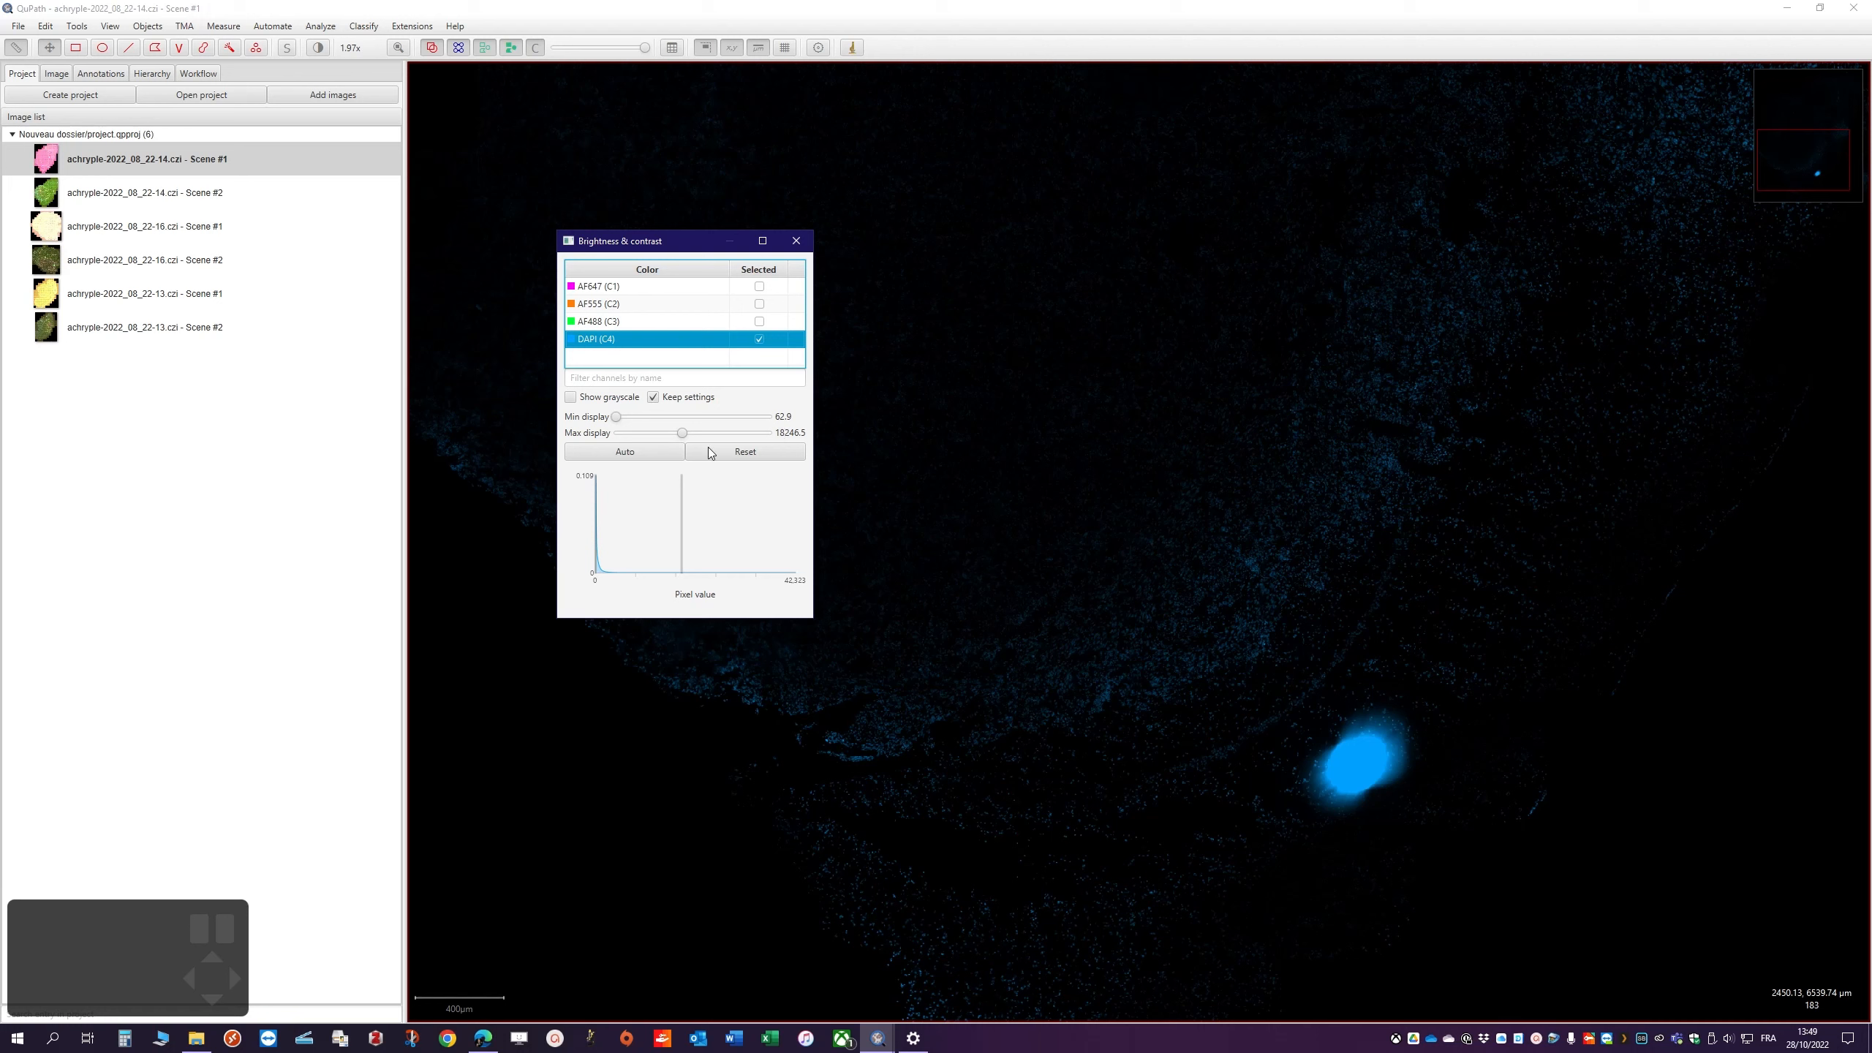
Set the DAPI channel's minimum display value to 50
double_click(780, 419)
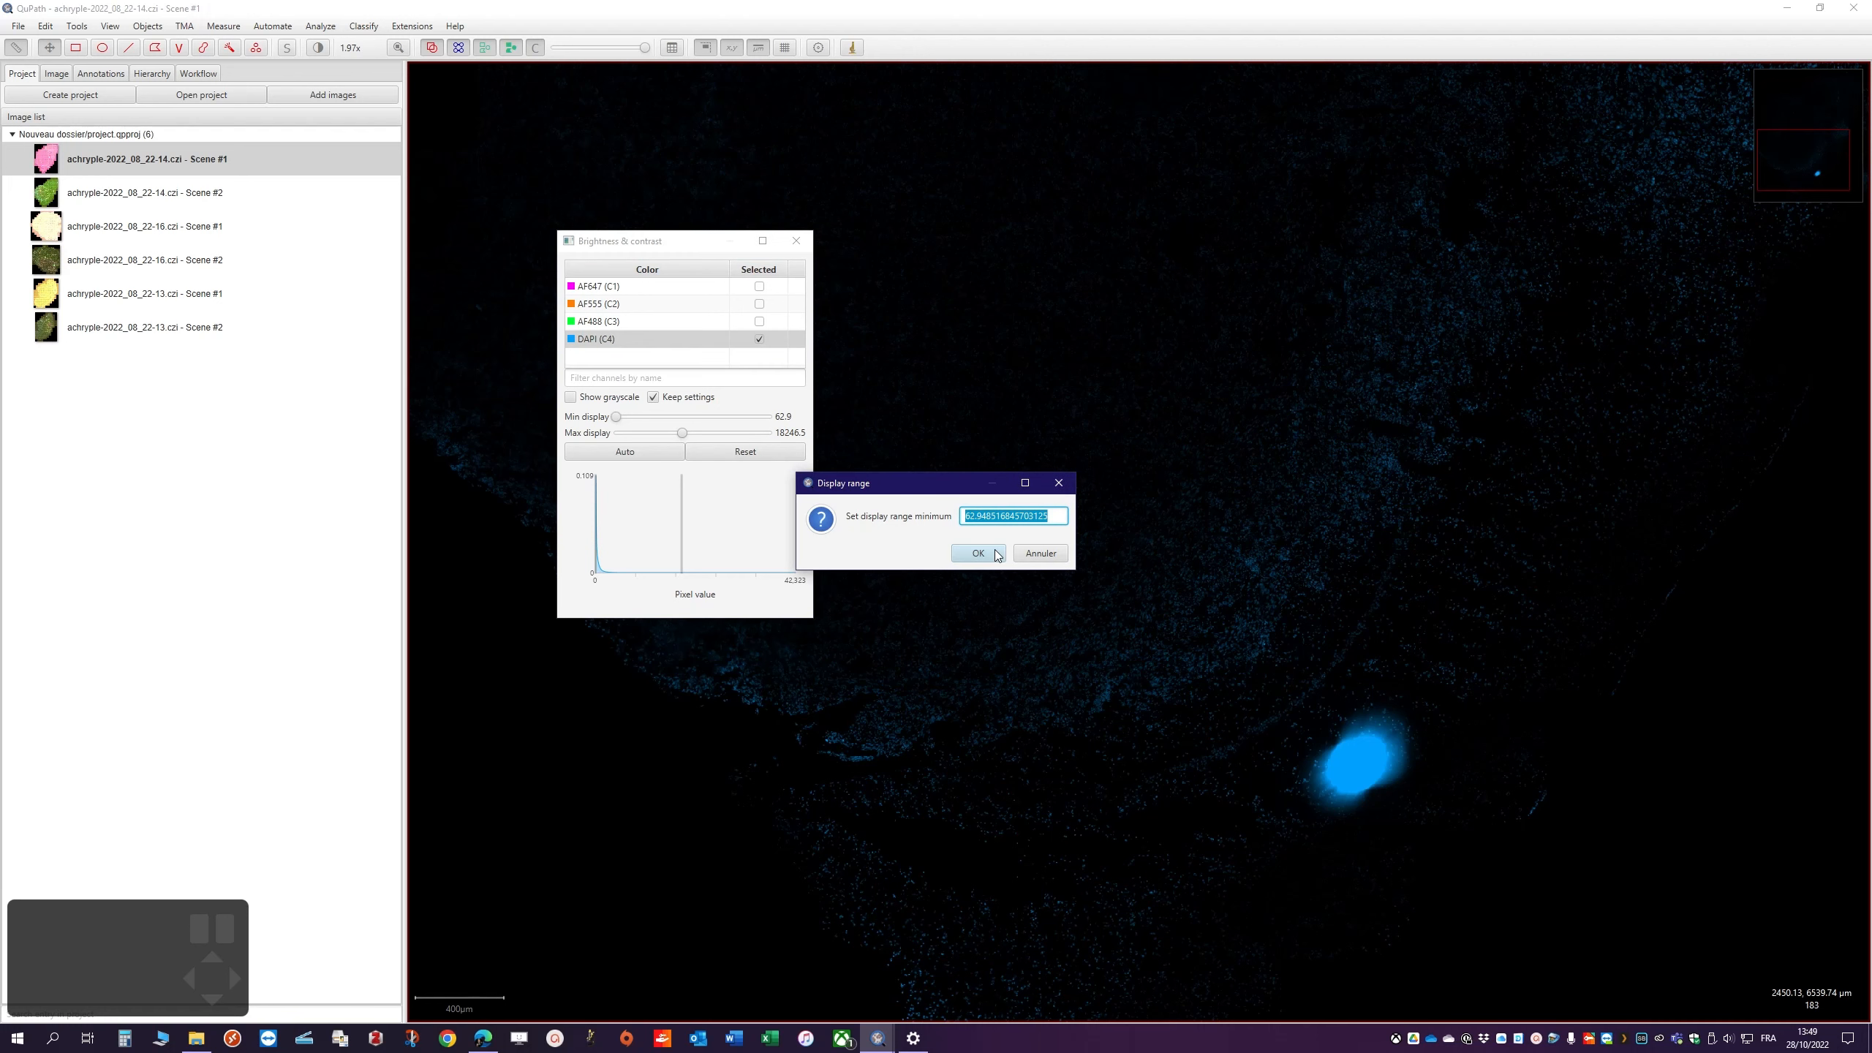
type("50")
left_click(978, 553)
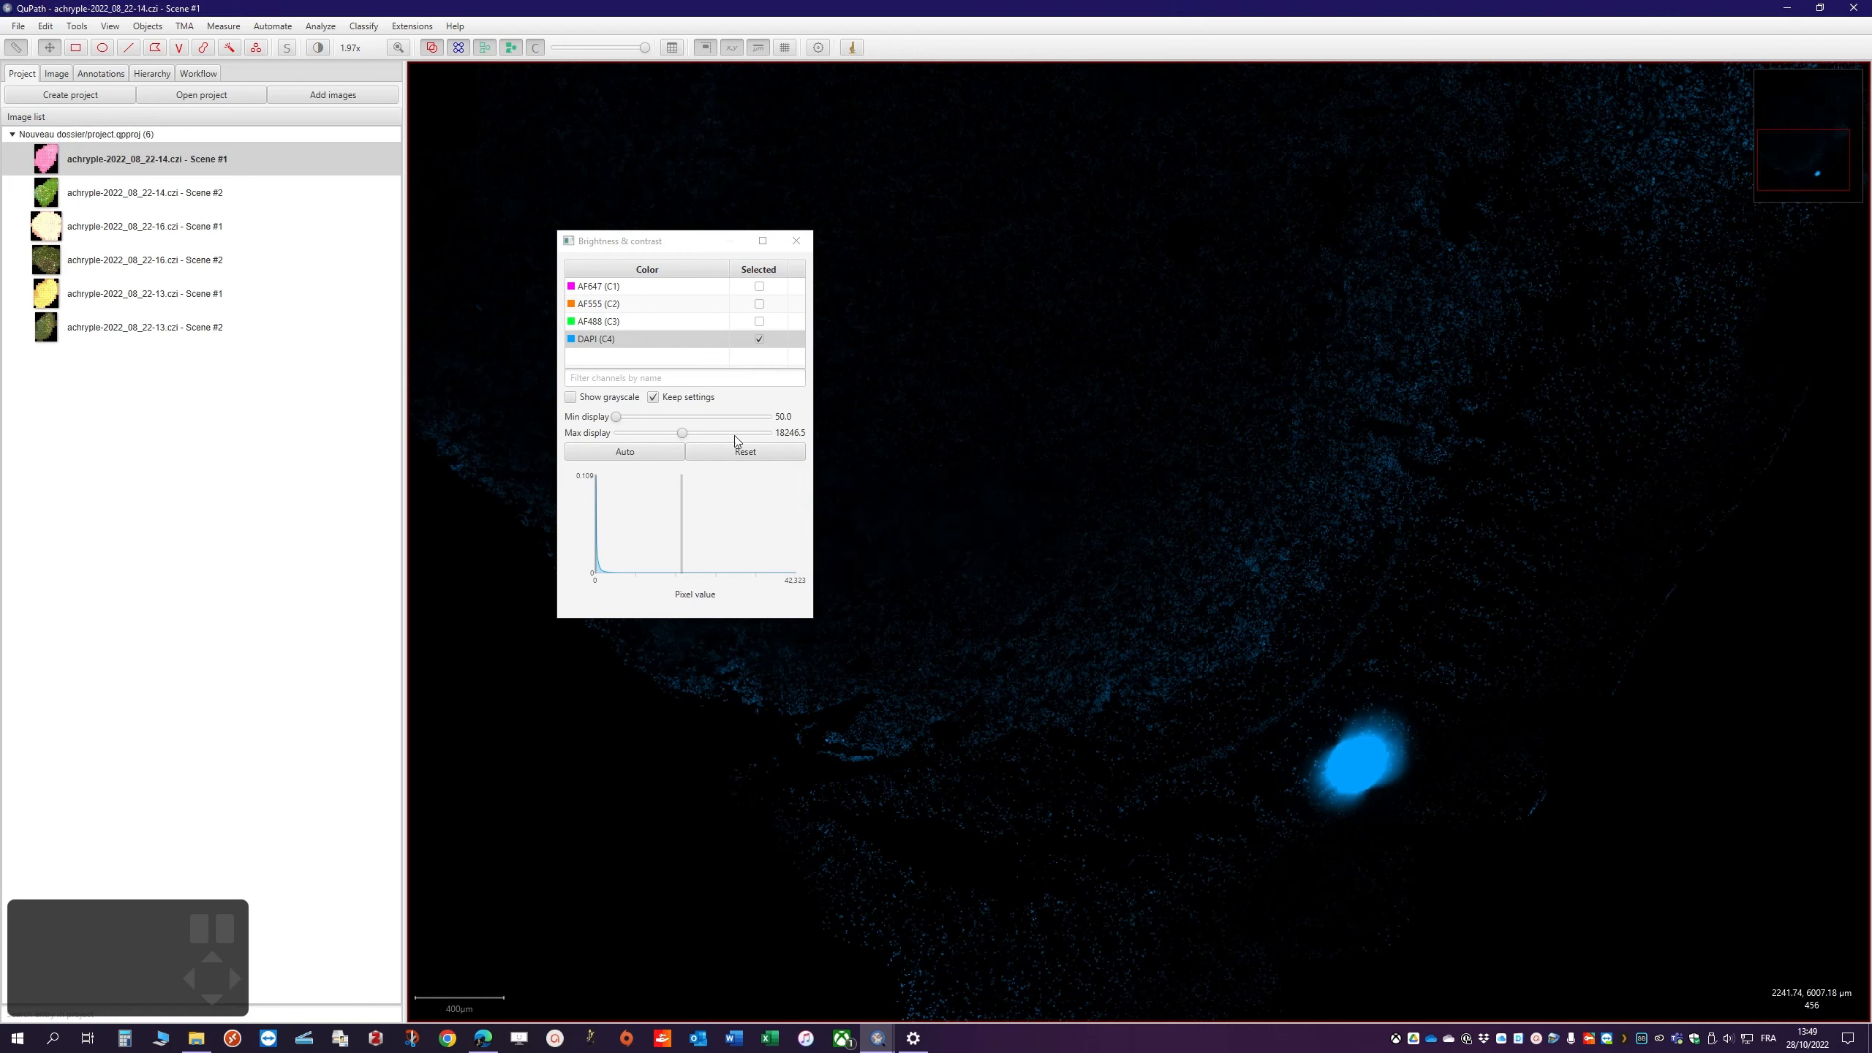
Try maximum display values of 1200 and 1500 for the DAPI channel
double_click(785, 435)
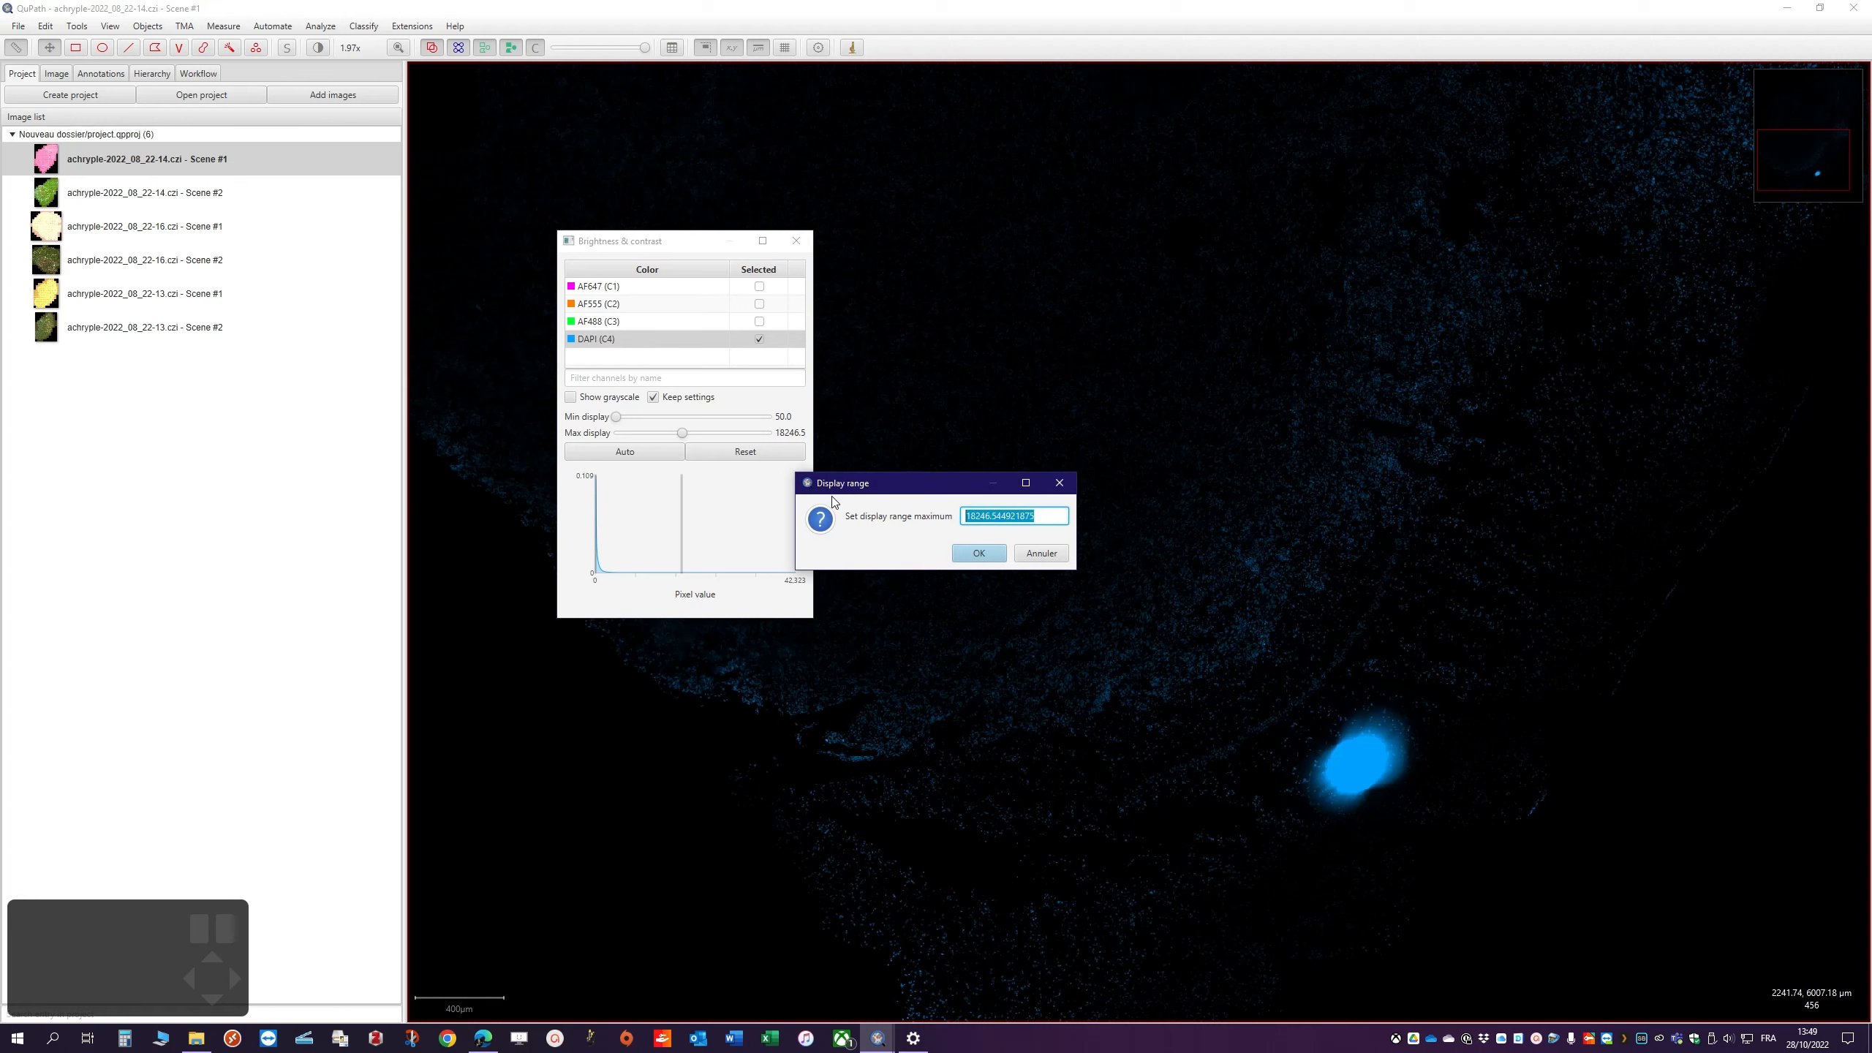
type("1200")
key("Return")
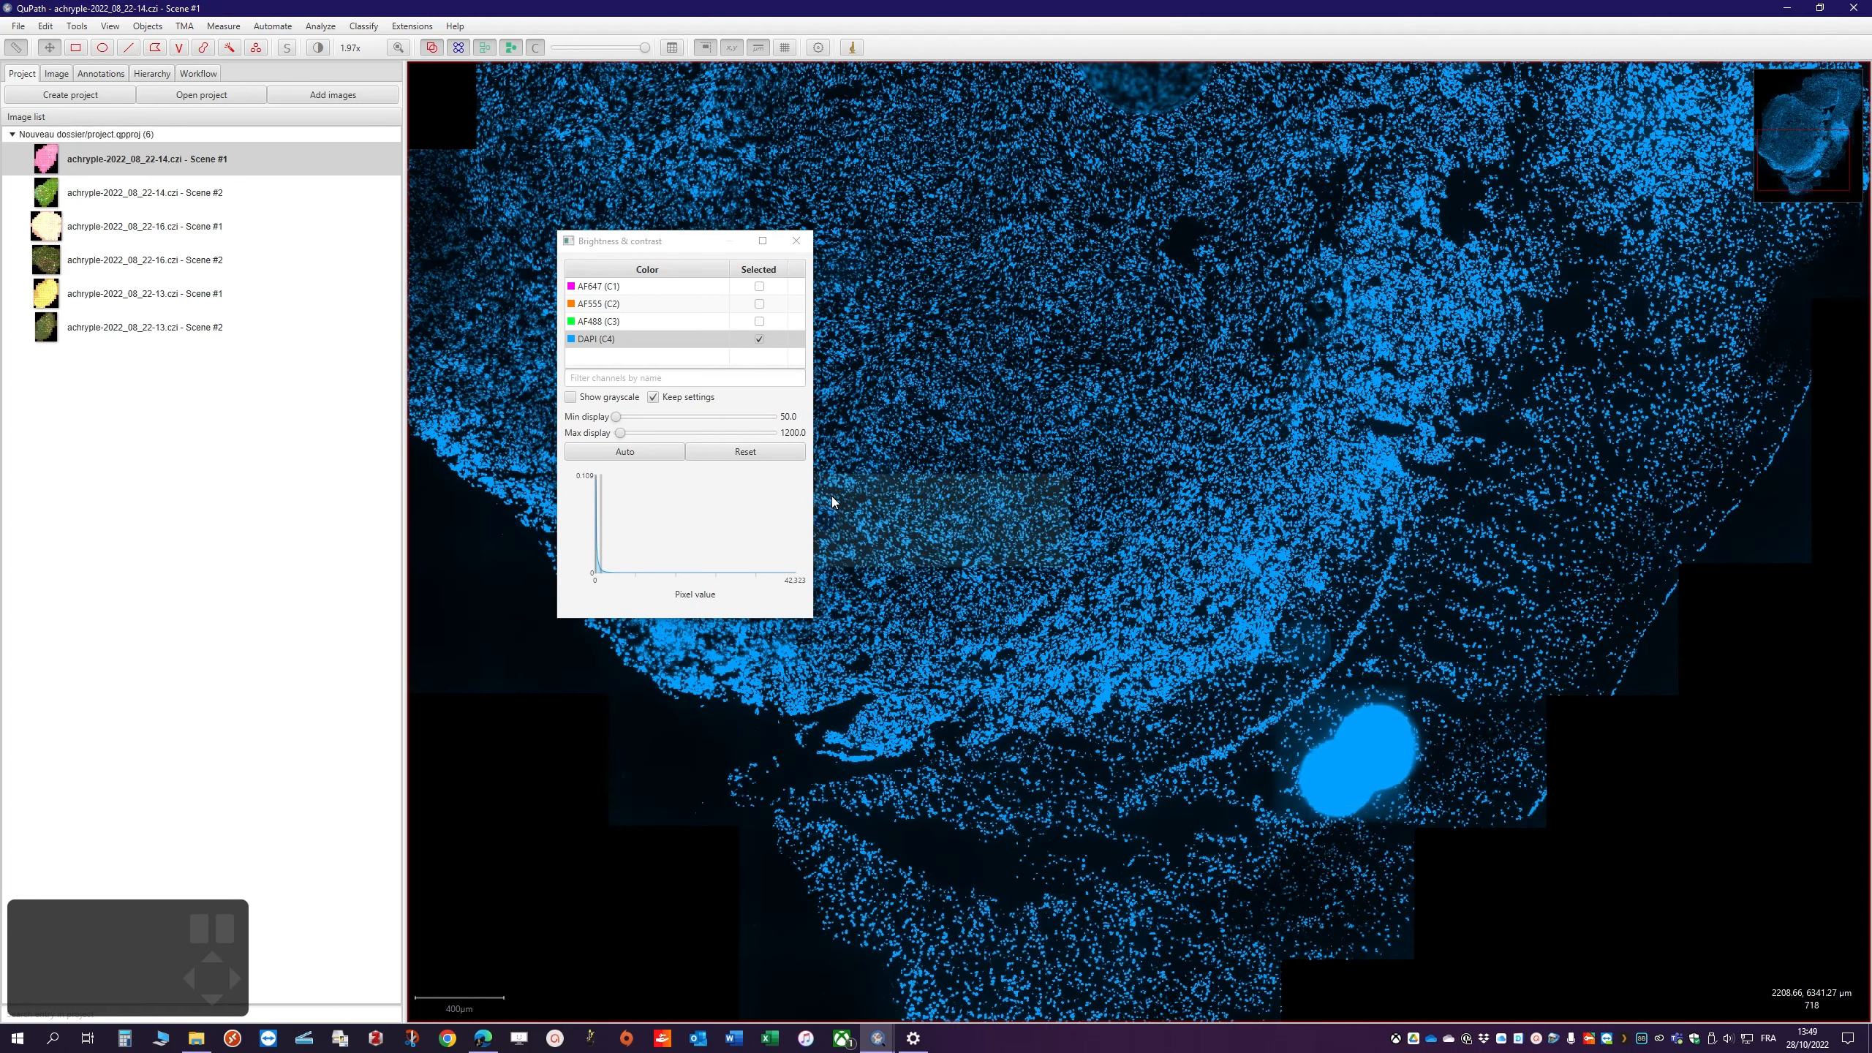
double_click(786, 433)
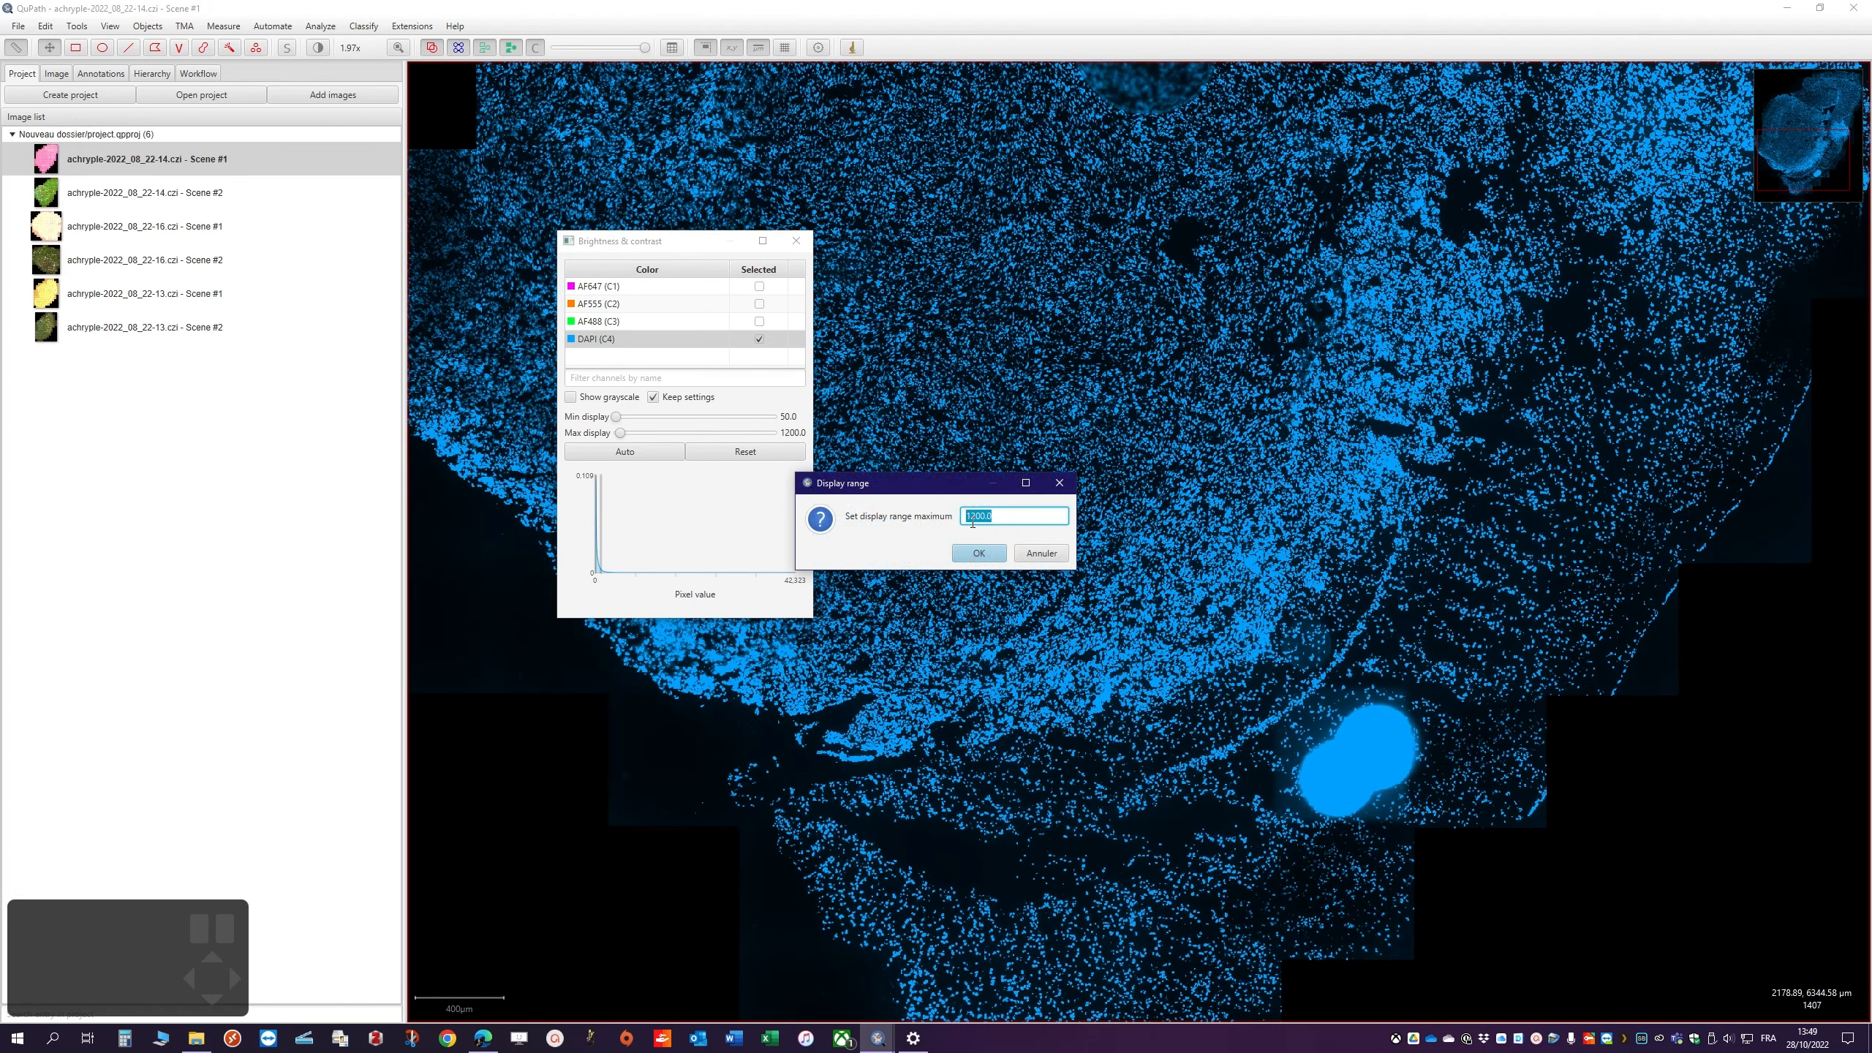
type("1500")
key("Return")
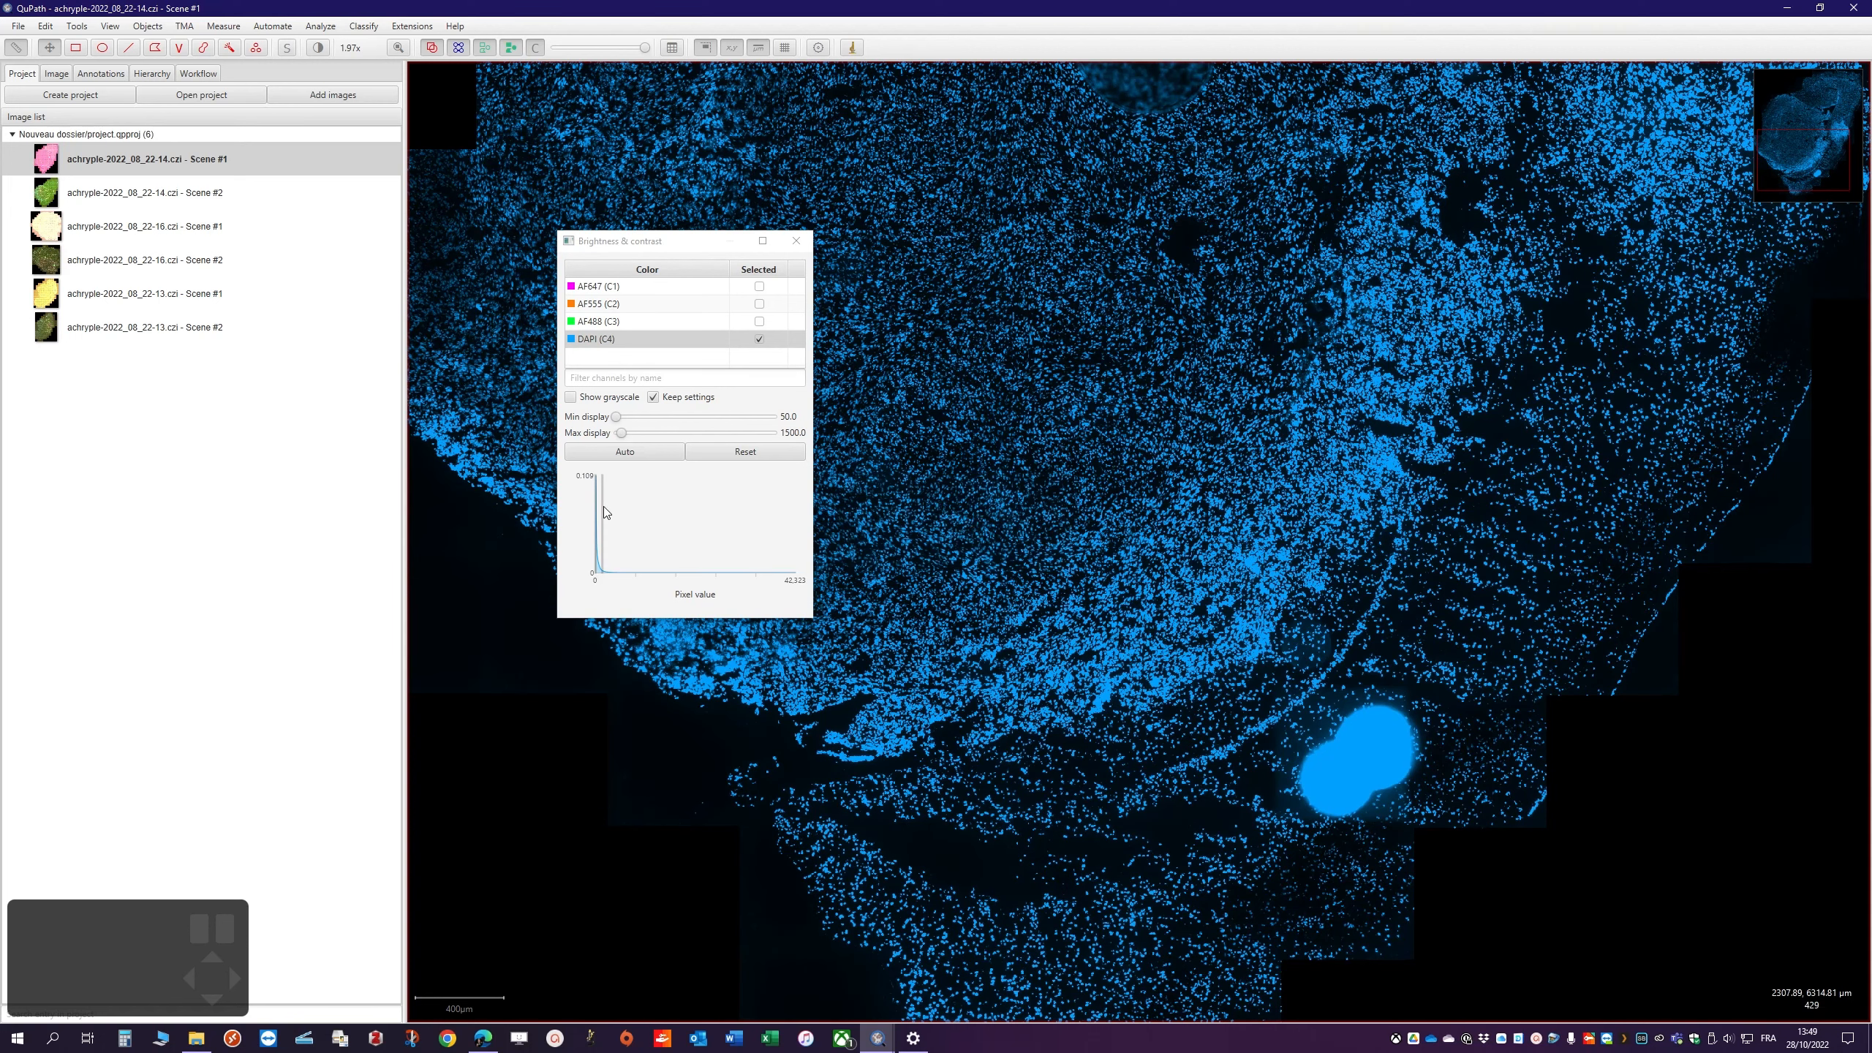
Raise the DAPI maximum display to about 7414 and show the AF488, AF555 and AF647 channels alongside it
left_click_drag(604, 508, 631, 501)
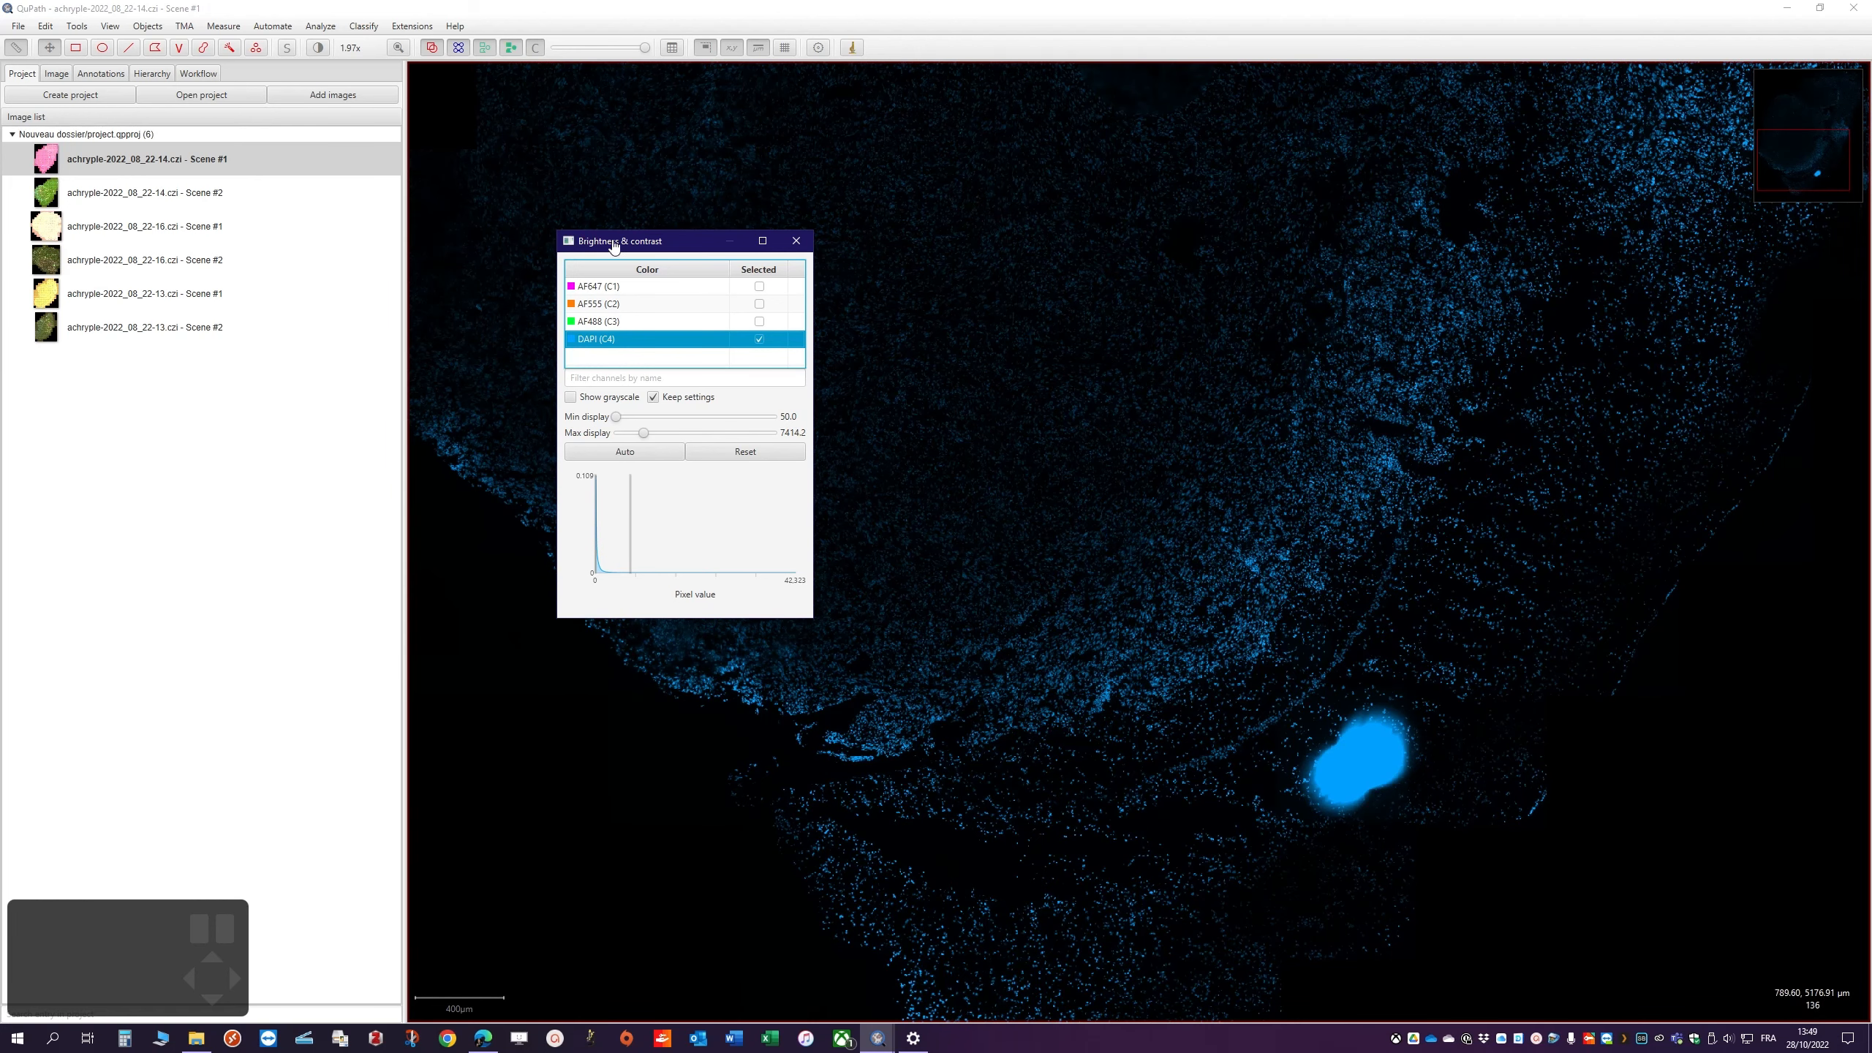
left_click(759, 321)
left_click(759, 303)
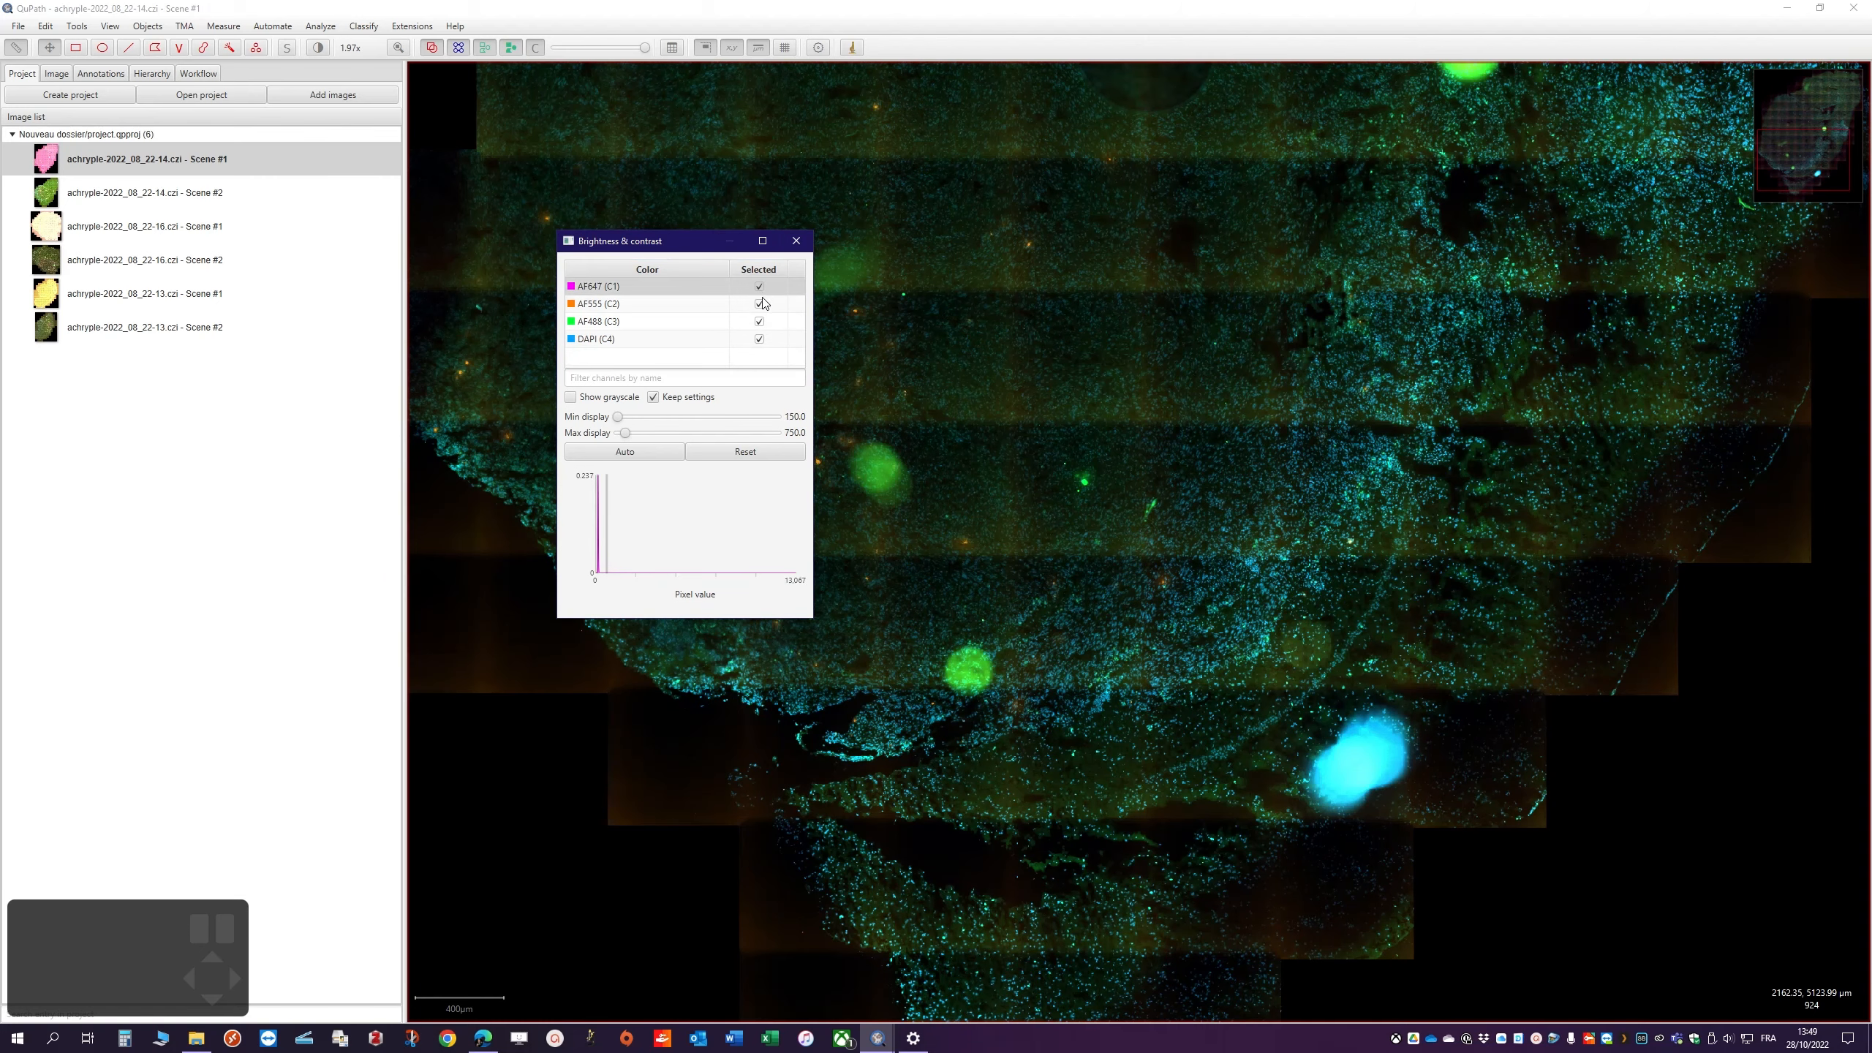
left_click(759, 286)
left_click(804, 247)
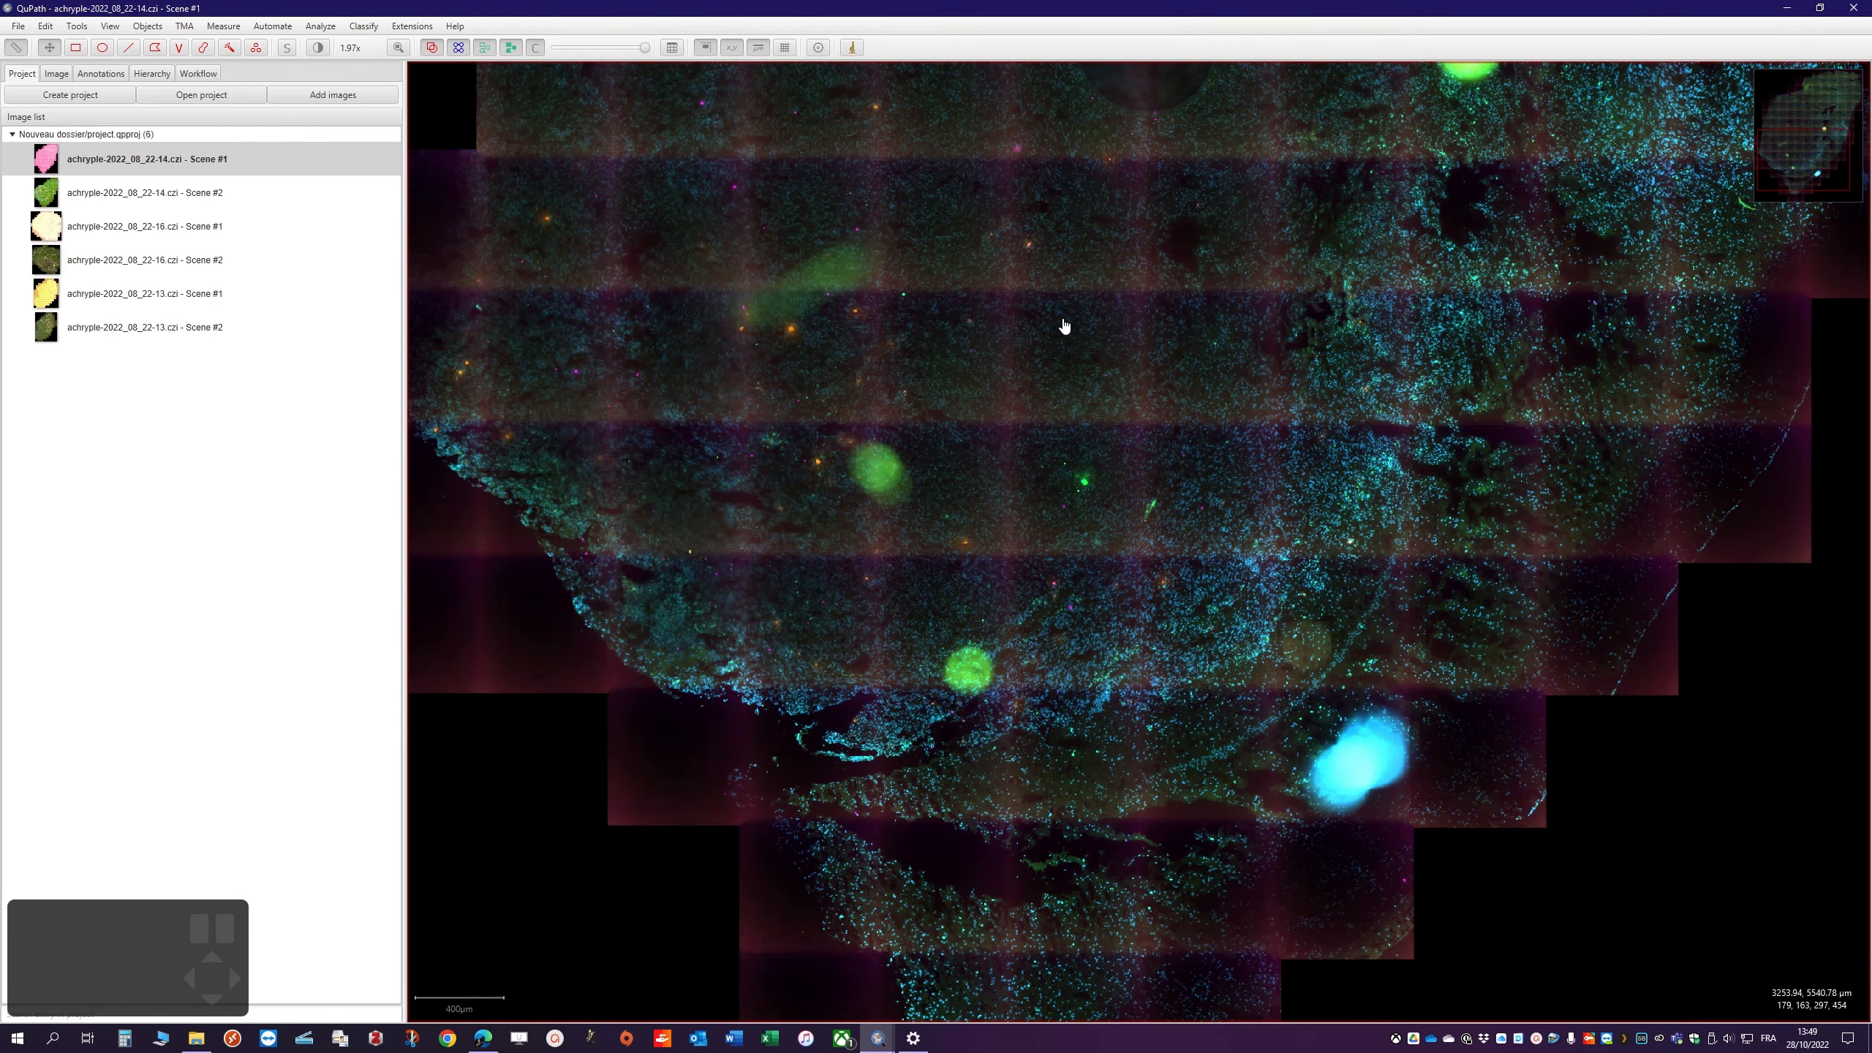
Examine the four-channel composite of Scene #1 in overview and close-up, and review its channel display settings
scroll(1084, 324, "down", 4)
left_click_drag(1099, 326, 1099, 603)
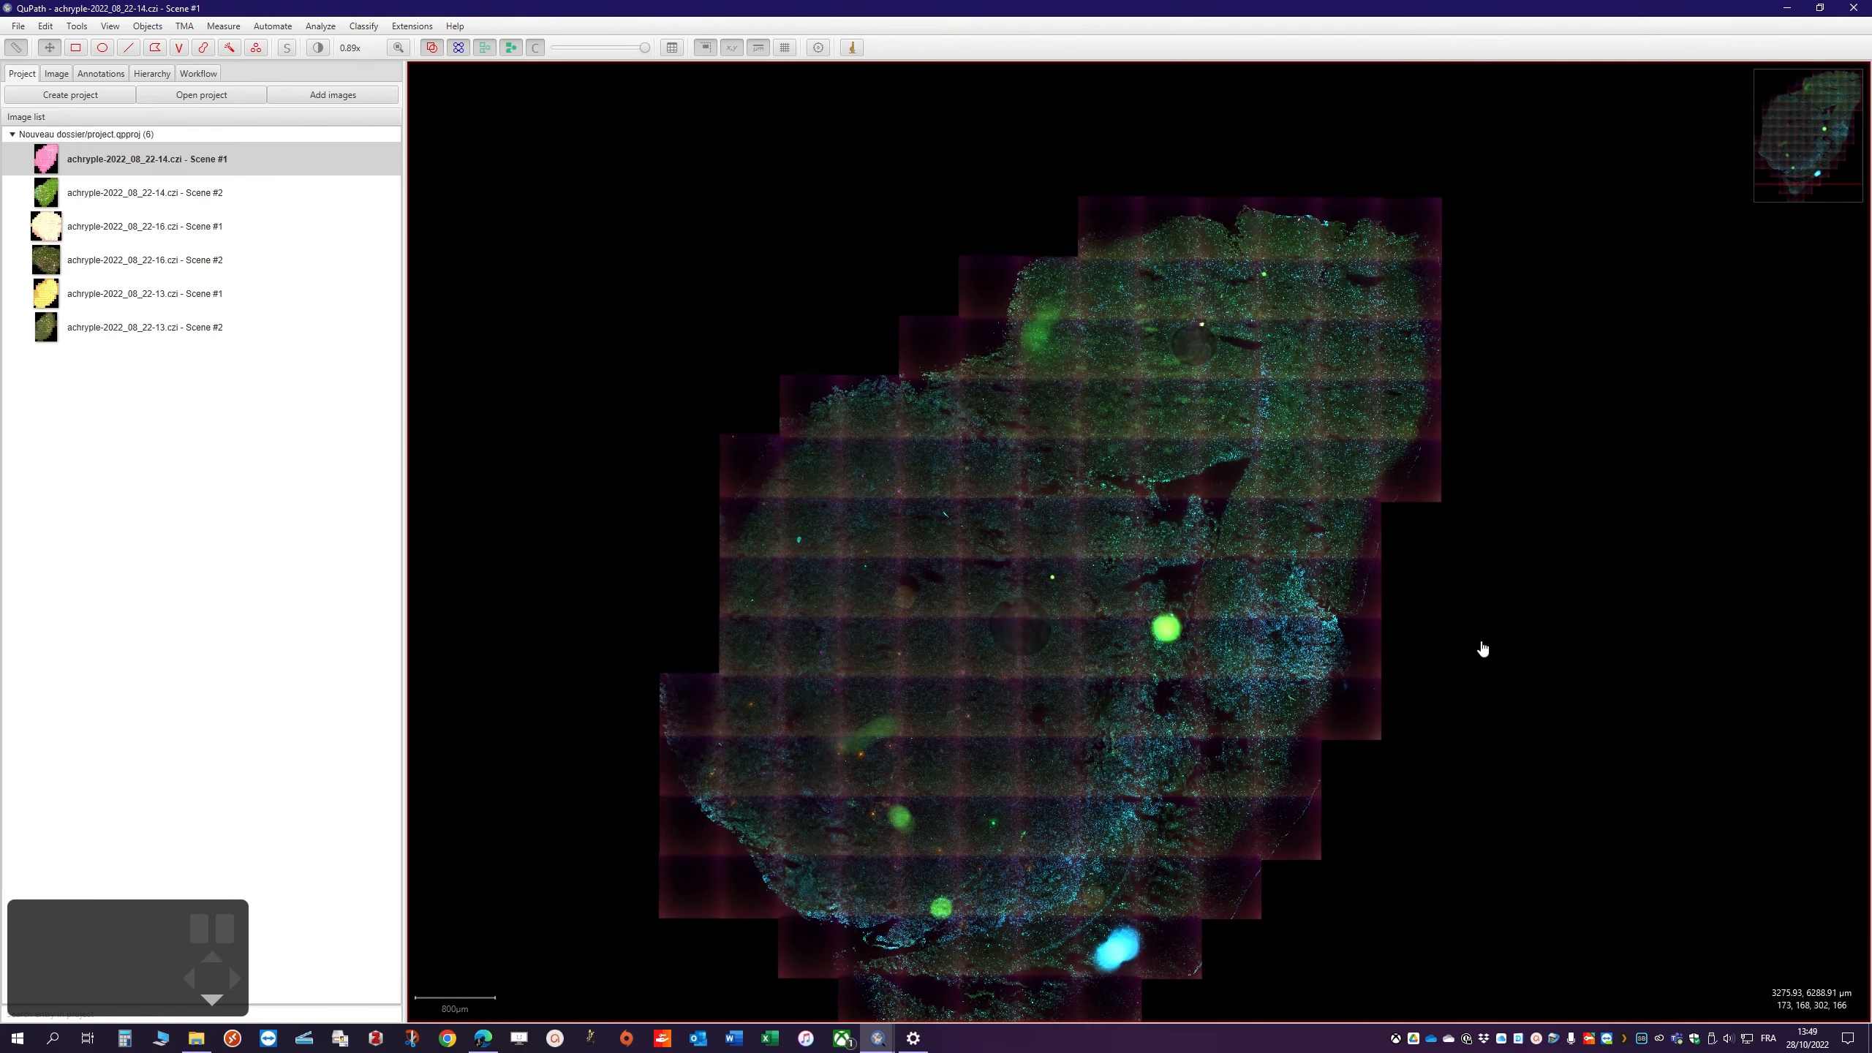
left_click_drag(1020, 656, 1003, 585)
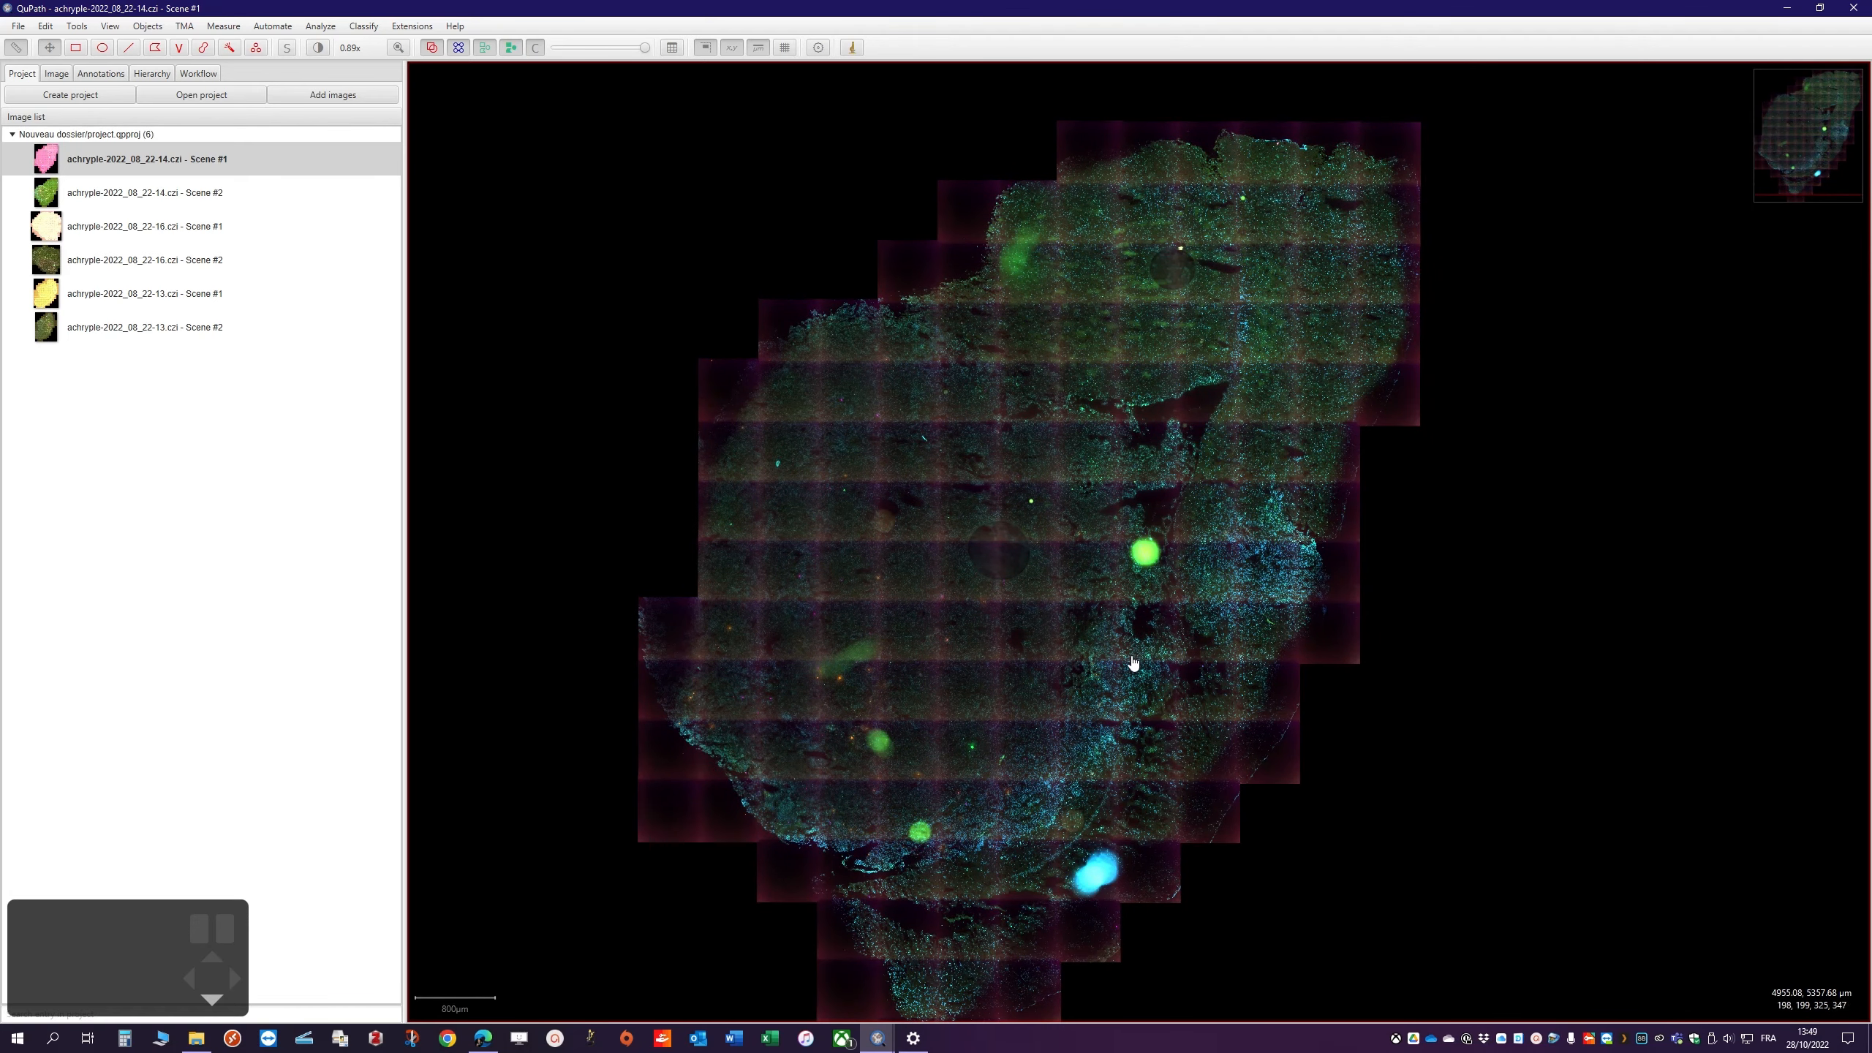
scroll(1139, 656, "up", 4)
scroll(1144, 651, "up", 4)
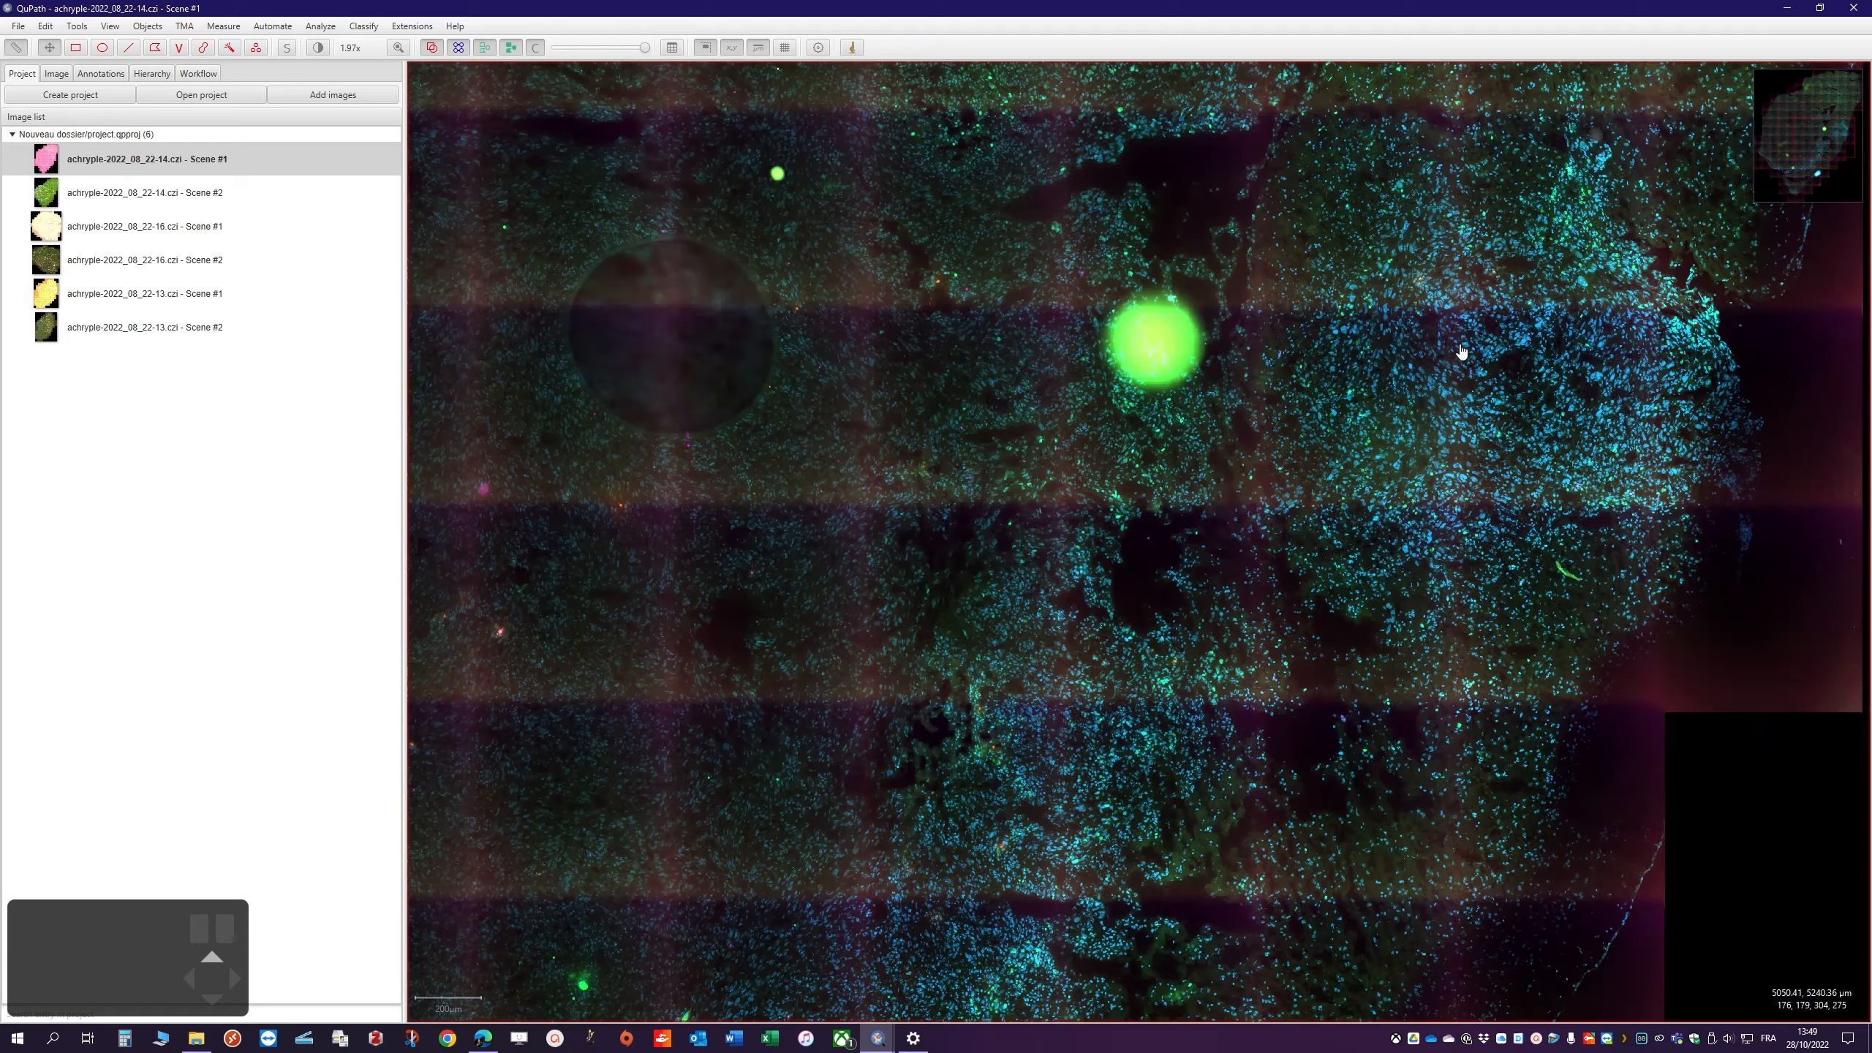
scroll(1112, 687, "down", 5)
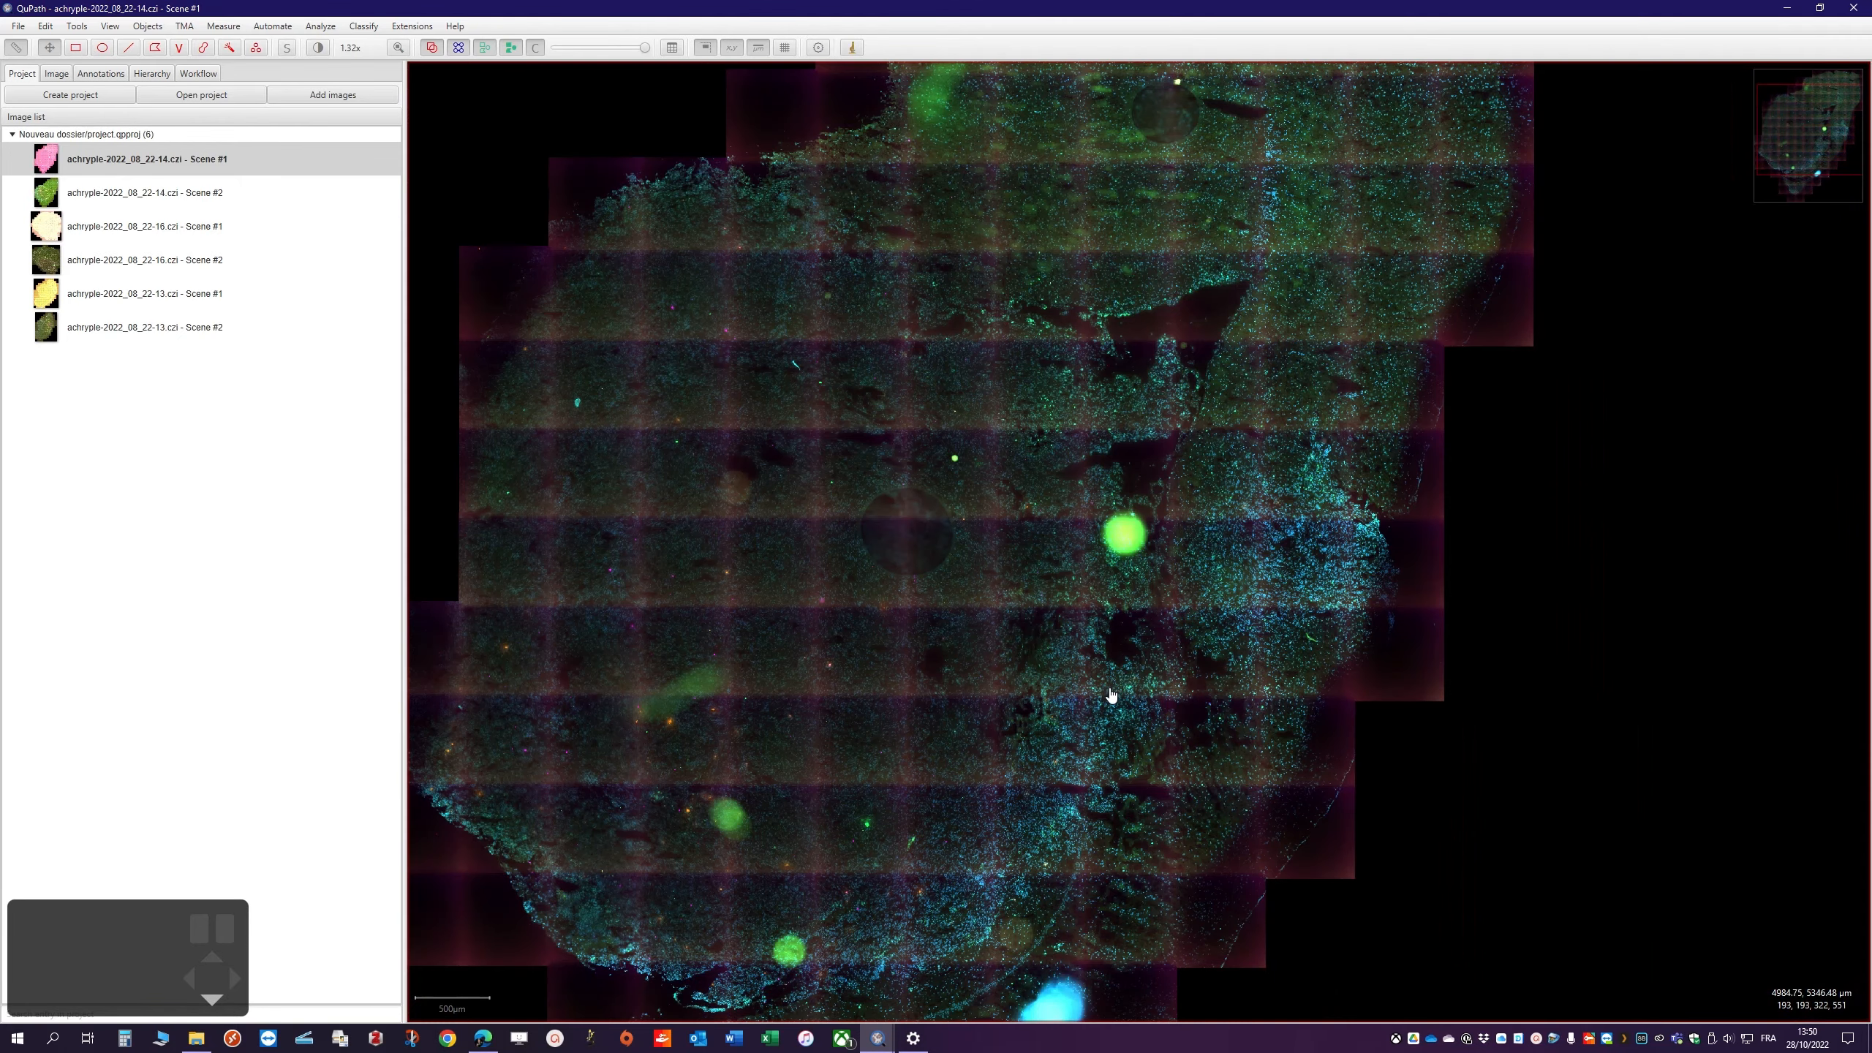
scroll(1146, 586, "down", 1)
left_click_drag(1146, 586, 1079, 602)
scroll(940, 718, "up", 8)
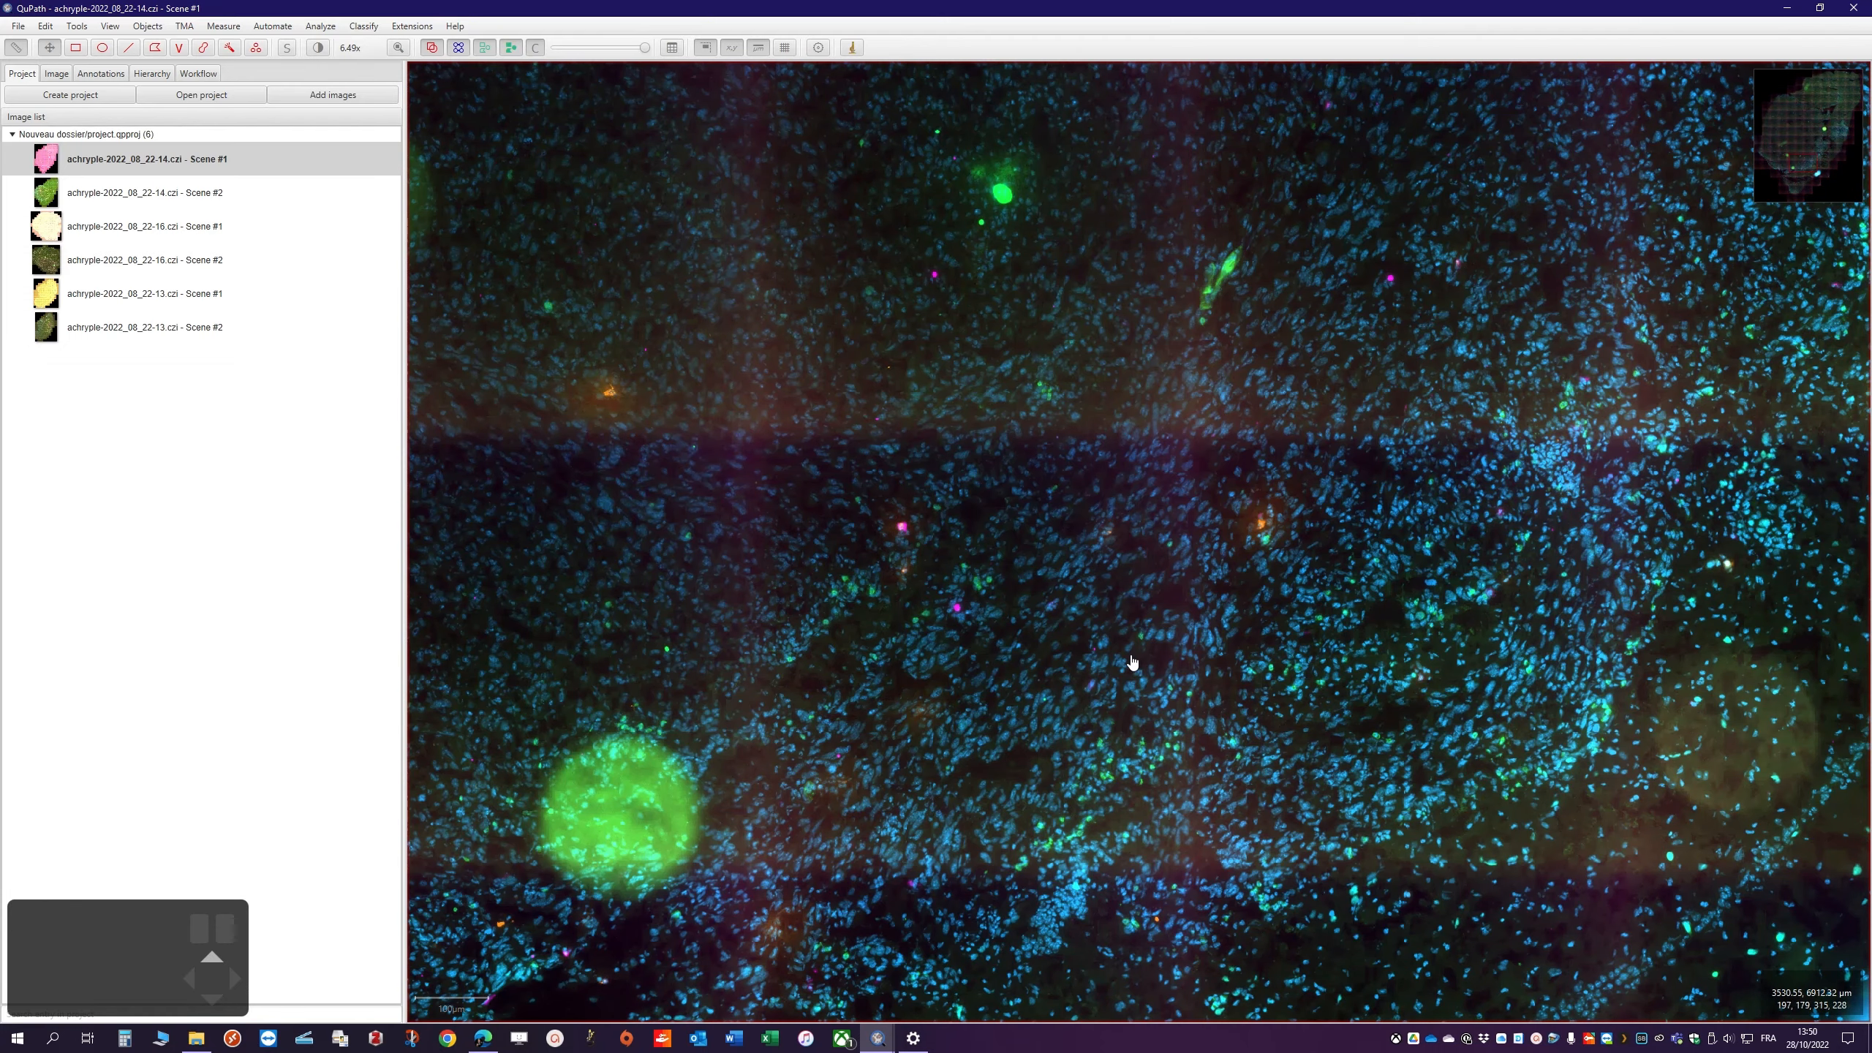
scroll(1133, 665, "down", 5)
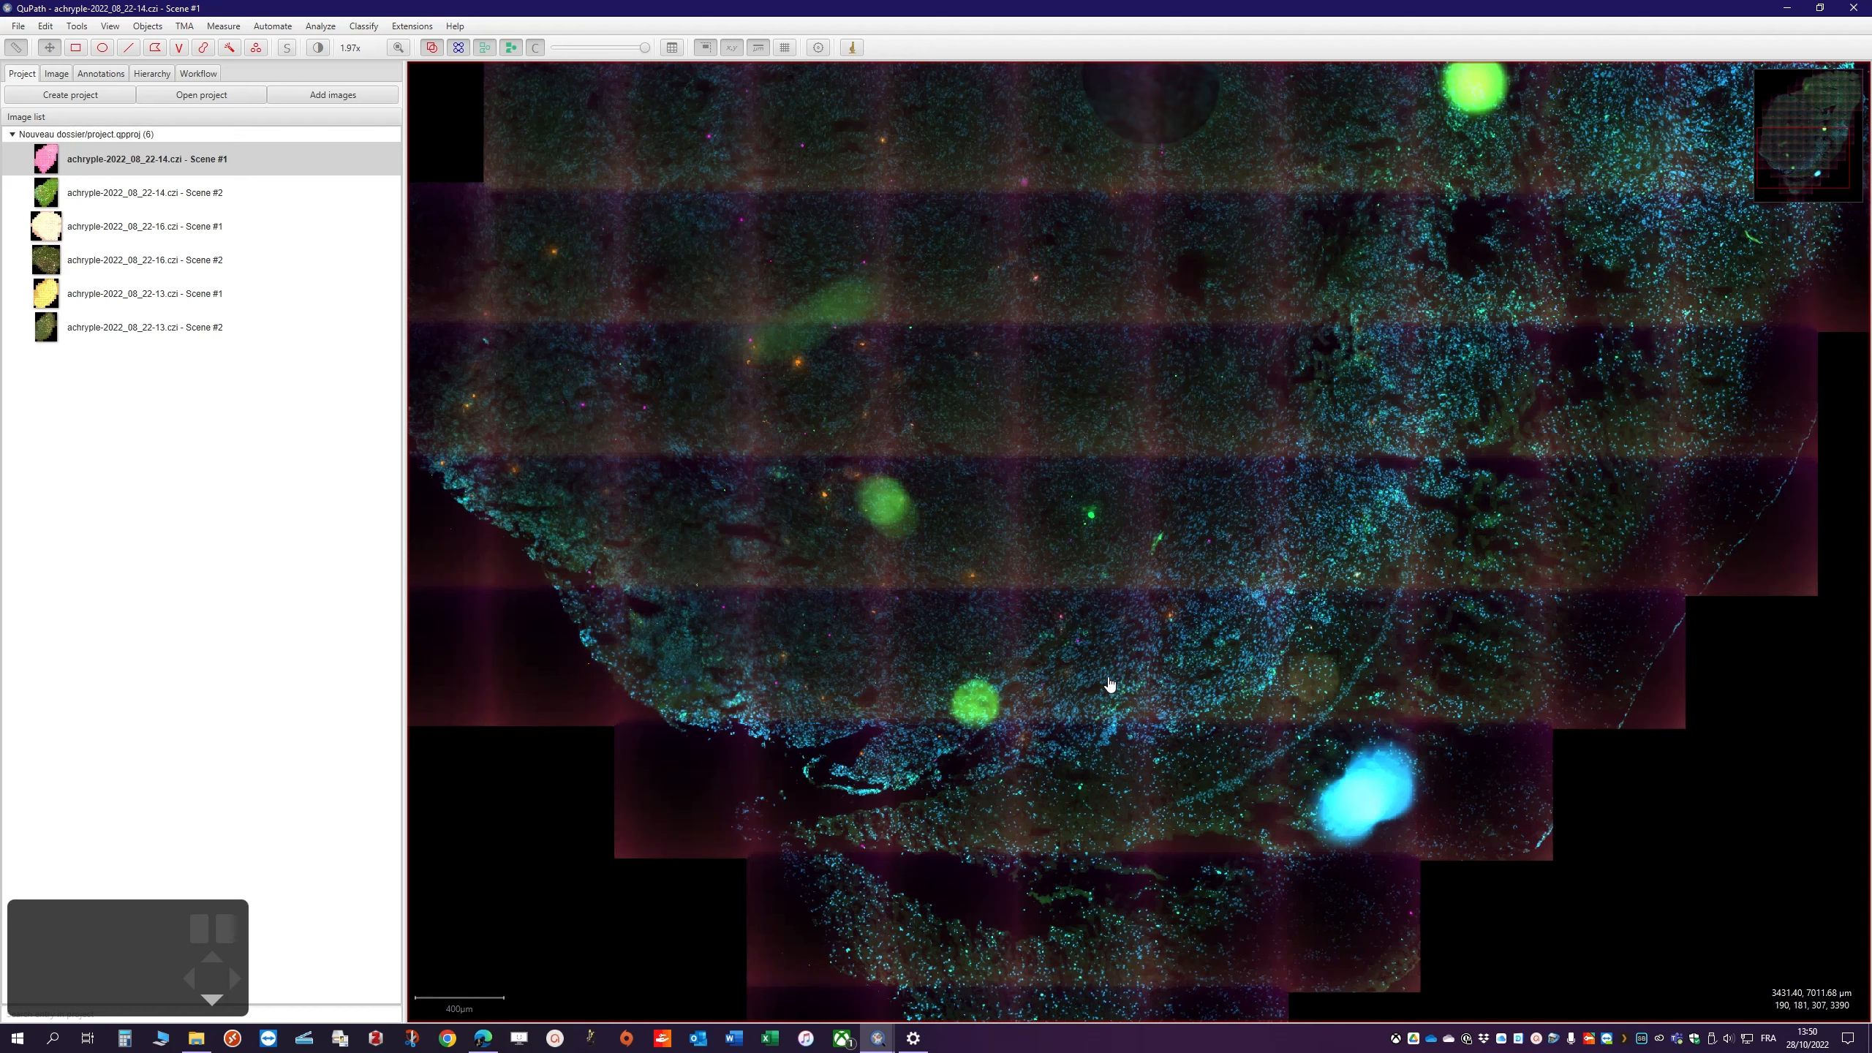
scroll(1108, 683, "up", 5)
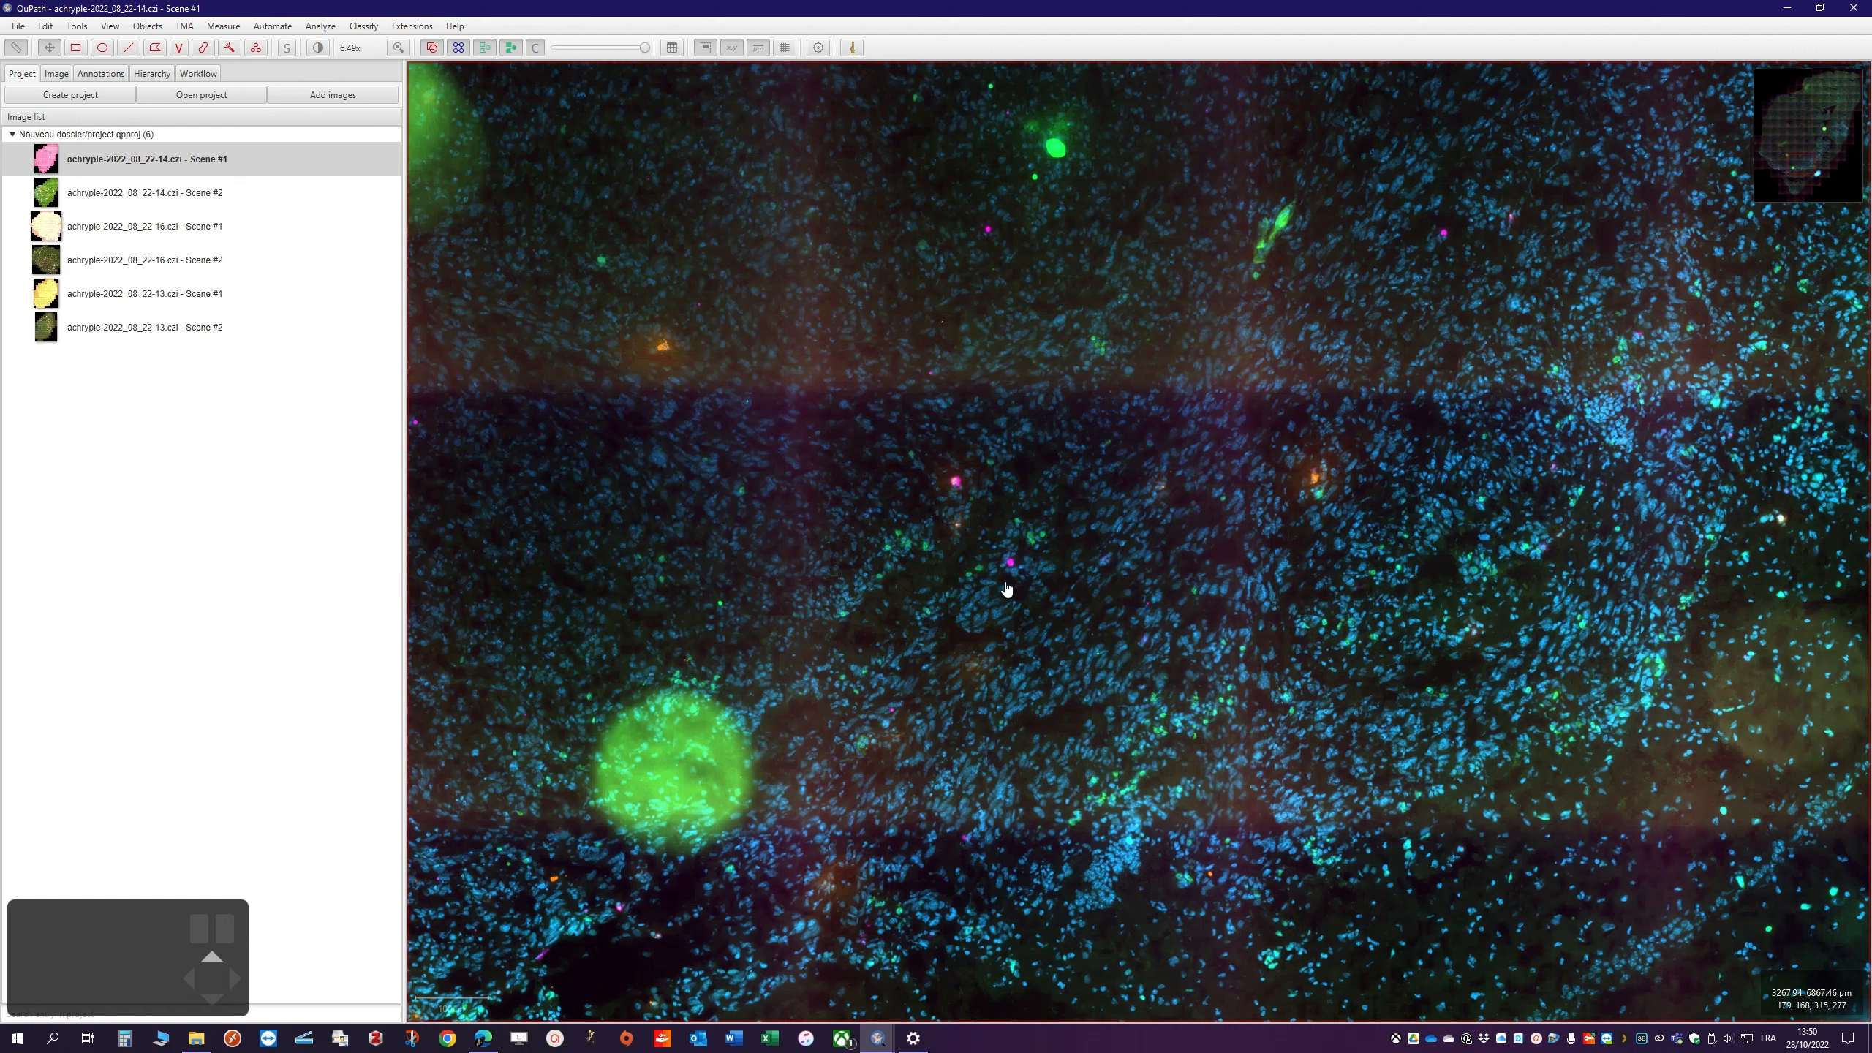
left_click(318, 47)
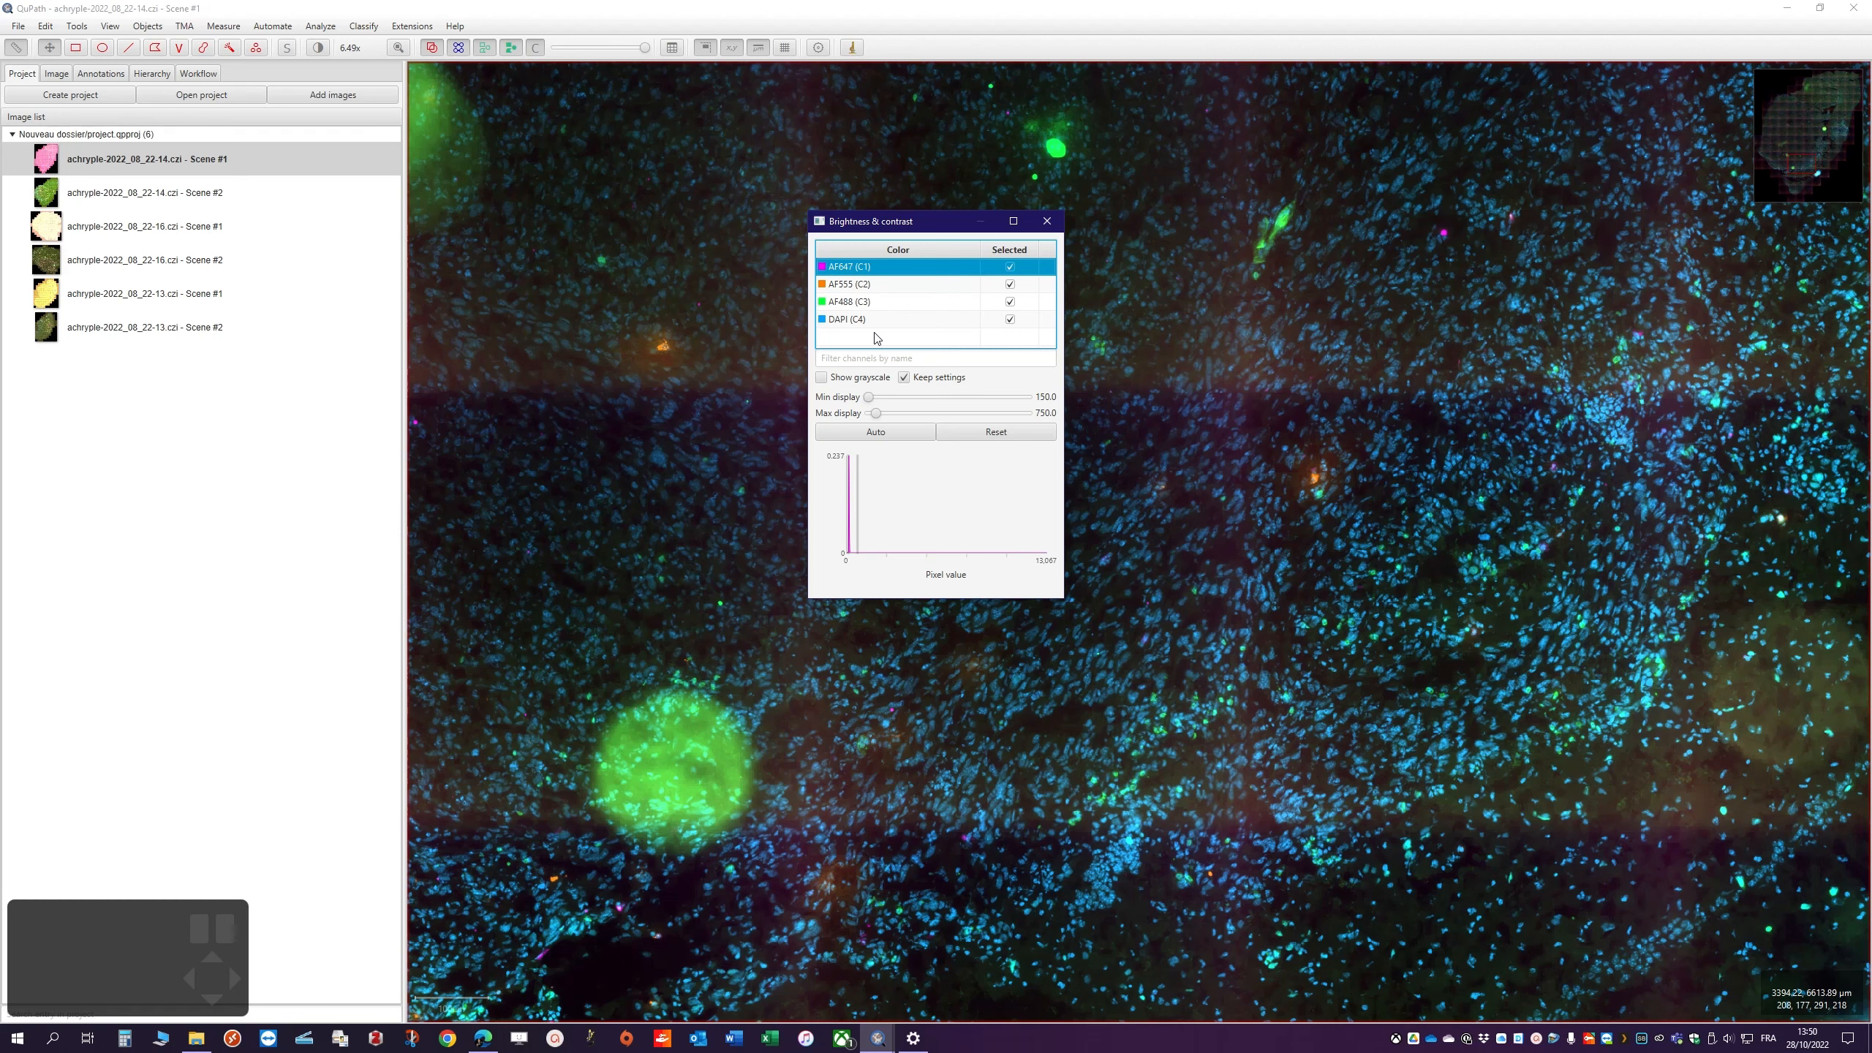
scroll(1106, 522, "up", 2)
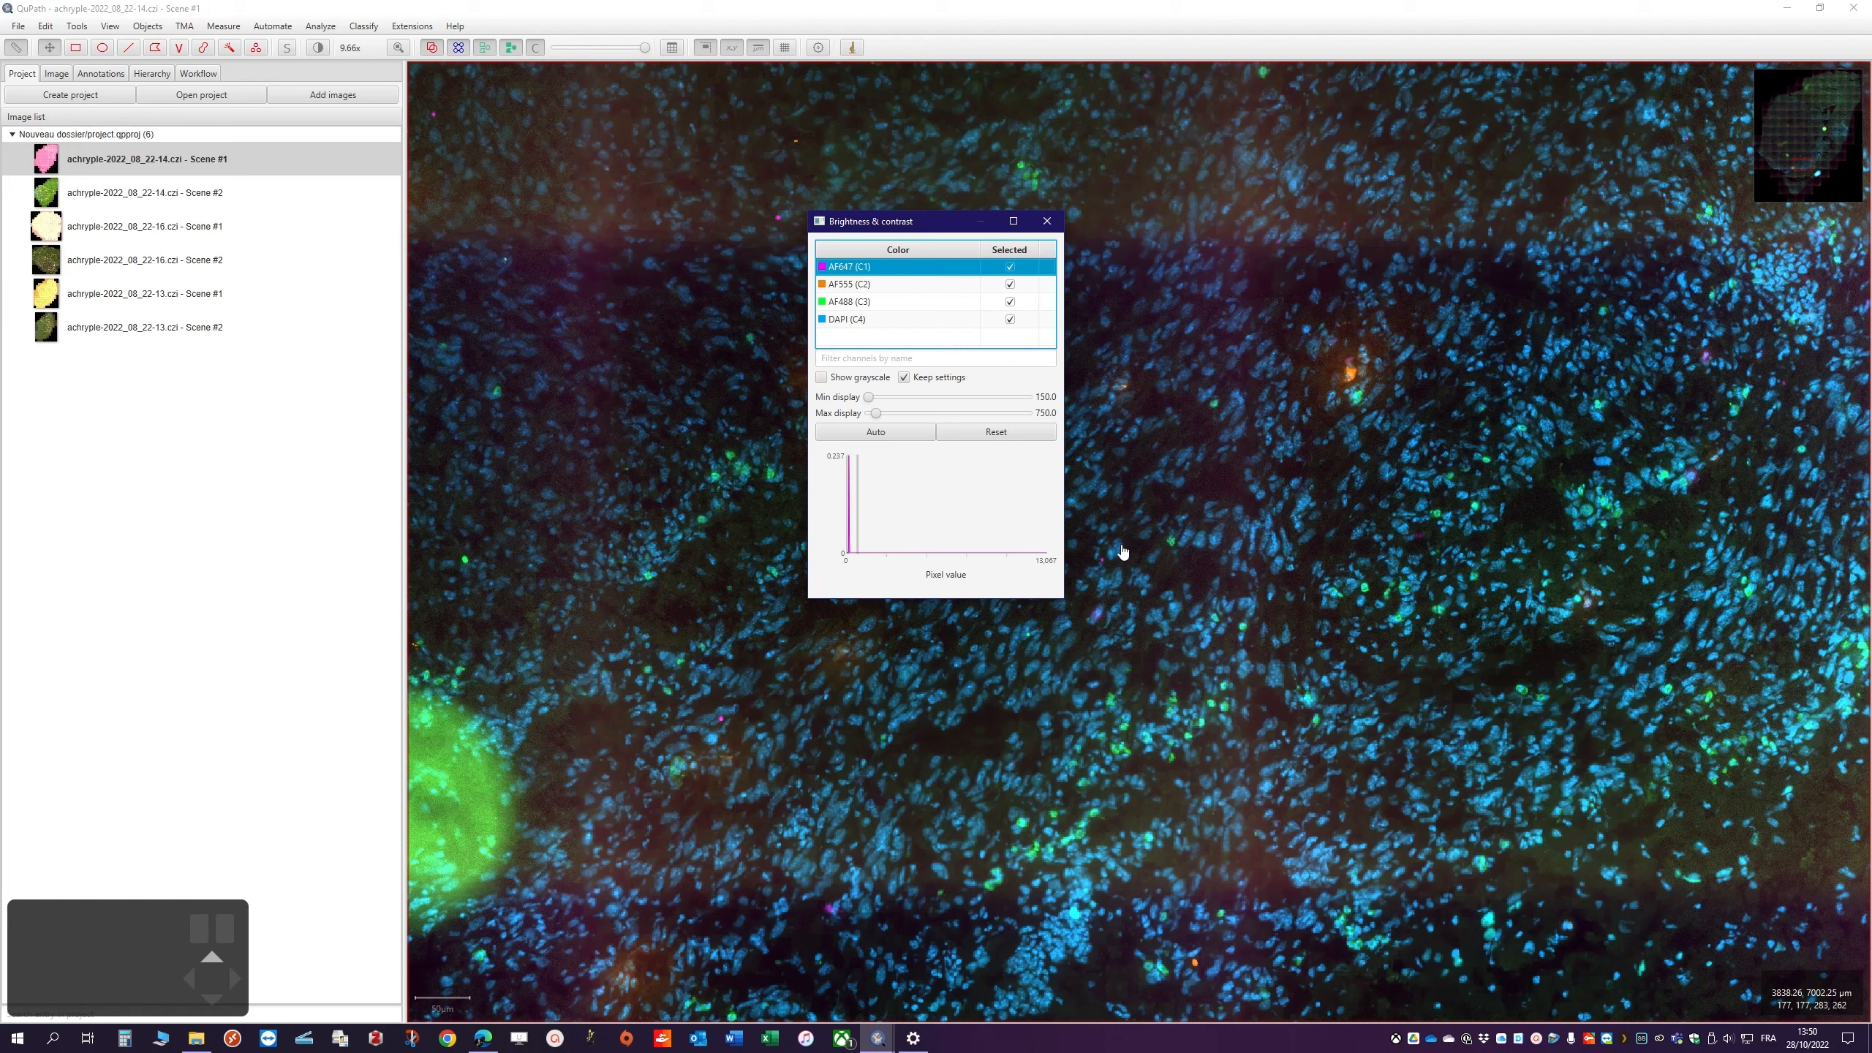
left_click(1046, 223)
scroll(1213, 609, "down", 4)
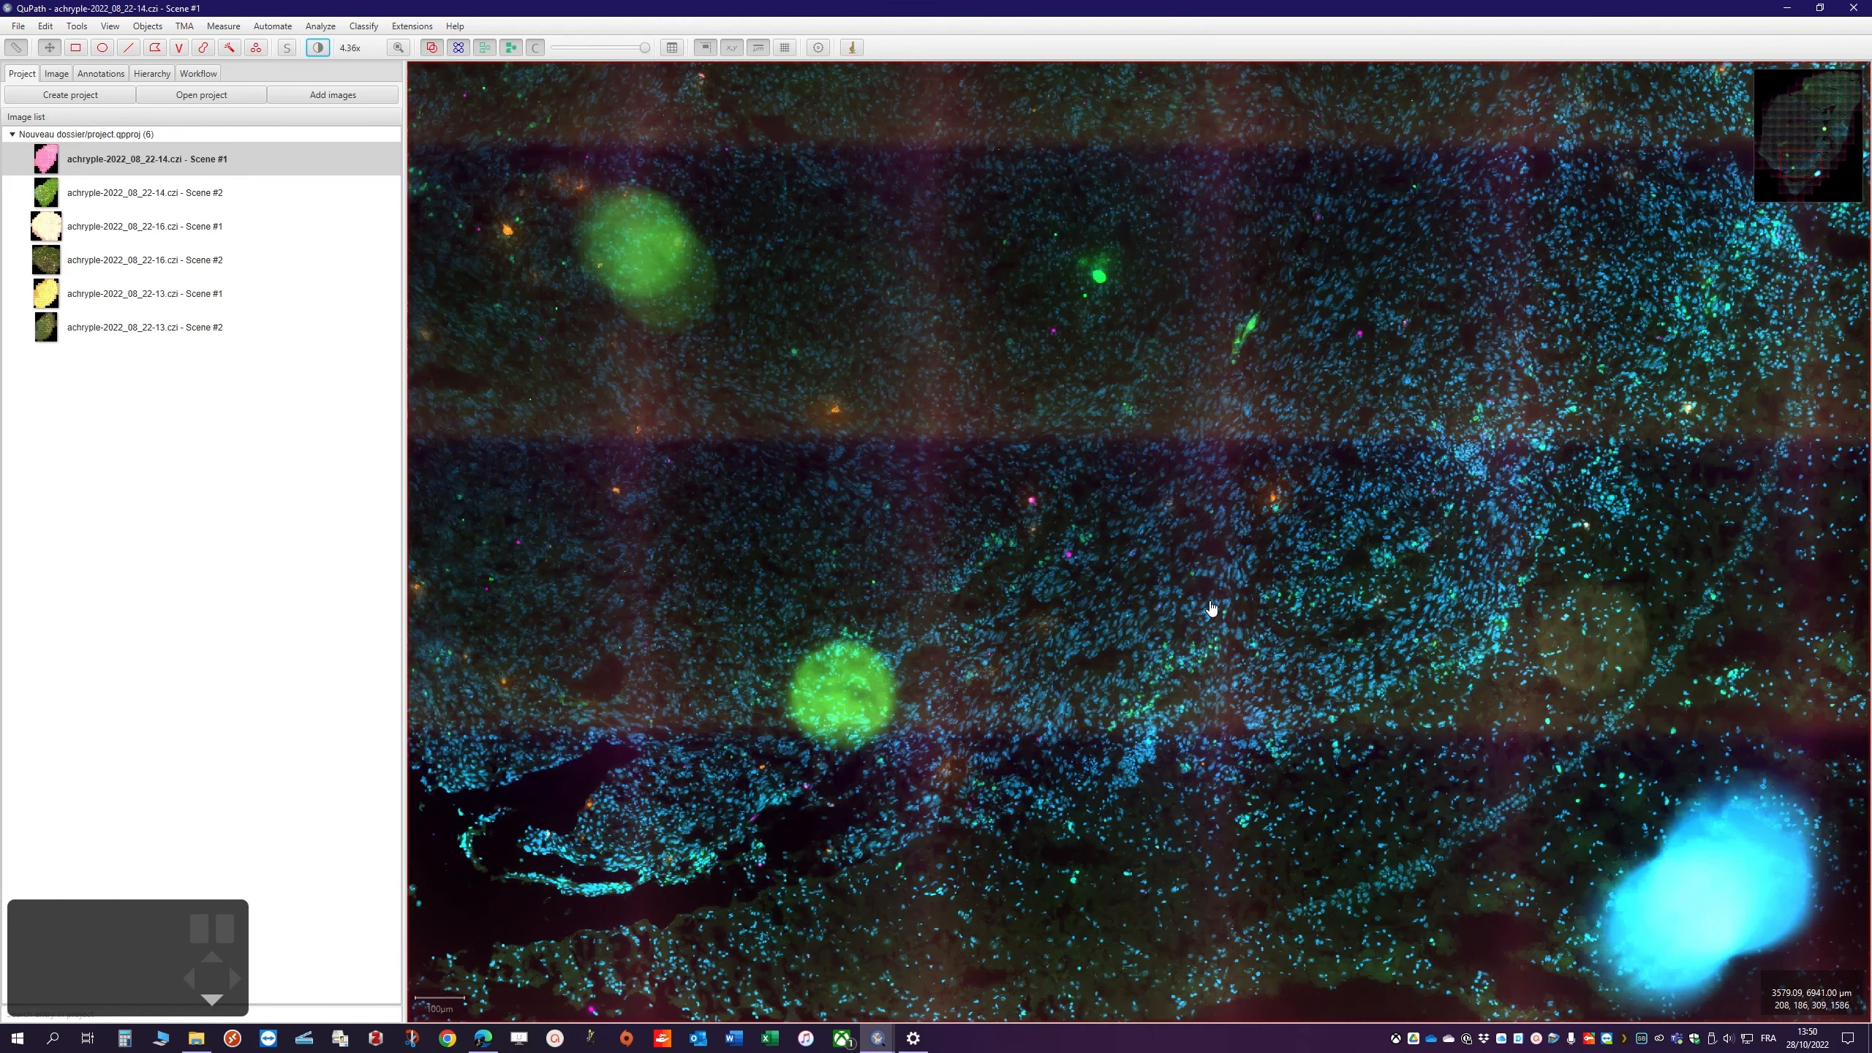
Open achryple-2022_08_22-14.czi - Scene #2, saving the changes made to Scene #1
double_click(145, 206)
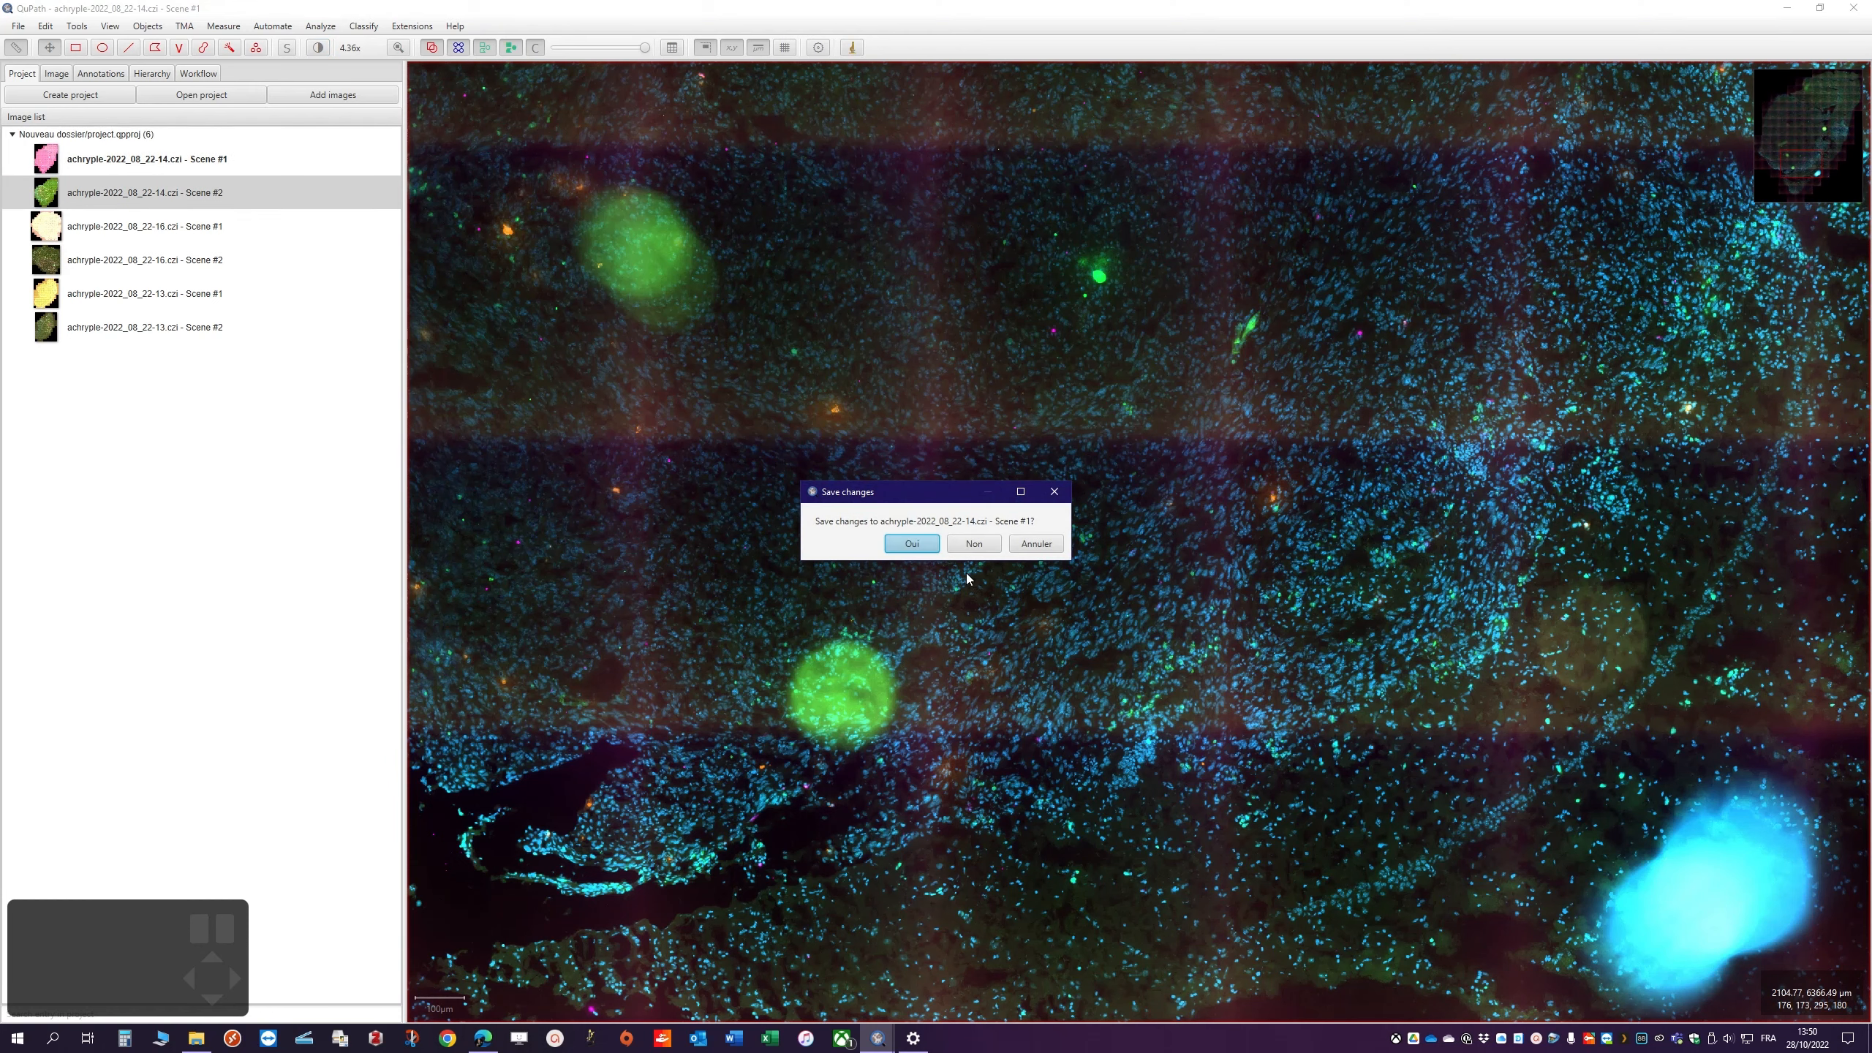
left_click(912, 544)
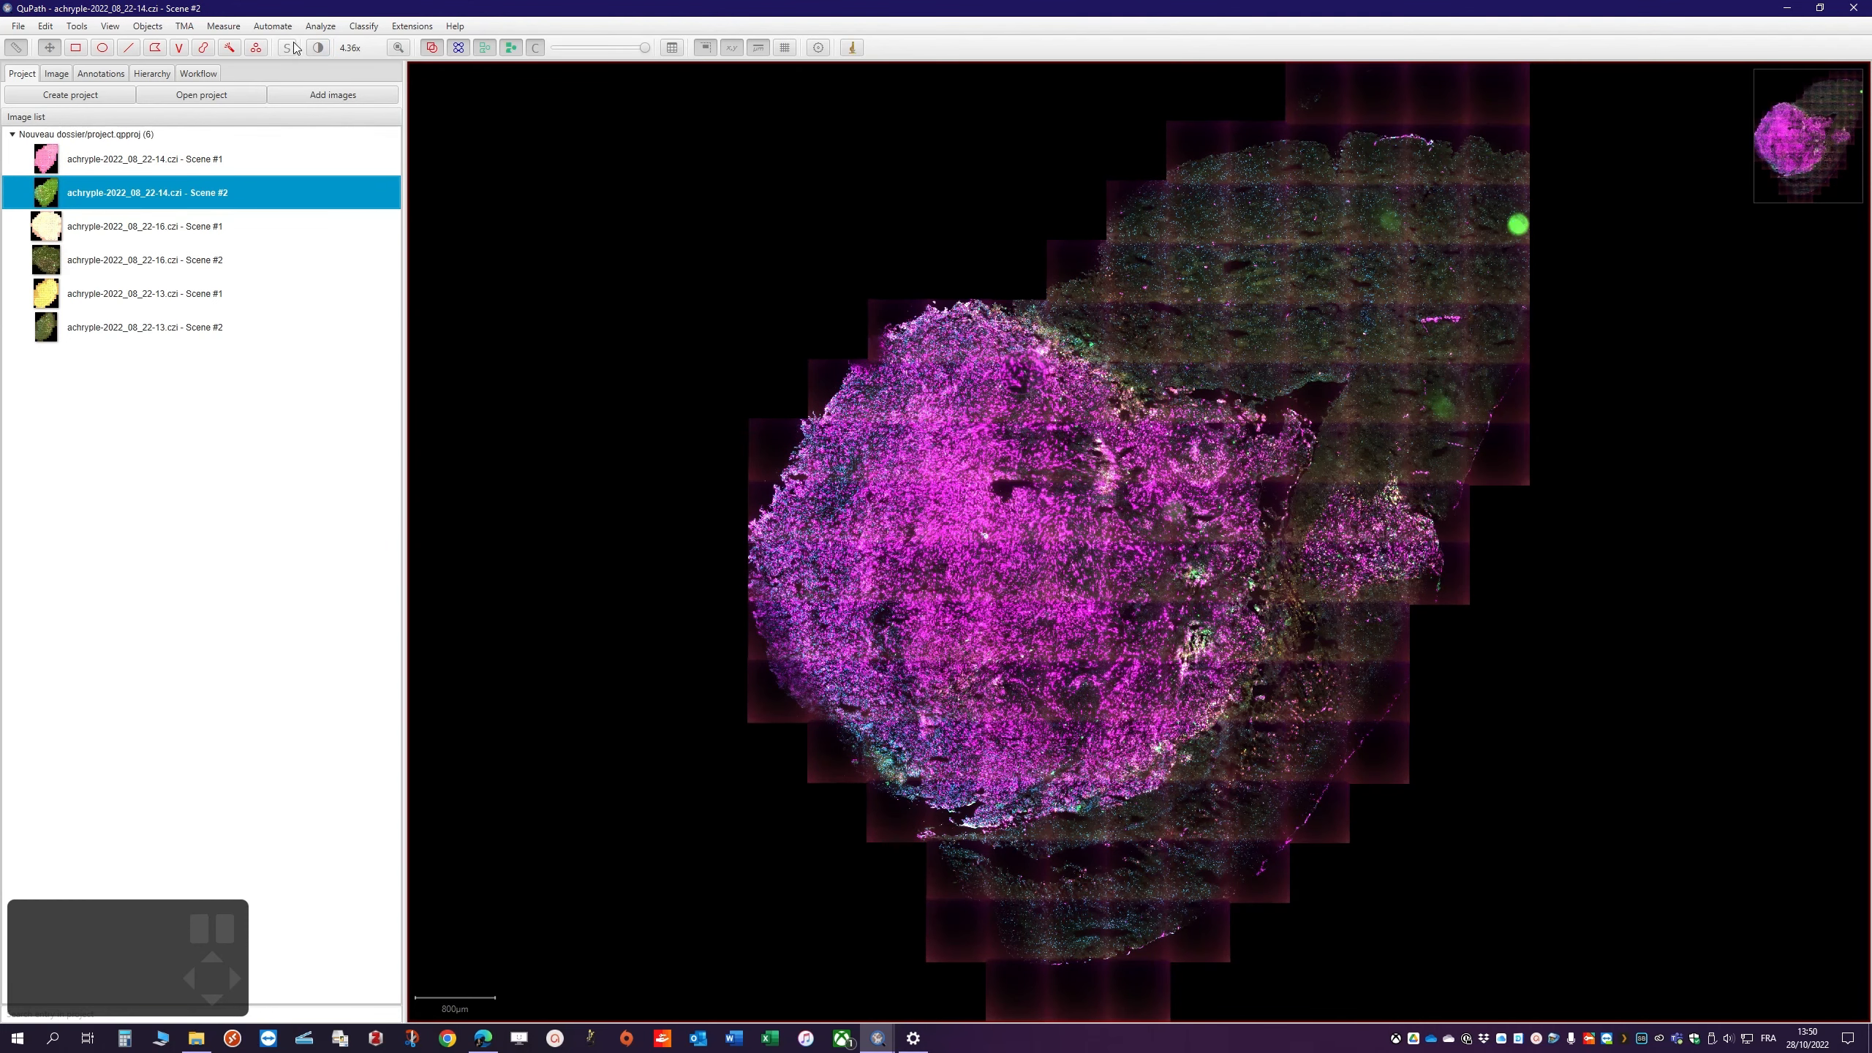
Raise the AF647 channel's maximum display value to about 6087 in Scene #2
left_click(318, 48)
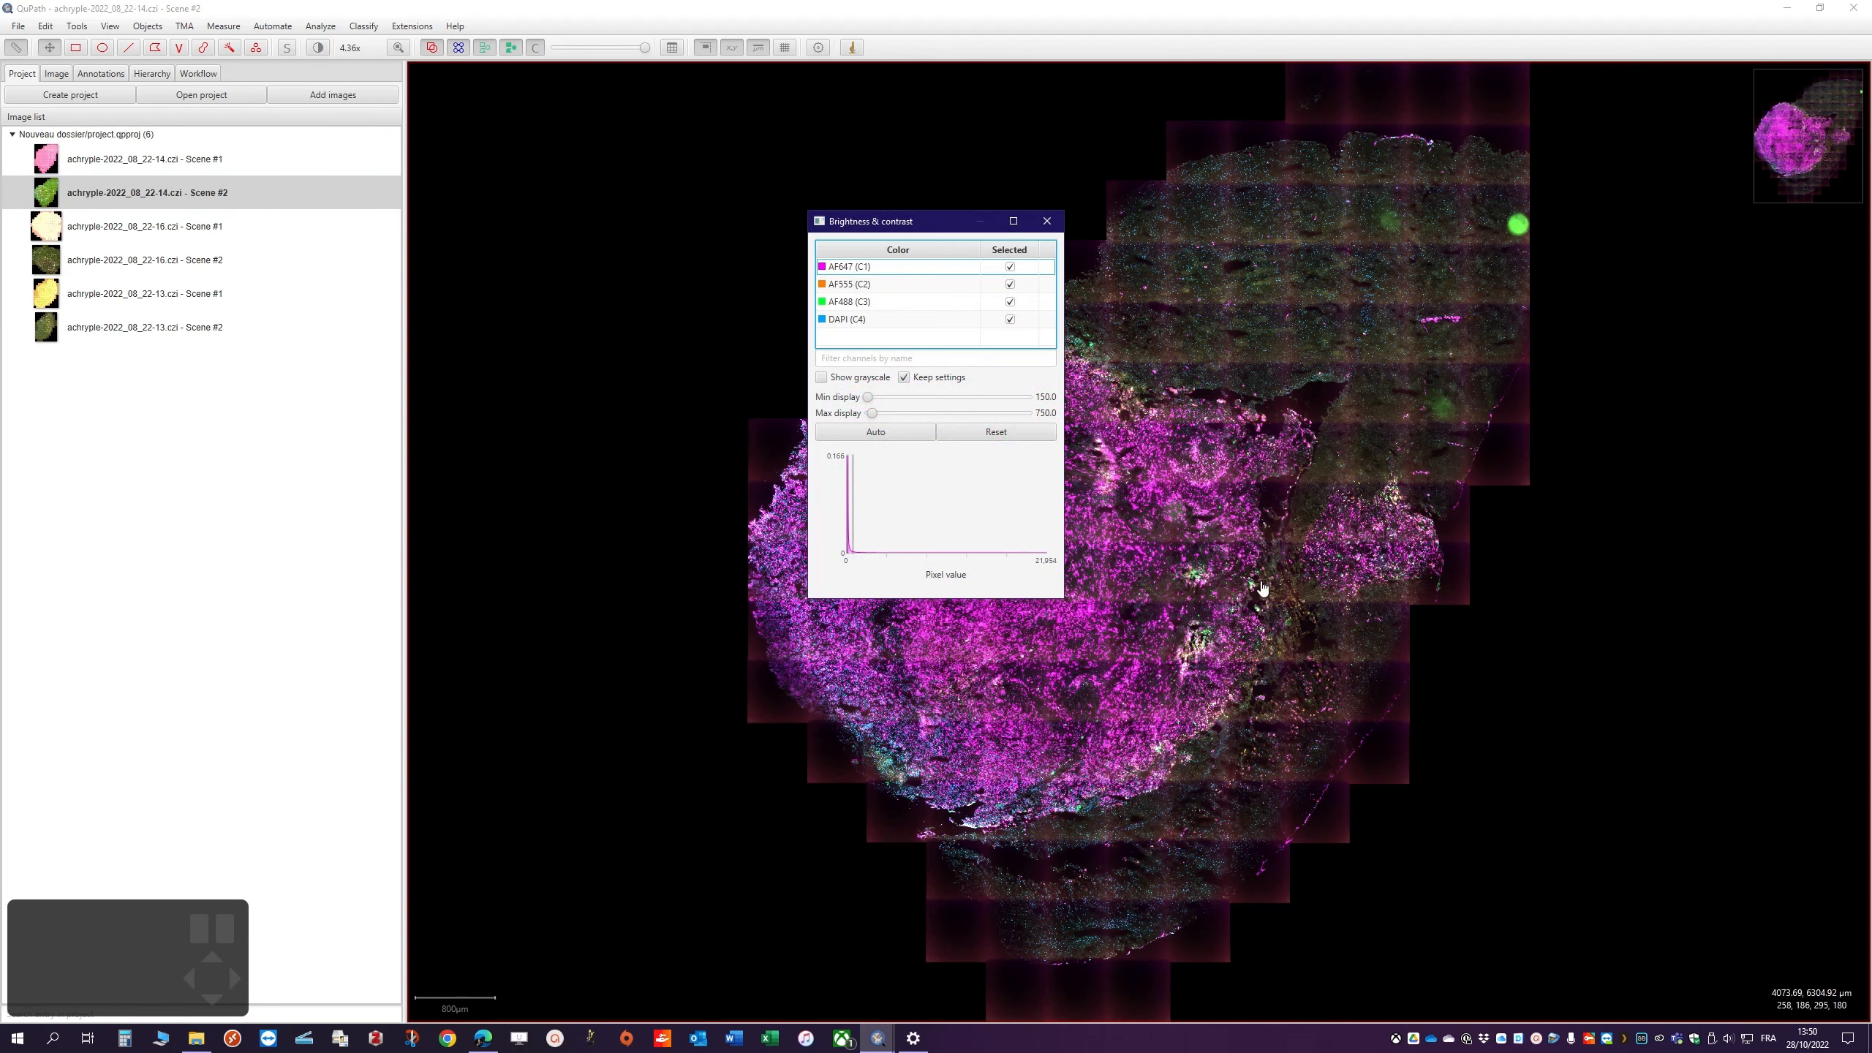
left_click(904, 268)
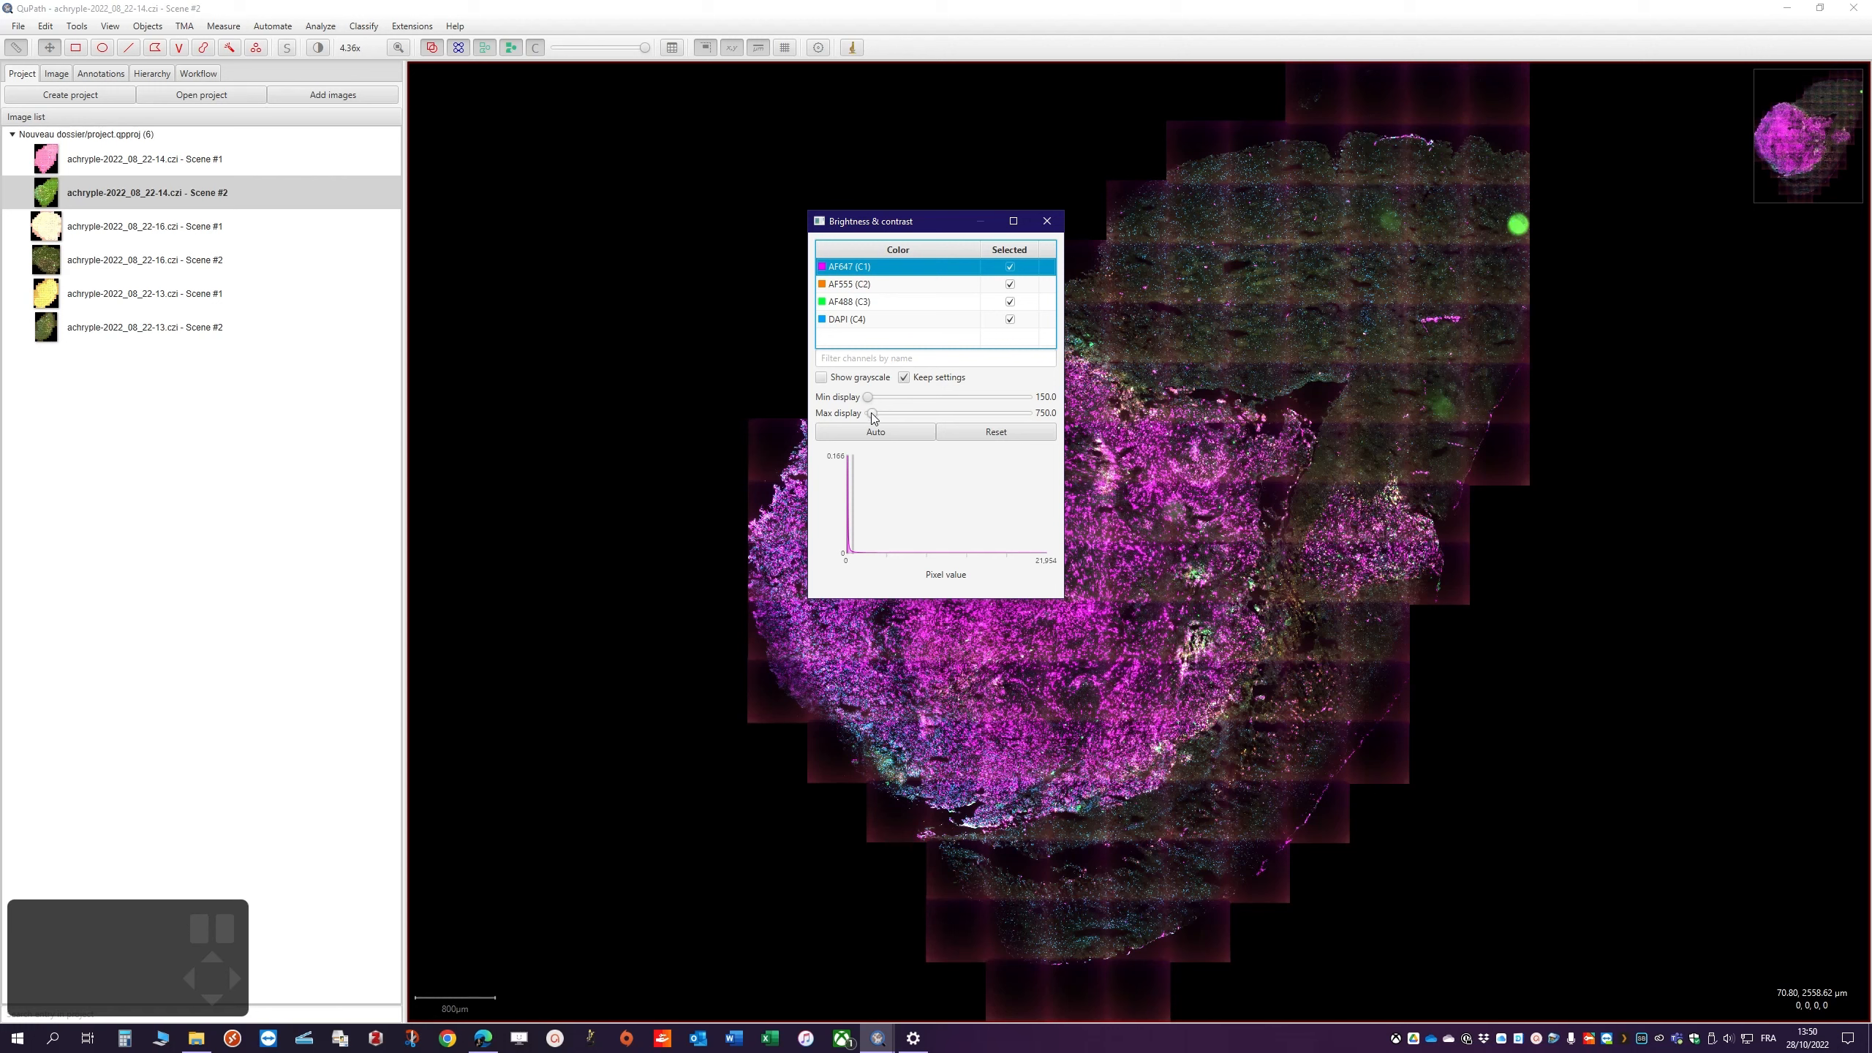
left_click_drag(871, 413, 915, 418)
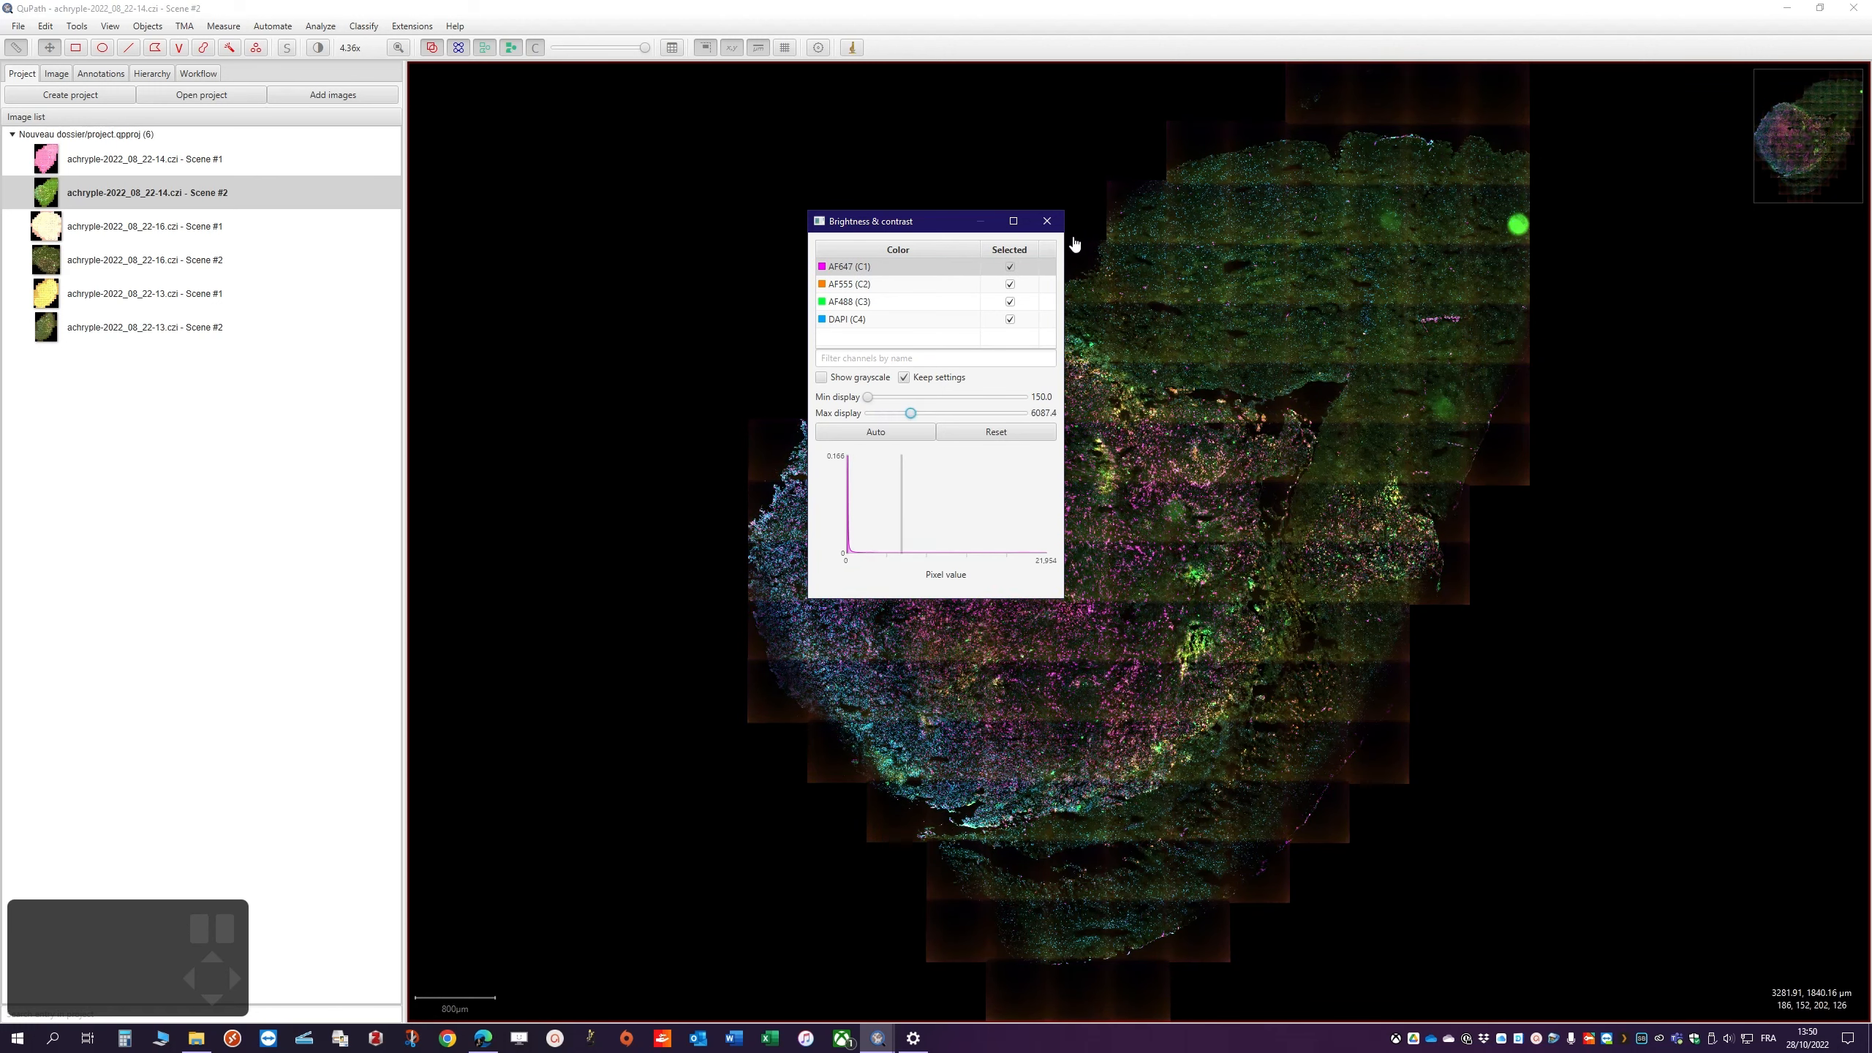
left_click(1046, 221)
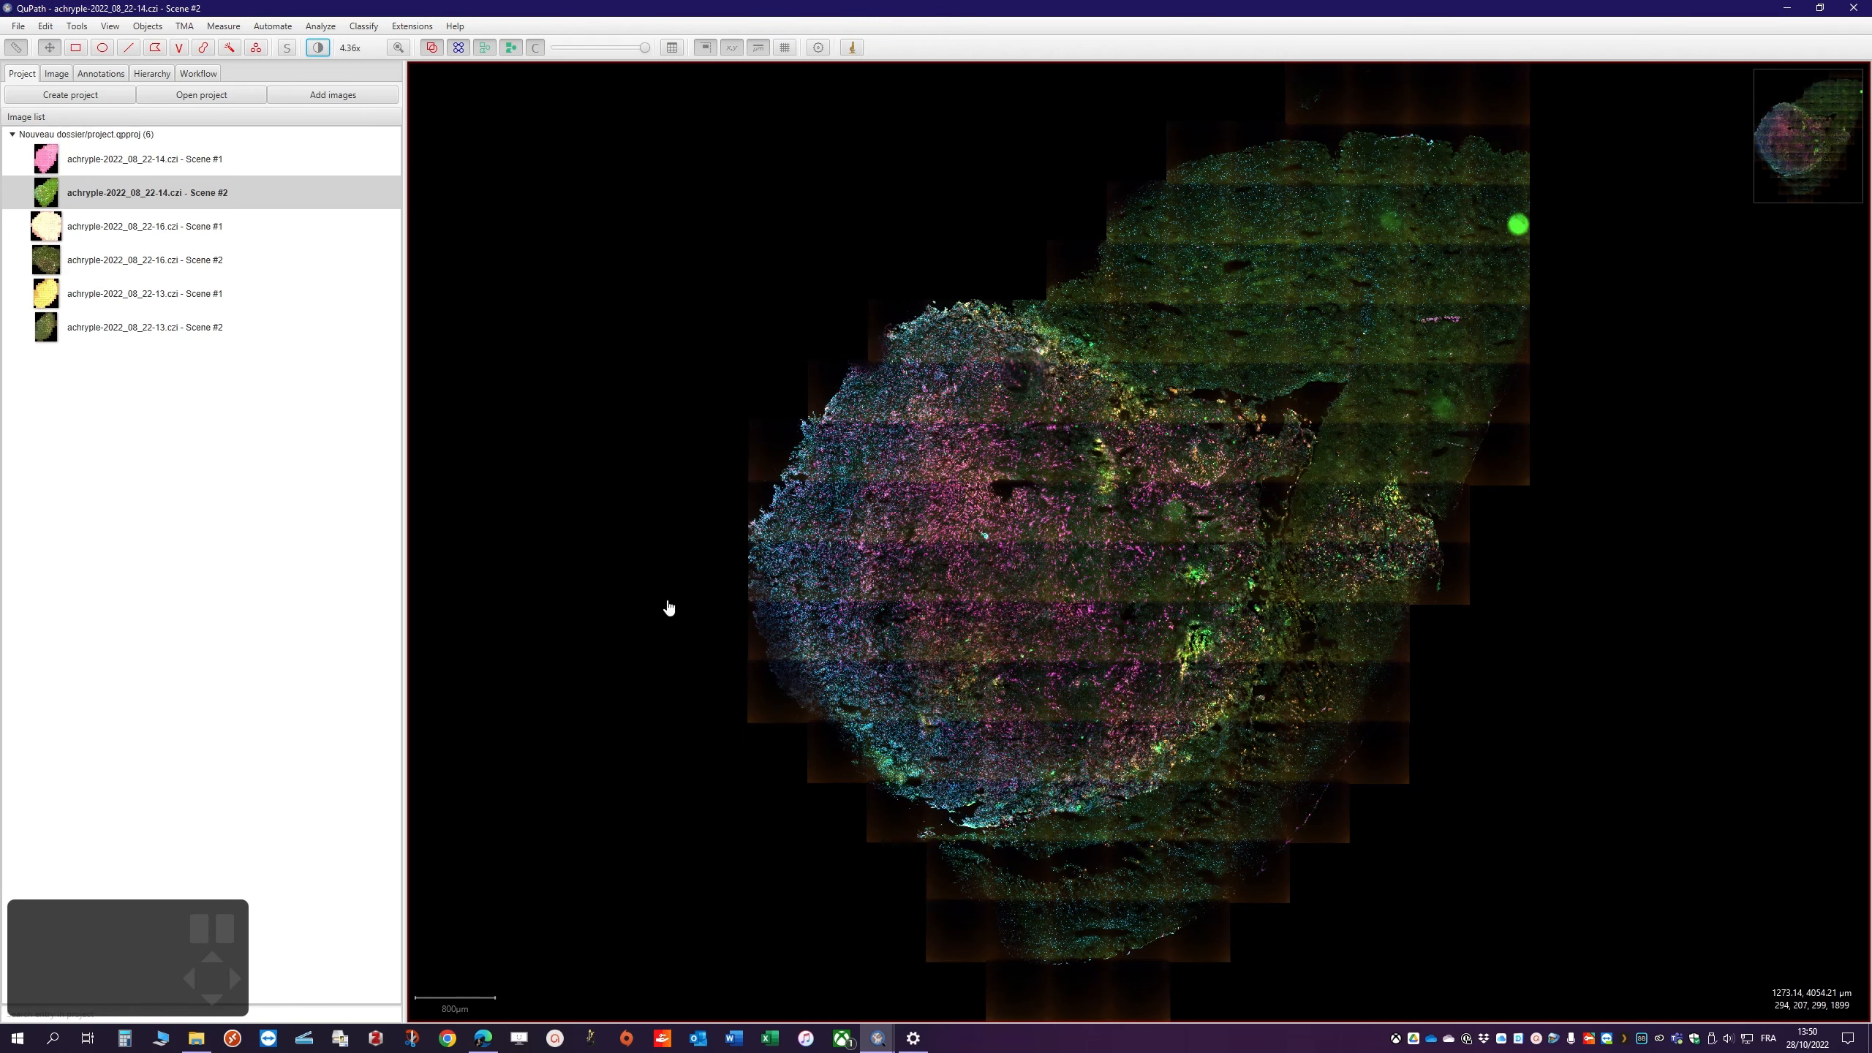
Frame the Scene #2 tissue and open the settings for creating region annotations for training images
scroll(1207, 702, "up", 3)
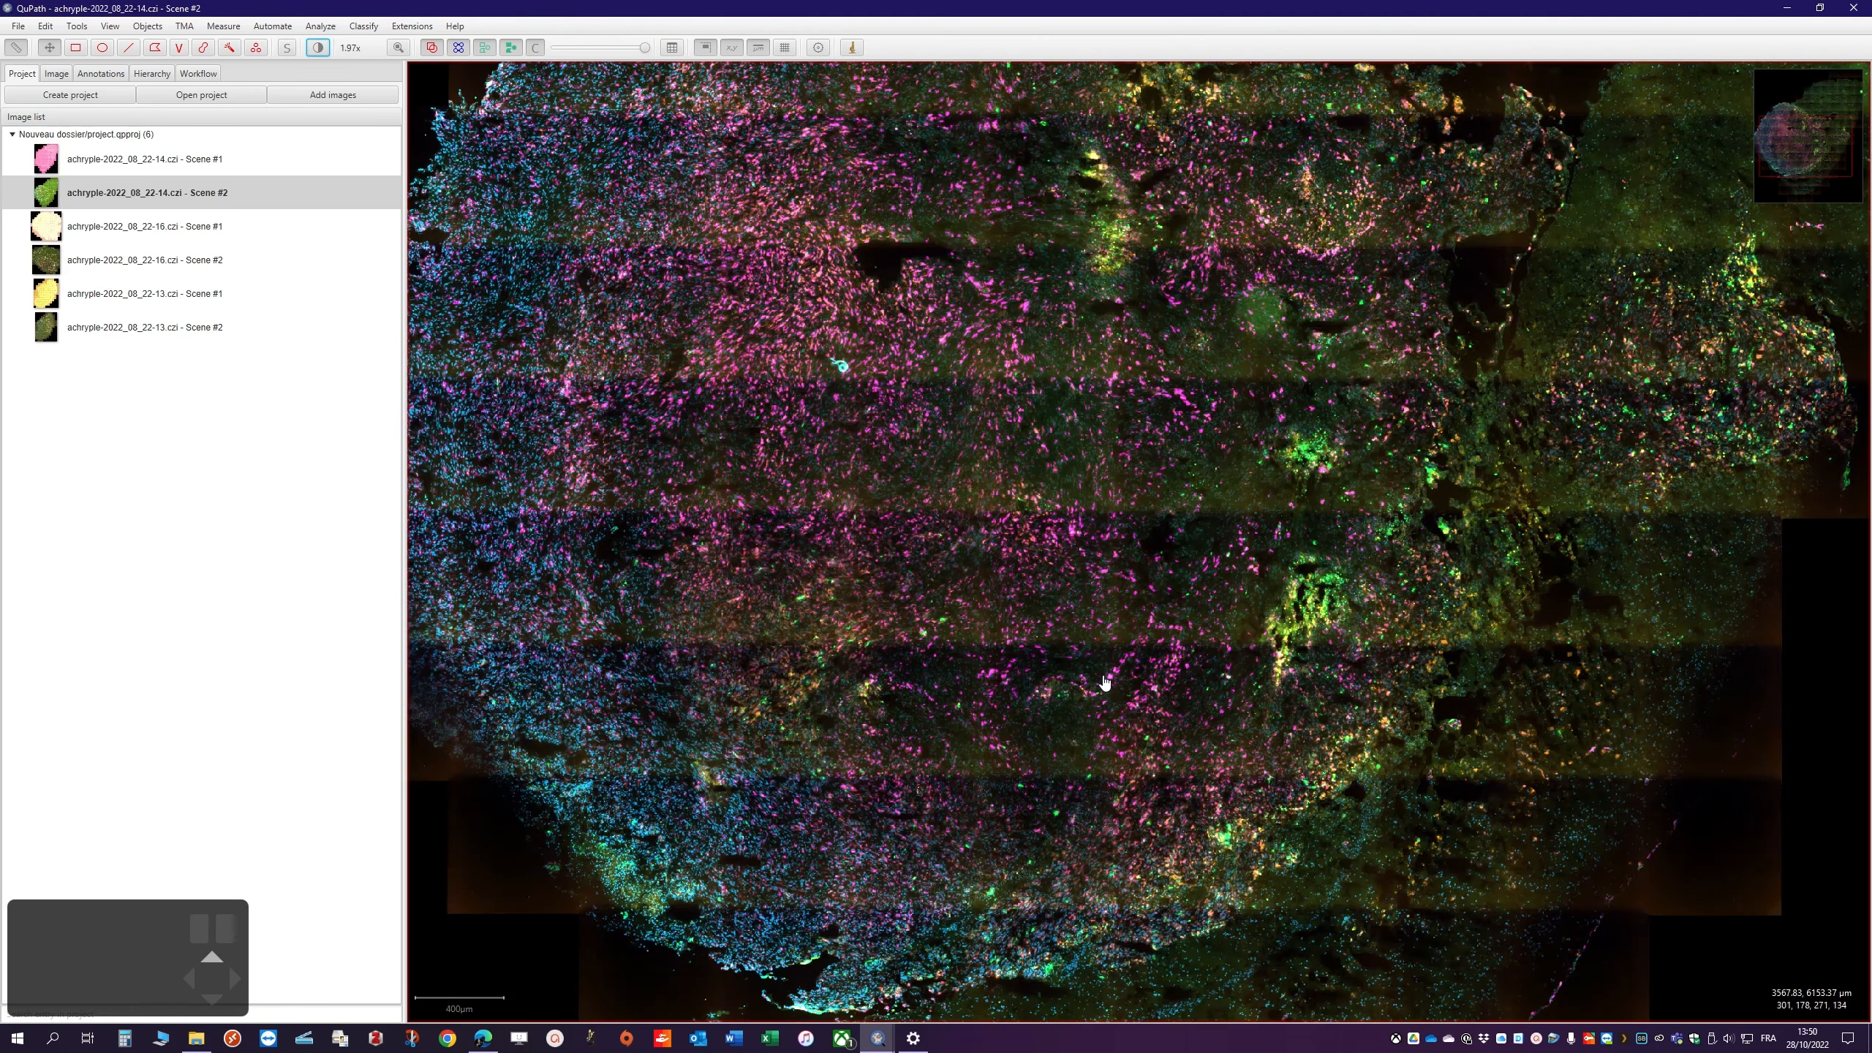
scroll(1104, 685, "down", 6)
scroll(1091, 692, "up", 3)
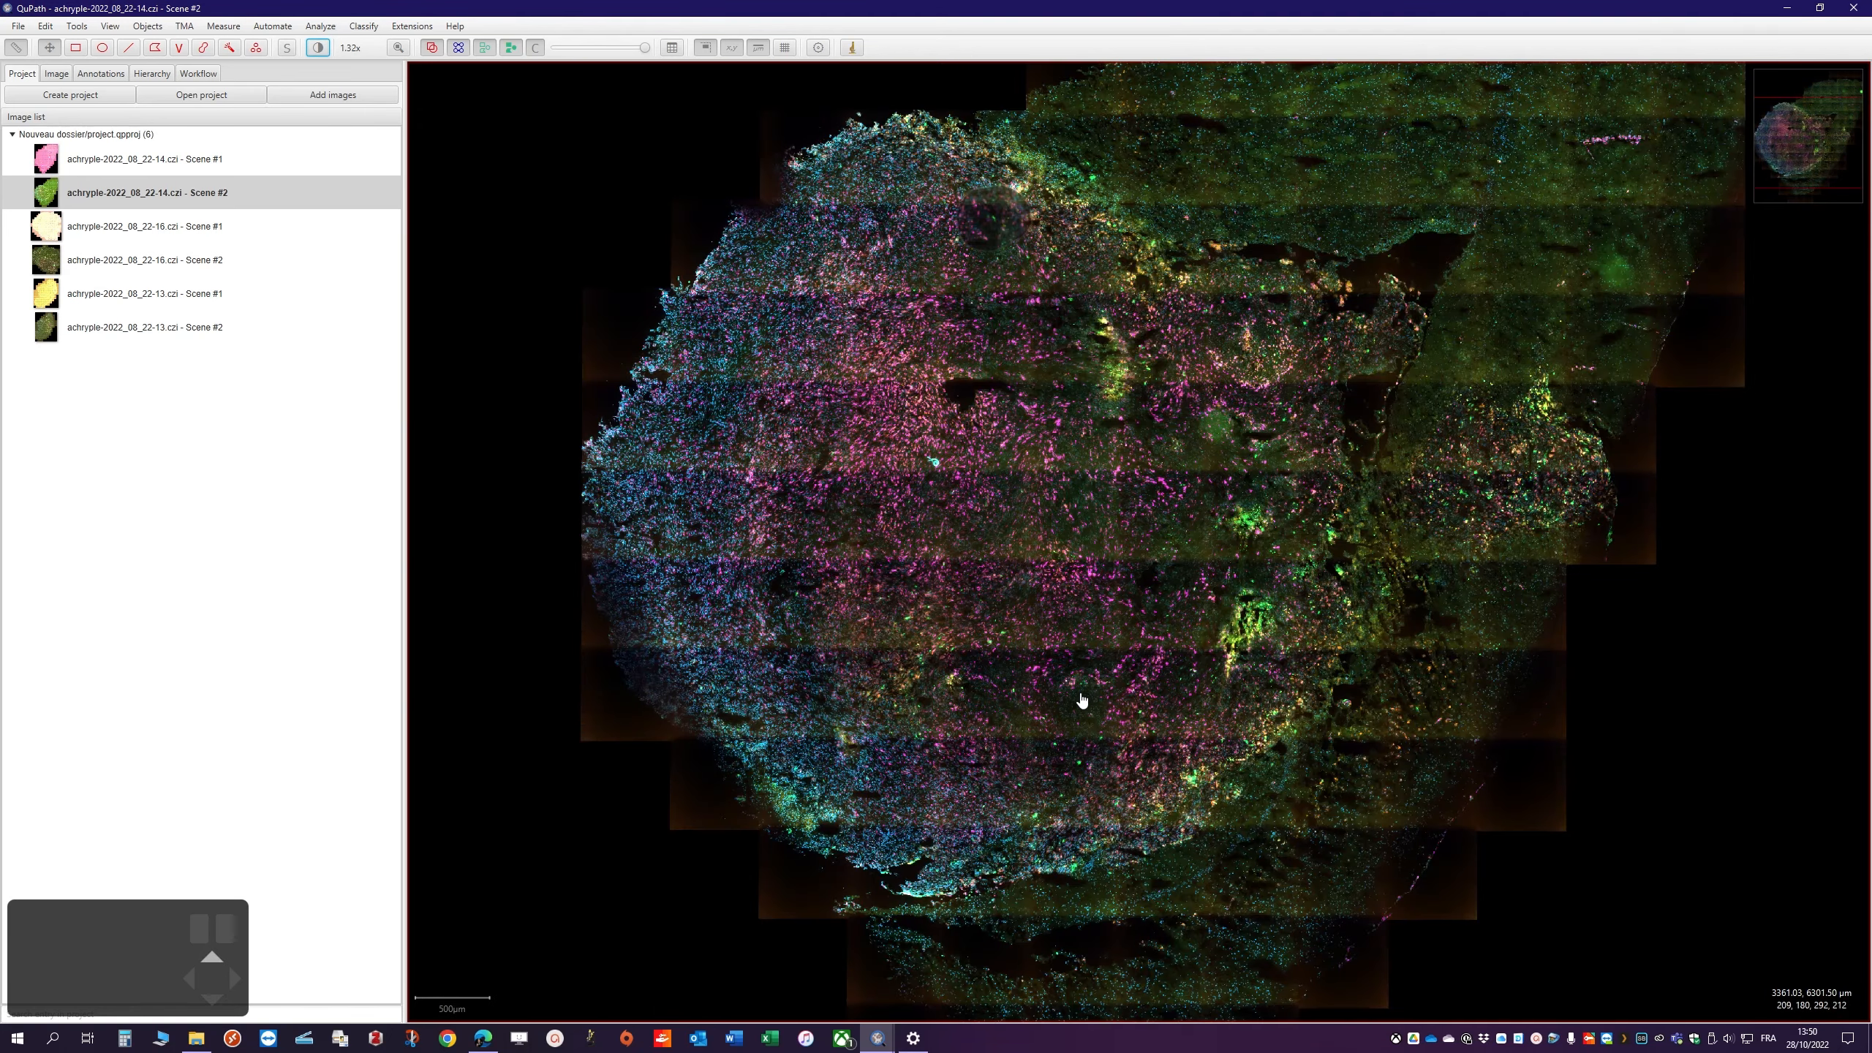
mouse_move(1160, 602)
left_mouse_down()
mouse_move(1107, 577)
mouse_move(990, 648)
mouse_move(1157, 623)
mouse_move(1123, 565)
mouse_move(1129, 582)
left_mouse_up()
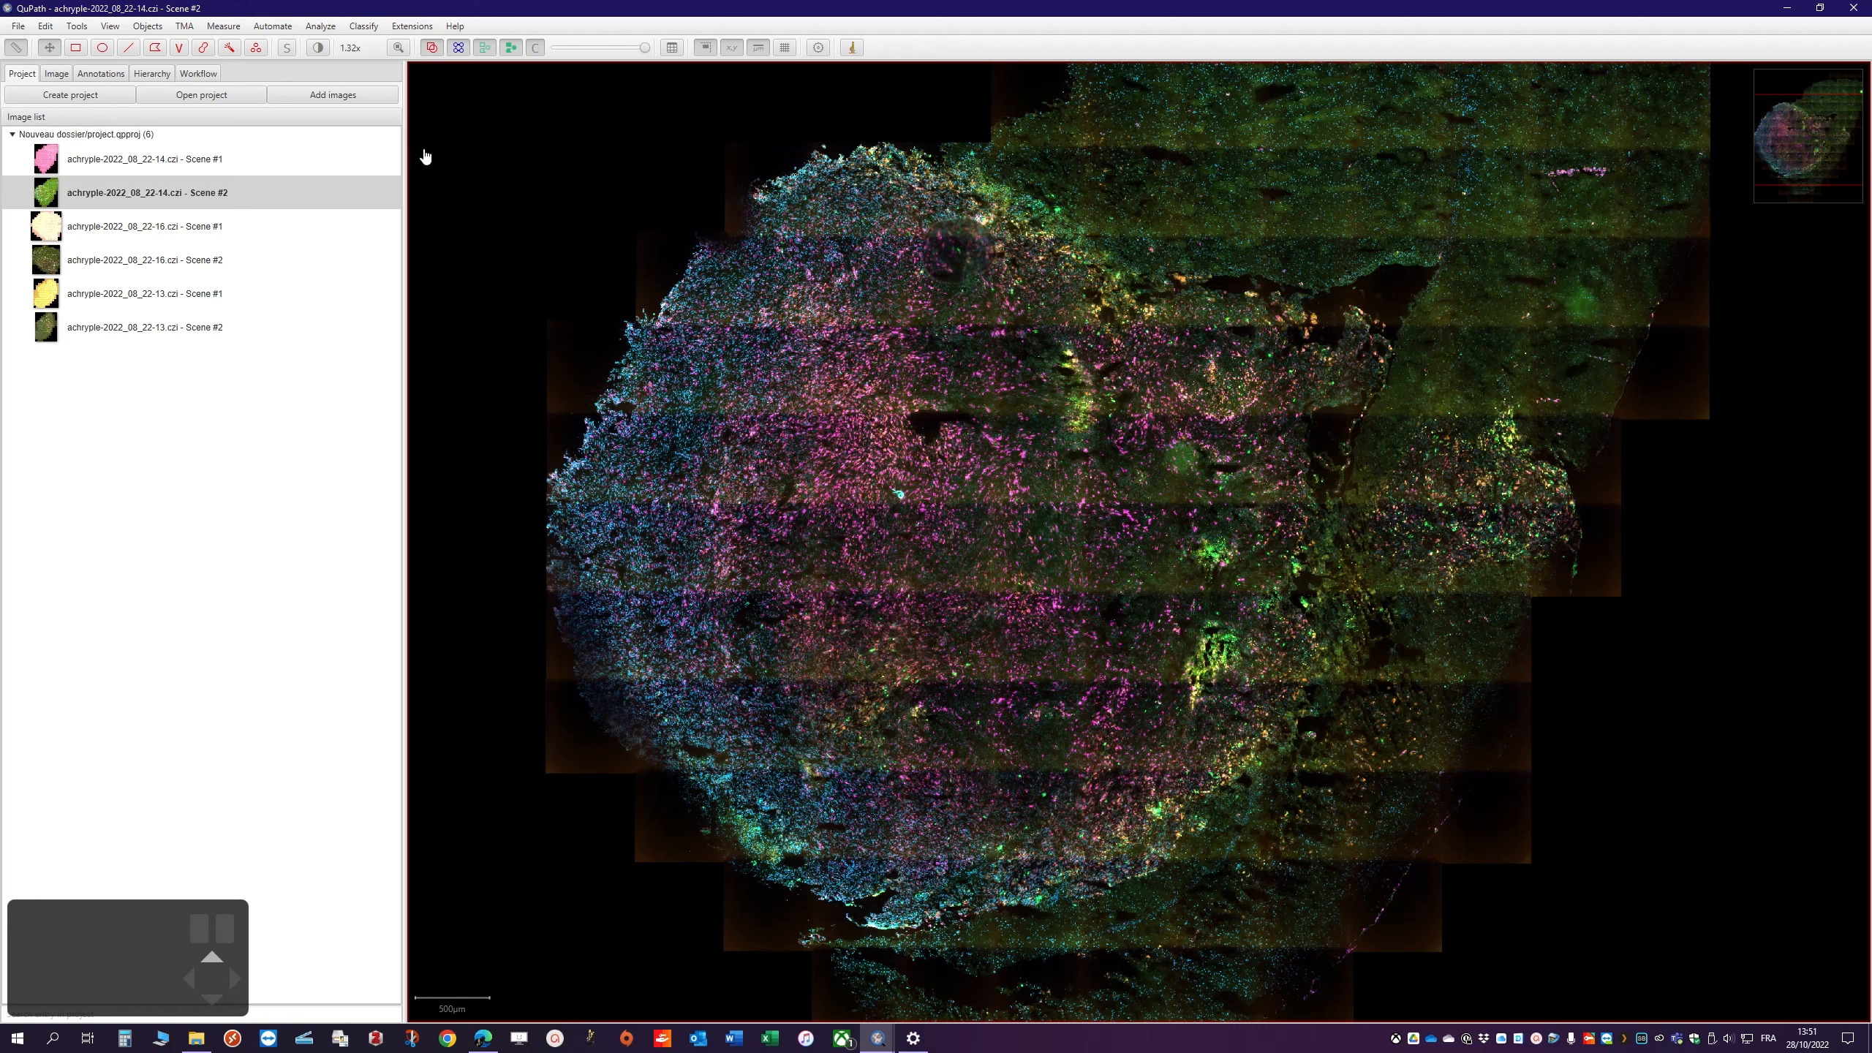
left_click(364, 28)
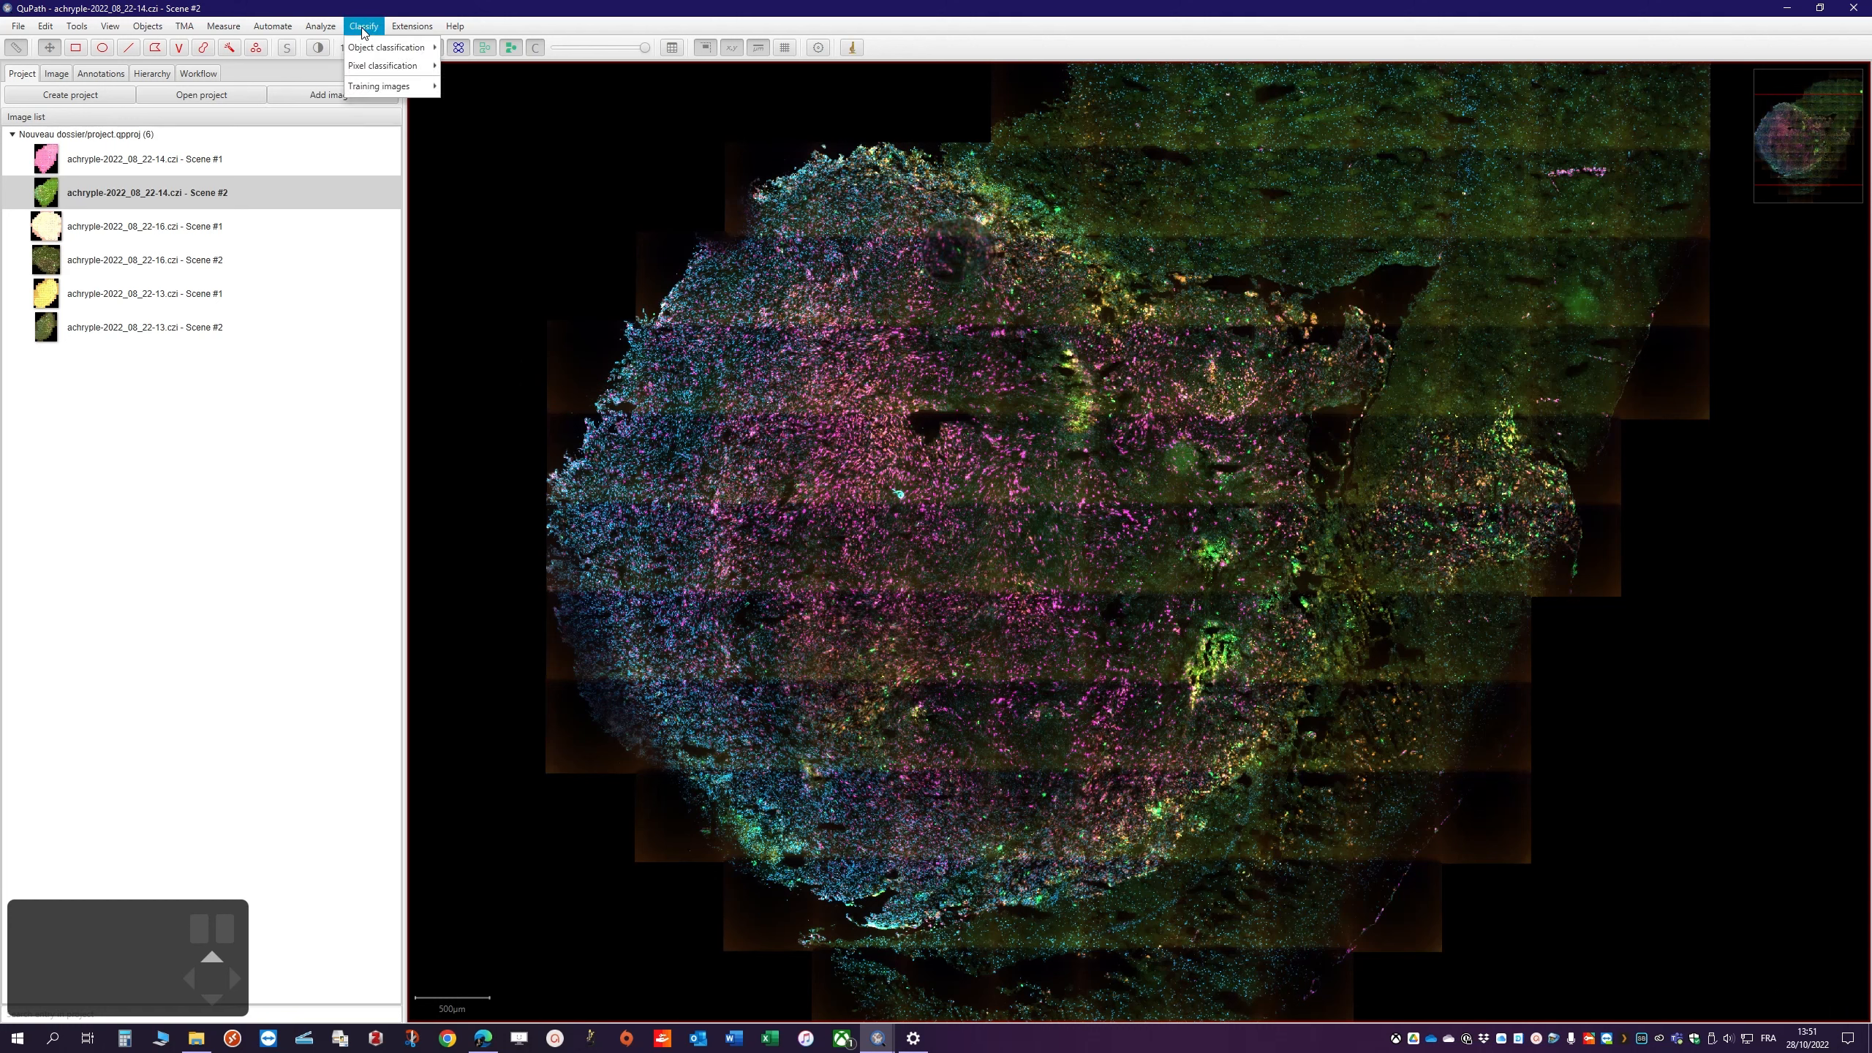
mouse_move(376, 88)
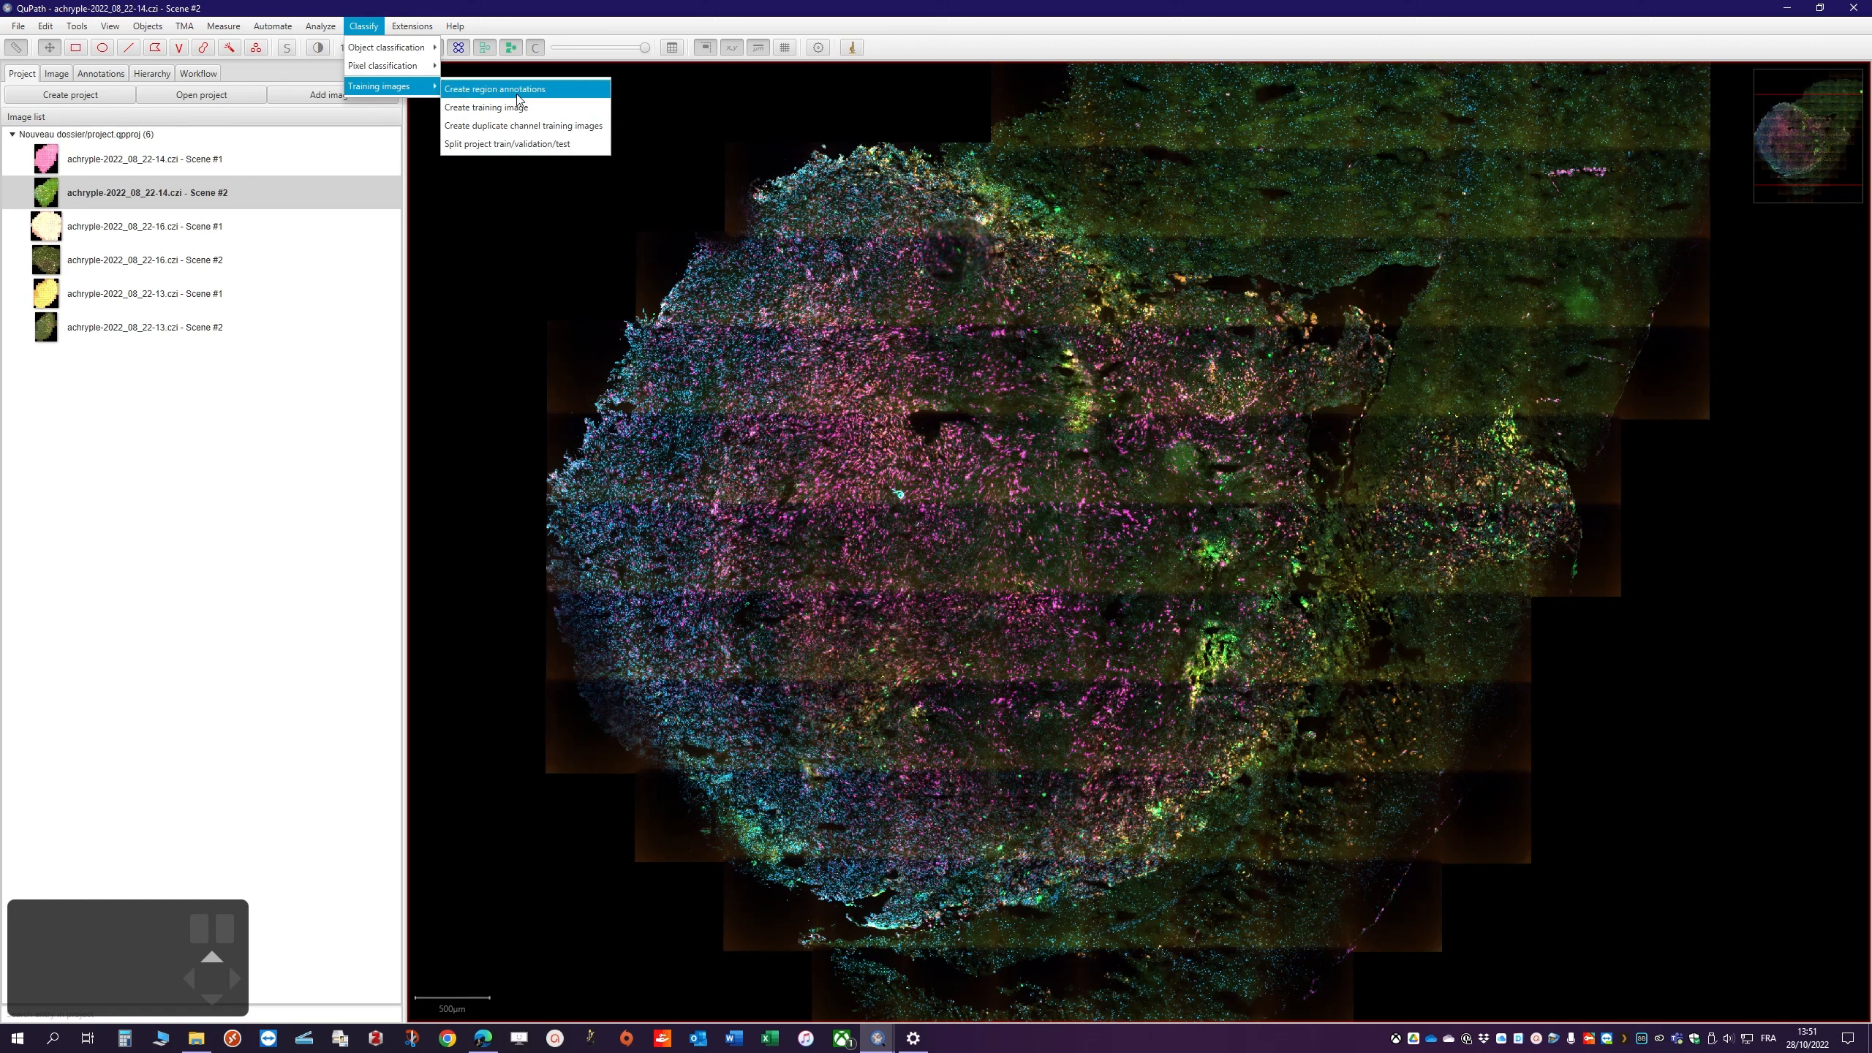
left_click(541, 93)
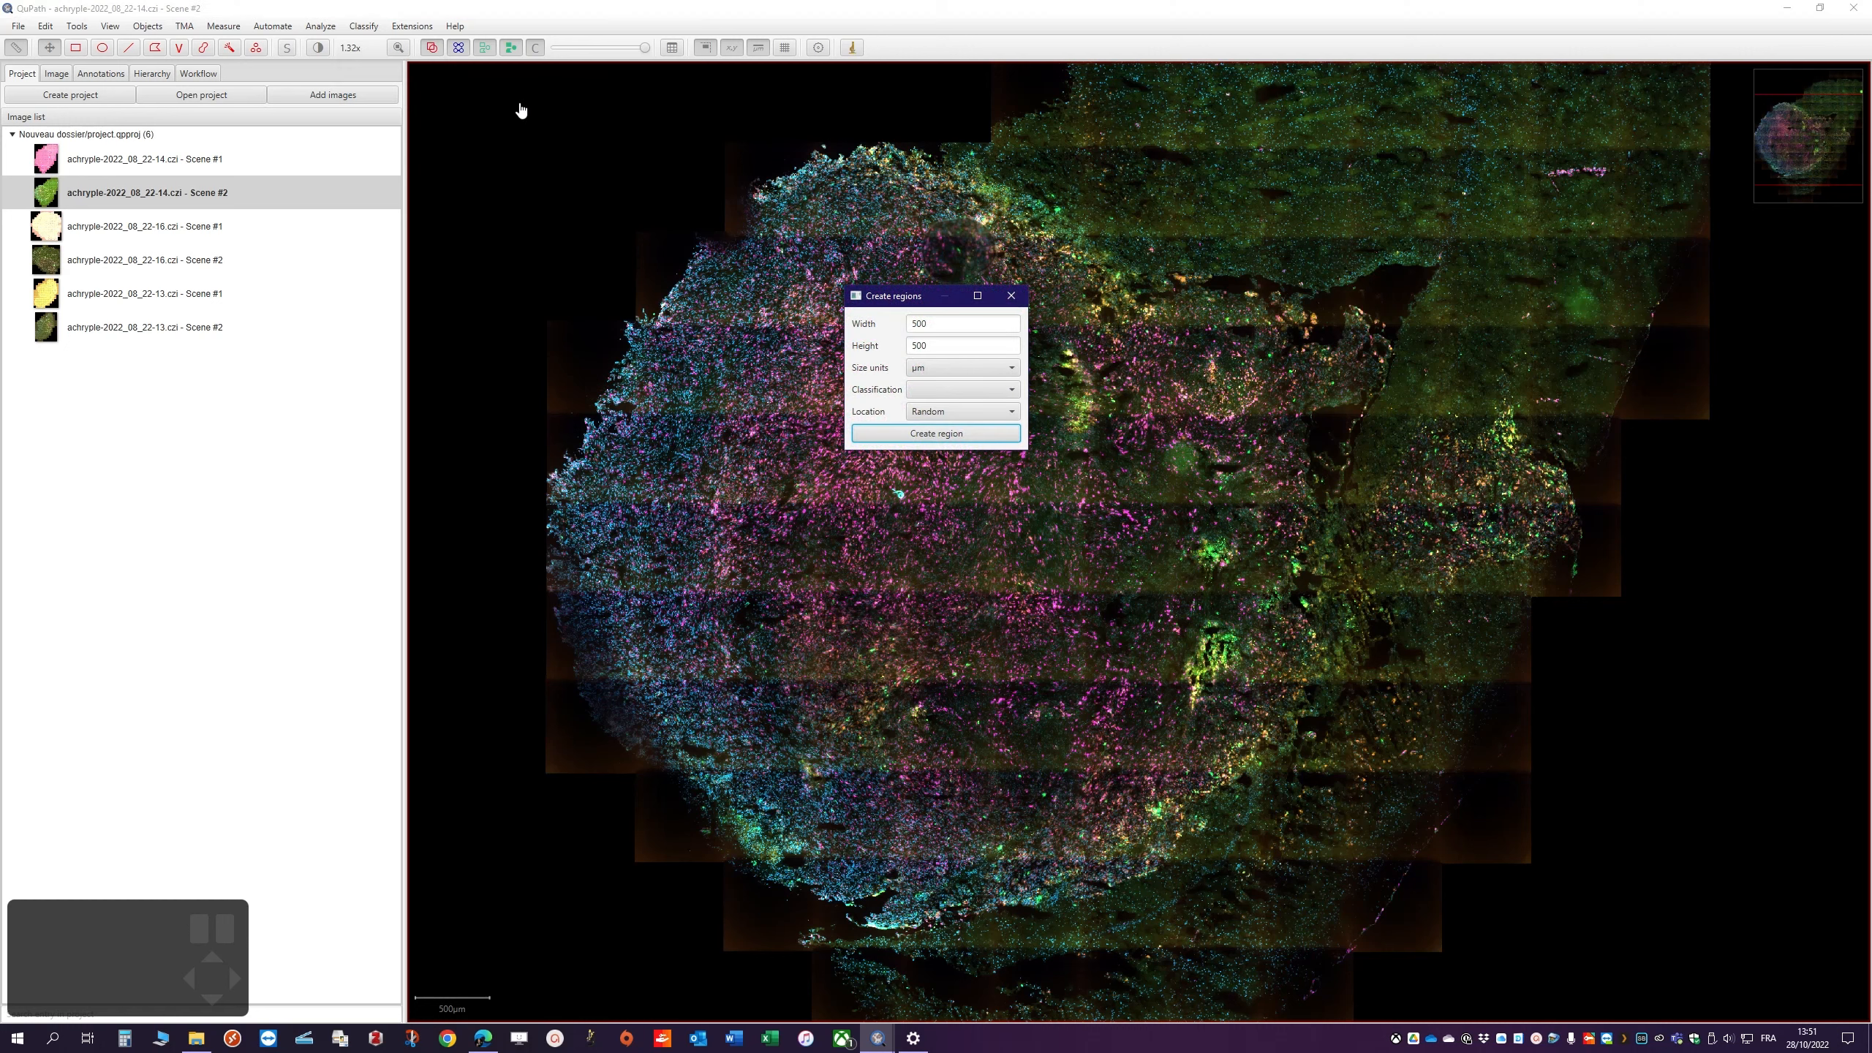
left_click_drag(890, 300, 789, 366)
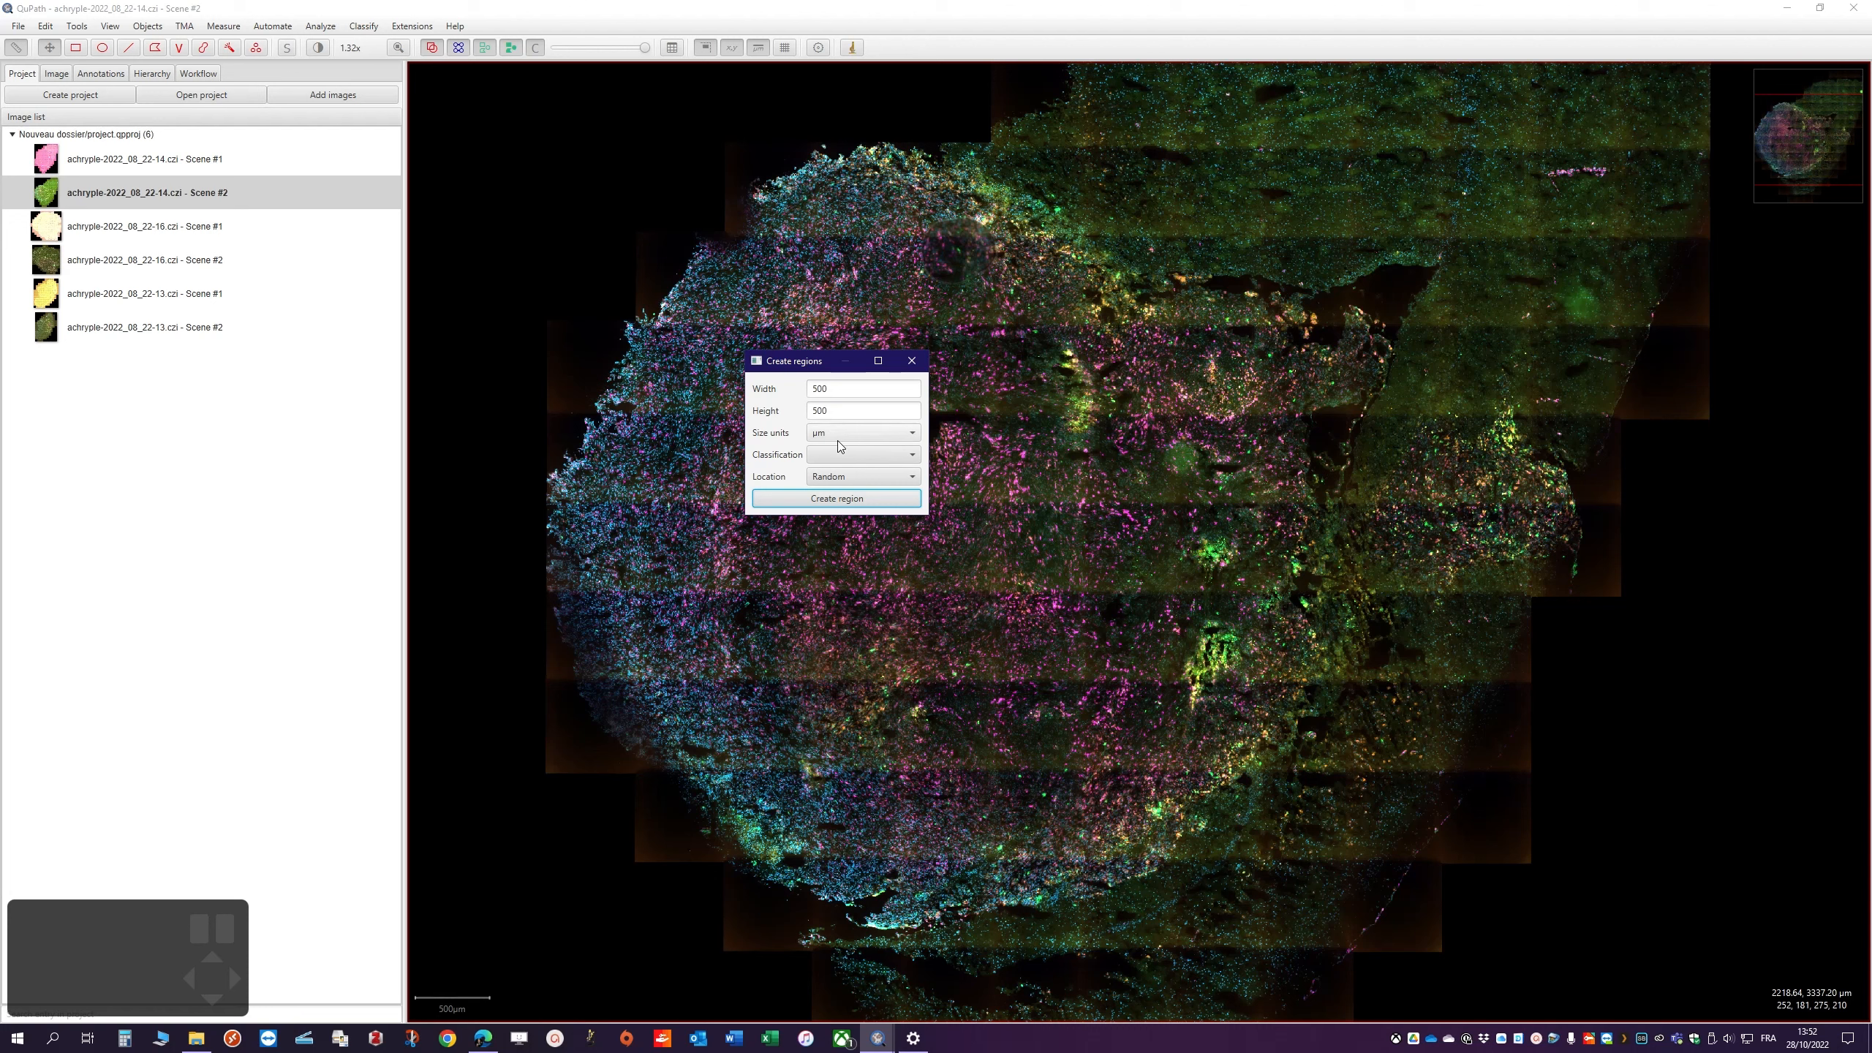
left_click(871, 455)
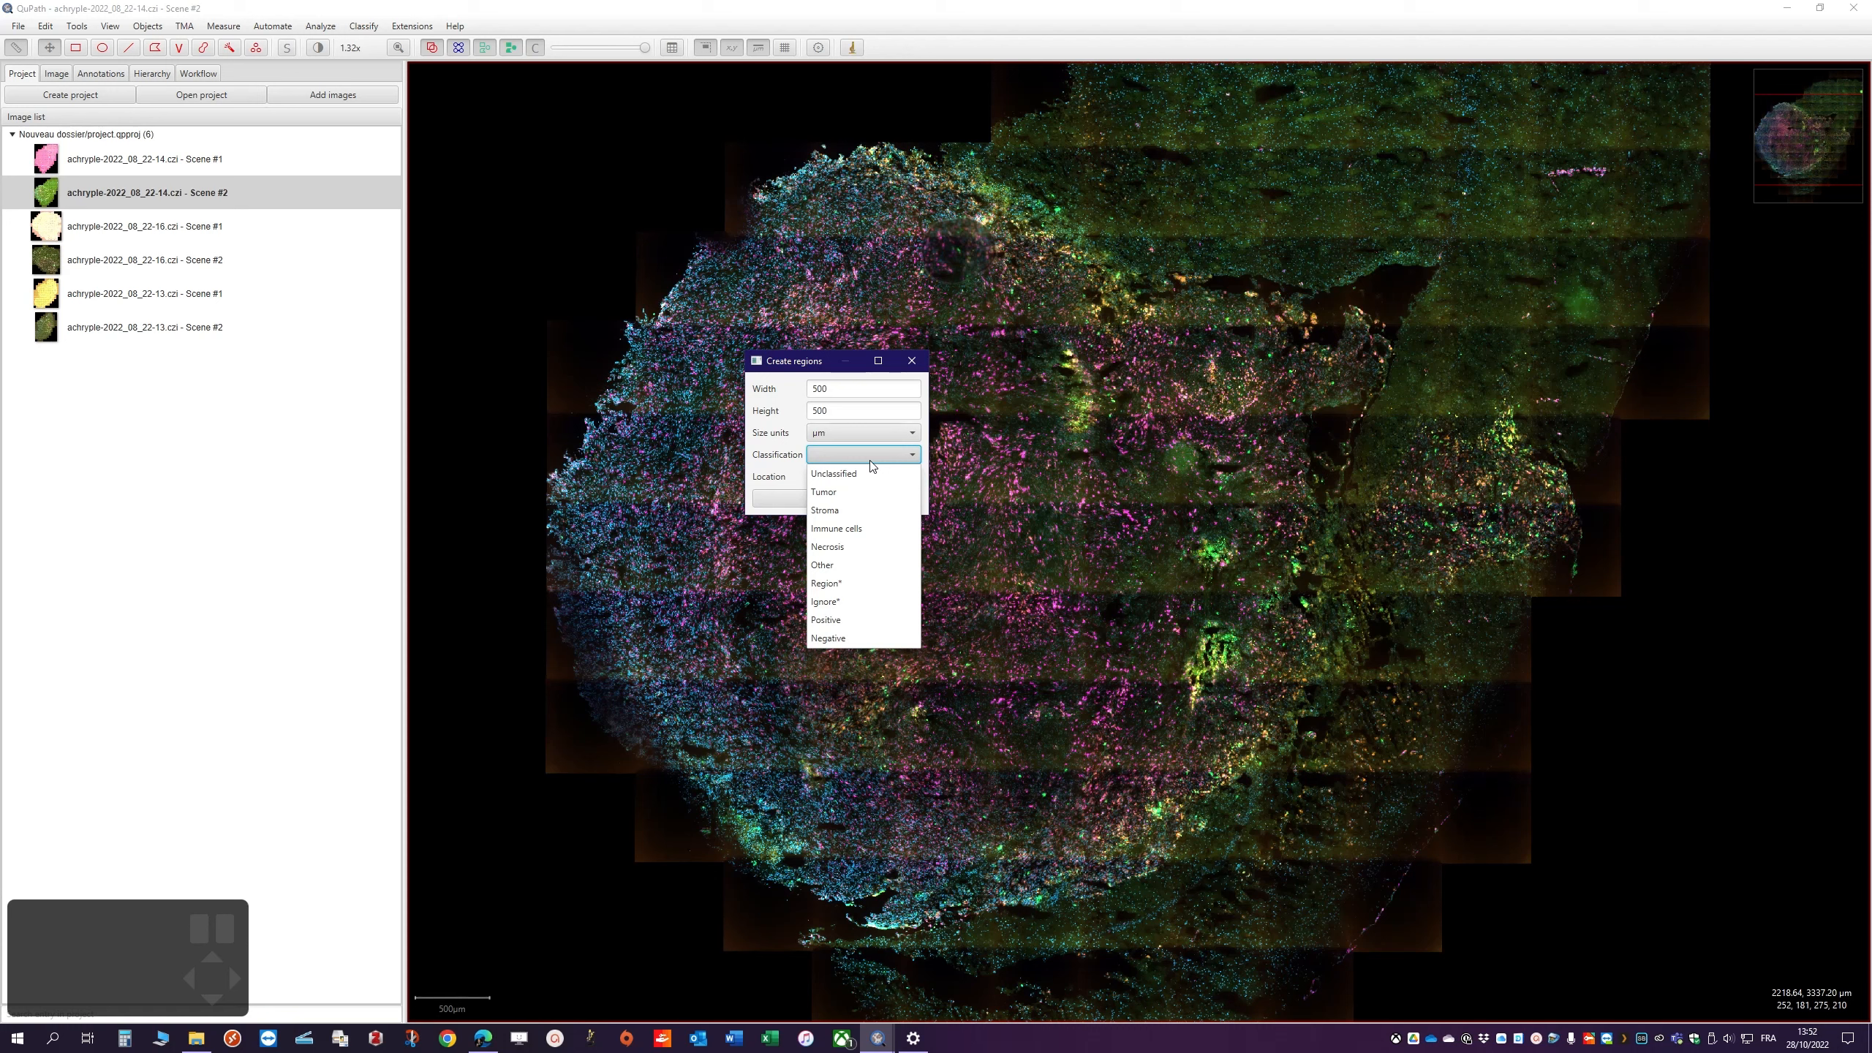
left_click(849, 456)
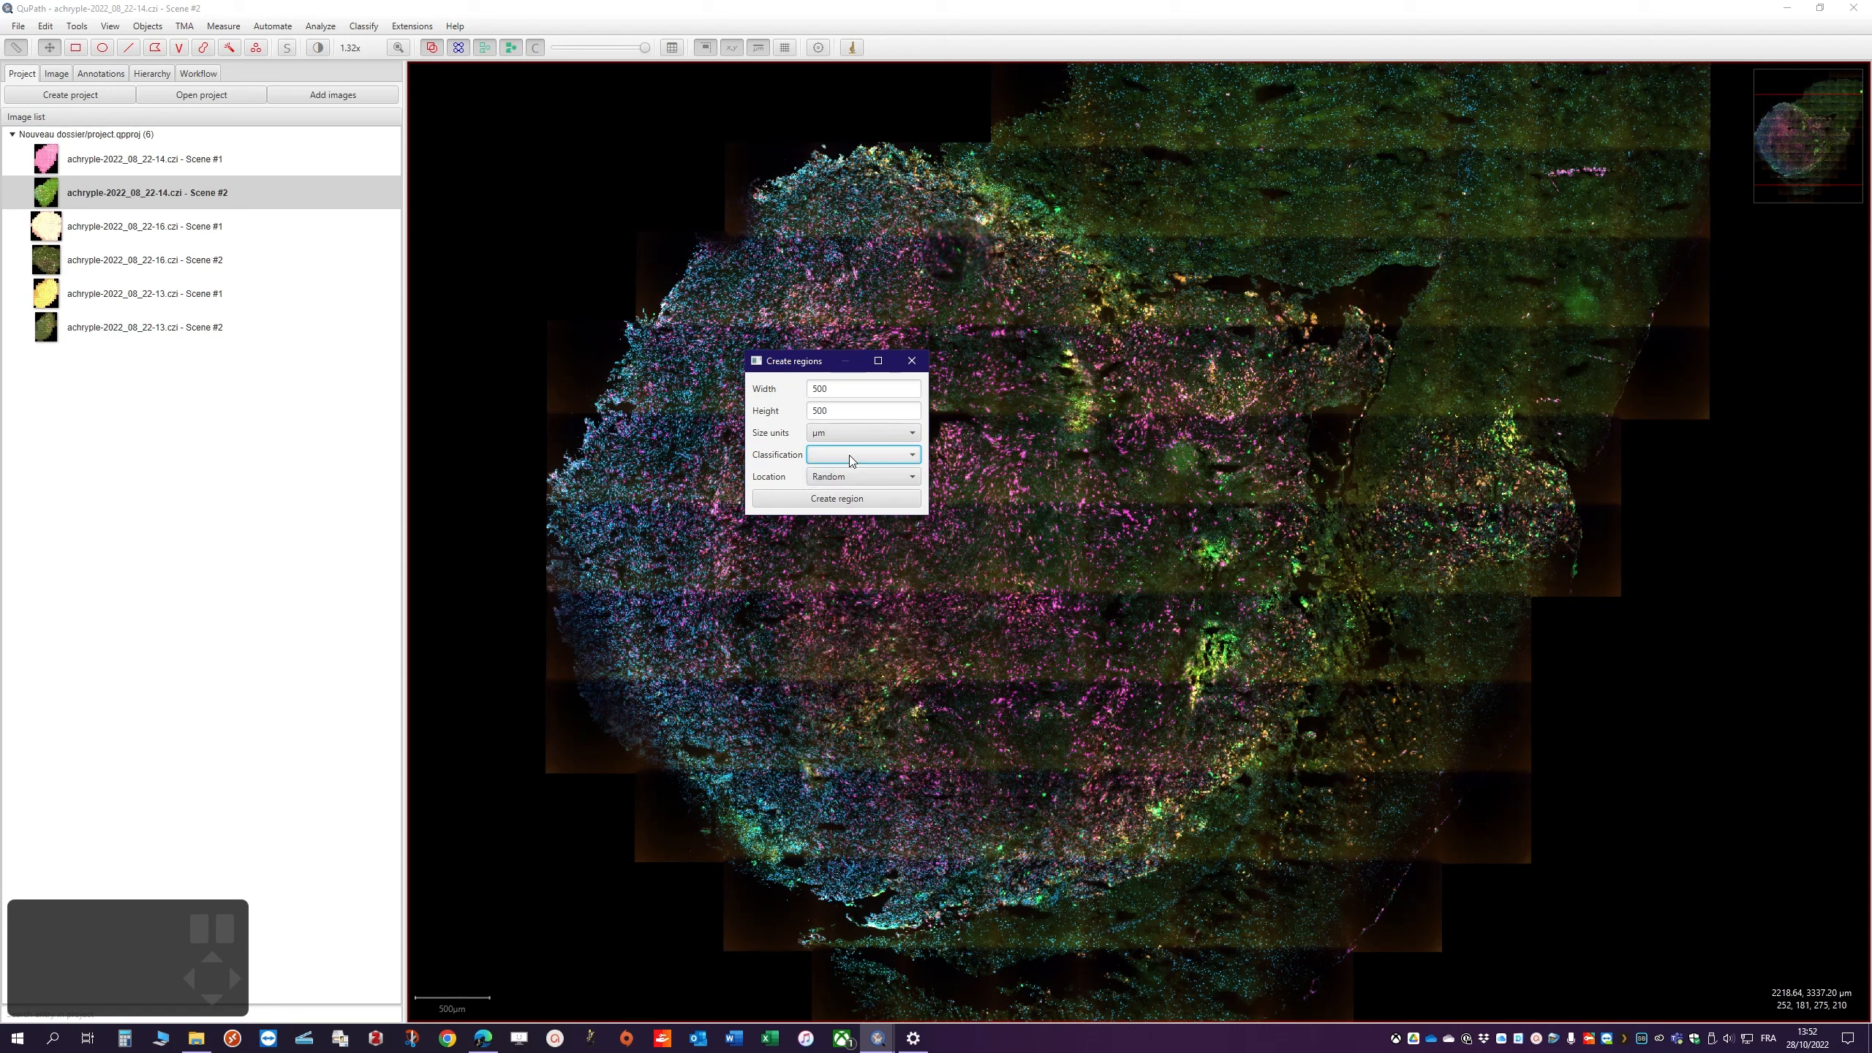
left_click(877, 484)
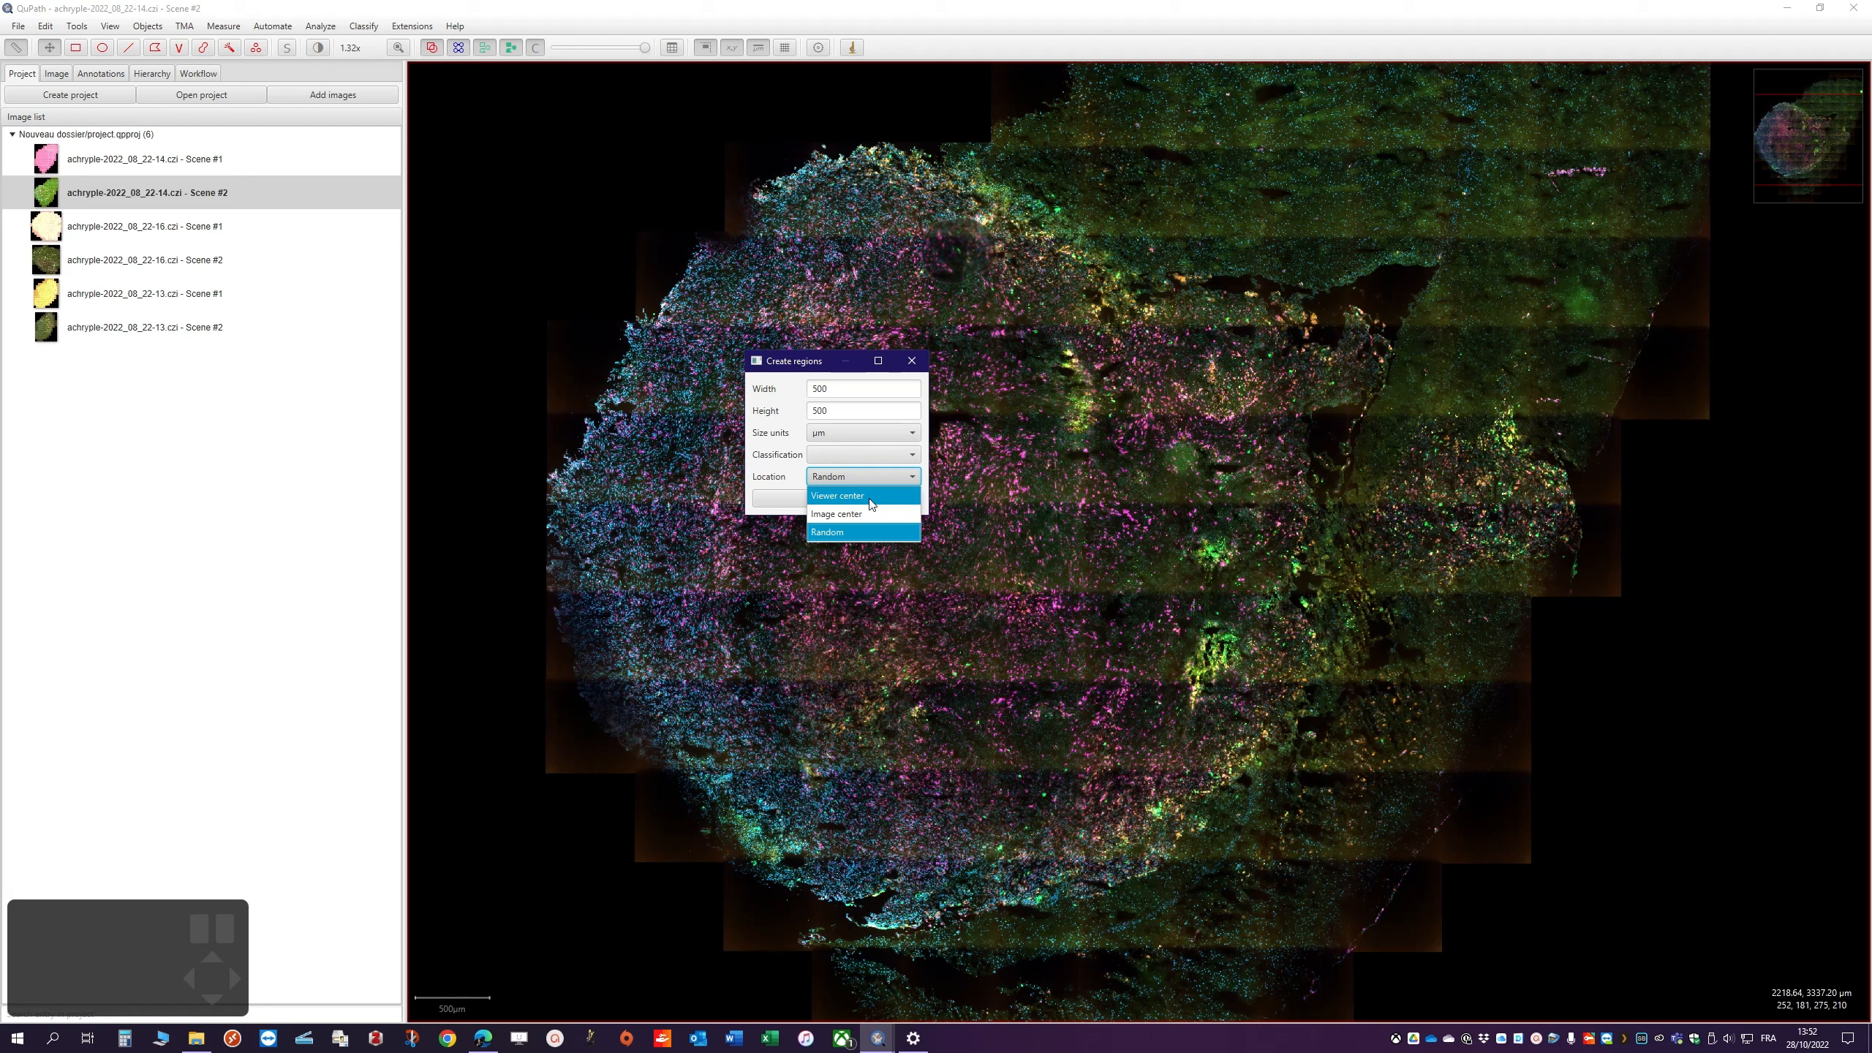
left_click(788, 484)
left_click(912, 361)
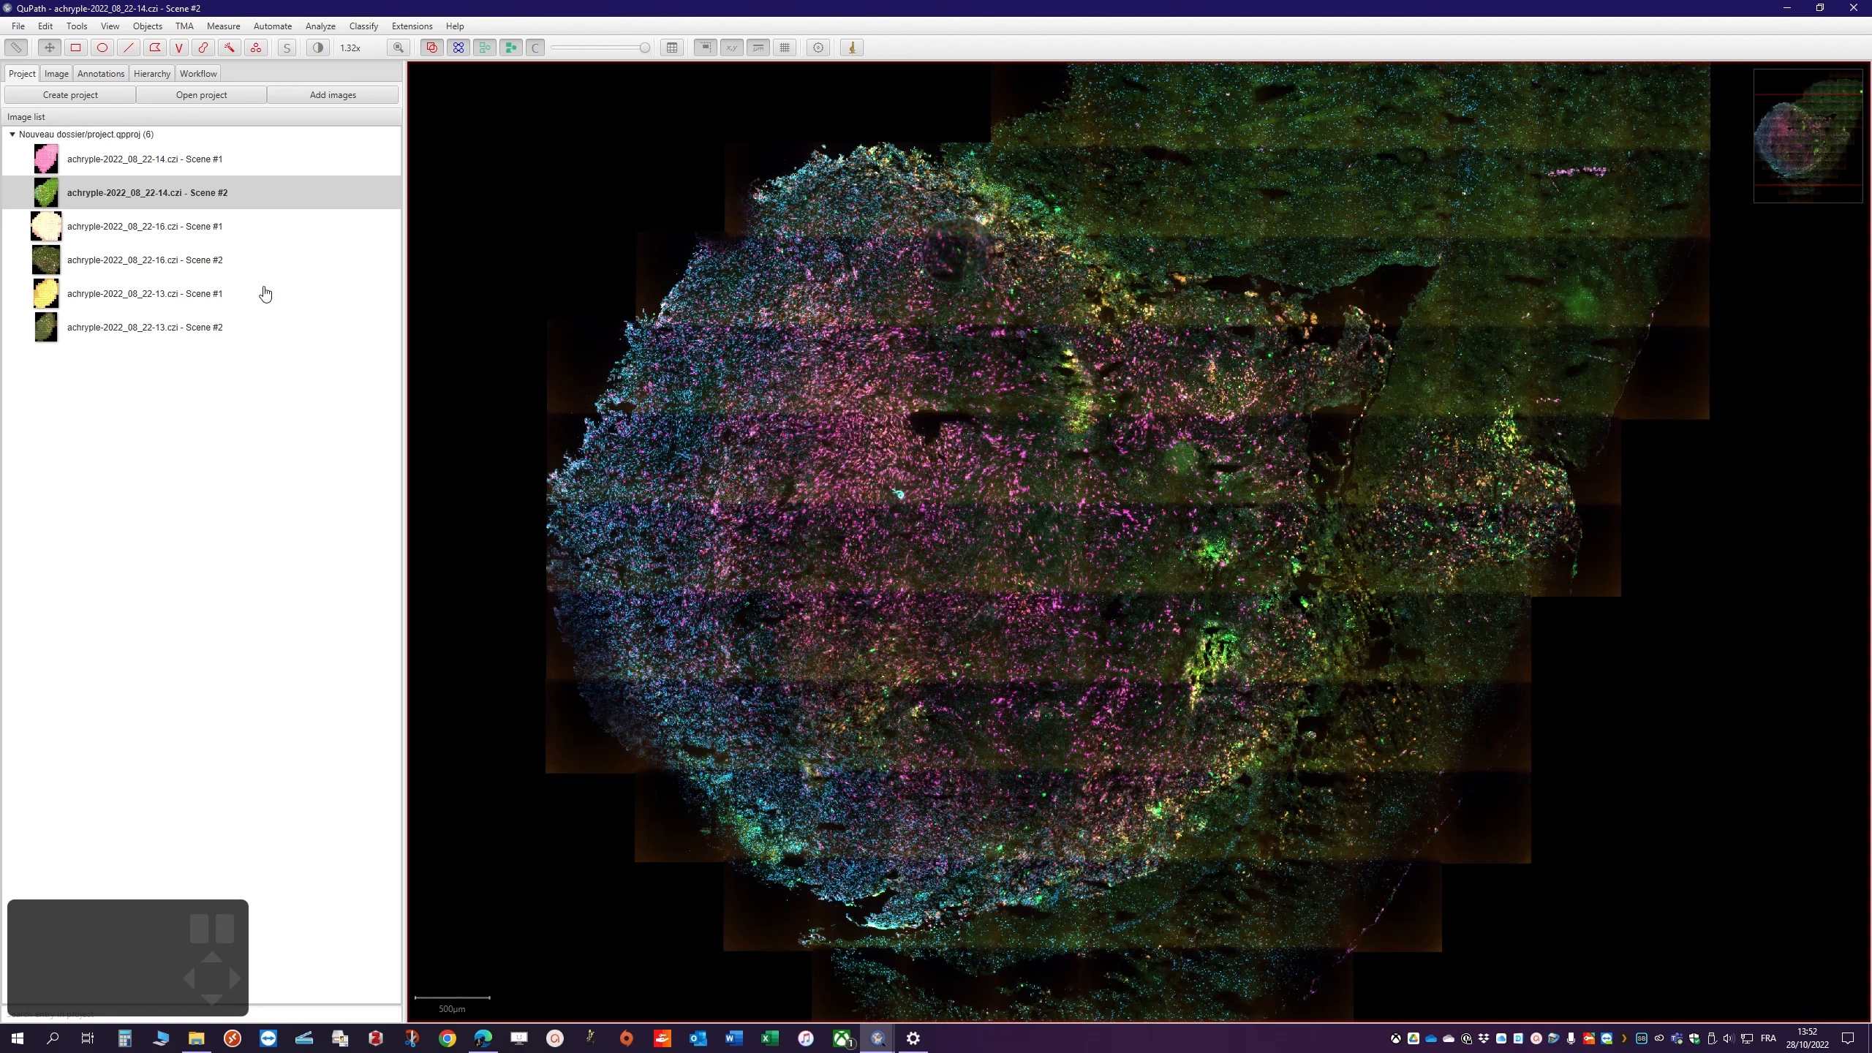
Add a new annotation class named Training to the class list
left_click(100, 74)
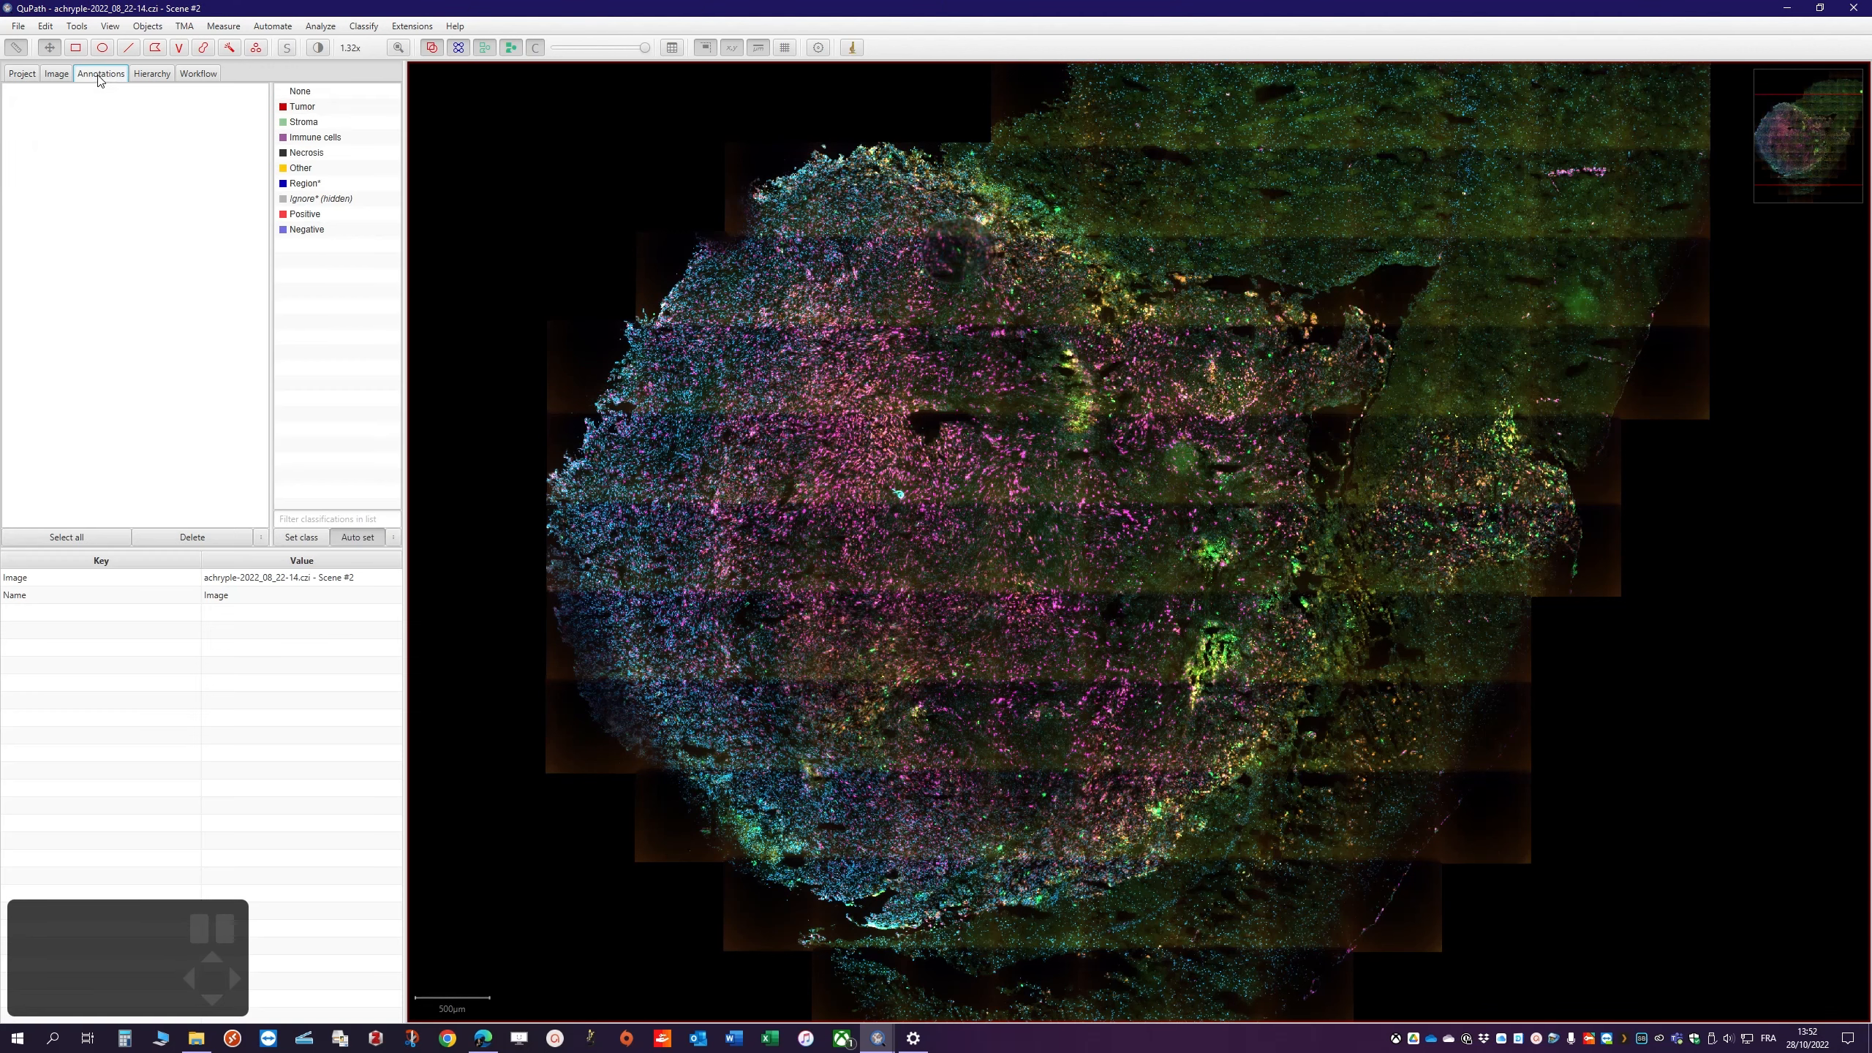
right_click(320, 310)
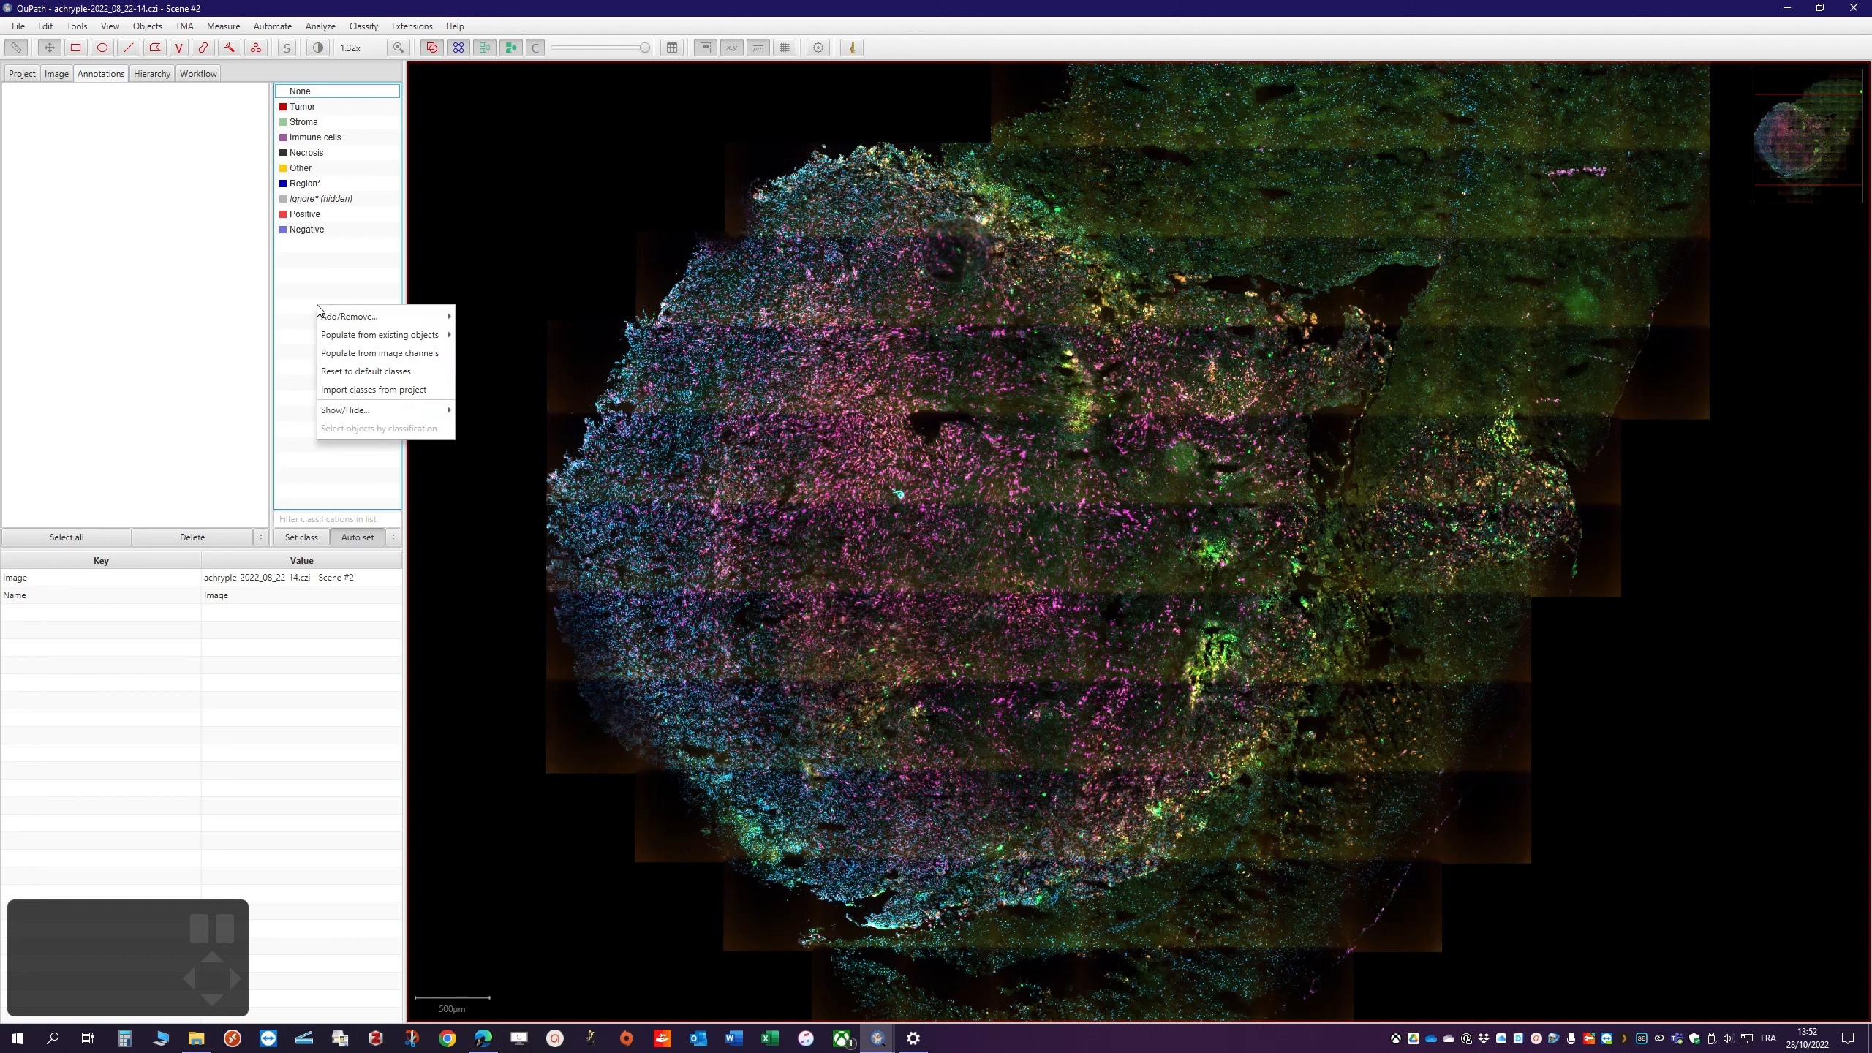
mouse_move(353, 324)
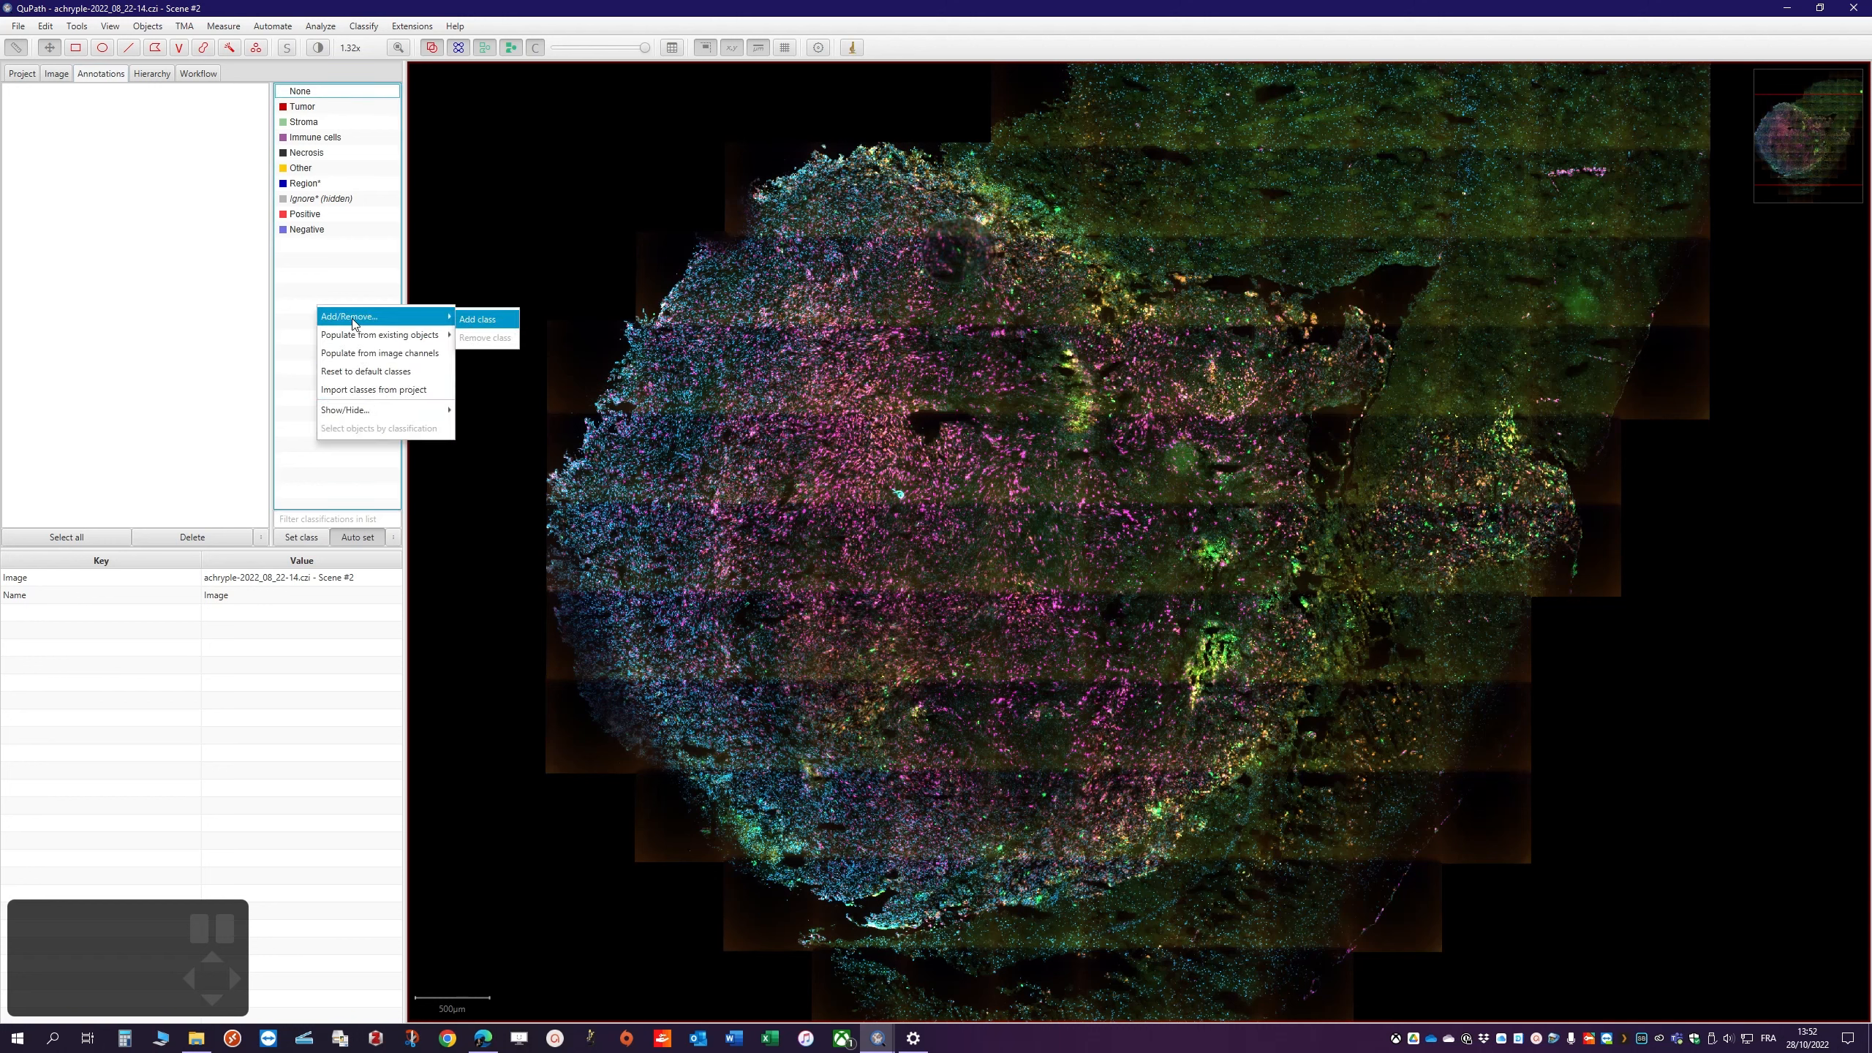
left_click(472, 322)
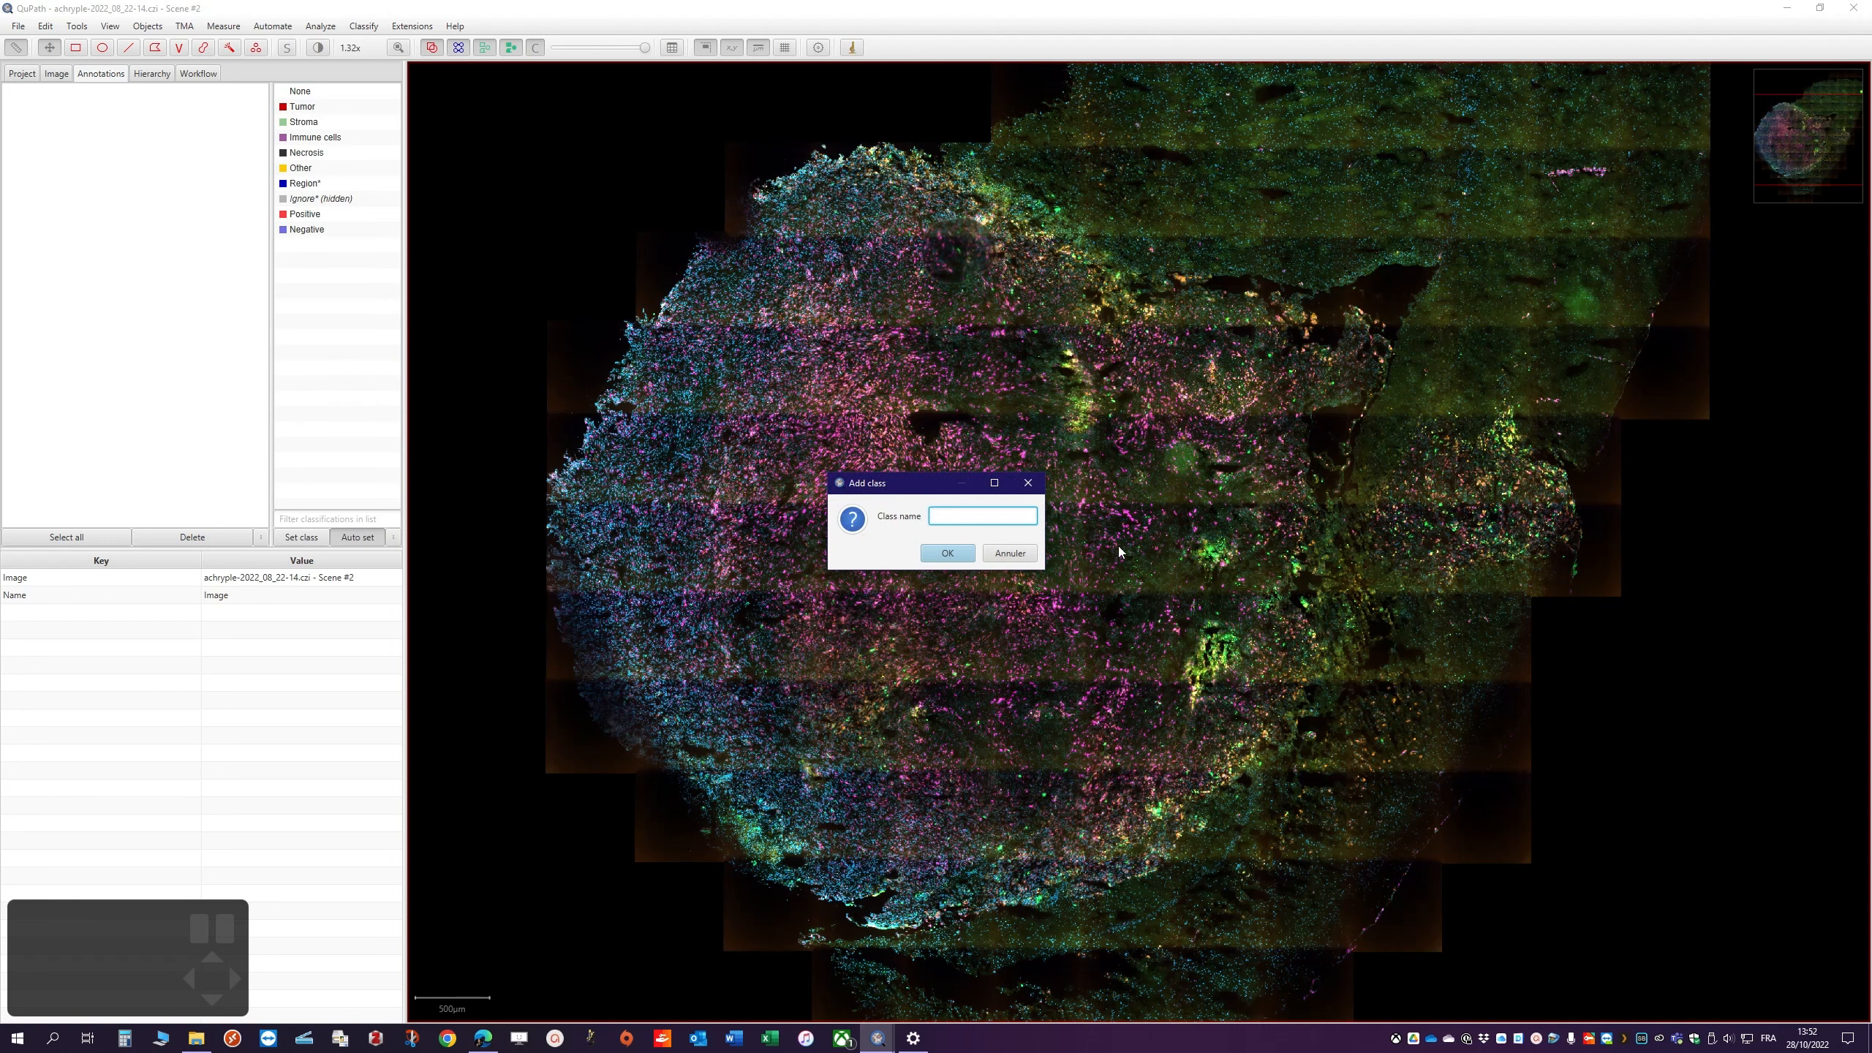
left_click_drag(901, 492, 874, 516)
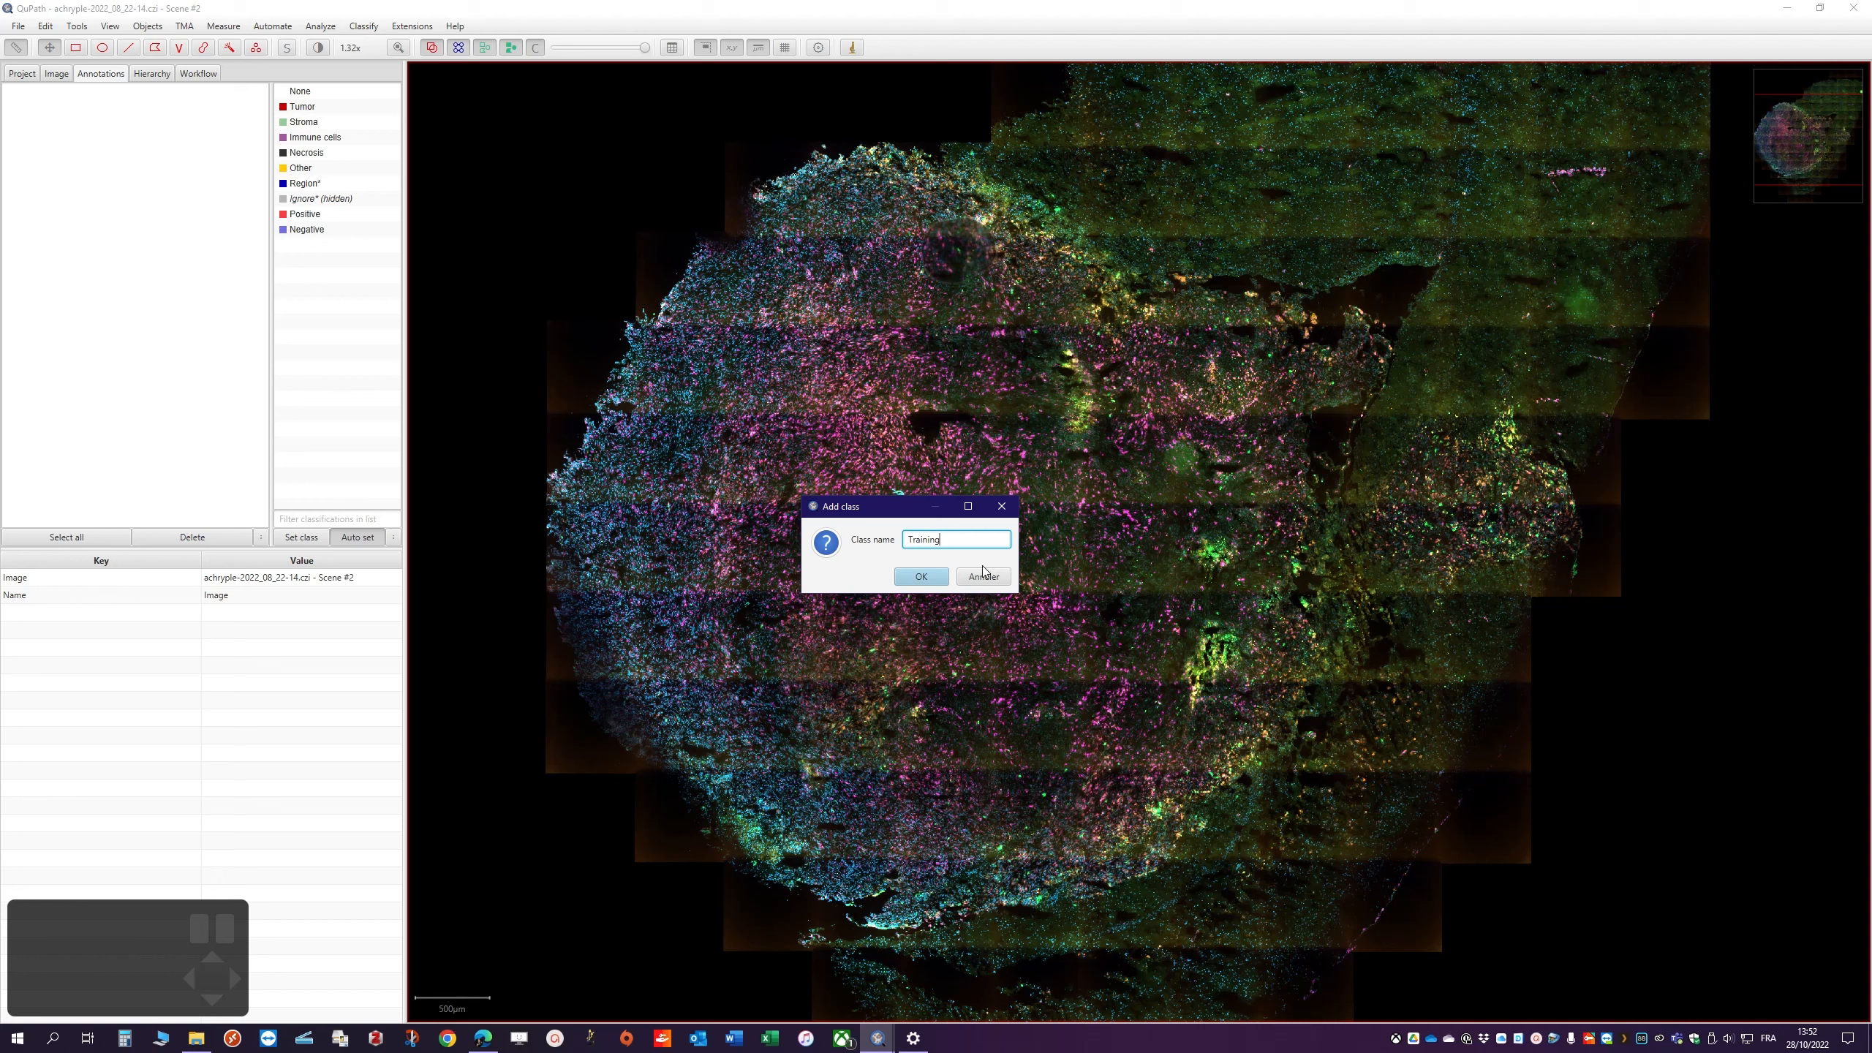
left_click(922, 577)
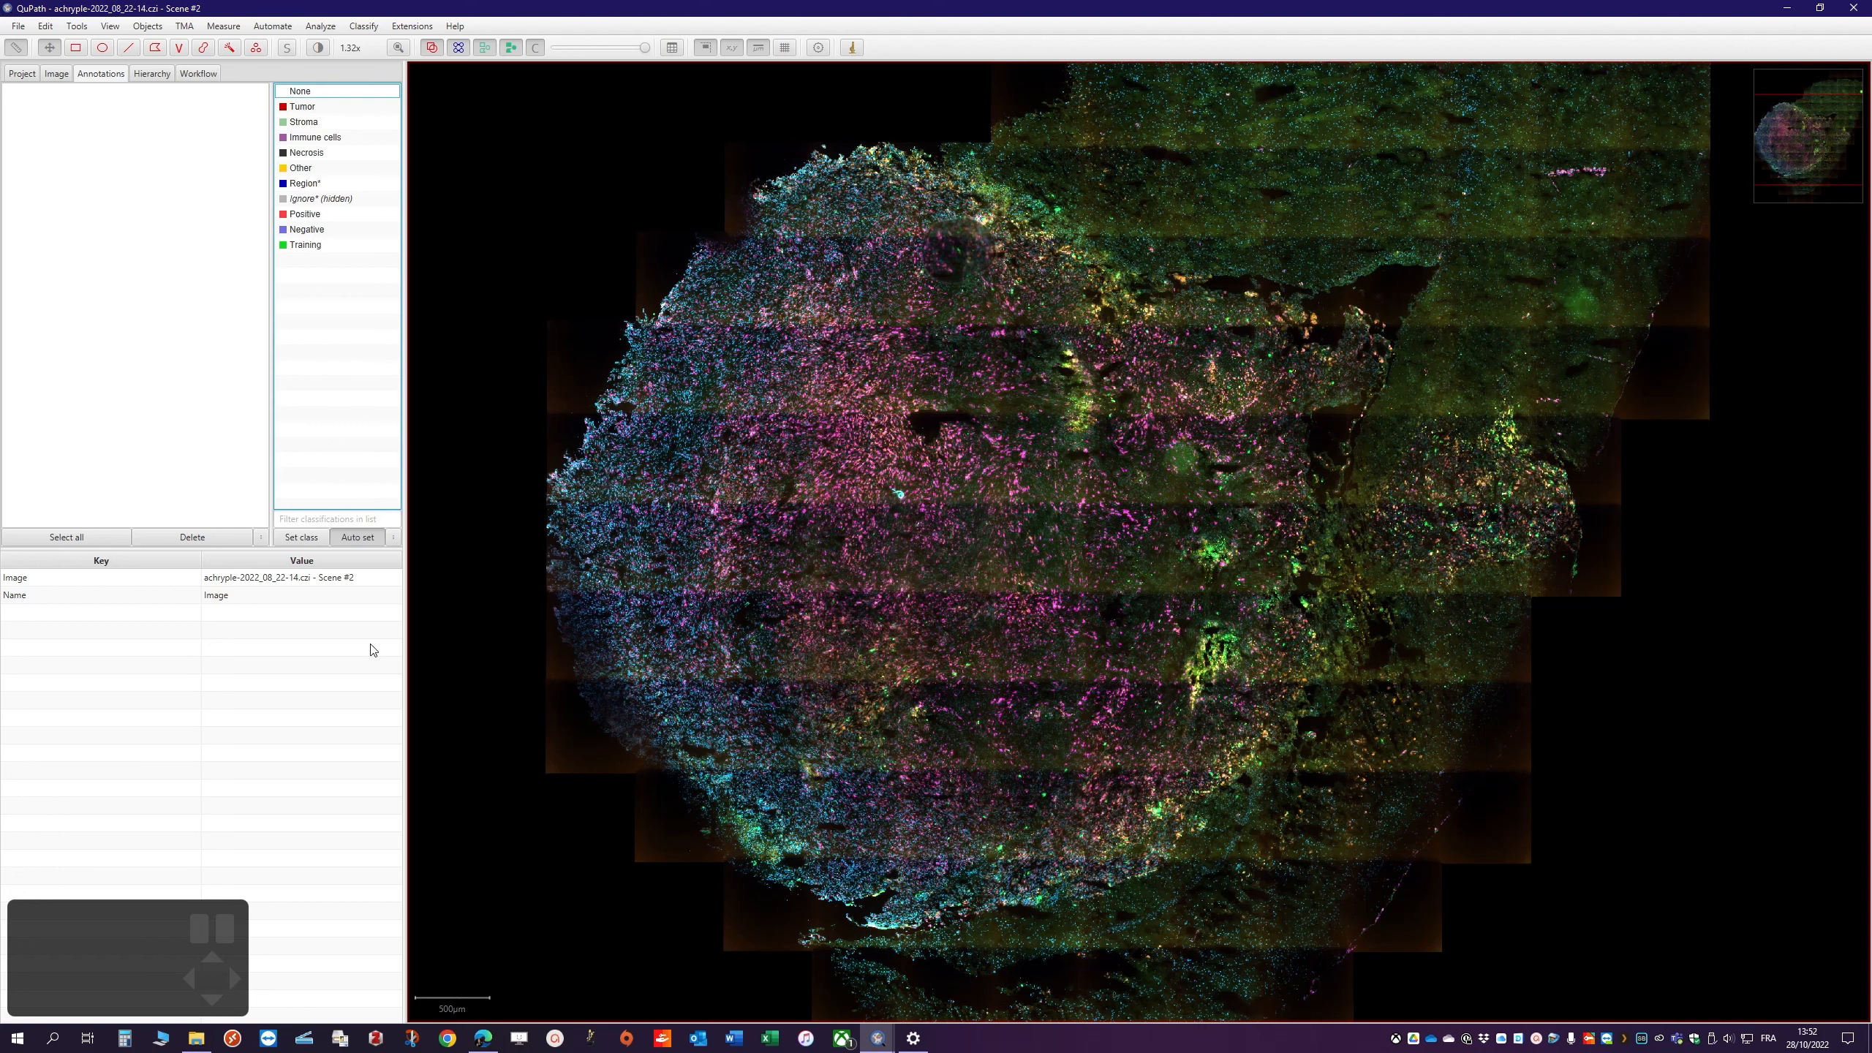
Change the display colour of the Training class to red
left_click(307, 247)
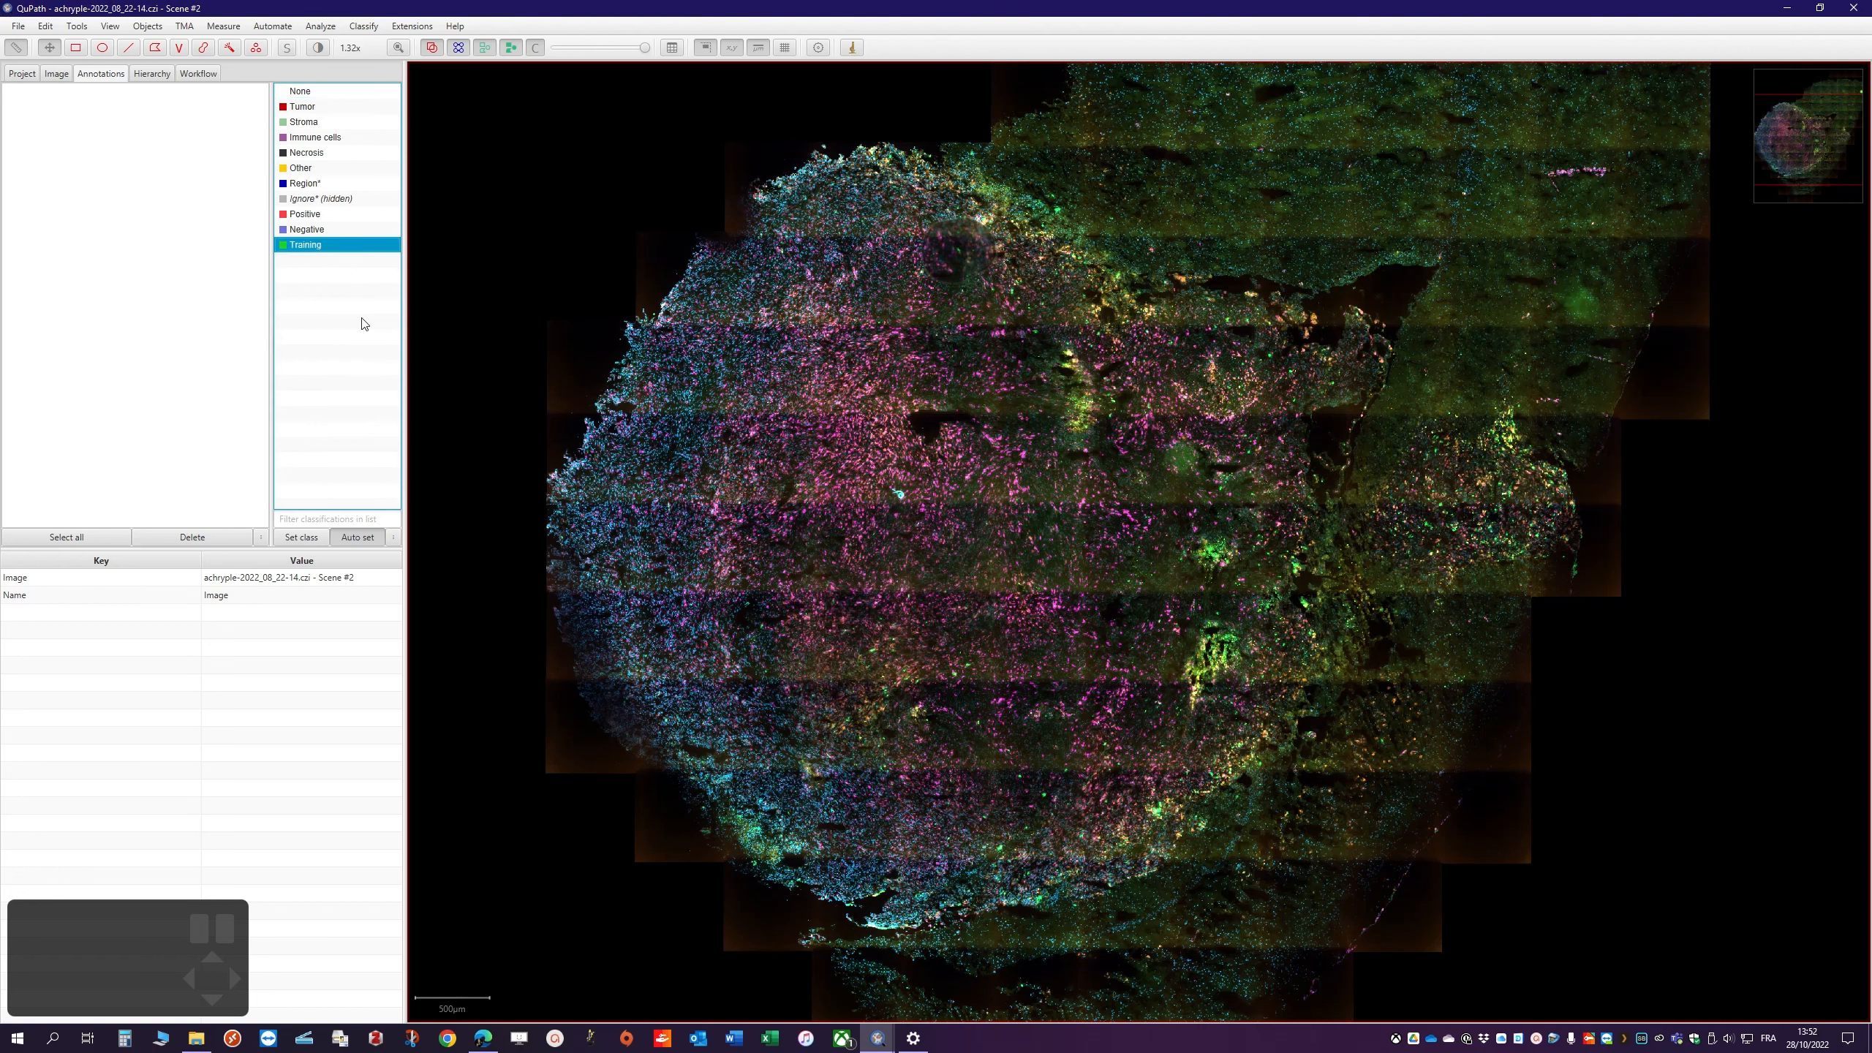
right_click(308, 249)
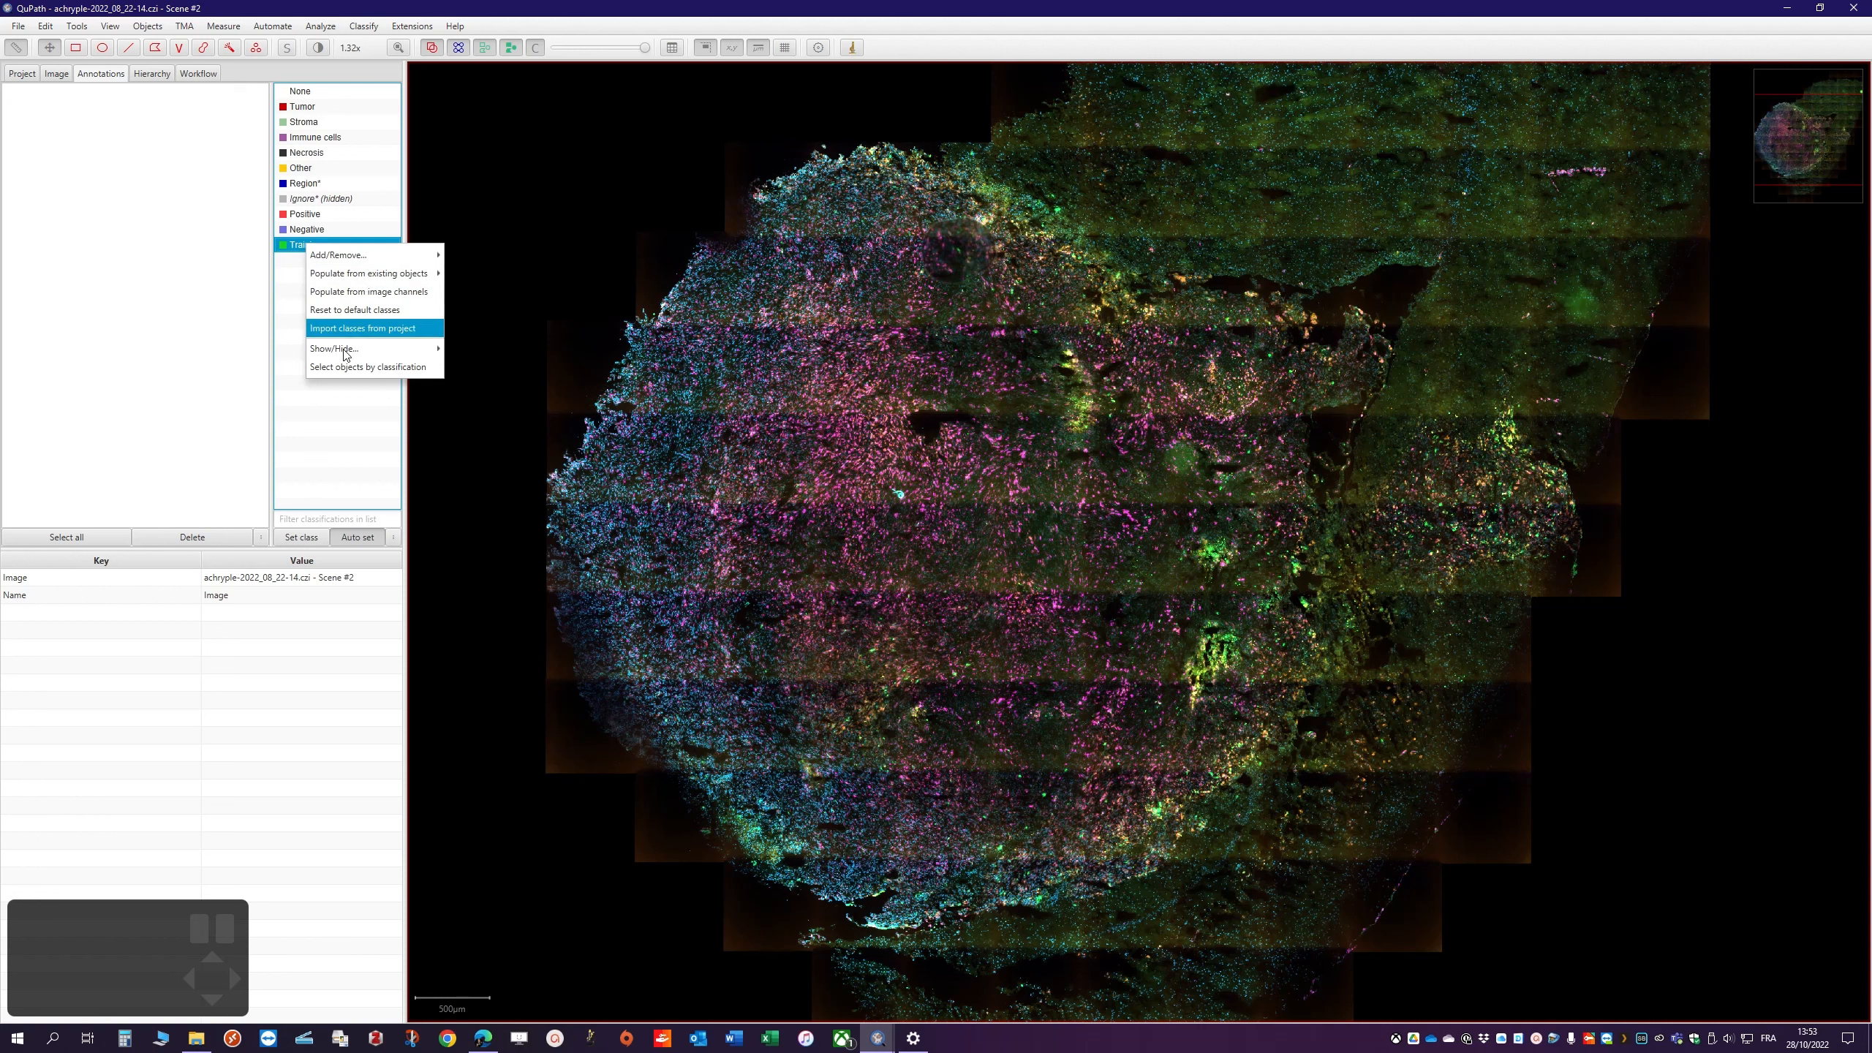
double_click(290, 246)
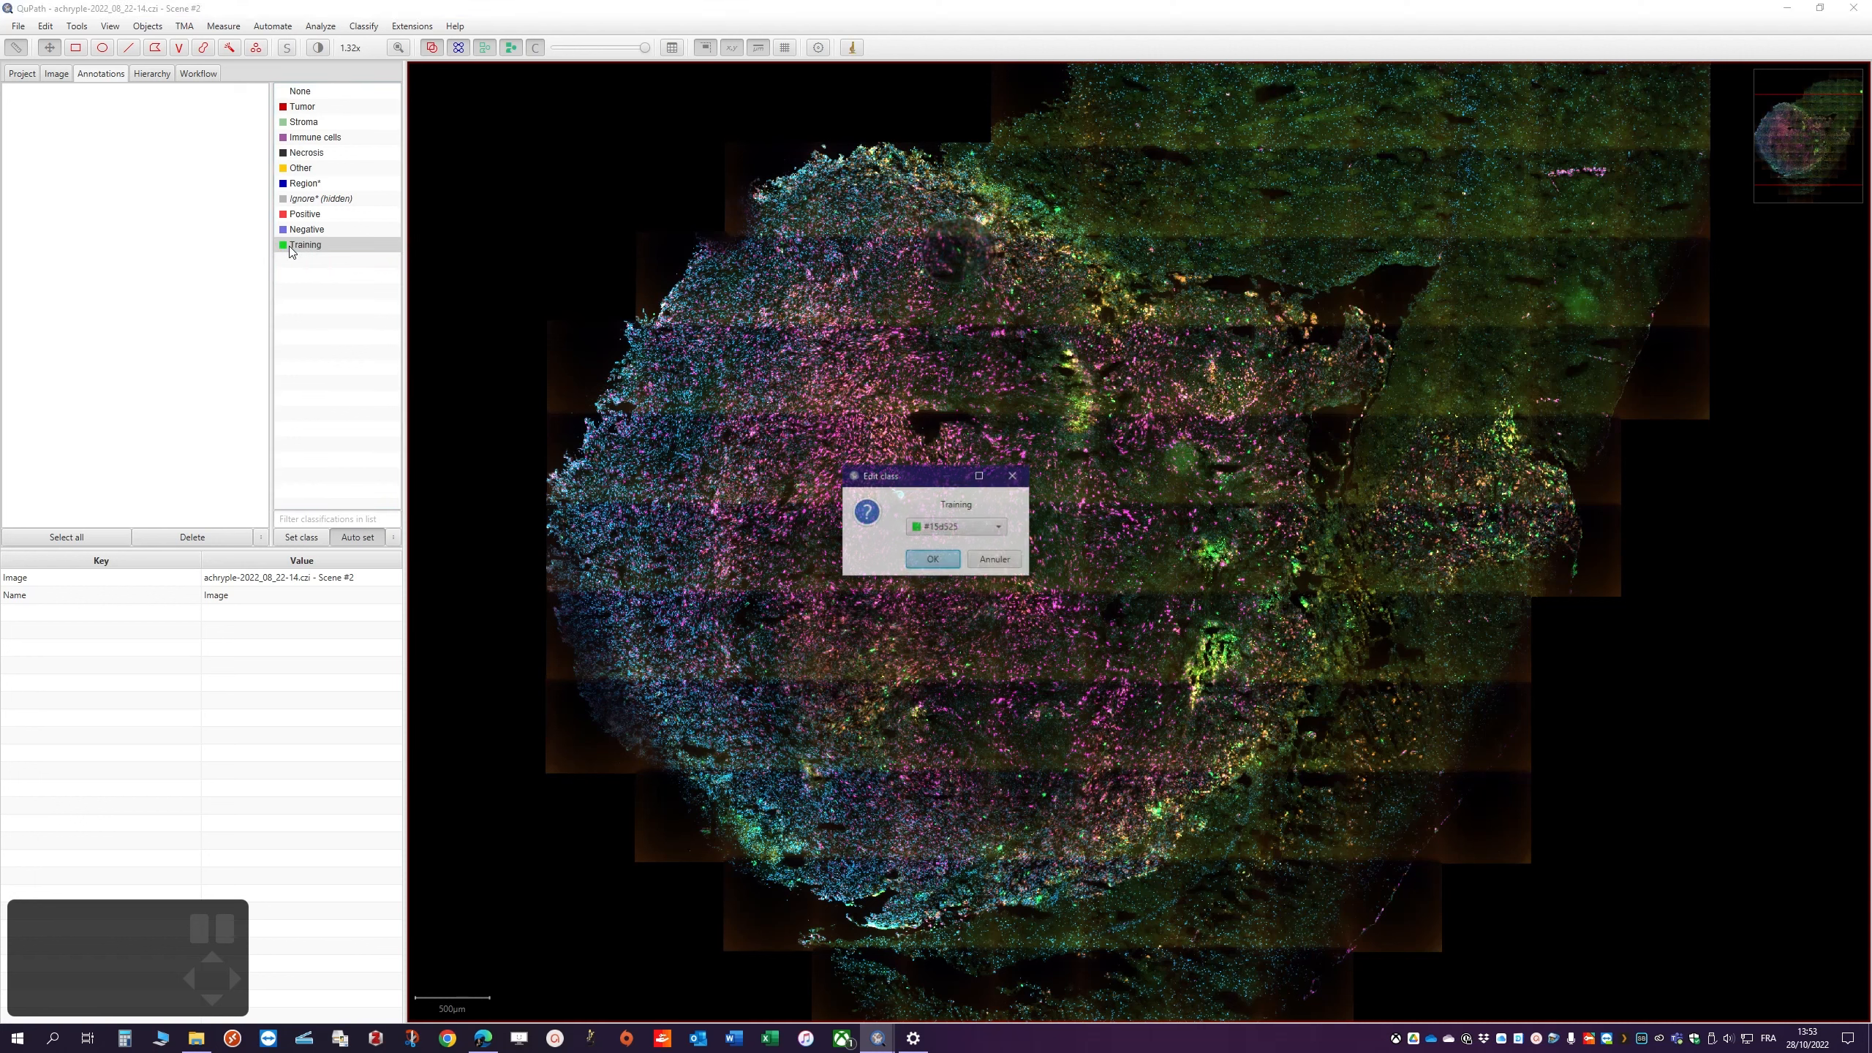
left_click(987, 519)
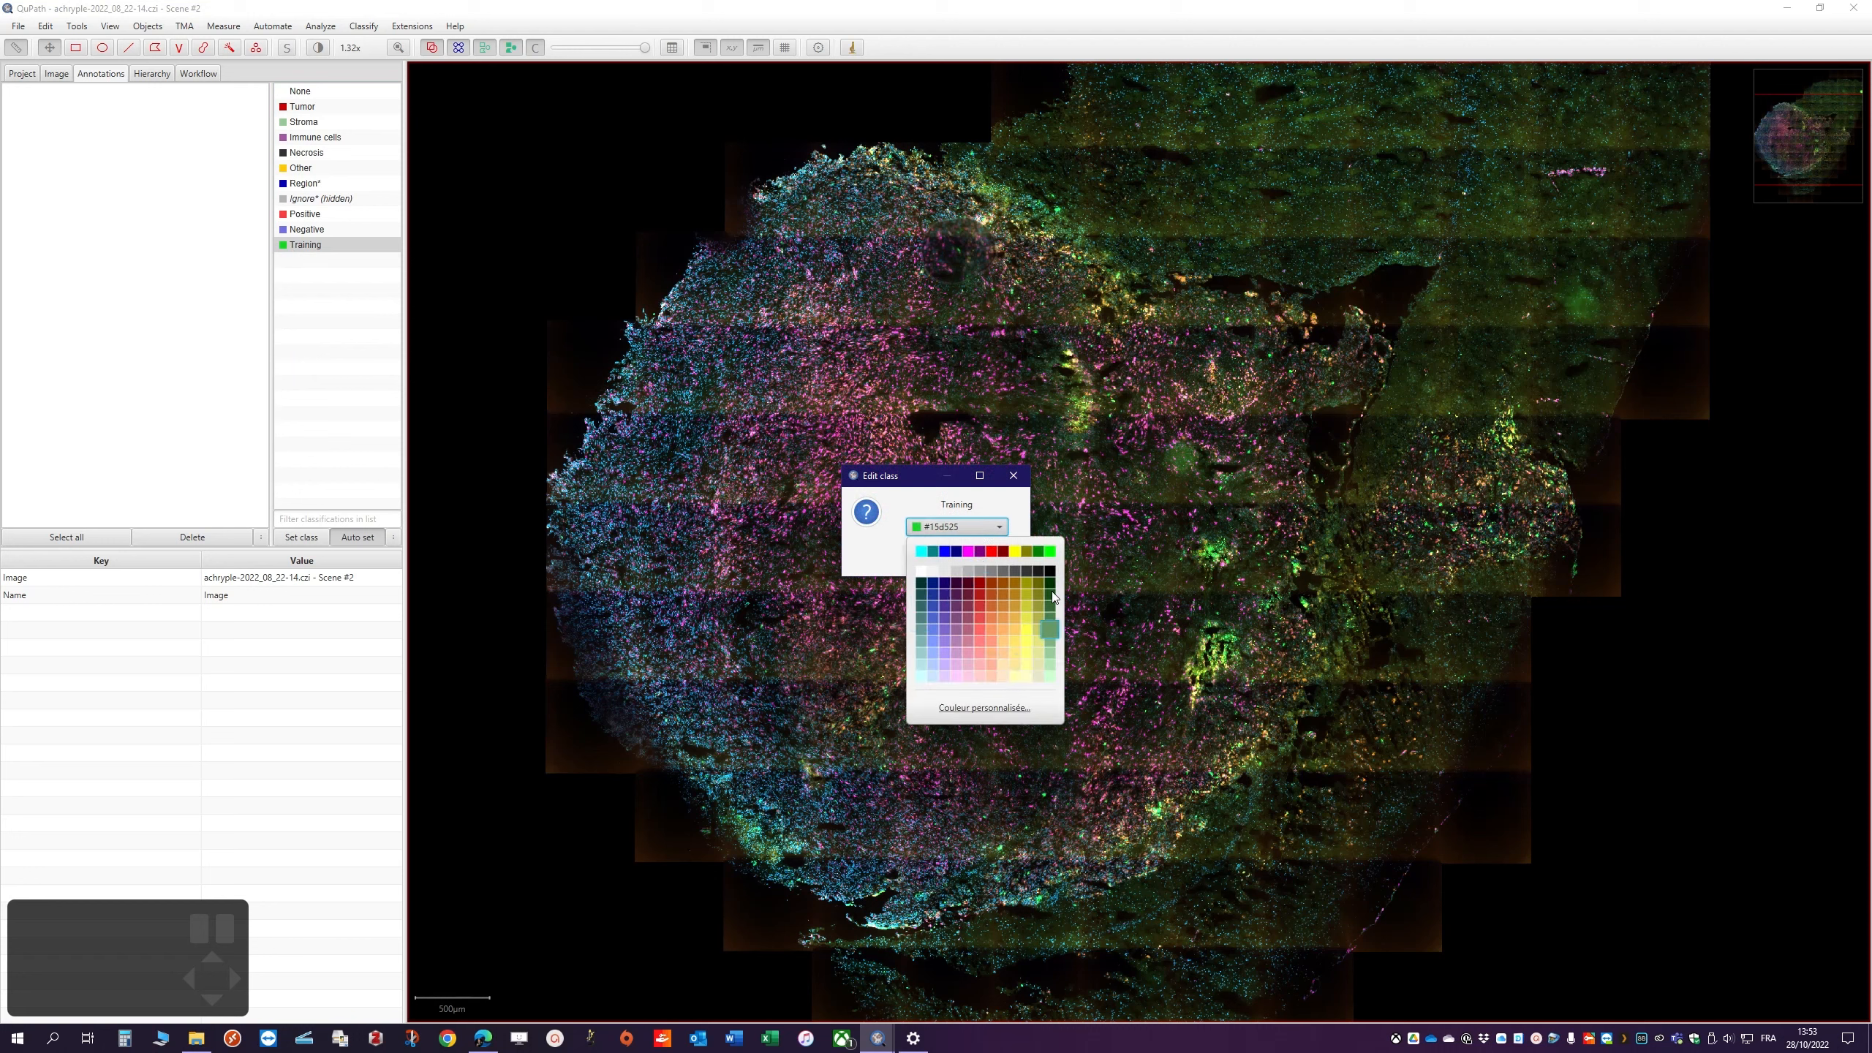
left_click(1001, 563)
left_click(933, 559)
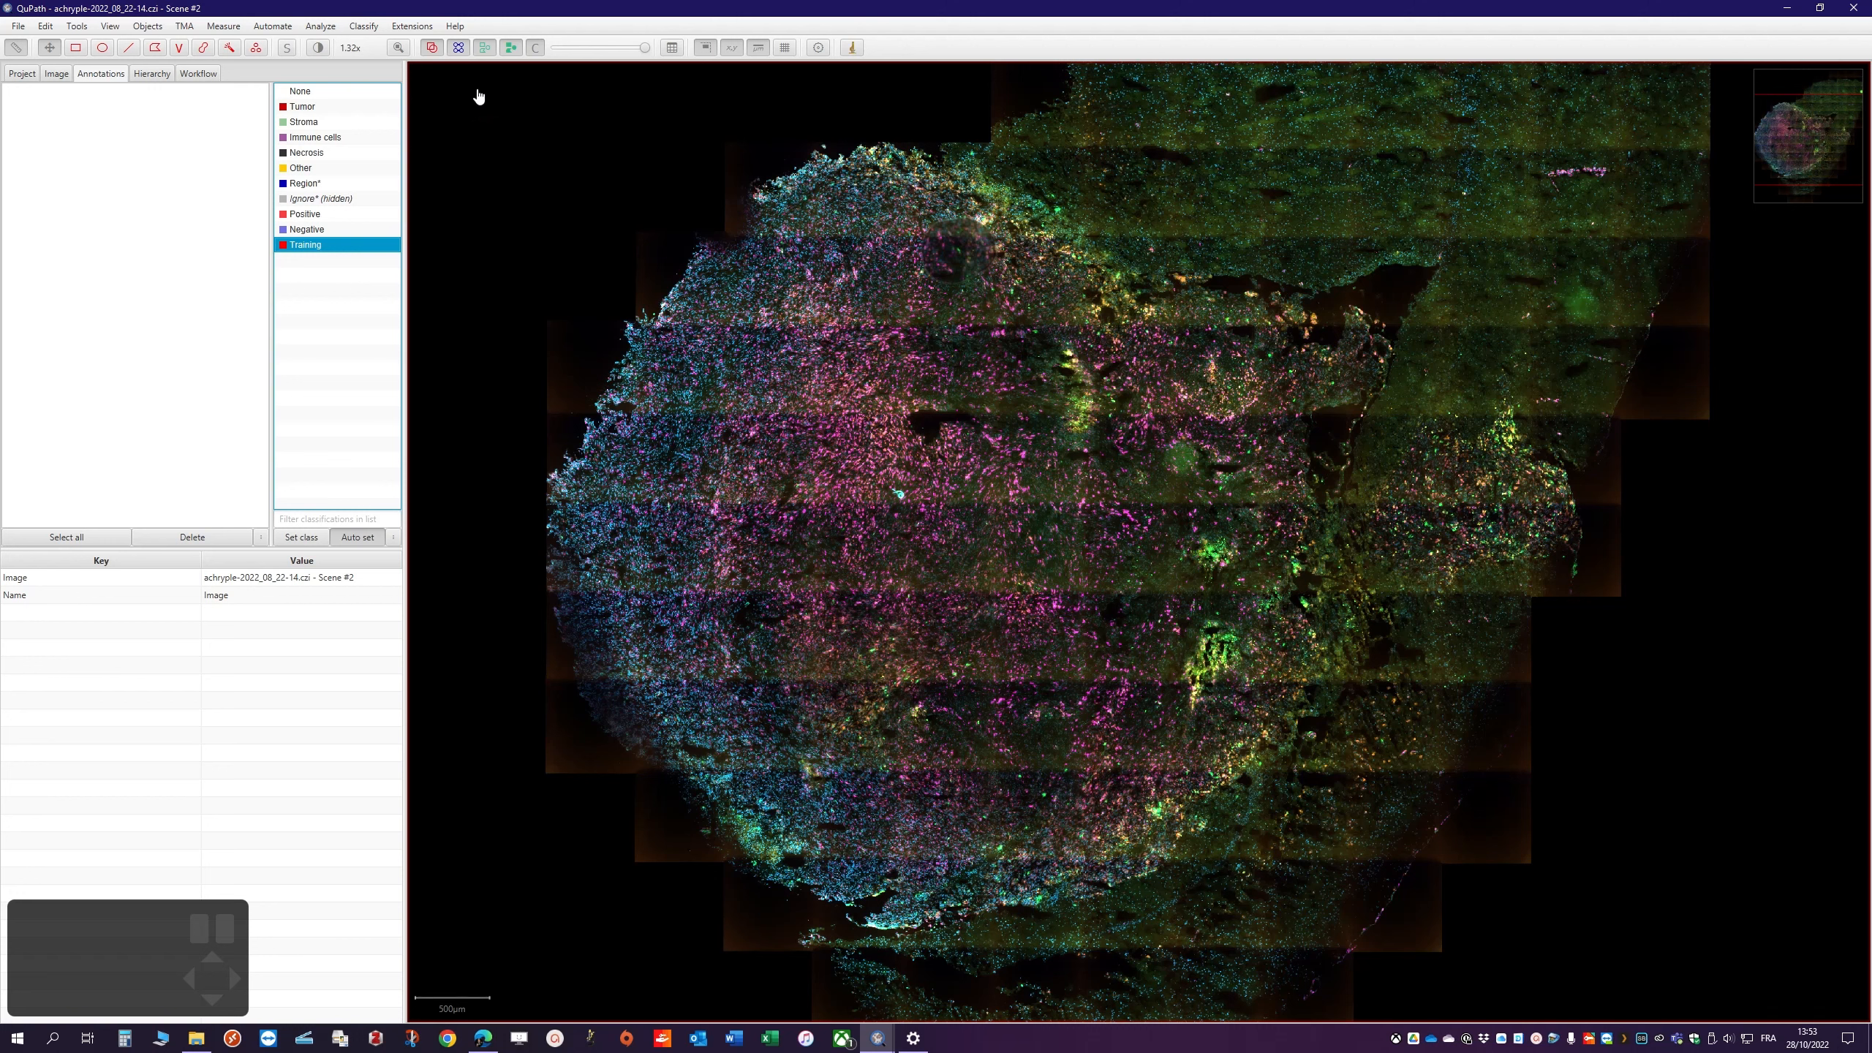
Open the settings for creating region annotations for training images and set the classification to Training
left_click(368, 28)
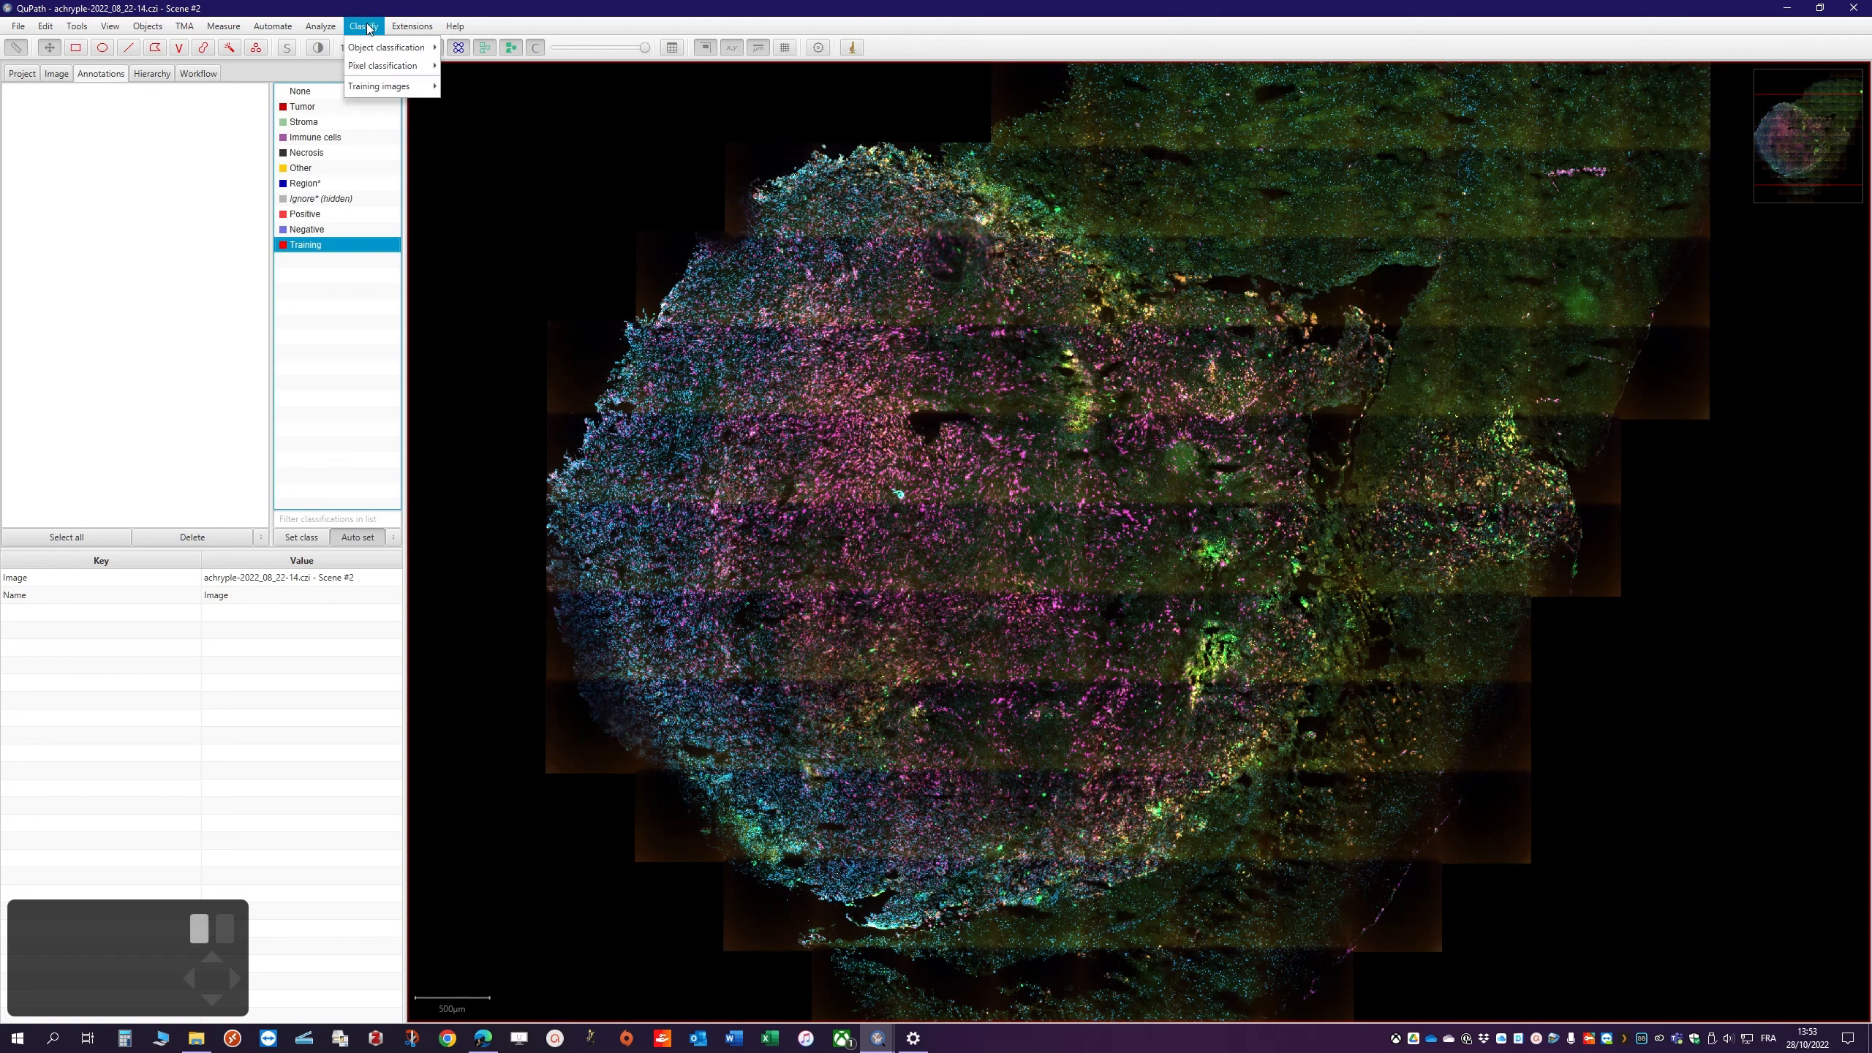
mouse_move(376, 54)
mouse_move(378, 86)
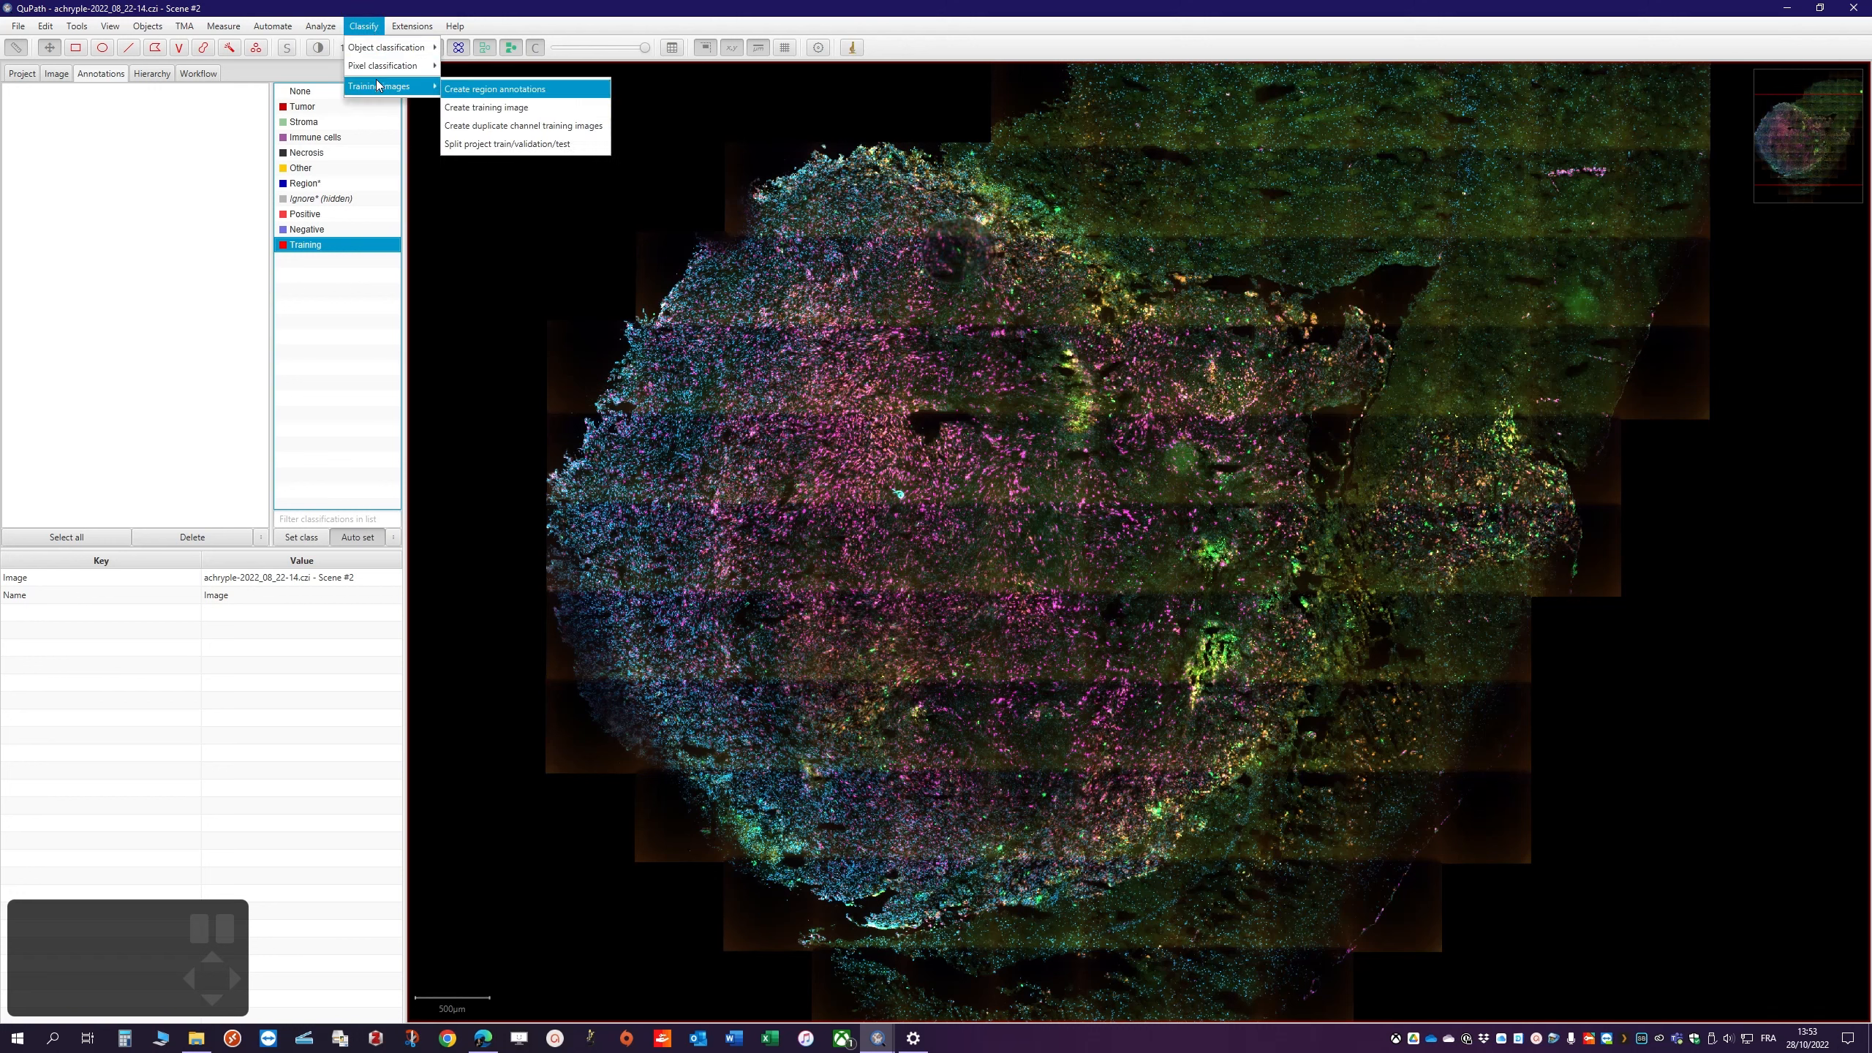
left_click(510, 90)
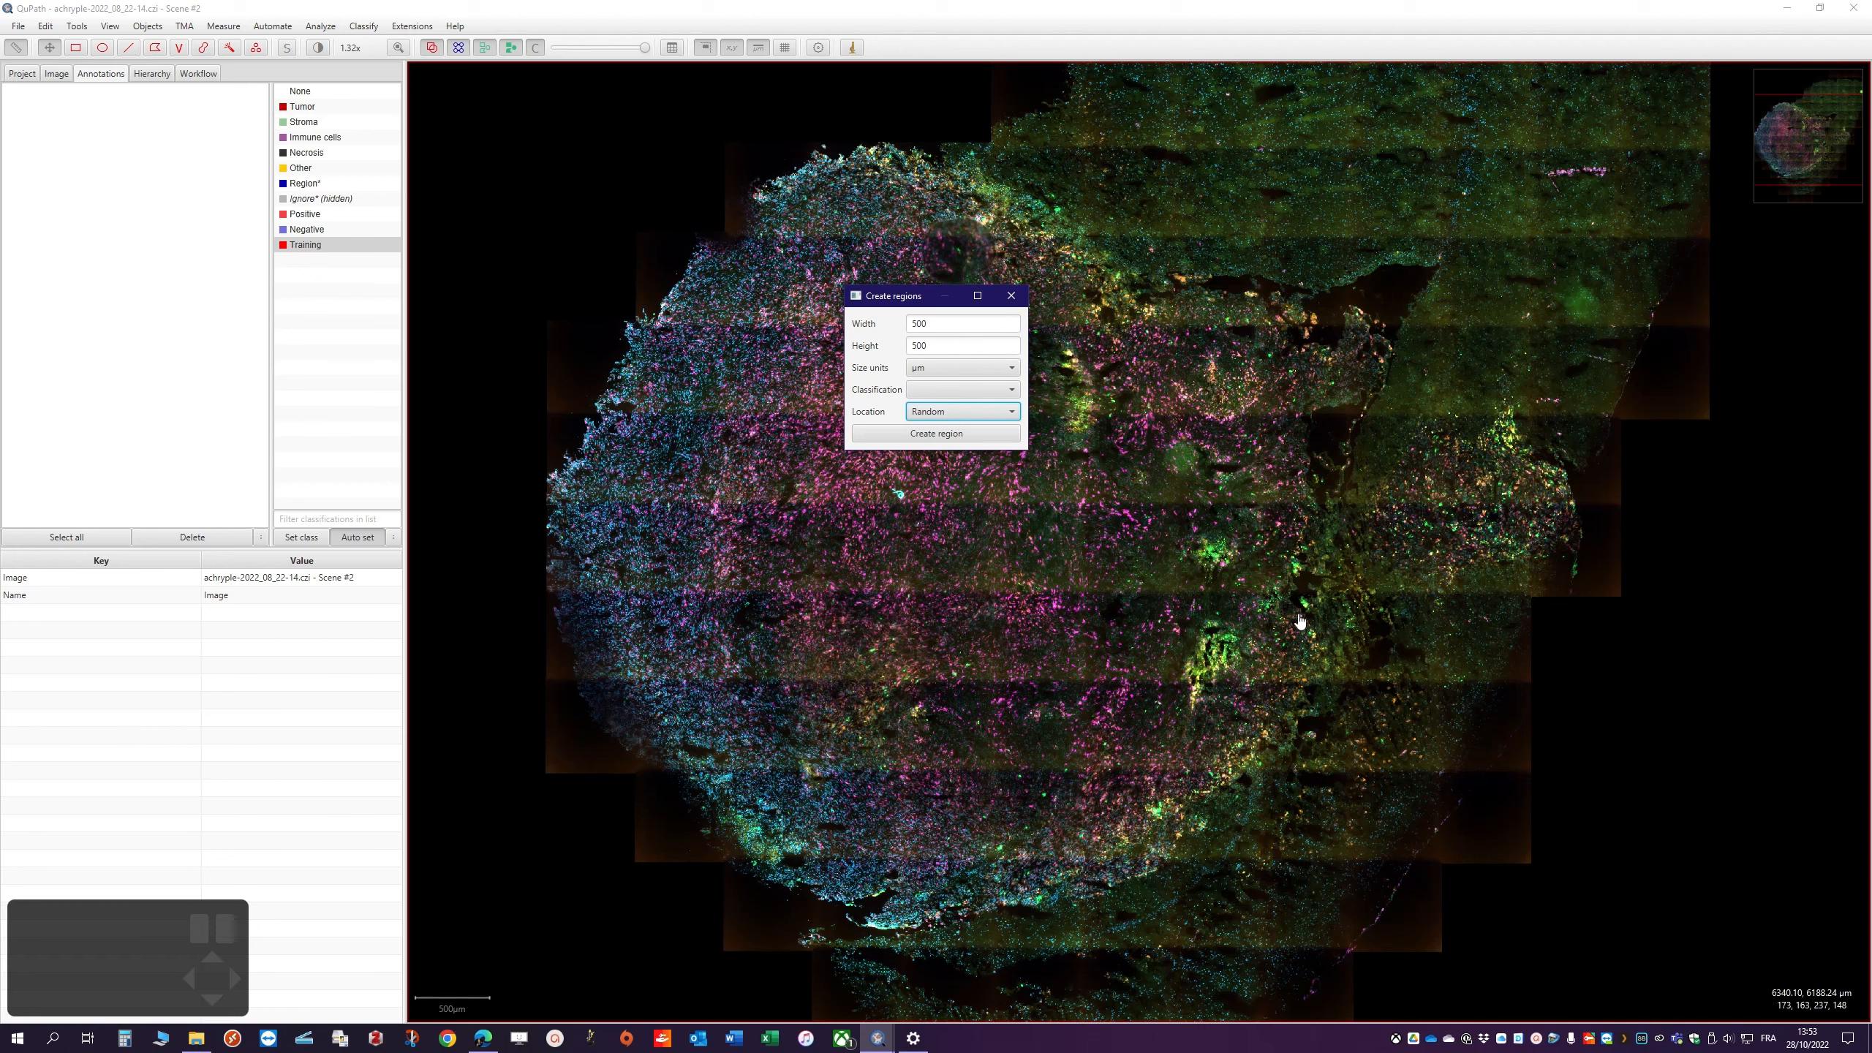
scroll(1263, 426, "down", 2)
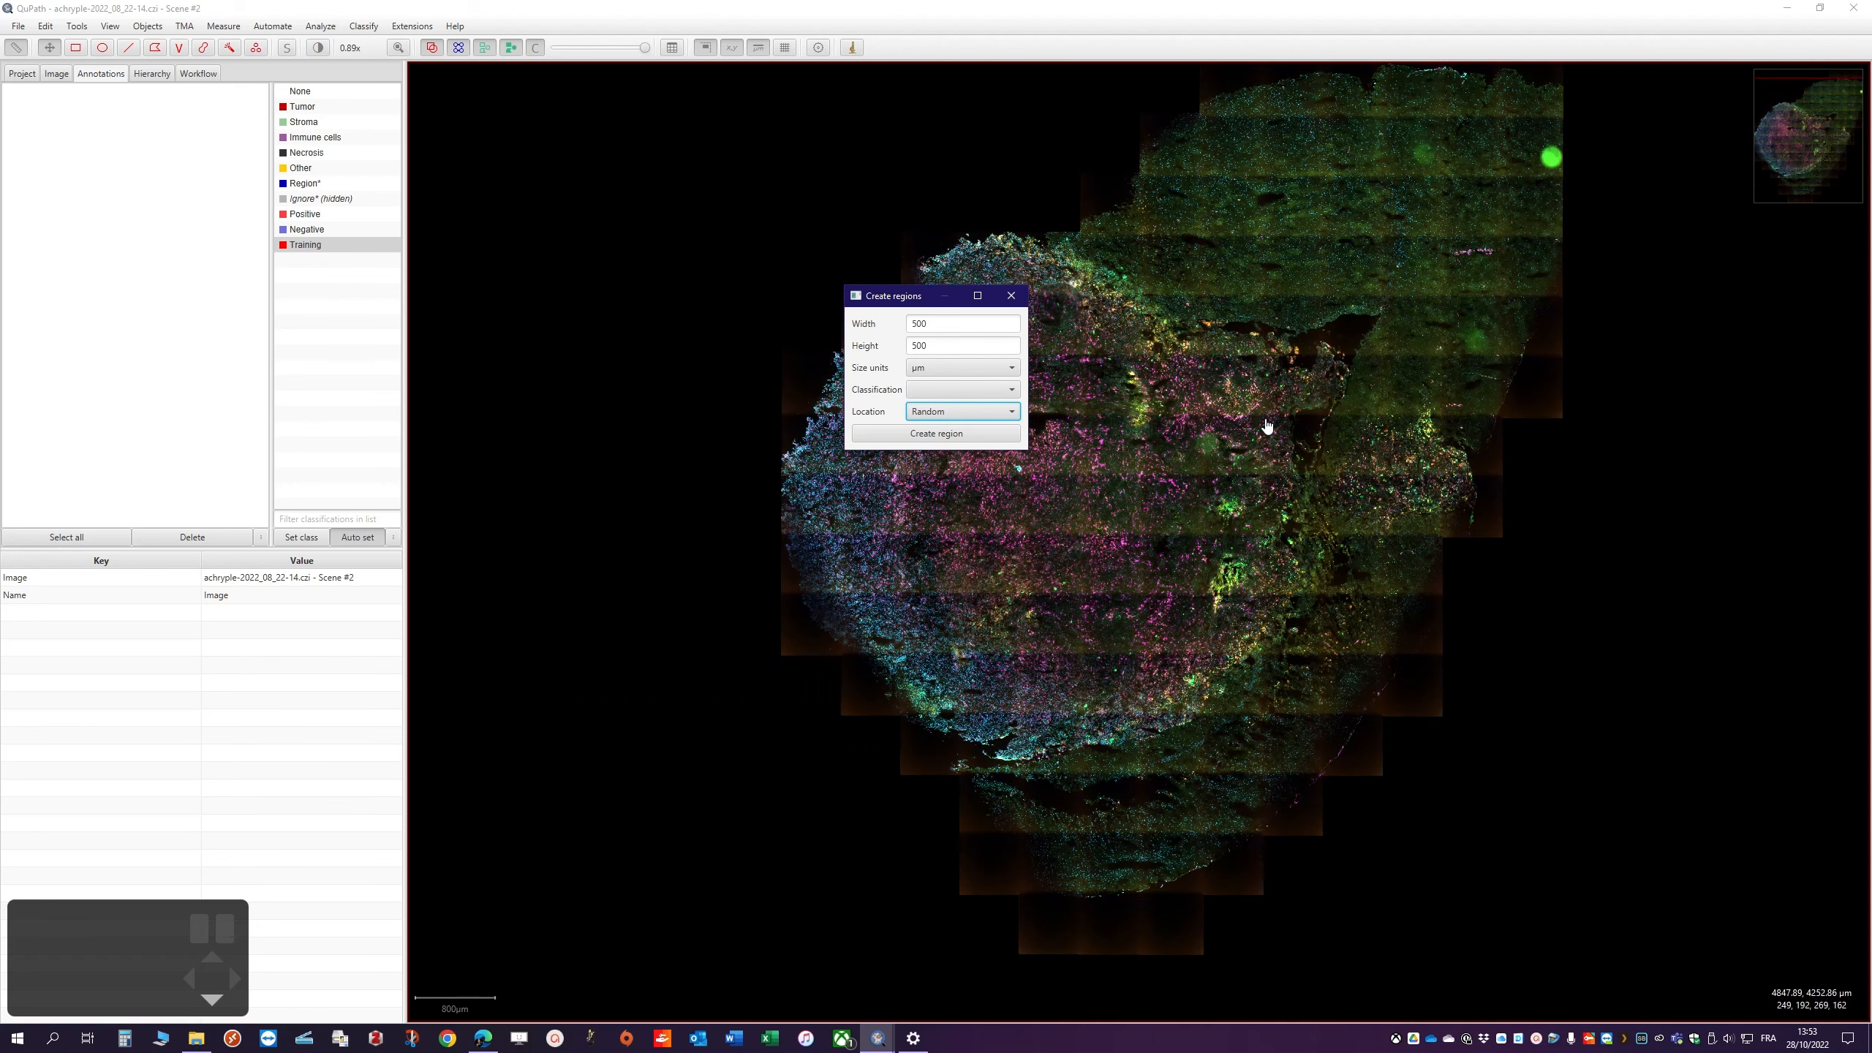
scroll(1263, 426, "up", 4)
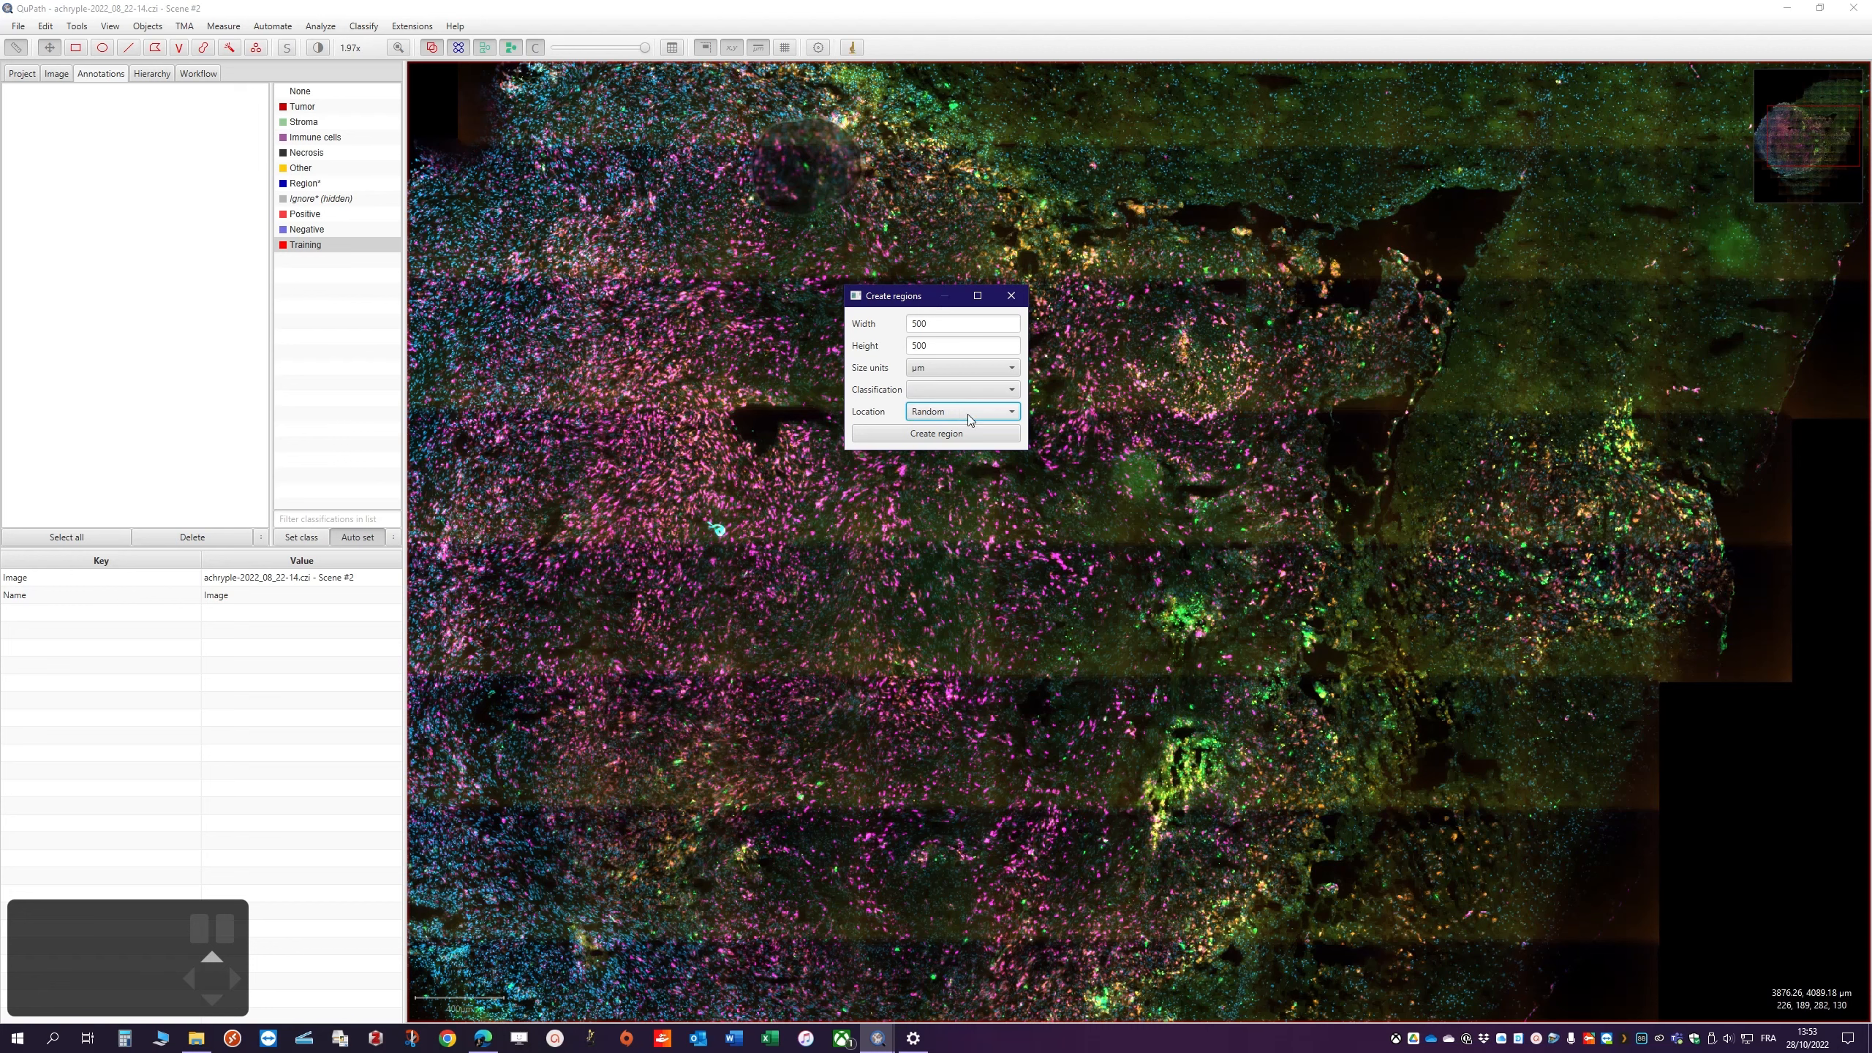
left_click(958, 389)
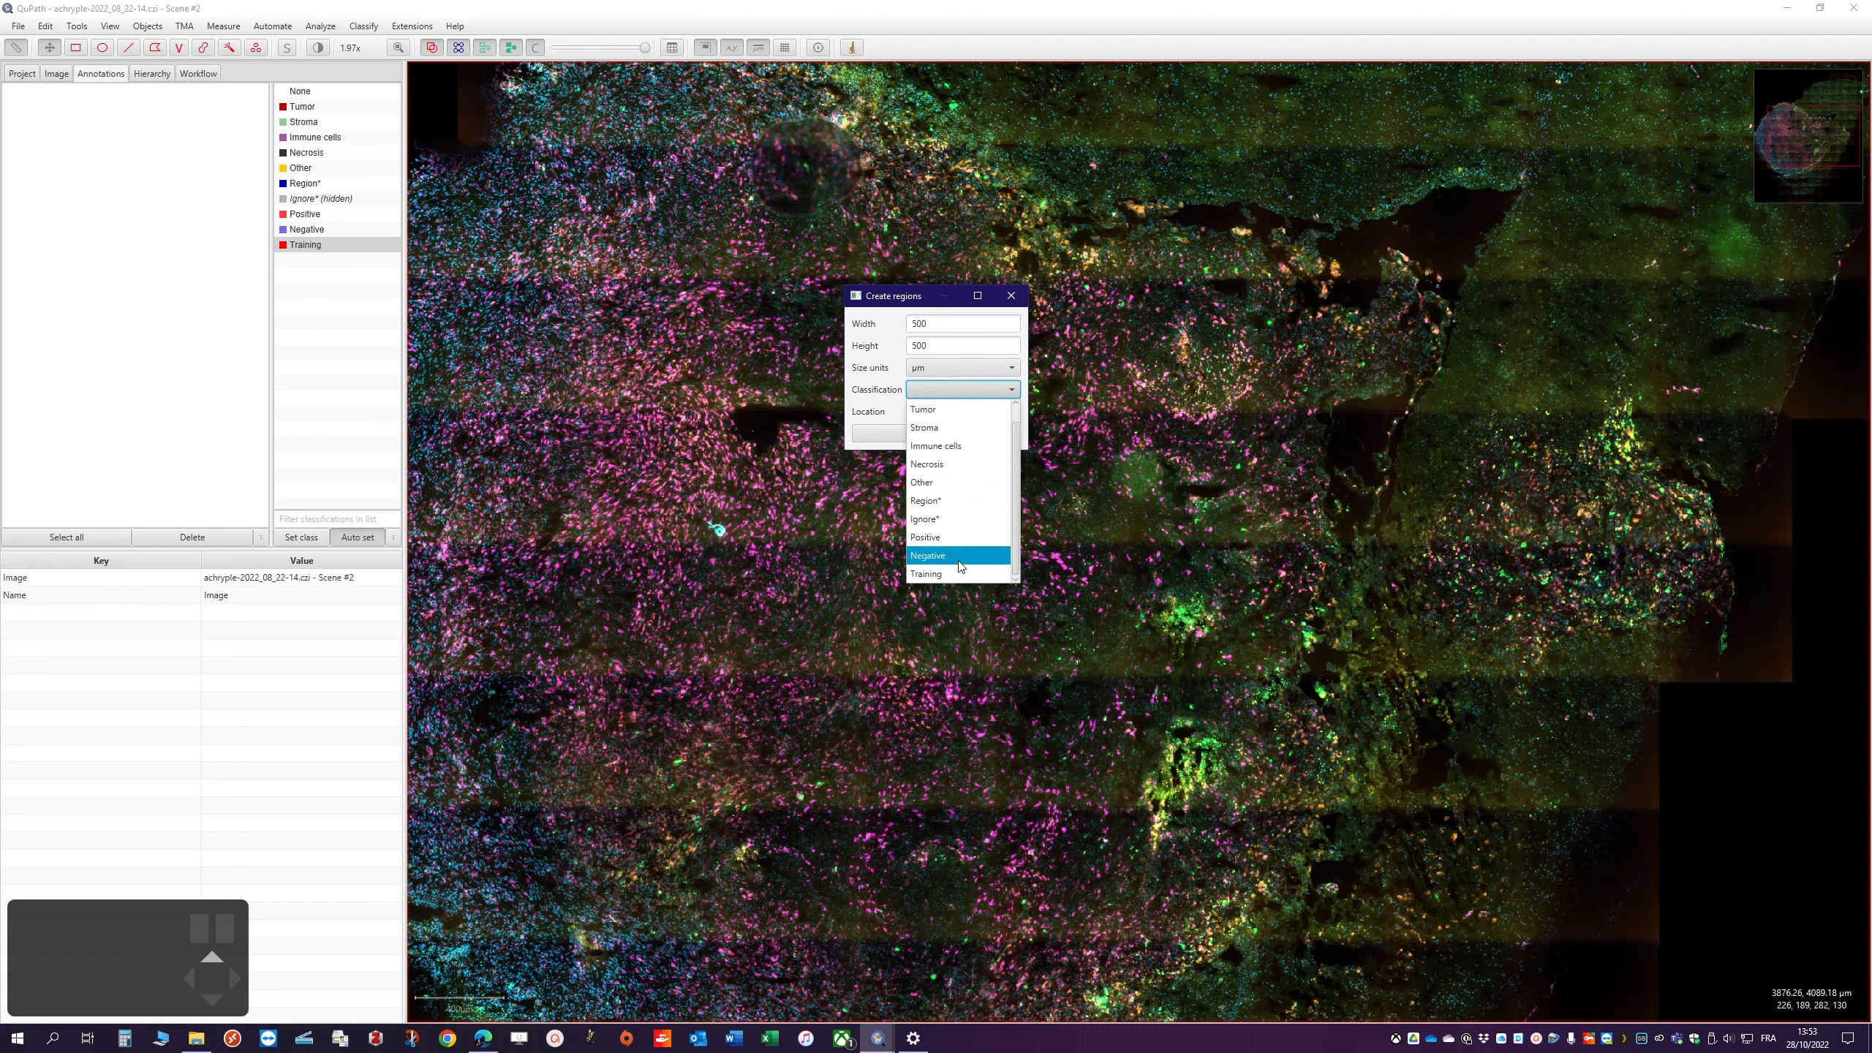
scroll(949, 567, "down", 1)
left_click(950, 574)
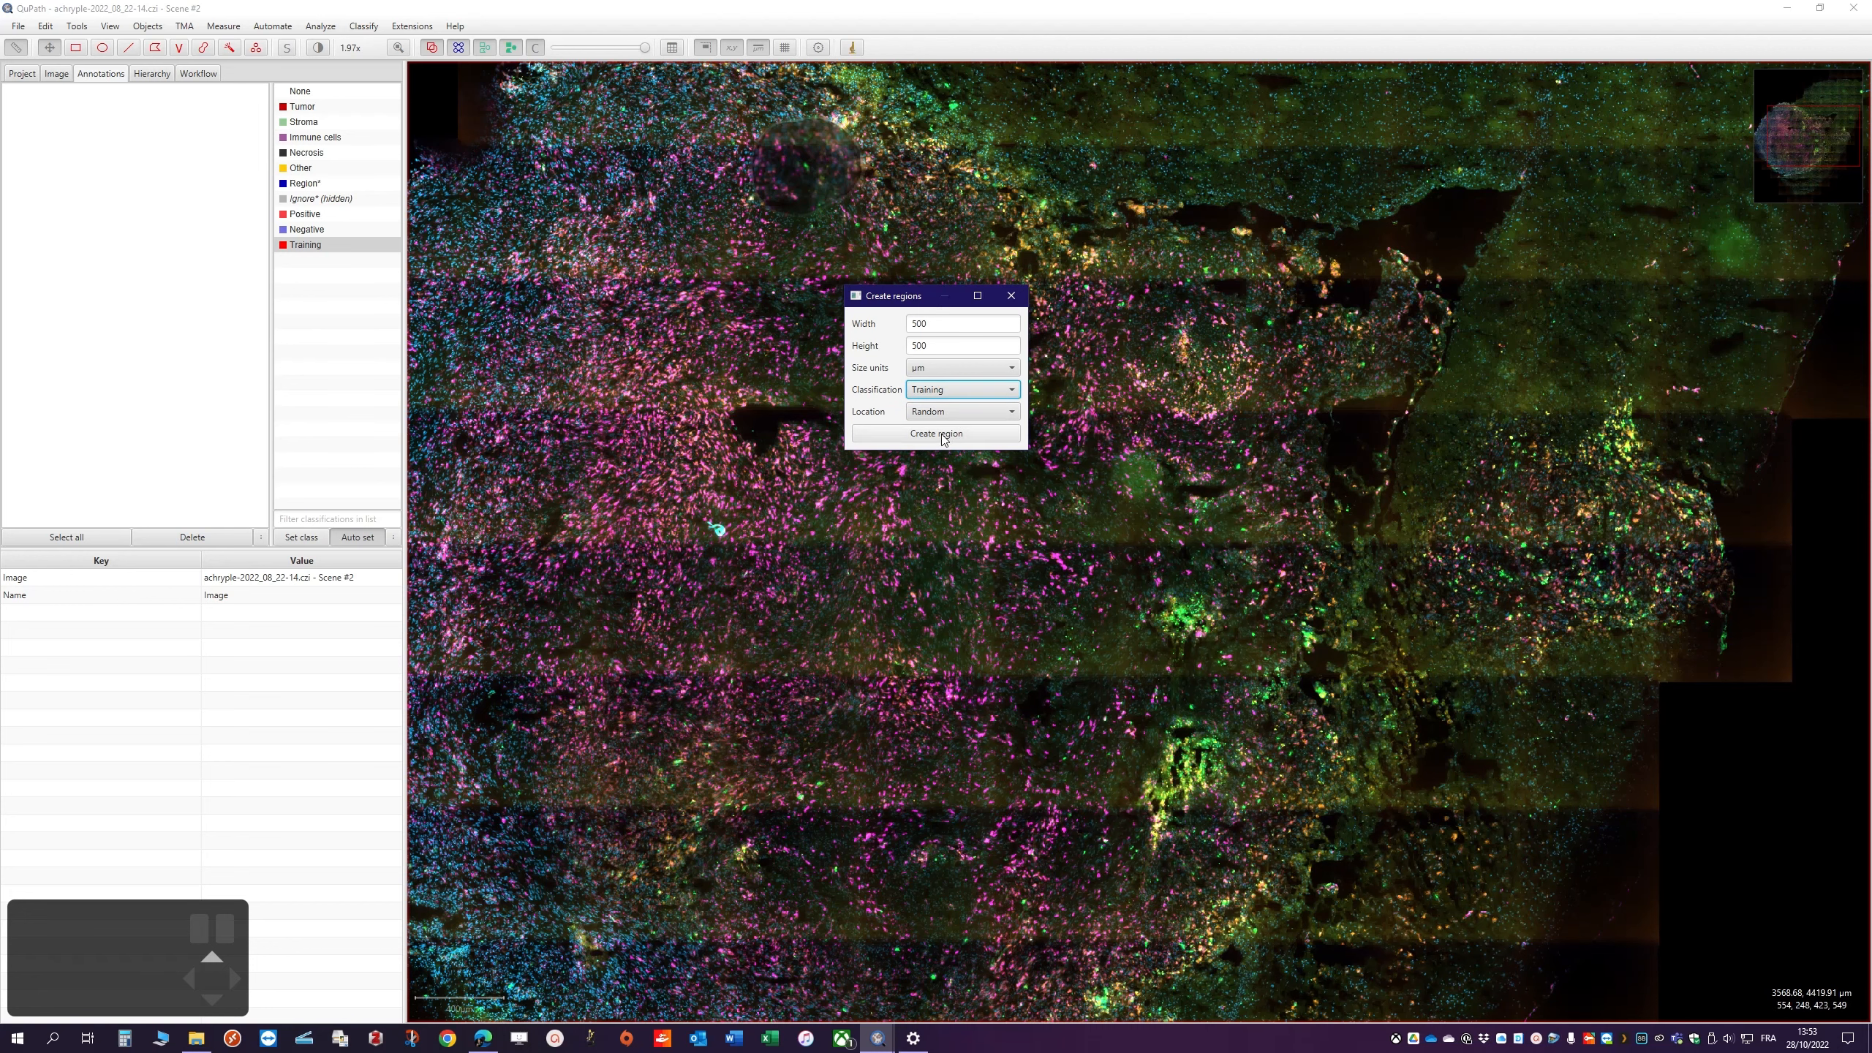
Create 17 randomly located 500 × 500 µm Training regions across the whole Scene #2 image, and close the region settings
scroll(989, 592, "down", 4)
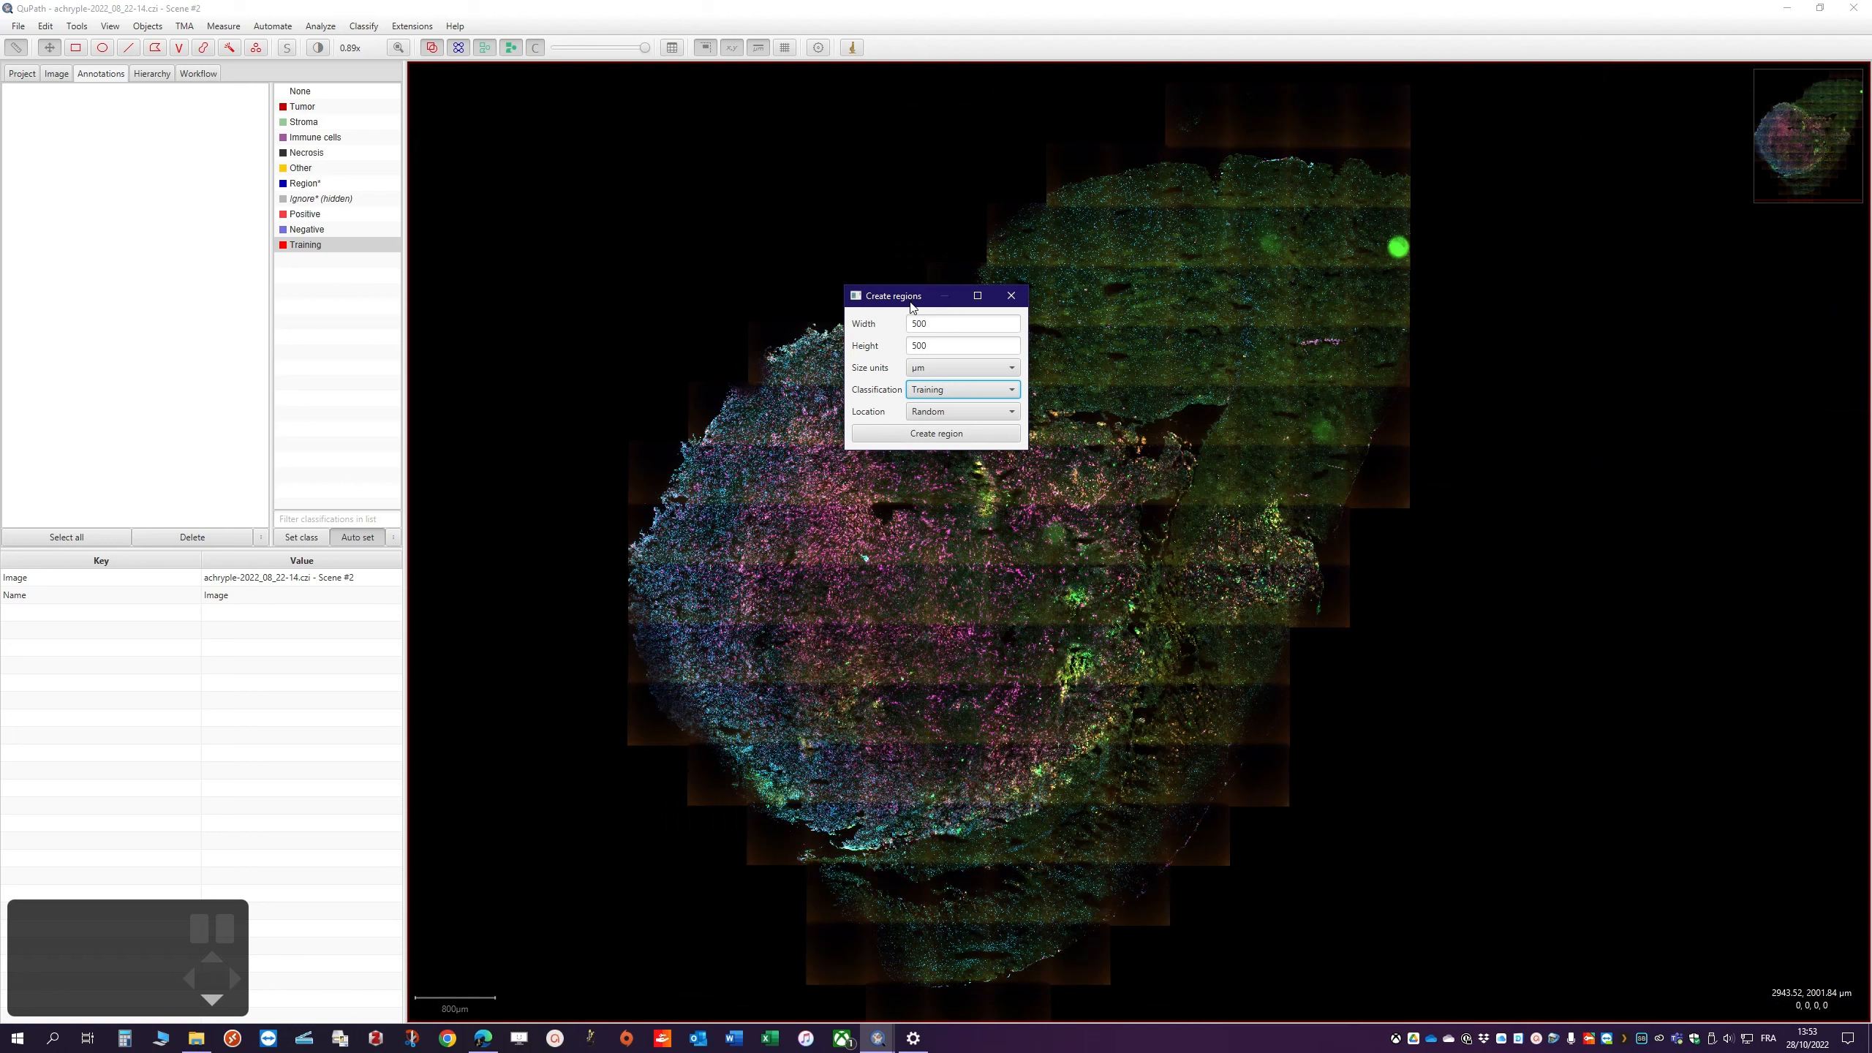
left_click_drag(911, 306, 1587, 675)
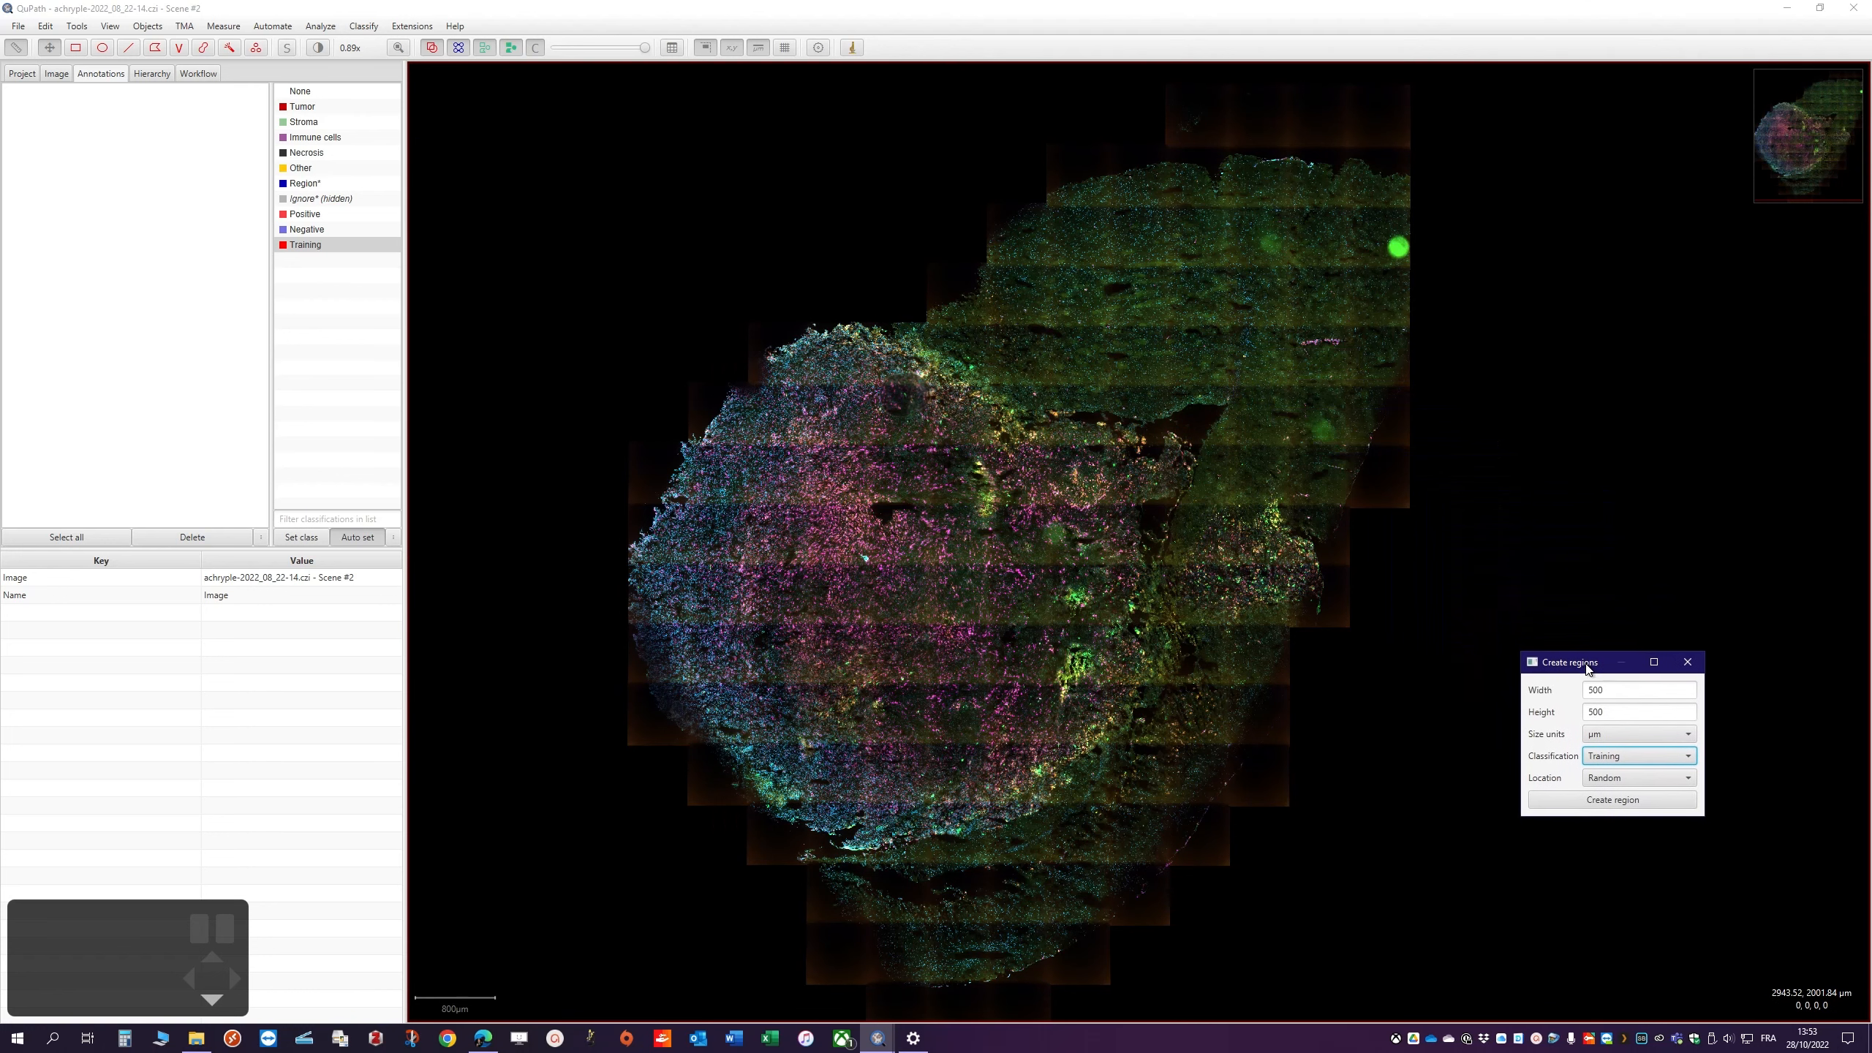
left_click(1592, 802)
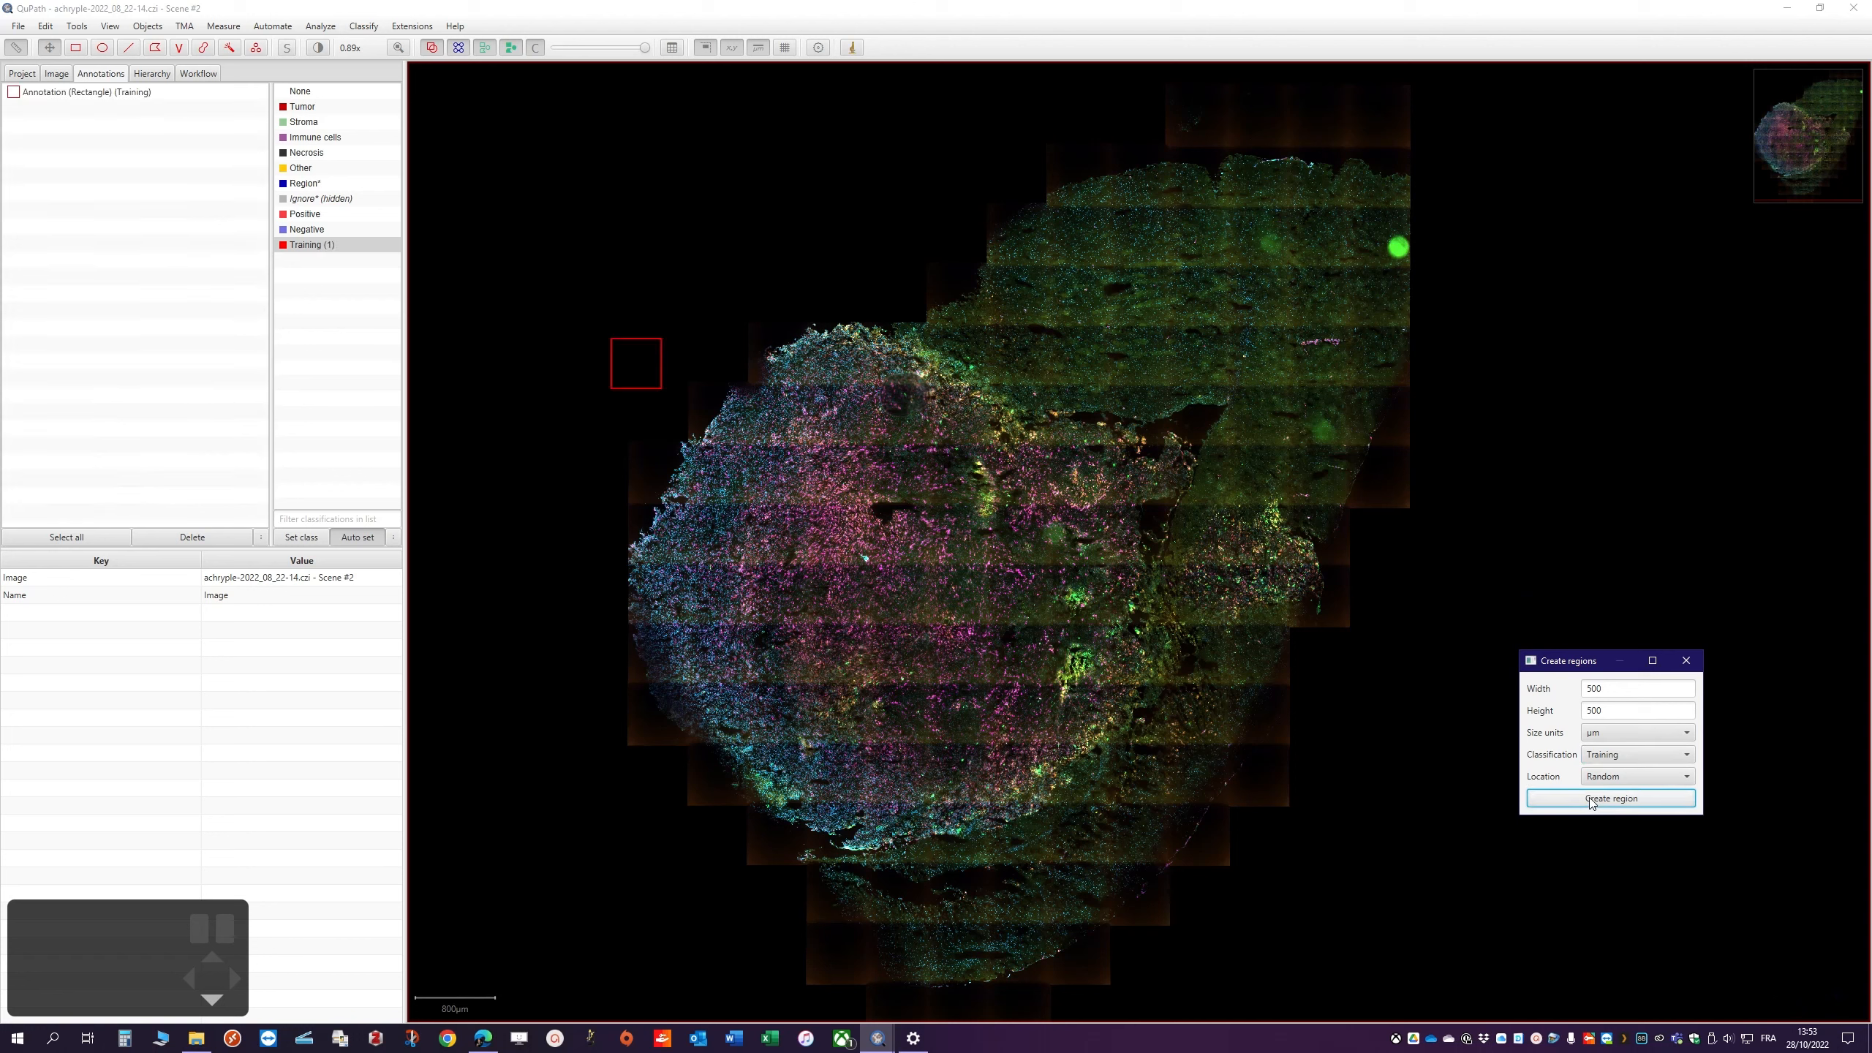
left_click(1592, 802)
left_click(1592, 803)
left_click(1592, 802)
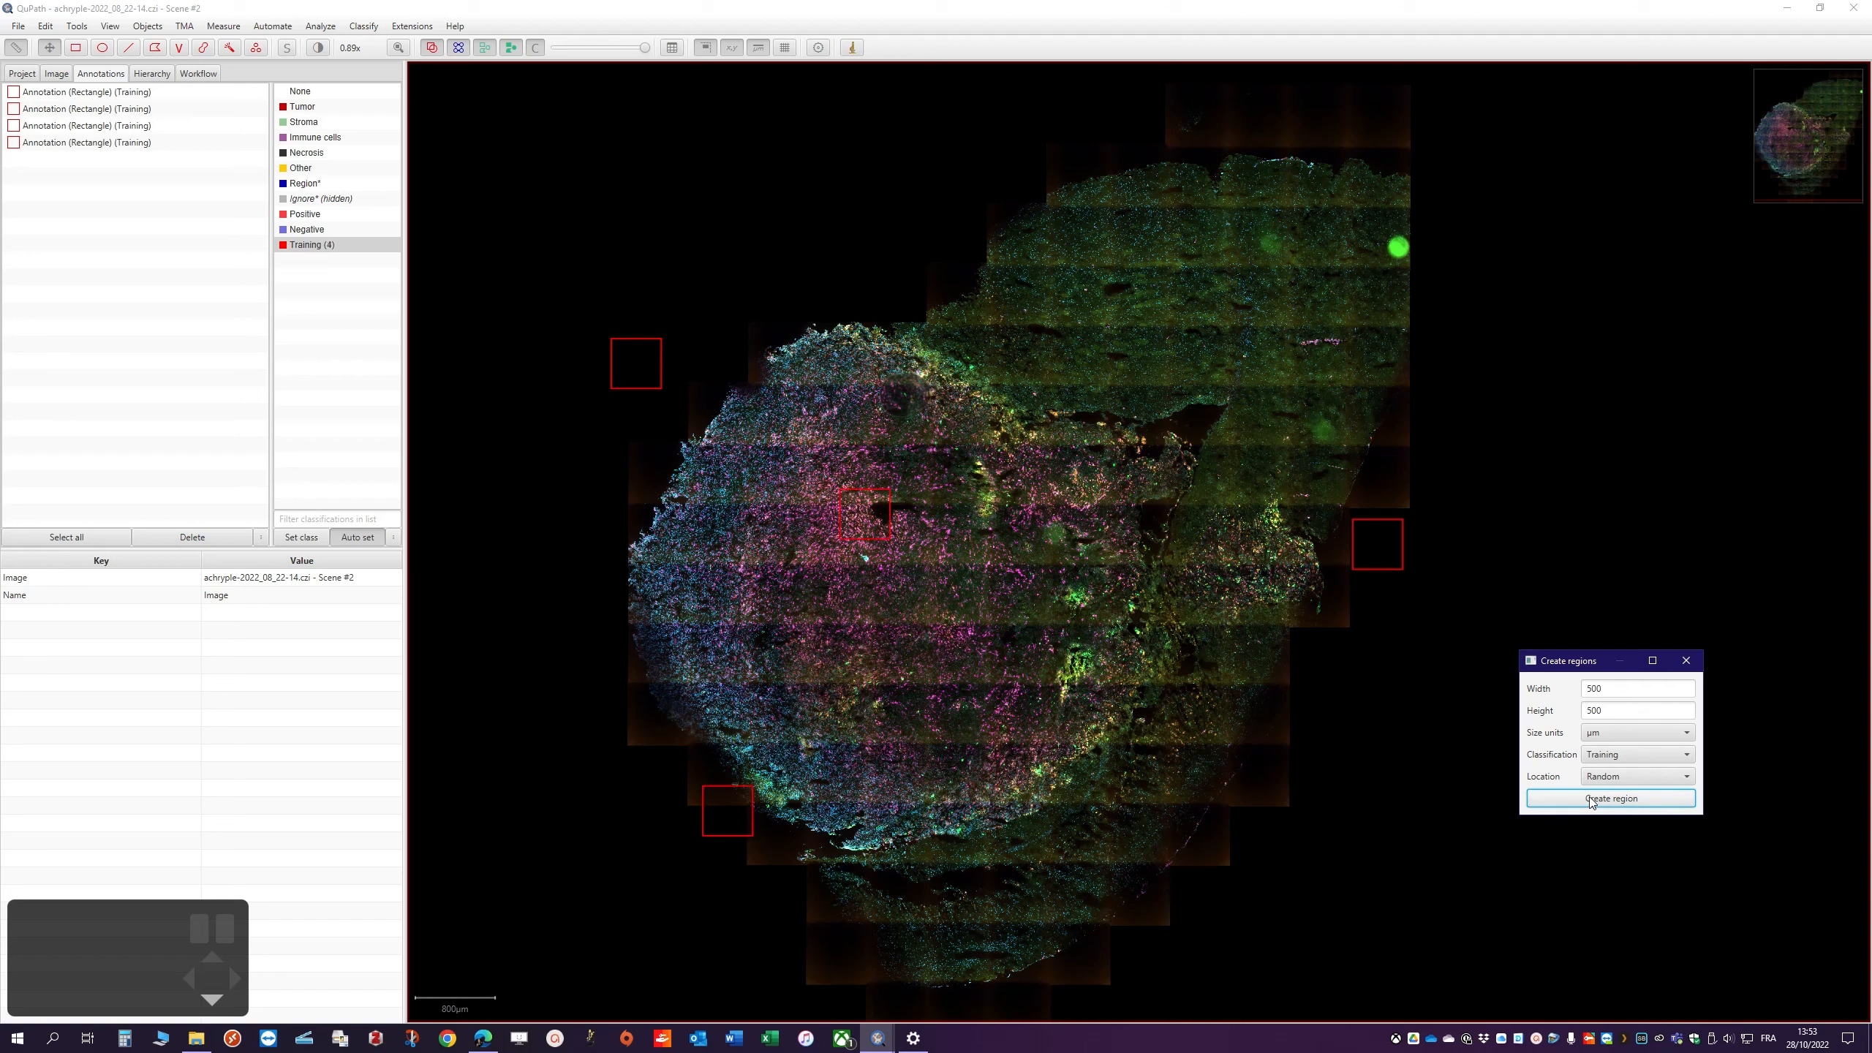
left_click(1592, 802)
left_click(1592, 802)
left_click(1593, 802)
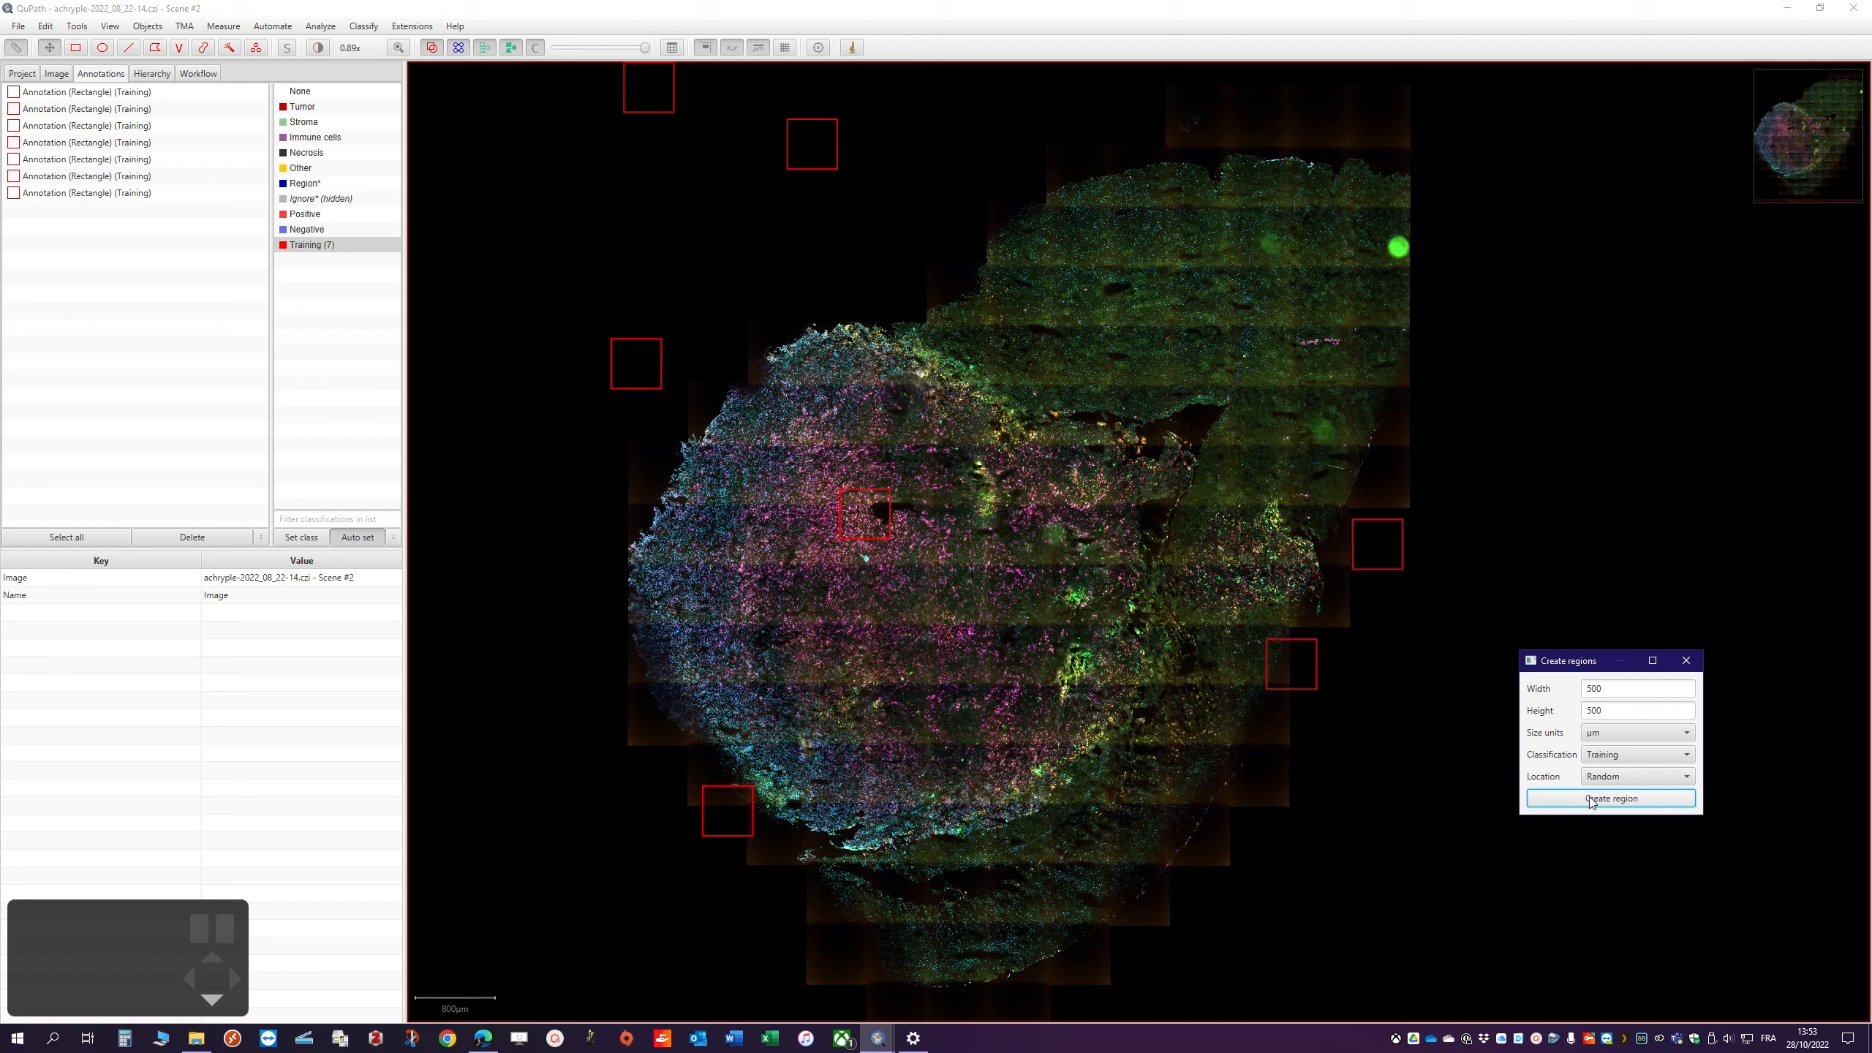
left_click(1593, 803)
left_click(1592, 802)
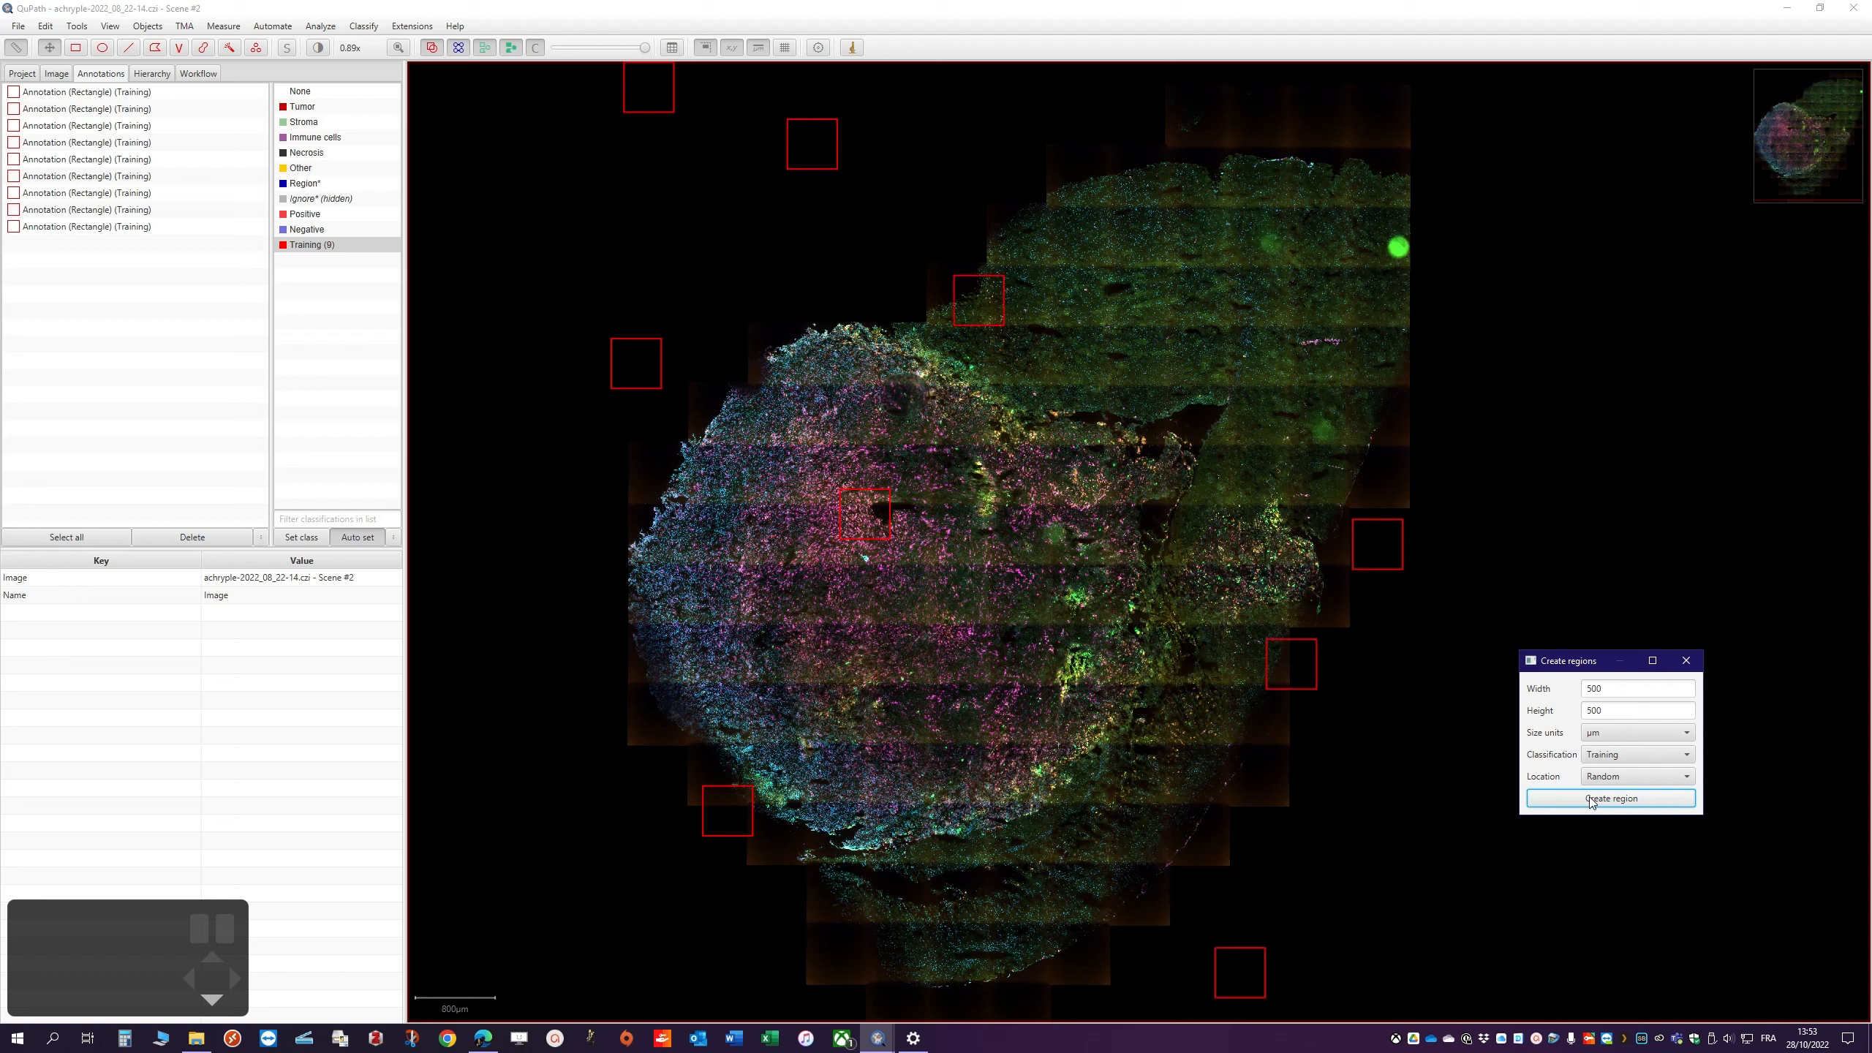
left_click(1592, 802)
left_click(1592, 802)
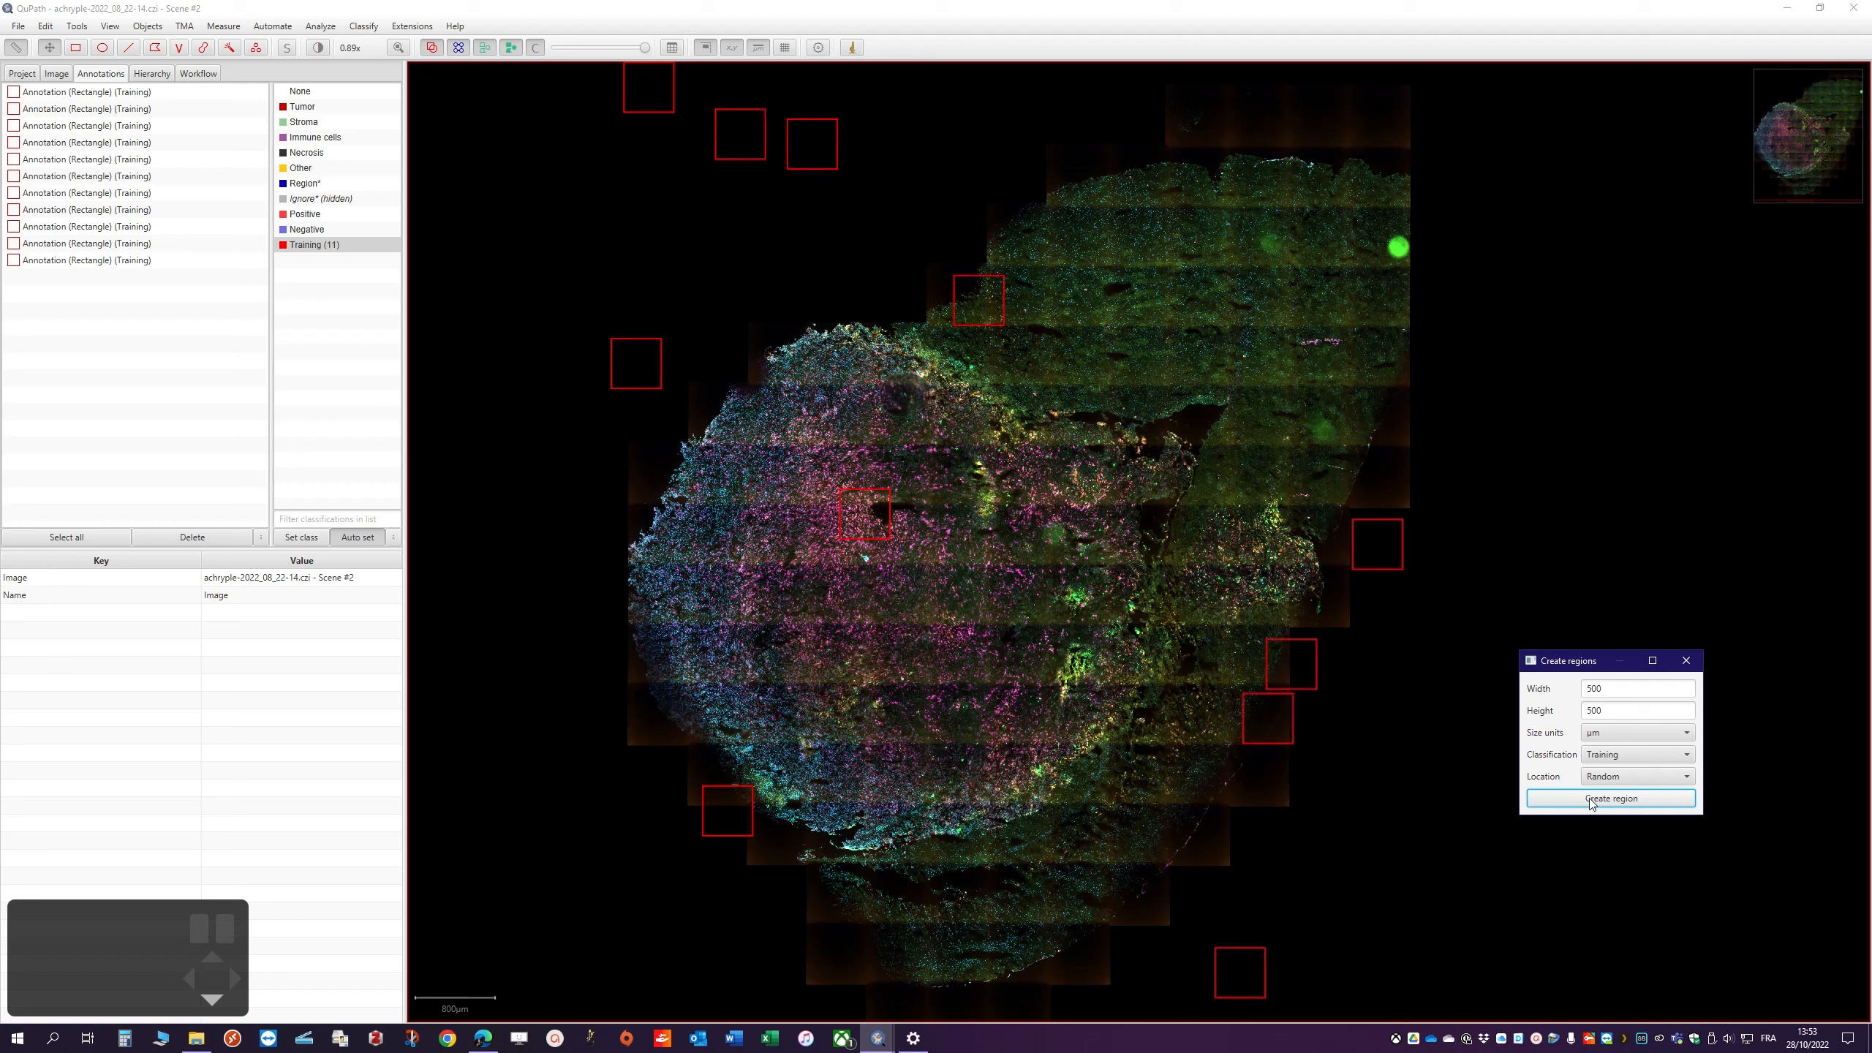
left_click(1592, 803)
left_click(1592, 802)
left_click(1593, 802)
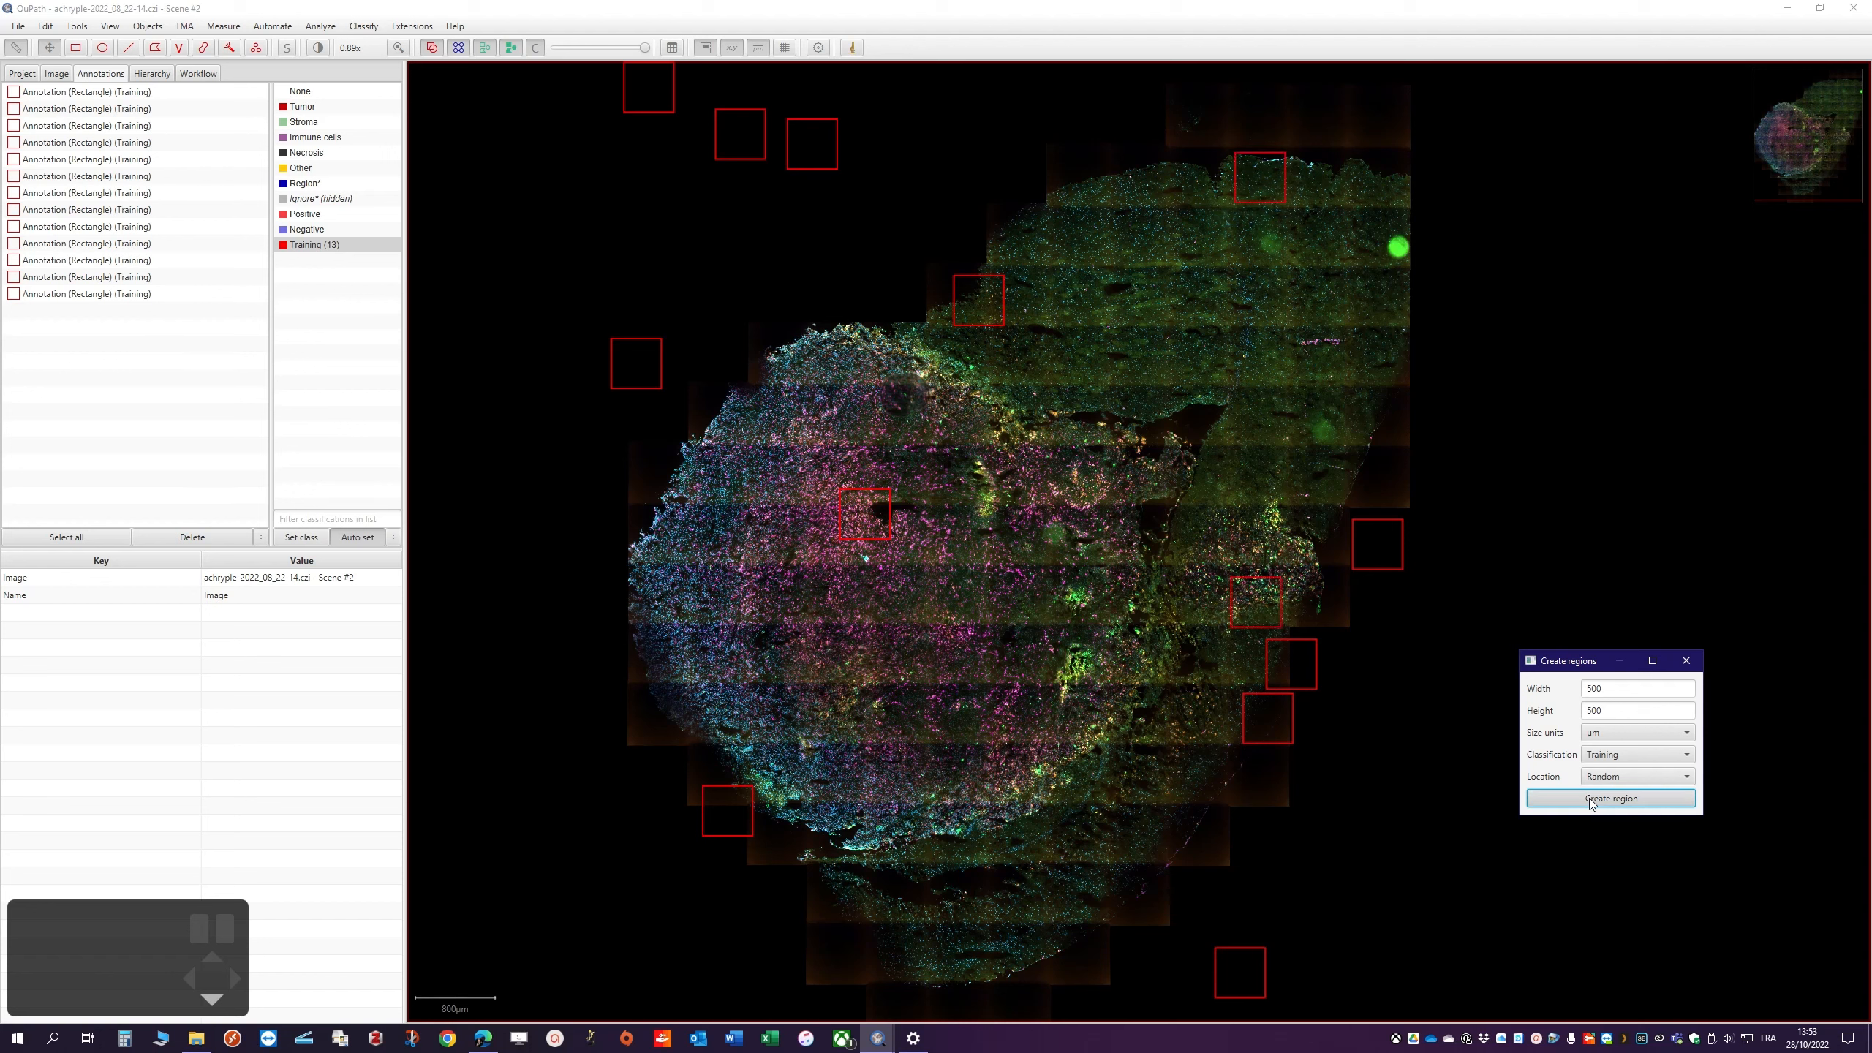
left_click(1592, 802)
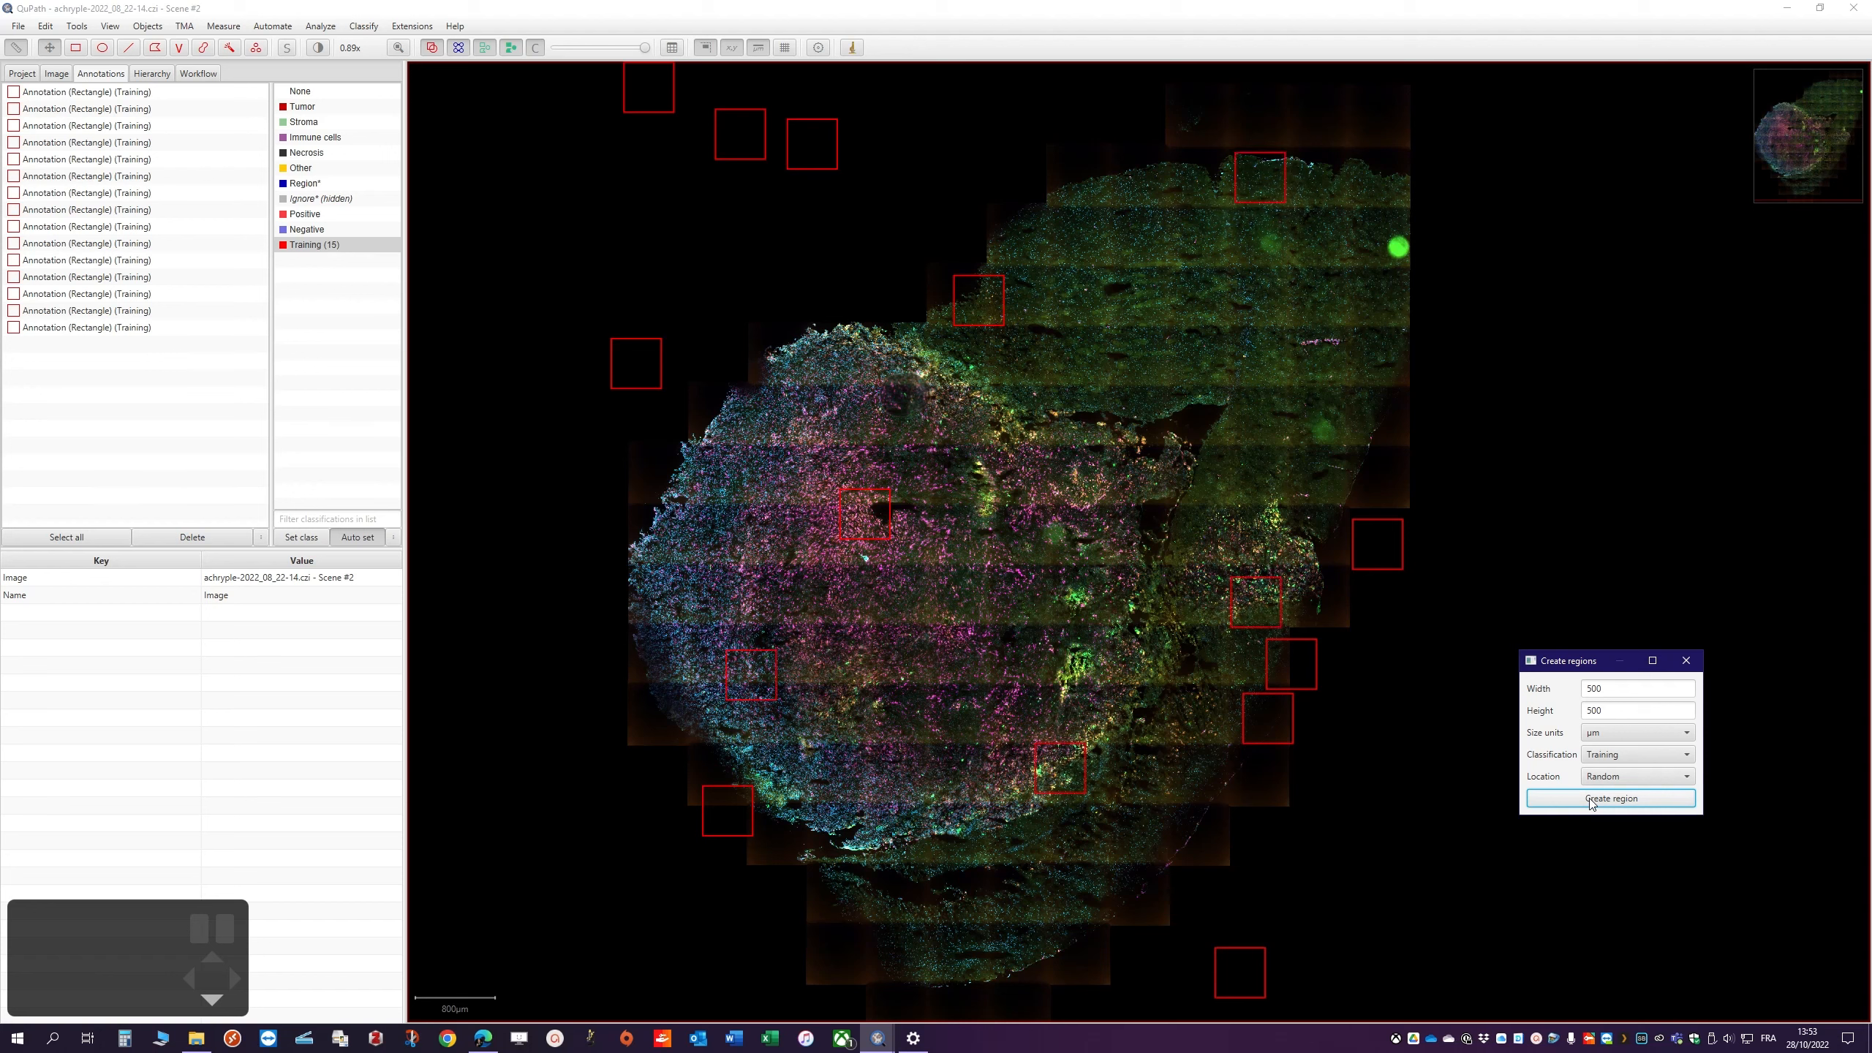
left_click(1590, 801)
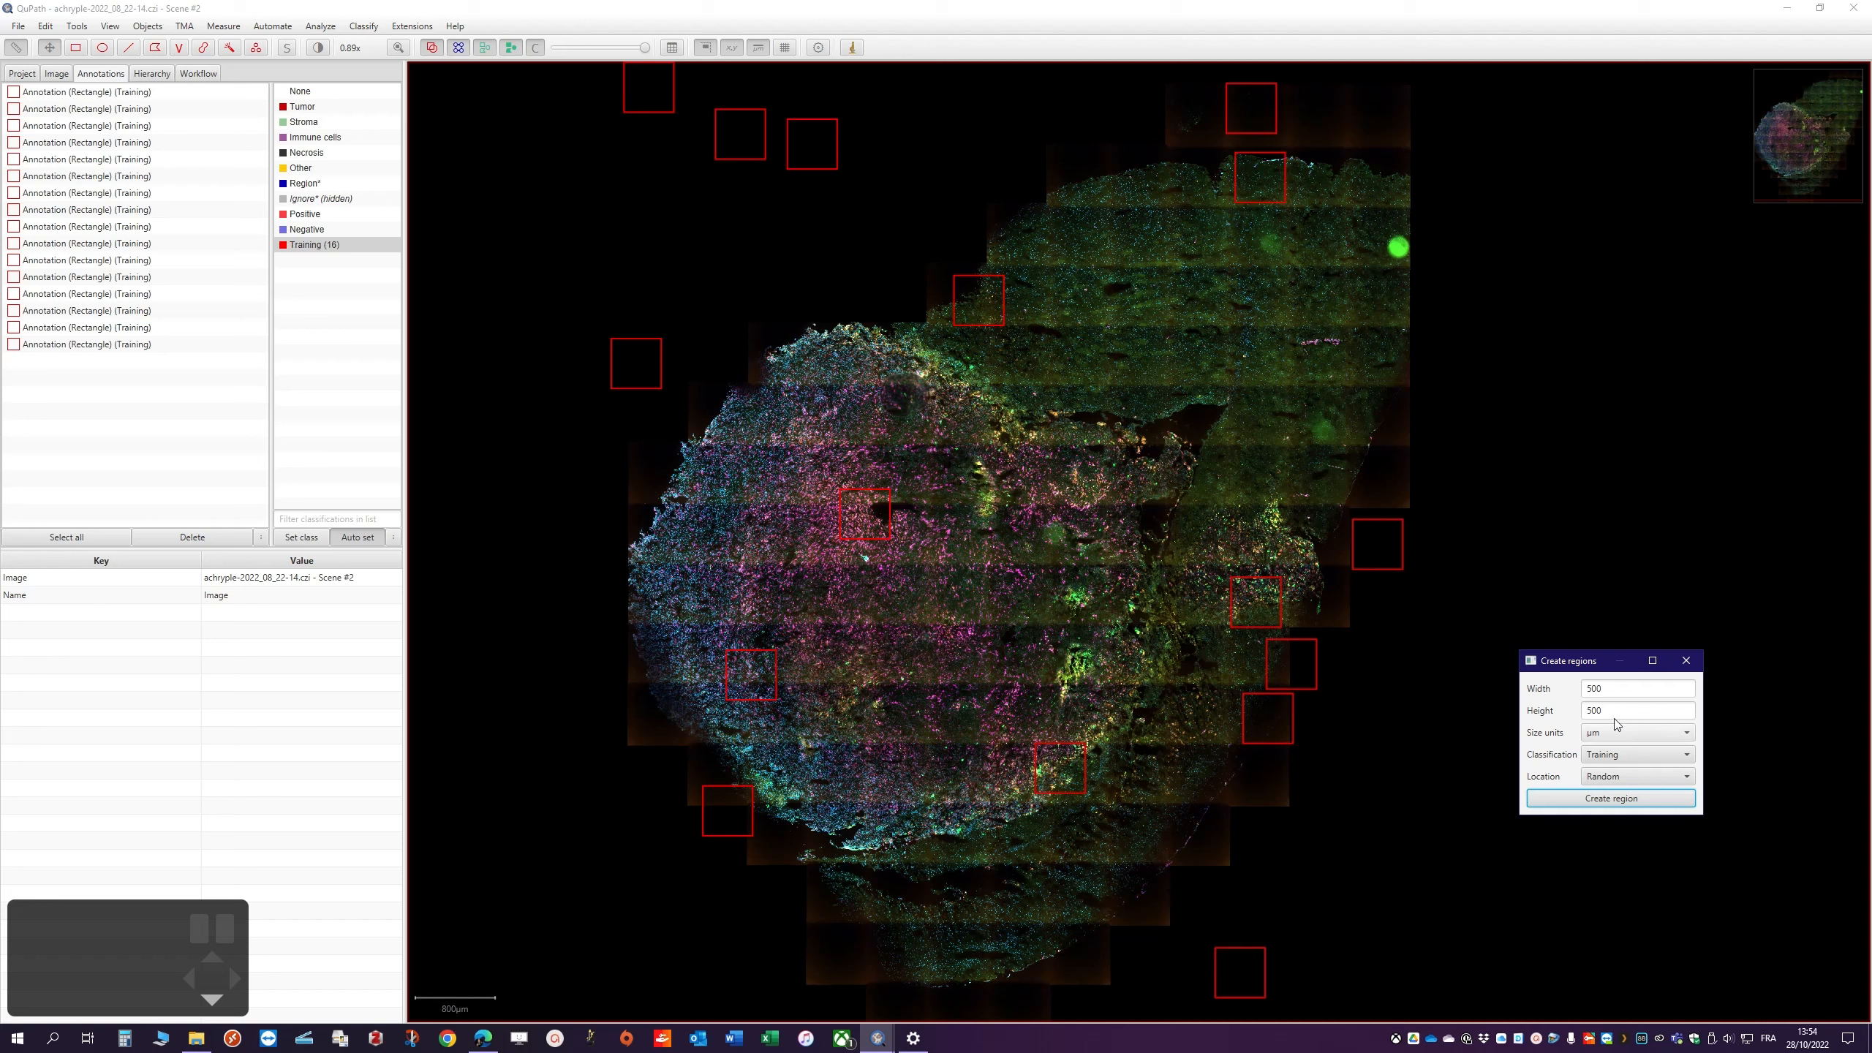
left_click(1593, 797)
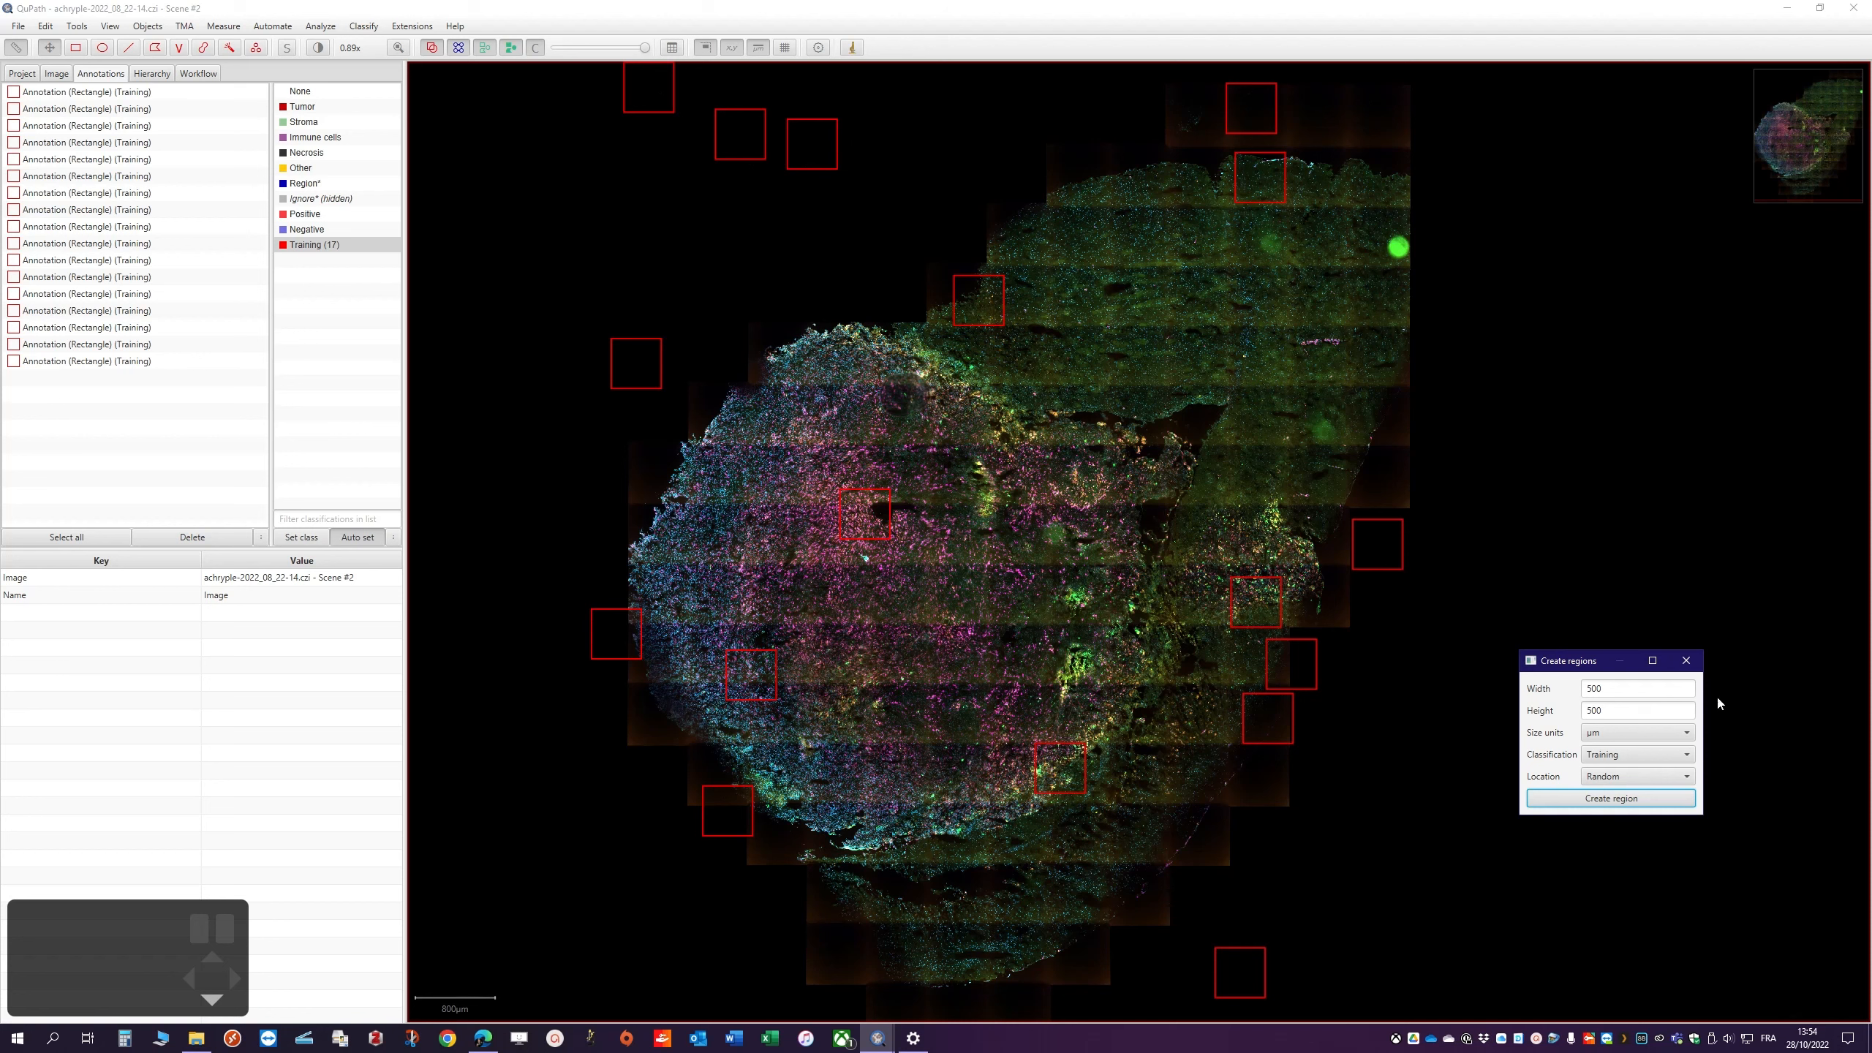
left_click(1686, 662)
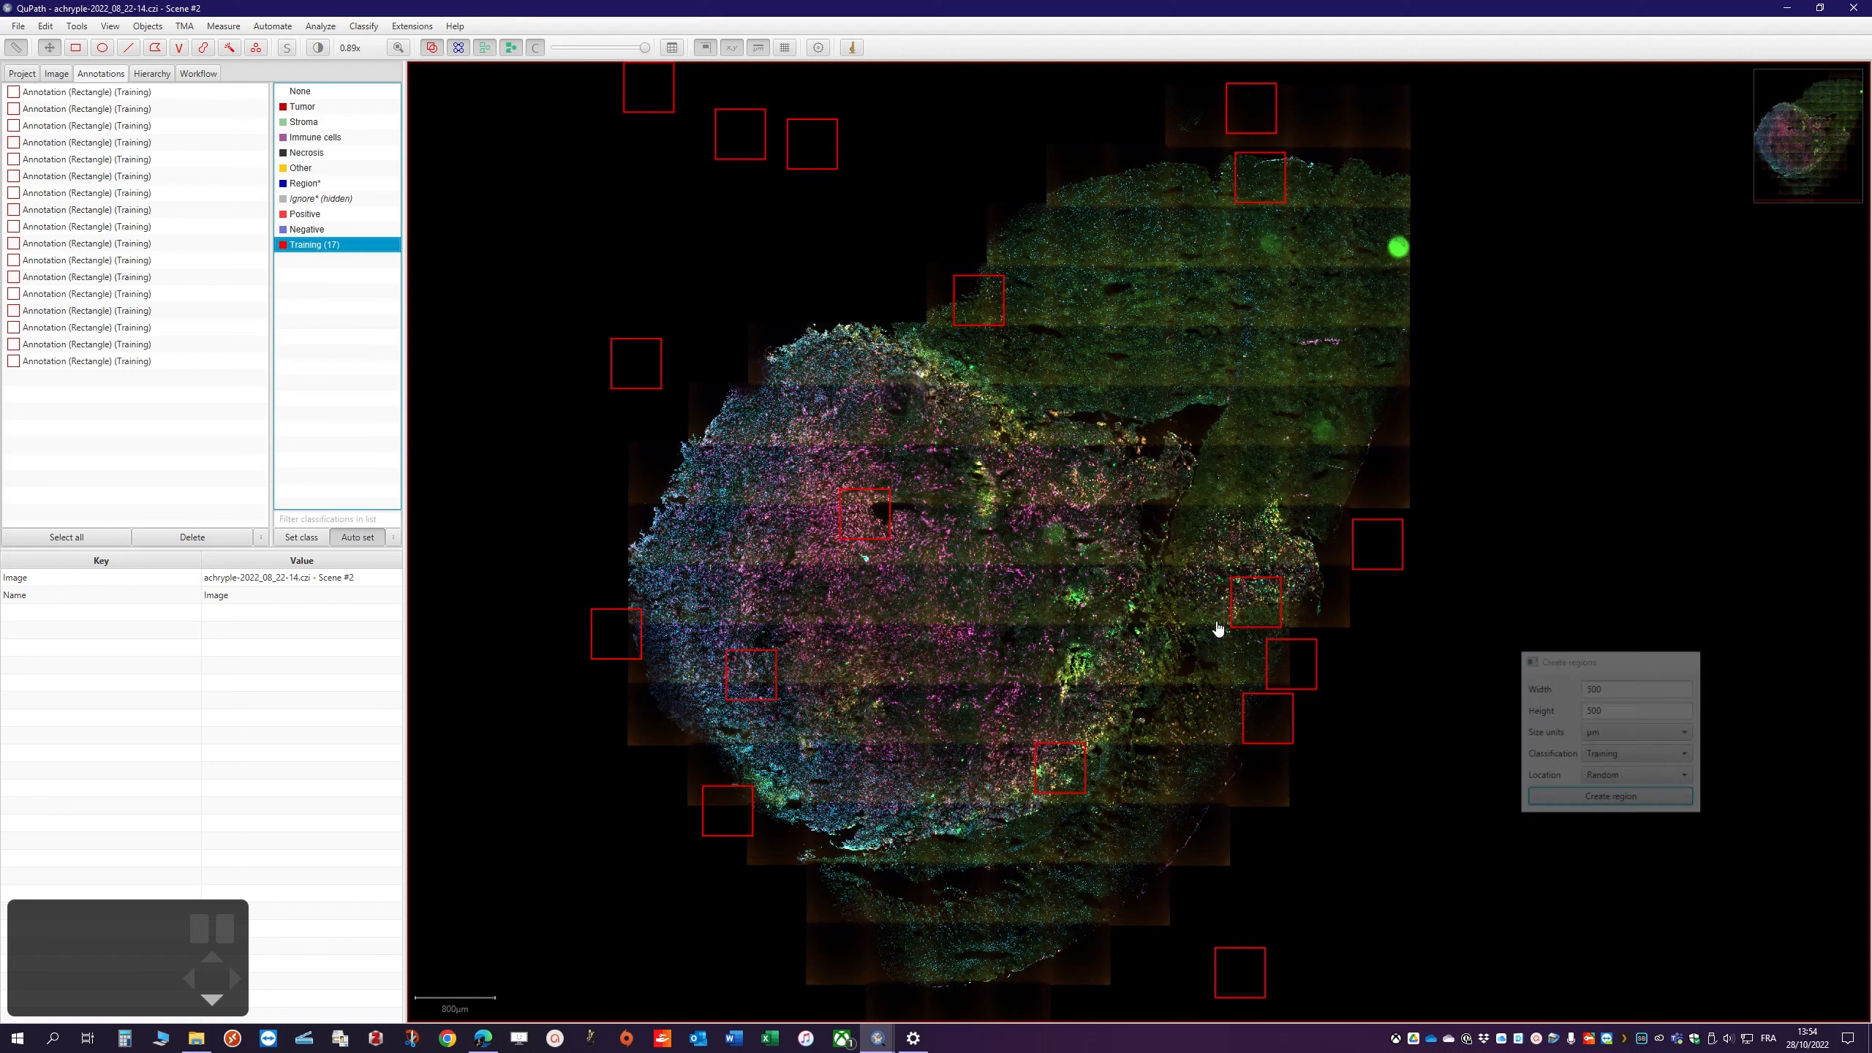
Delete the four Training regions lying off the tissue along its right side and below it
left_click(1380, 549)
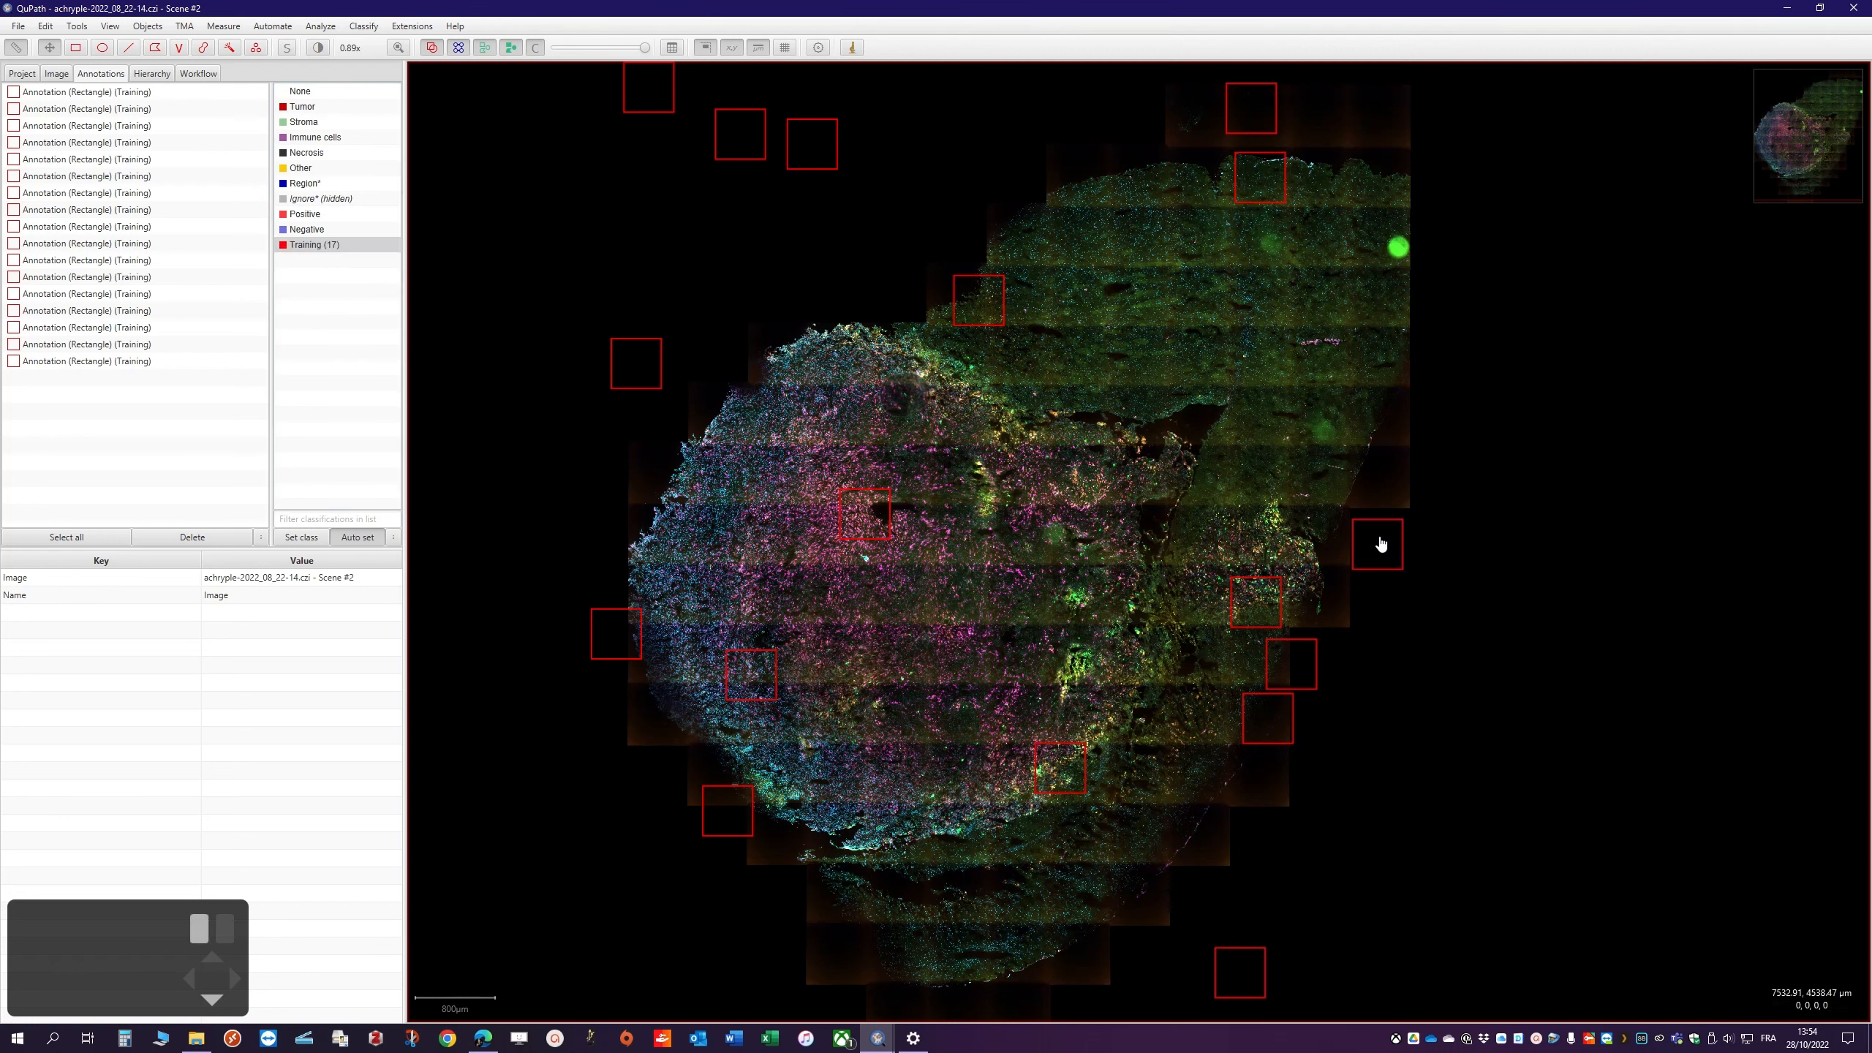
left_click(1366, 550)
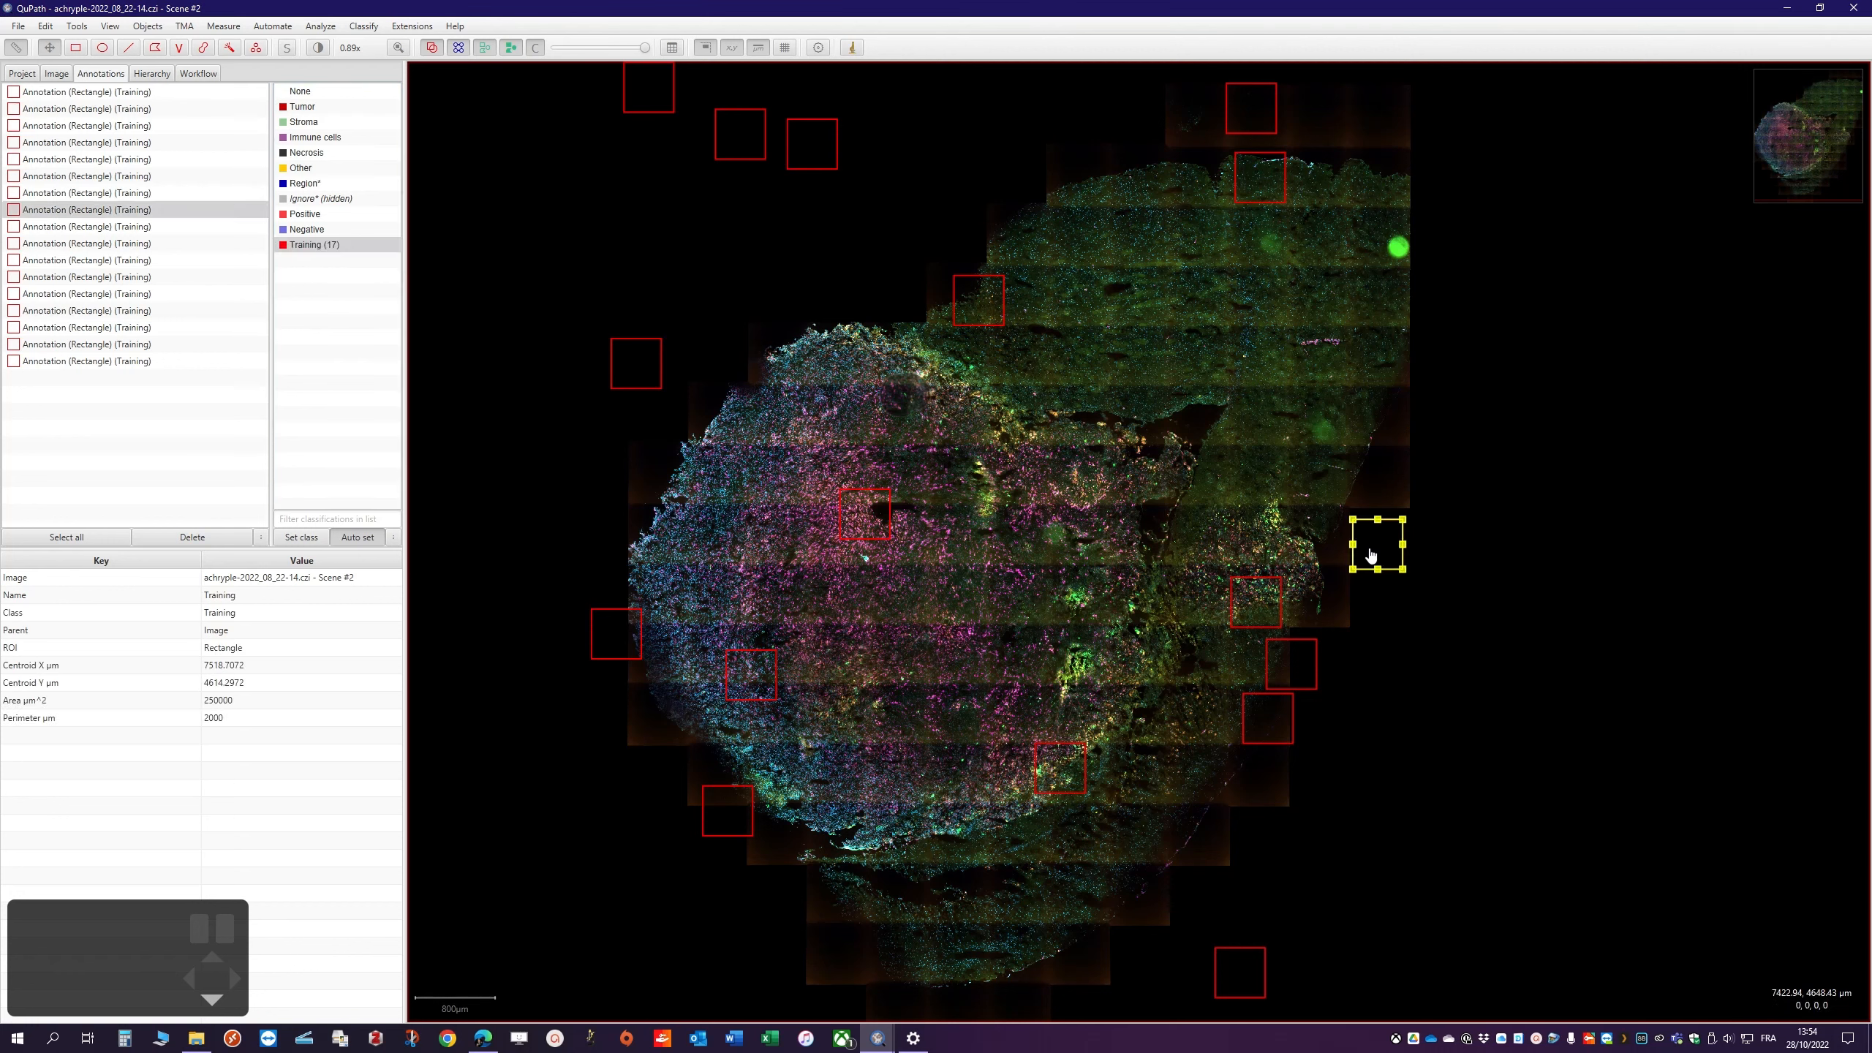
key("Delete")
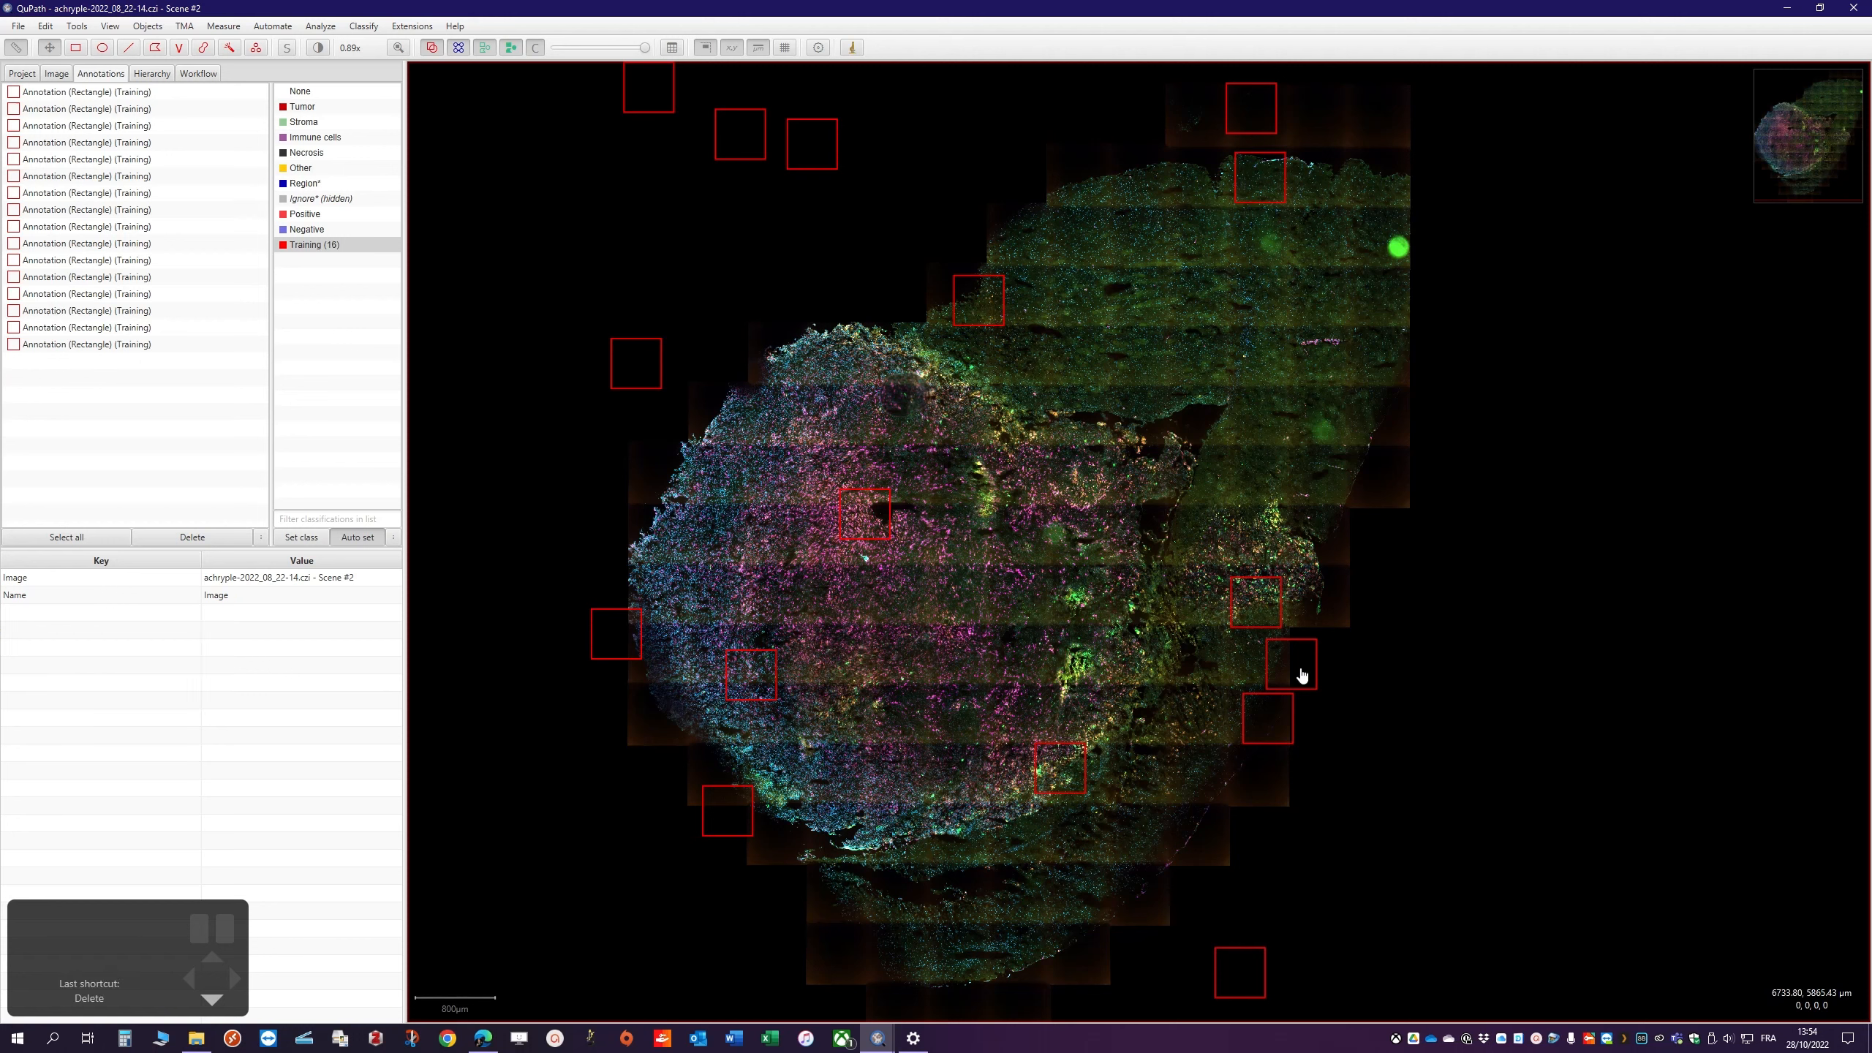
left_click(1302, 676)
key("Delete")
left_click(1270, 734)
key("Delete")
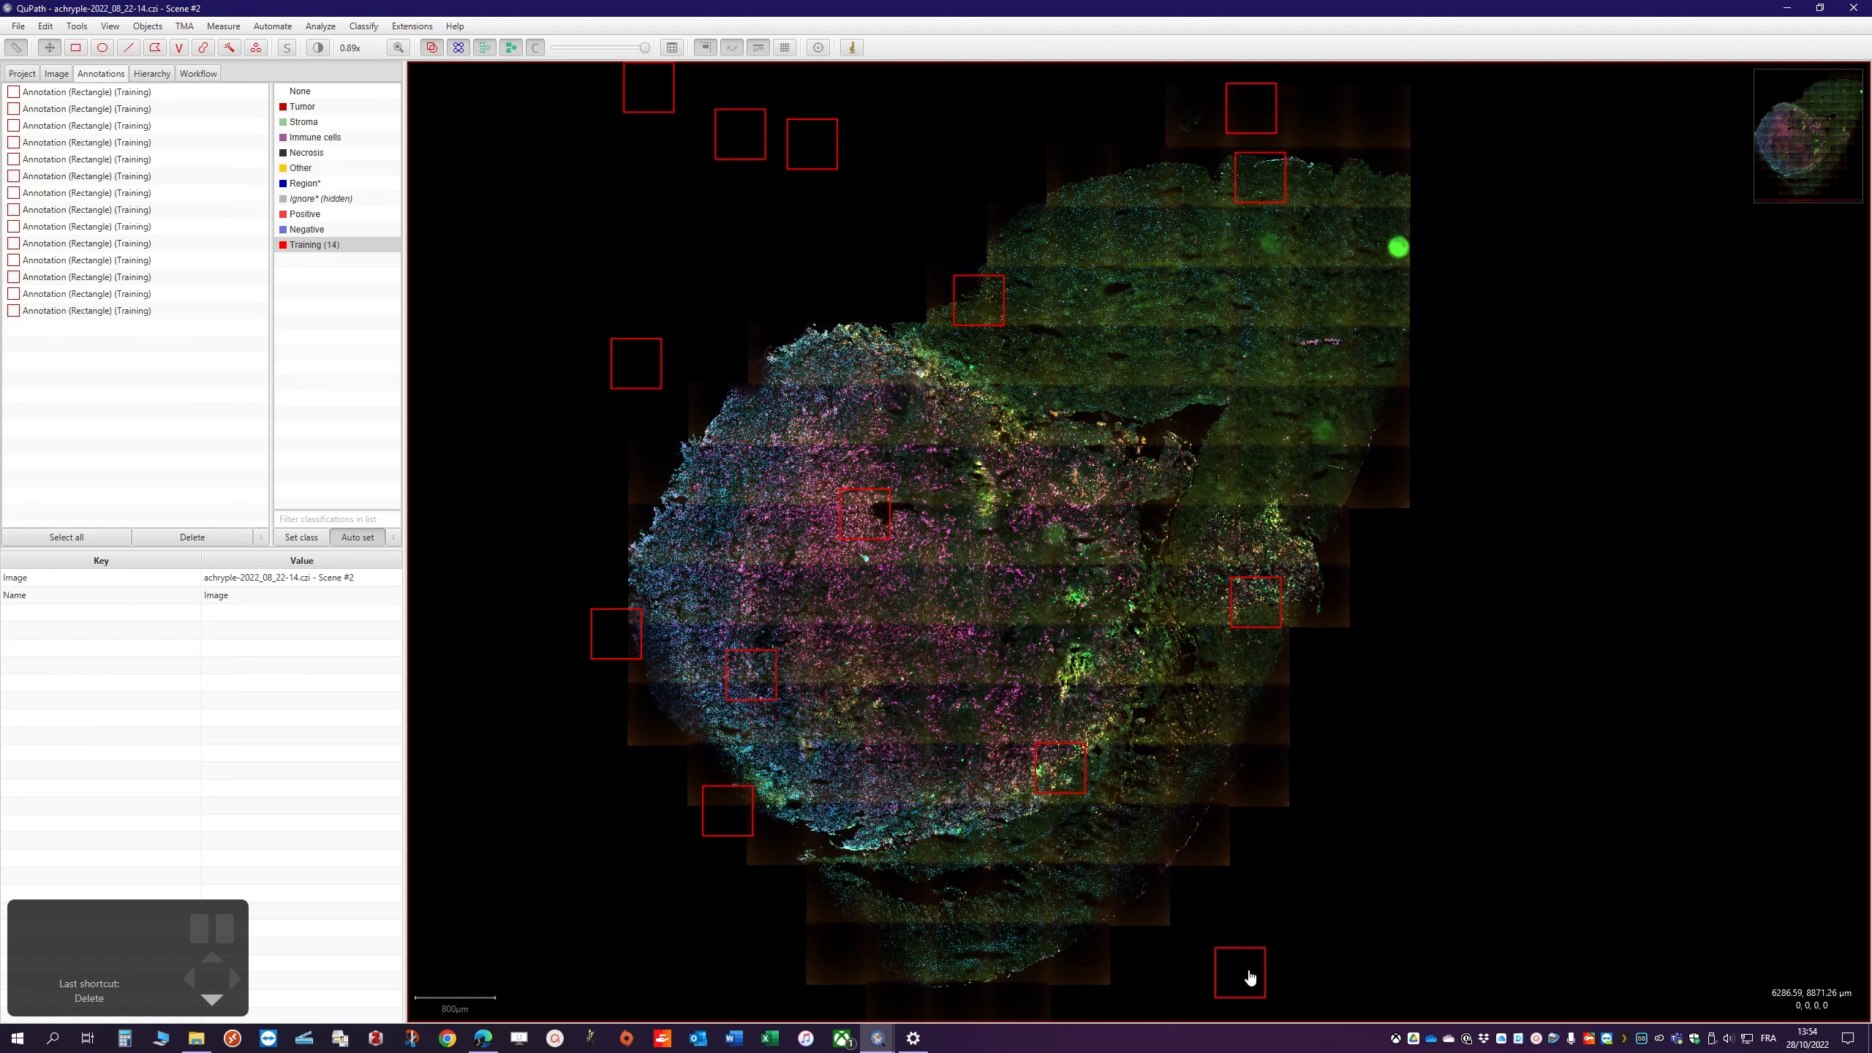
left_click(1250, 978)
key("Delete")
Delete the three Training regions lying on the empty background along the left side of the tissue
left_click(732, 819)
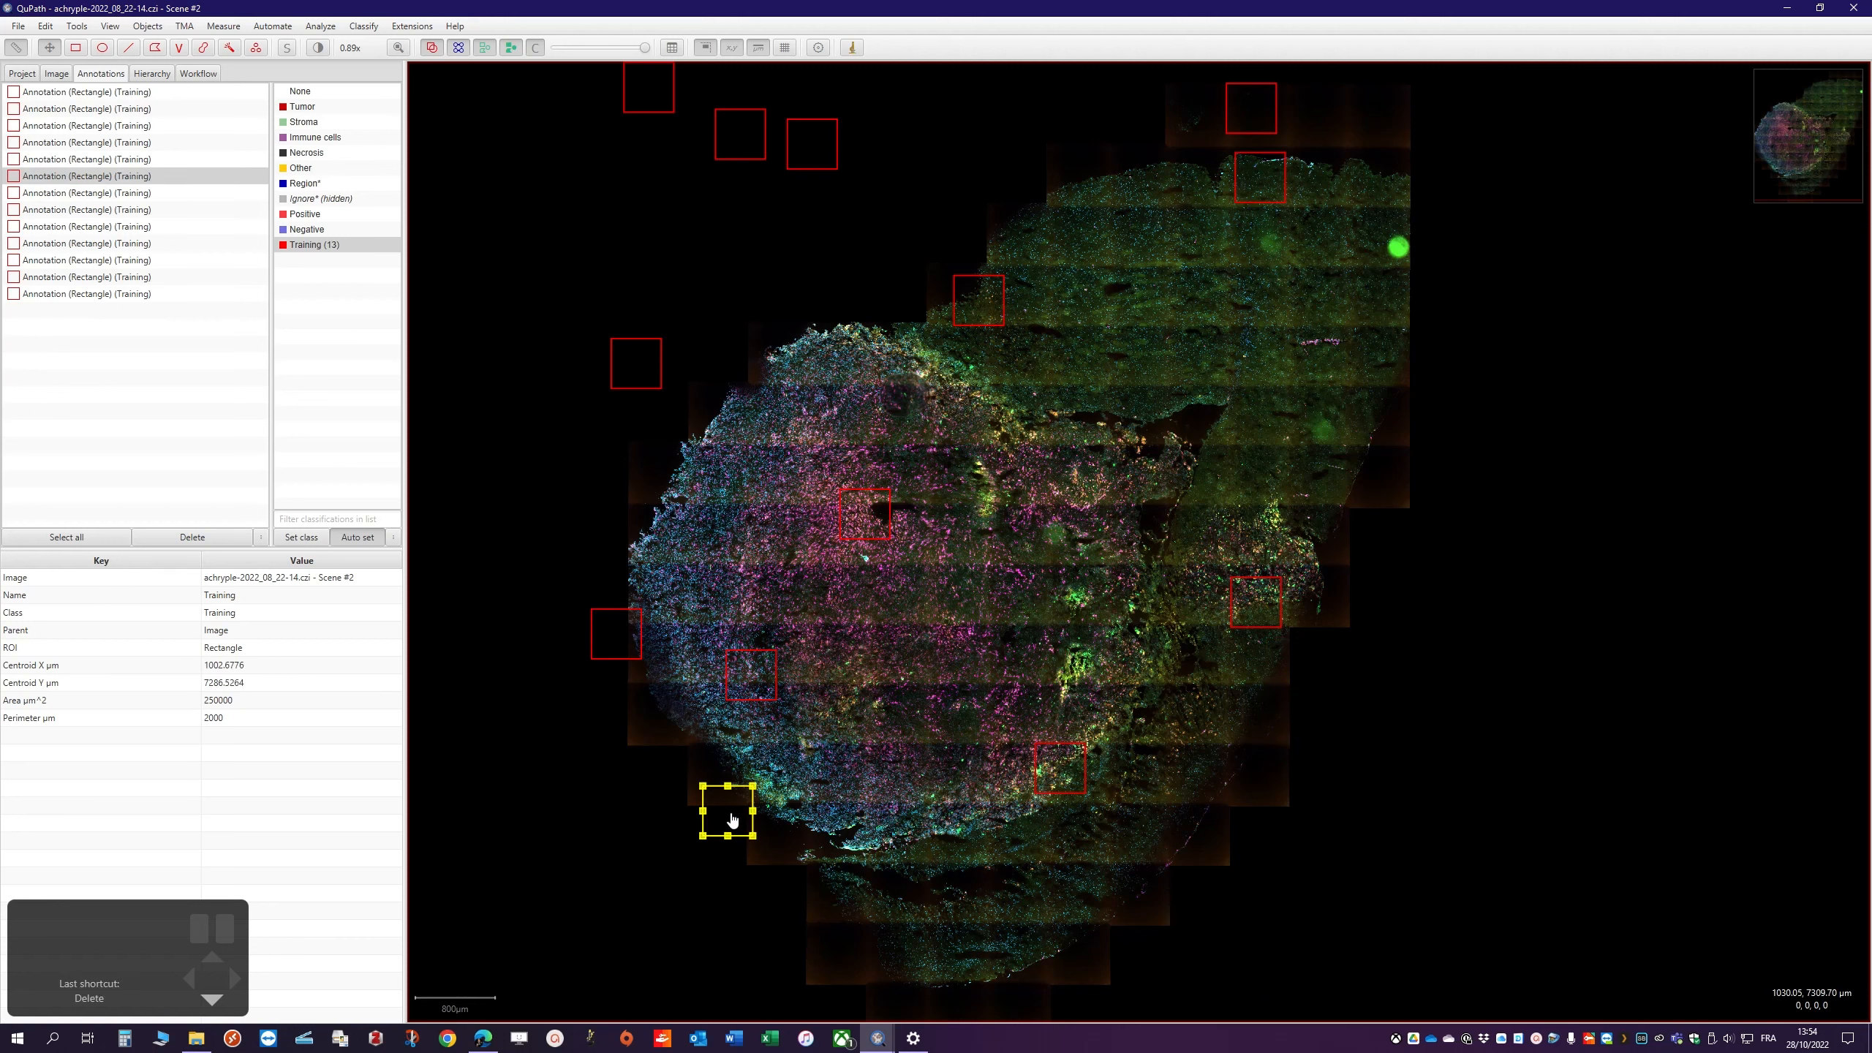
key("Delete")
left_click(606, 638)
key("Delete")
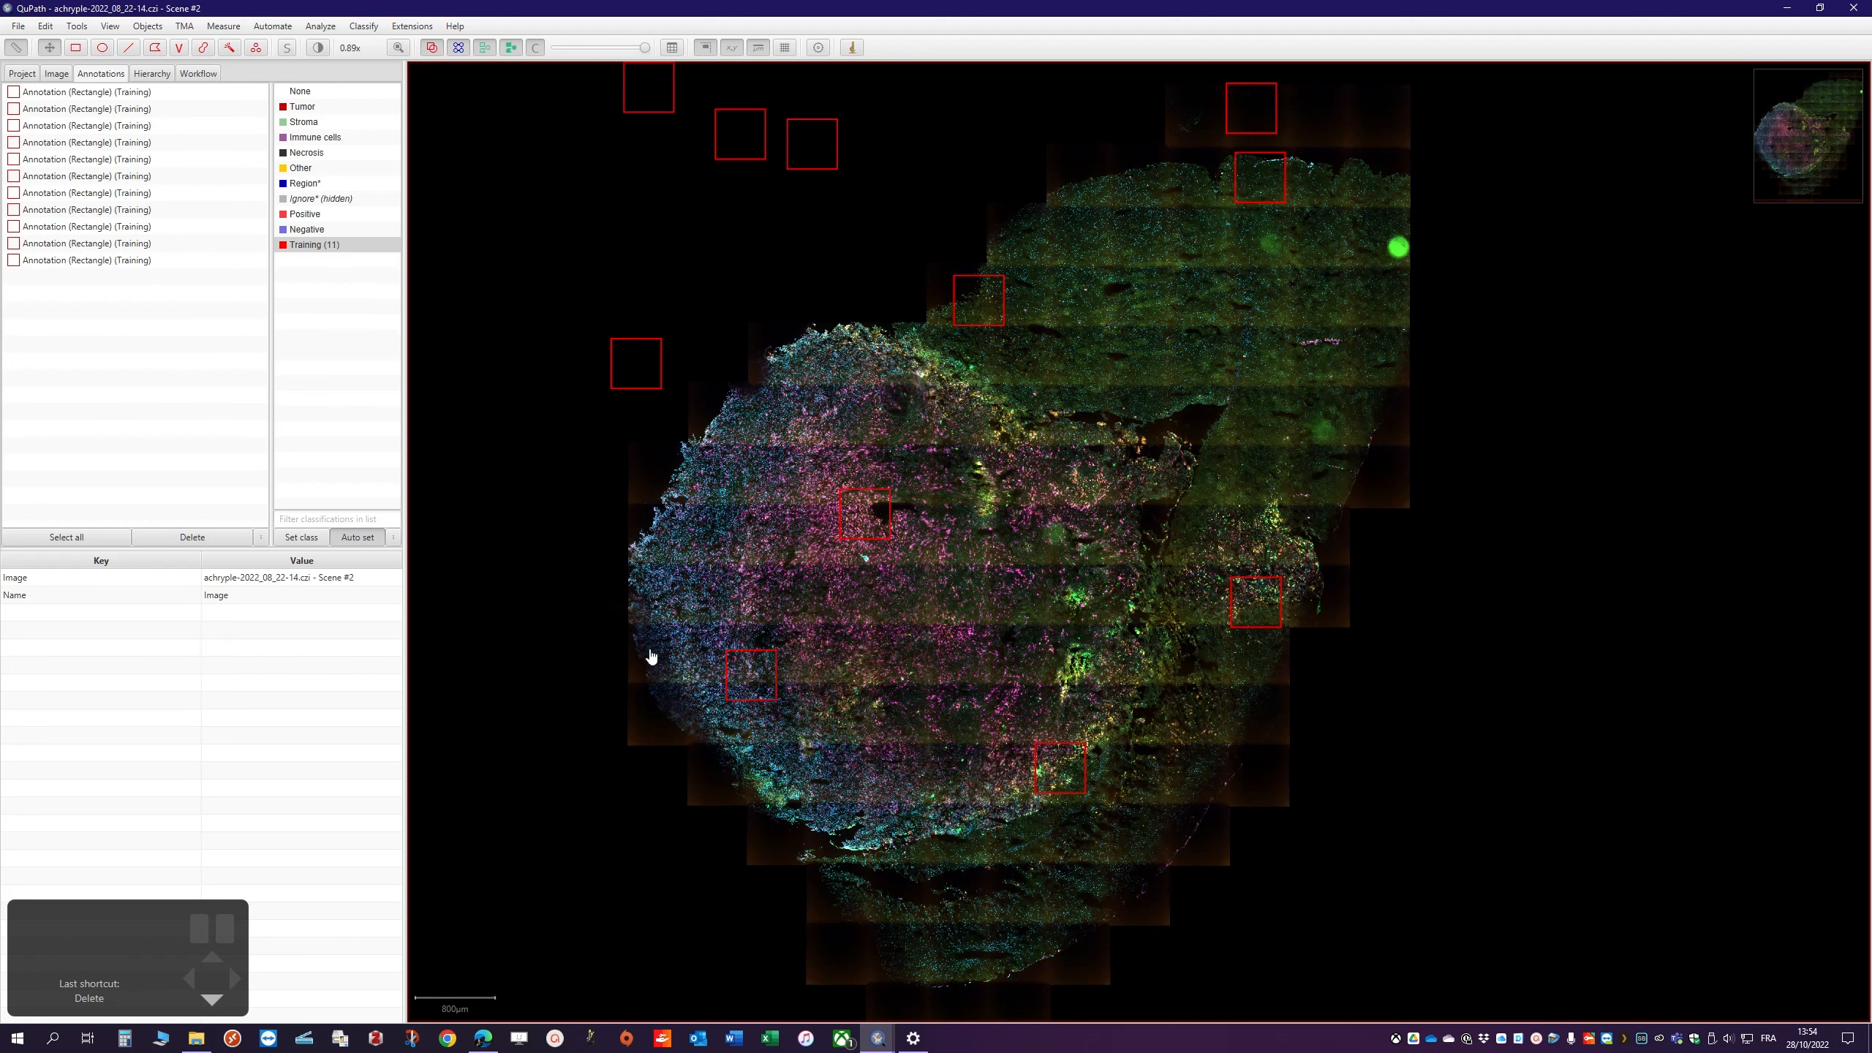
left_click(638, 366)
key("Delete")
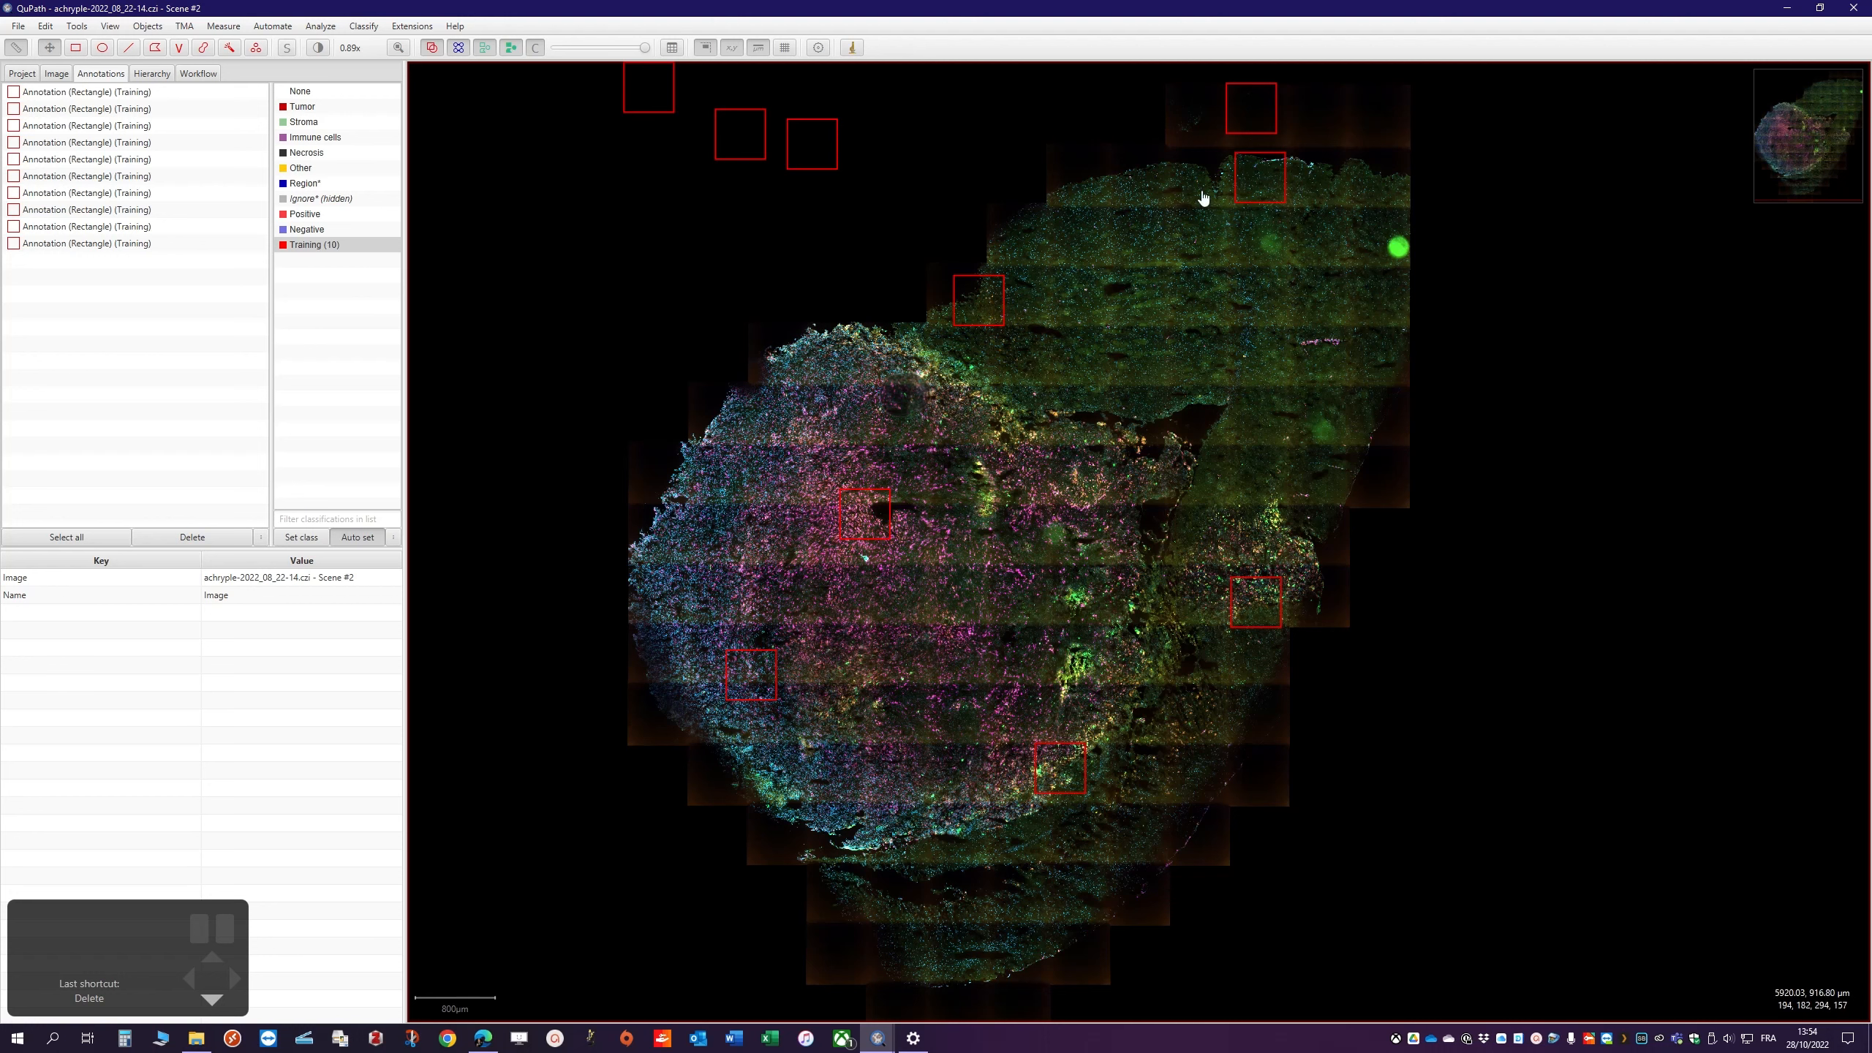
Delete the four Training regions lying above the tissue, keeping only those placed on tissue
left_click(1248, 121)
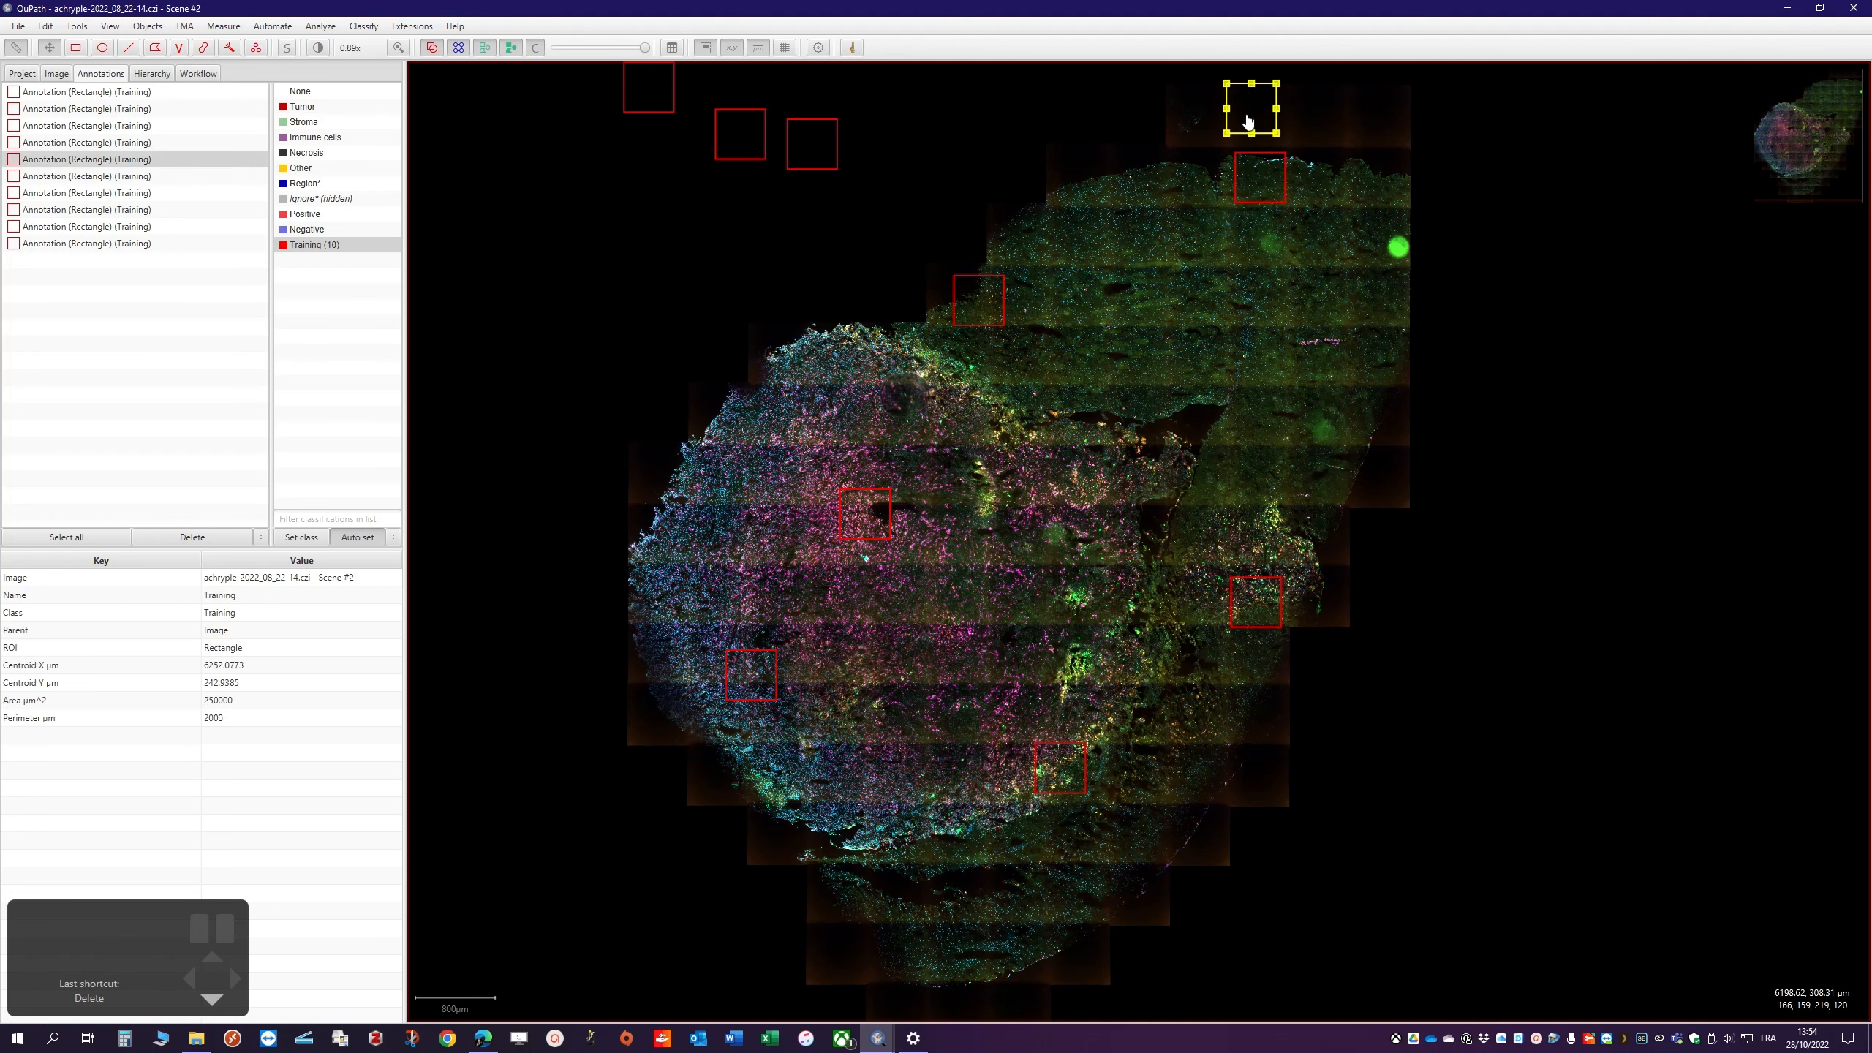
key("Delete")
left_click(817, 146)
key("Delete")
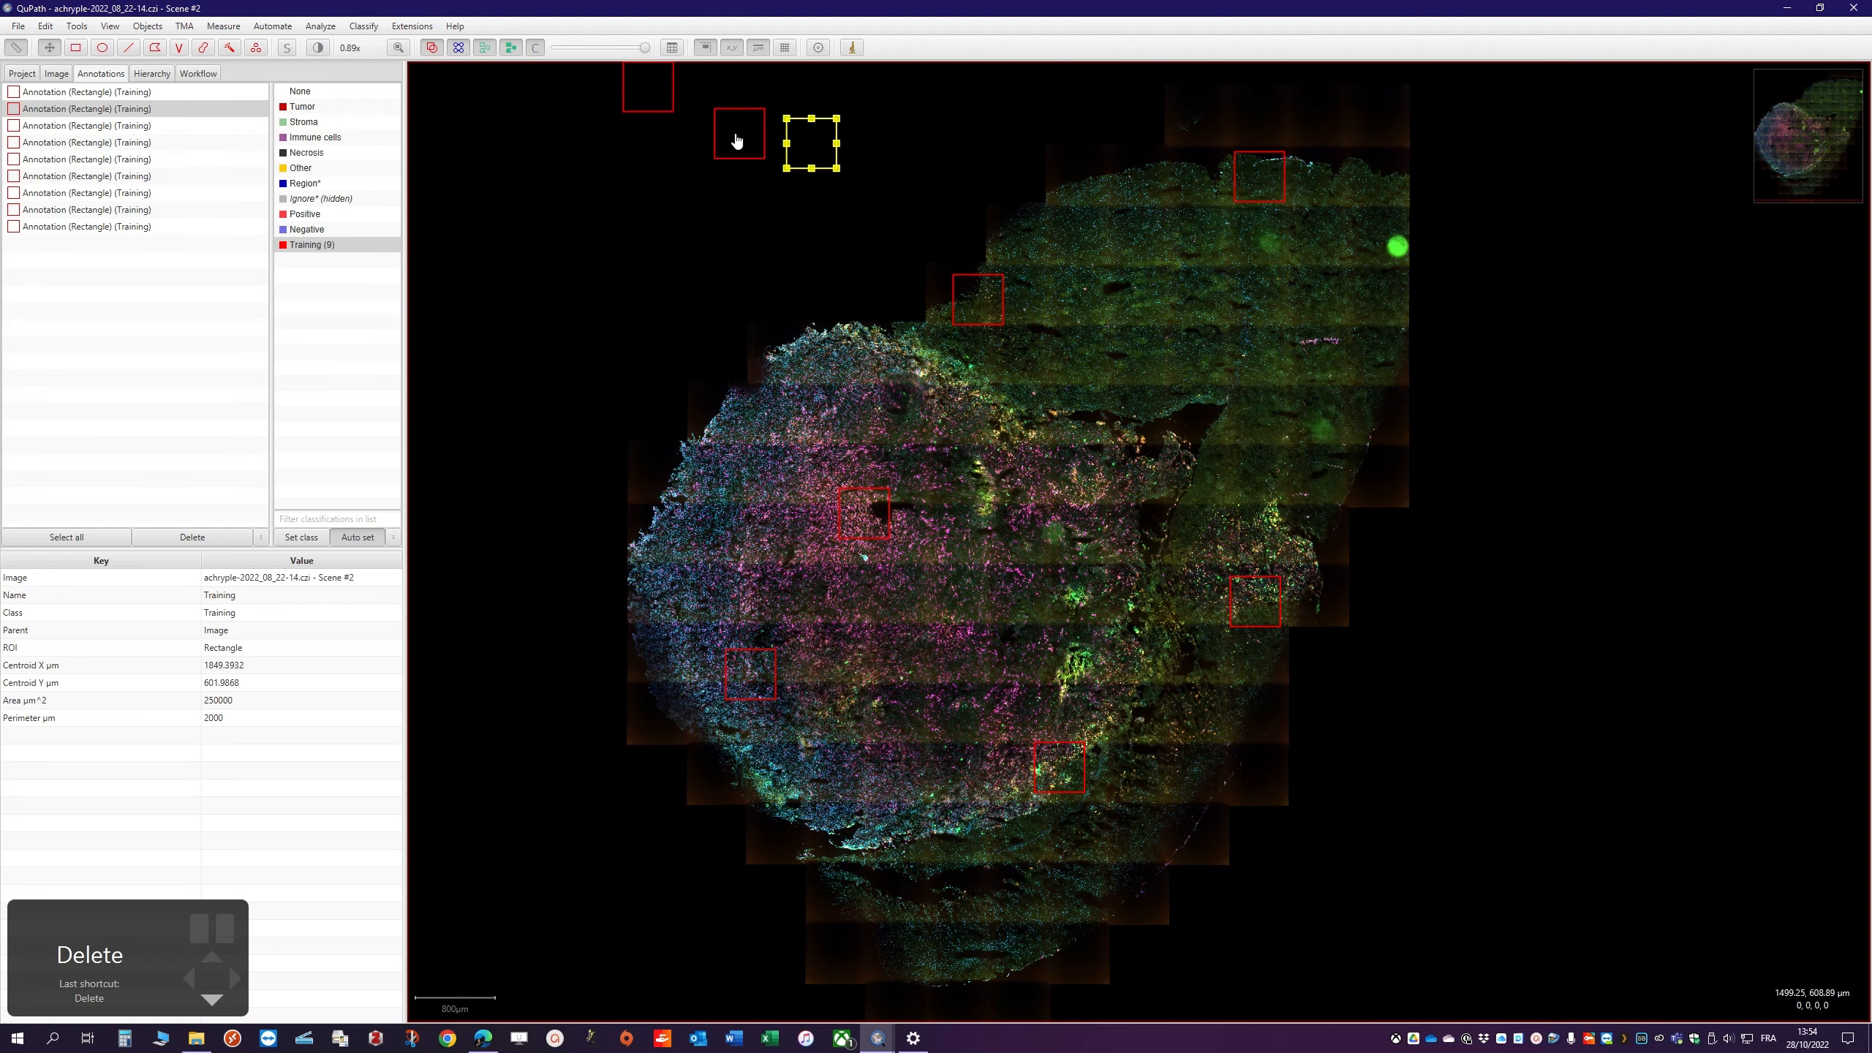
left_click(738, 138)
key("Delete")
left_click(646, 95)
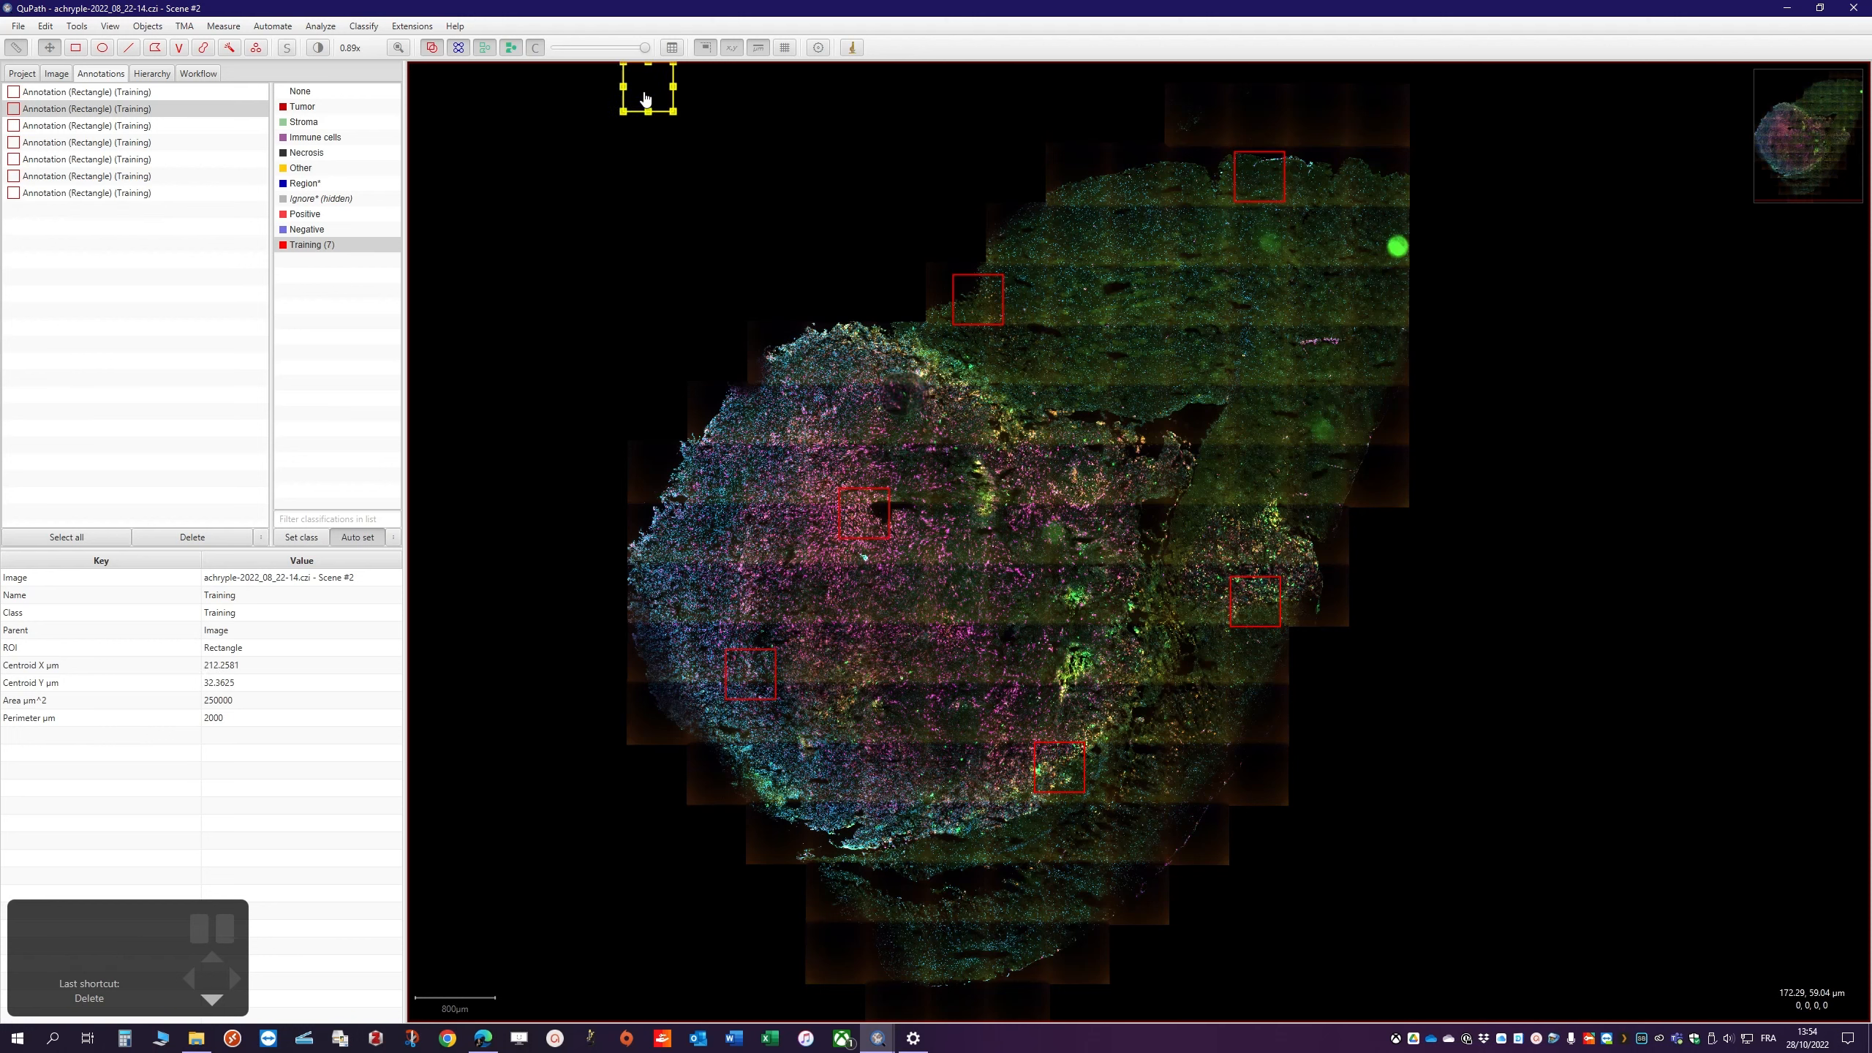
key("Delete")
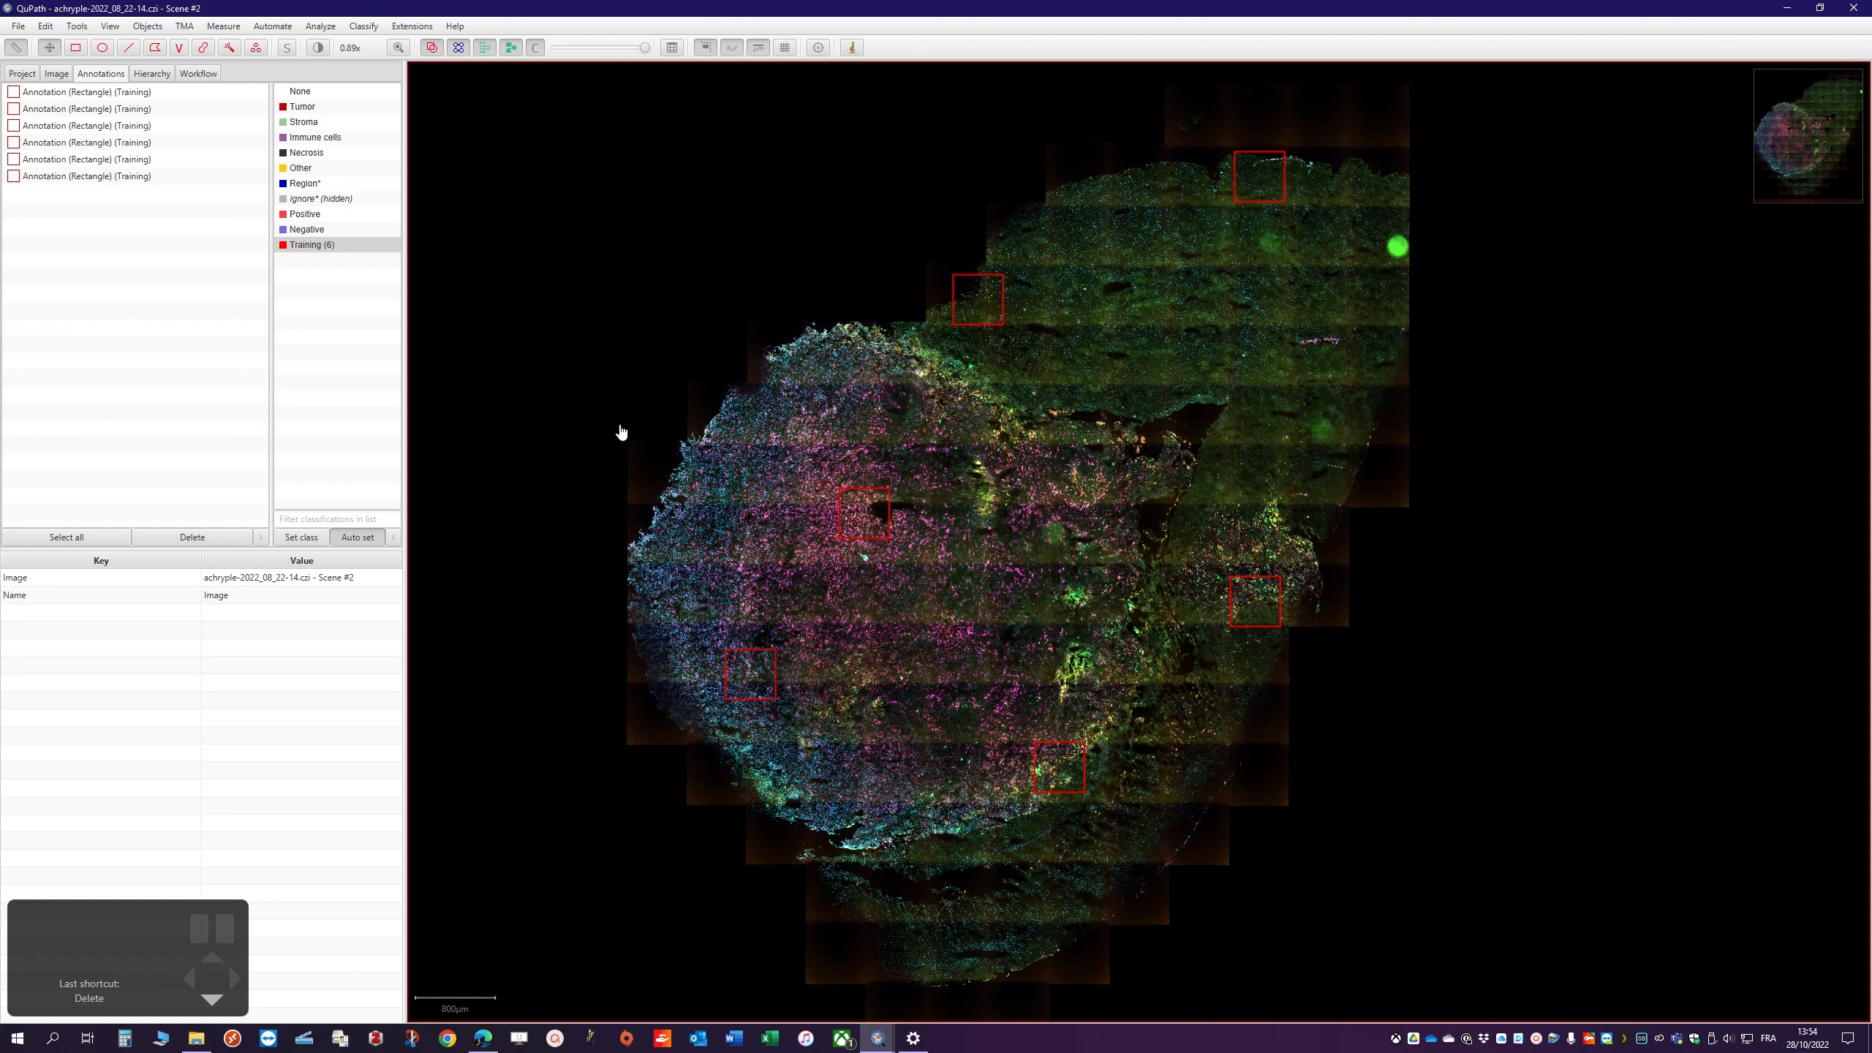
Open achryple-2022_08_22-16.czi - Scene #2 from the project, saving the changes to achryple-2022_08_22-14.czi - Scene #2
left_click(22, 75)
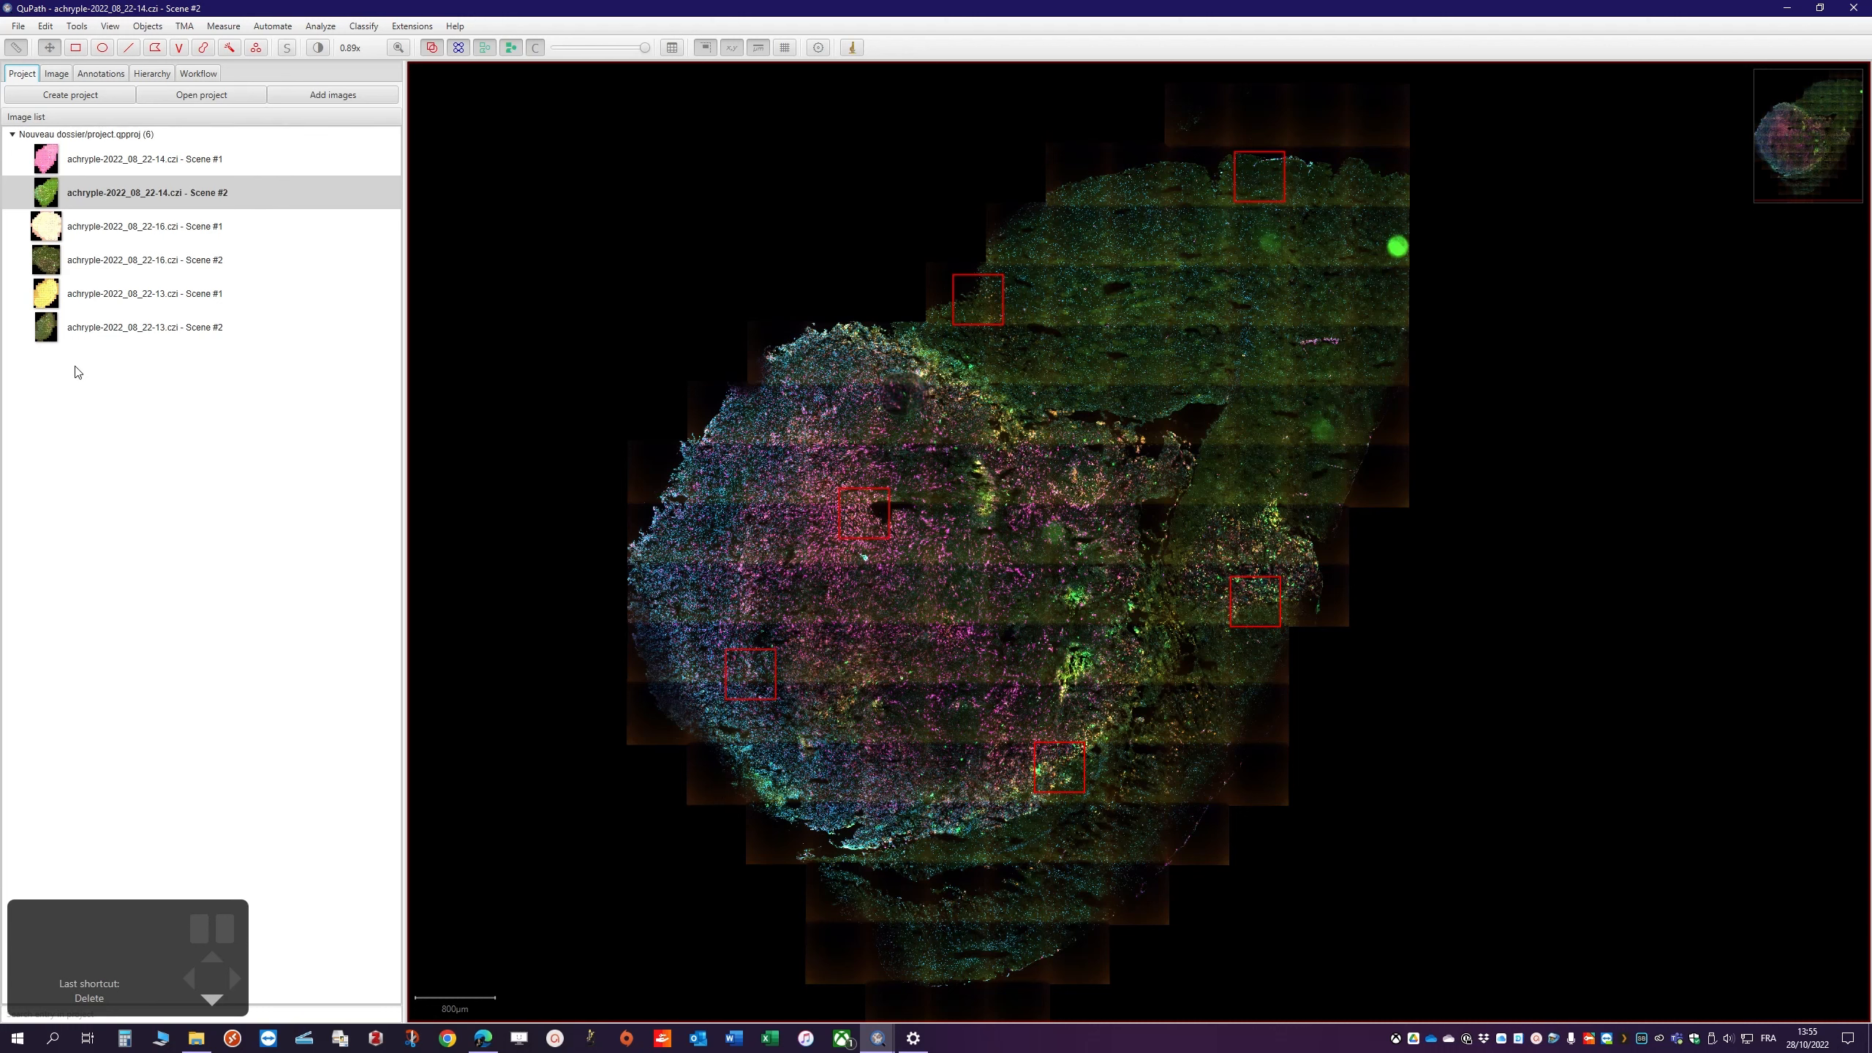
left_click(123, 265)
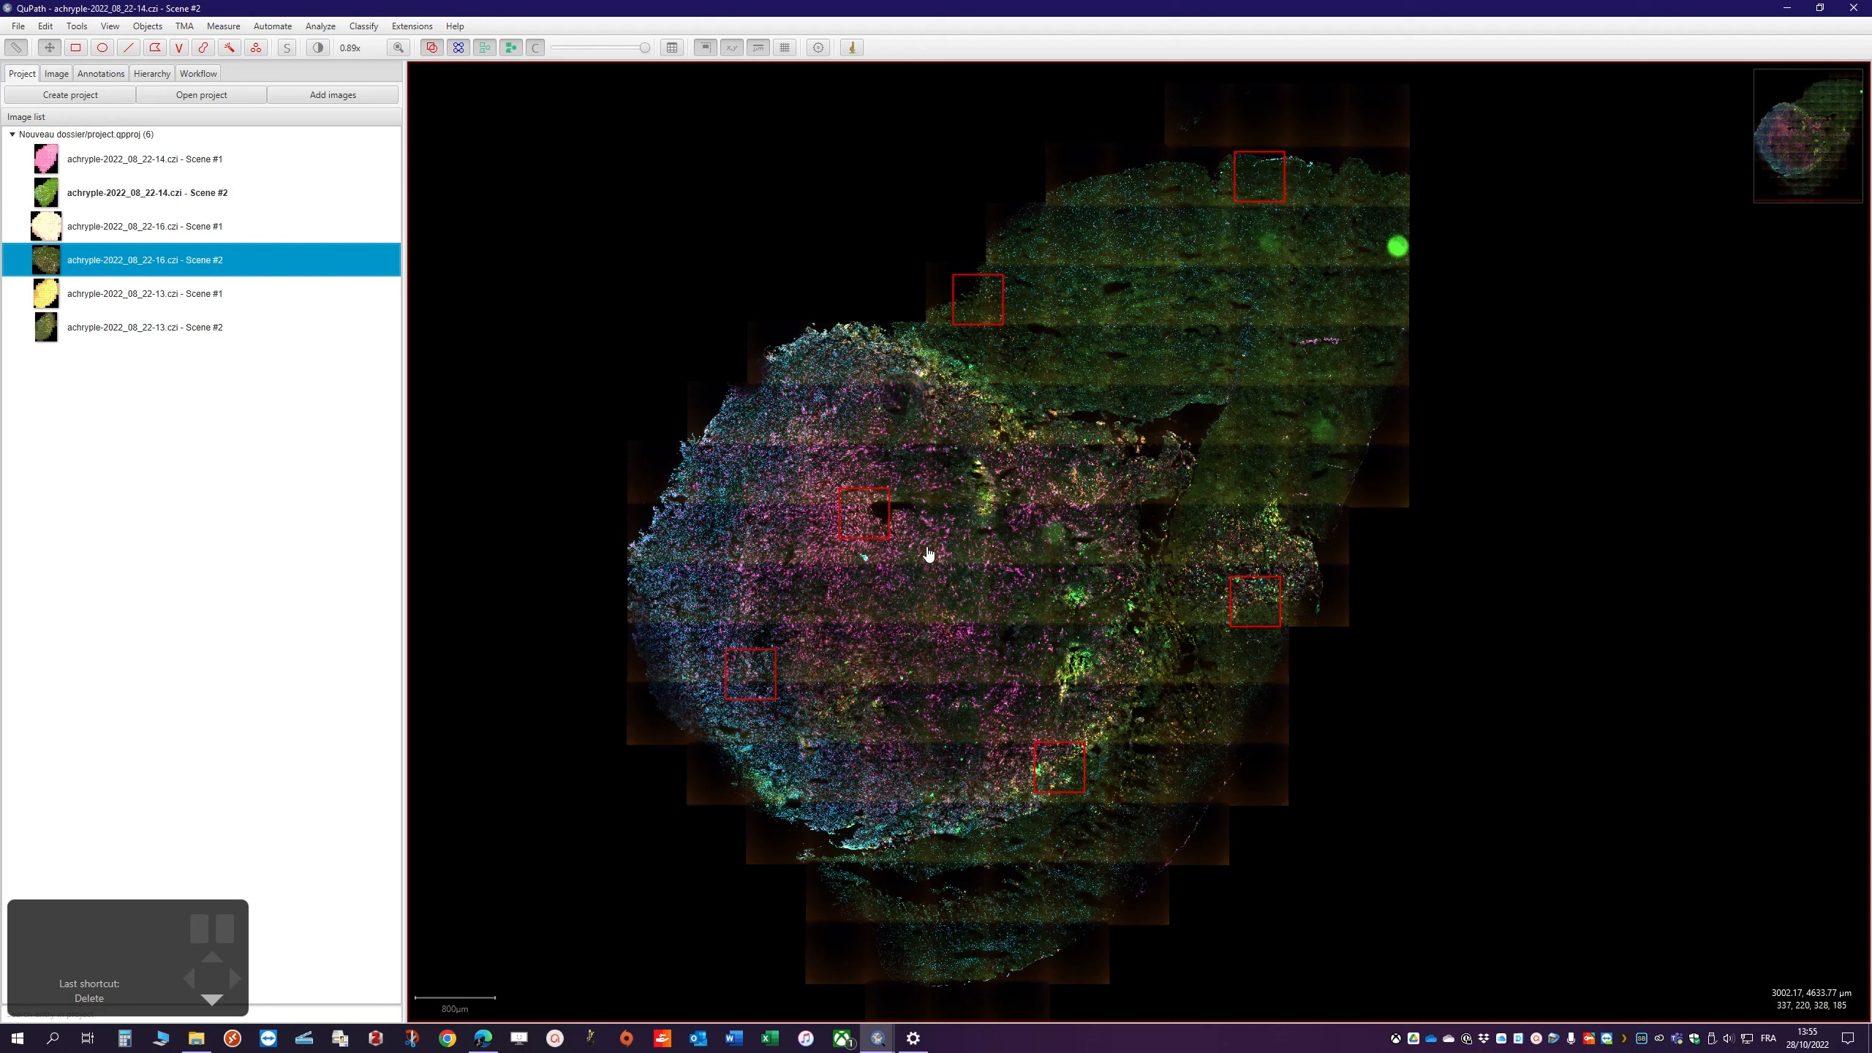
double_click(109, 270)
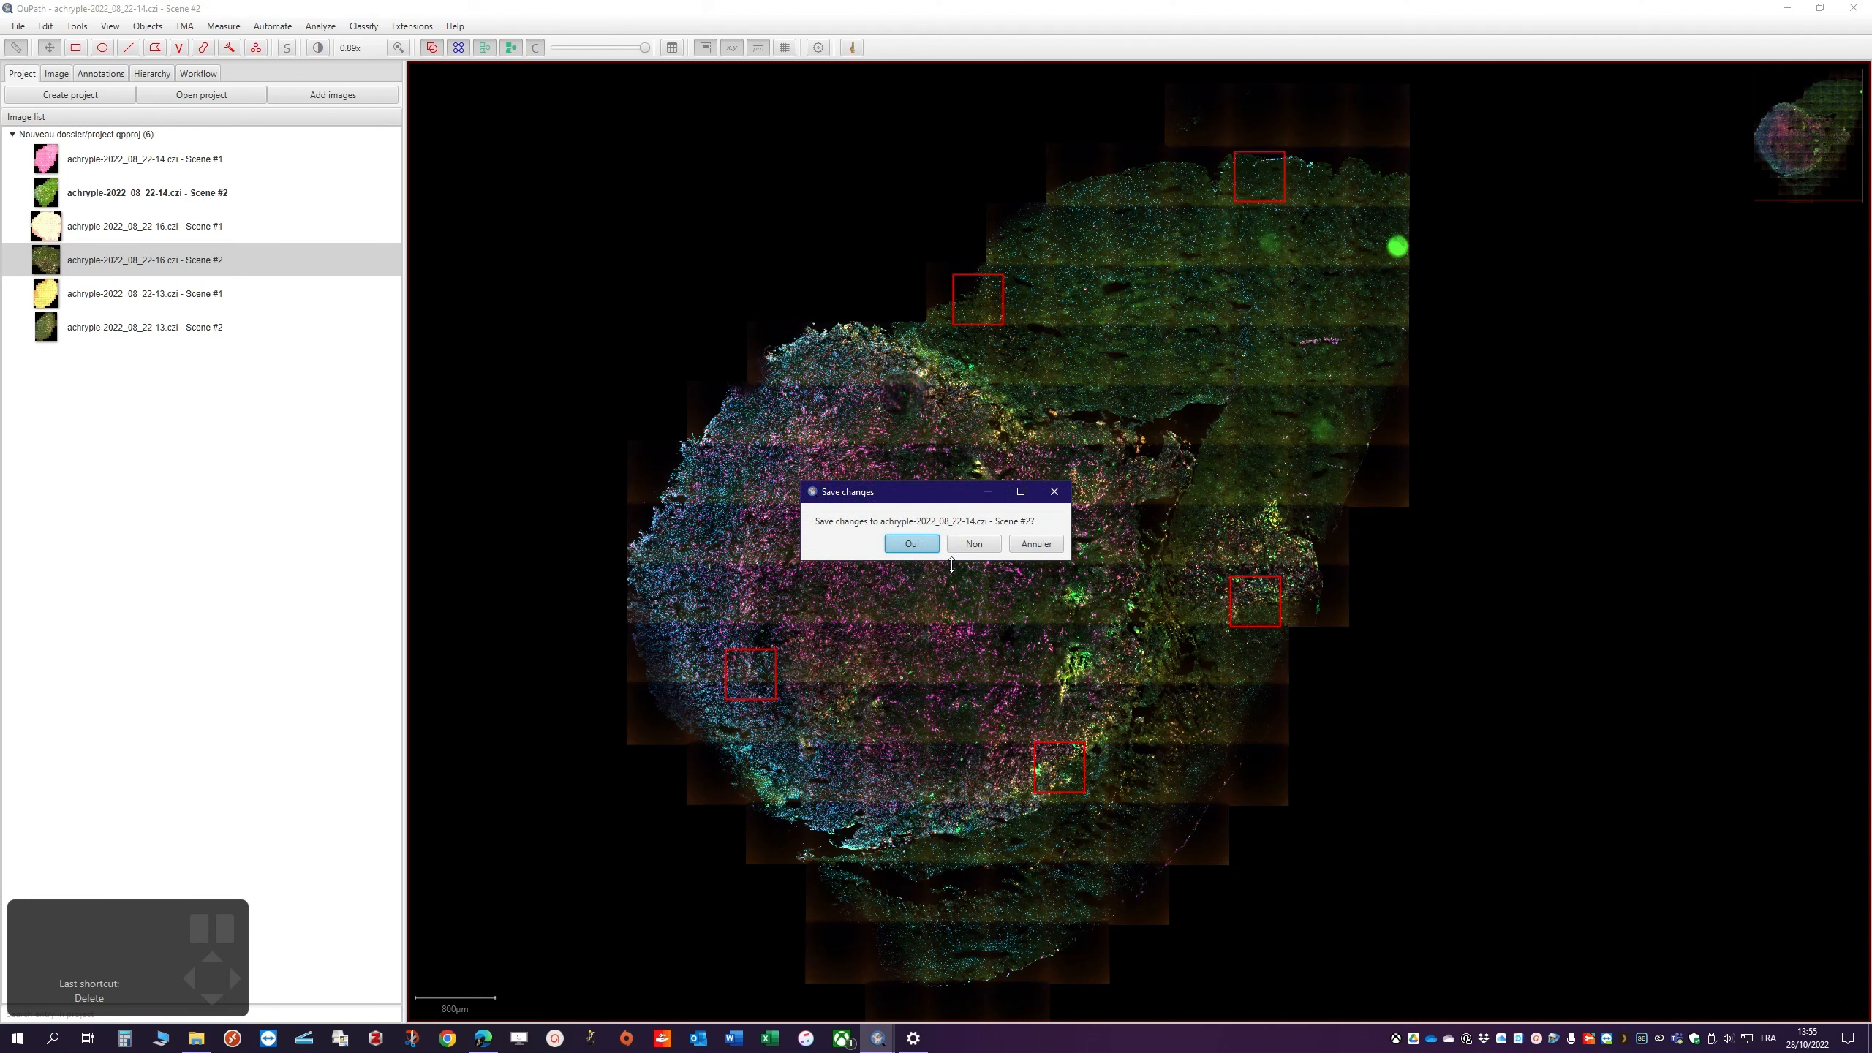
left_click(910, 545)
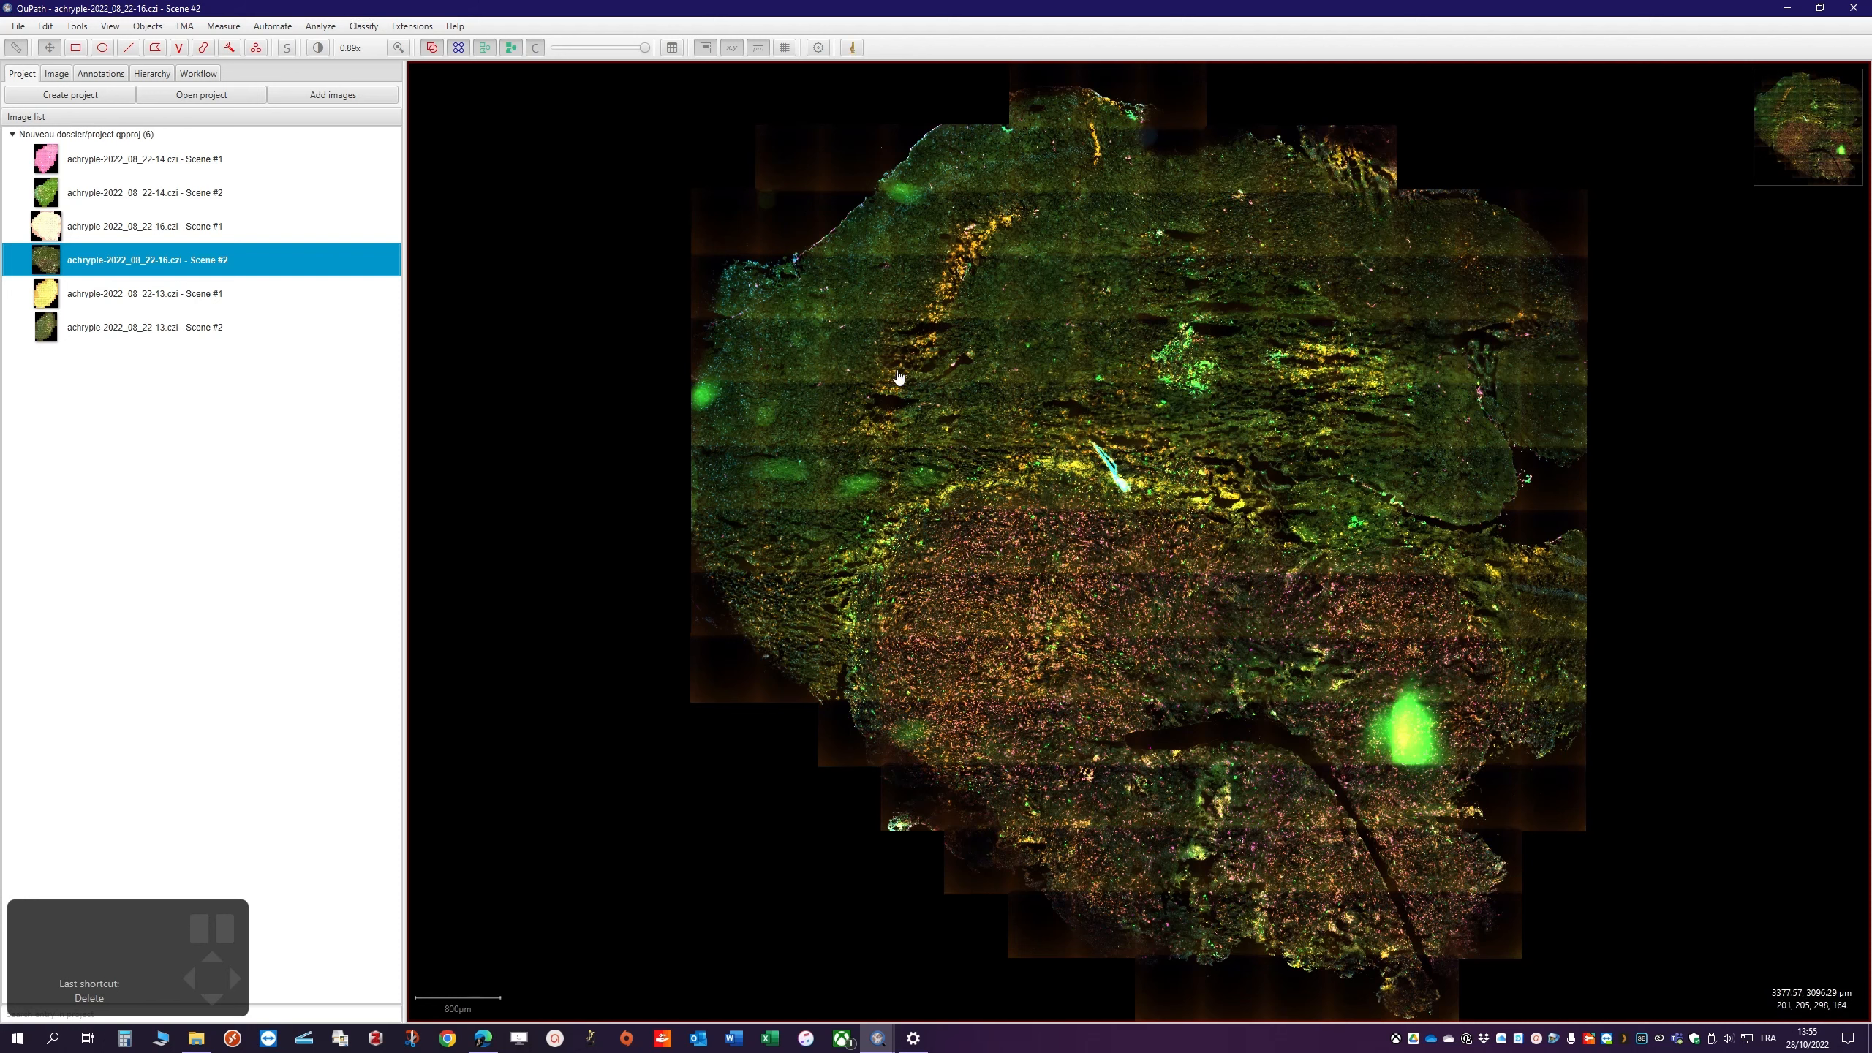
Create eight randomly located 500 × 500 µm Training regions on this scene and close the region settings
left_click(363, 25)
mouse_move(391, 86)
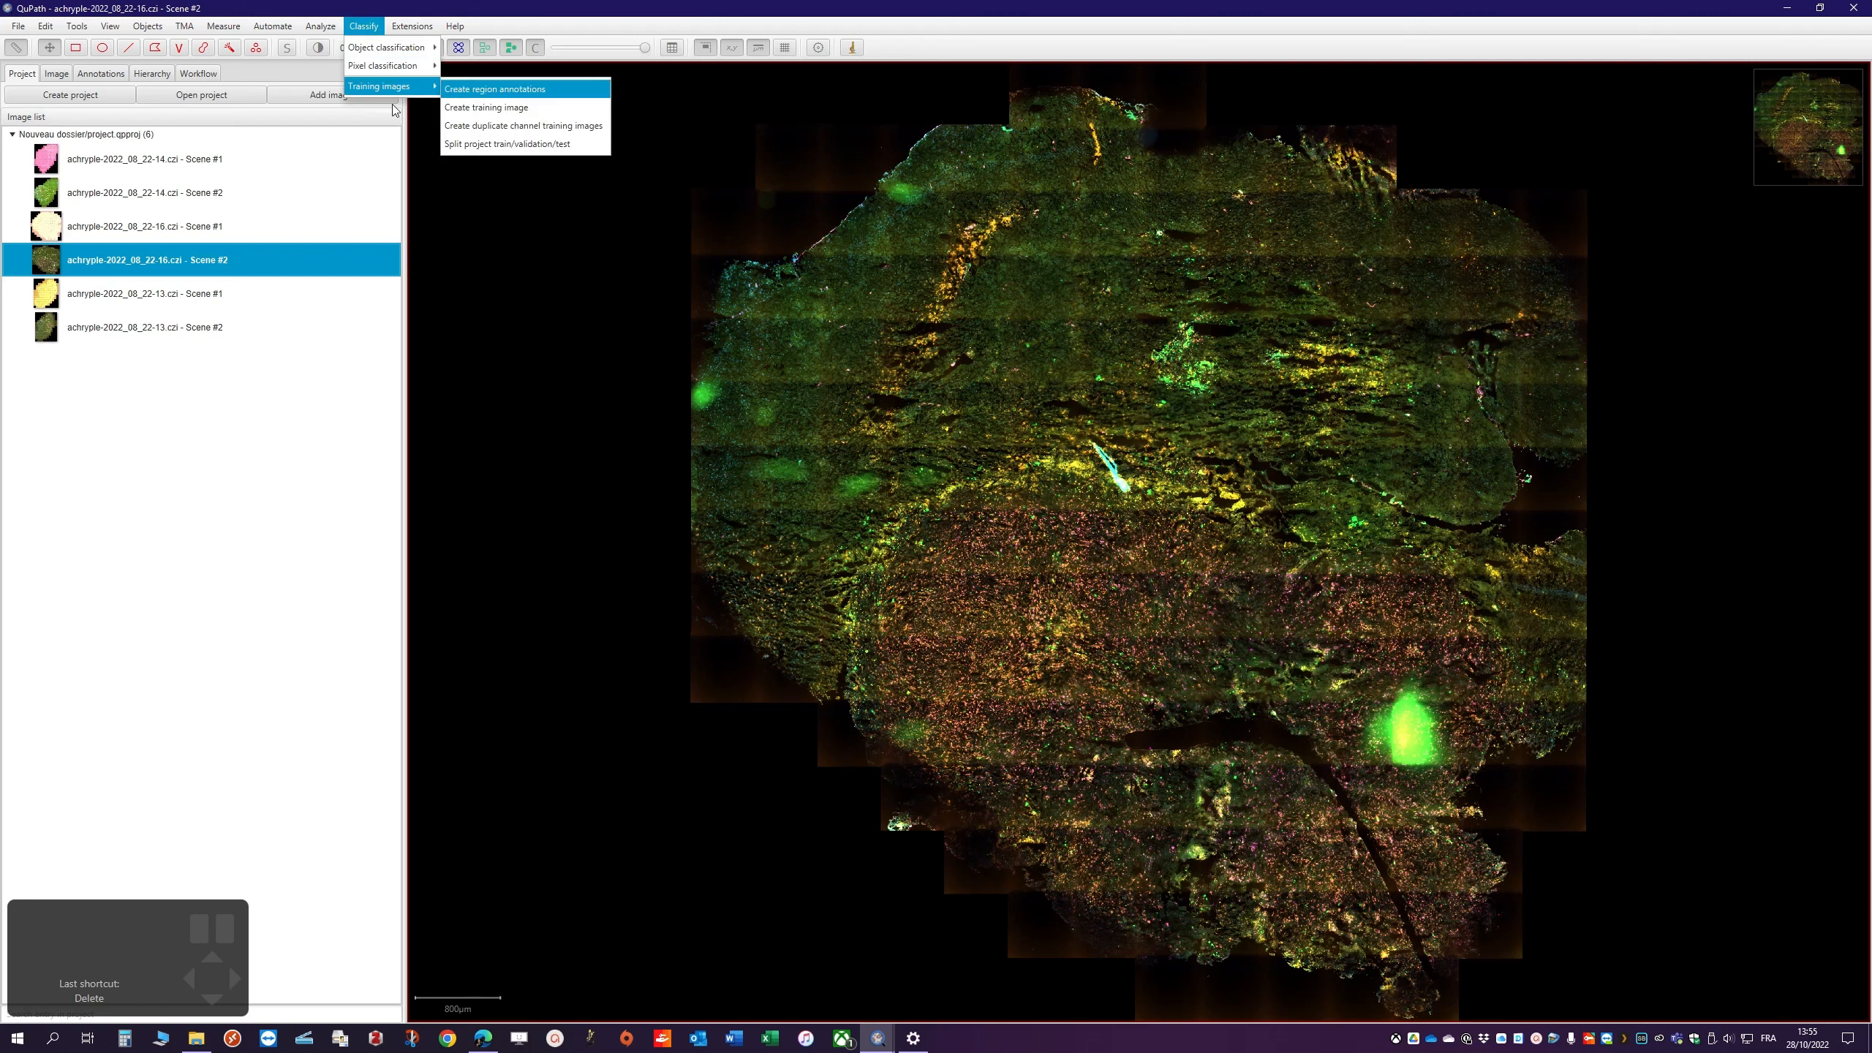
left_click(508, 95)
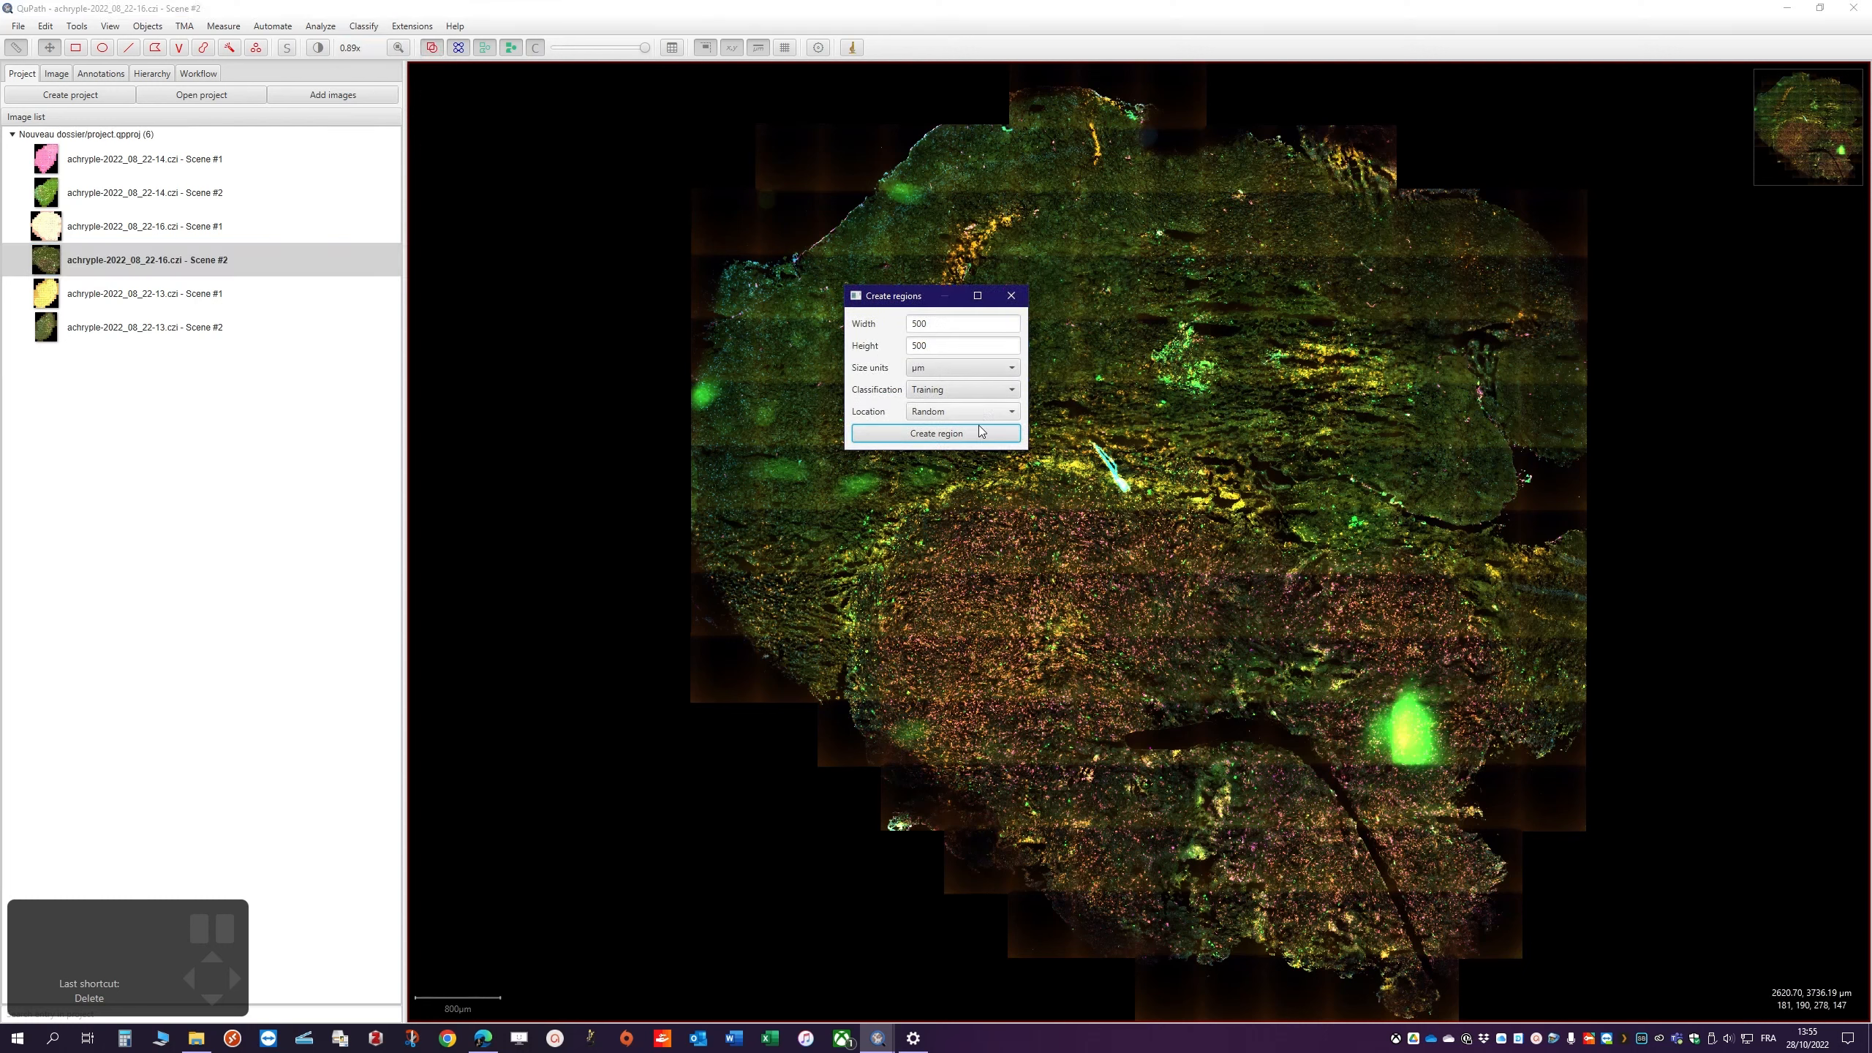
left_click(952, 437)
left_click(952, 436)
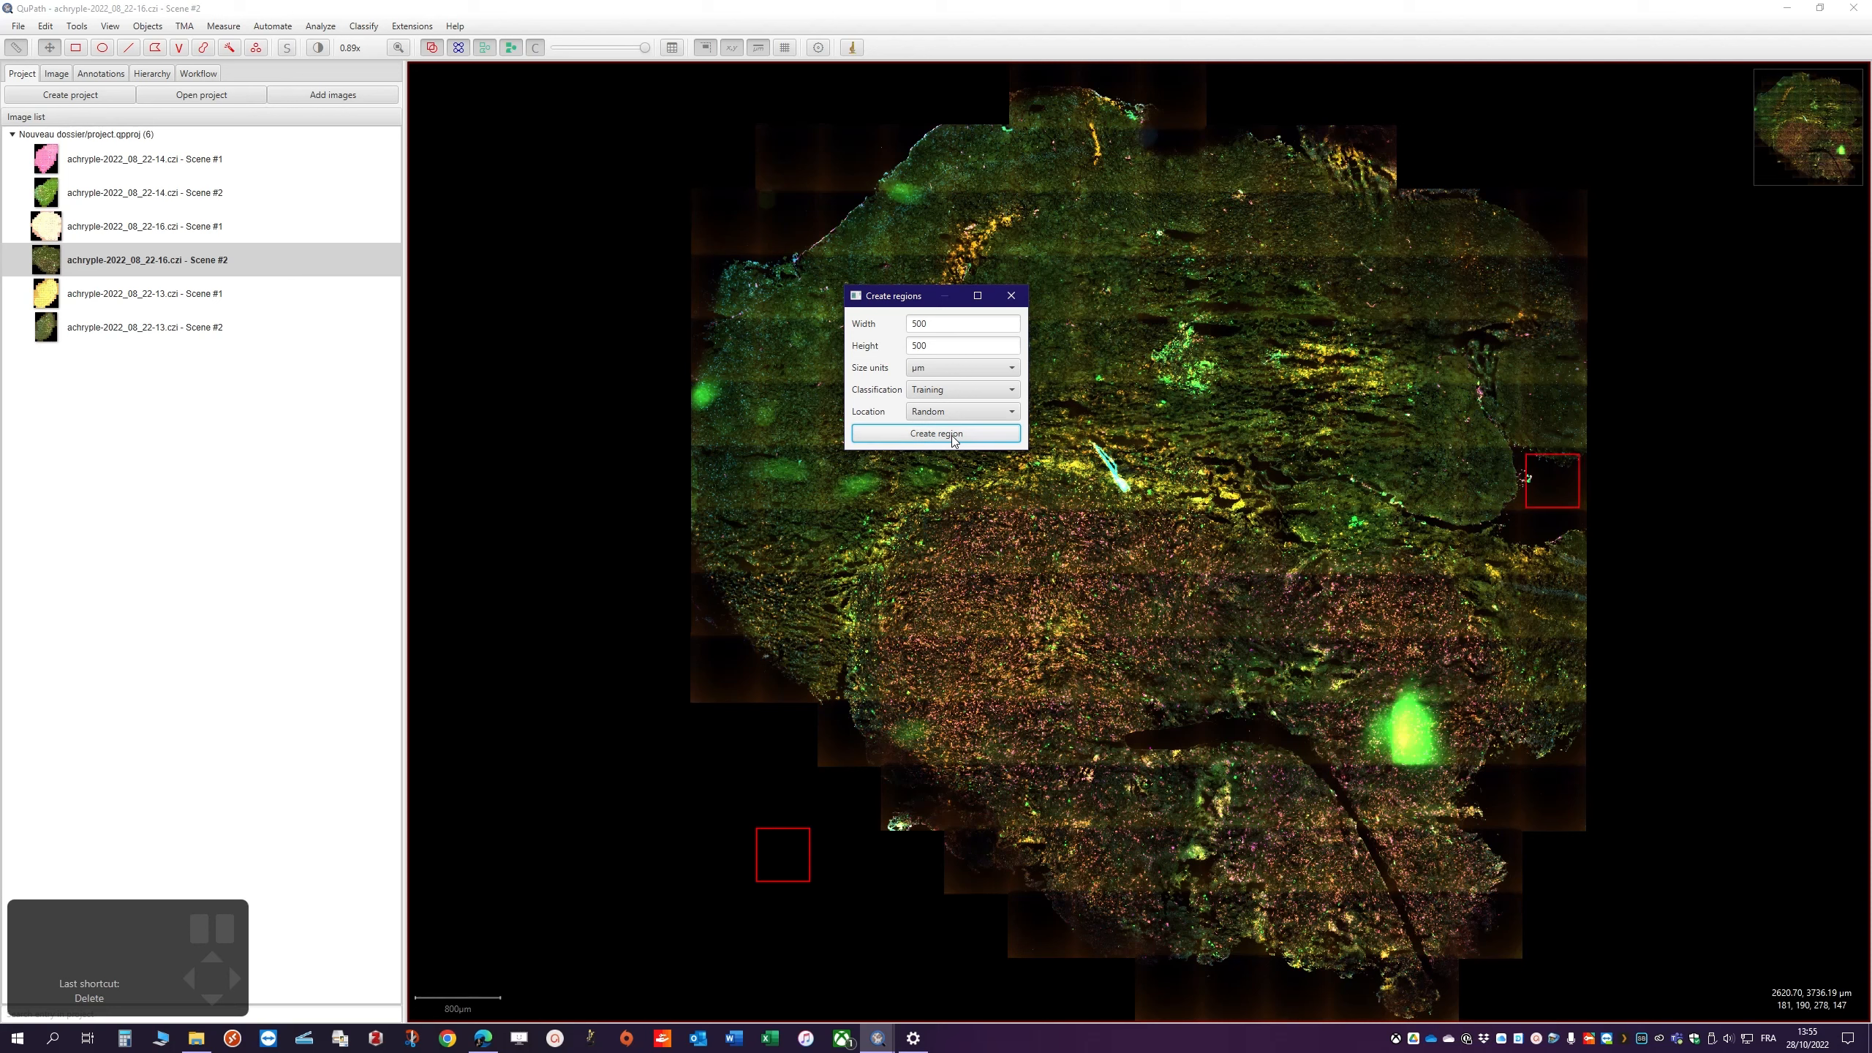
left_click(953, 436)
left_click(952, 437)
left_click(952, 437)
left_click(952, 437)
left_click(952, 437)
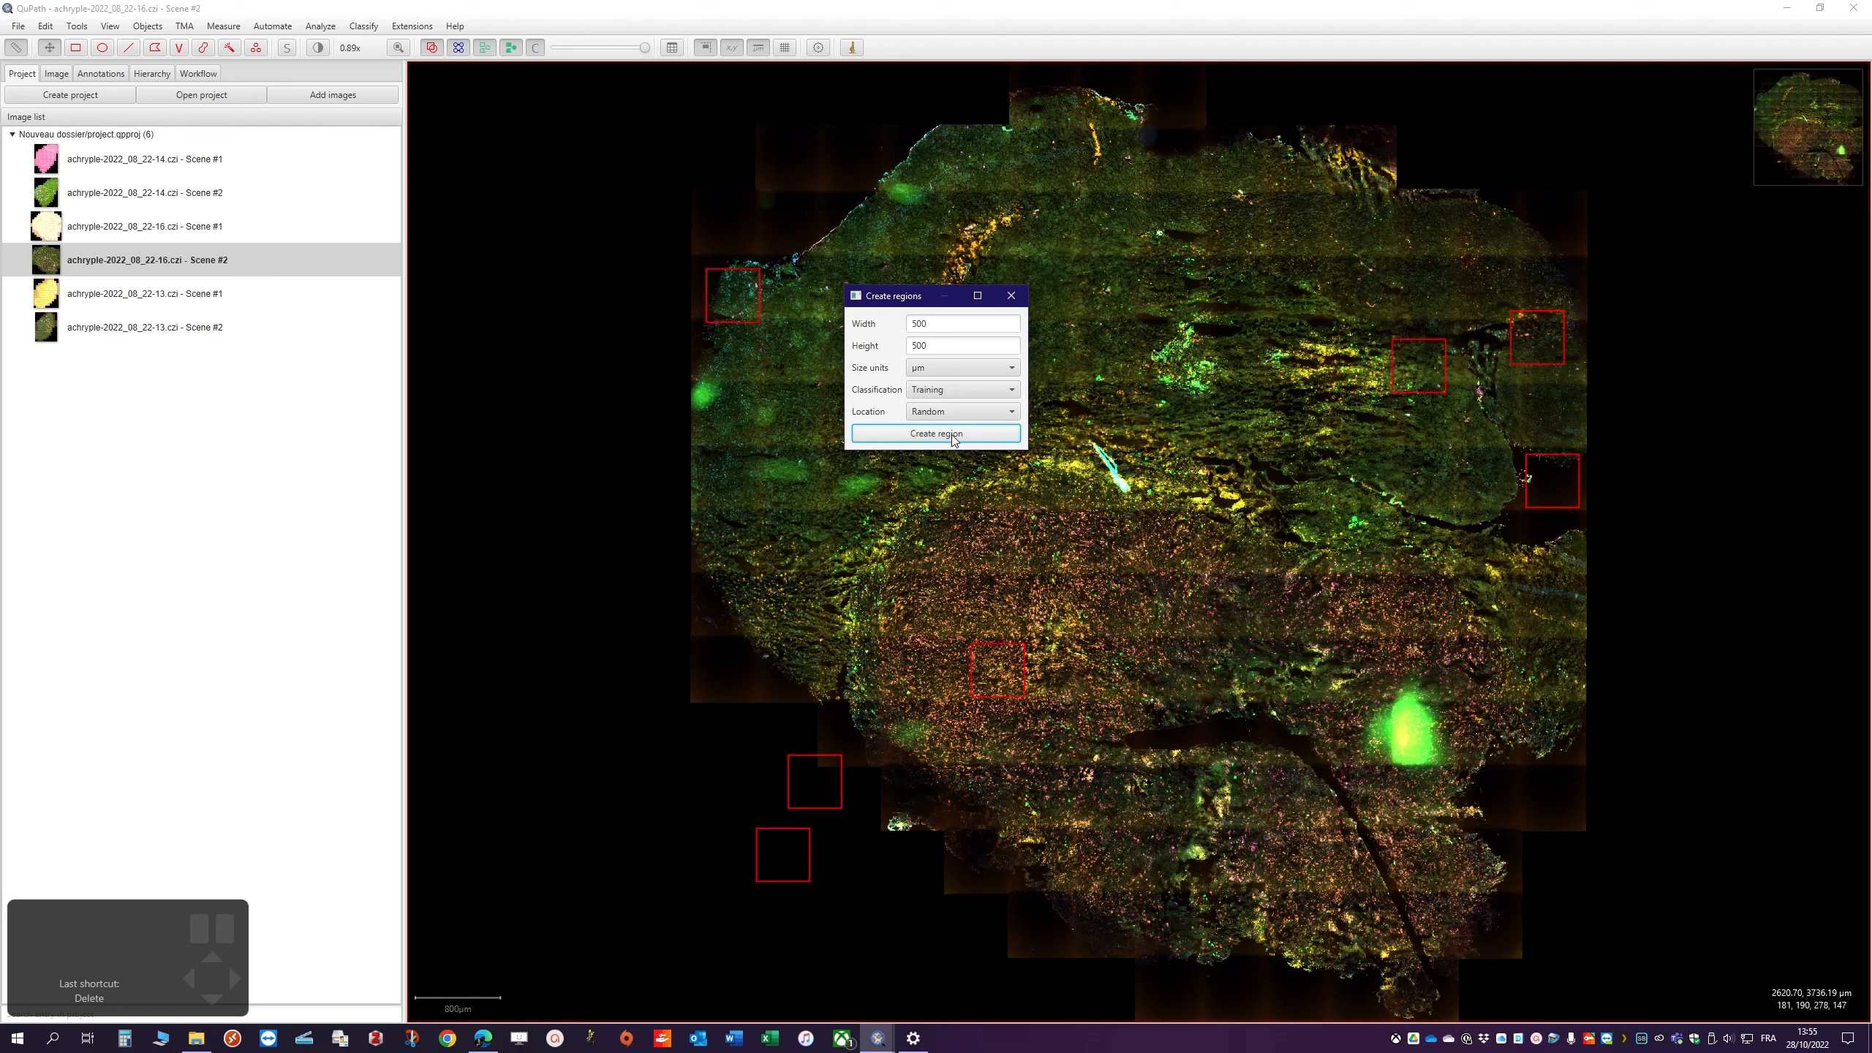
left_click(951, 434)
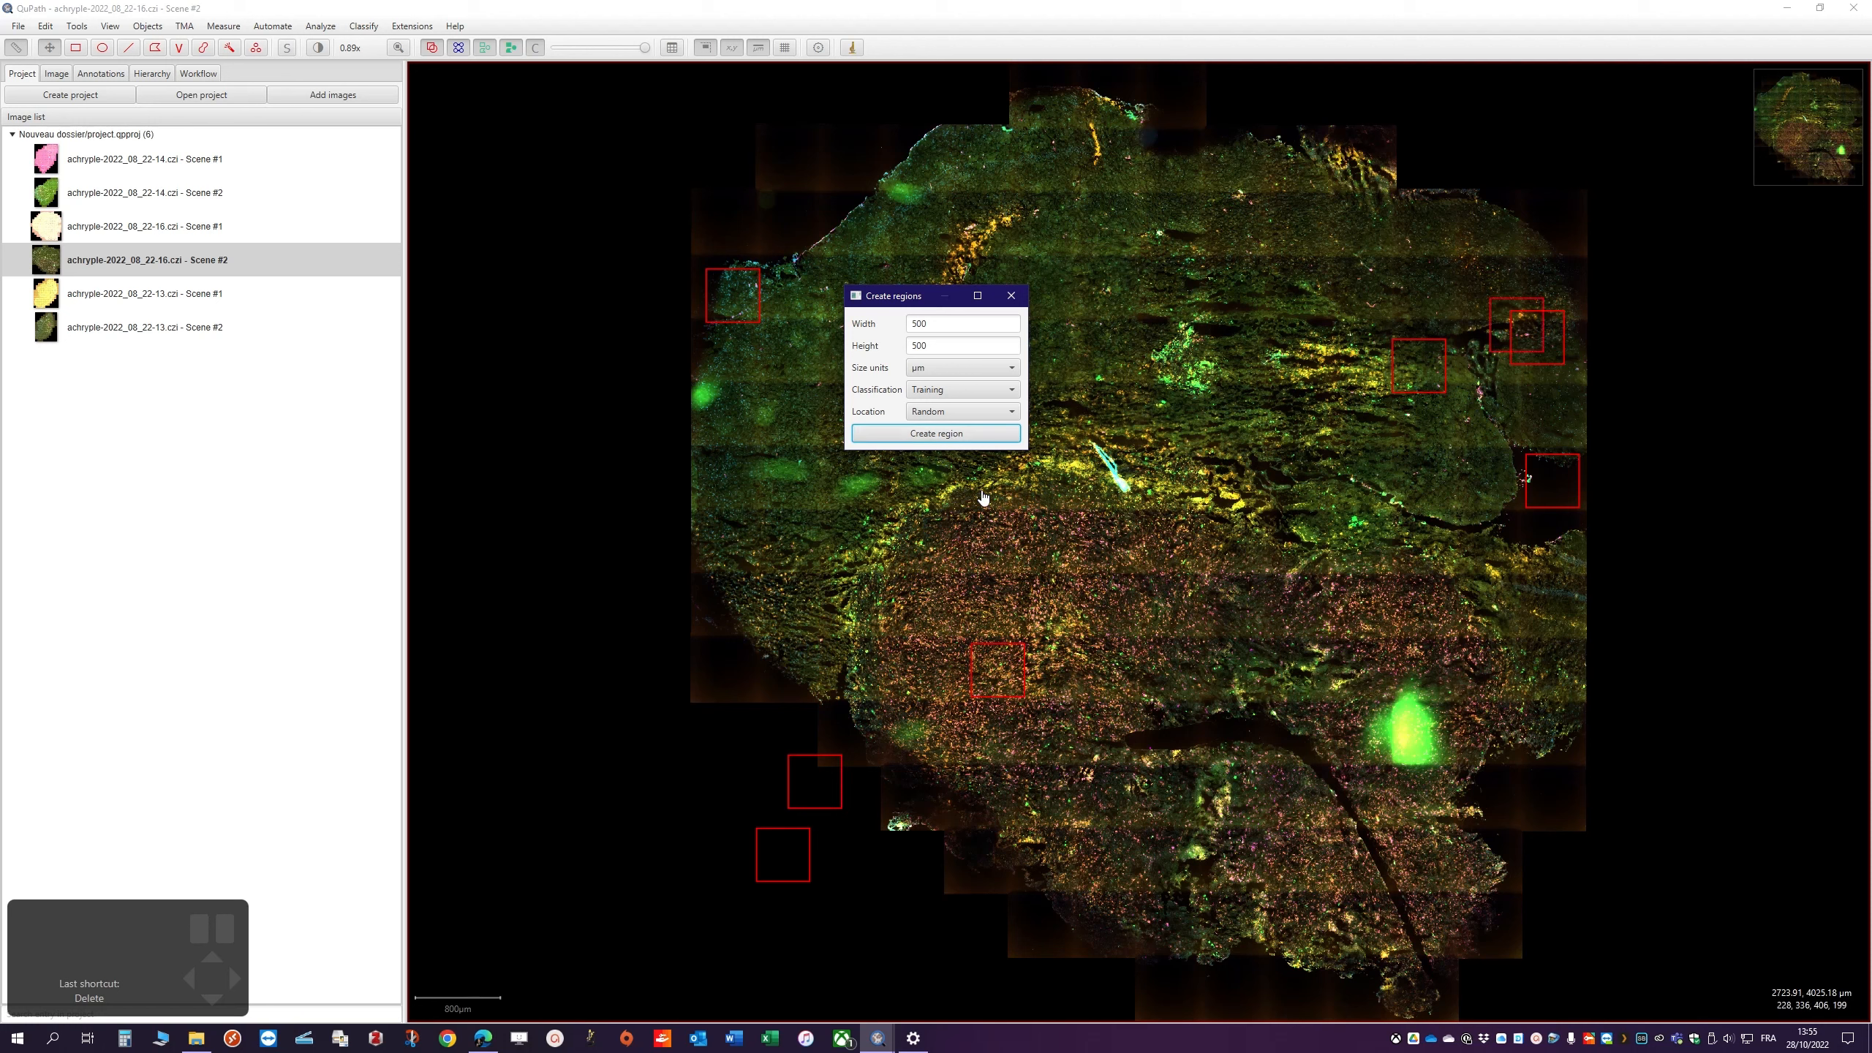
left_click(1012, 296)
Delete the two Training regions off the tissue's lower left and the one in the empty notch on its right edge
left_click(837, 794)
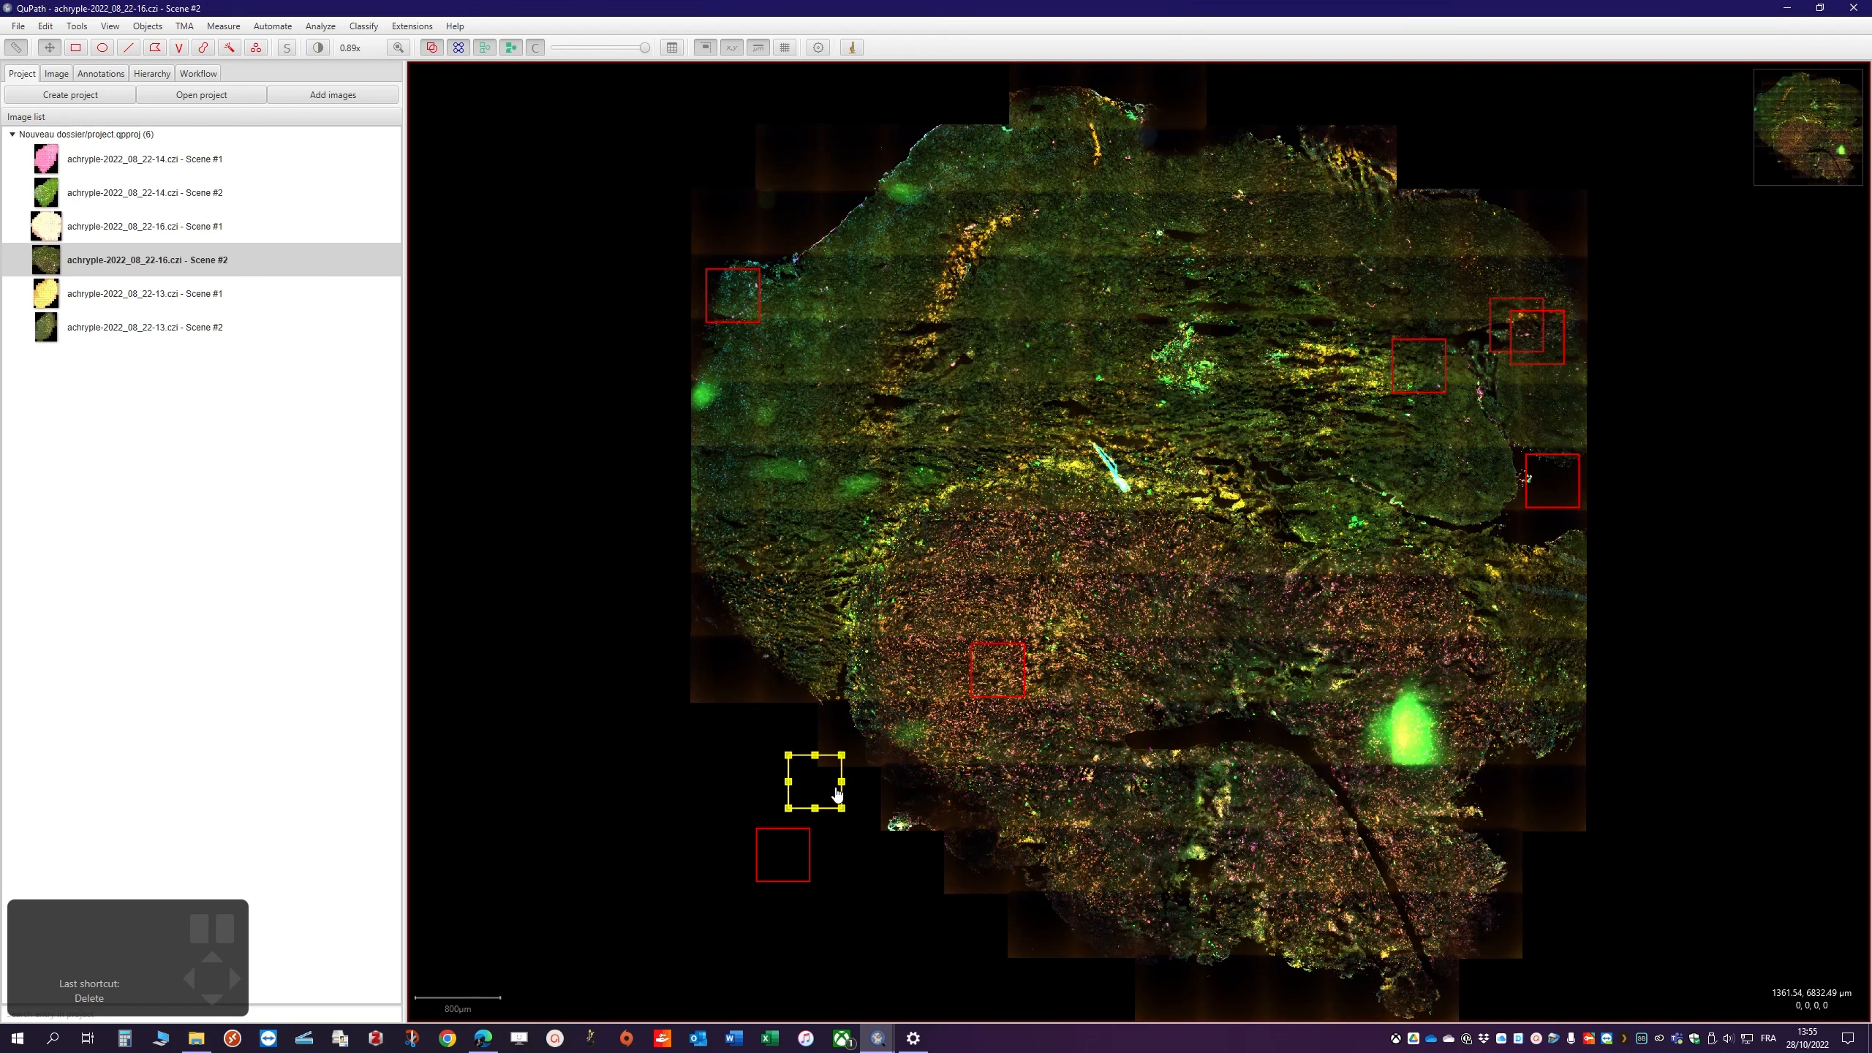
key("Delete")
left_click(796, 863)
key("Delete")
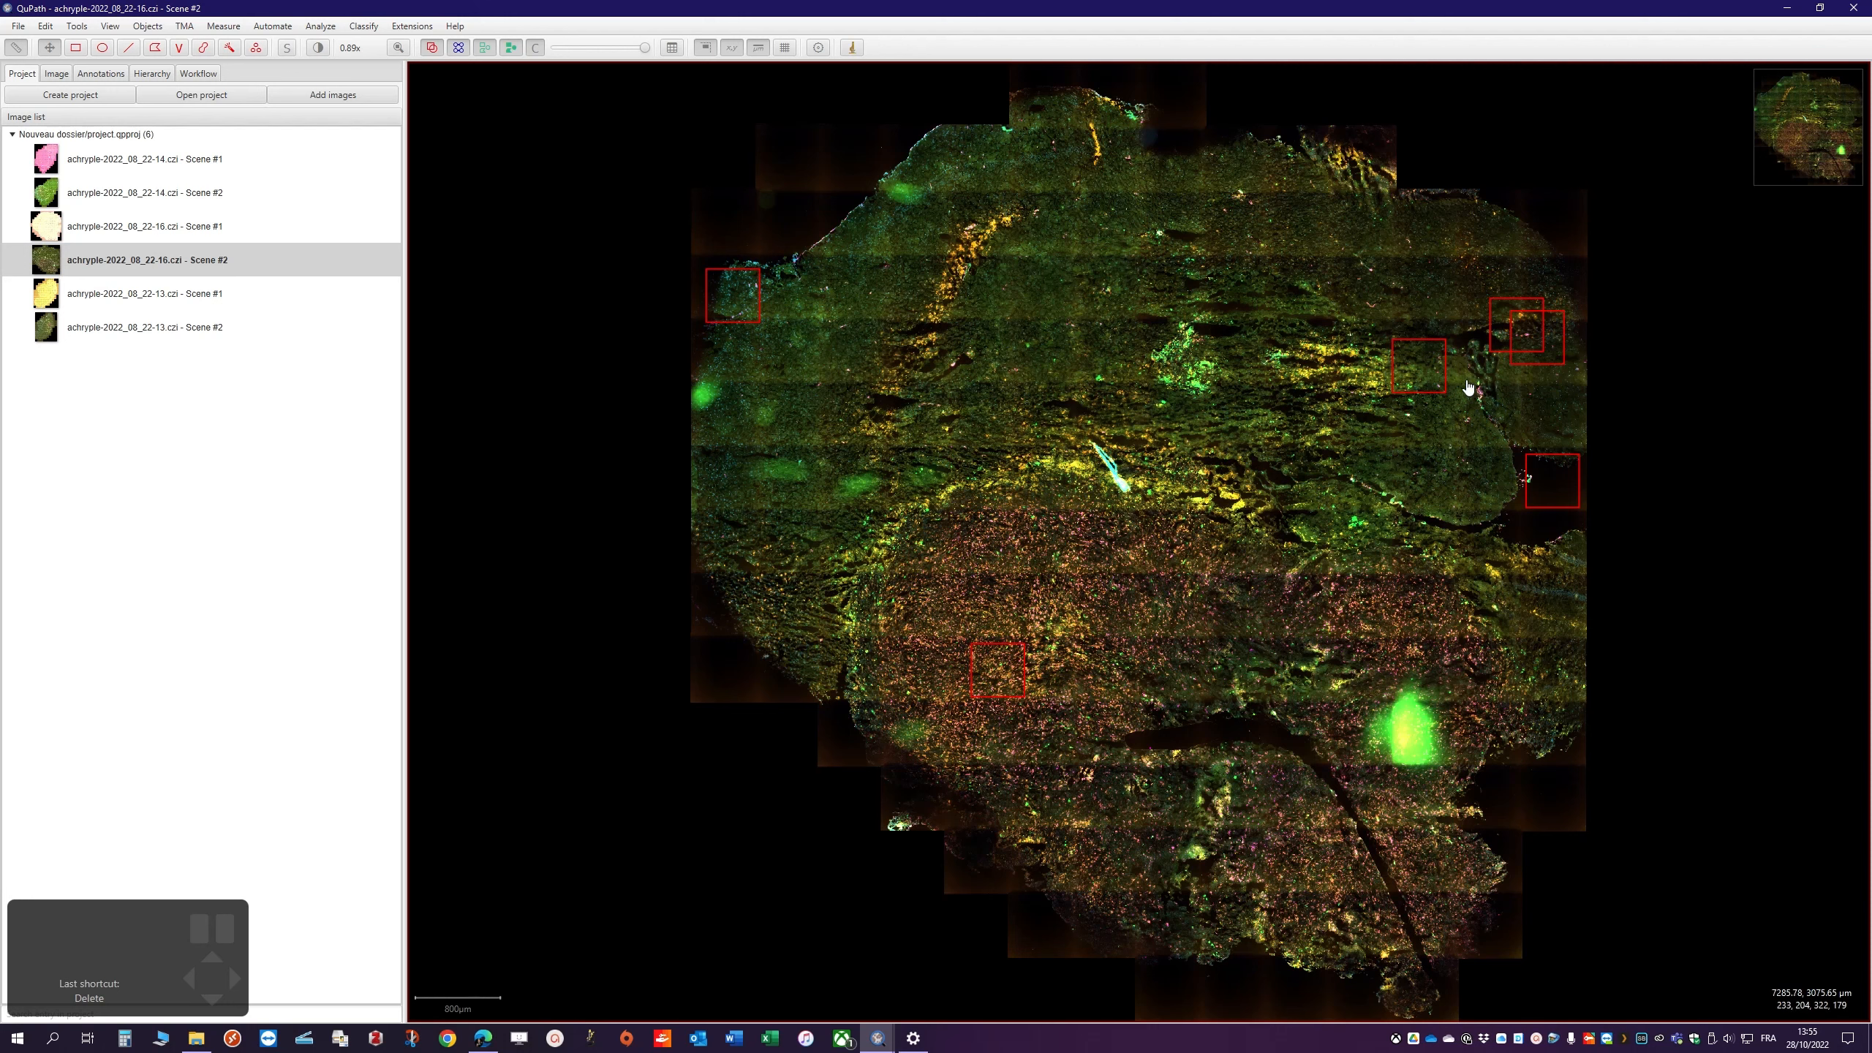
left_click(1571, 482)
key("Delete")
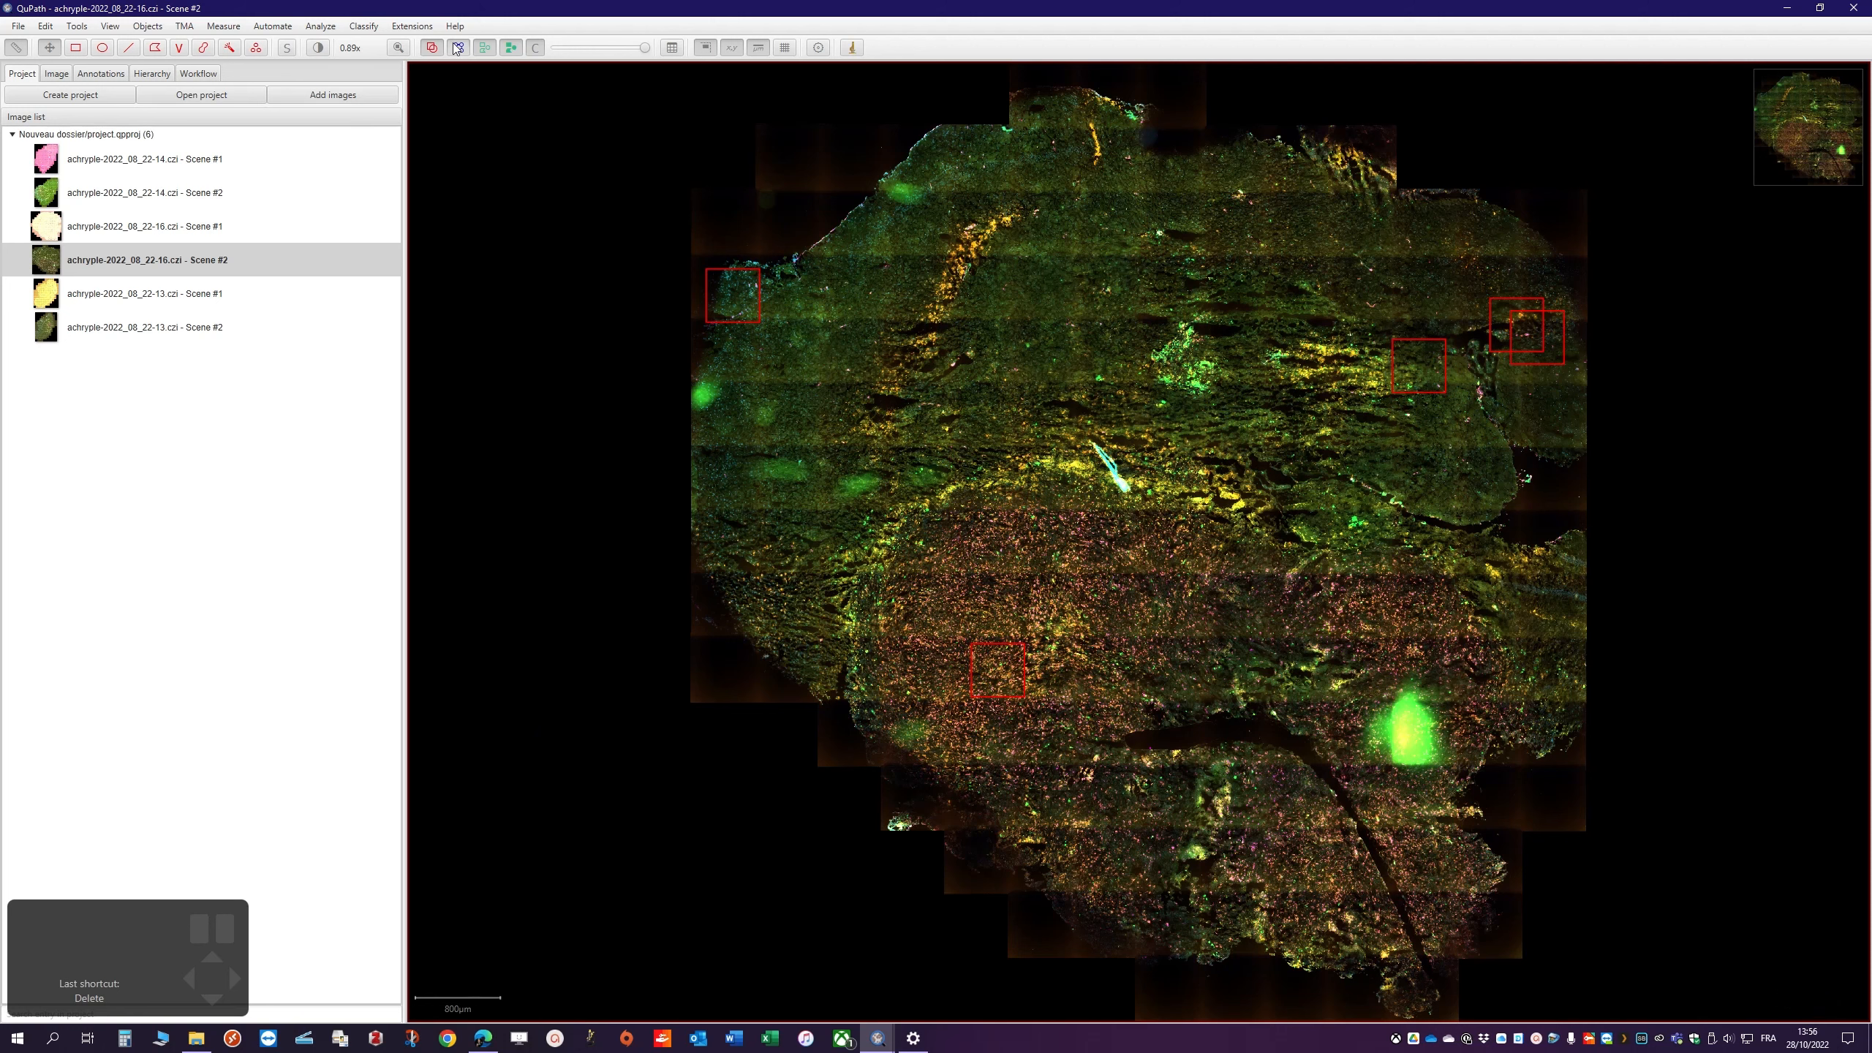
Create a training image from the project's Training-class regions, saving the changes to achryple-2022_08_22-16.czi - Scene #2
left_click(363, 27)
mouse_move(388, 89)
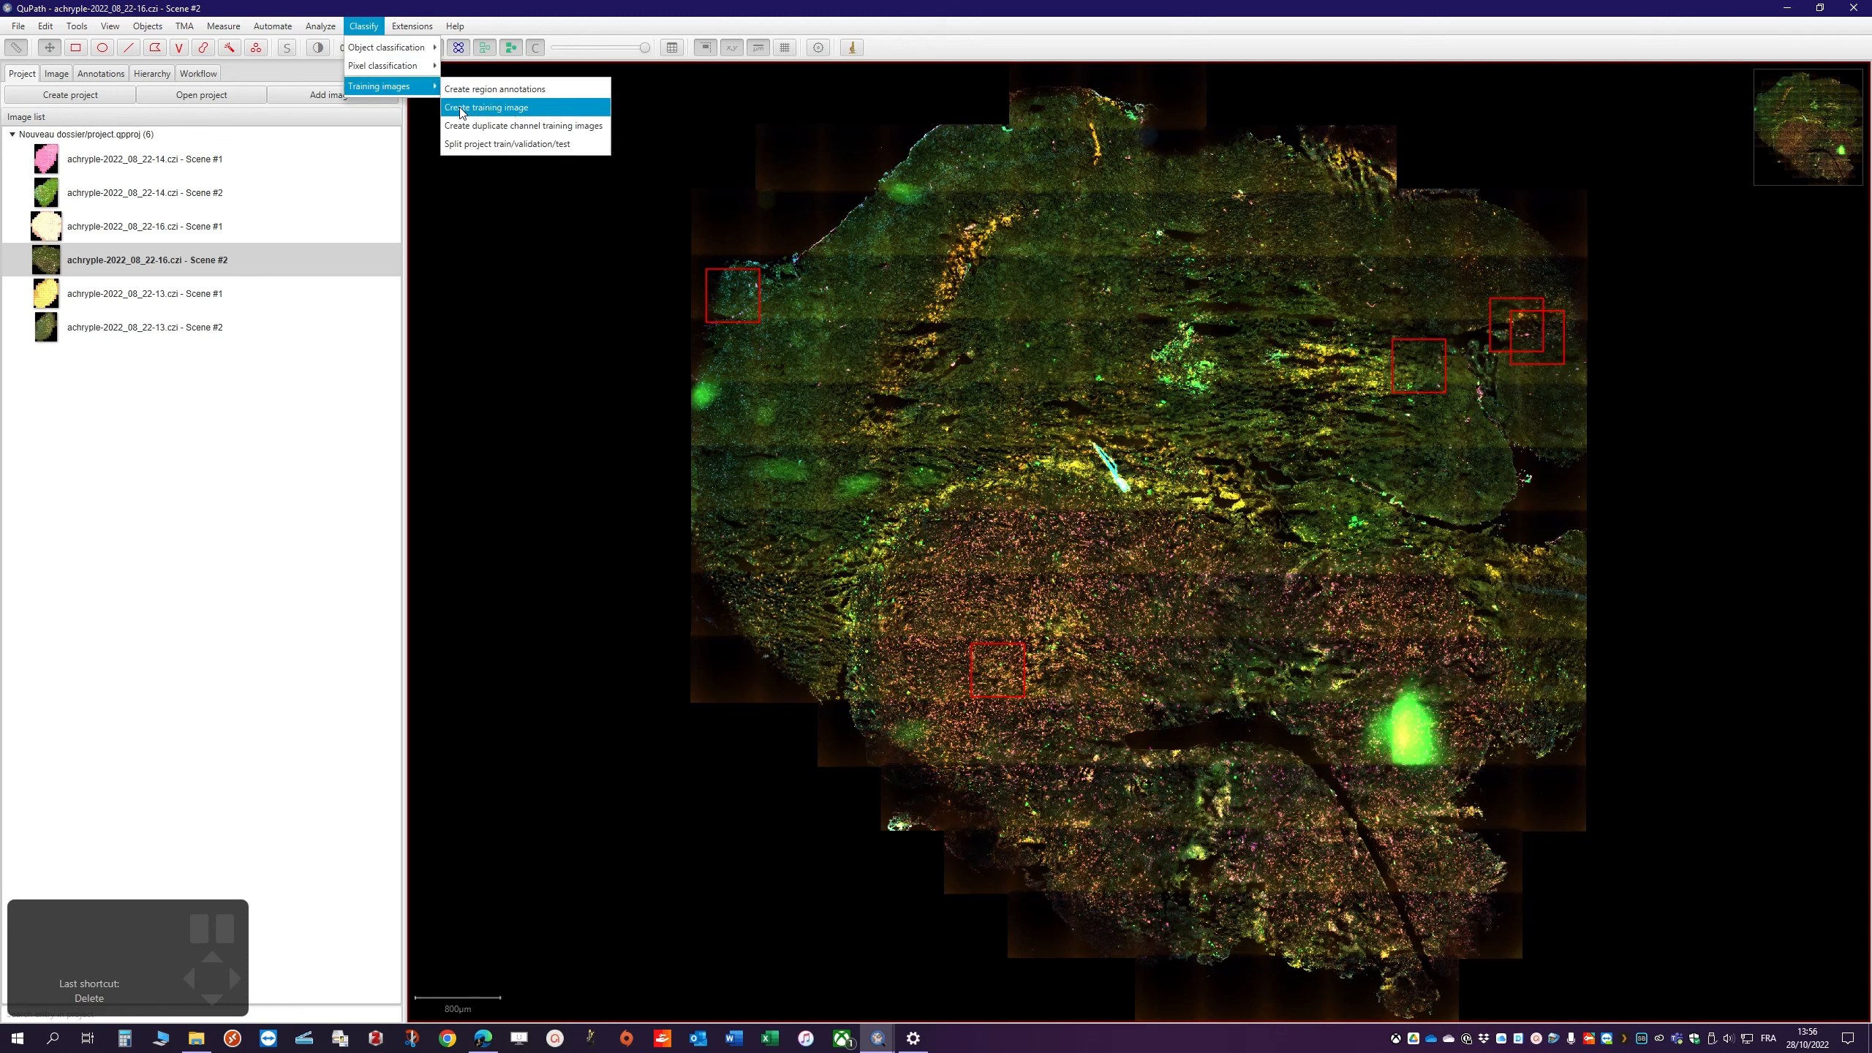
left_click(520, 109)
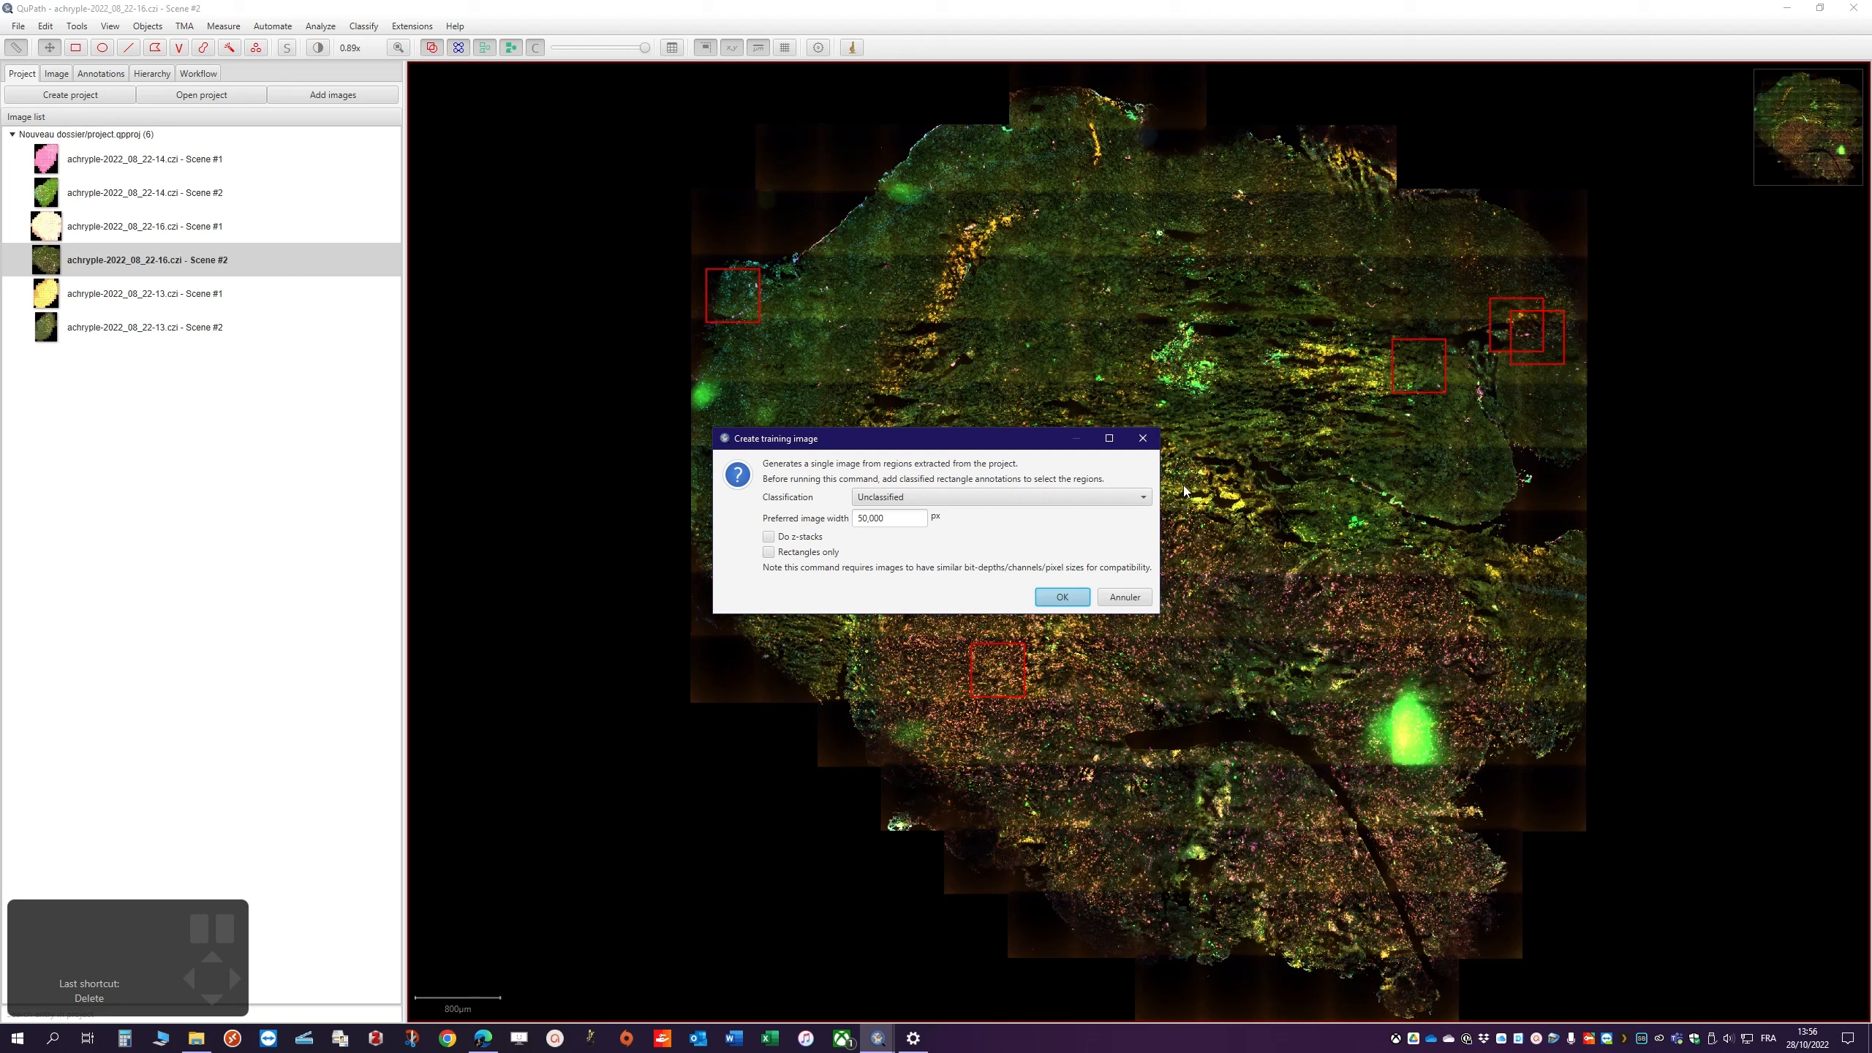
left_click(971, 498)
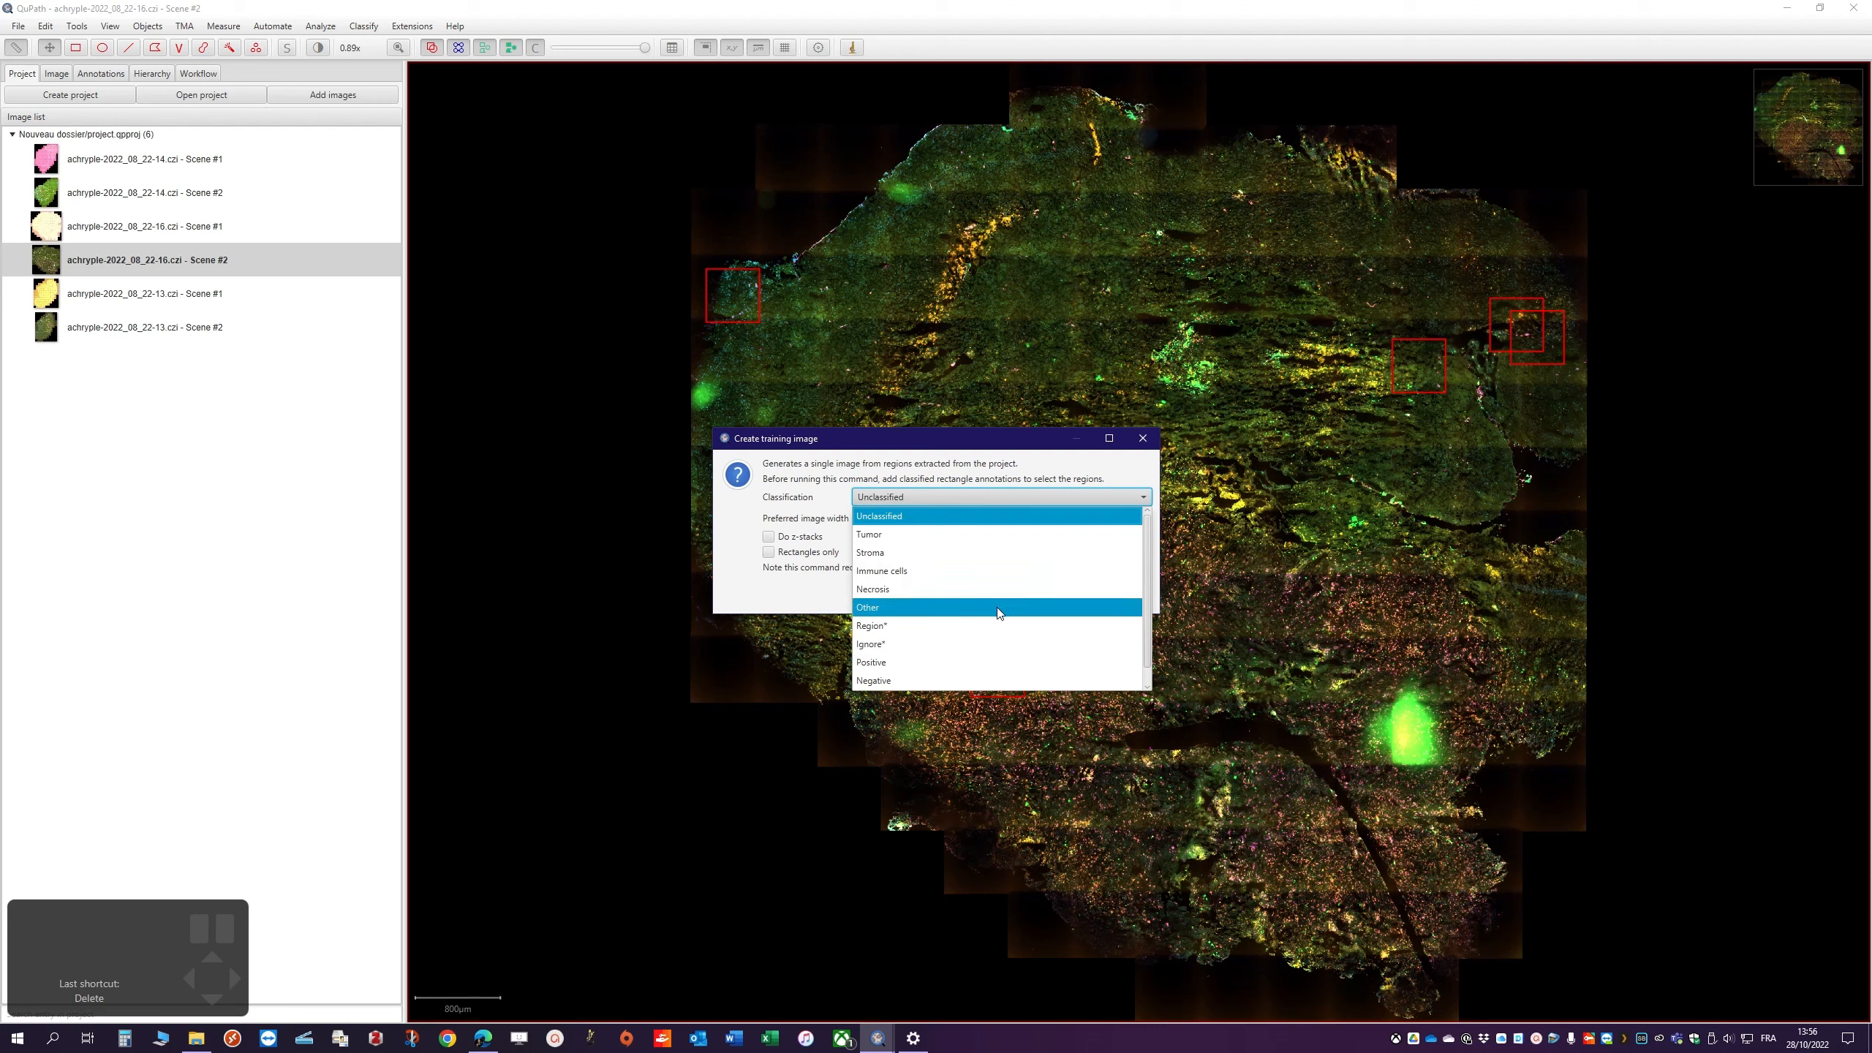
scroll(1001, 616, "down", 1)
left_click(937, 682)
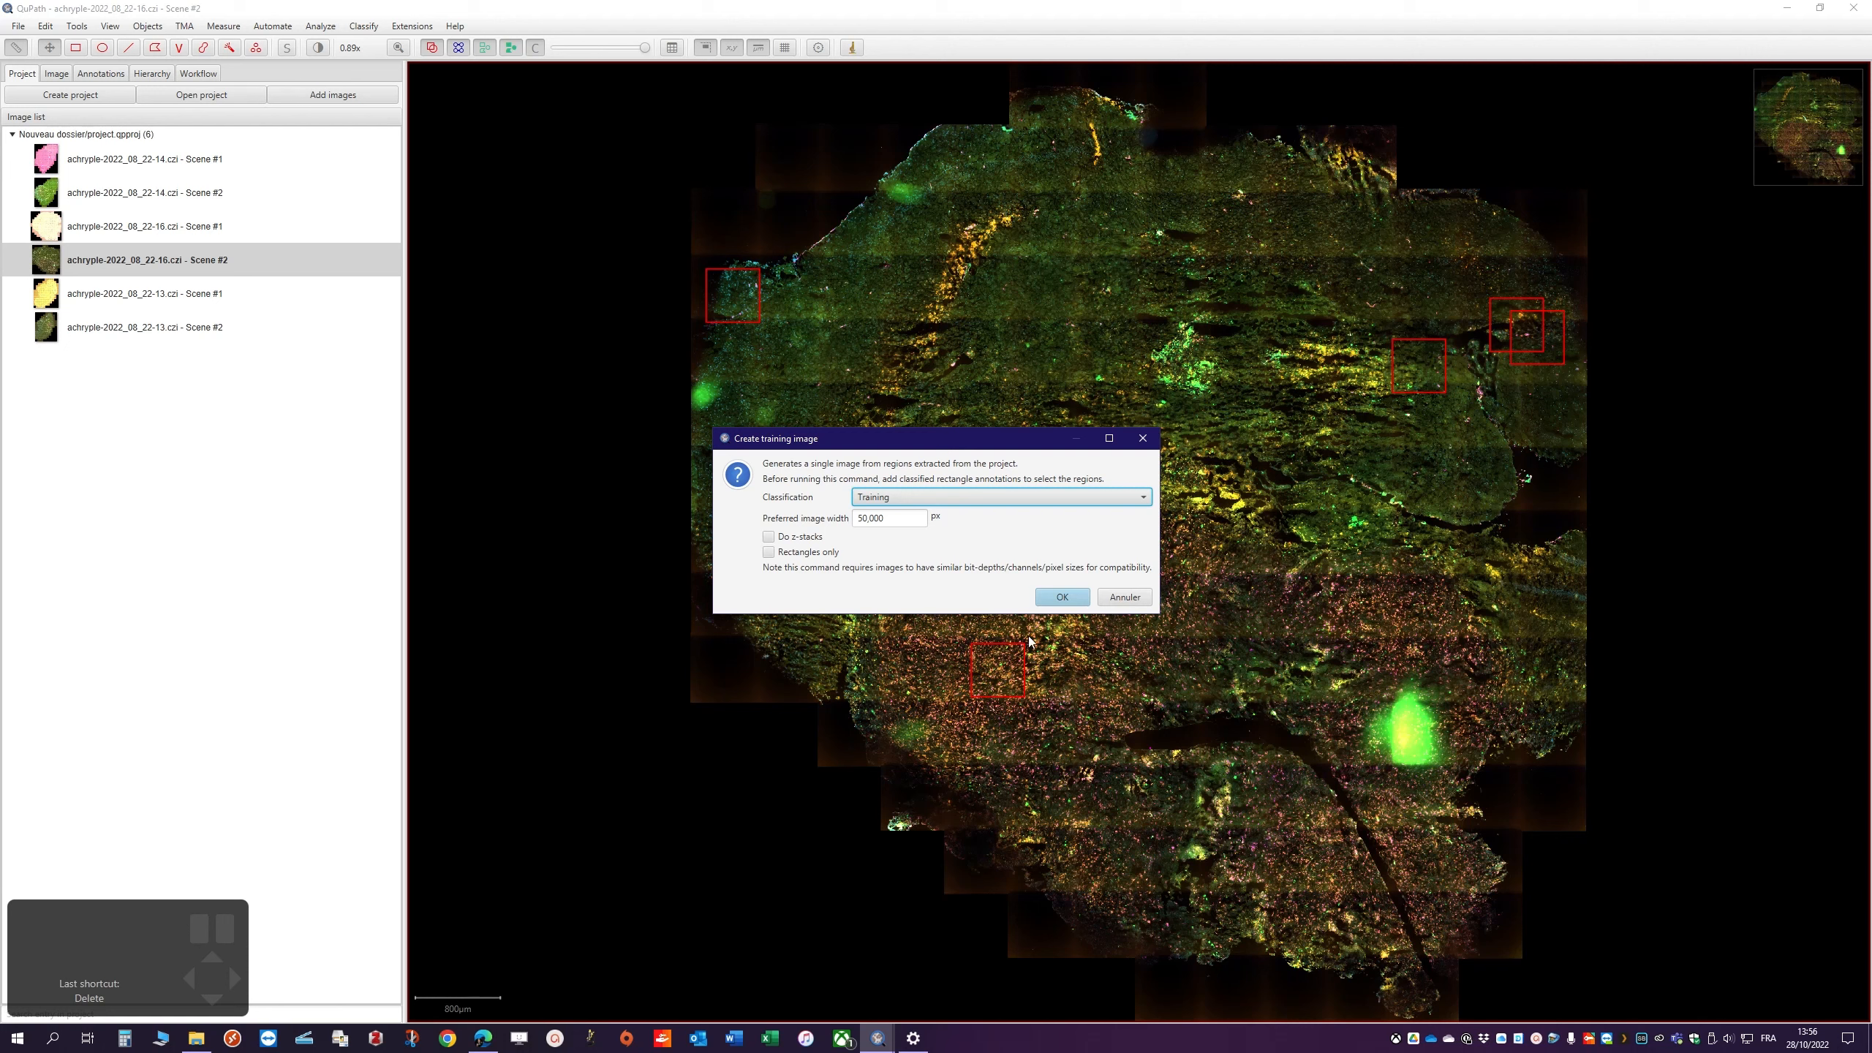
left_click(1062, 597)
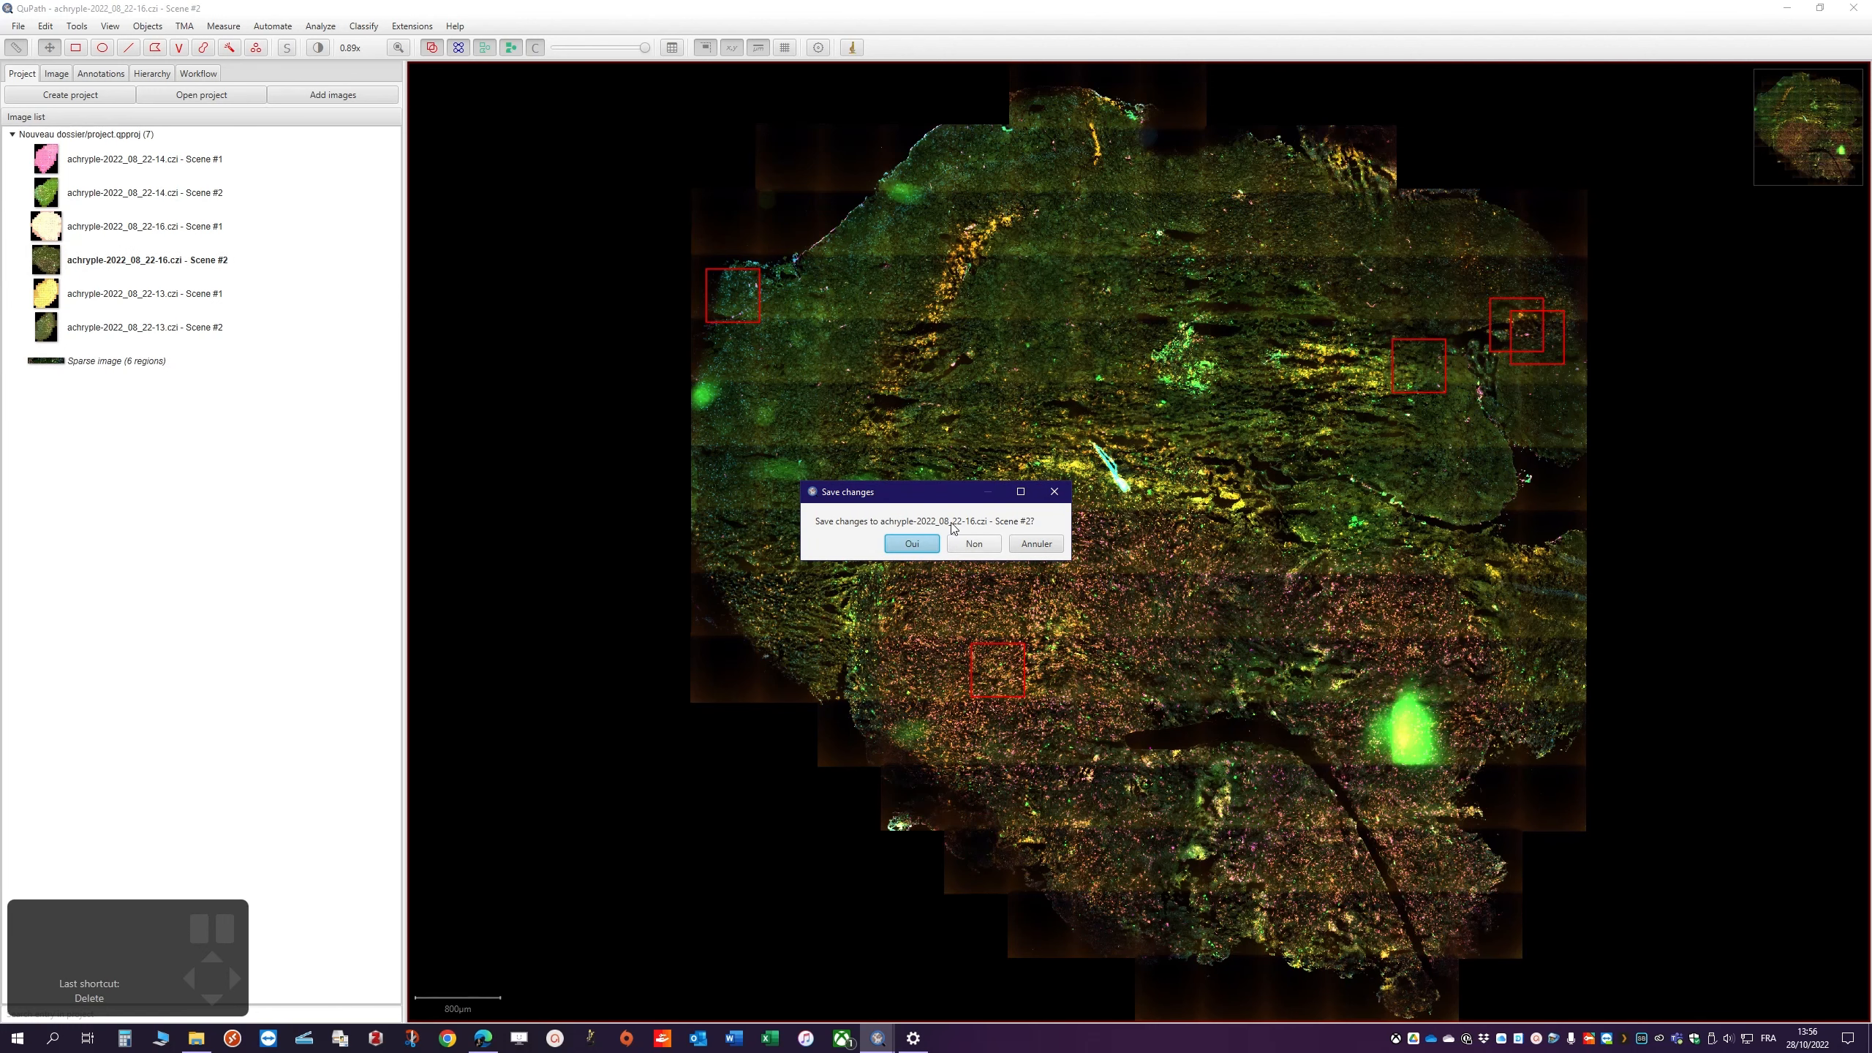
left_click(912, 545)
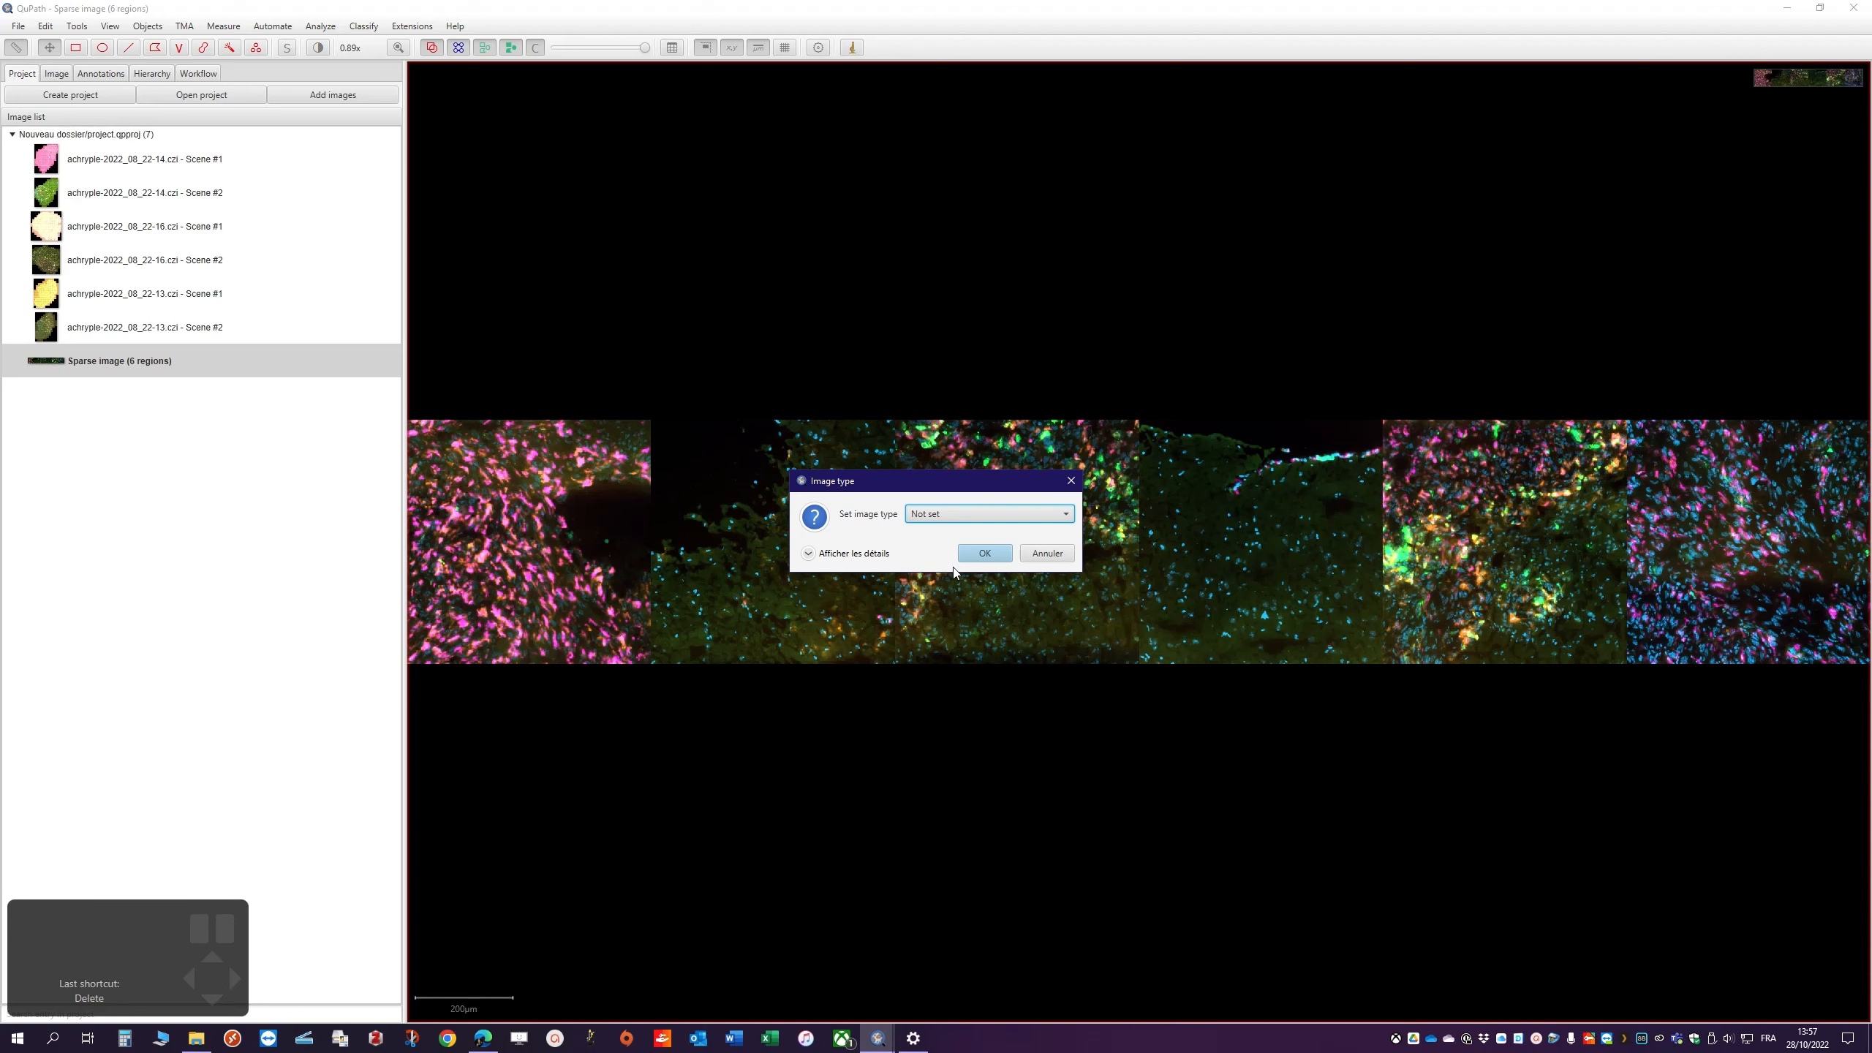
Set the image type of the new sparse training image and view the whole strip of regions
left_click(960, 515)
left_click(950, 544)
left_click(985, 553)
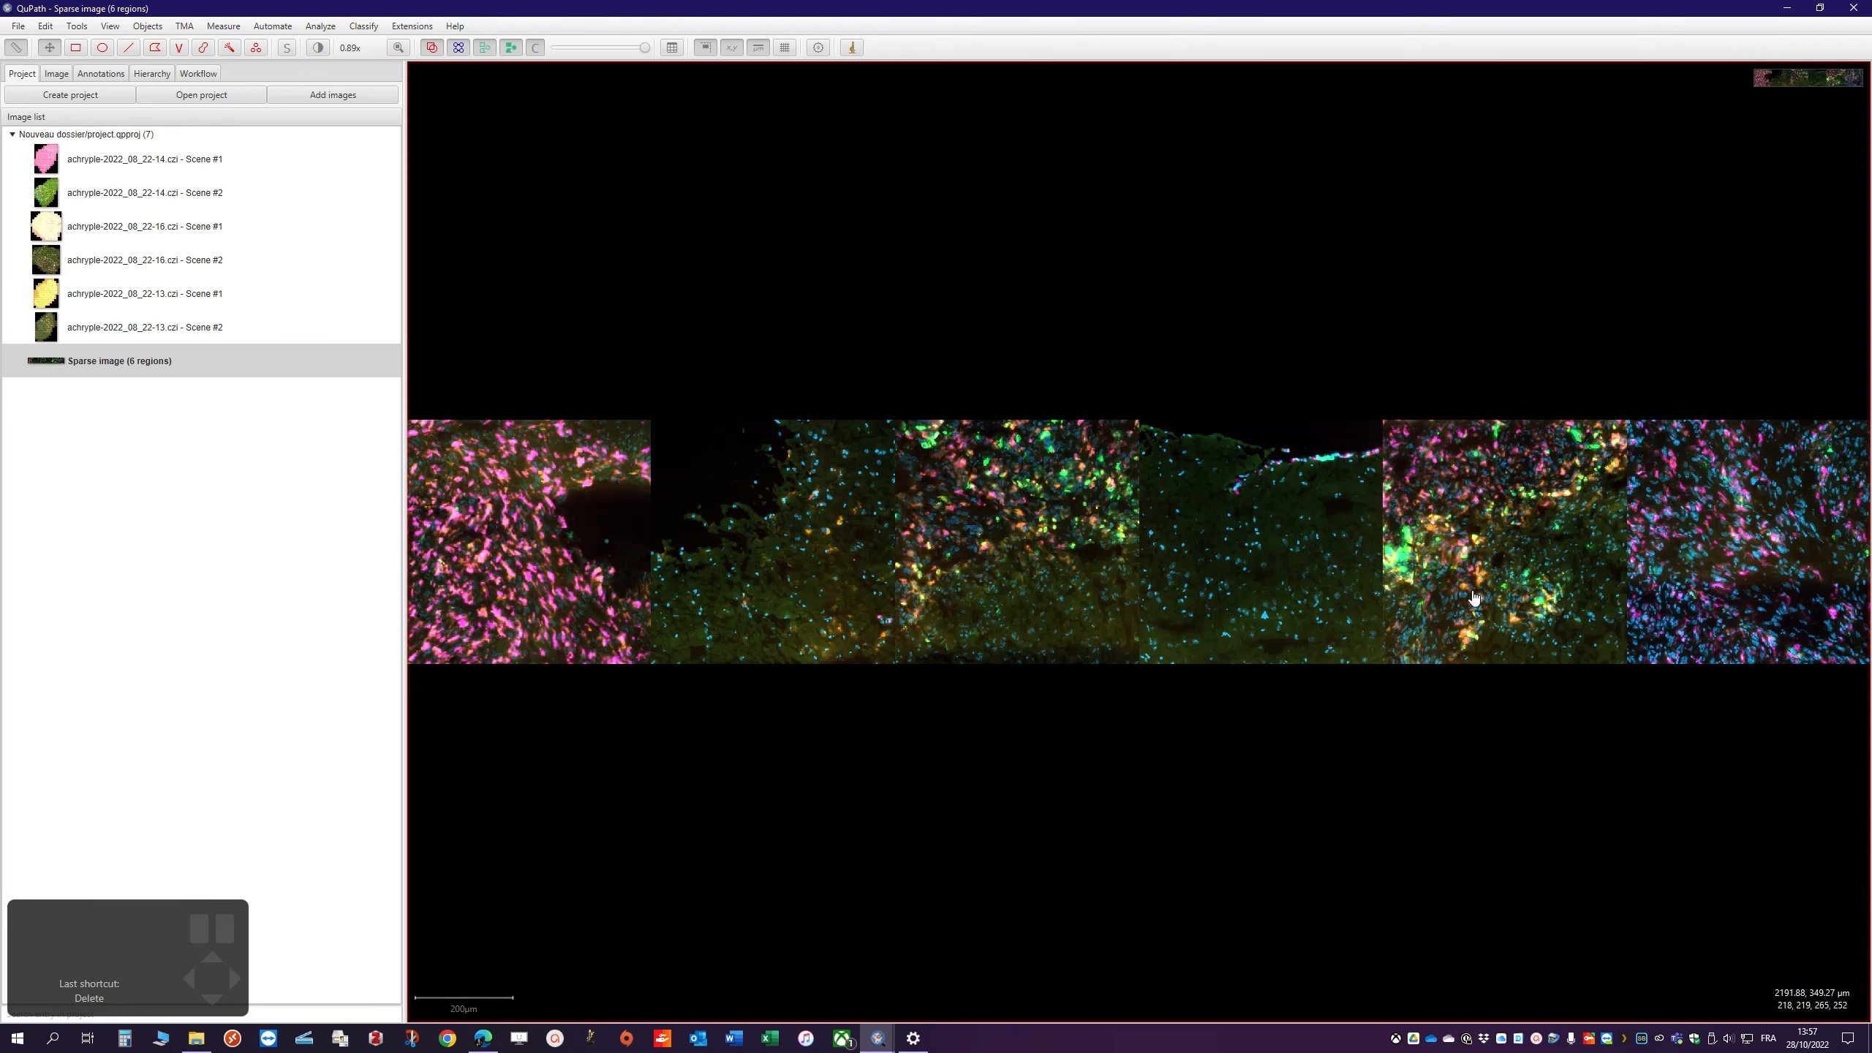
scroll(1470, 605, "down", 3)
scroll(1471, 603, "down", 2)
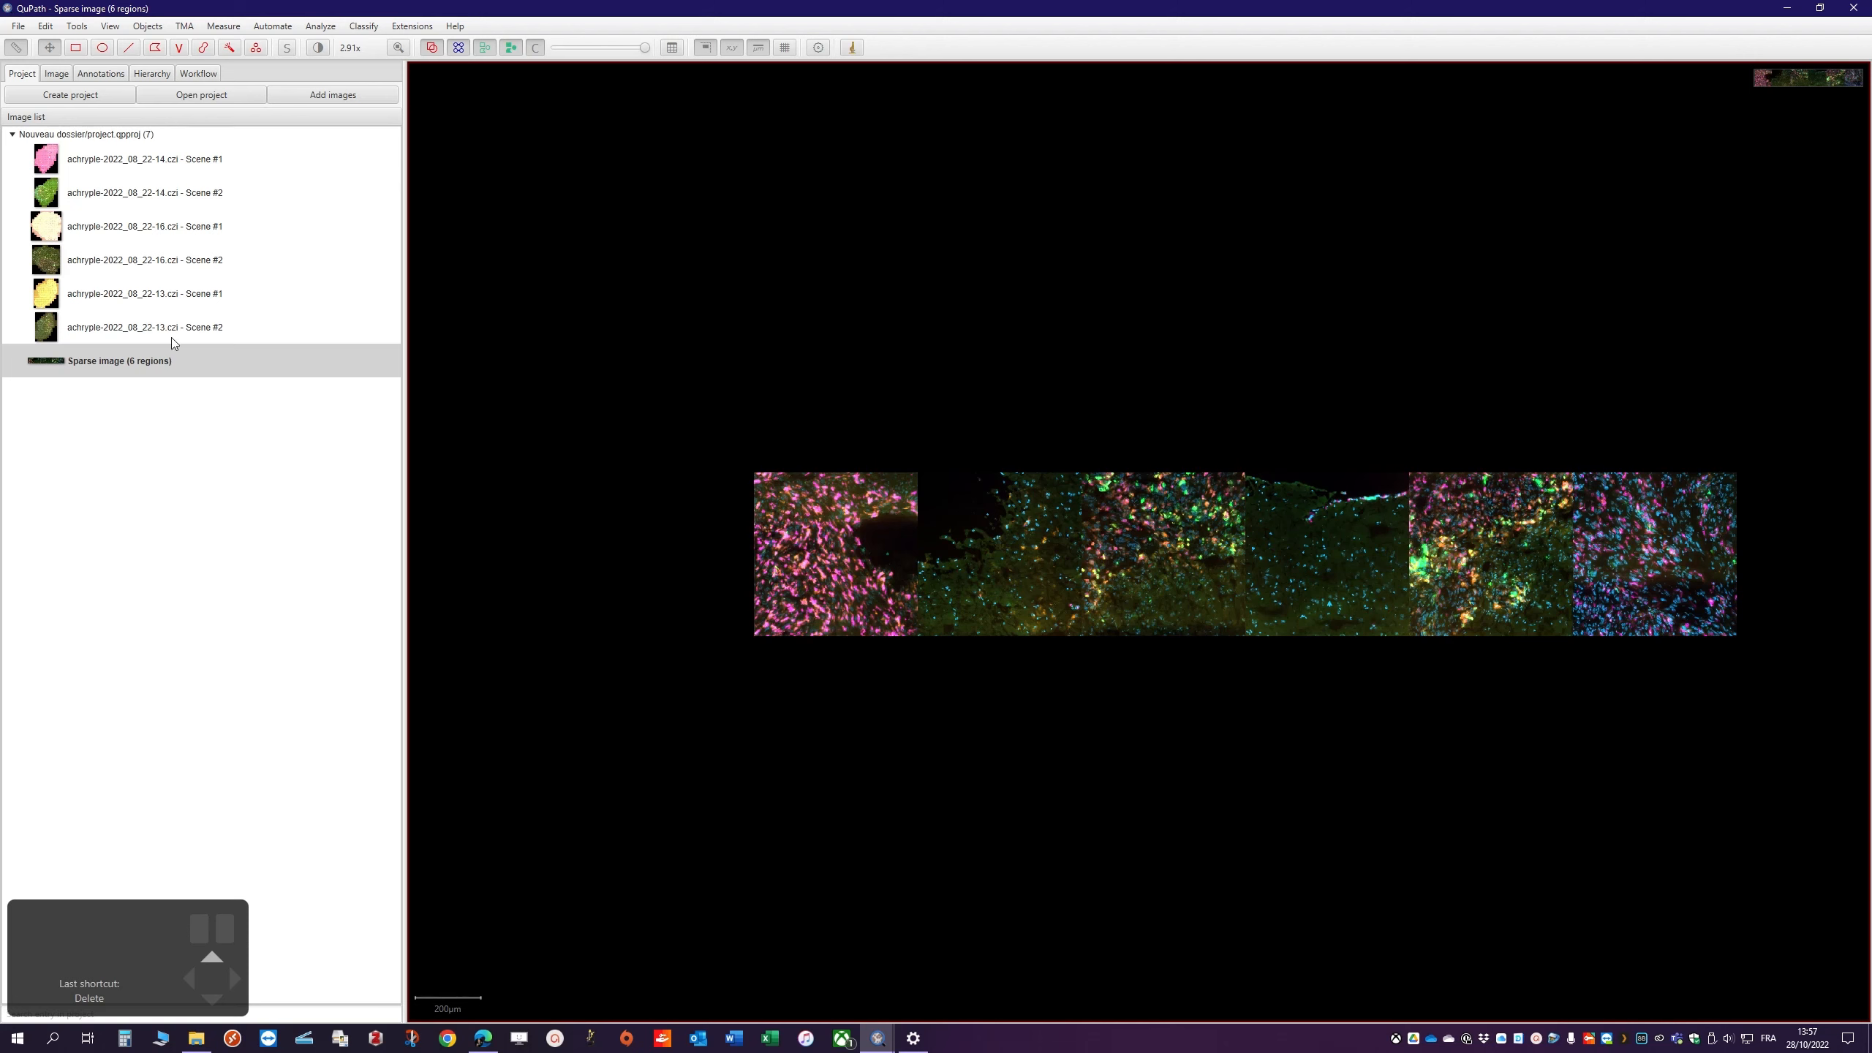
Try to remove the Sparse image (6 regions) entry from the project
right_click(121, 369)
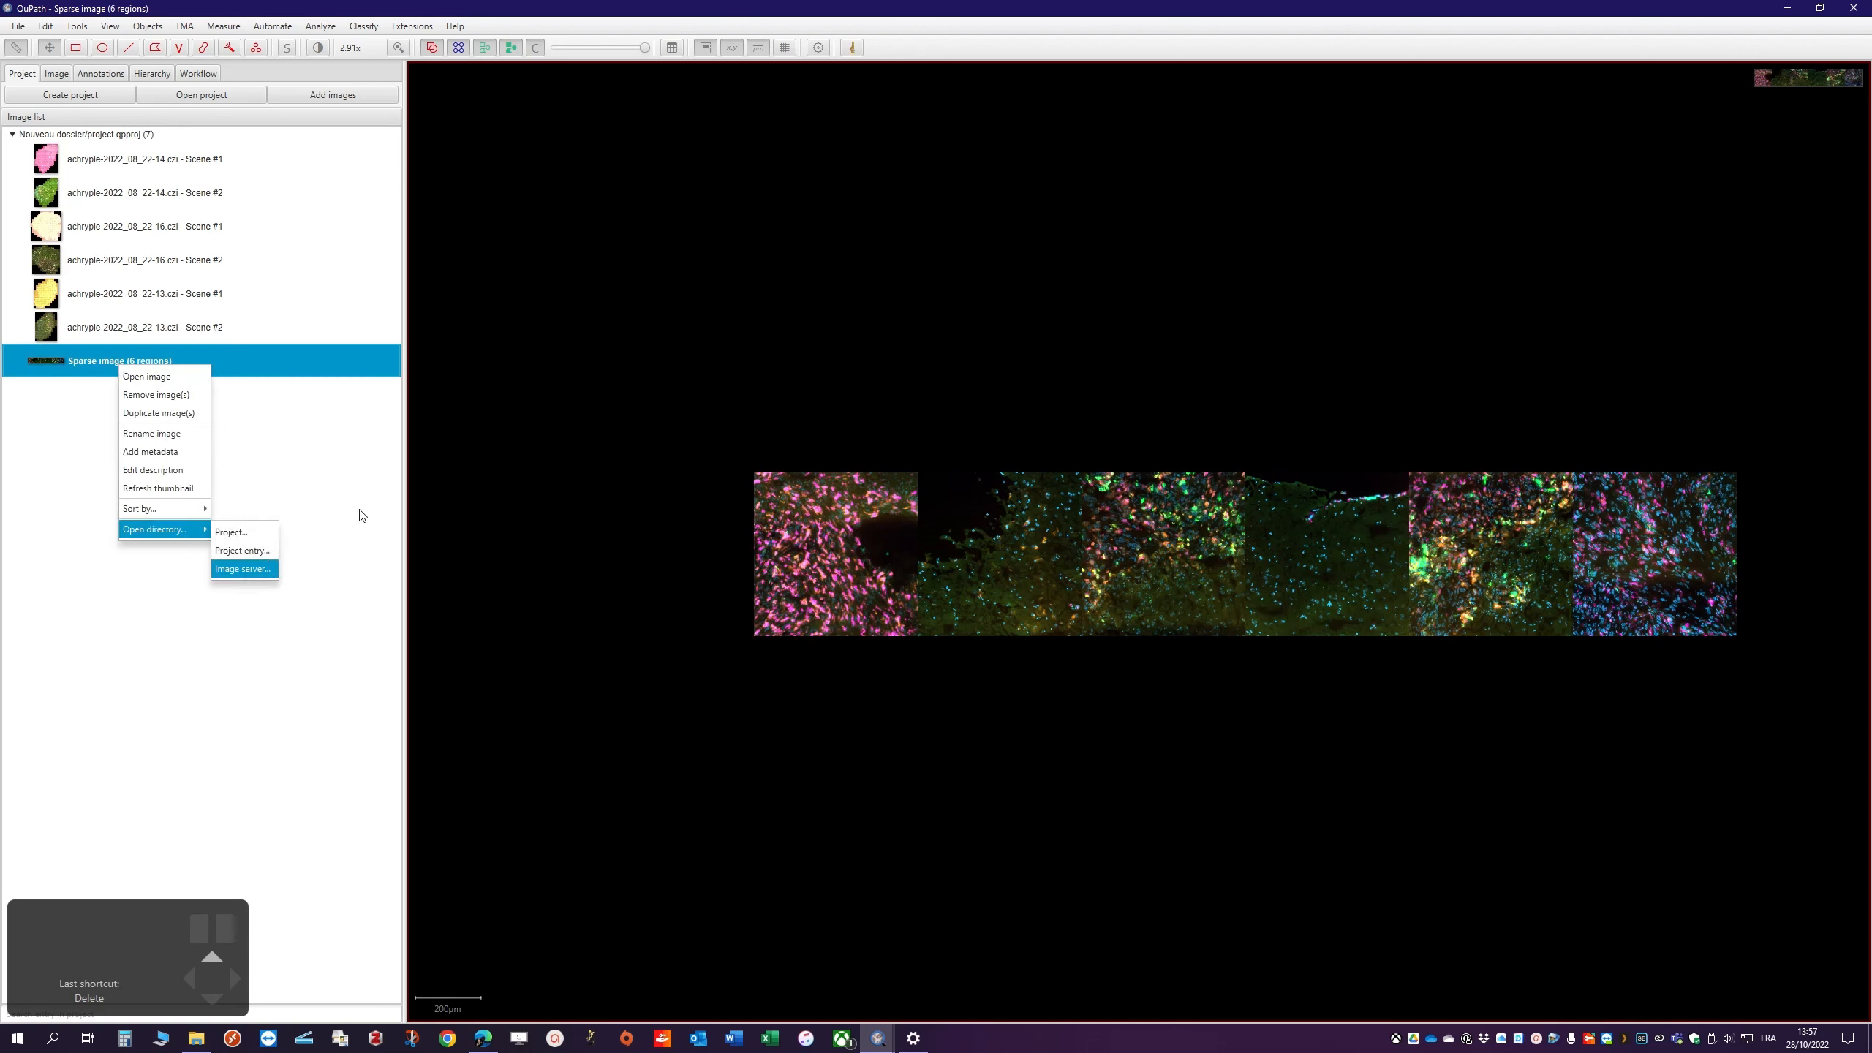
left_click(183, 397)
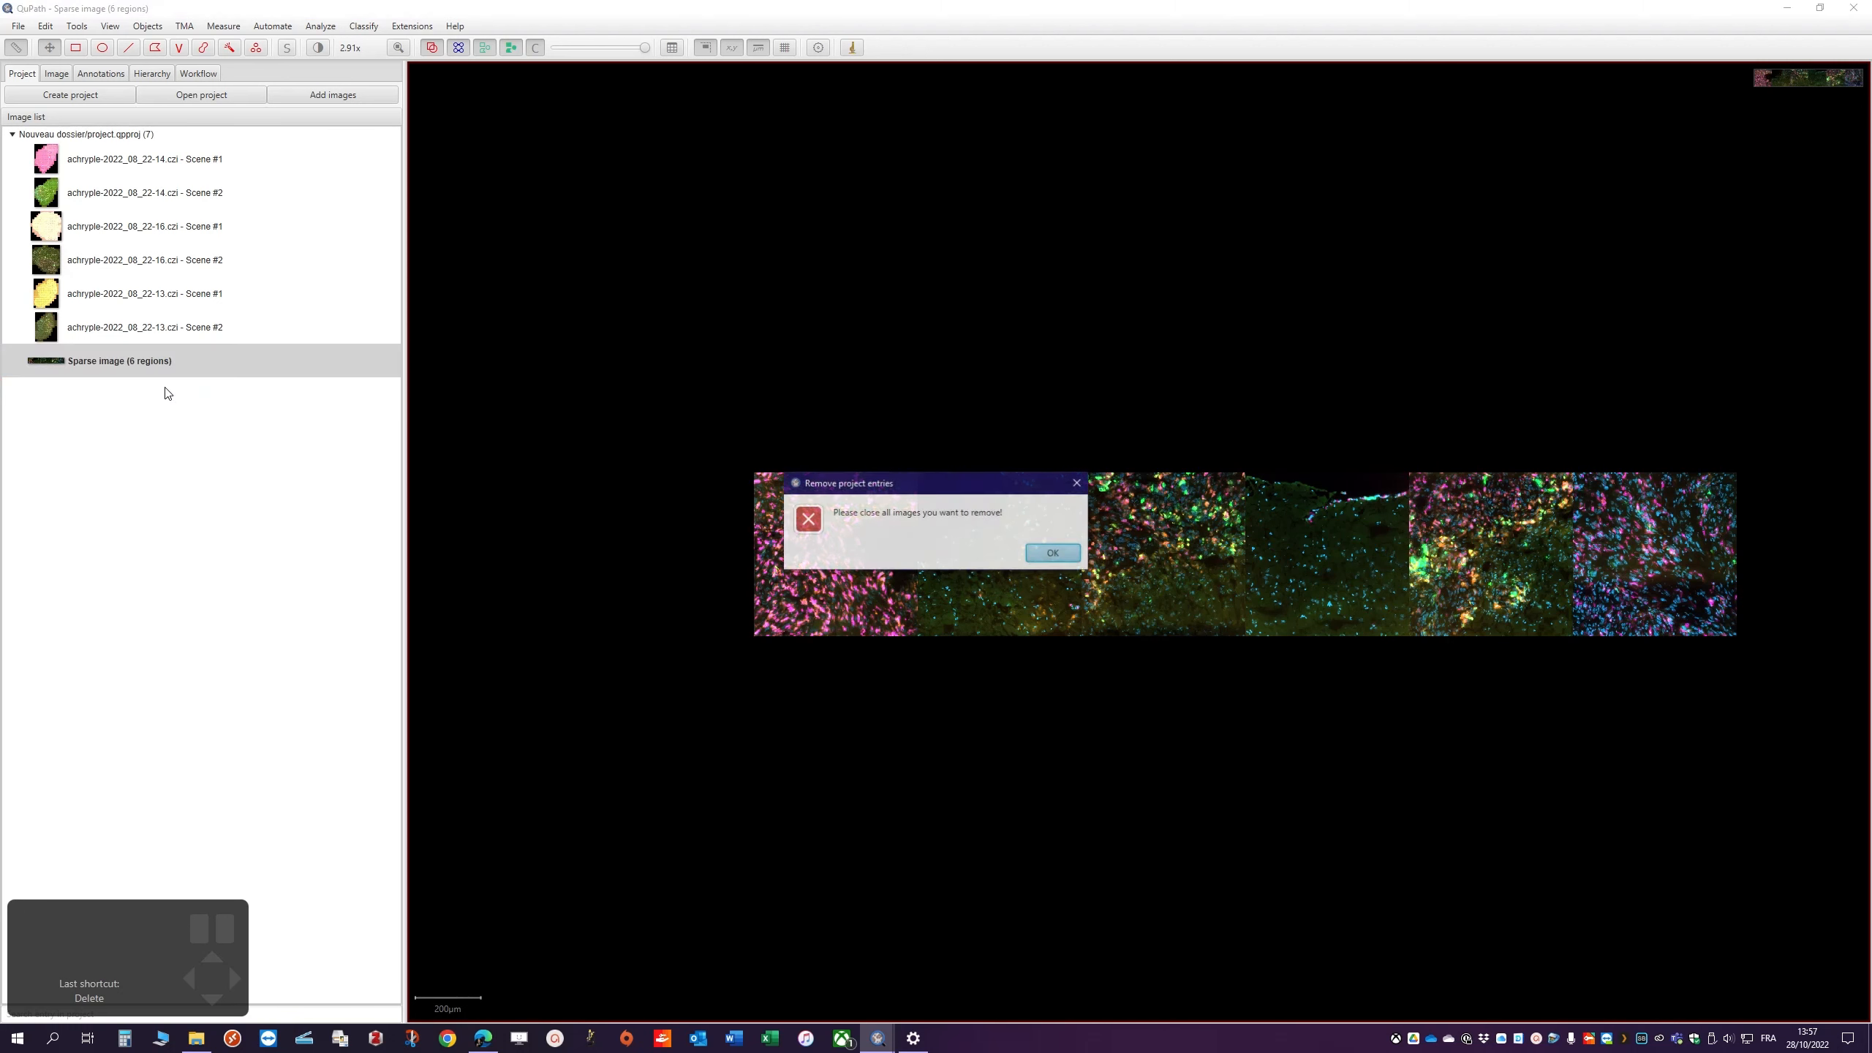
left_click(1052, 557)
Reopen achryple-2022_08_22-16.czi - Scene #2 in place of the sparse image, saving the sparse image's changes
double_click(101, 265)
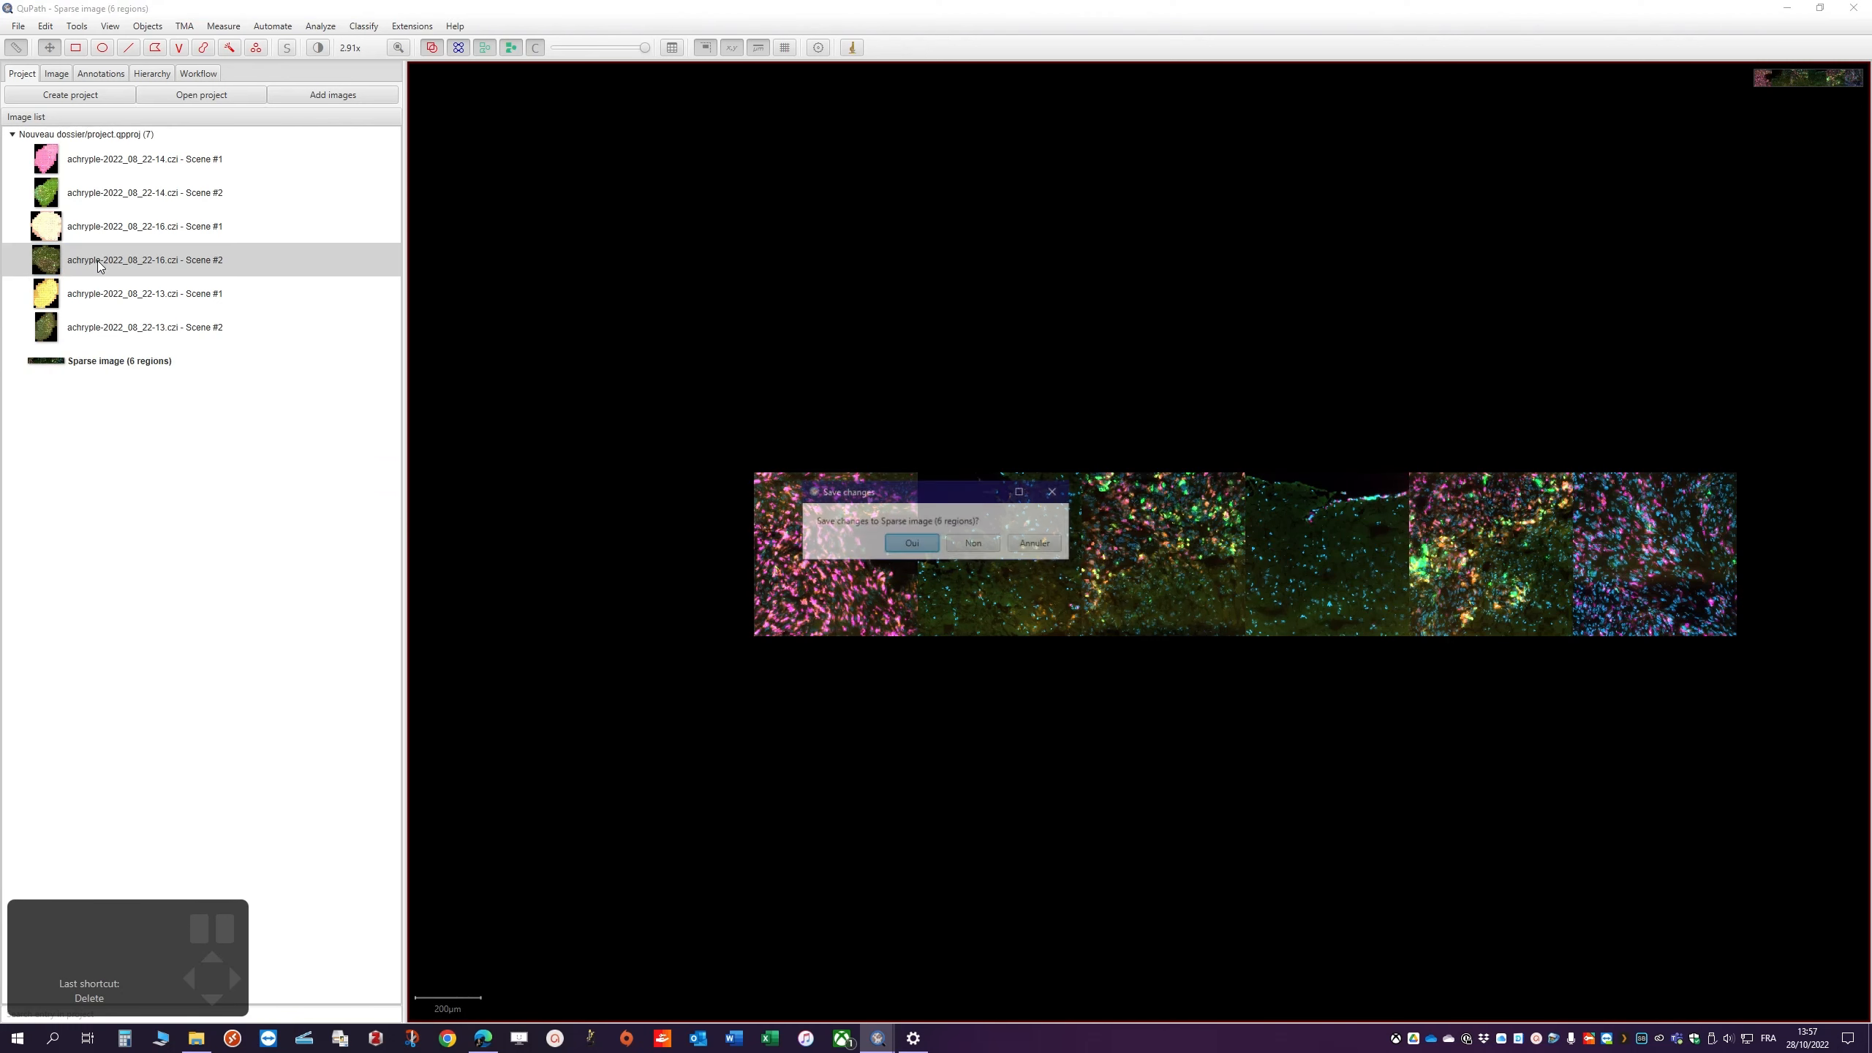
left_click(912, 543)
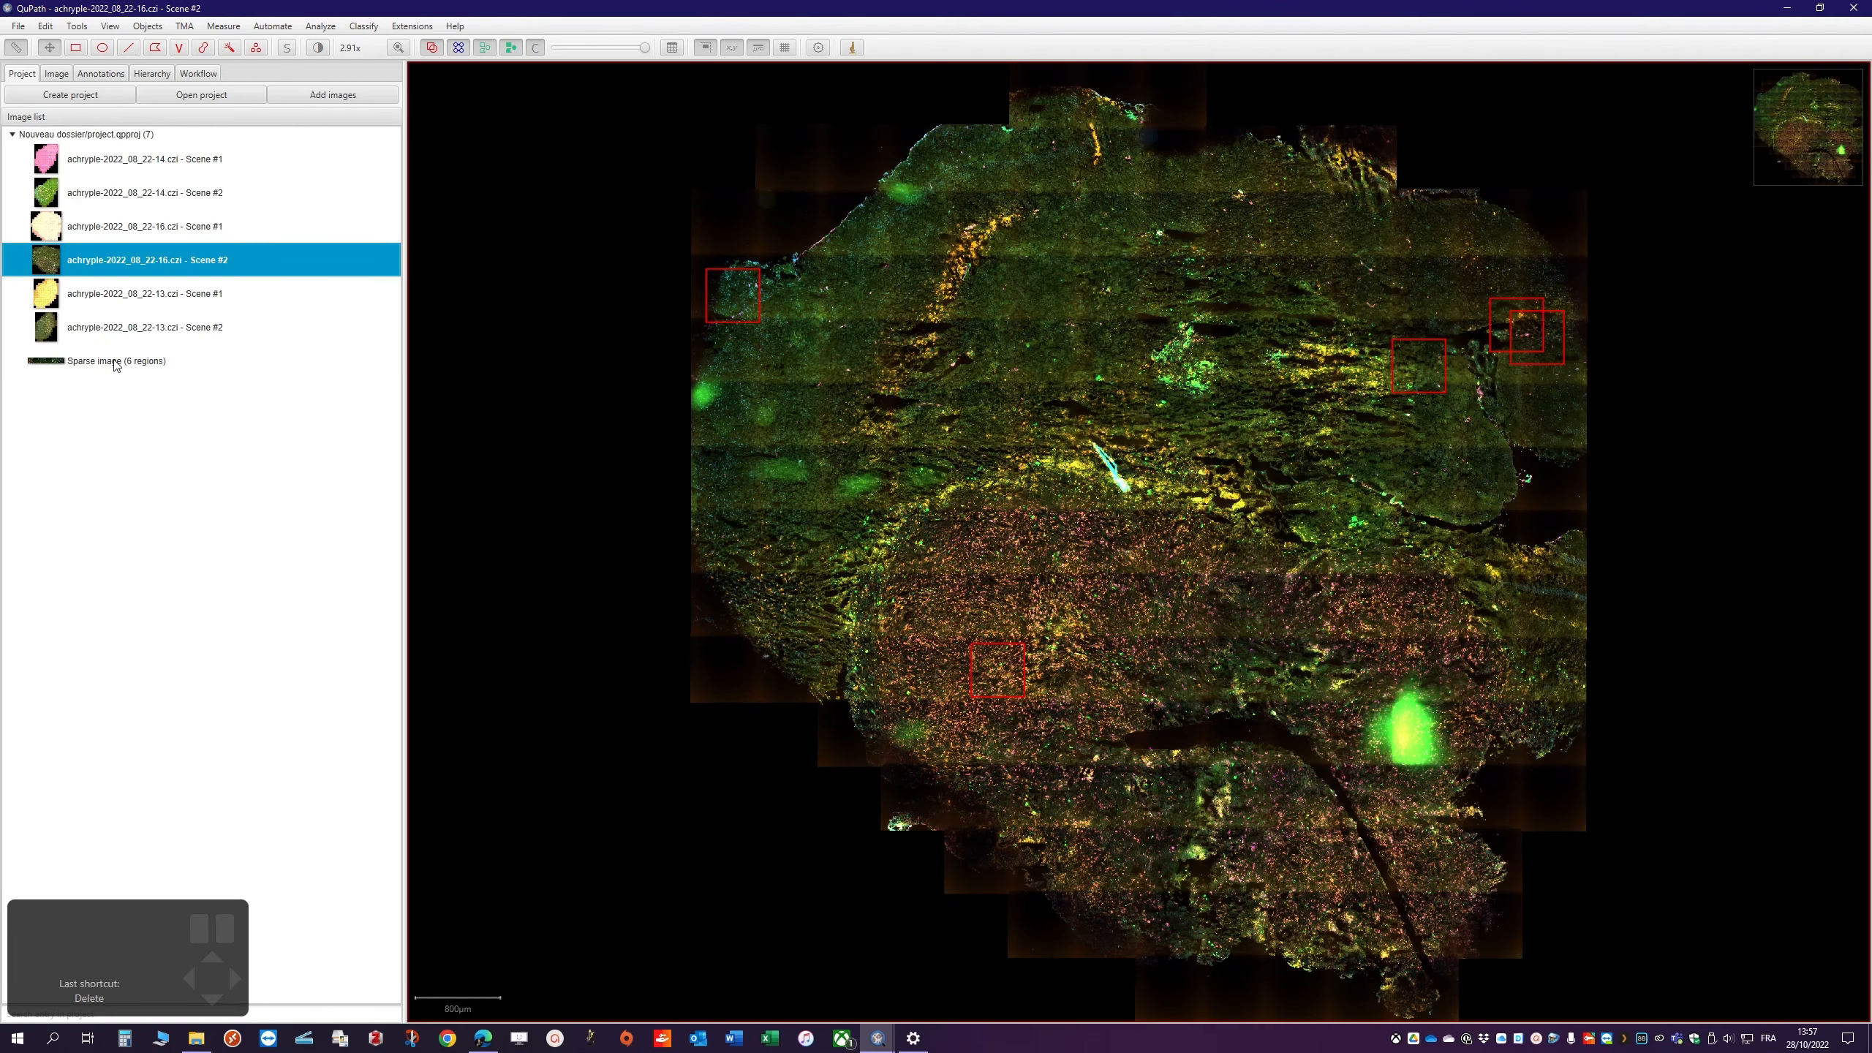
Remove the Sparse image (6 regions) entry from the project
right_click(114, 361)
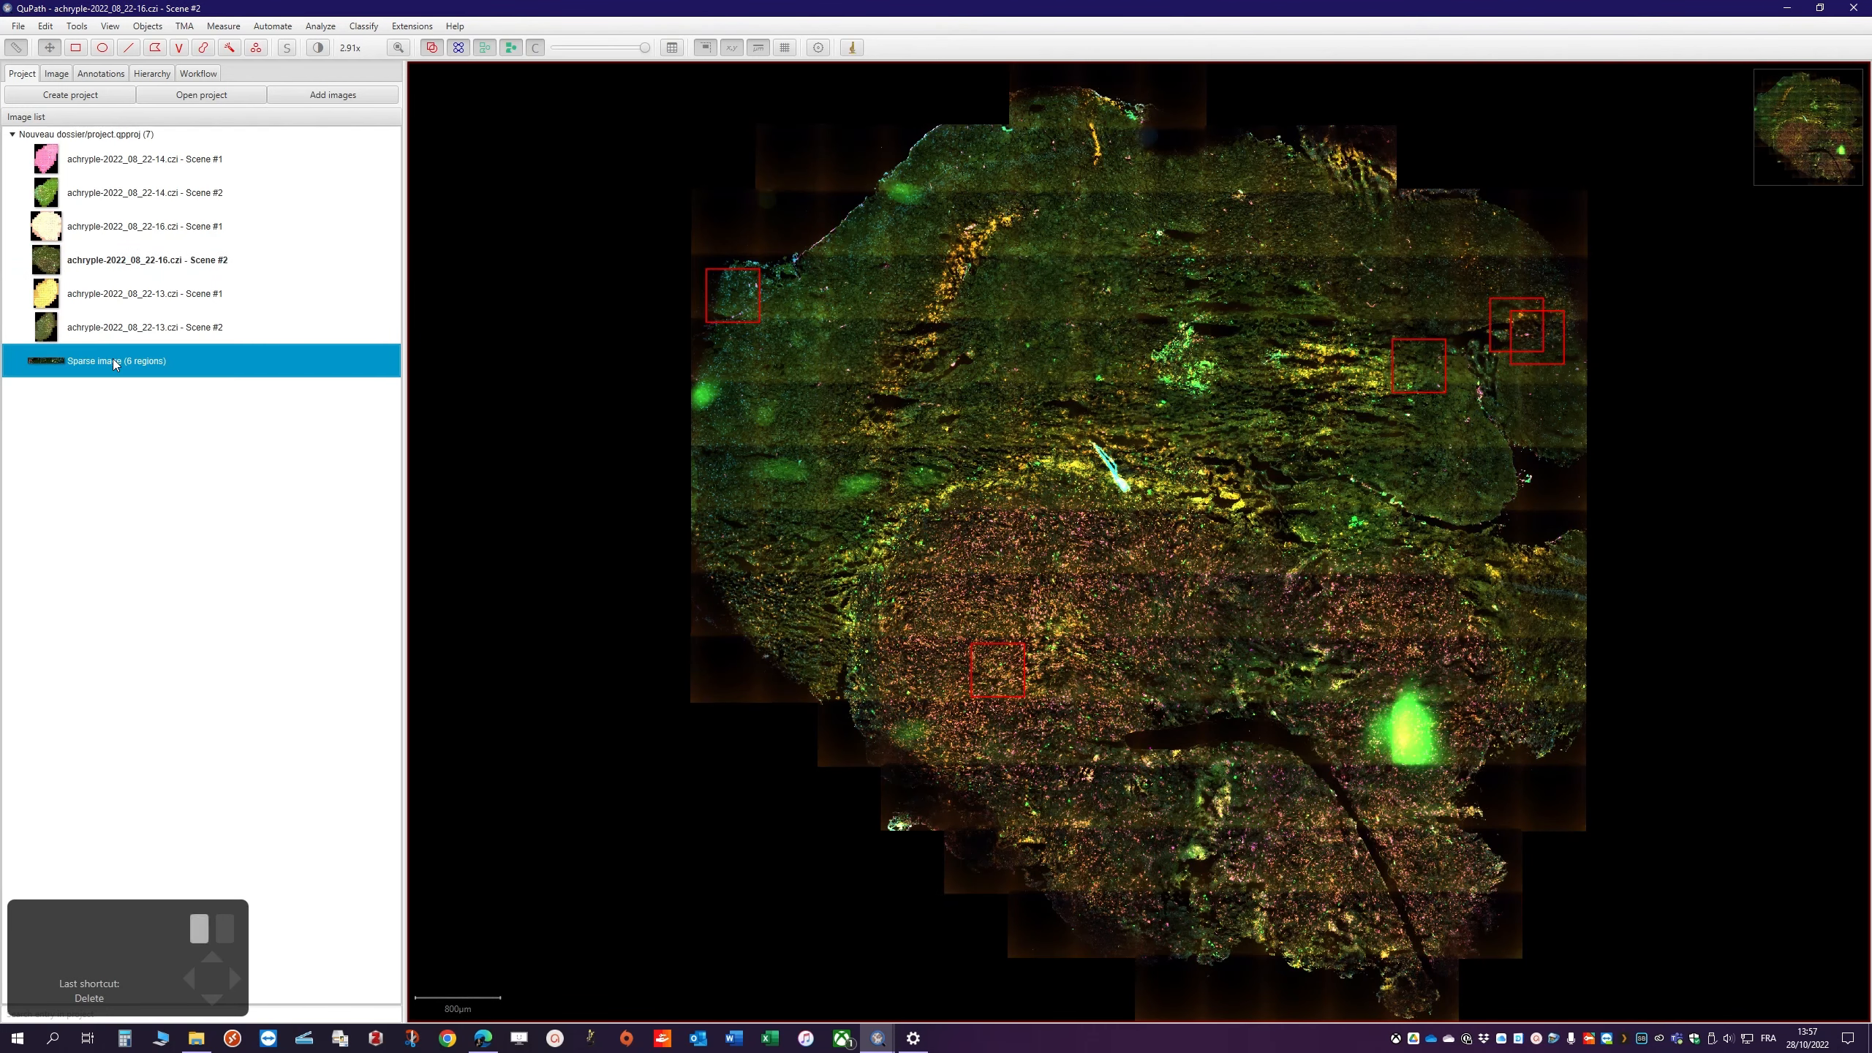
left_click(171, 390)
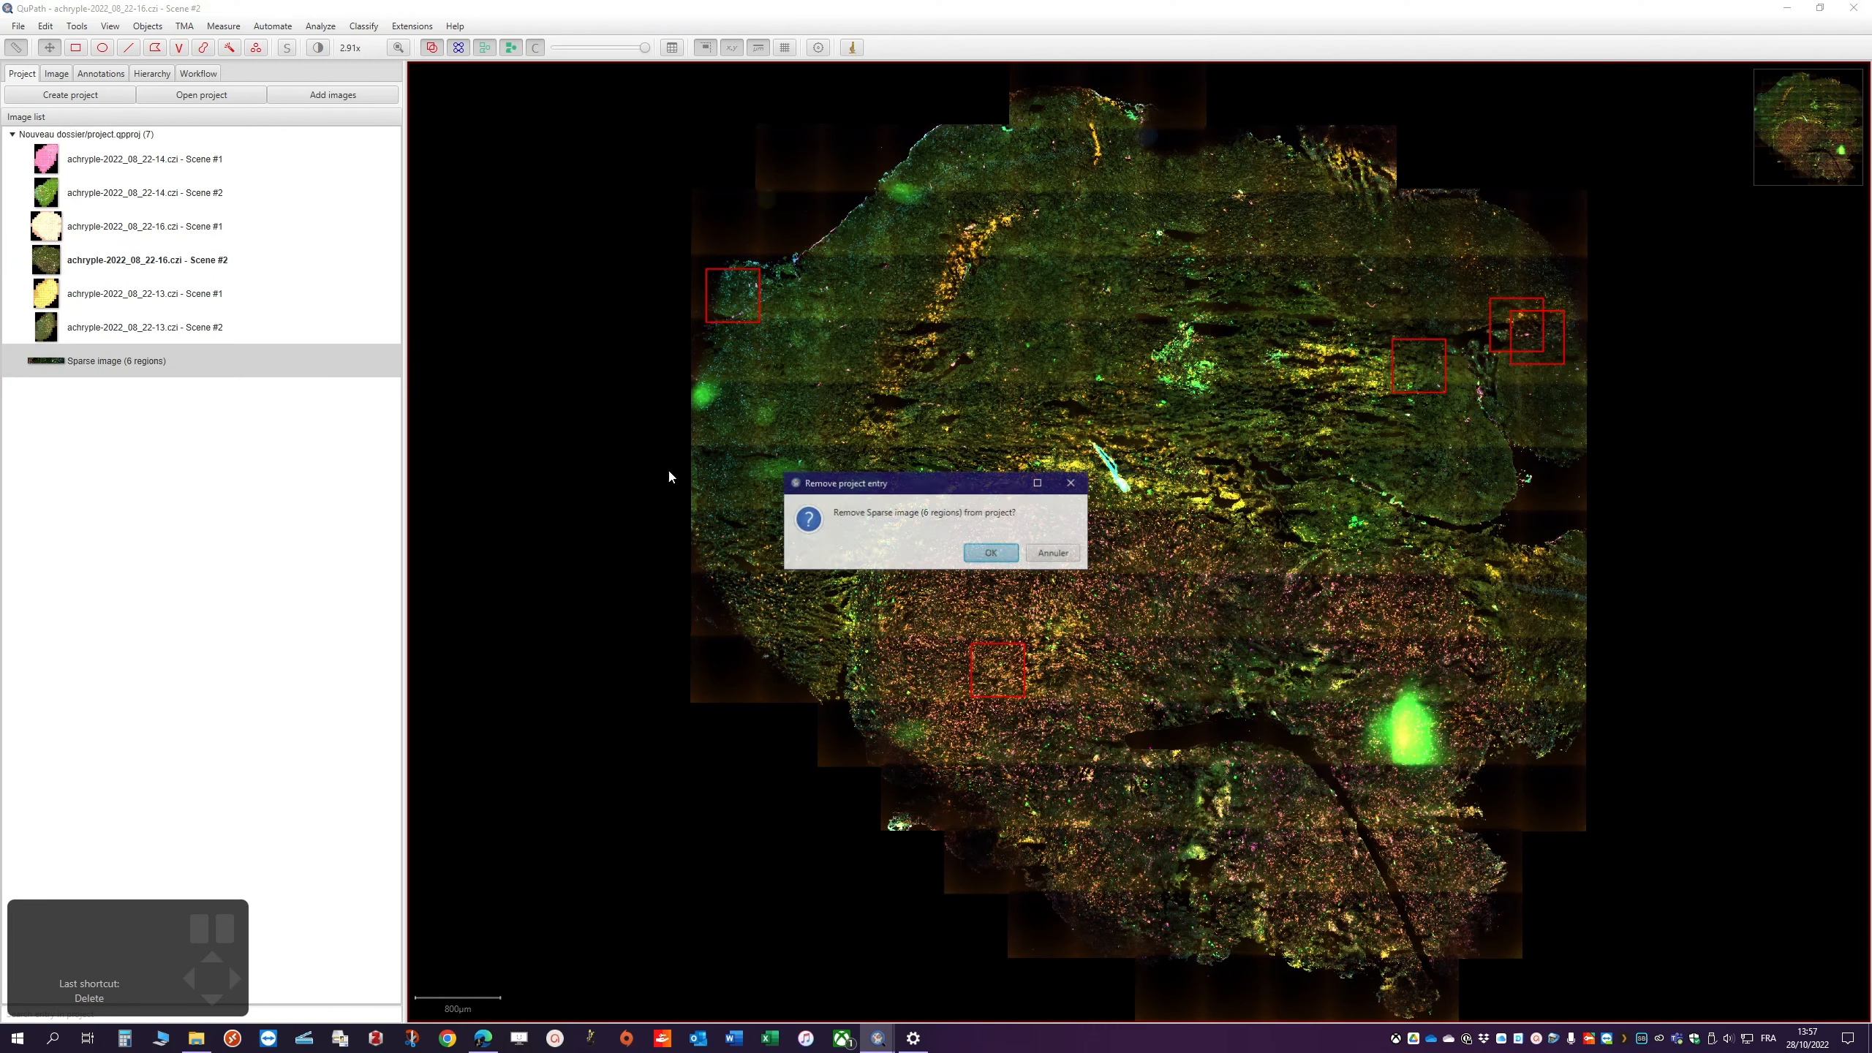
left_click(973, 544)
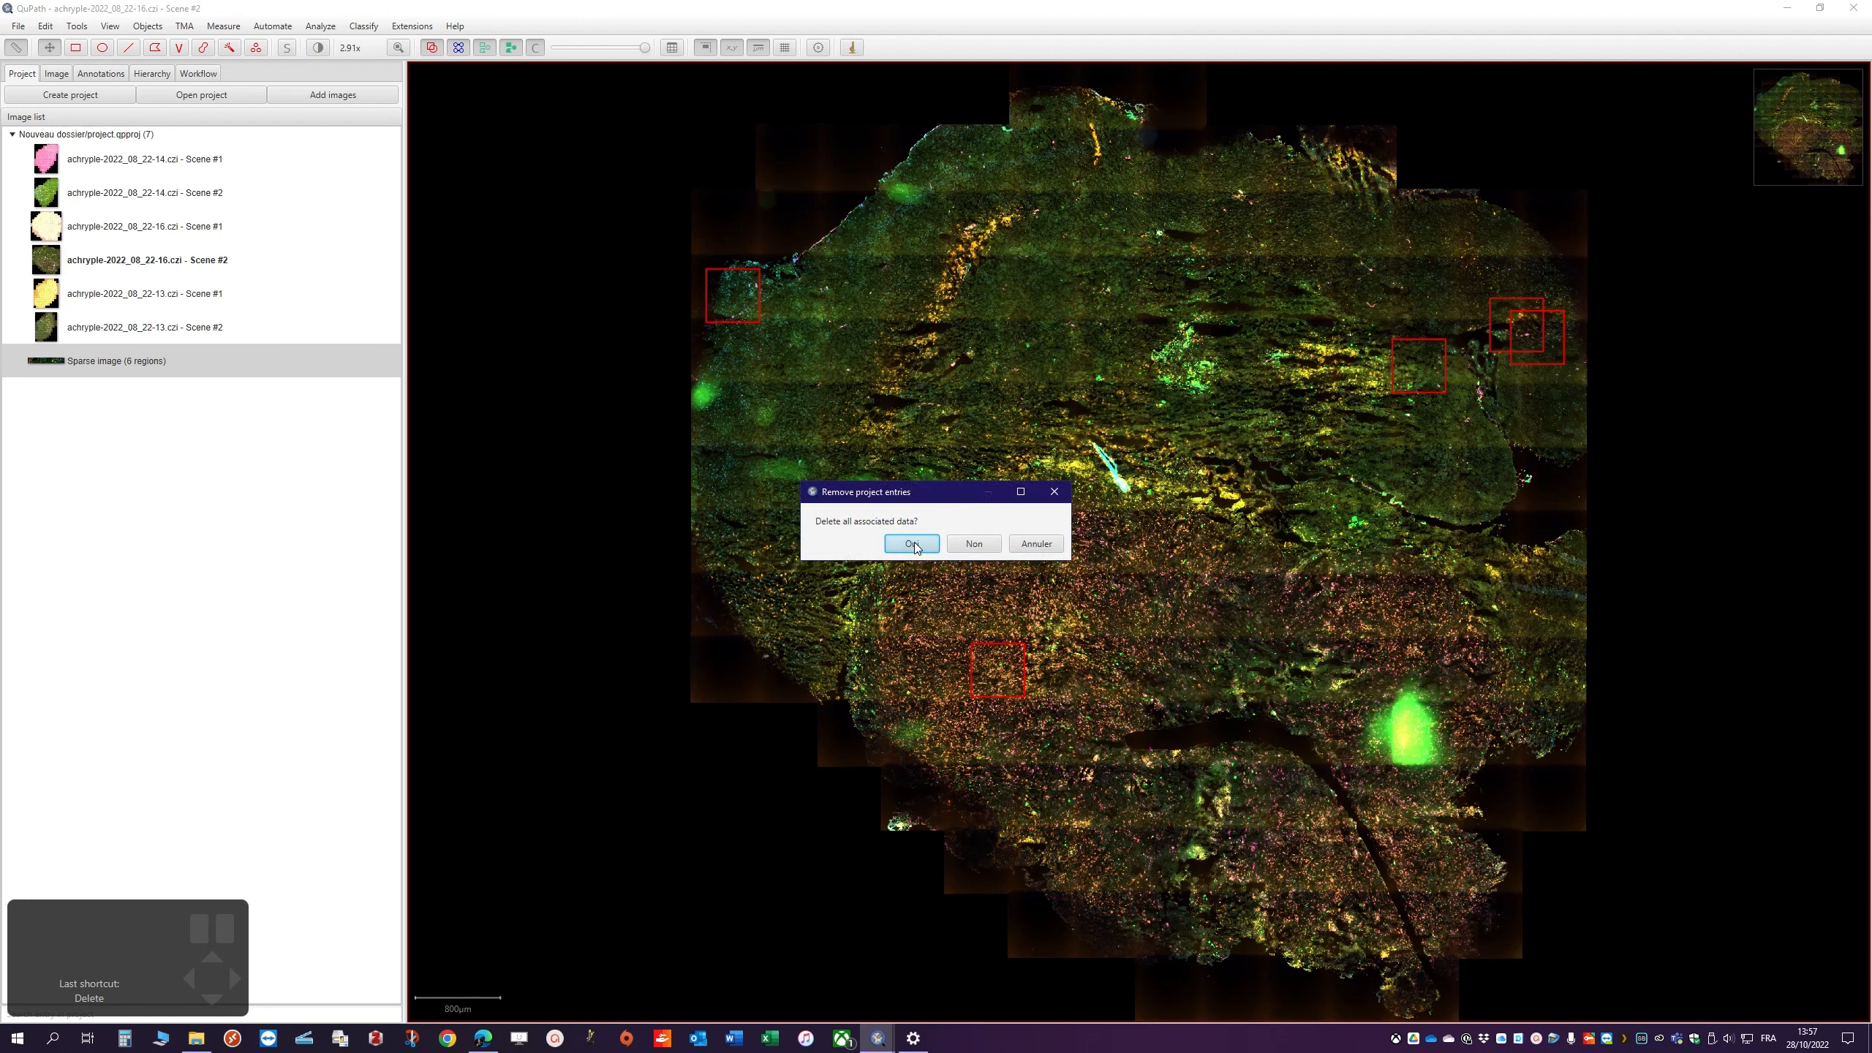
left_click(973, 544)
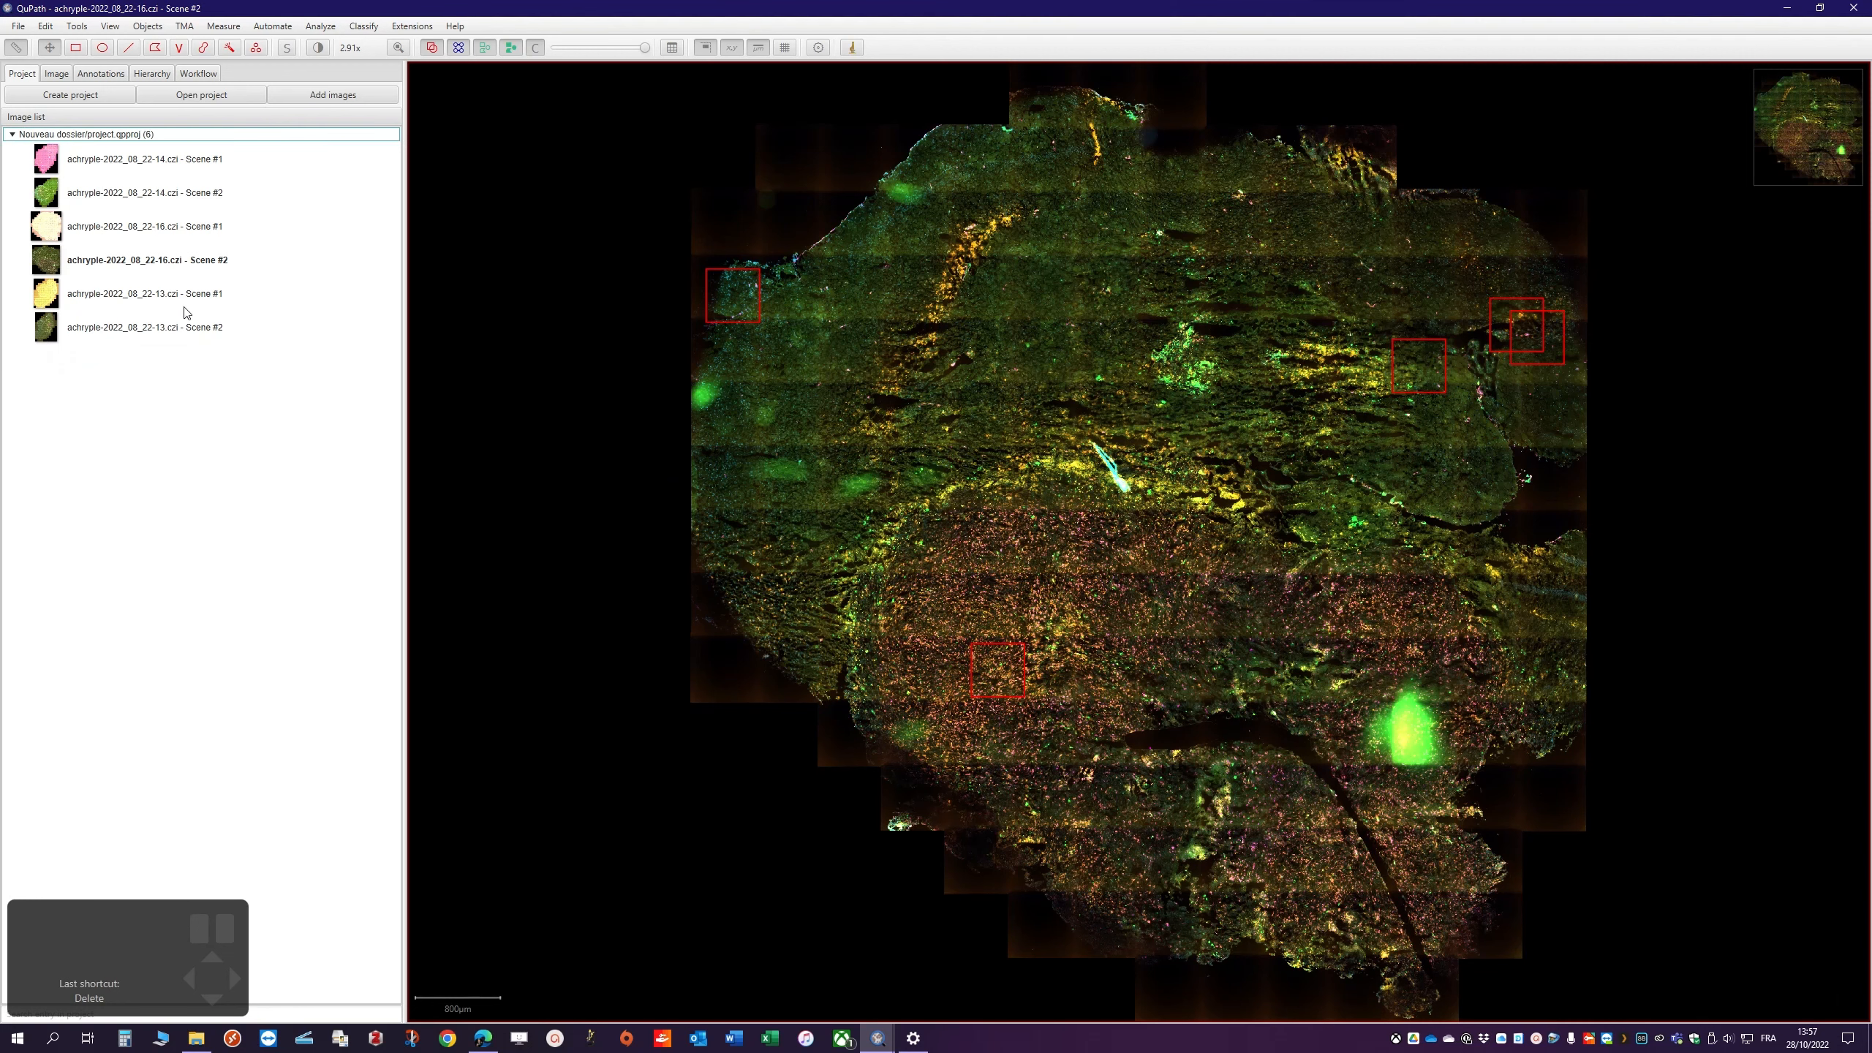
Create a new training image from the project's Training-class regions with a preferred width of 50,000 px
left_click(363, 25)
mouse_move(390, 86)
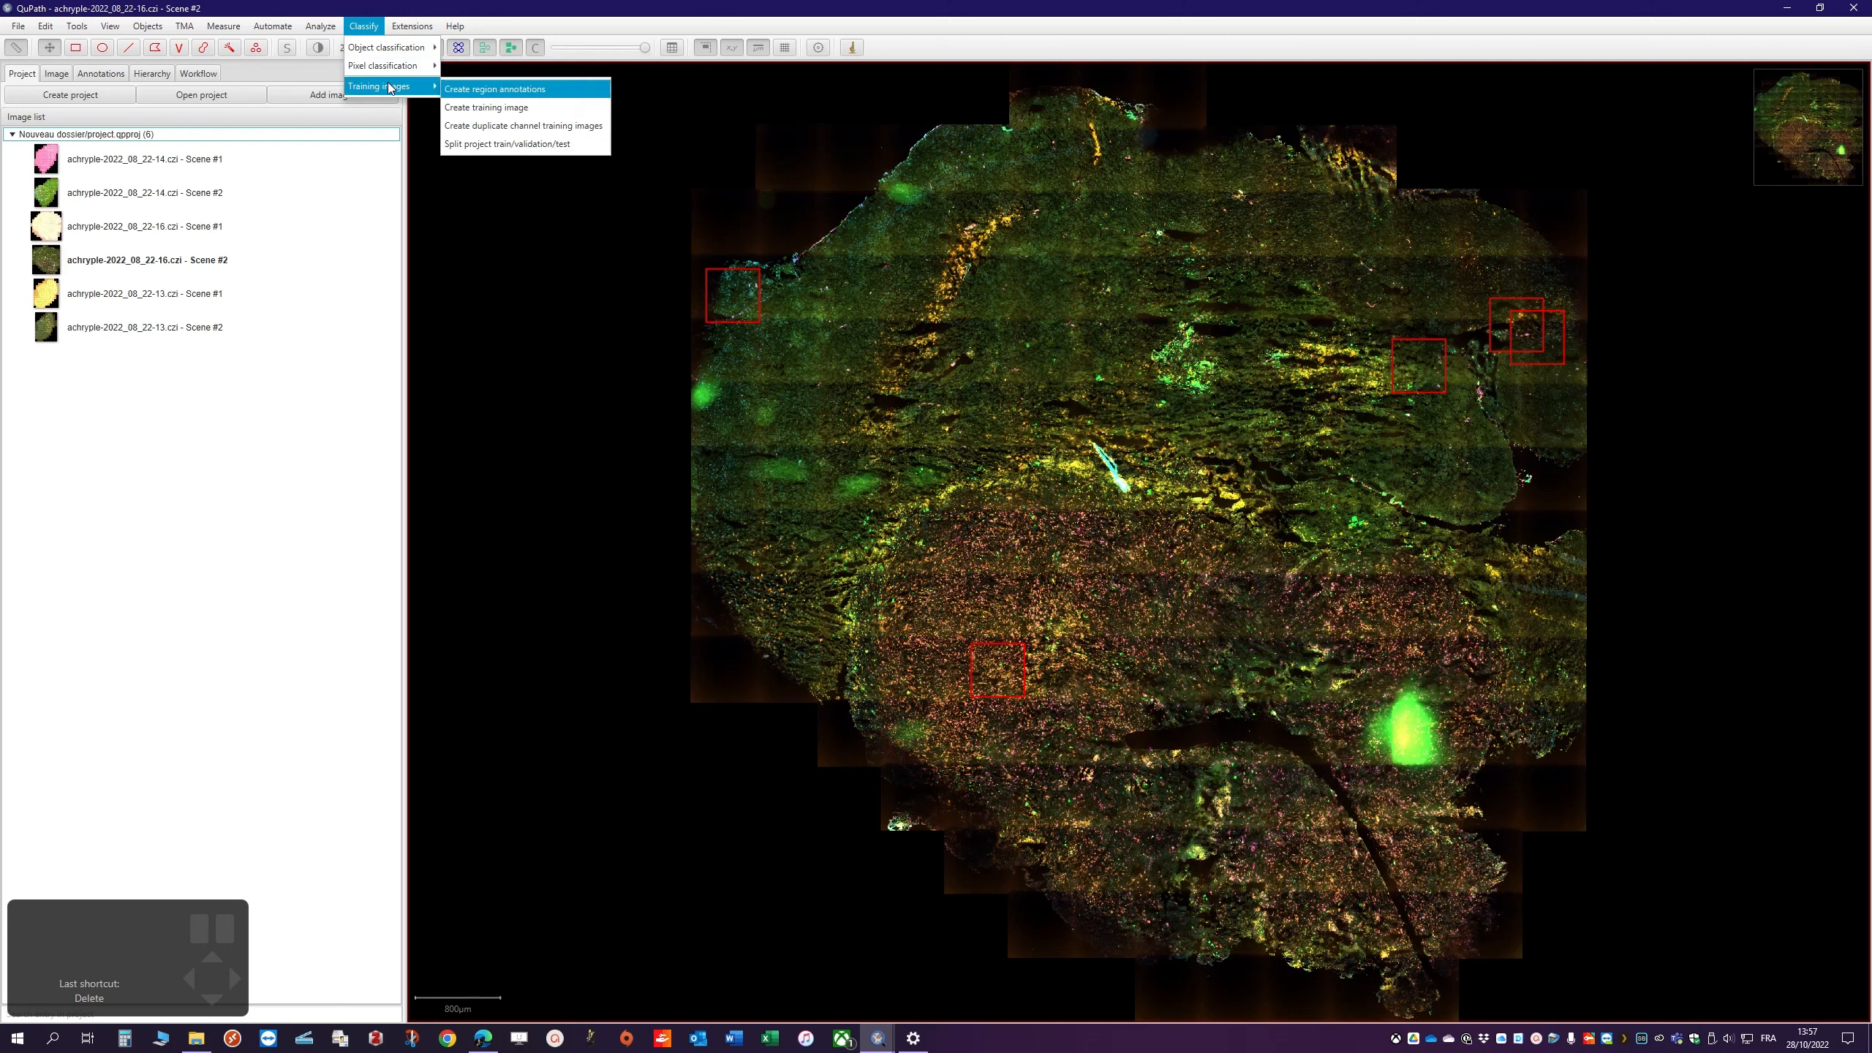
left_click(525, 109)
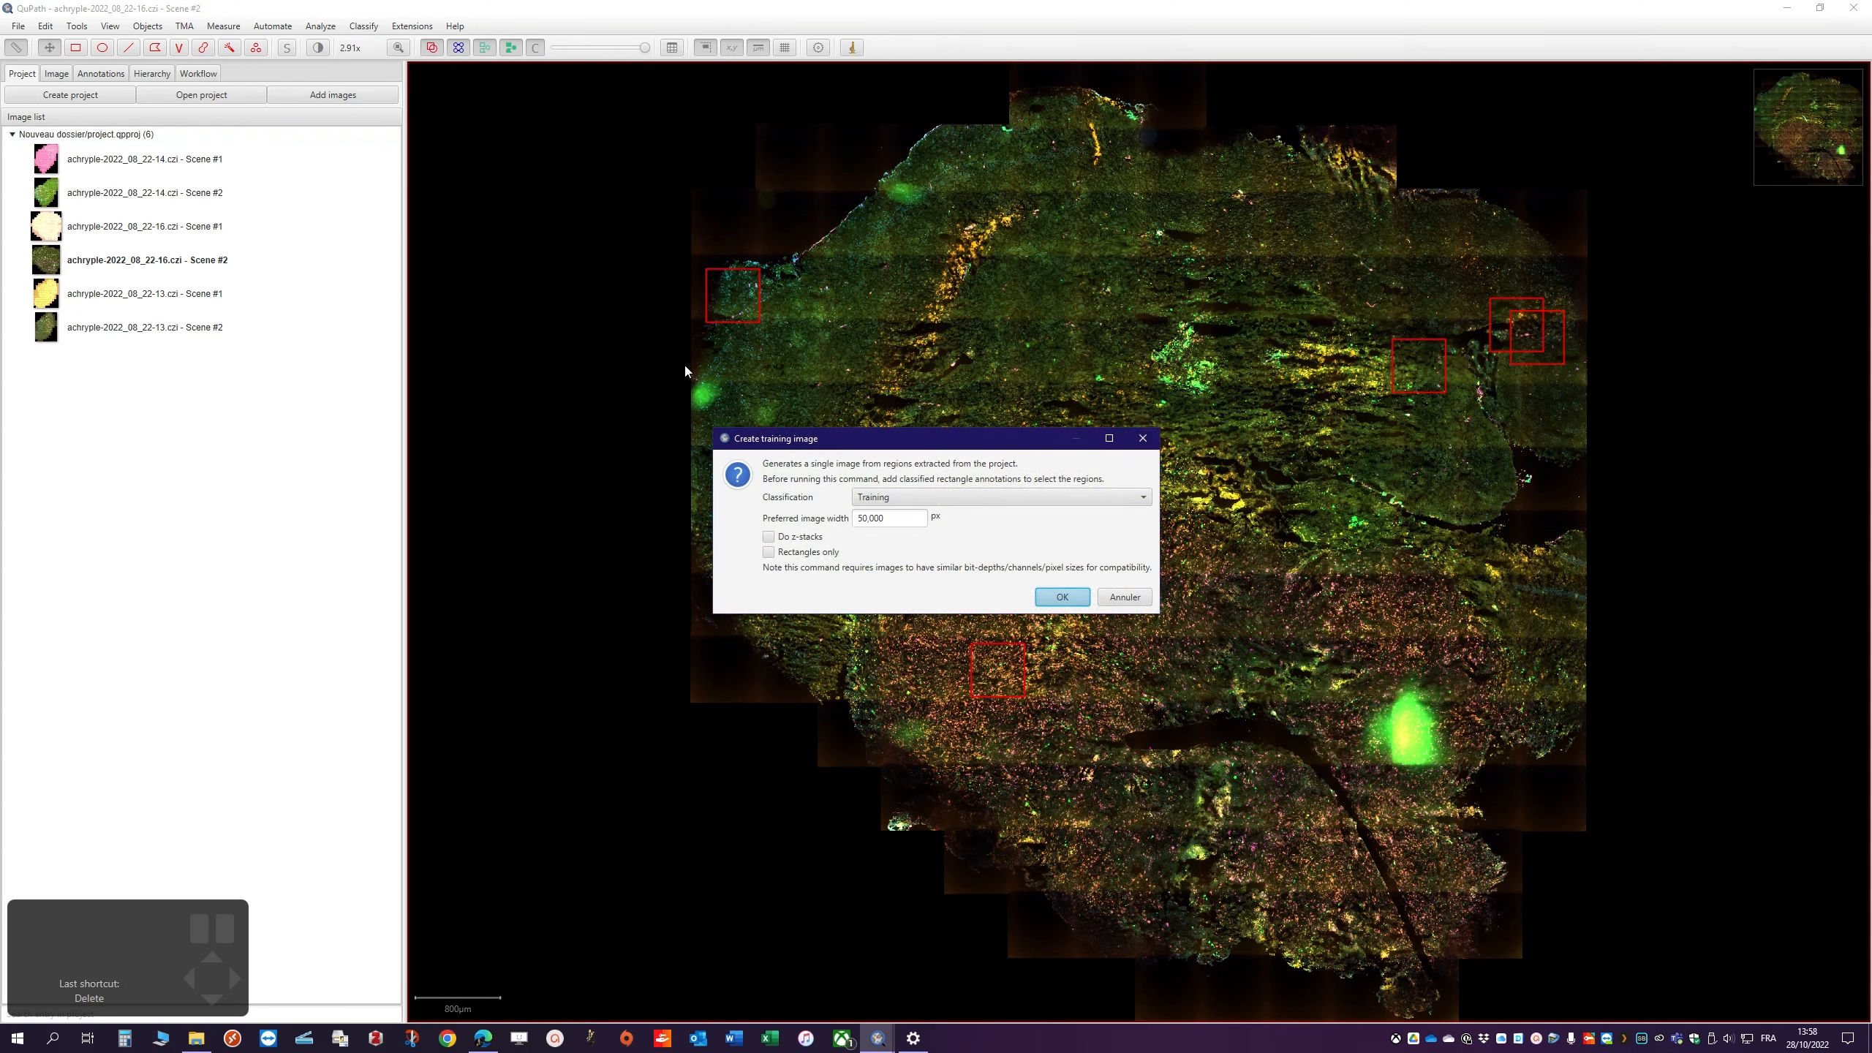
left_click(1062, 600)
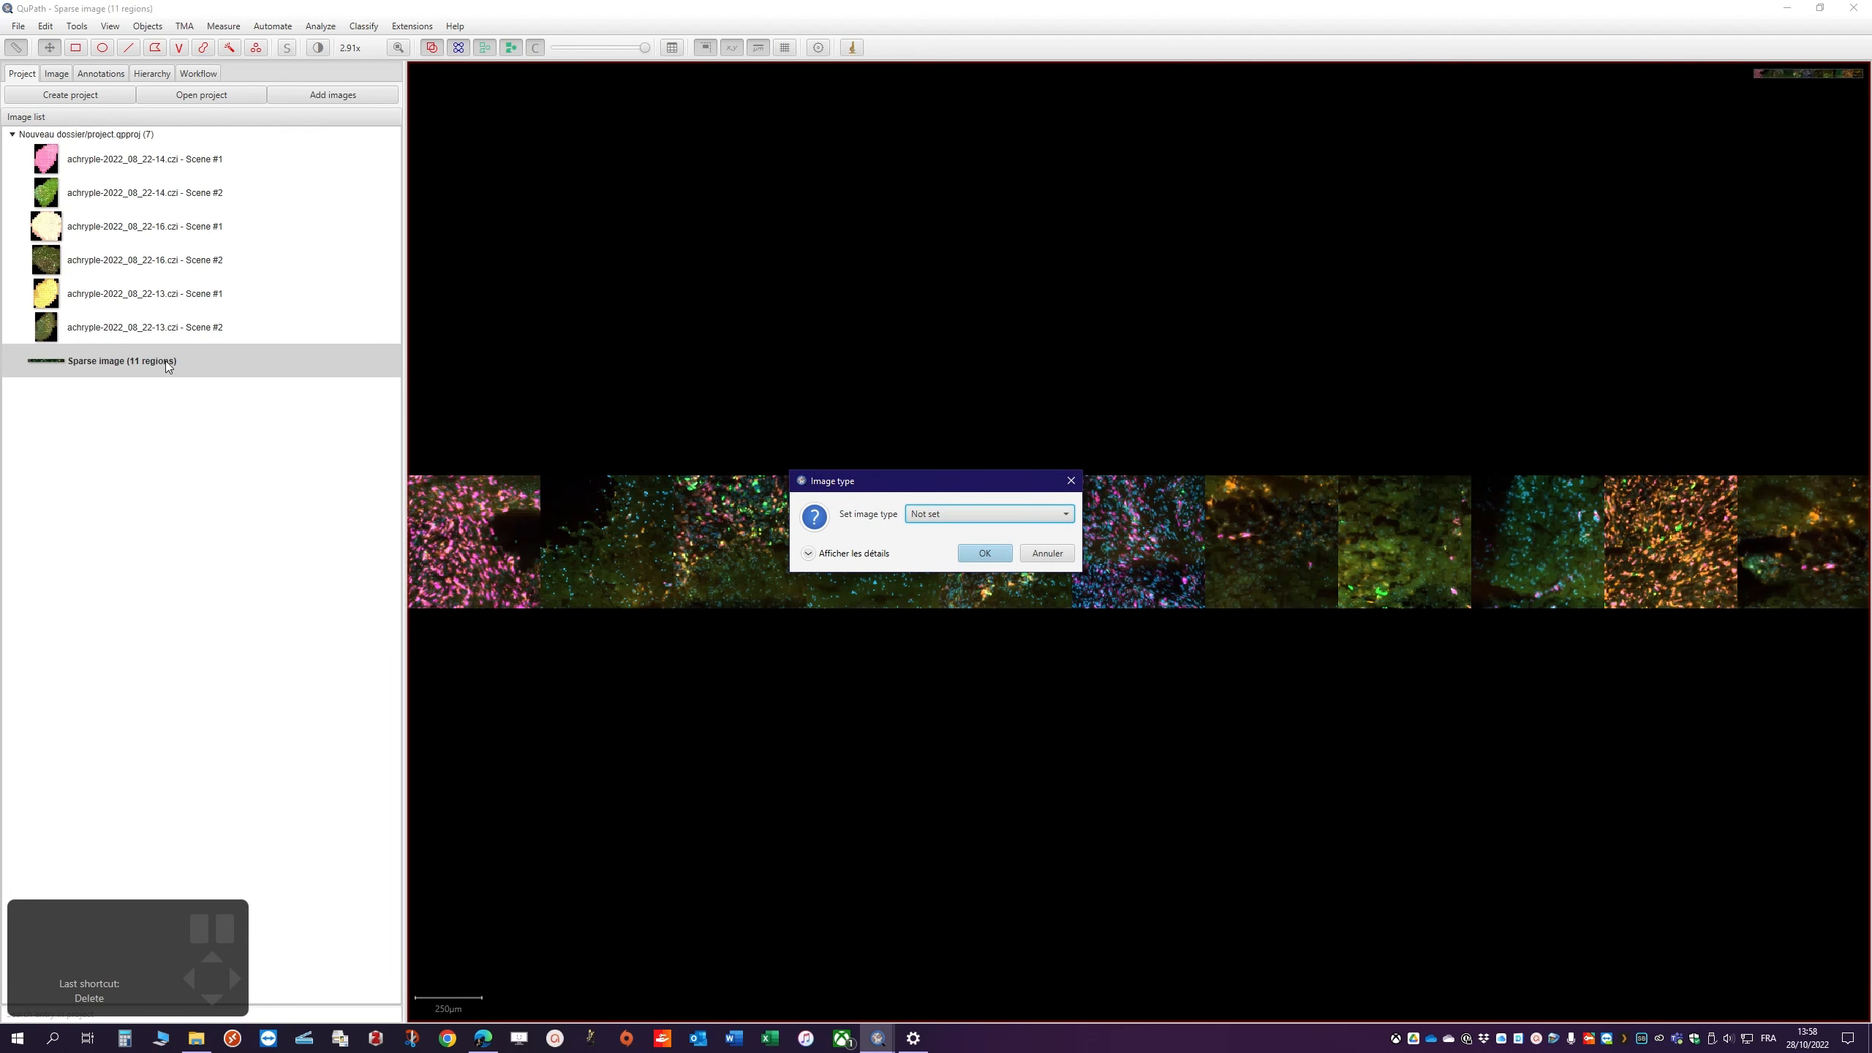
Set the new sparse image's type to Fluorescence and view the whole strip of regions
left_click(958, 516)
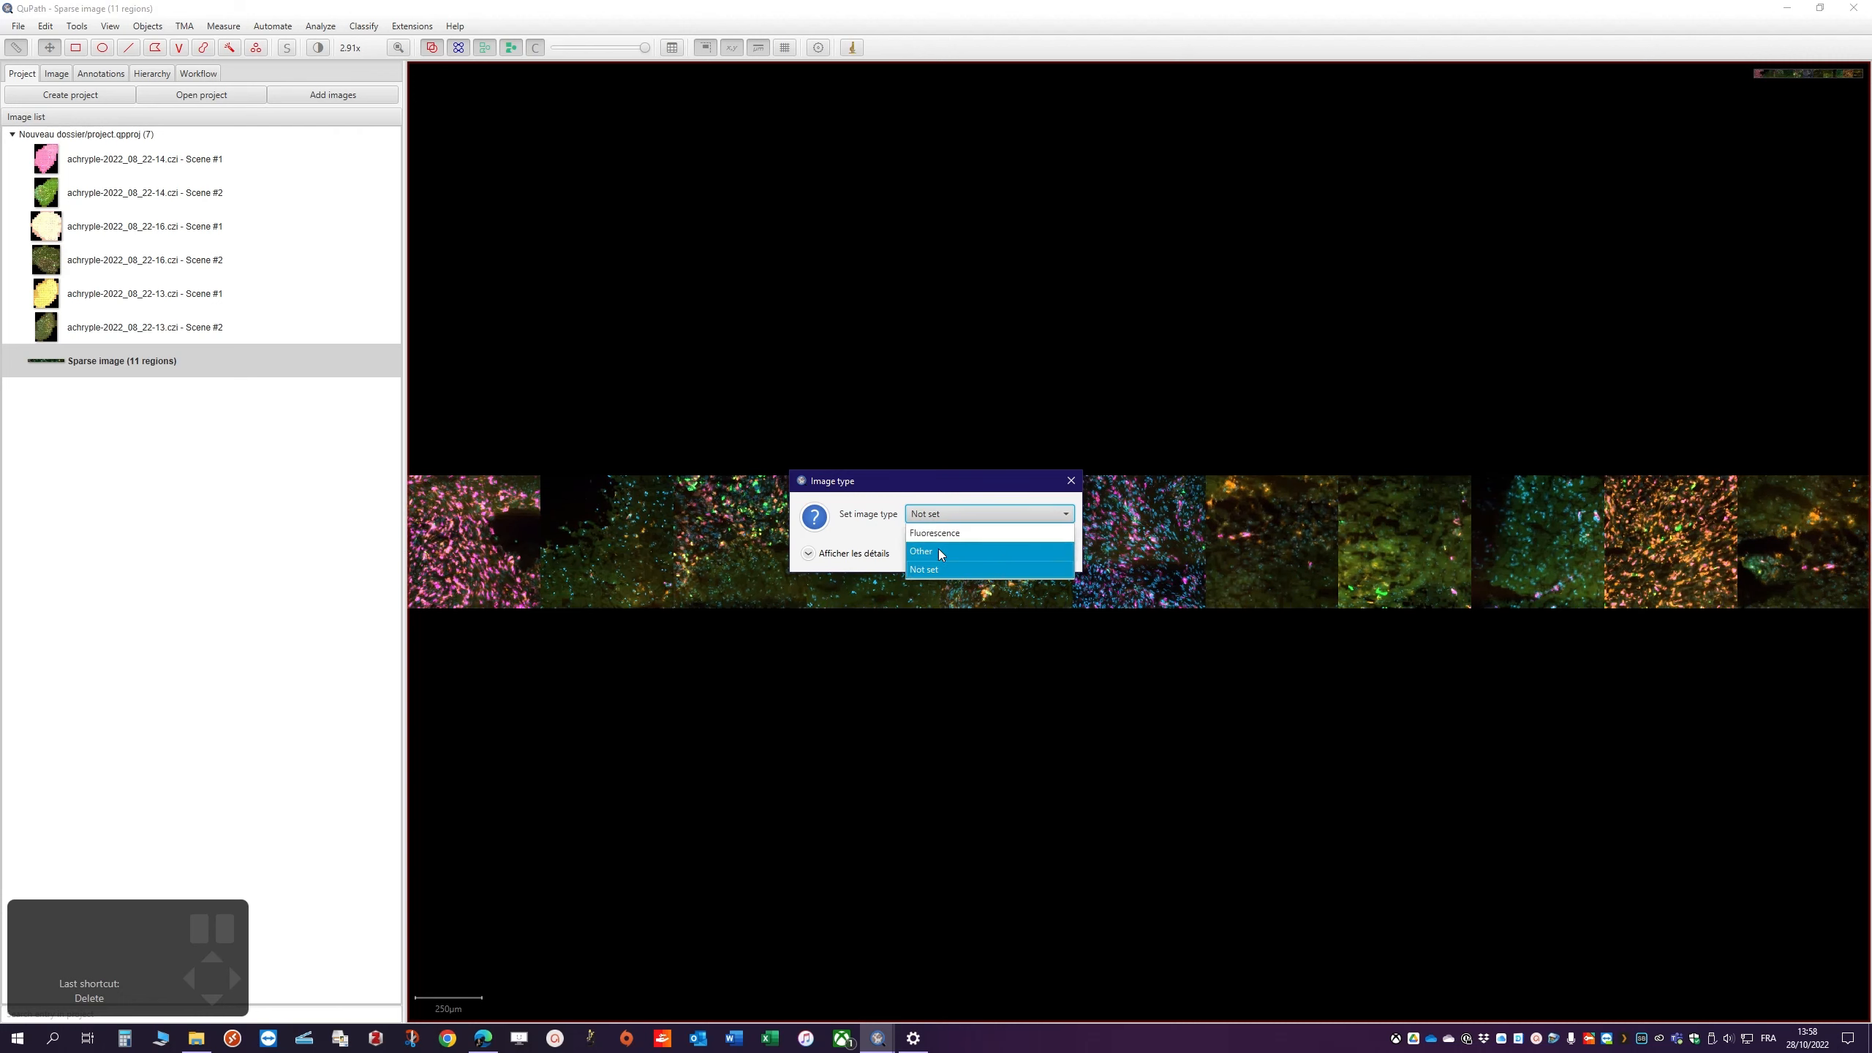
left_click(940, 532)
left_click(981, 553)
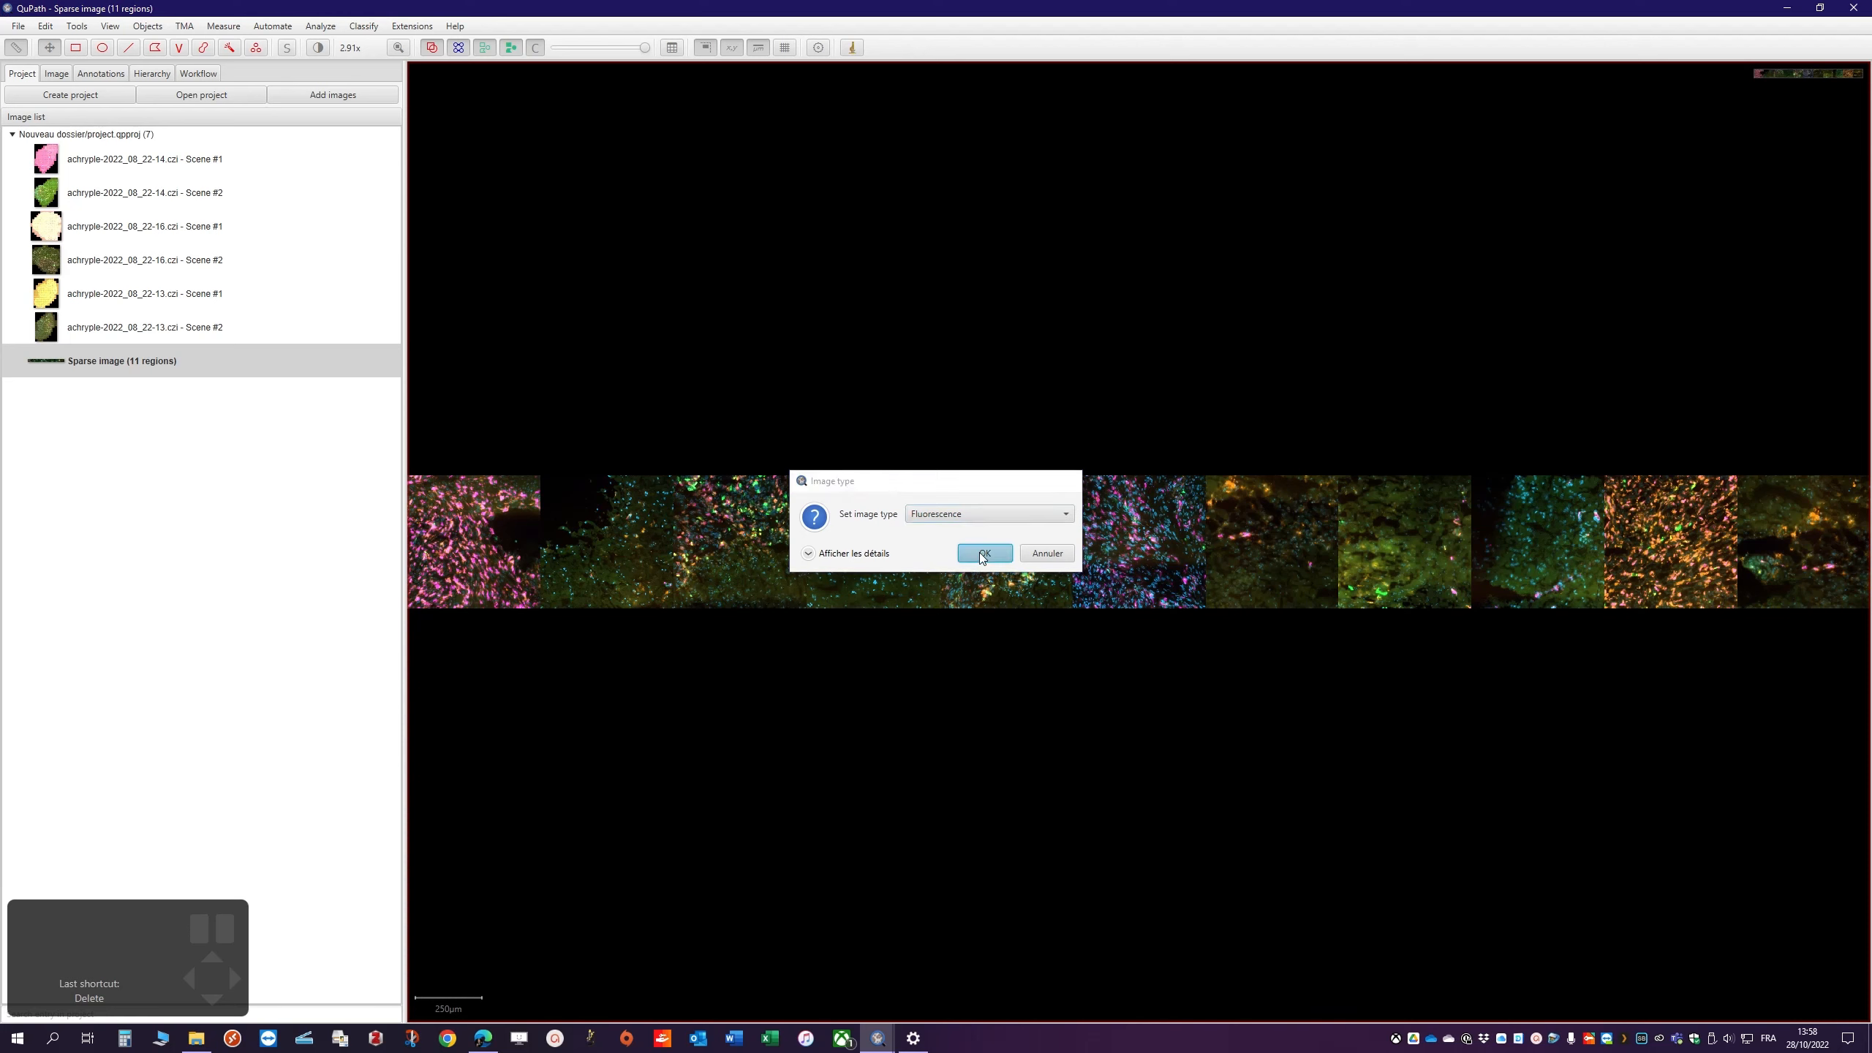
scroll(1527, 601, "down", 3)
scroll(1527, 602, "up", 3)
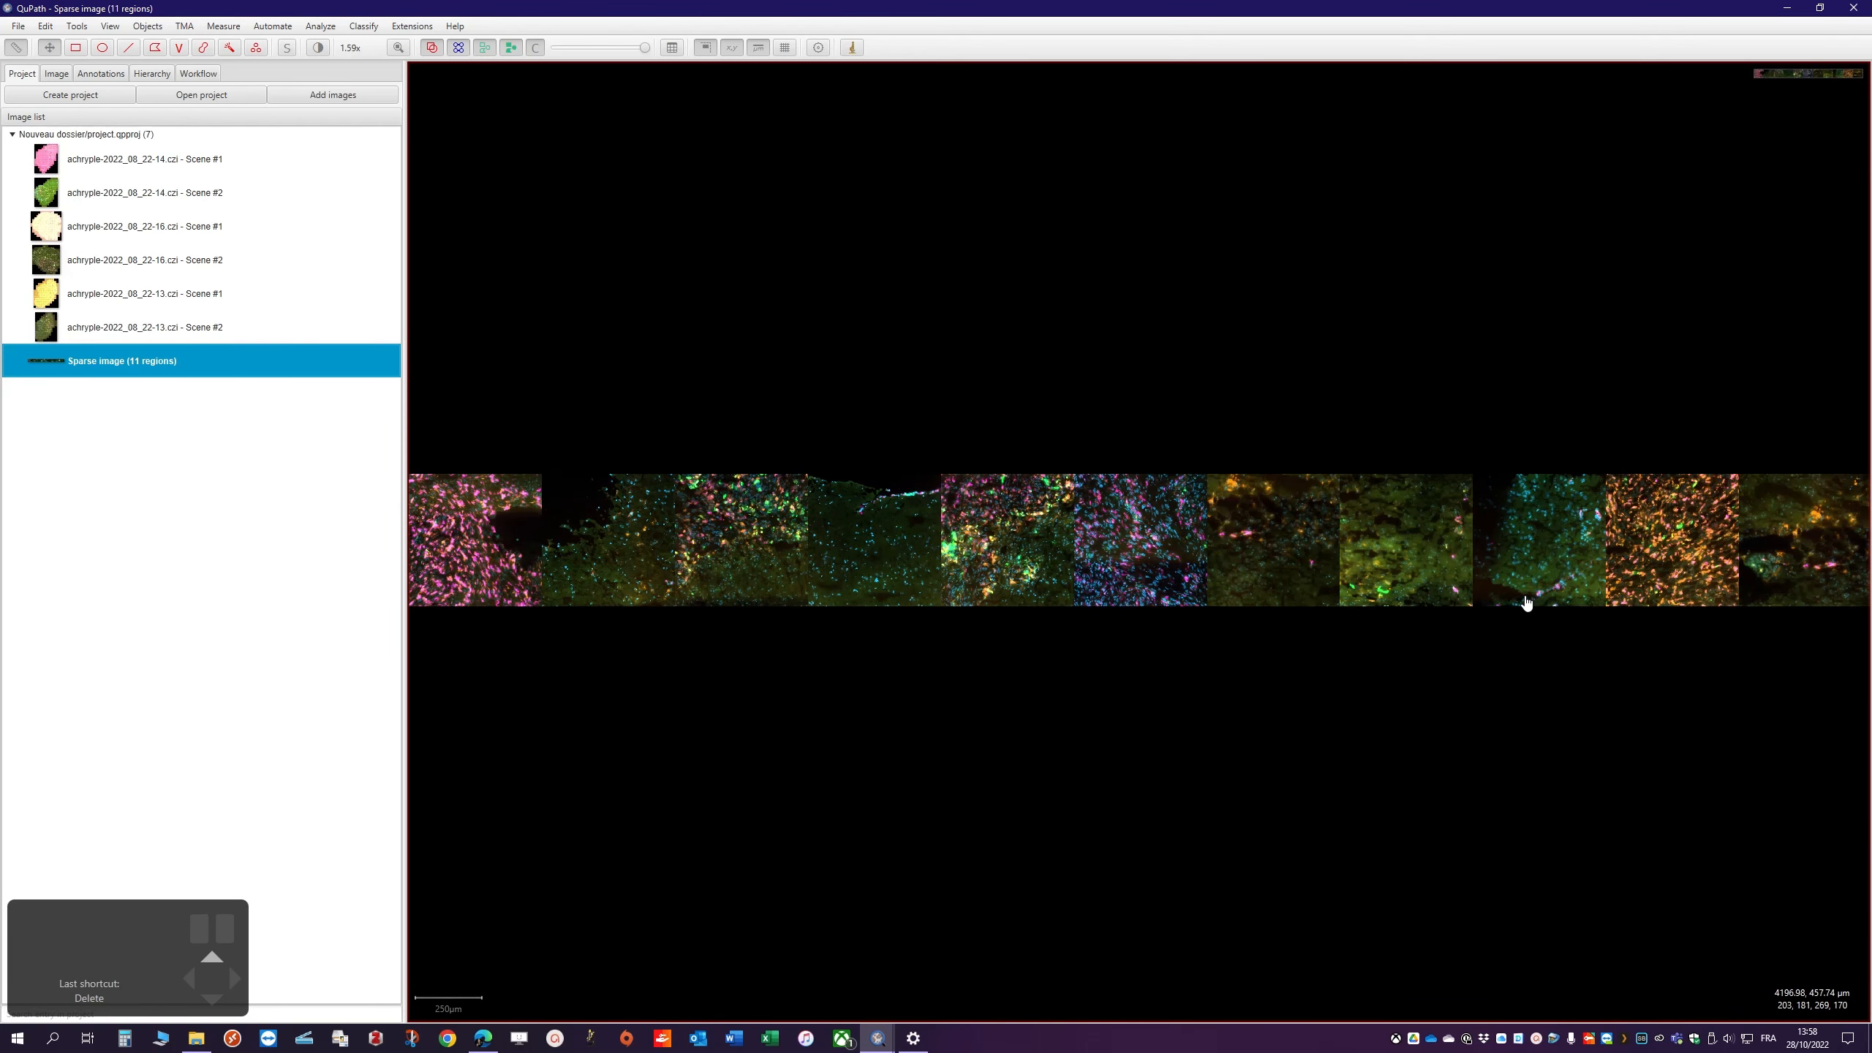
scroll(1527, 601, "down", 3)
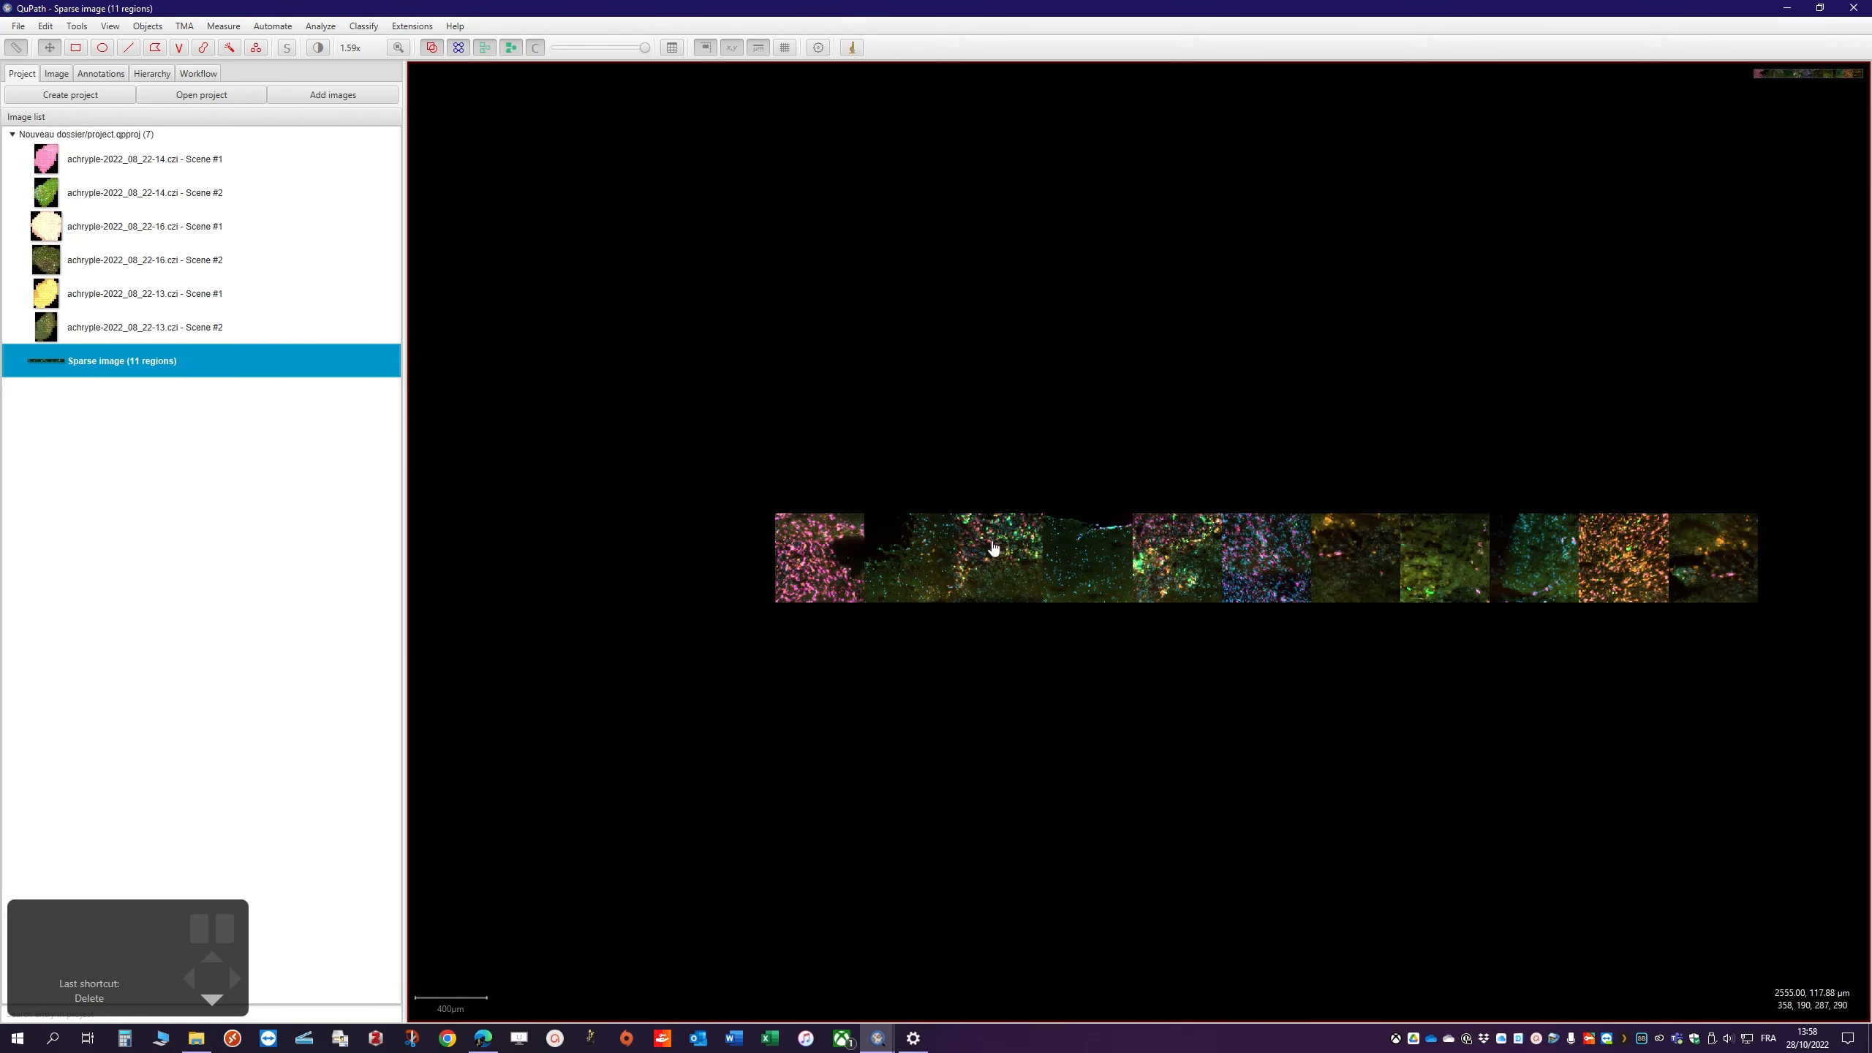
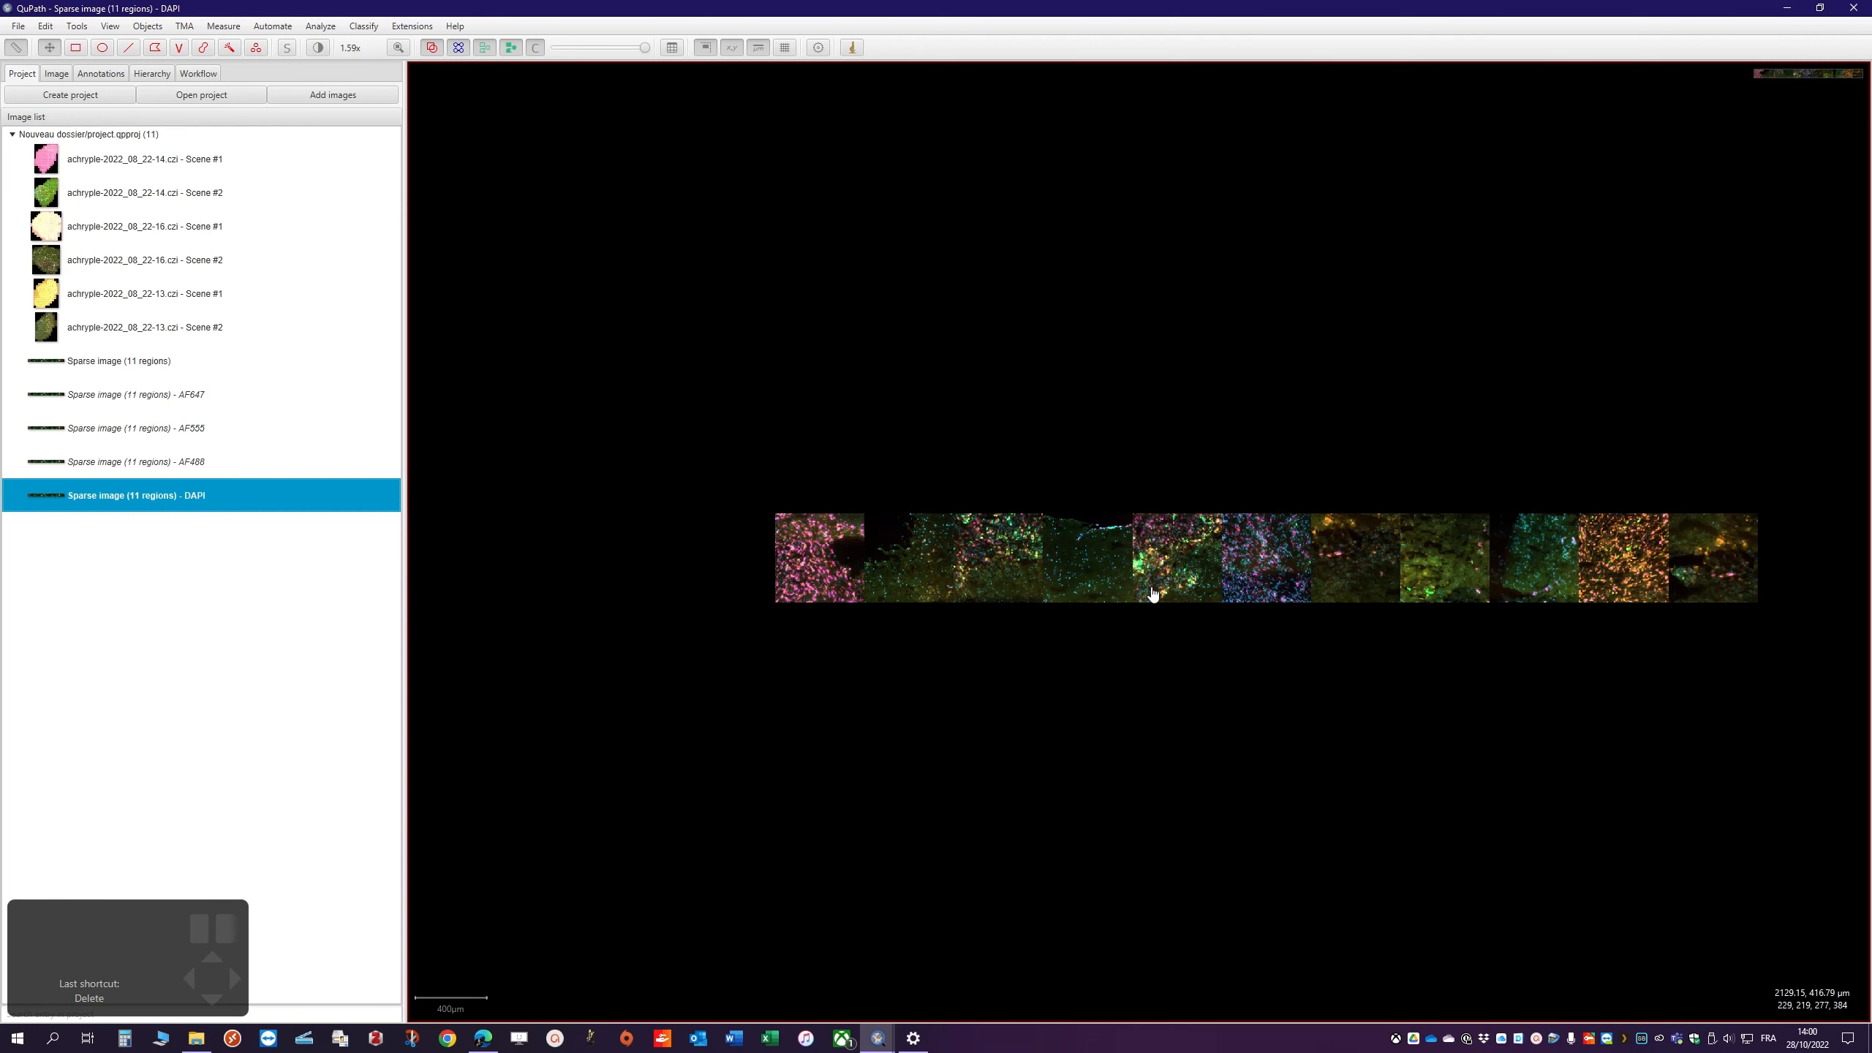
Fit the DAPI sparse image to the view and hide its AF488, AF555 and AF647 channels, leaving only DAPI displayed
left_click(398, 47)
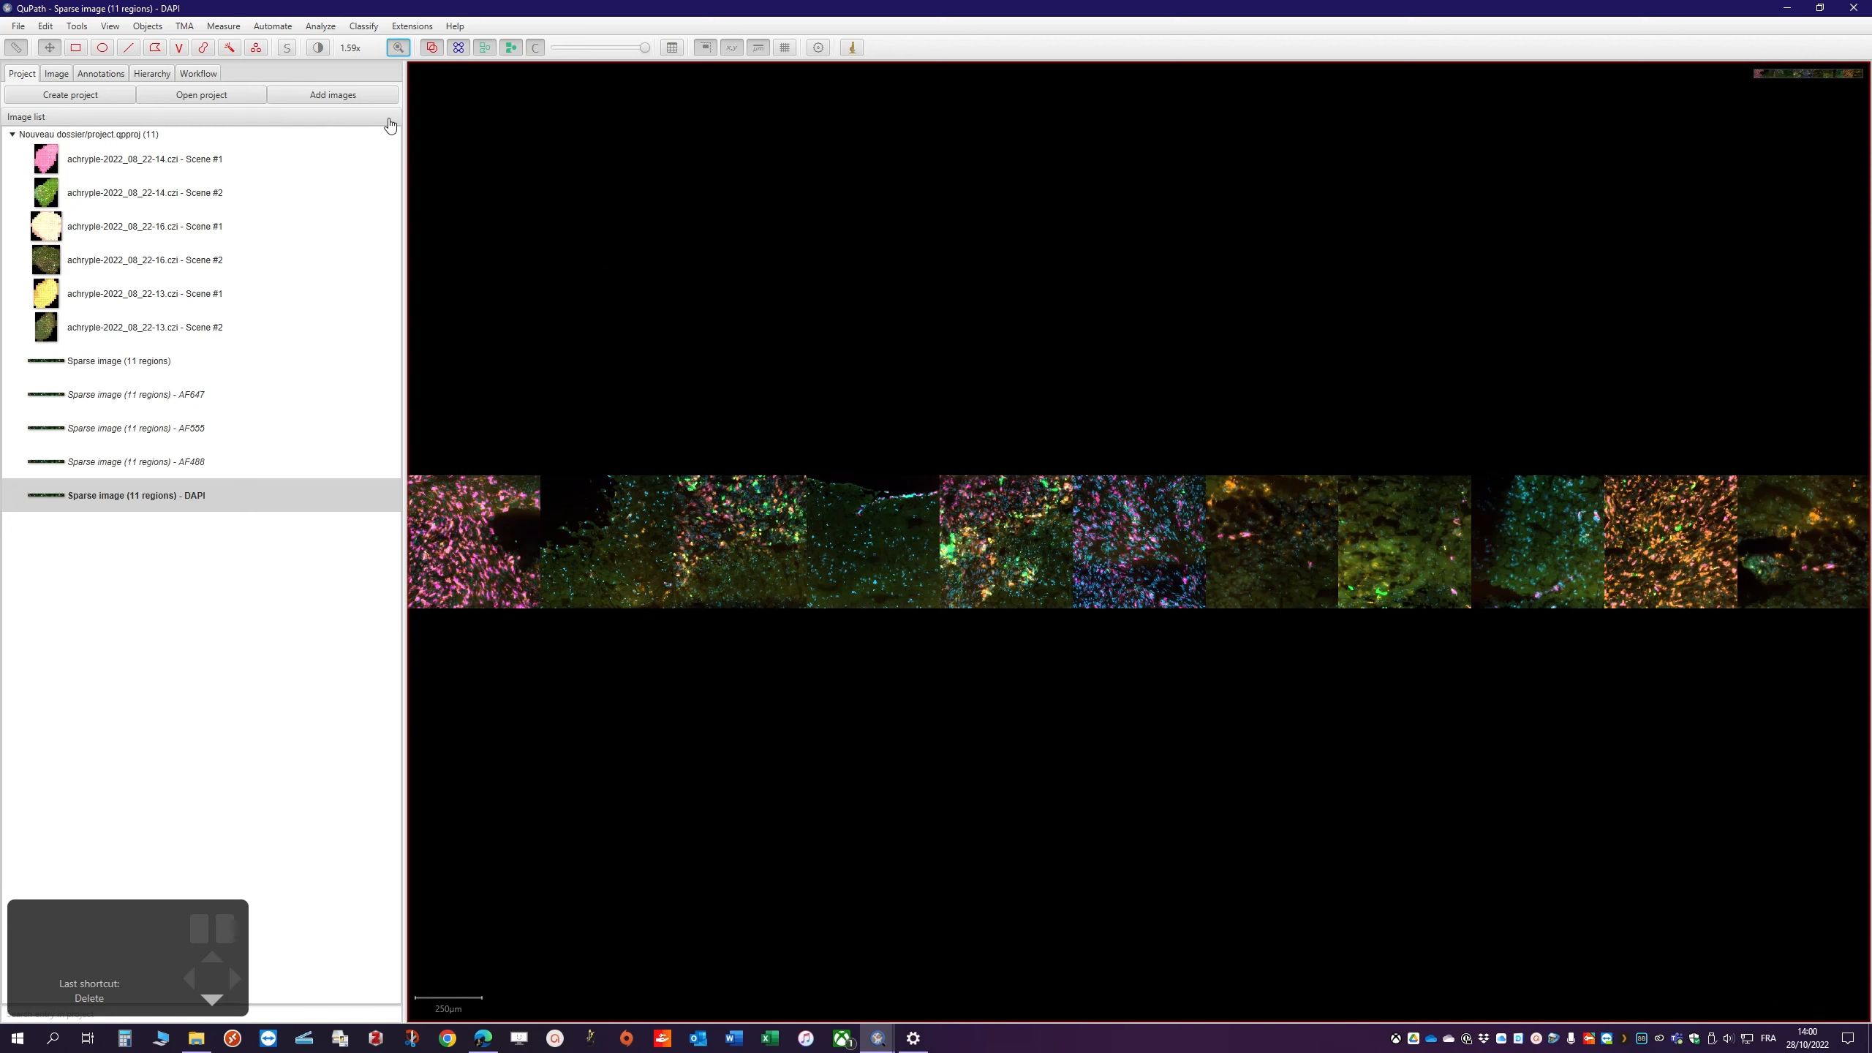
left_click(315, 48)
left_click(1010, 301)
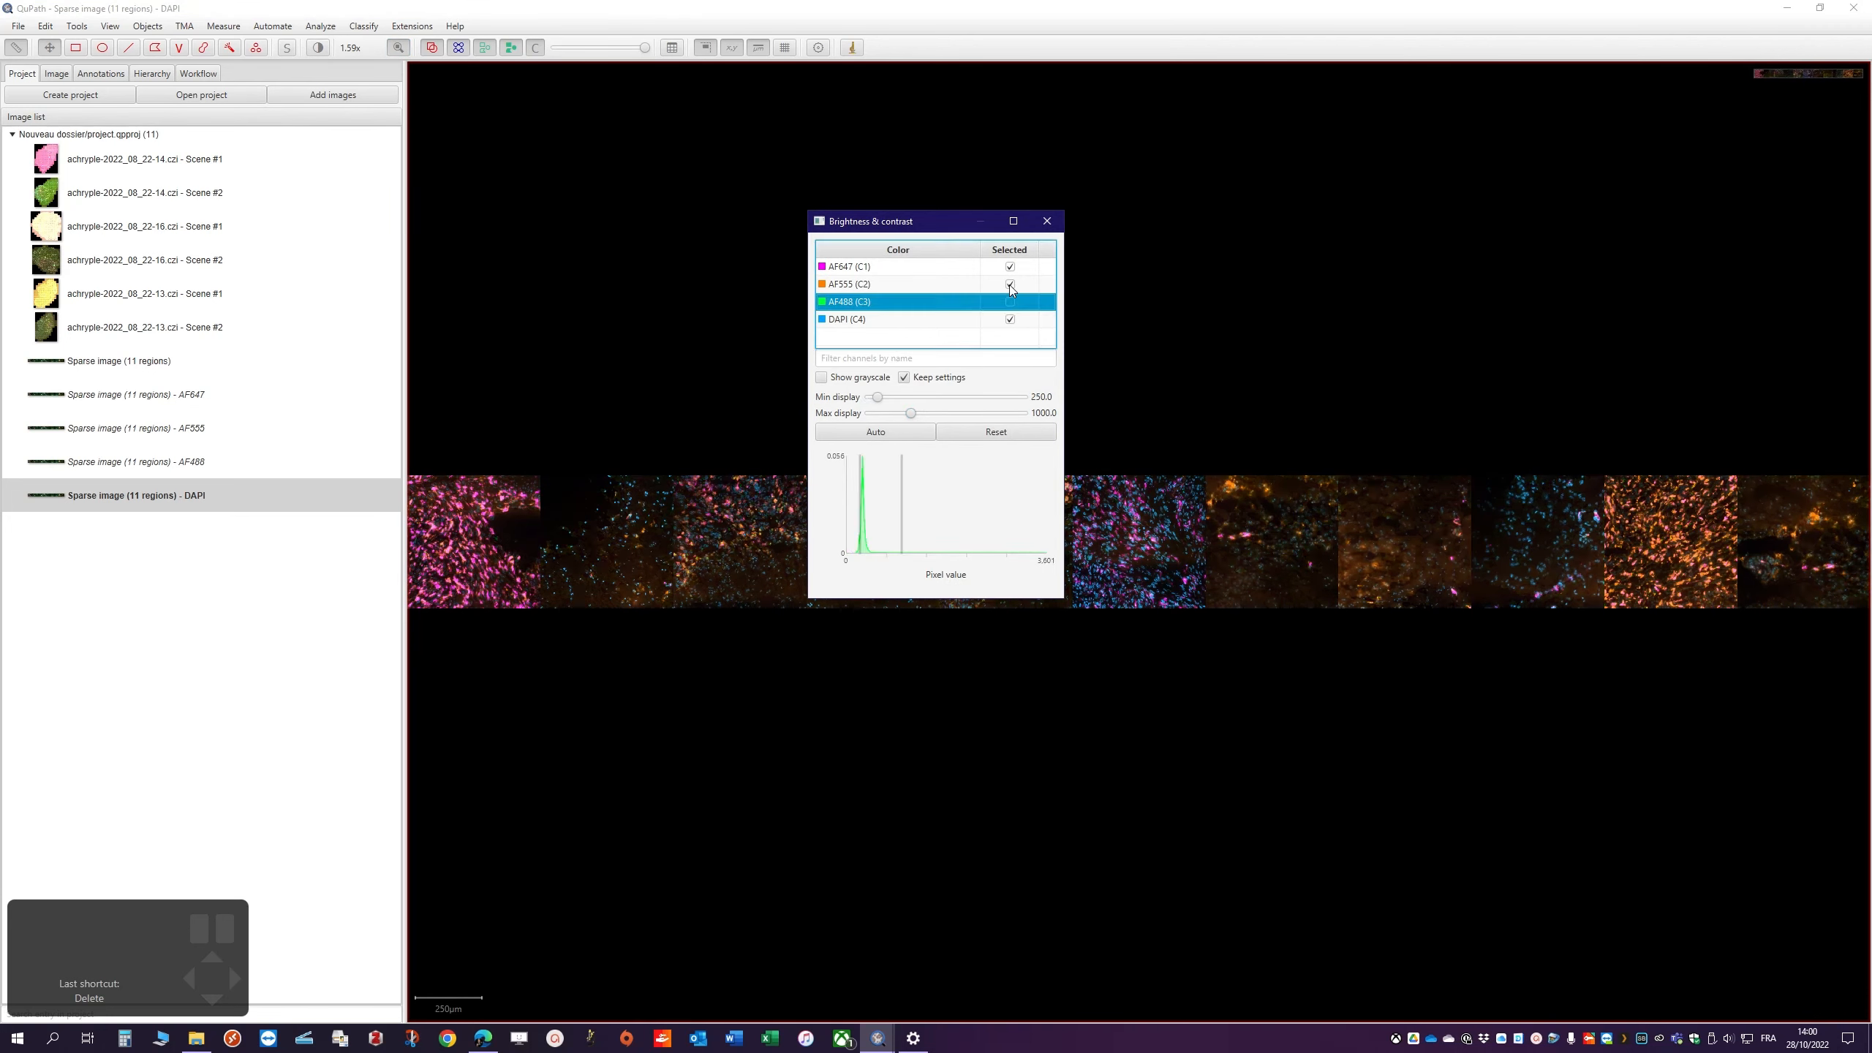
left_click(1010, 284)
left_click(1010, 266)
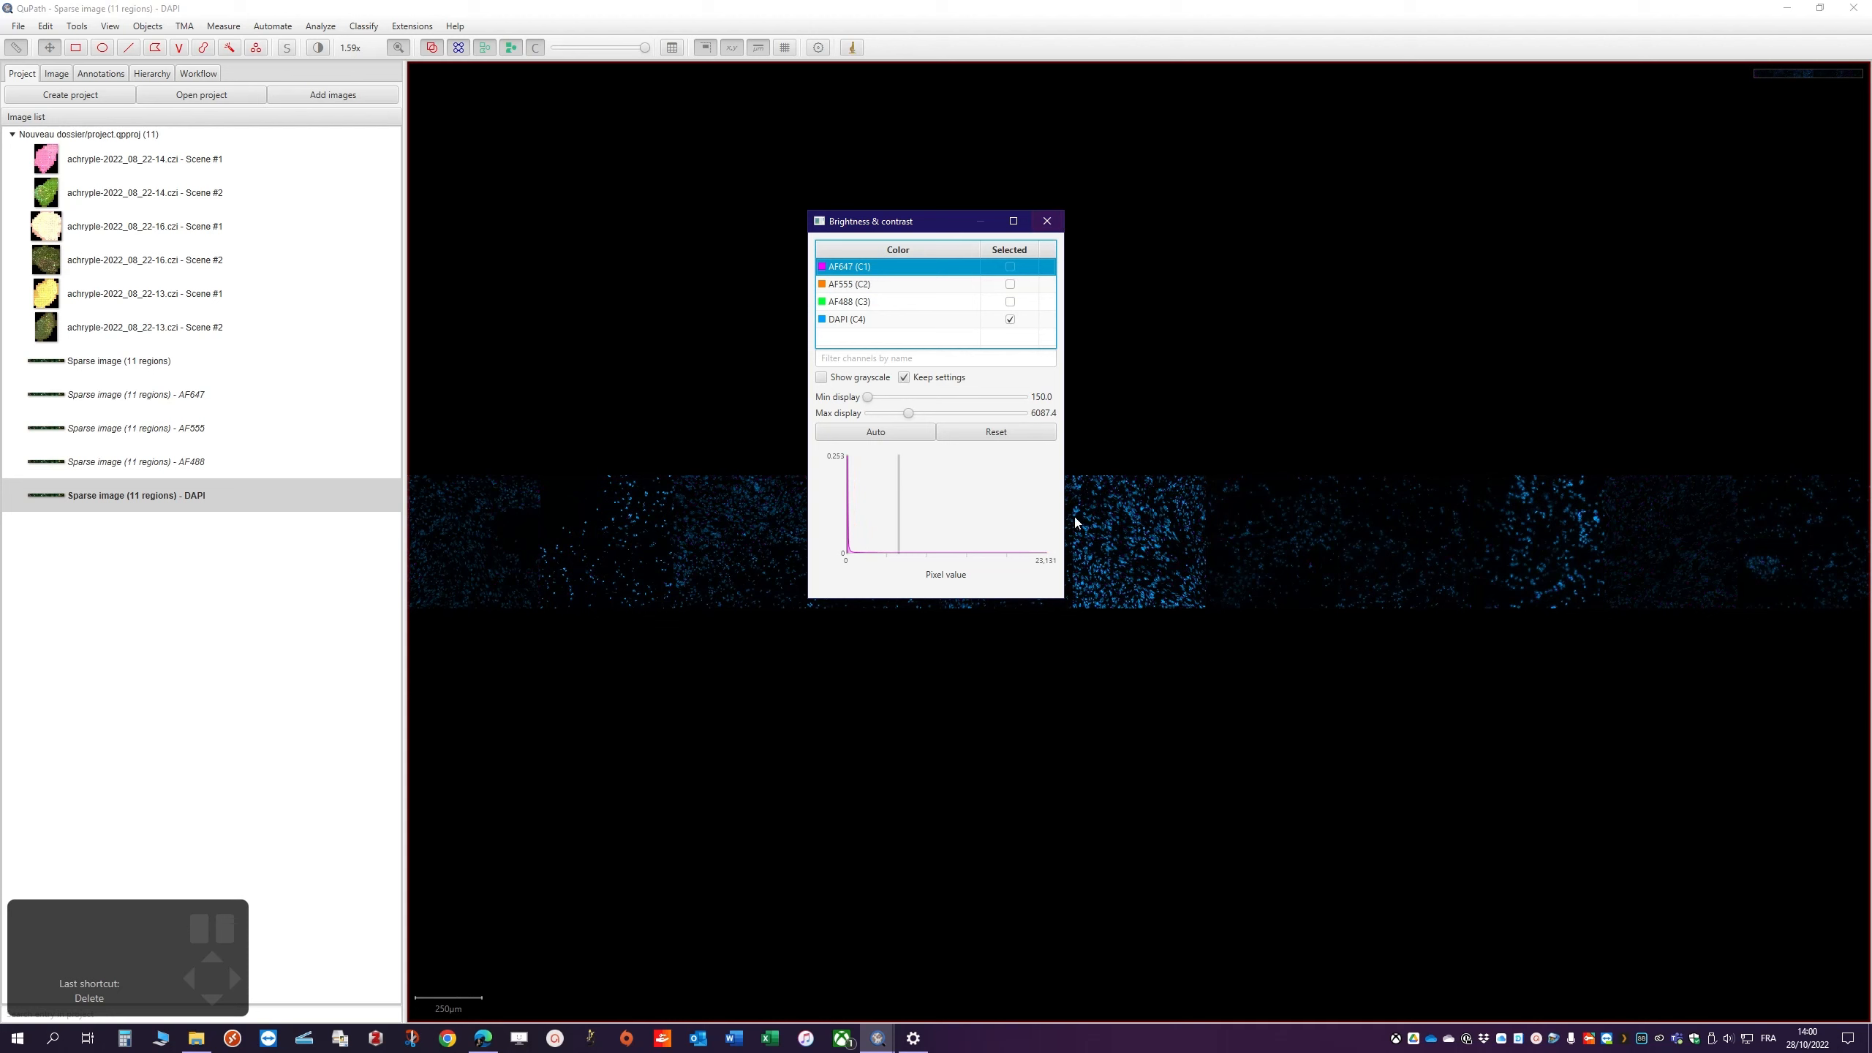
left_click(1055, 227)
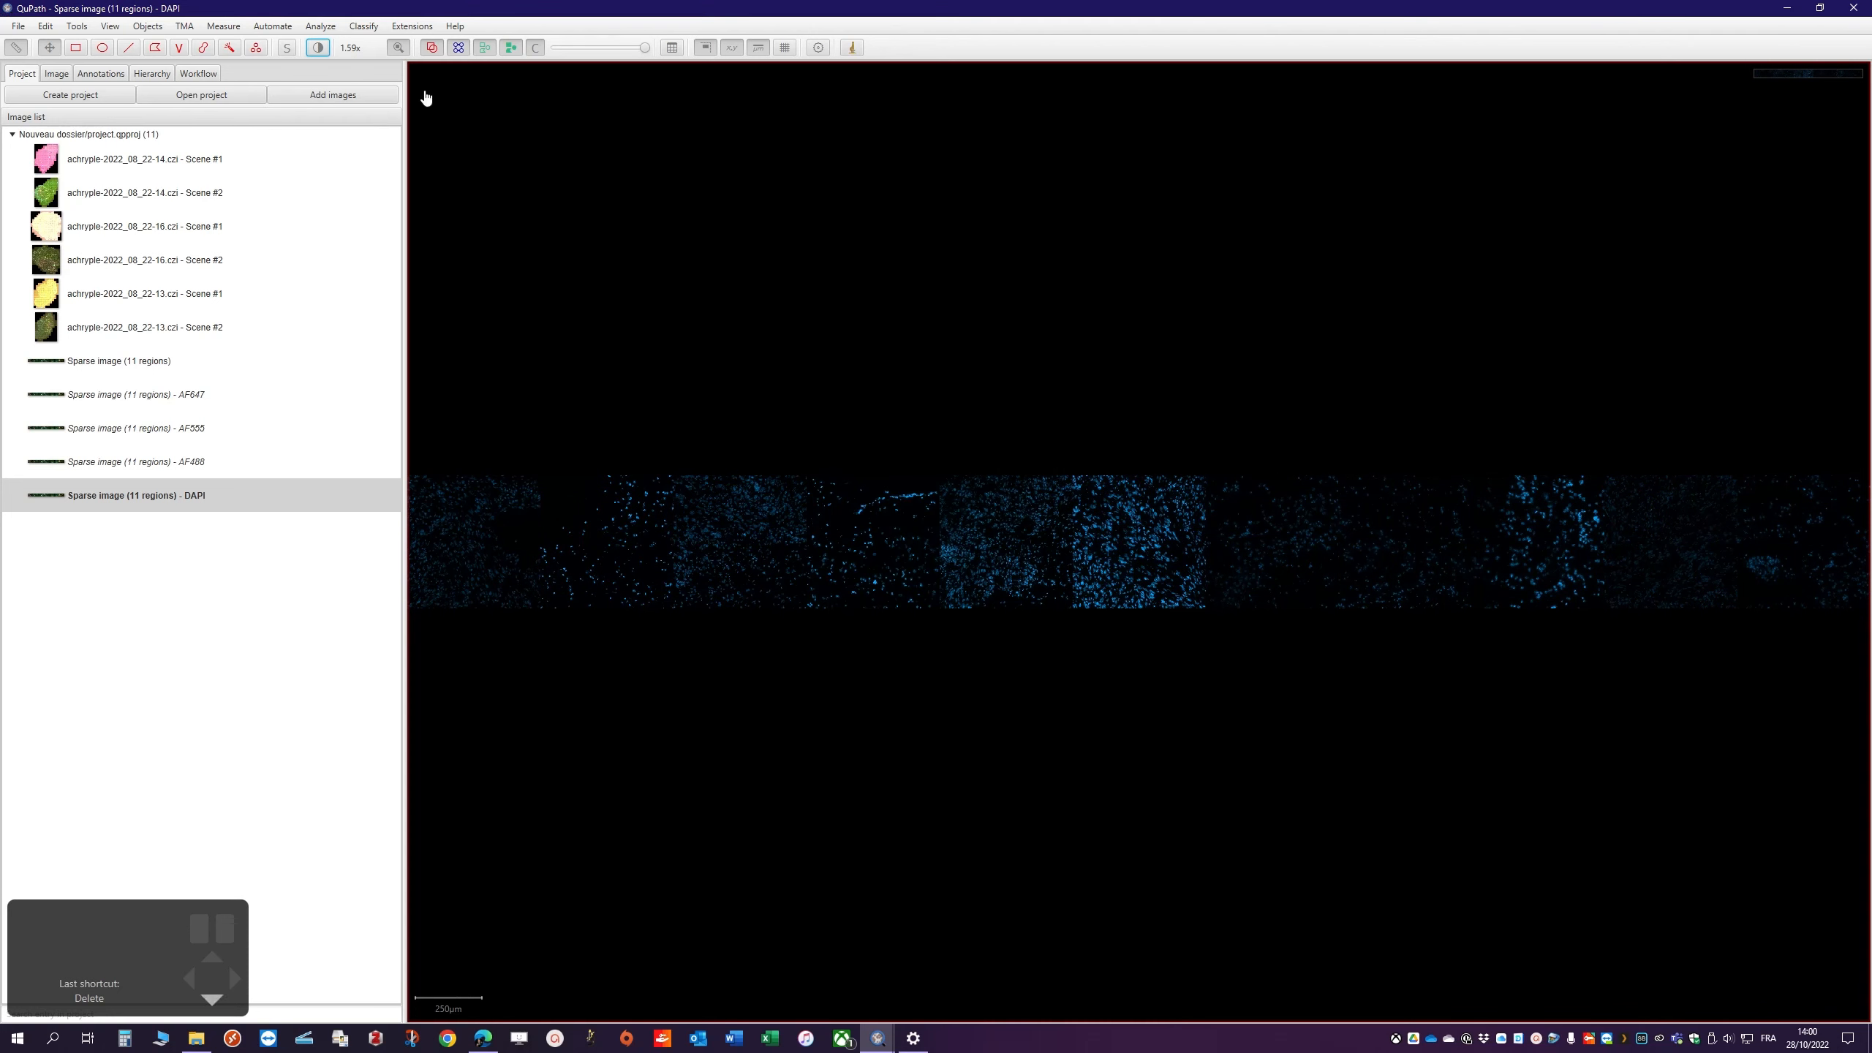
Examine the DAPI-stained nuclei up close across neighbouring regions and compare the regions along the whole strip
left_click(396, 55)
scroll(1107, 573, "up", 10)
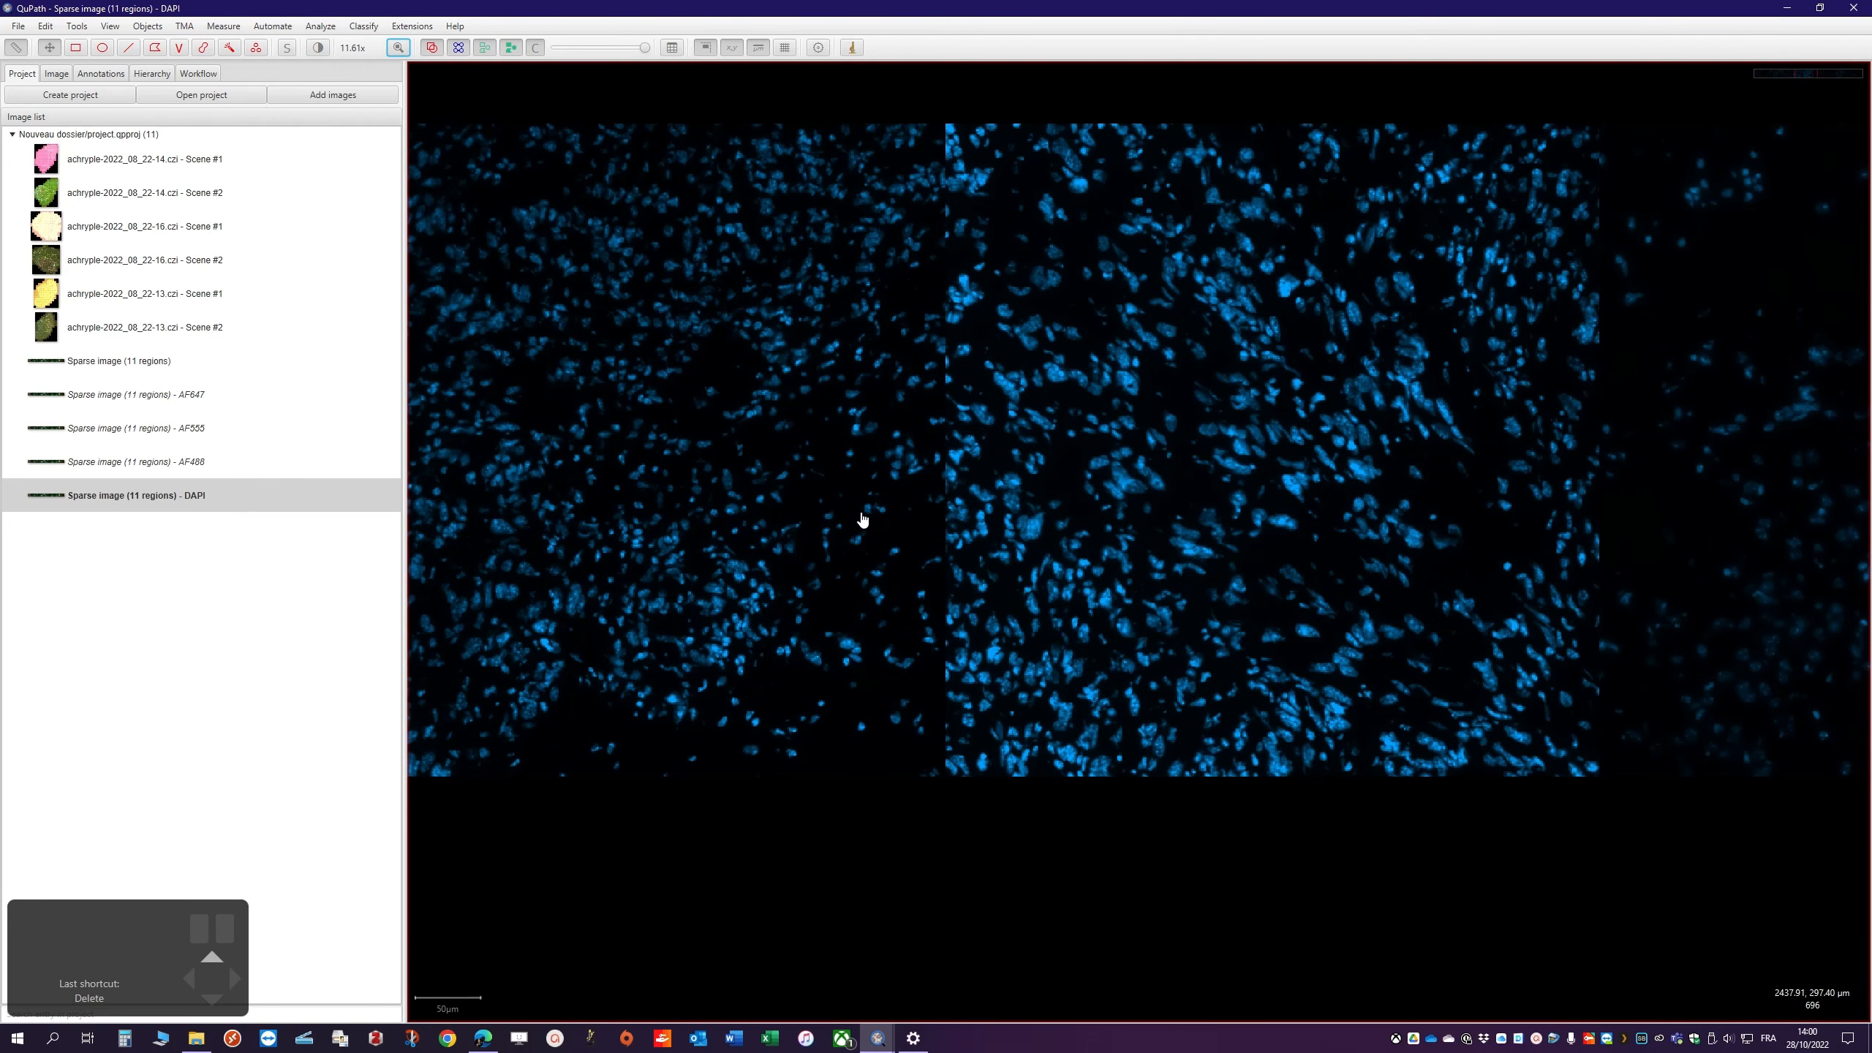
left_click_drag(844, 481, 434, 501)
left_click_drag(1390, 498, 1404, 552)
scroll(918, 560, "down", 5)
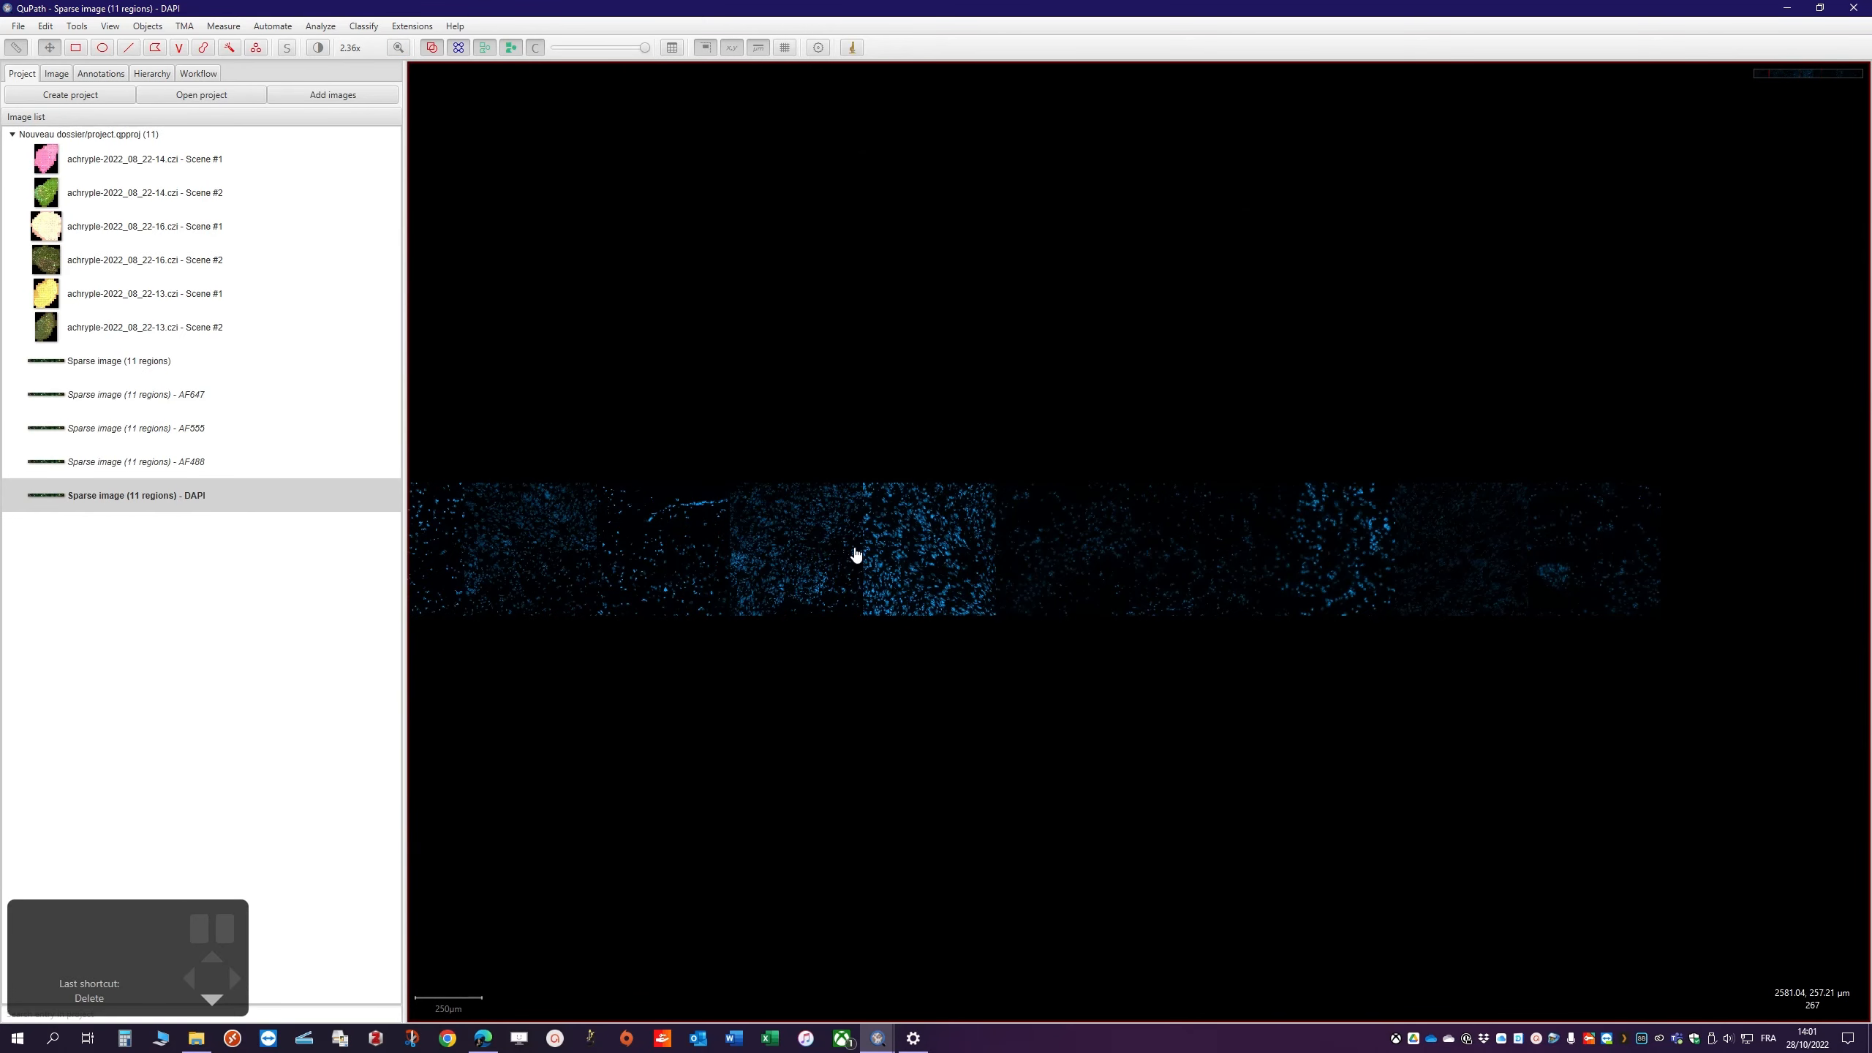
left_click_drag(857, 556, 966, 565)
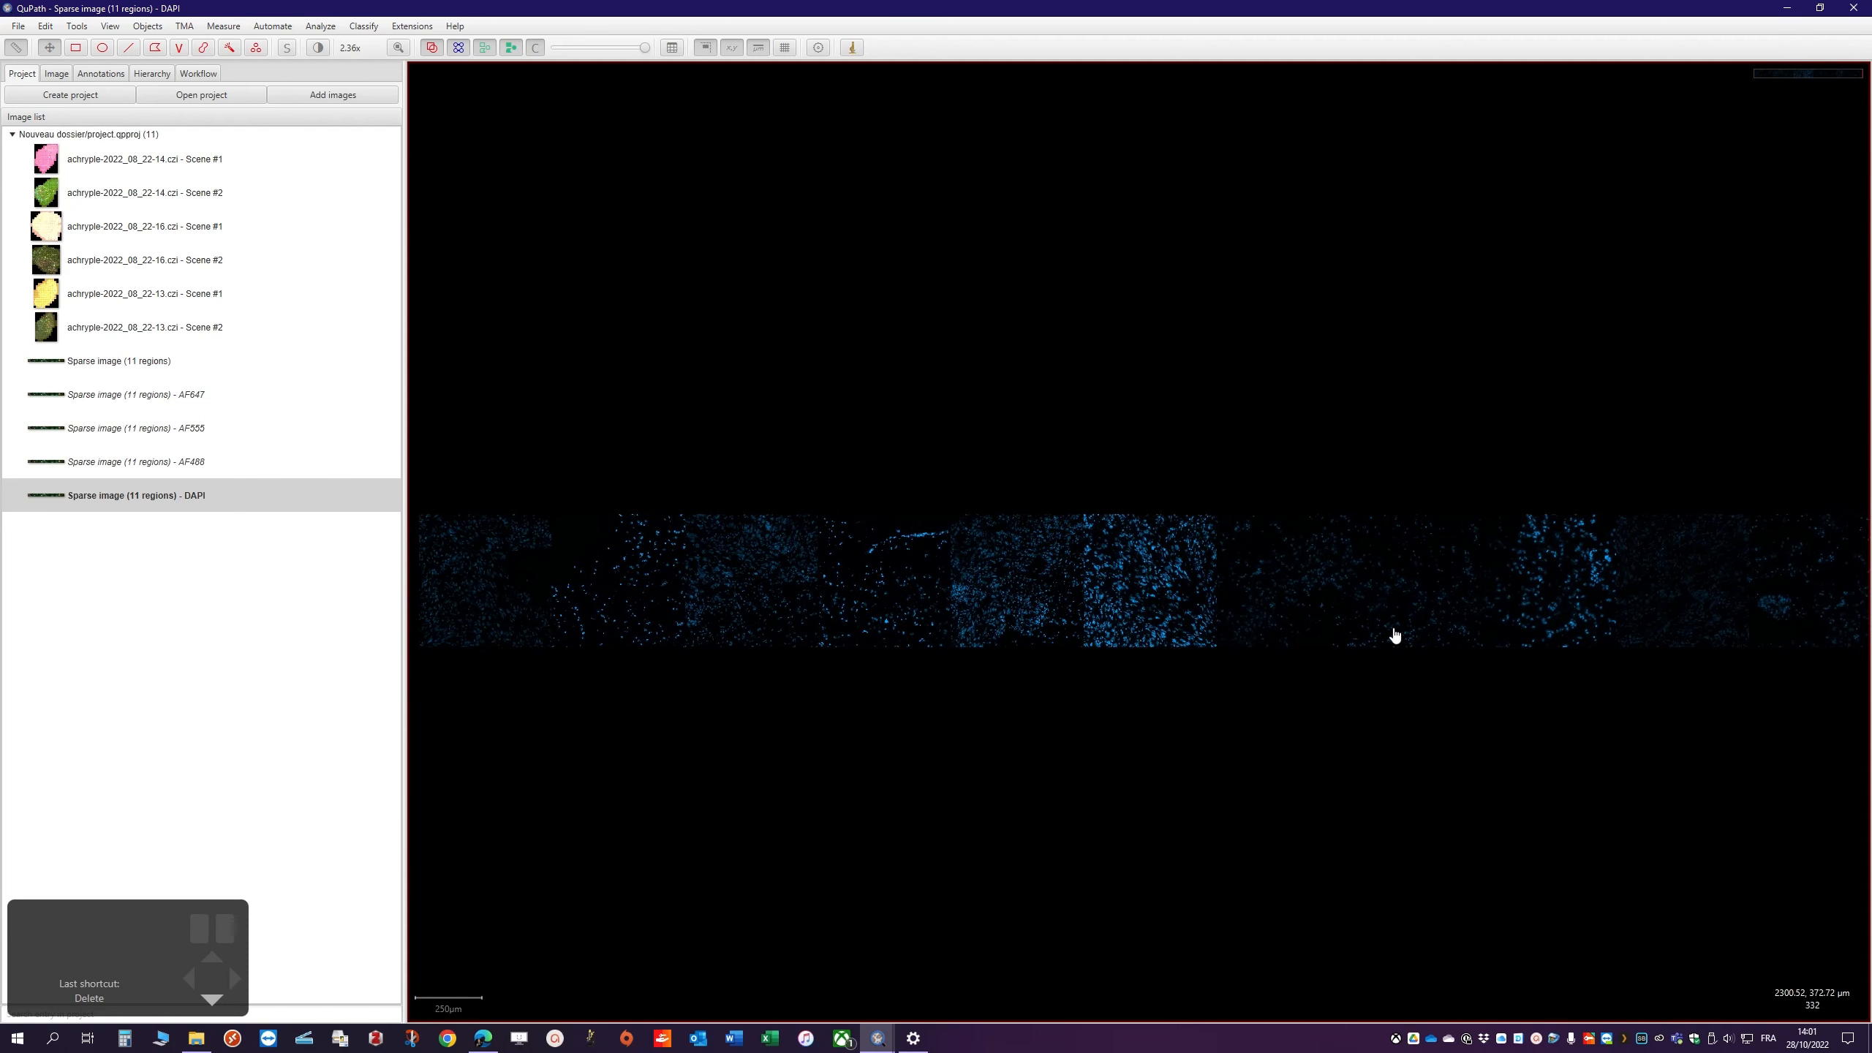
scroll(1237, 594, "down", 1)
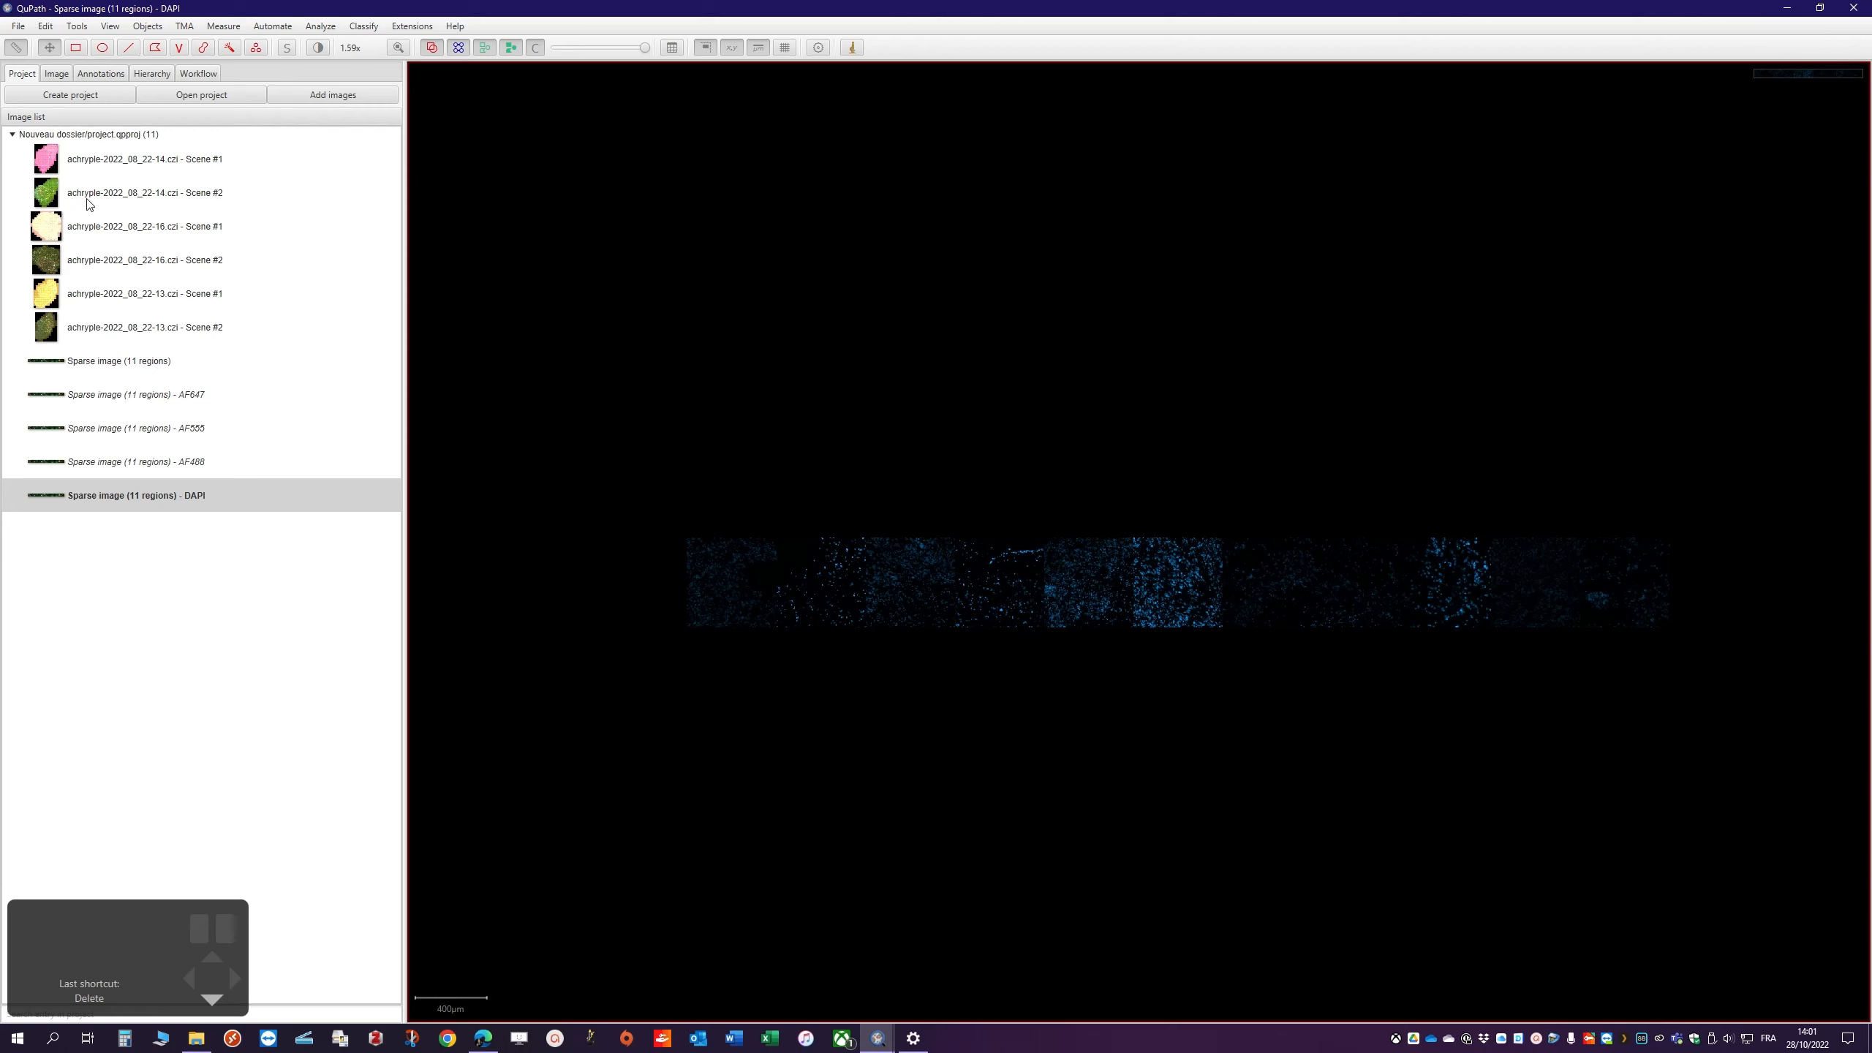
Create a full image annotation on the DAPI sparse image
left_click(148, 26)
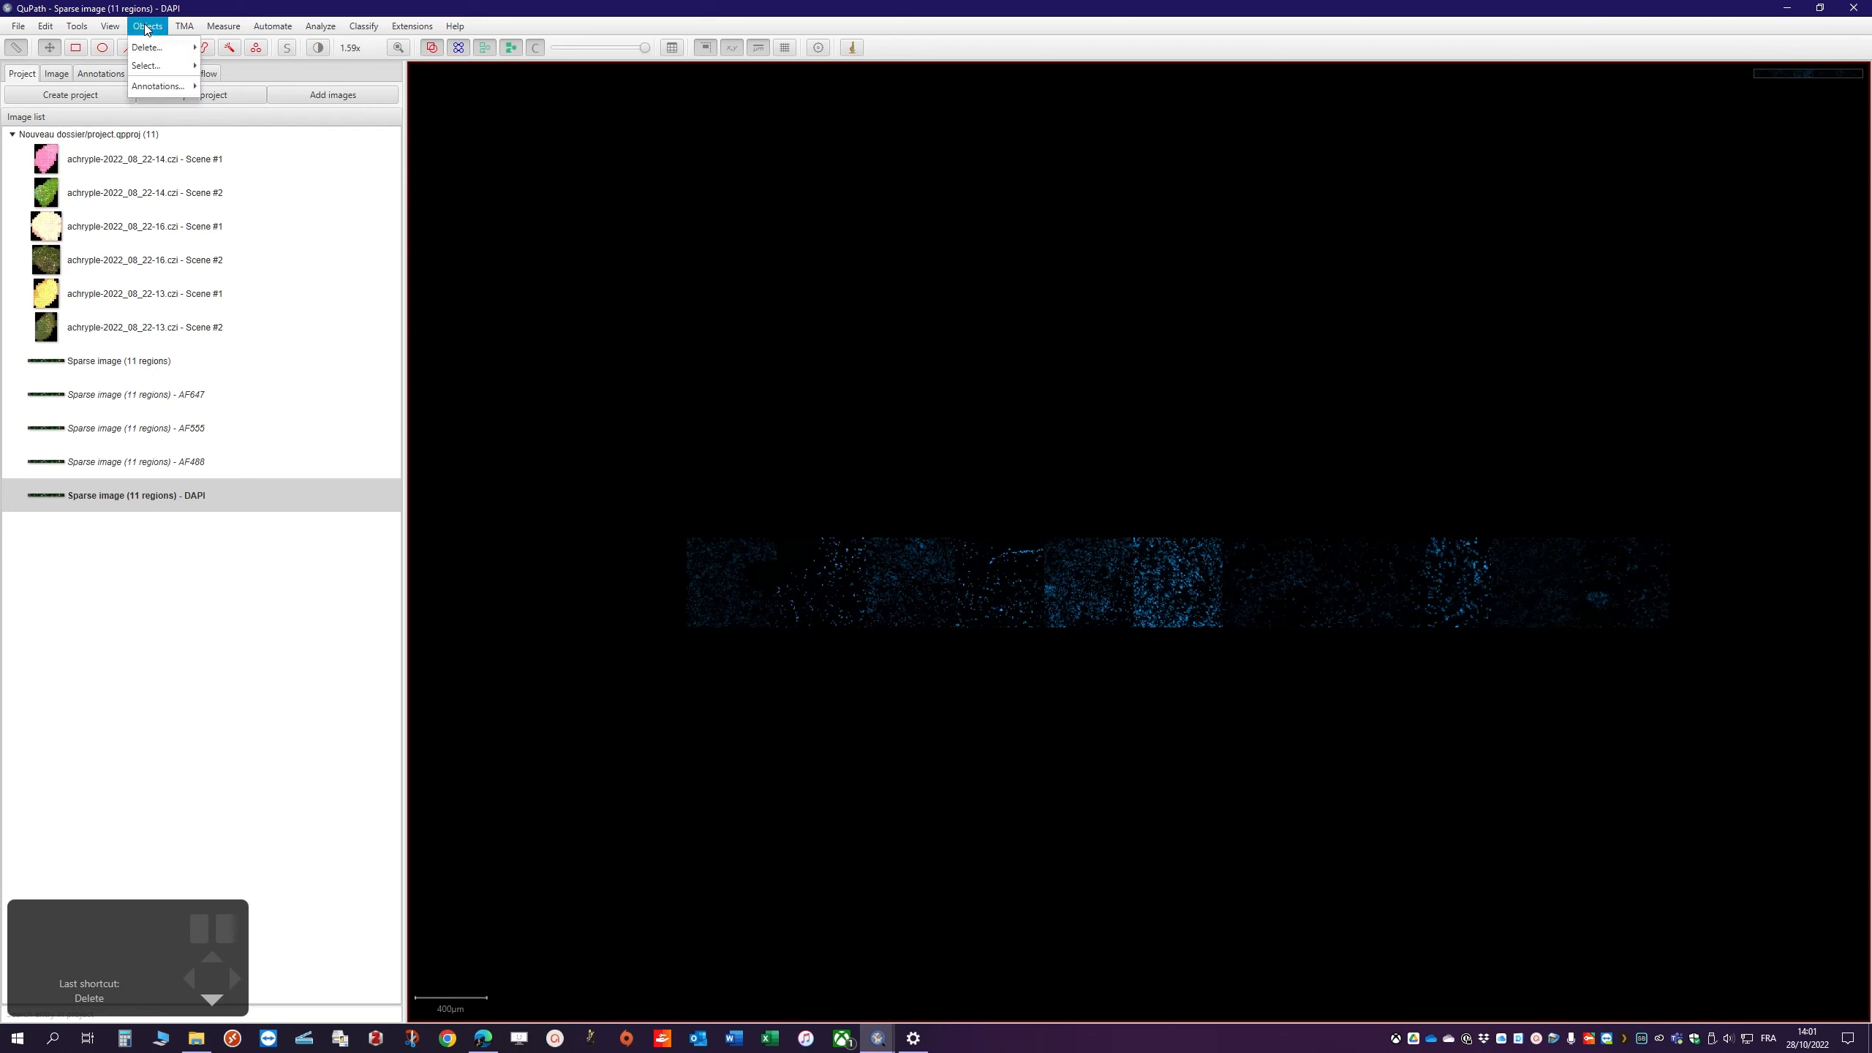
mouse_move(161, 83)
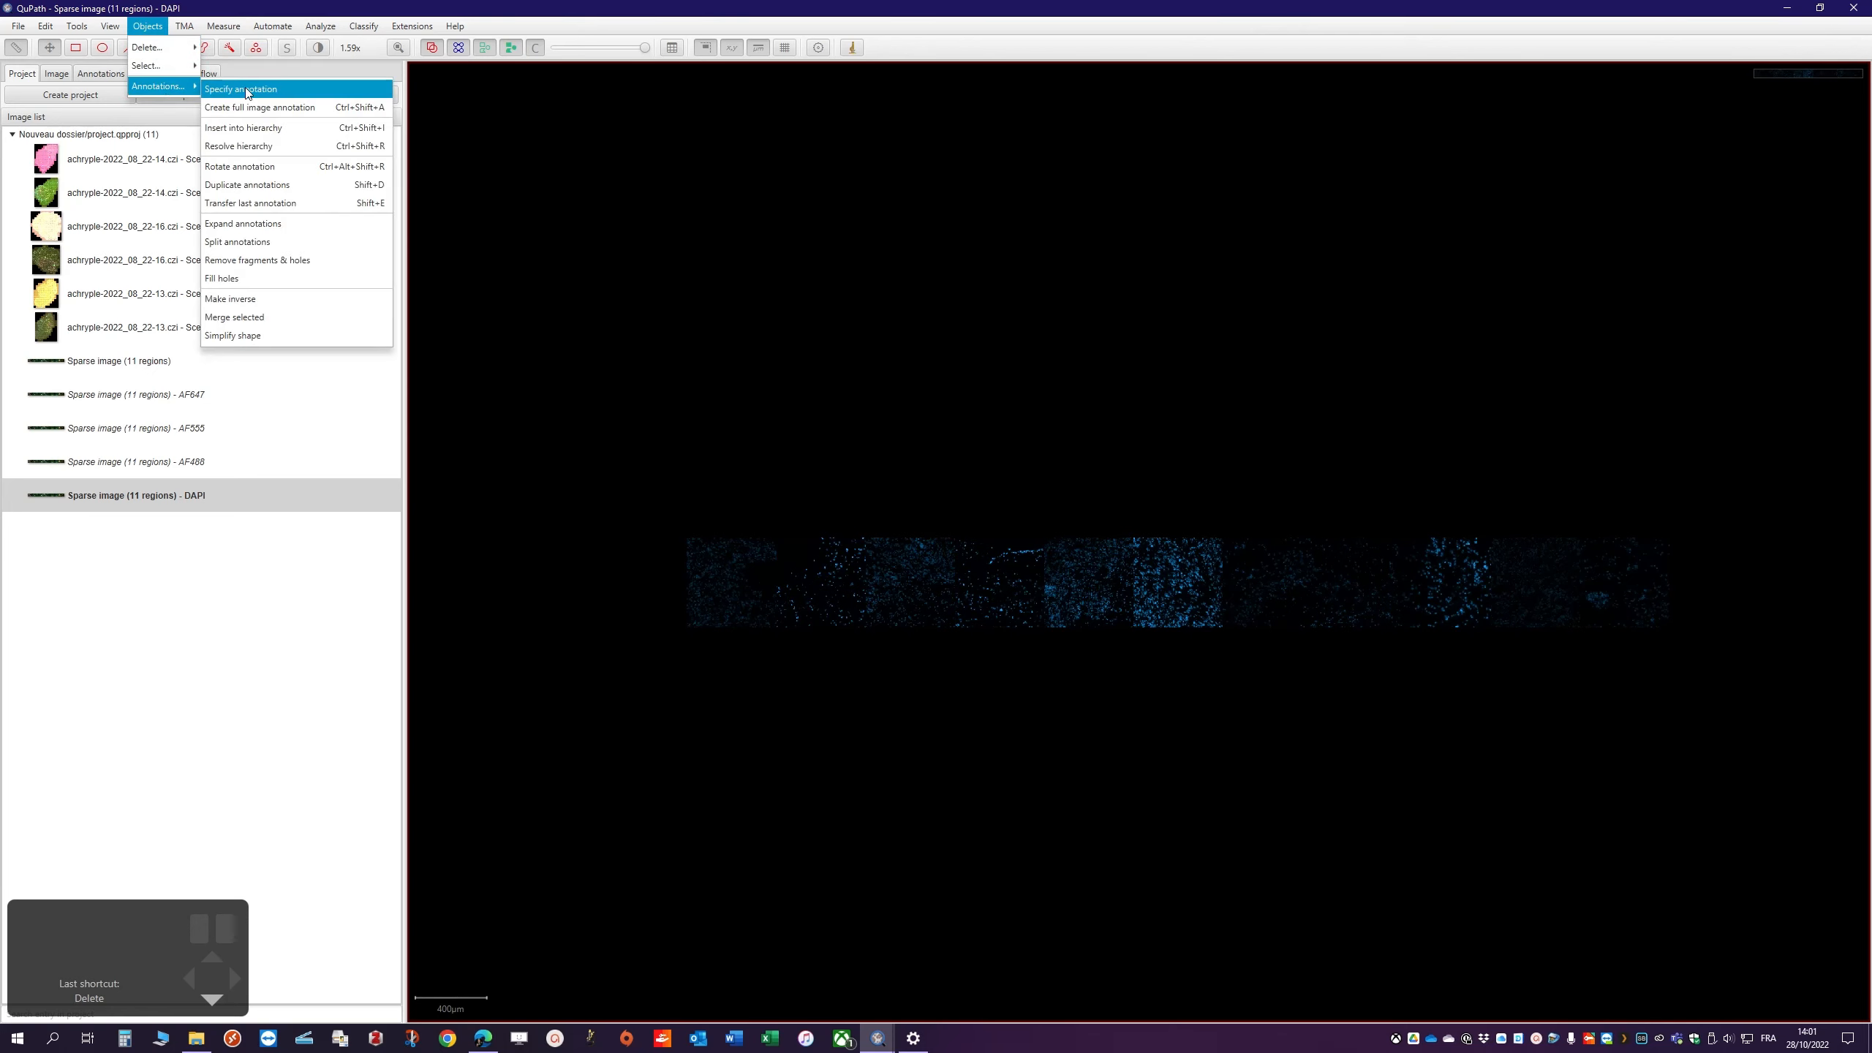
left_click(303, 107)
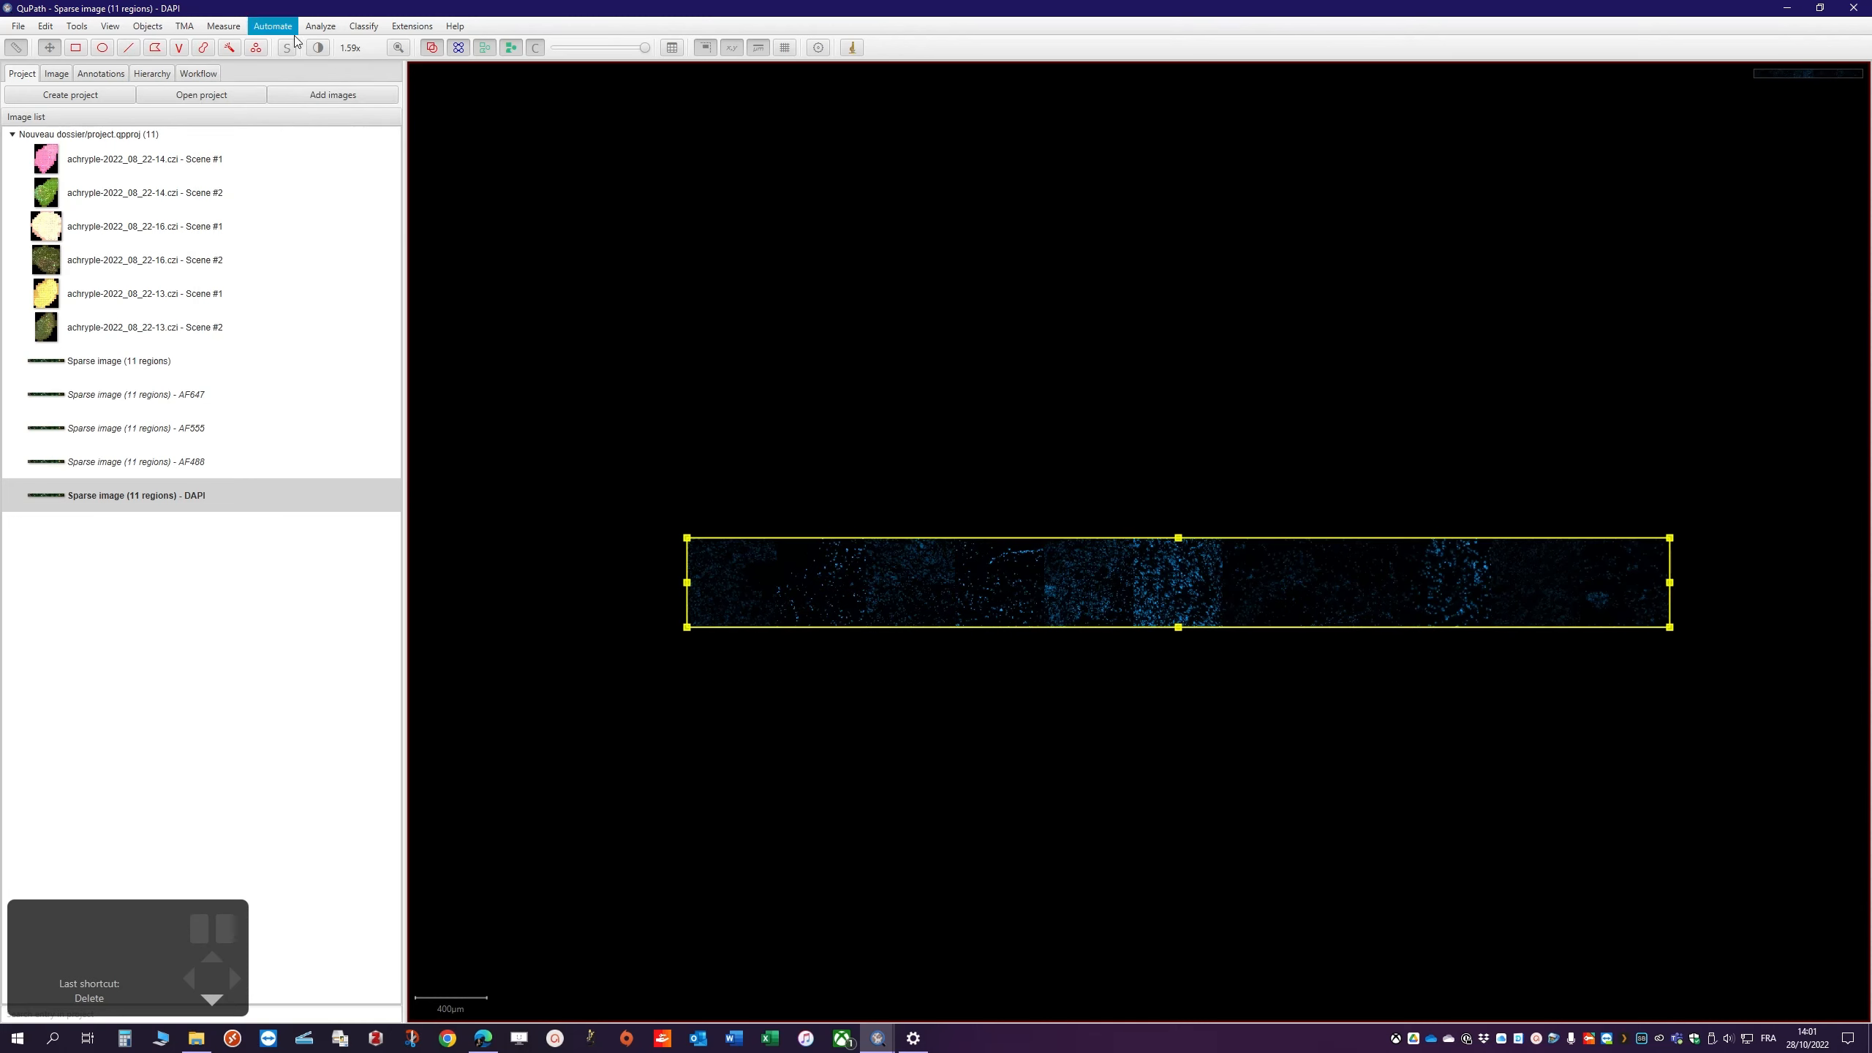
Run cell detection on the full-image annotation with DAPI as the detection channel and a threshold of 100
left_click(320, 26)
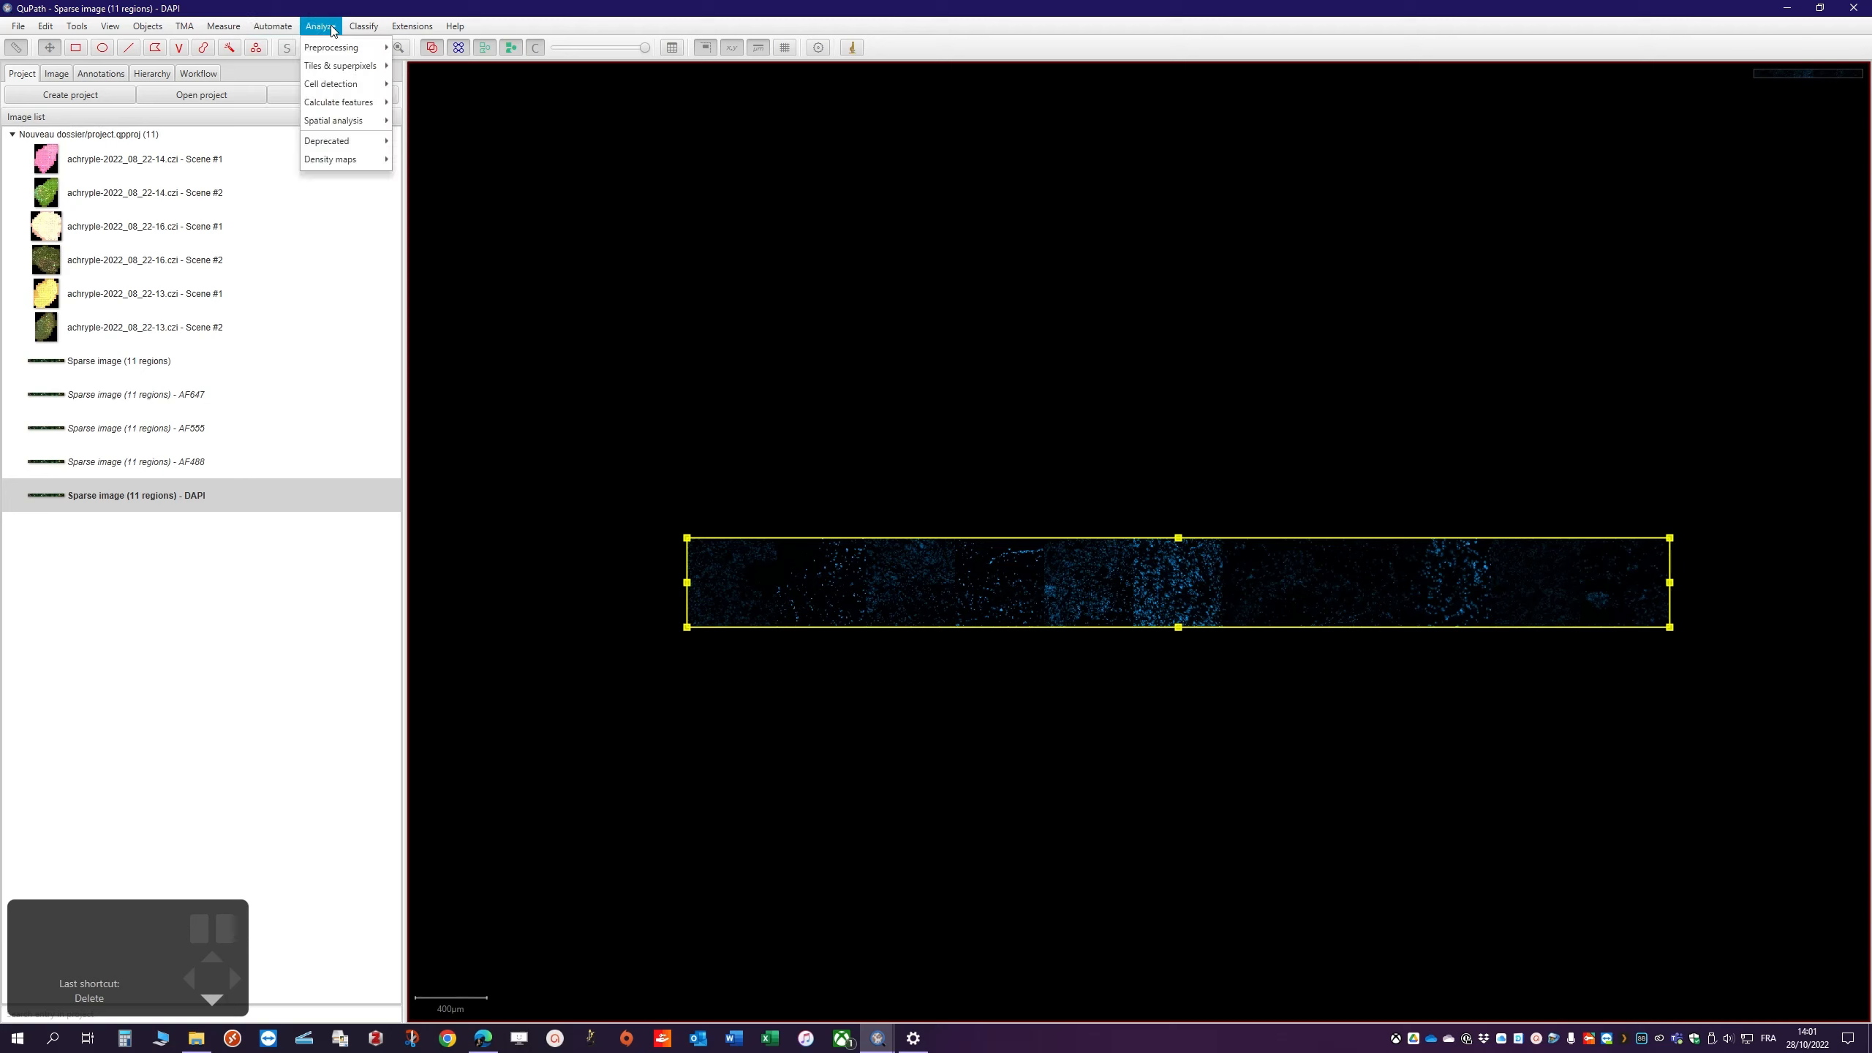
mouse_move(341, 86)
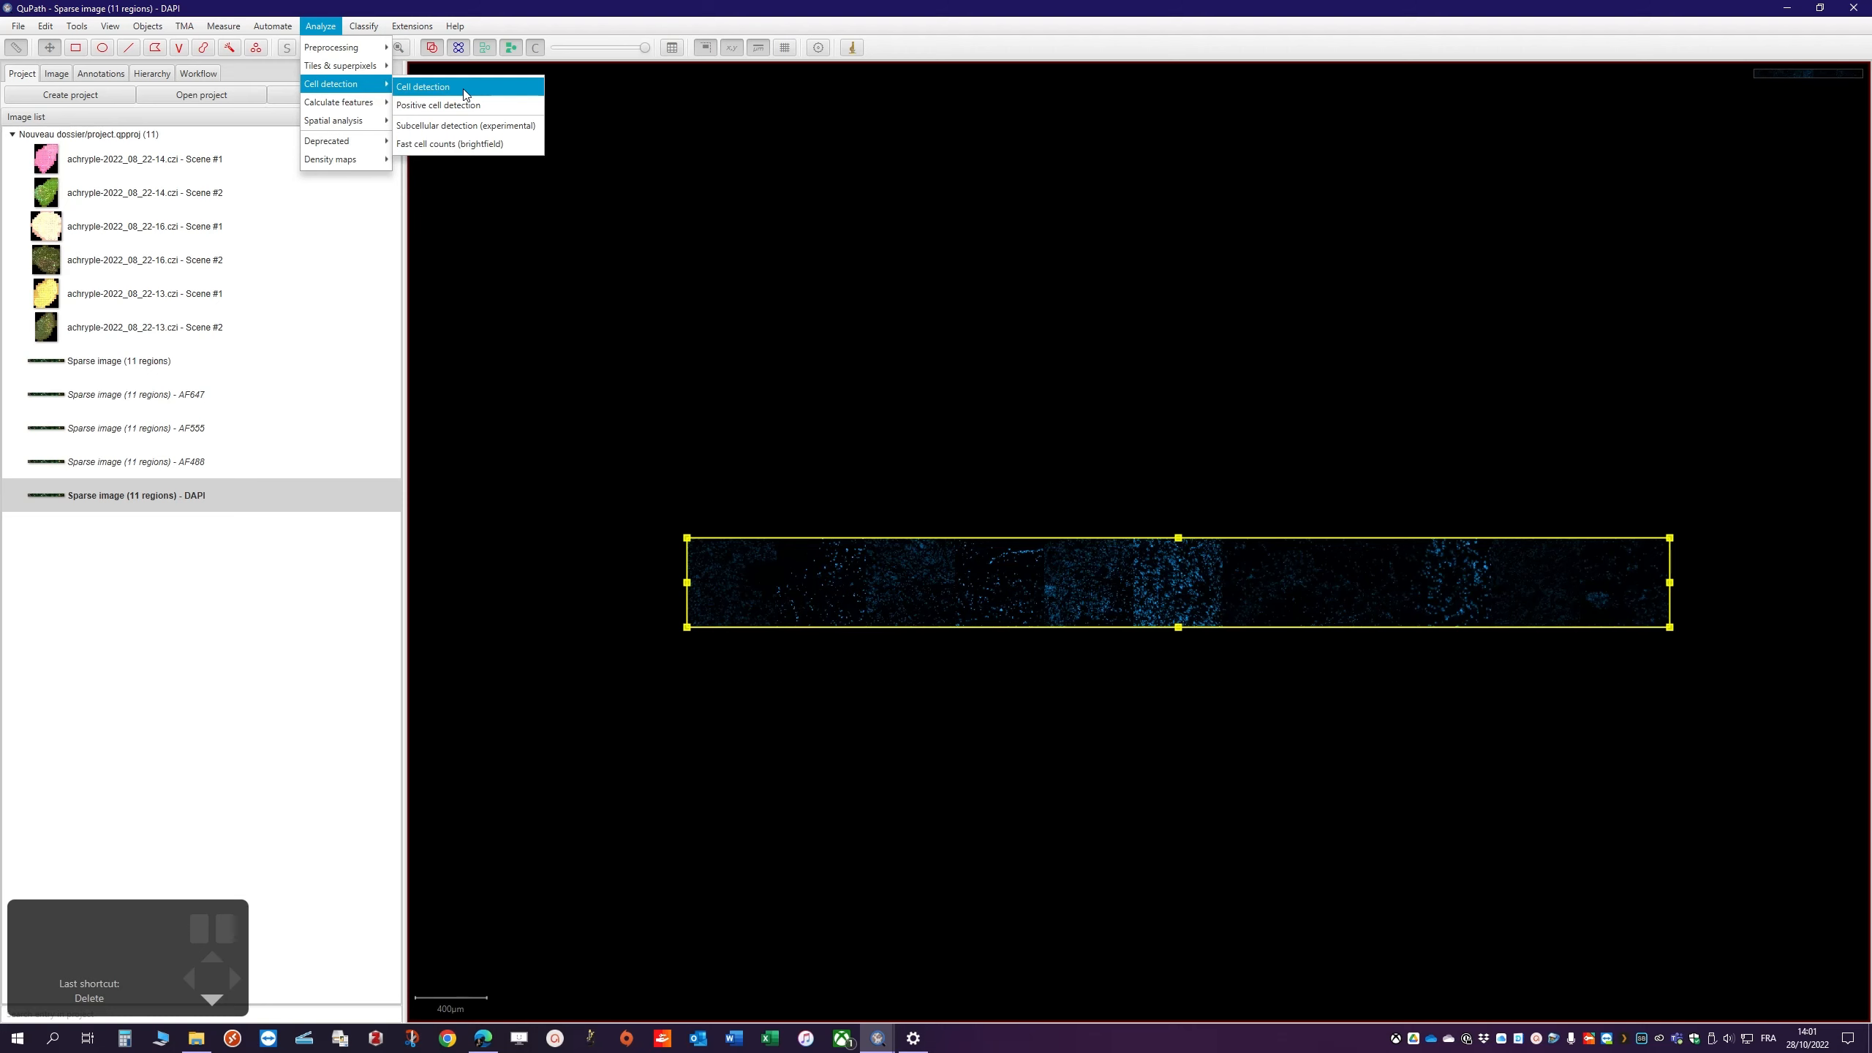
left_click(465, 90)
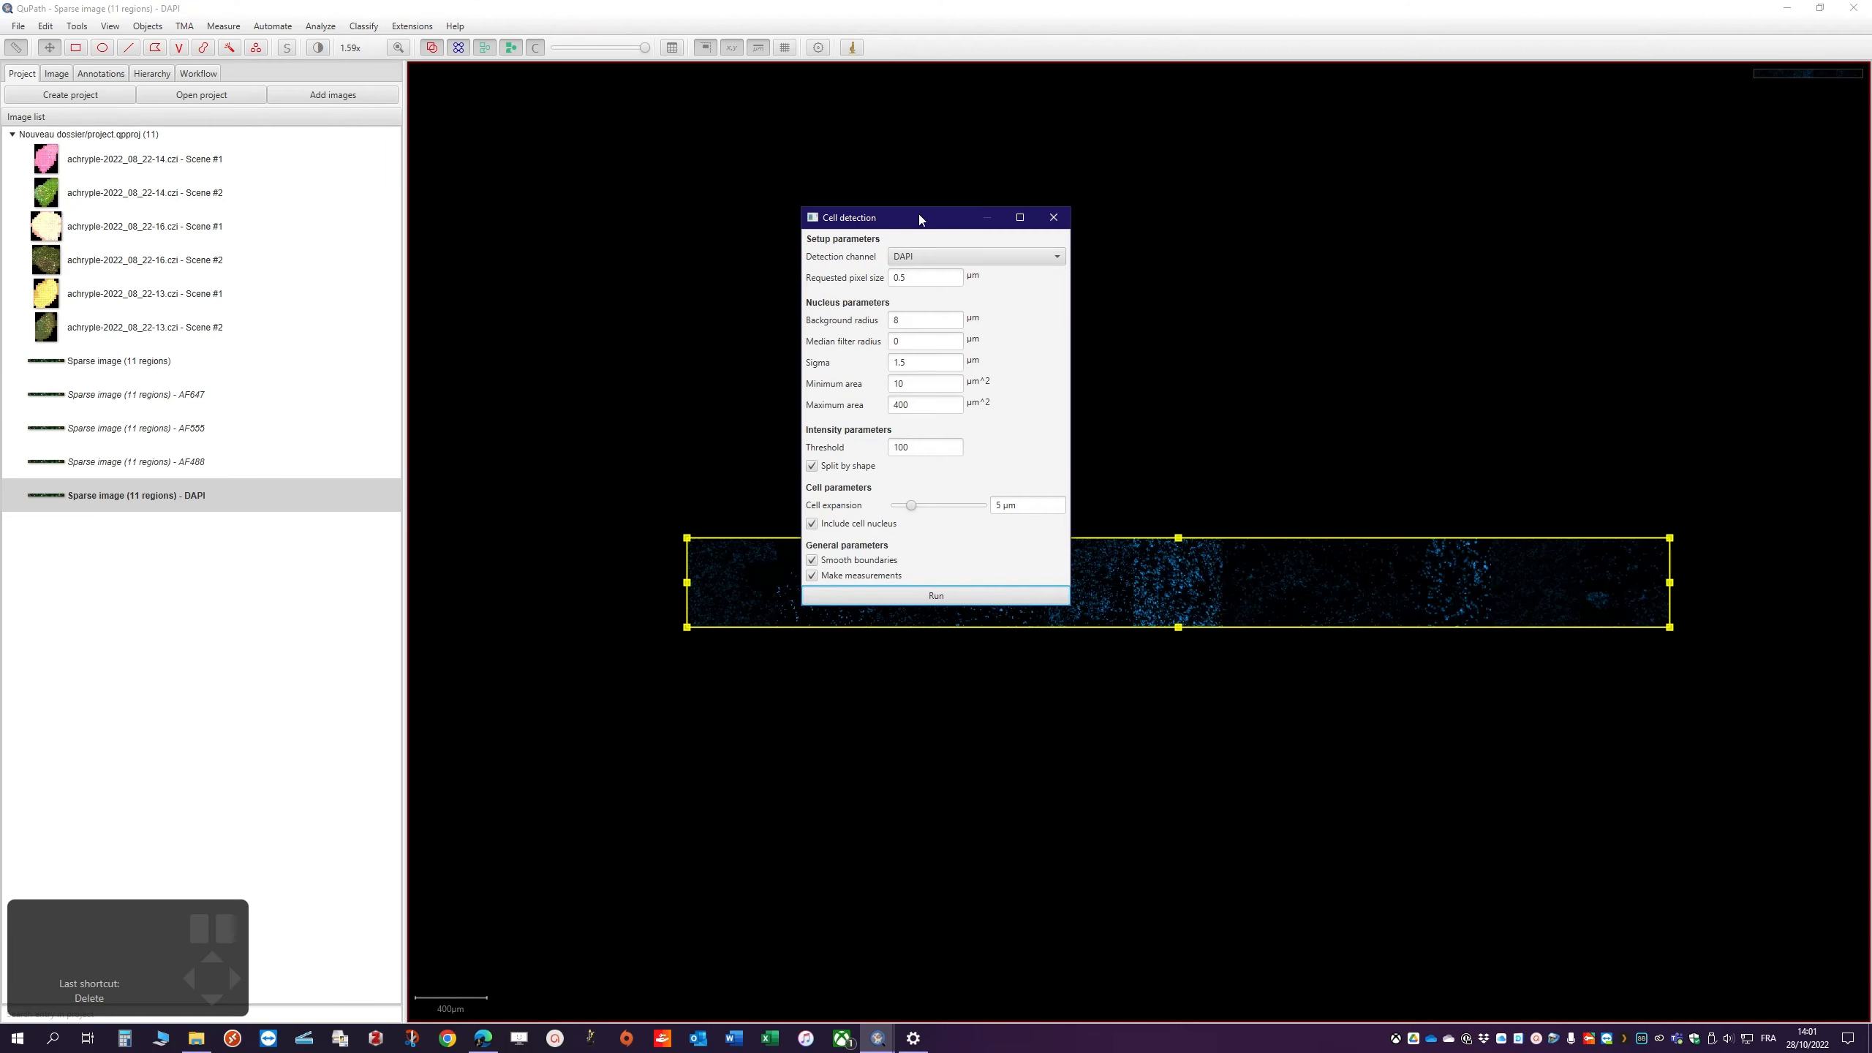
left_click_drag(920, 219, 1538, 403)
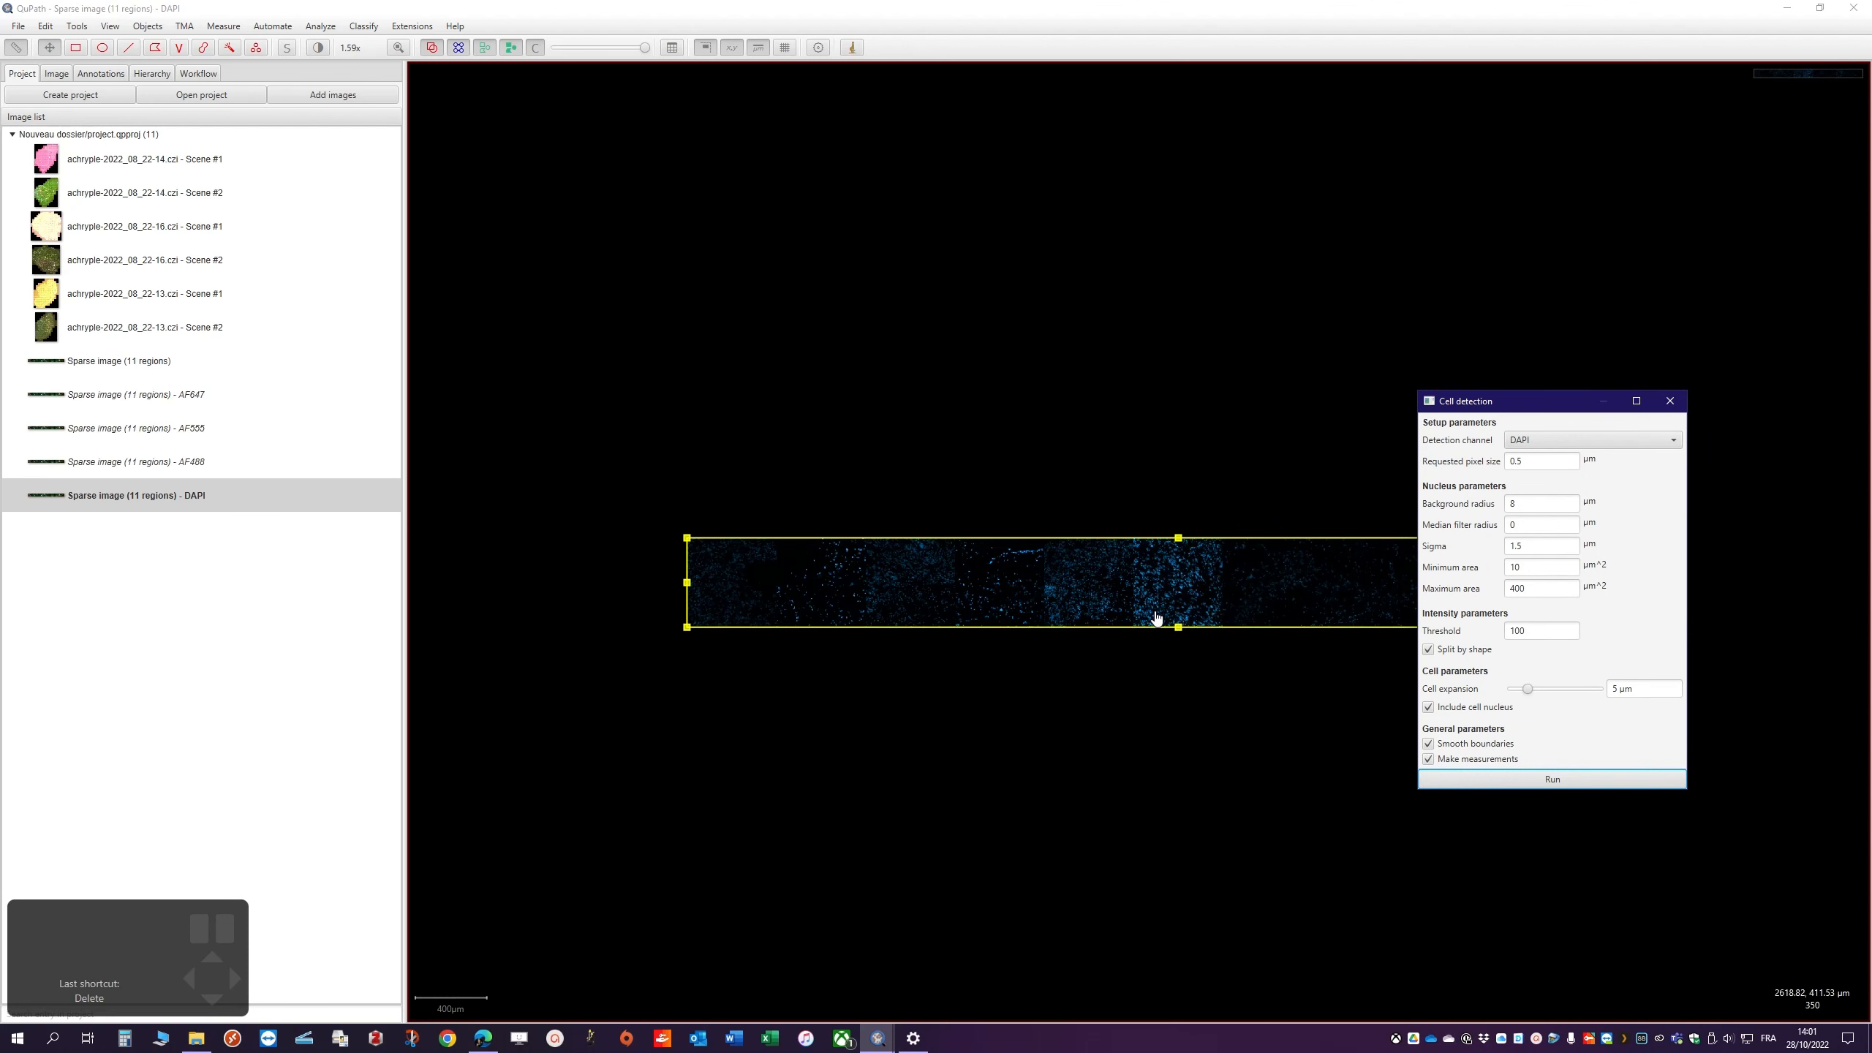
scroll(1156, 618, "up", 5)
scroll(1153, 596, "up", 3)
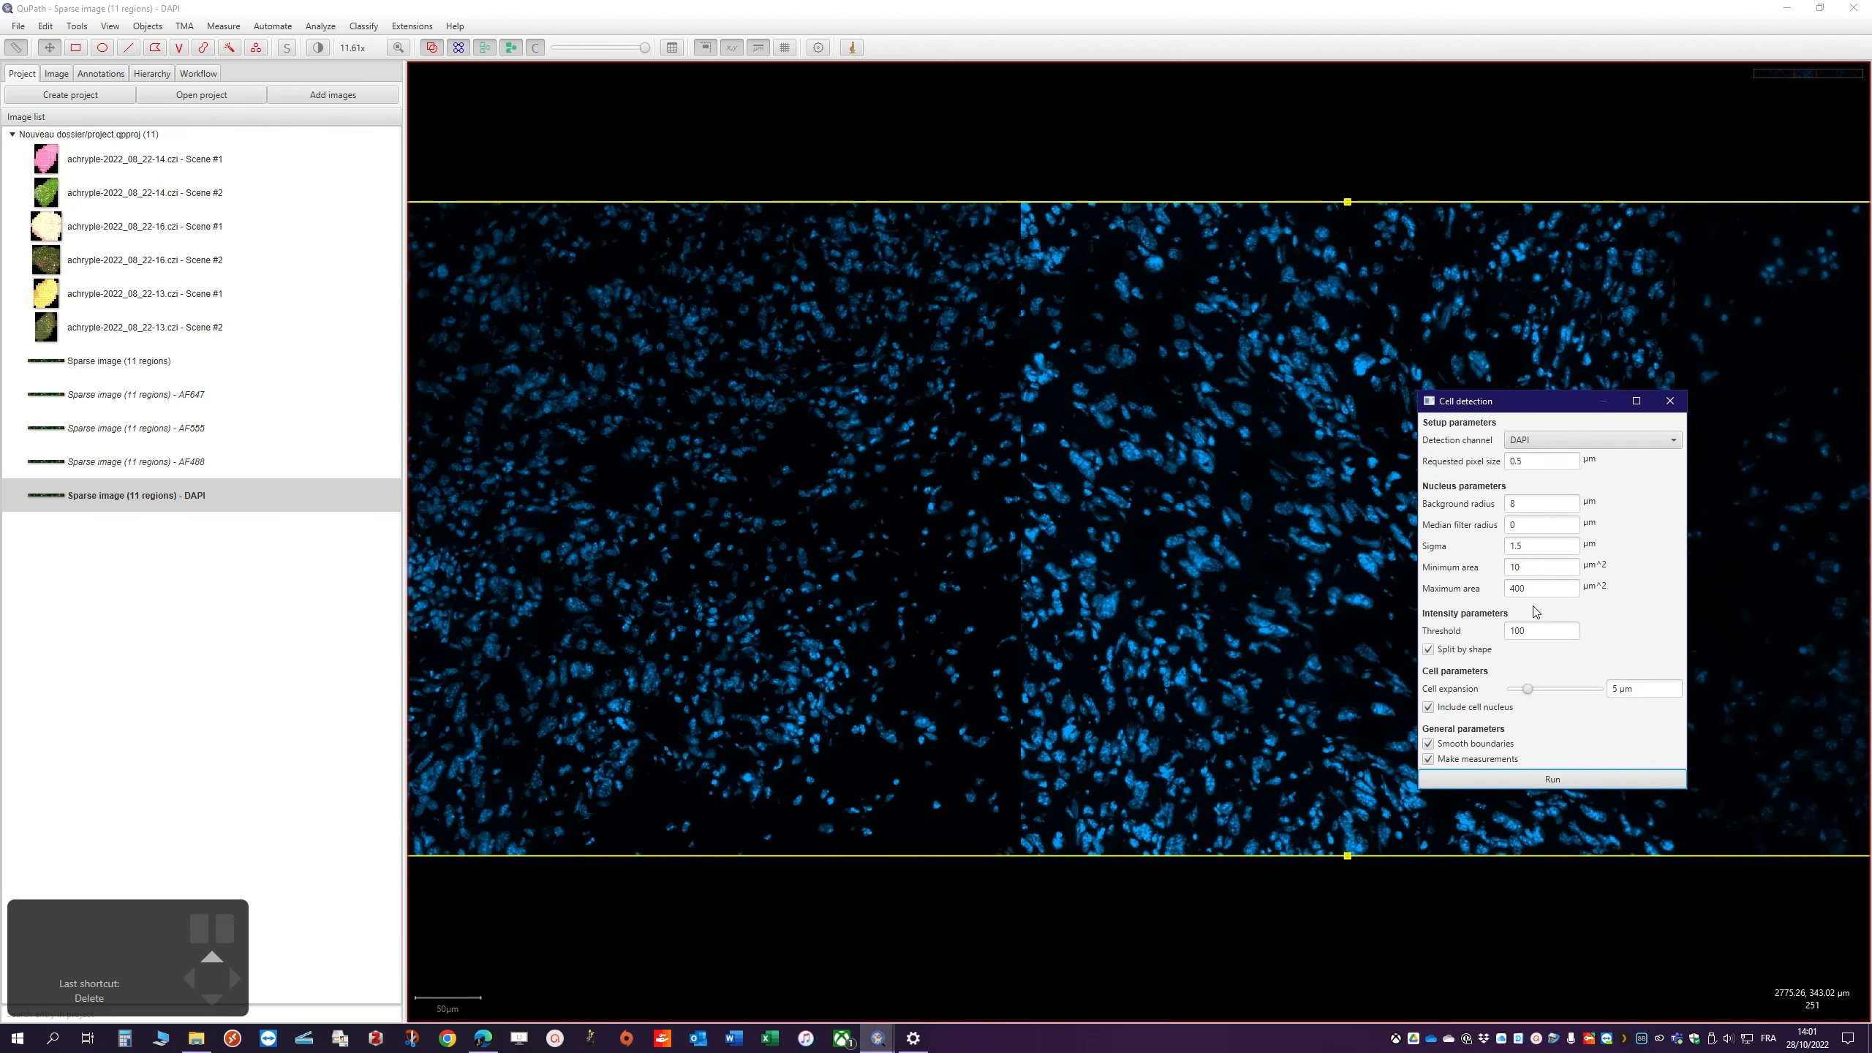
left_click(1507, 778)
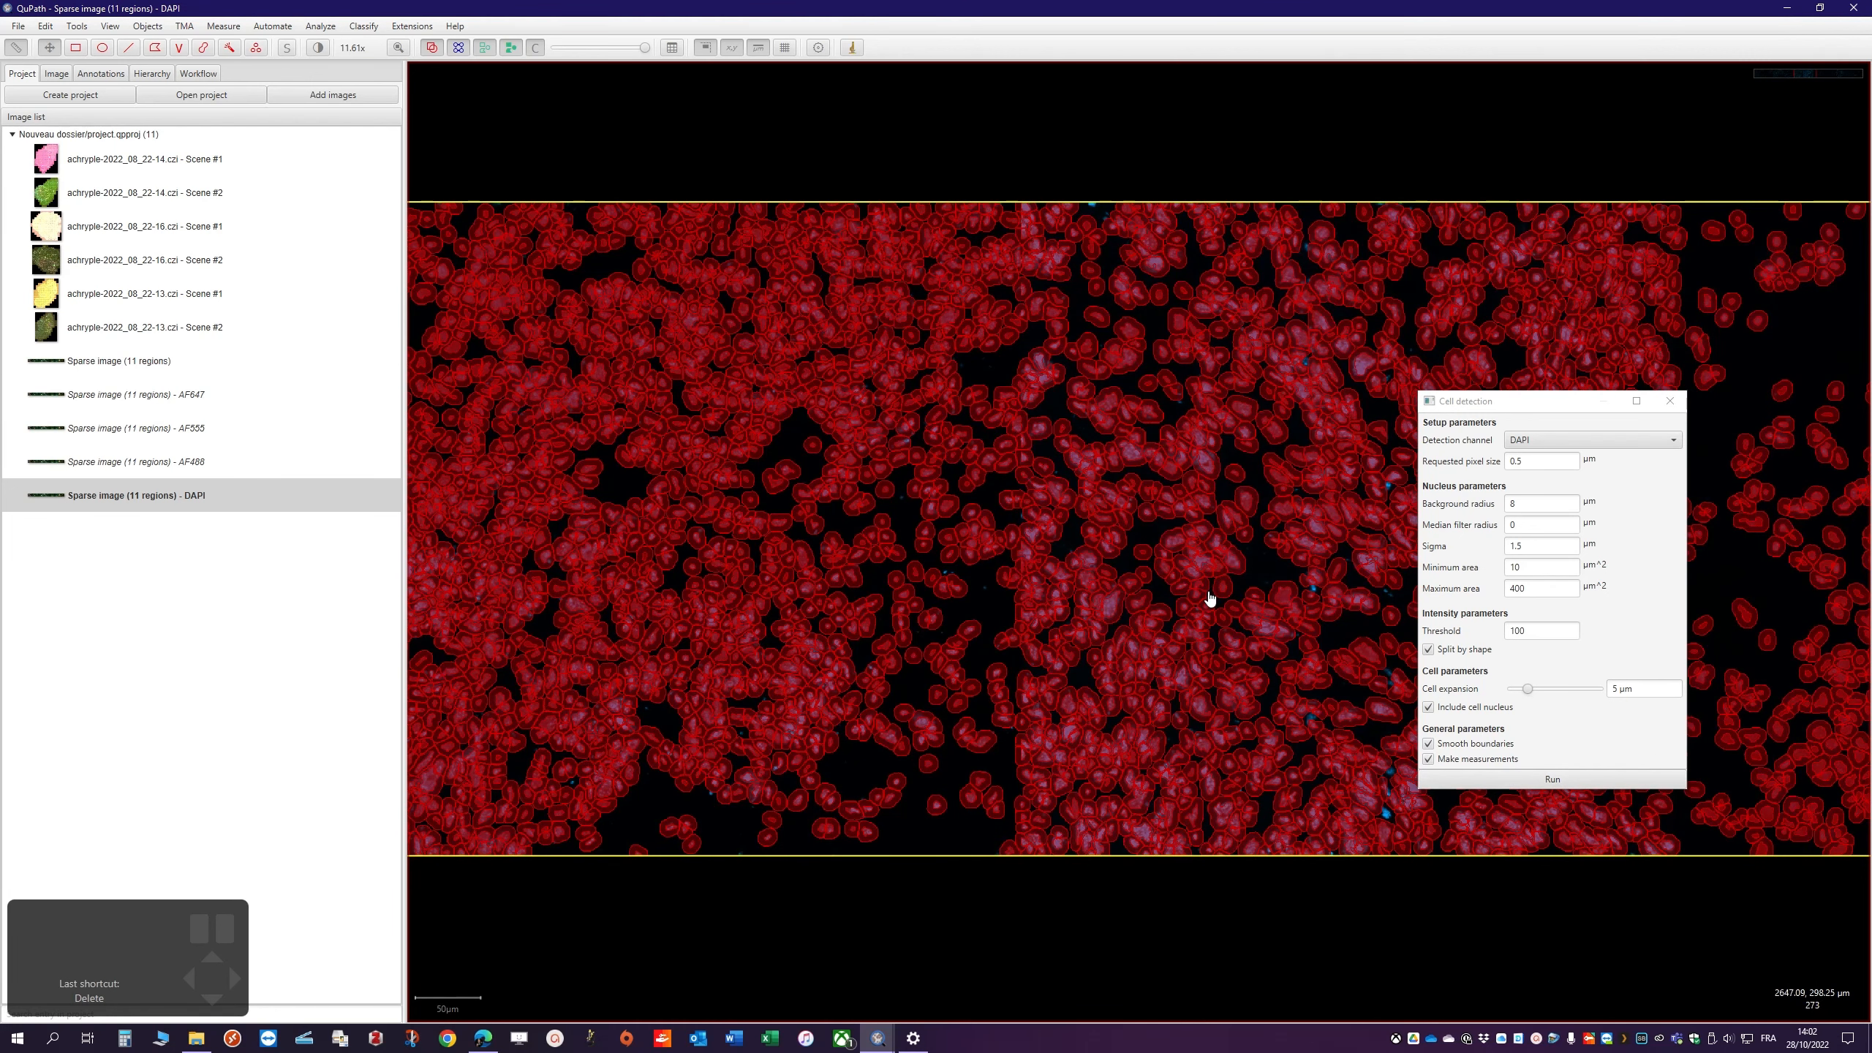
Display the detected cells as unfilled outlines and lower the overlay opacity so the DAPI nuclei can be compared with the contours
scroll(1268, 623, "up", 8)
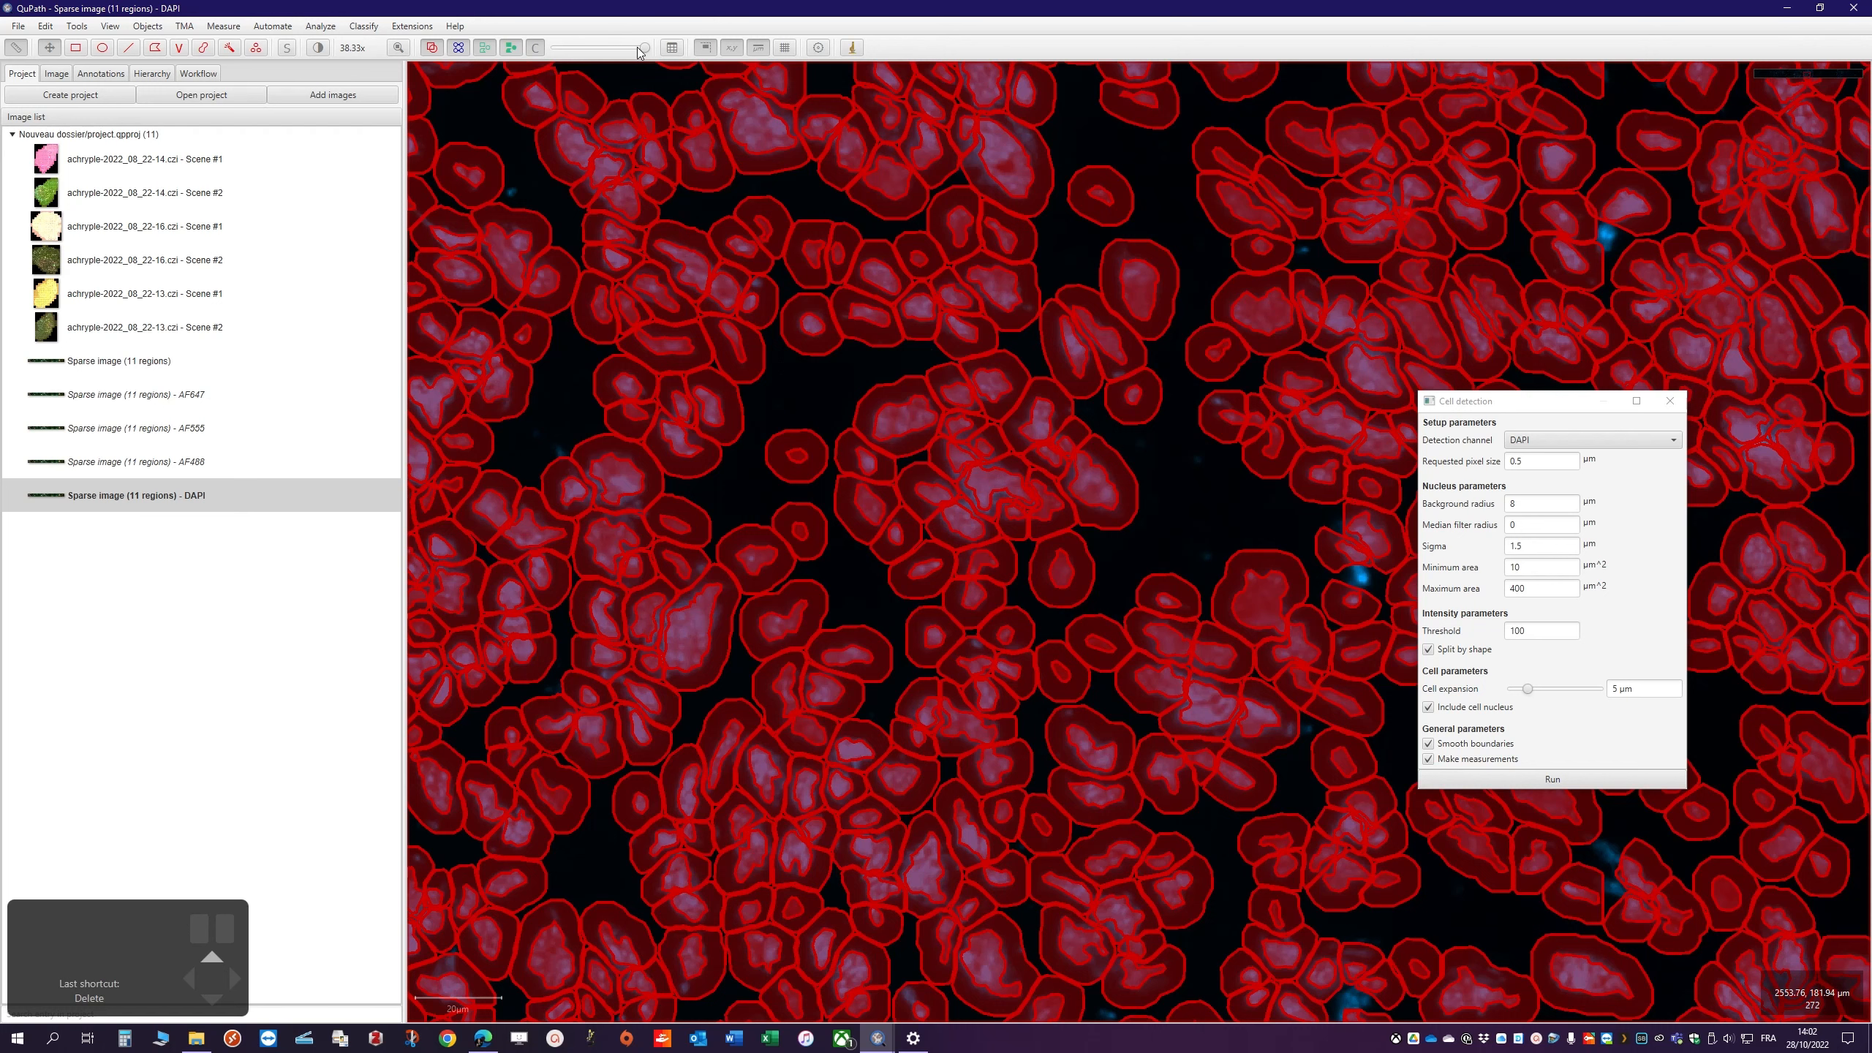
left_click(485, 50)
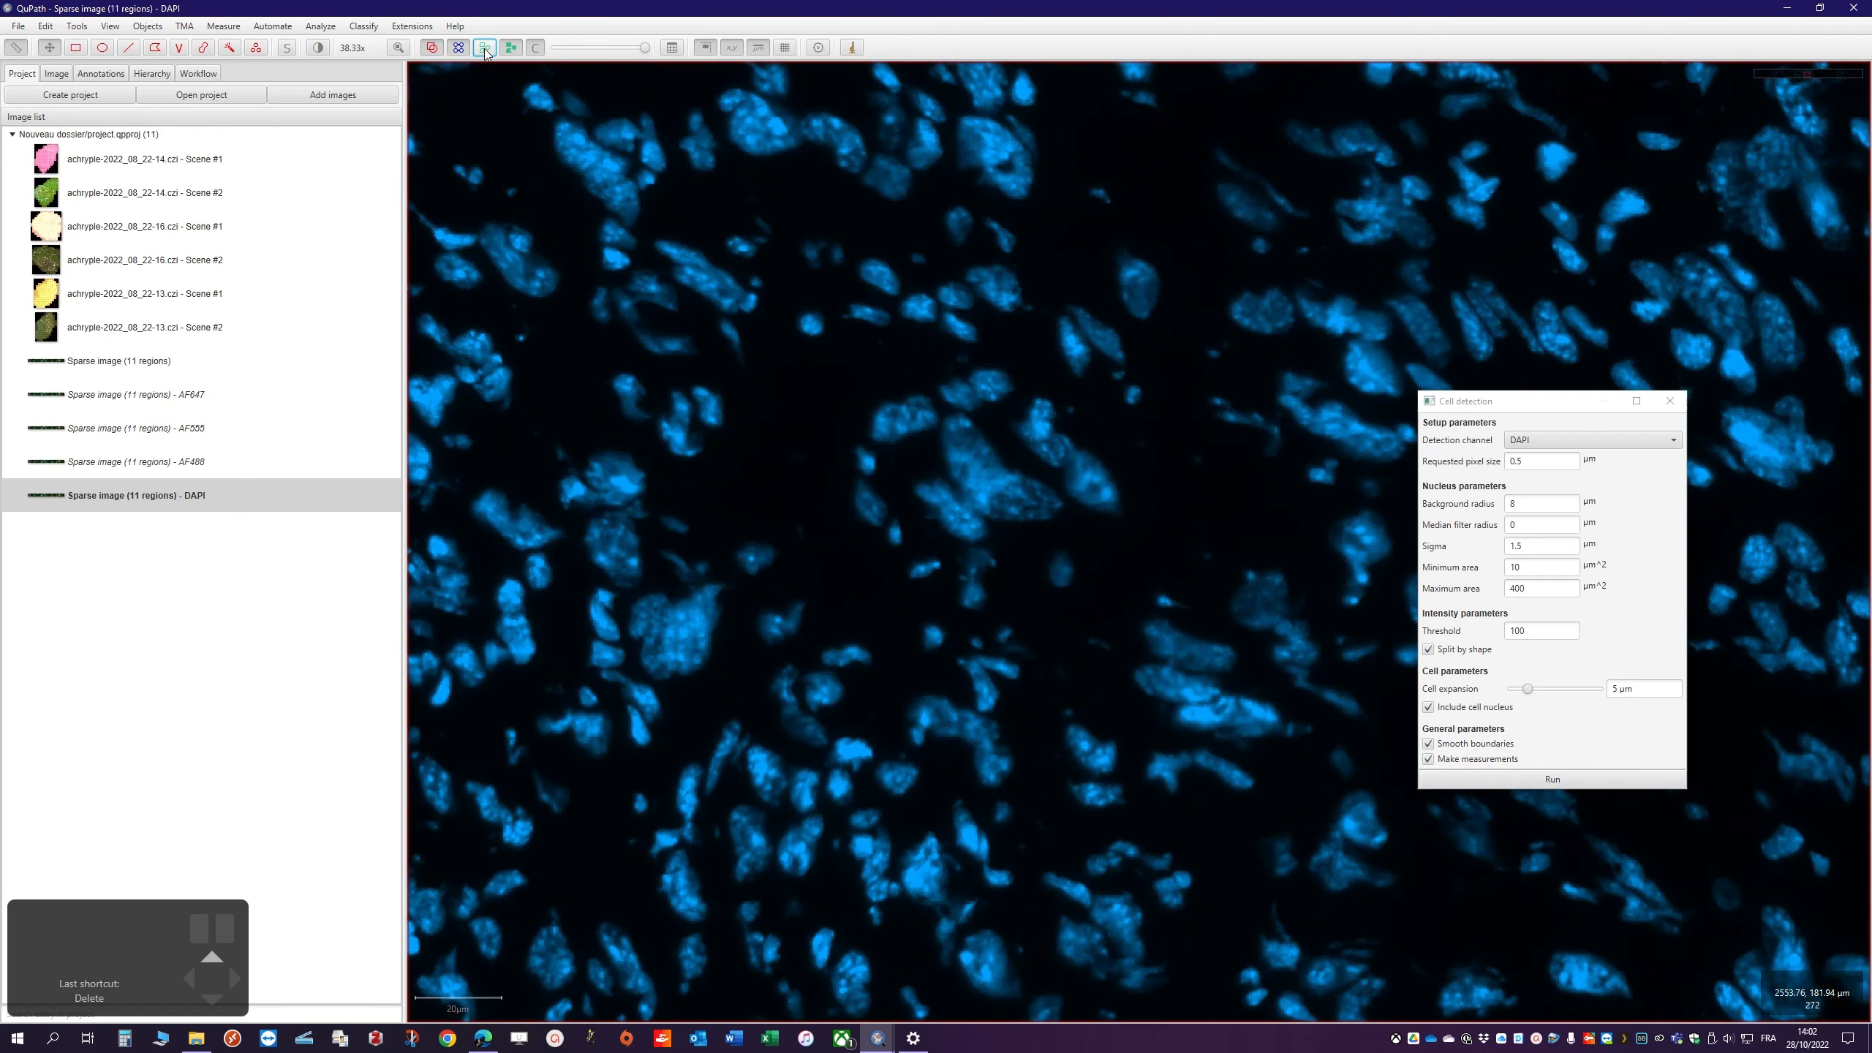
left_click(486, 49)
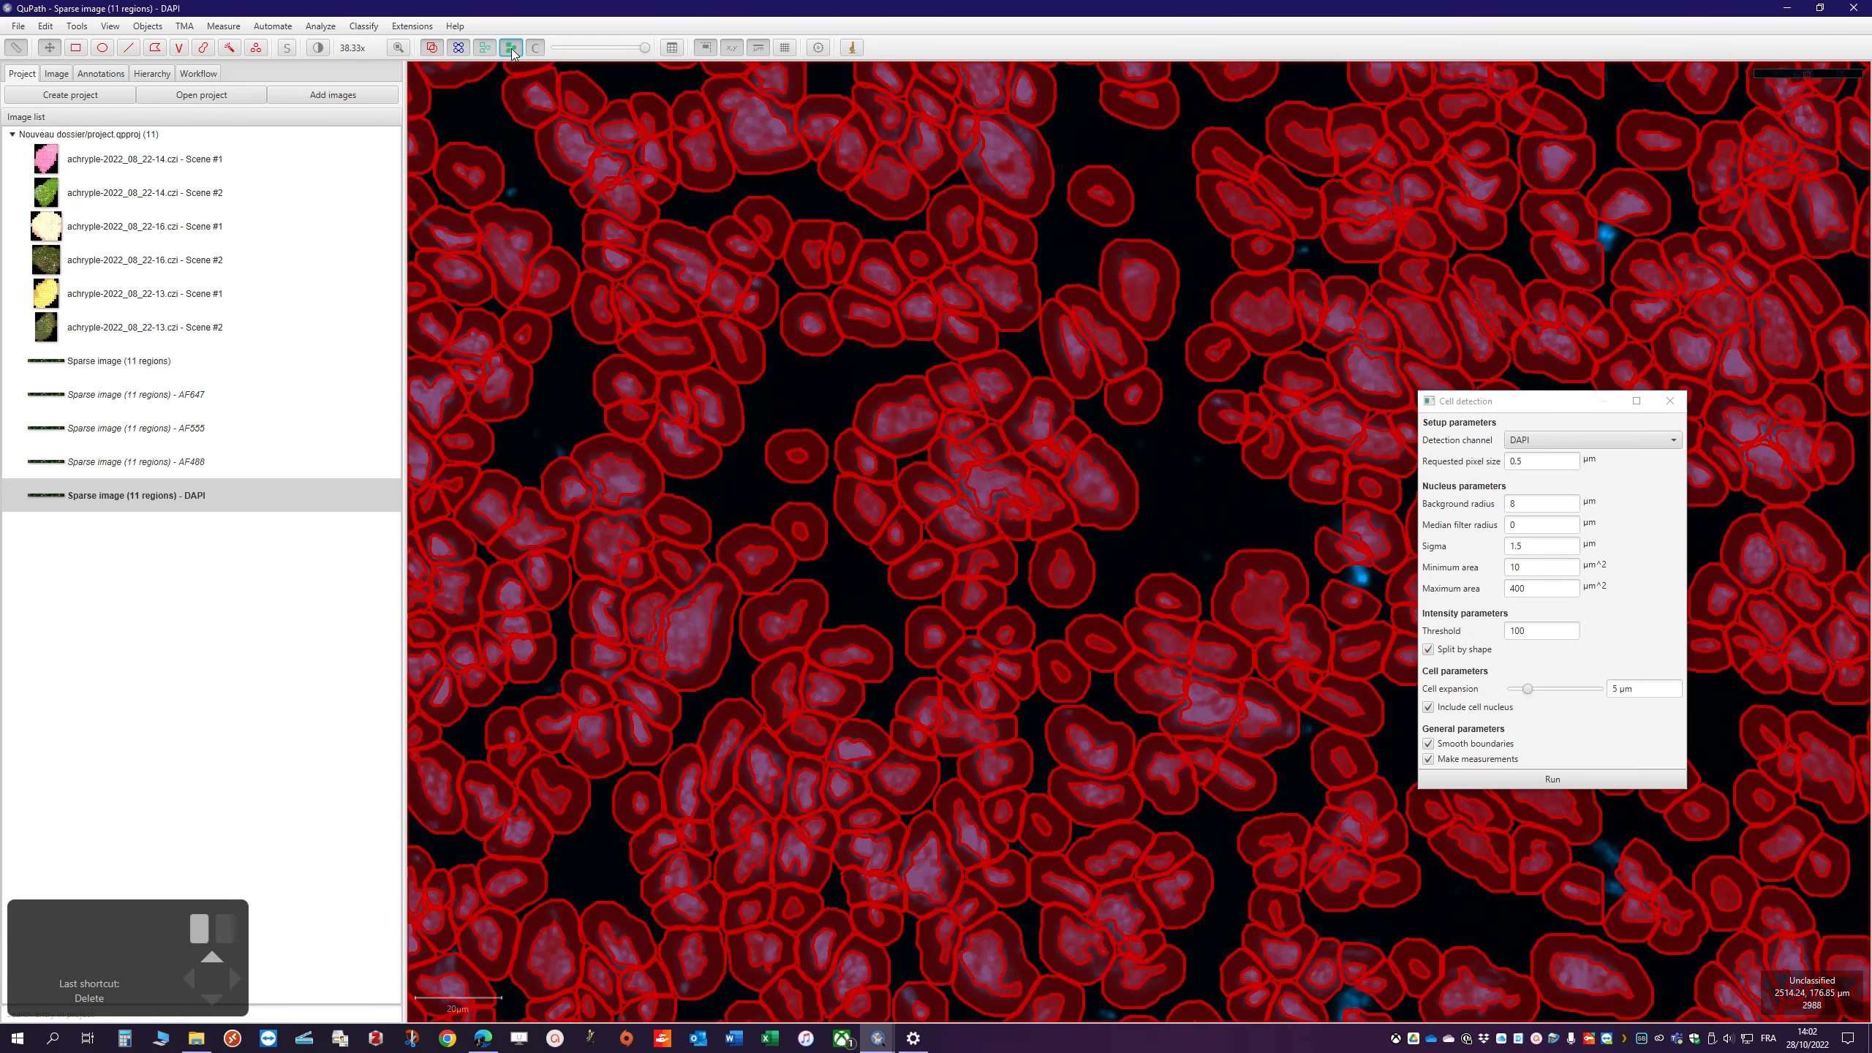
left_click(510, 49)
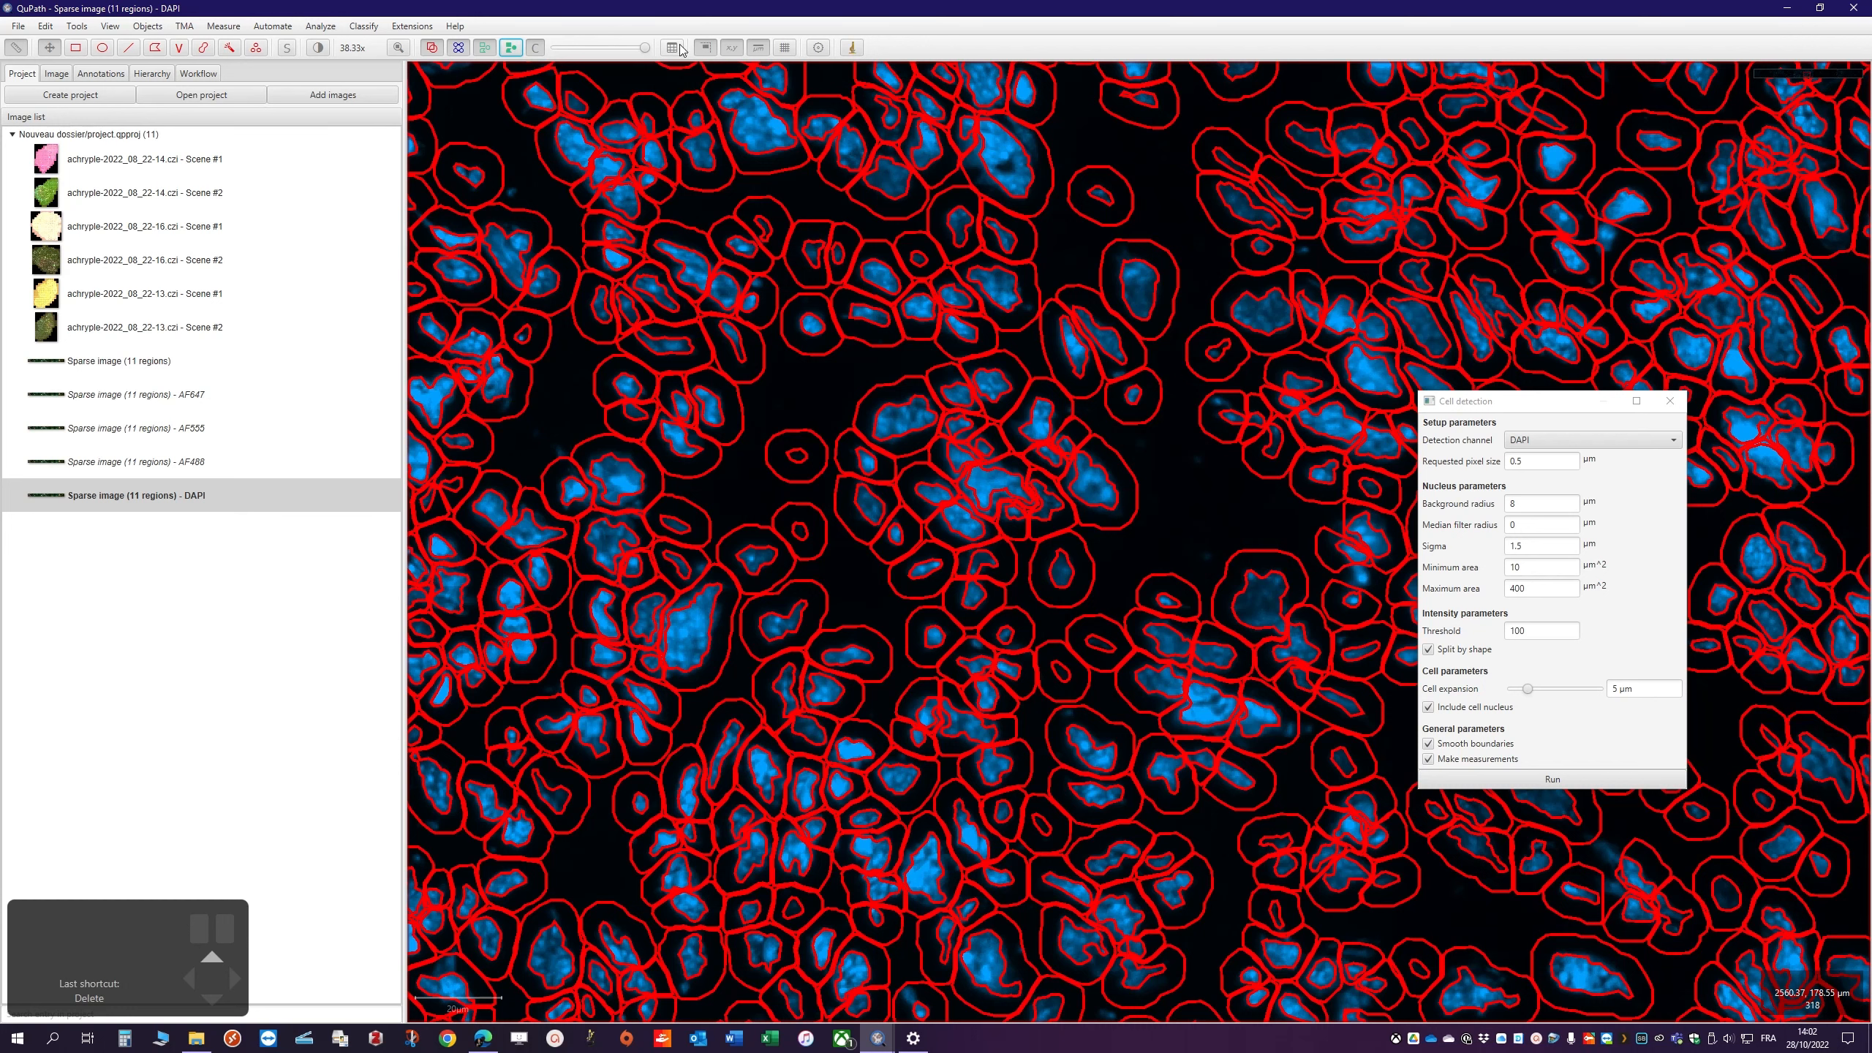
left_click_drag(647, 48, 577, 50)
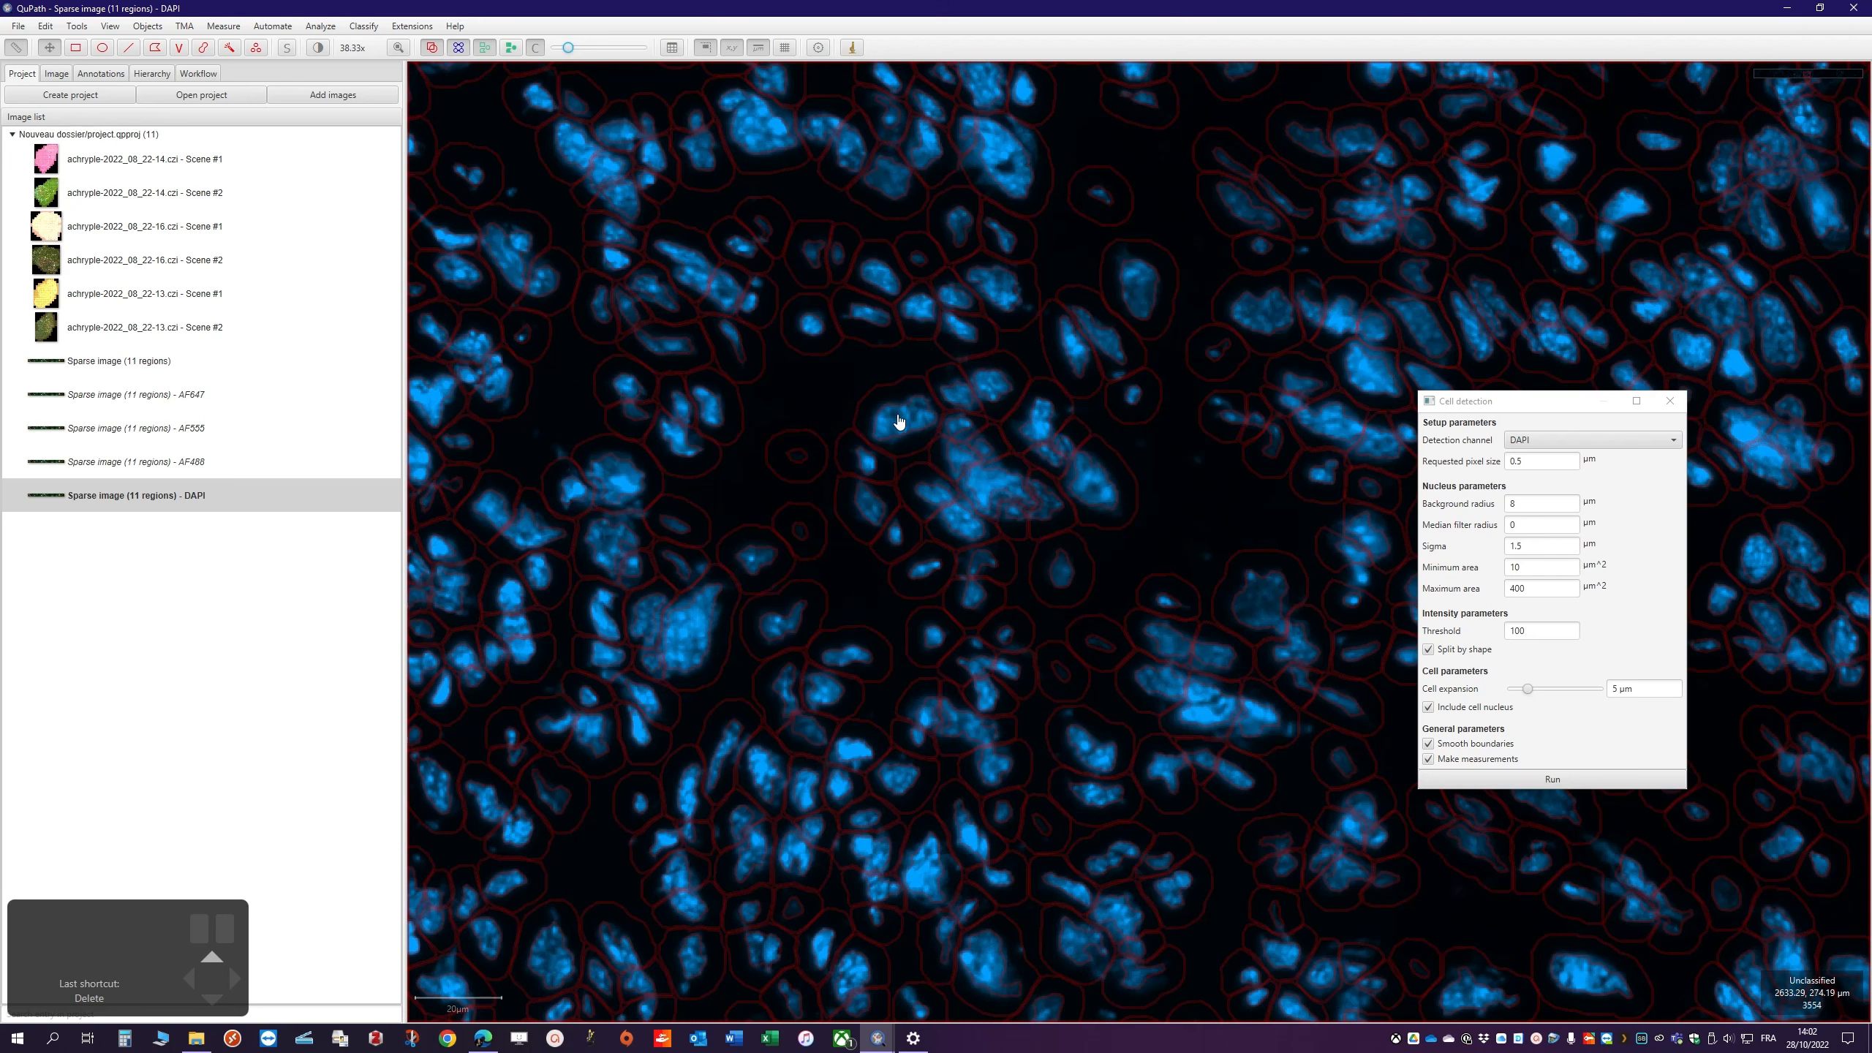
left_click_drag(572, 50, 579, 50)
Raise the cell detection threshold to 250 and rerun the detection on the DAPI sparse image
mouse_move(124, 264)
double_click(1510, 631)
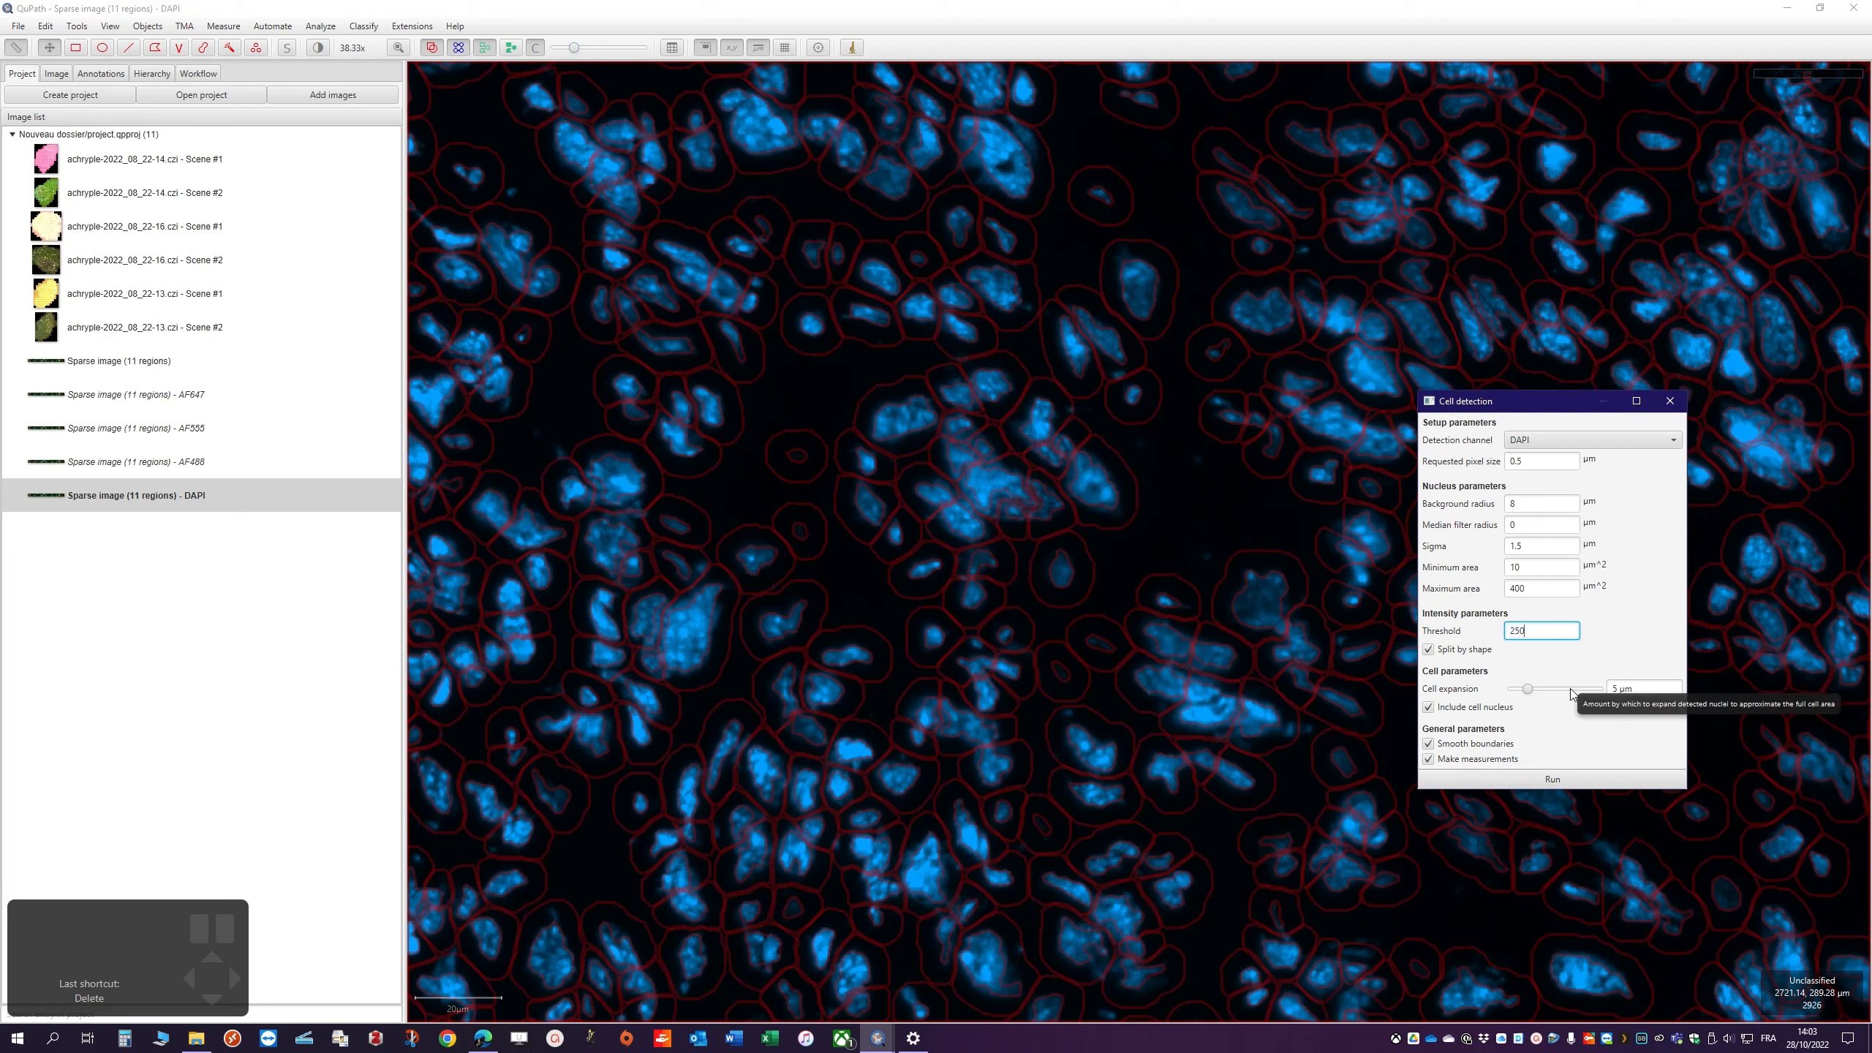
left_click(1542, 781)
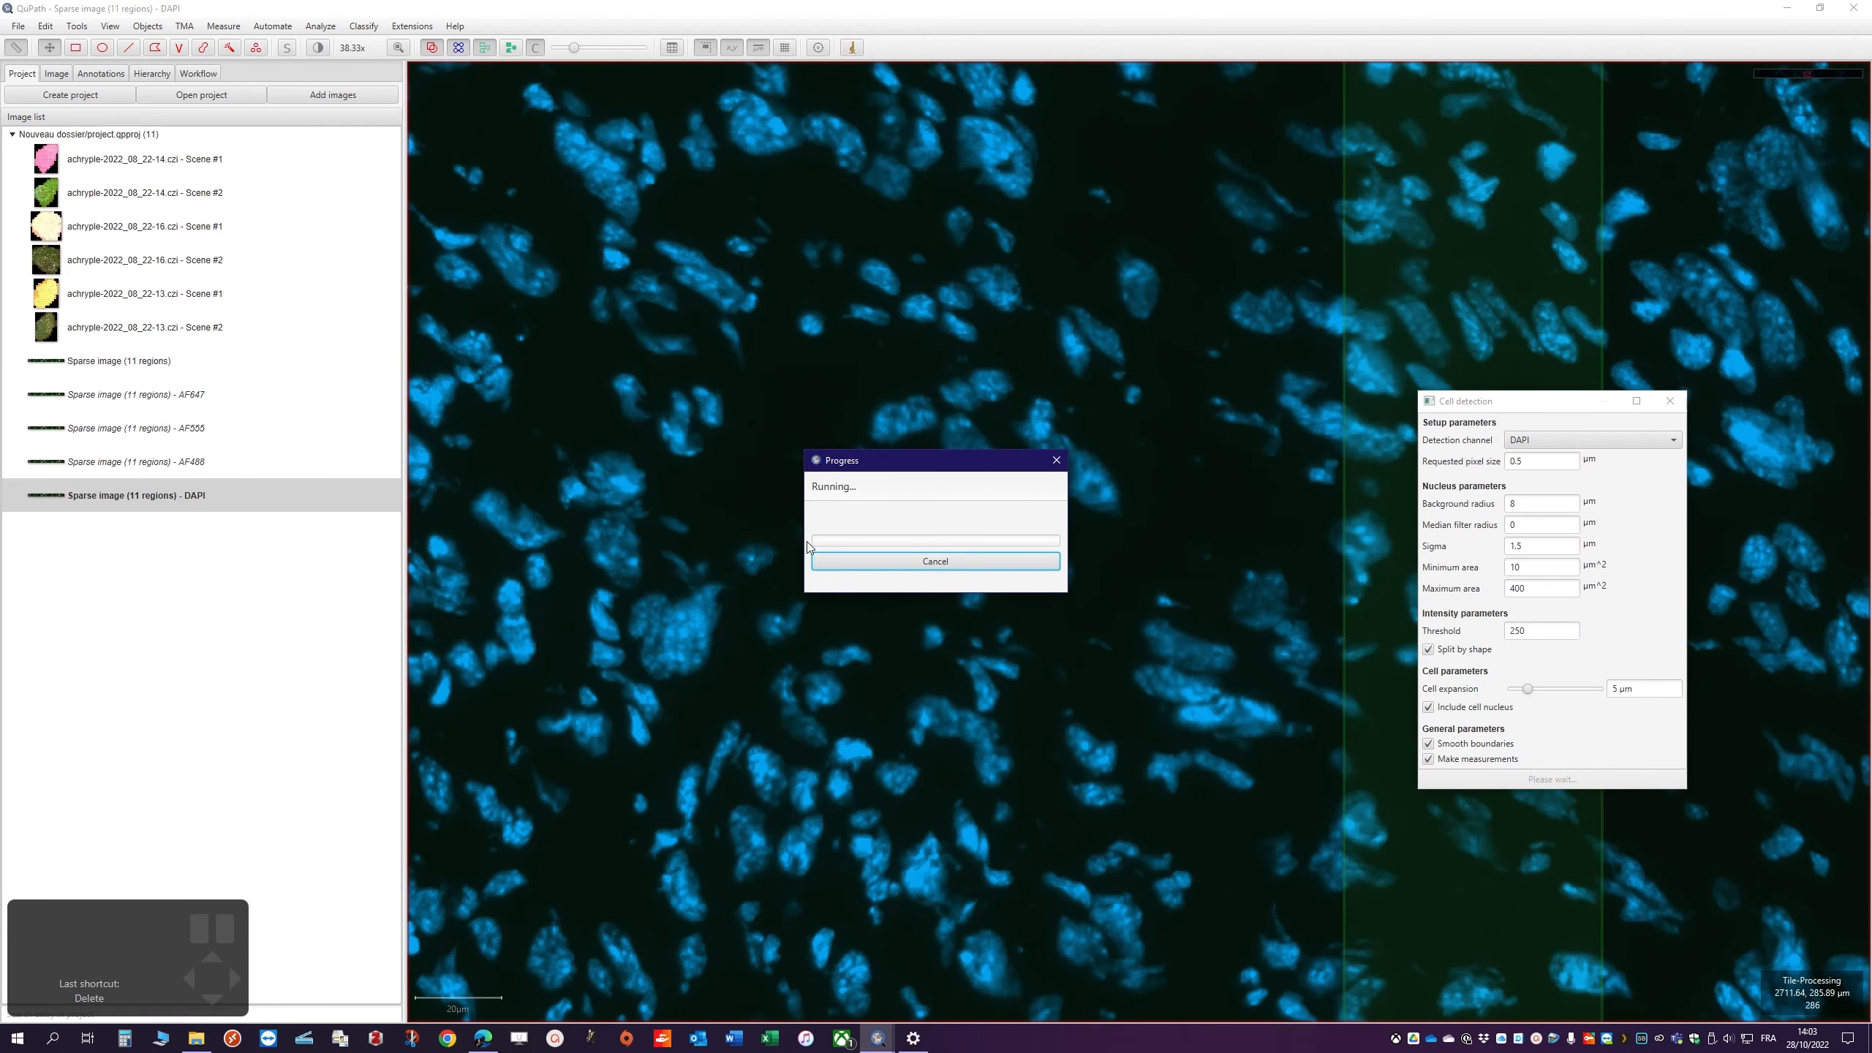
left_click(860, 562)
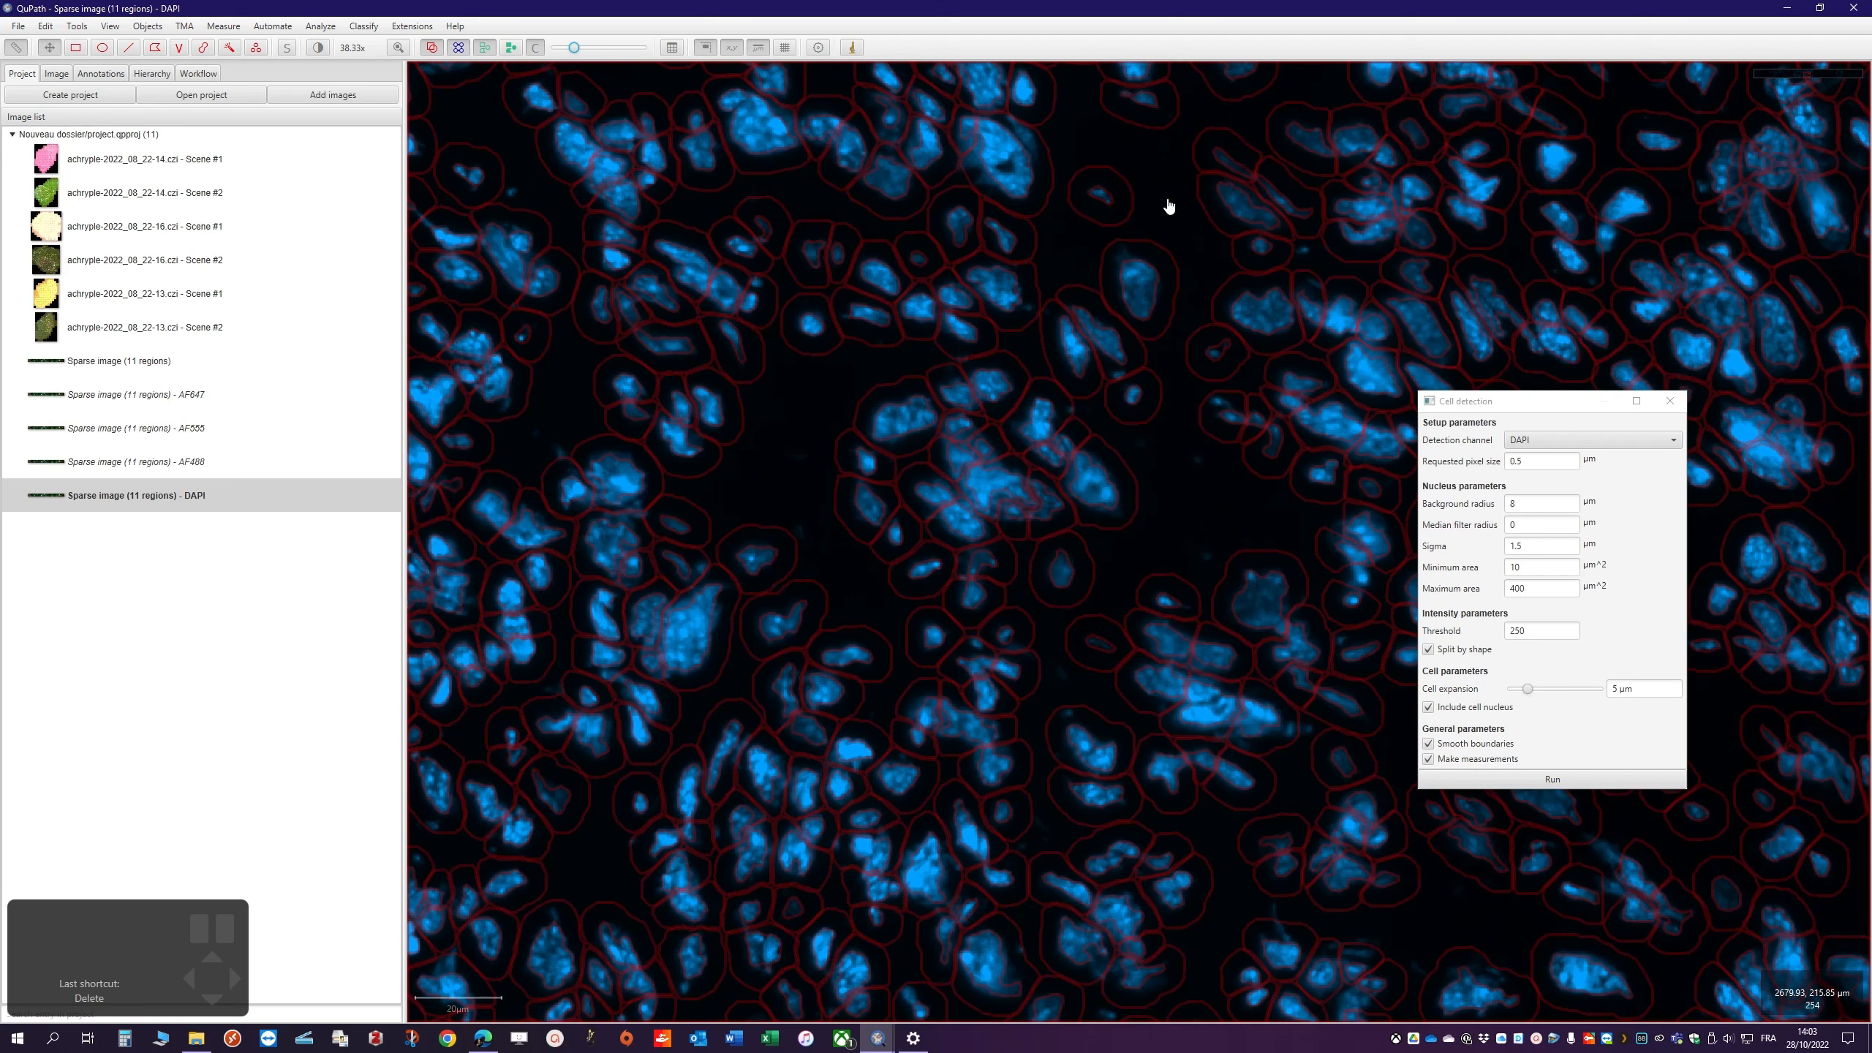
Check the nucleus area of the small isolated cell and set the minimum nucleus area to 15 µm^2
left_click(1098, 198)
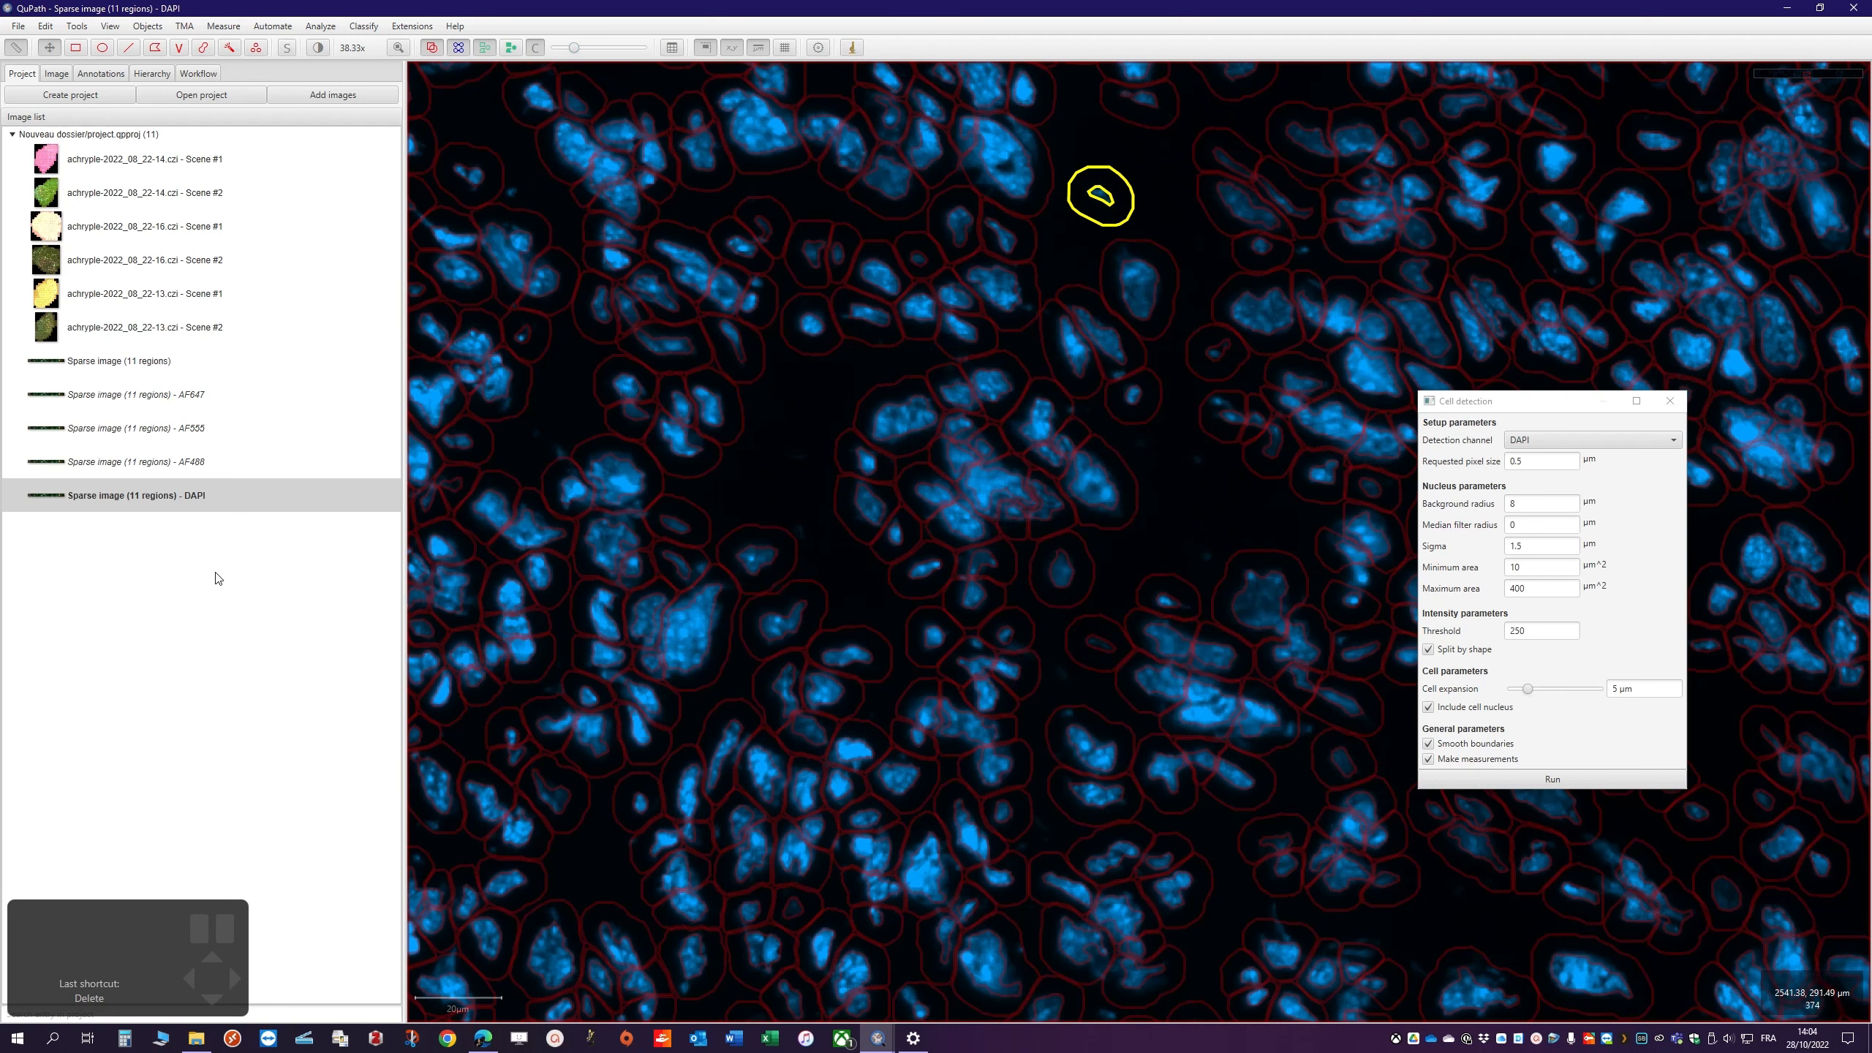
left_click(101, 77)
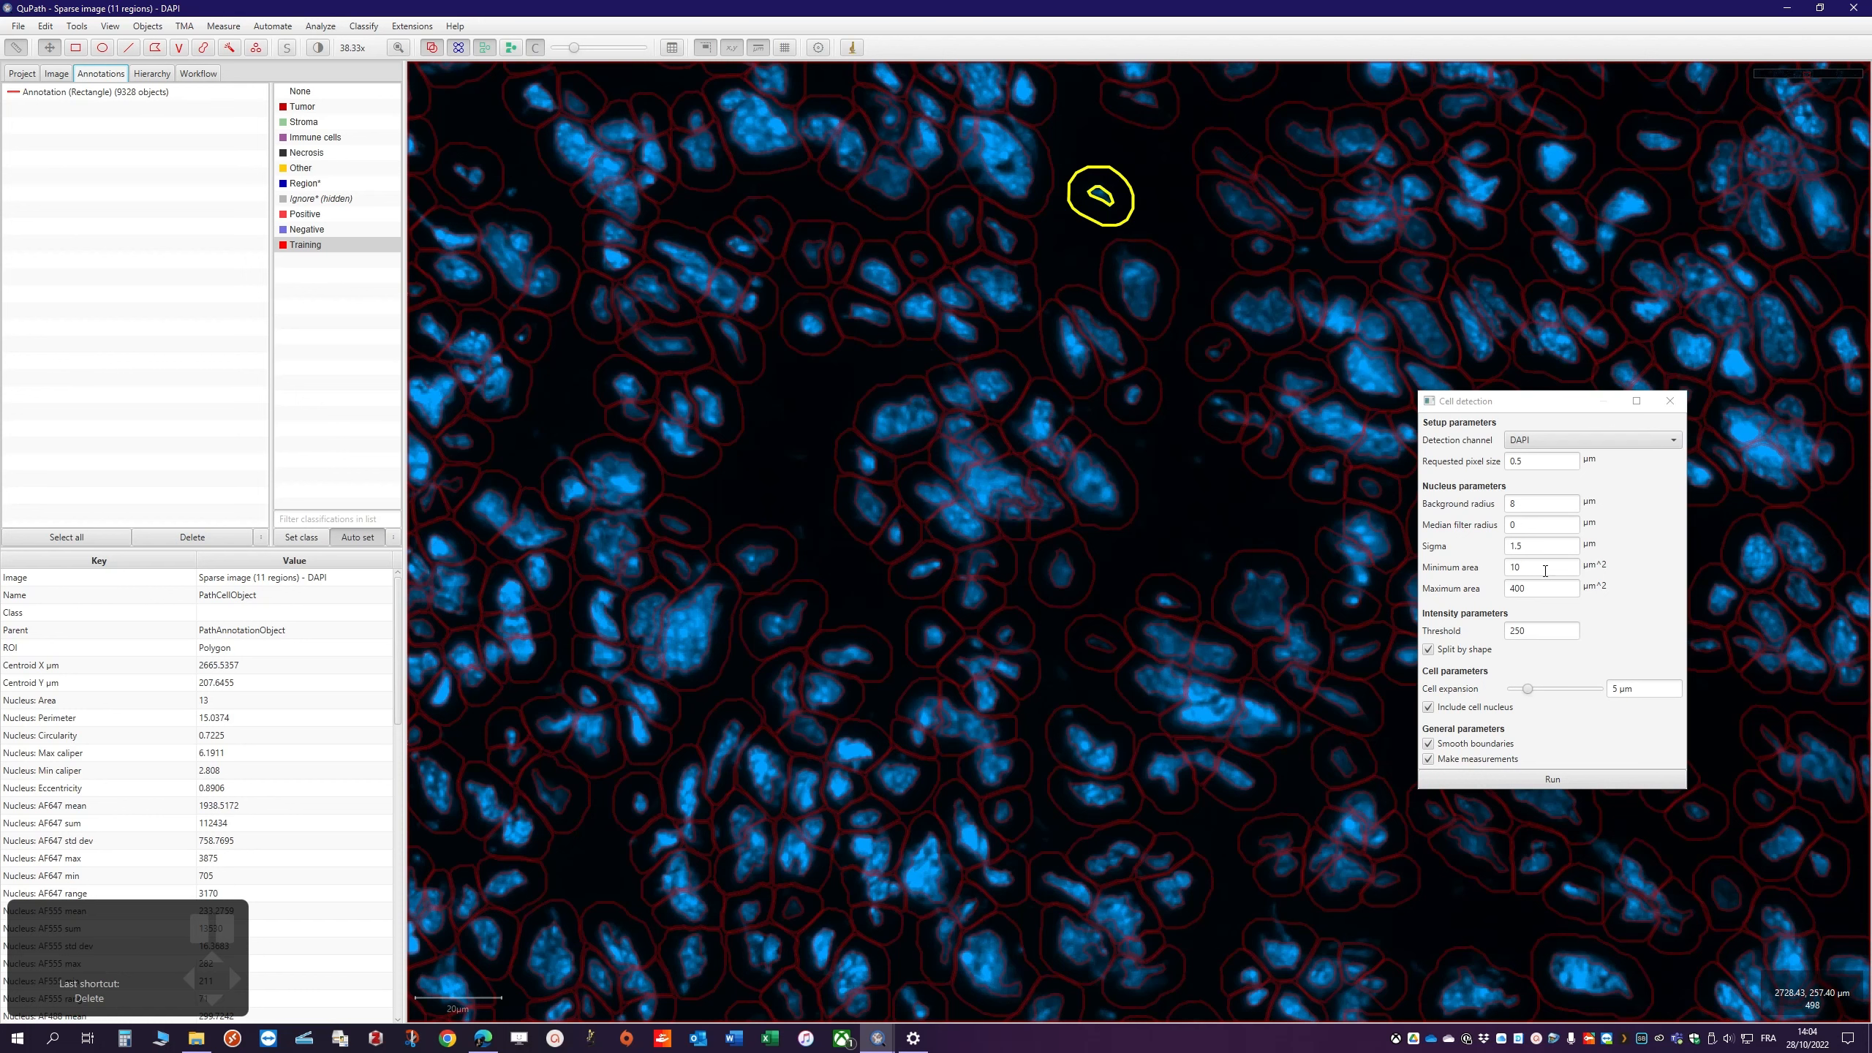
double_click(1528, 568)
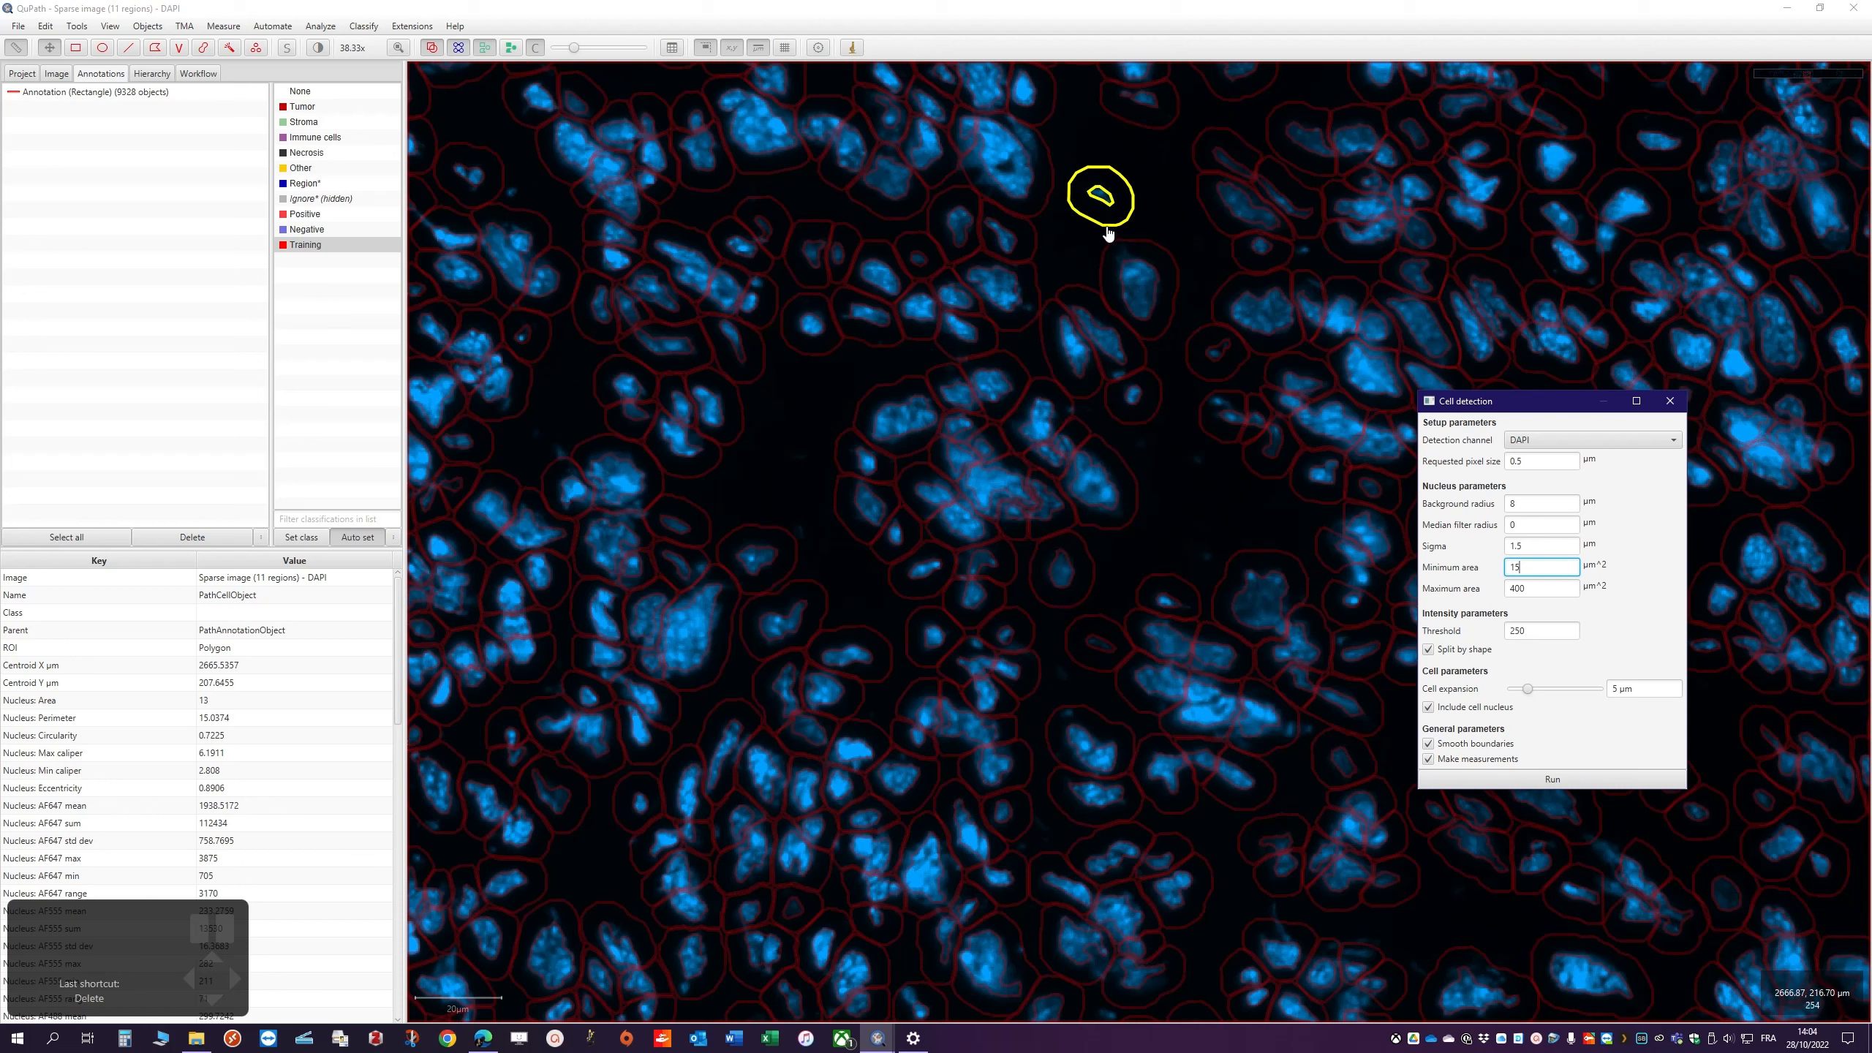
Reset the object selection and rerun cell detection on all annotations
left_click(144, 28)
mouse_move(149, 67)
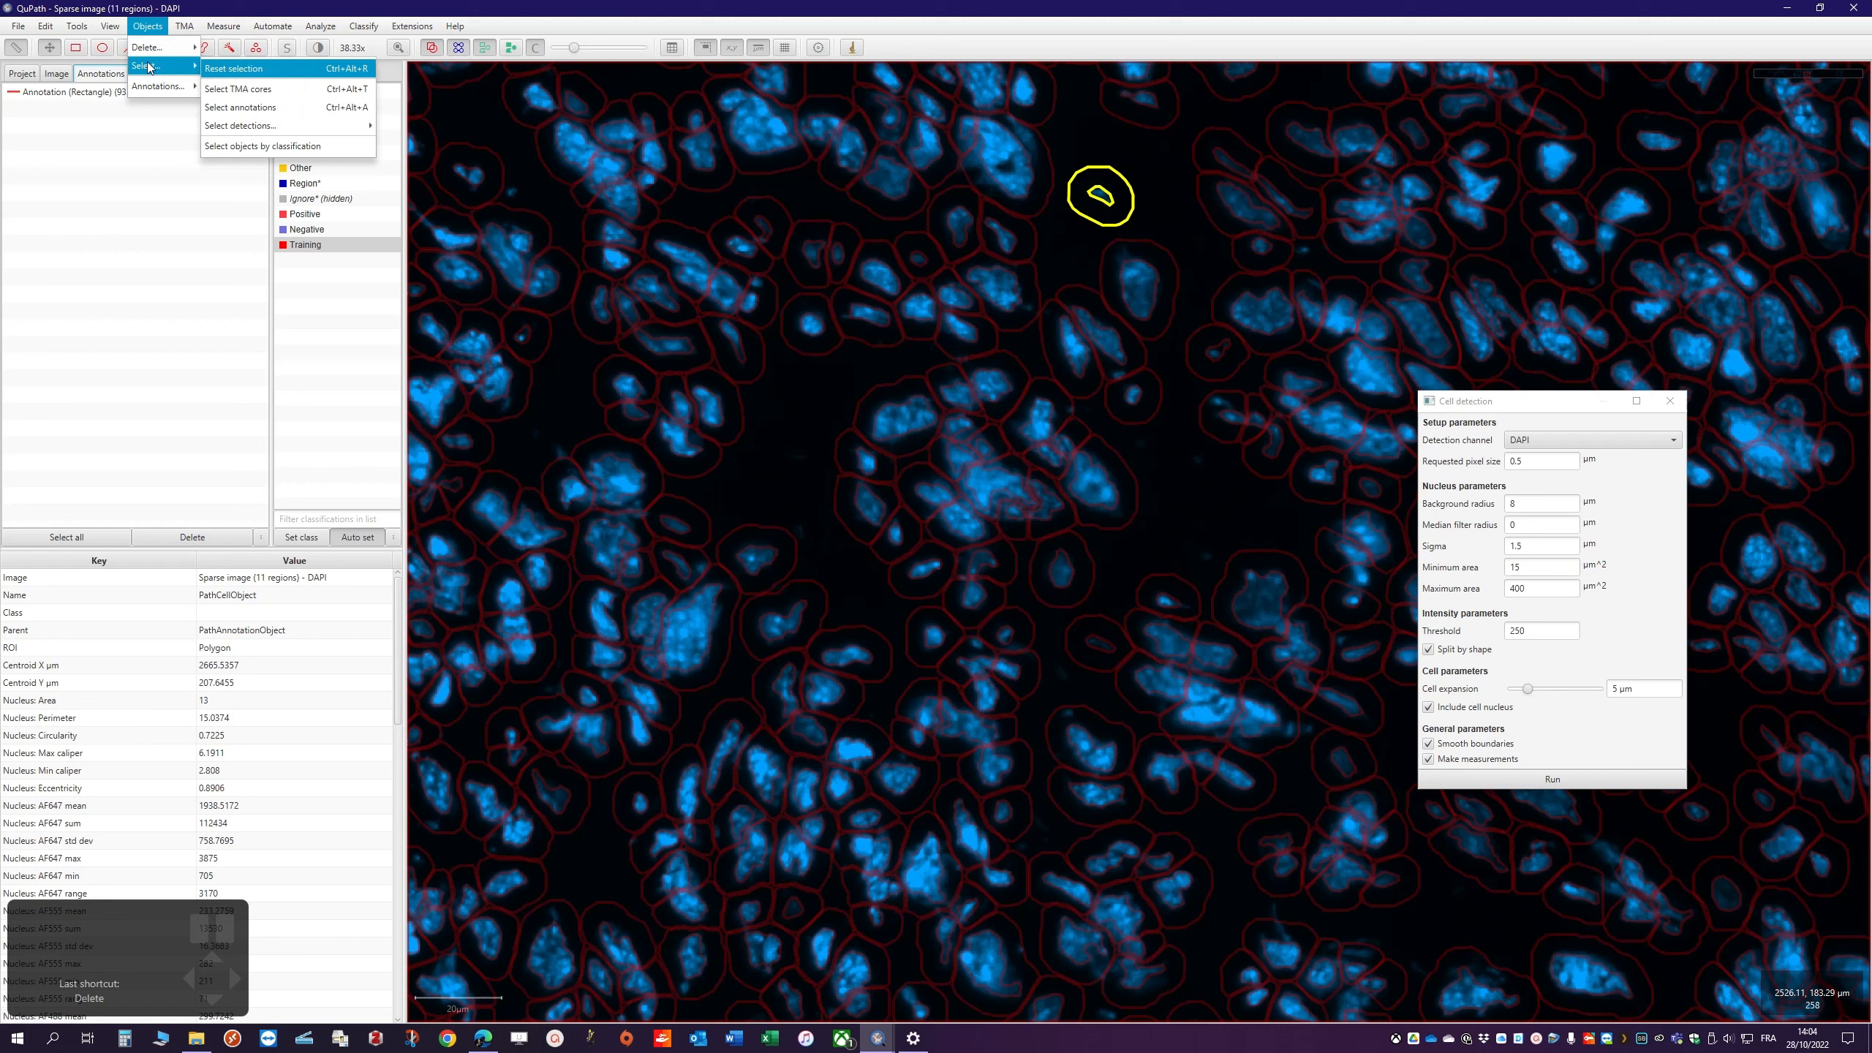
left_click(250, 78)
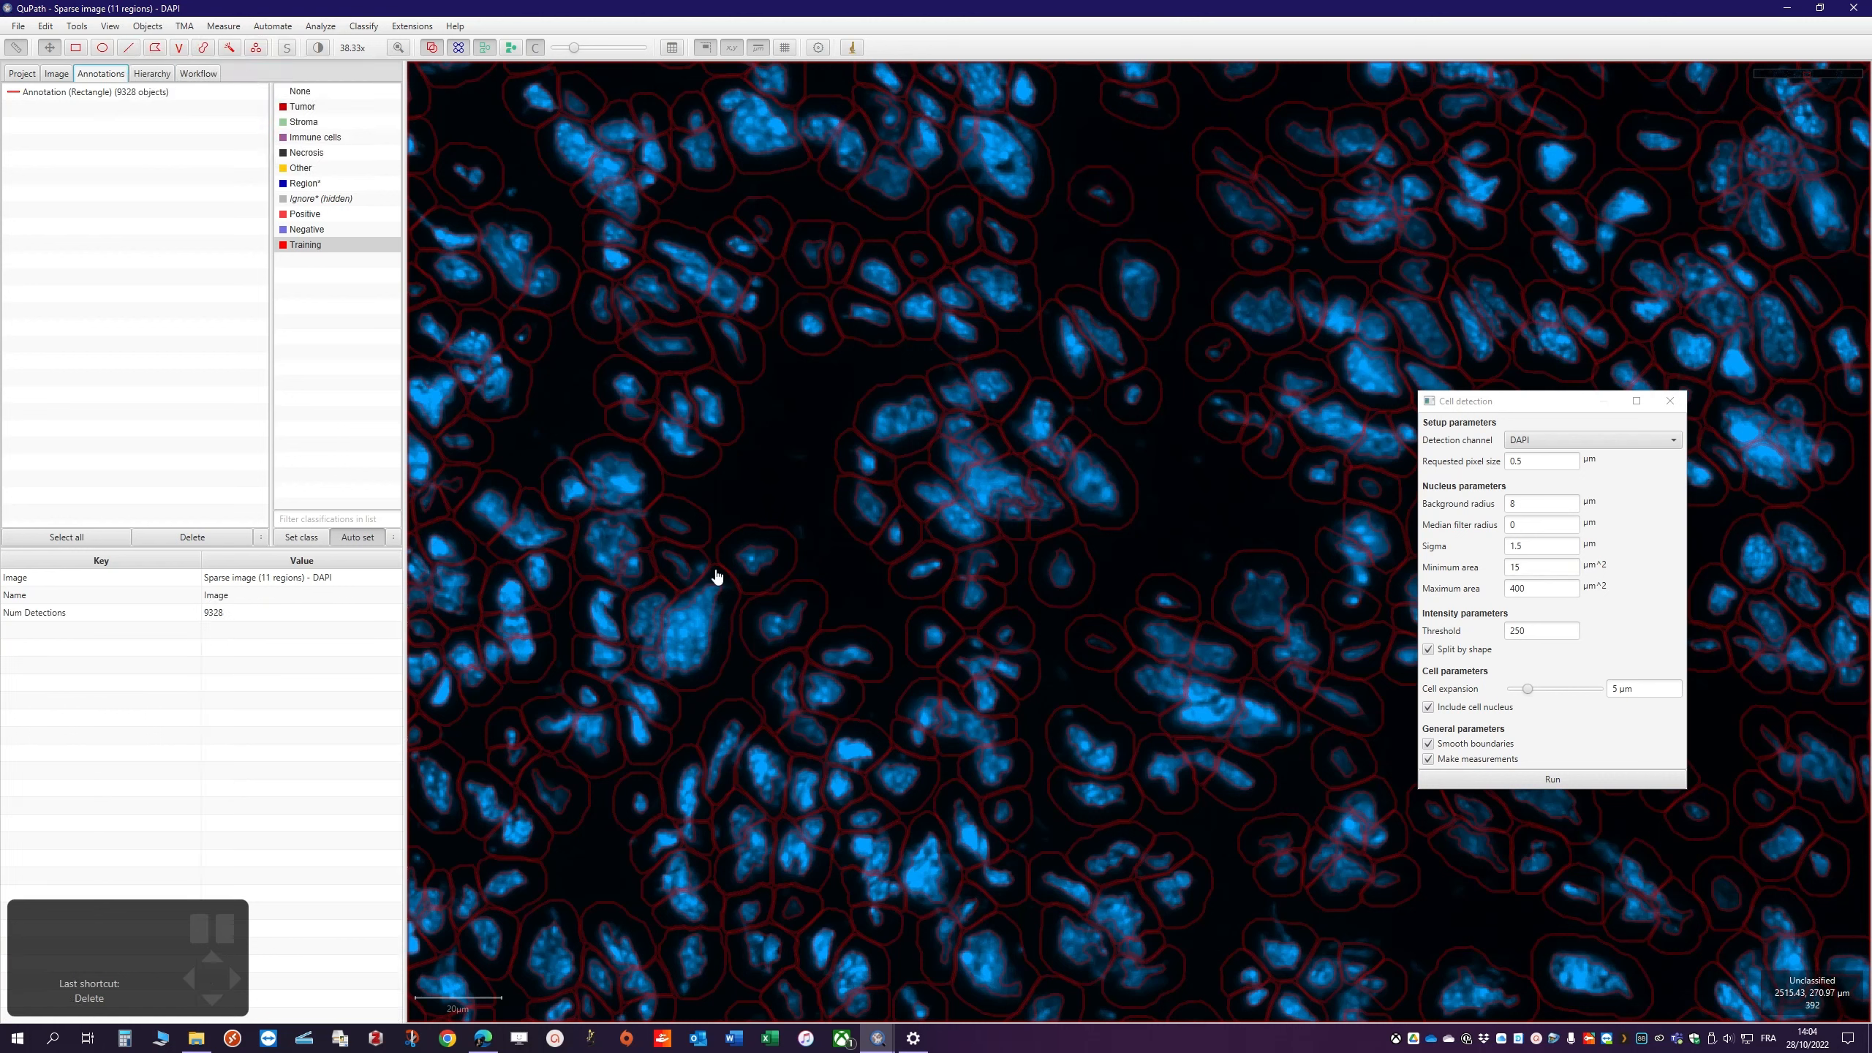
left_click(1554, 780)
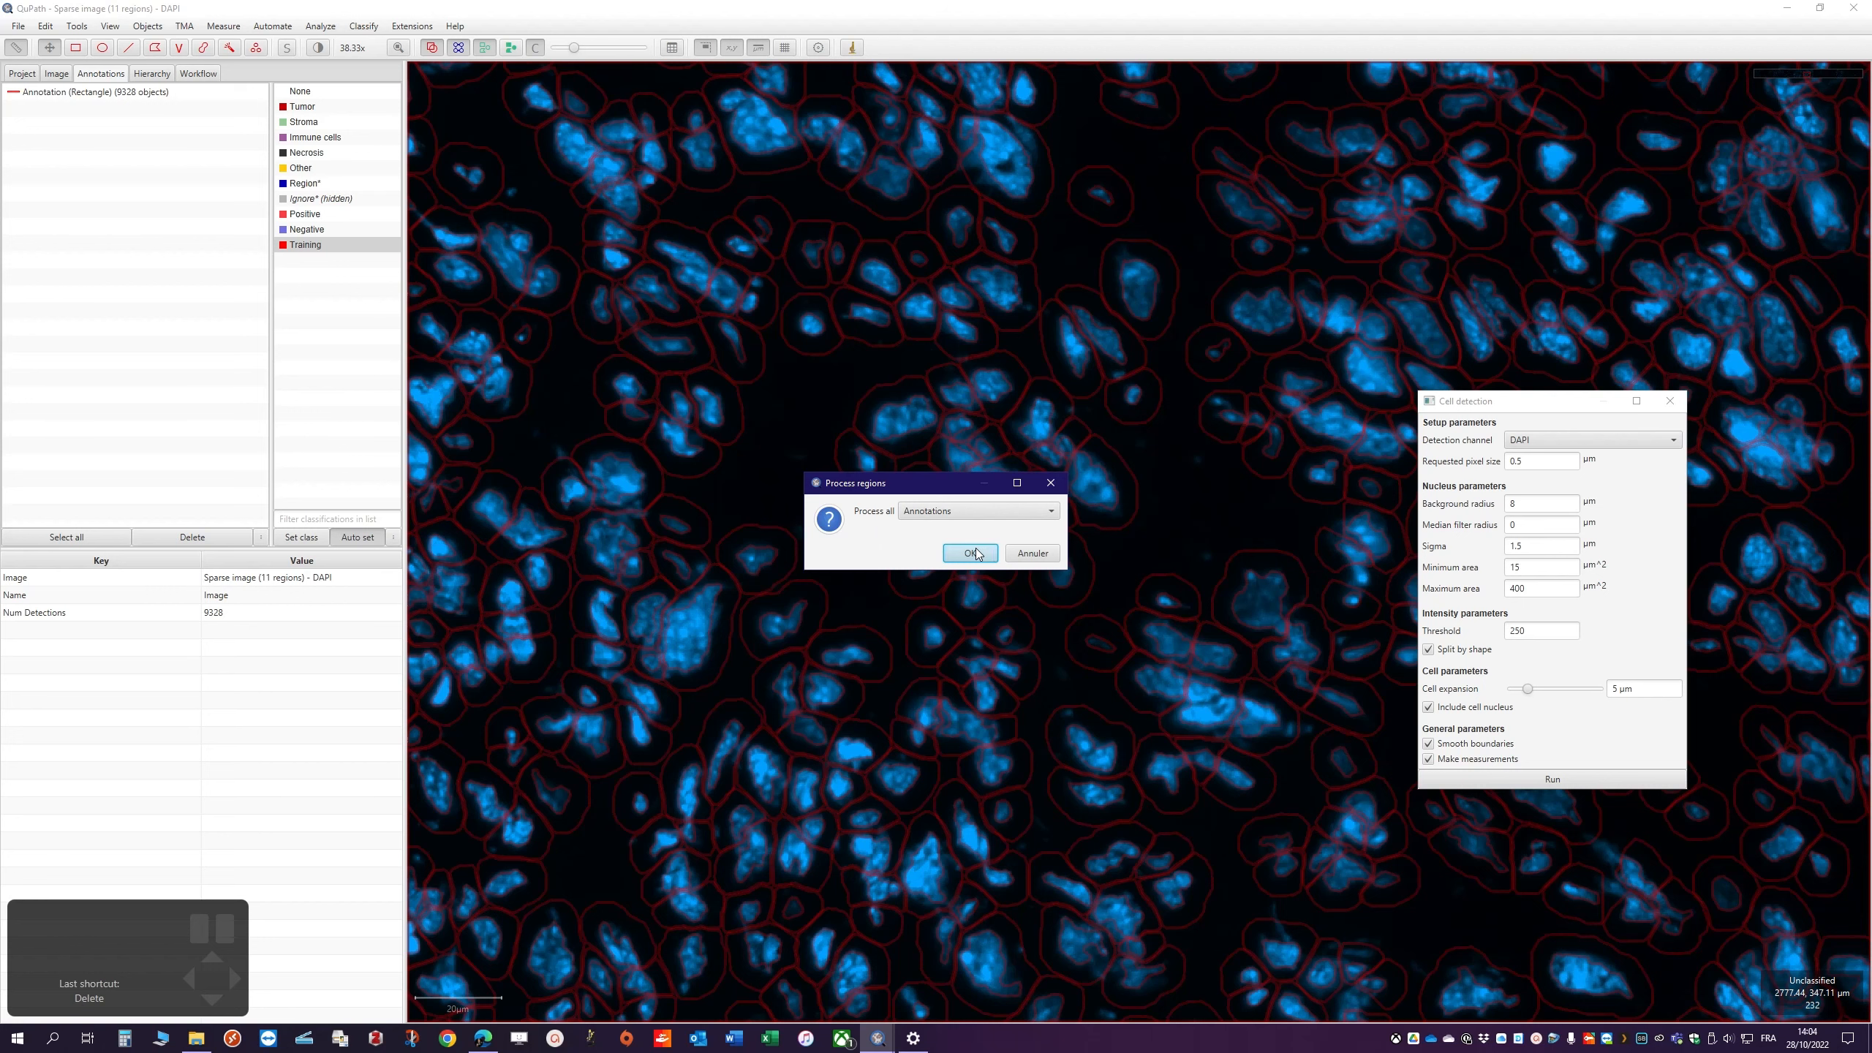
left_click(954, 553)
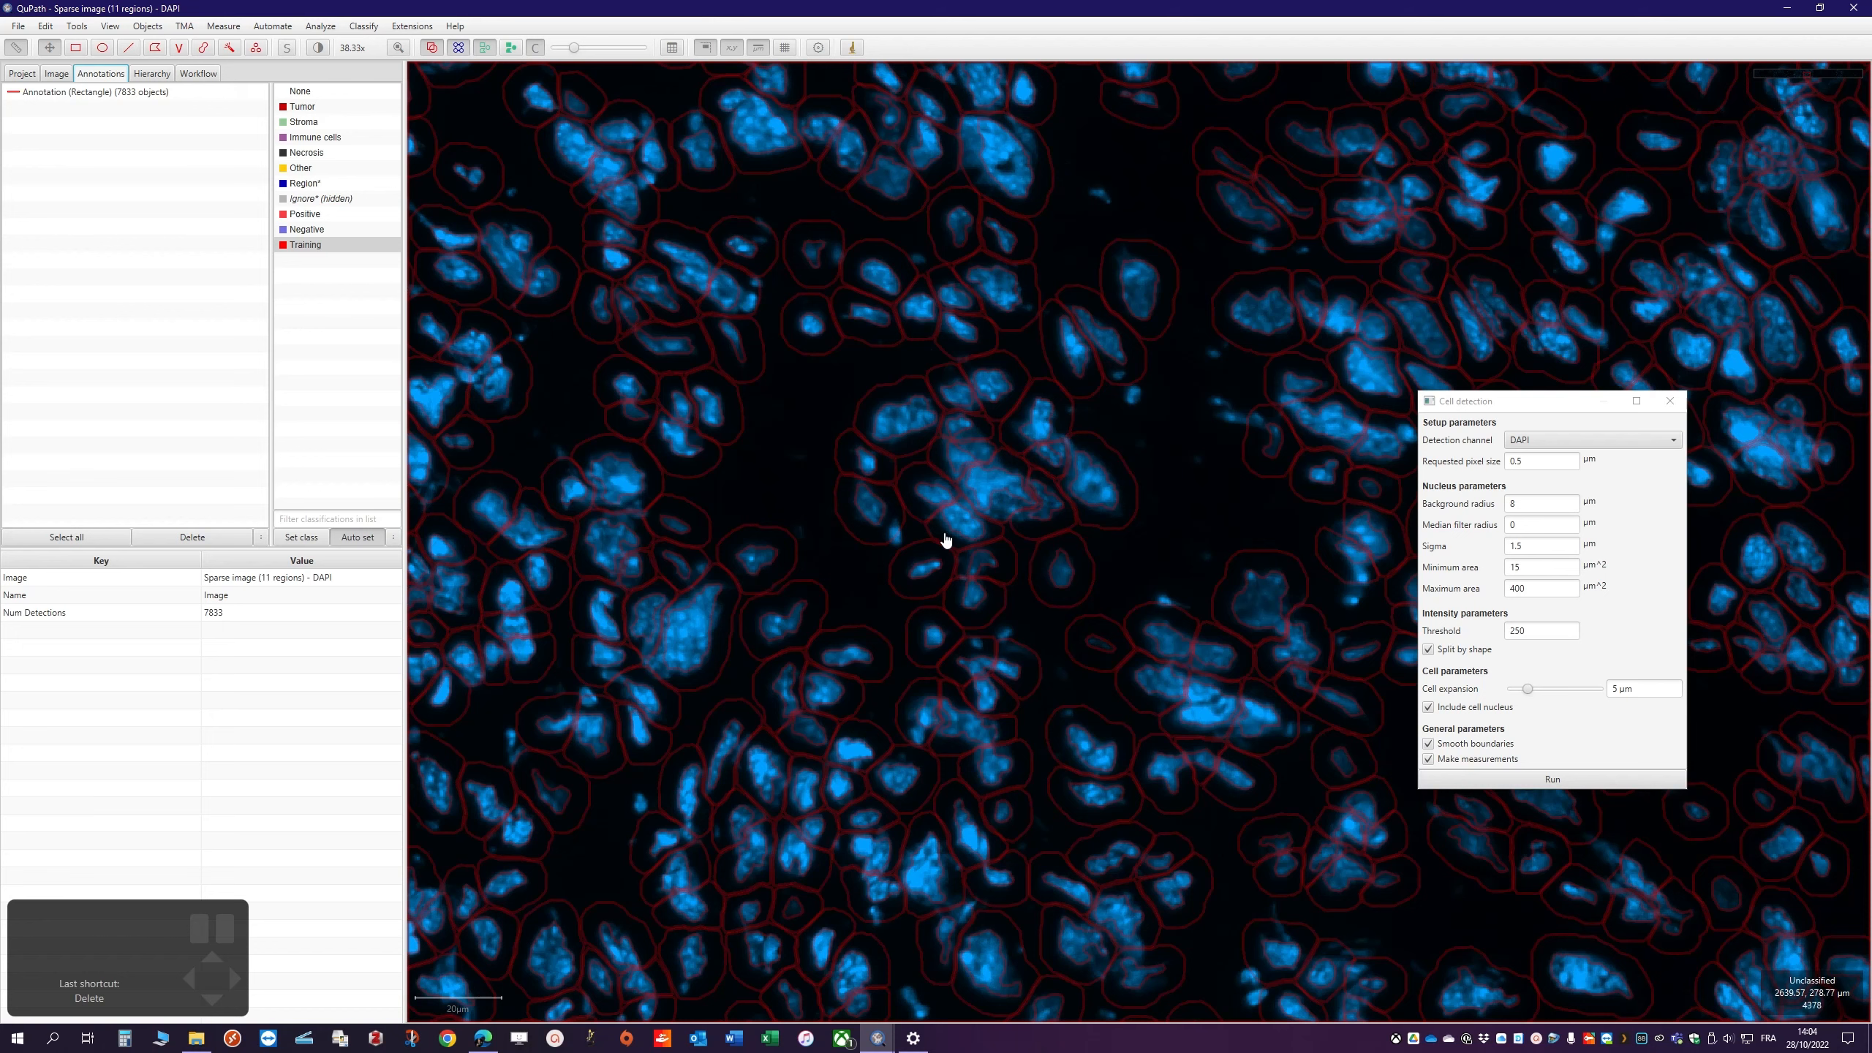
Examine the cell contours against the DAPI nuclei across the strip's sparse and dense regions, and close the cell detection settings
scroll(1062, 675, "down", 10)
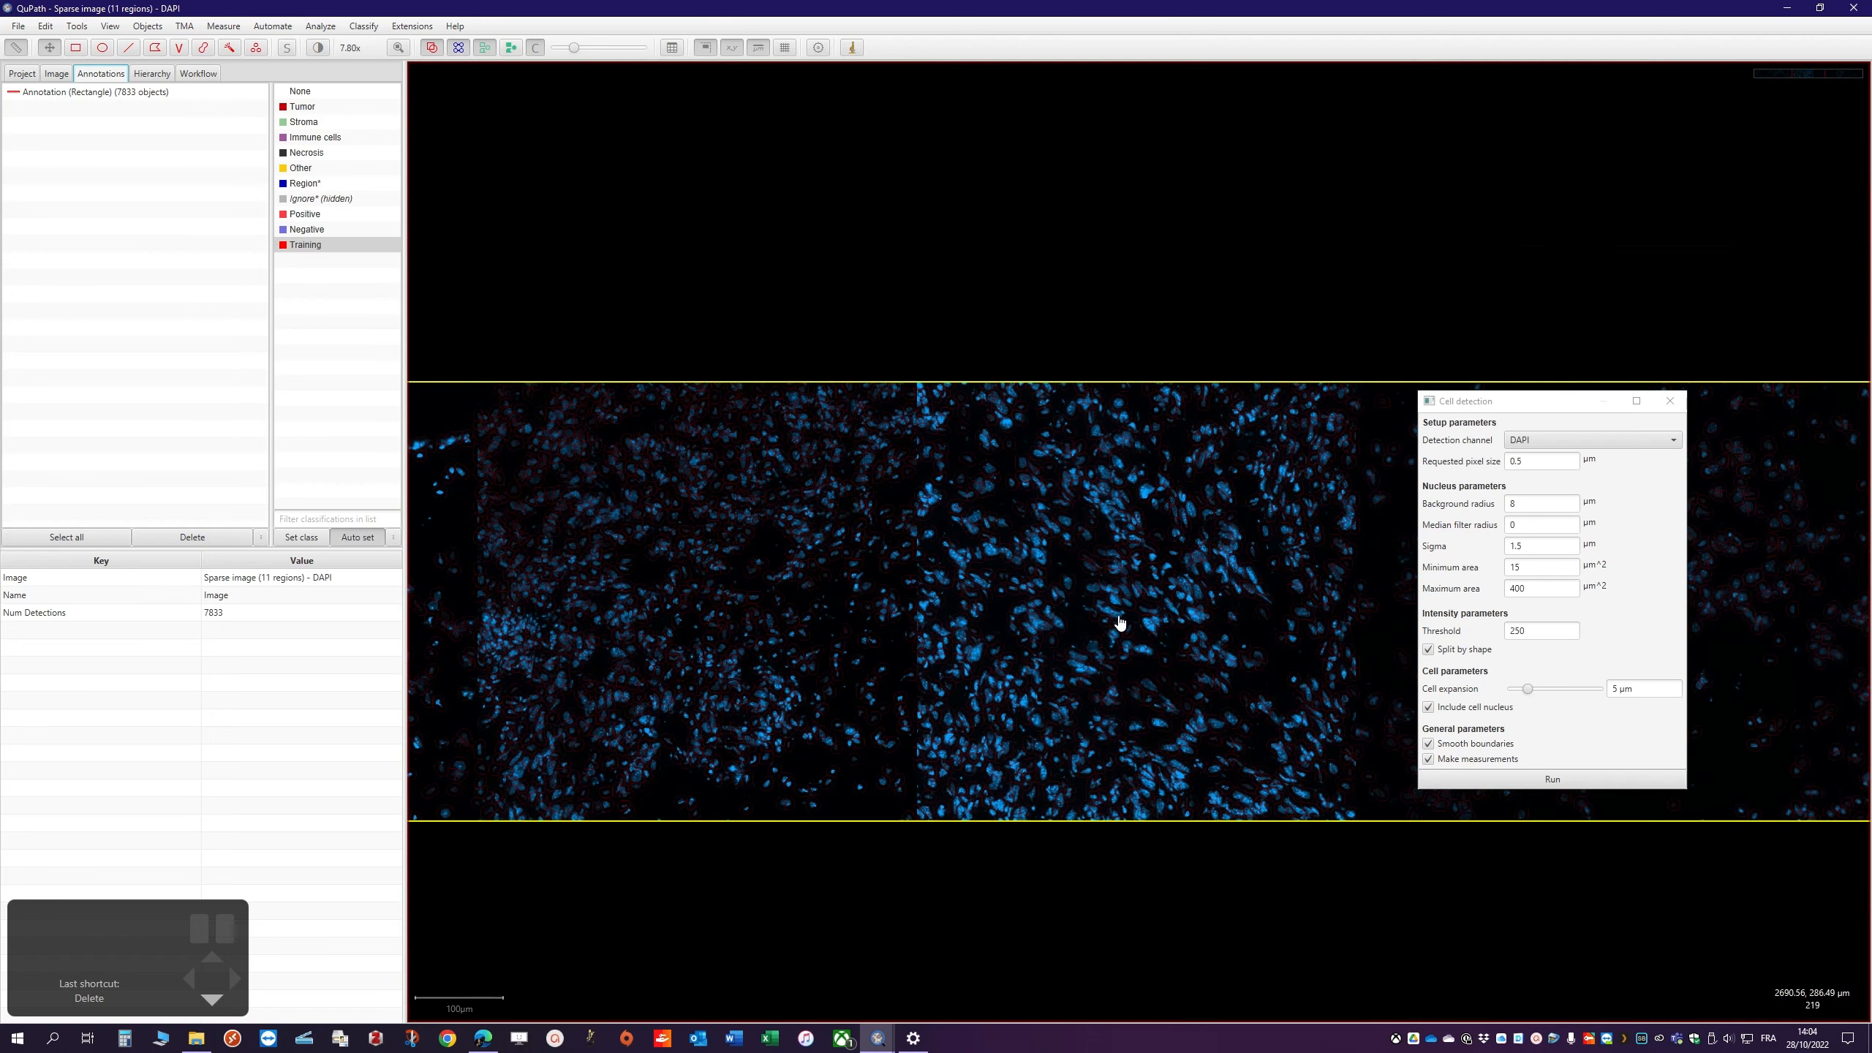
scroll(1036, 609, "down", 5)
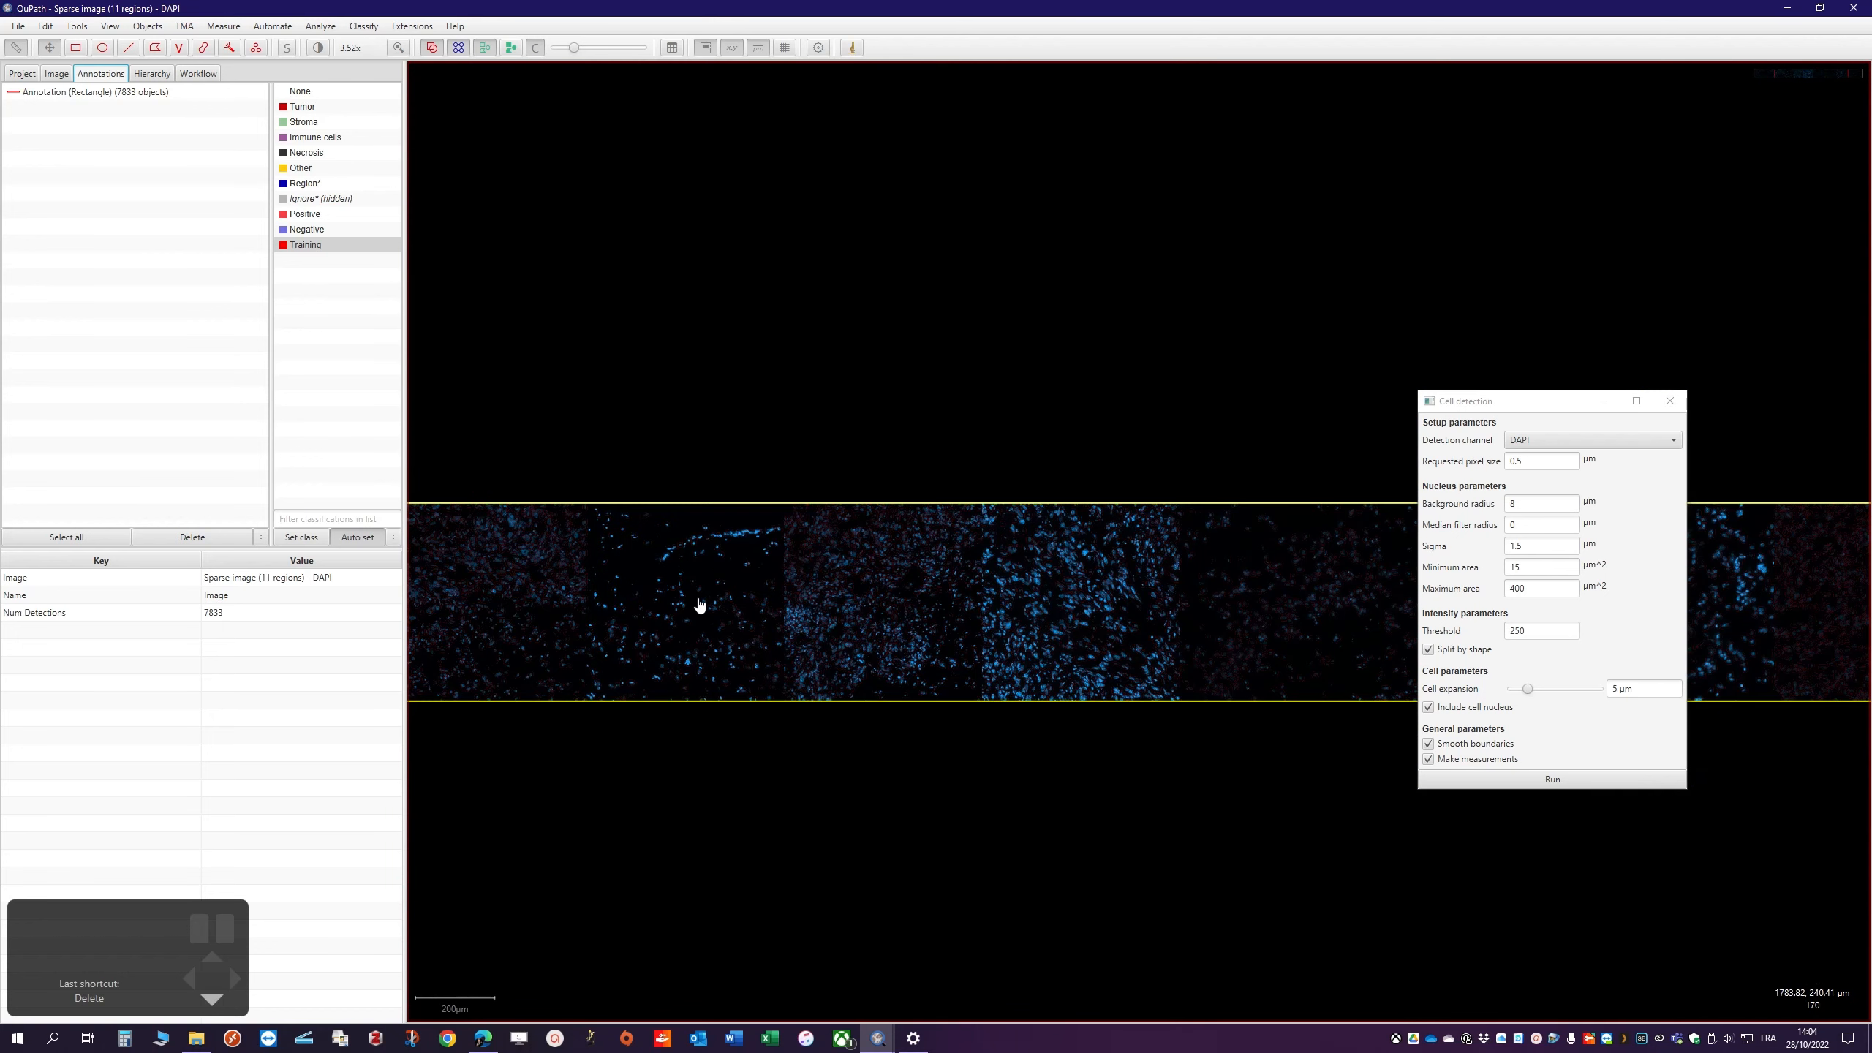
left_click_drag(701, 610, 1406, 617)
scroll(1078, 648, "up", 12)
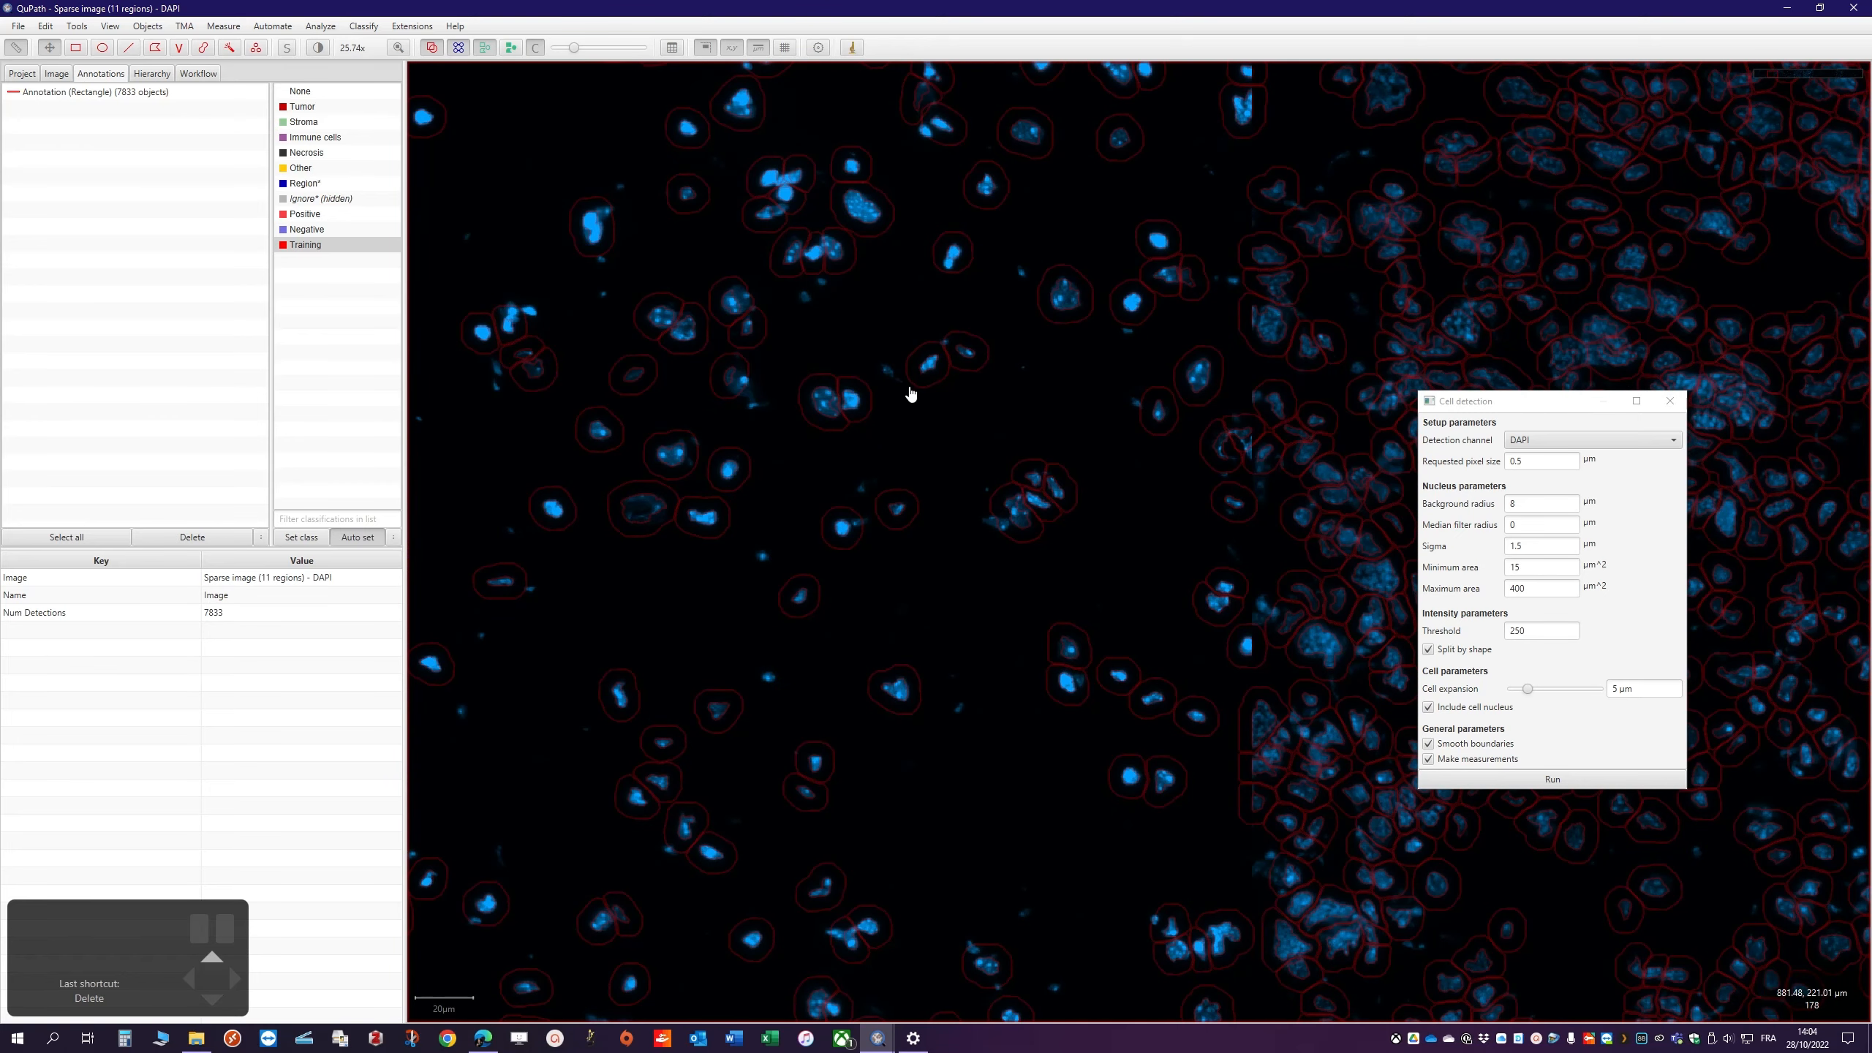
left_click_drag(912, 489, 865, 490)
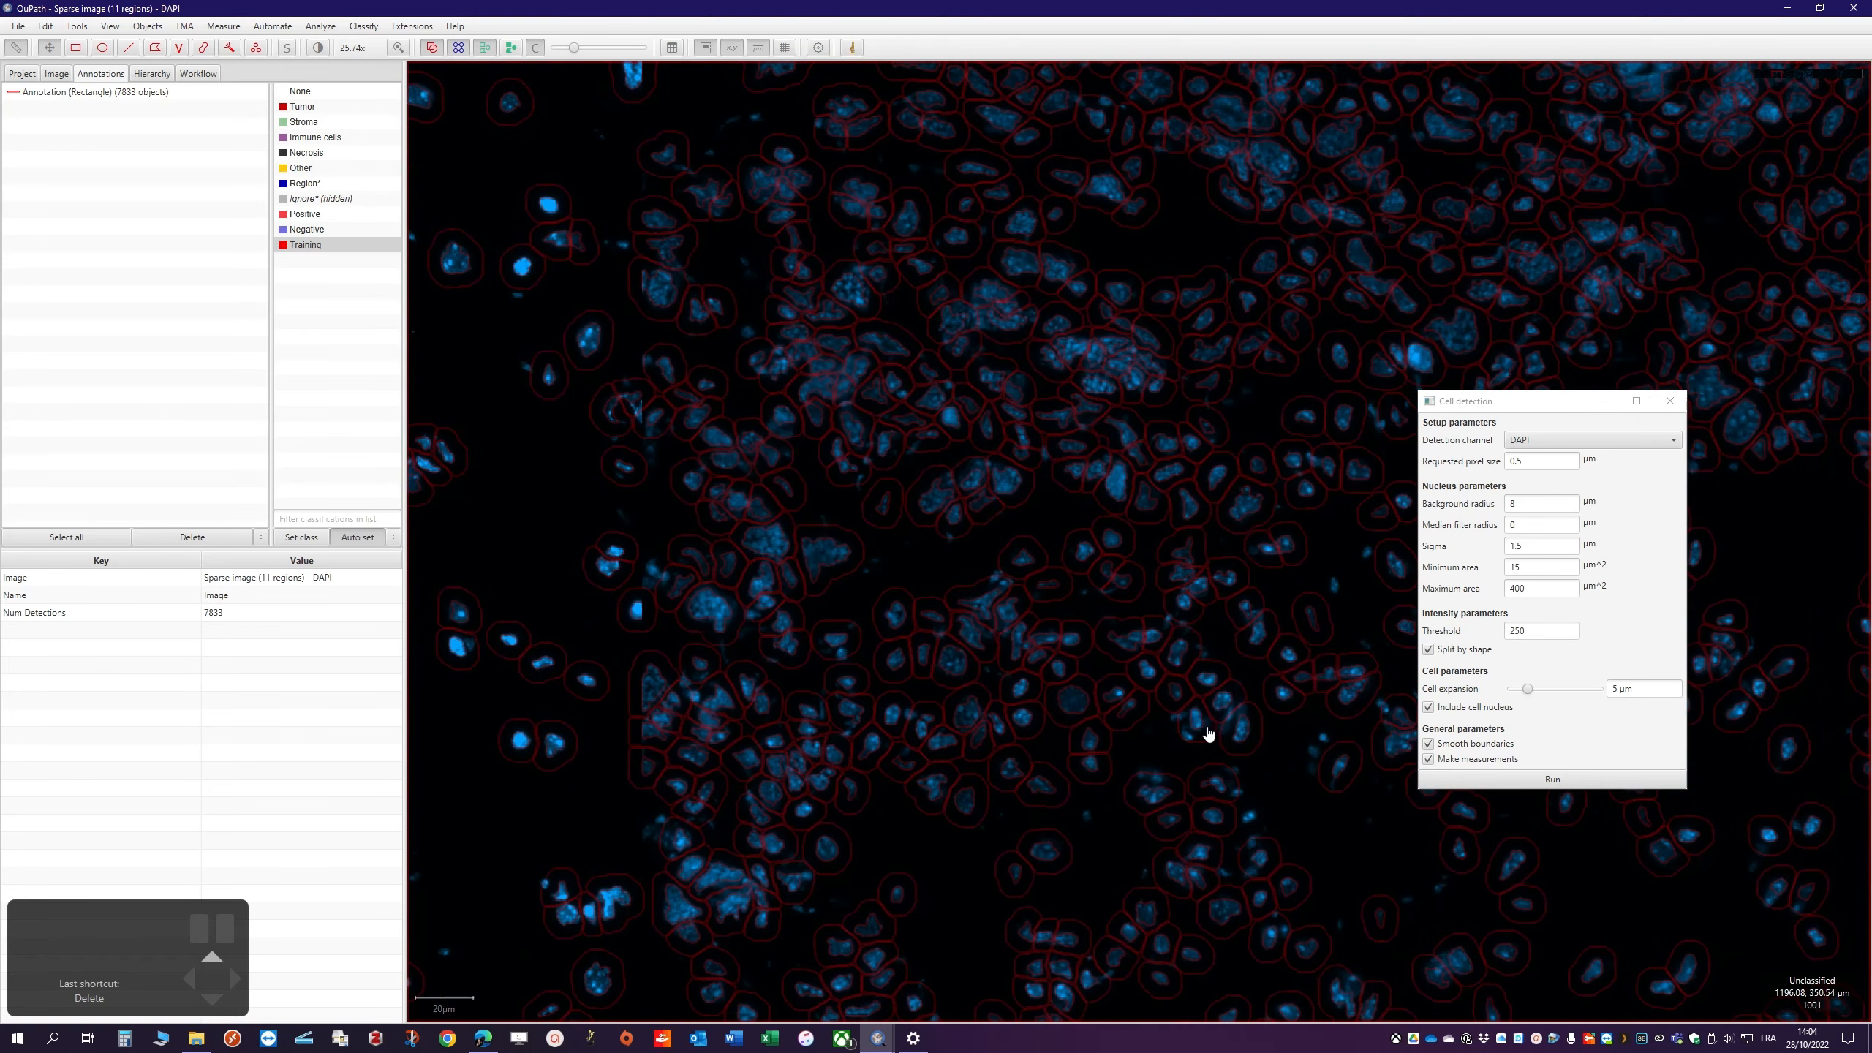
mouse_move(1280, 792)
left_mouse_down()
mouse_move(1269, 772)
mouse_move(684, 615)
left_mouse_up()
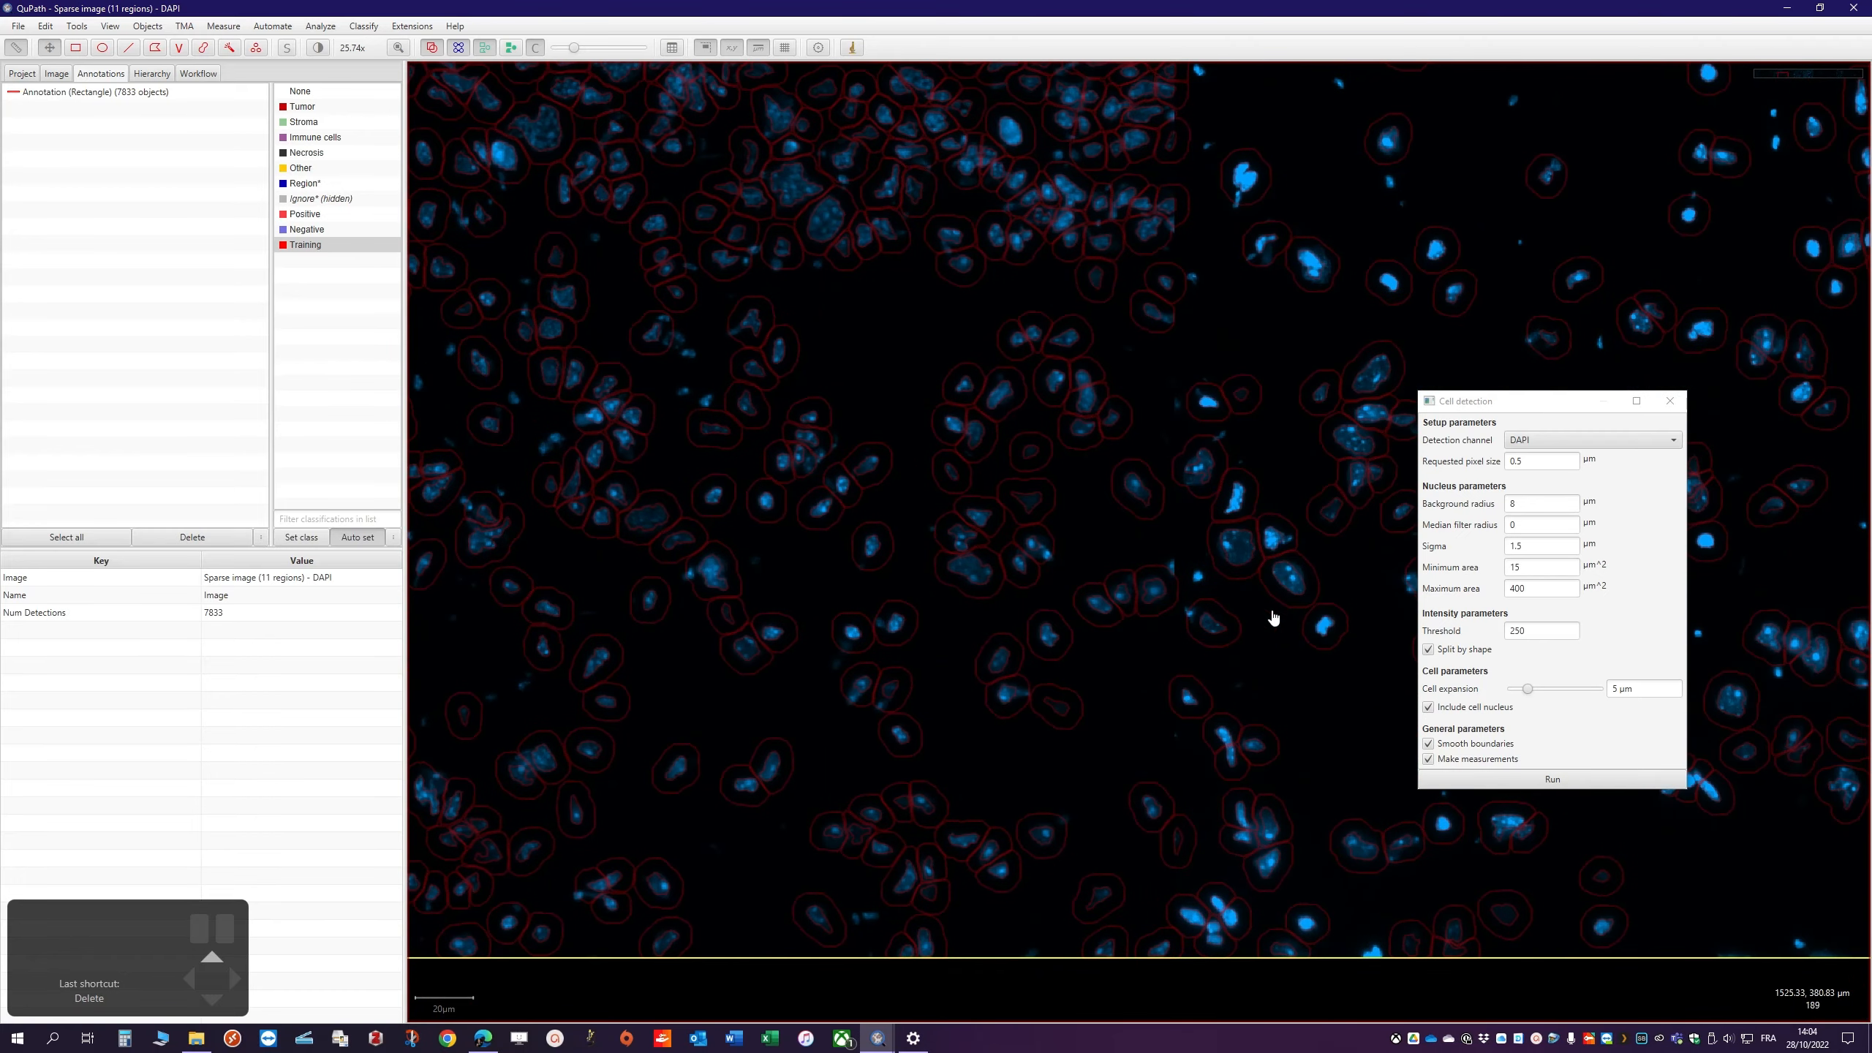
mouse_move(1271, 619)
left_mouse_down()
mouse_move(778, 606)
mouse_move(582, 625)
left_mouse_up()
left_click_drag(1317, 753, 703, 615)
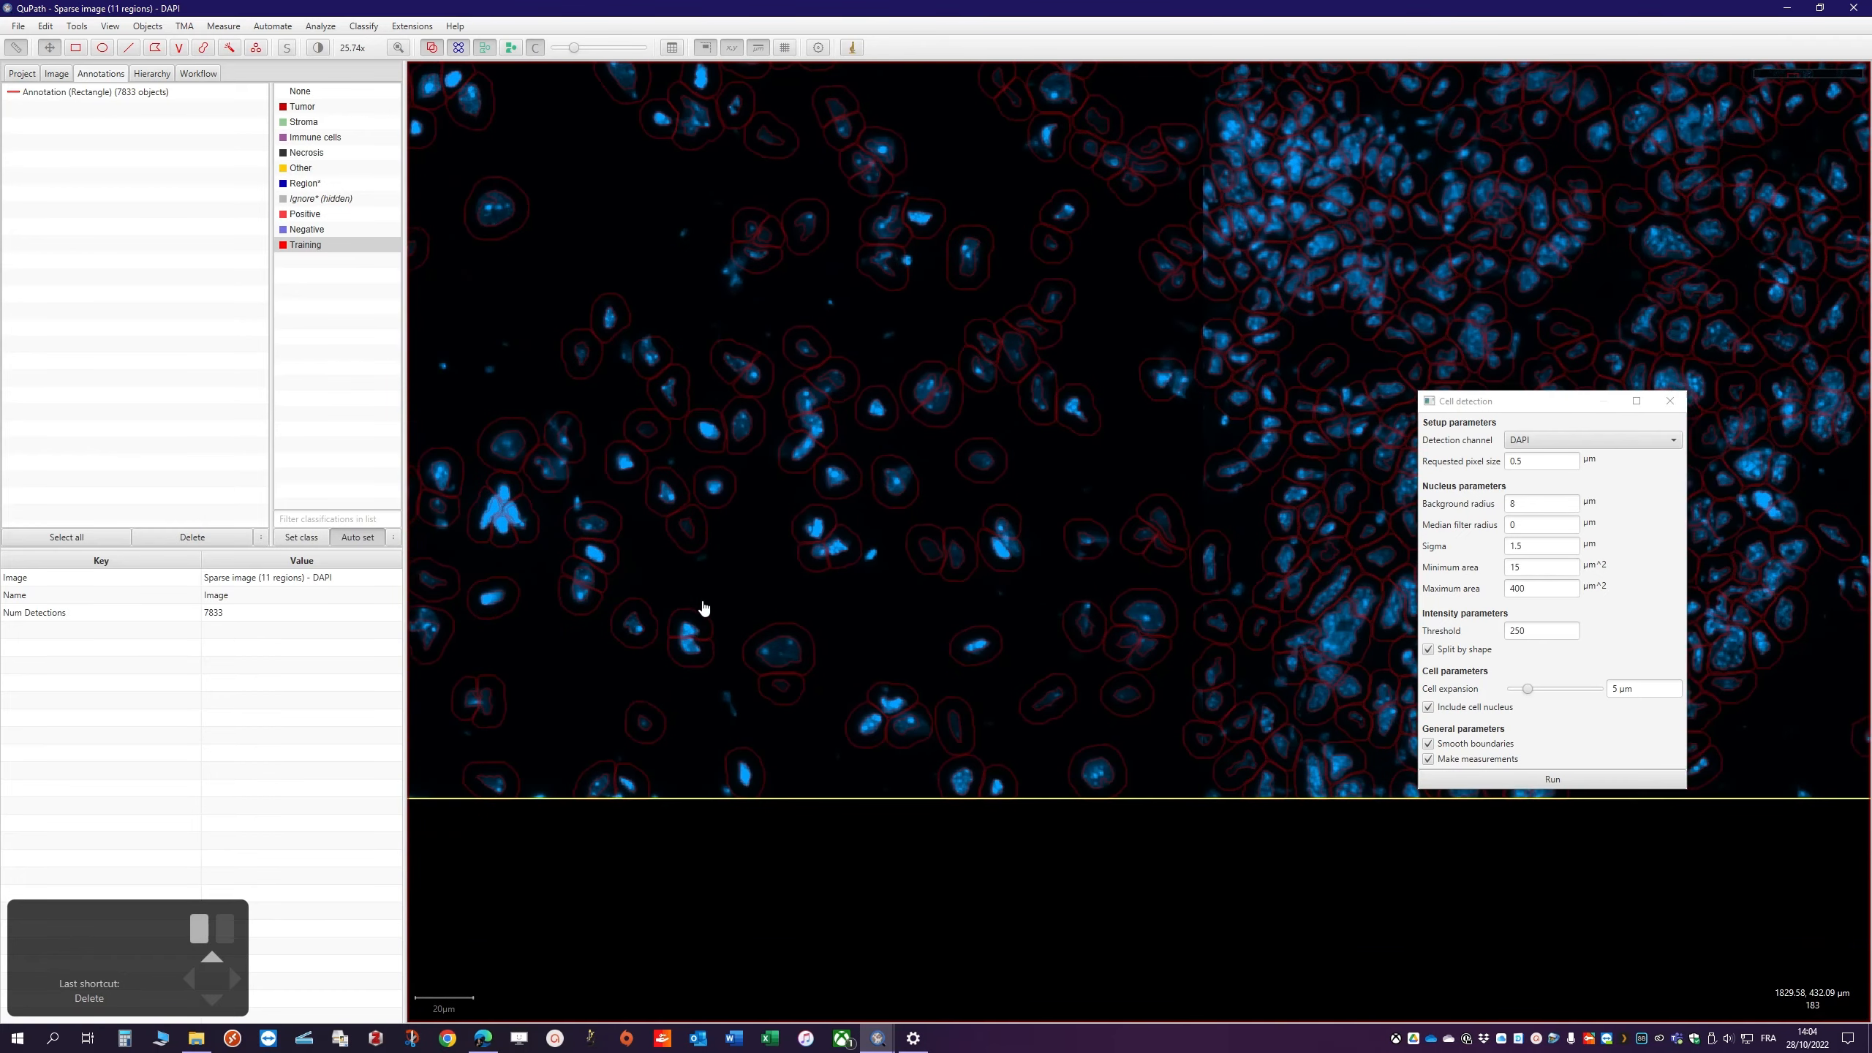
mouse_move(1233, 368)
left_mouse_down()
mouse_move(1058, 404)
mouse_move(836, 577)
left_mouse_up()
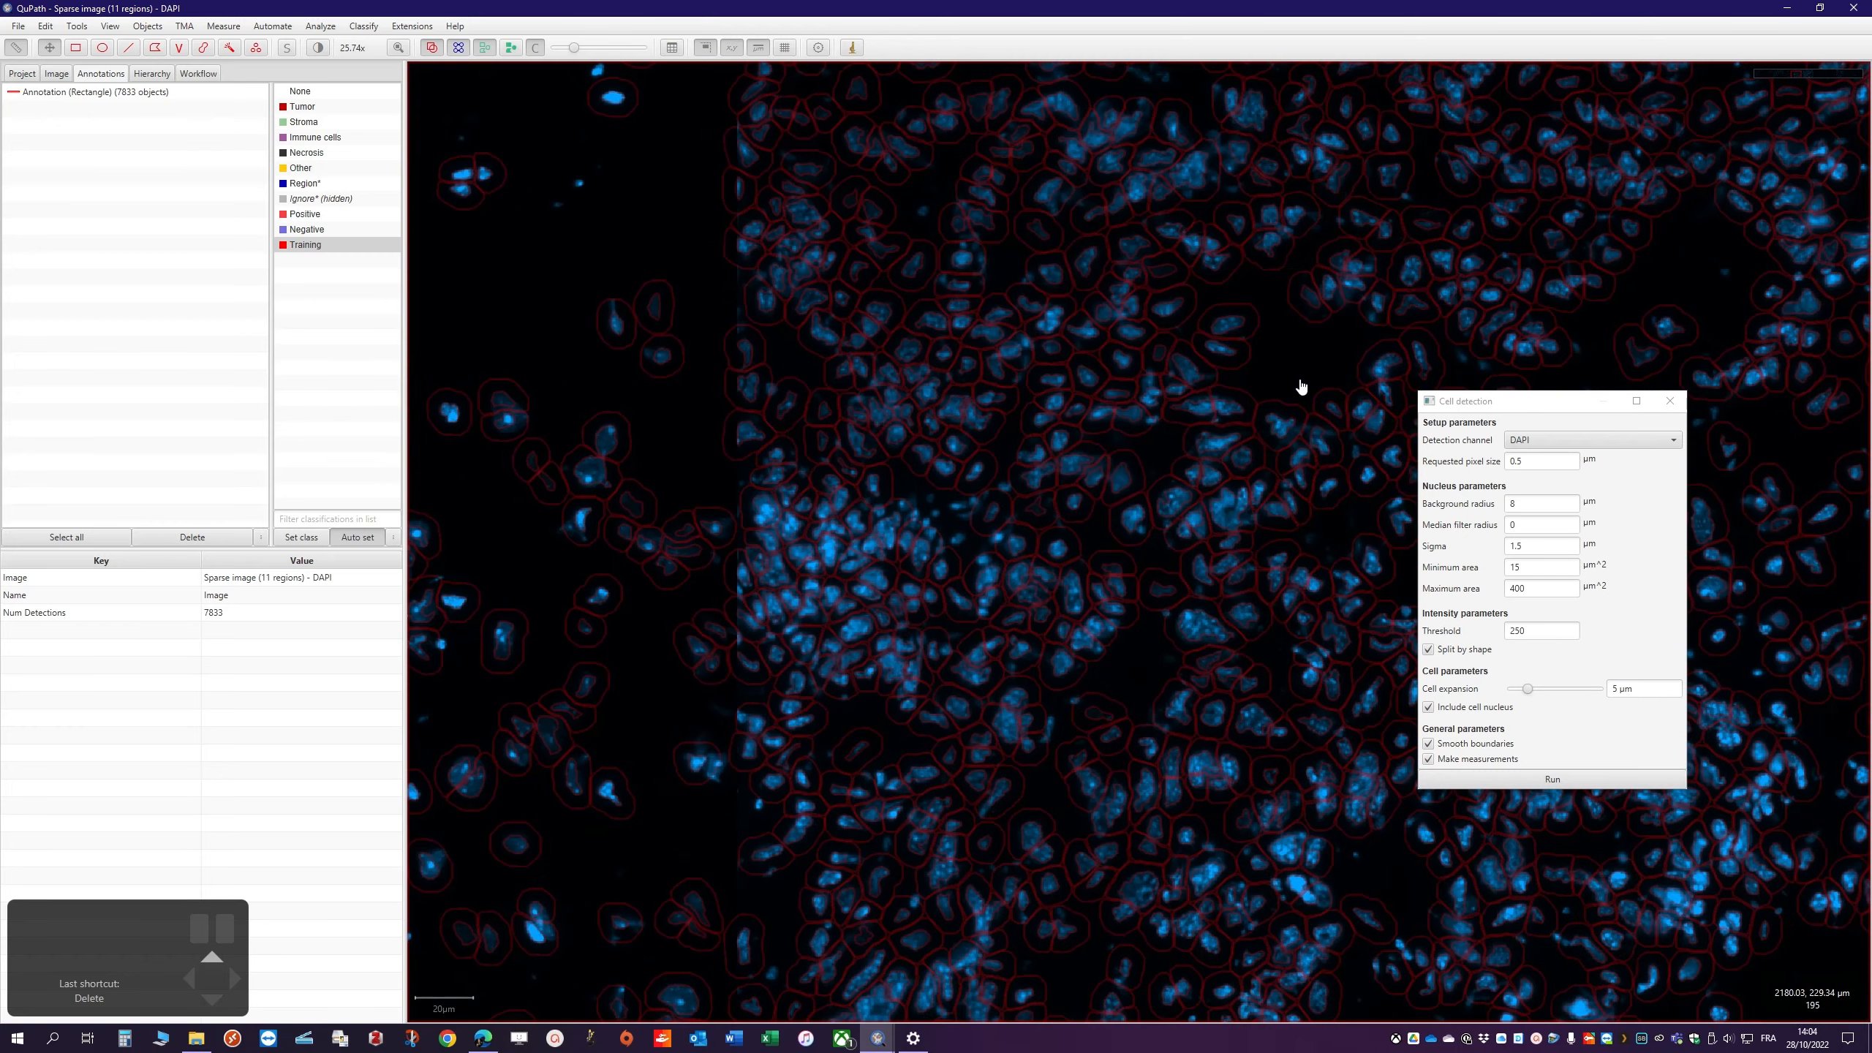
mouse_move(1287, 385)
left_mouse_down()
mouse_move(919, 423)
mouse_move(766, 409)
left_mouse_up()
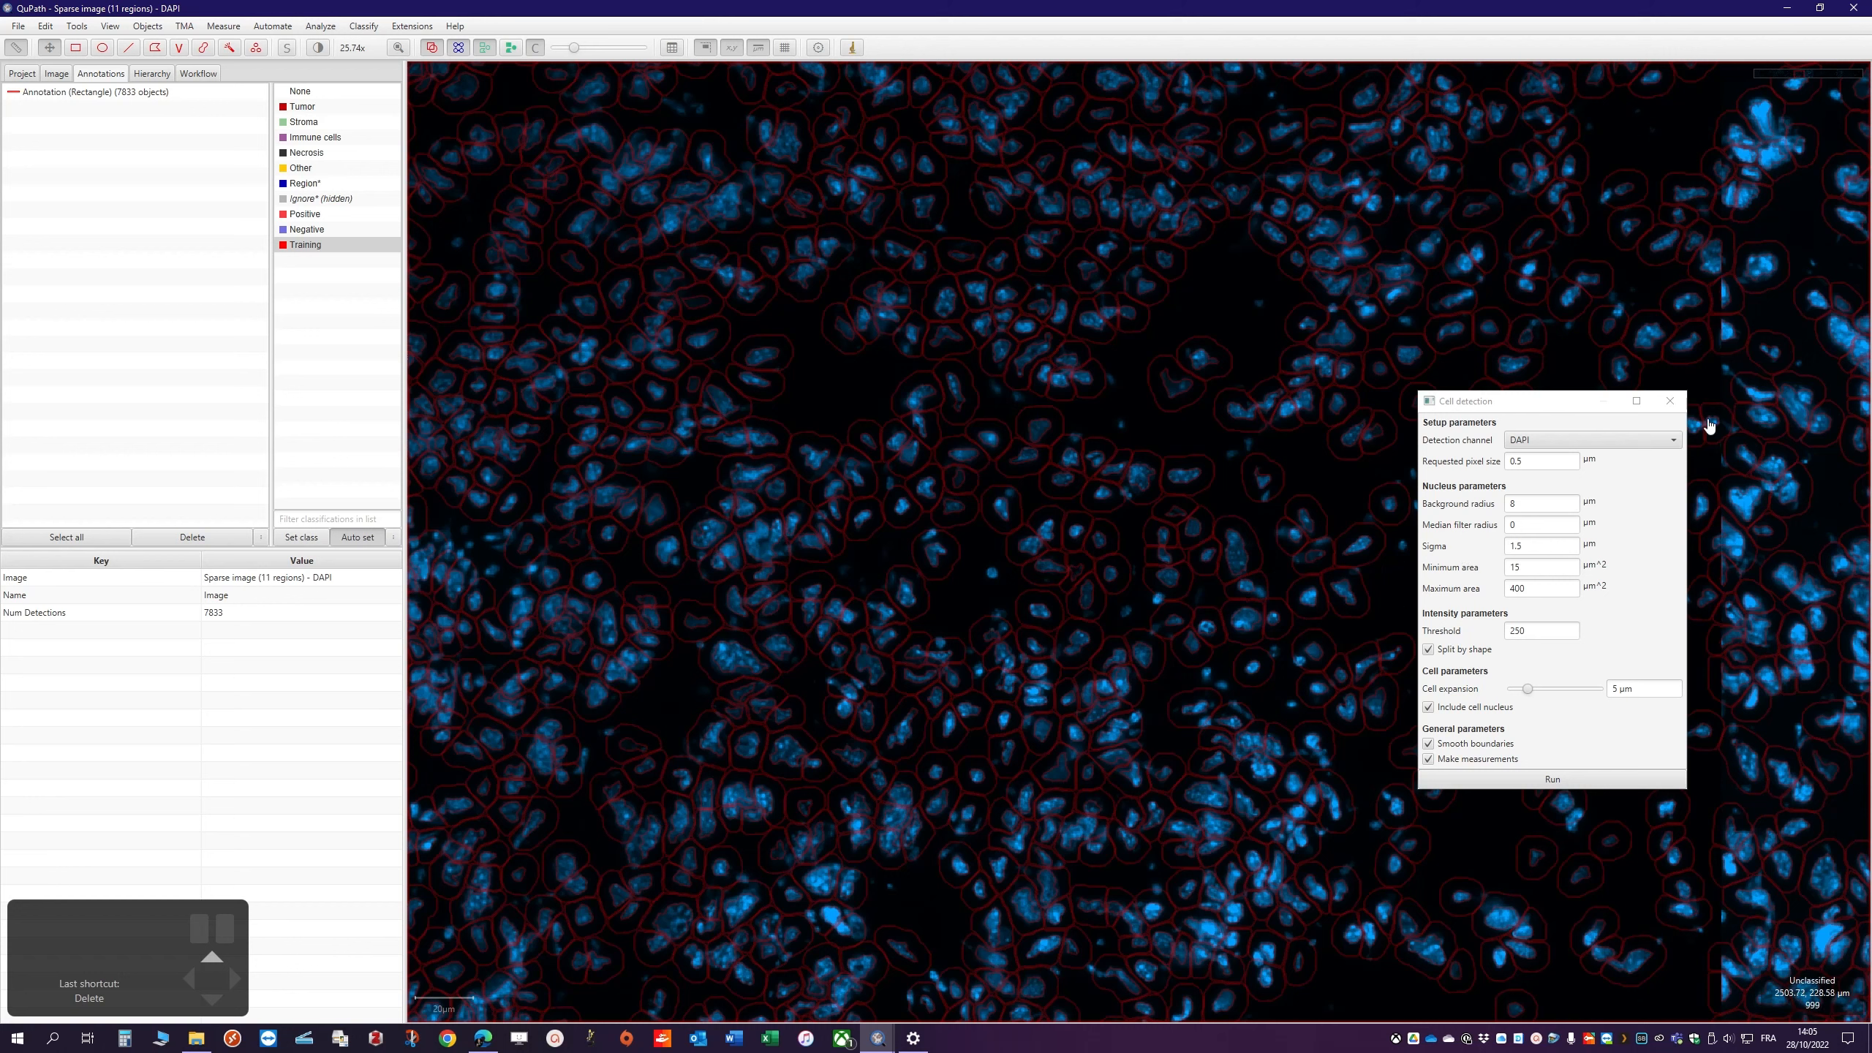
left_click(1671, 401)
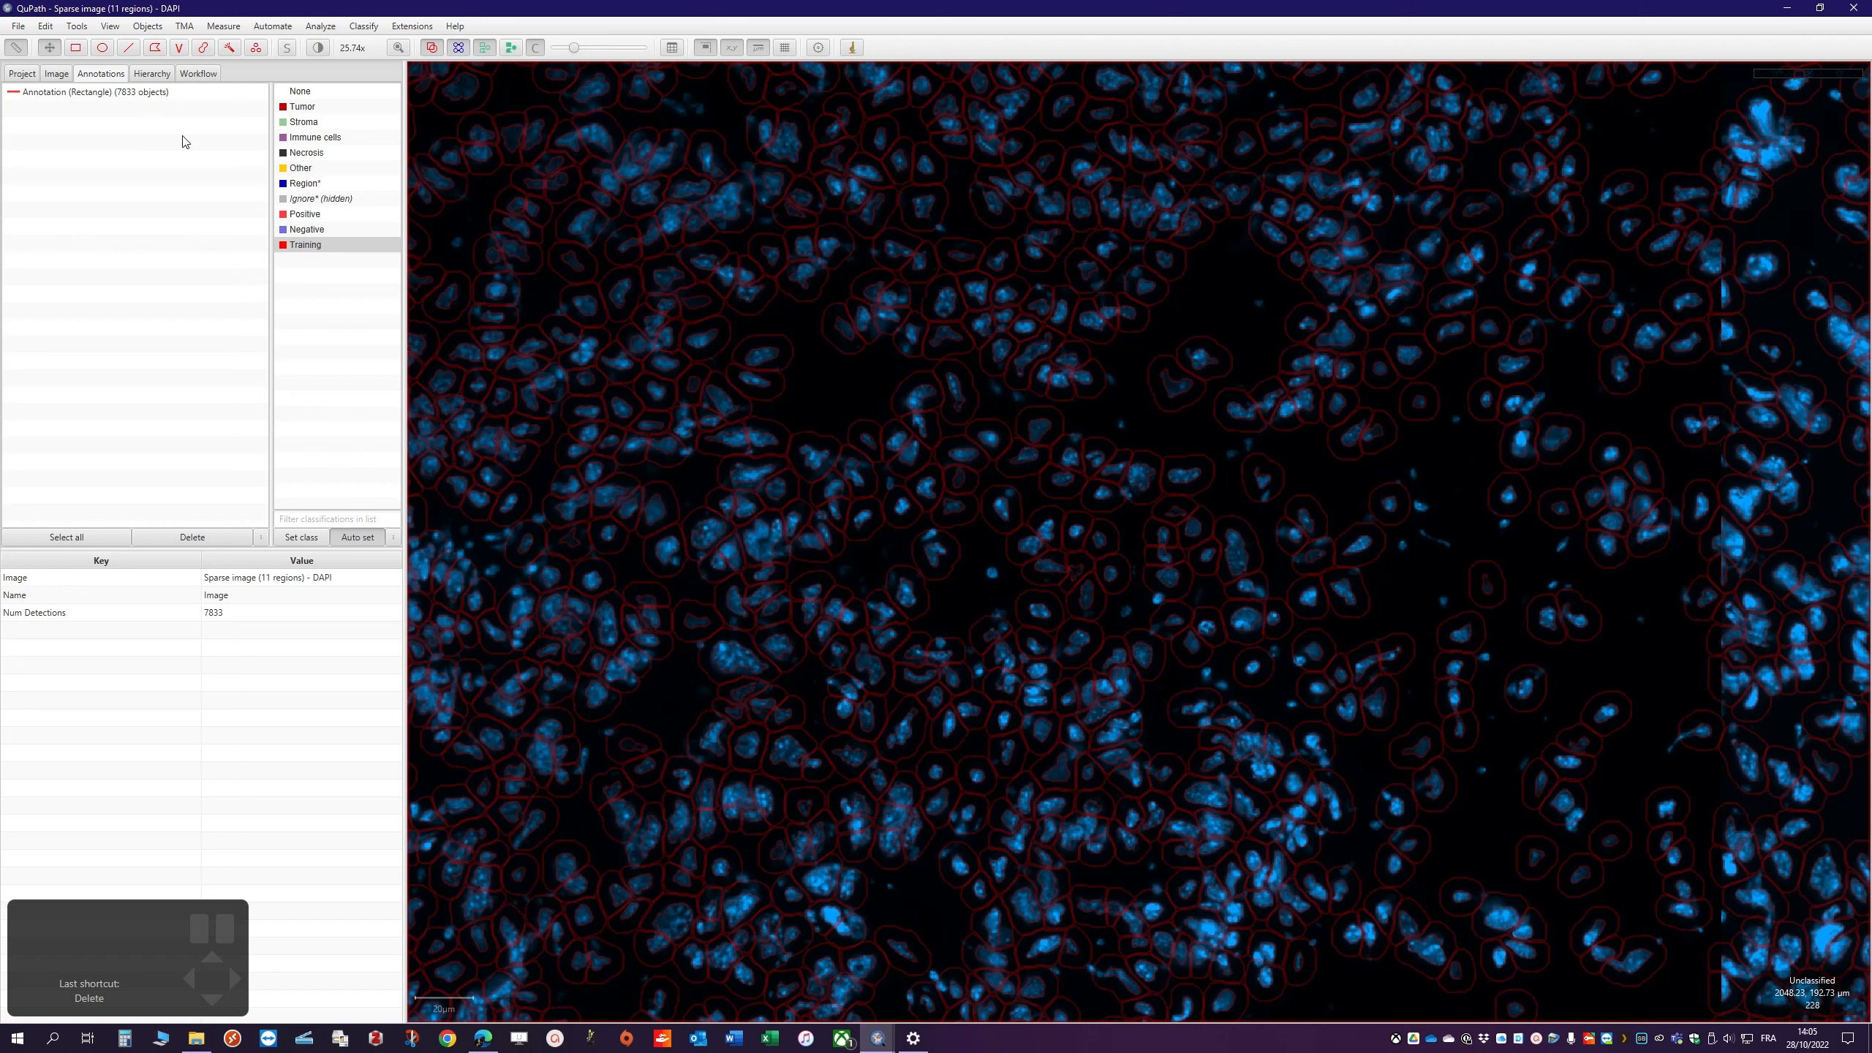
Create a script from the command history and remove every line except the last cell detection command
left_click(198, 74)
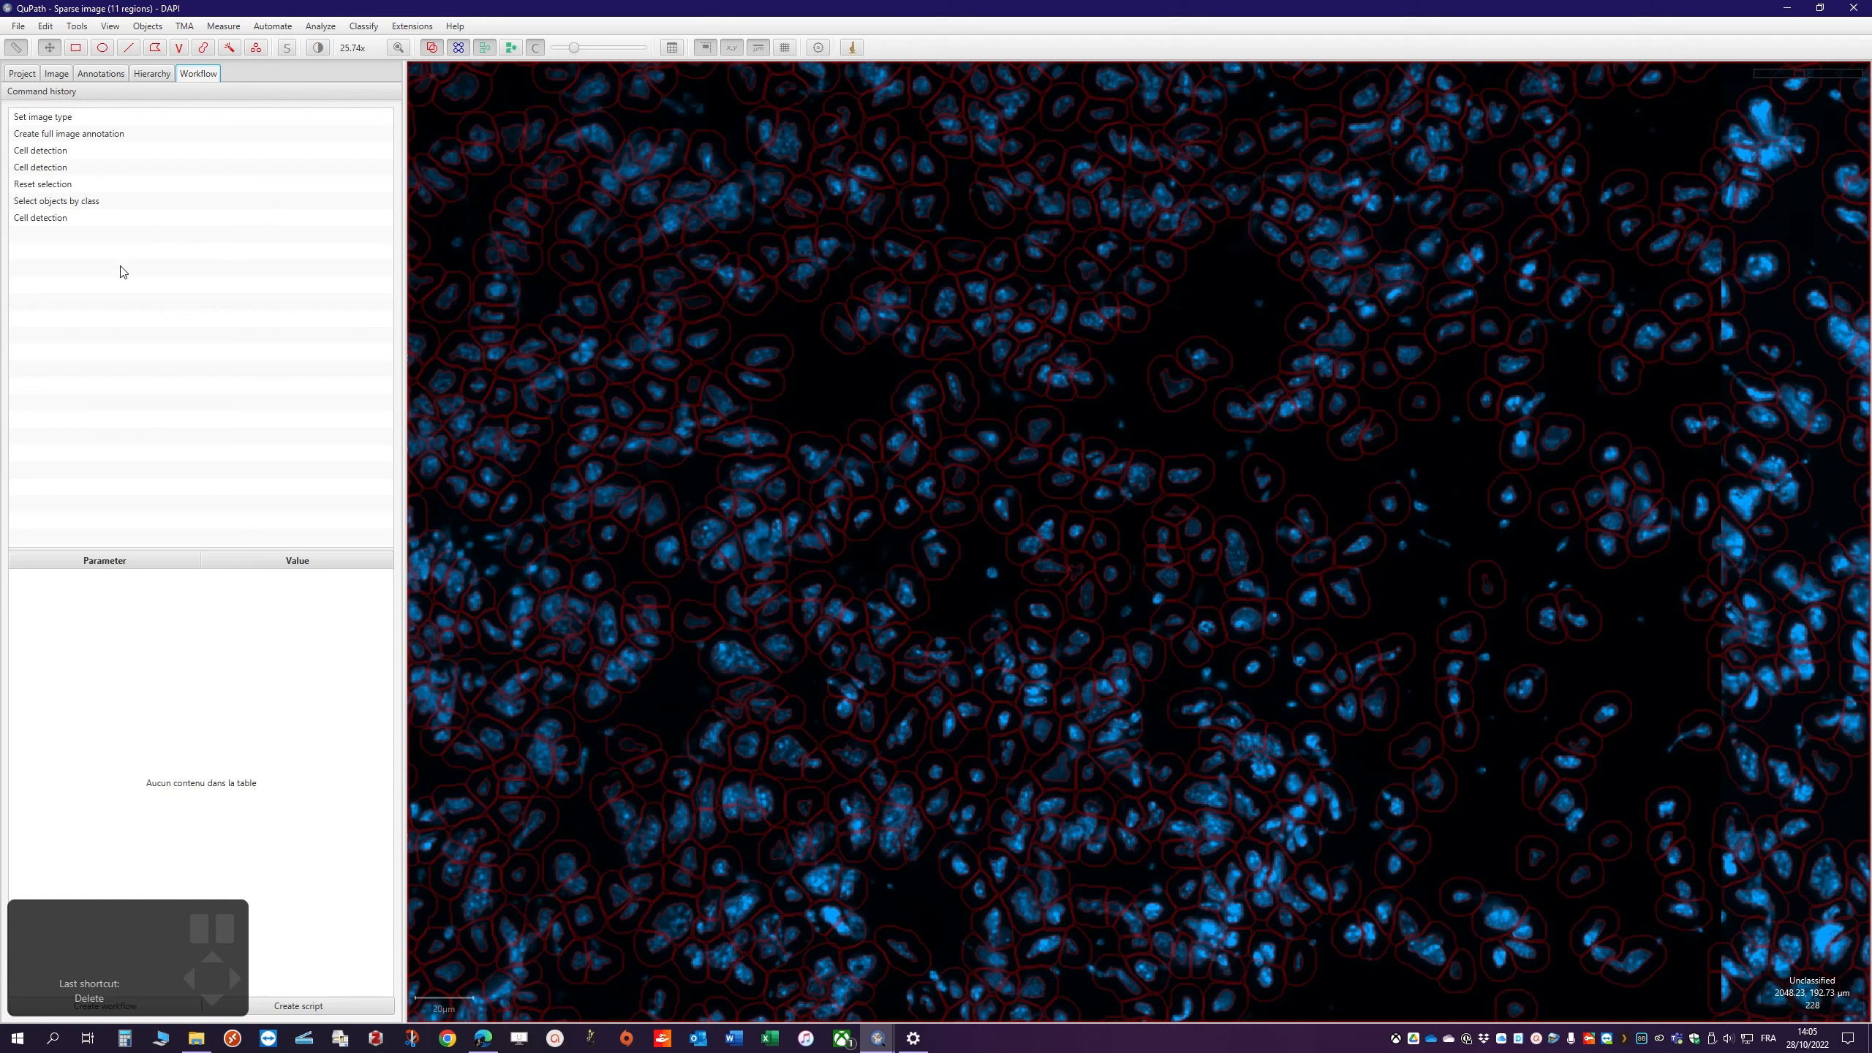
left_click(309, 1007)
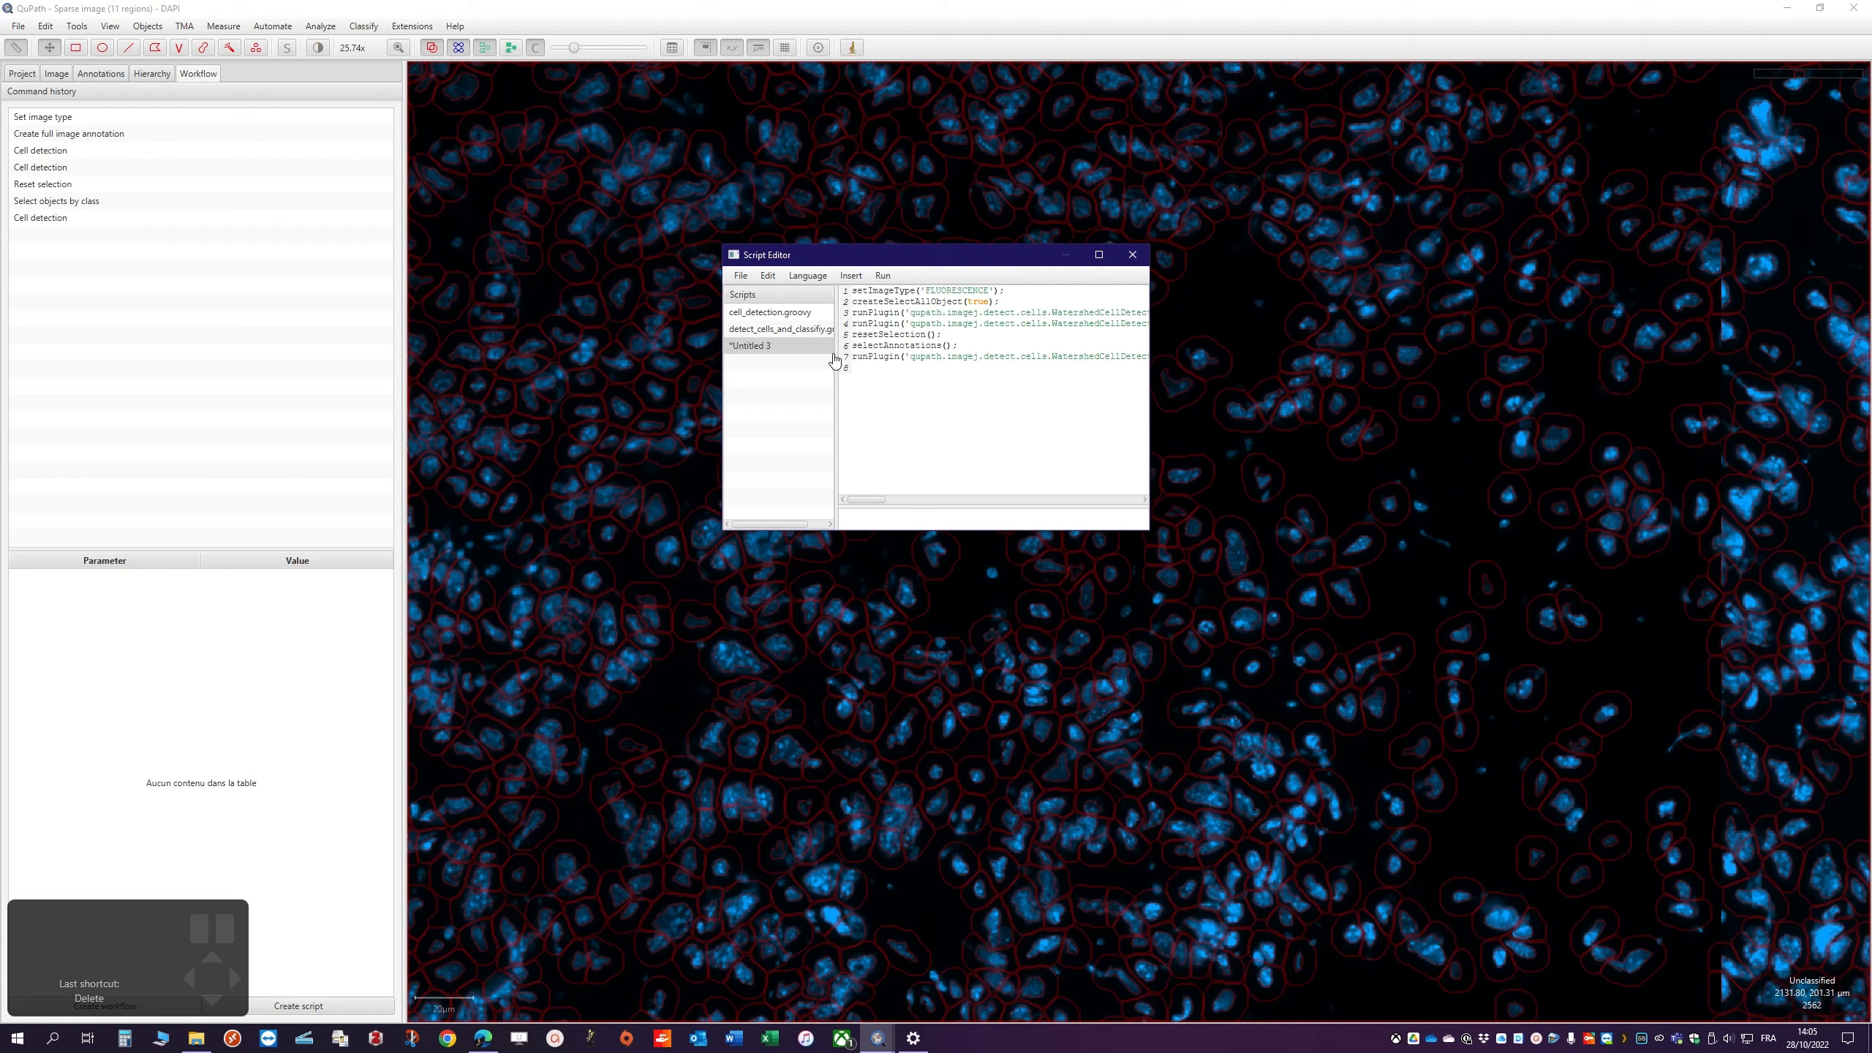
left_click_drag(976, 343, 815, 280)
key("Delete")
key("Delete")
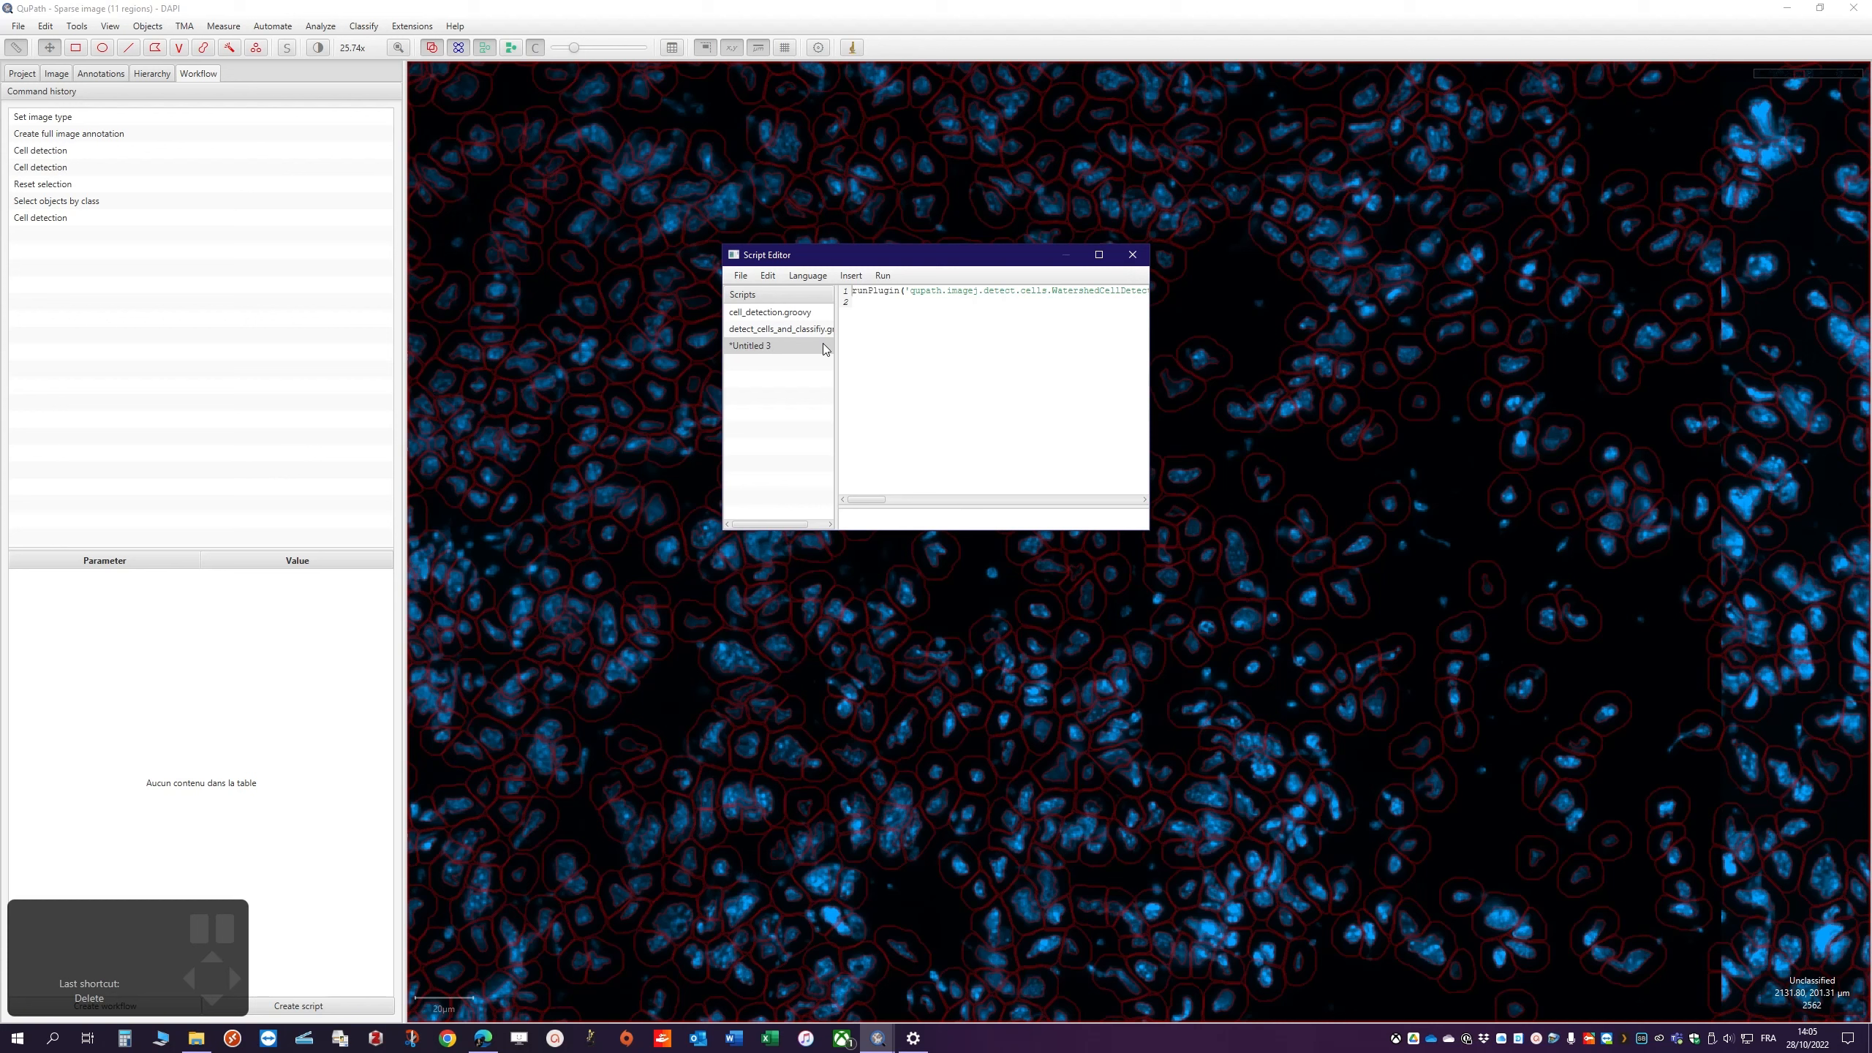
Save the script as my_cell_detection.groovy in the project's scripts folder and close the script editor
left_click(740, 275)
left_click(790, 353)
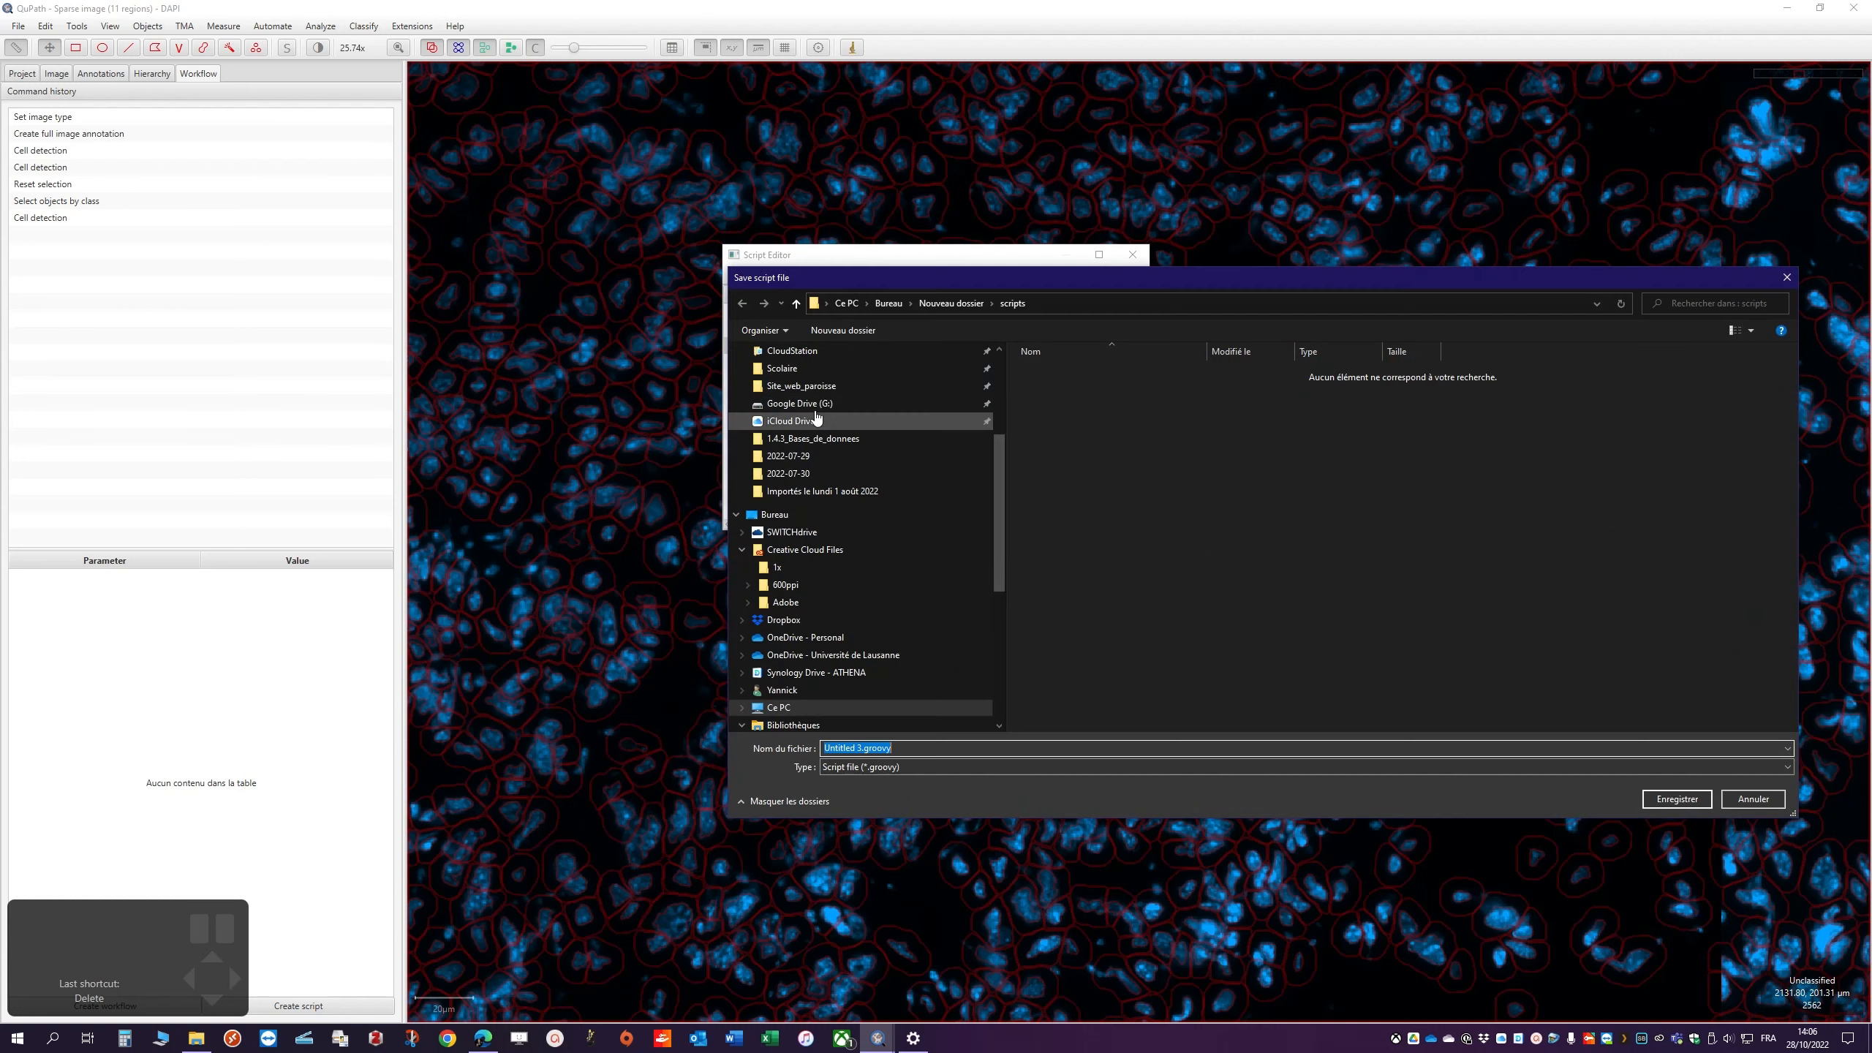
left_click_drag(864, 748, 747, 744)
type("my")
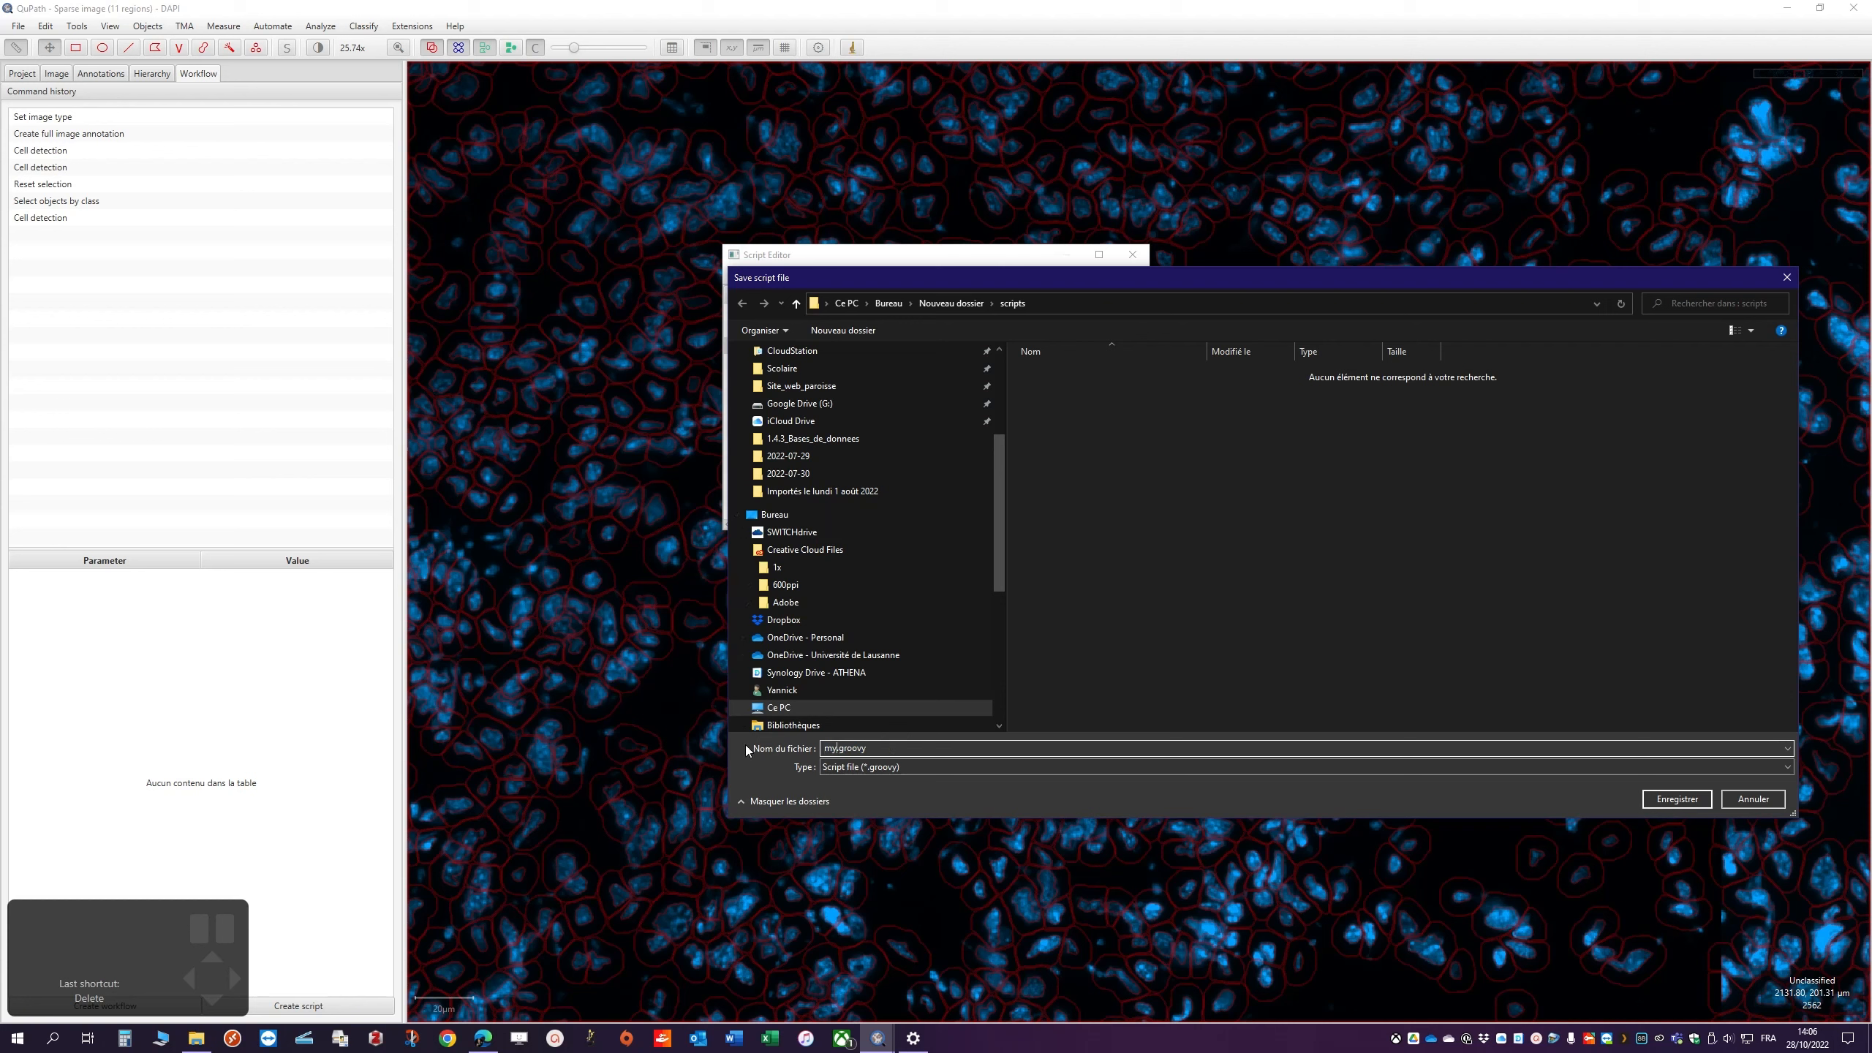
type("_cell_detection")
key("Return")
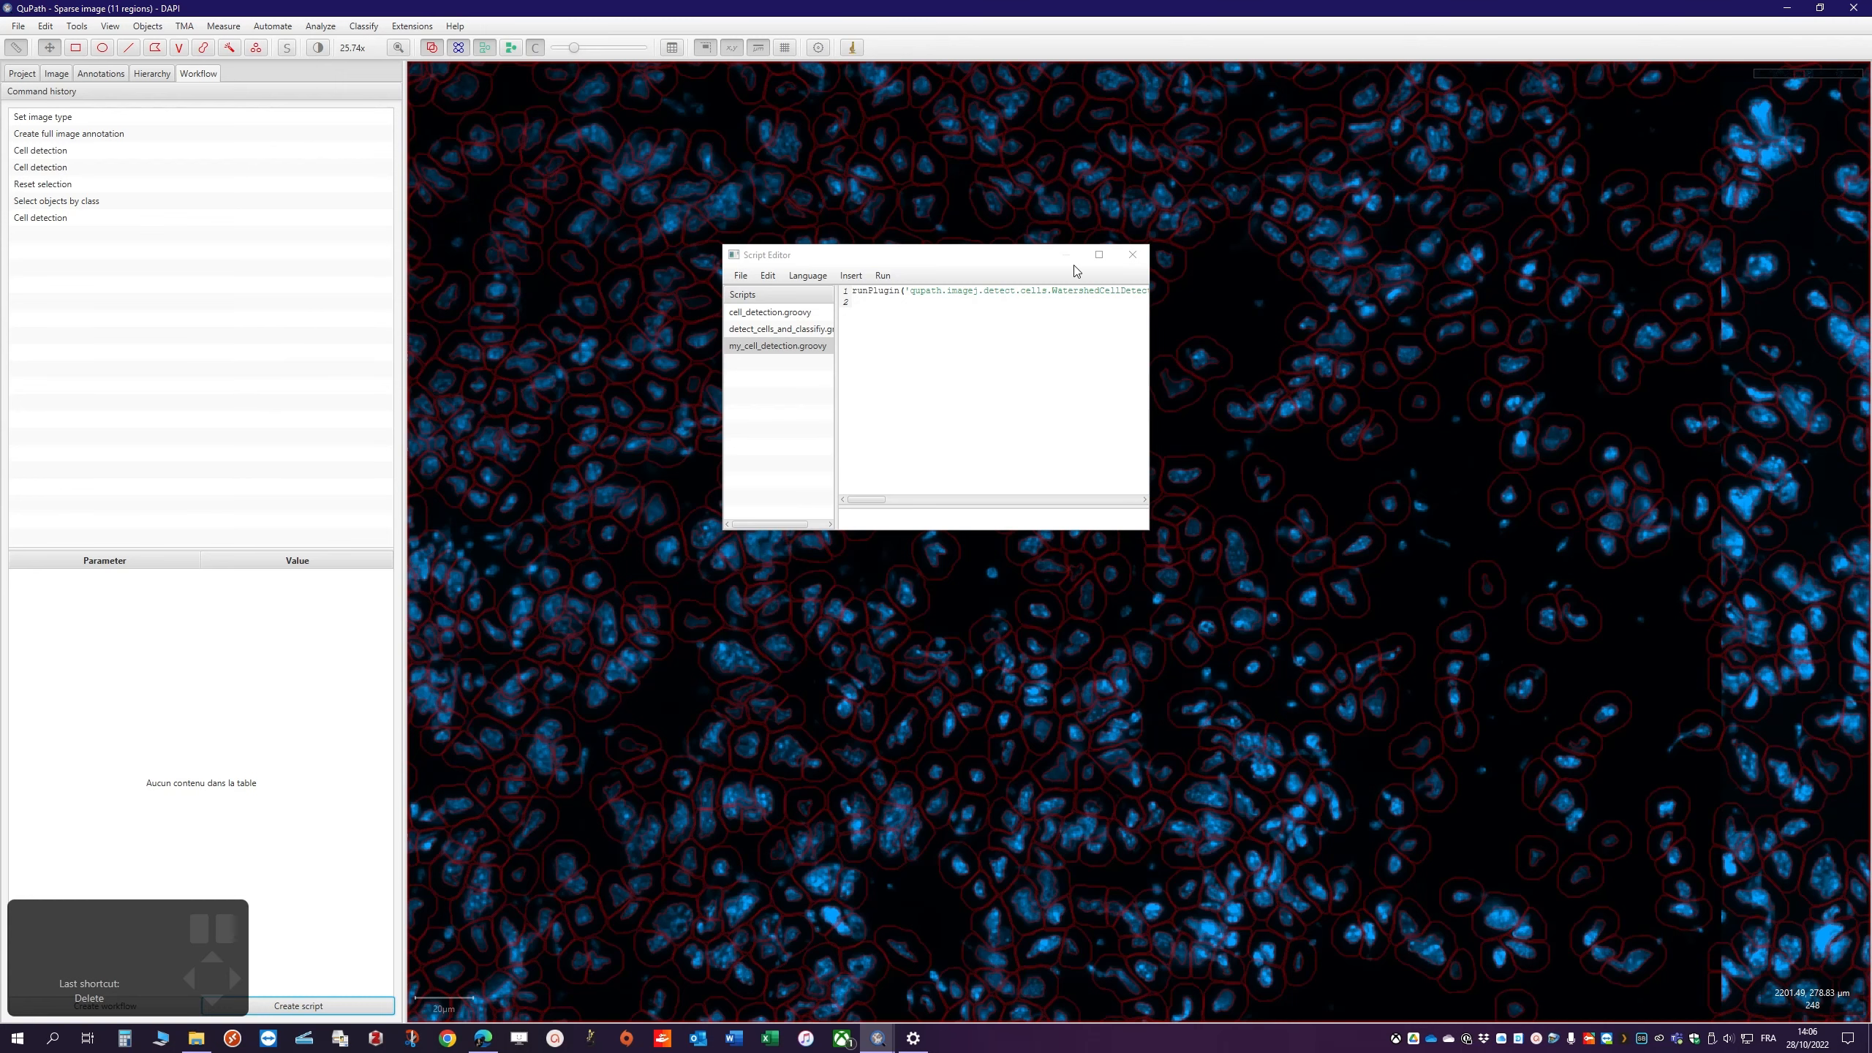
left_click(1132, 254)
Open the AF488 sparse image, saving the changes to the DAPI image, and set its image type to fluorescence
scroll(1066, 671, "down", 5)
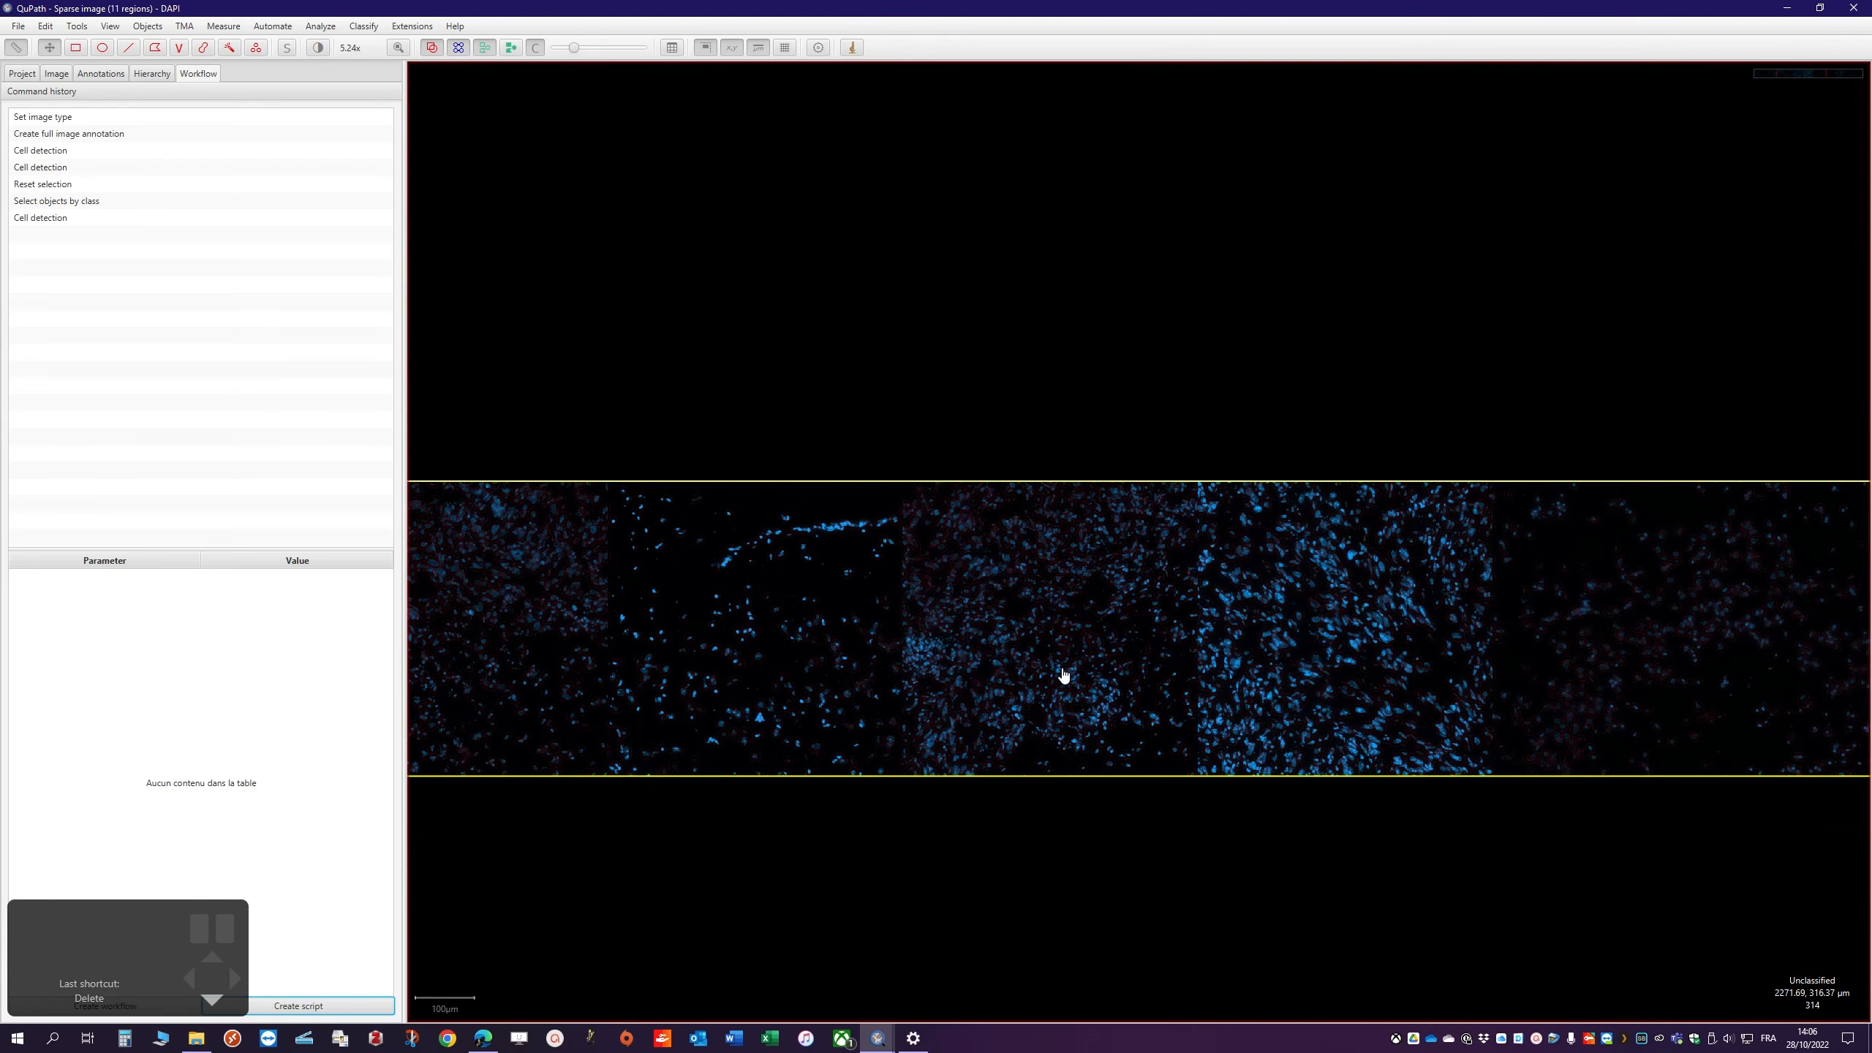
scroll(1062, 668, "down", 3)
scroll(1047, 659, "up", 3)
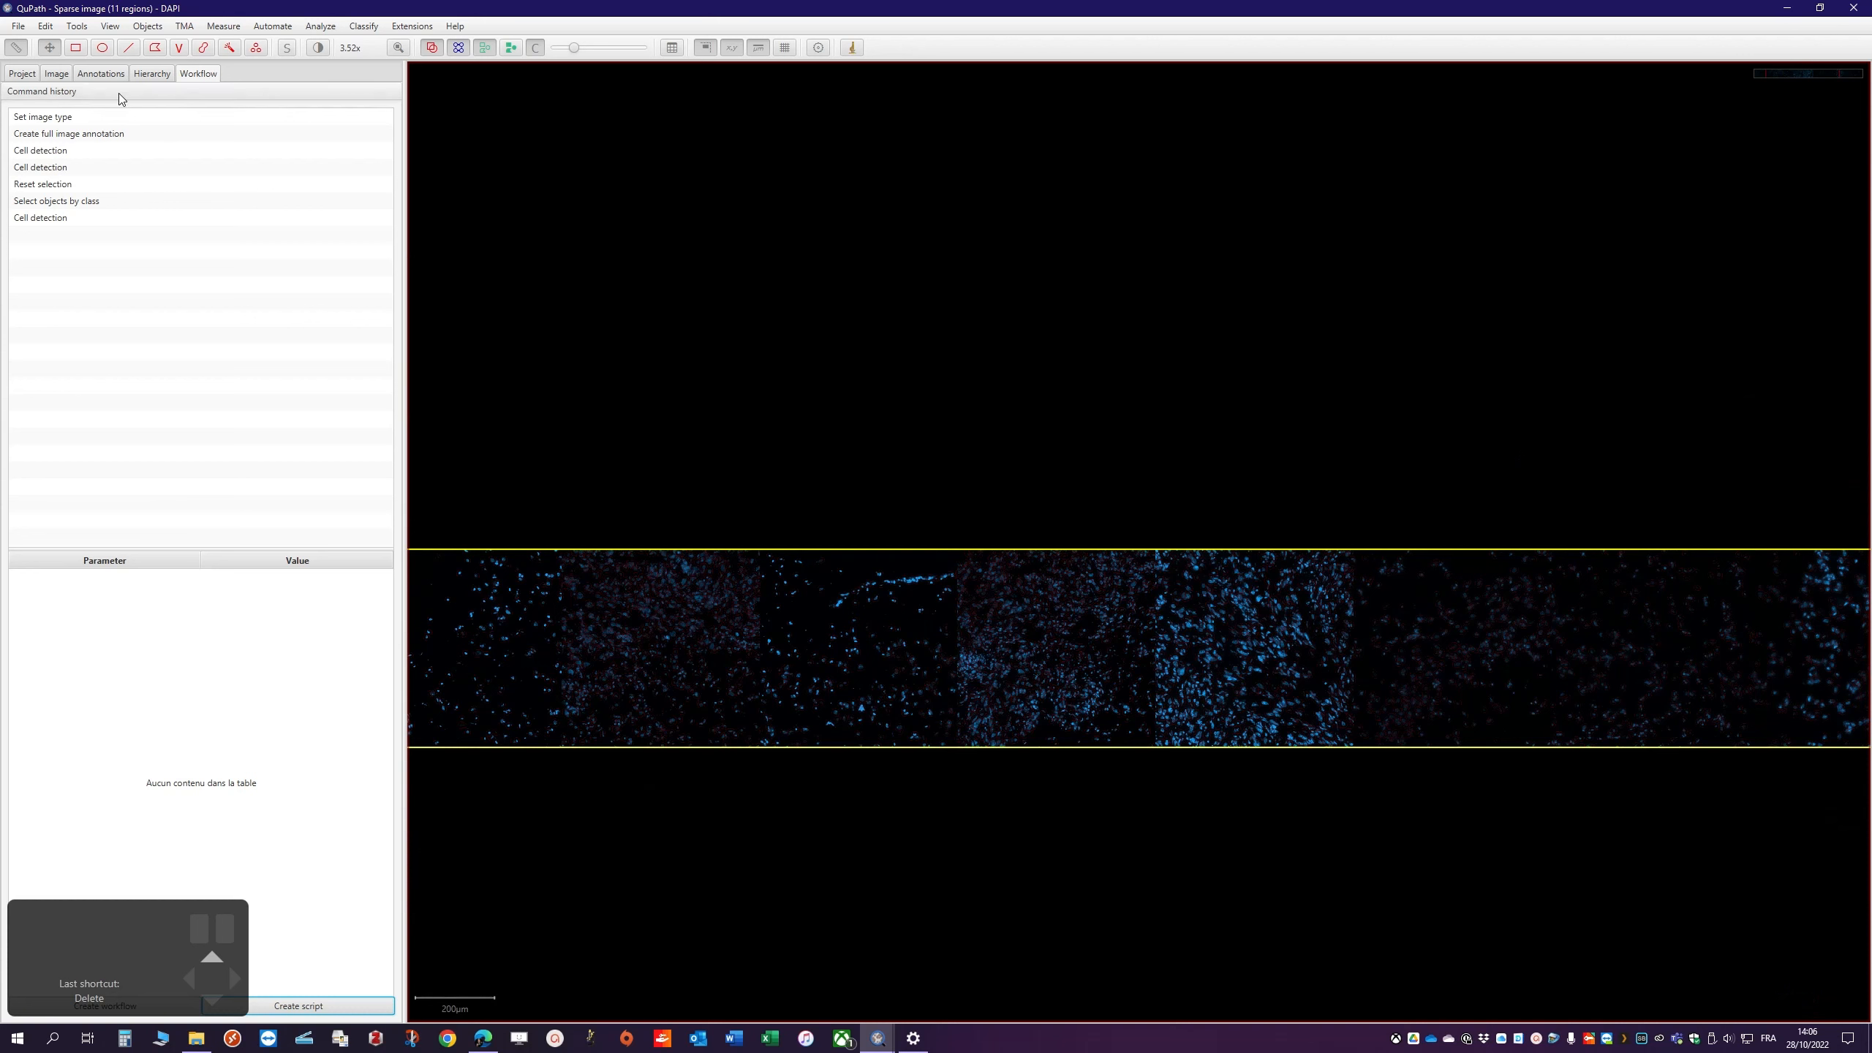
left_click(22, 74)
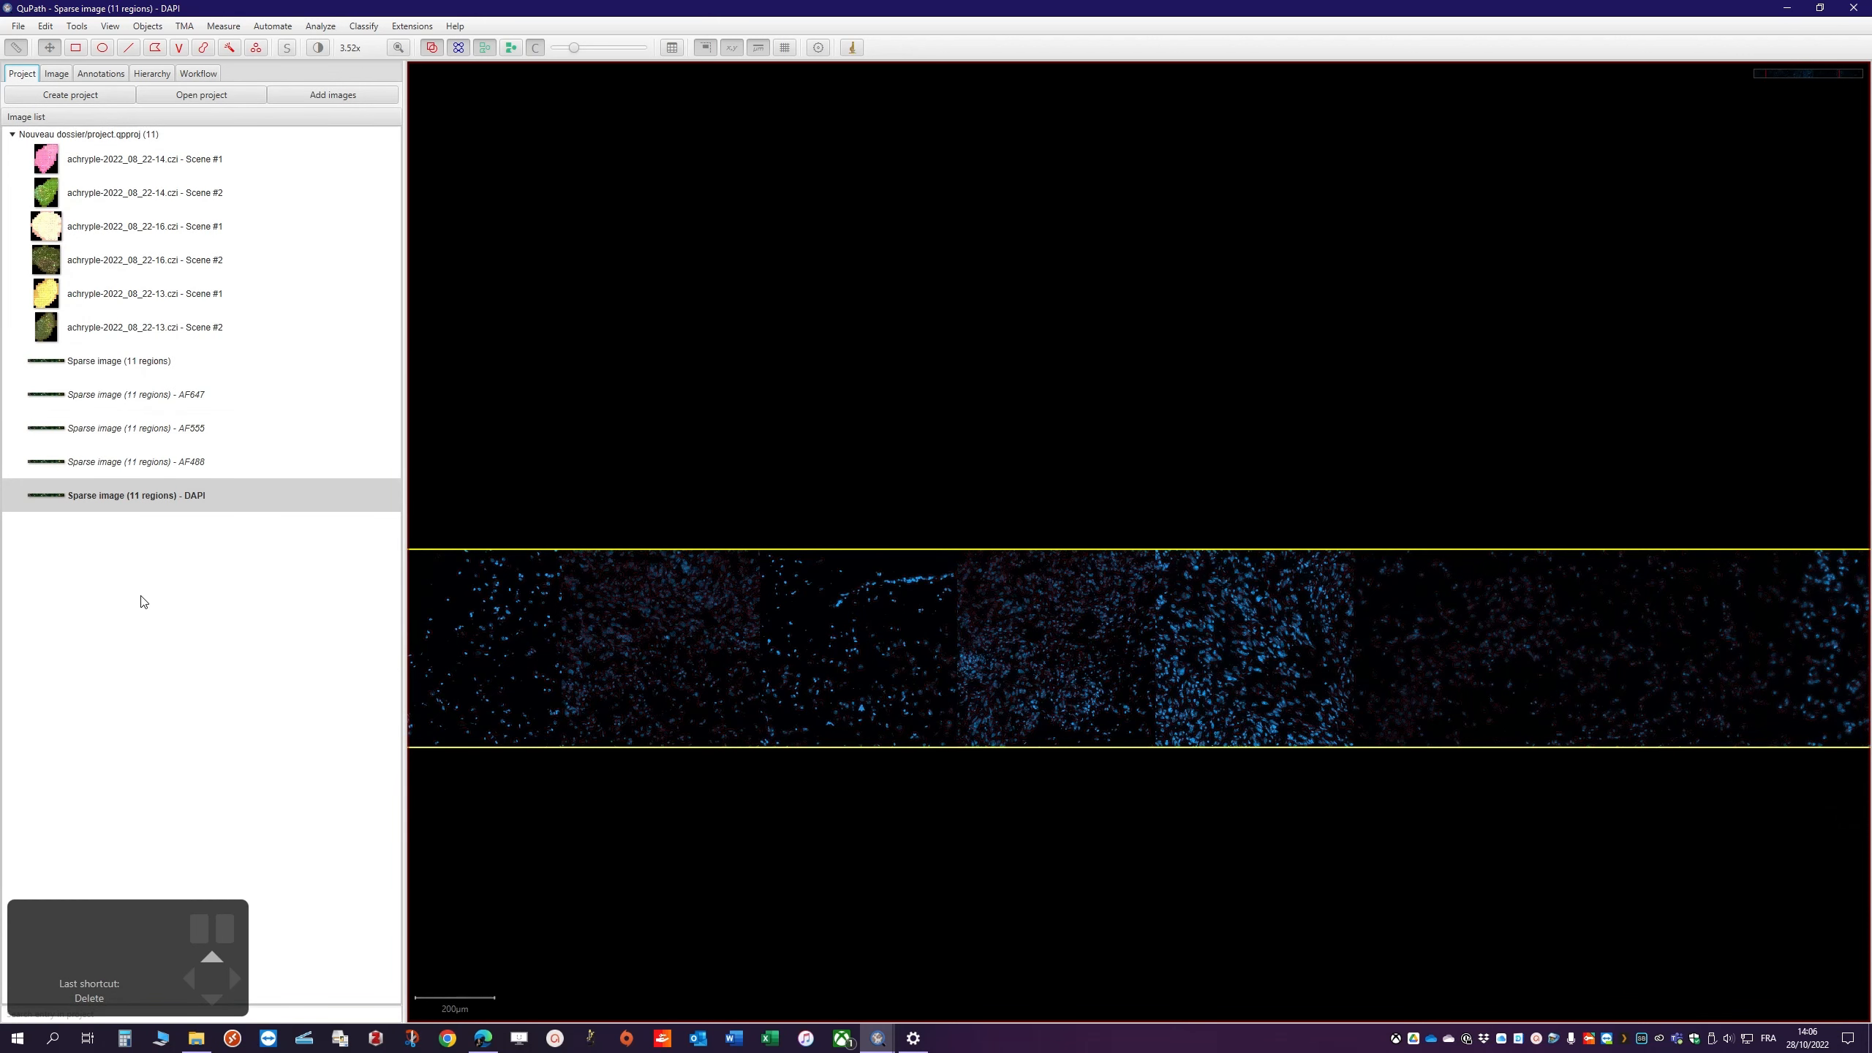
left_click(154, 464)
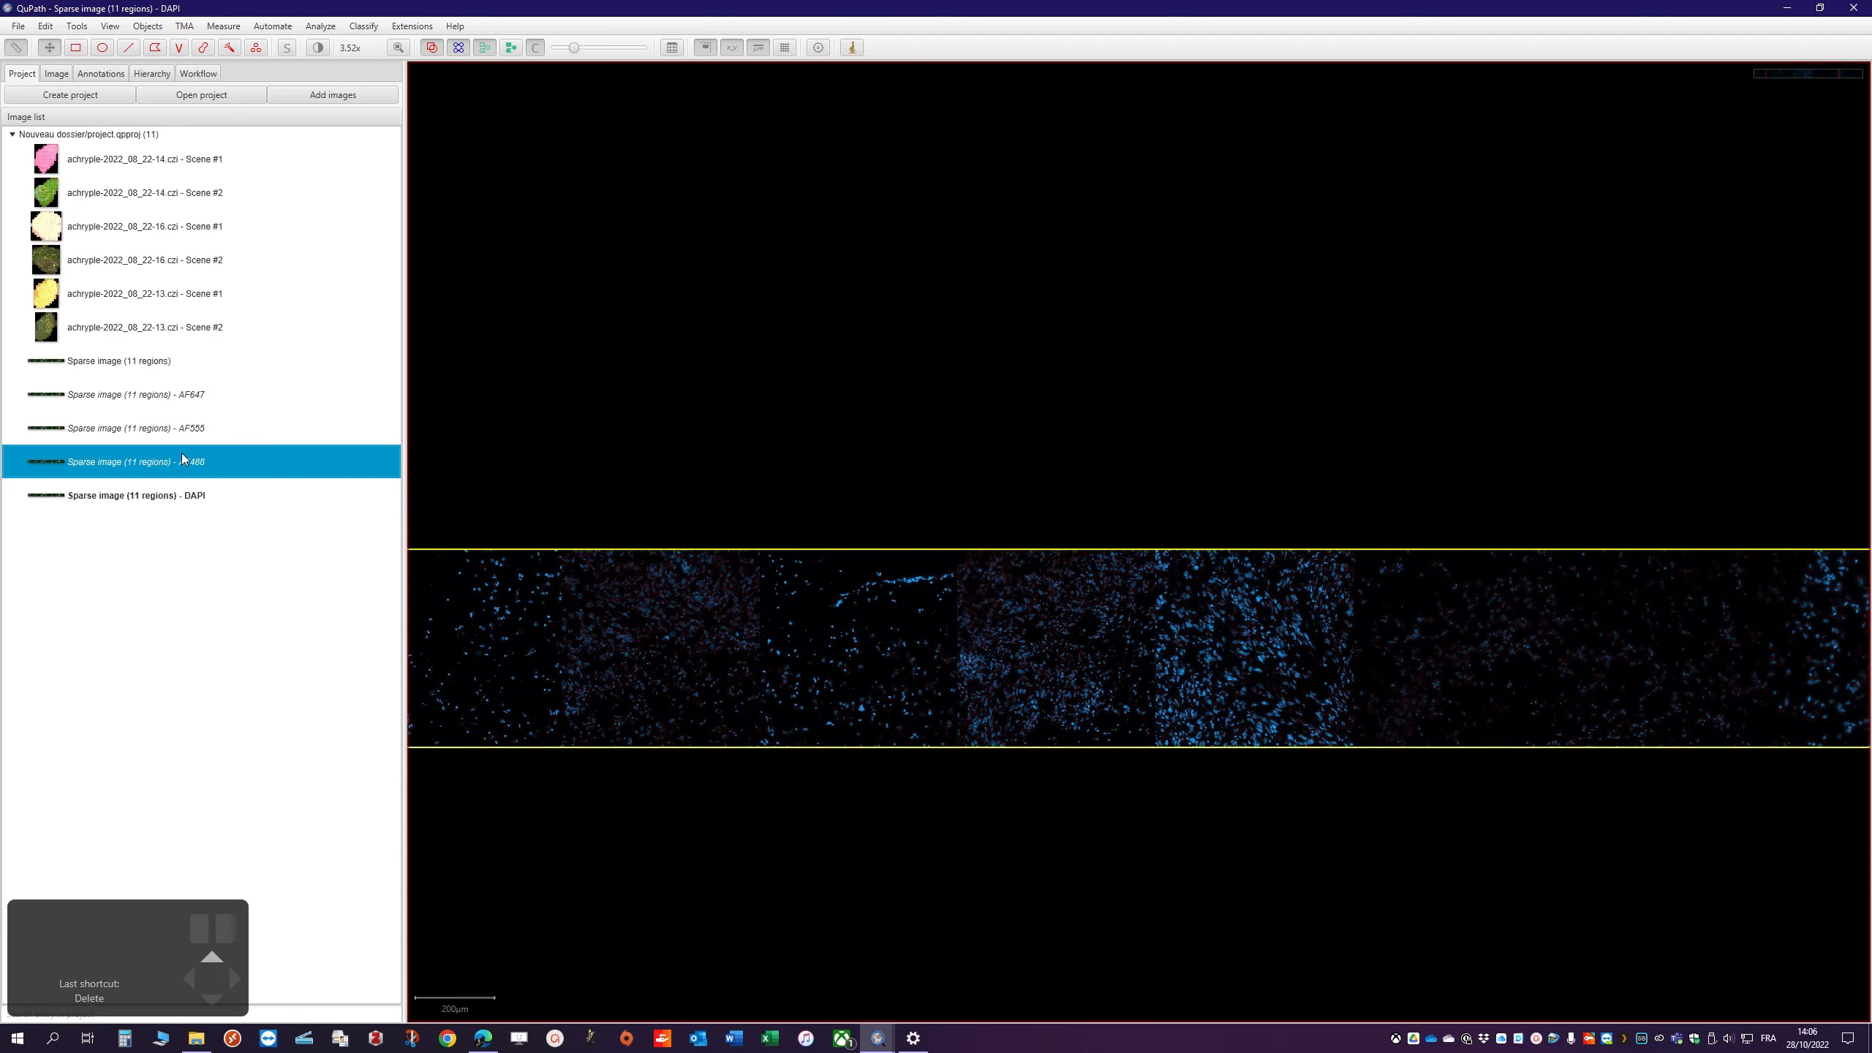
double_click(96, 460)
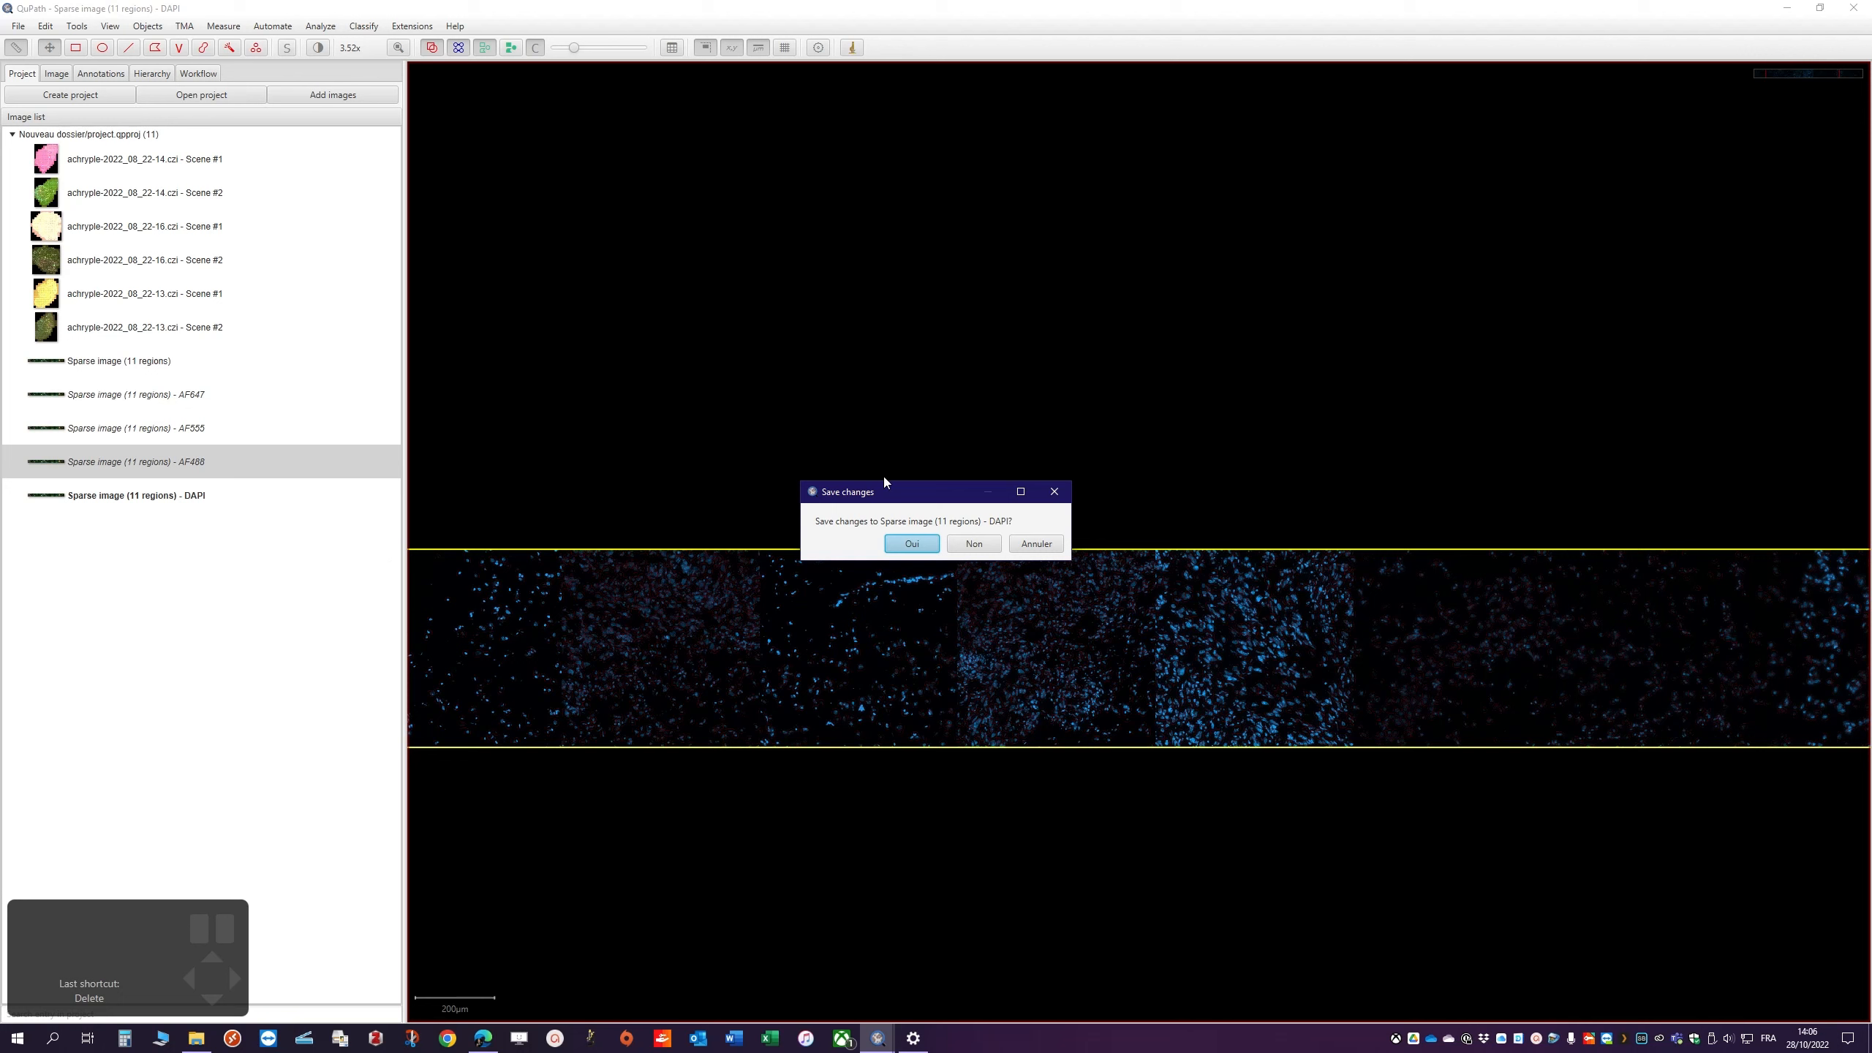
left_click(913, 544)
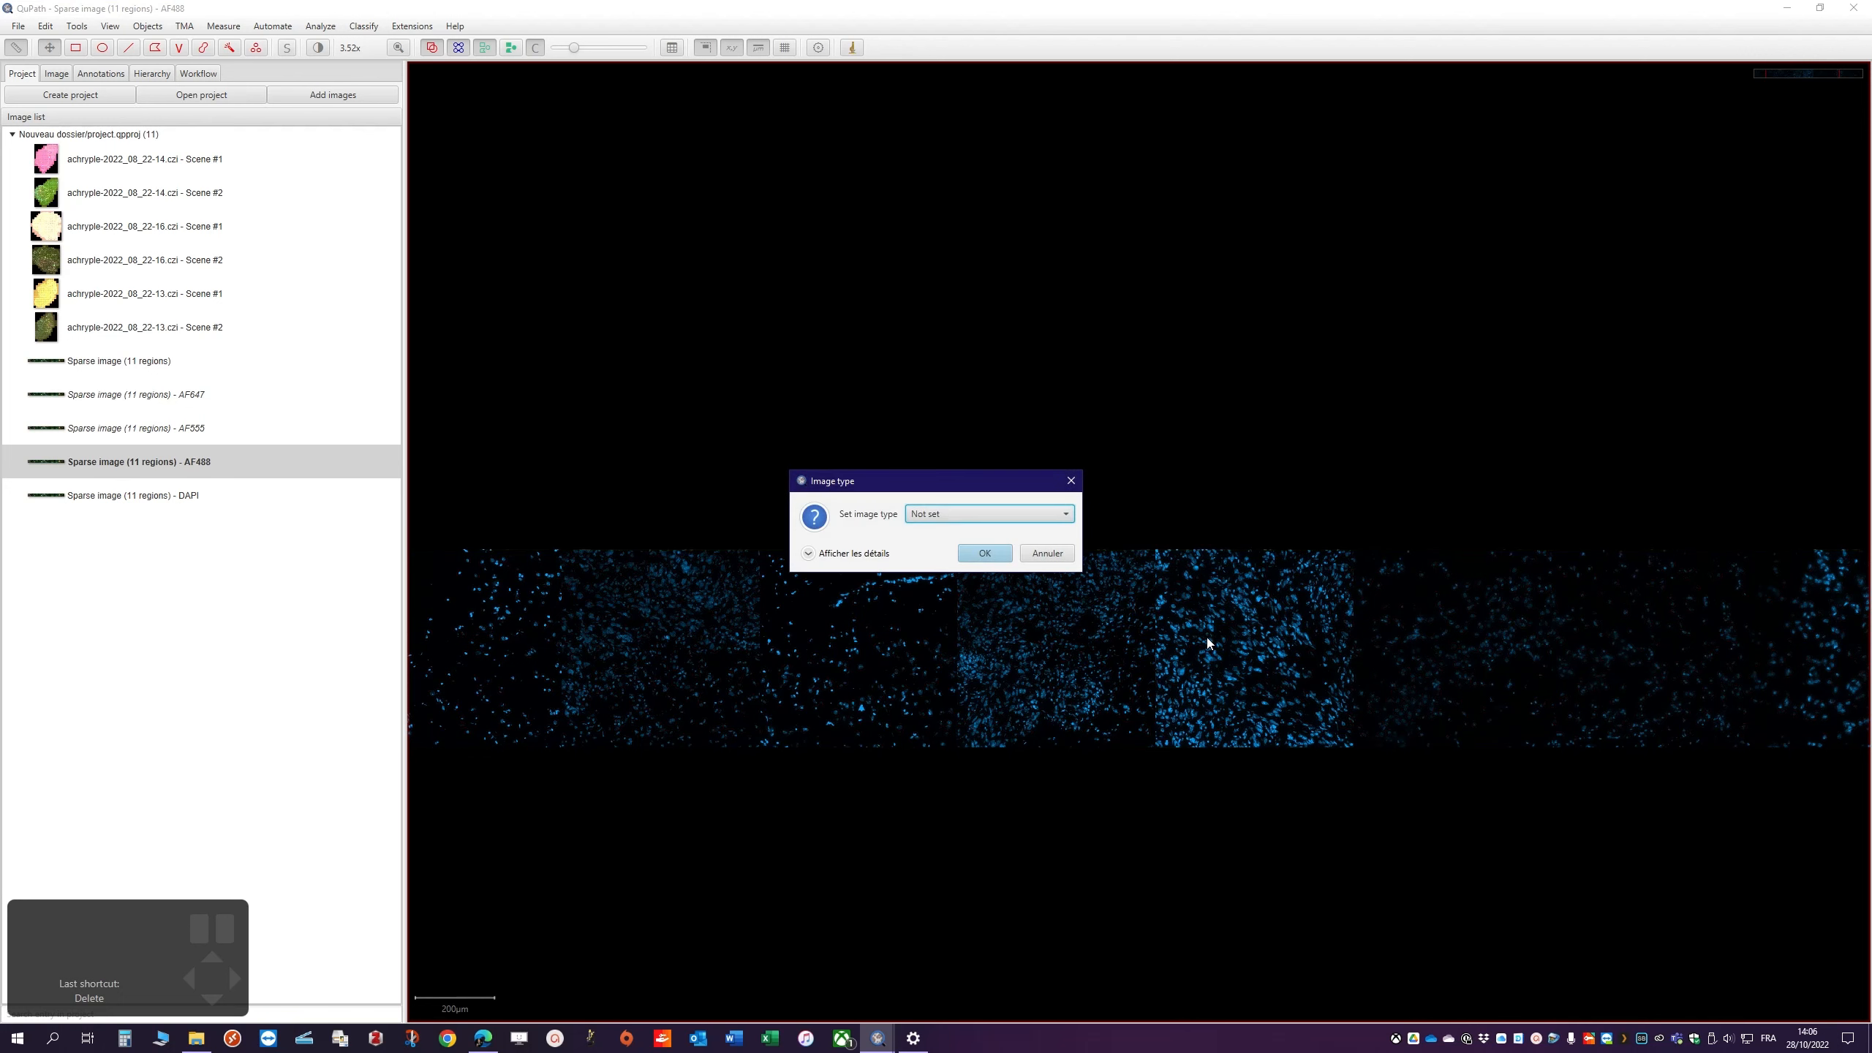
left_click(954, 513)
left_click(947, 535)
left_click(985, 552)
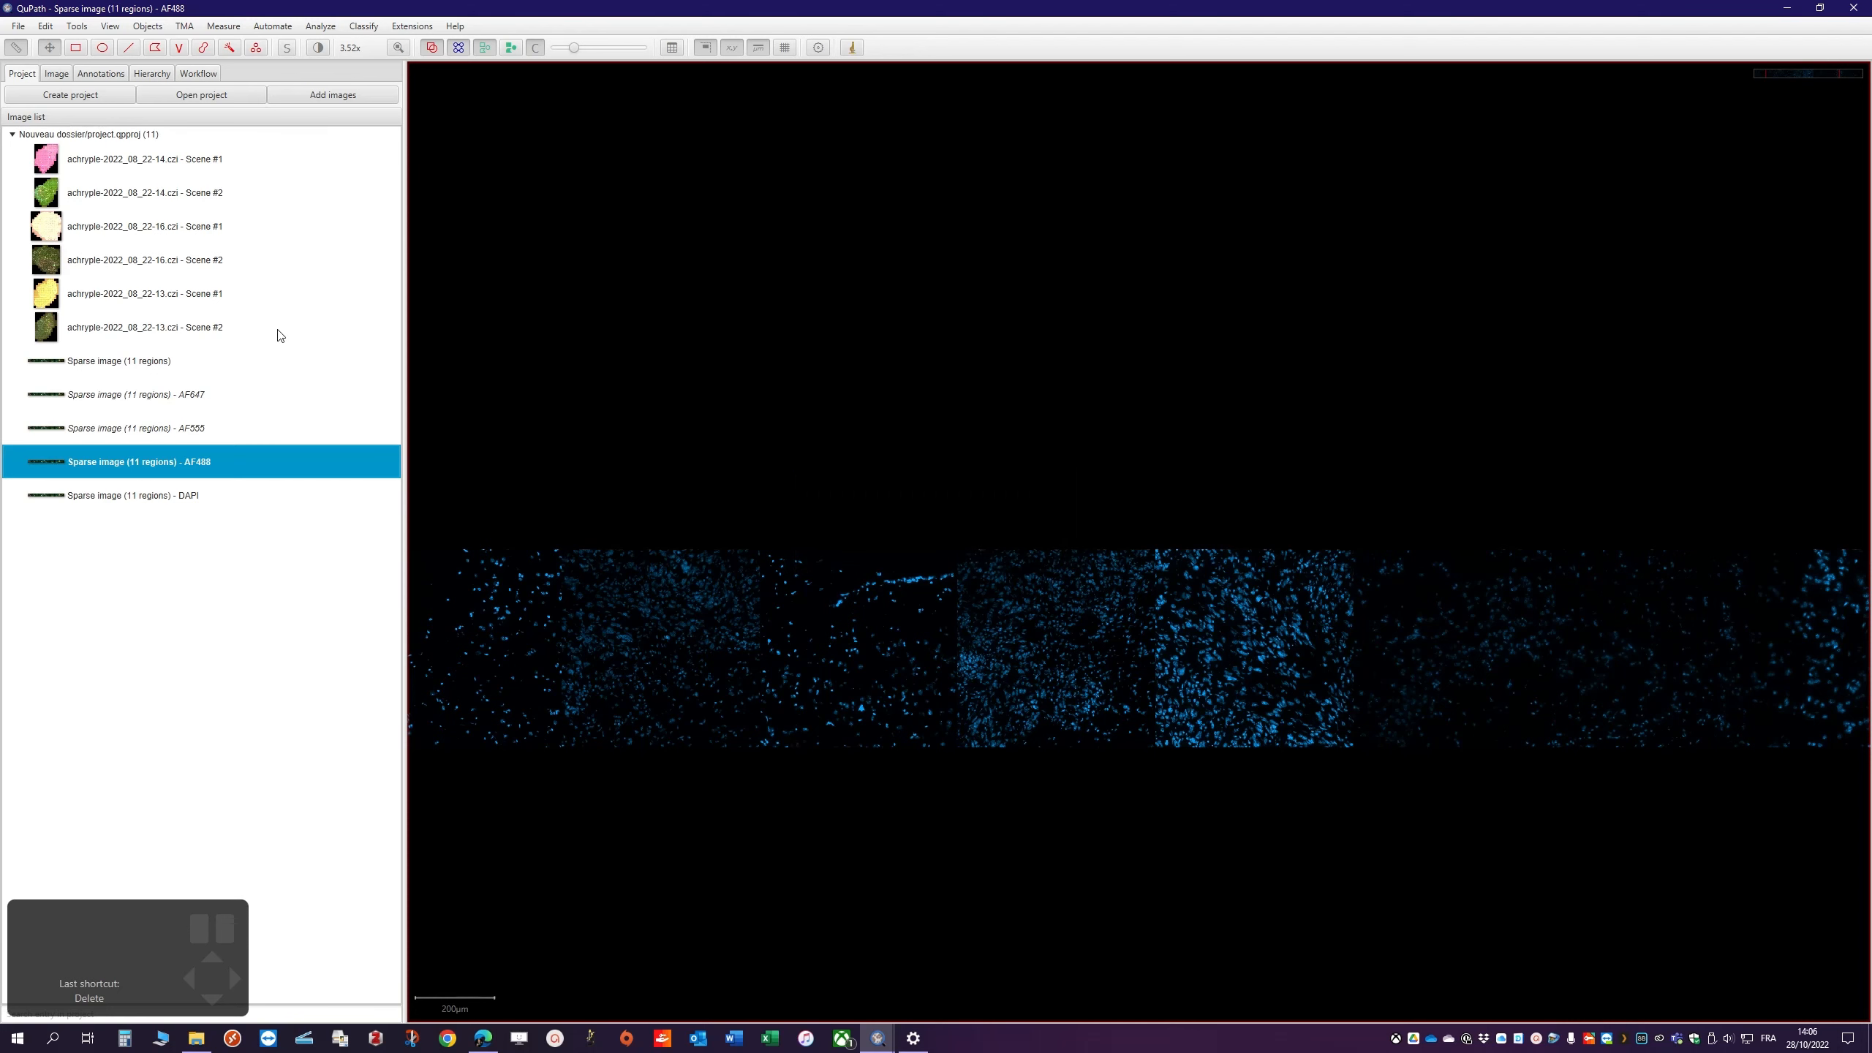
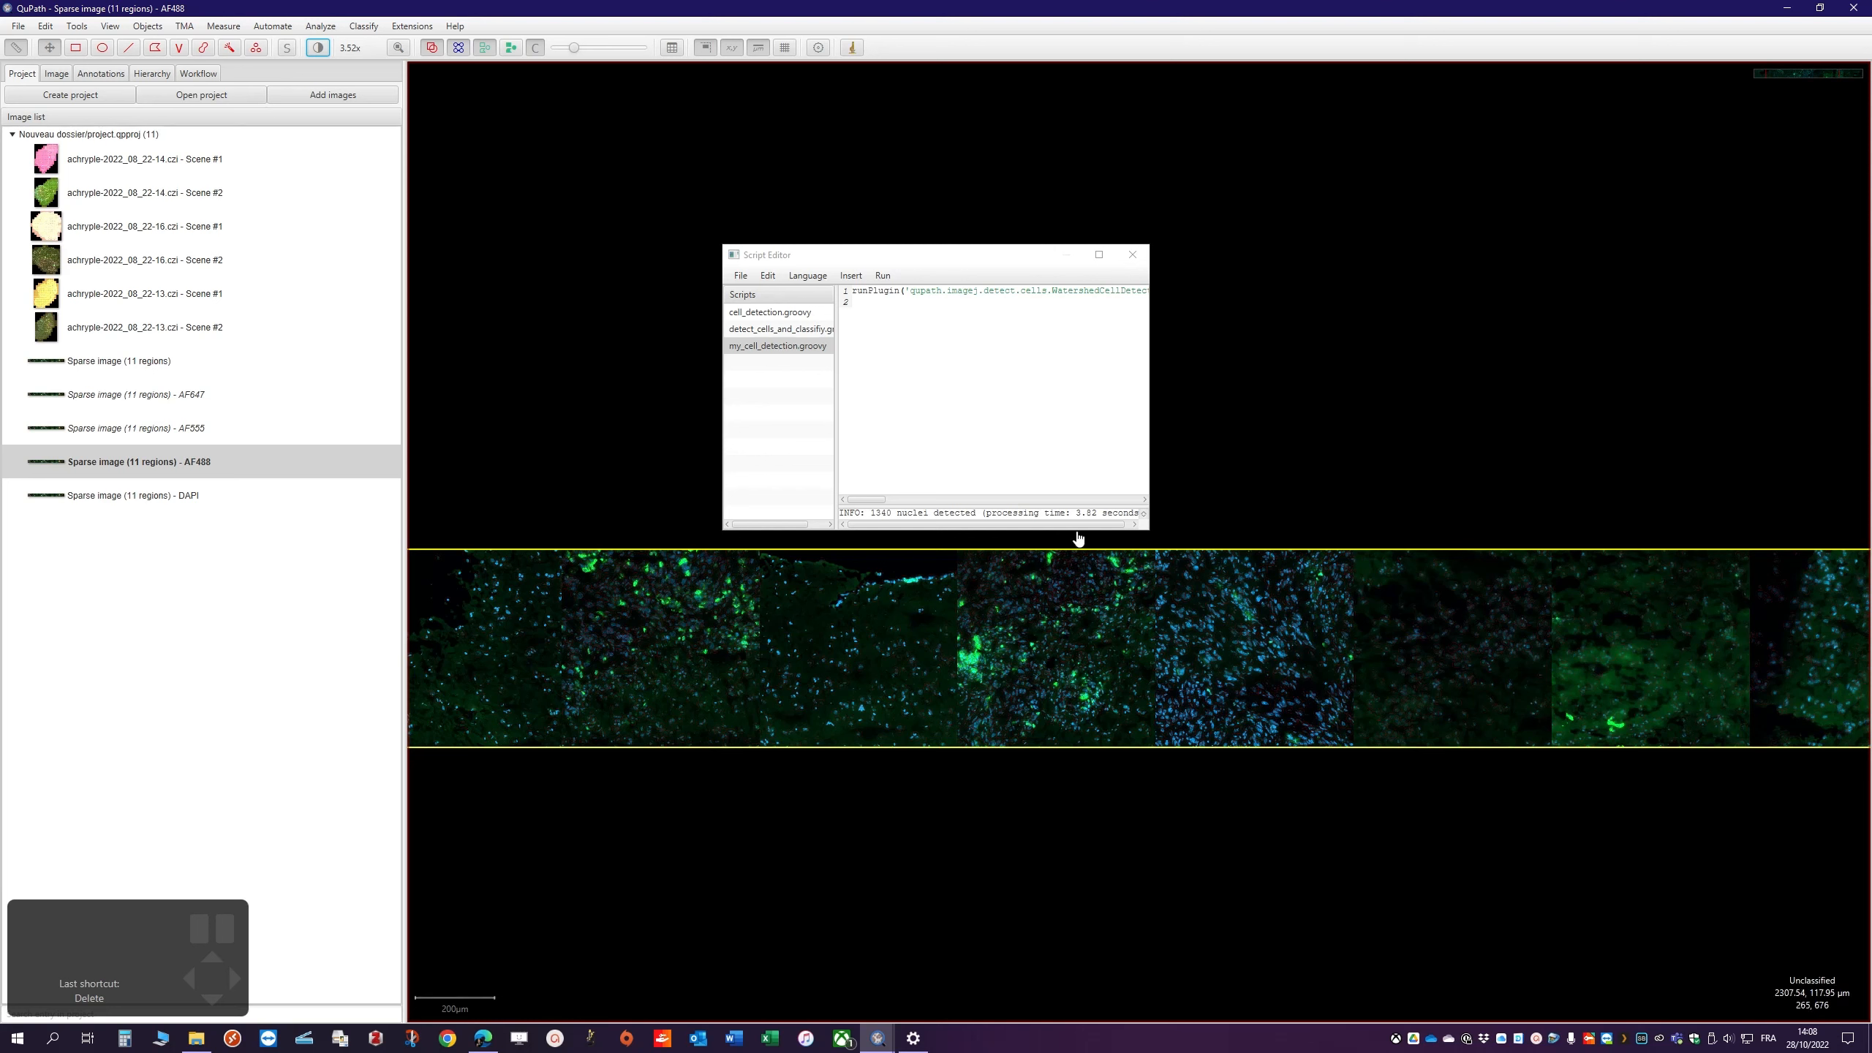
Close the script editor and populate the available classes from the image channels without keeping the existing classes
left_click(1130, 258)
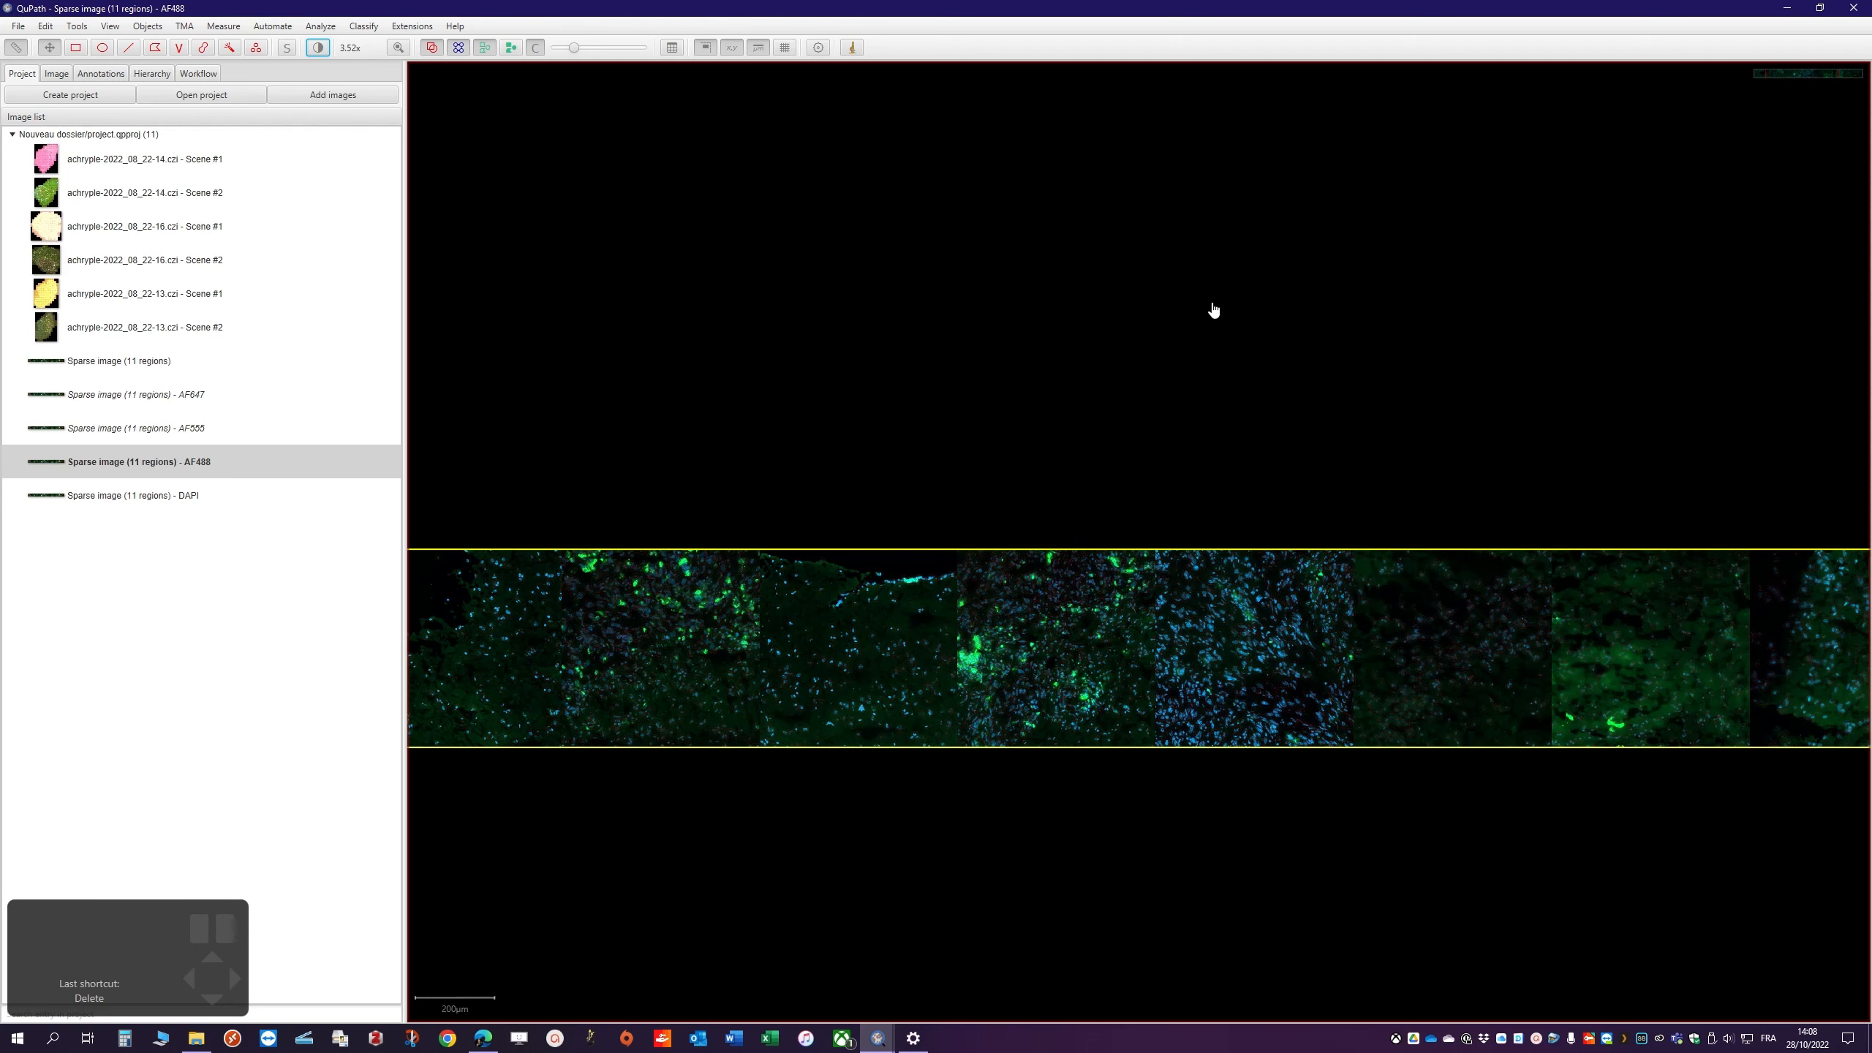
scroll(914, 671, "up", 5)
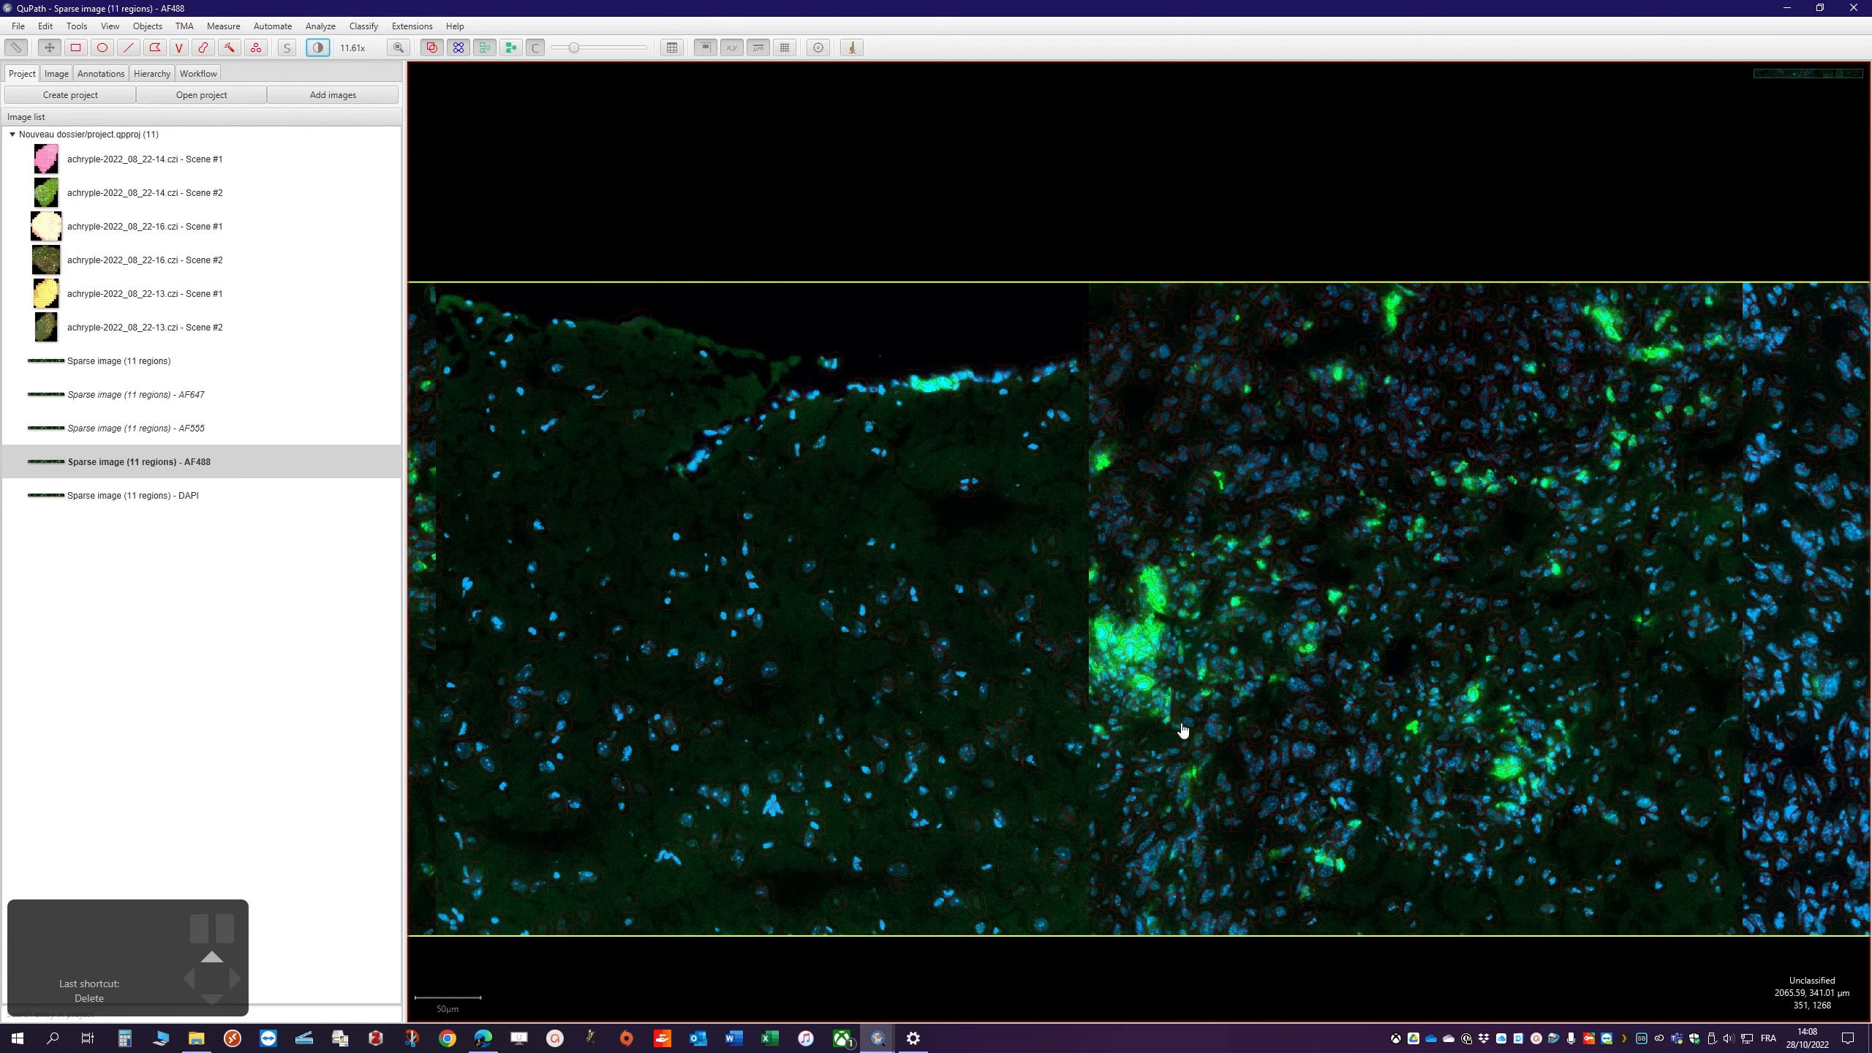
scroll(1274, 710, "up", 3)
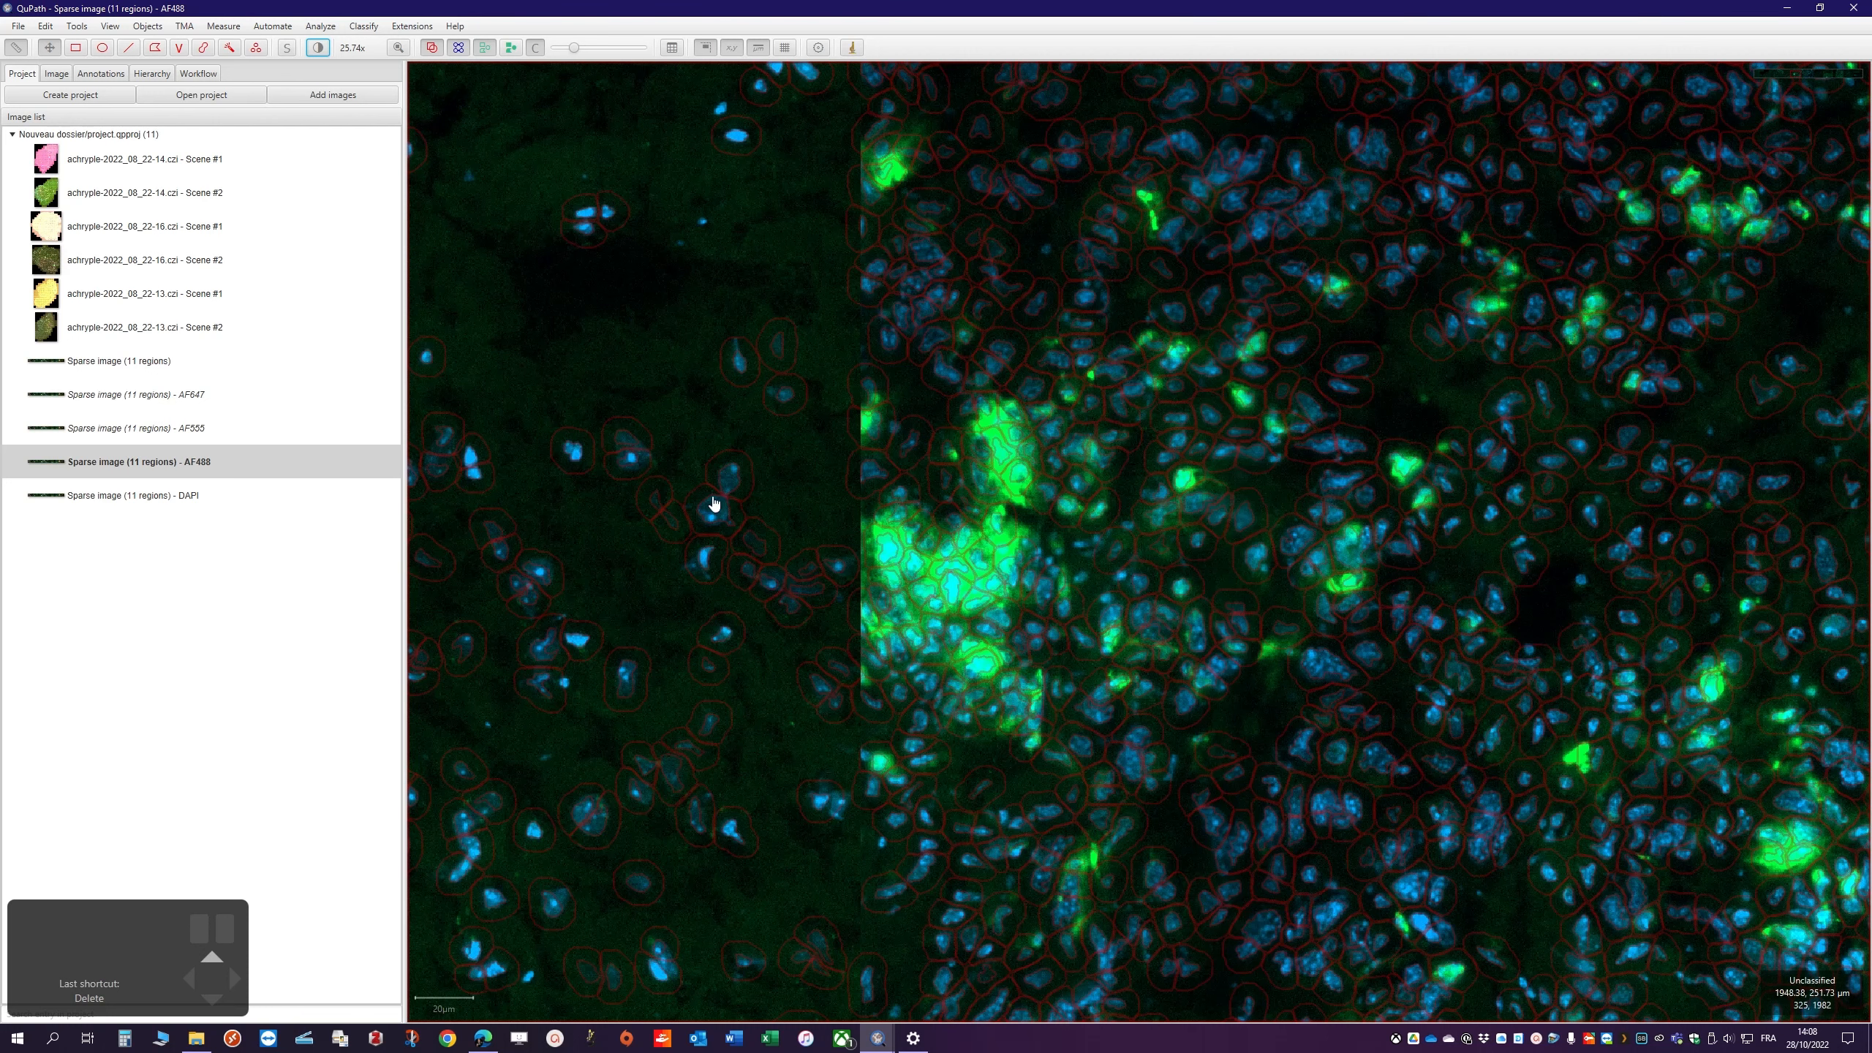
left_click(100, 74)
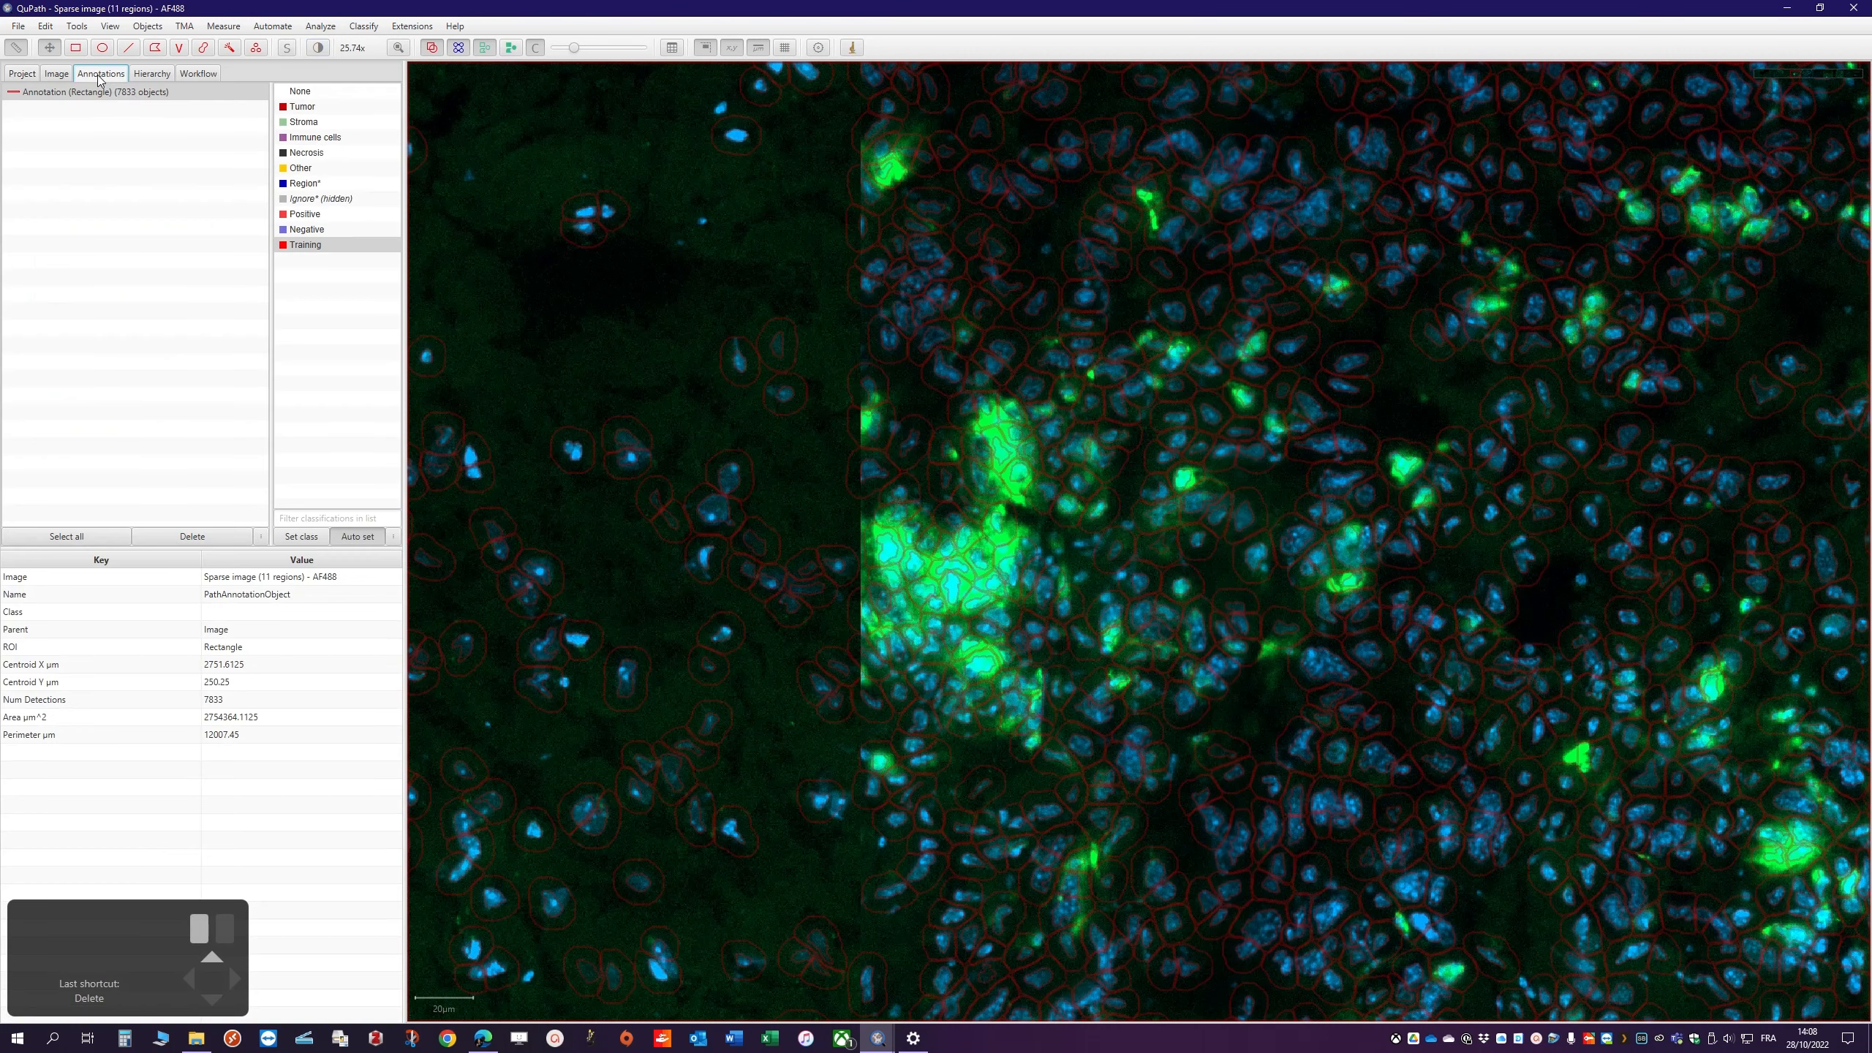
left_click(394, 537)
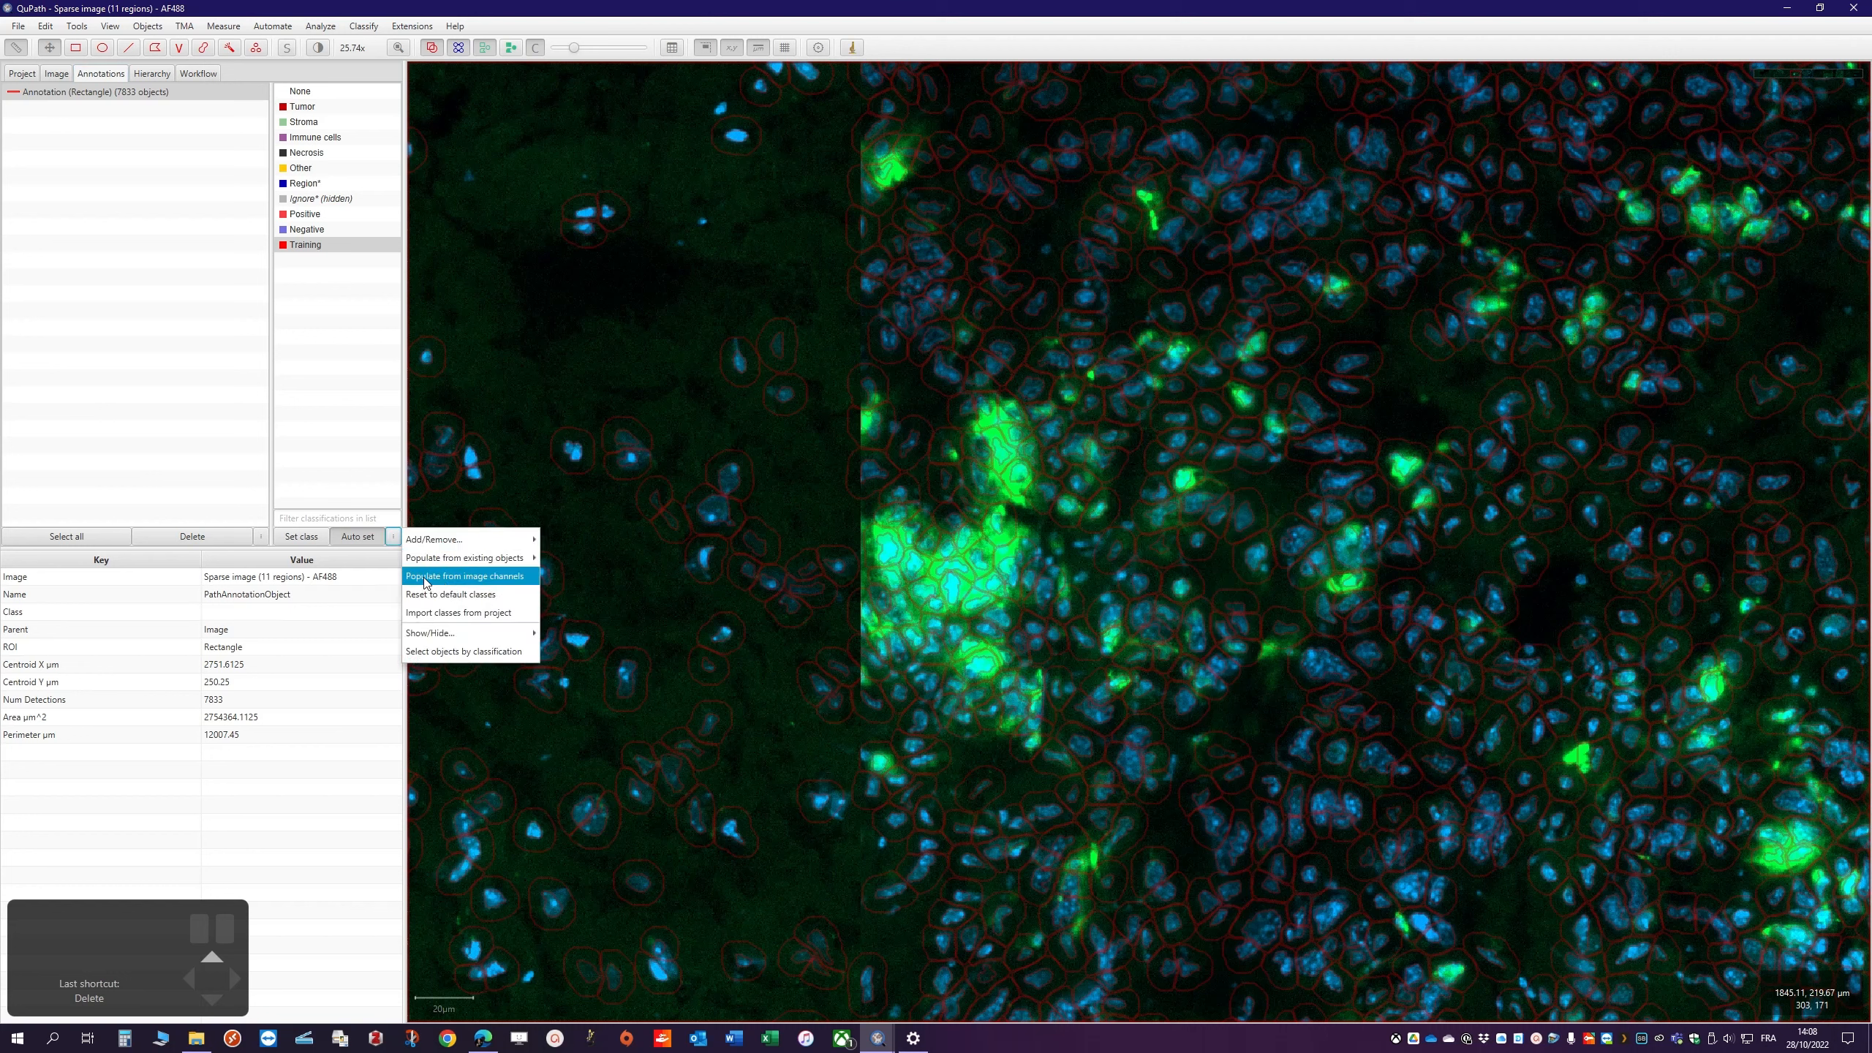
left_click(501, 584)
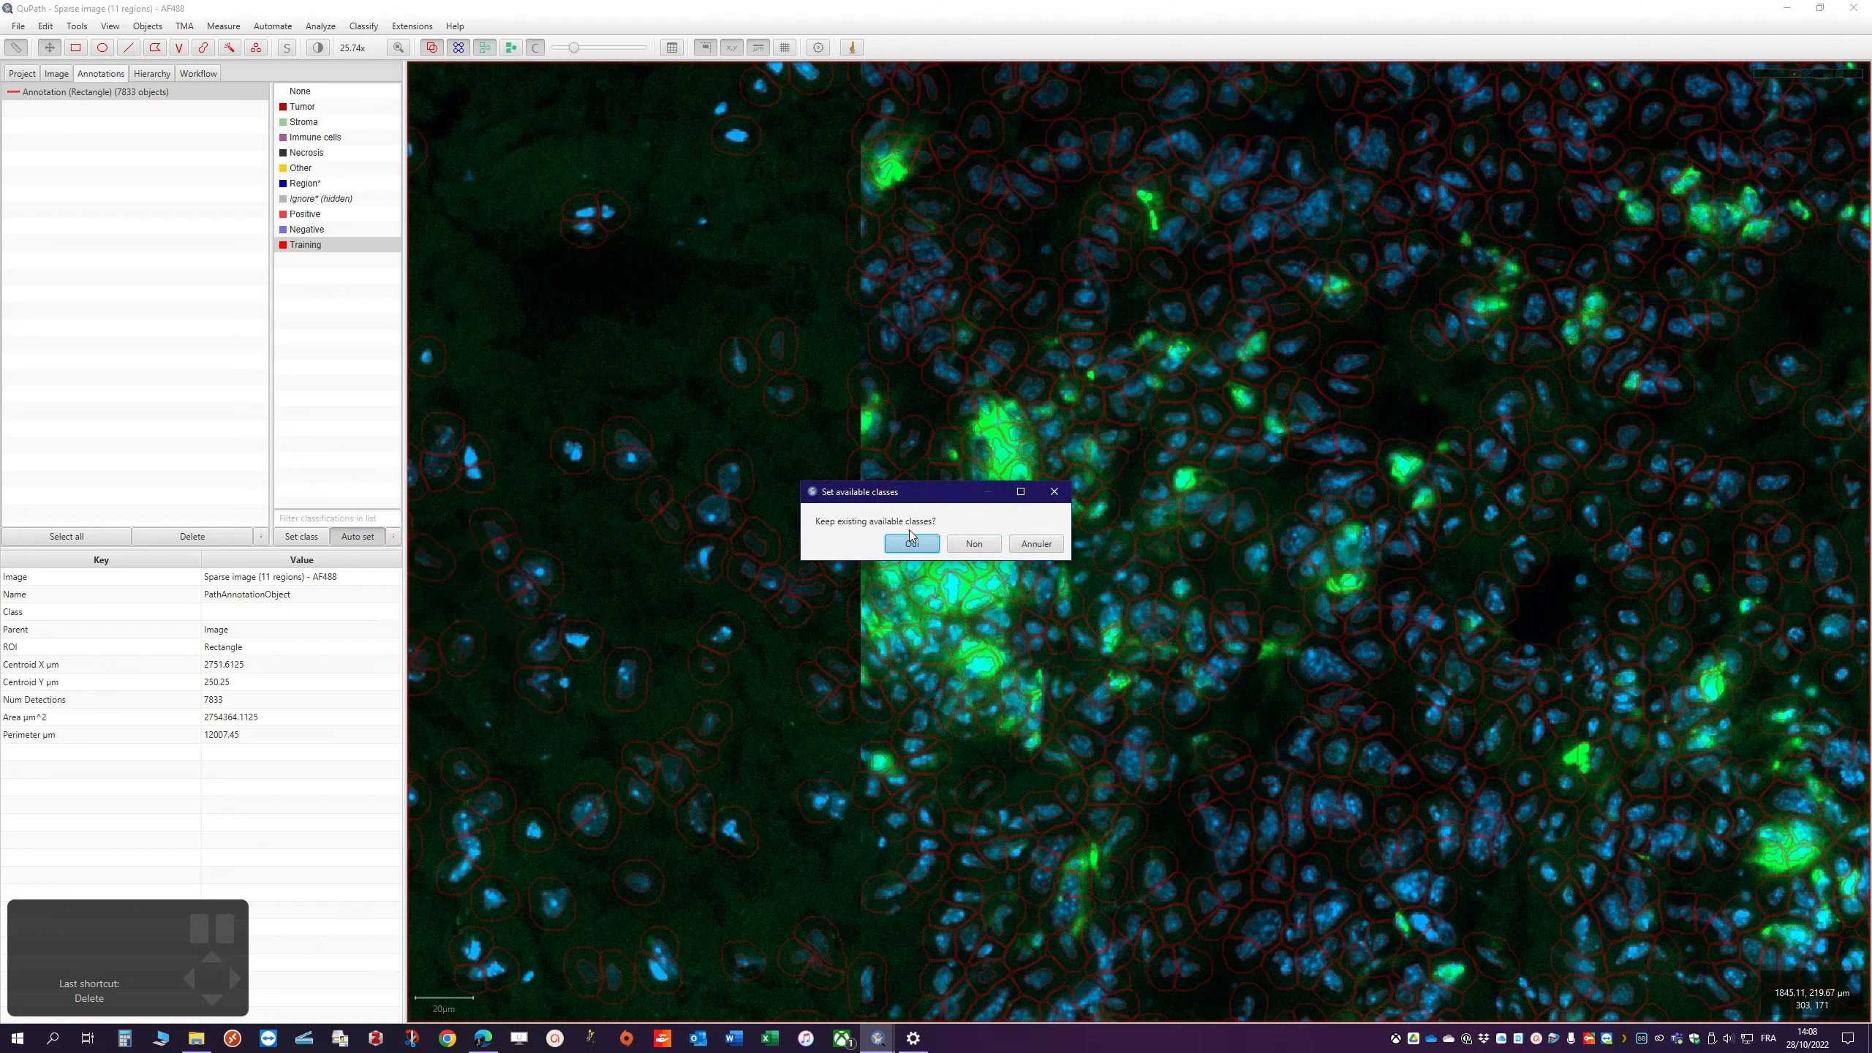
left_click(973, 543)
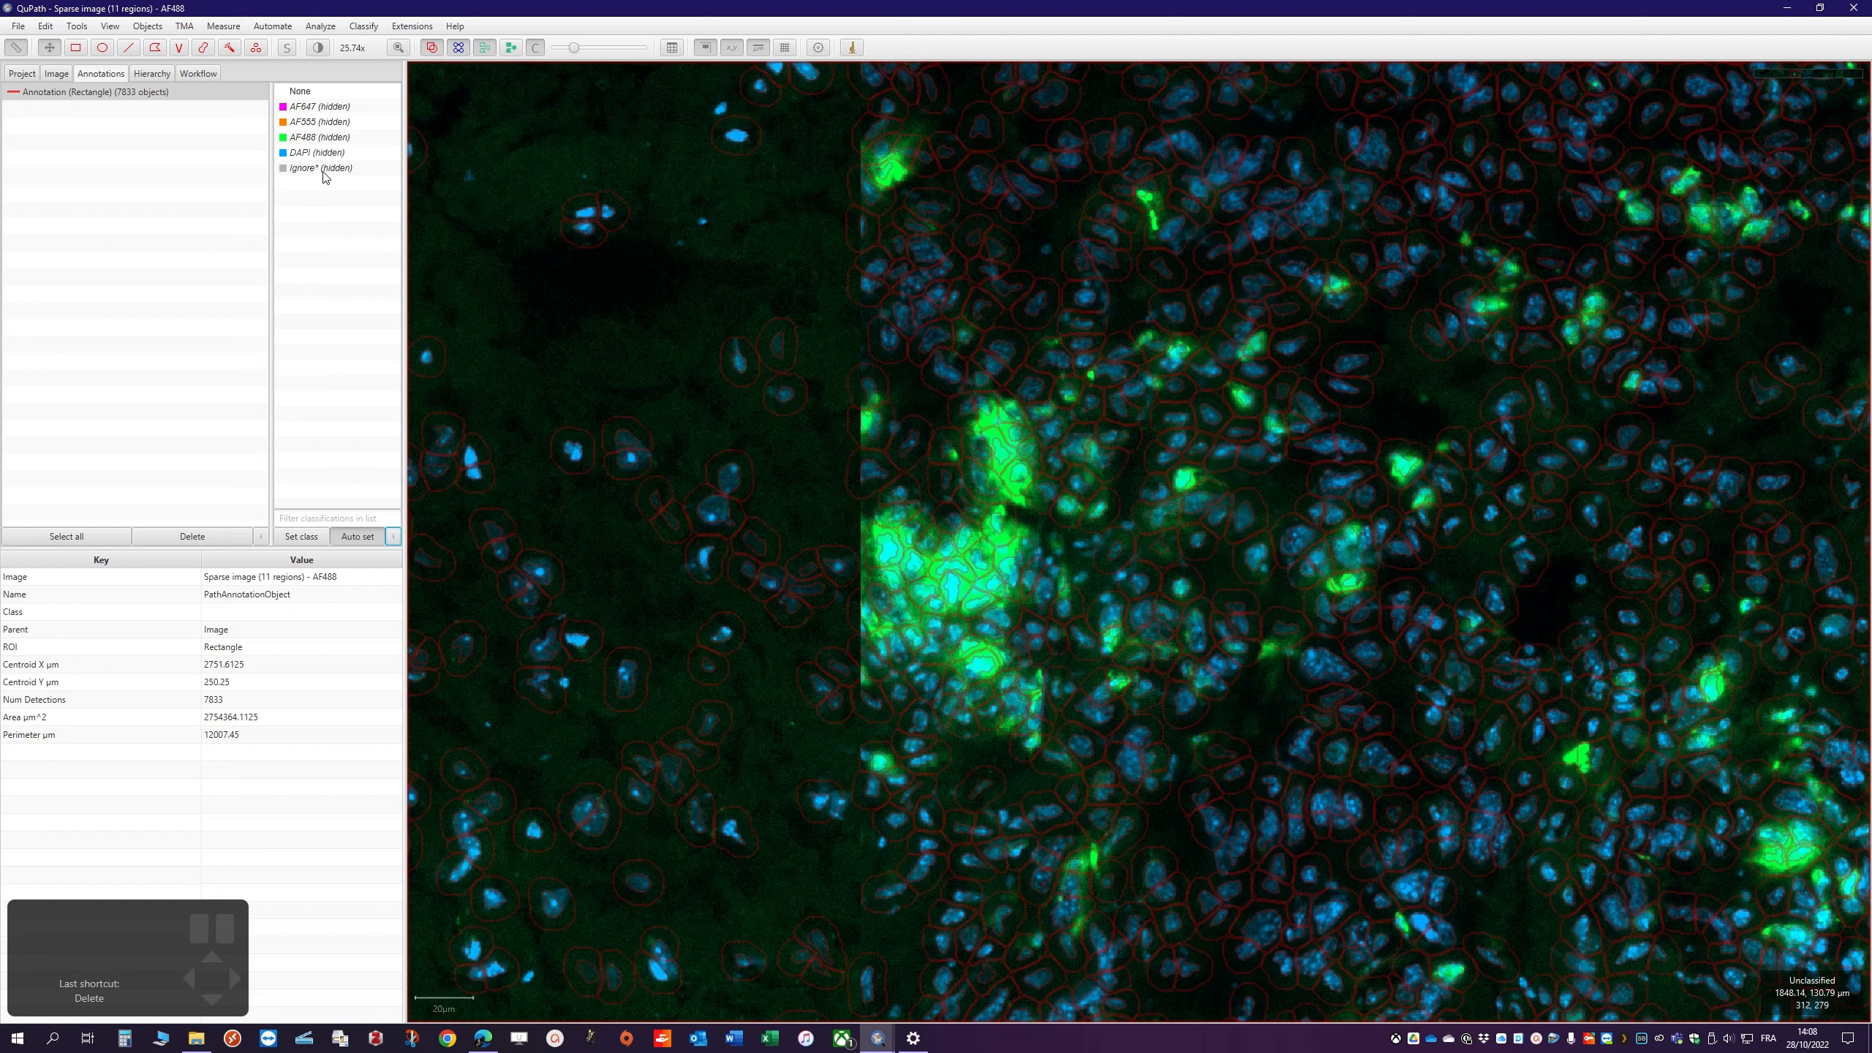
Show the hidden AF647, AF555, AF488, DAPI and Ignore* classes in the viewer, one class after another
left_click(324, 111)
right_click(322, 109)
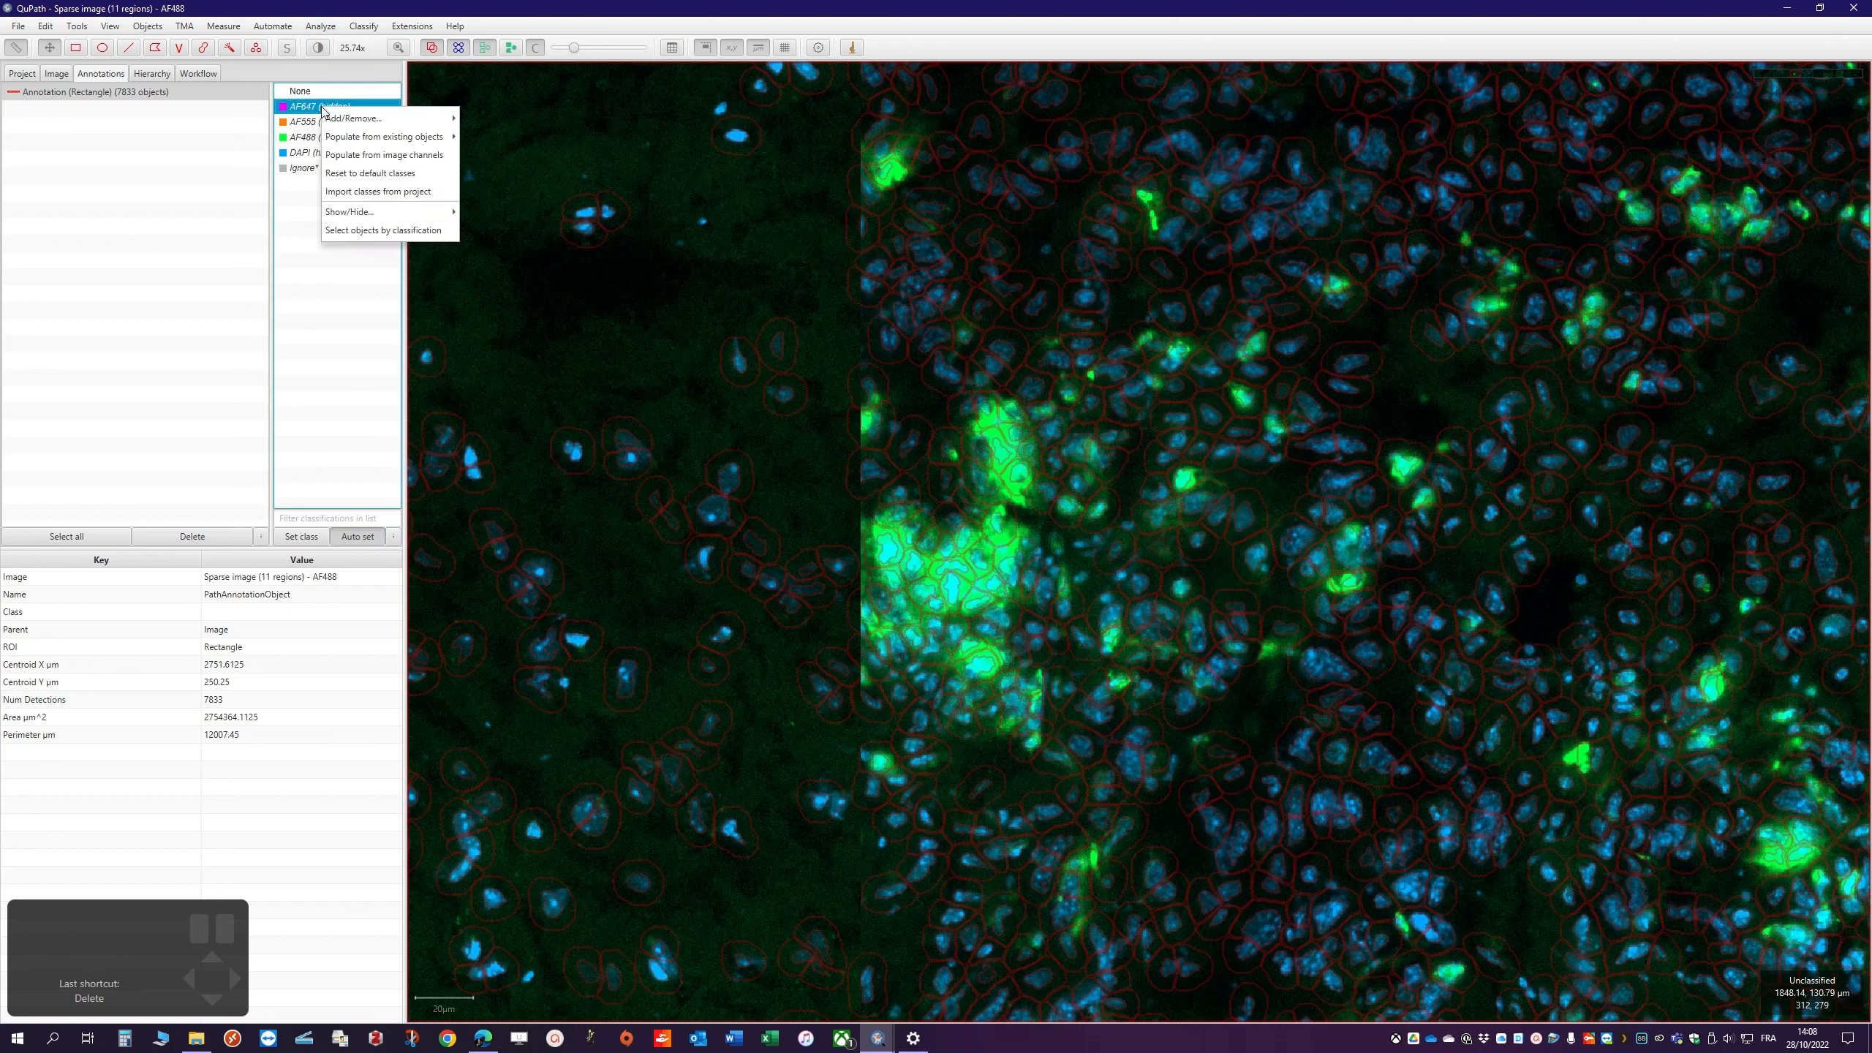
mouse_move(360, 213)
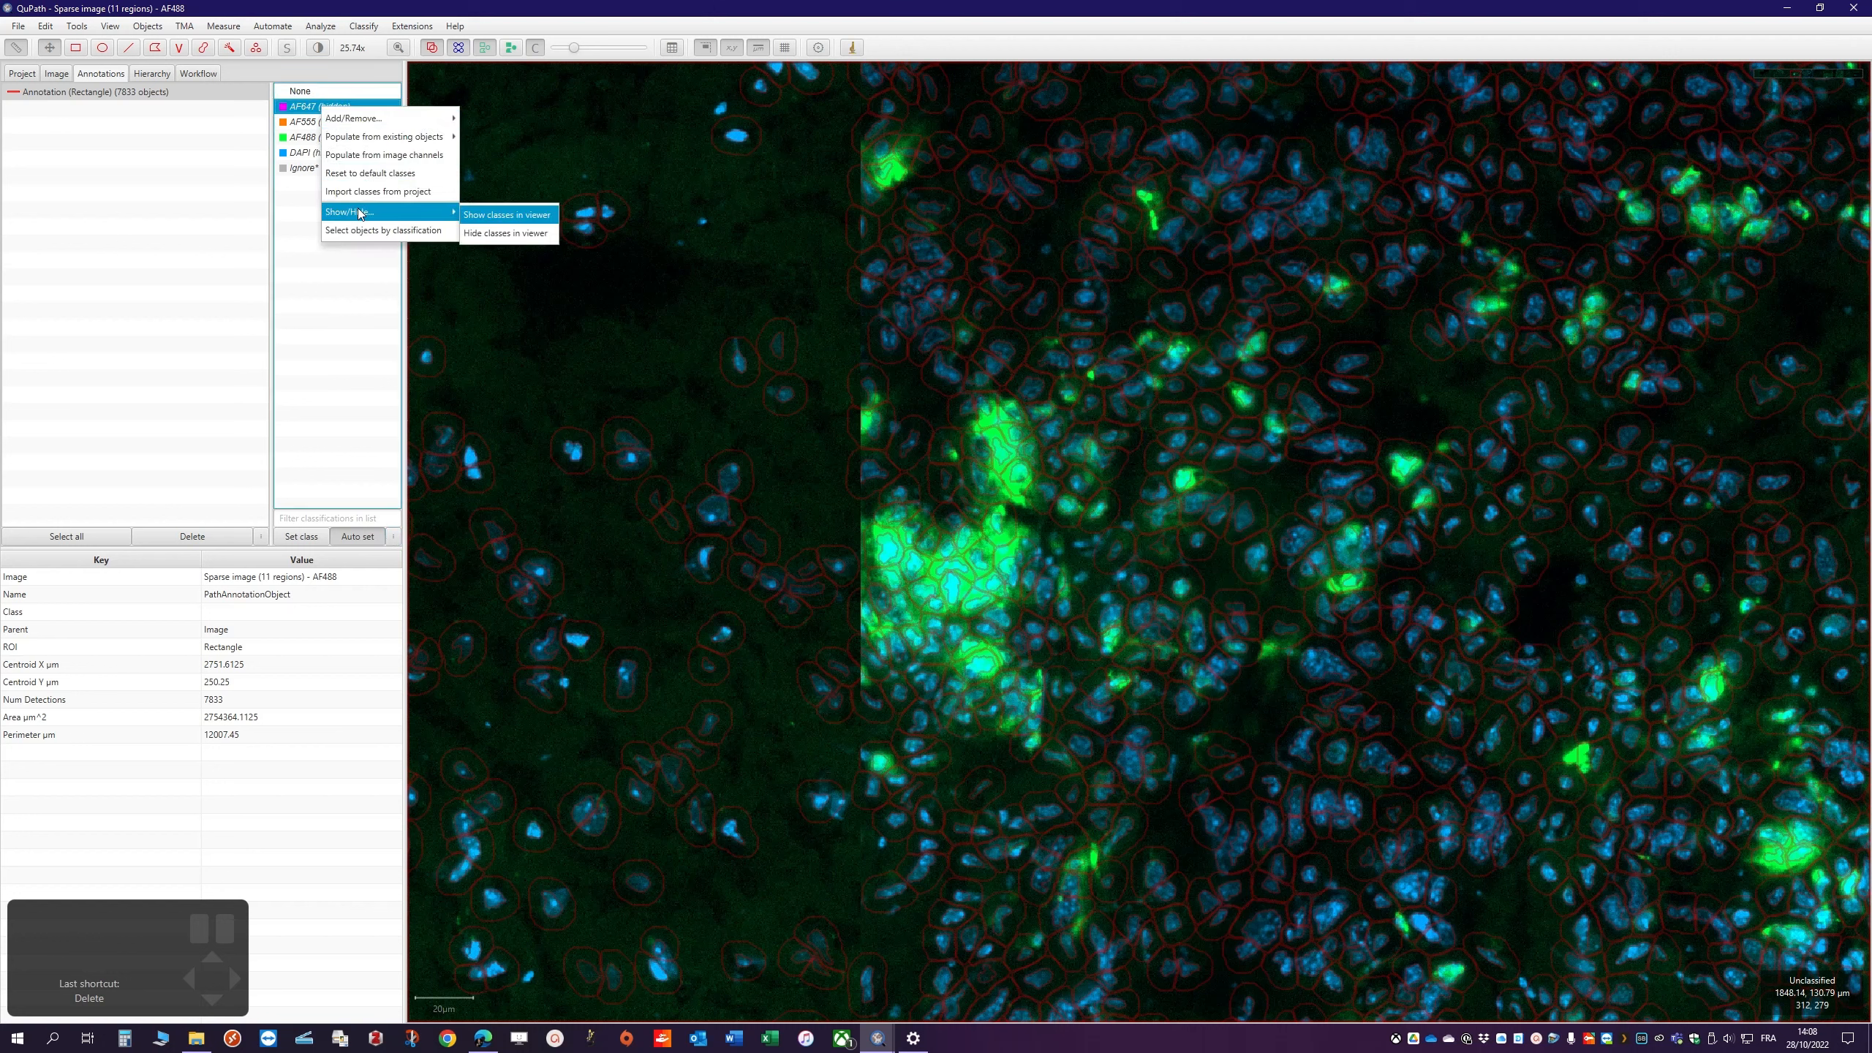
left_click(513, 215)
right_click(335, 123)
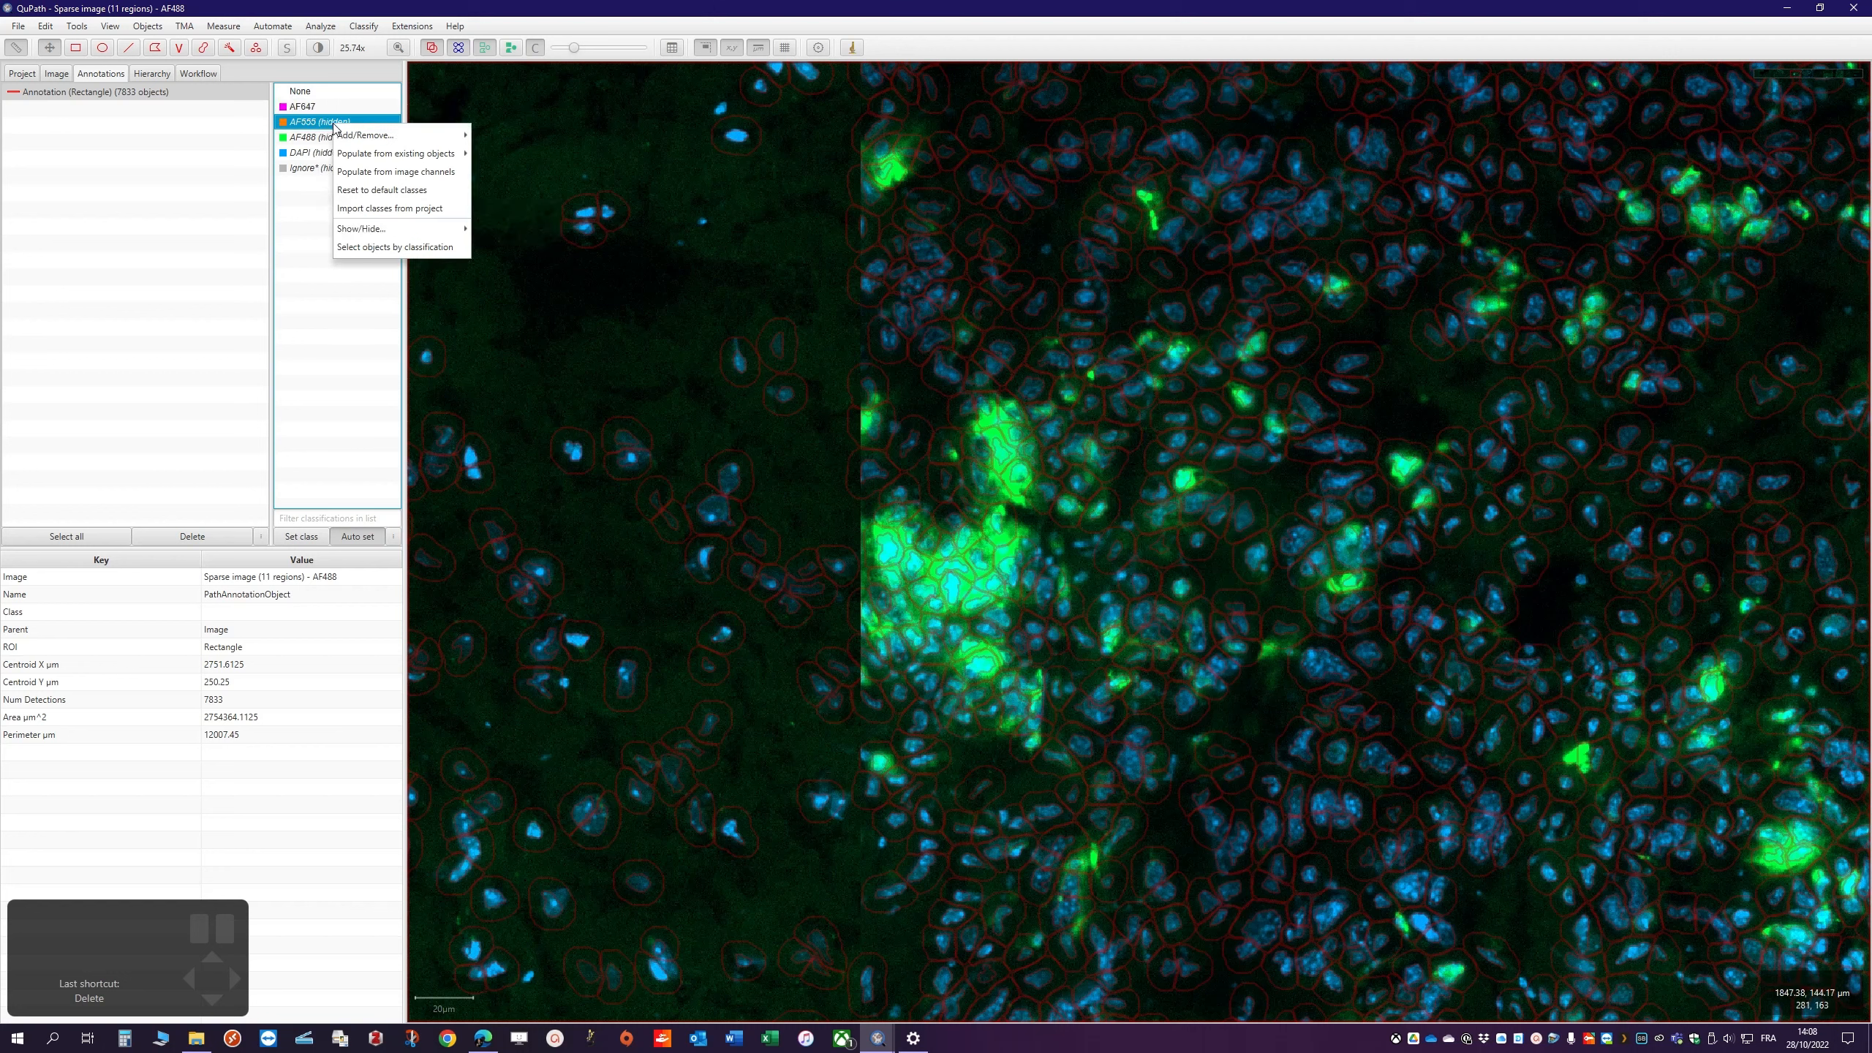
mouse_move(418, 231)
left_click(514, 232)
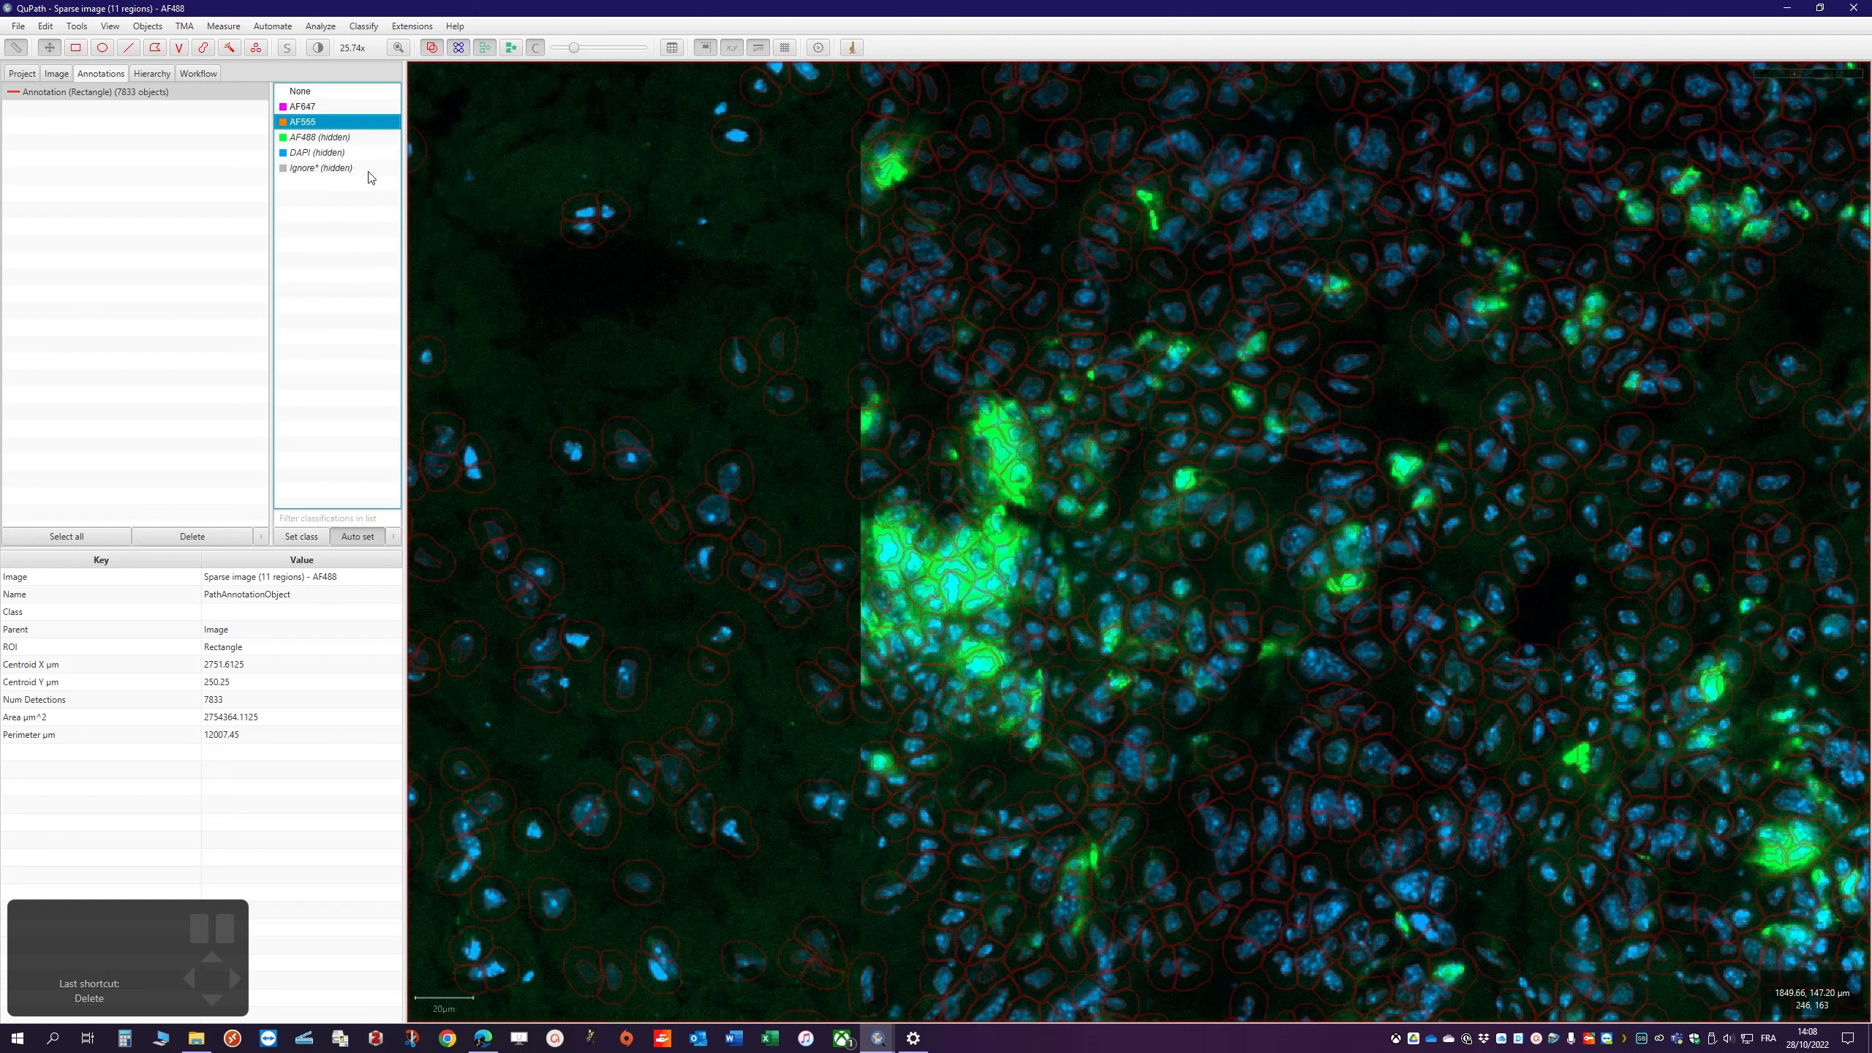
right_click(338, 139)
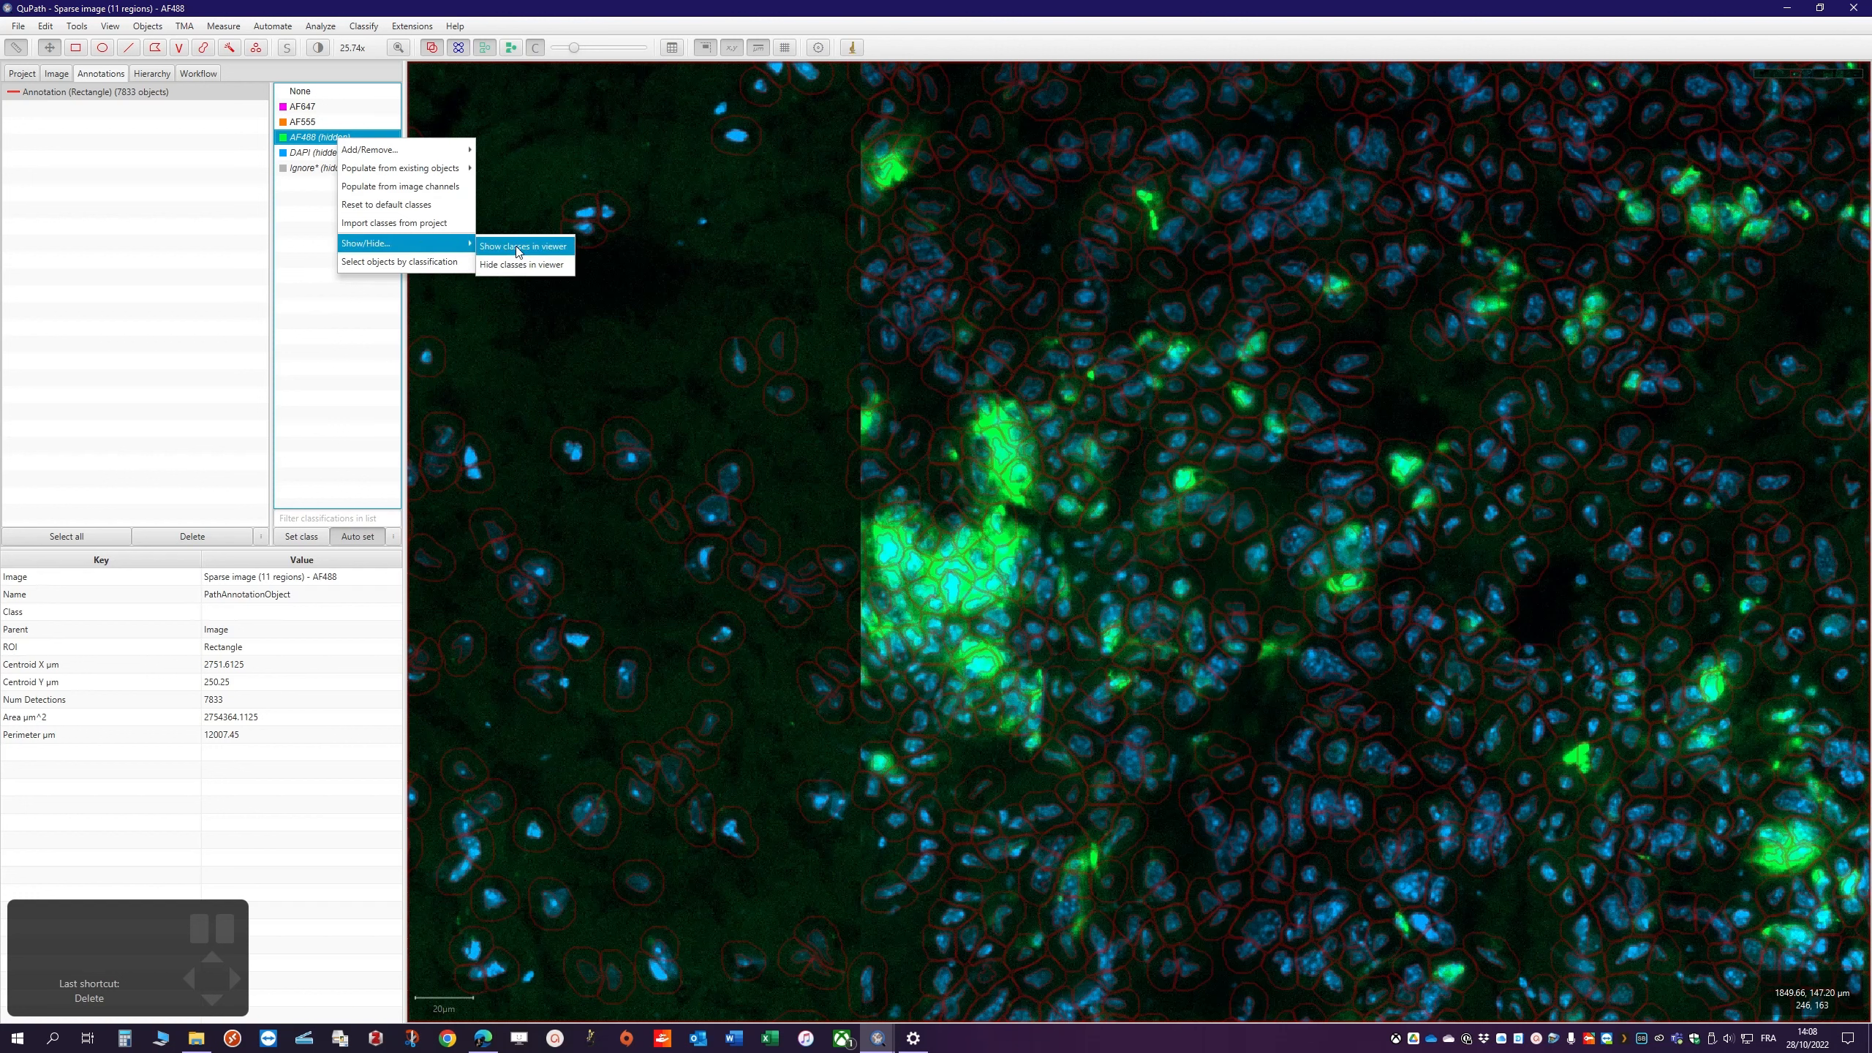
left_click(519, 250)
right_click(329, 152)
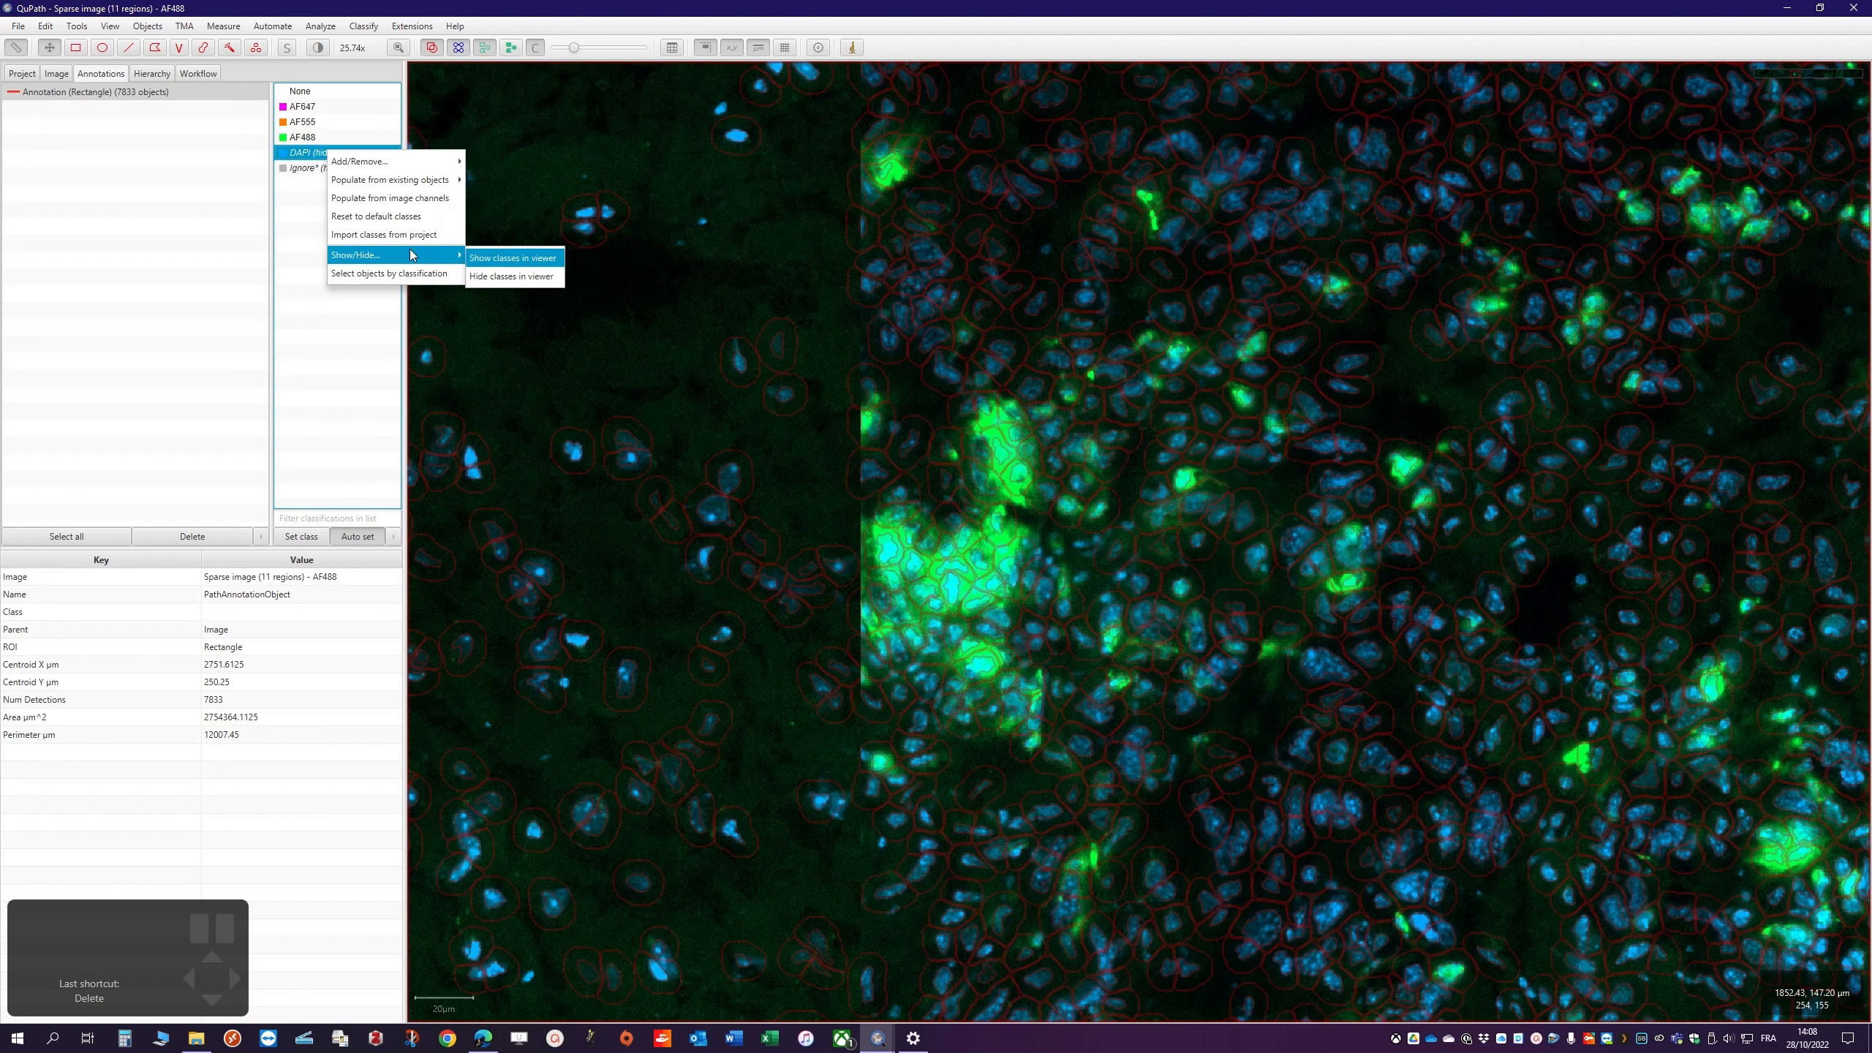
left_click(511, 258)
right_click(334, 169)
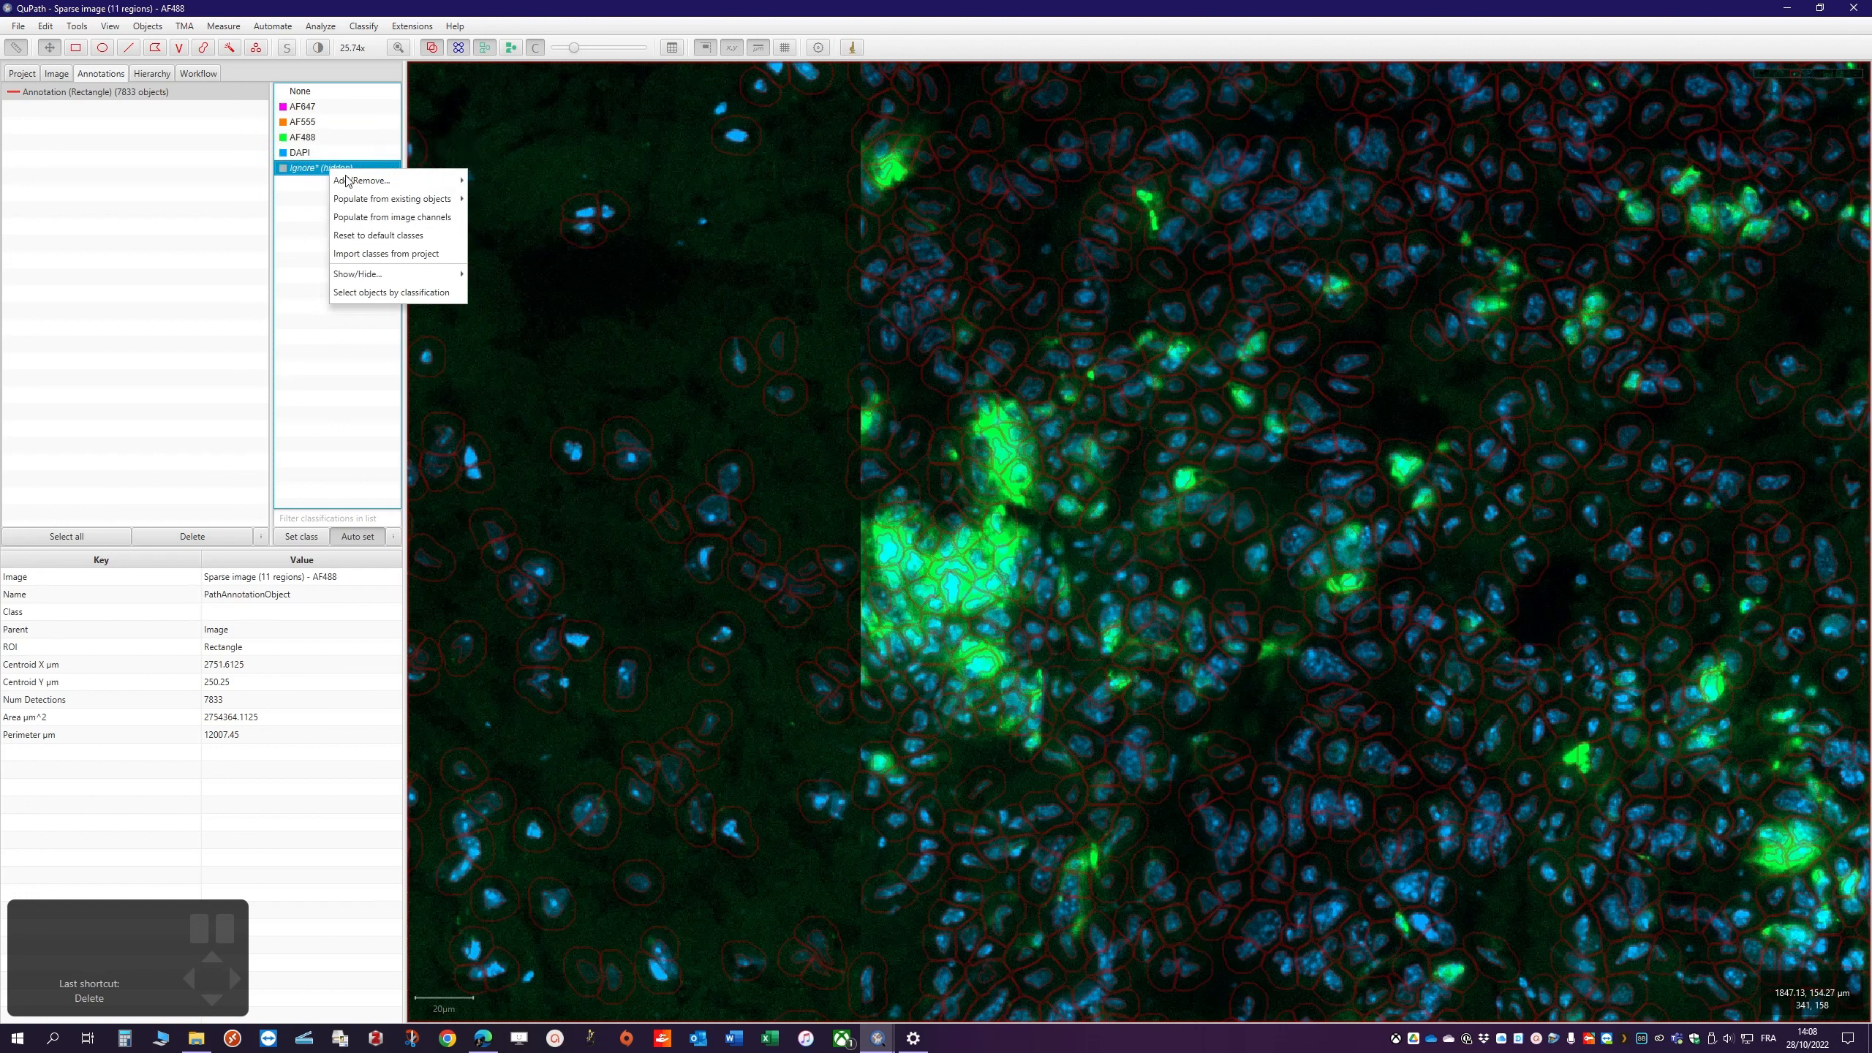
left_click(515, 296)
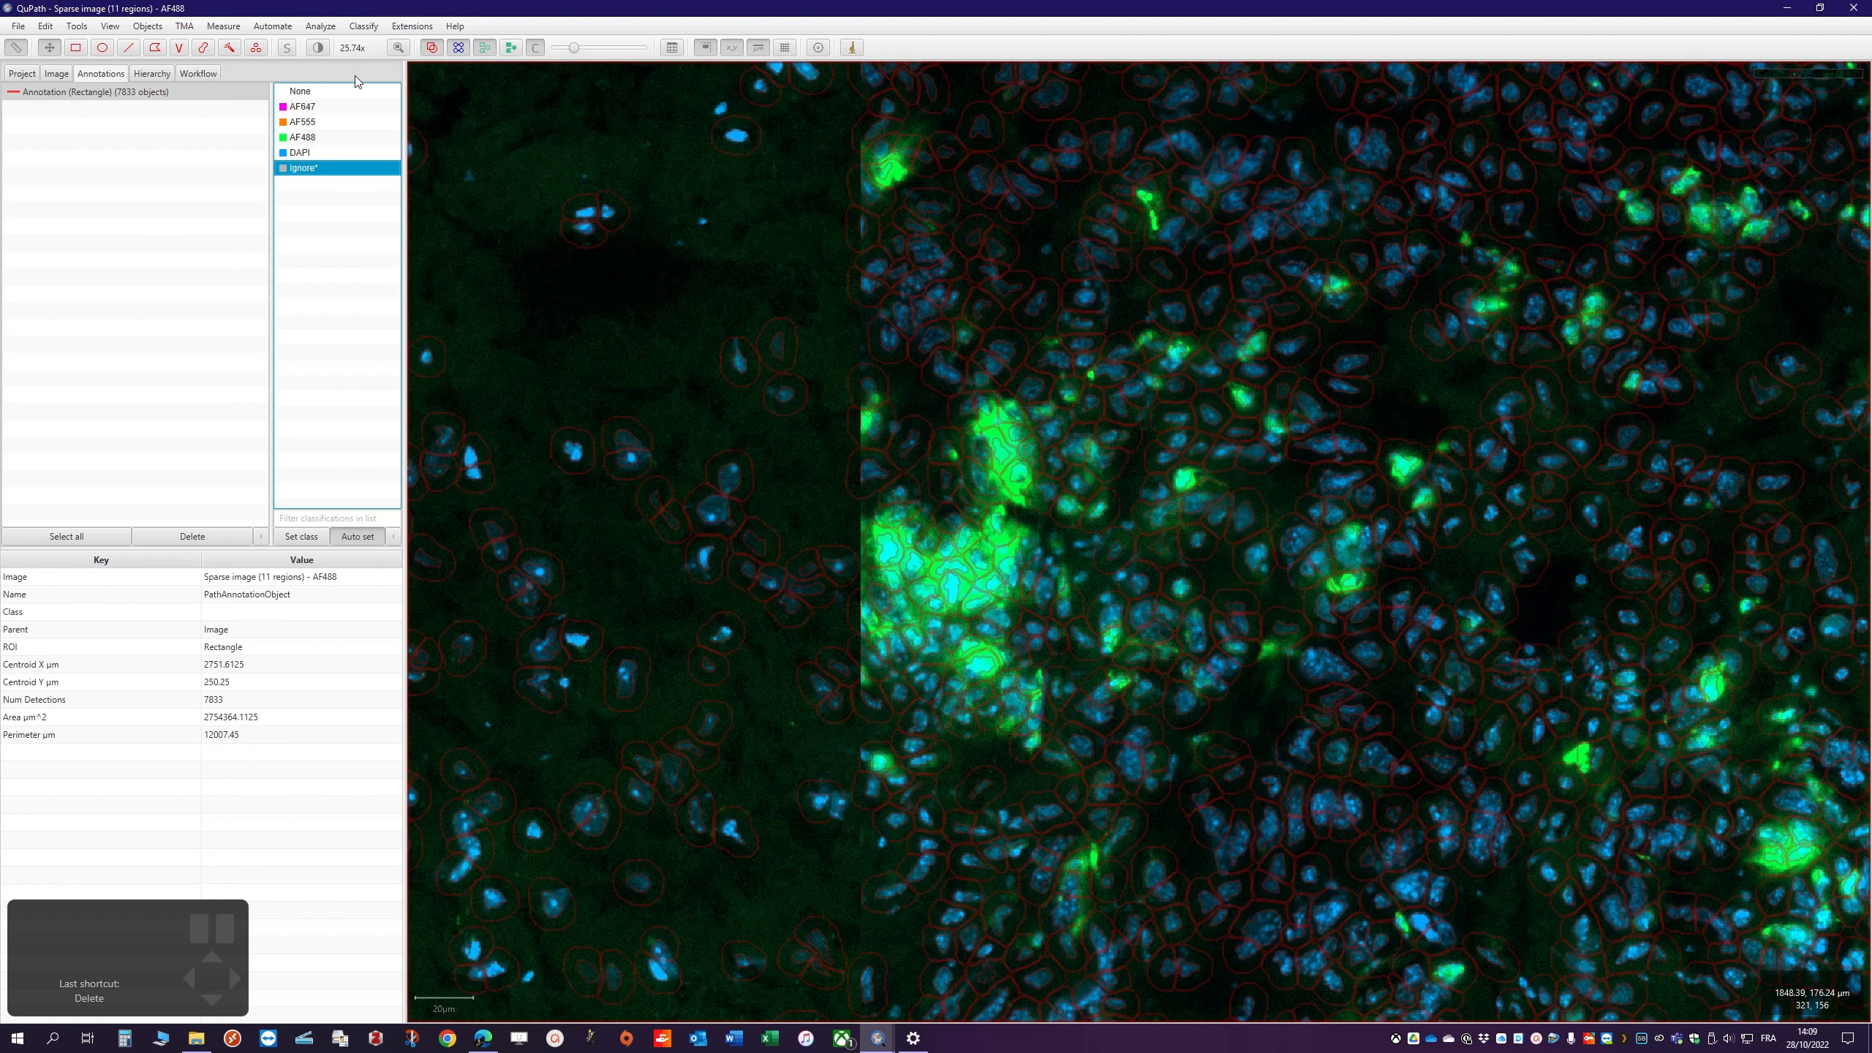
Choose AF488 as the active class and have it assigned automatically to new annotations
left_click(302, 140)
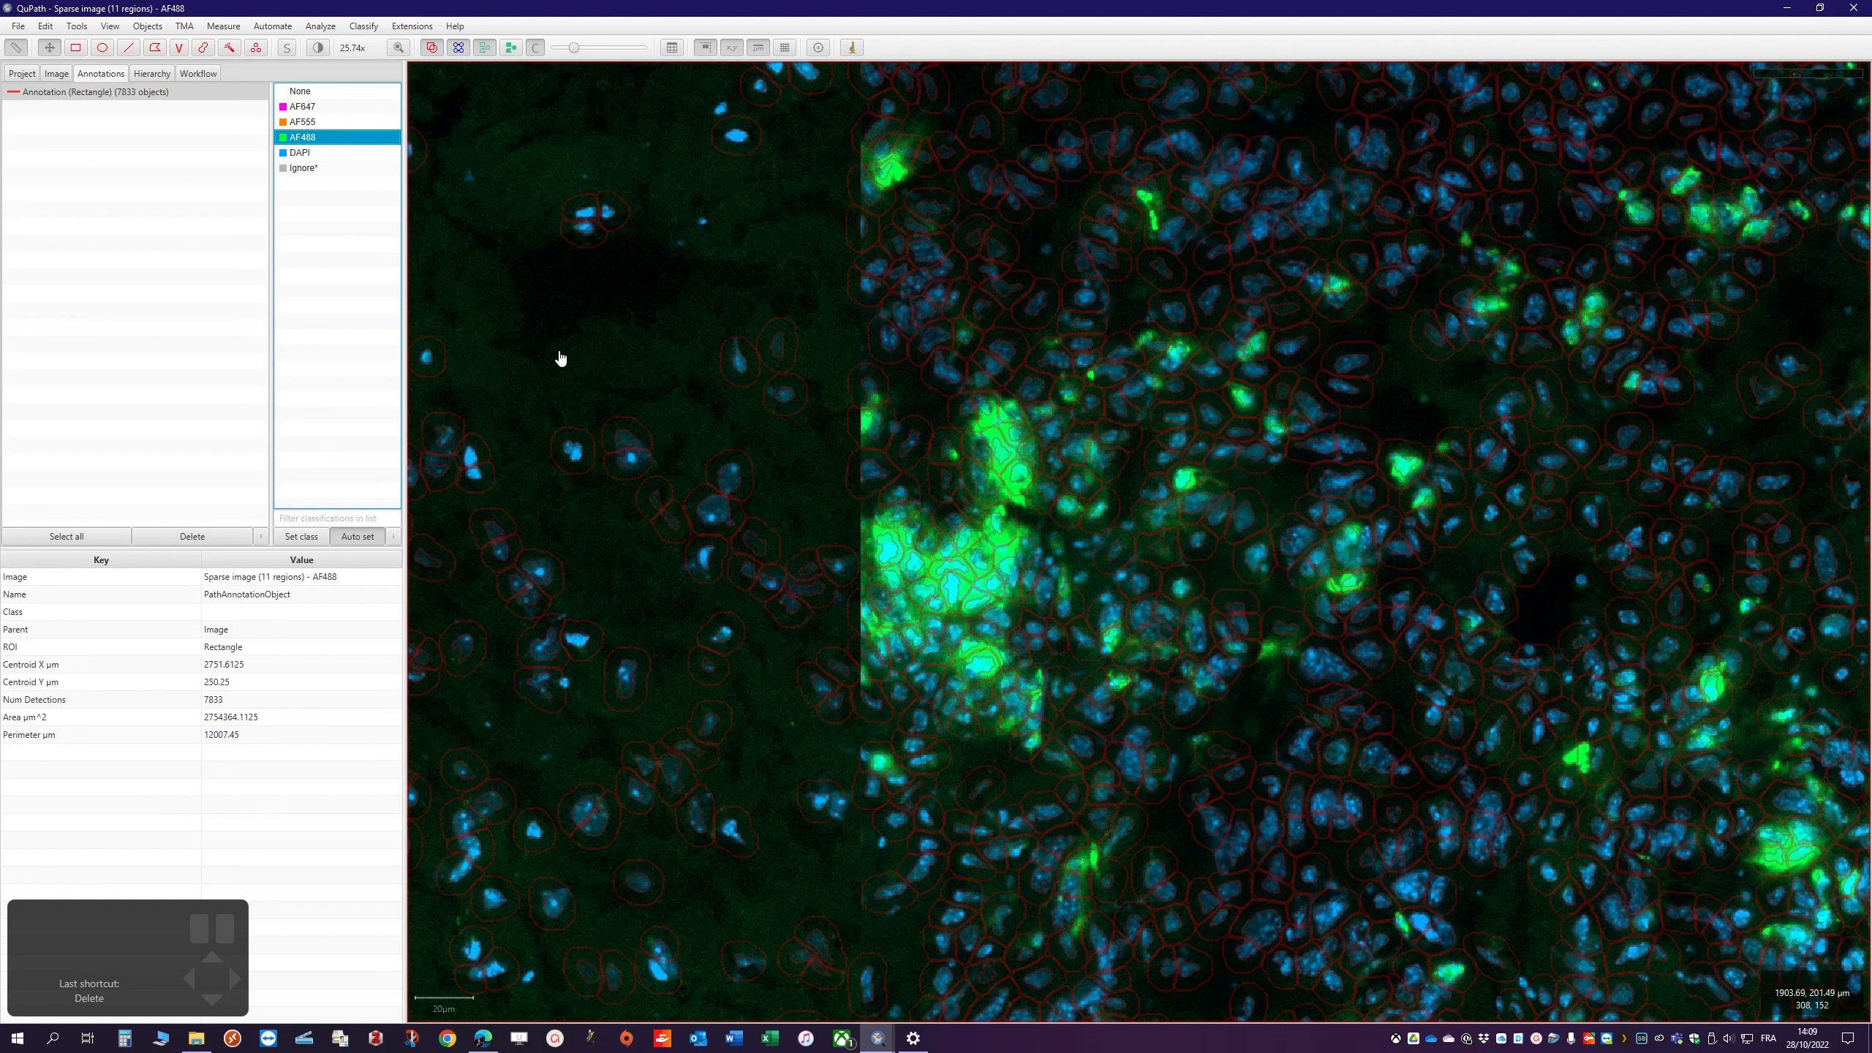
left_click(352, 539)
left_click(354, 539)
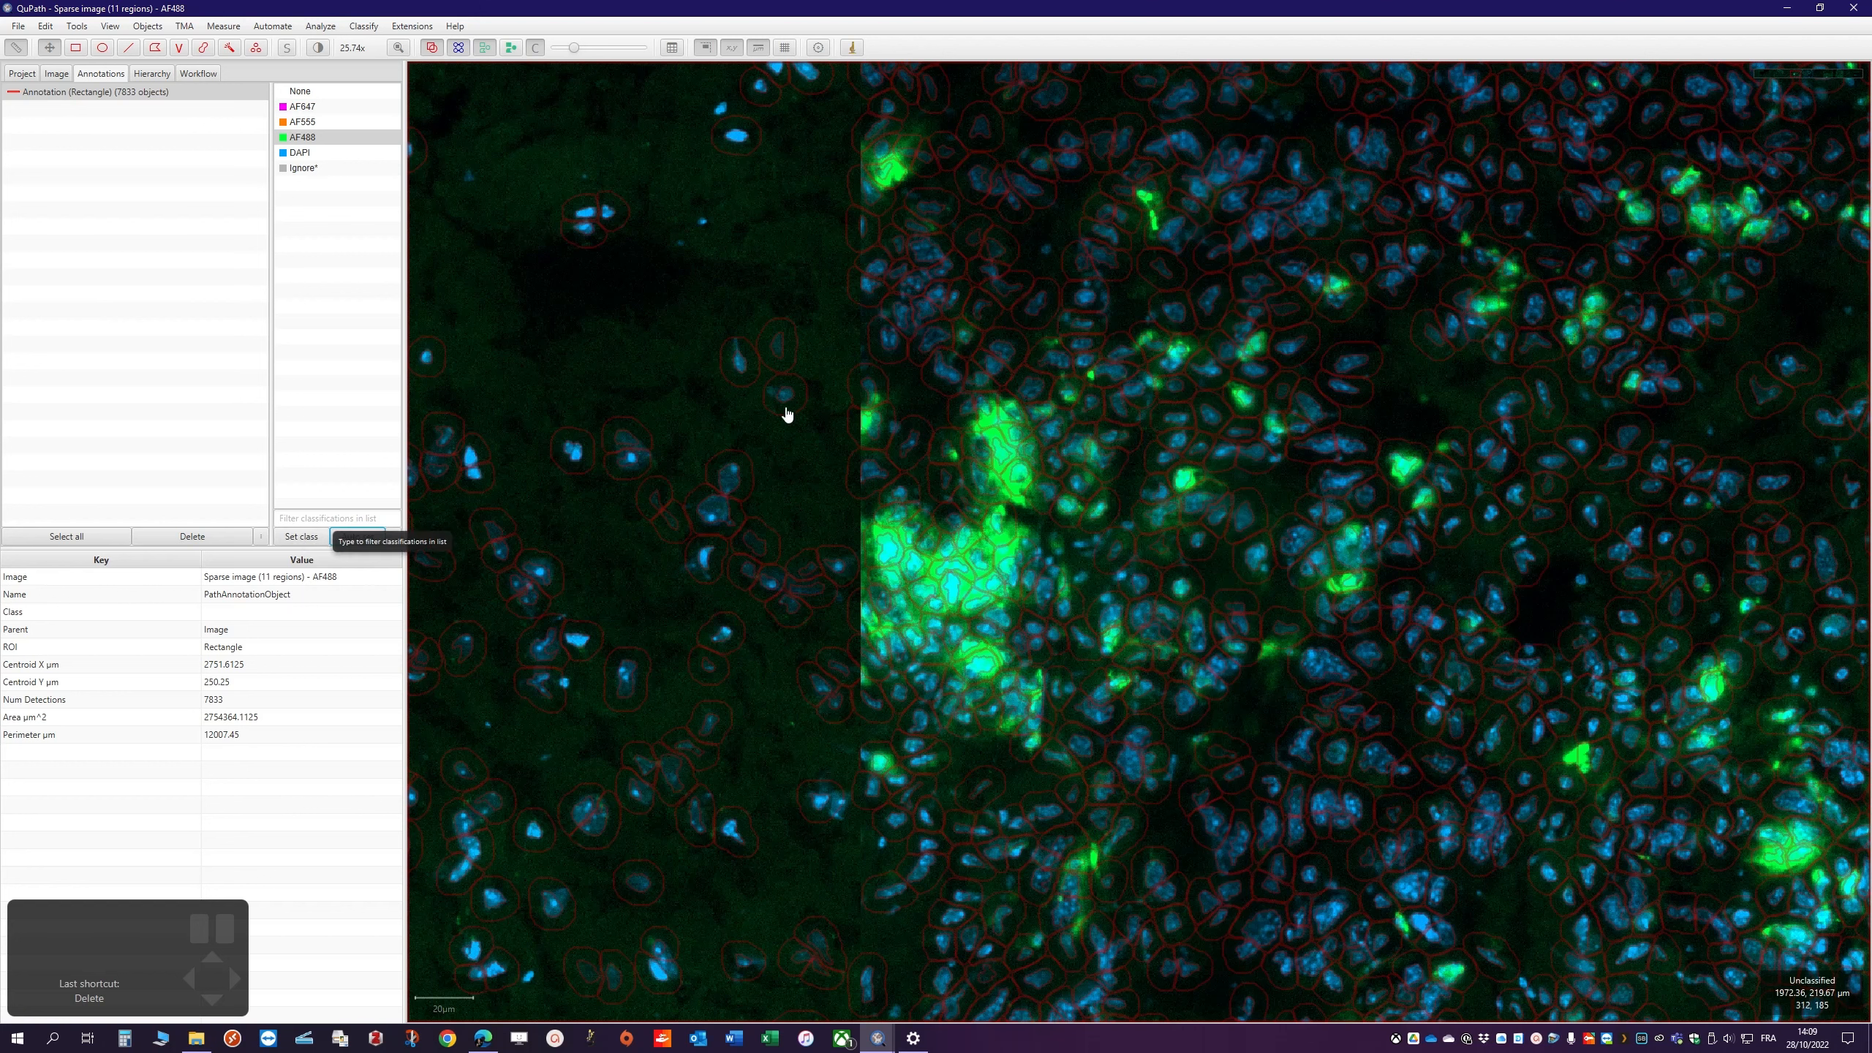
left_click(351, 537)
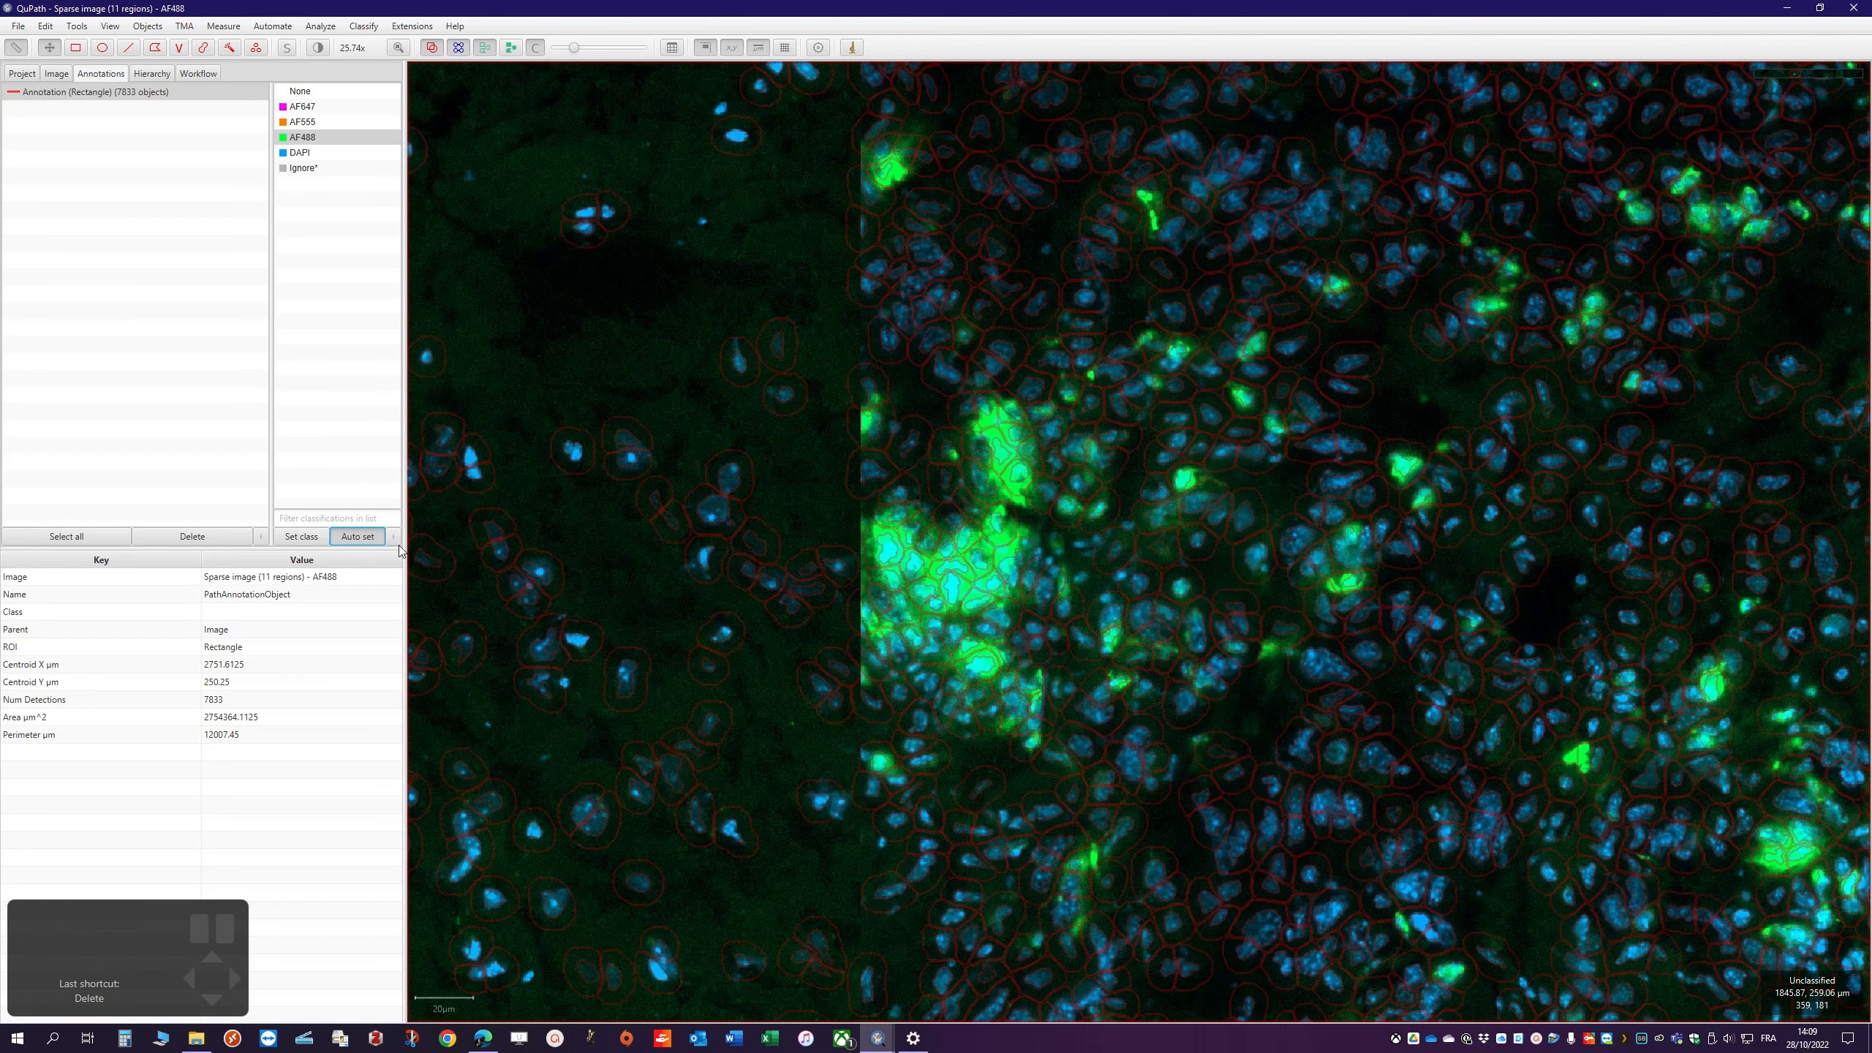
Activate the Brush tool and hide the cell detections over the dense region with strong green signal
scroll(840, 568, "down", 5)
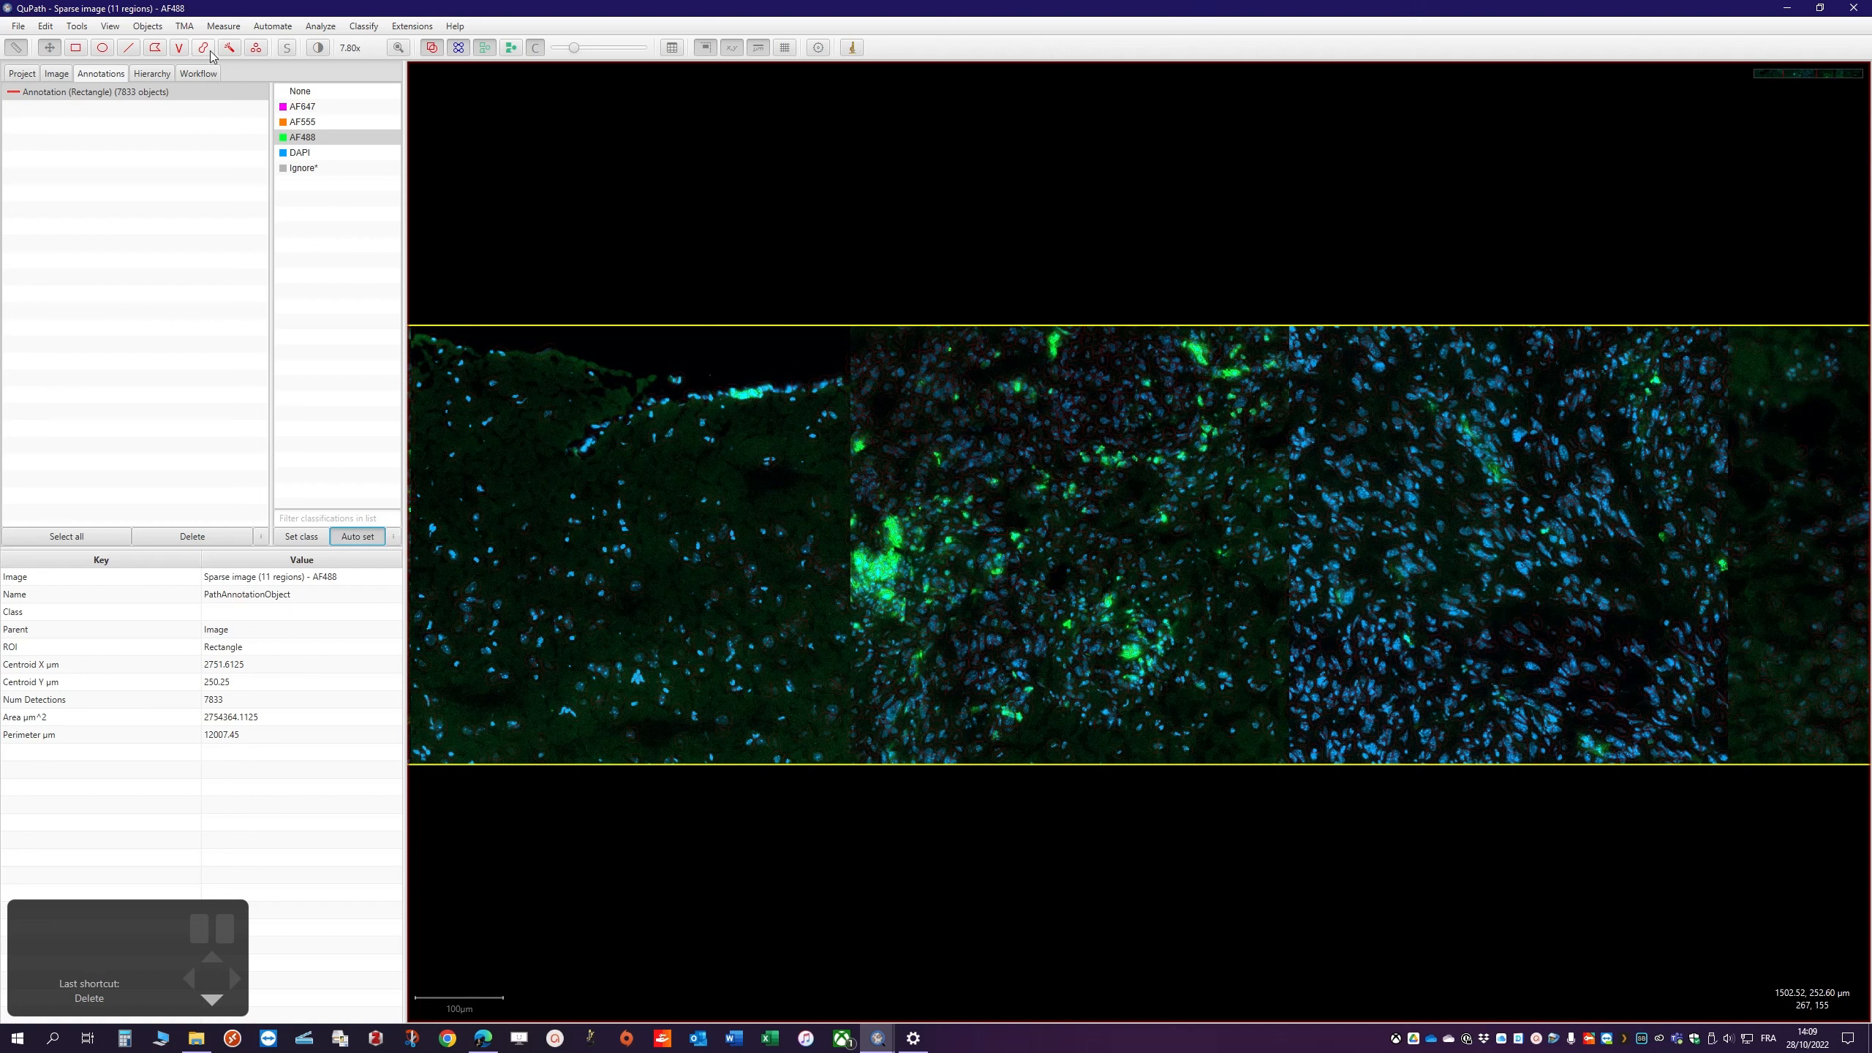
key("b")
left_click(50, 48)
key("m")
key("b")
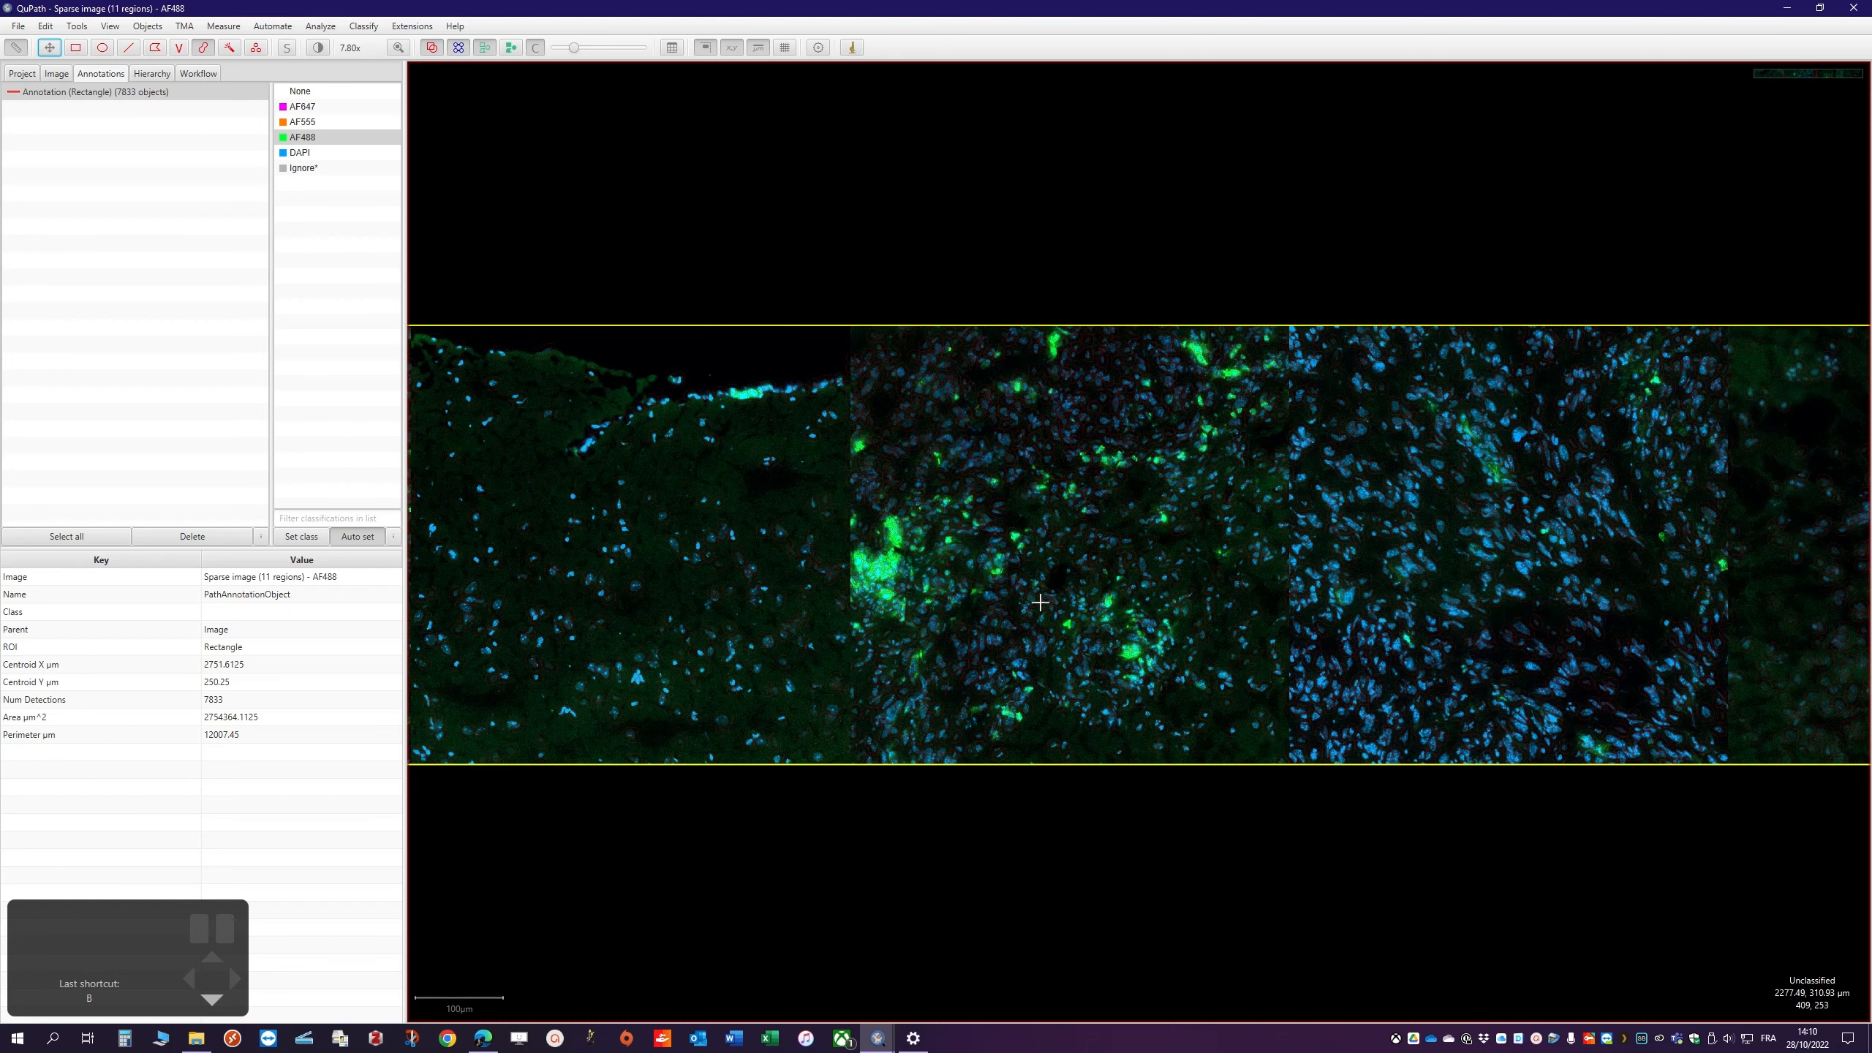
scroll(1041, 605, "up", 5)
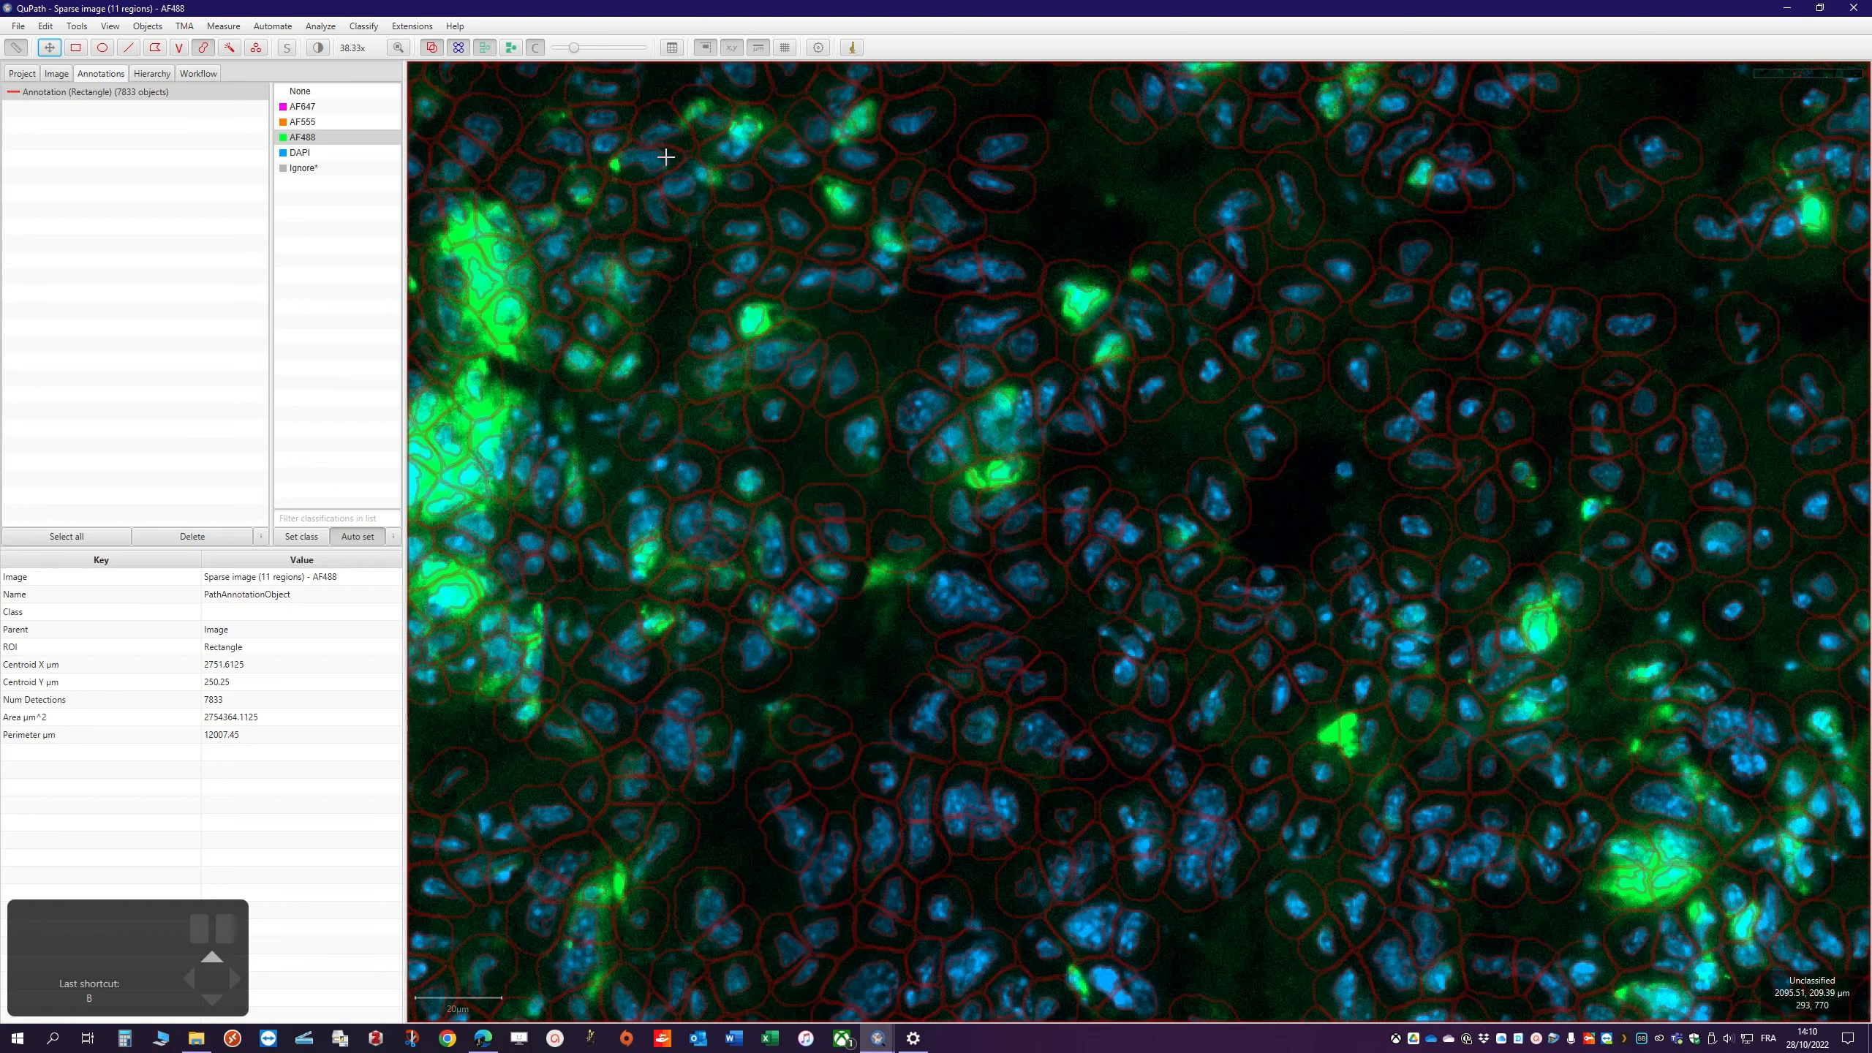
scroll(992, 620, "down", 2)
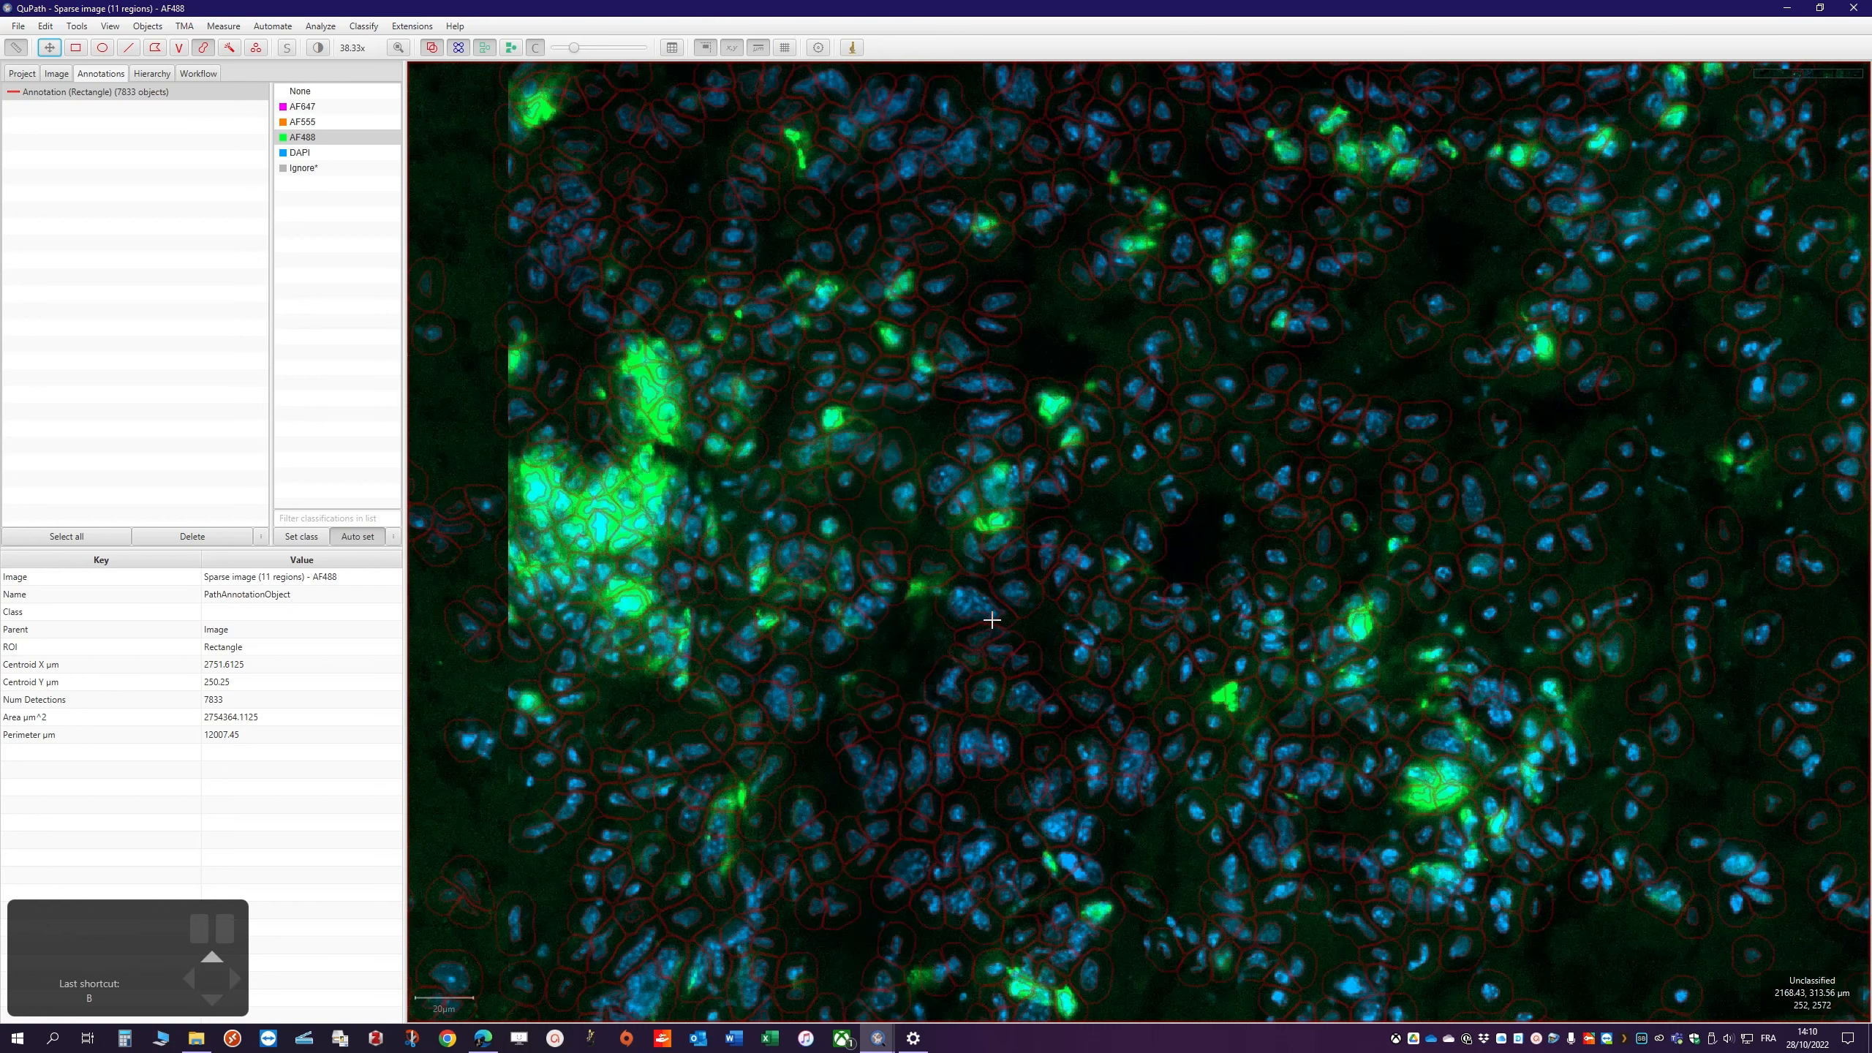
scroll(991, 620, "down", 2)
scroll(1139, 653, "up", 3)
scroll(1138, 653, "down", 3)
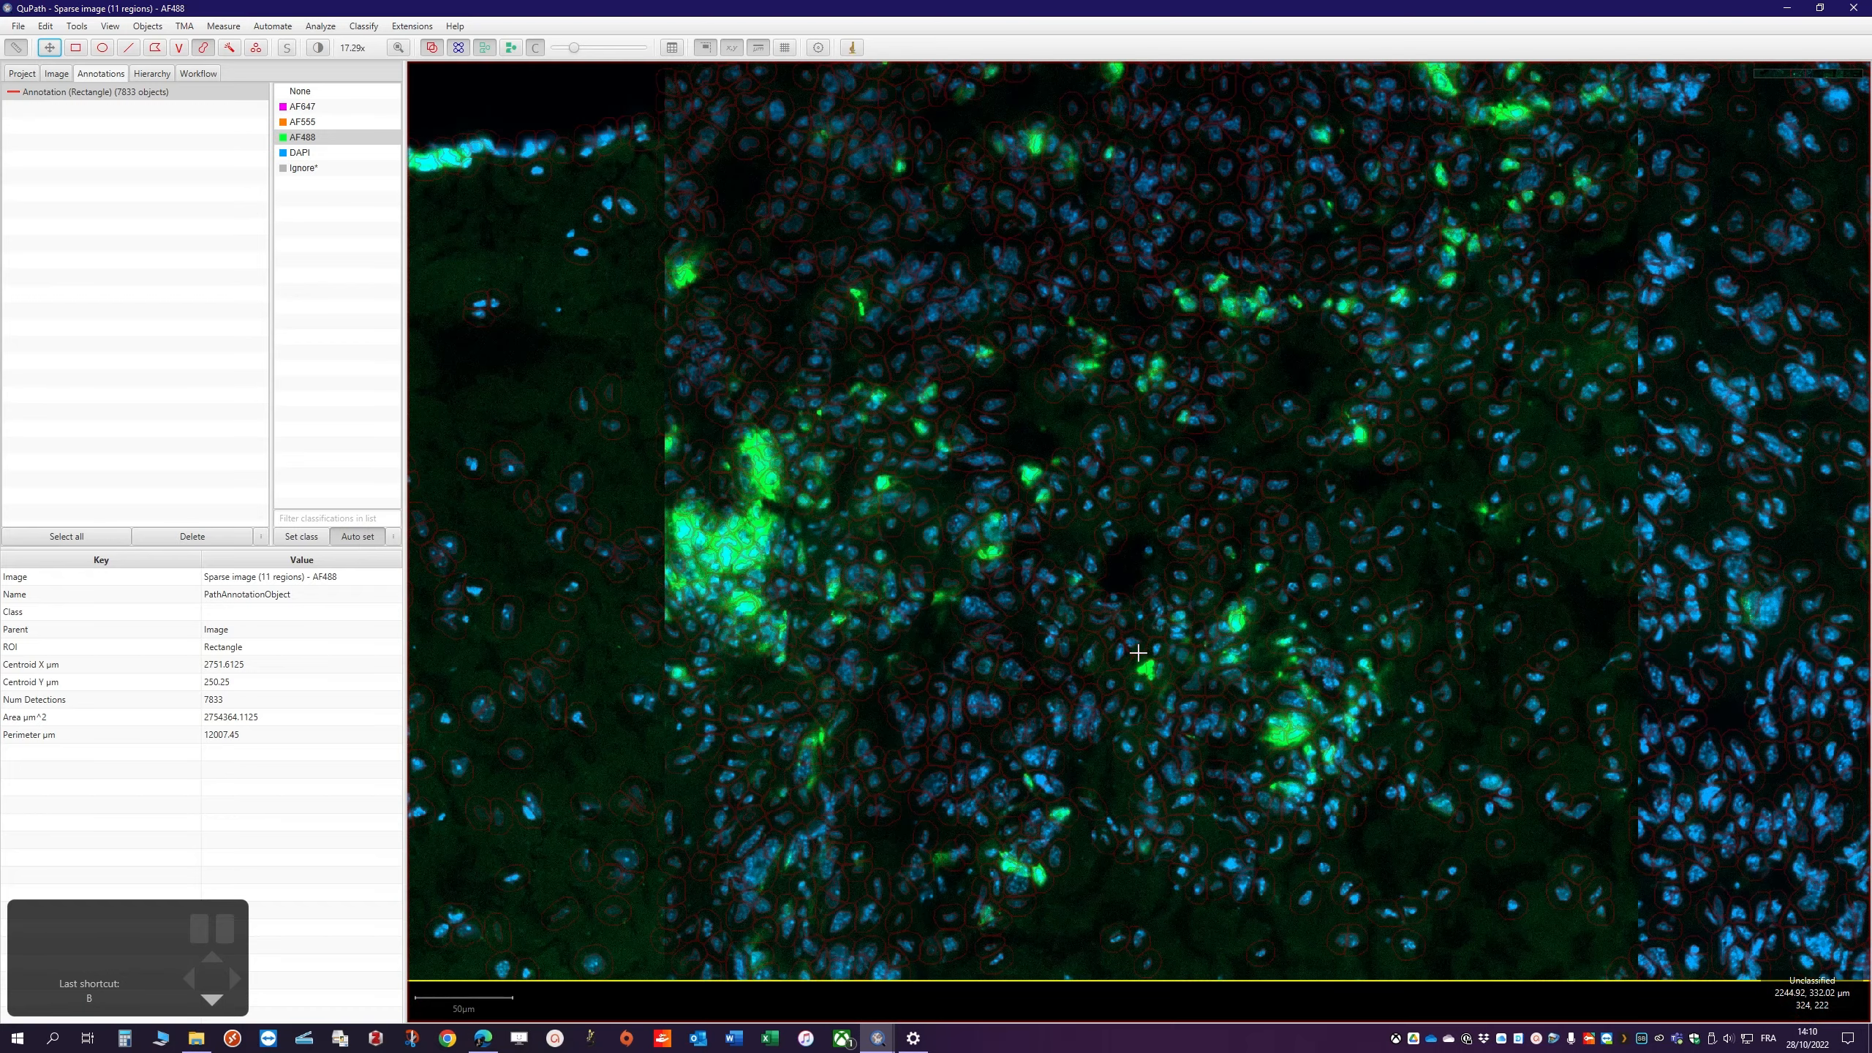
scroll(656, 273, "up", 3)
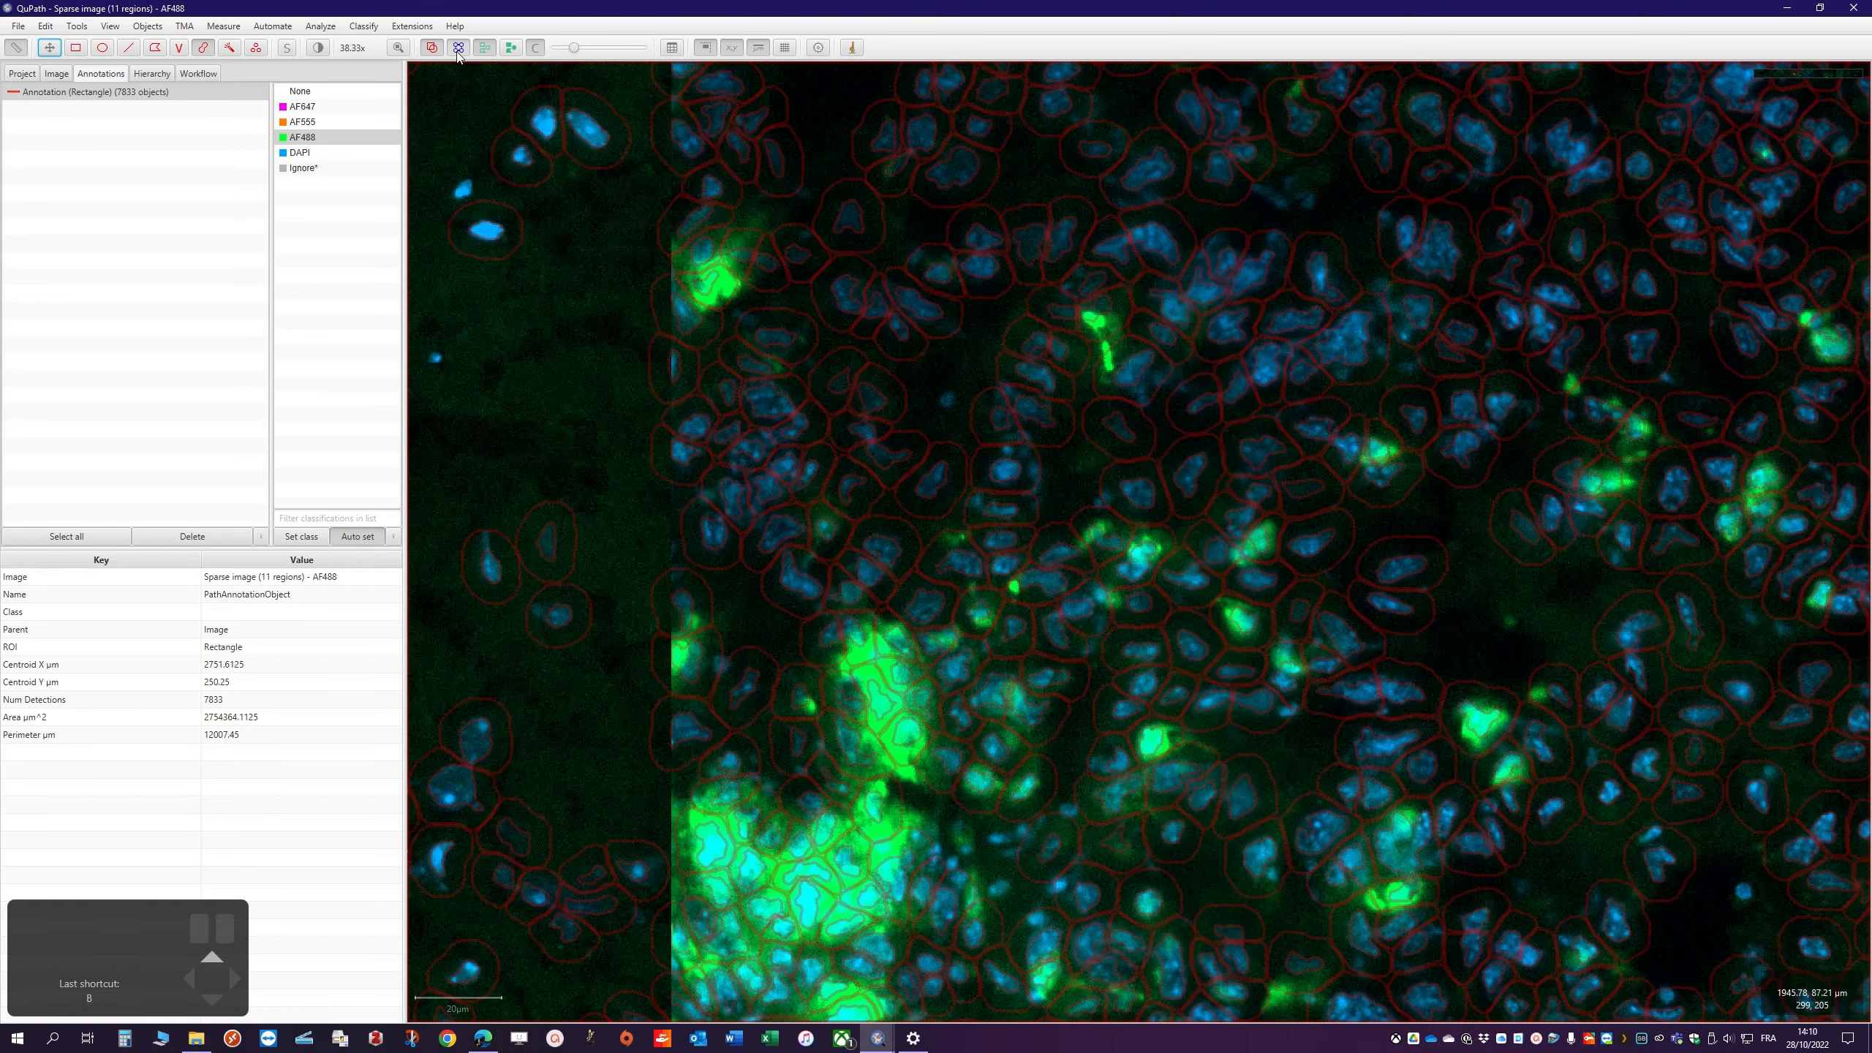
left_click(484, 49)
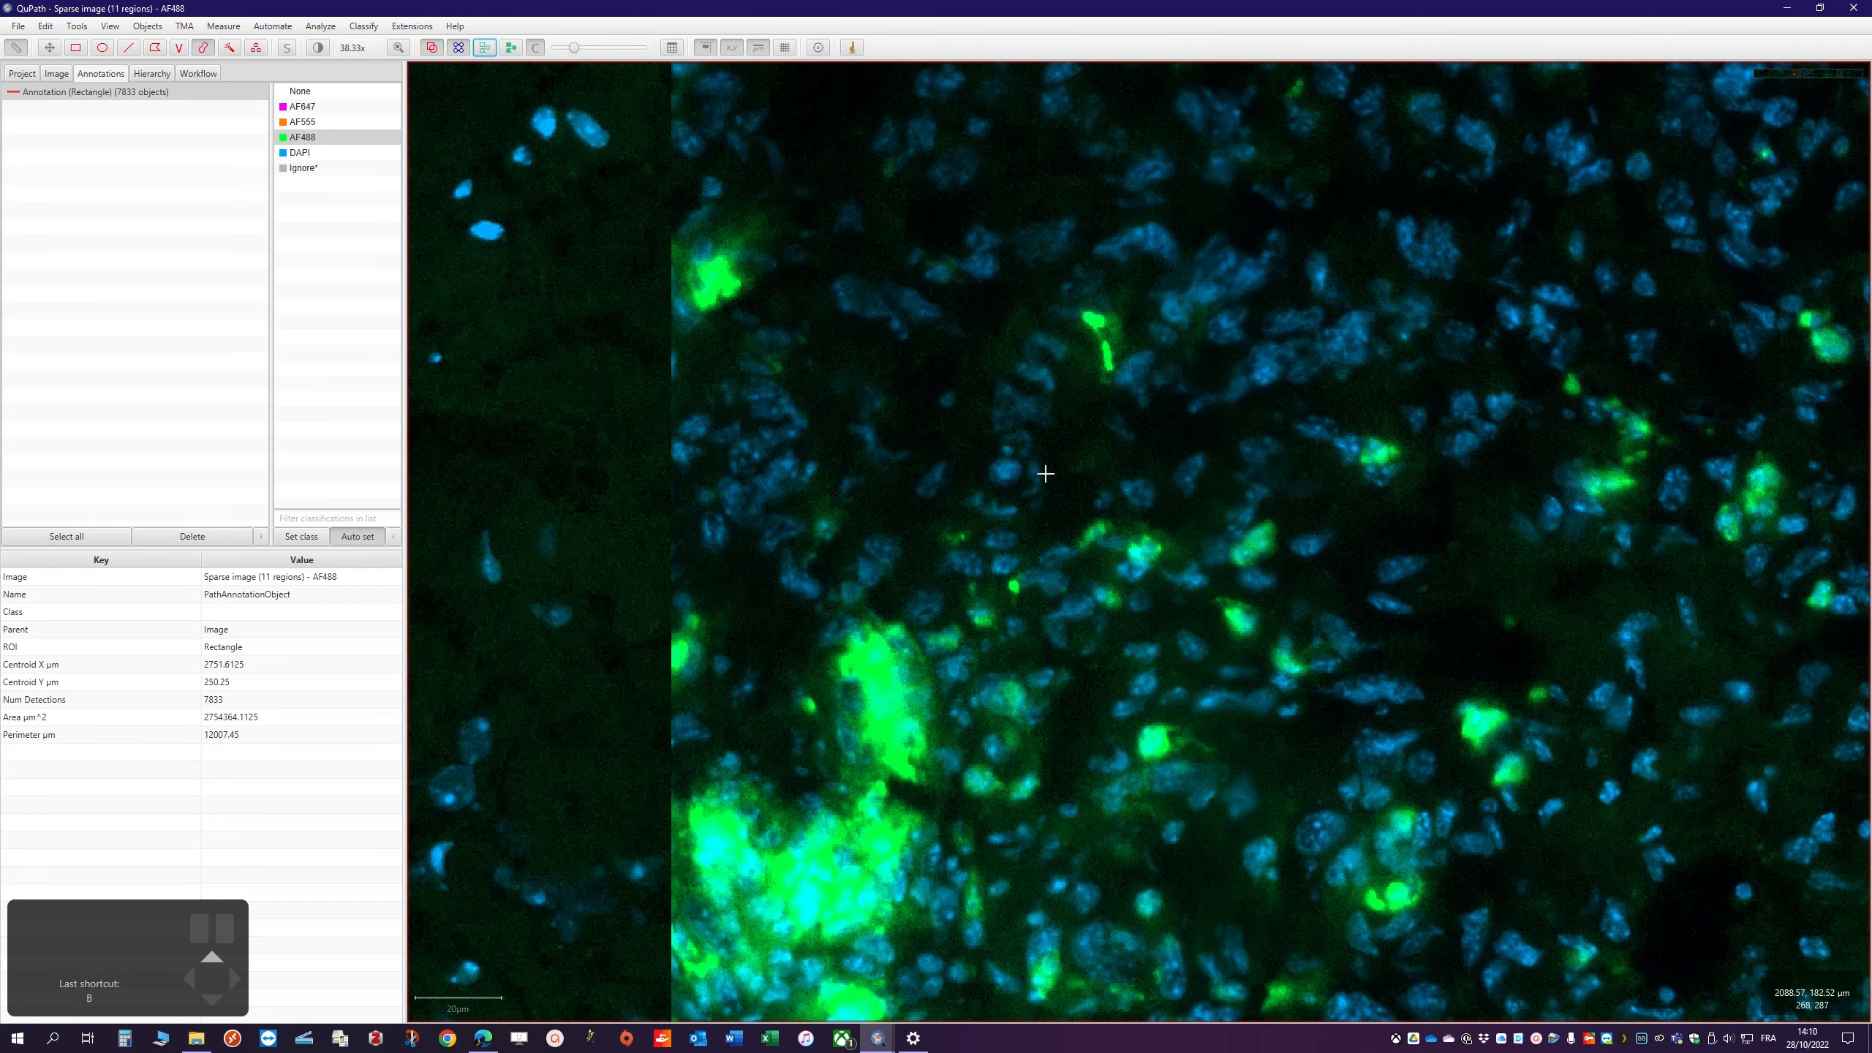
Brush six AF488 training annotations over bright green cells and clusters in the dense region
scroll(1184, 533, "down", 3)
scroll(1185, 532, "up", 1)
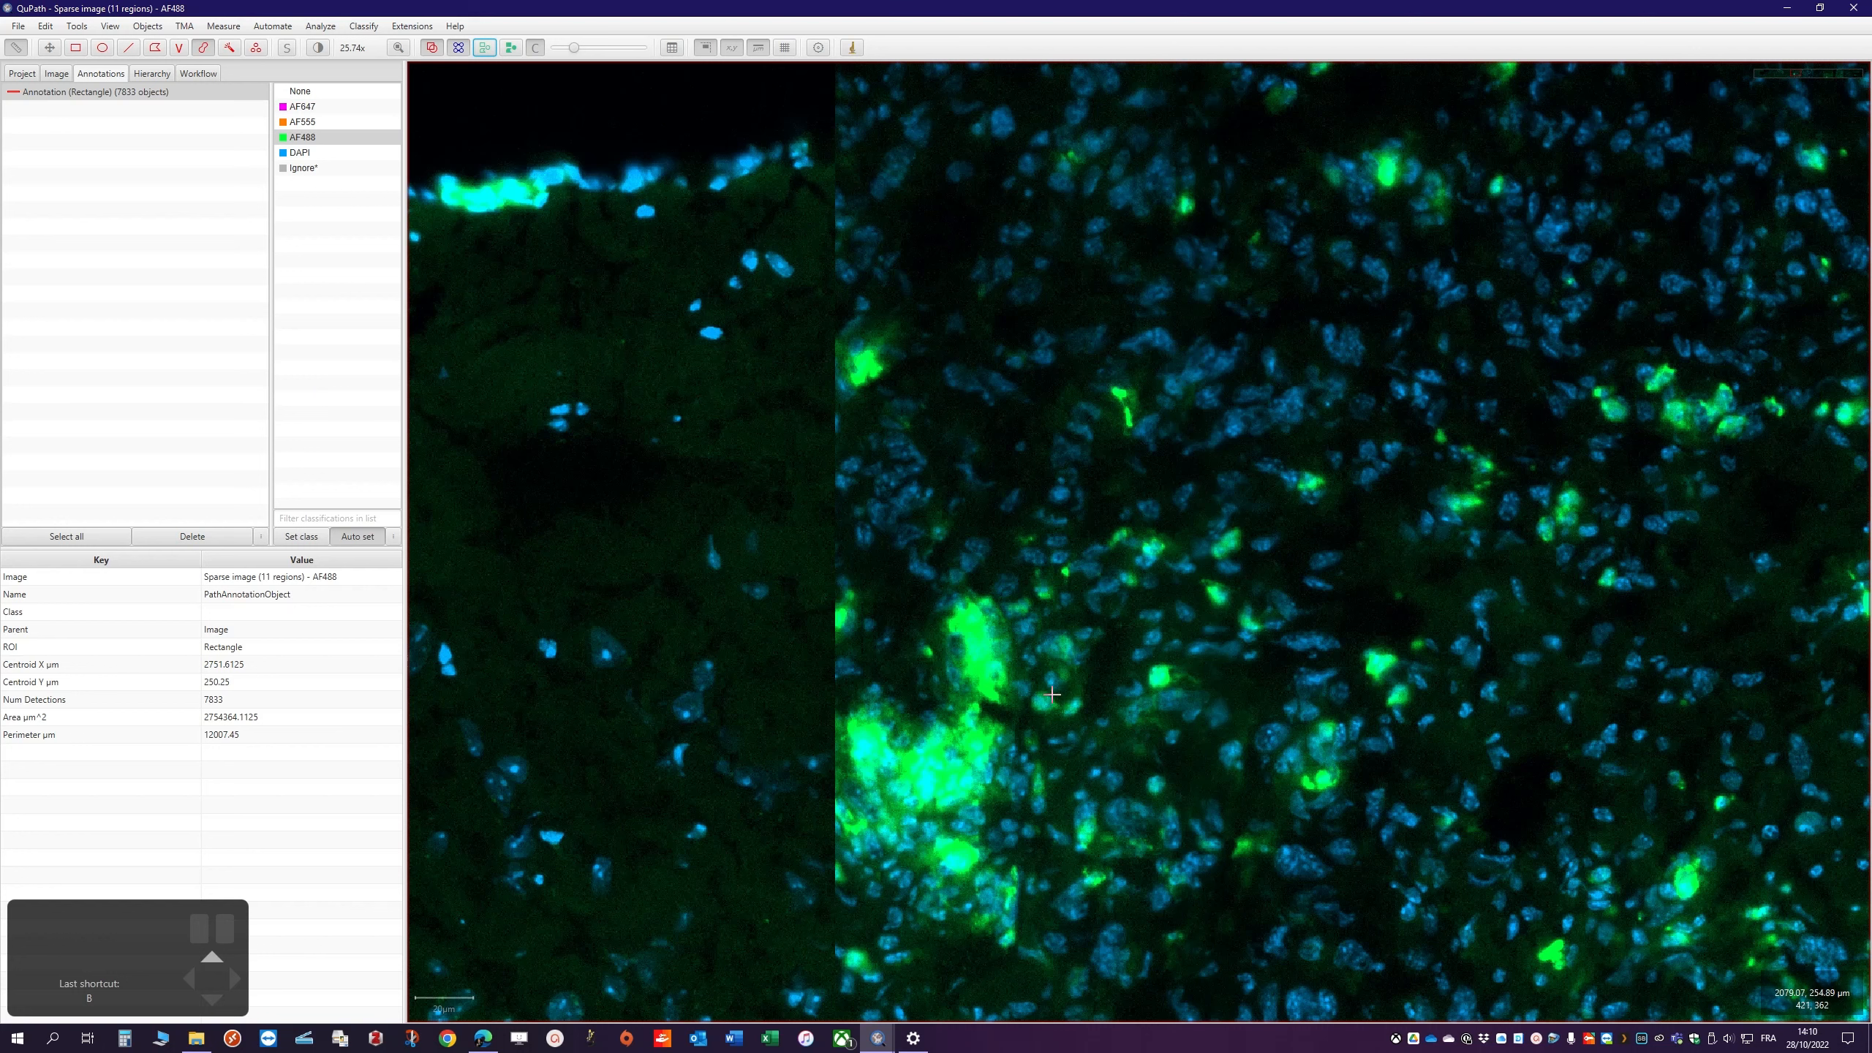
left_click_drag(964, 609, 991, 690)
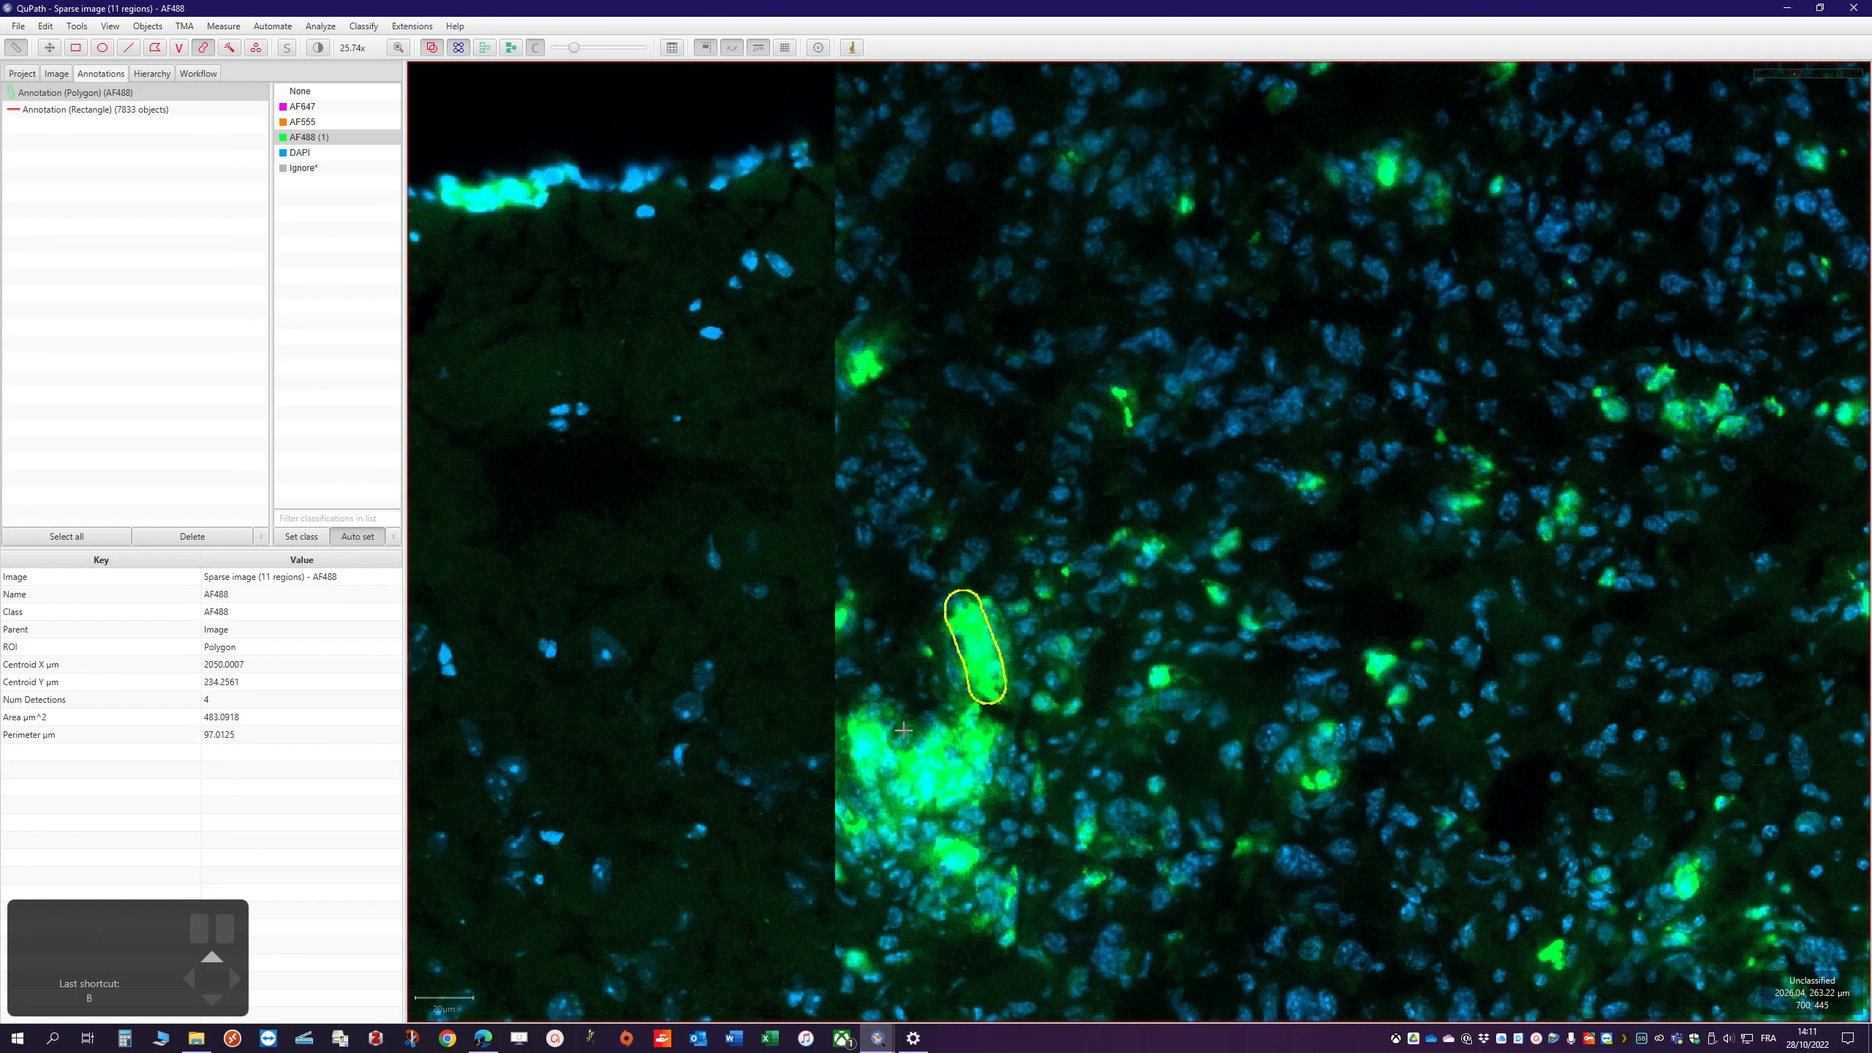
left_click(1375, 665)
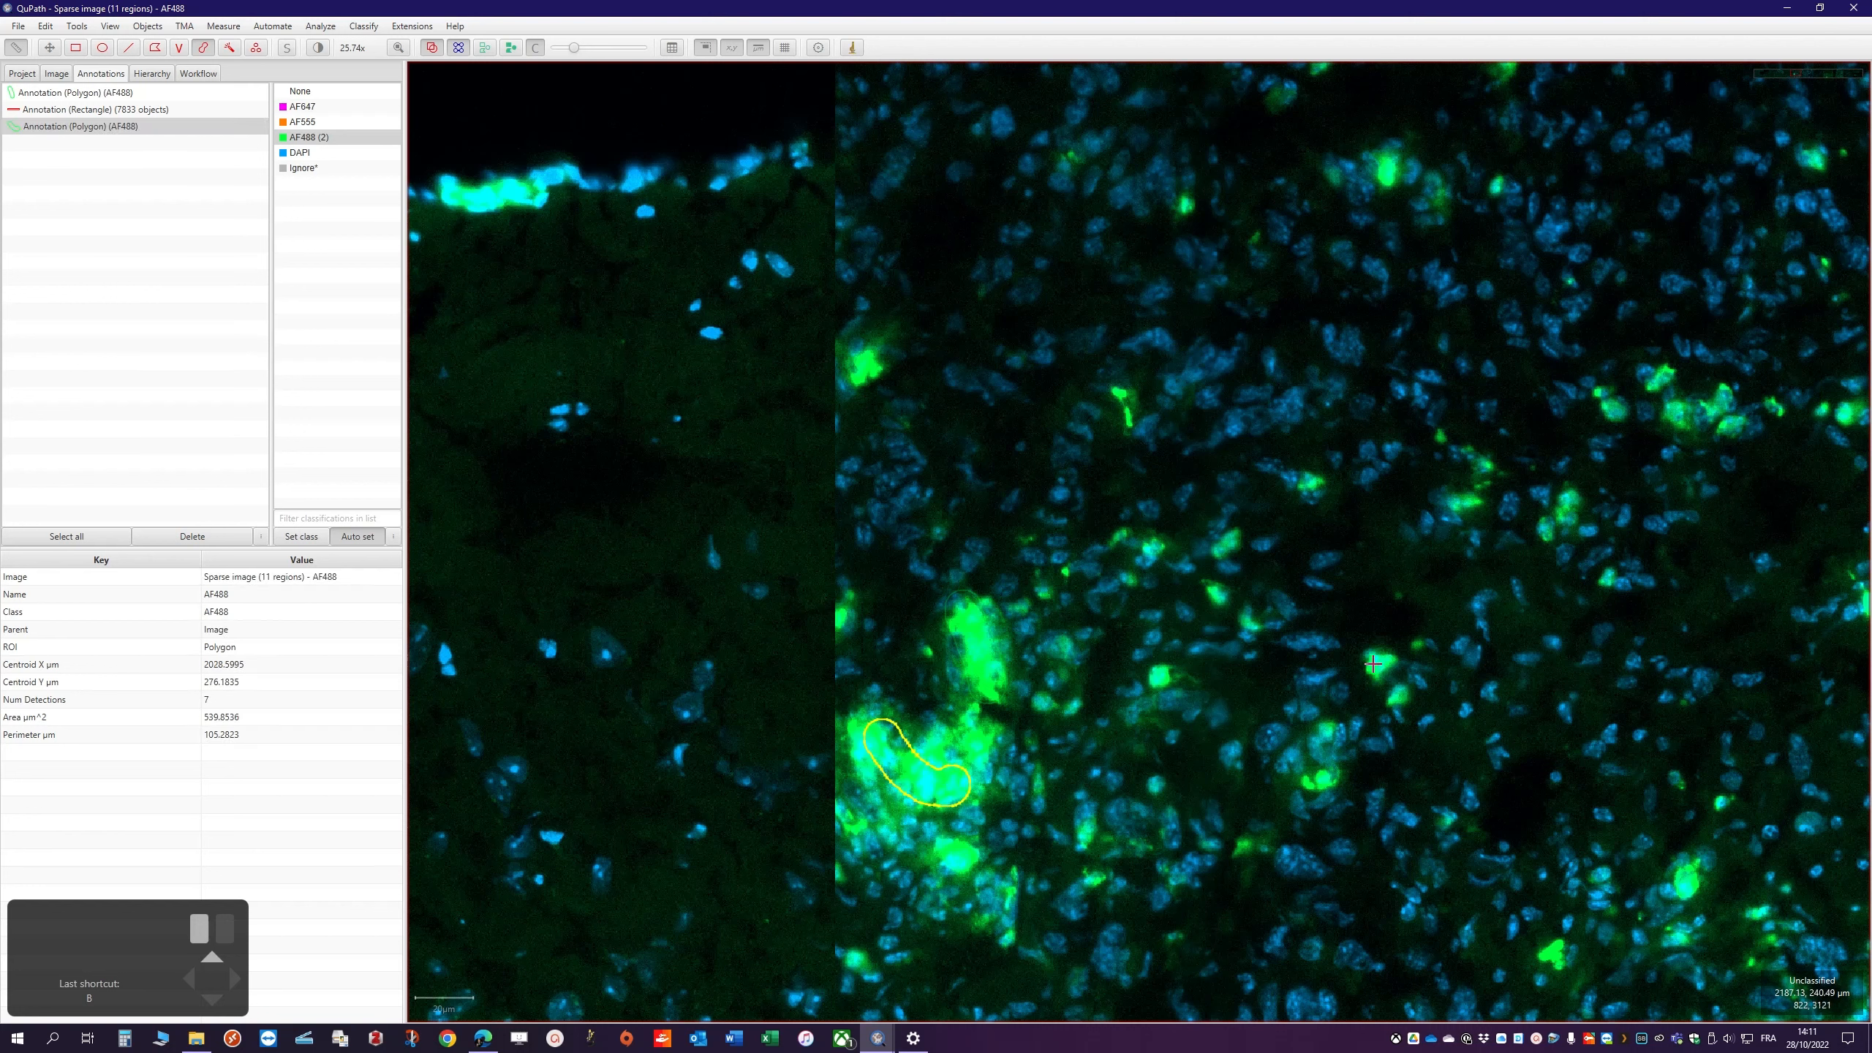
left_click_drag(1674, 415, 1718, 406)
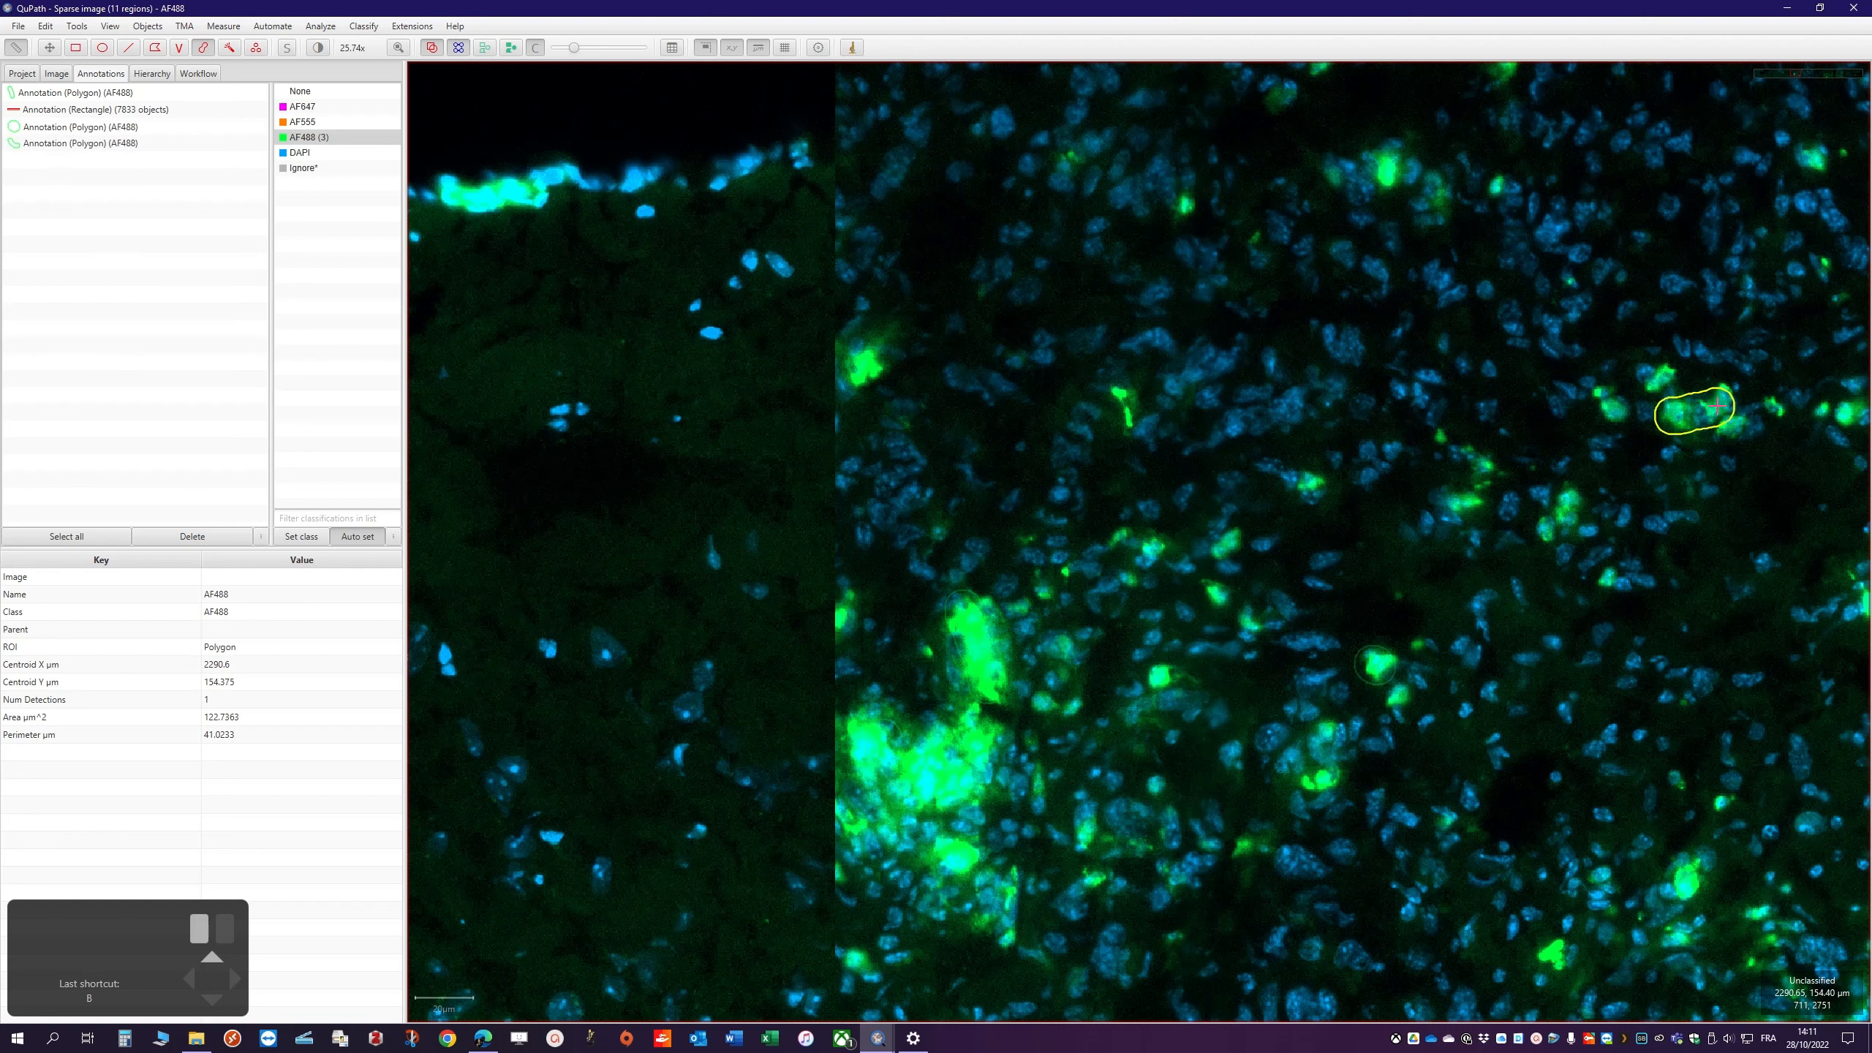
left_click_drag(1684, 871, 1687, 905)
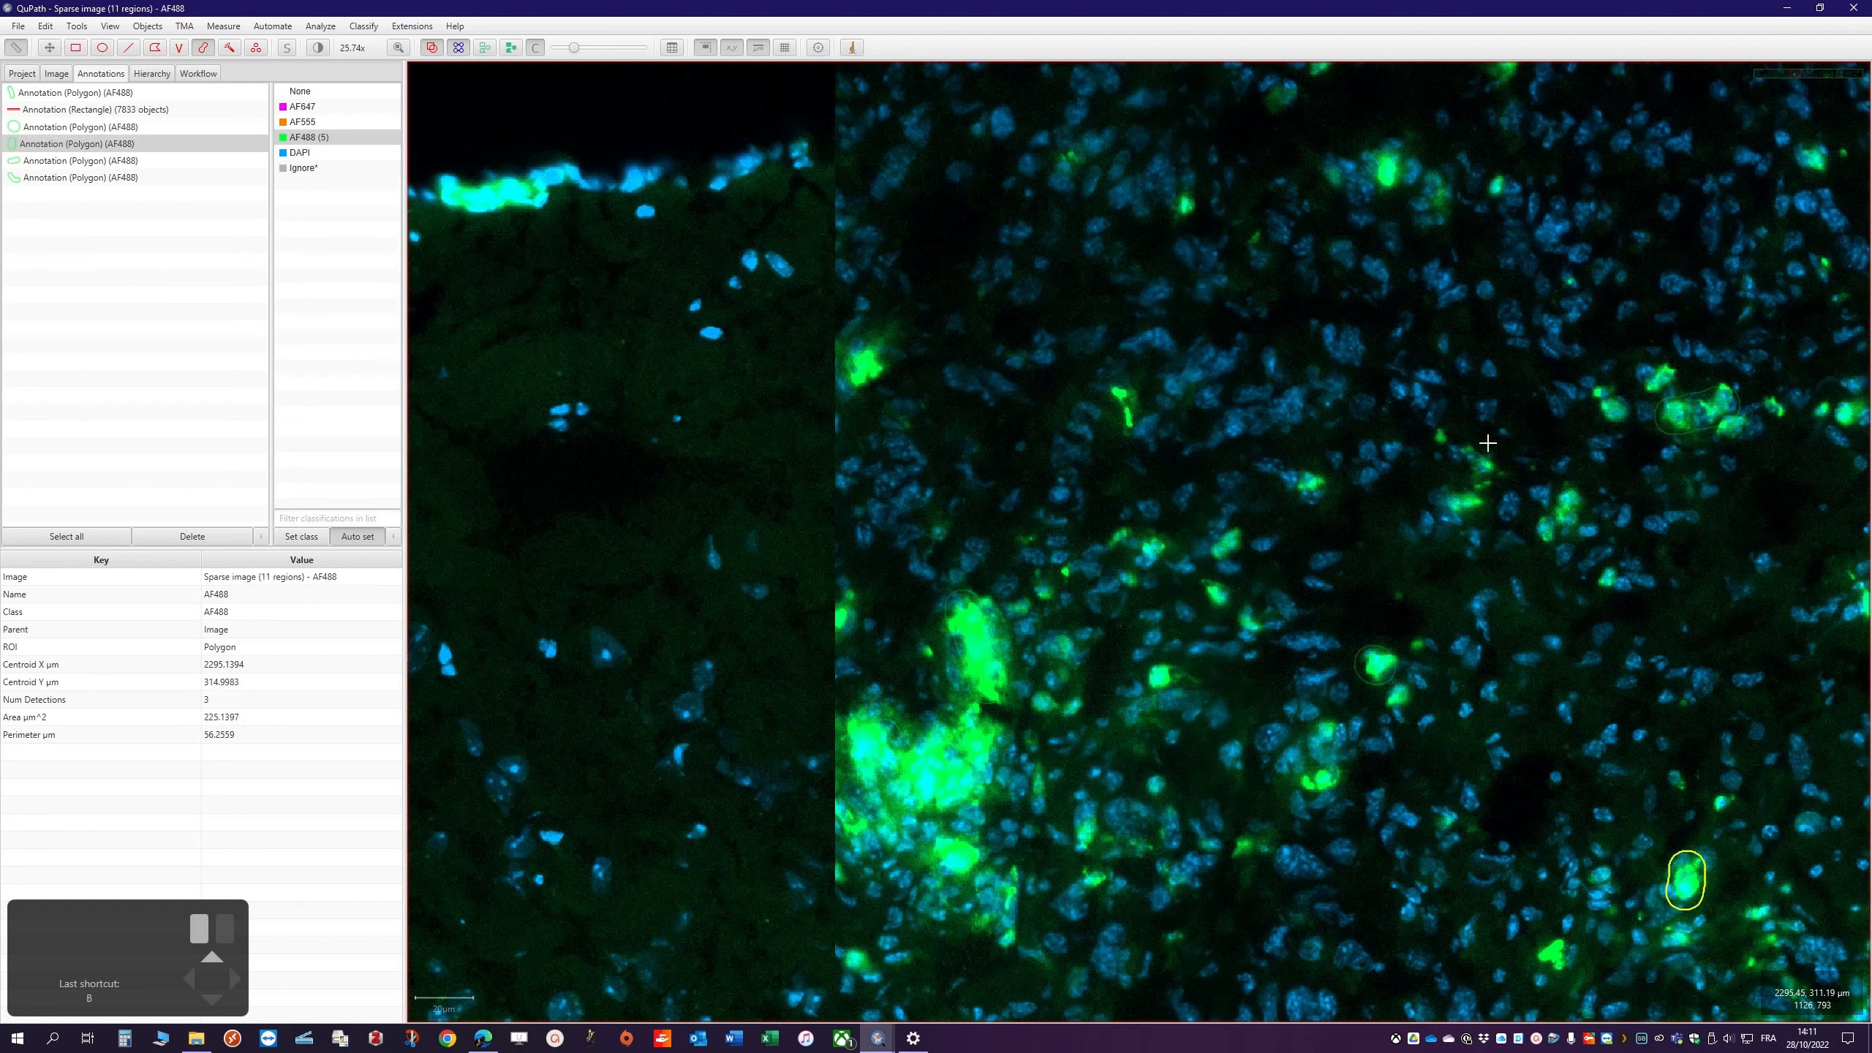
left_click_drag(1375, 171, 1388, 184)
Brush seven AF488 training annotations over bright green cells in the third region of the strip
scroll(1204, 442, "down", 6)
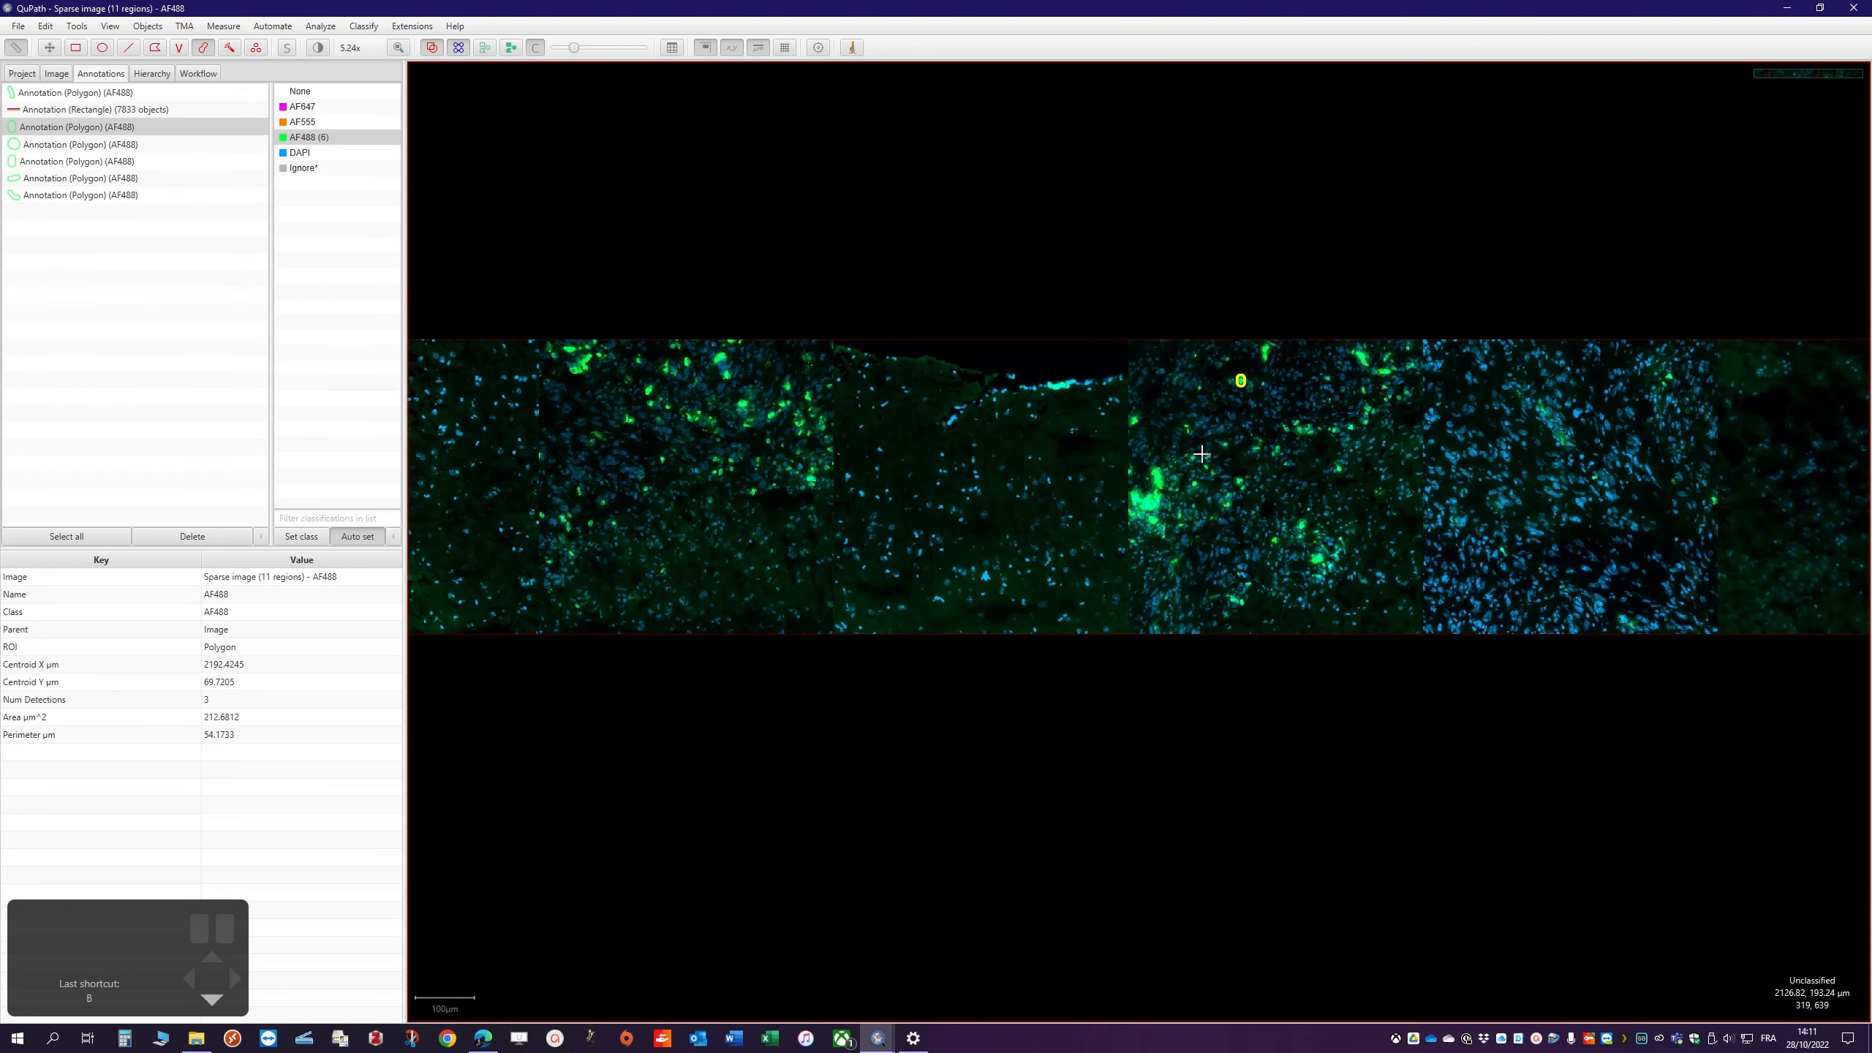
scroll(1295, 483, "up", 2)
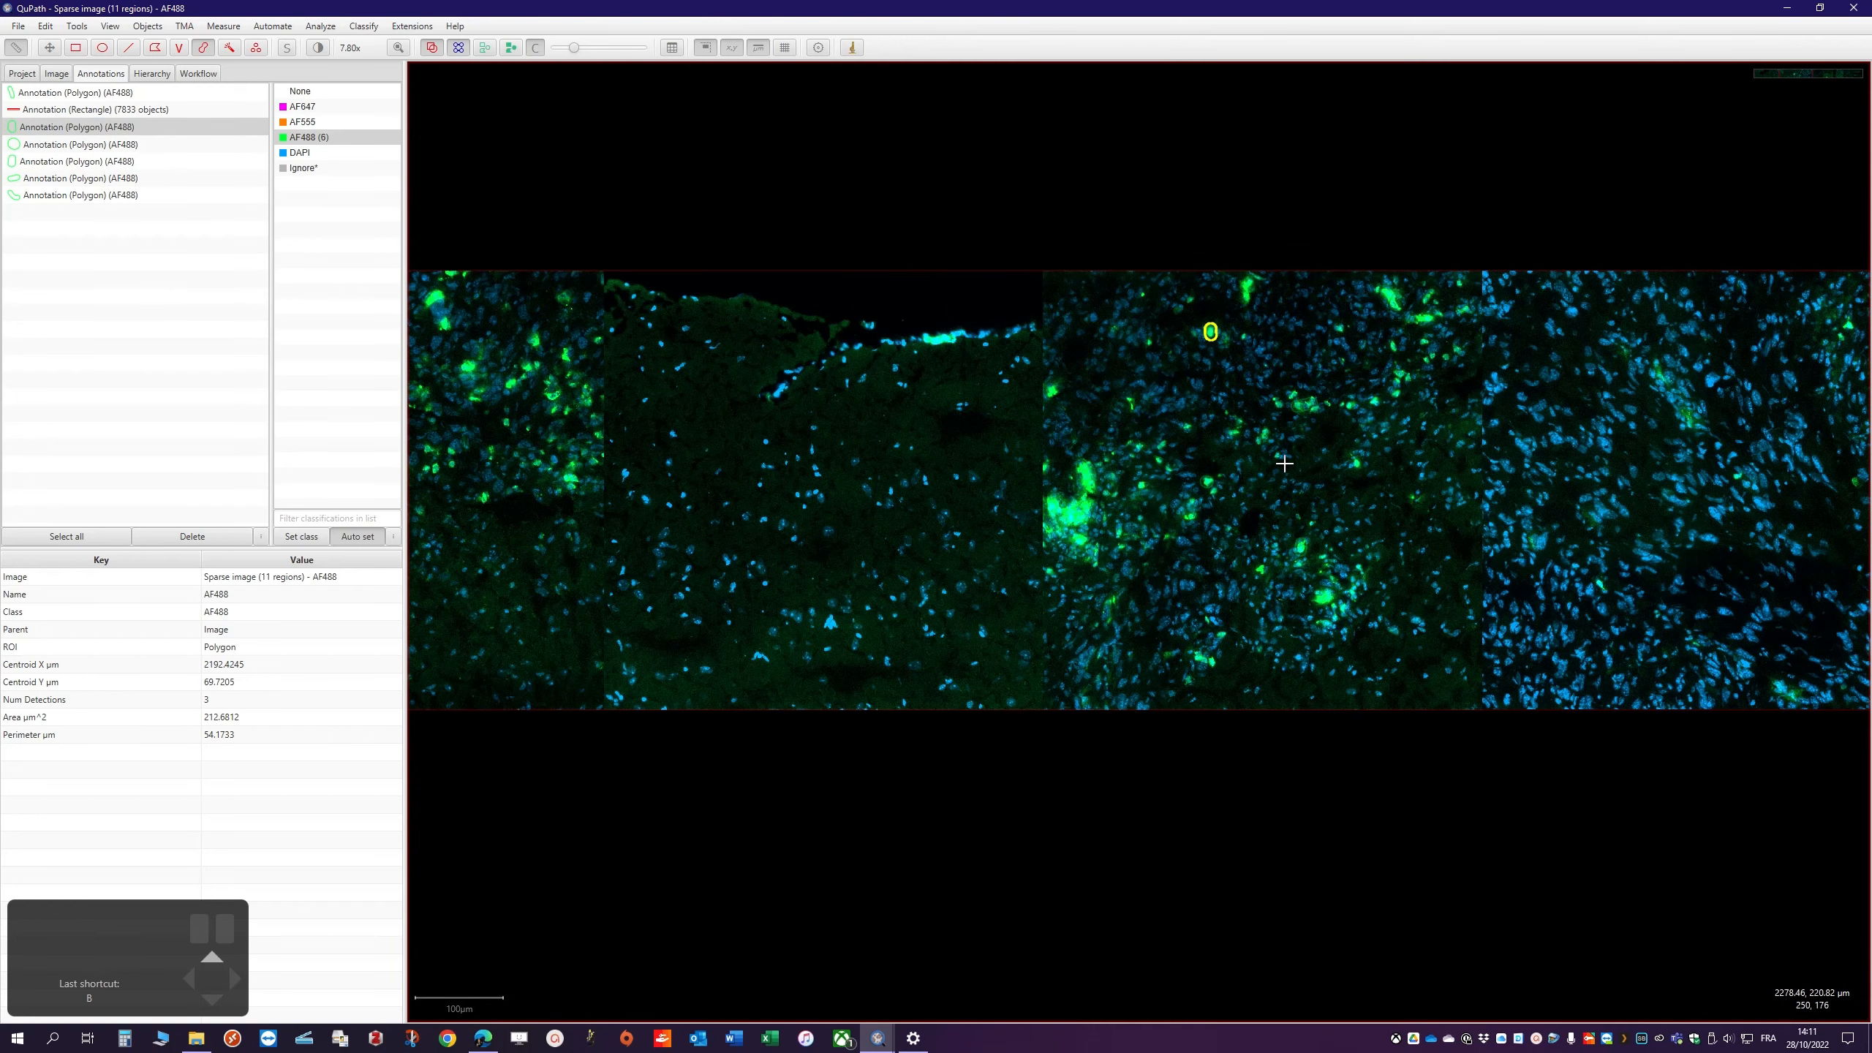
key("m")
mouse_move(681, 514)
left_mouse_down()
mouse_move(1399, 548)
mouse_move(1349, 564)
left_mouse_up()
scroll(1091, 475, "up", 4)
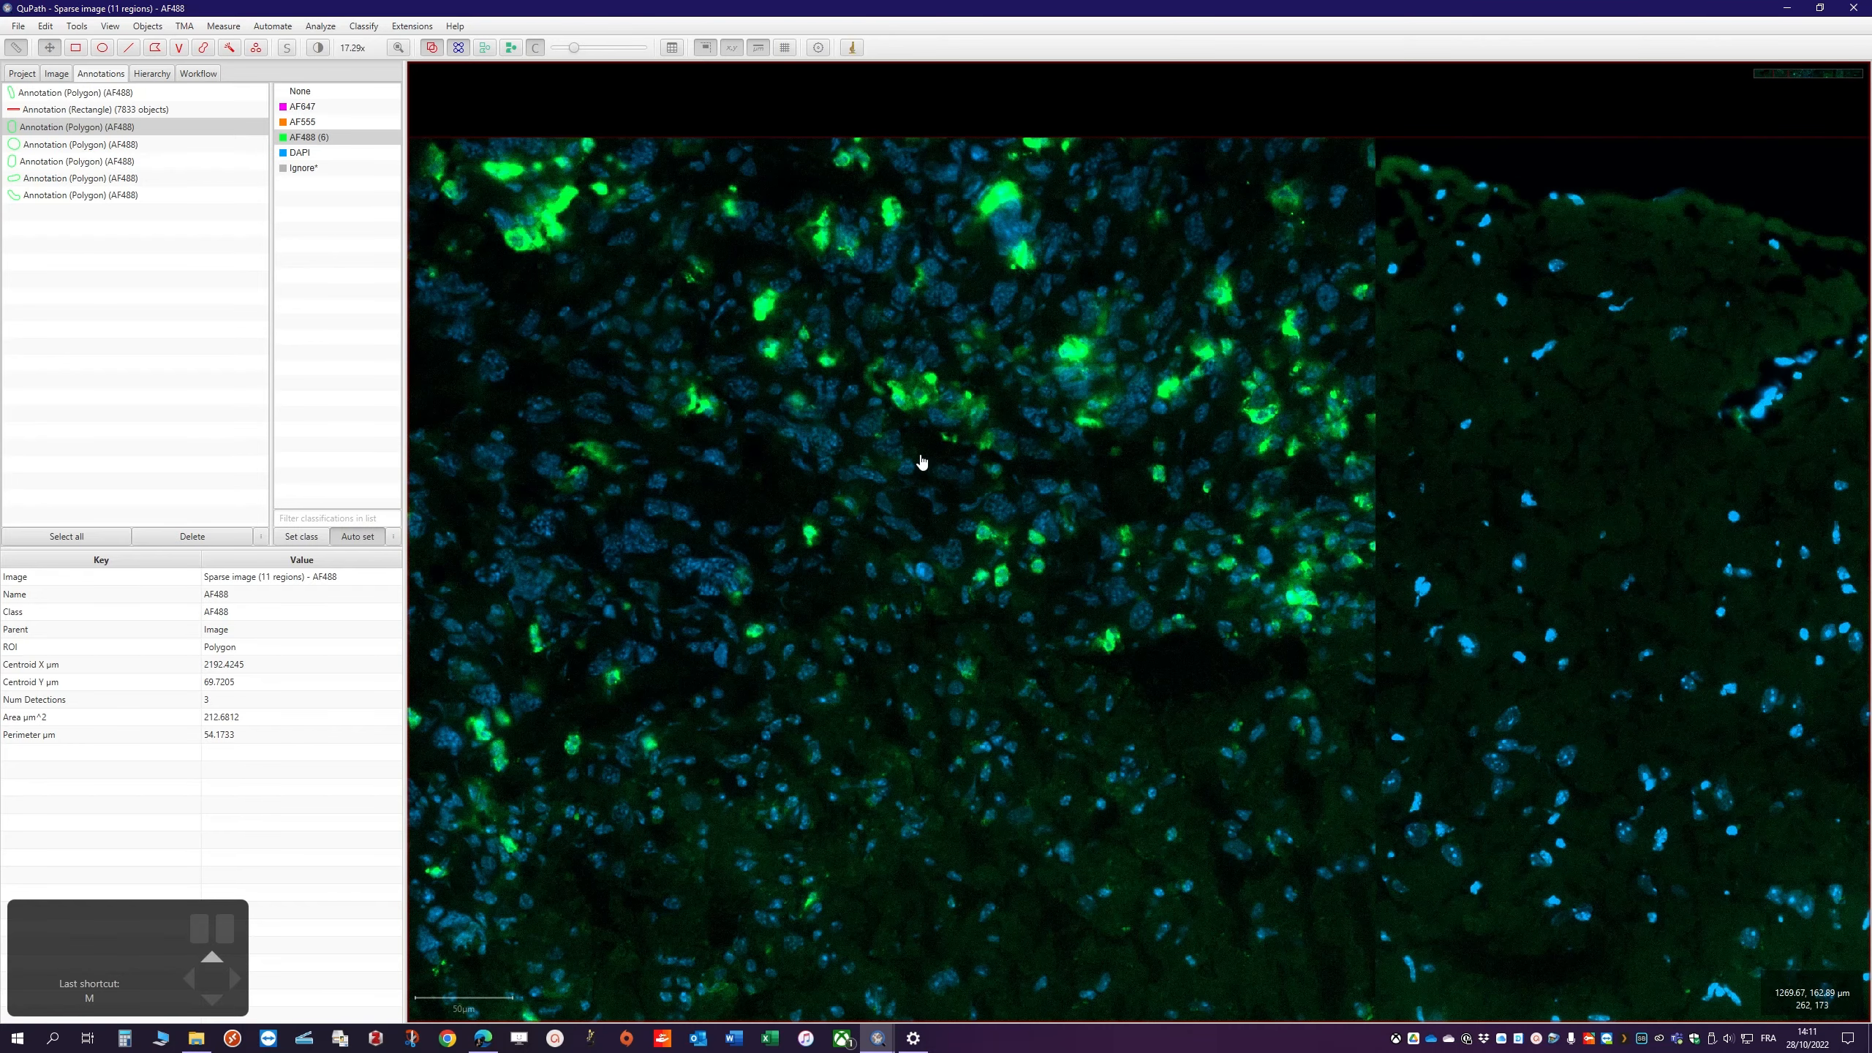
key("b")
left_click(1299, 599)
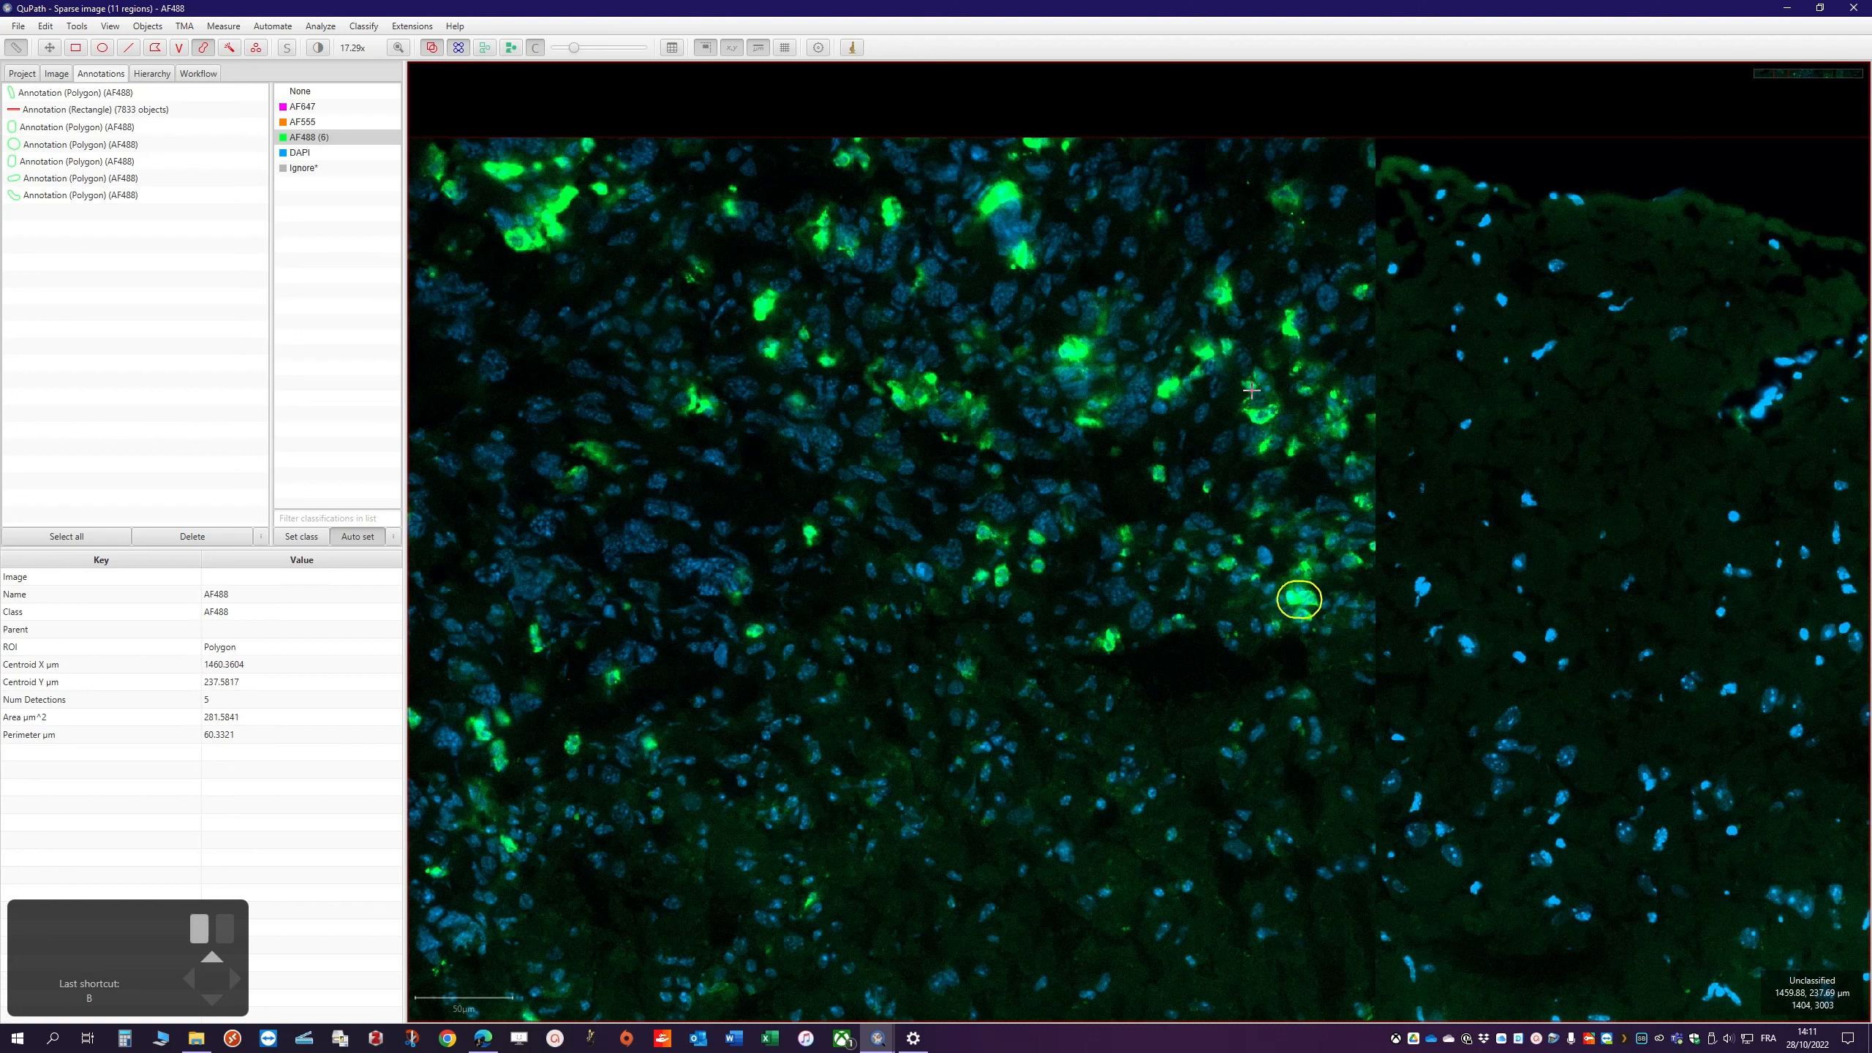
left_click(1262, 415)
left_click(1220, 296)
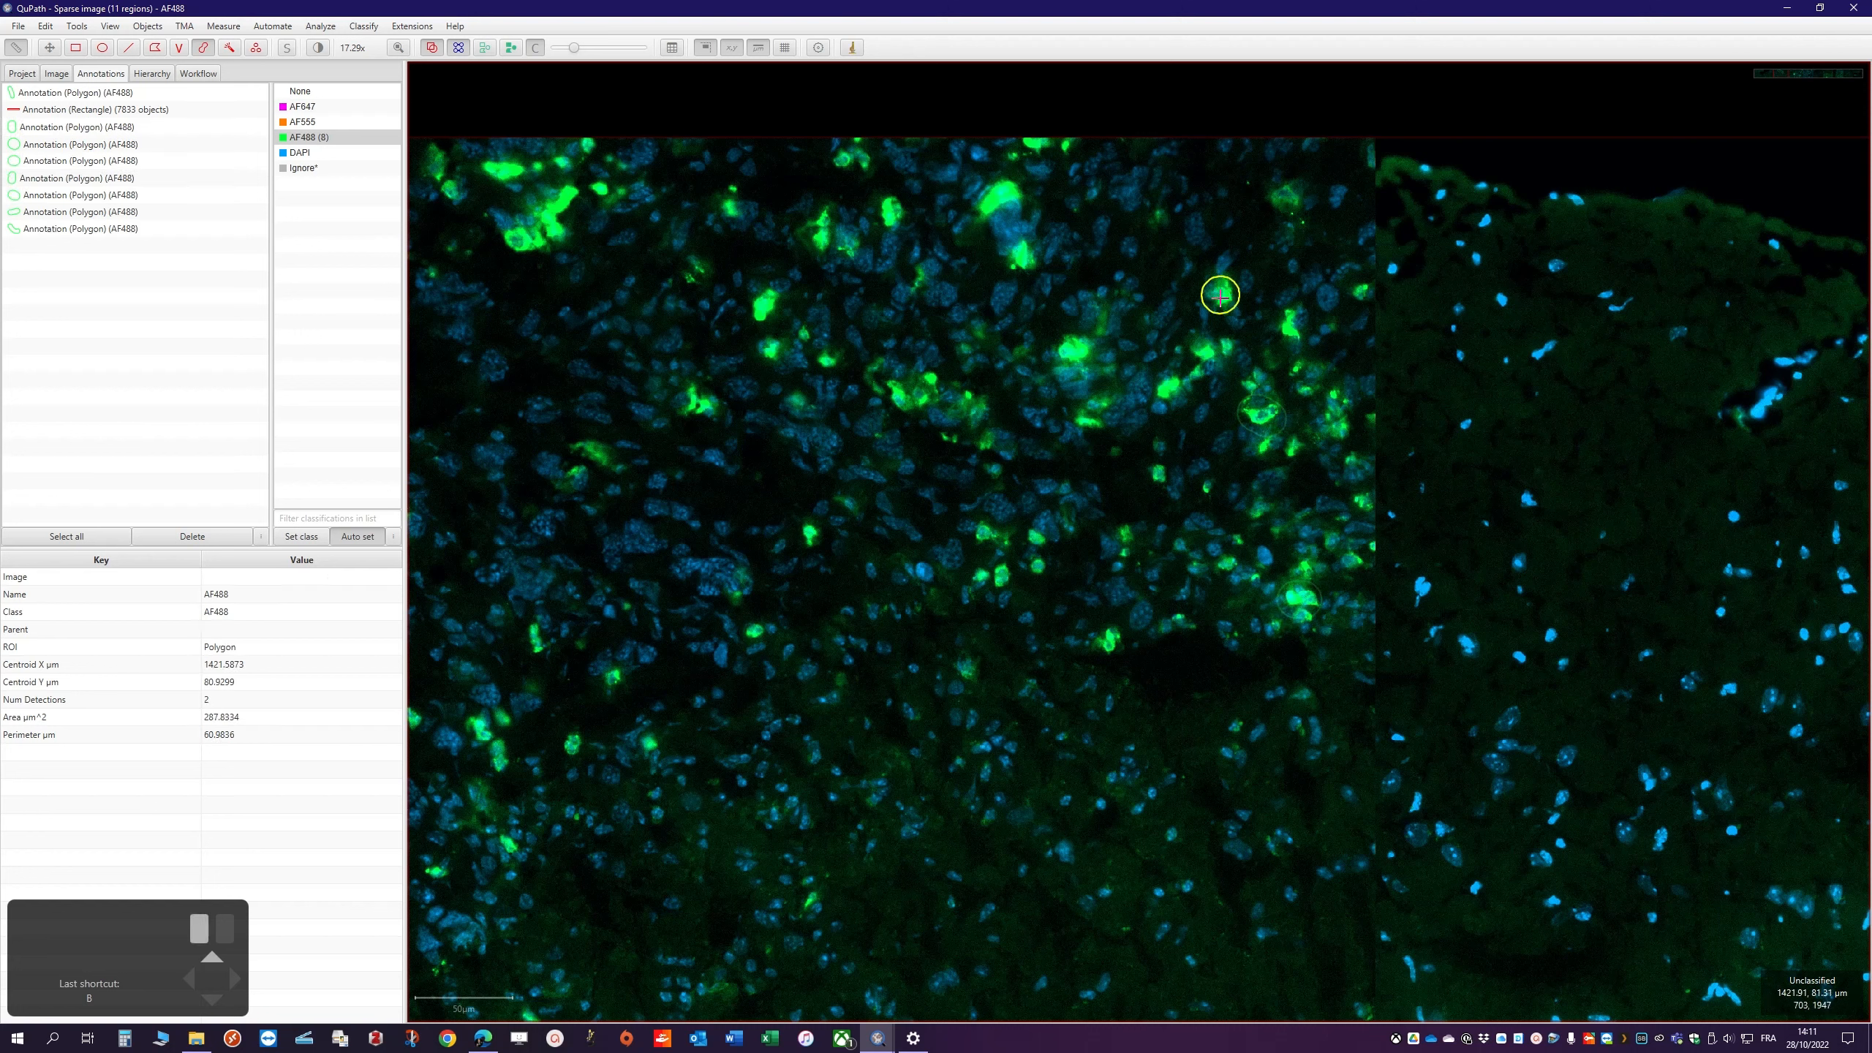
left_click_drag(1004, 193, 993, 208)
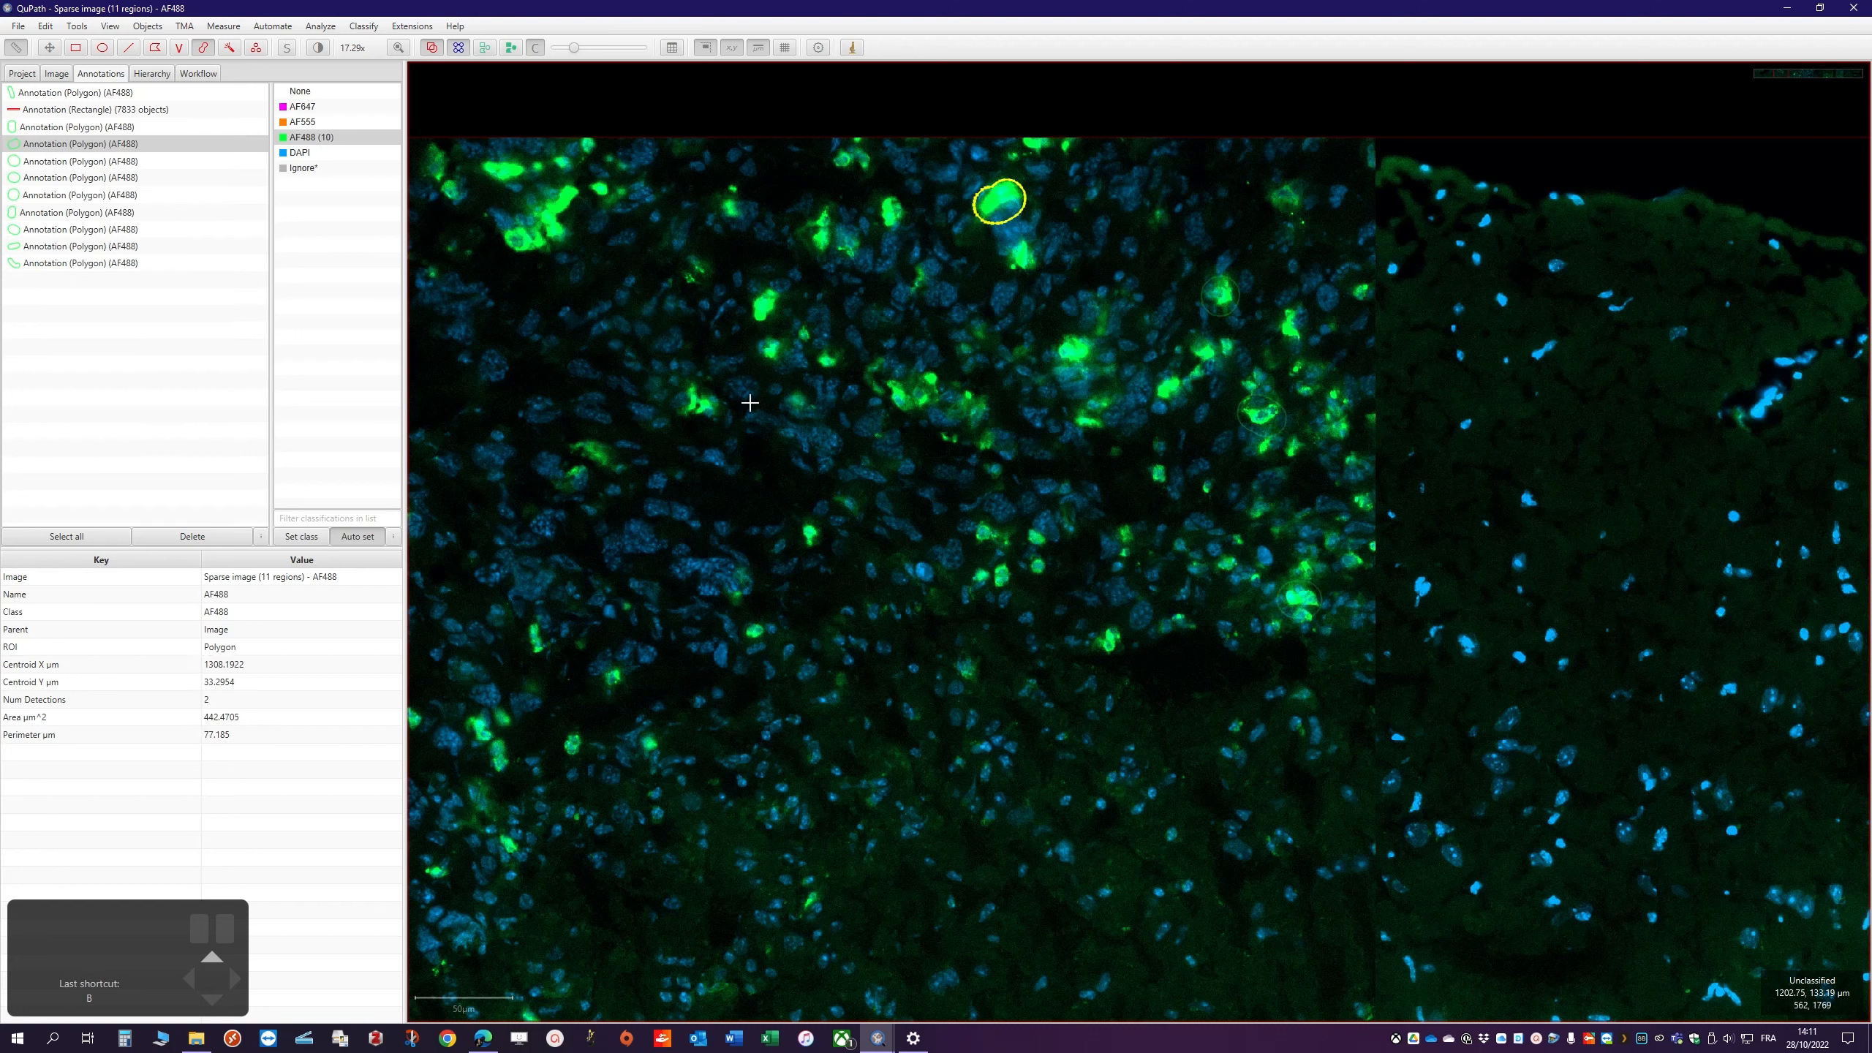
left_click_drag(705, 401, 699, 408)
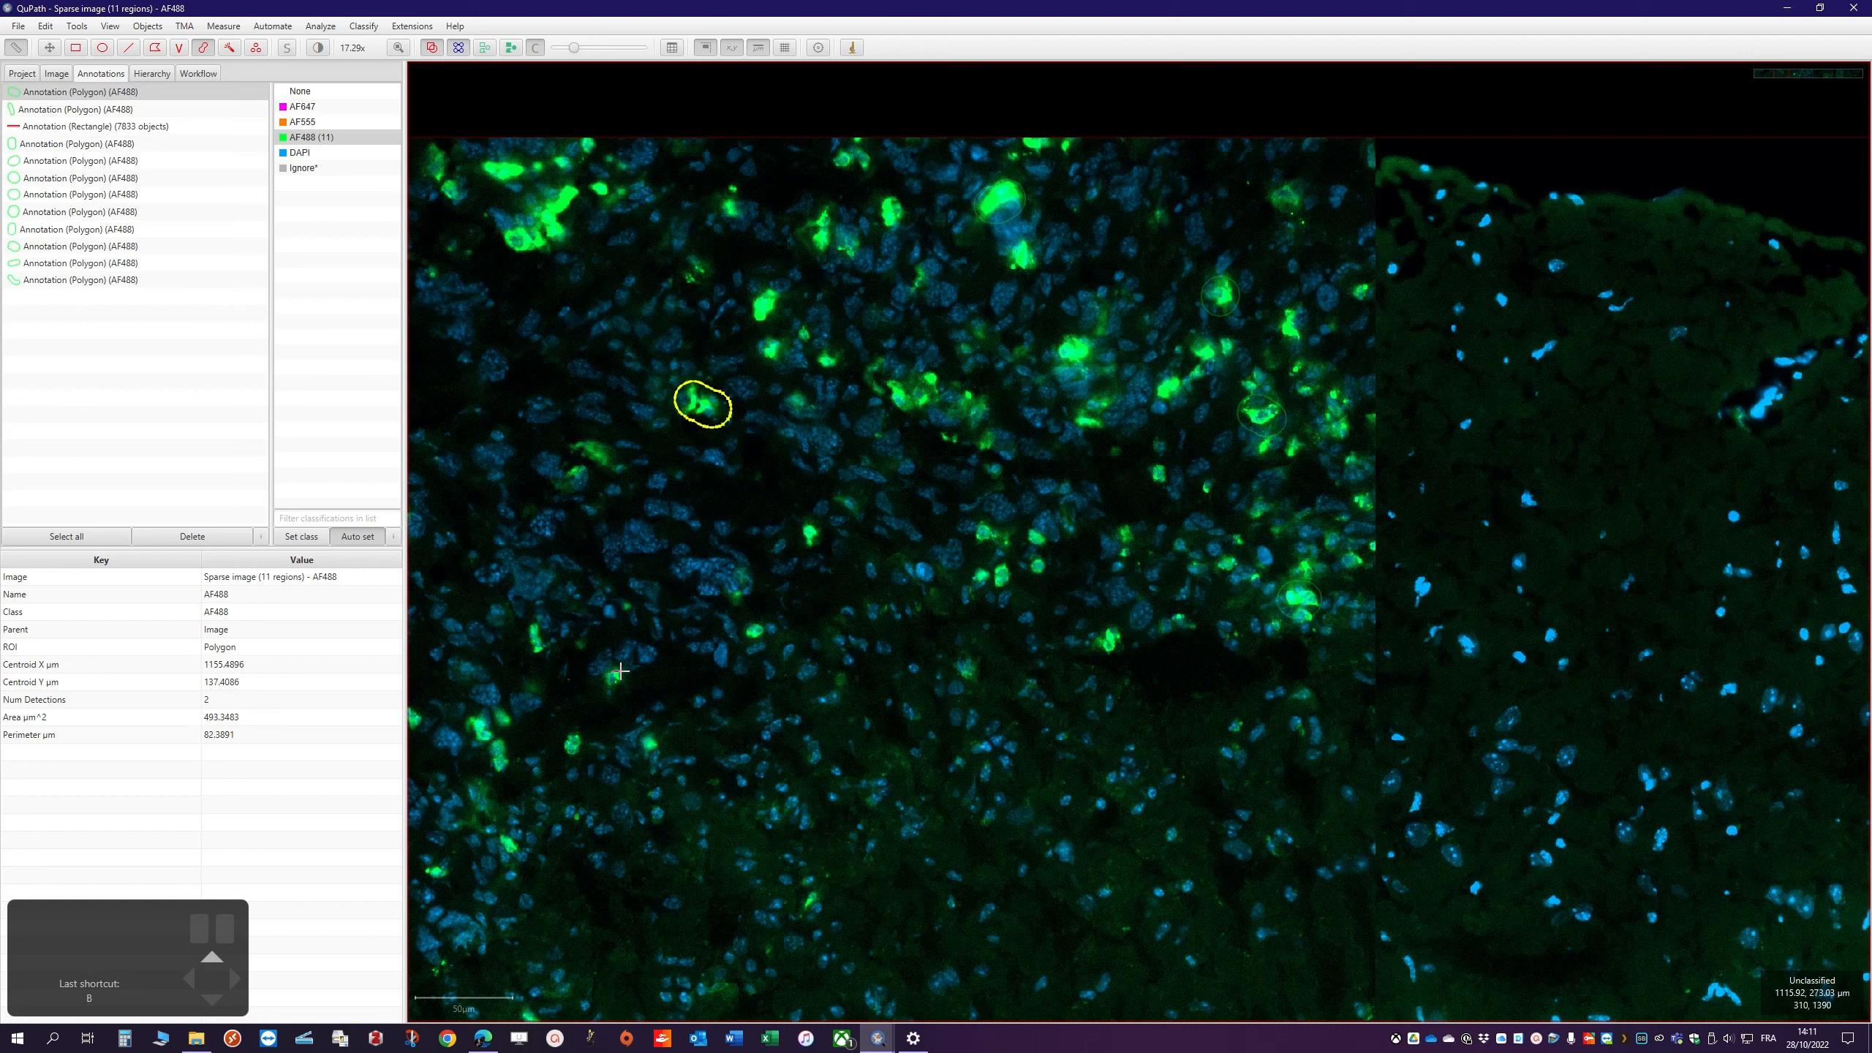
left_click(613, 676)
left_click(753, 630)
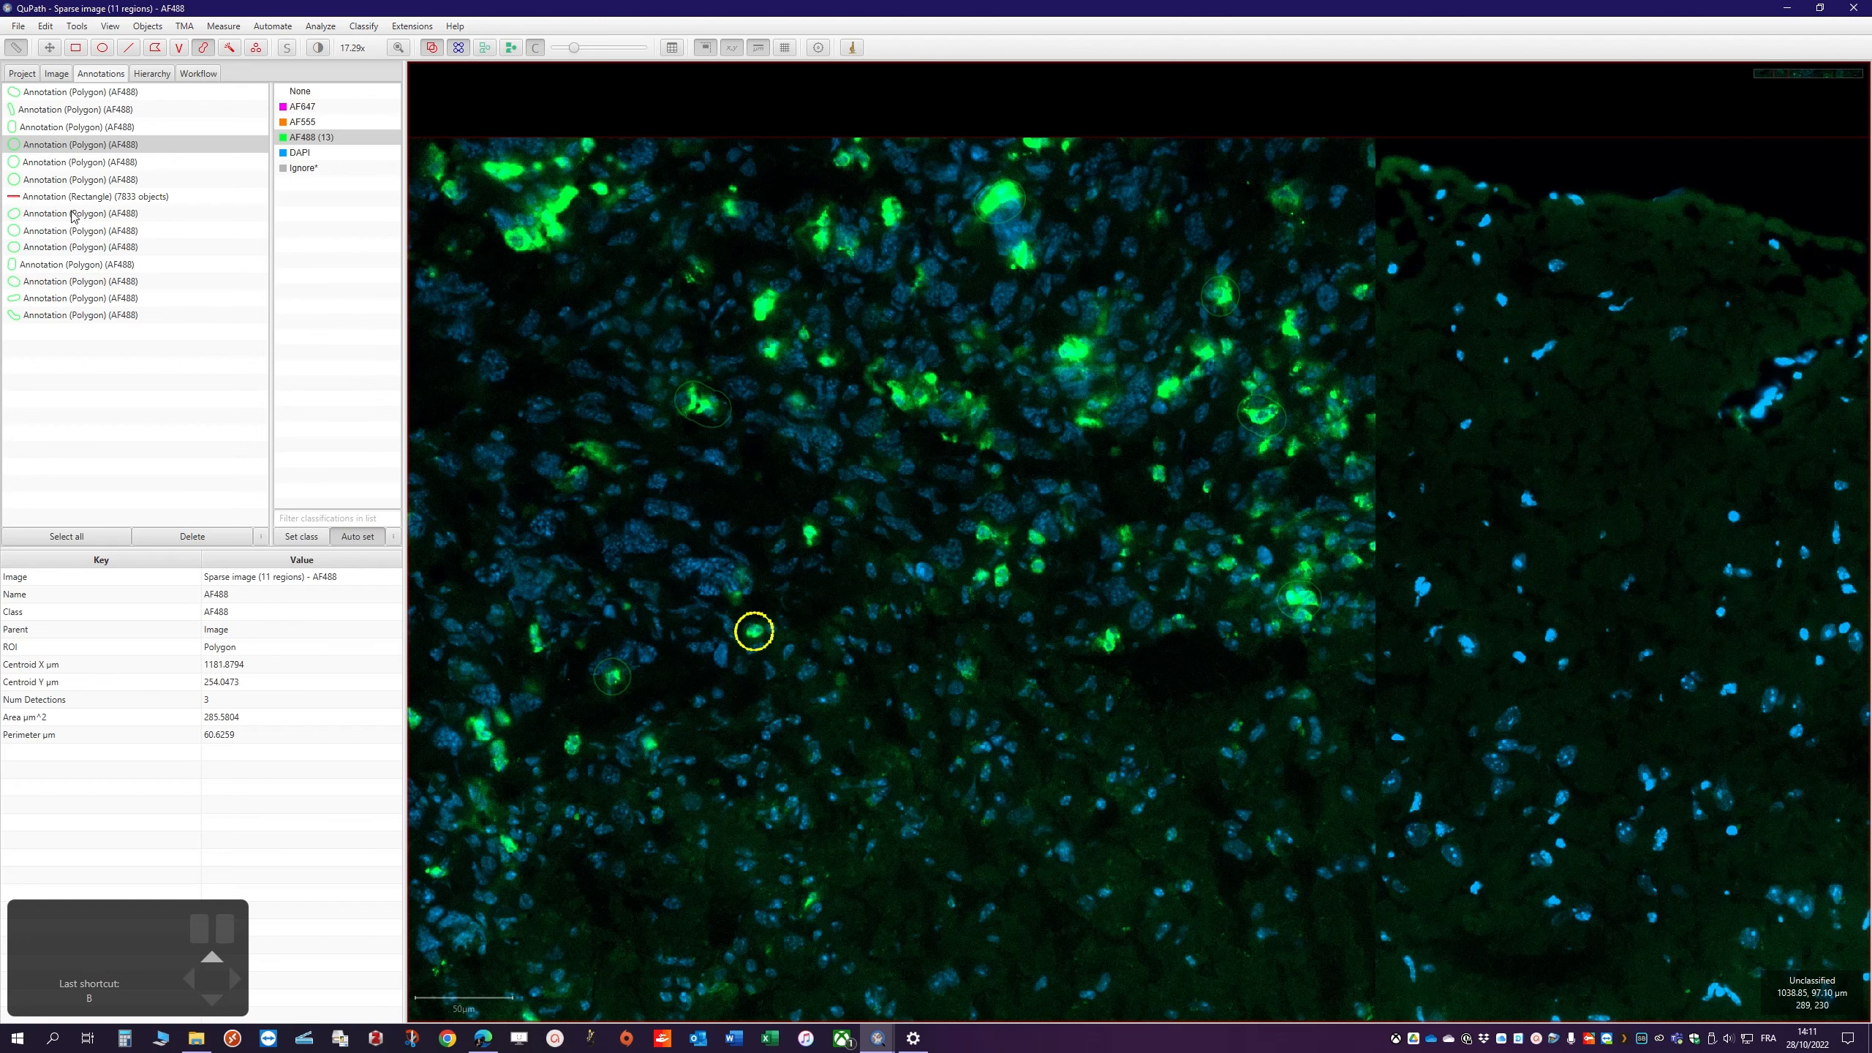
Brush four AF488 annotations over the isolated green cells in the first region of the strip
scroll(581, 525, "down", 6)
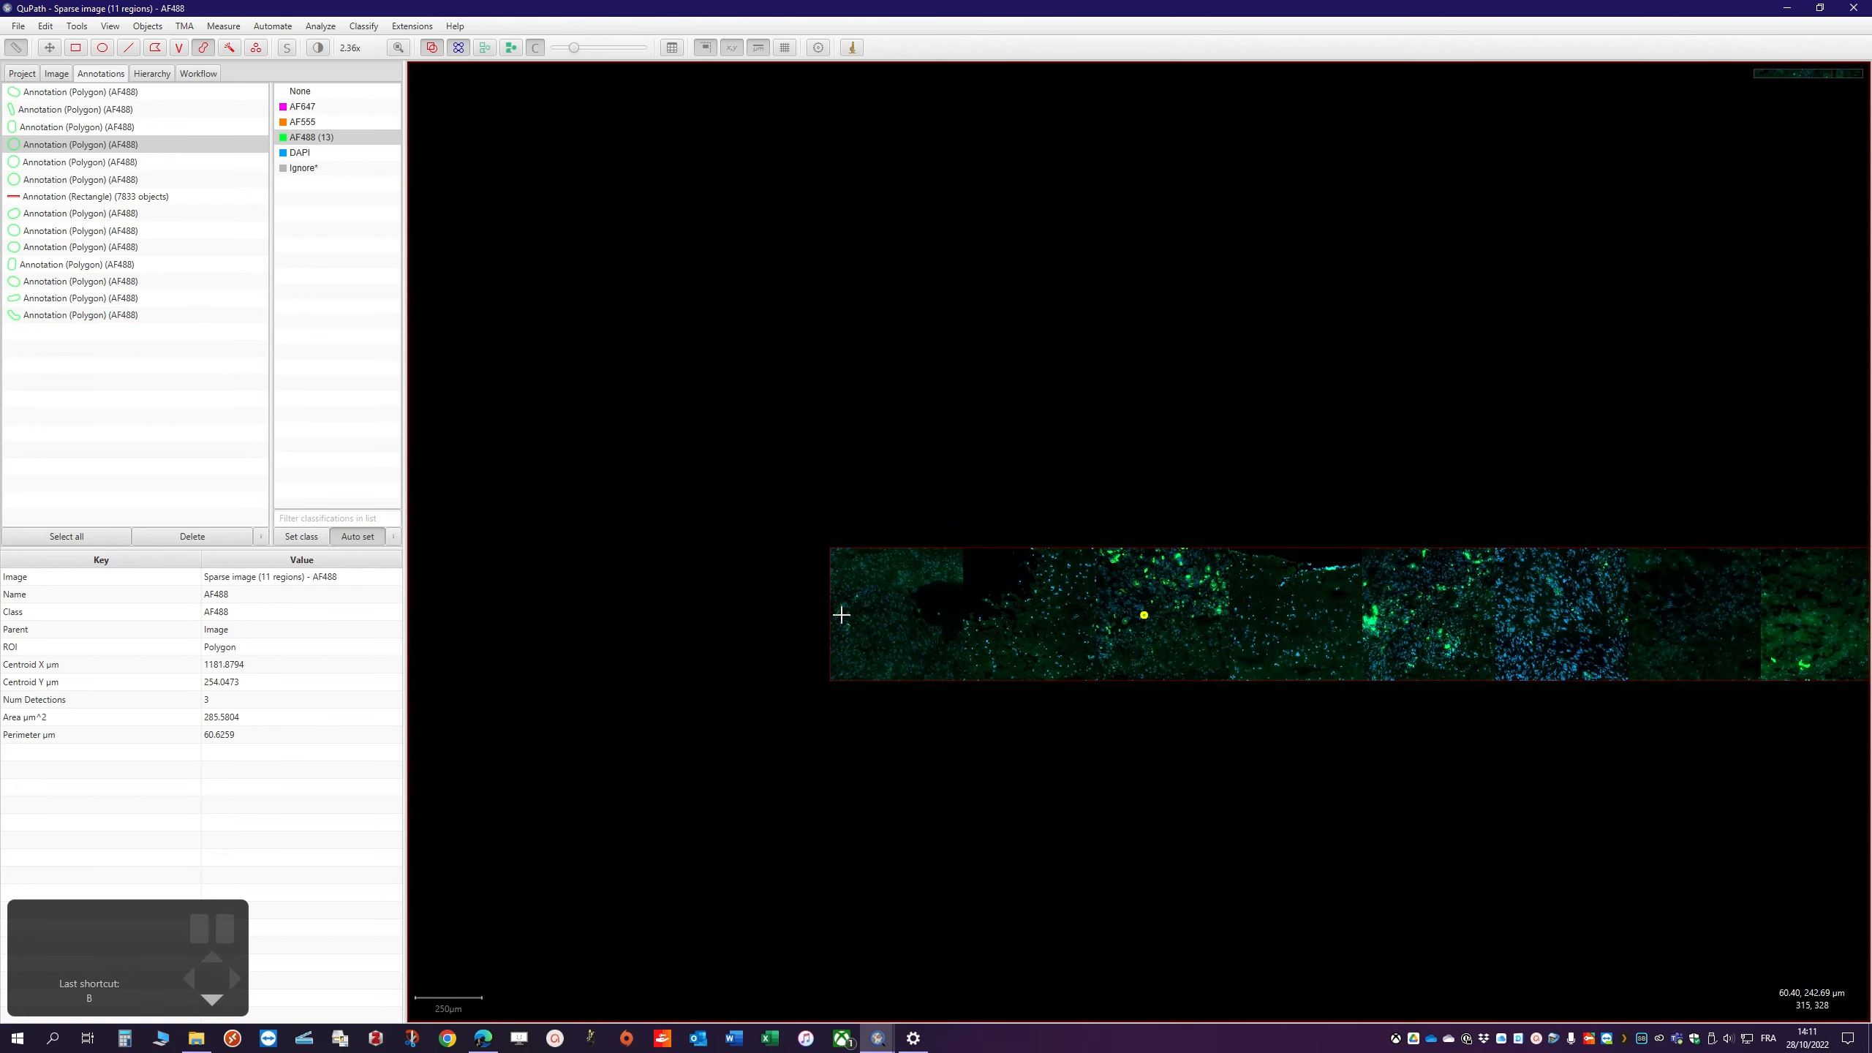
scroll(841, 614, "up", 8)
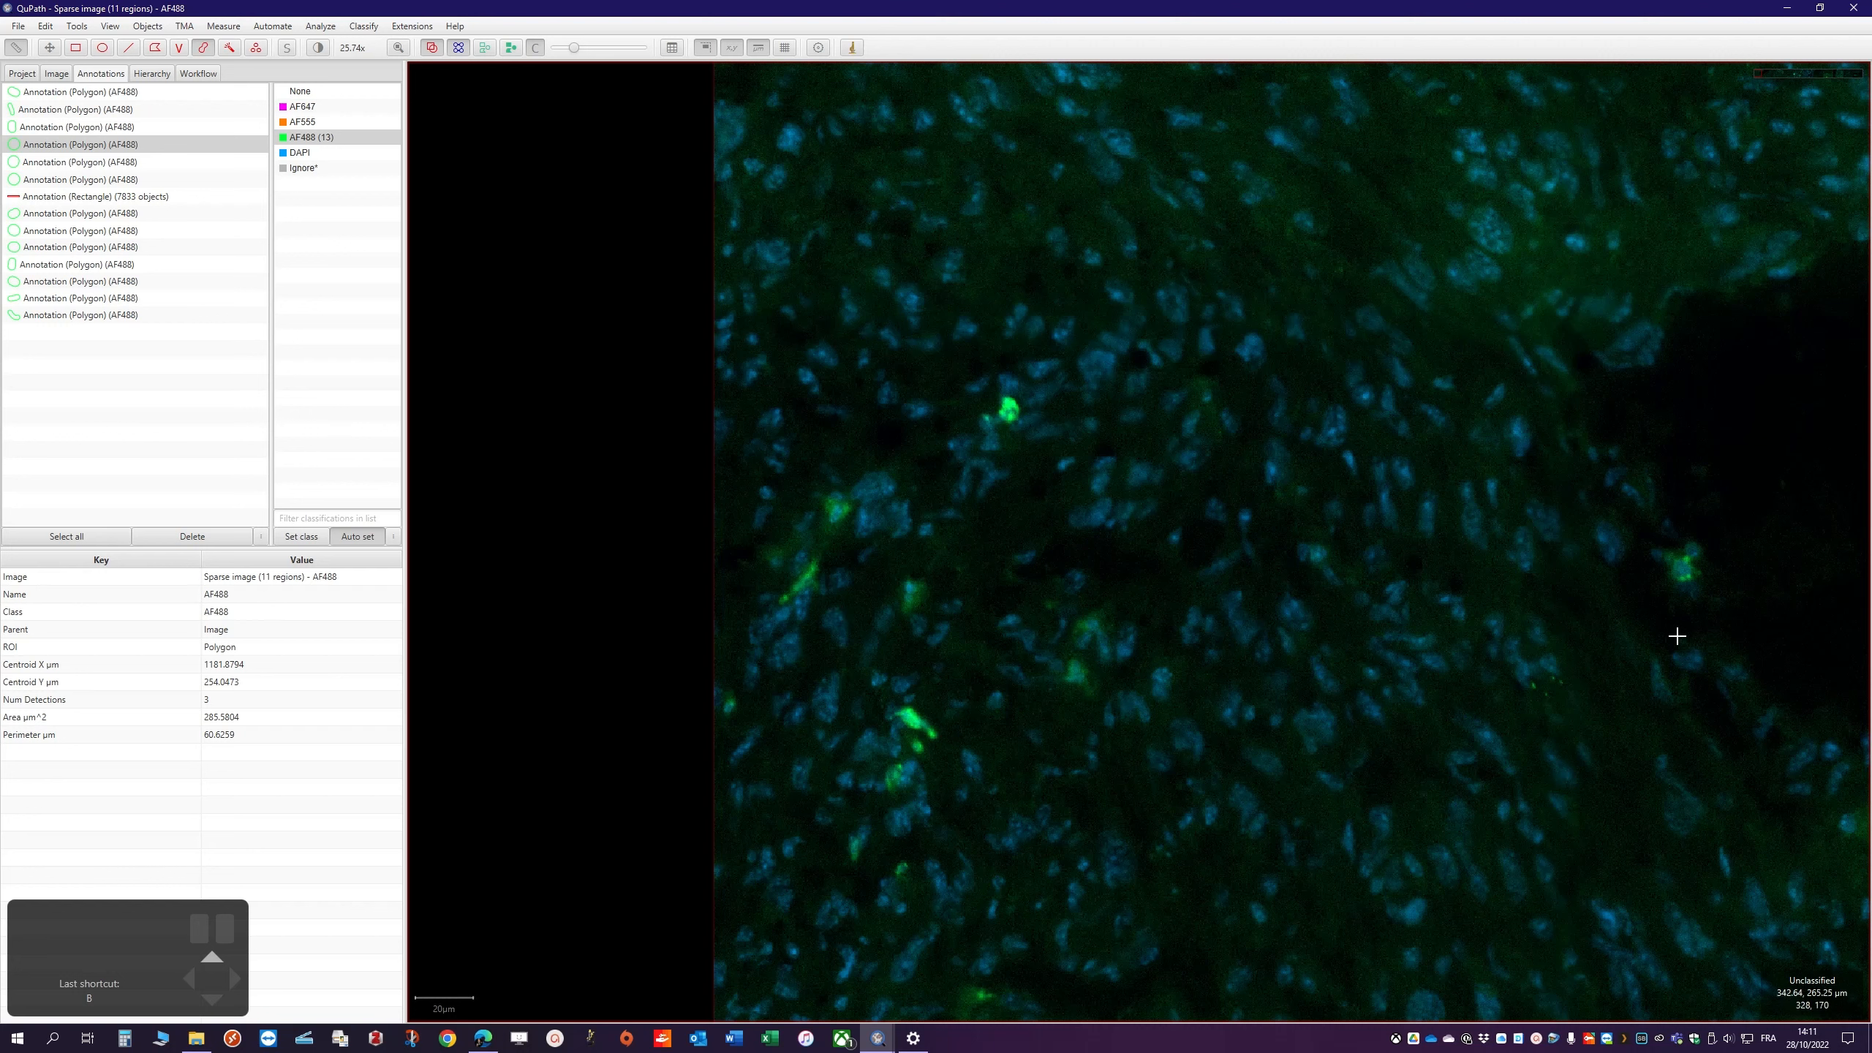
left_click(1685, 568)
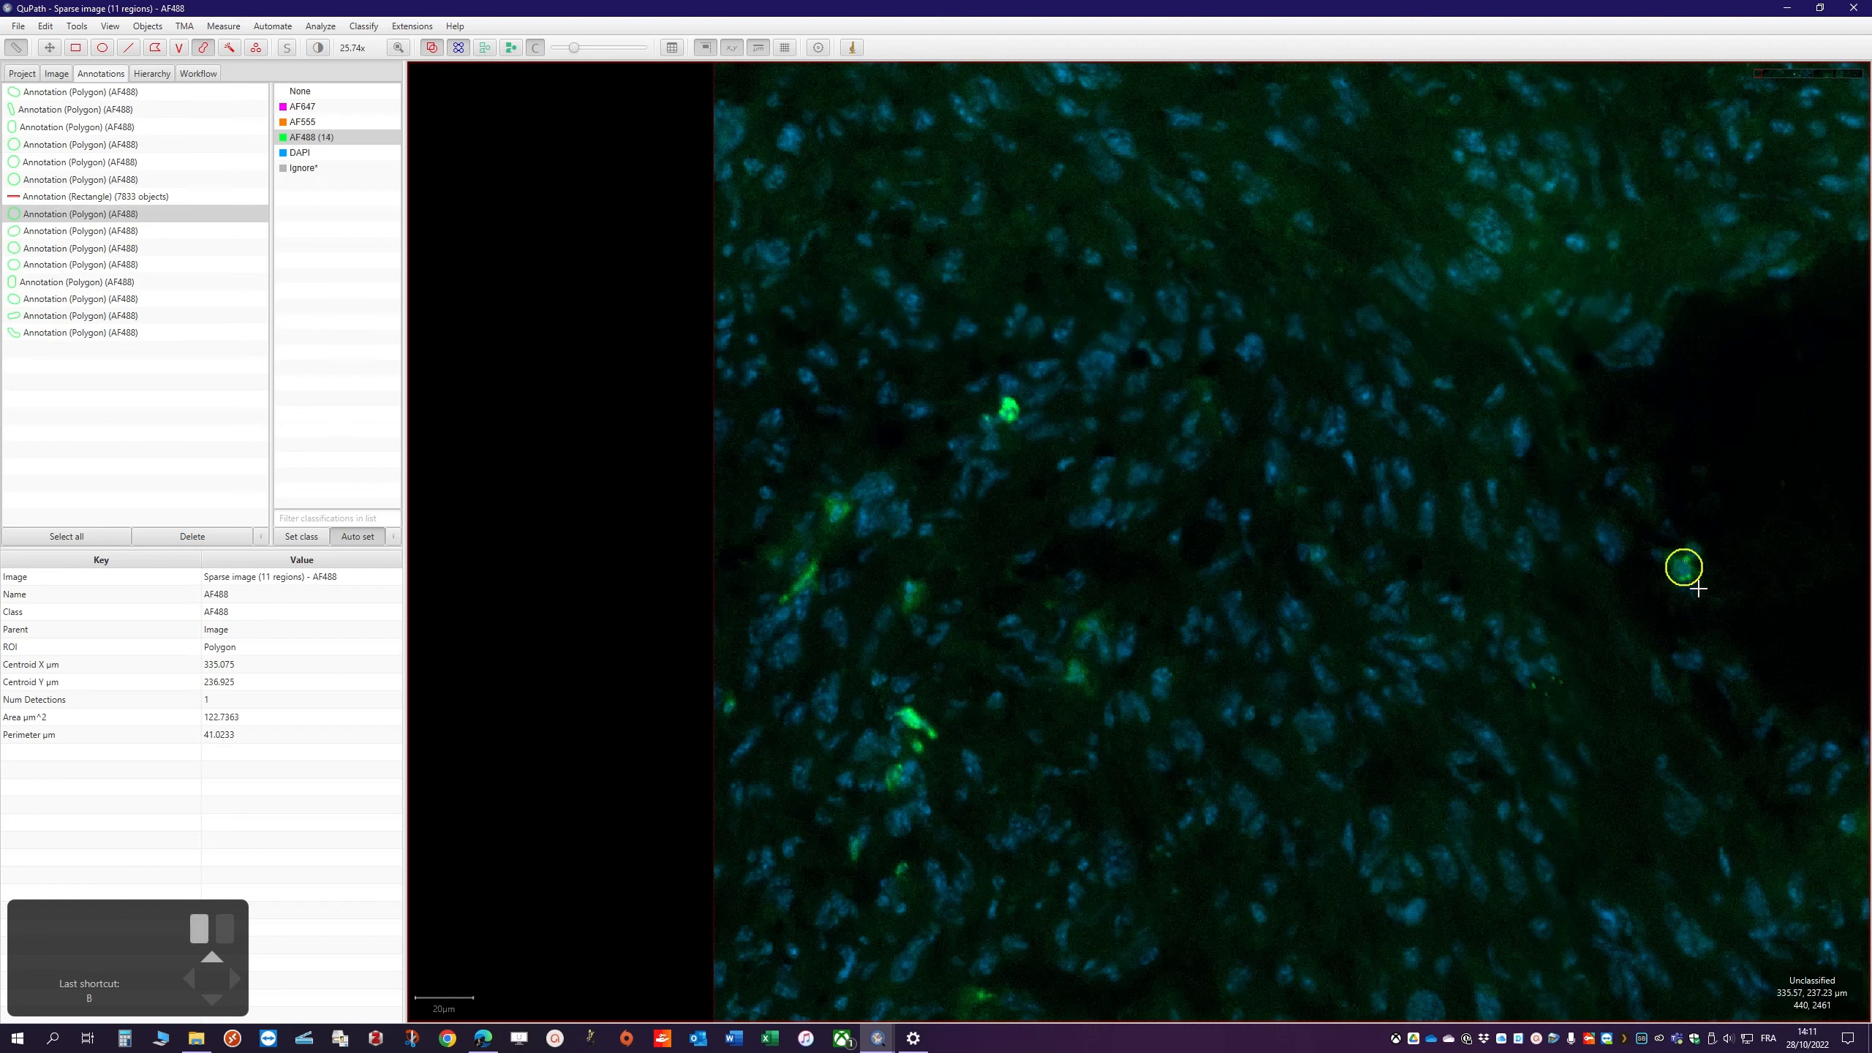
left_click(1008, 410)
left_click(840, 509)
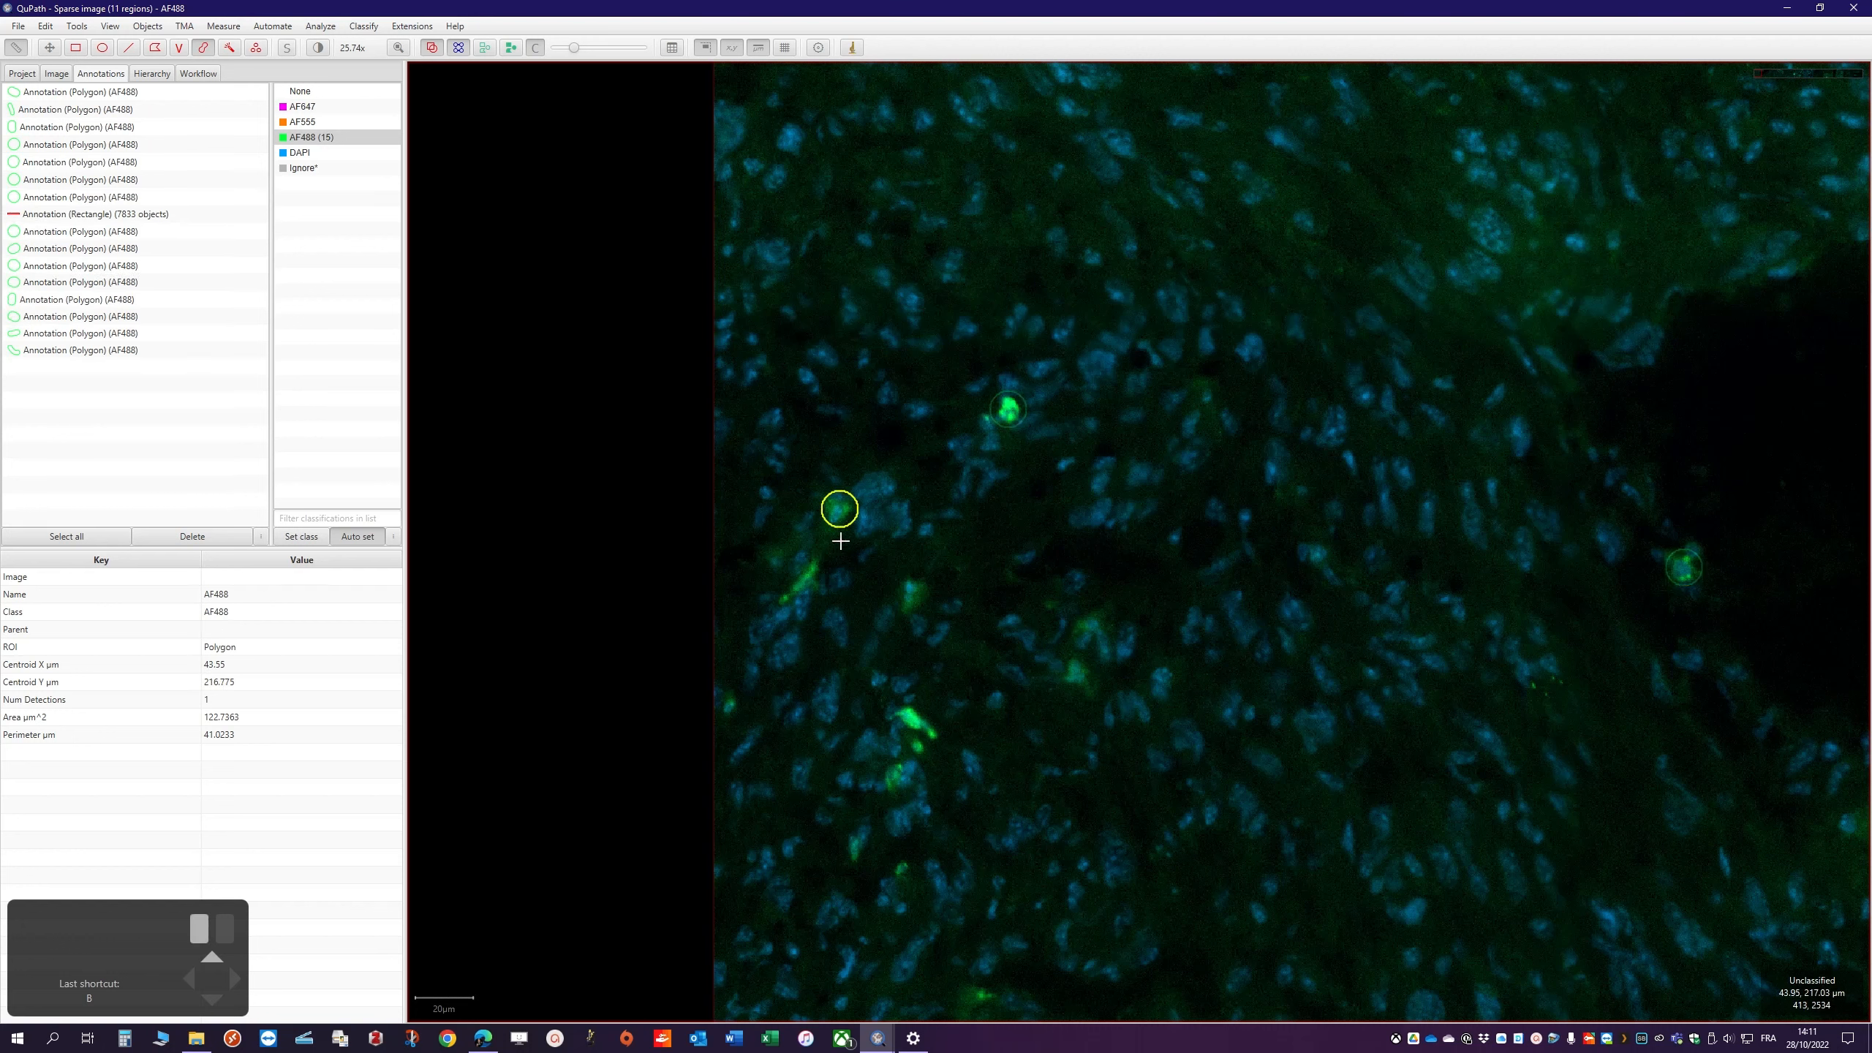
left_click_drag(912, 723, 918, 747)
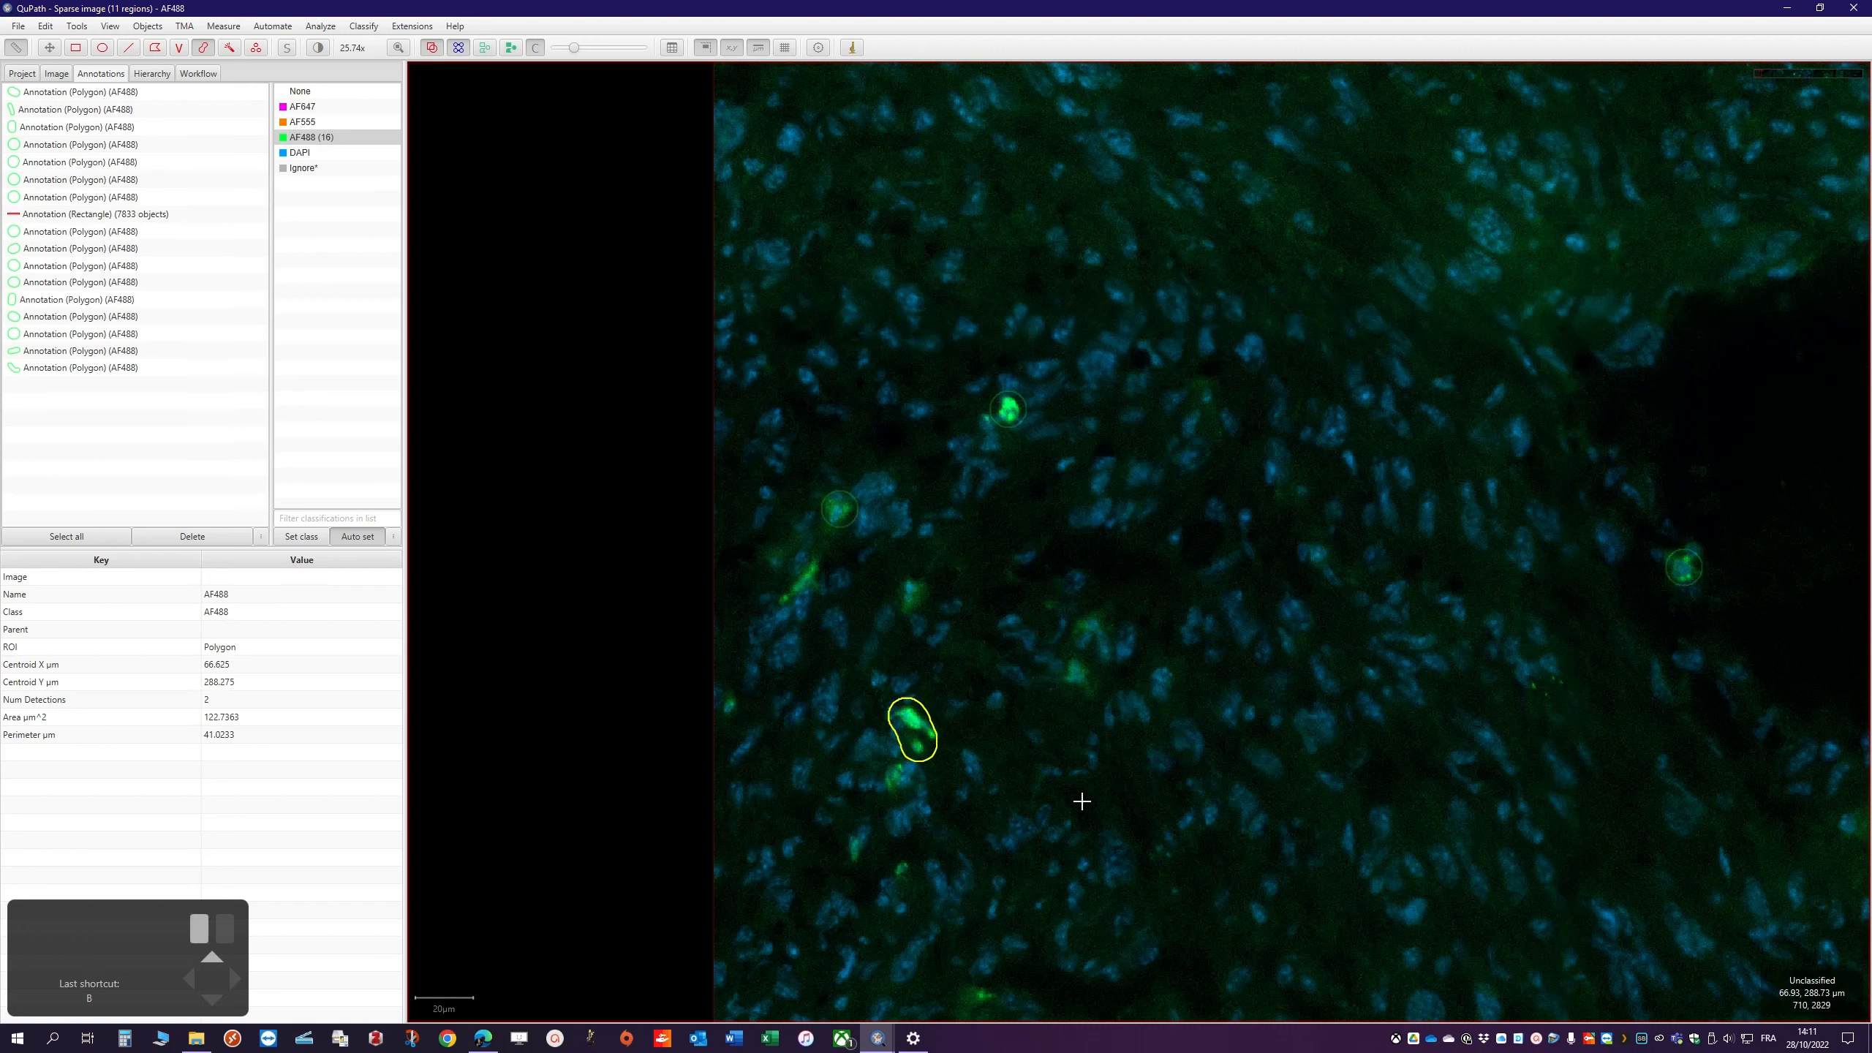
Brush two AF488 annotations over the very bright green structures near the lower edge of the eighth region
scroll(1469, 597, "down", 6)
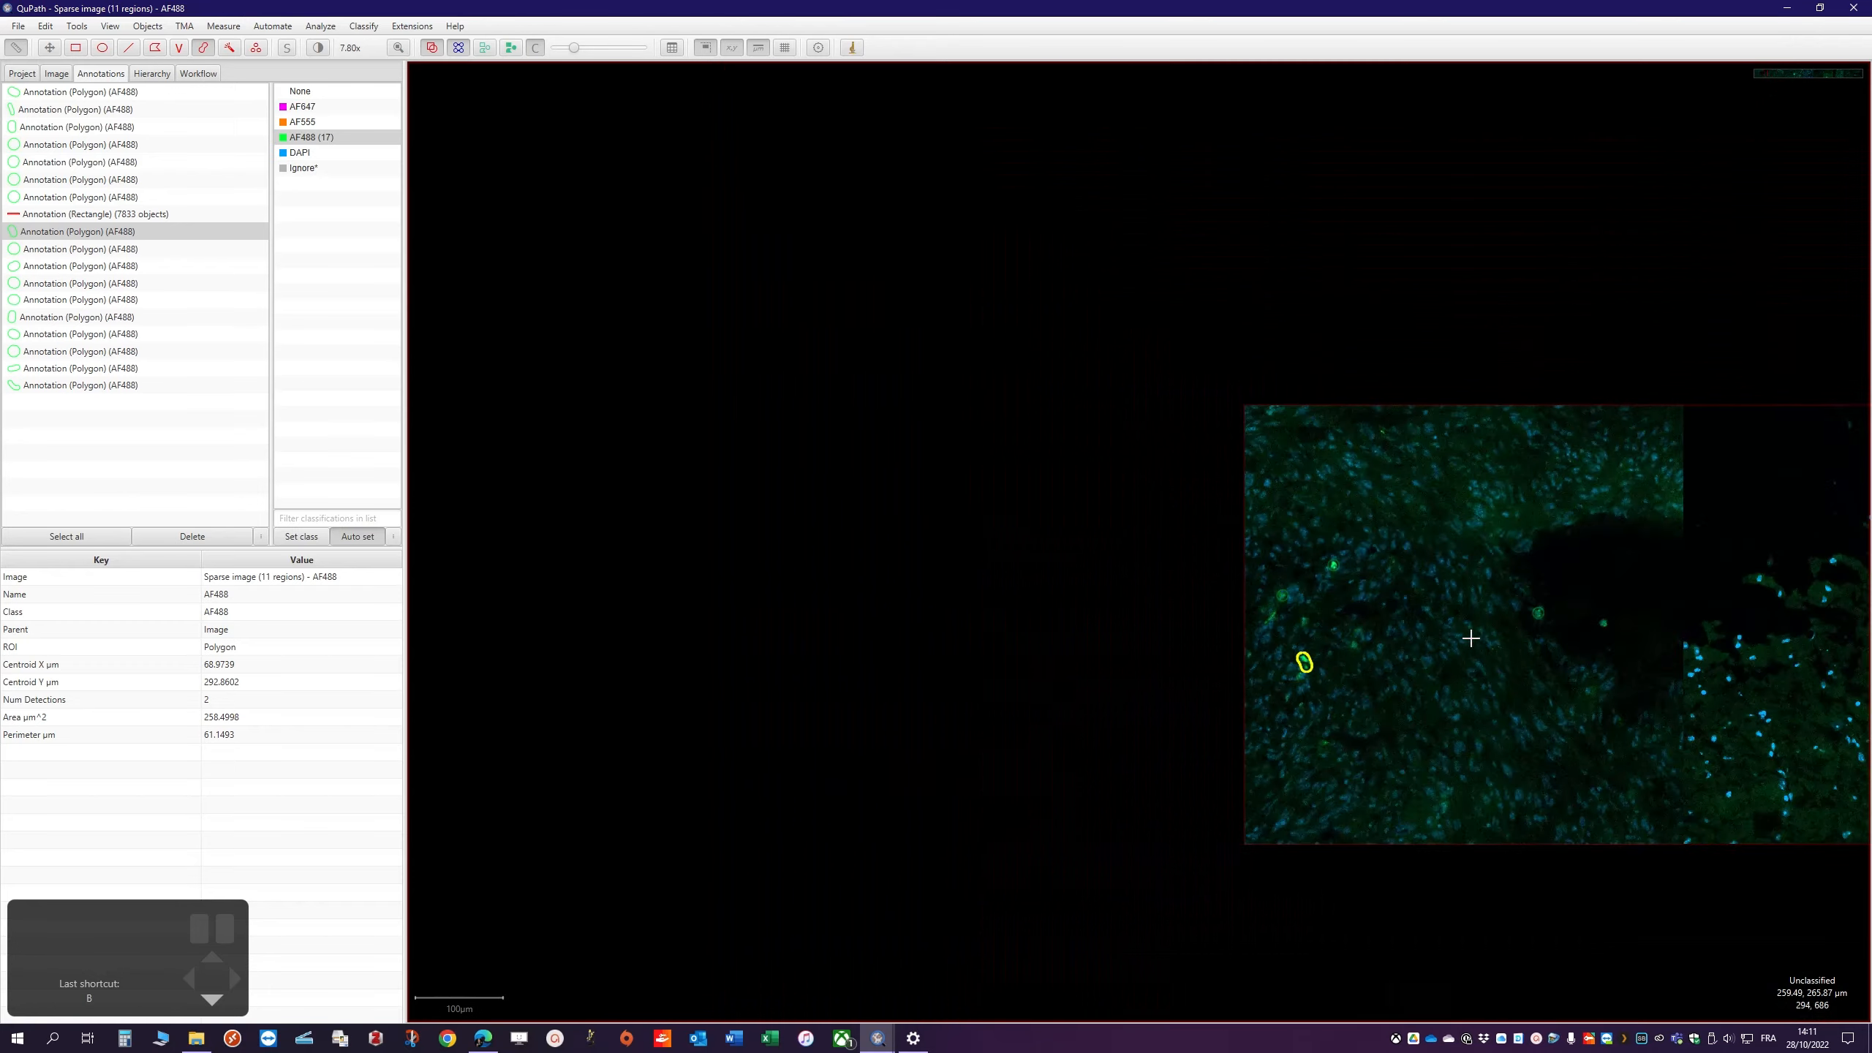
key("m")
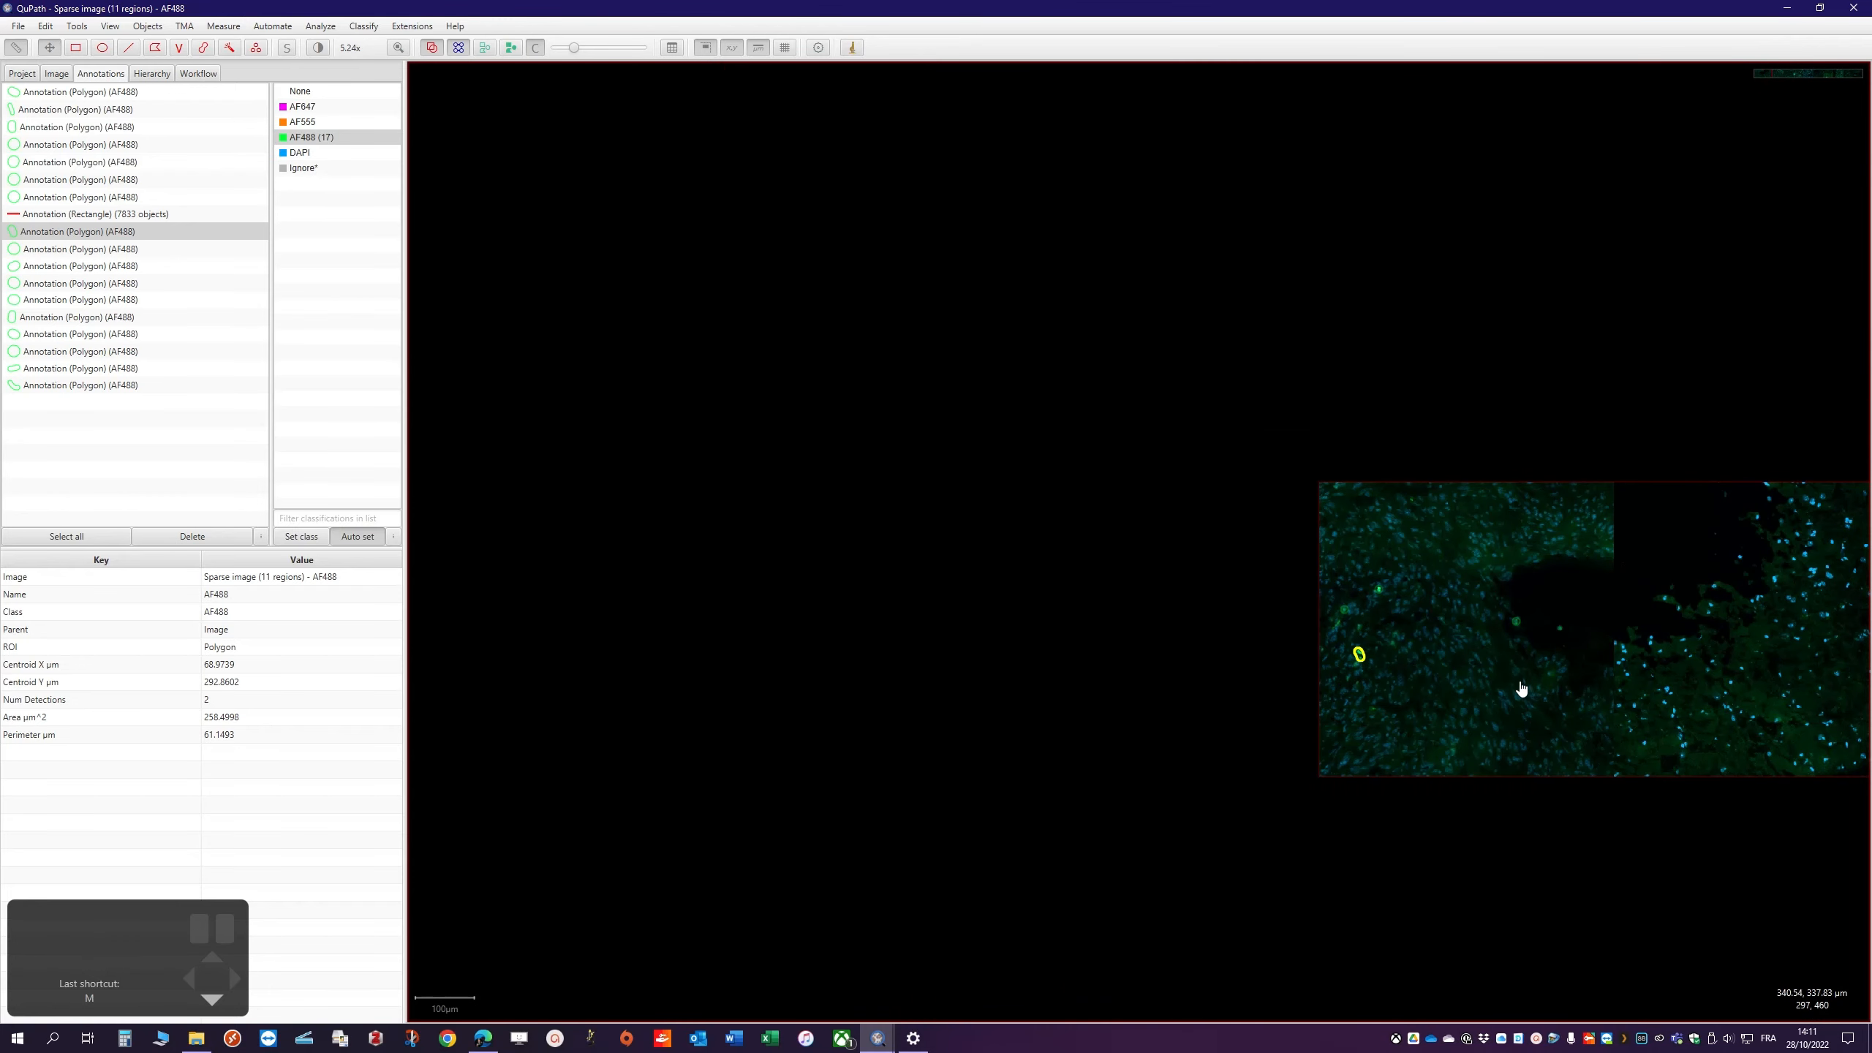
left_click_drag(1521, 690, 548, 623)
left_click_drag(1659, 561, 573, 586)
left_click_drag(1397, 629, 1132, 656)
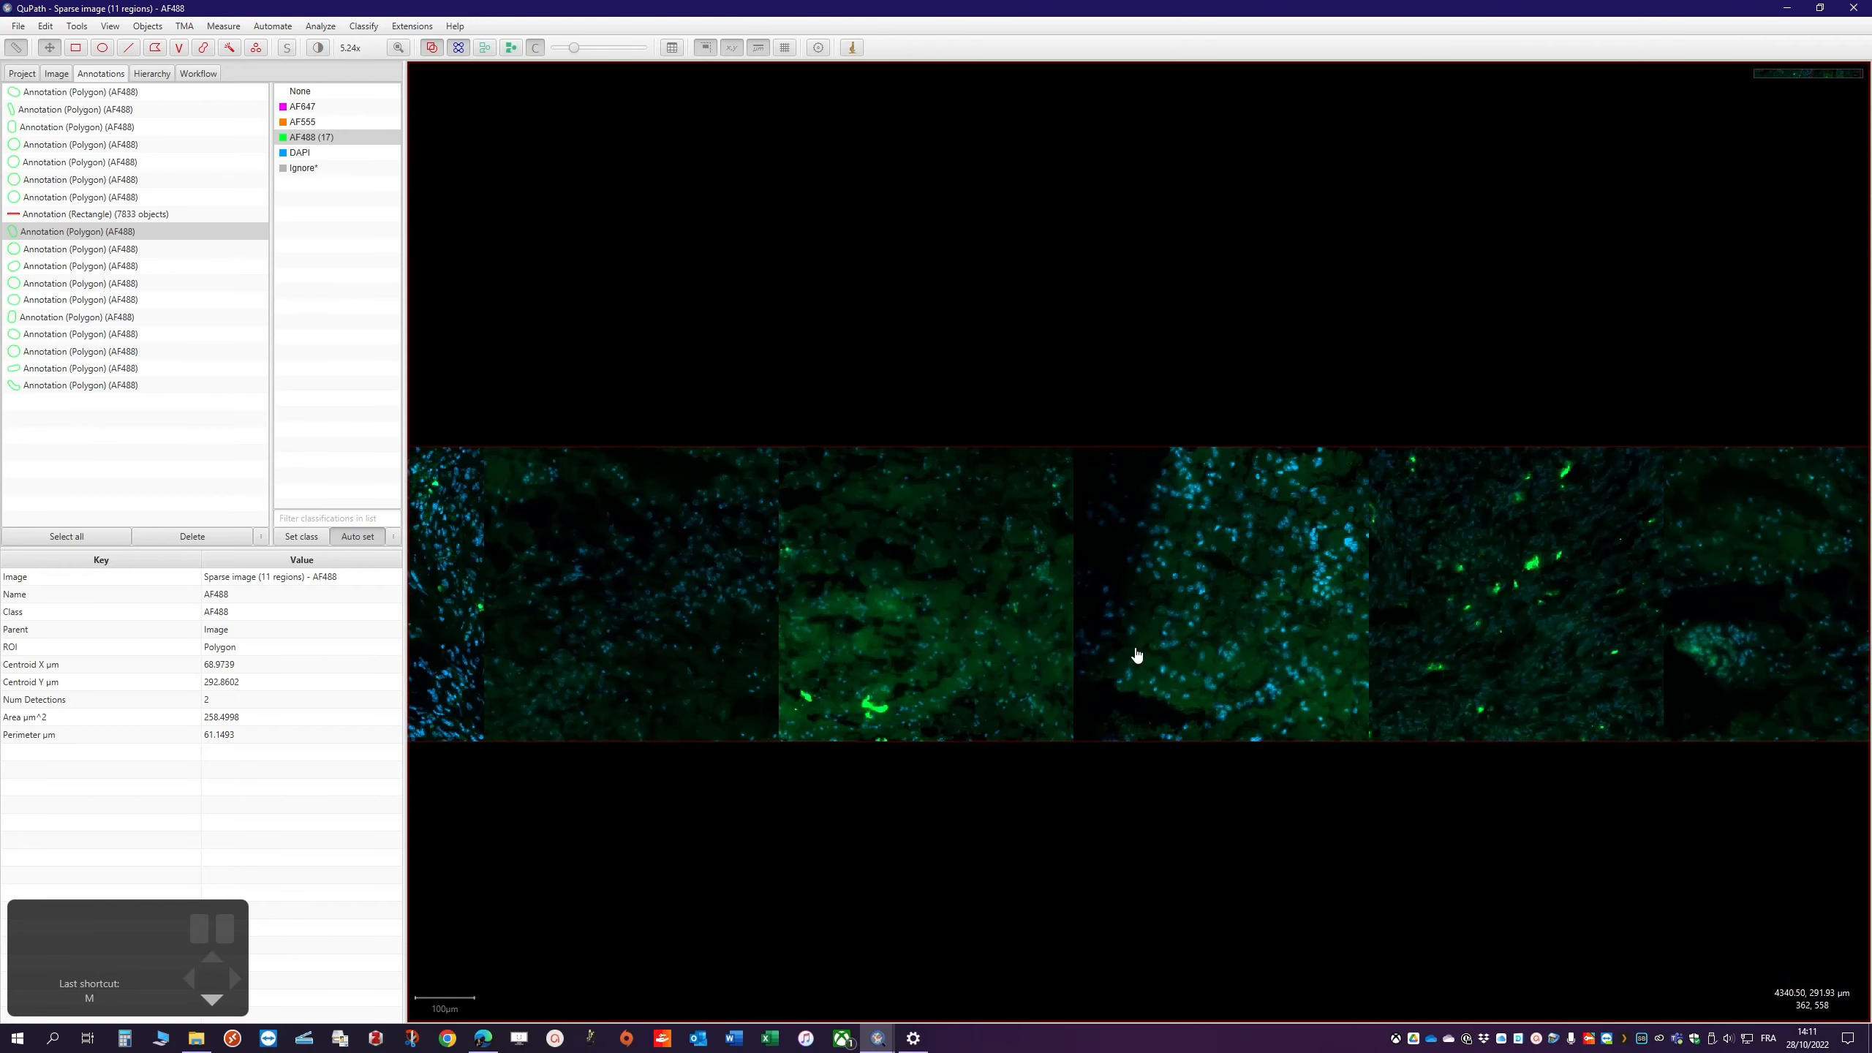
scroll(836, 698, "up", 5)
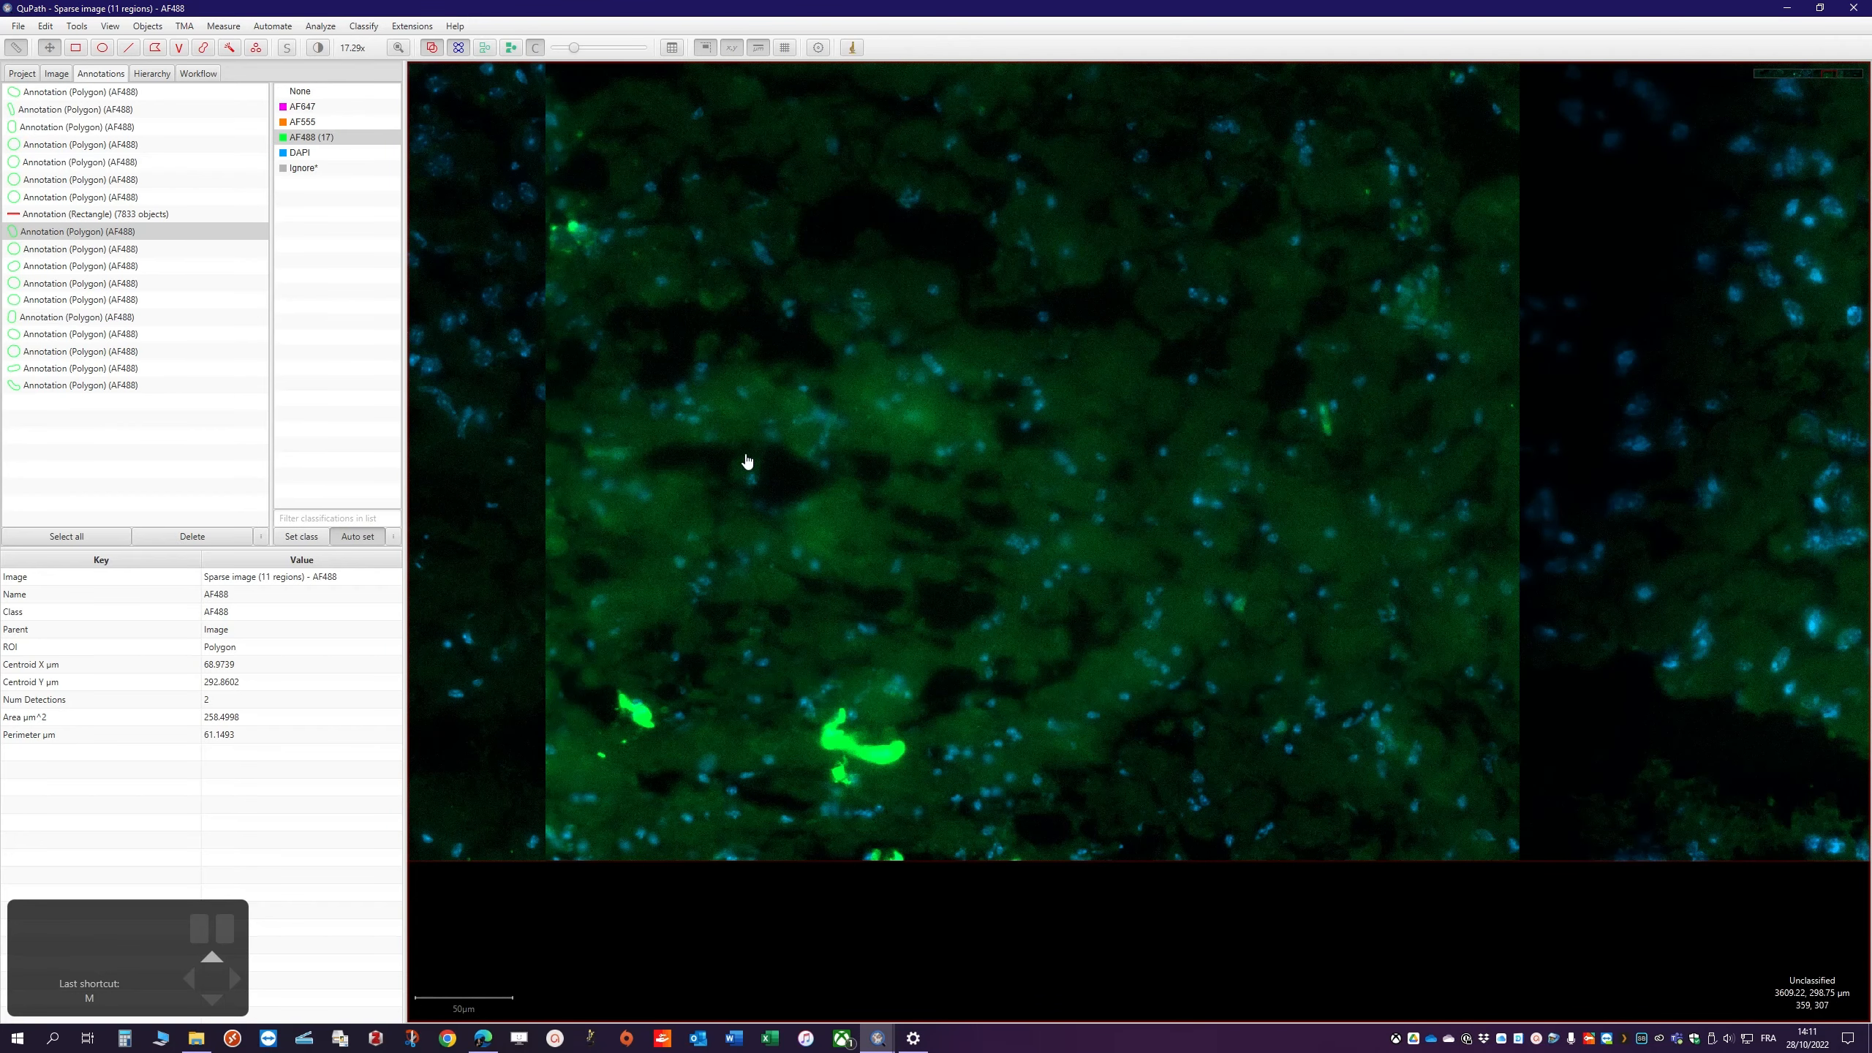
key("b")
left_click_drag(626, 703, 640, 717)
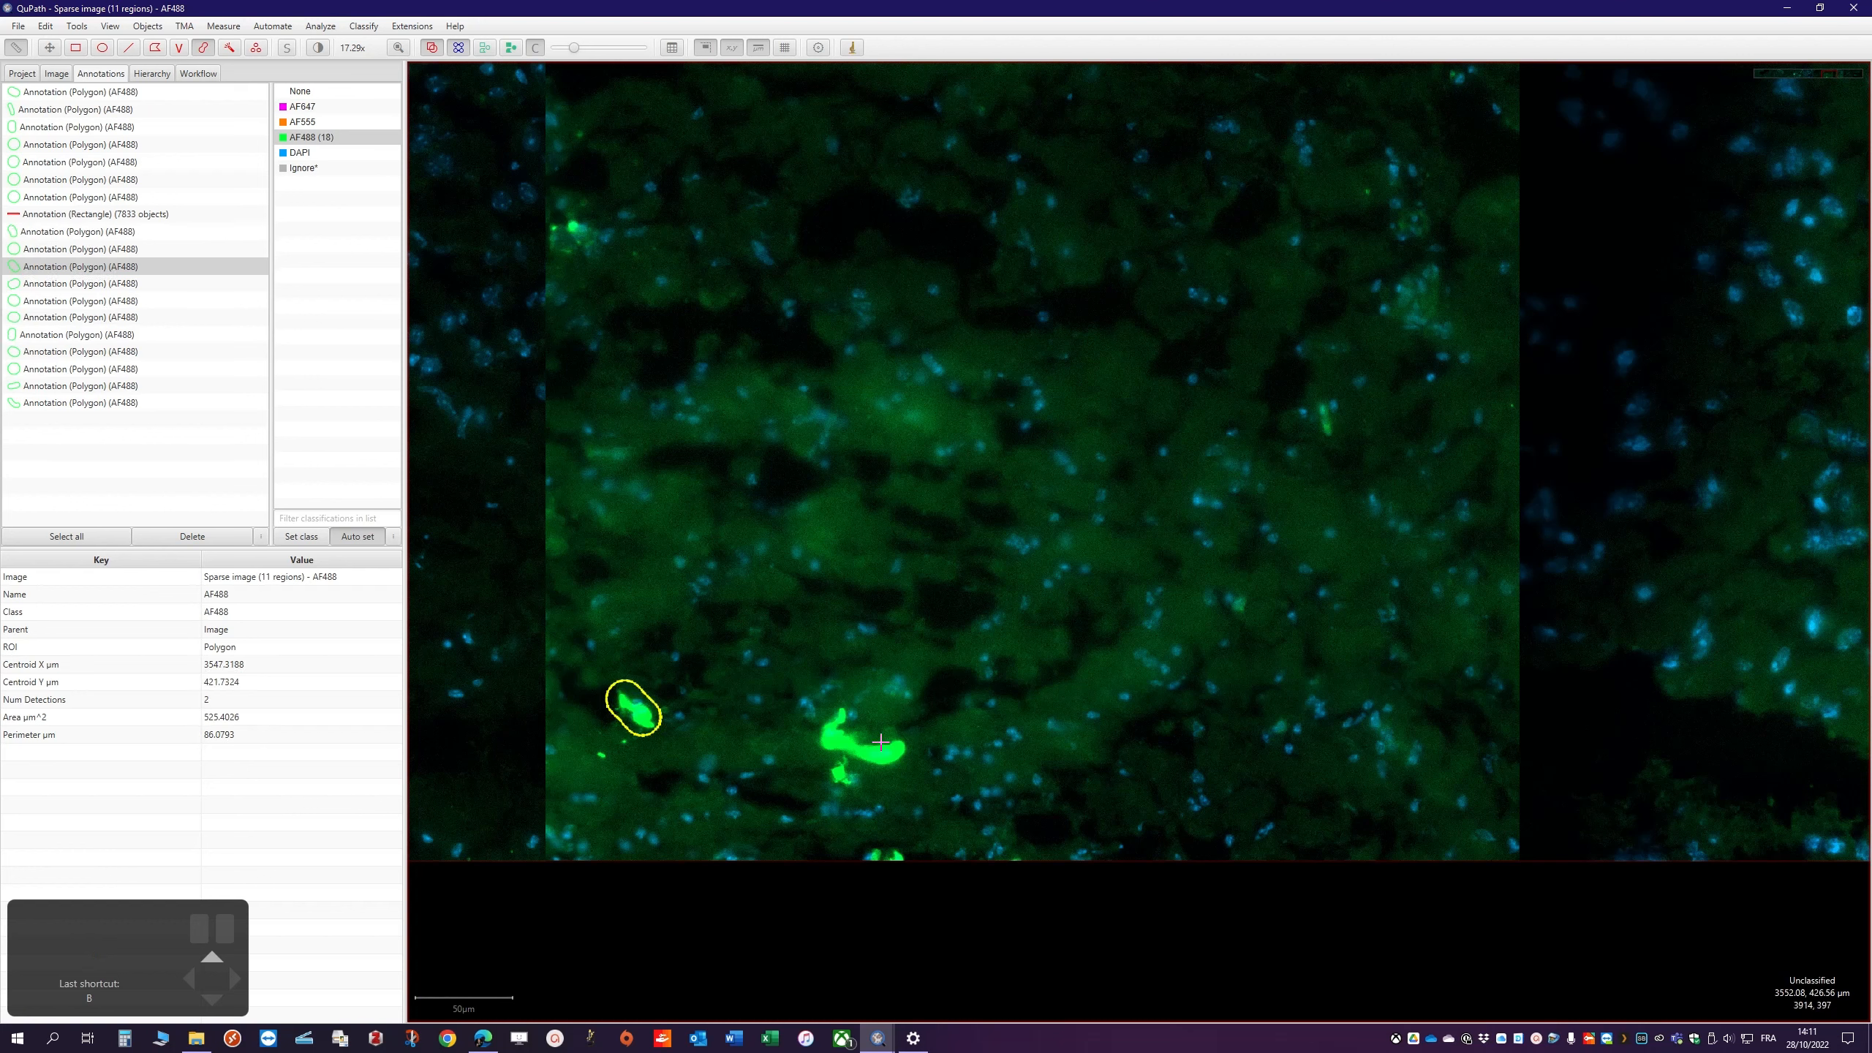
left_click_drag(836, 733, 904, 751)
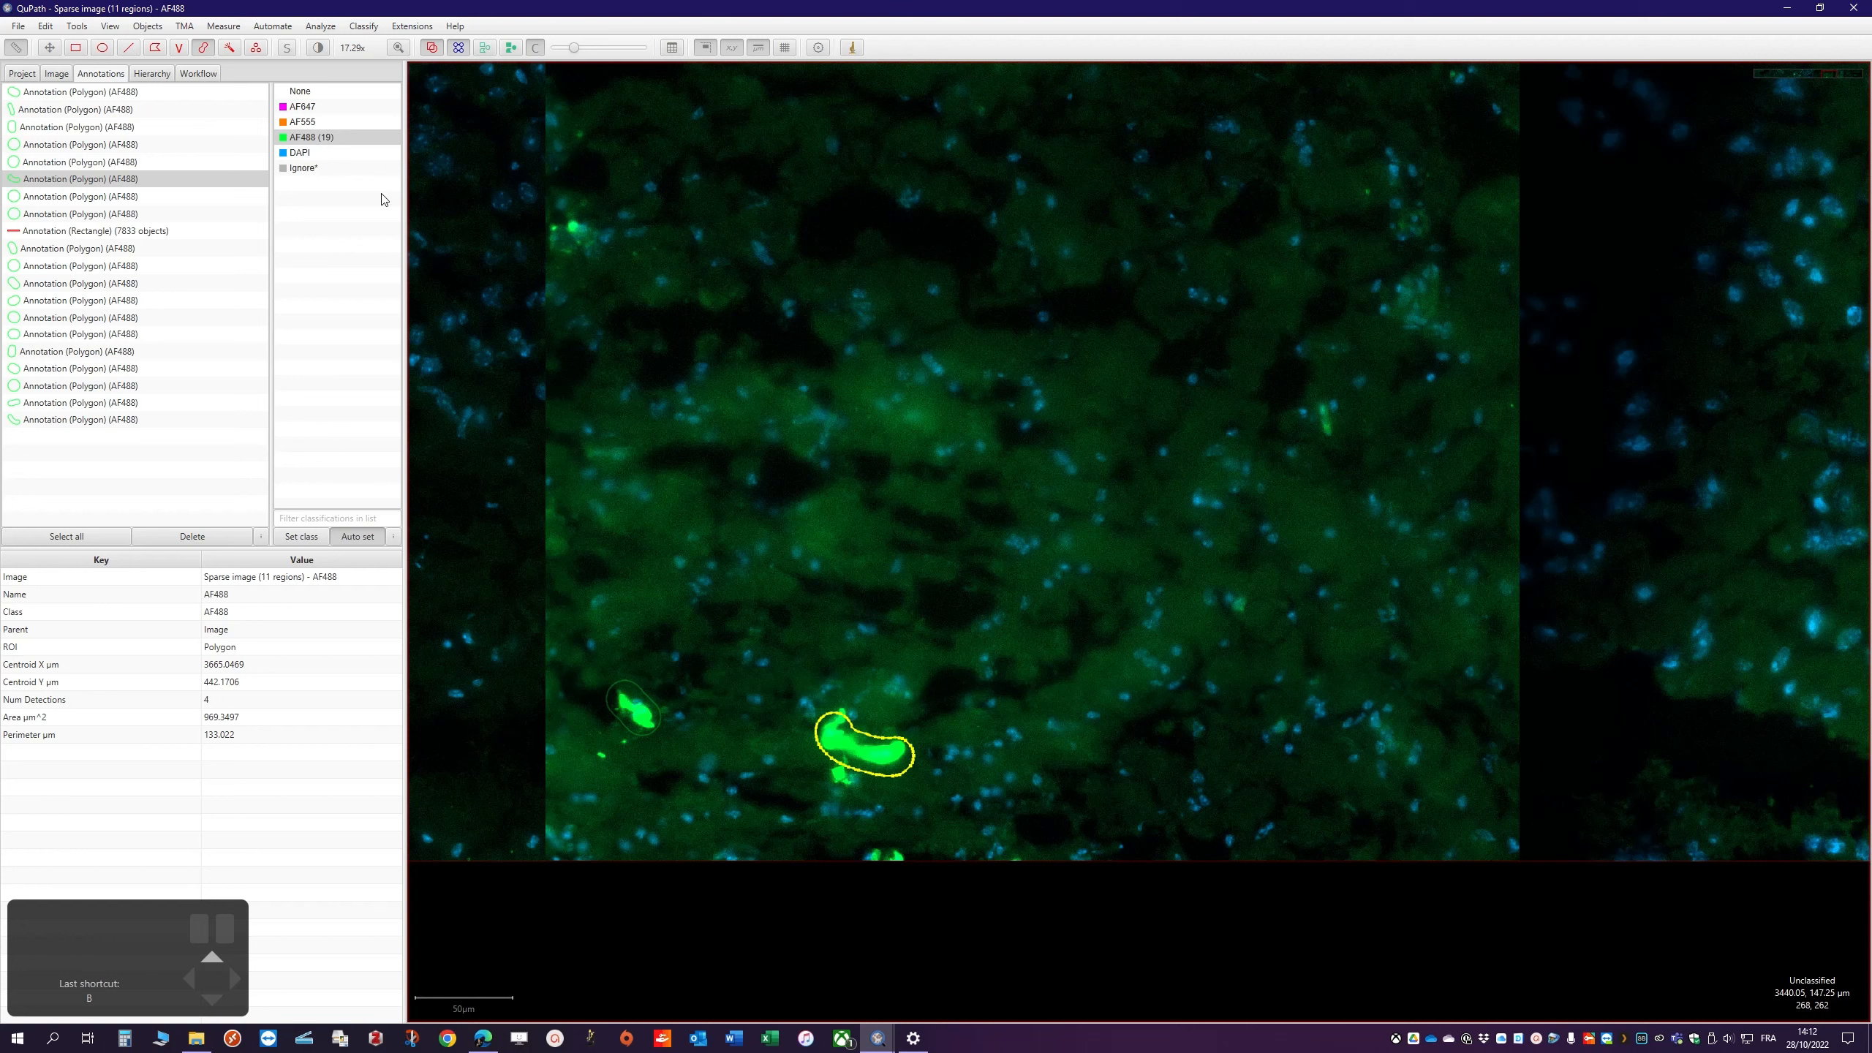
Switch to the Ignore* class and brush a long winding annotation across the eighth region's background and three strokes in the seventh region
left_click(314, 169)
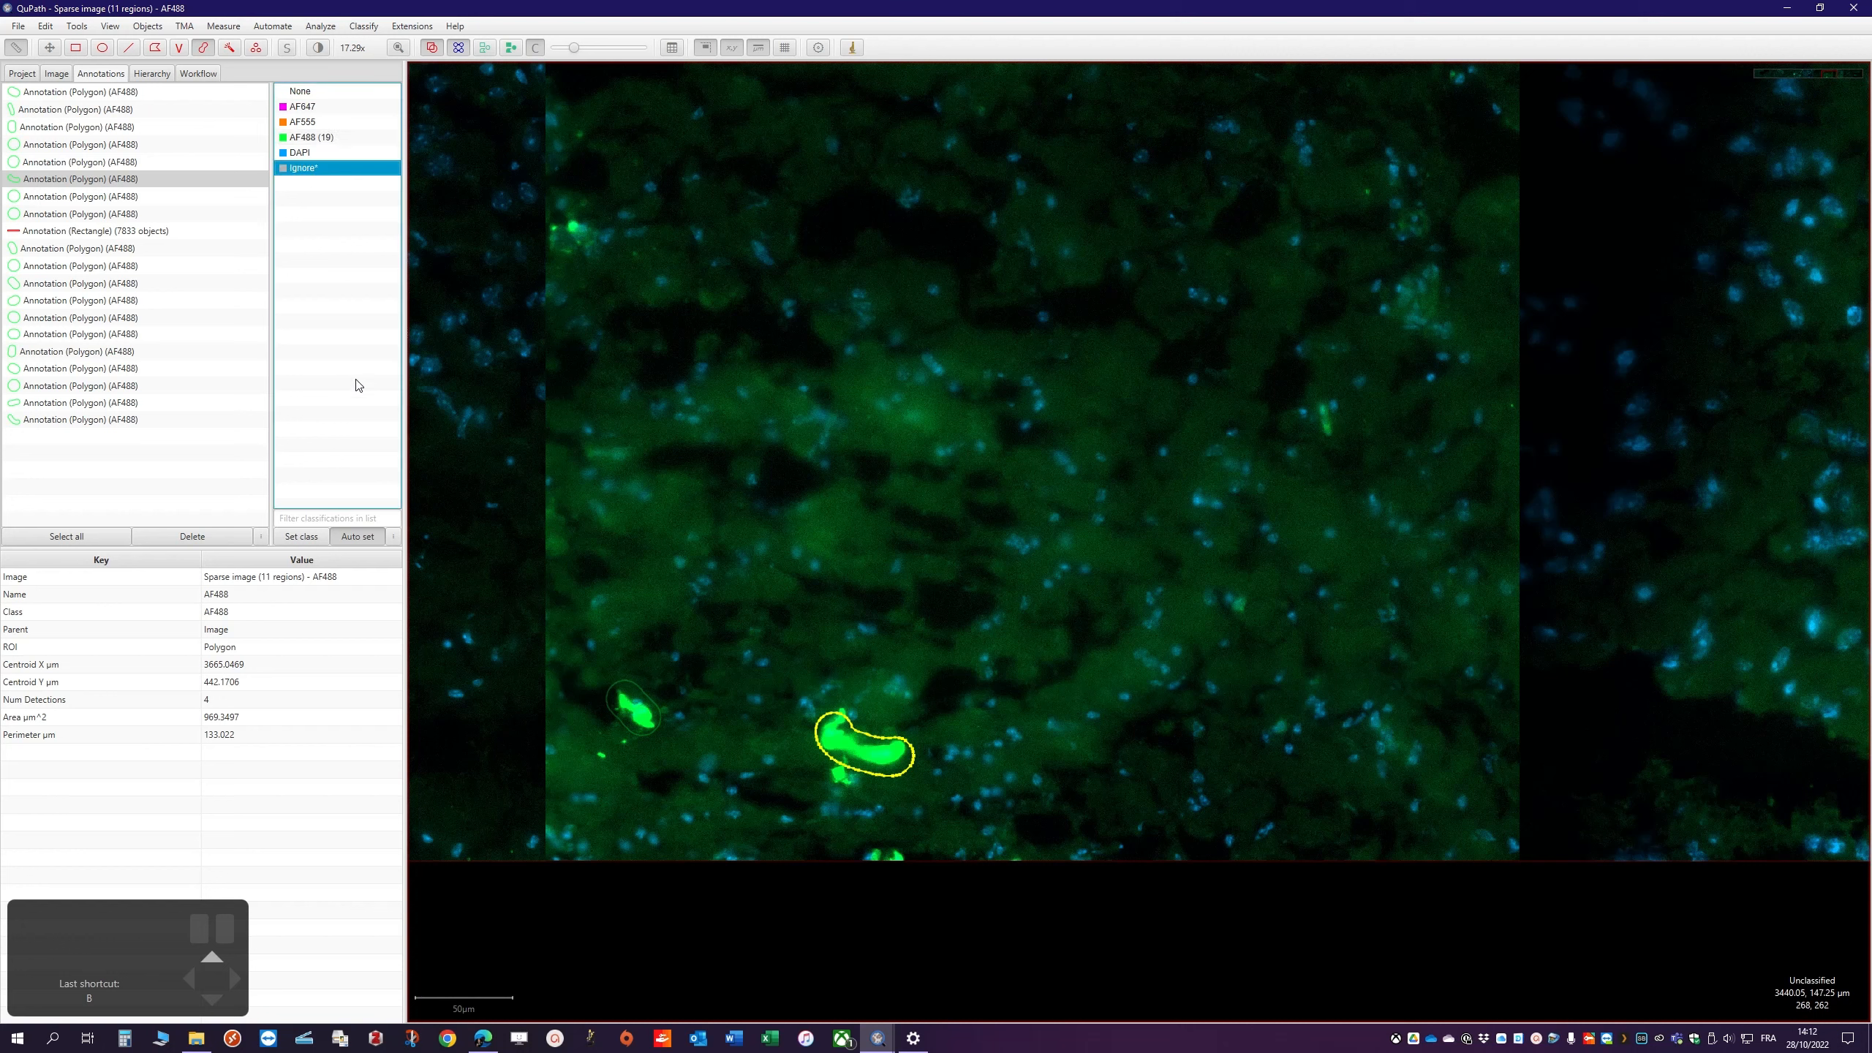
mouse_move(778, 531)
left_mouse_down()
mouse_move(1179, 368)
mouse_move(1368, 436)
left_mouse_up()
scroll(1096, 626, "down", 4)
scroll(698, 577, "up", 4)
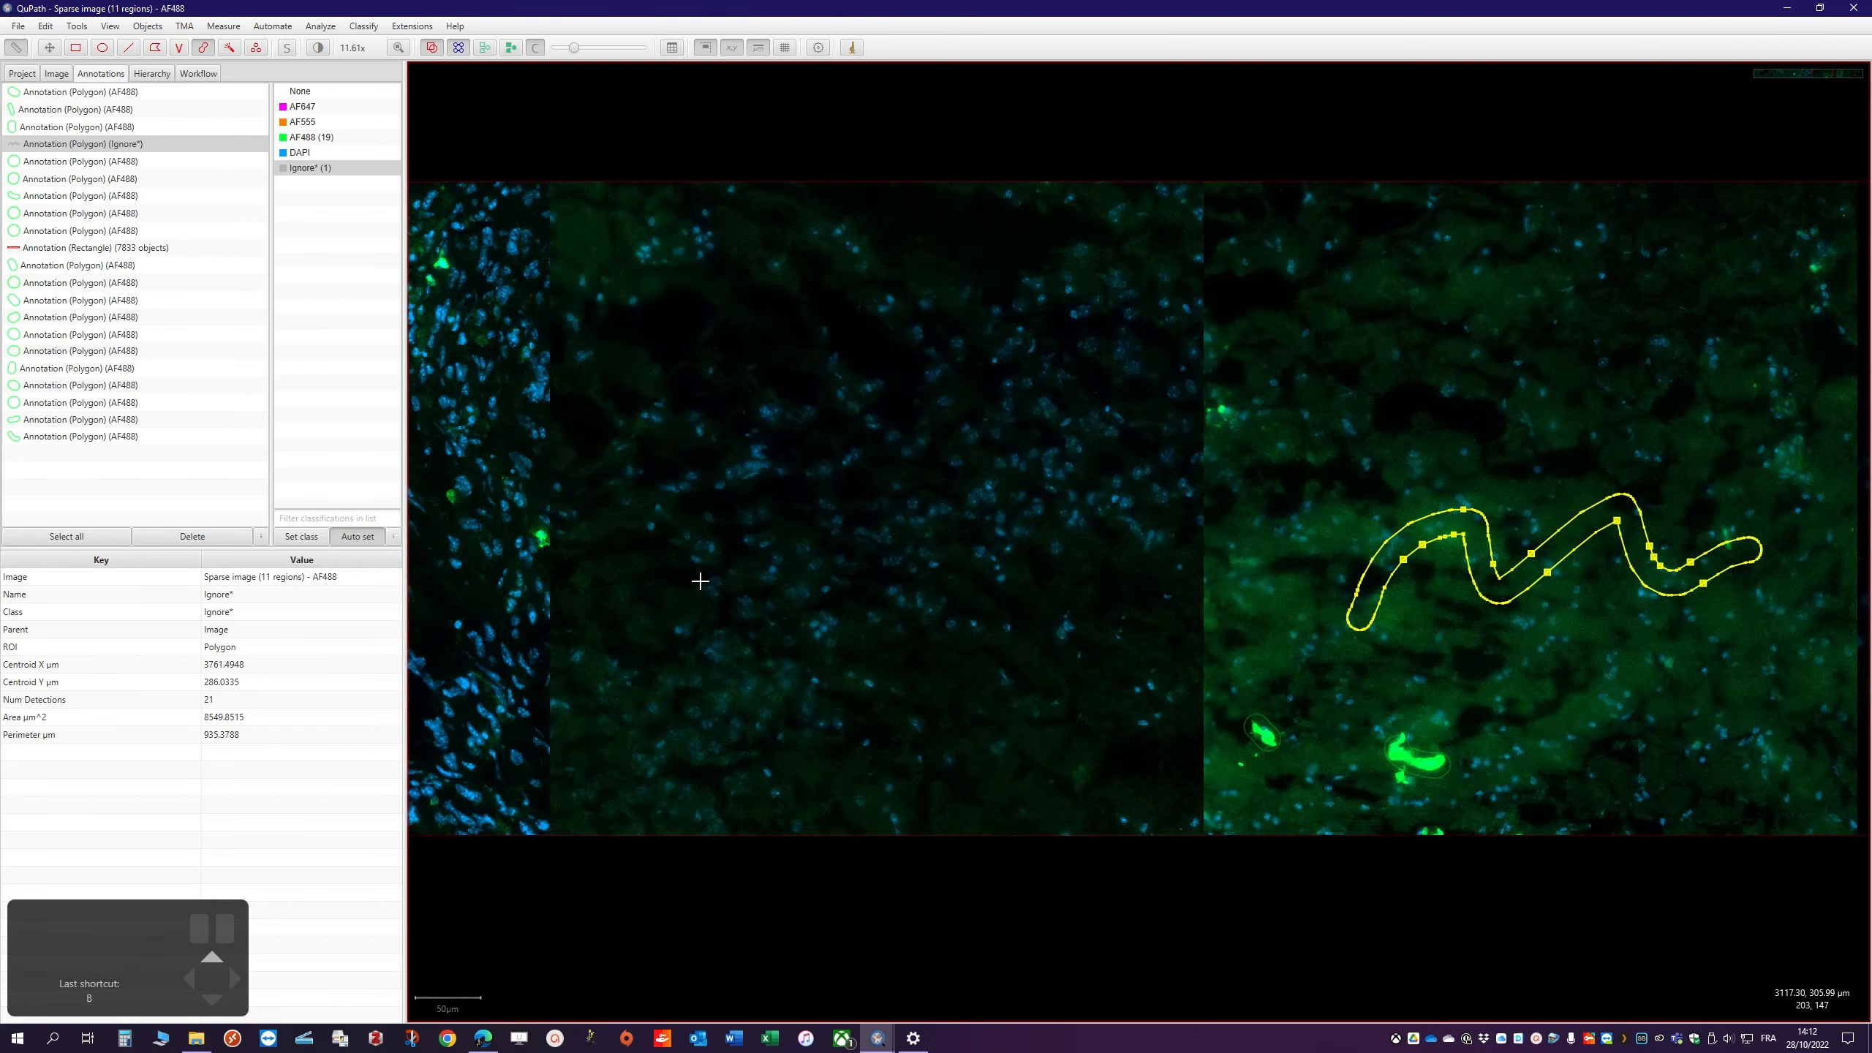
left_click_drag(763, 789, 848, 568)
left_click_drag(1014, 871, 1272, 690)
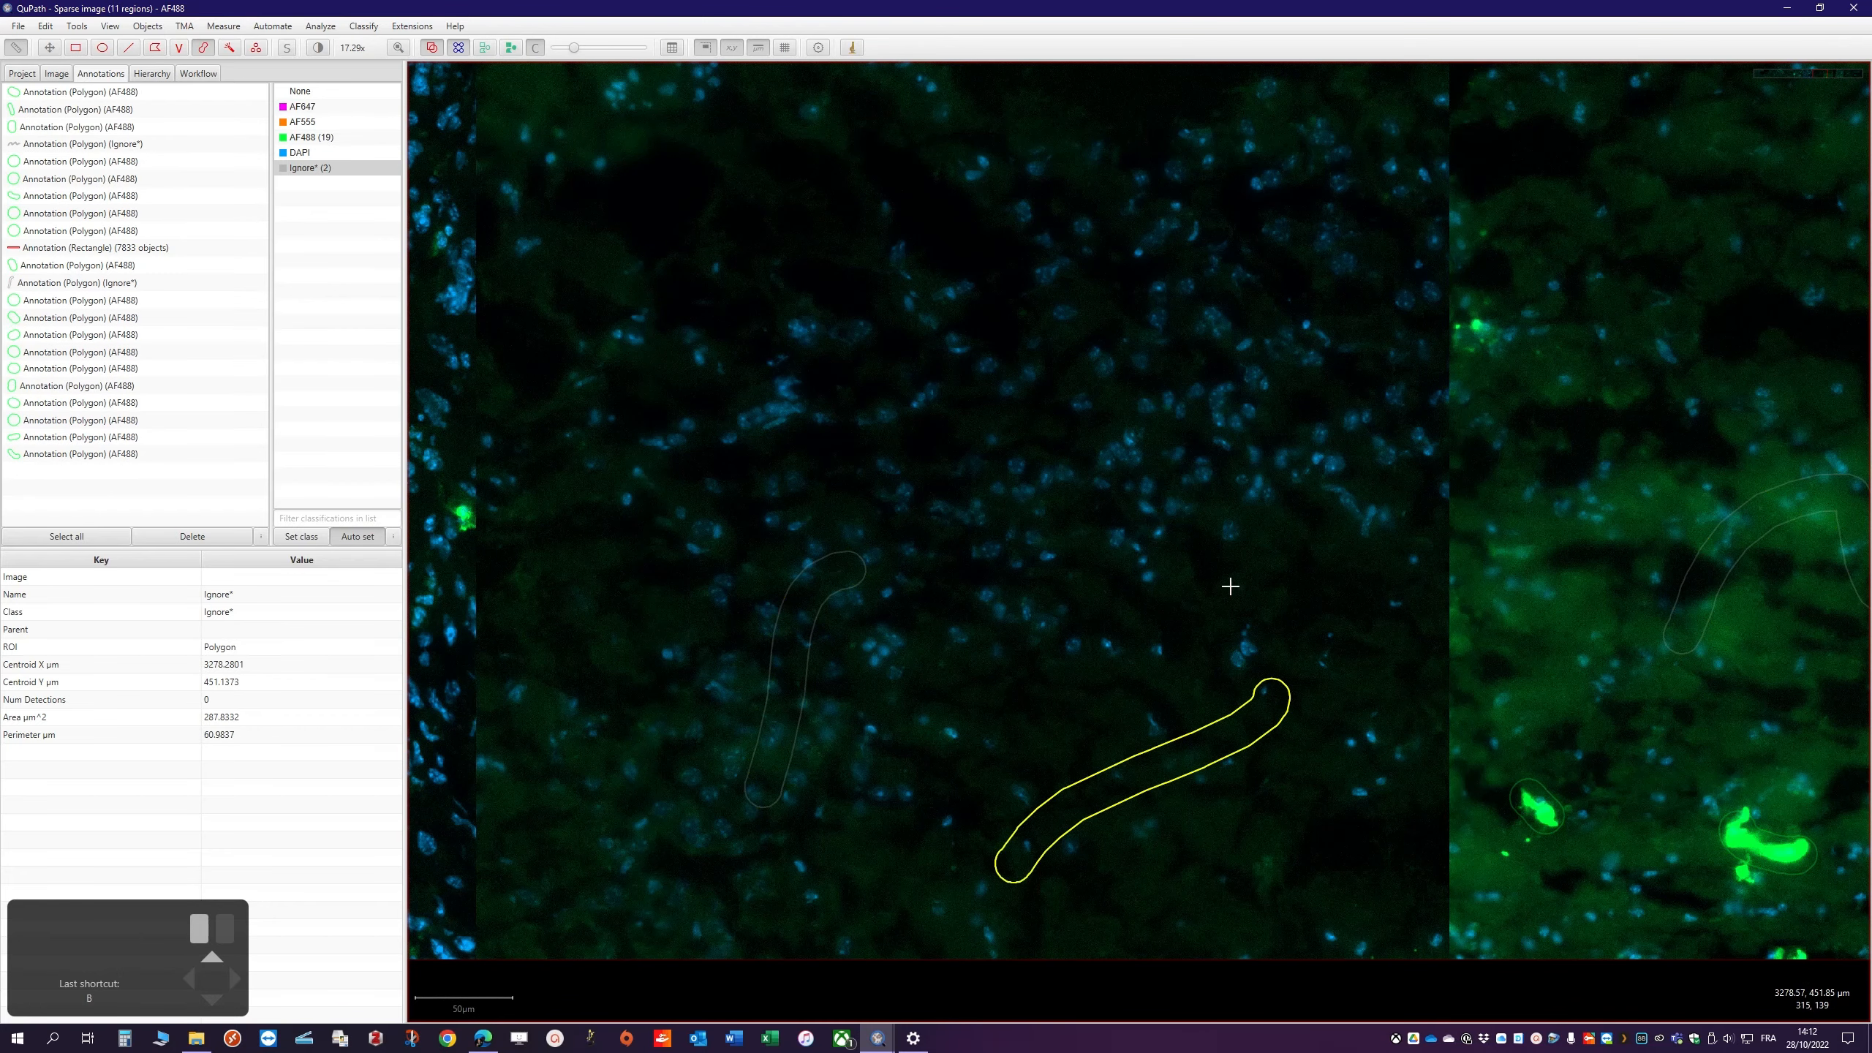
left_click_drag(1164, 453, 940, 292)
Brush four short Ignore* annotations over AF488-negative cells in the densely blue sixth region
scroll(704, 482, "down", 4)
scroll(495, 519, "up", 4)
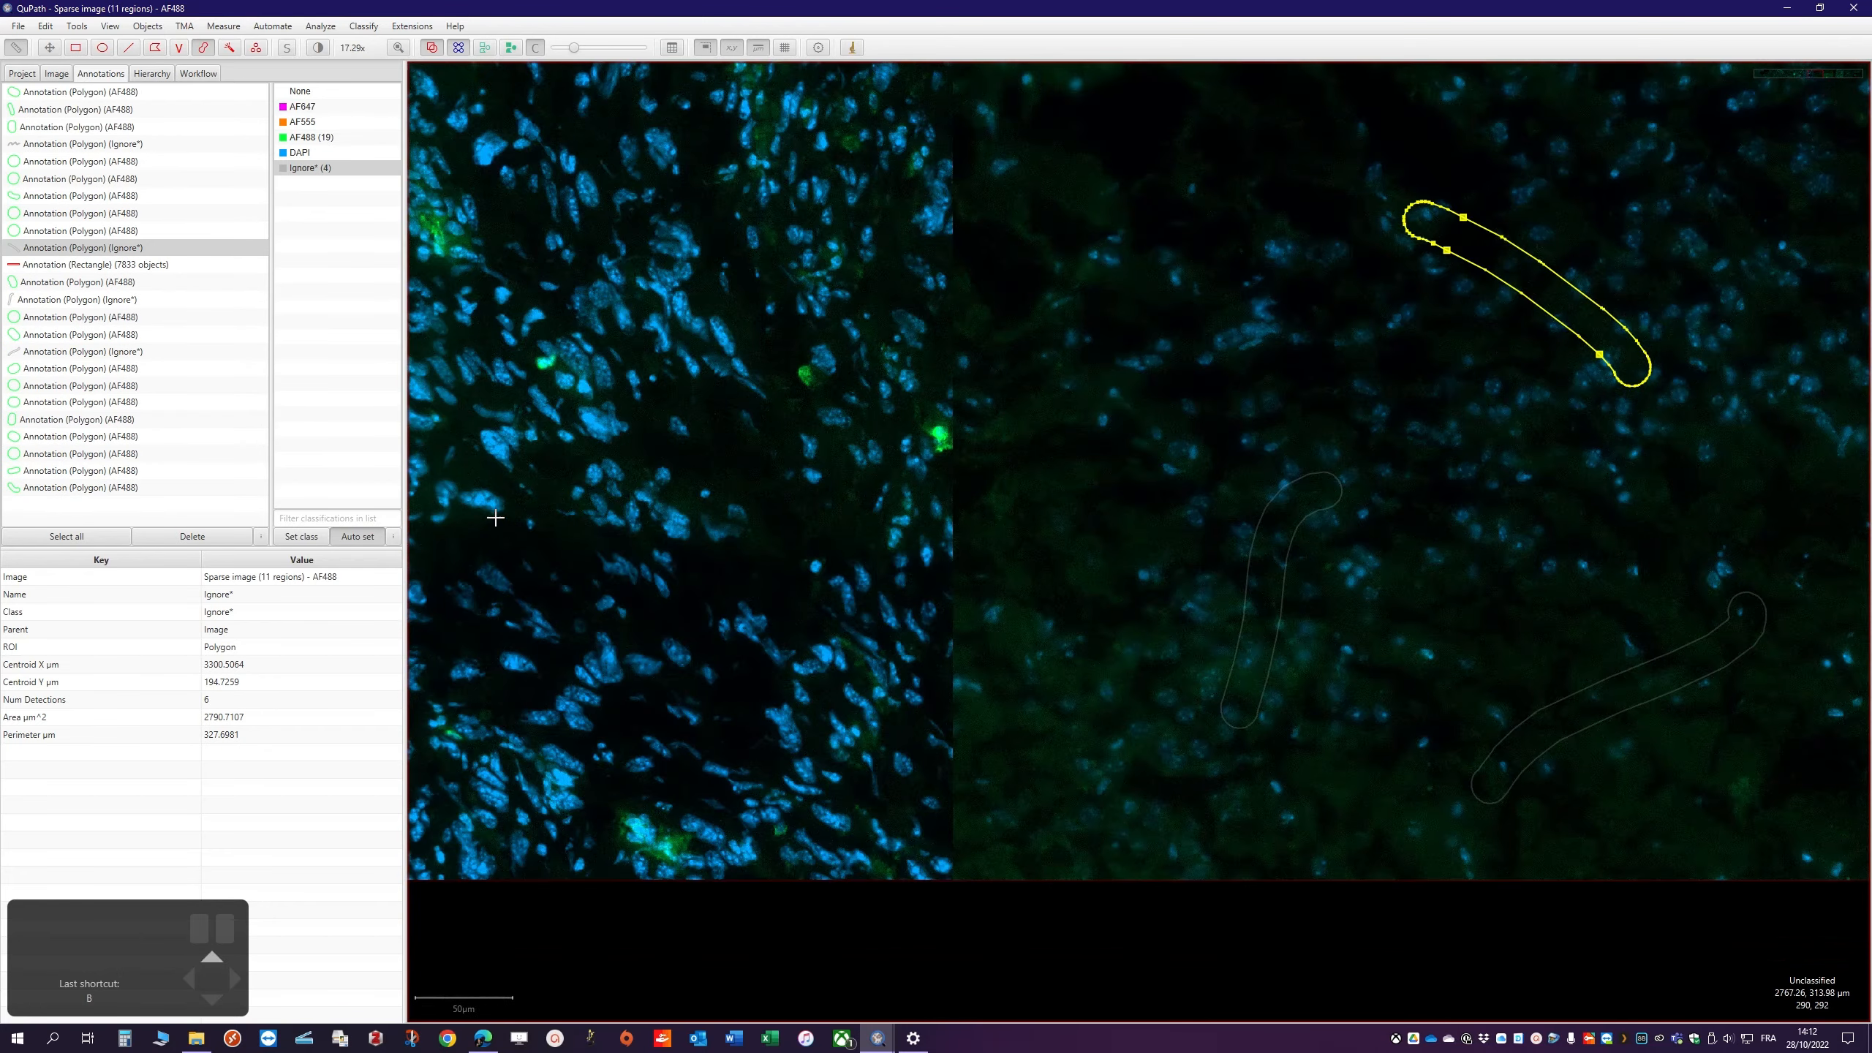
left_click_drag(667, 701, 586, 569)
left_click_drag(759, 564, 731, 448)
mouse_move(766, 294)
left_mouse_down()
mouse_move(804, 209)
mouse_move(720, 138)
left_mouse_up()
Brush two Ignore* annotations over non-green cells in the lower half of the ninth region
scroll(681, 435, "down", 3)
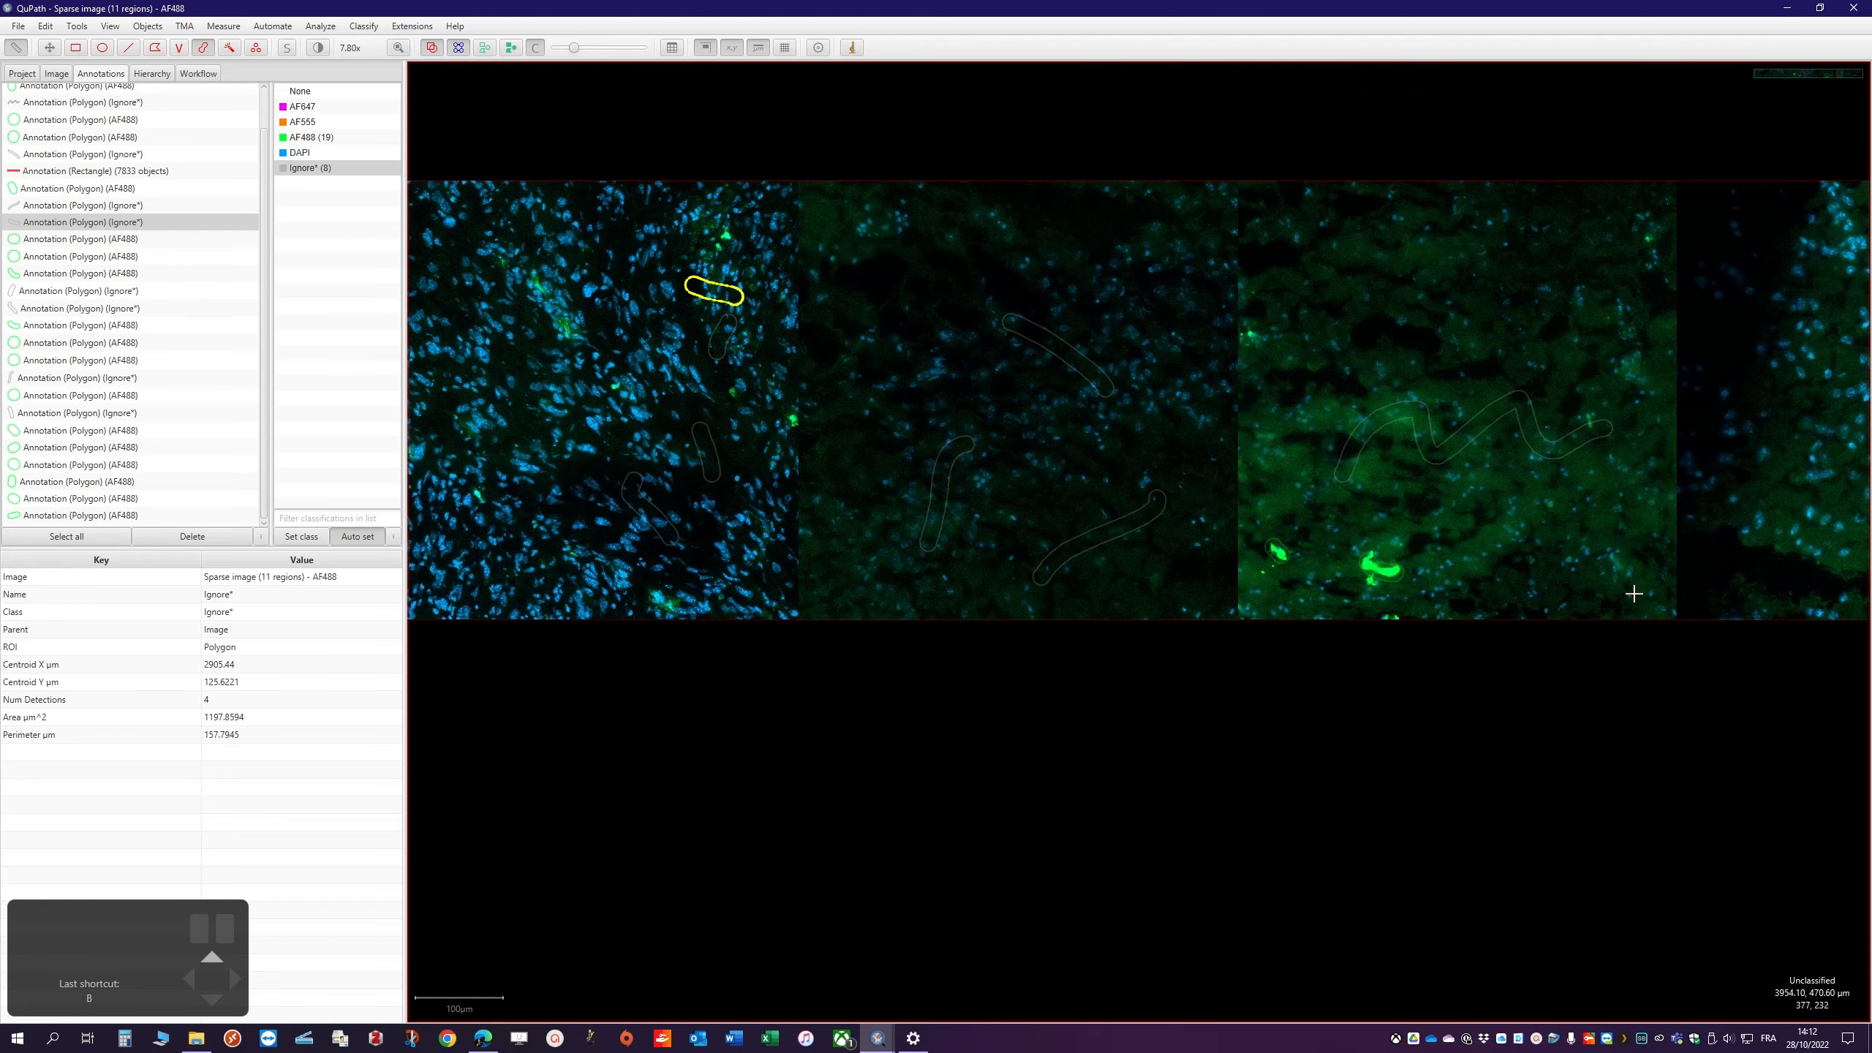
scroll(1587, 590, "down", 3)
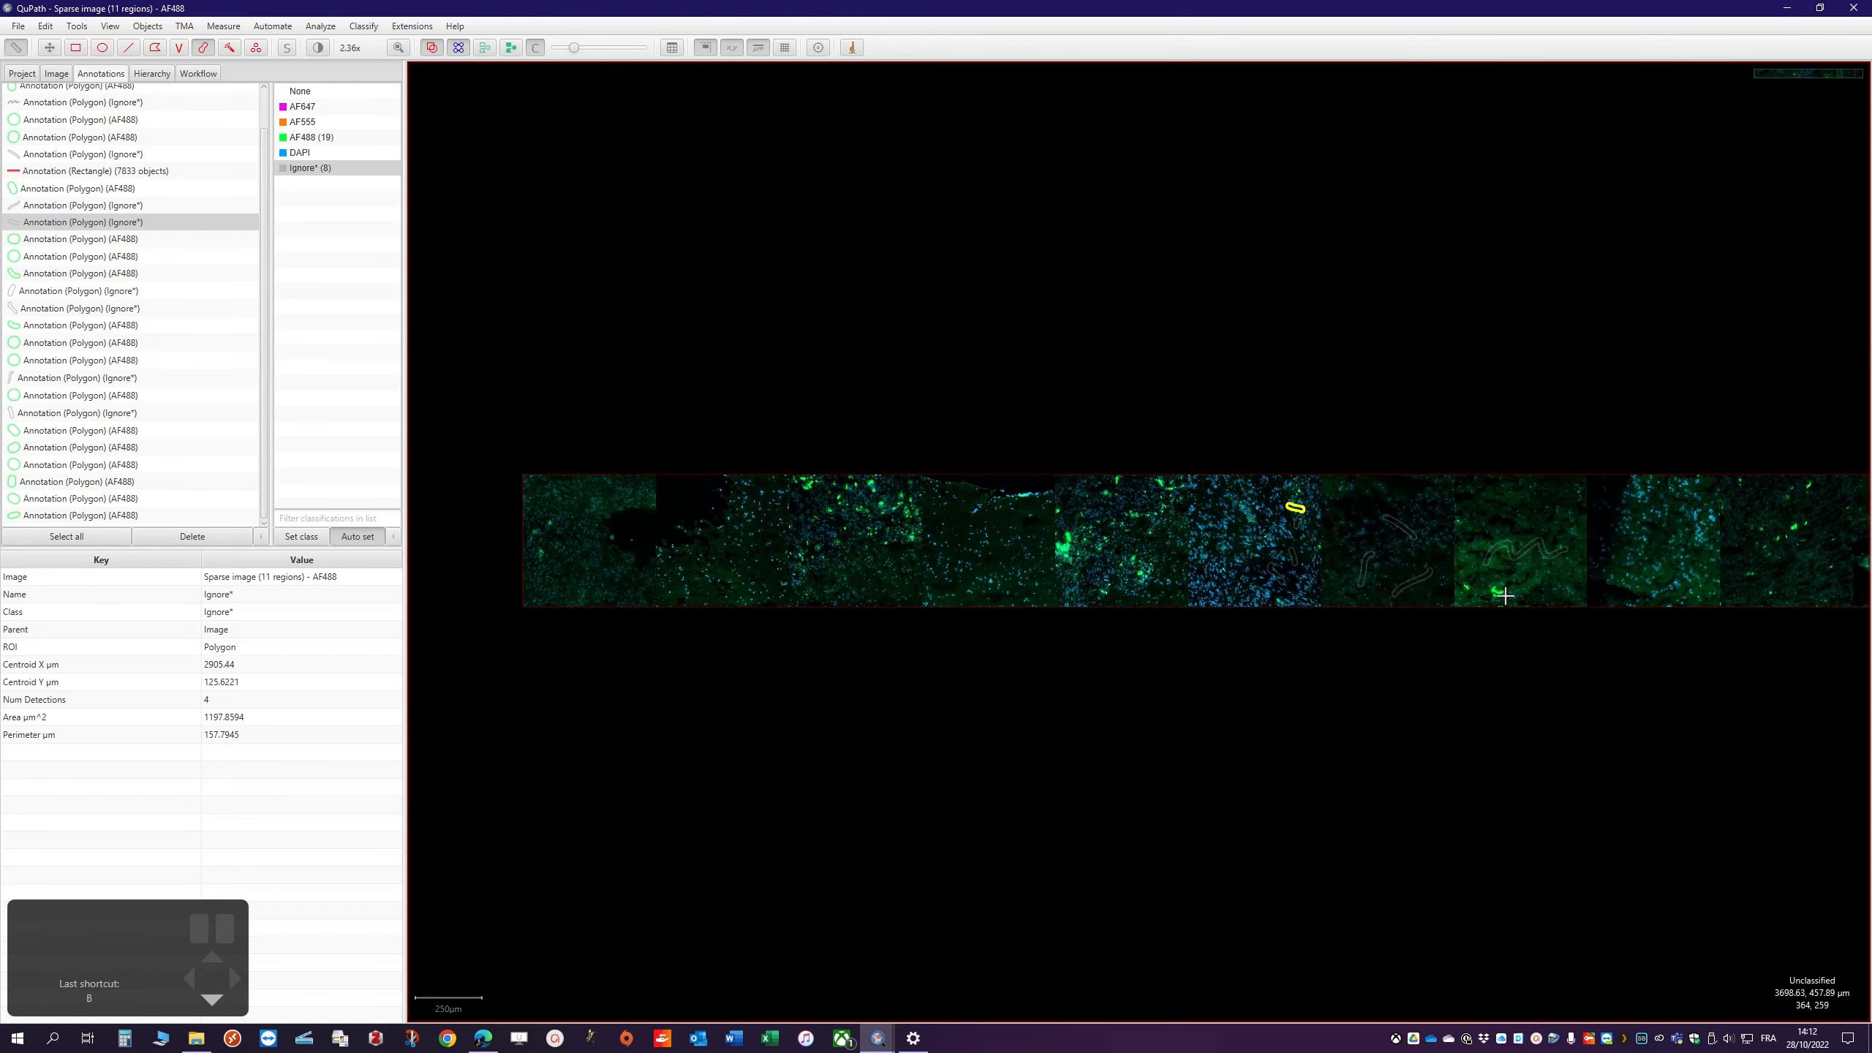
key("m")
scroll(1128, 656, "up", 3)
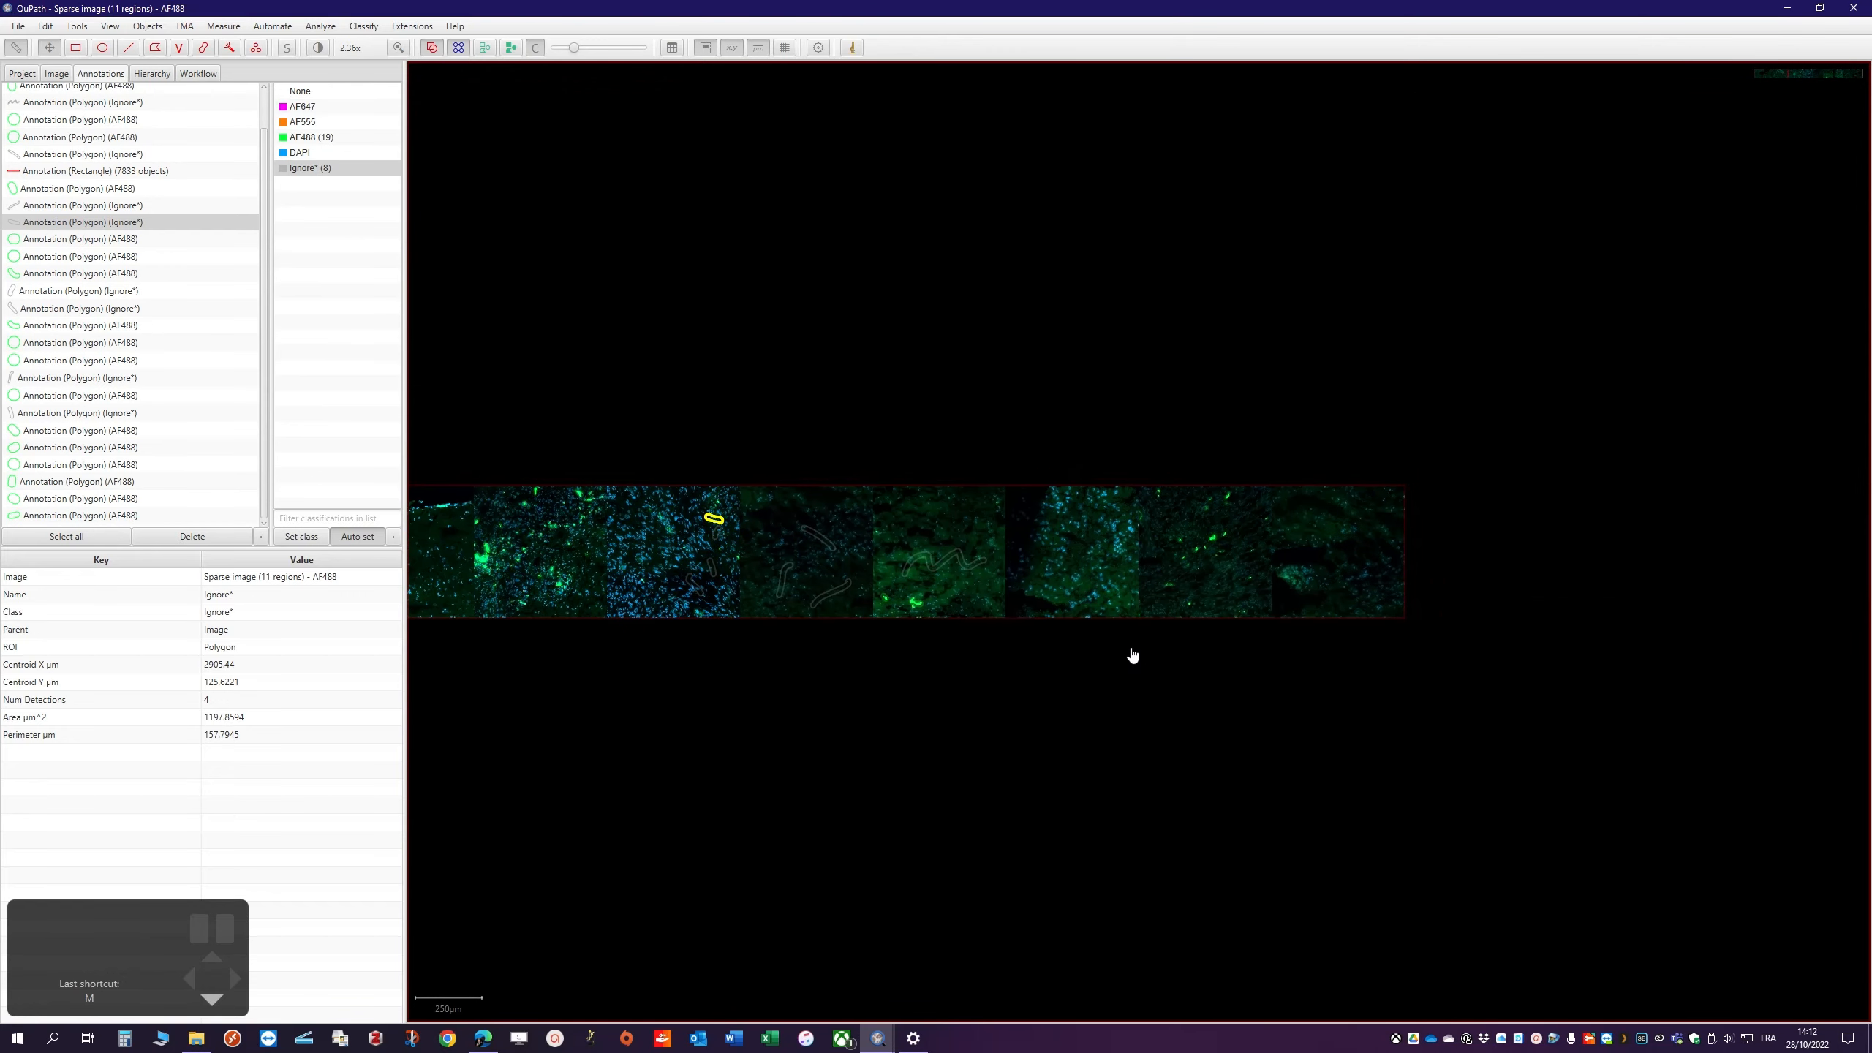
key("b")
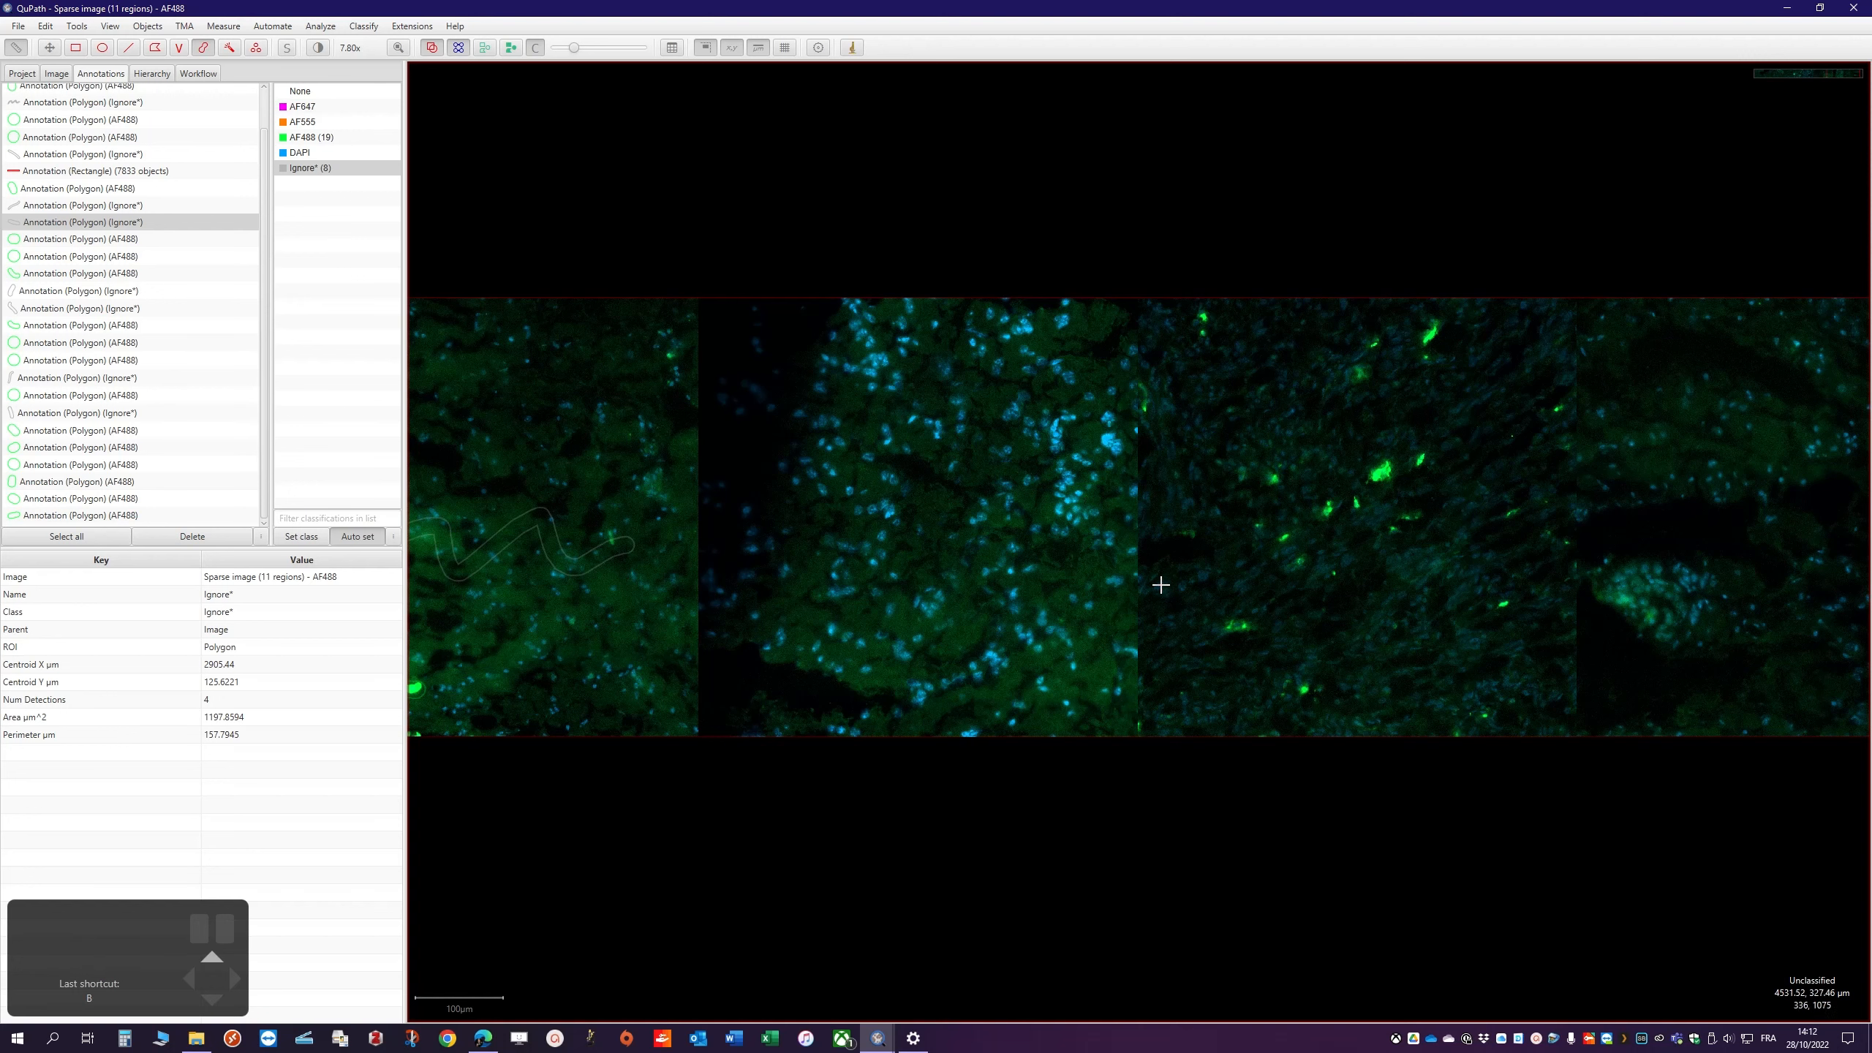
scroll(896, 597, "up", 1)
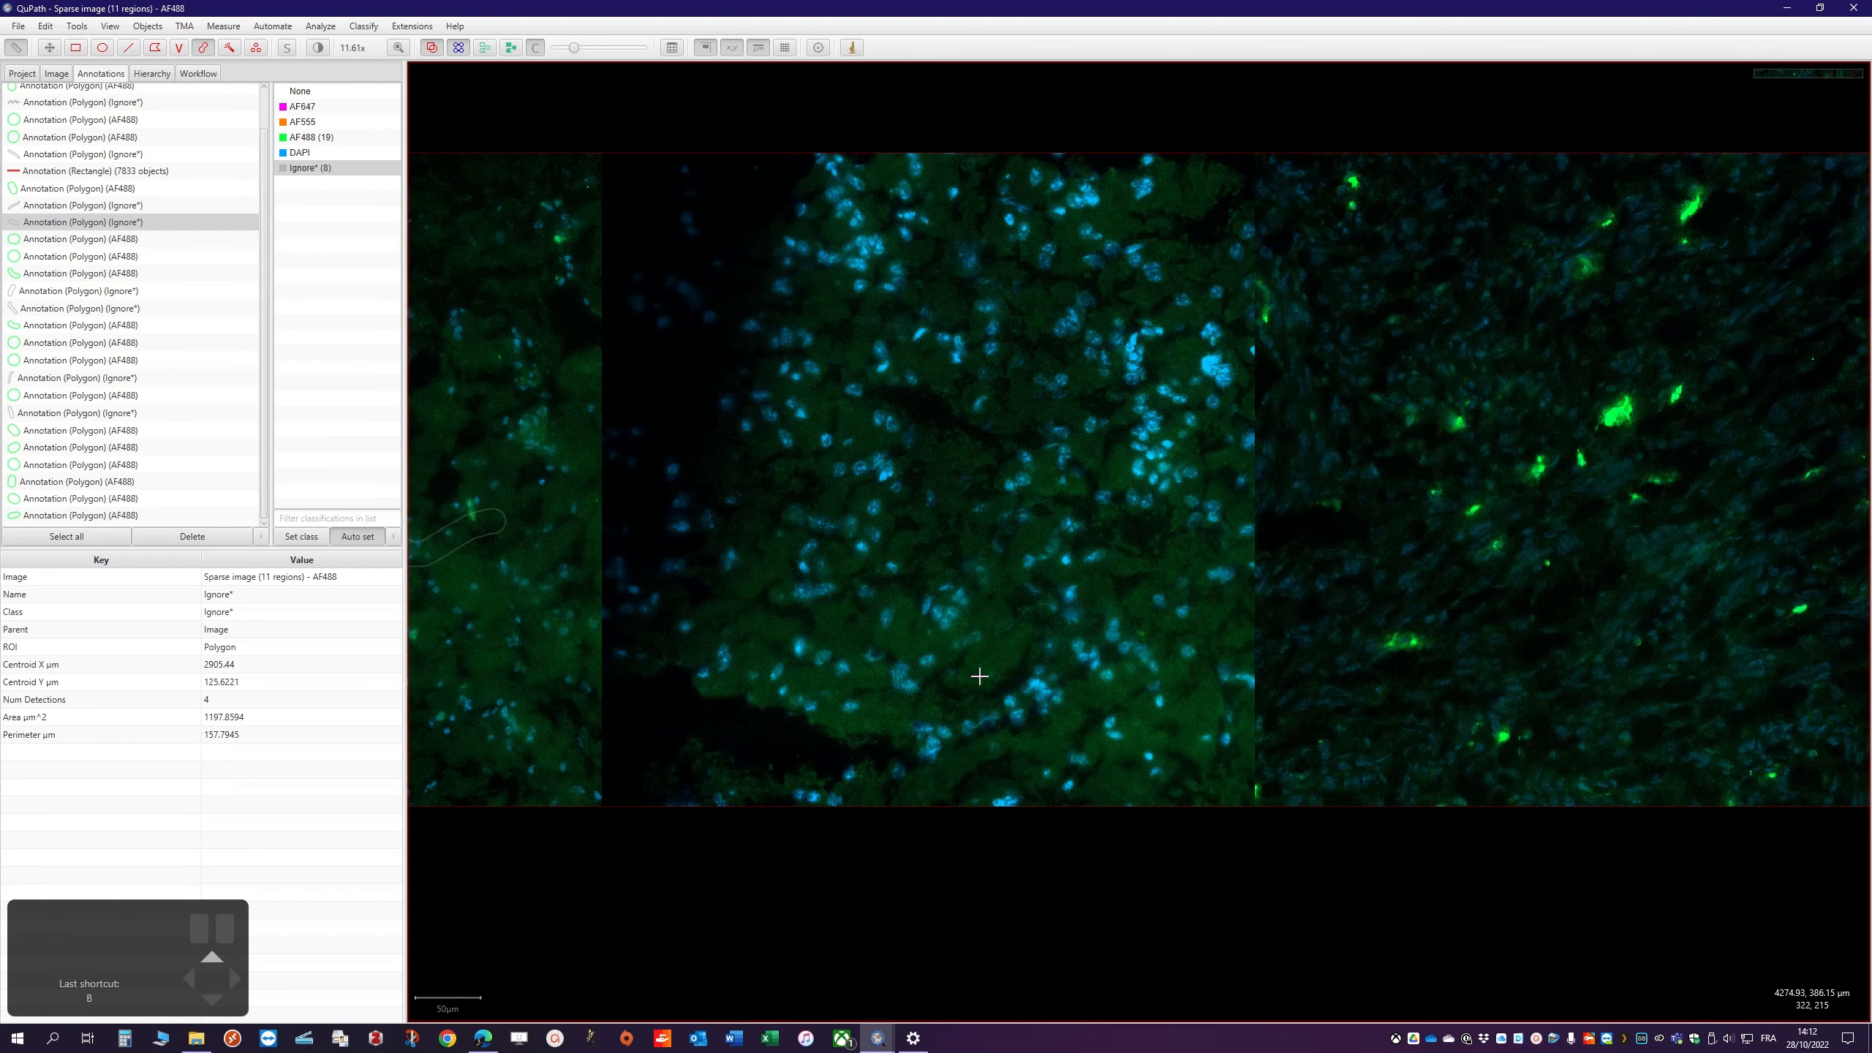
left_click(870, 616)
left_click_drag(871, 615, 956, 563)
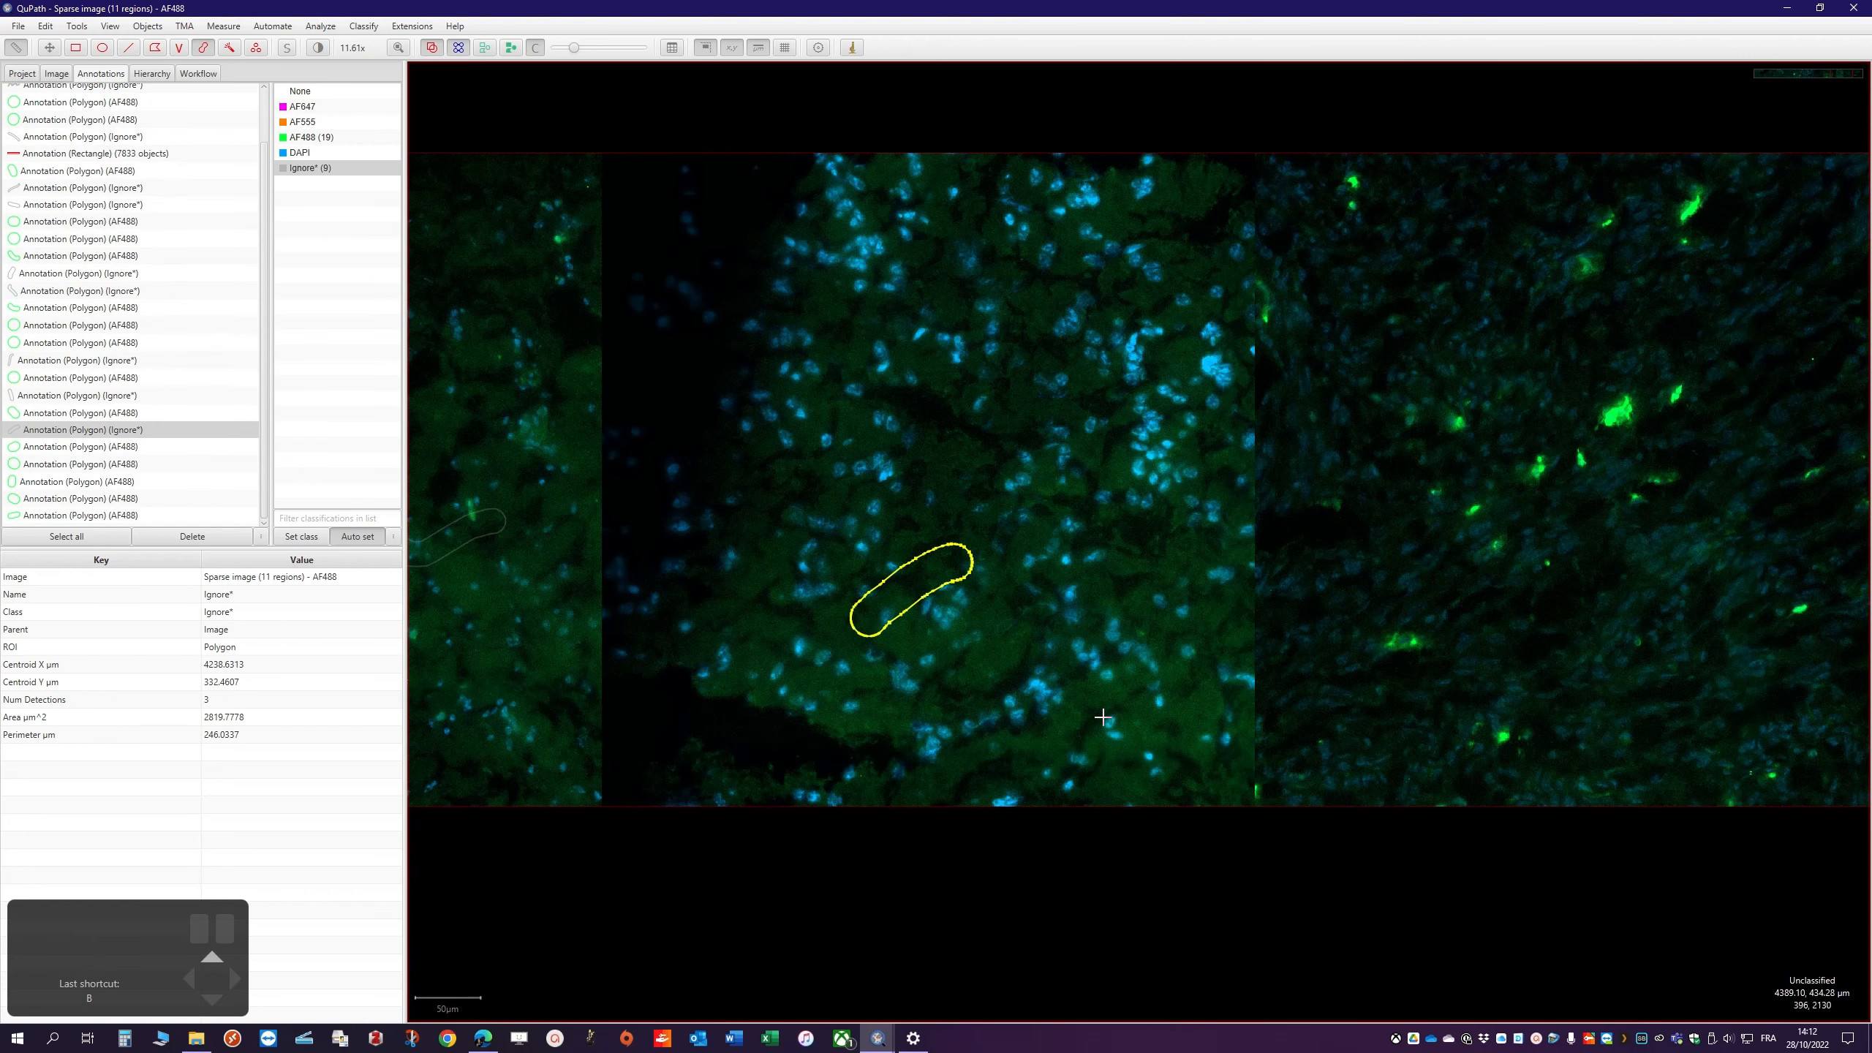
left_click_drag(1106, 718, 1132, 664)
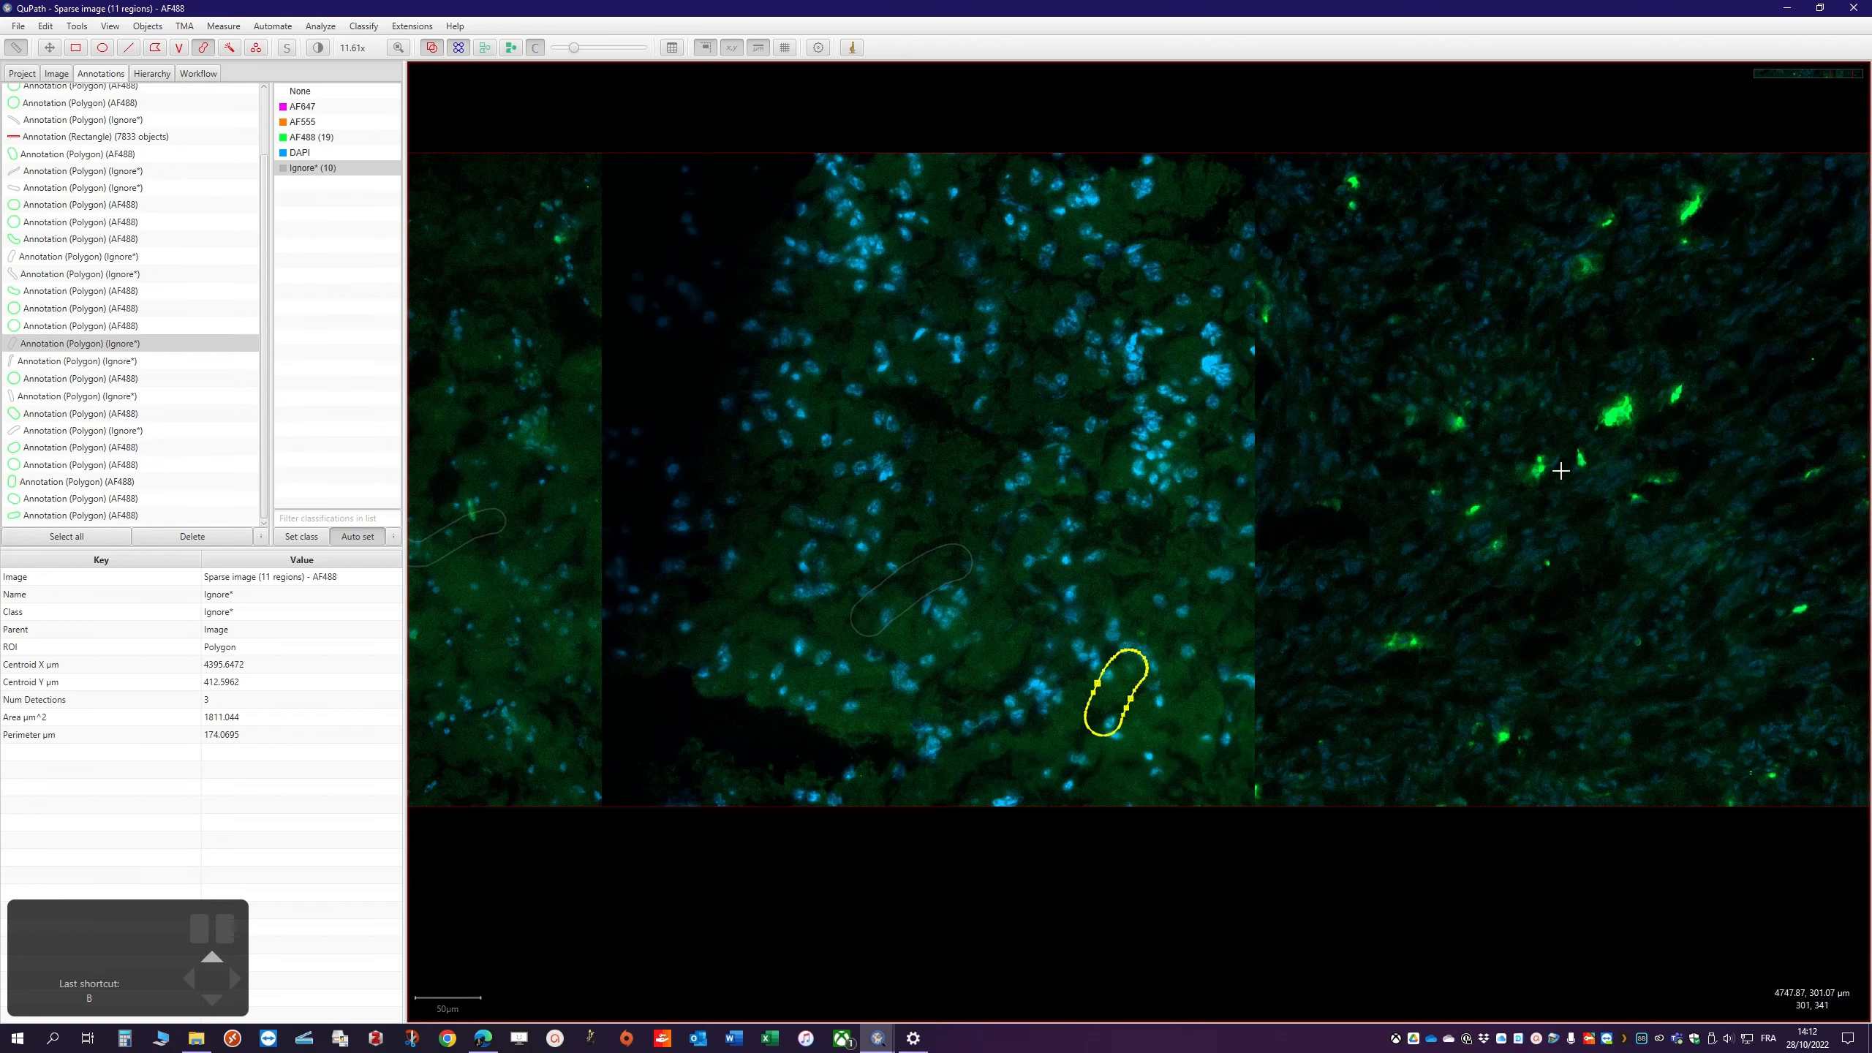
Brush three Ignore* annotations over background tissue between the green cells along the left side of the tenth region
scroll(1430, 318, "up", 1)
left_click_drag(1328, 285, 1491, 193)
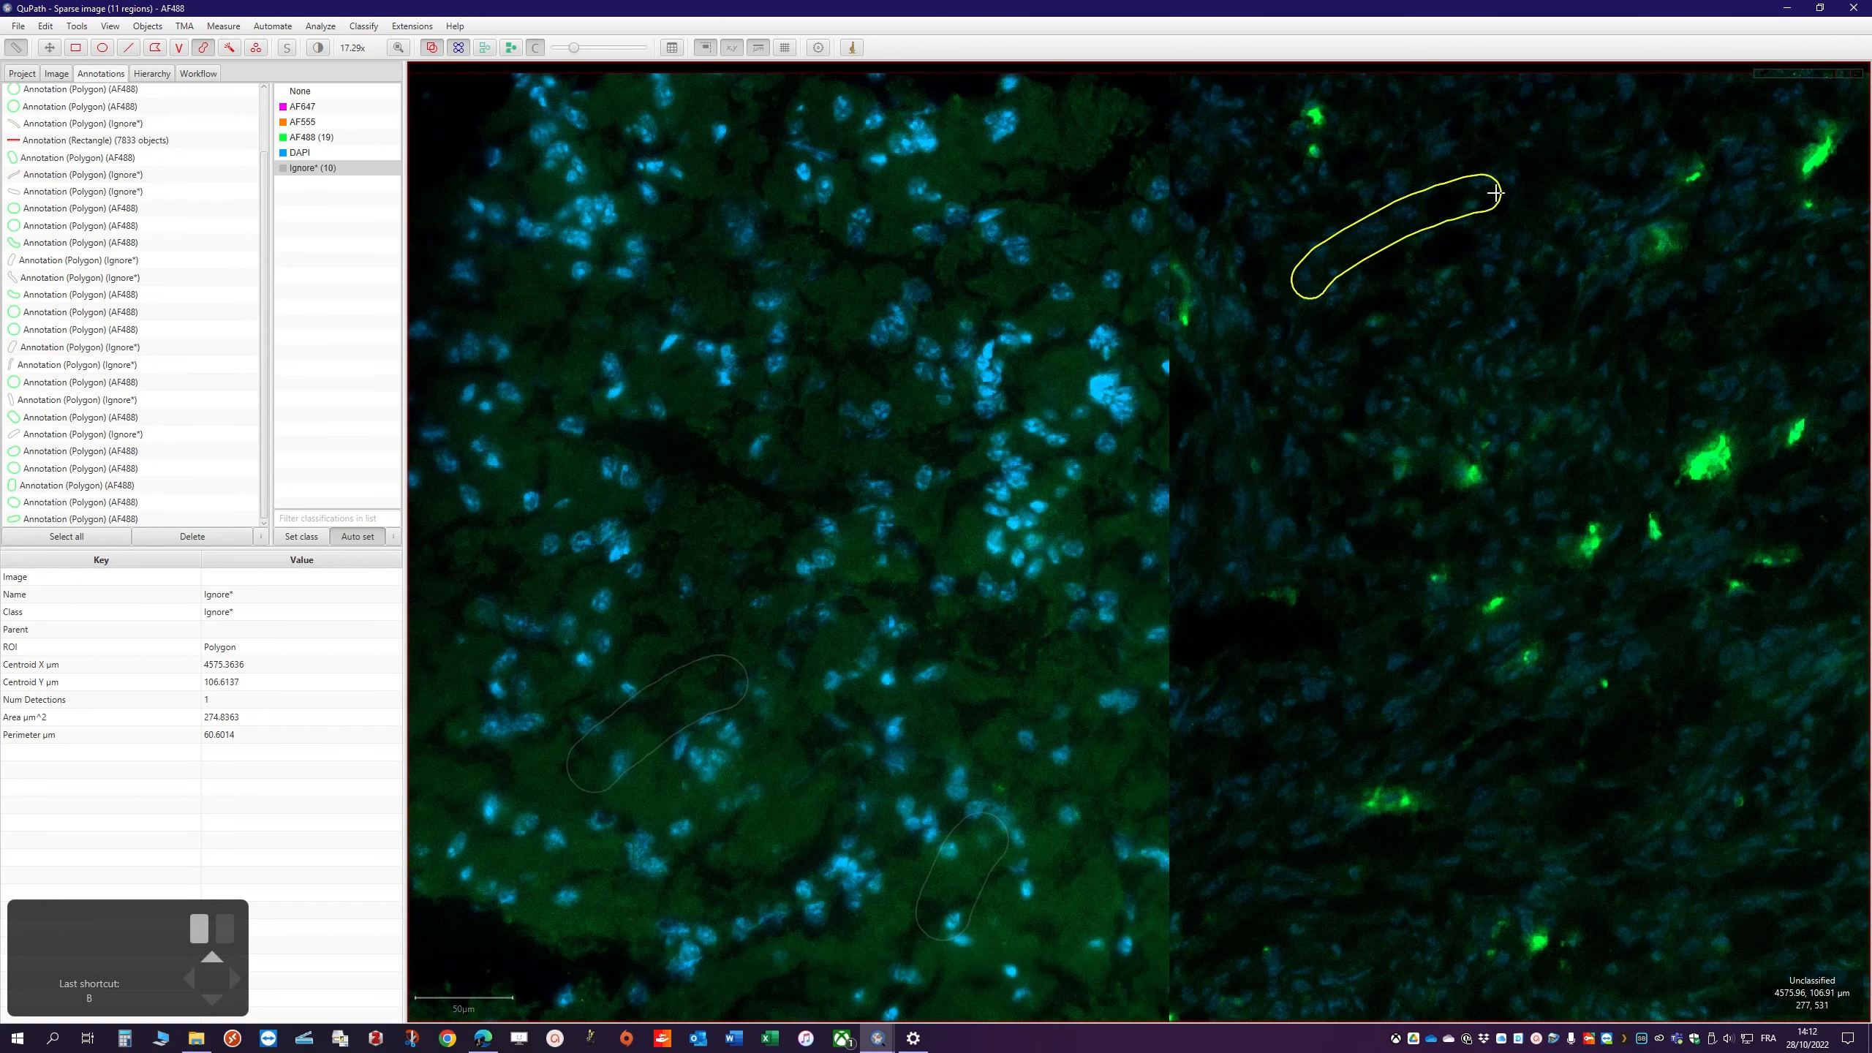
left_click_drag(1272, 466, 1377, 380)
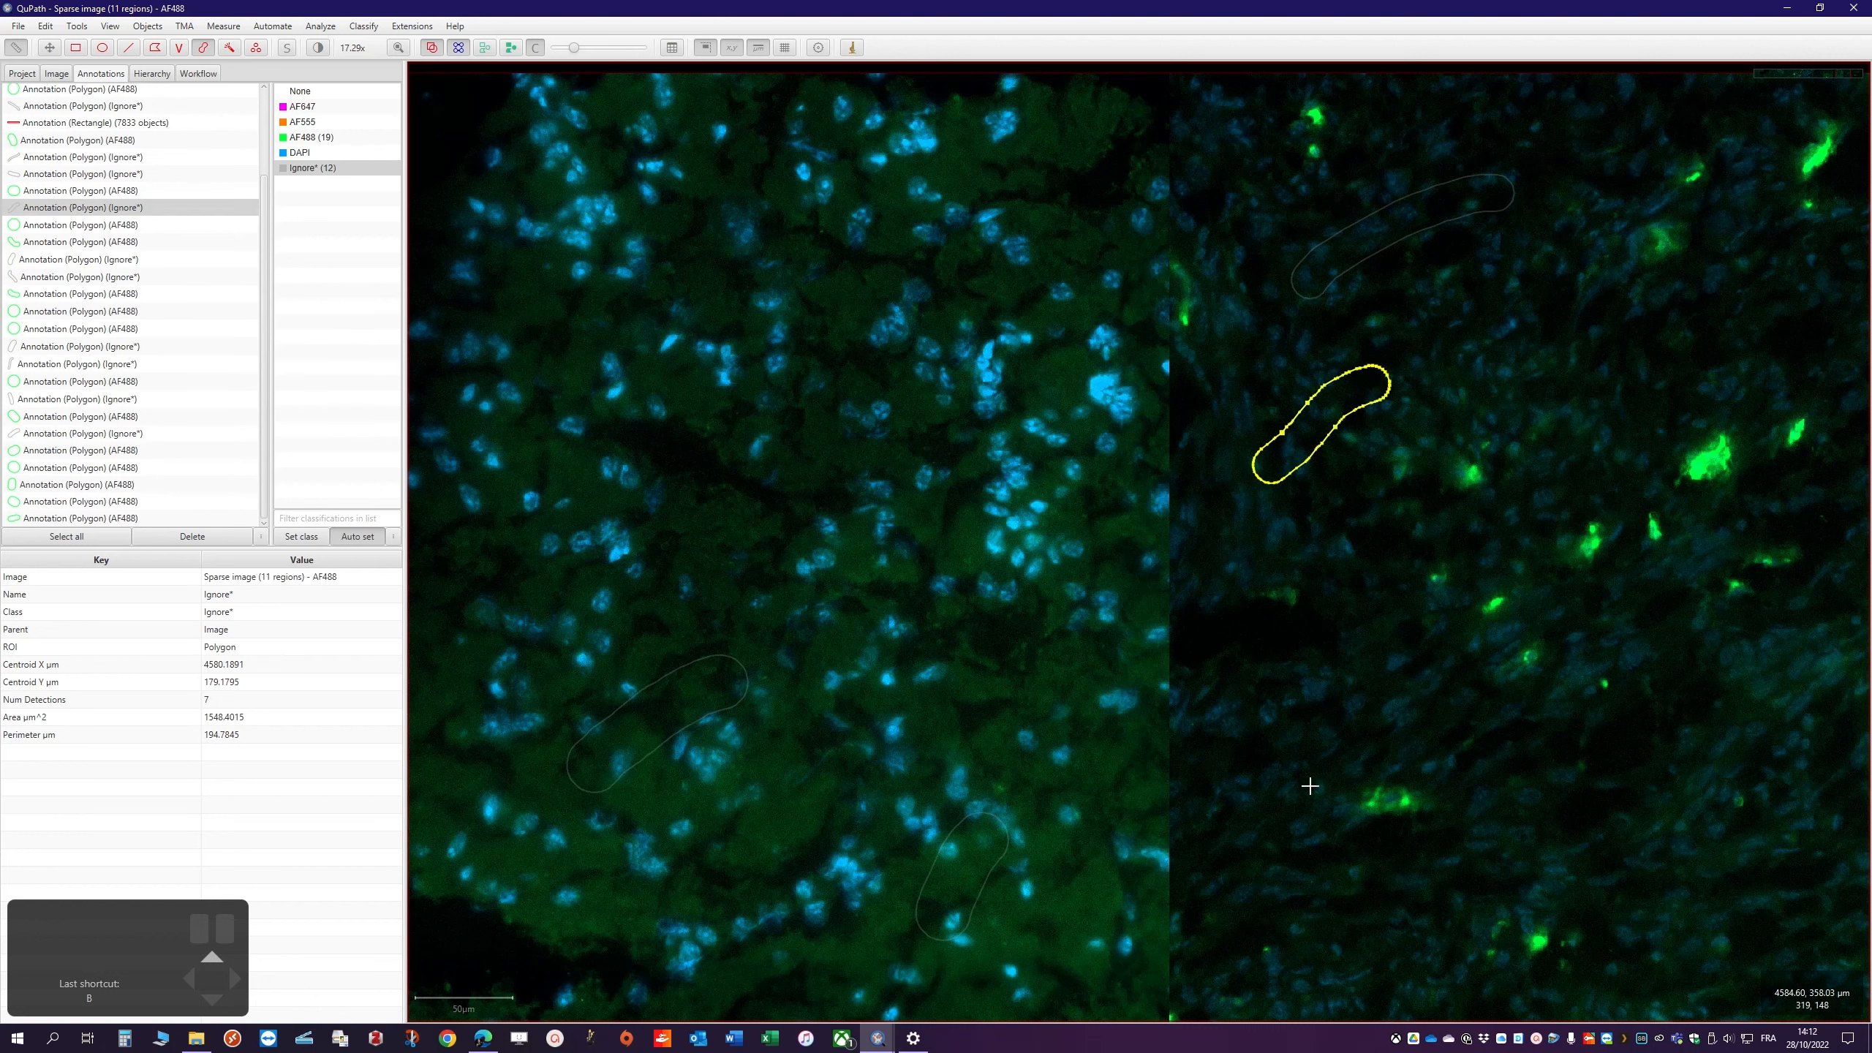
left_click_drag(1251, 809, 1378, 719)
Brush two short diagonal Ignore* annotations over the faint green background in the upper part of the last region
scroll(1601, 822, "down", 3)
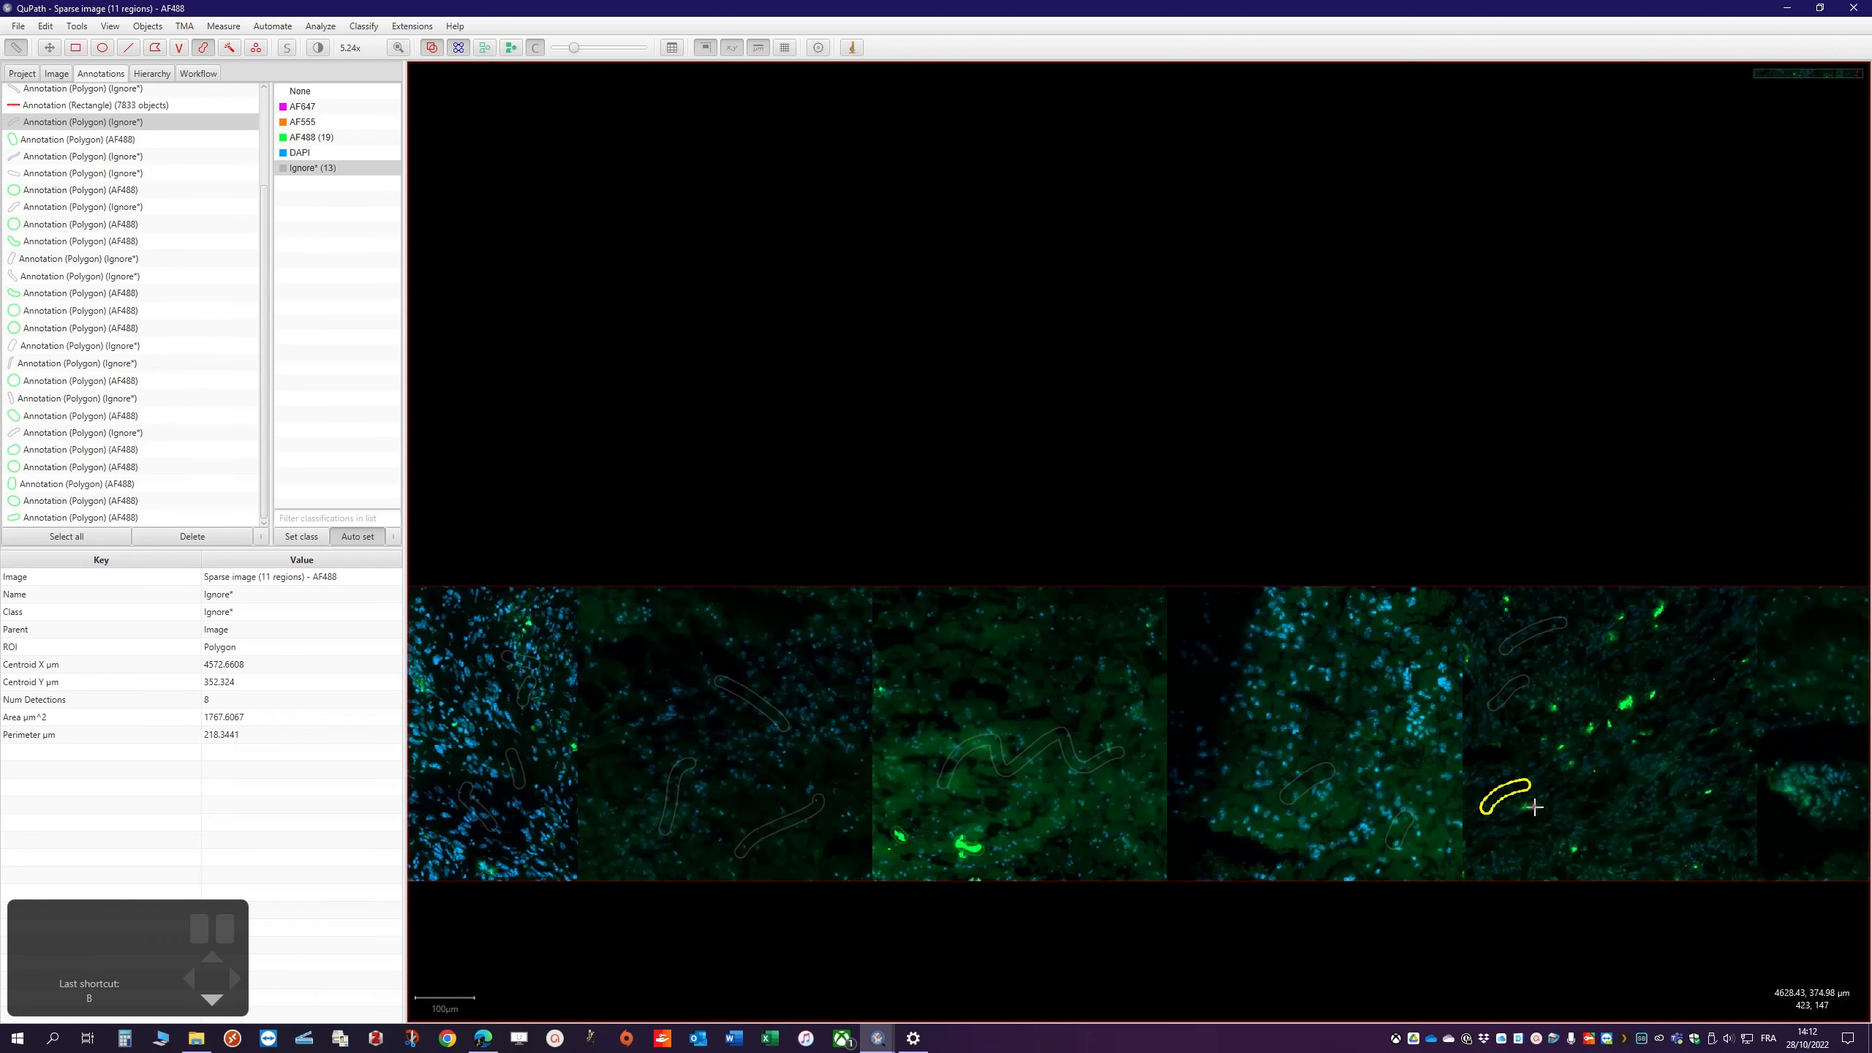
key("m")
left_click_drag(1693, 843, 1129, 774)
scroll(1296, 690, "up", 2)
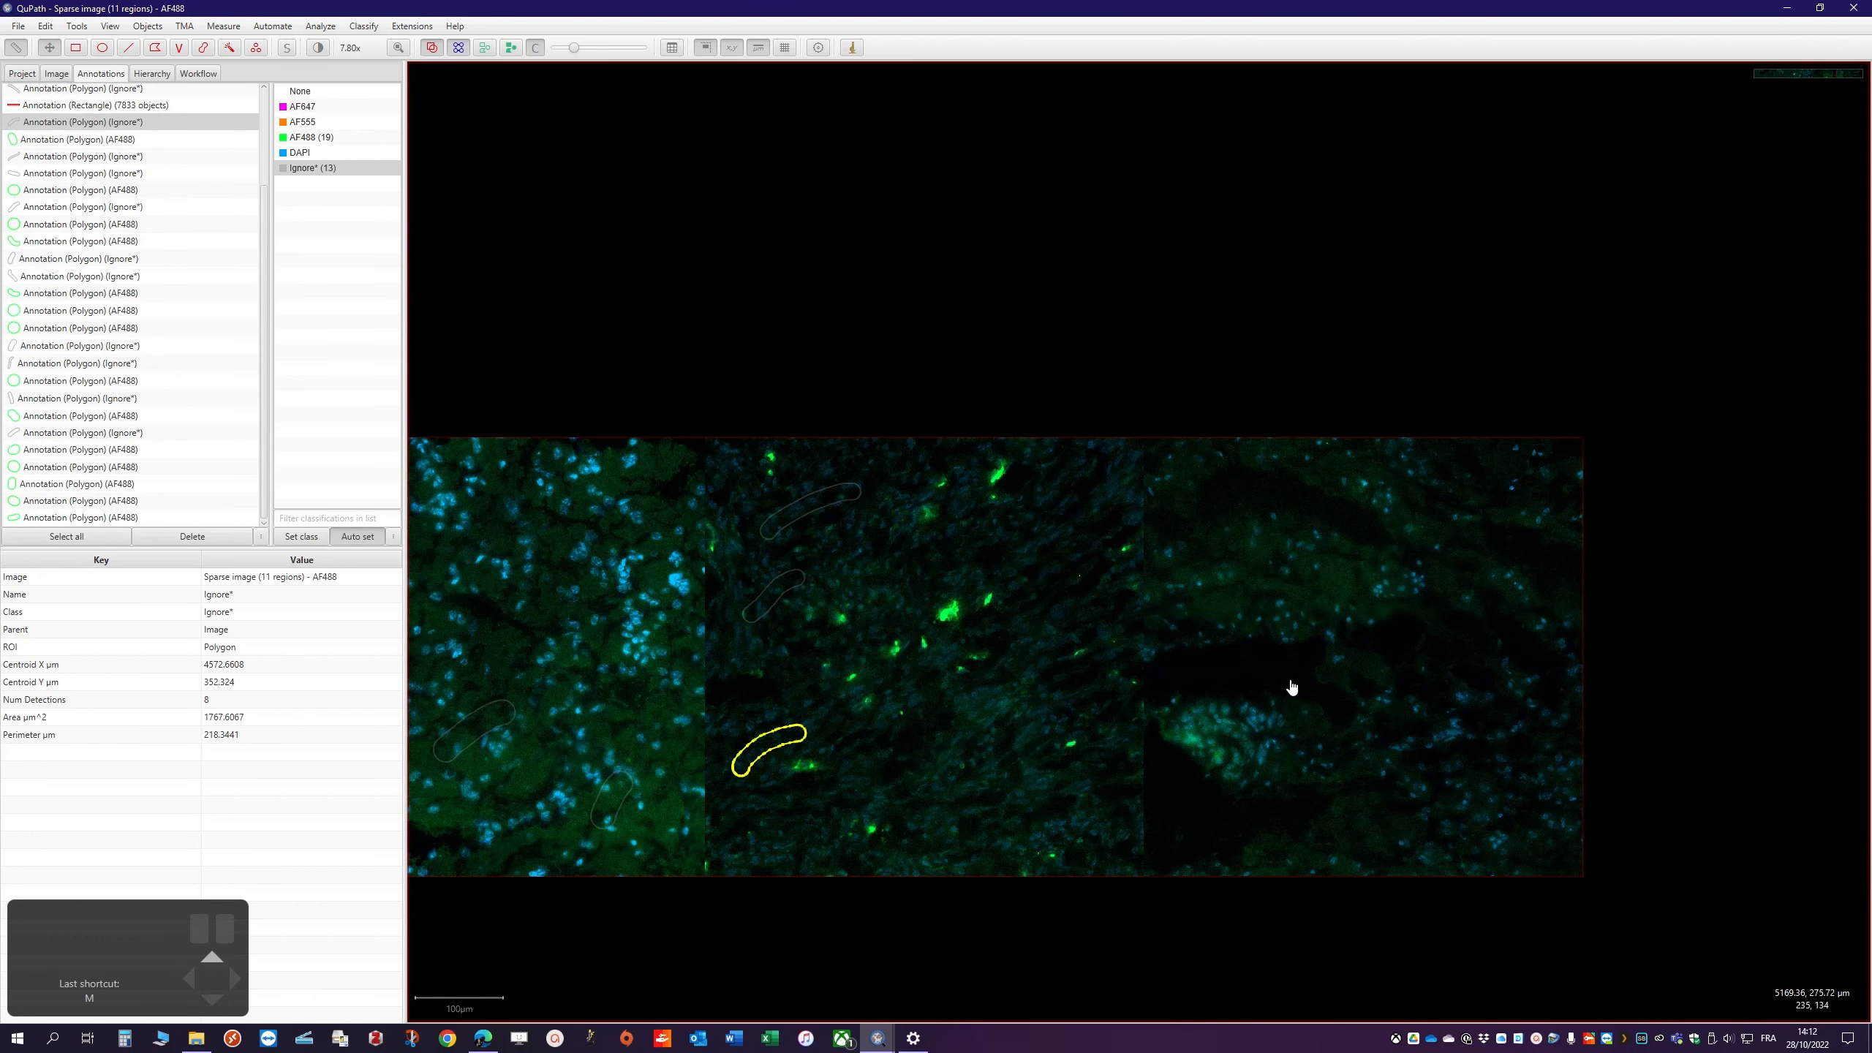
key("b")
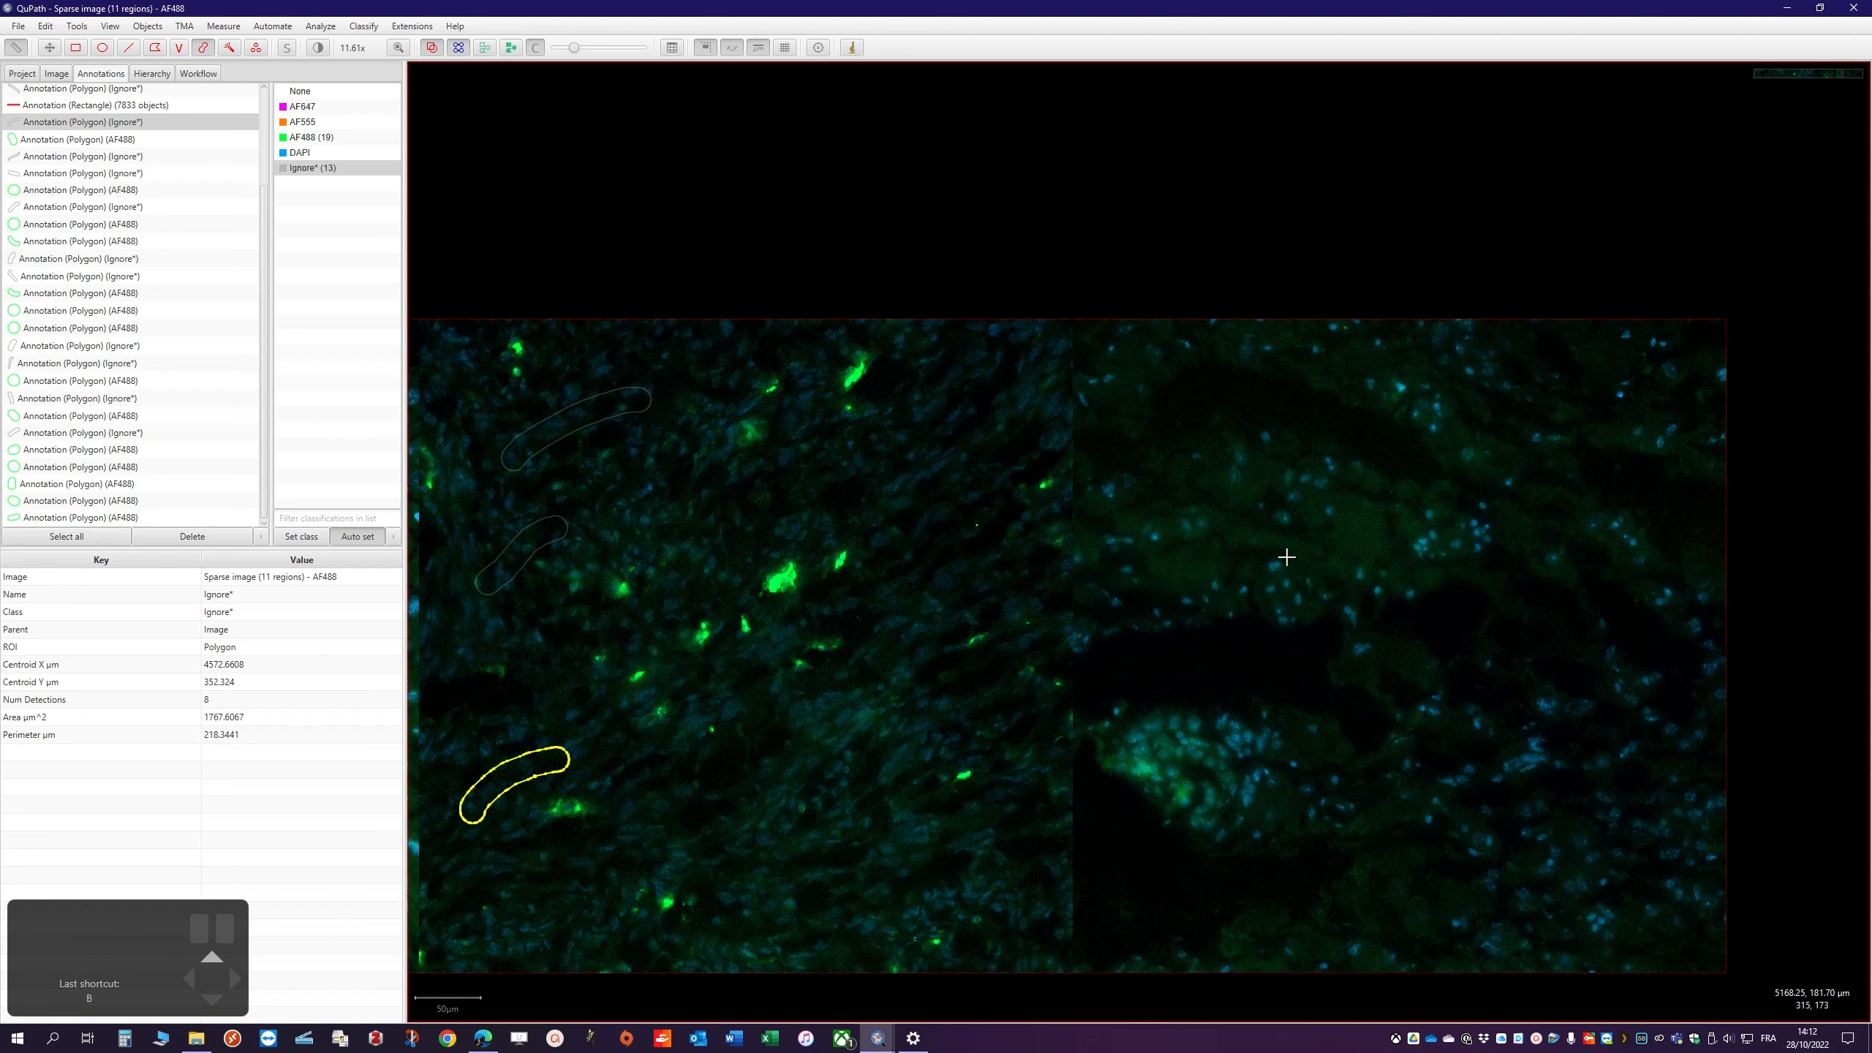
scroll(1287, 557, "up", 2)
left_click_drag(1195, 466, 1124, 539)
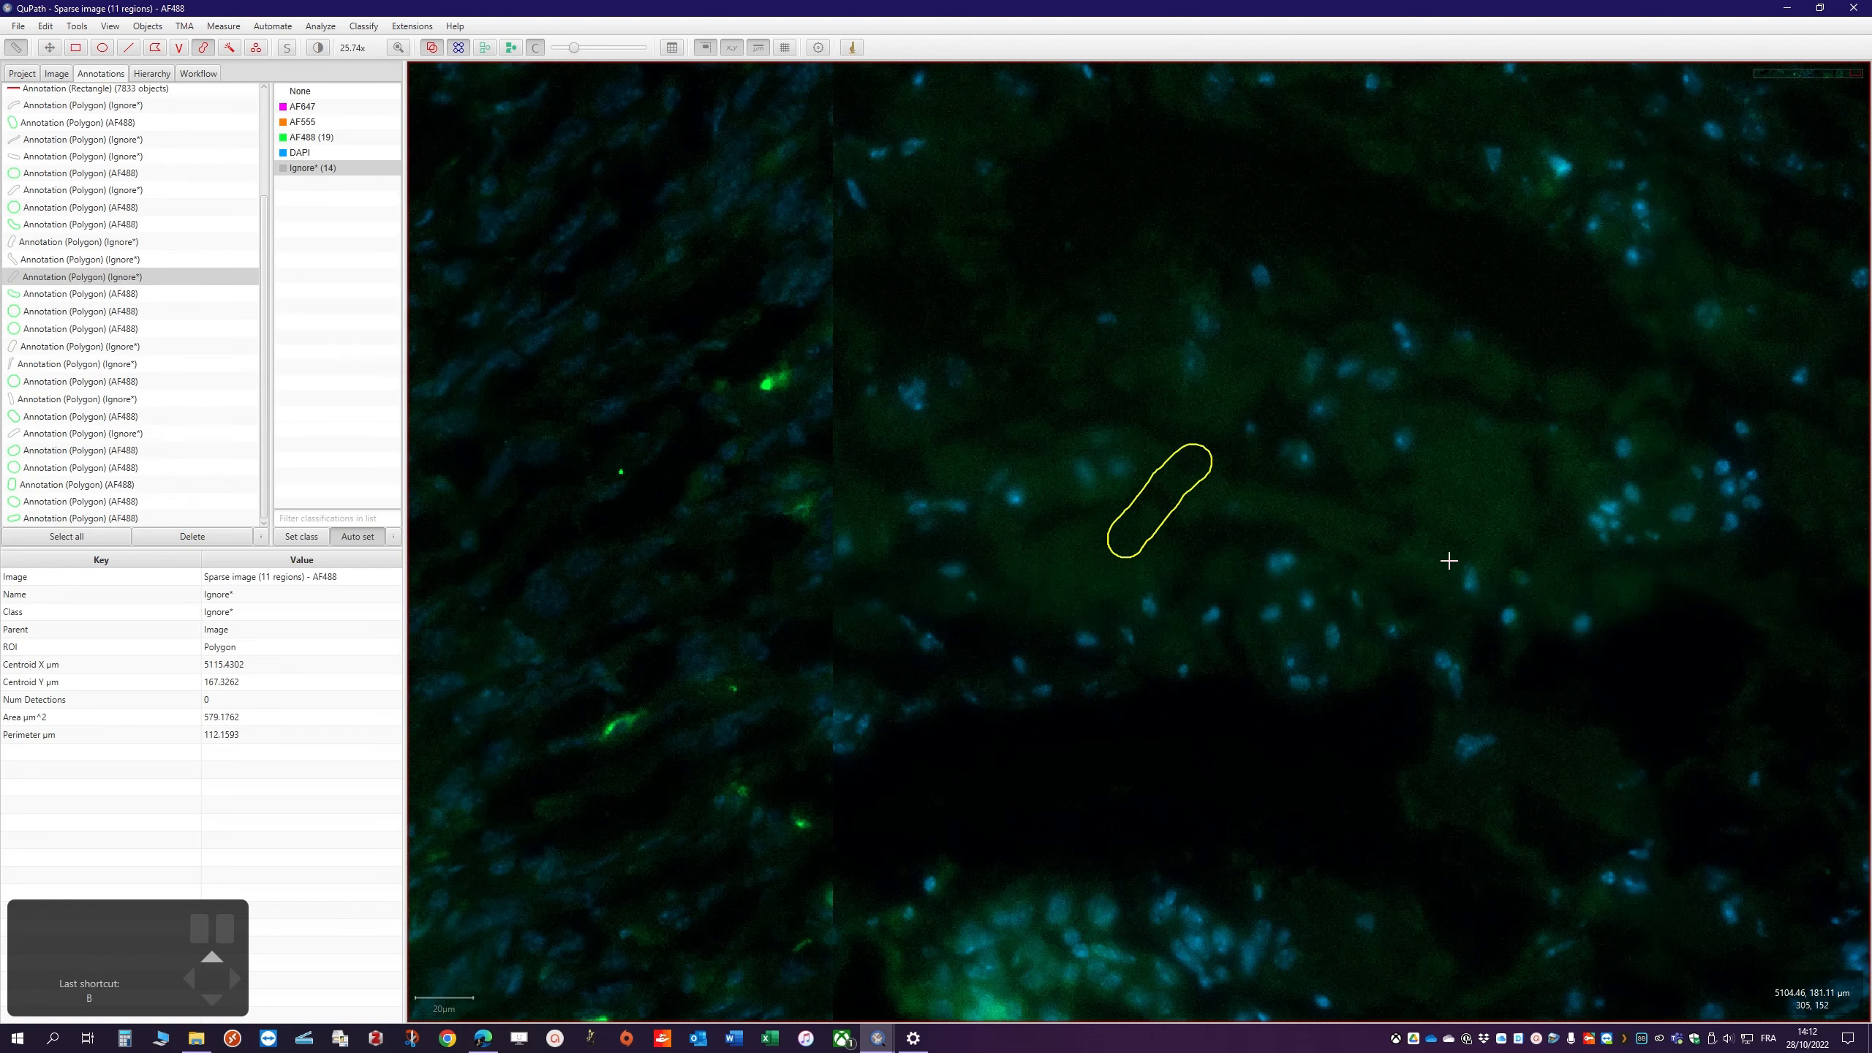
left_click_drag(1446, 561, 1500, 451)
Brush two long horizontal Ignore* annotations in the last region's dark areas, one above and one below the bright cell cluster
scroll(1333, 703, "down", 2)
scroll(1263, 733, "up", 2)
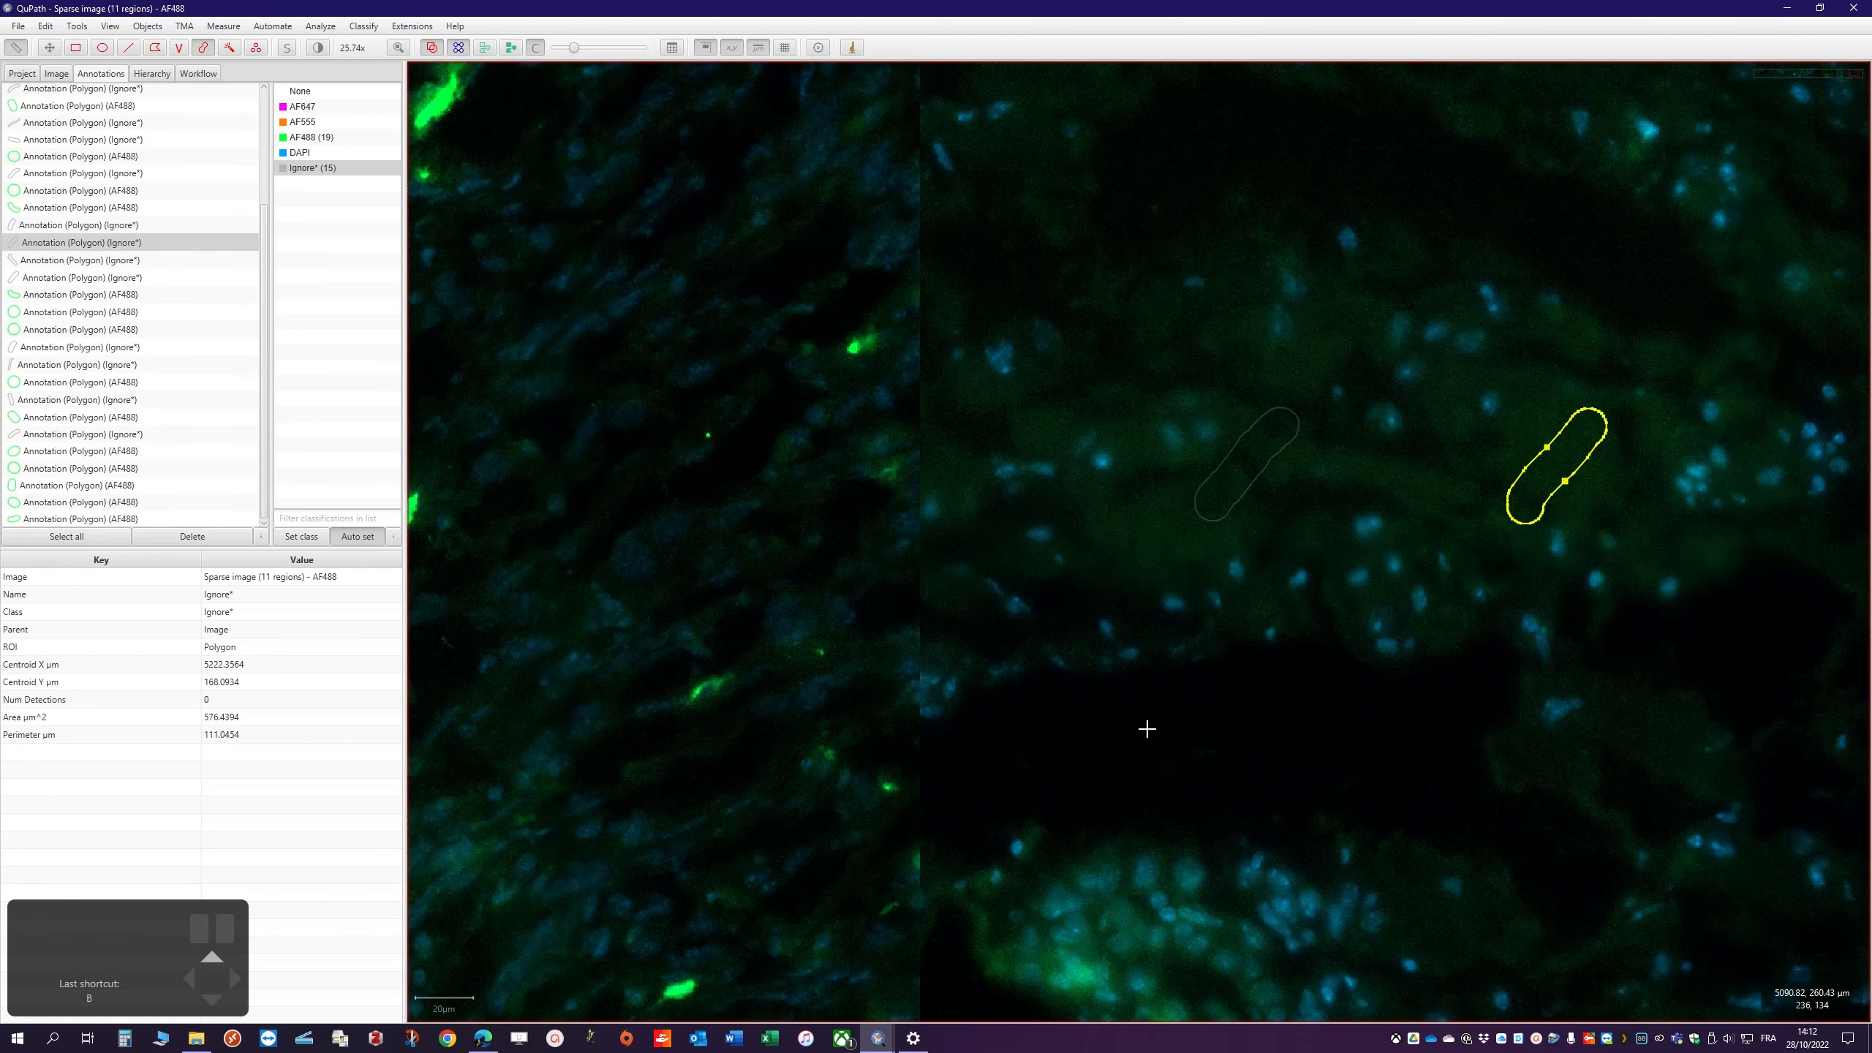
mouse_move(1145, 730)
left_mouse_down()
mouse_move(1547, 718)
mouse_move(1518, 730)
left_mouse_up()
scroll(1364, 766, "down", 3)
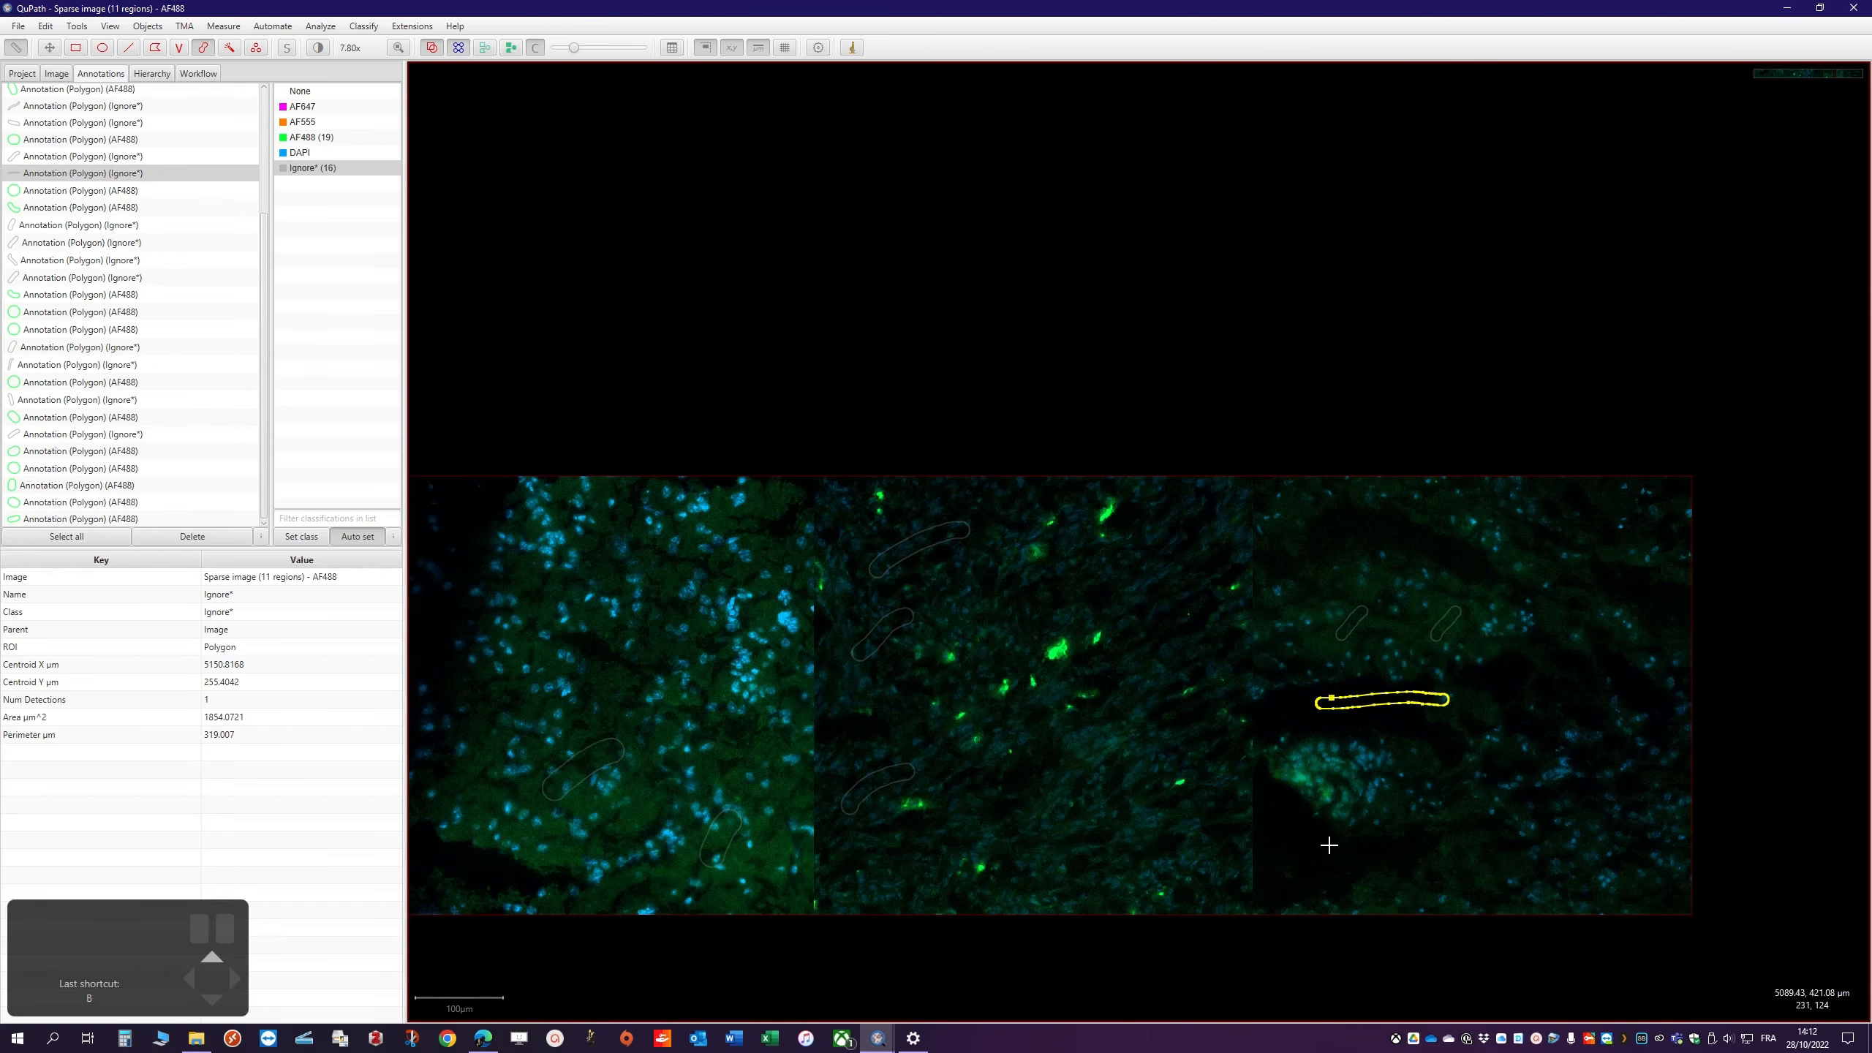
scroll(1337, 890, "up", 2)
left_click_drag(1262, 815, 1430, 824)
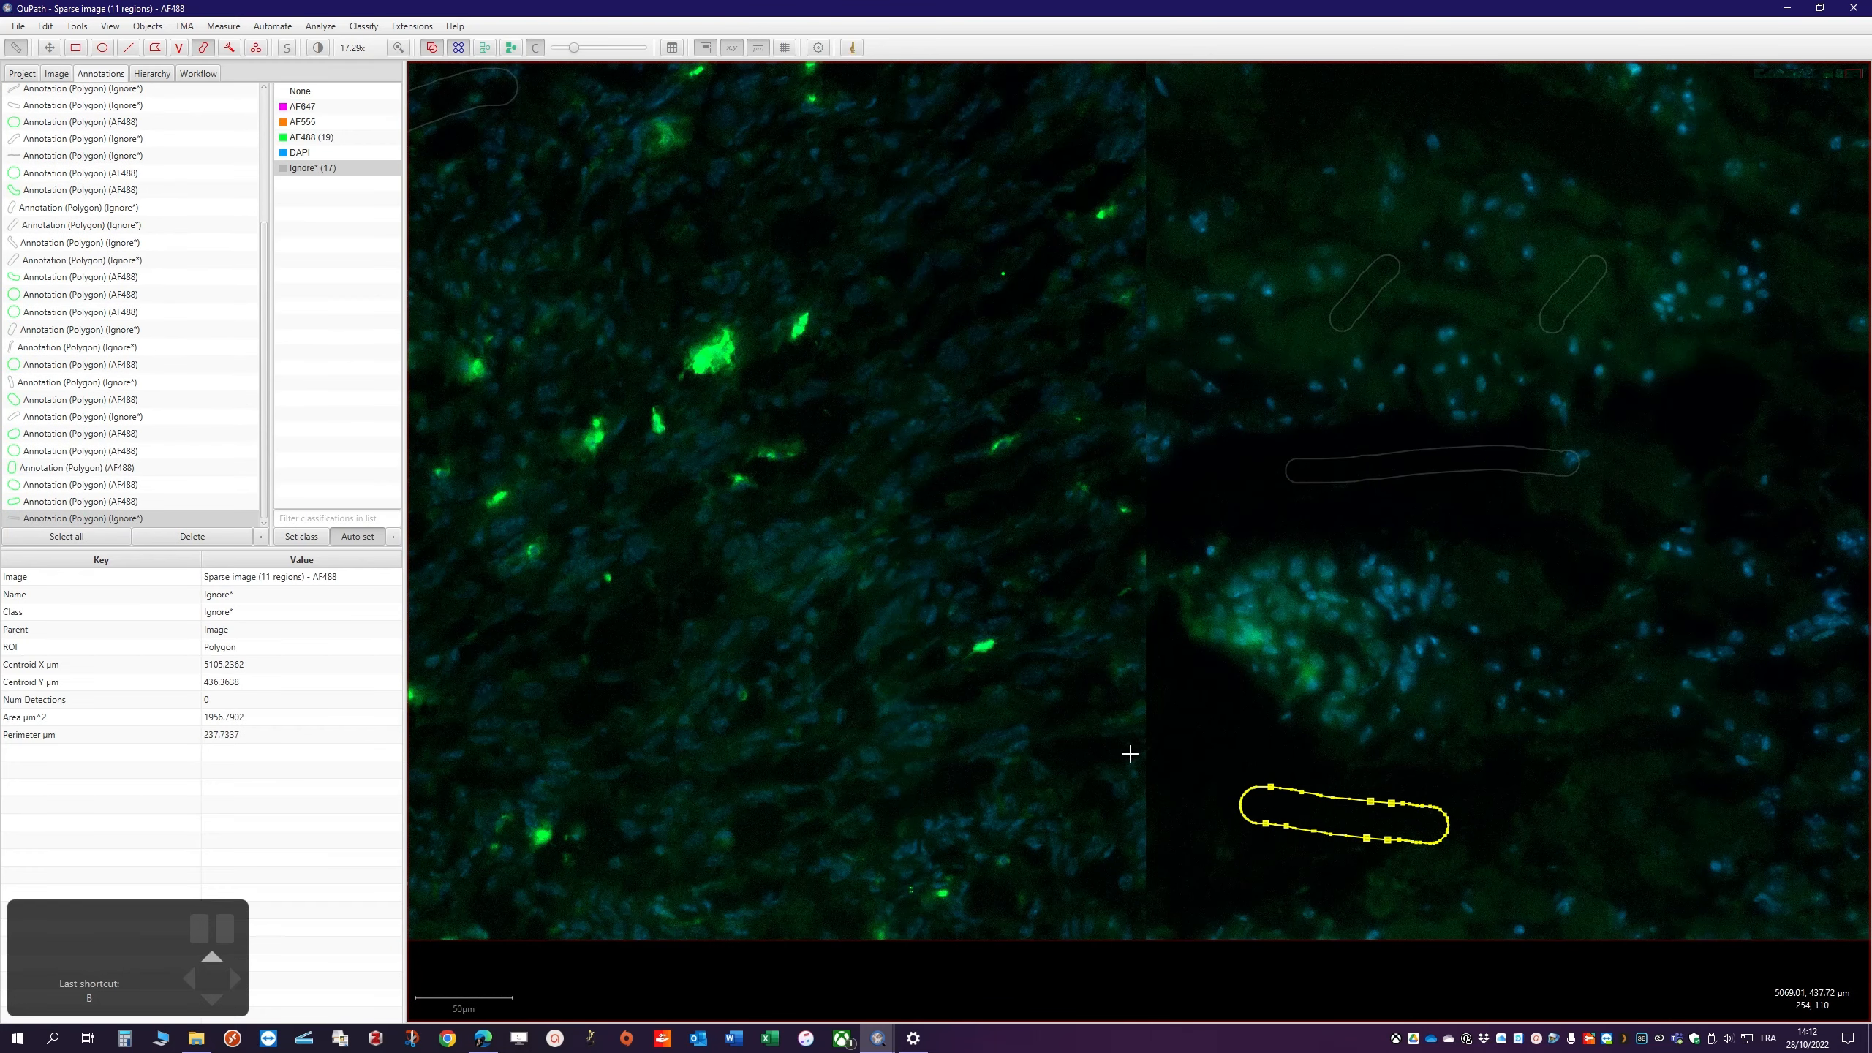
scroll(1069, 741, "down", 3)
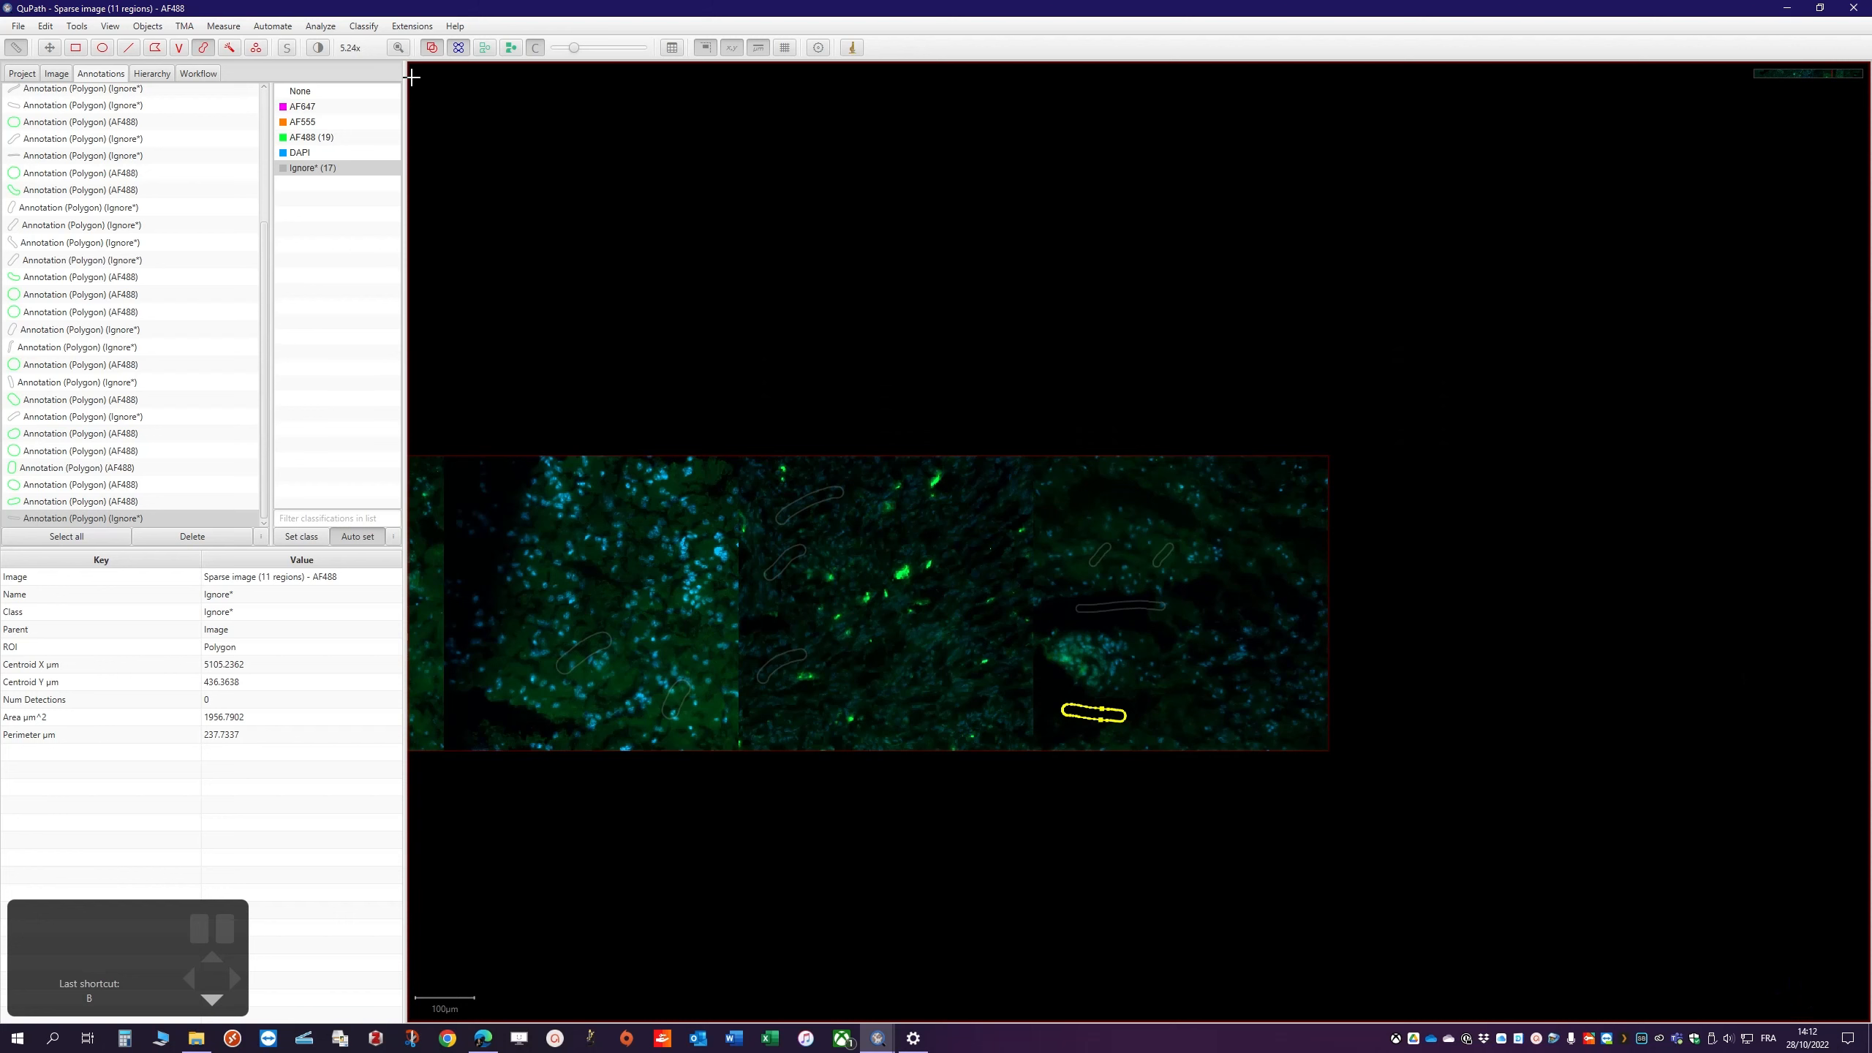
Select the large rectangle annotation spanning the whole sparse image and show the cell detections over it
left_click(398, 47)
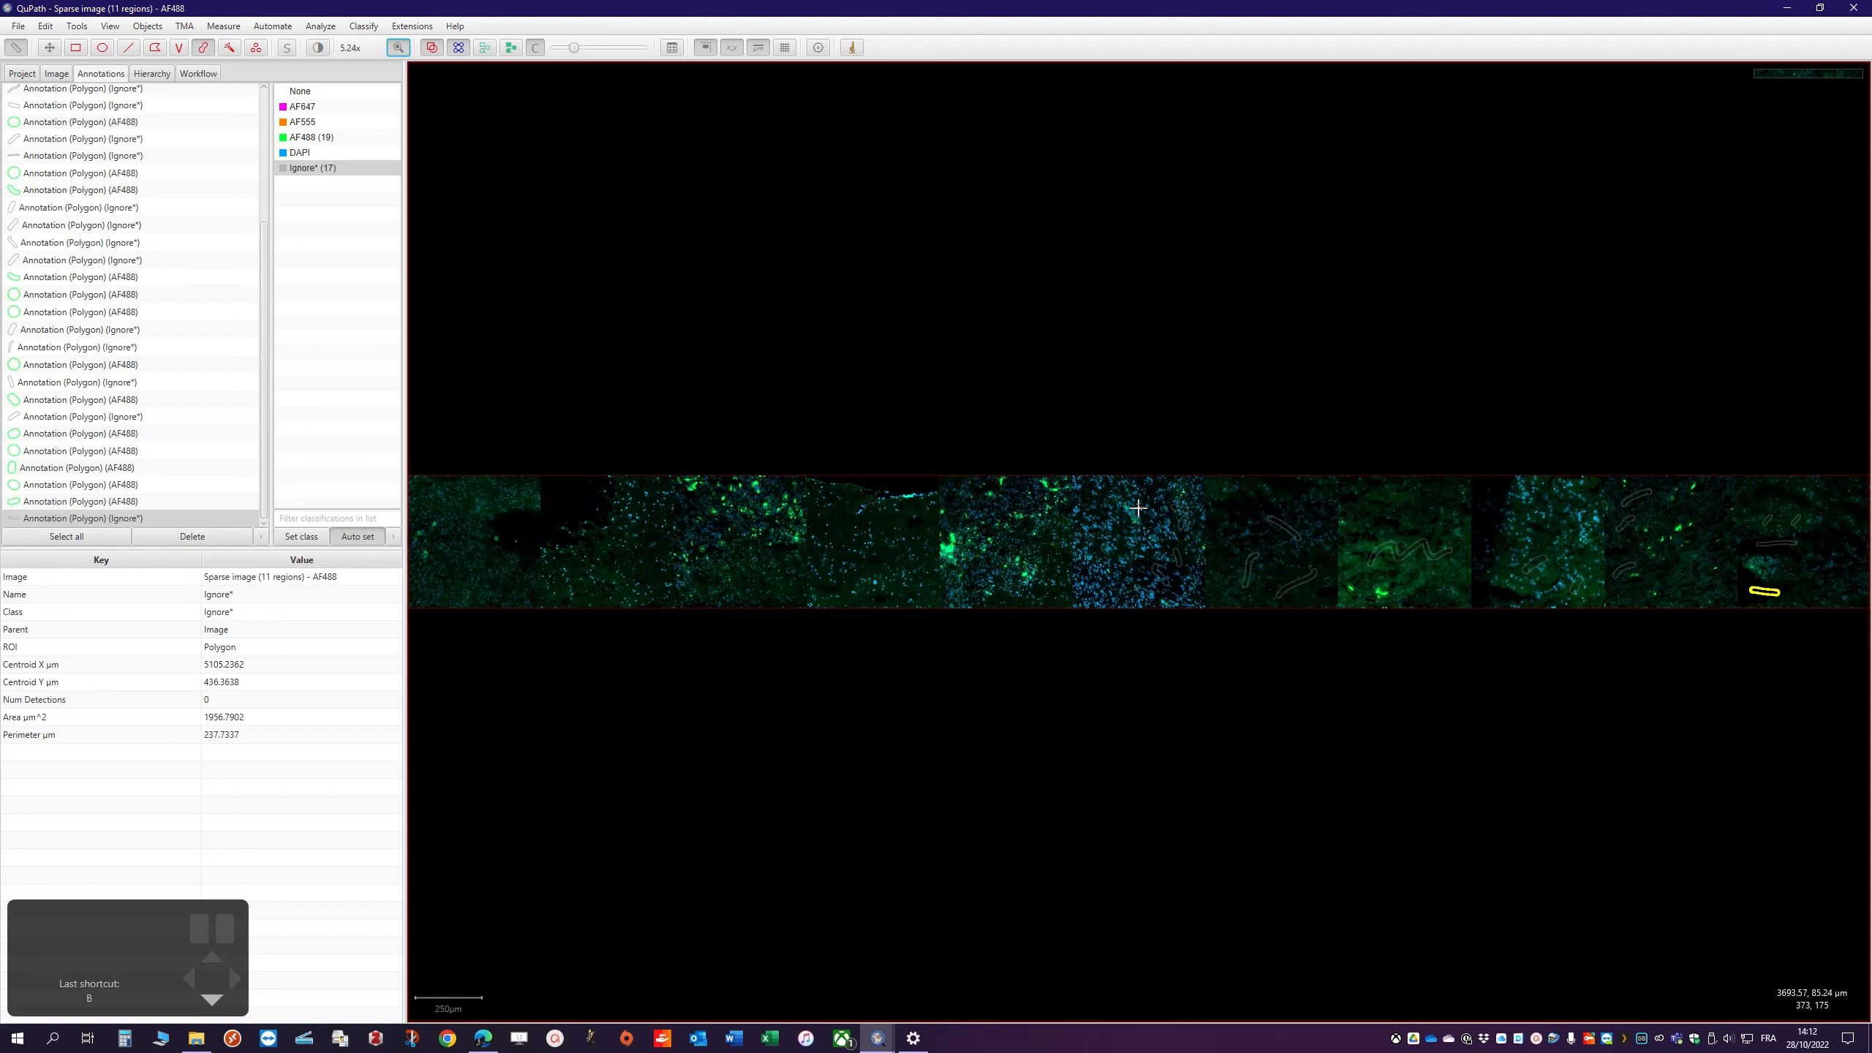
scroll(240, 269, "up", 4)
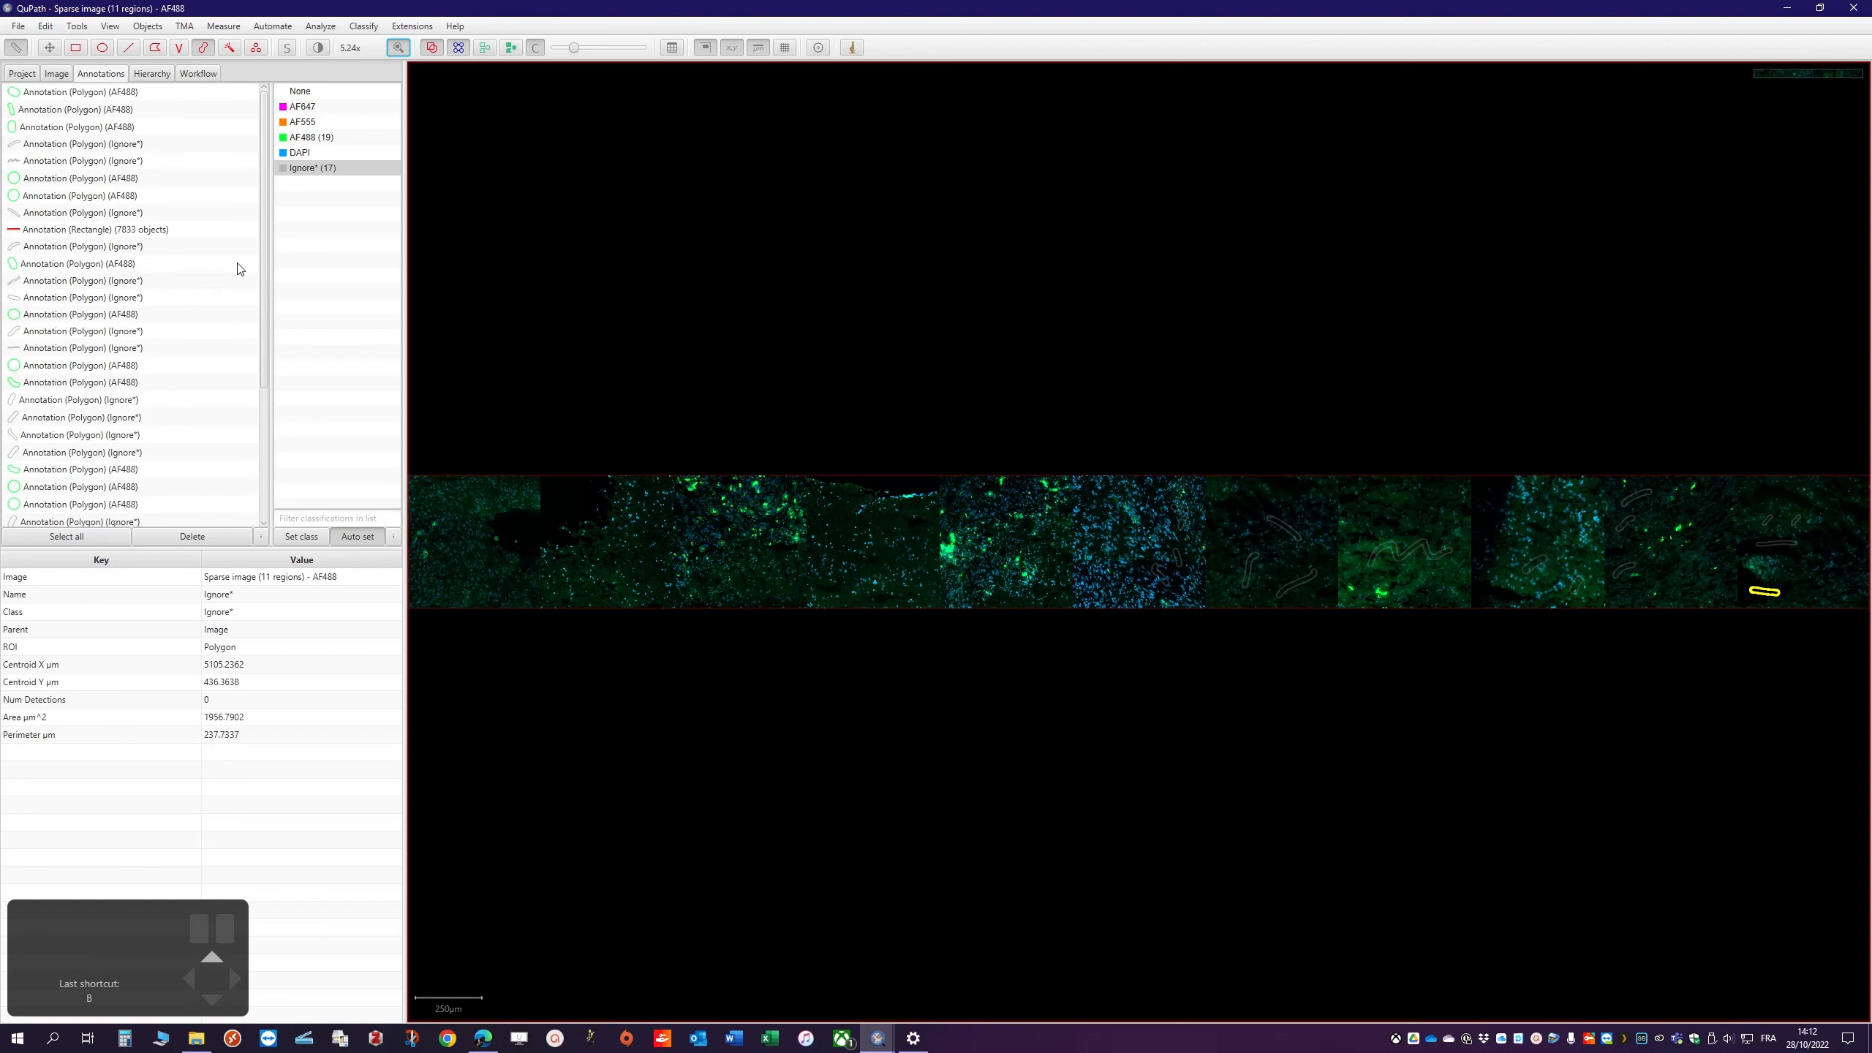
left_click(86, 232)
left_click(84, 232)
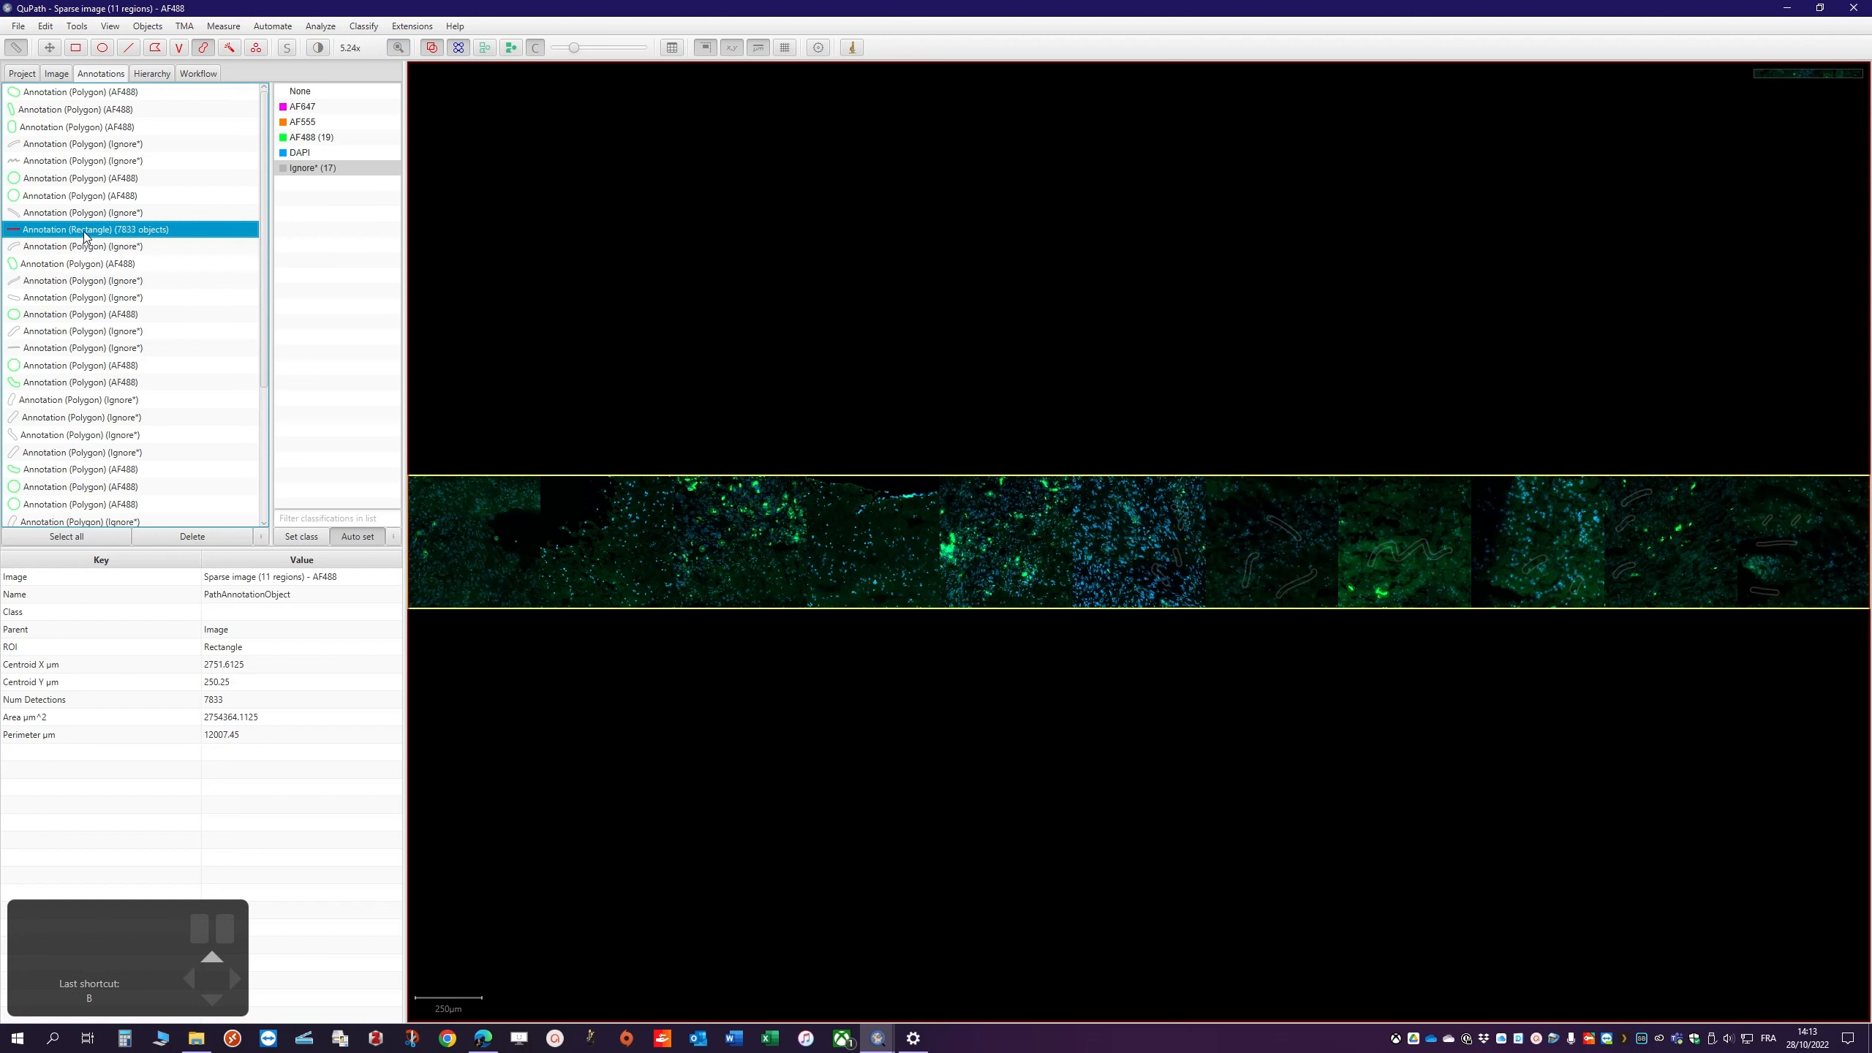
left_click(482, 53)
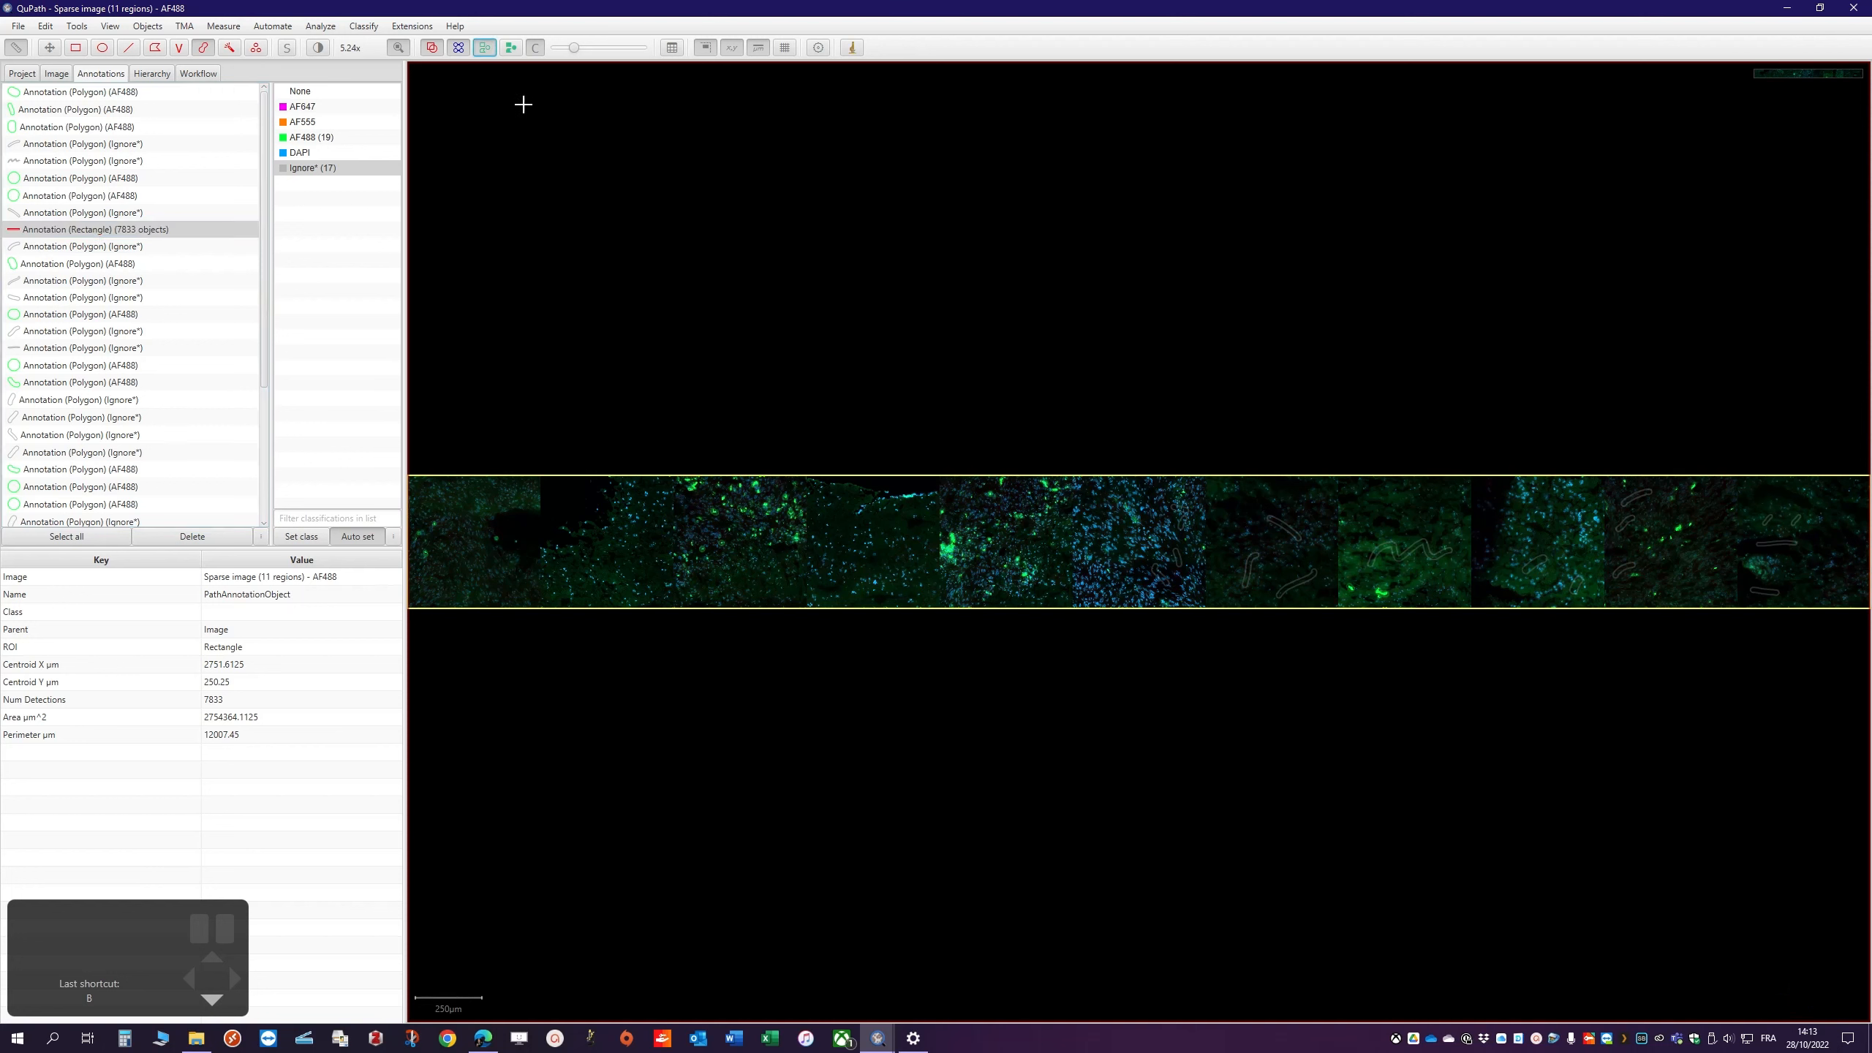
Start training an object classifier with Random trees on all detections, with live update turned on
left_click(370, 29)
mouse_move(380, 54)
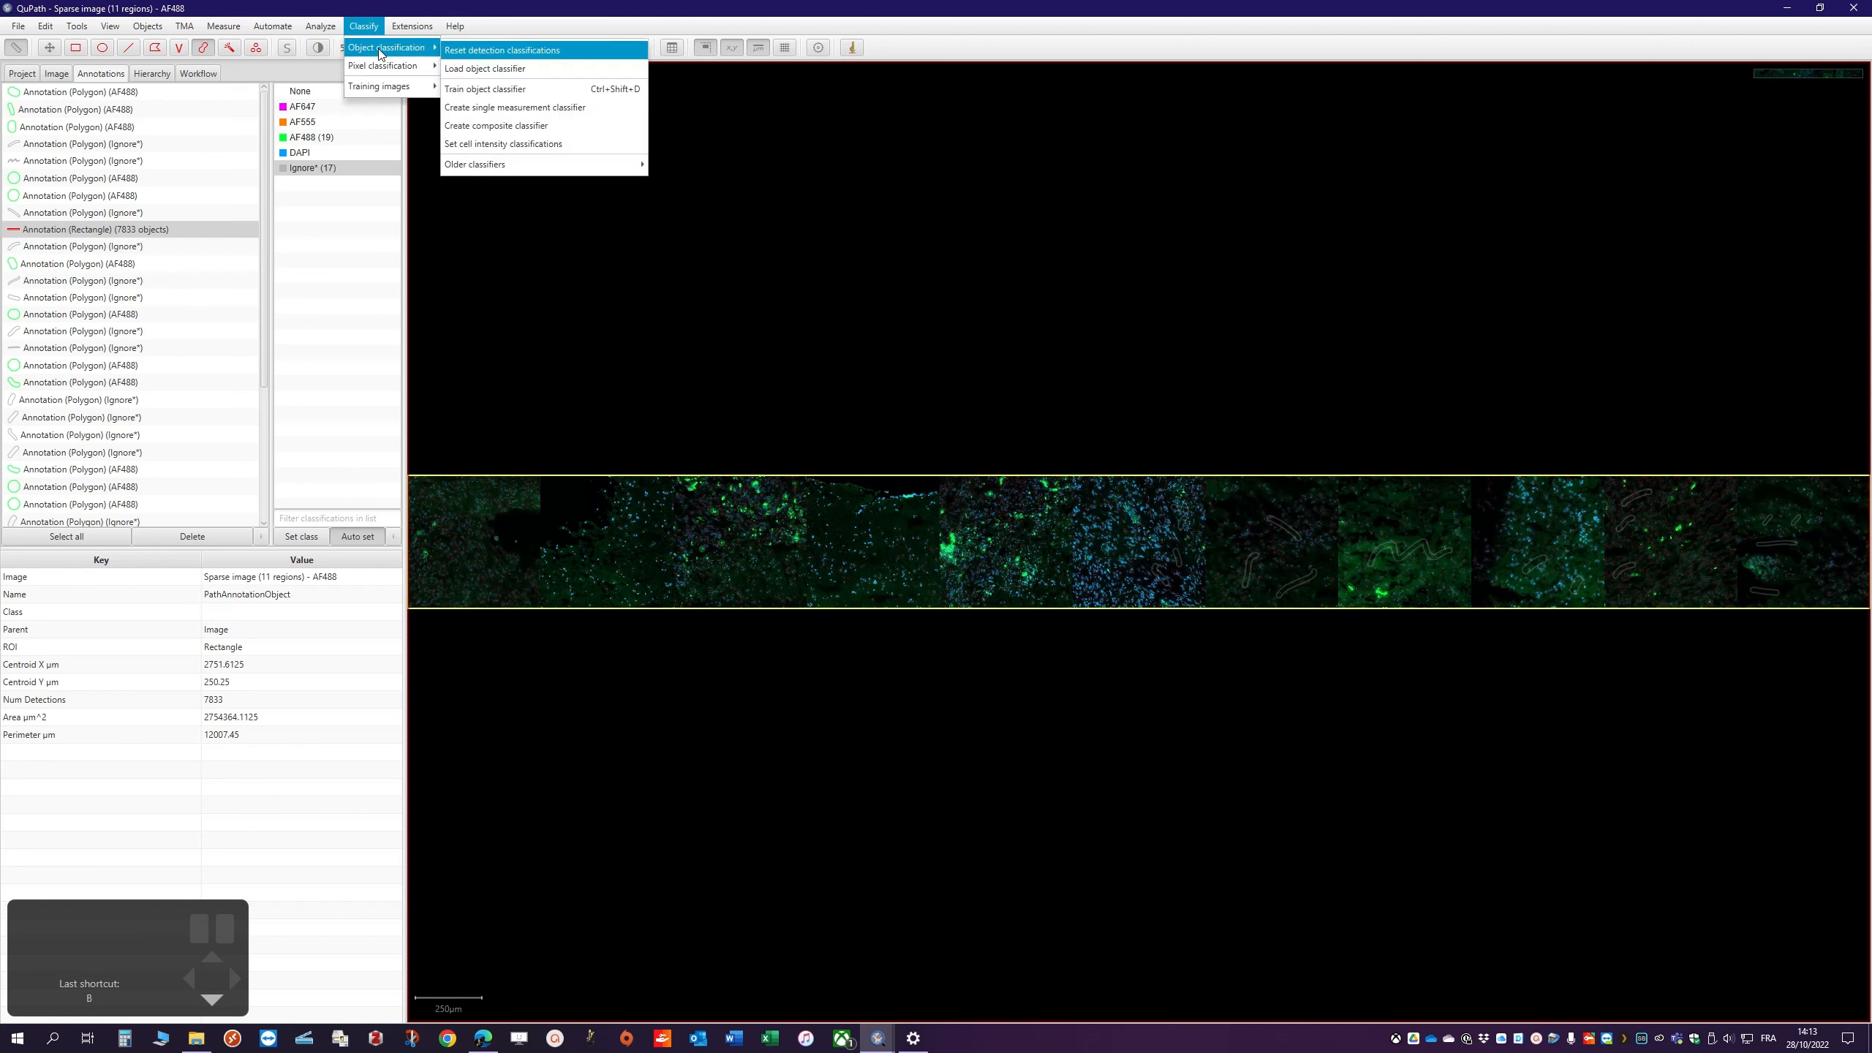
left_click(524, 89)
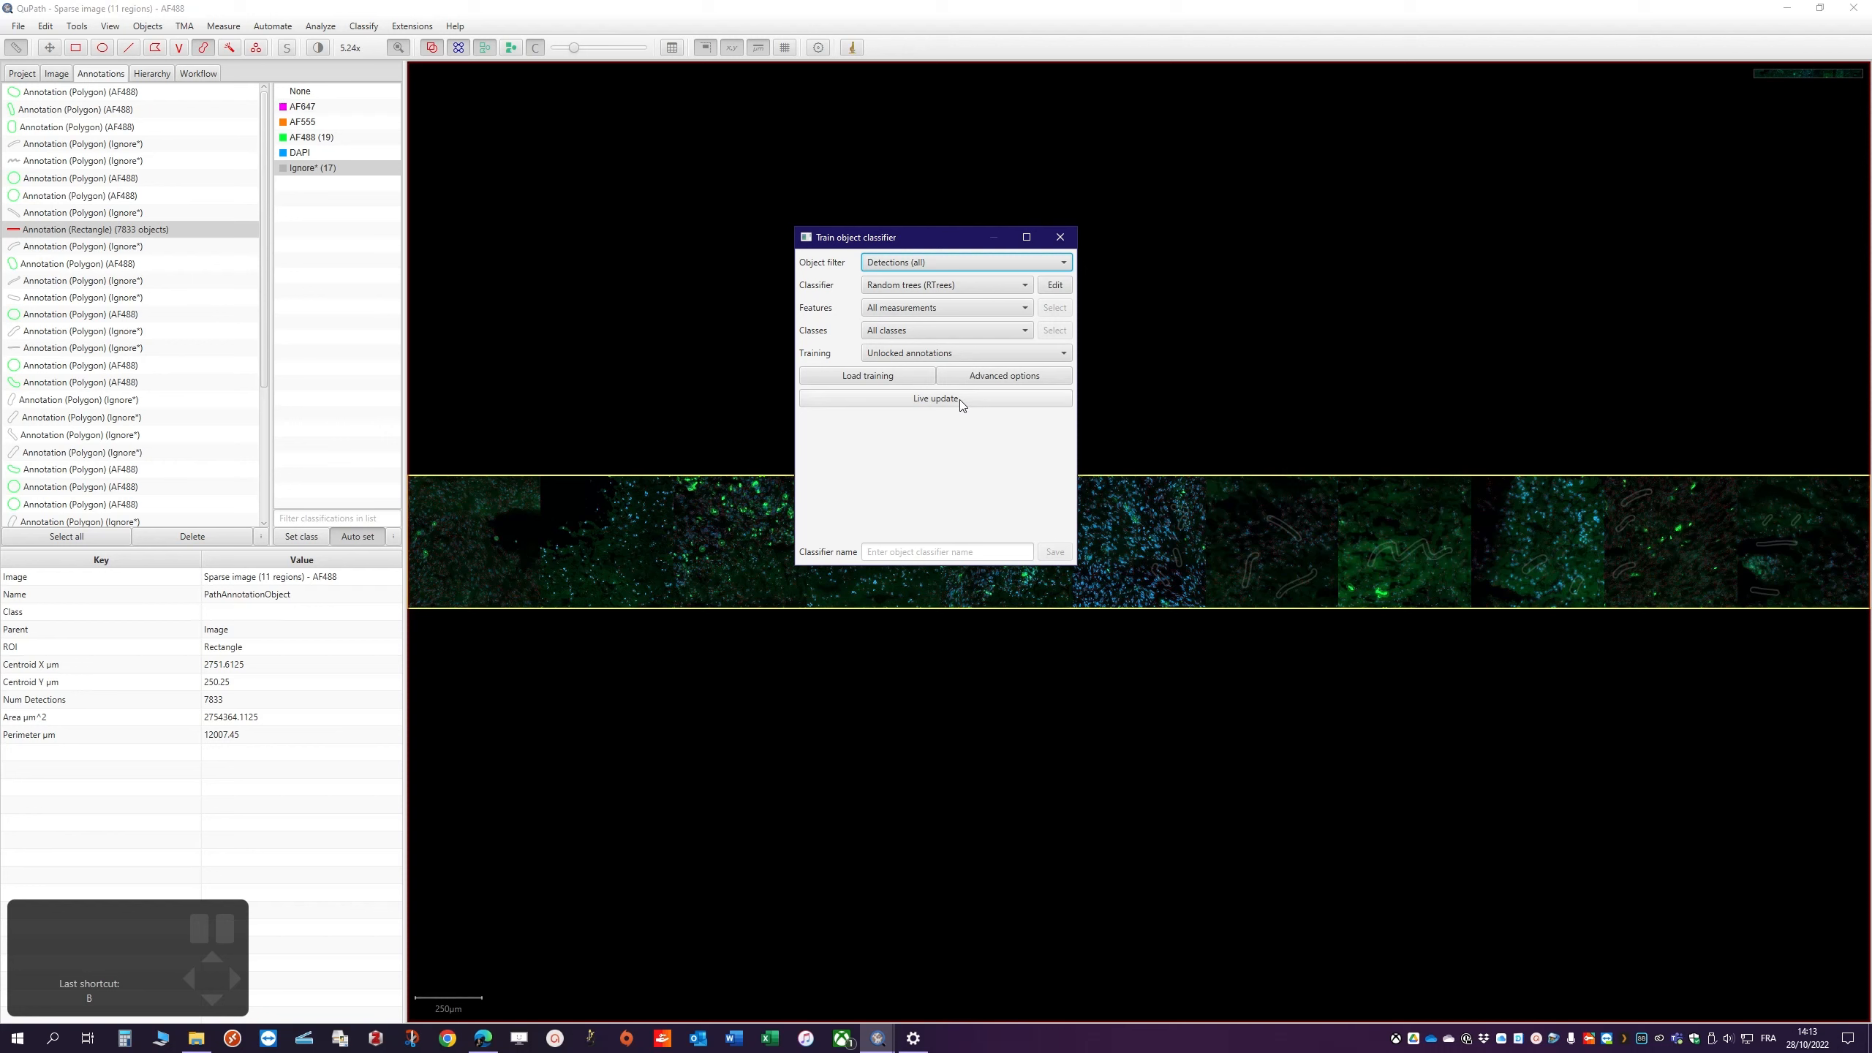
left_click(931, 398)
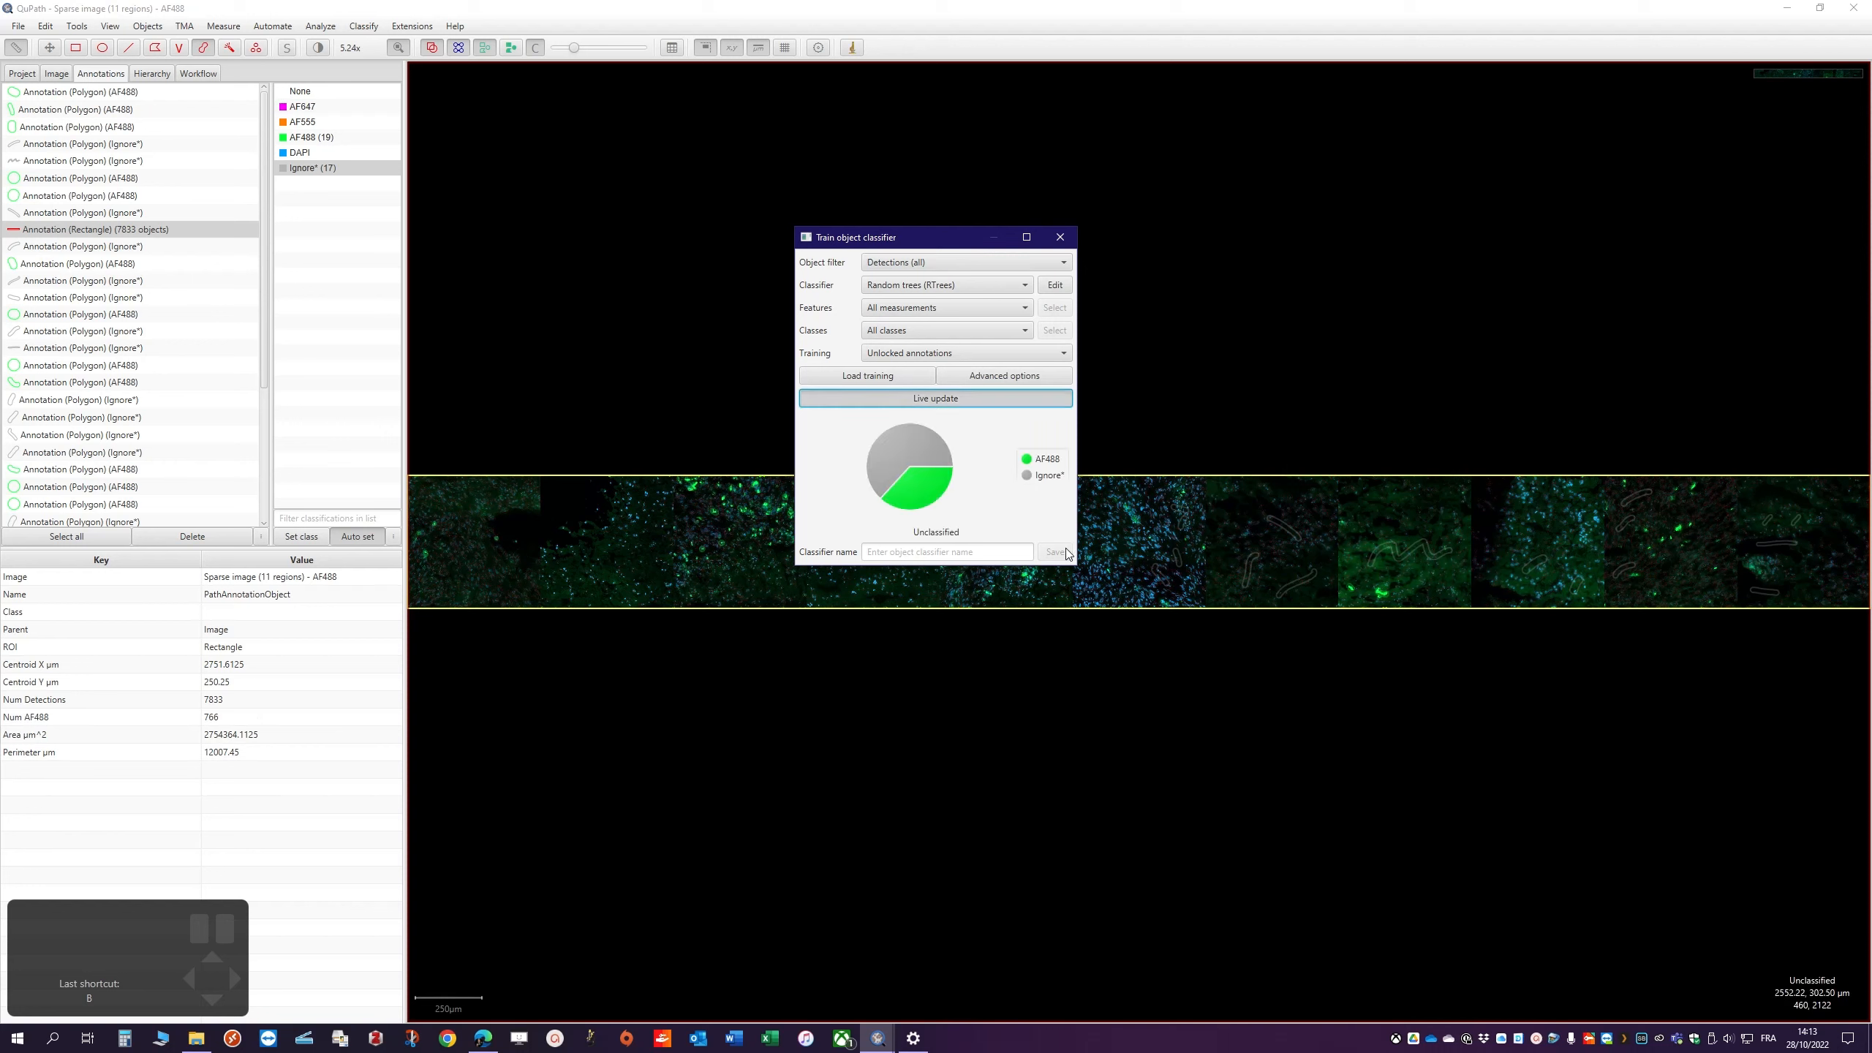
Fill the detections and raise the overlay opacity to maximum, keeping the classifier window clear of the image strip
left_click(512, 51)
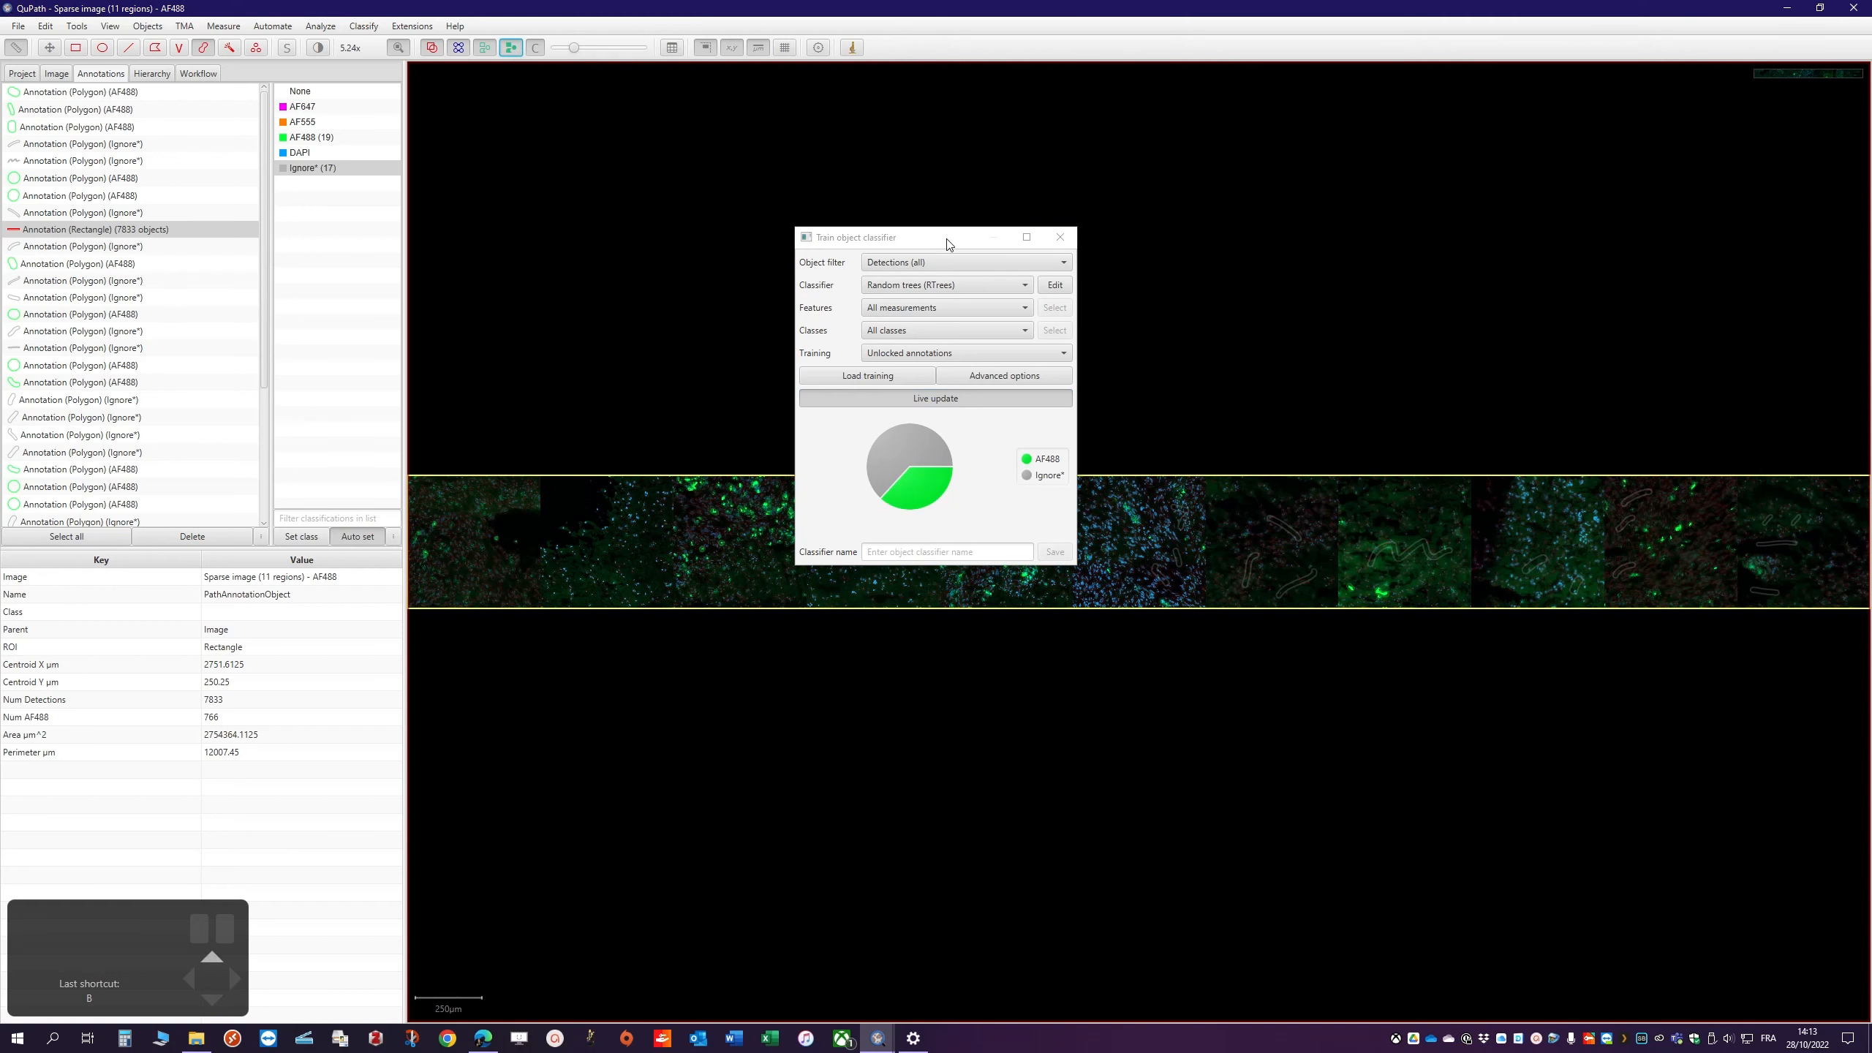
left_click_drag(945, 237, 1277, 663)
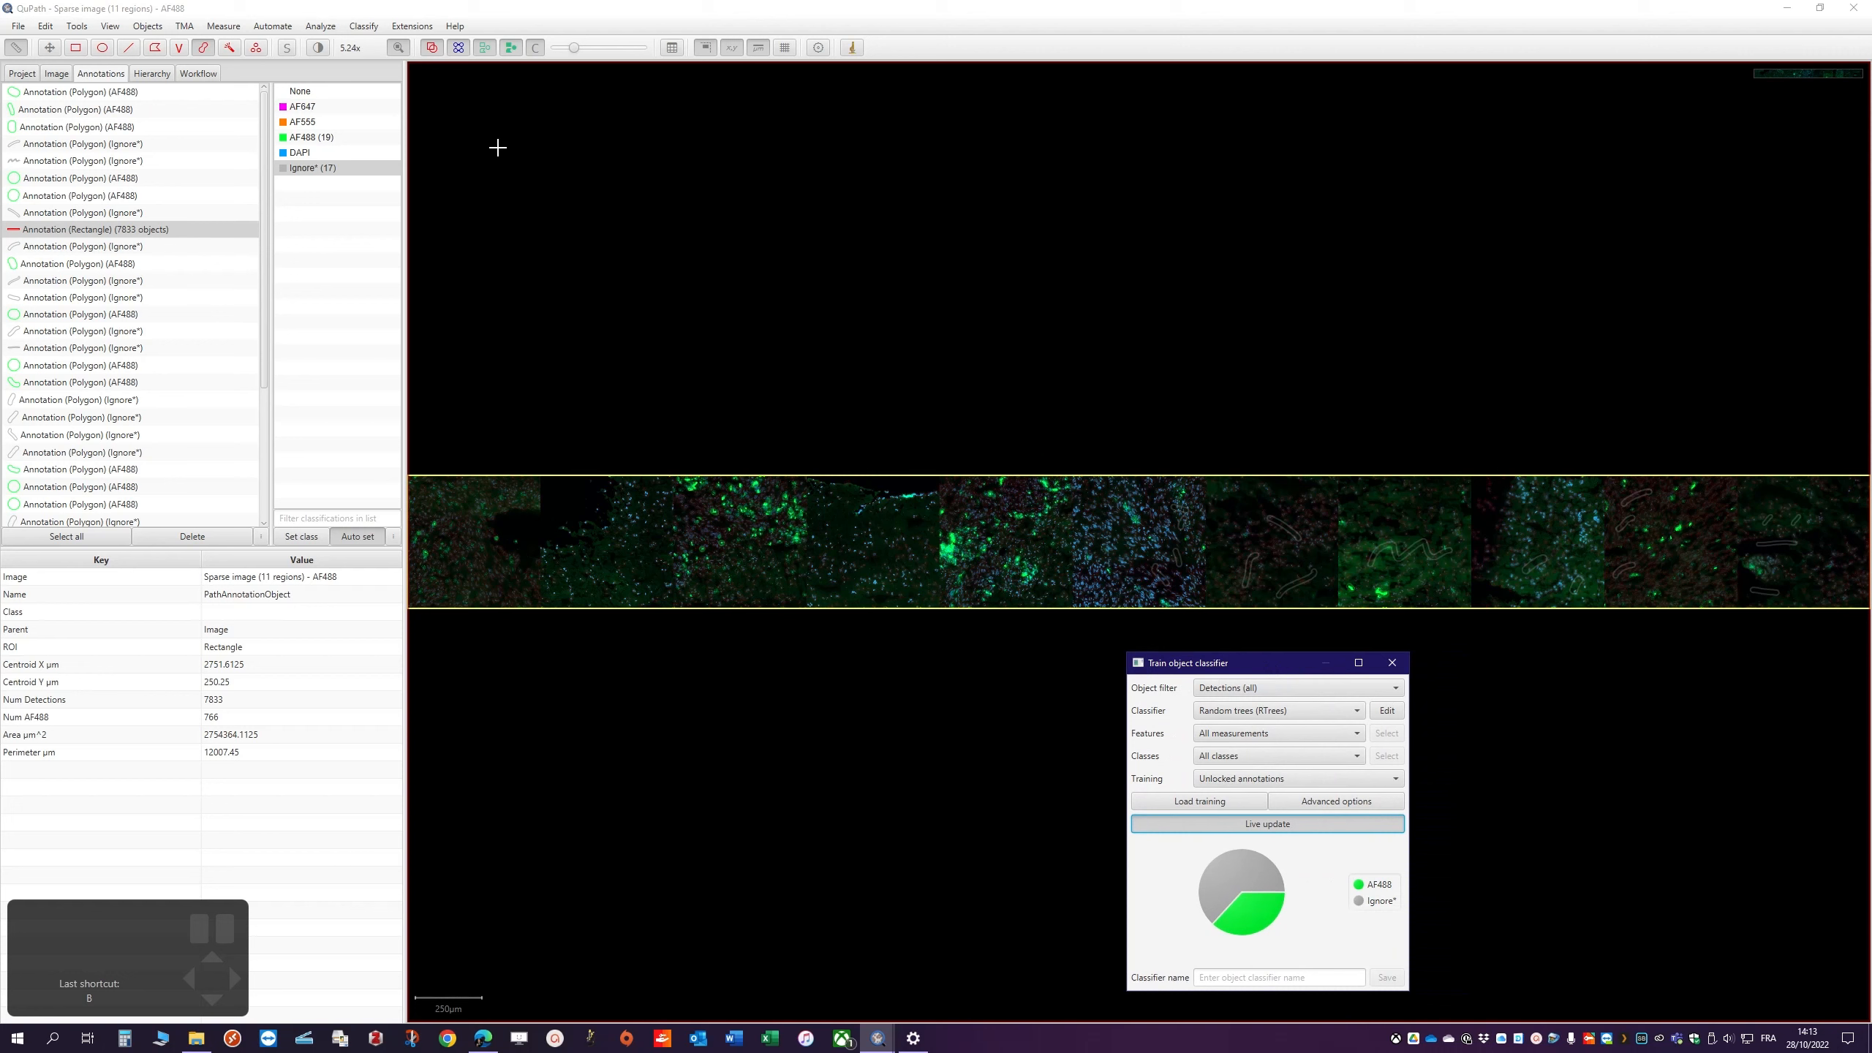
left_click_drag(574, 49, 645, 49)
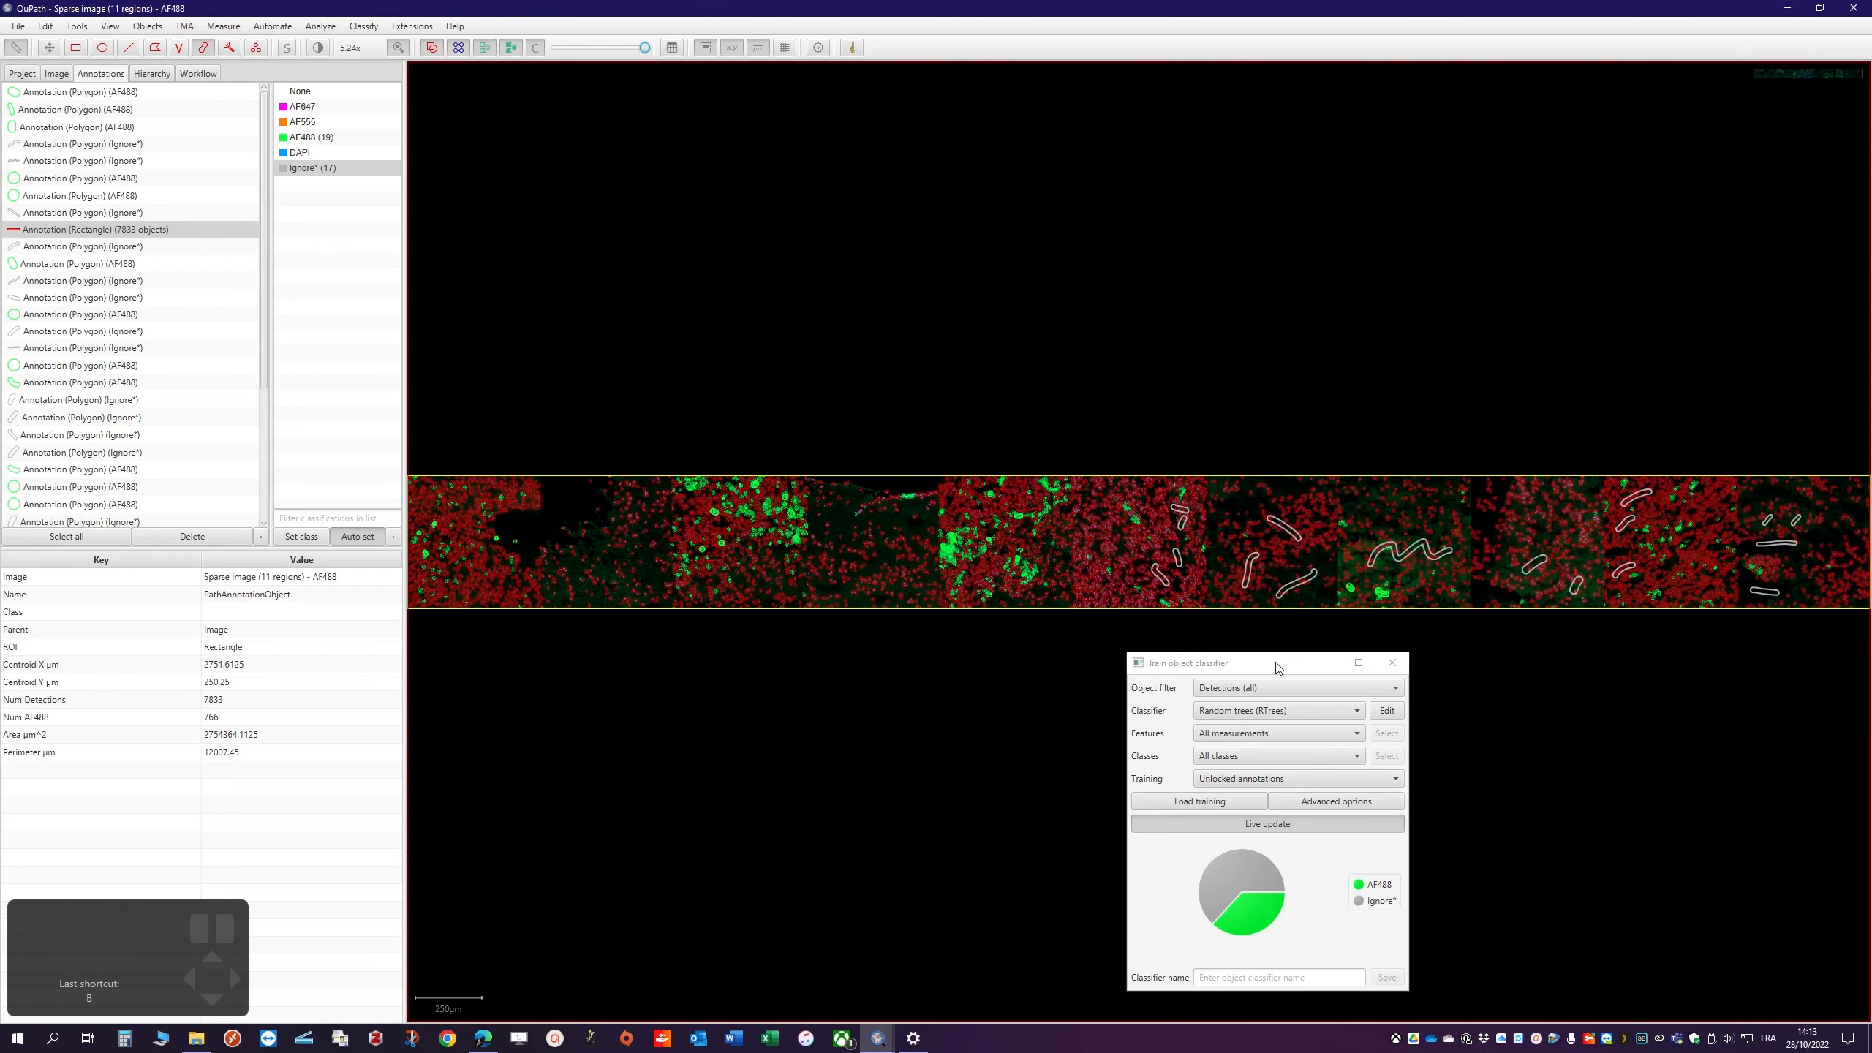
left_click_drag(1279, 672, 1122, 661)
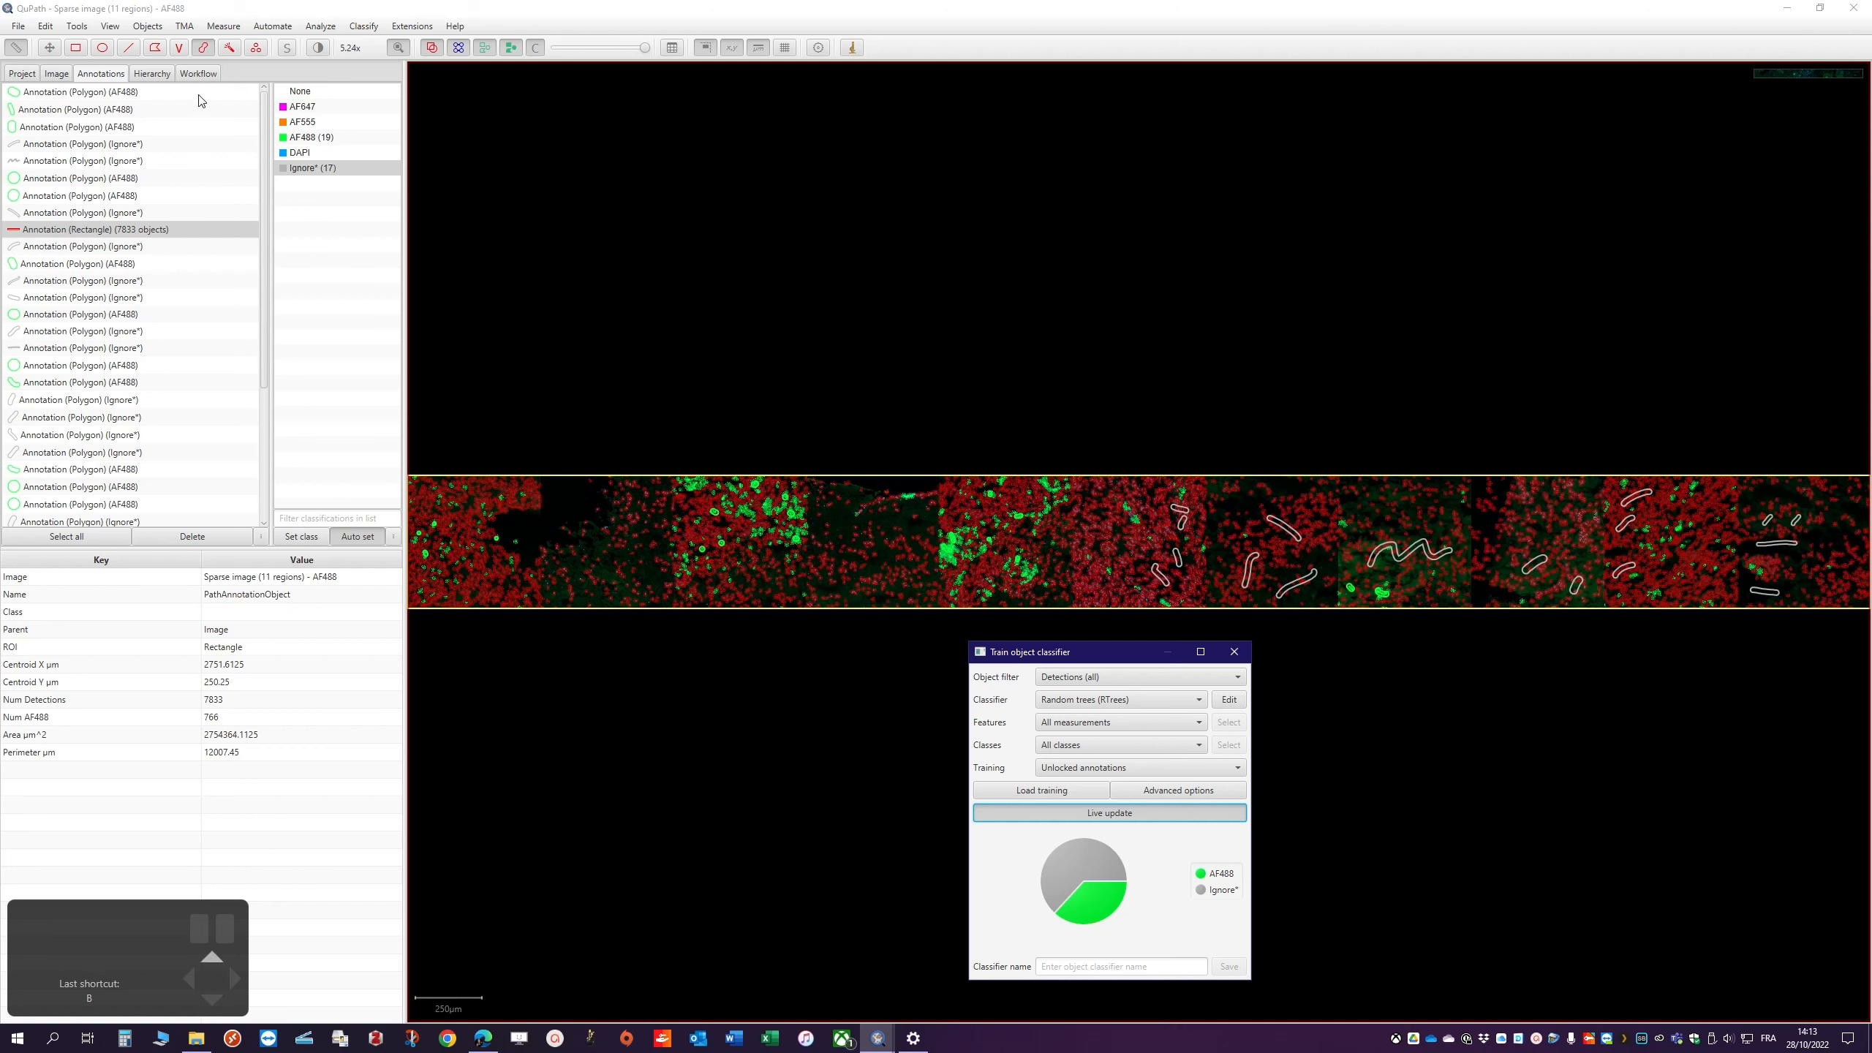
Examine the AF488 cell classification up close across several regions of the sparse image
left_click(51, 52)
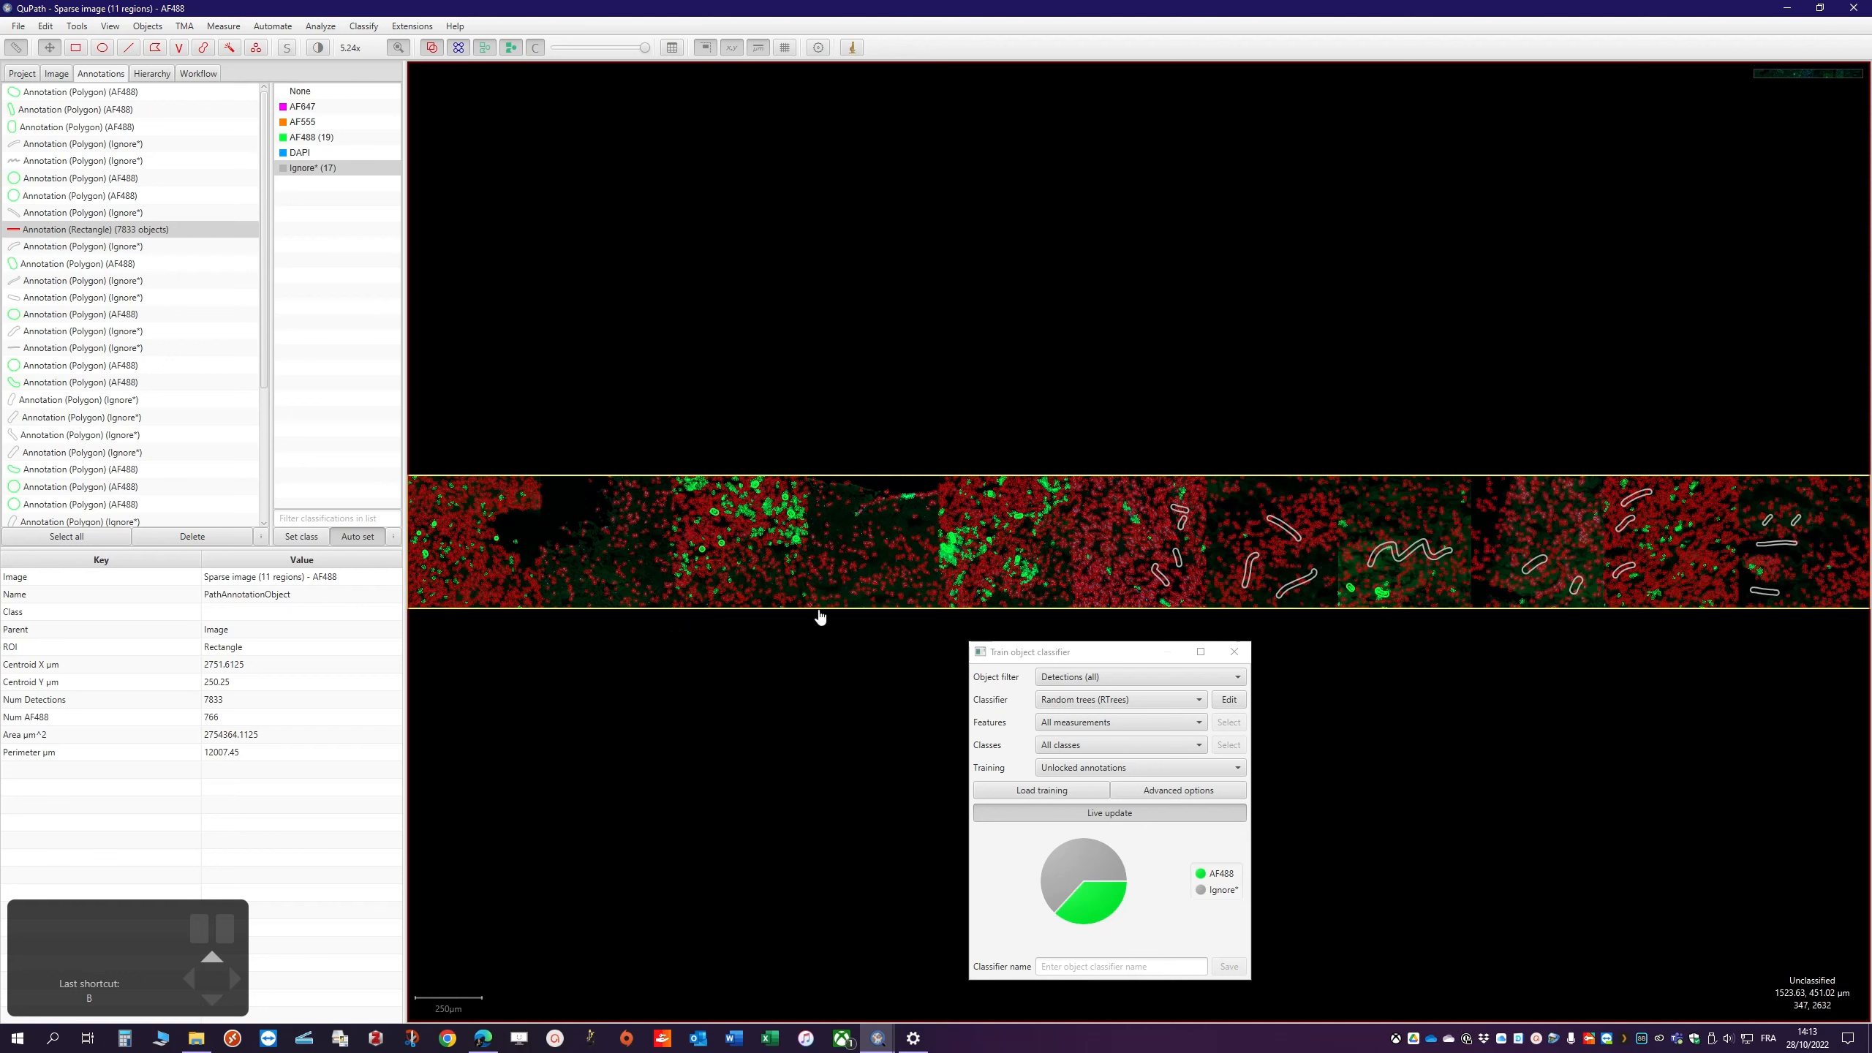
left_click(750, 634)
left_click(398, 48)
scroll(742, 553, "up", 5)
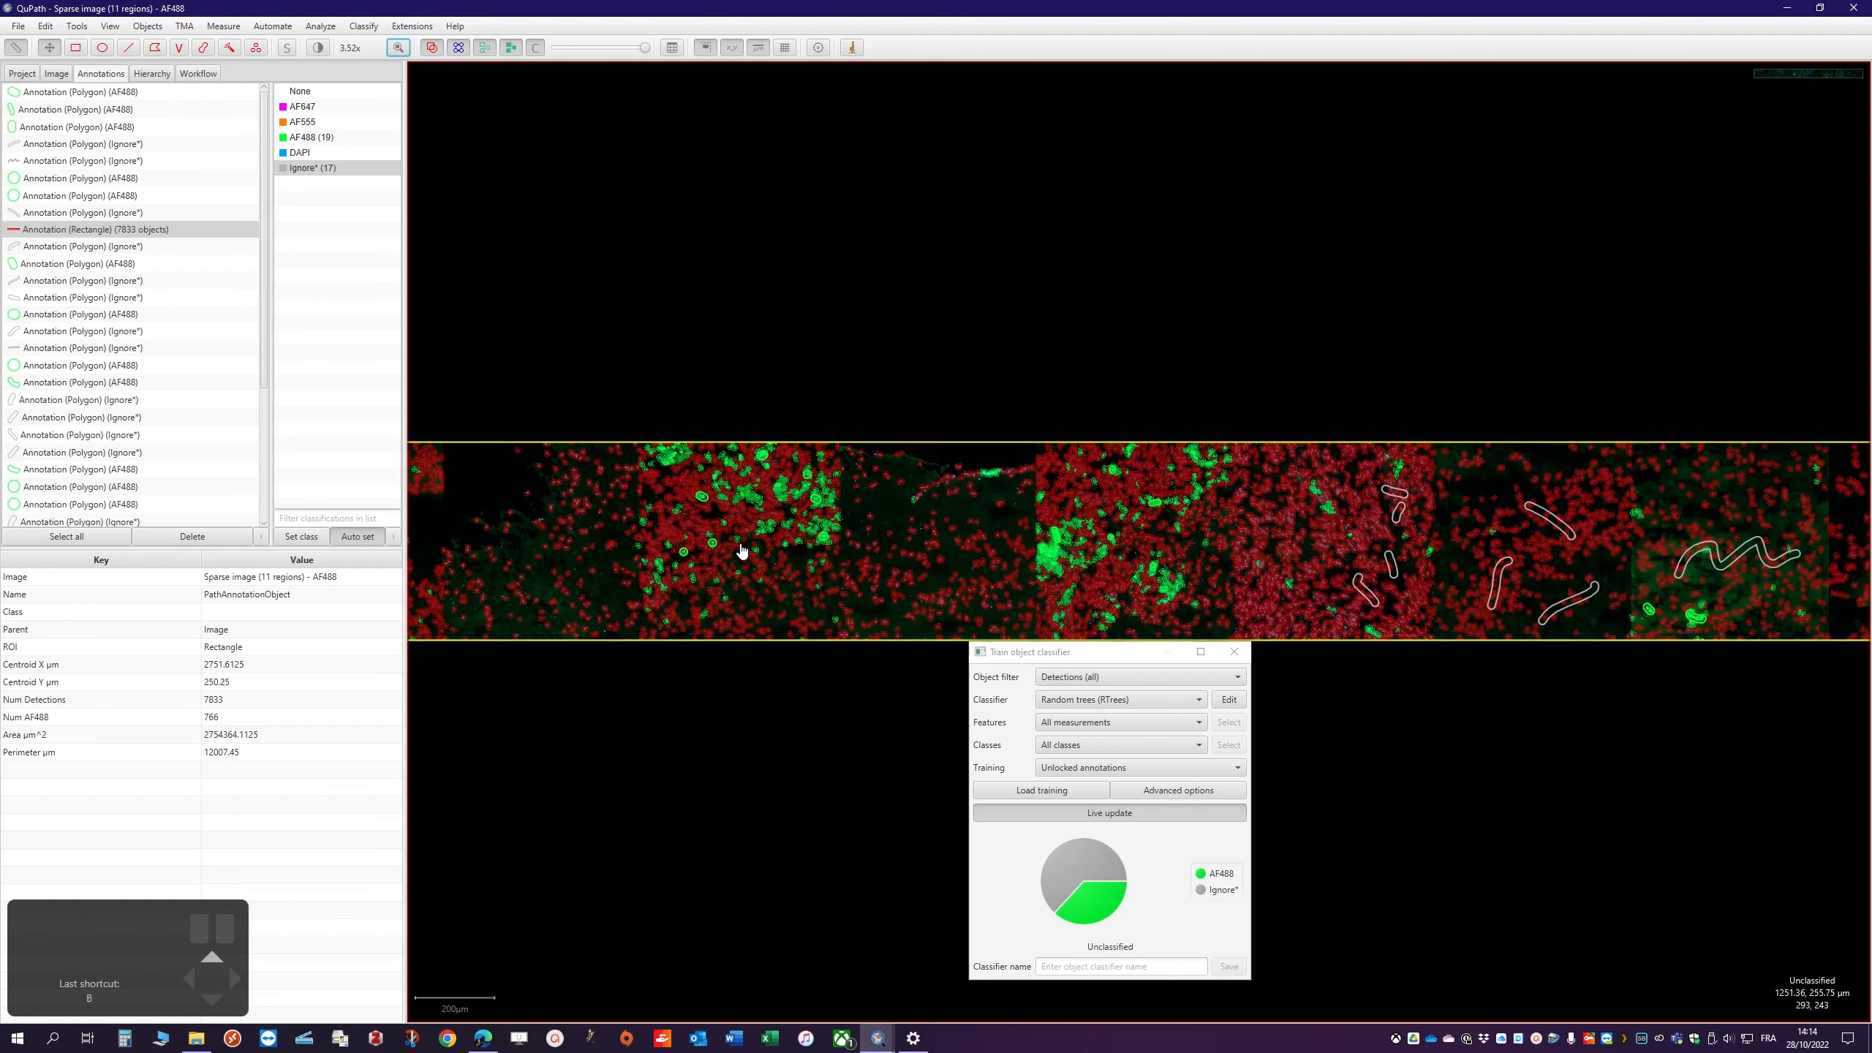
scroll(743, 553, "up", 3)
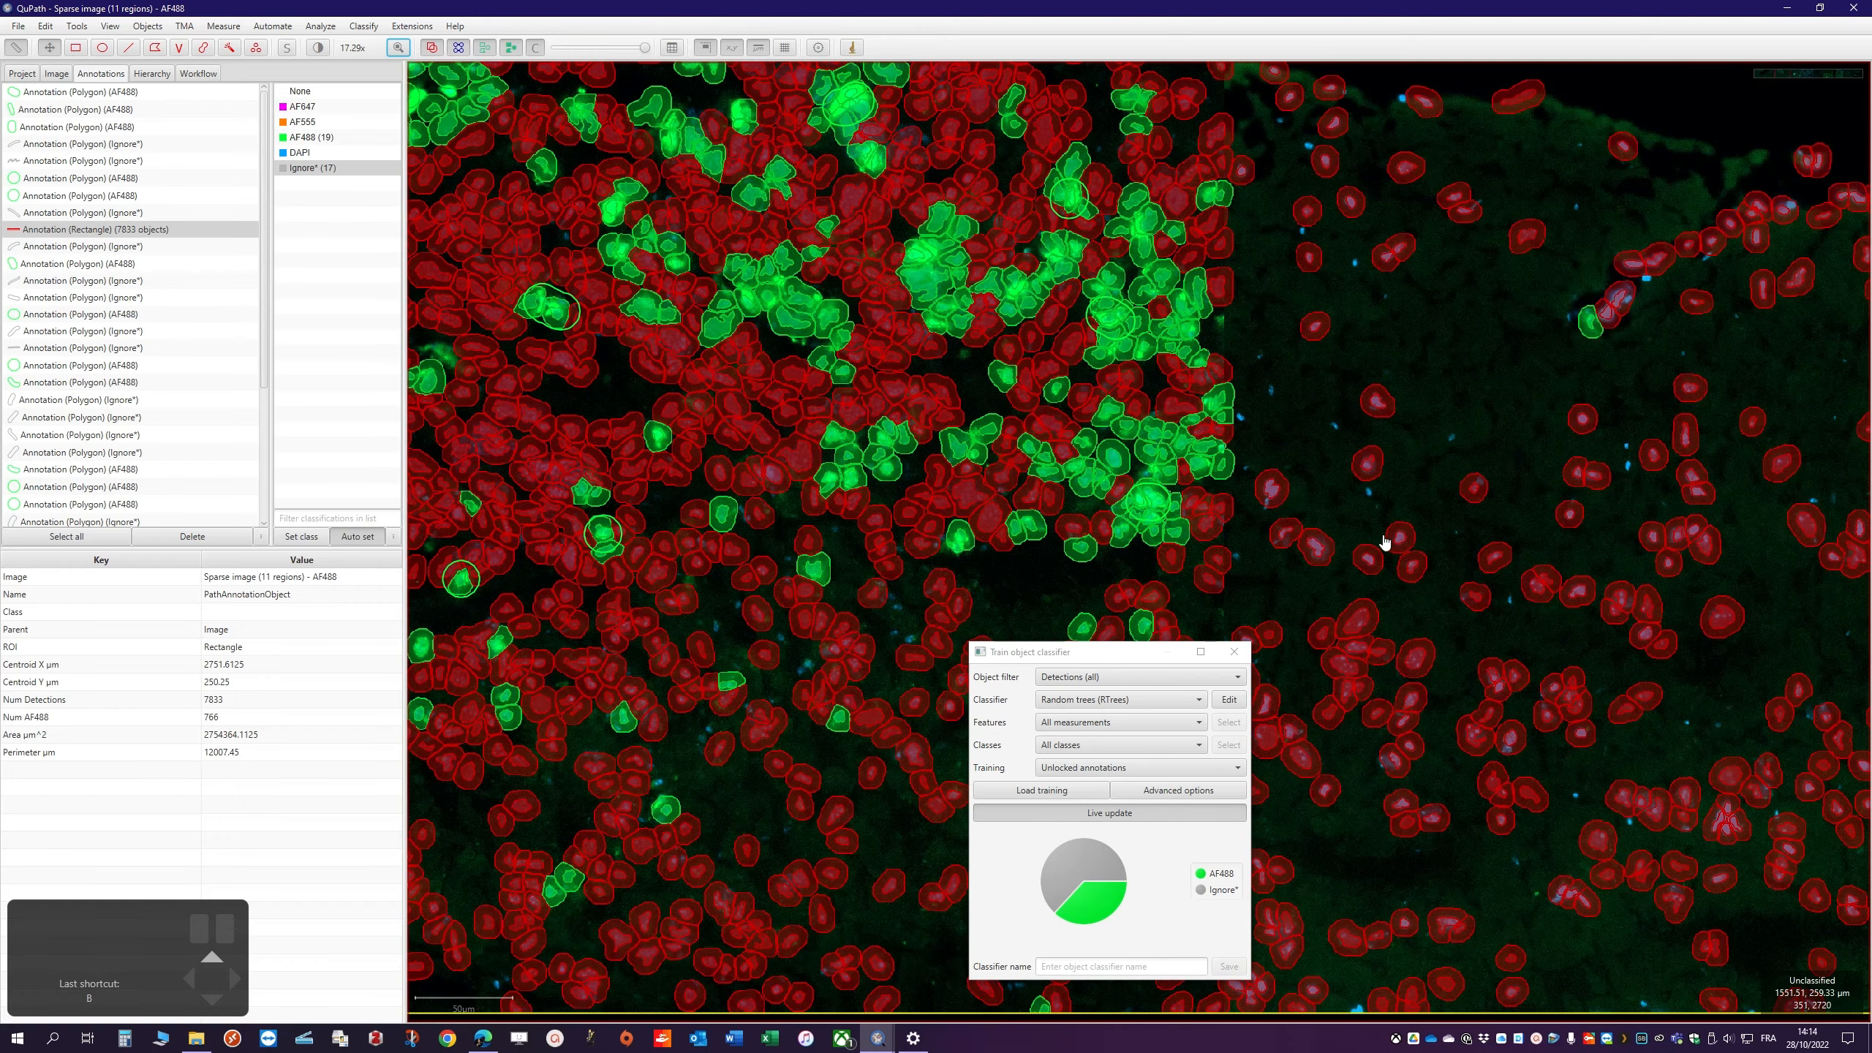
left_click_drag(1379, 543, 220, 441)
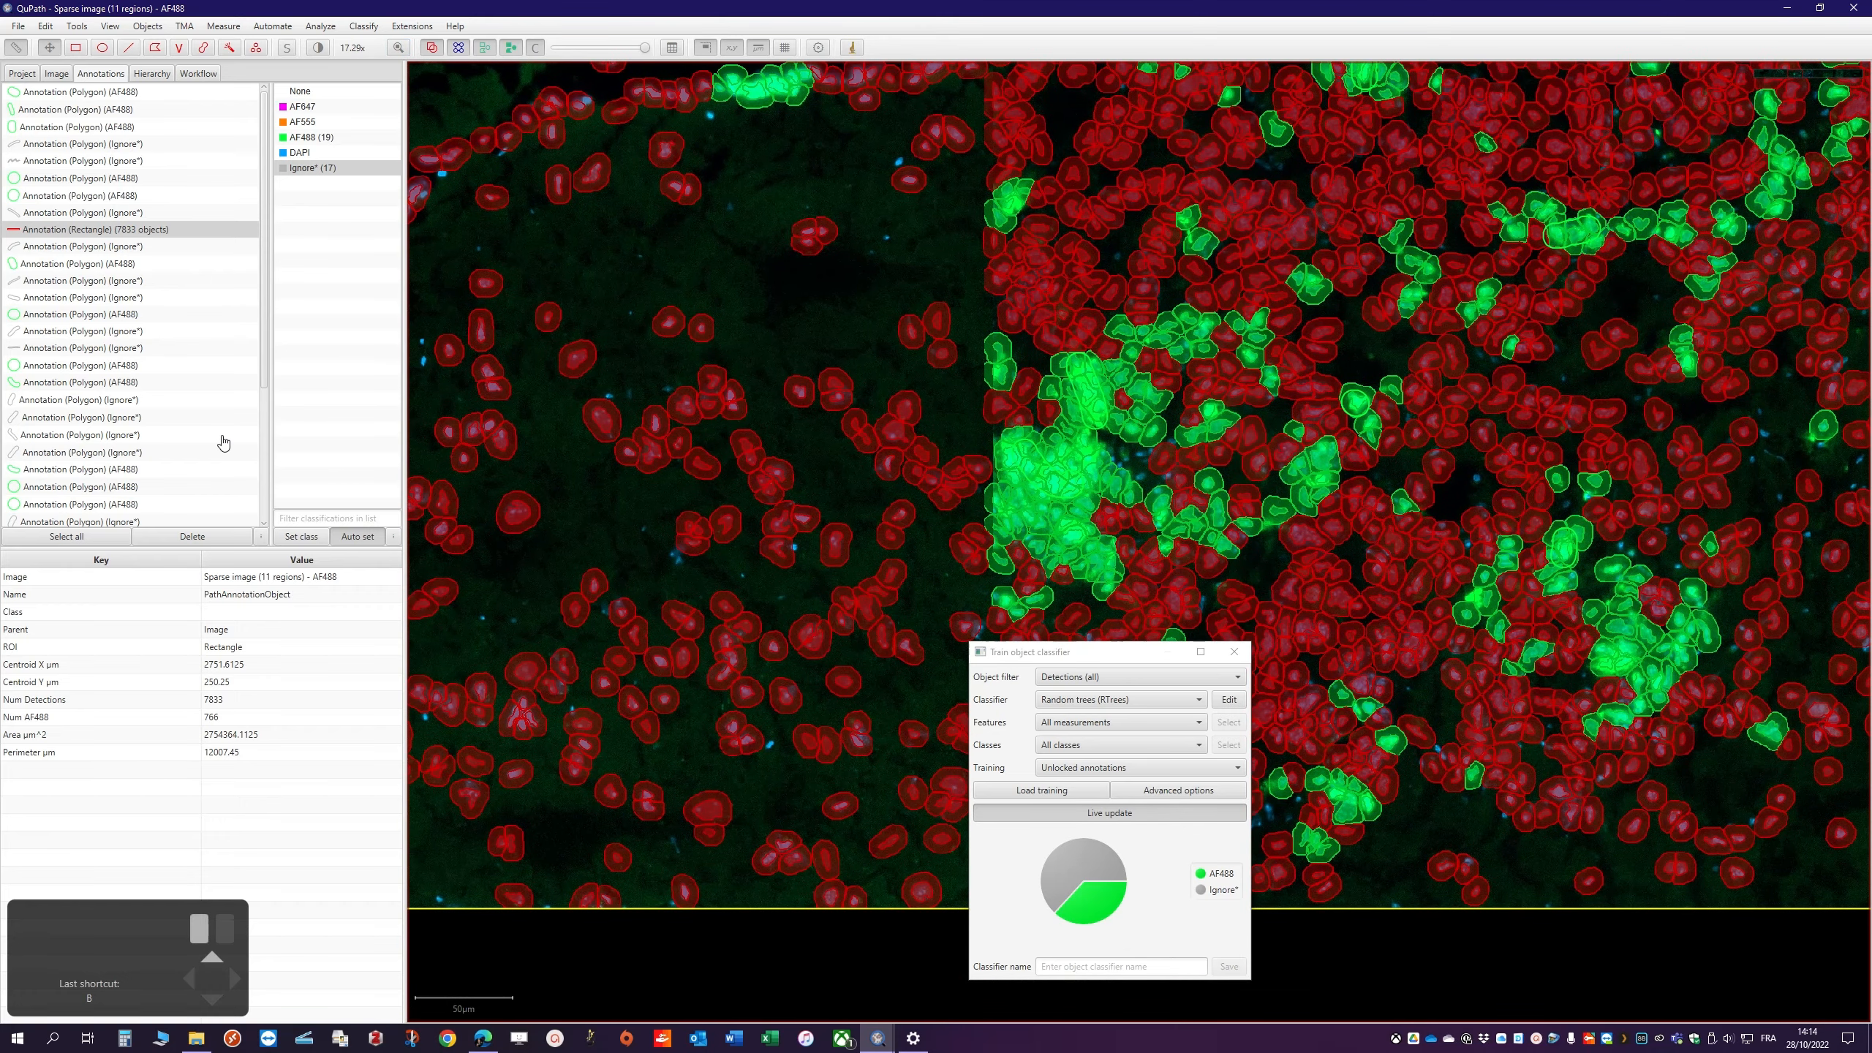
left_click_drag(1183, 479, 578, 458)
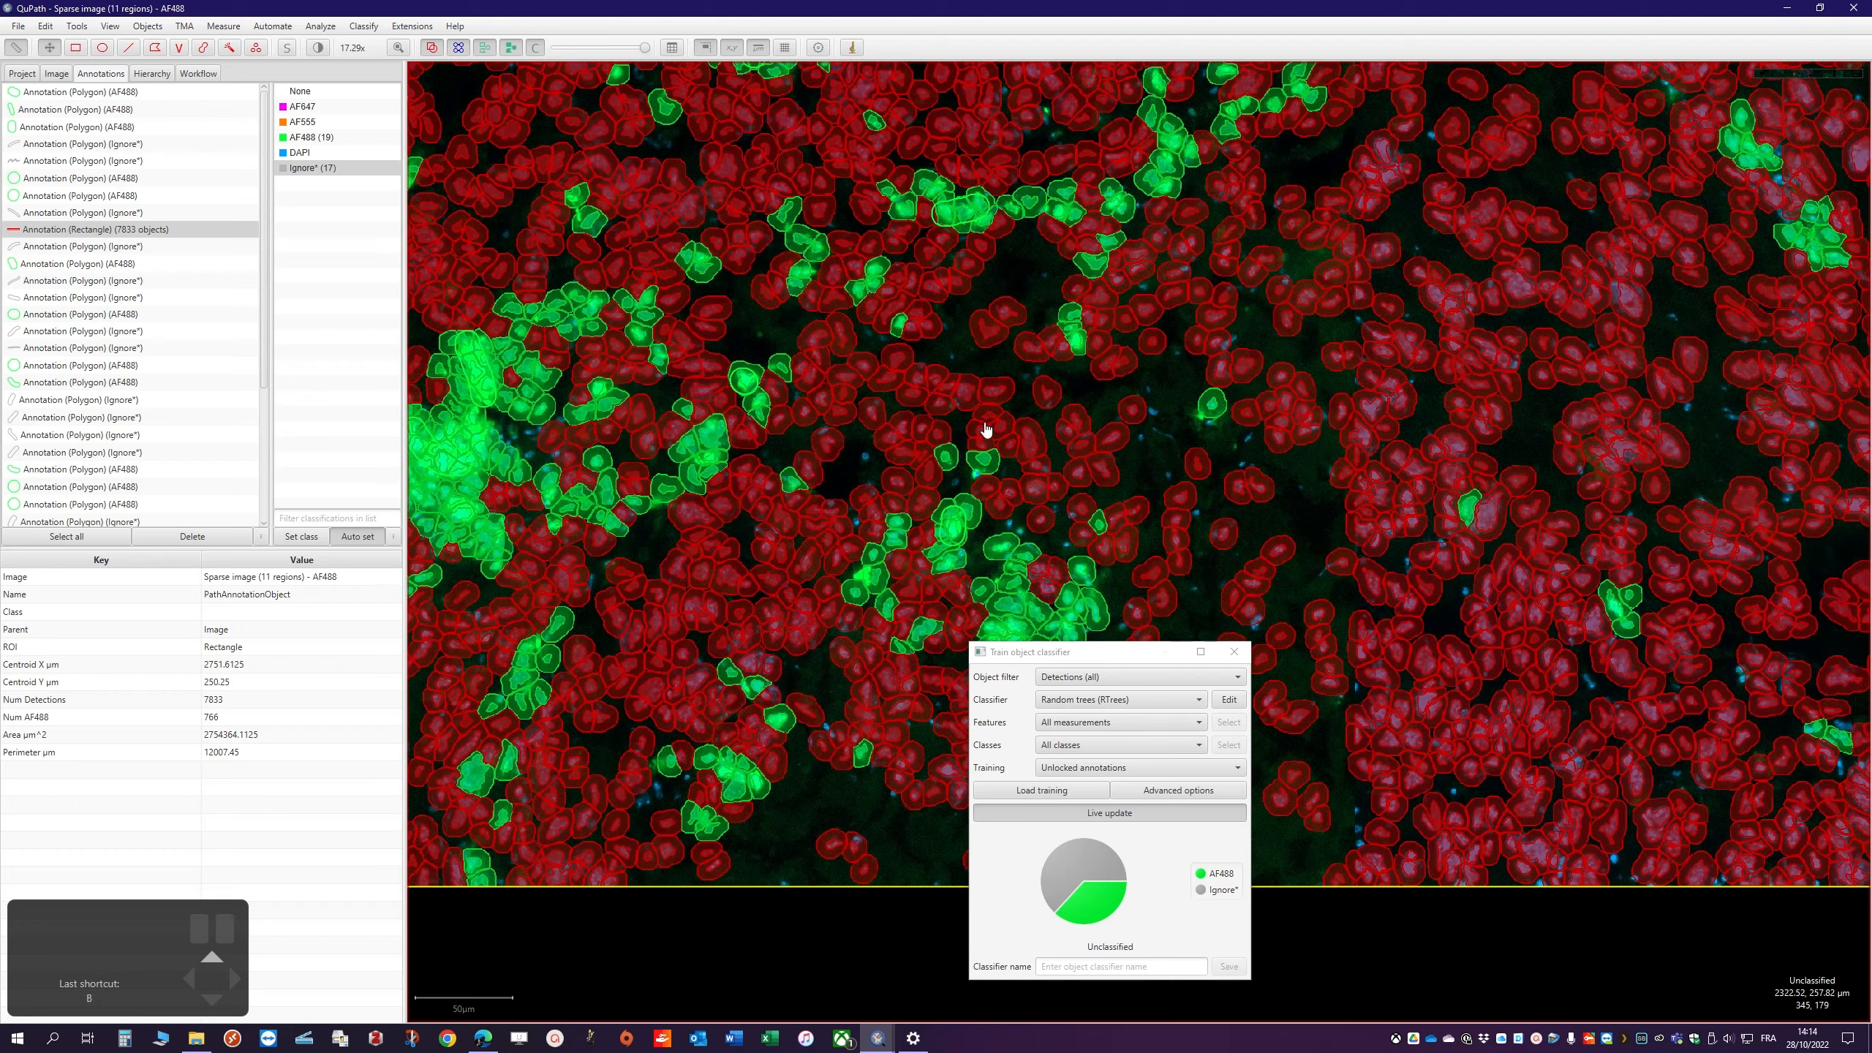
left_click_drag(991, 447, 899, 480)
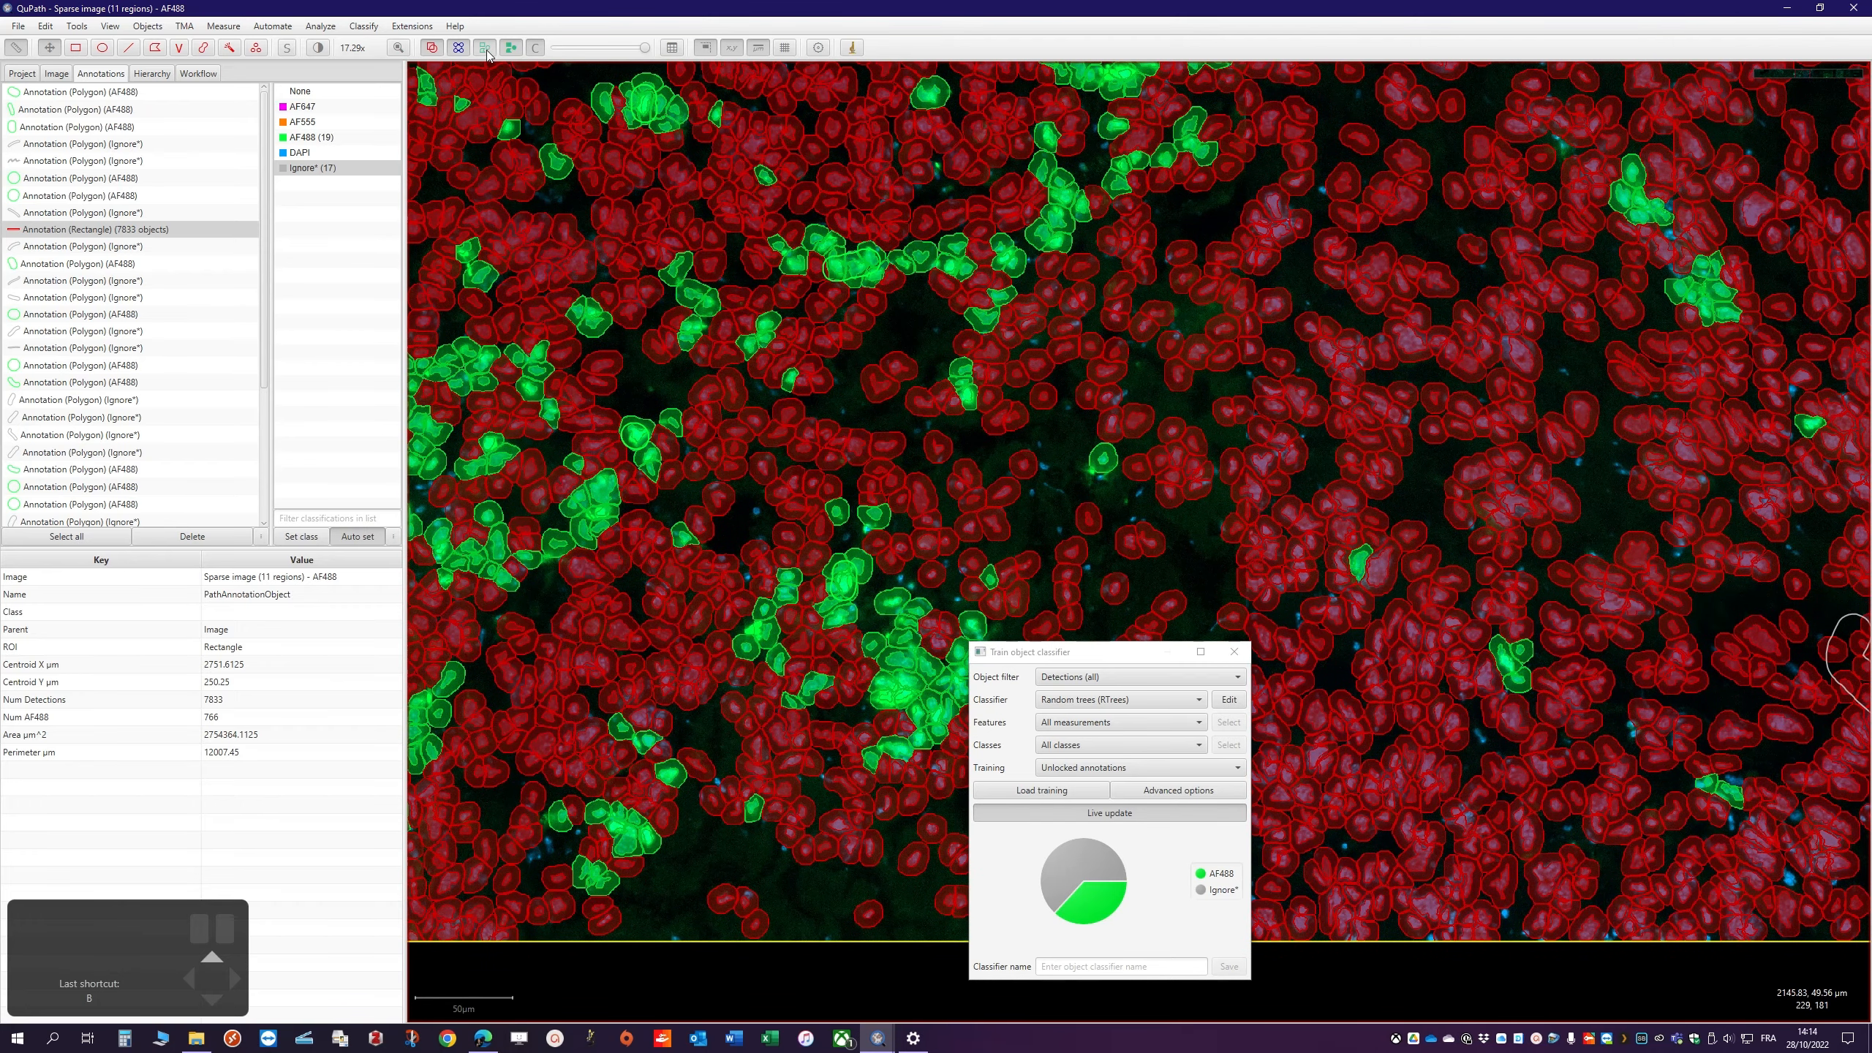
Compare the classified cells with the raw fluorescence by repeatedly hiding and showing the detections
left_click(487, 52)
left_click(487, 52)
left_click(486, 52)
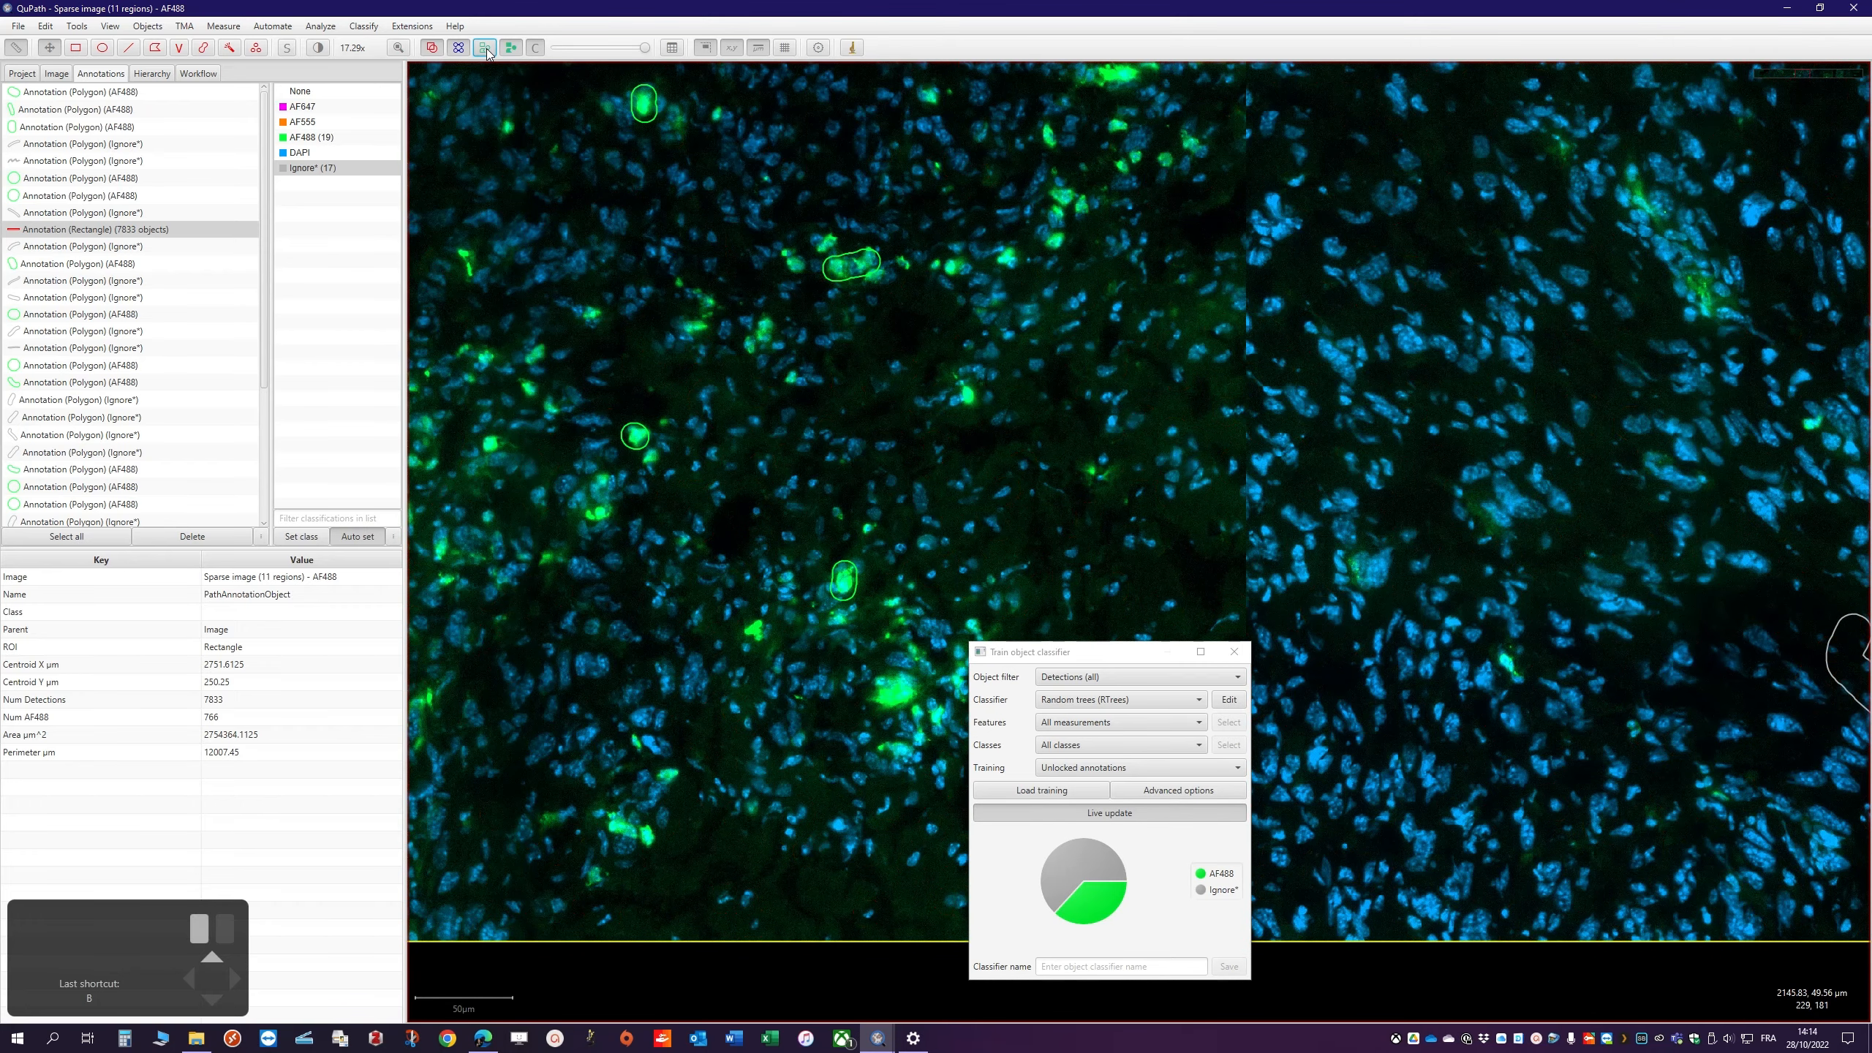
left_click(486, 52)
left_click(486, 52)
left_click(487, 52)
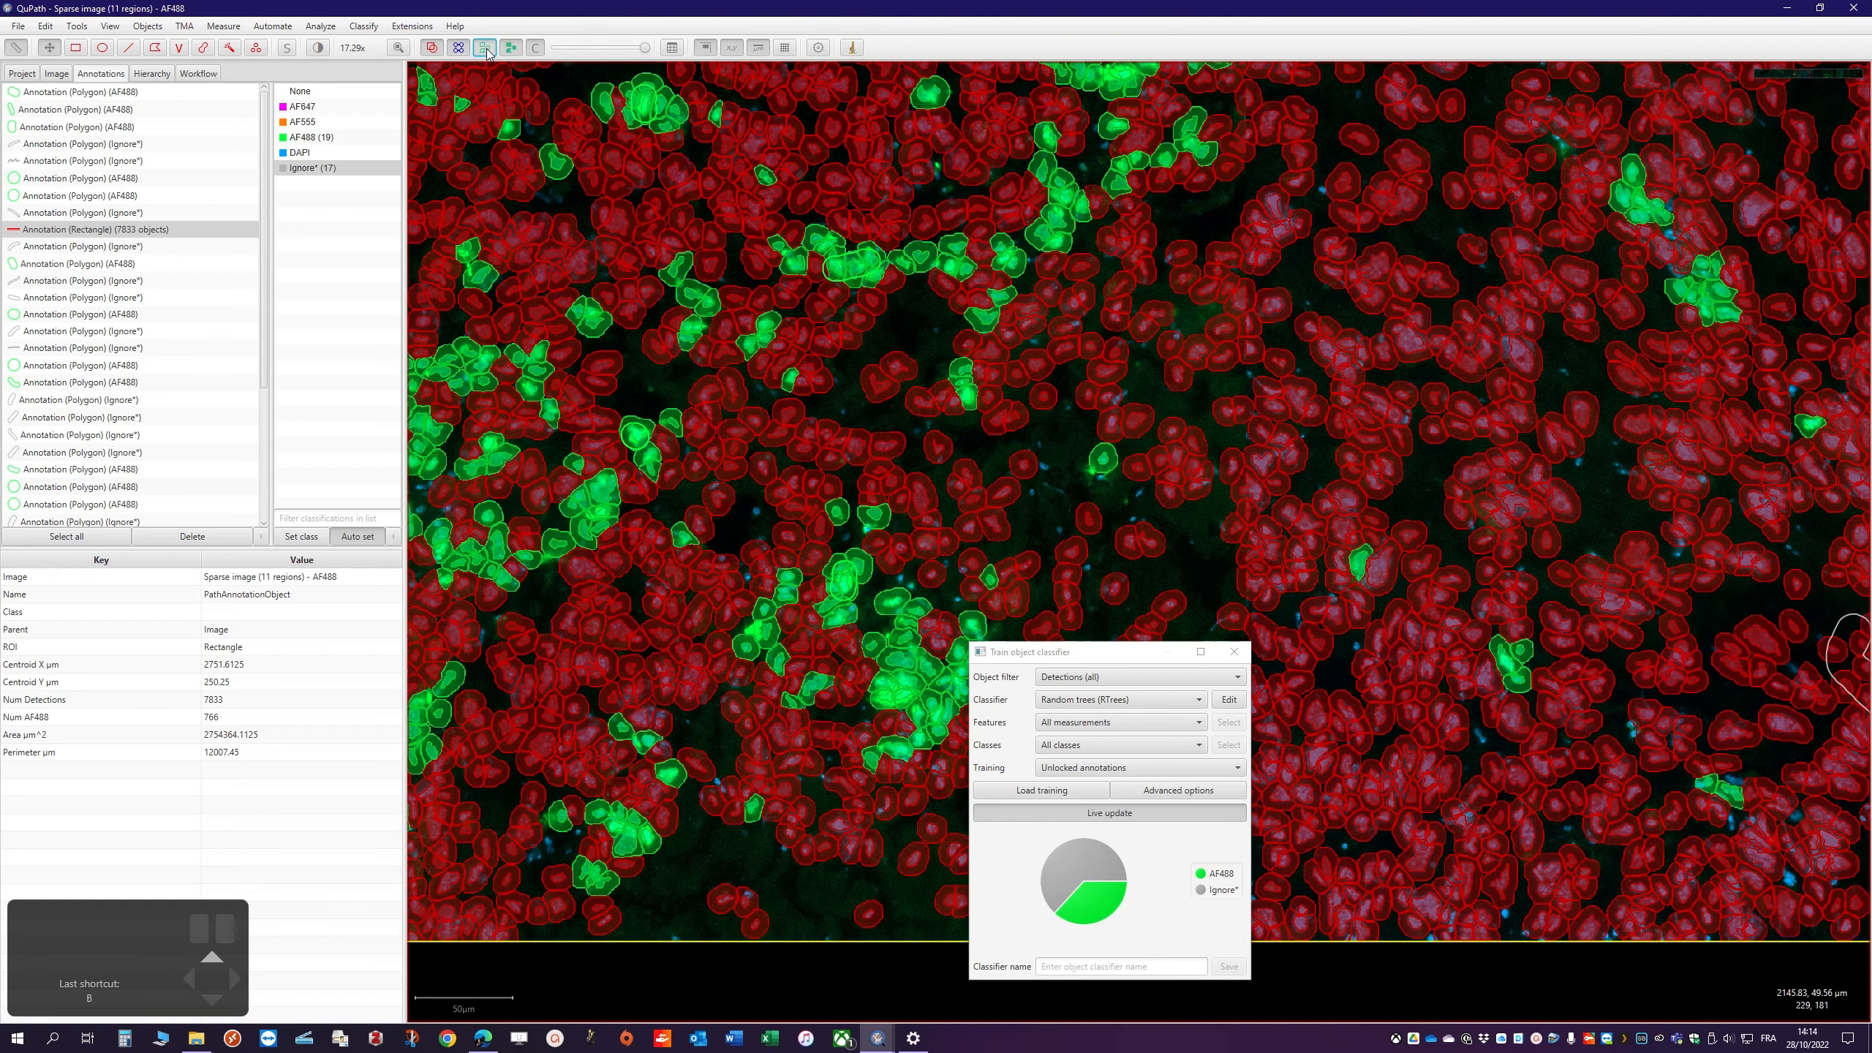
left_click(487, 52)
left_click(487, 52)
left_click(487, 52)
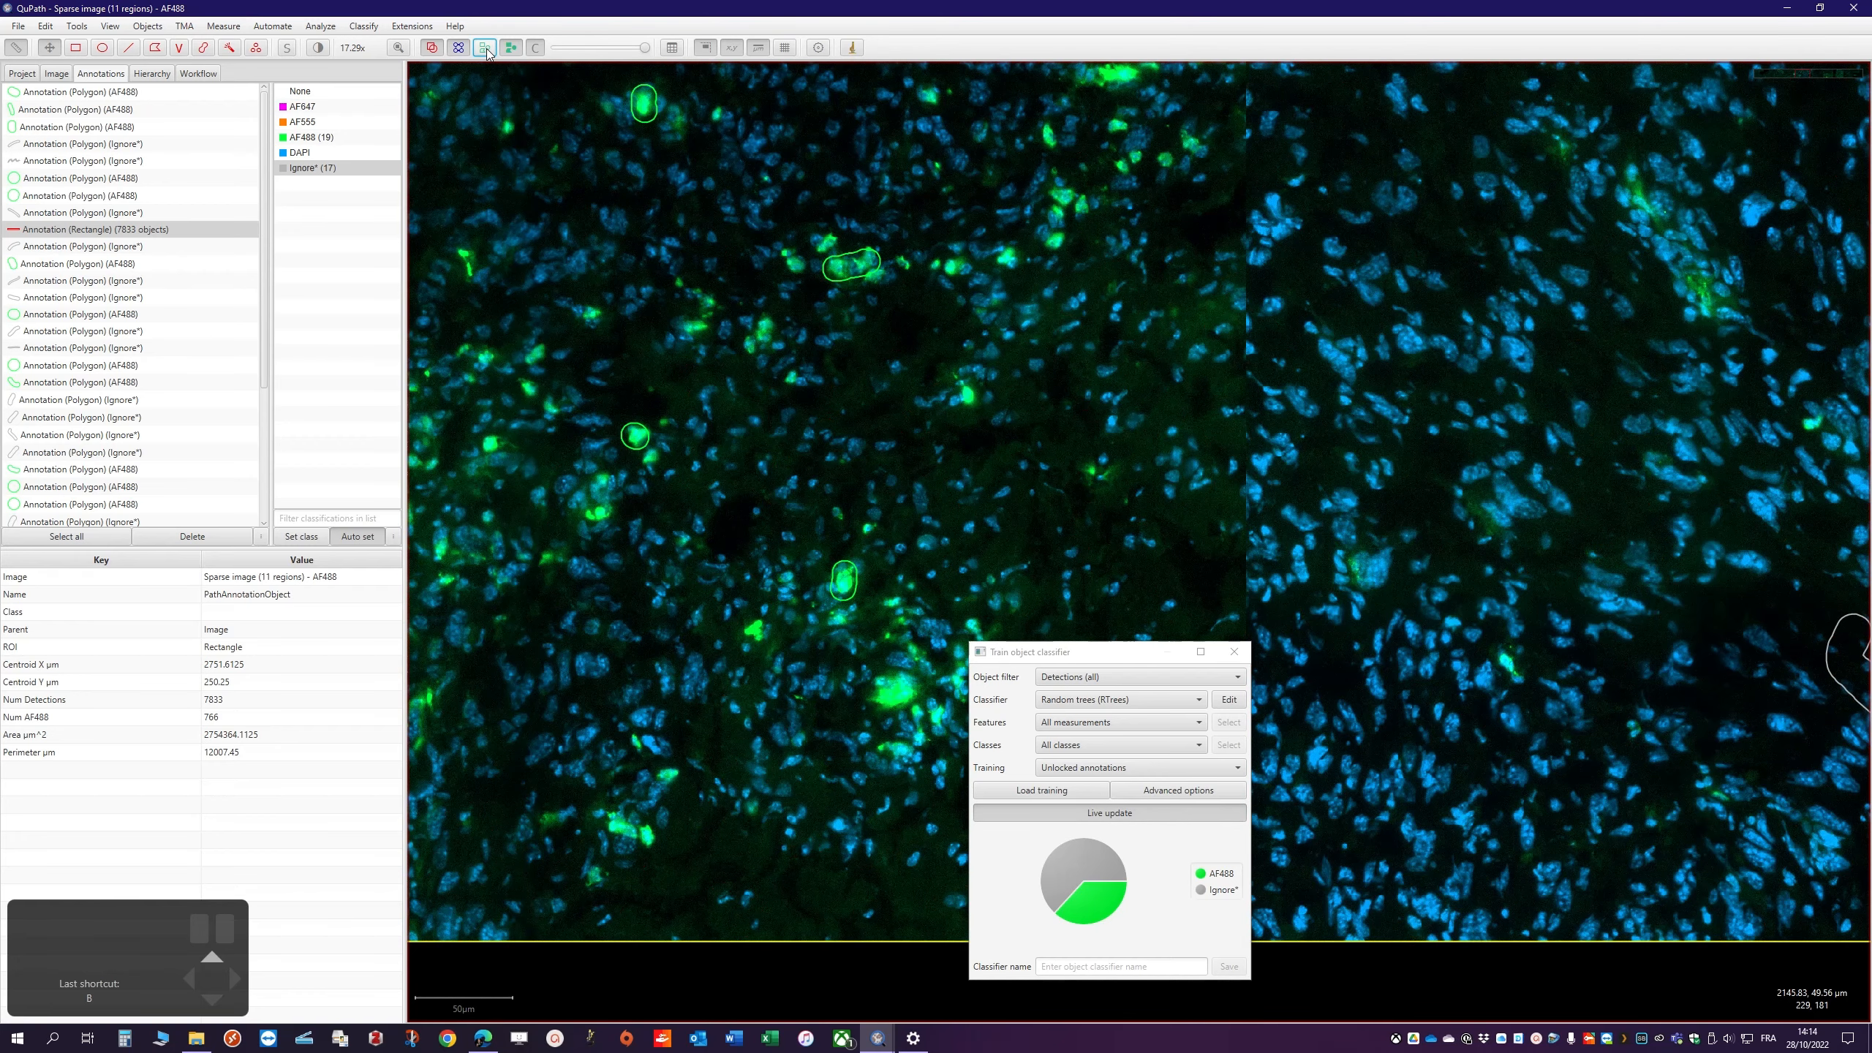
left_click(487, 52)
left_click(486, 52)
left_click(486, 52)
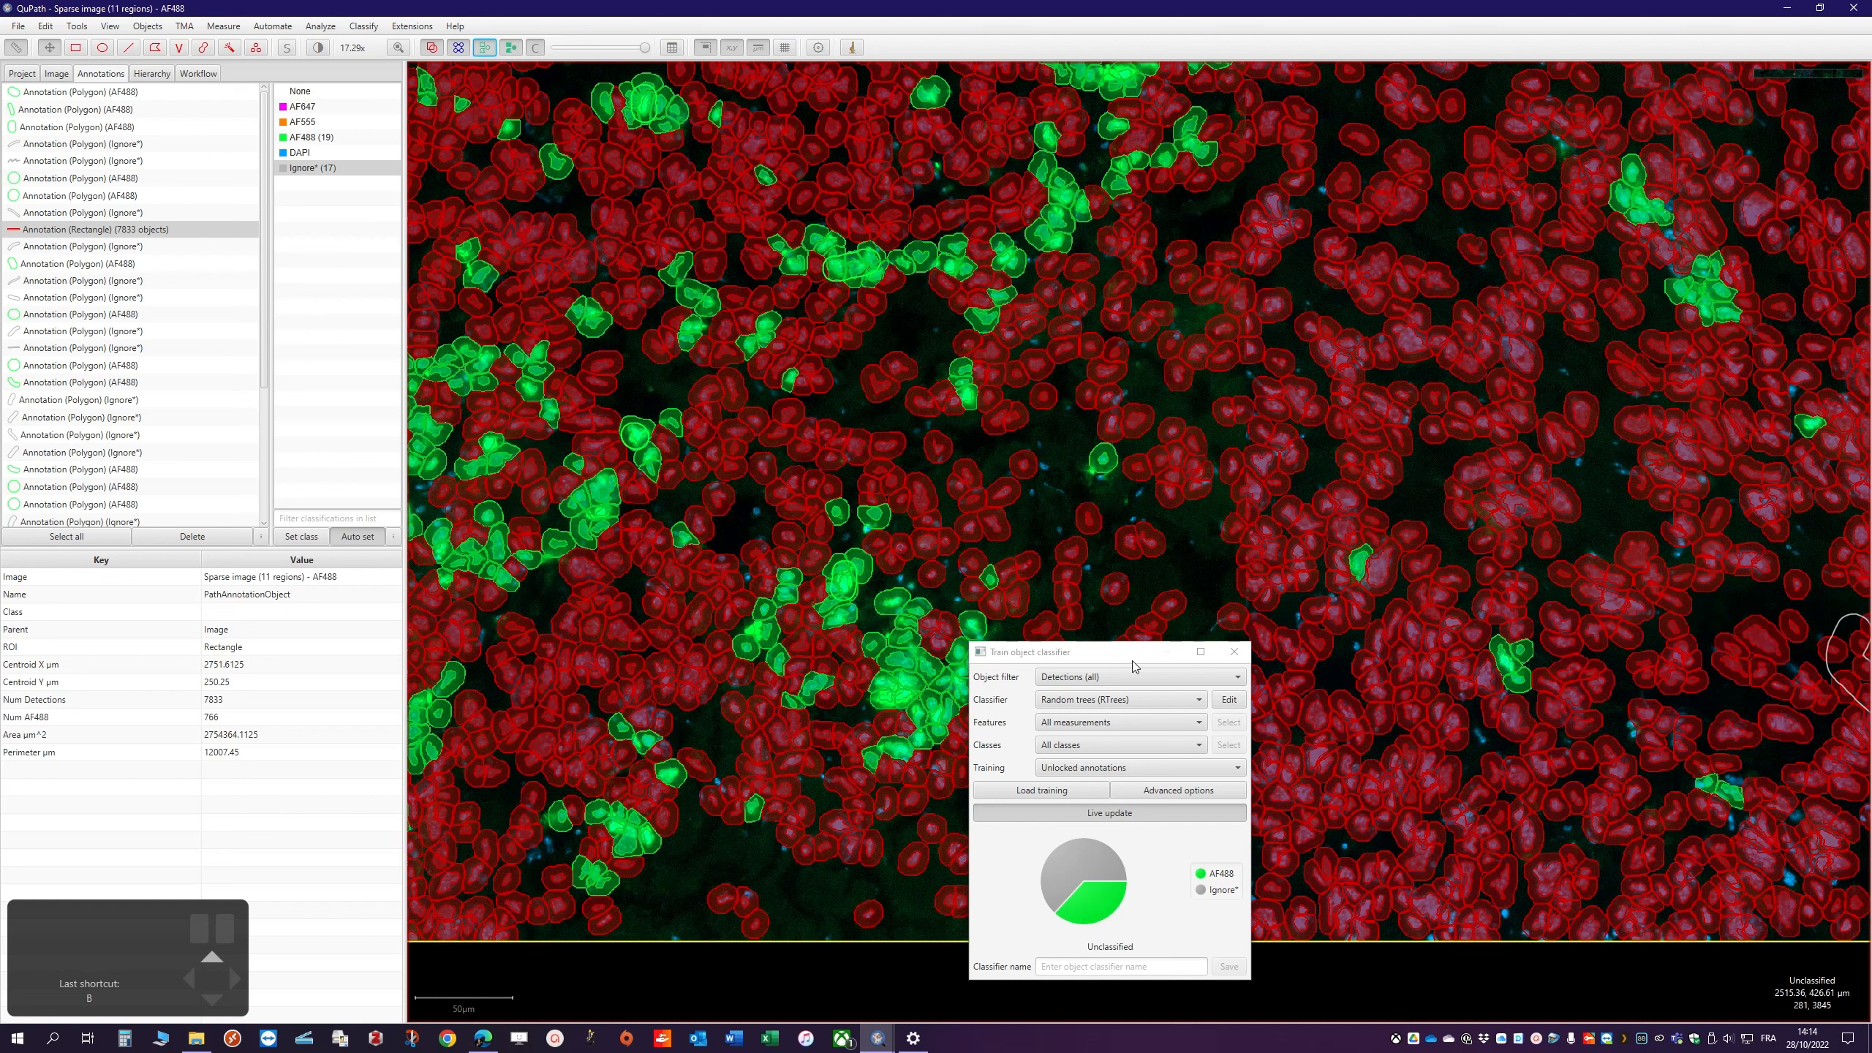
Save the trained object classifier as My_AF488_classifier and close the training window
left_click_drag(1084, 652, 969, 367)
left_click(1020, 682)
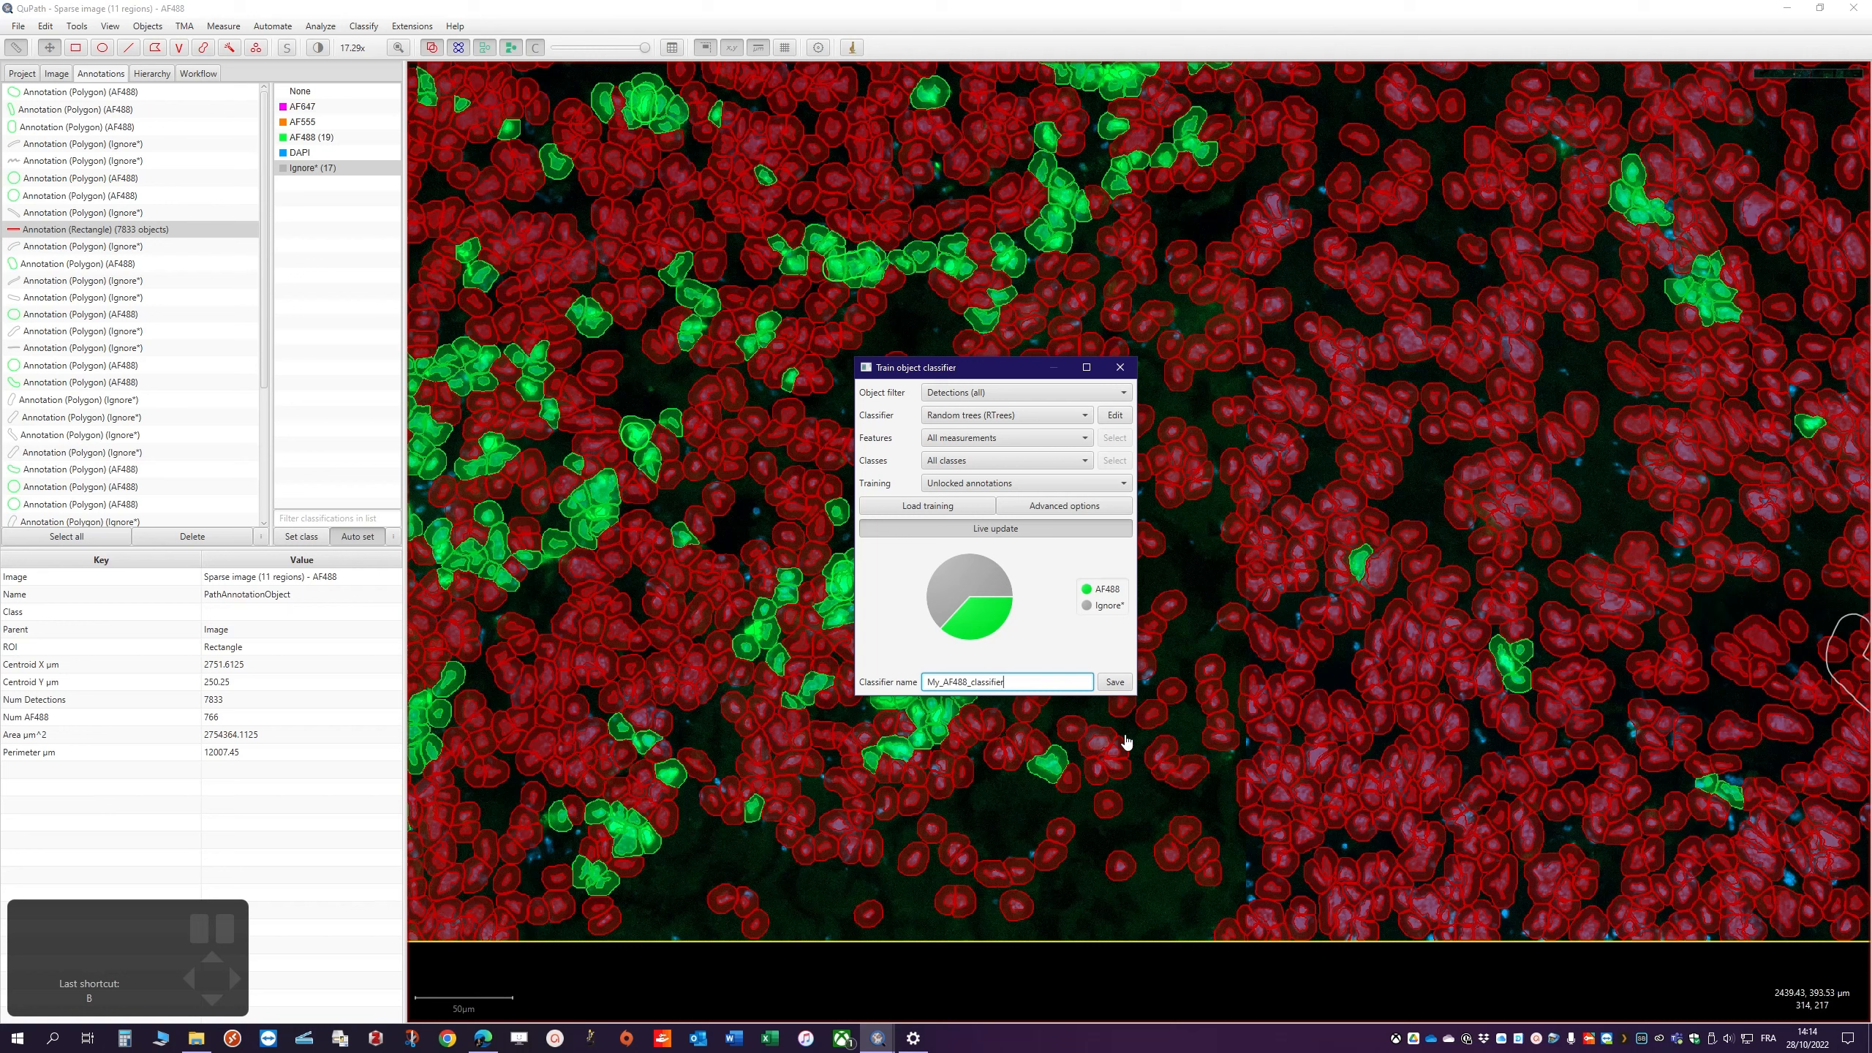
left_click(1113, 683)
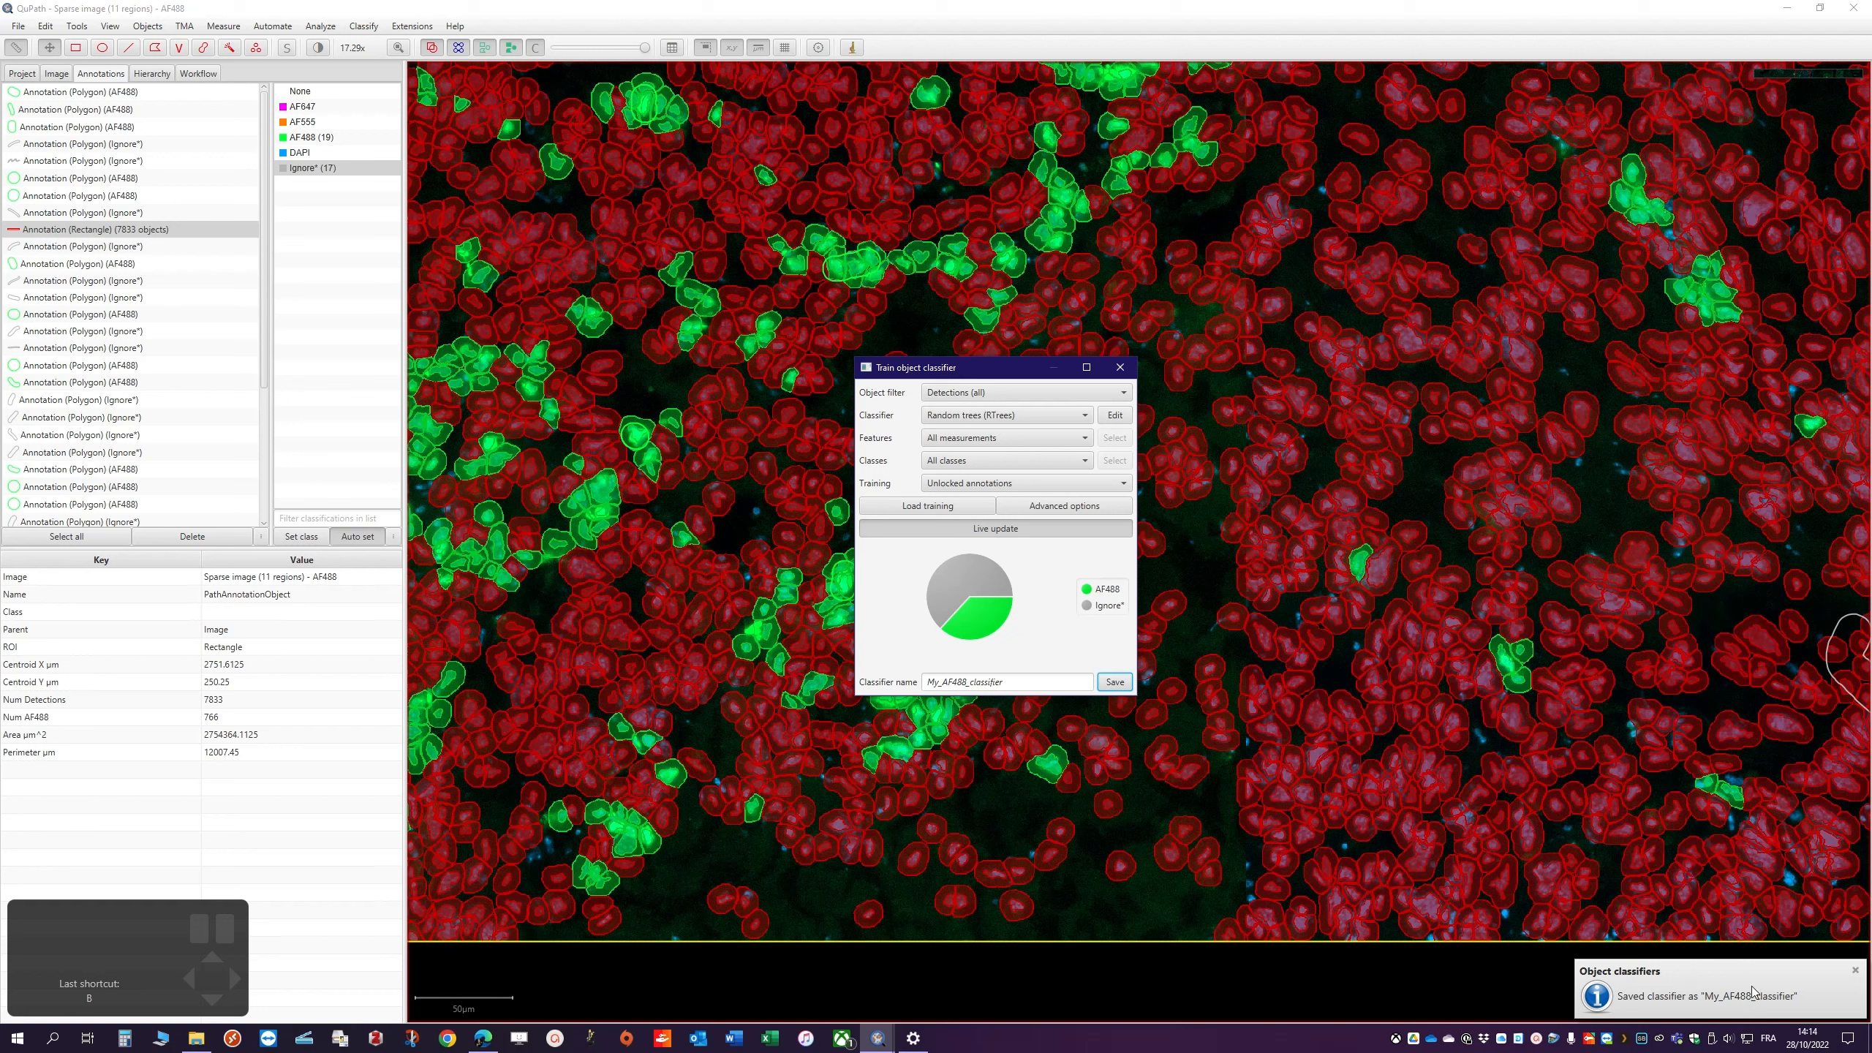
left_click(1119, 367)
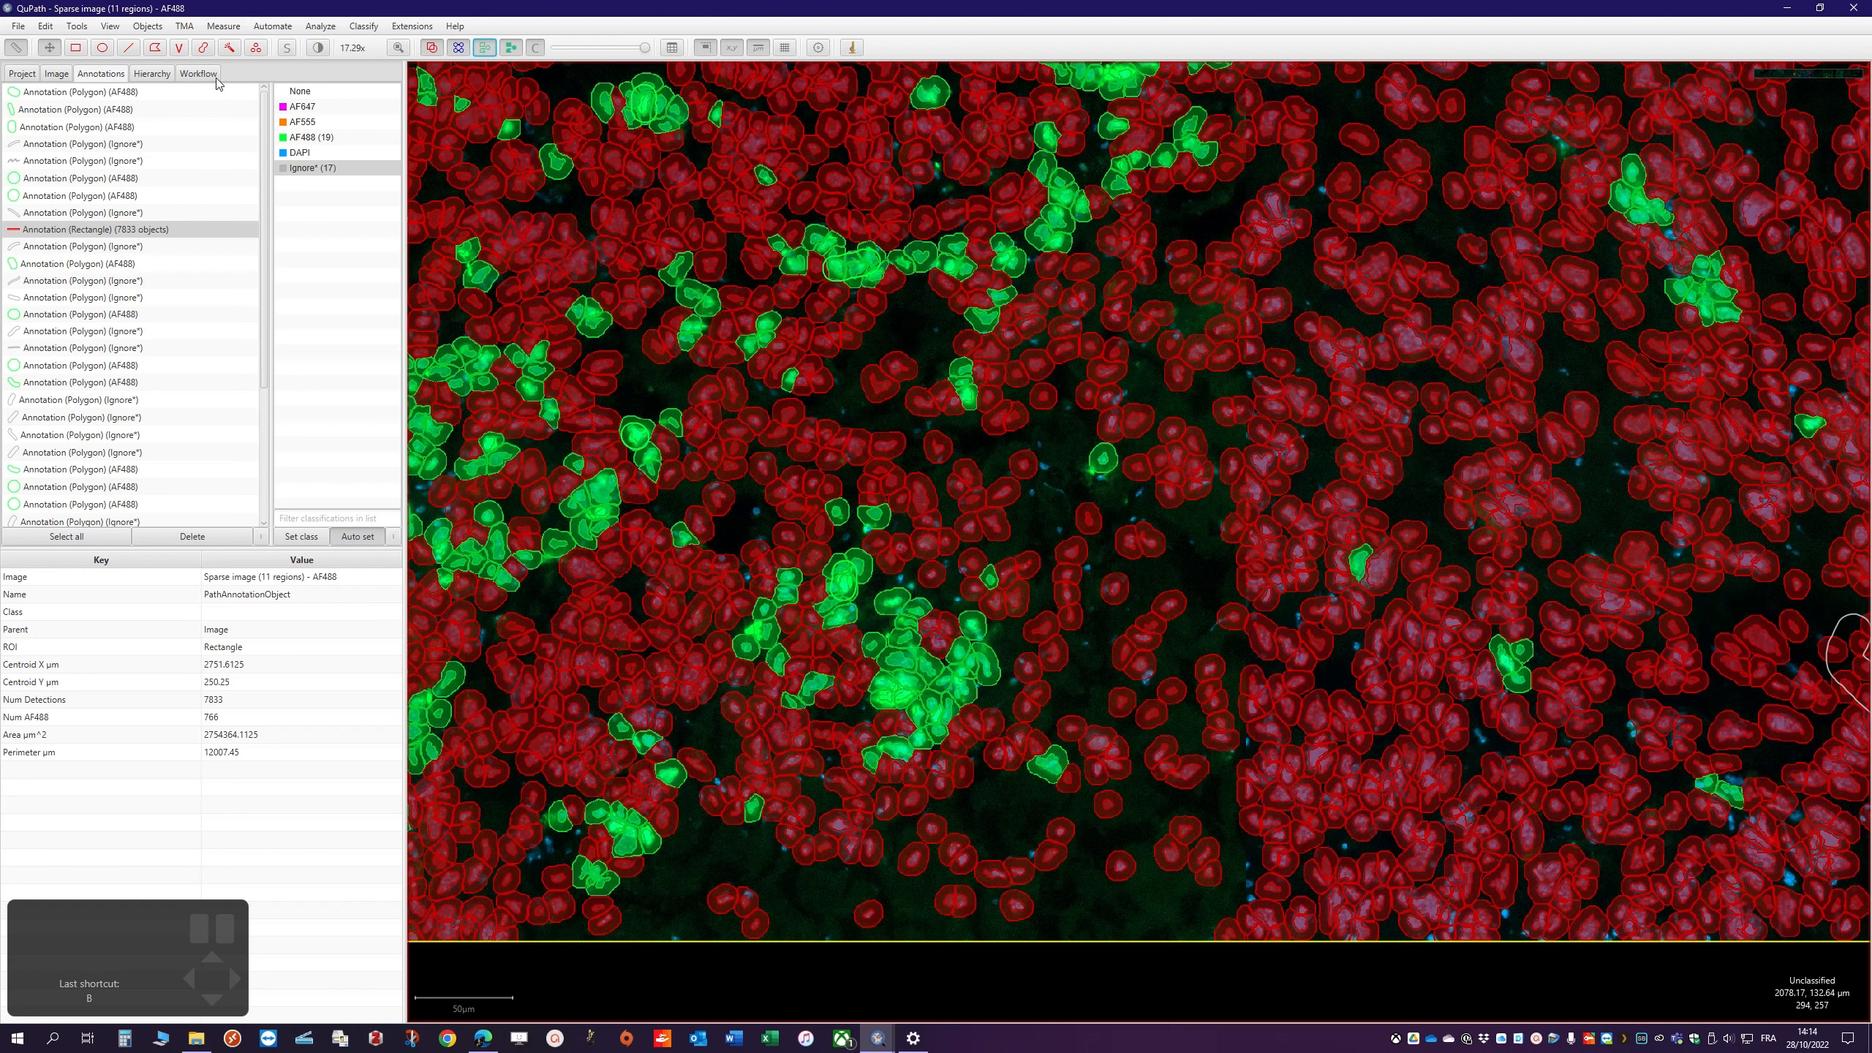
Open the AF555 sparse image from the project, saving the AF488 changes, and set its image type to Fluorescence
left_click(20, 73)
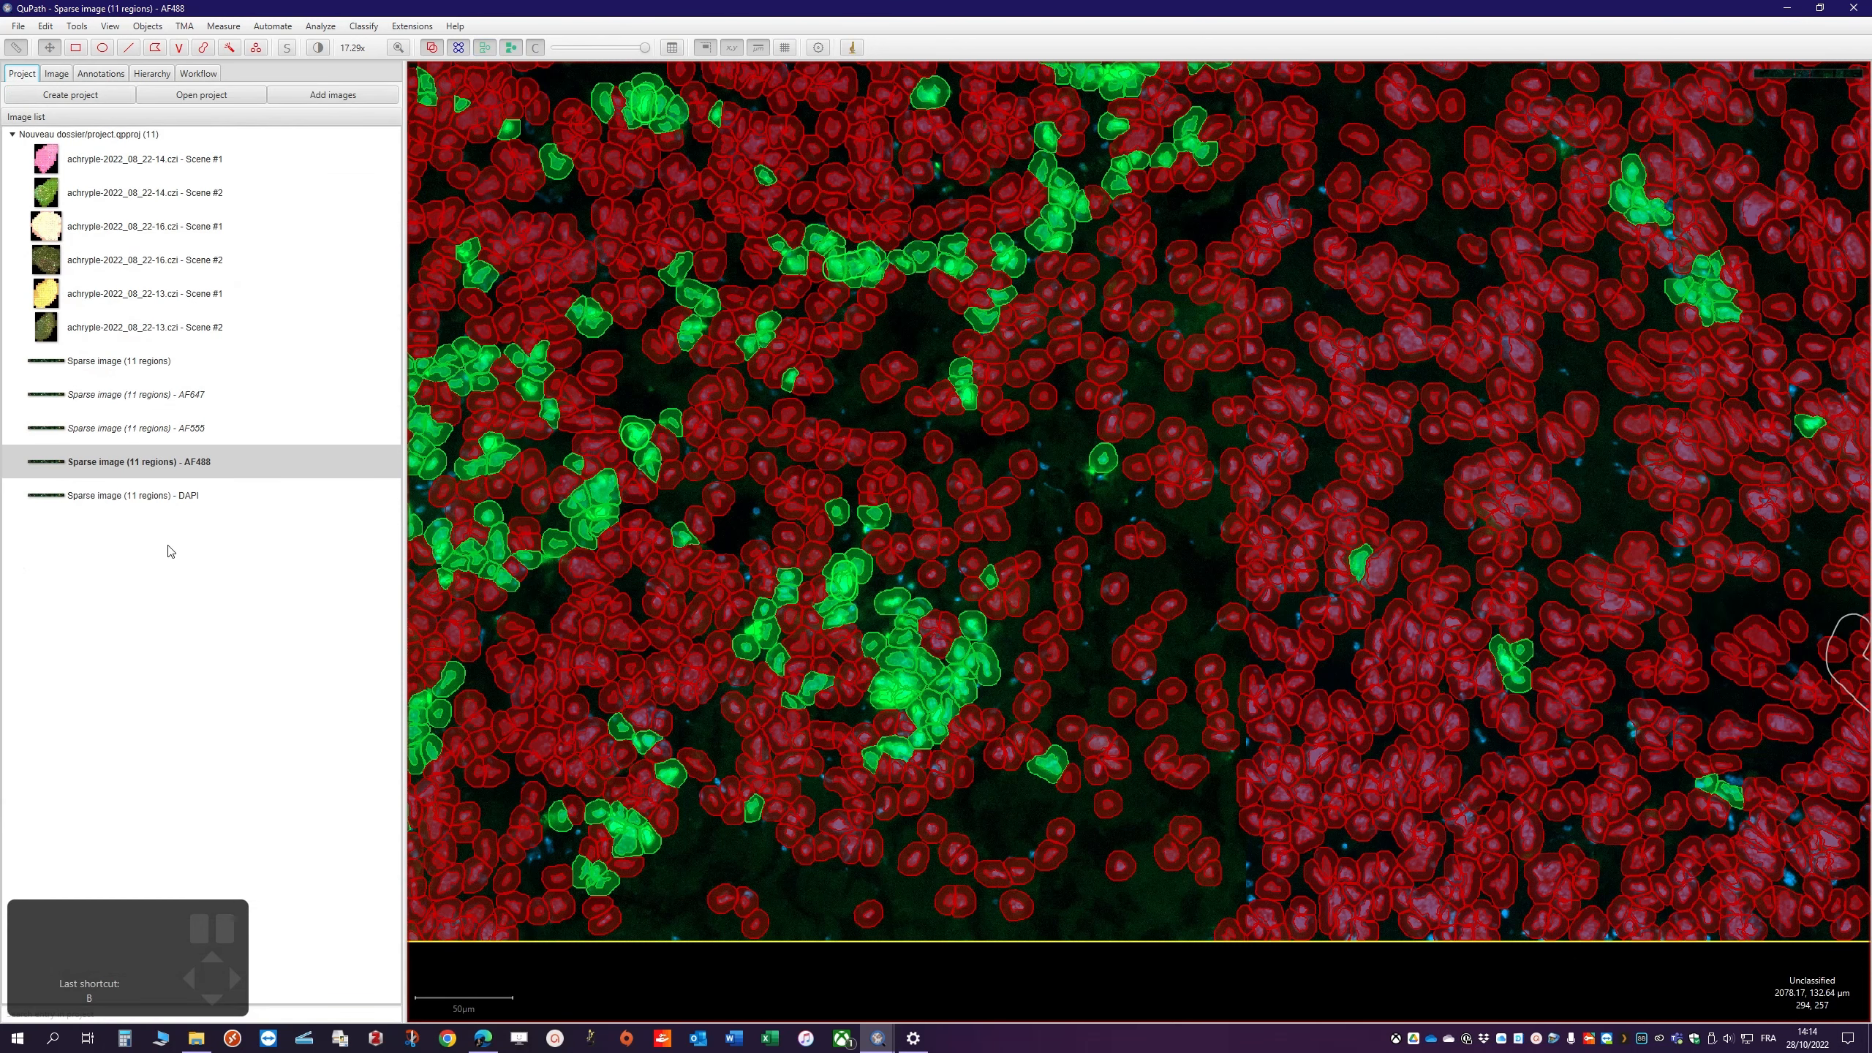
double_click(112, 429)
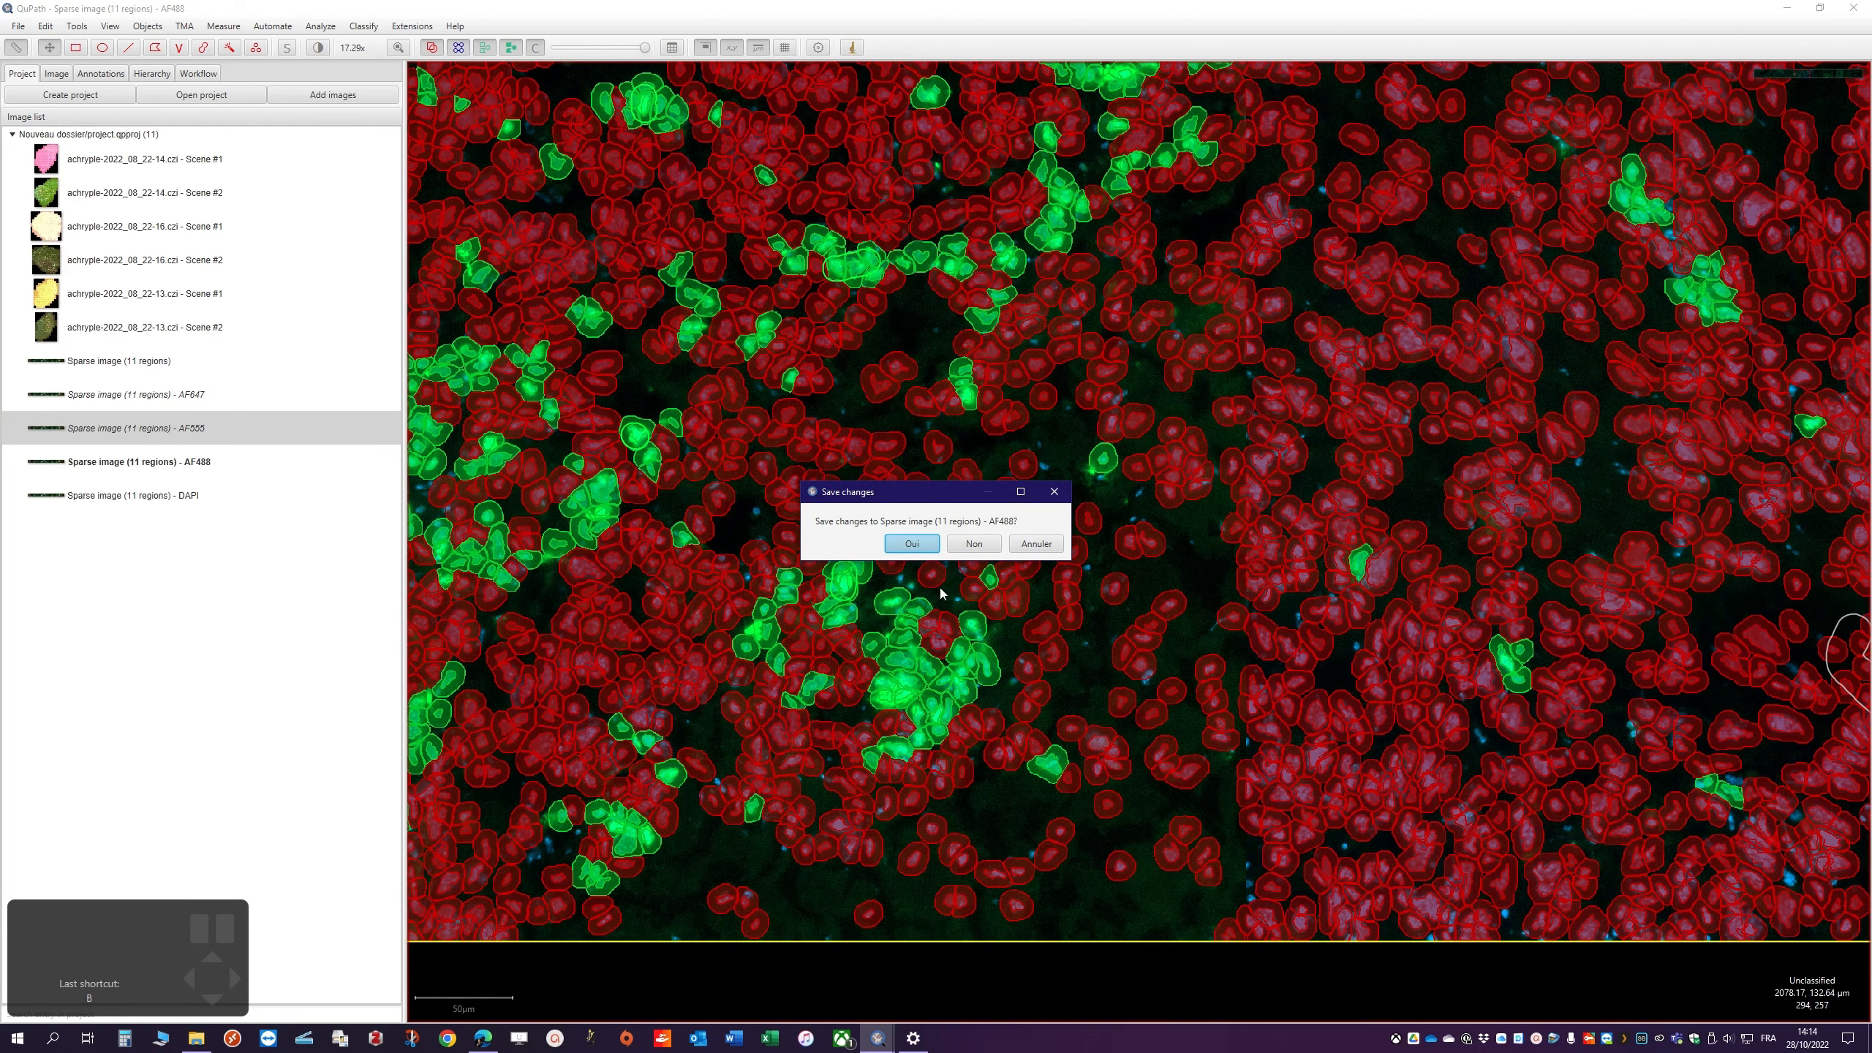
left_click(912, 543)
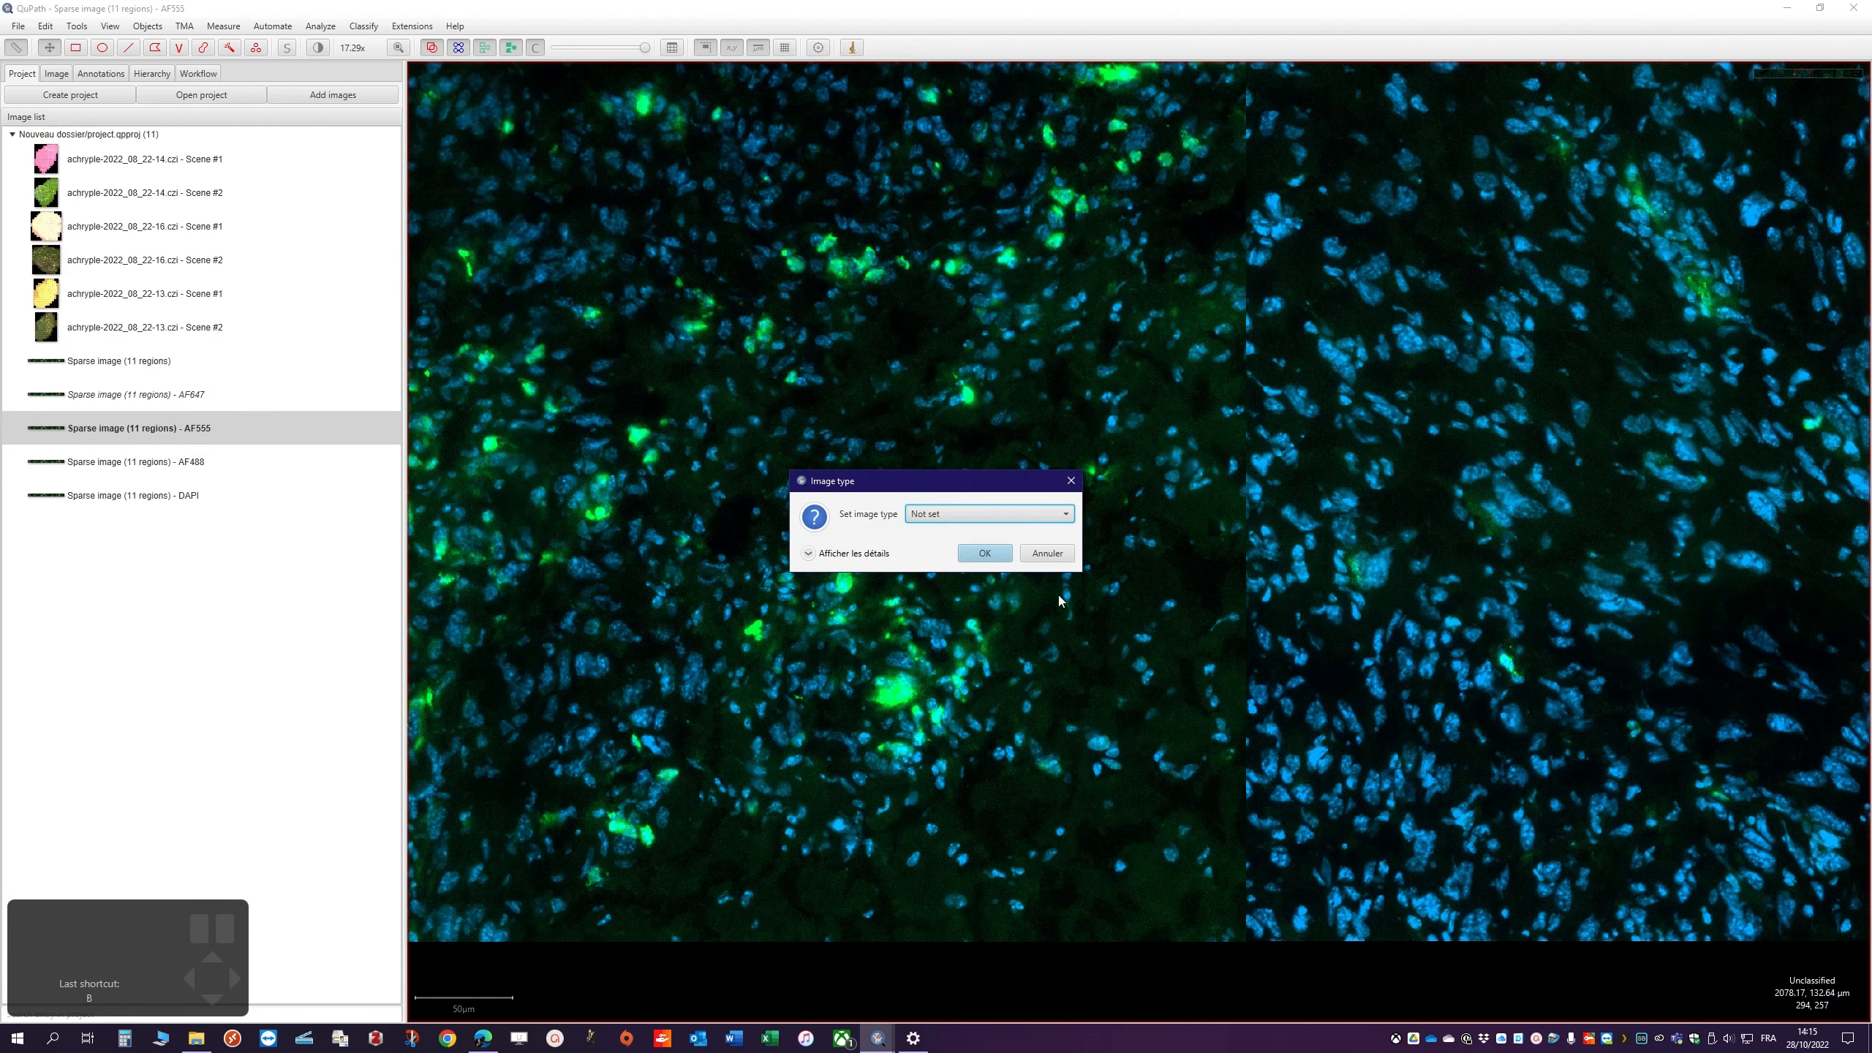
left_click(942, 515)
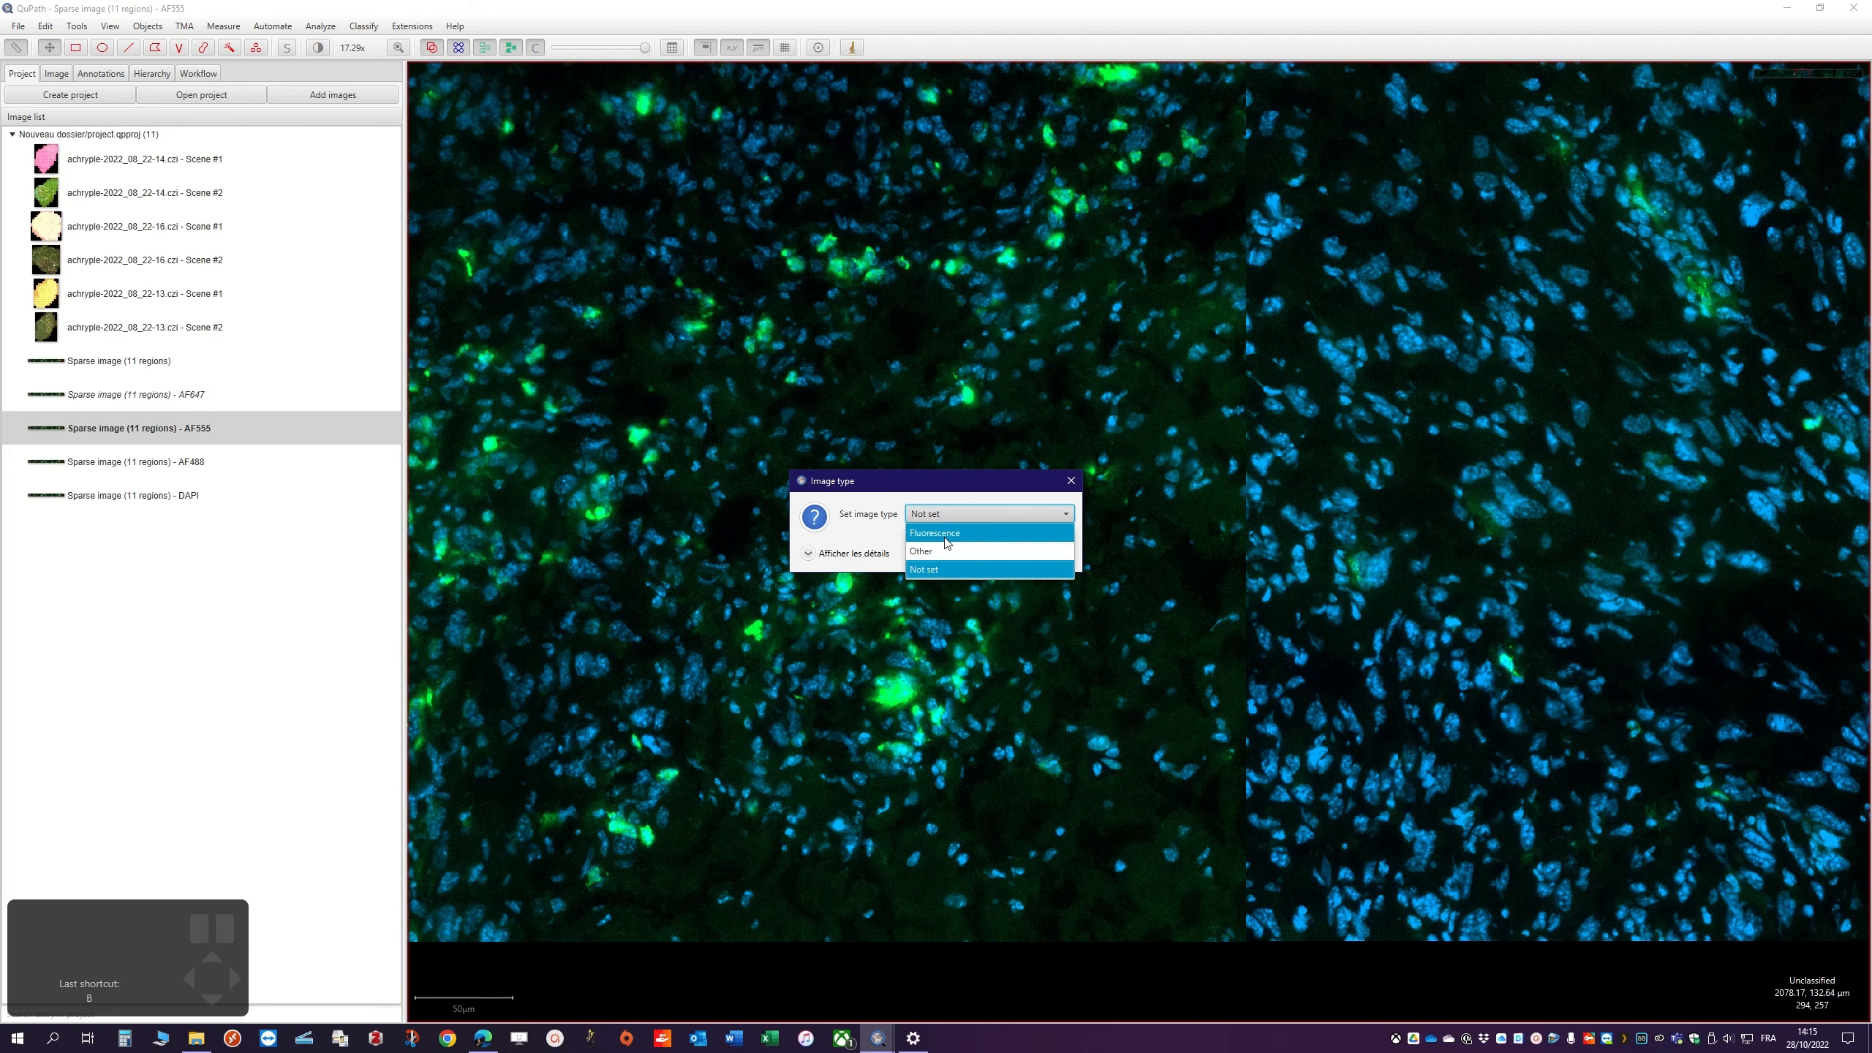
left_click(946, 540)
left_click(1006, 554)
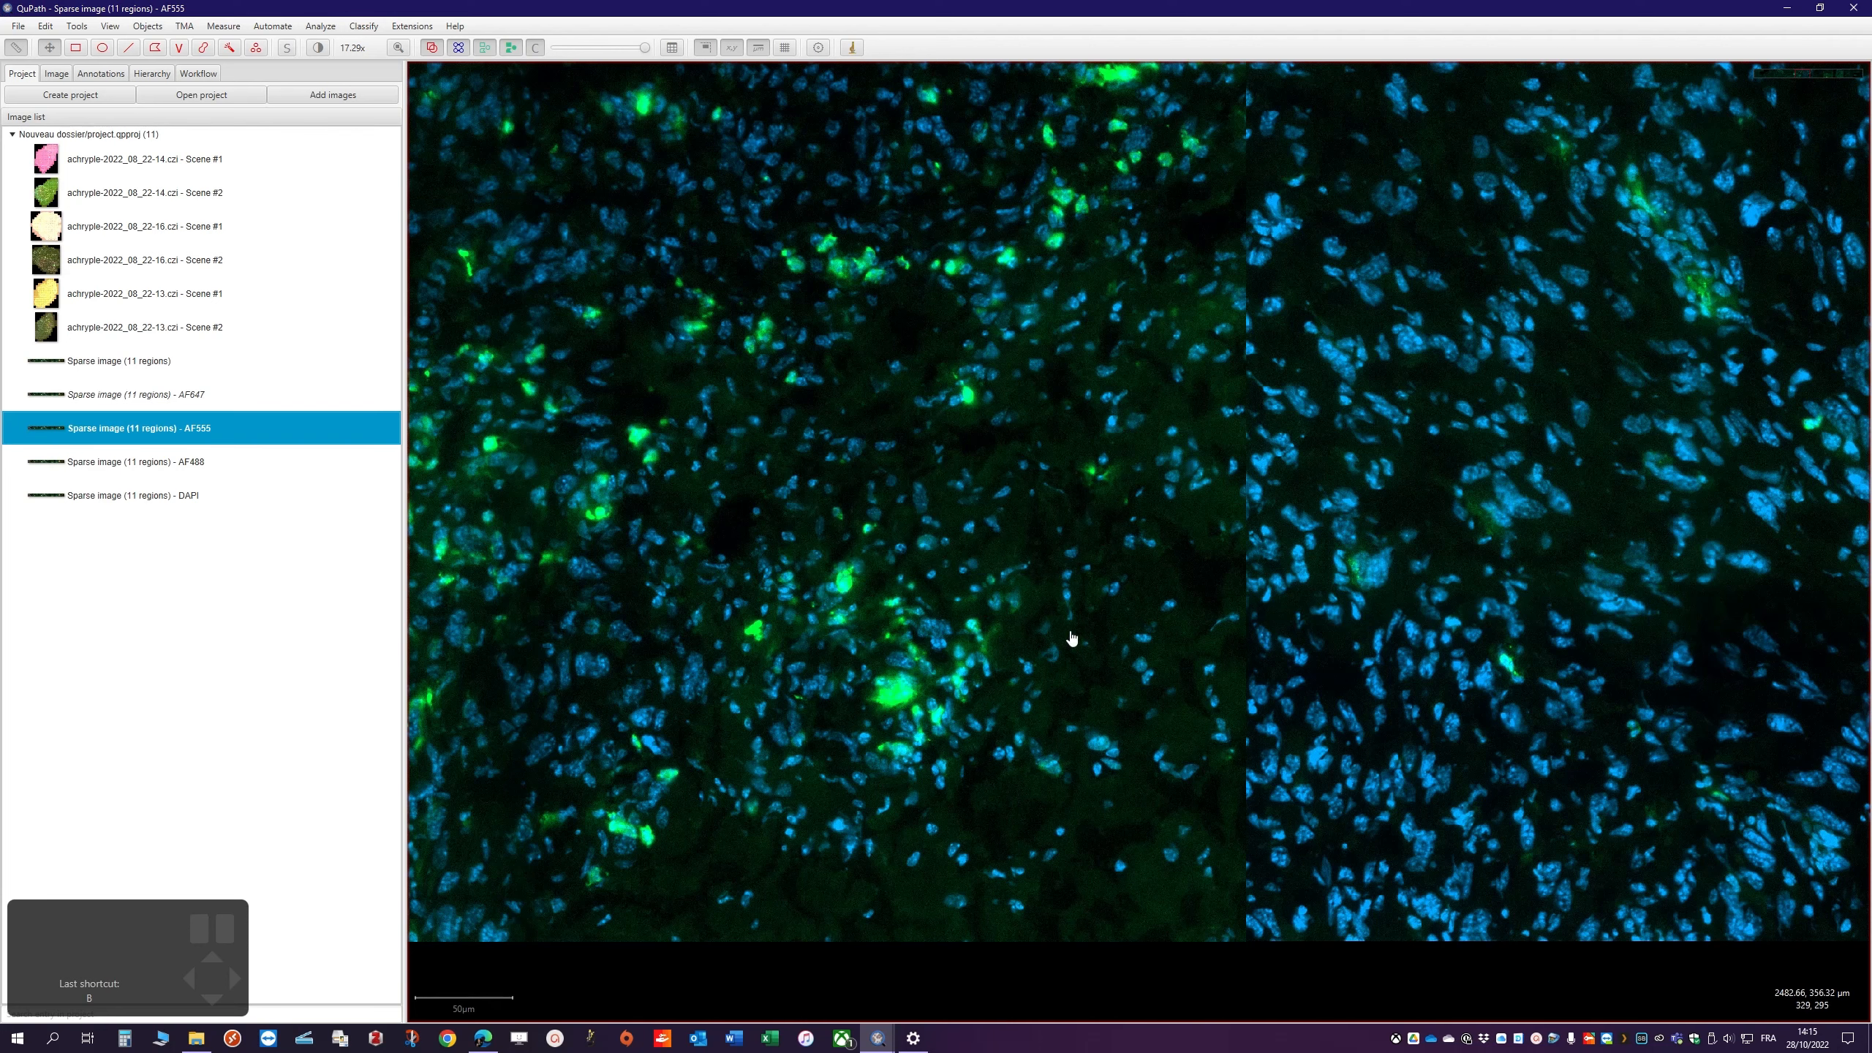
Display the AF555 channel instead of AF488 alongside DAPI in the brightness and contrast settings
scroll(962, 596, "down", 6)
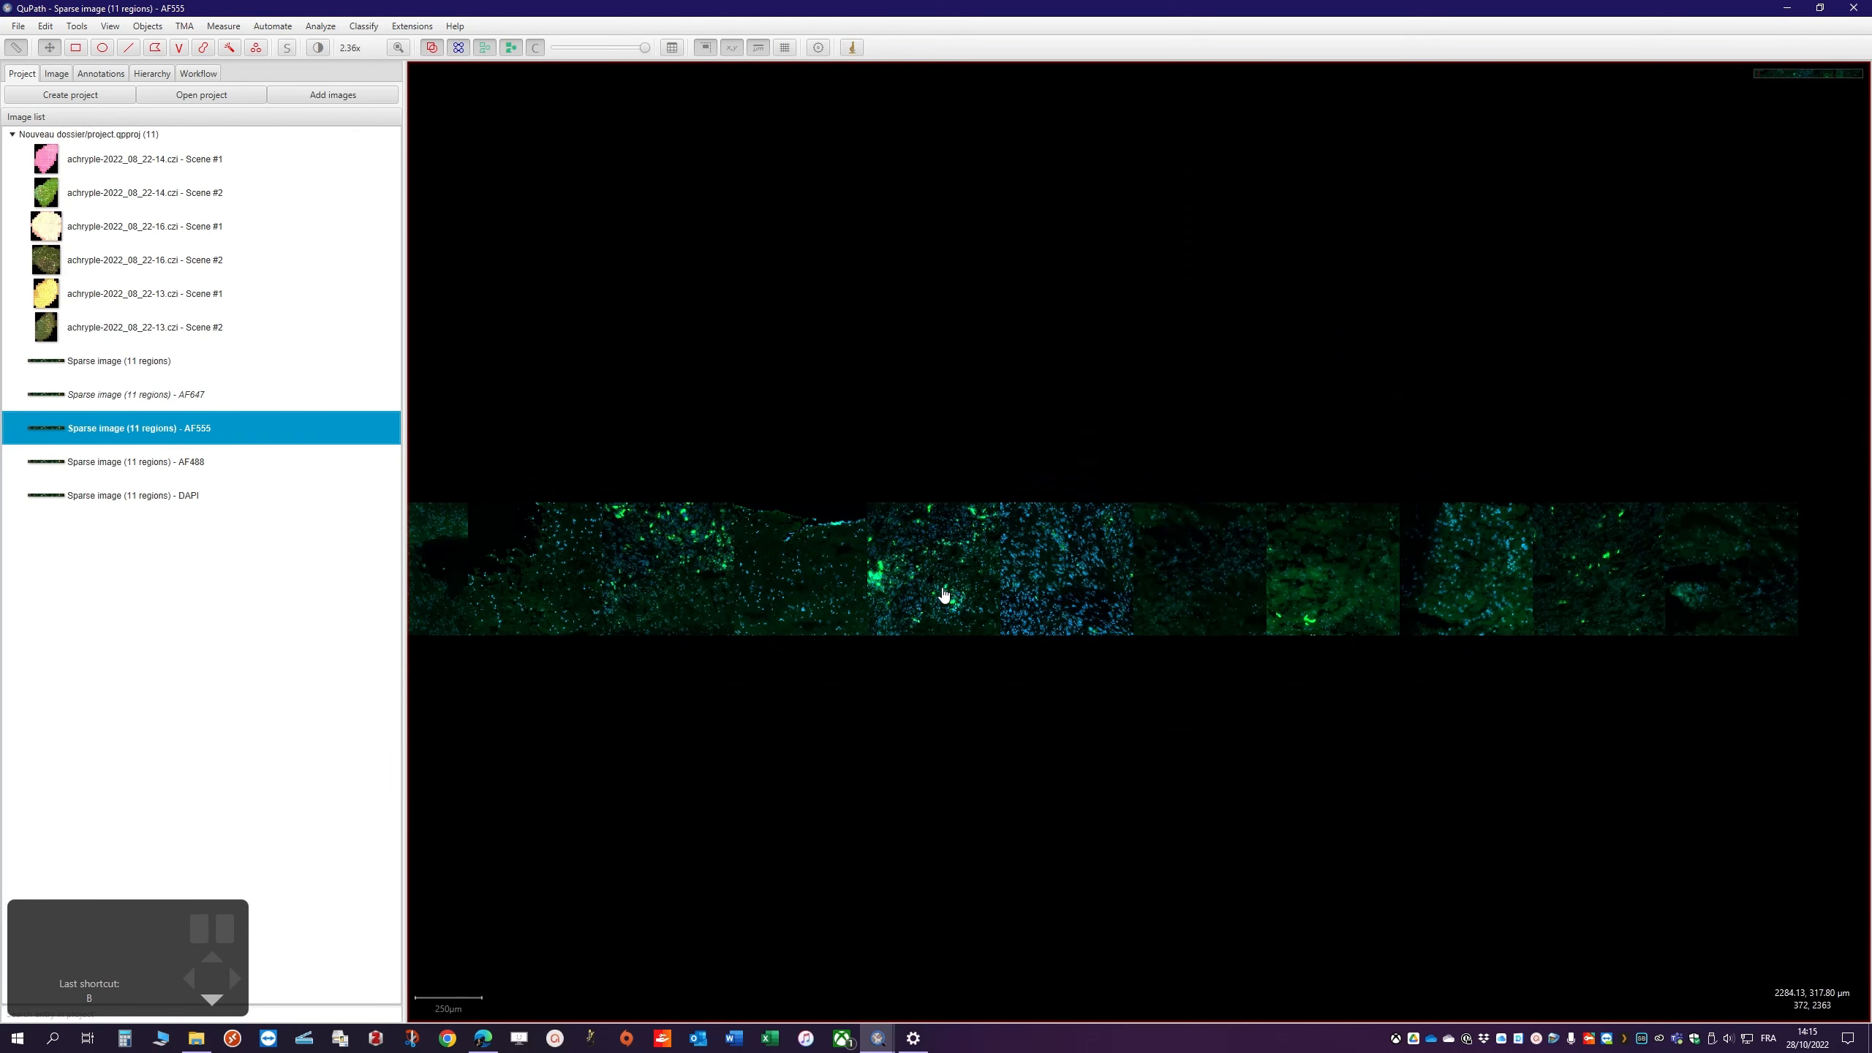
scroll(942, 594, "up", 3)
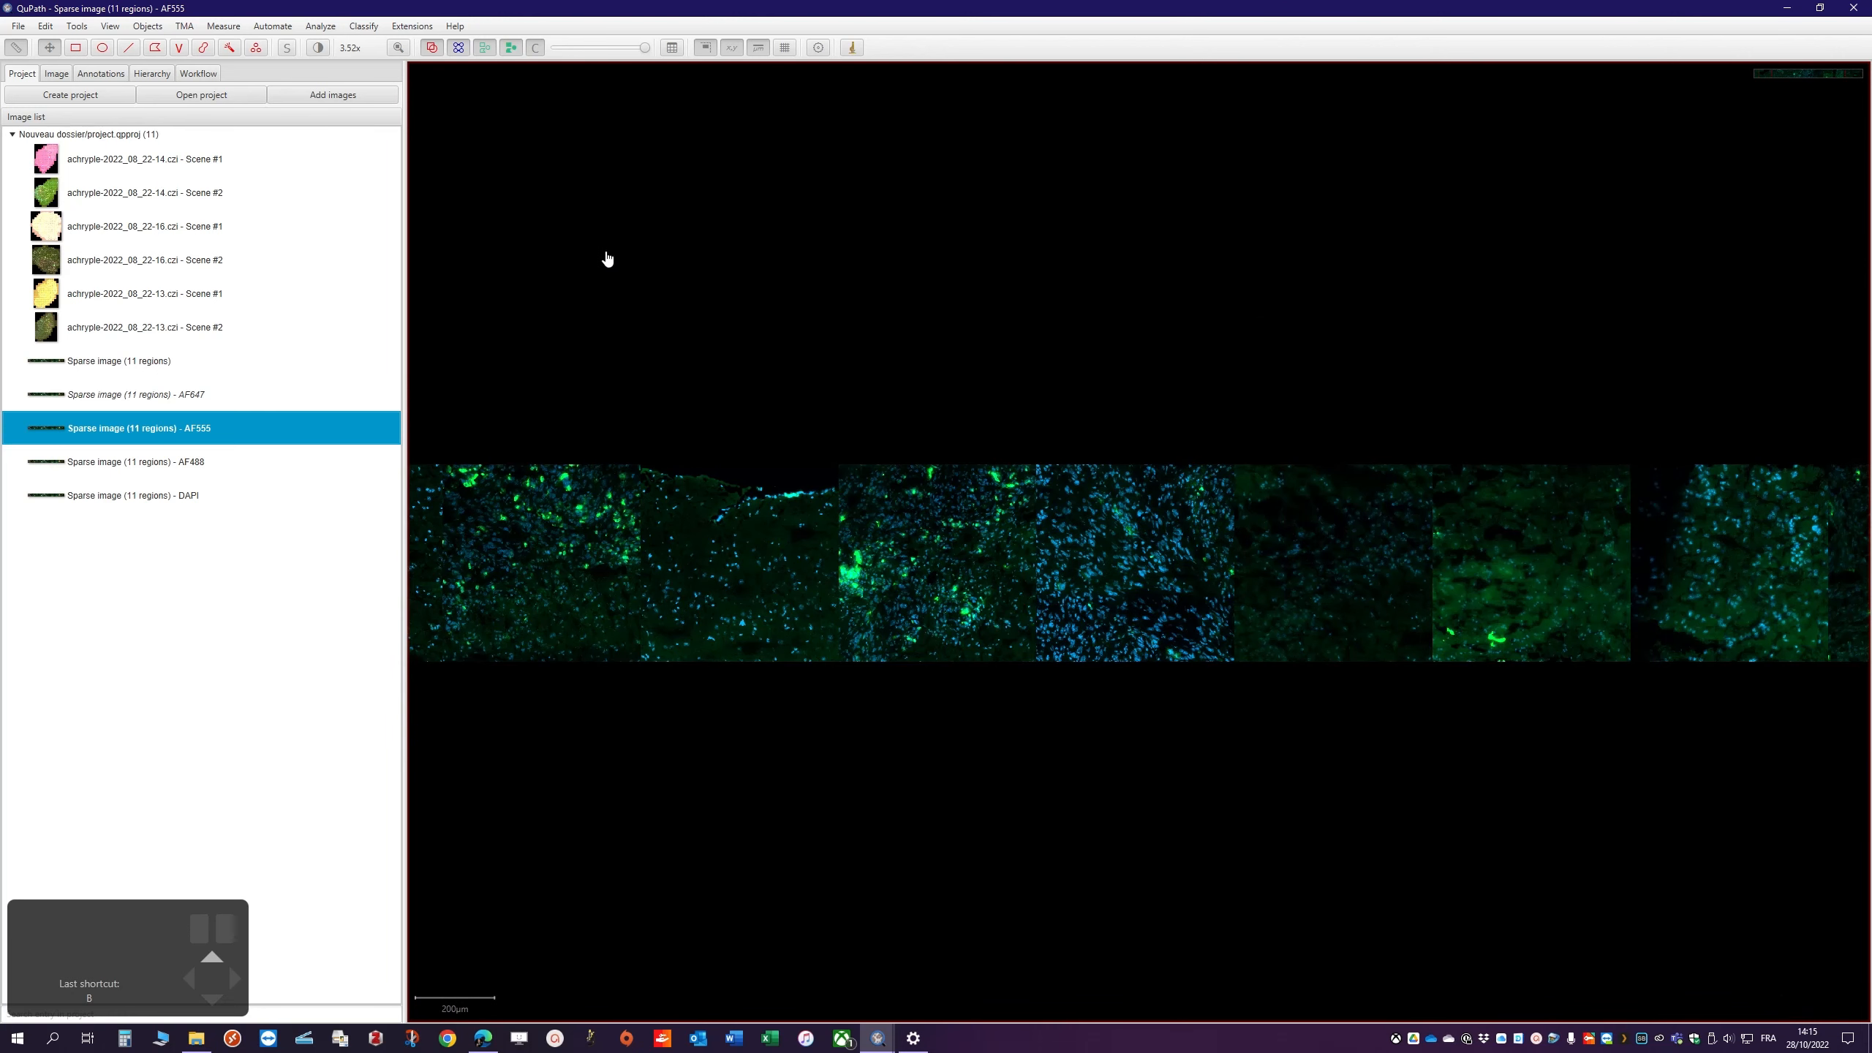
left_click(317, 48)
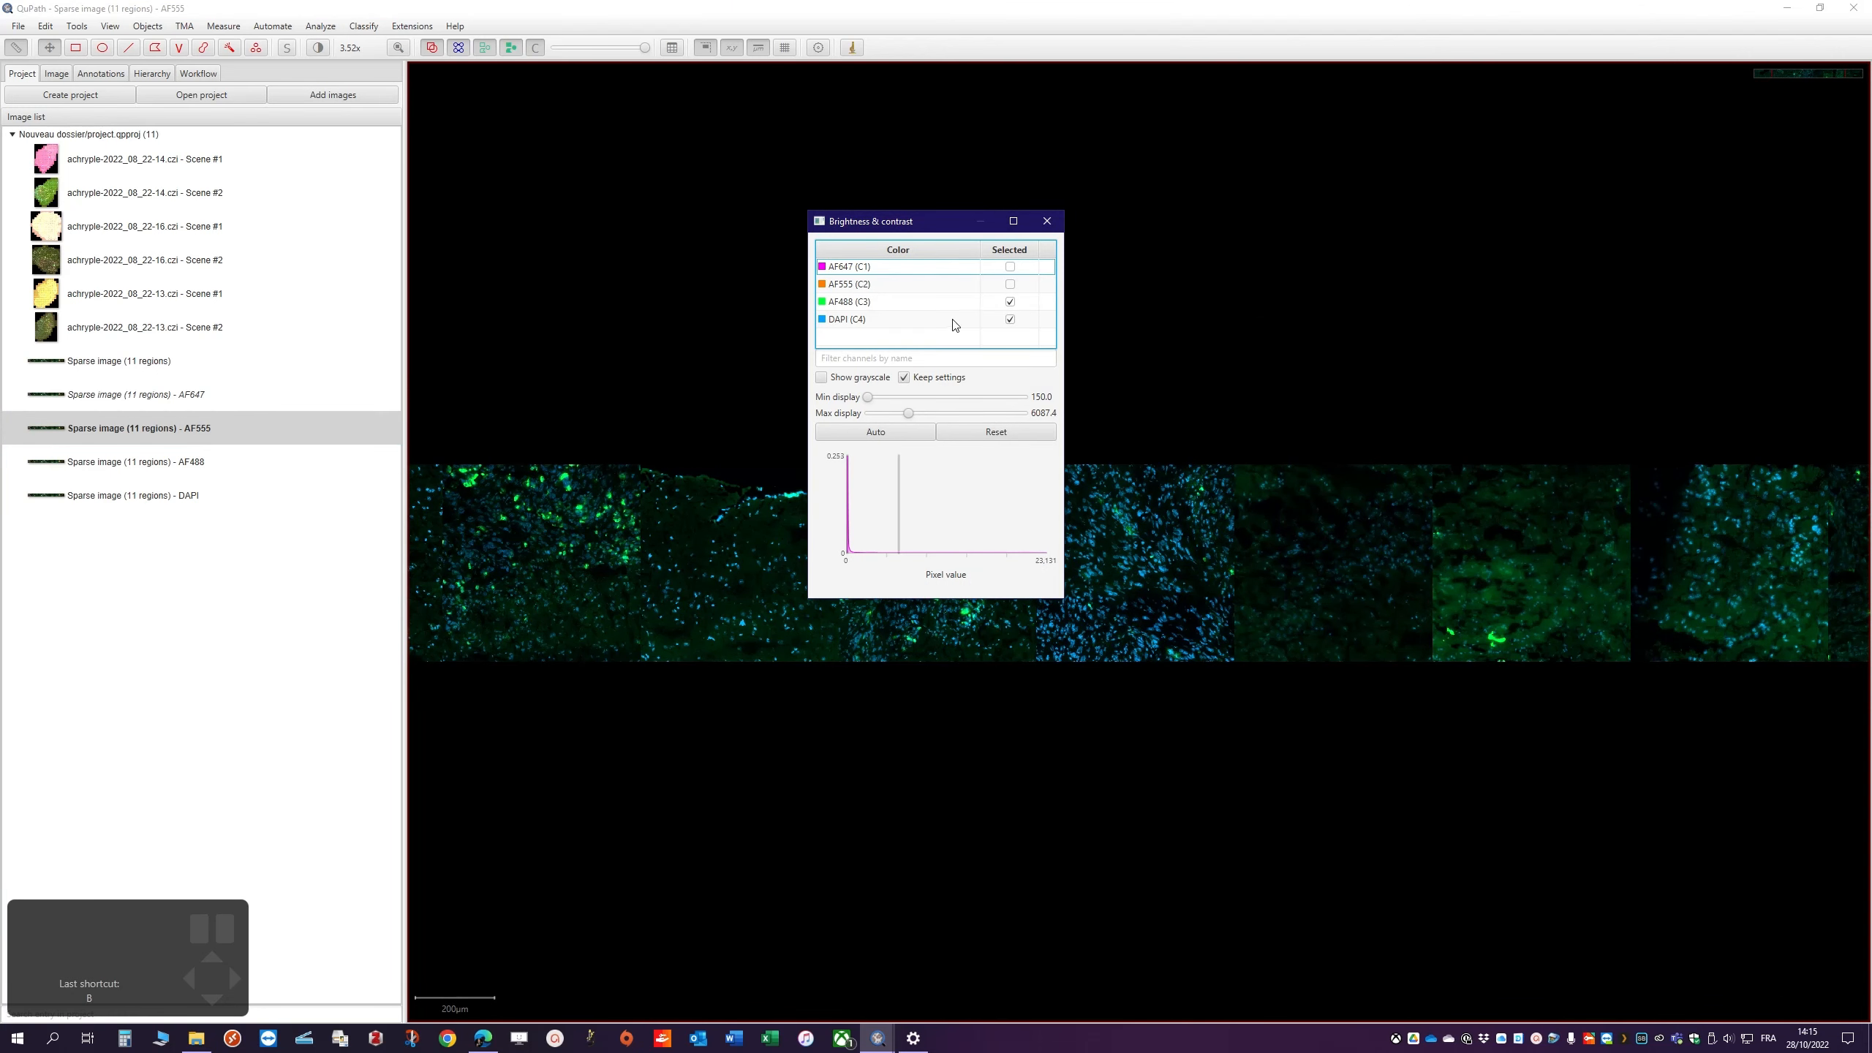
left_click(1010, 284)
left_click(1010, 301)
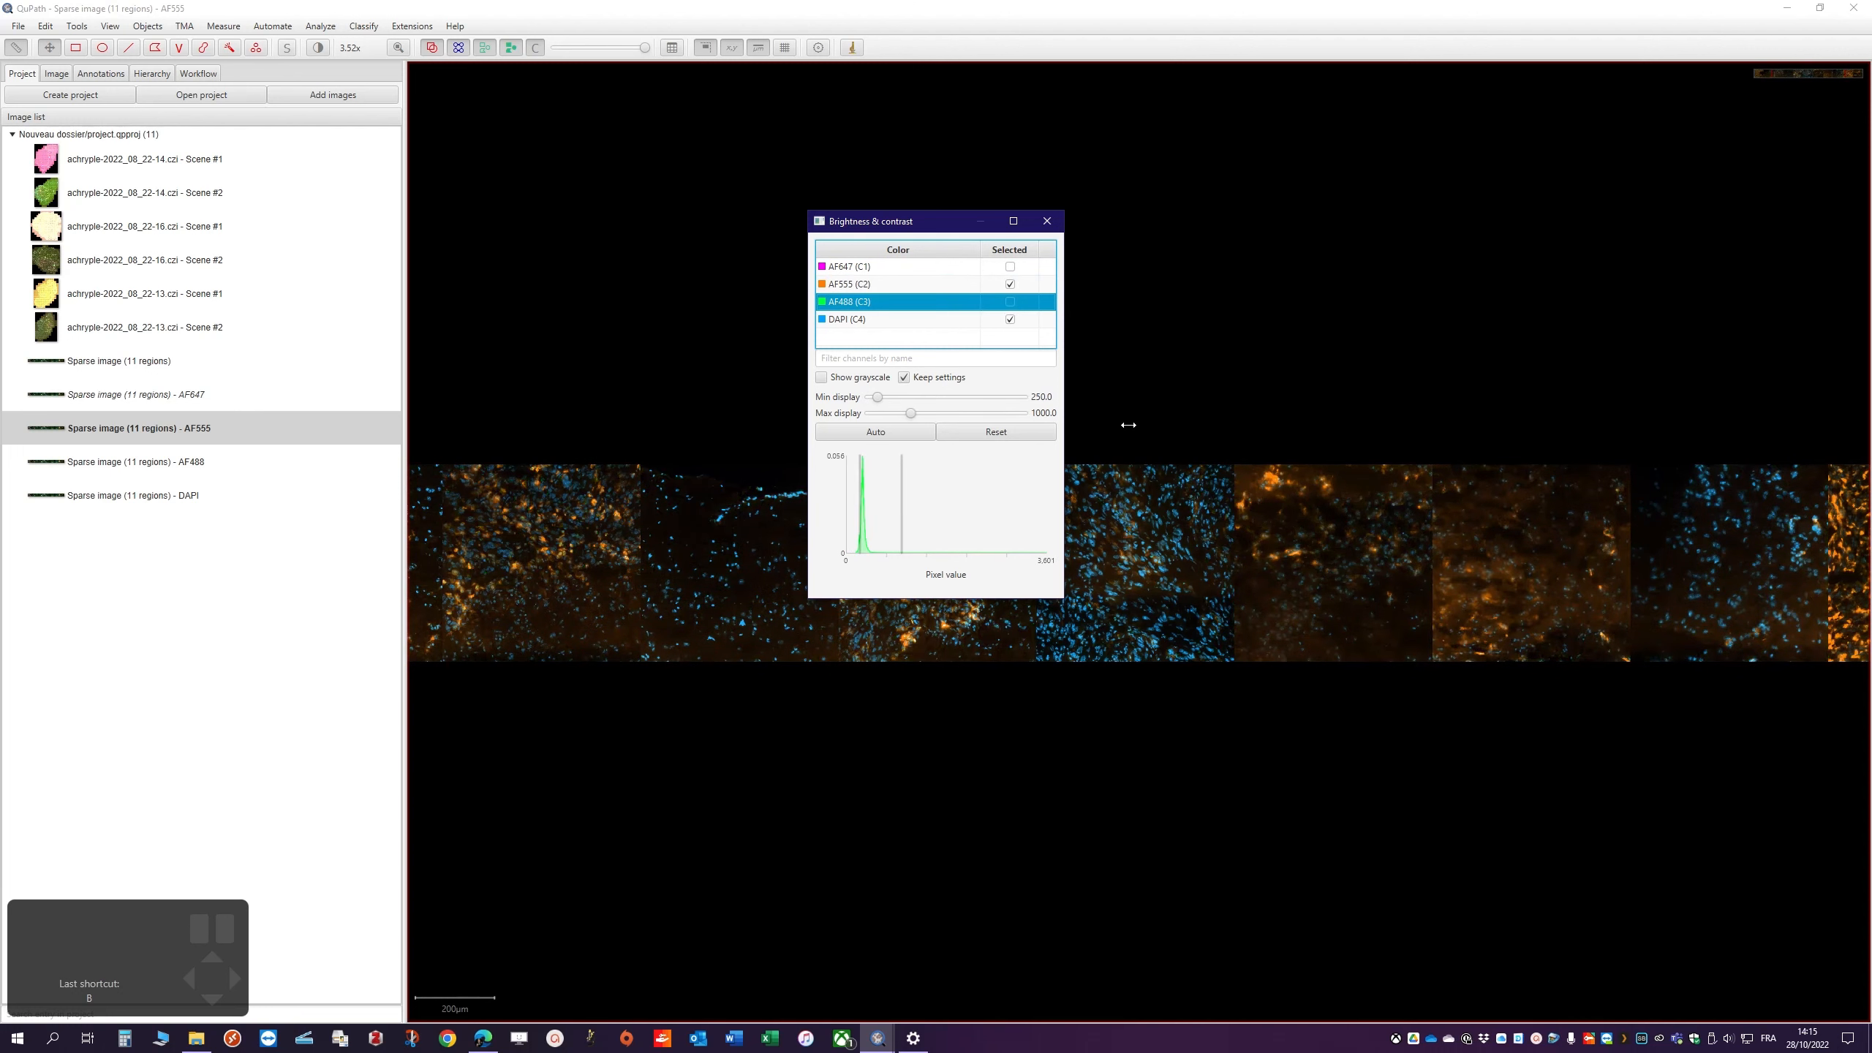
left_click(884, 289)
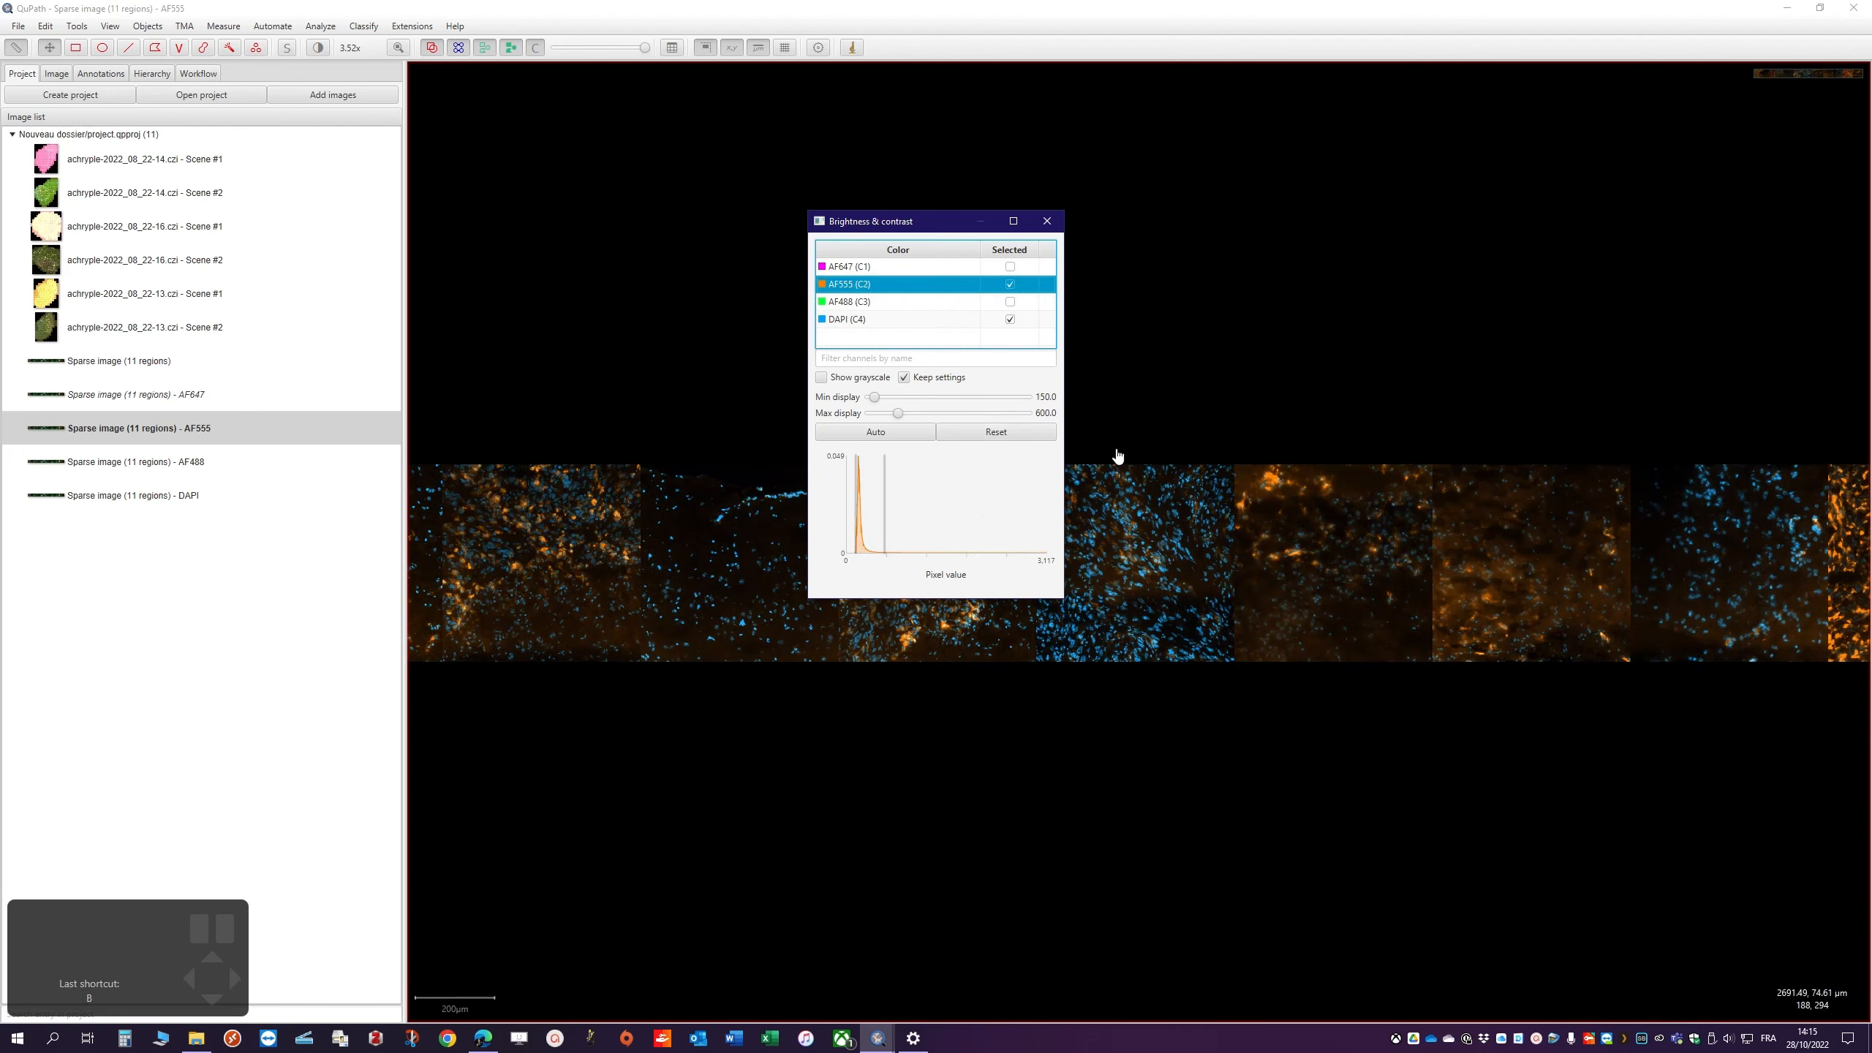
left_click(1046, 221)
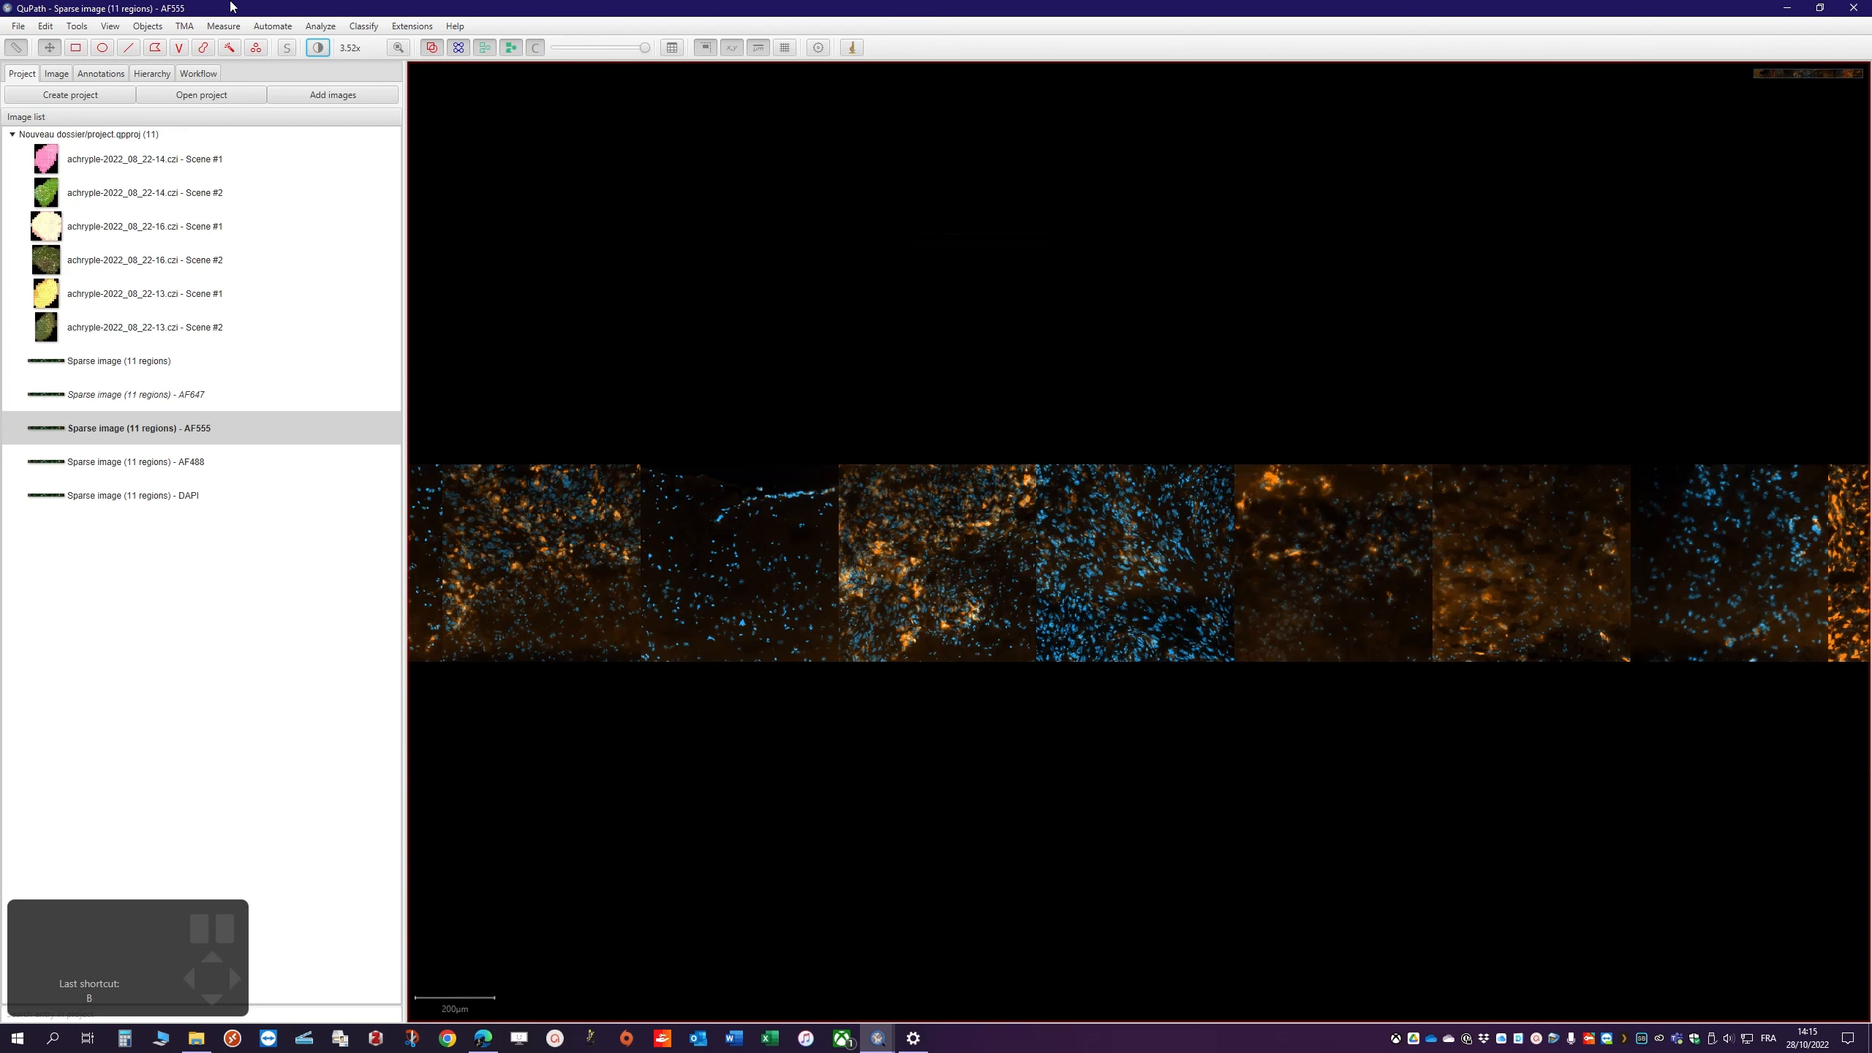
Create a full image annotation covering the entire AF555 sparse image
left_click(148, 25)
mouse_move(157, 90)
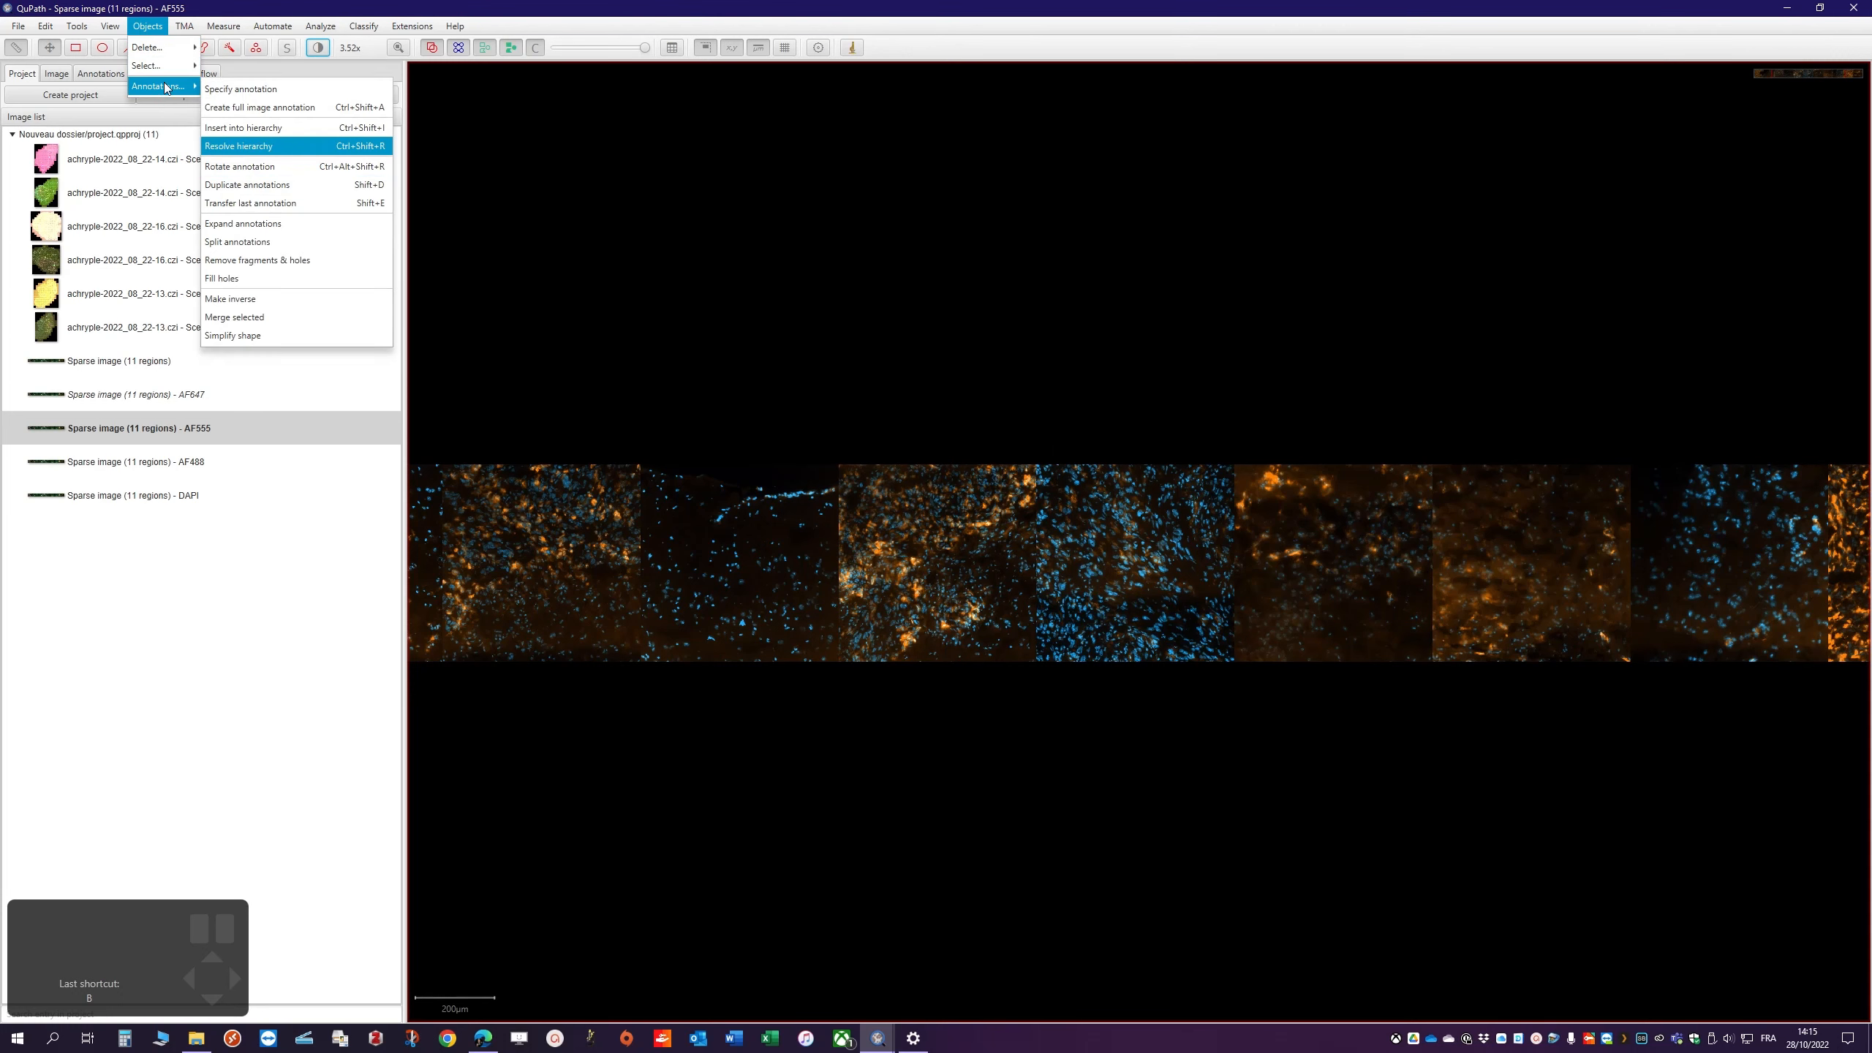
left_click(258, 107)
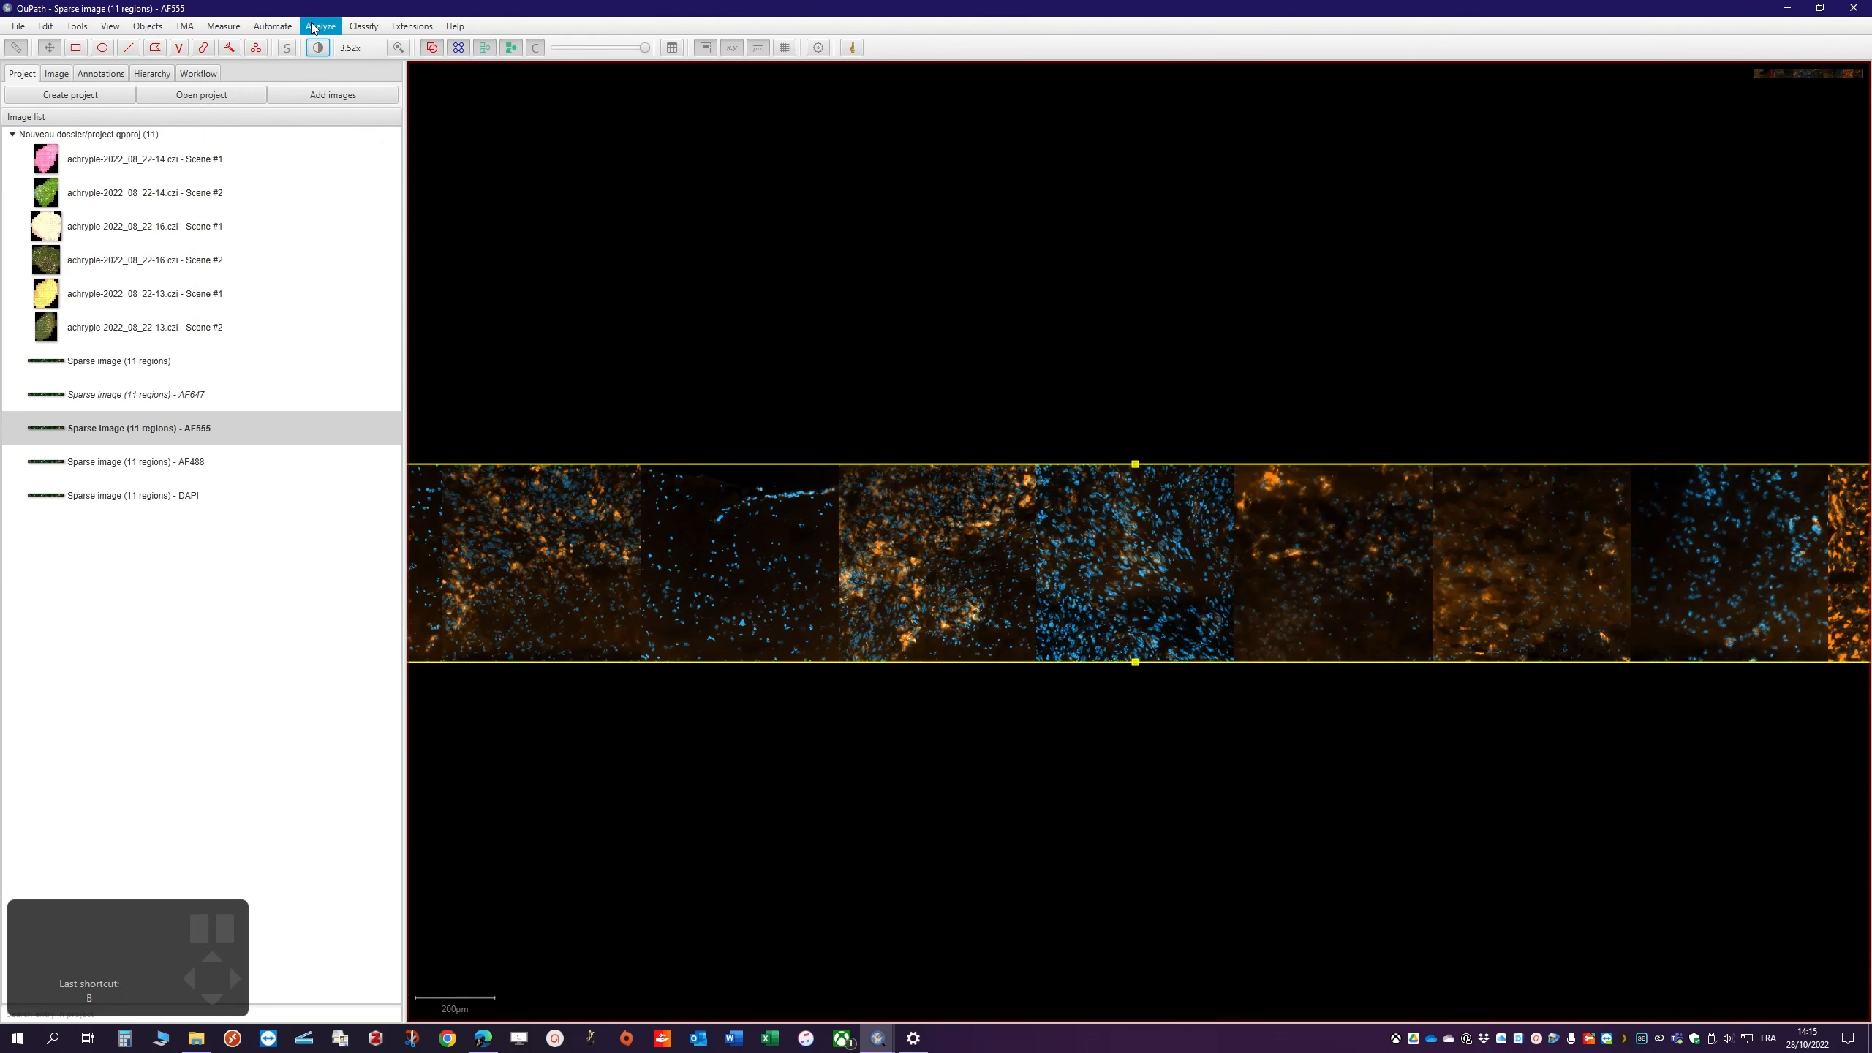
Run the project script my_cell_detection.groovy on the full image annotation to detect the cells
left_click(273, 26)
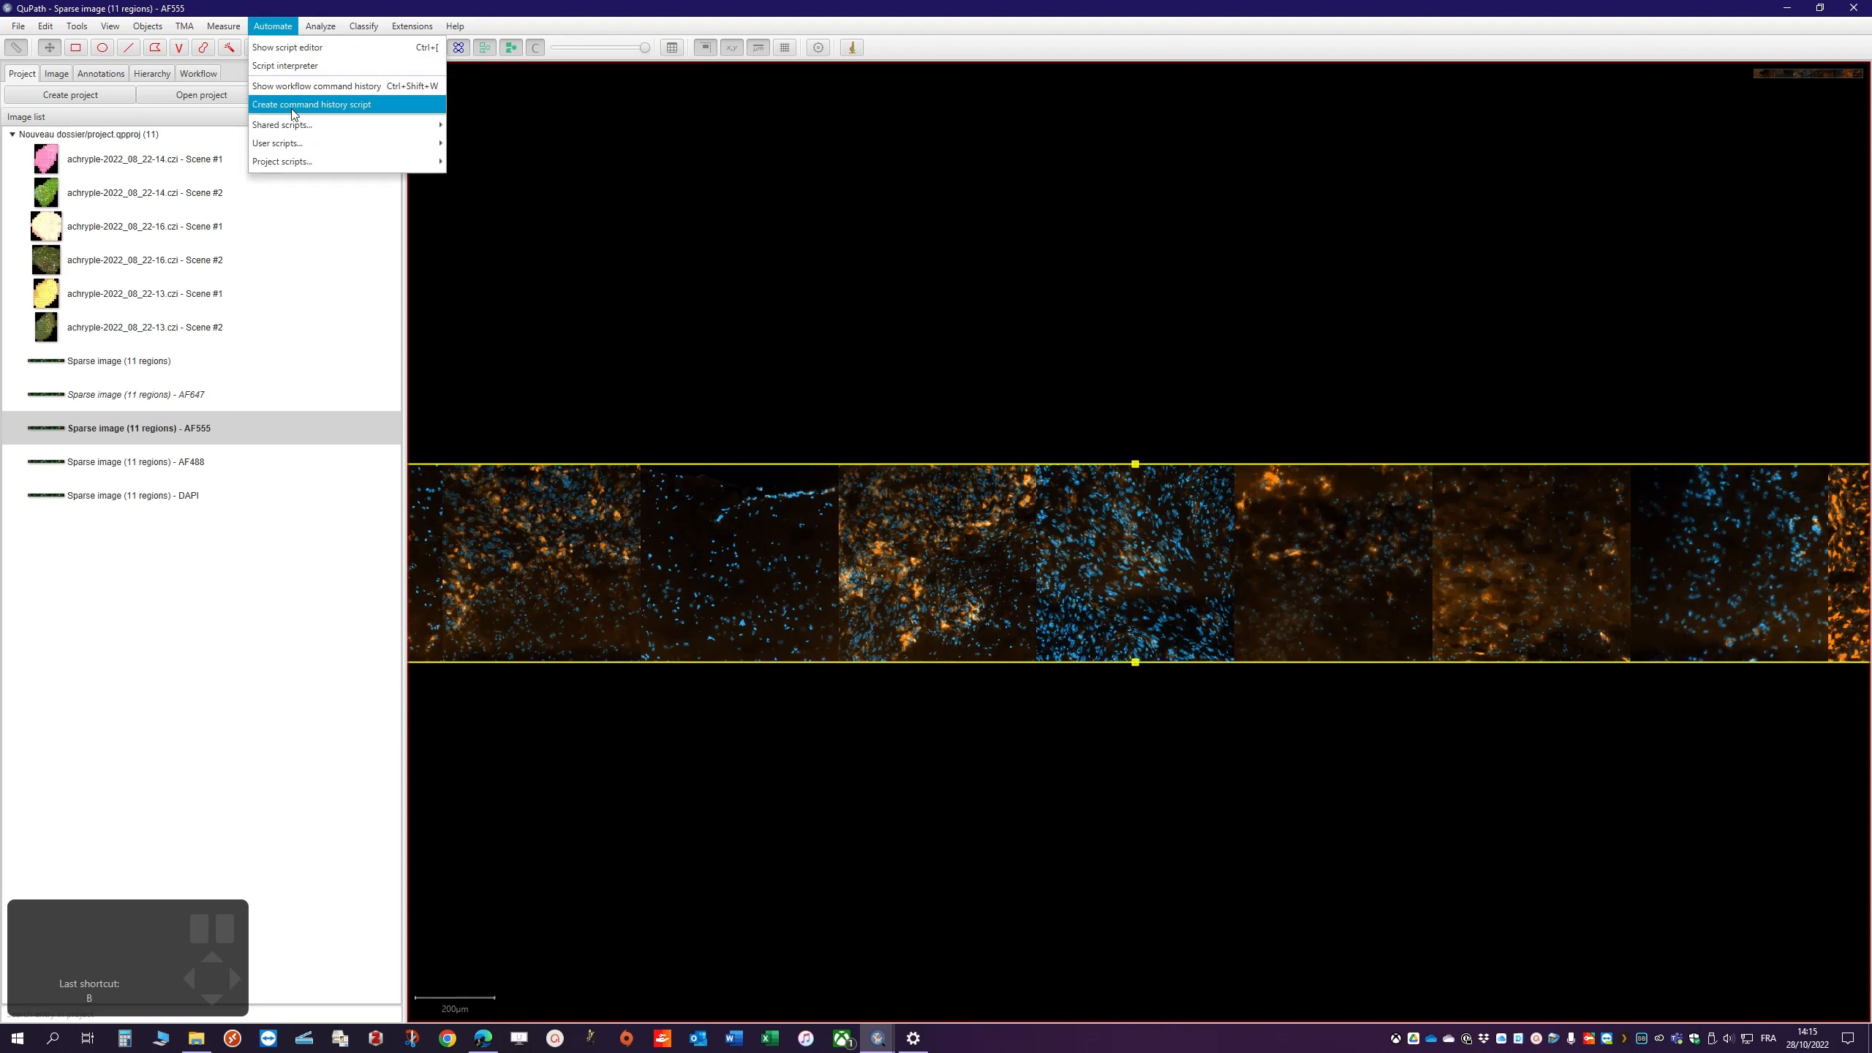
mouse_move(295, 163)
left_click(487, 203)
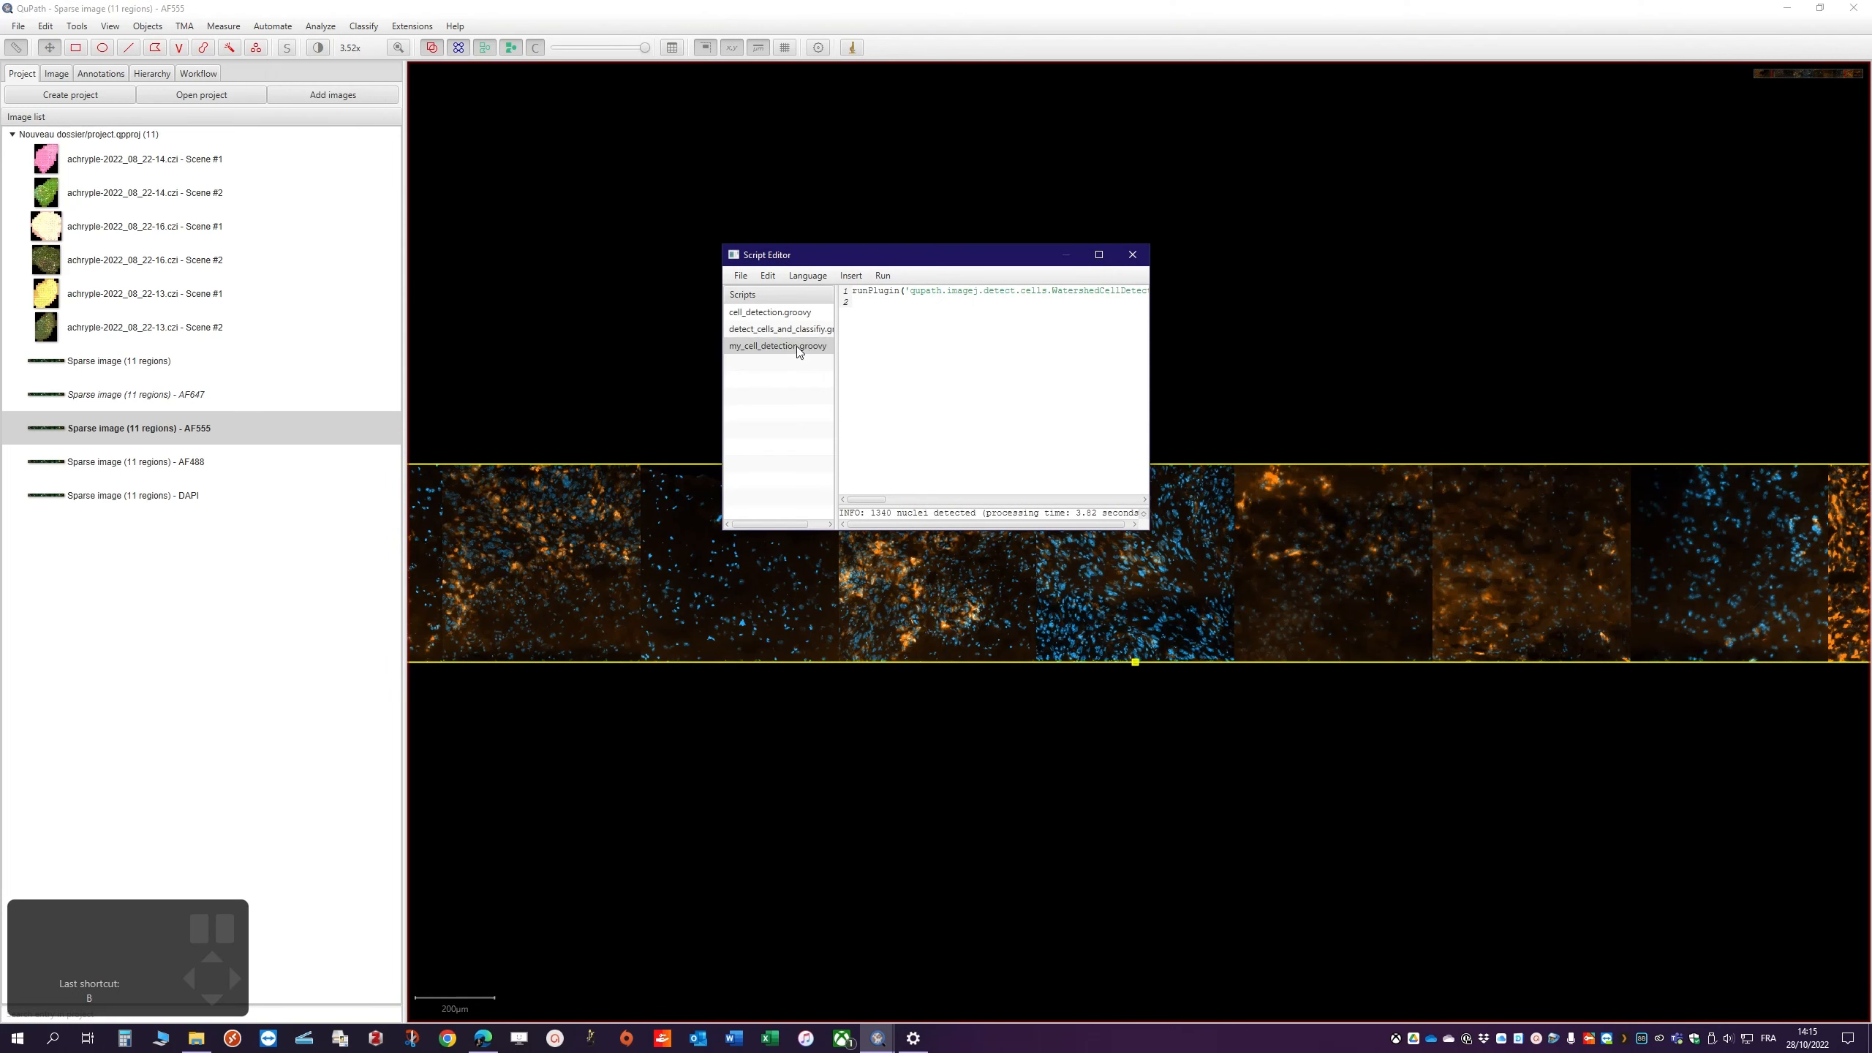
left_click(883, 275)
left_click(906, 294)
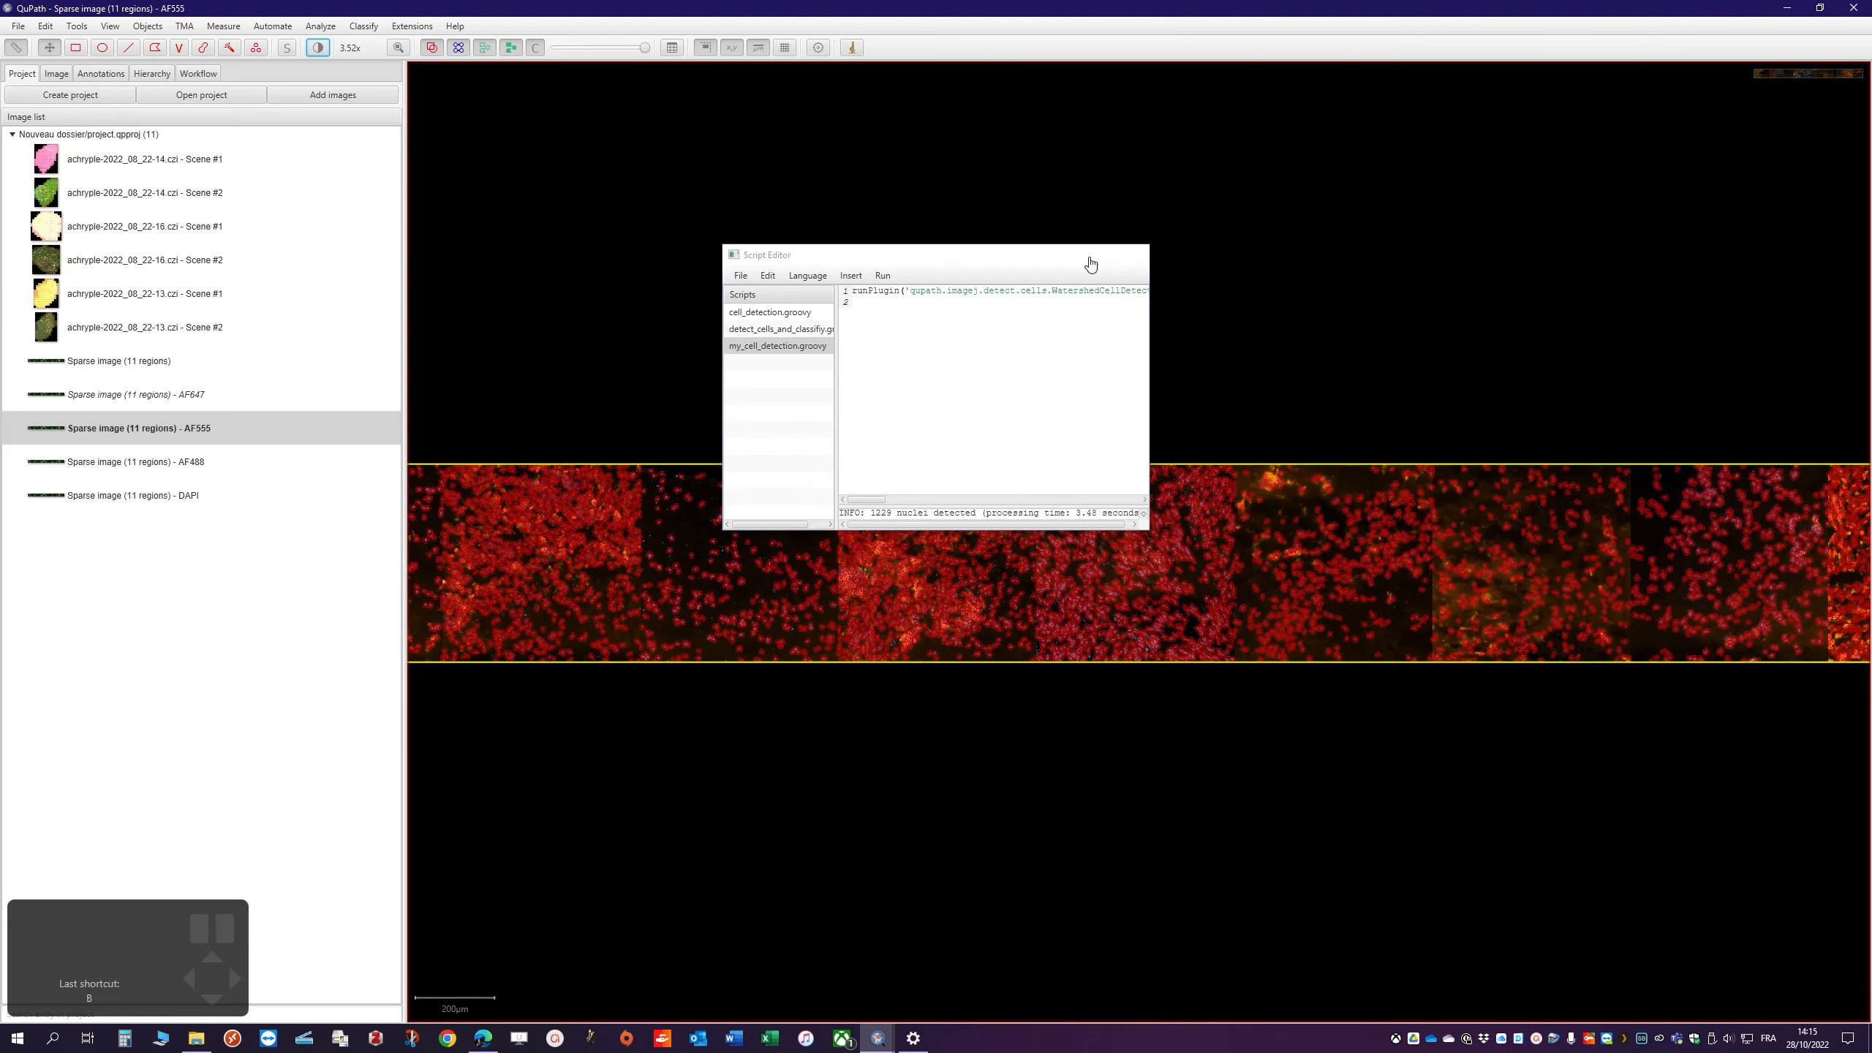
With detections hidden, brush five AF555 class annotations over bright orange cells in the strongly stained region beside the densely blue tile
left_click(103, 74)
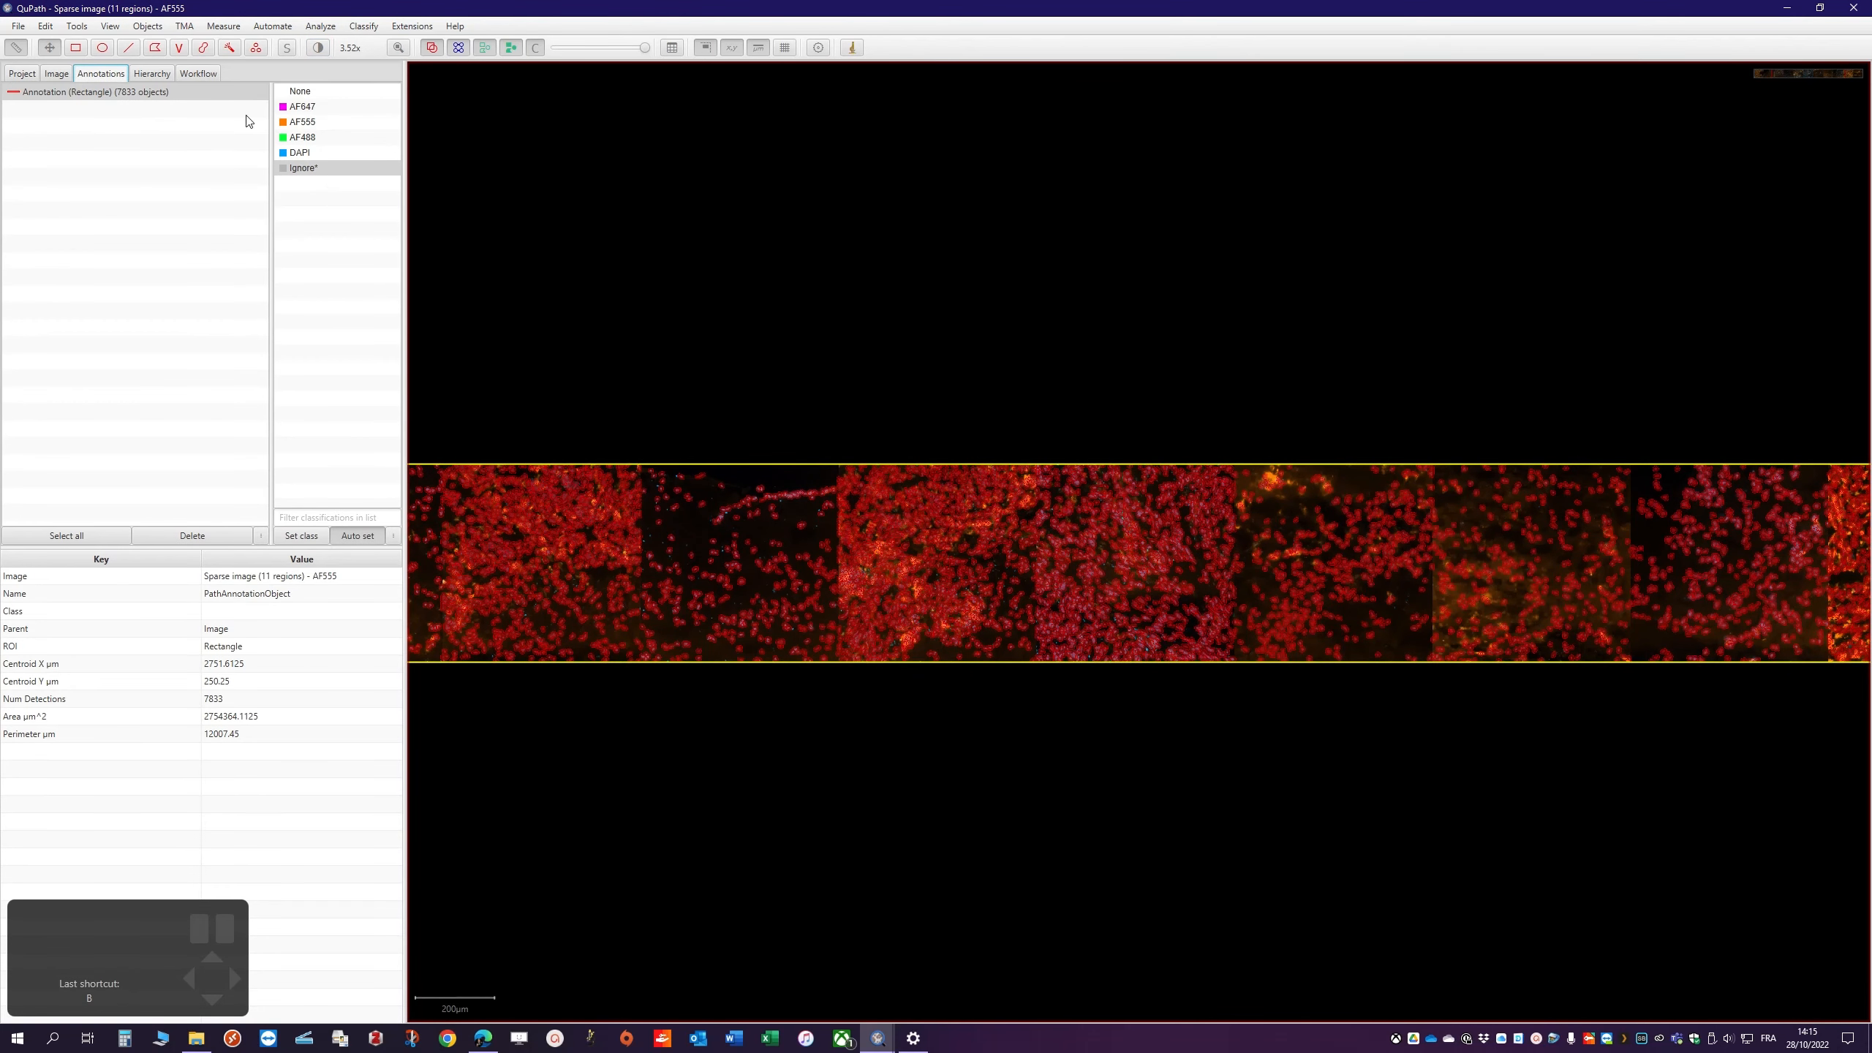
left_click(303, 124)
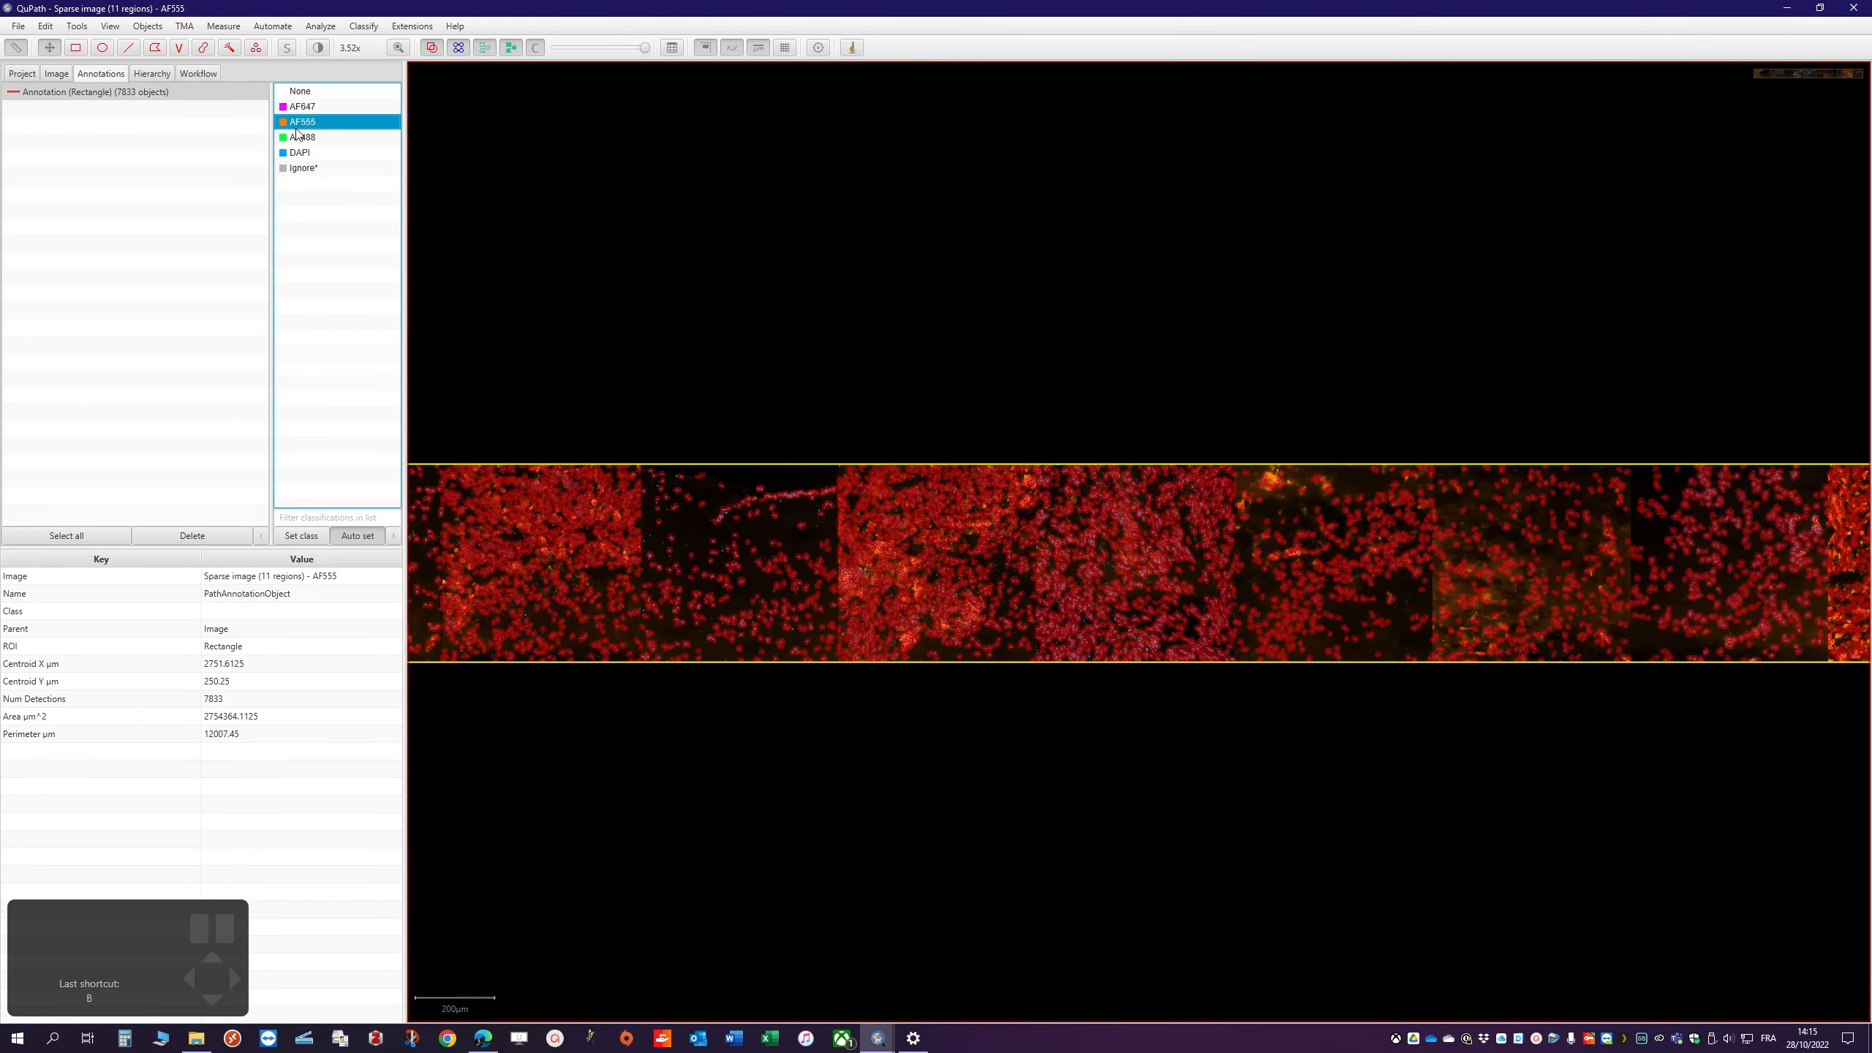
left_click(204, 48)
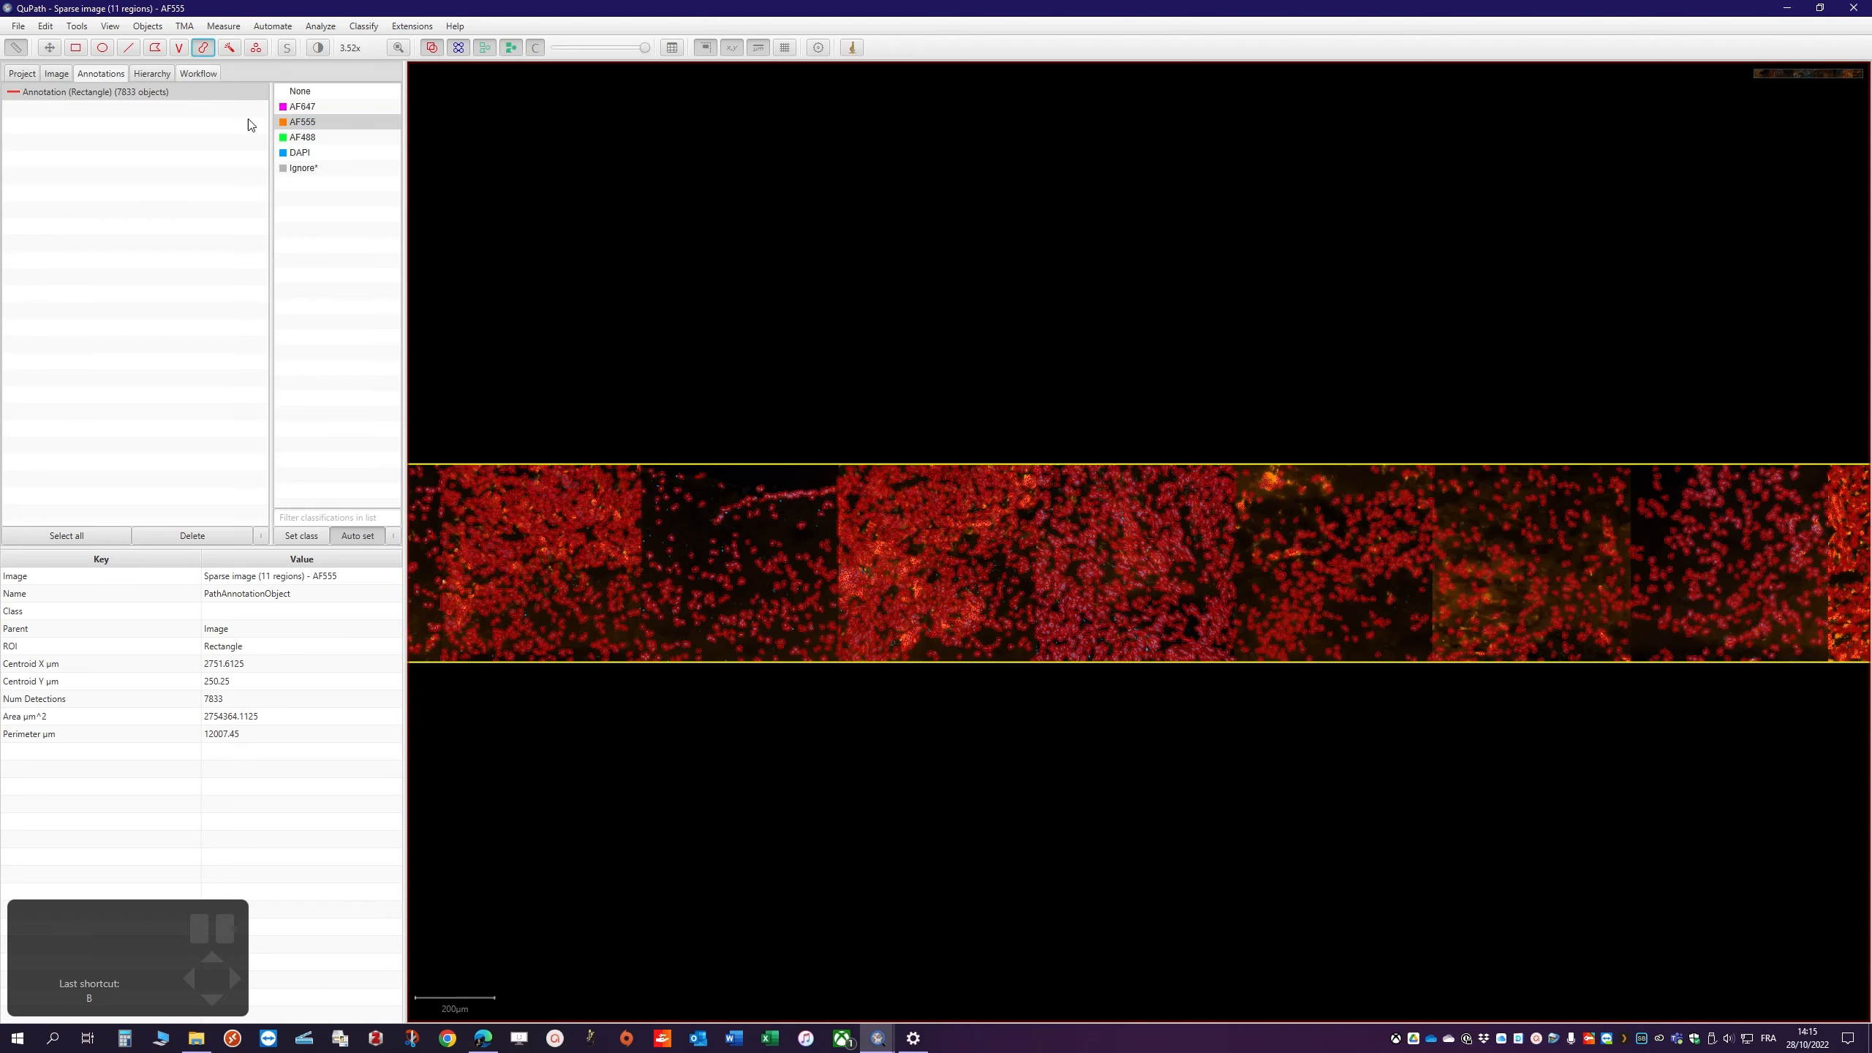
left_click(485, 48)
scroll(1128, 669, "up", 6)
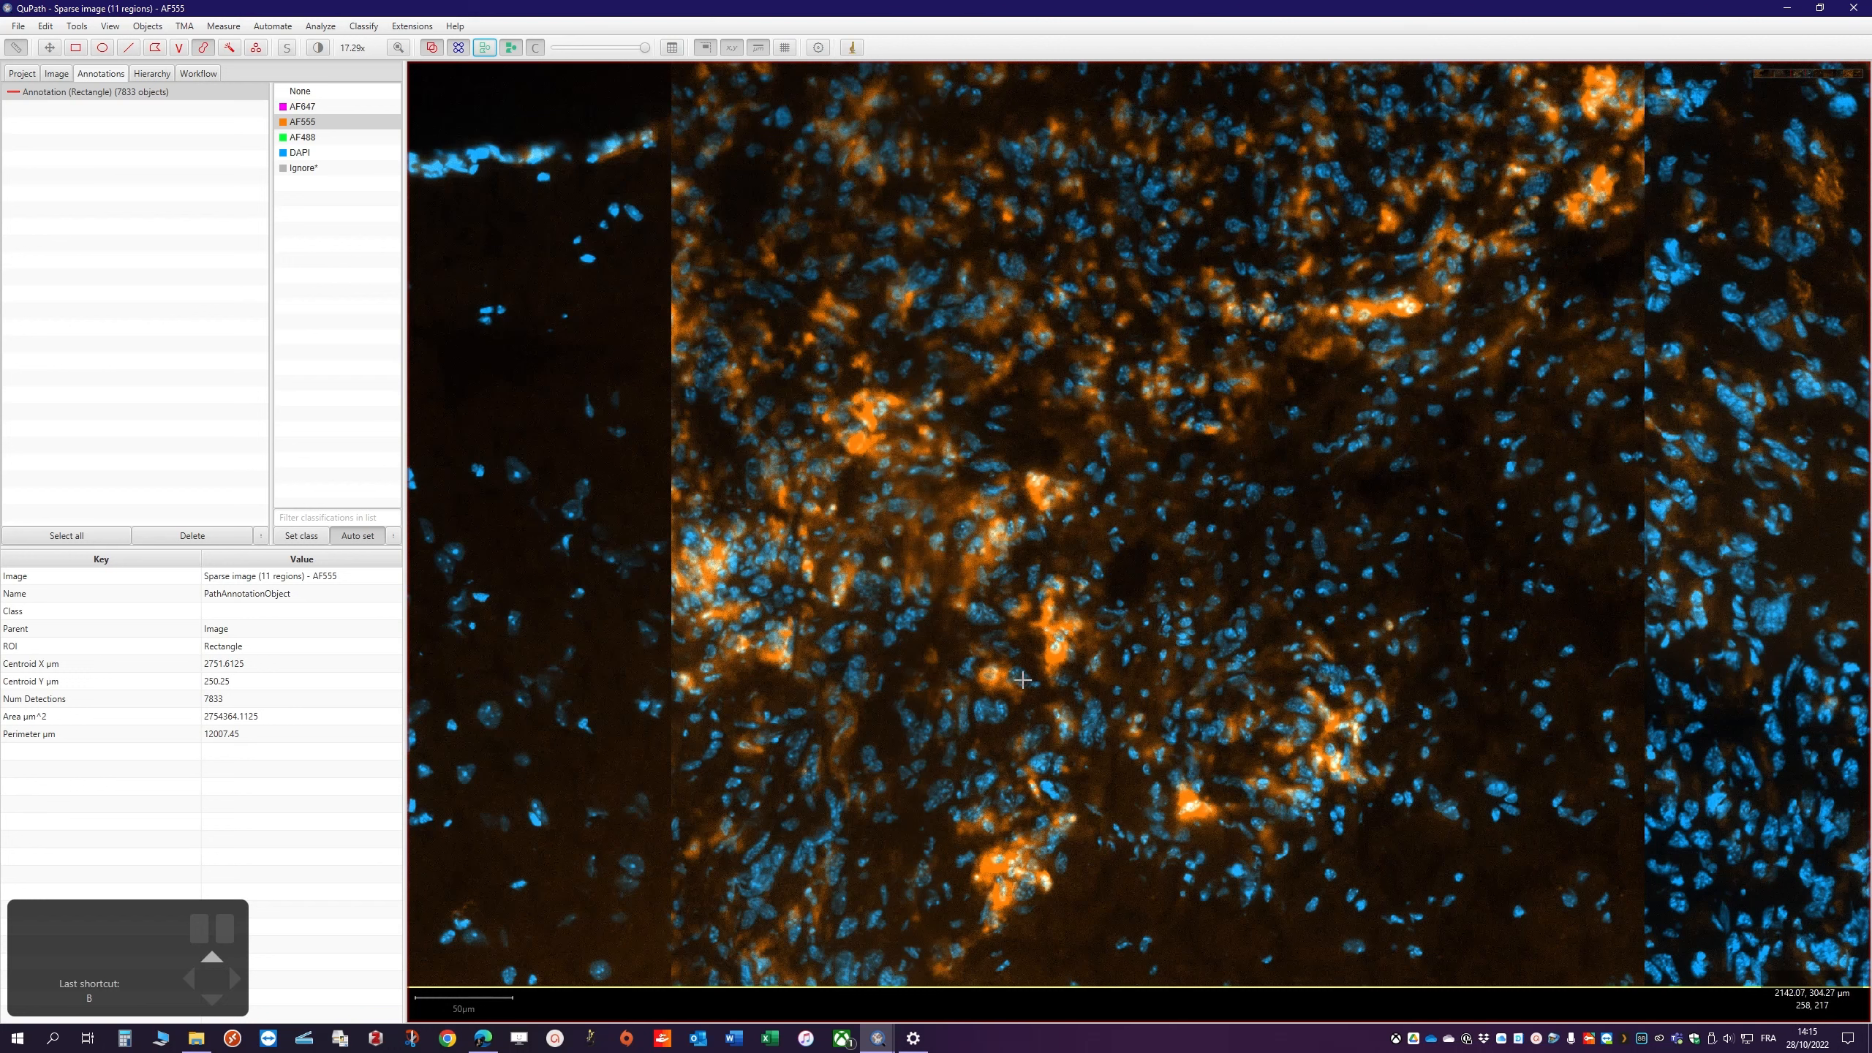
left_click(1188, 802)
mouse_move(1309, 746)
left_mouse_down()
mouse_move(1326, 704)
mouse_move(1306, 798)
left_mouse_up()
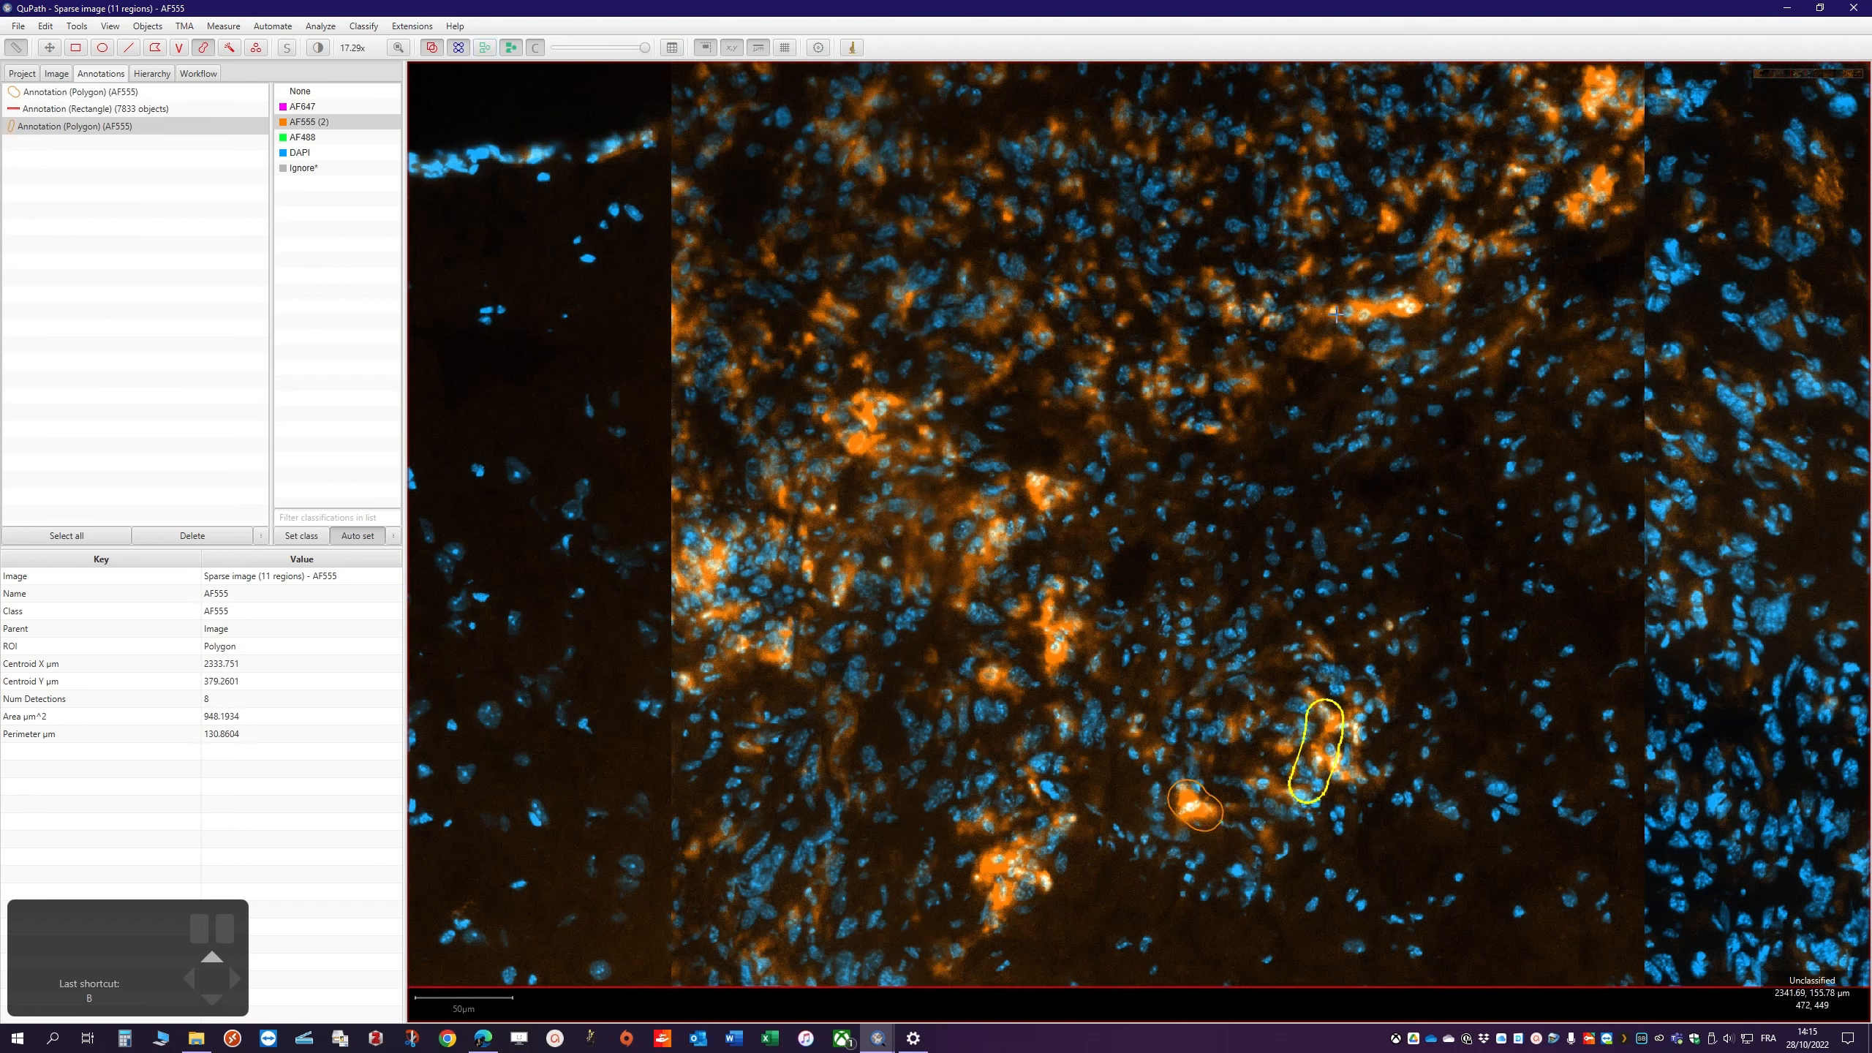
left_click_drag(1337, 316, 1422, 302)
left_click_drag(1570, 210, 1607, 181)
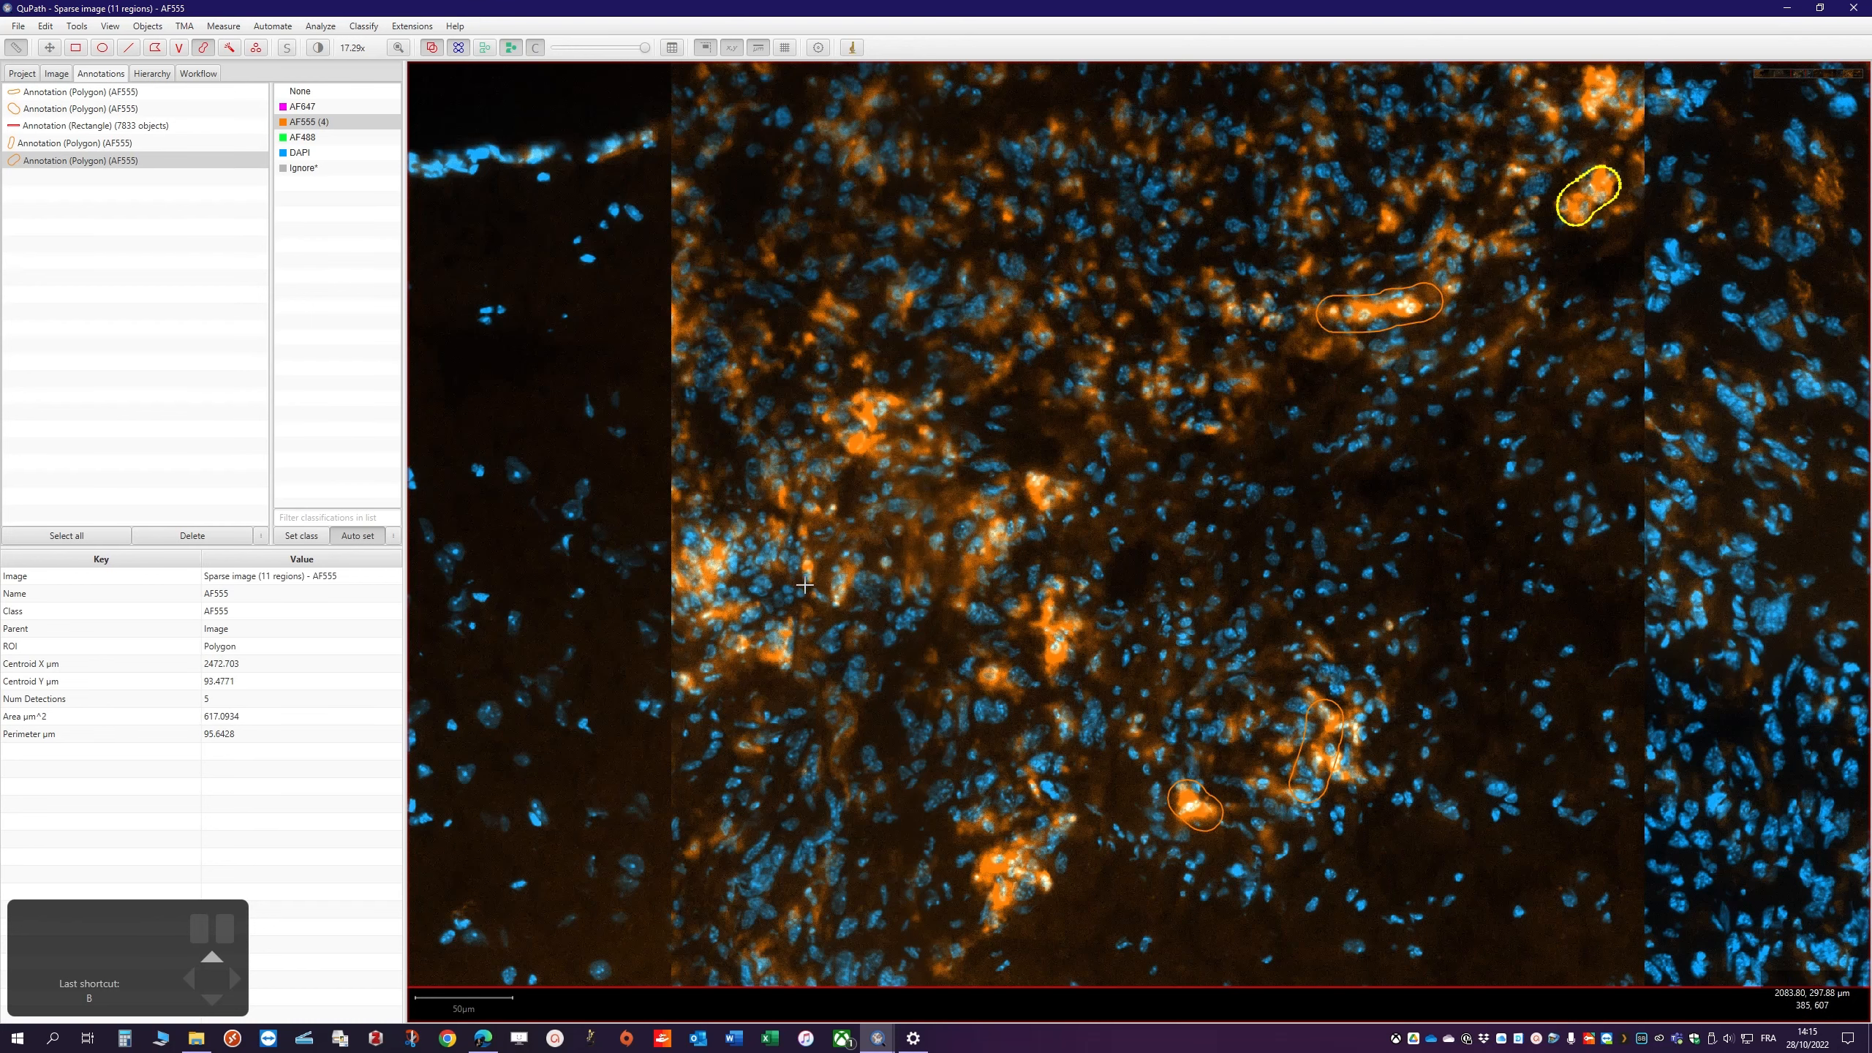
mouse_move(732, 560)
left_mouse_down()
mouse_move(712, 572)
mouse_move(719, 601)
mouse_move(748, 601)
left_mouse_up()
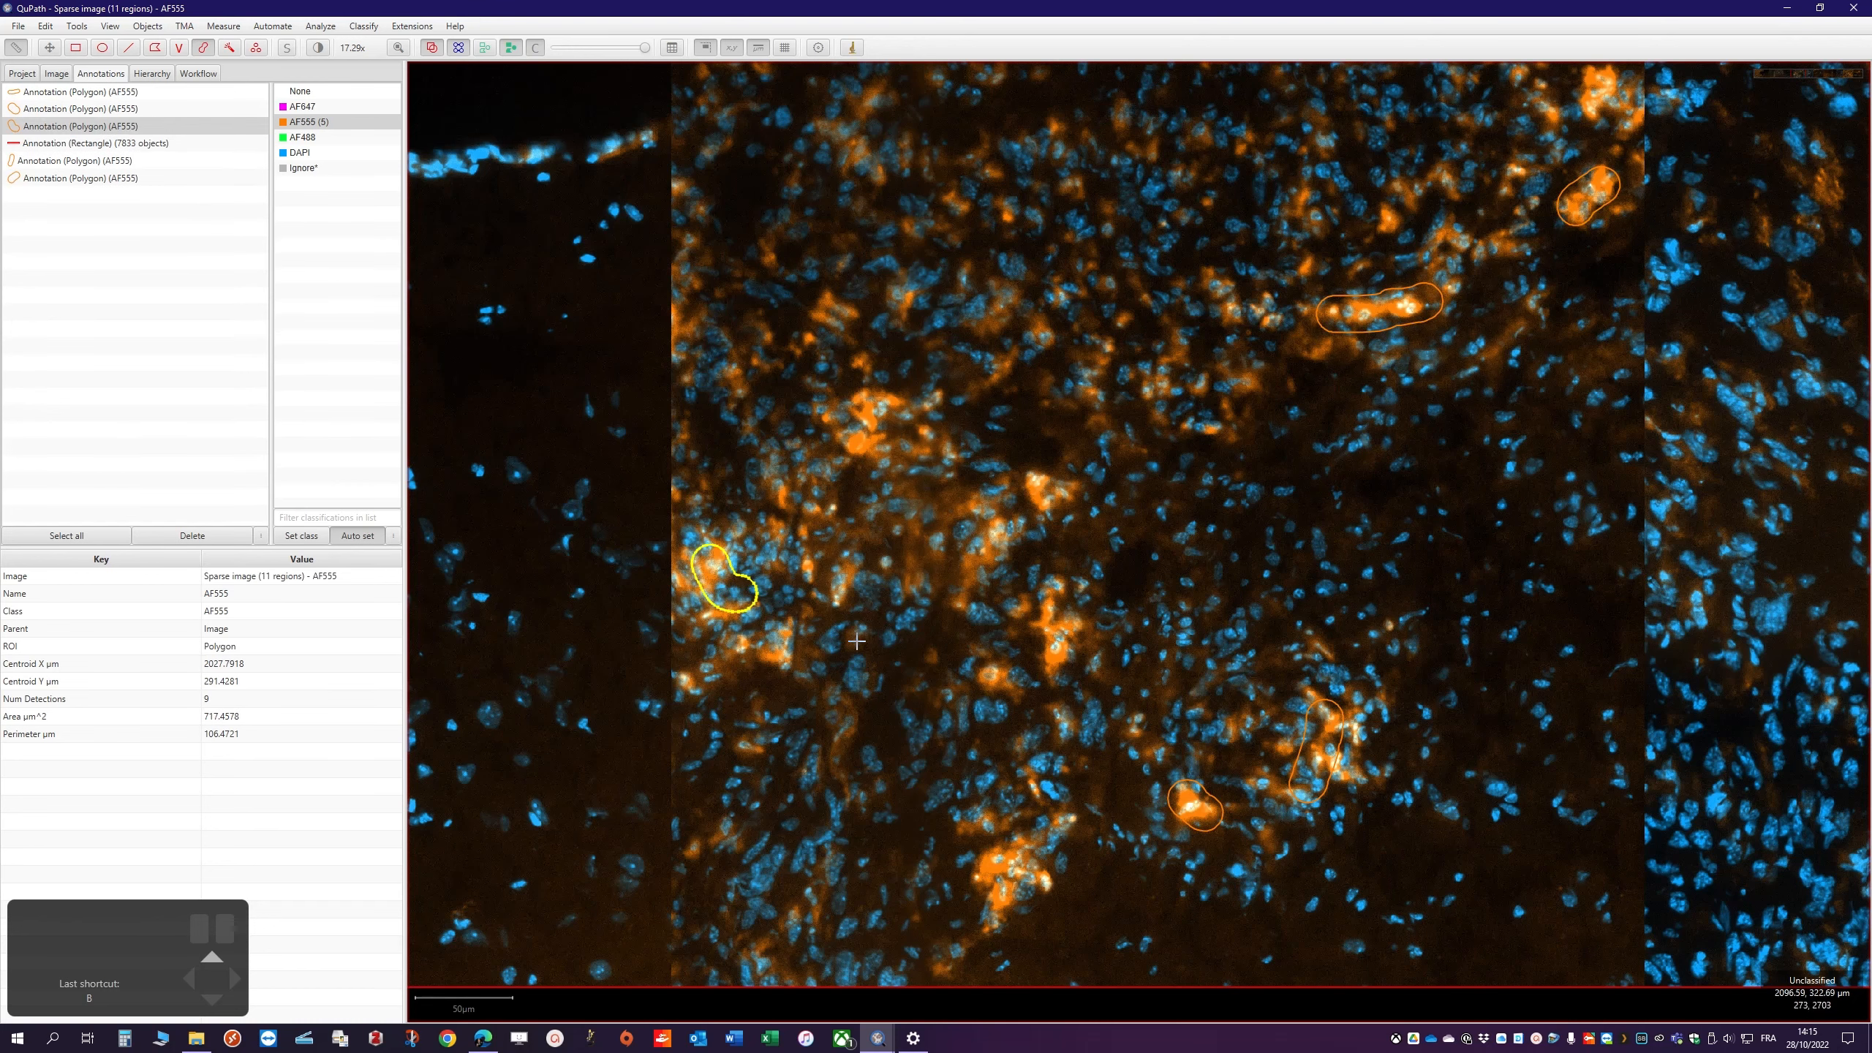
Brush eight more AF555 annotations over orange cells in the crowded region two tiles to the left
key("m")
left_click_drag(553, 679, 1699, 583)
mouse_move(681, 303)
left_mouse_down()
mouse_move(1285, 688)
mouse_move(1287, 586)
left_mouse_up()
key("b")
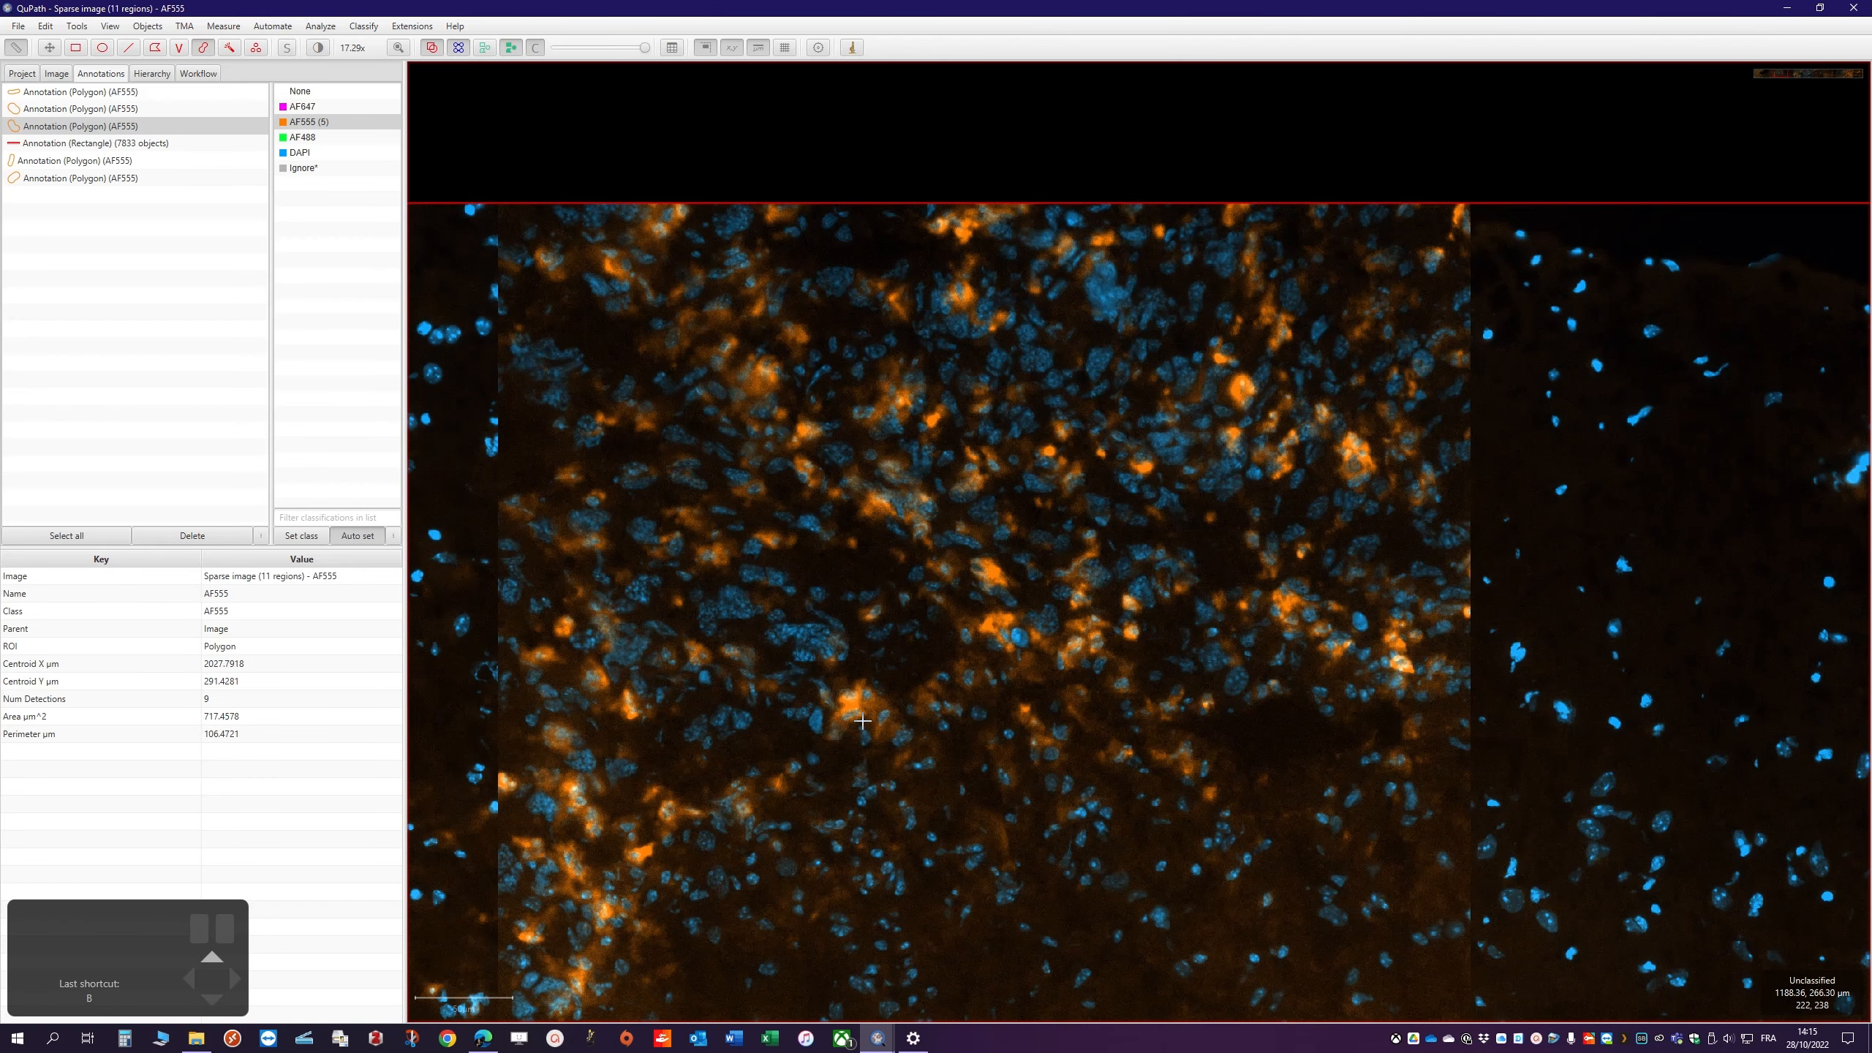
left_click(841, 701)
left_click_drag(853, 706, 859, 709)
left_click_drag(1284, 604, 1297, 615)
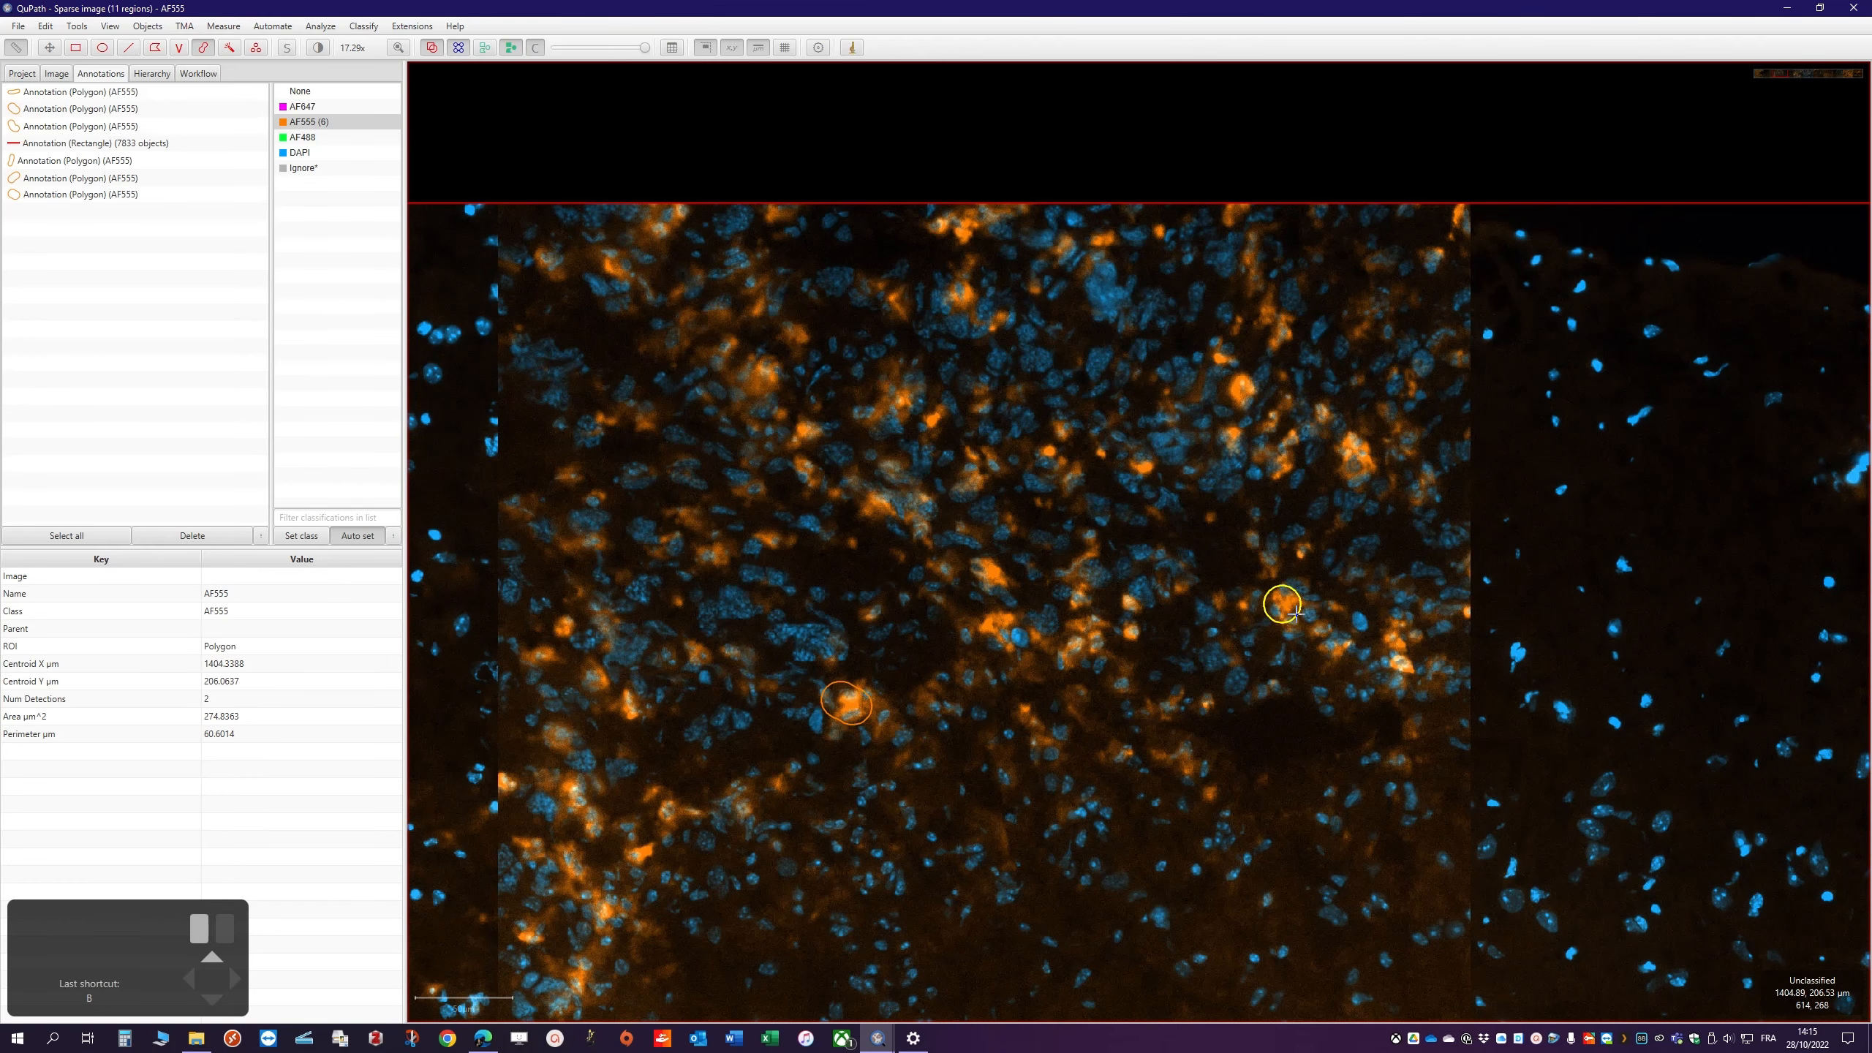
left_click_drag(1345, 447, 1355, 459)
left_click_drag(1238, 380, 1243, 403)
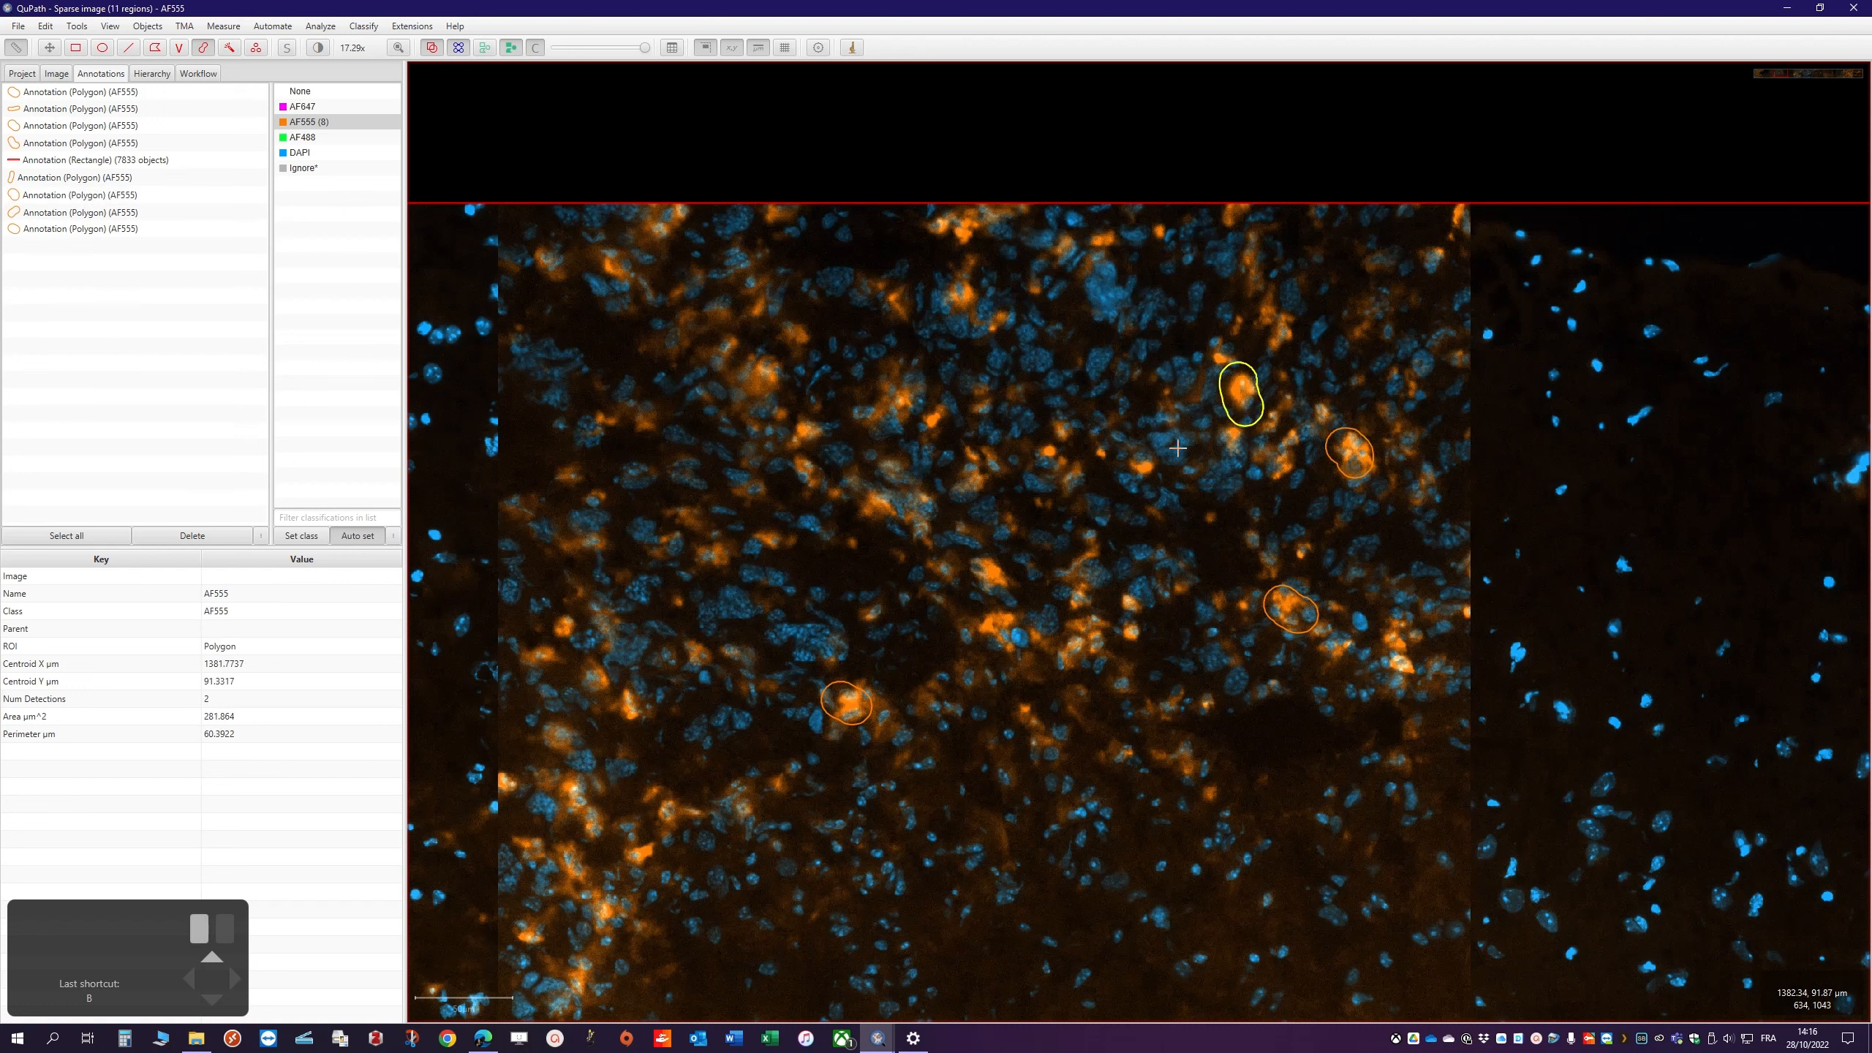
left_click_drag(761, 364, 766, 373)
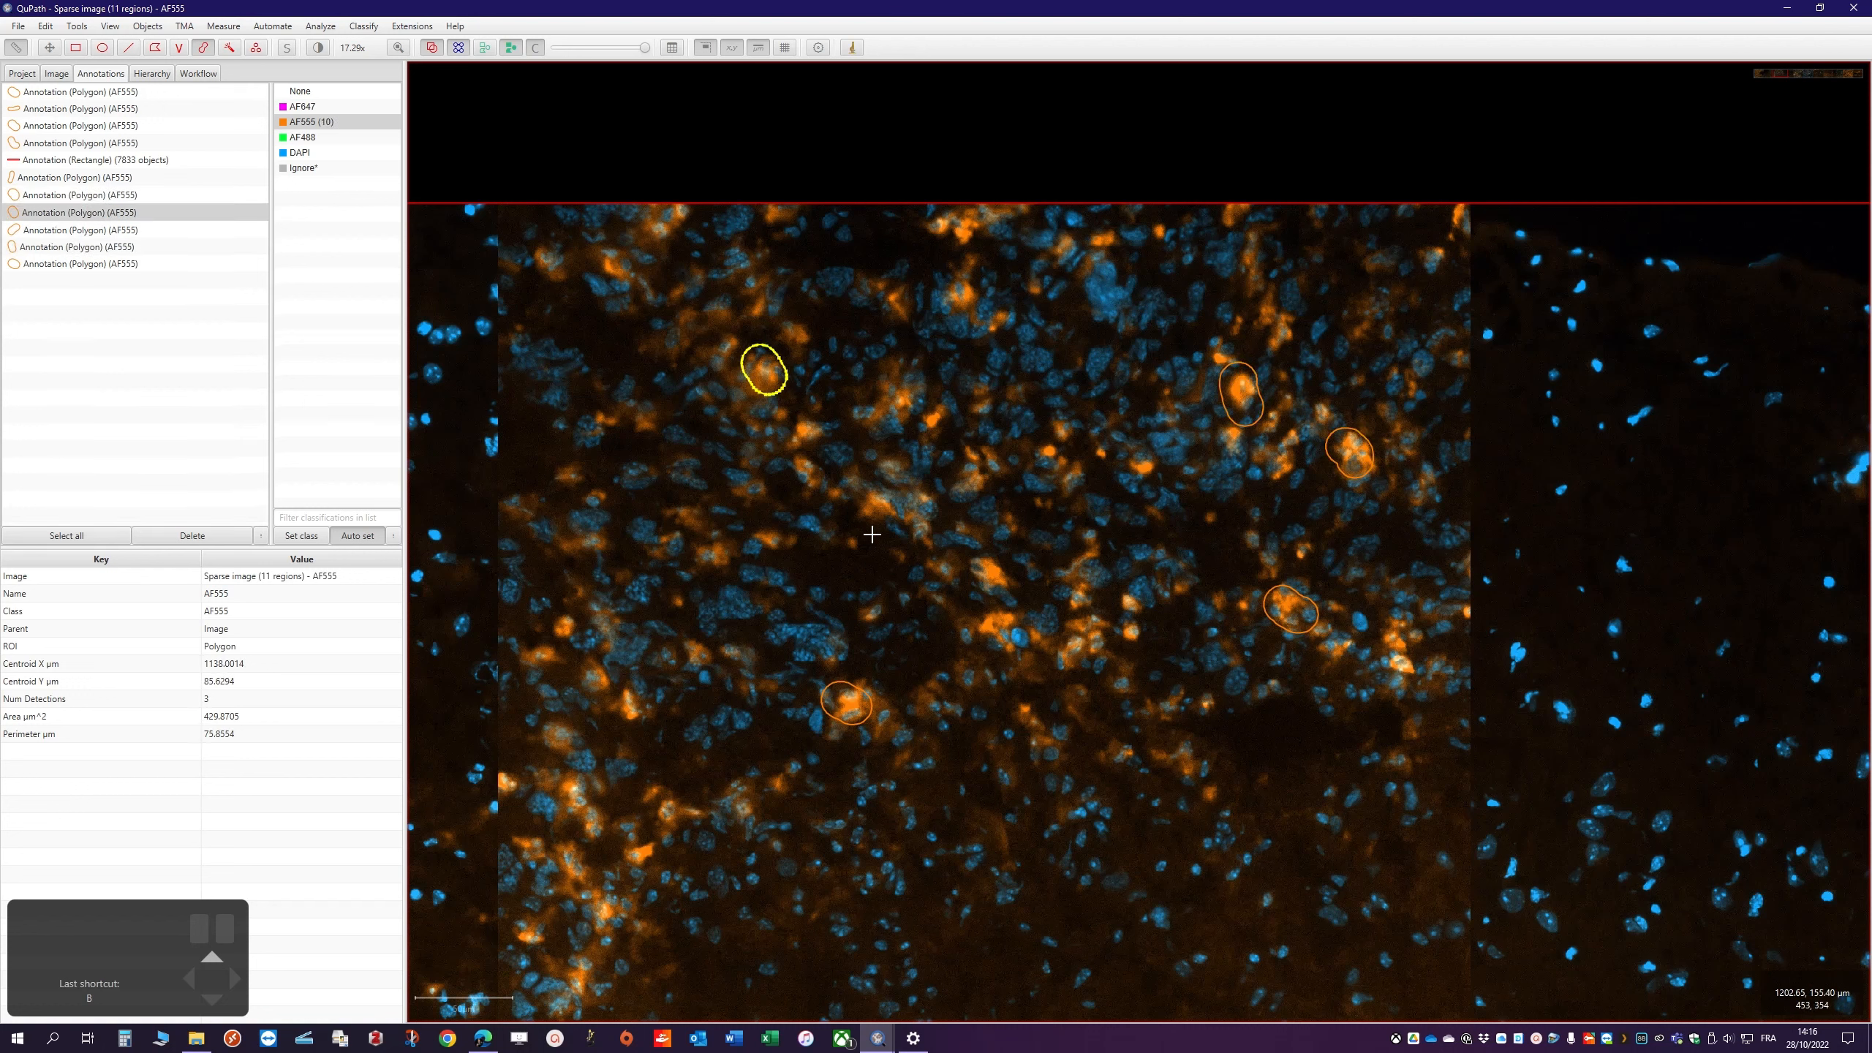
left_click_drag(568, 785, 595, 828)
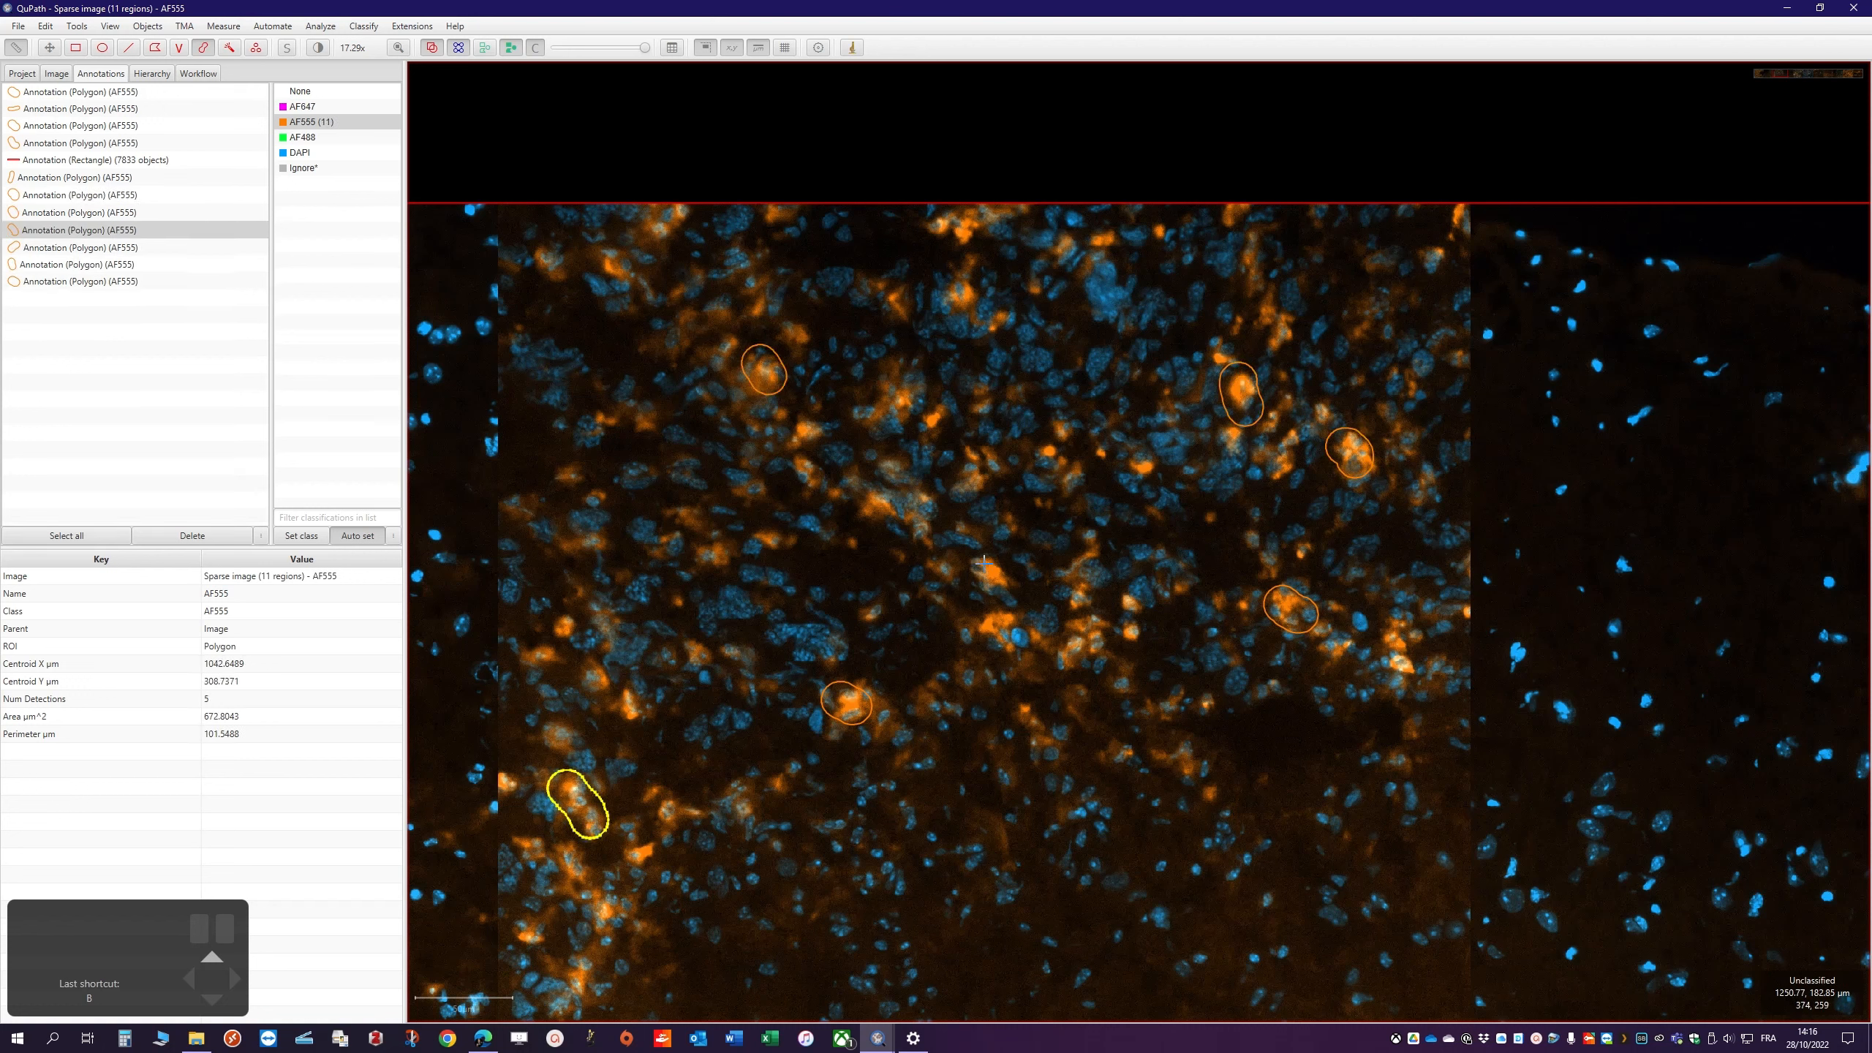
left_click_drag(985, 563, 1002, 635)
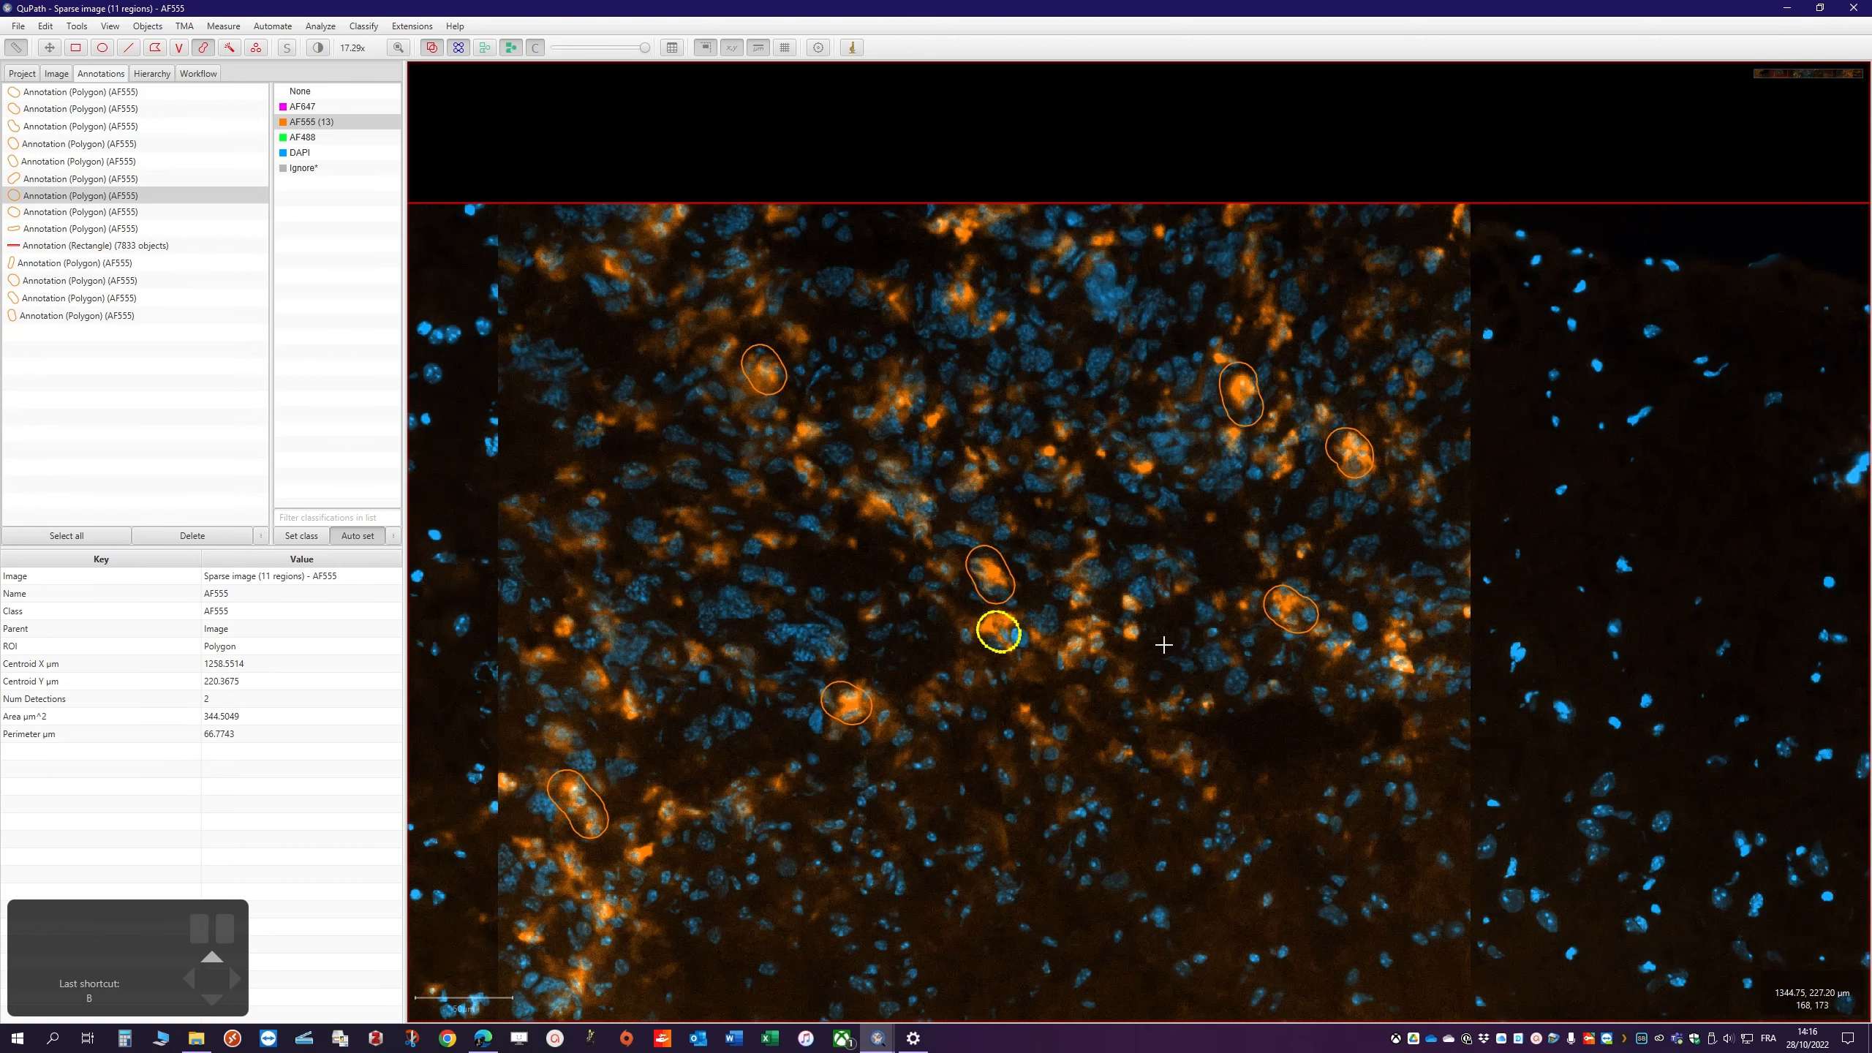
Brush six more AF555 annotations over orange spots in the darker, sparsely stained region just right of the densely blue tile
key("m")
mouse_move(1587, 690)
left_mouse_down()
mouse_move(849, 586)
mouse_move(490, 561)
left_mouse_up()
left_click_drag(1290, 553, 501, 484)
left_click_drag(884, 530, 1400, 756)
left_click_drag(802, 617, 1137, 648)
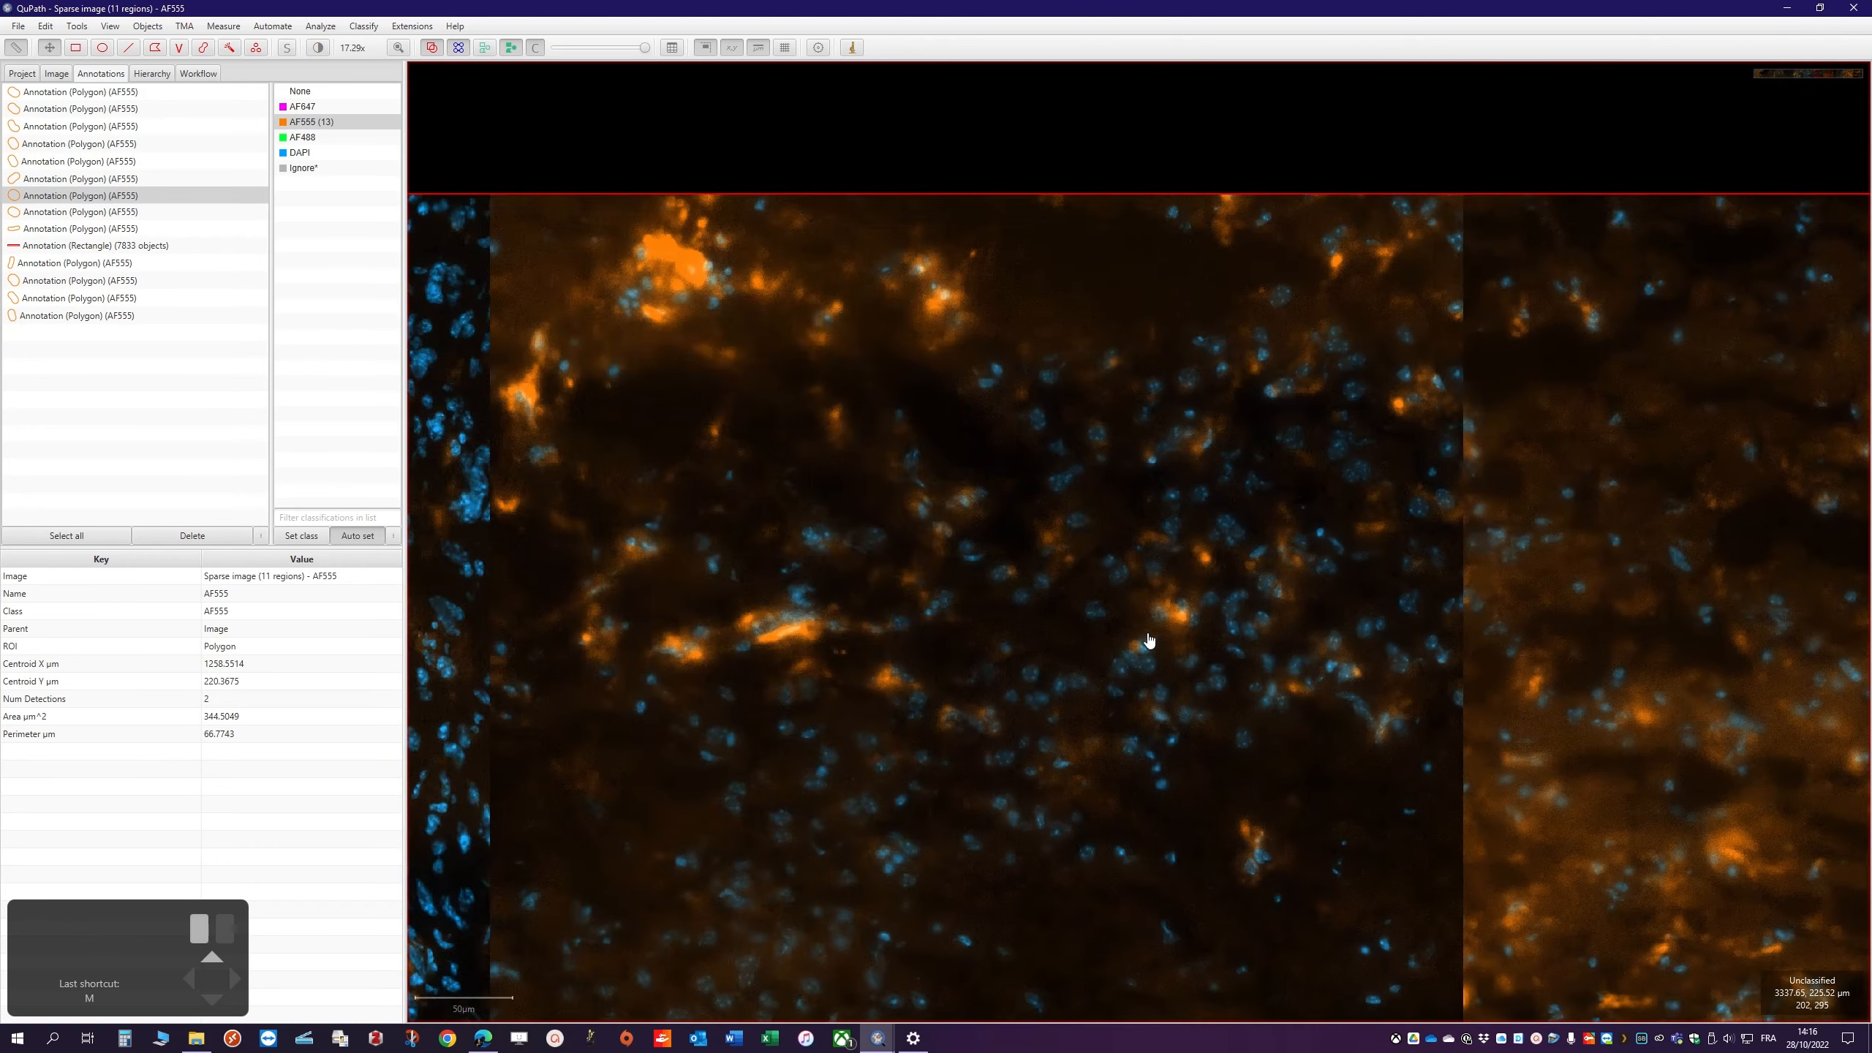
key("b")
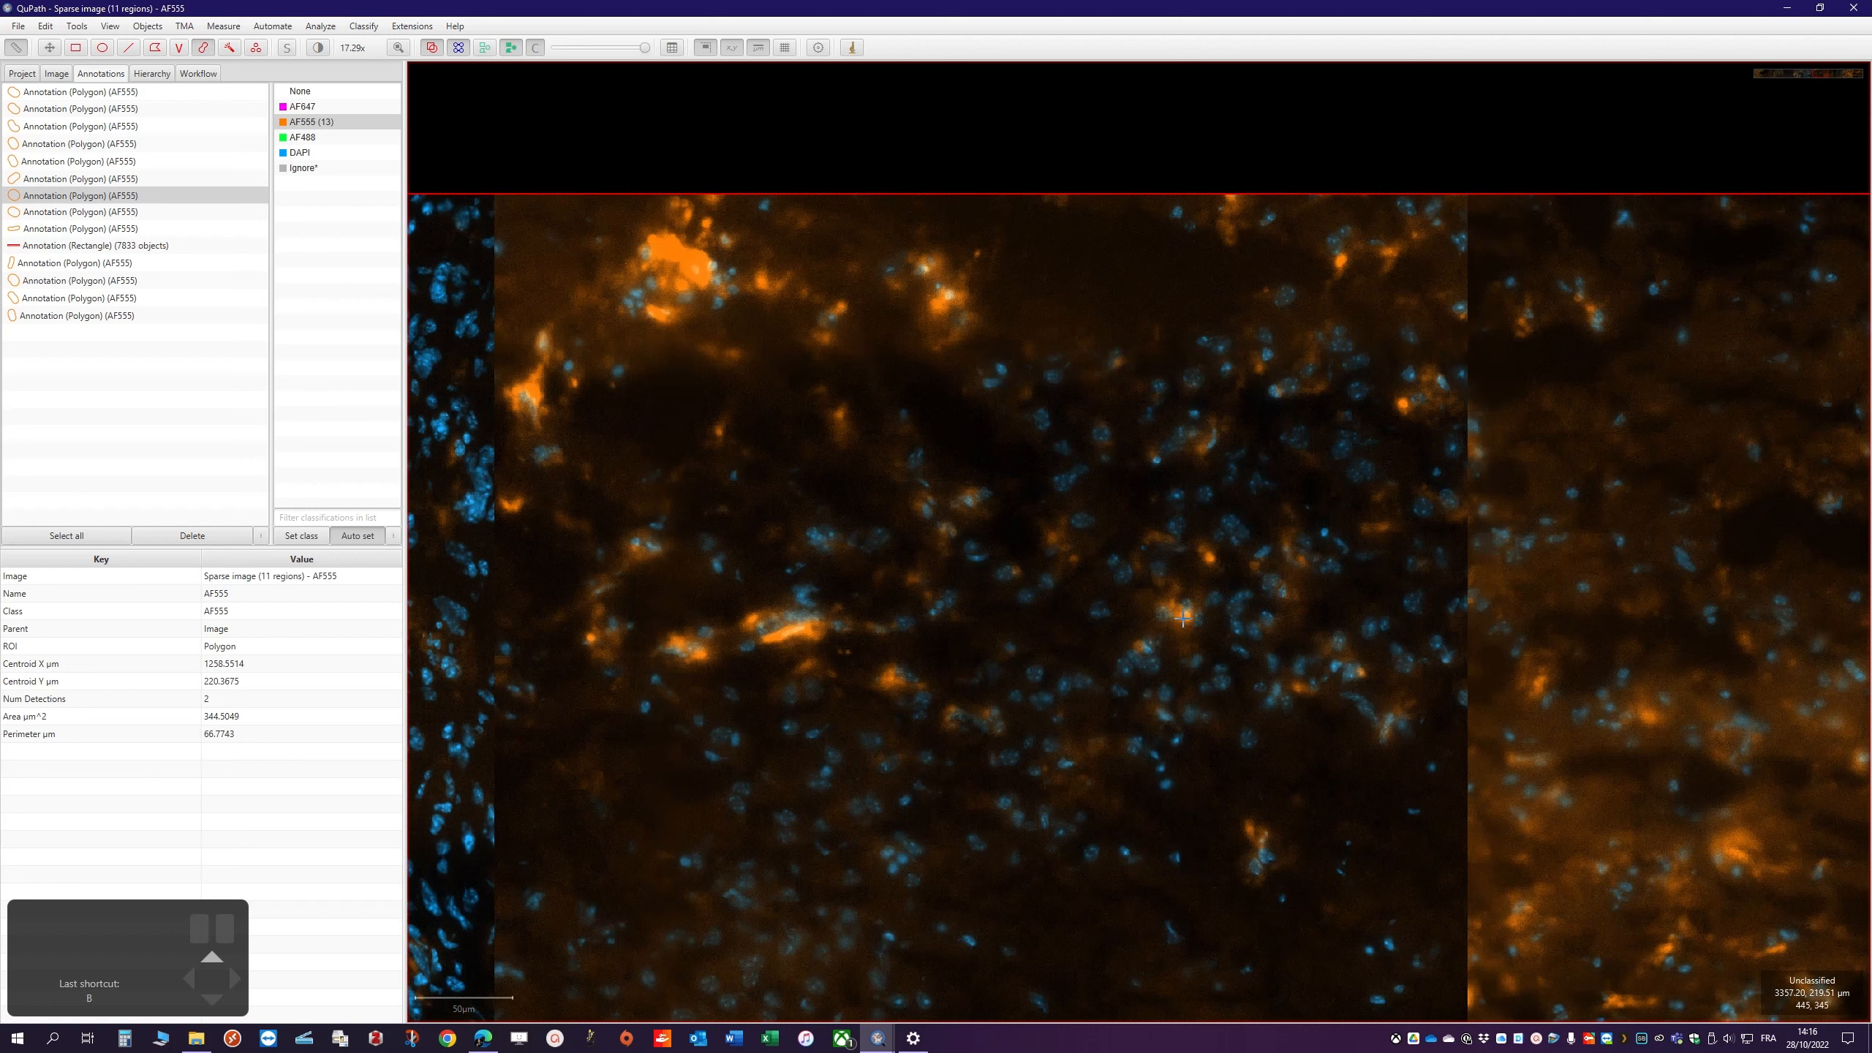
left_click(1182, 615)
left_click(1207, 557)
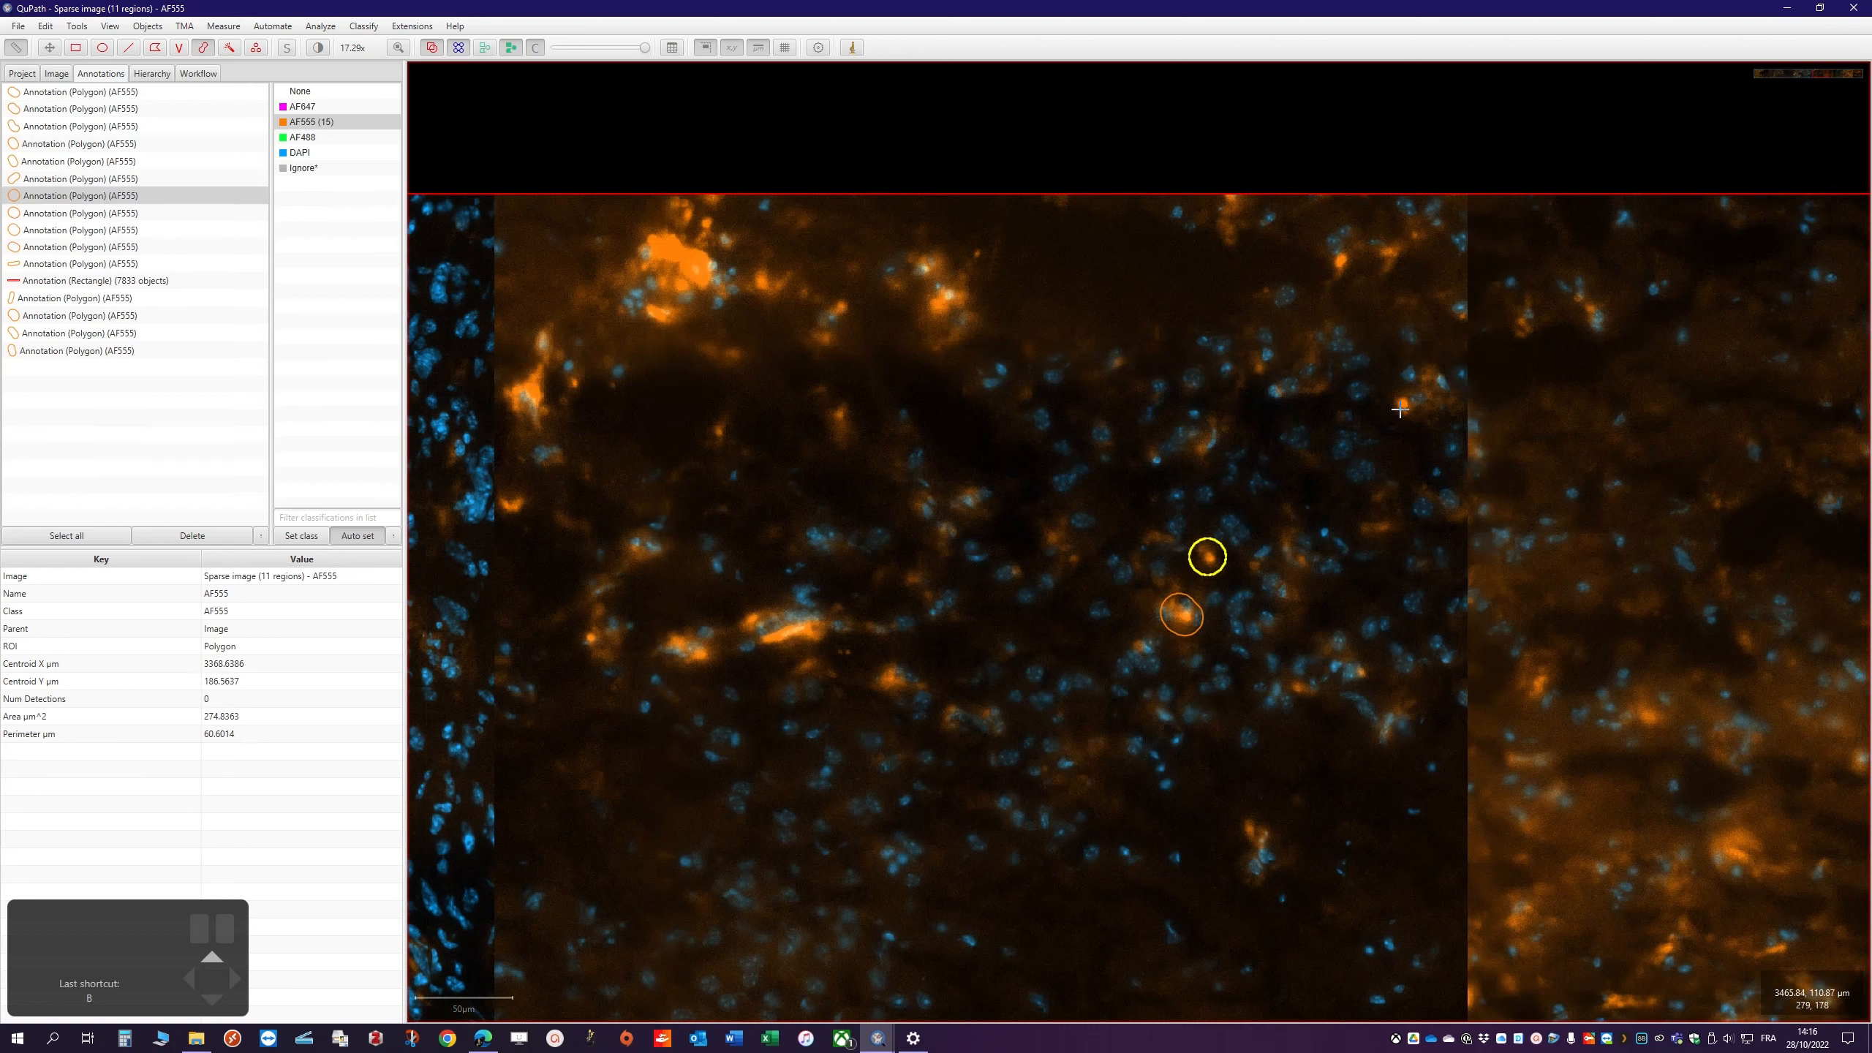
left_click(1404, 406)
left_click_drag(766, 636, 831, 618)
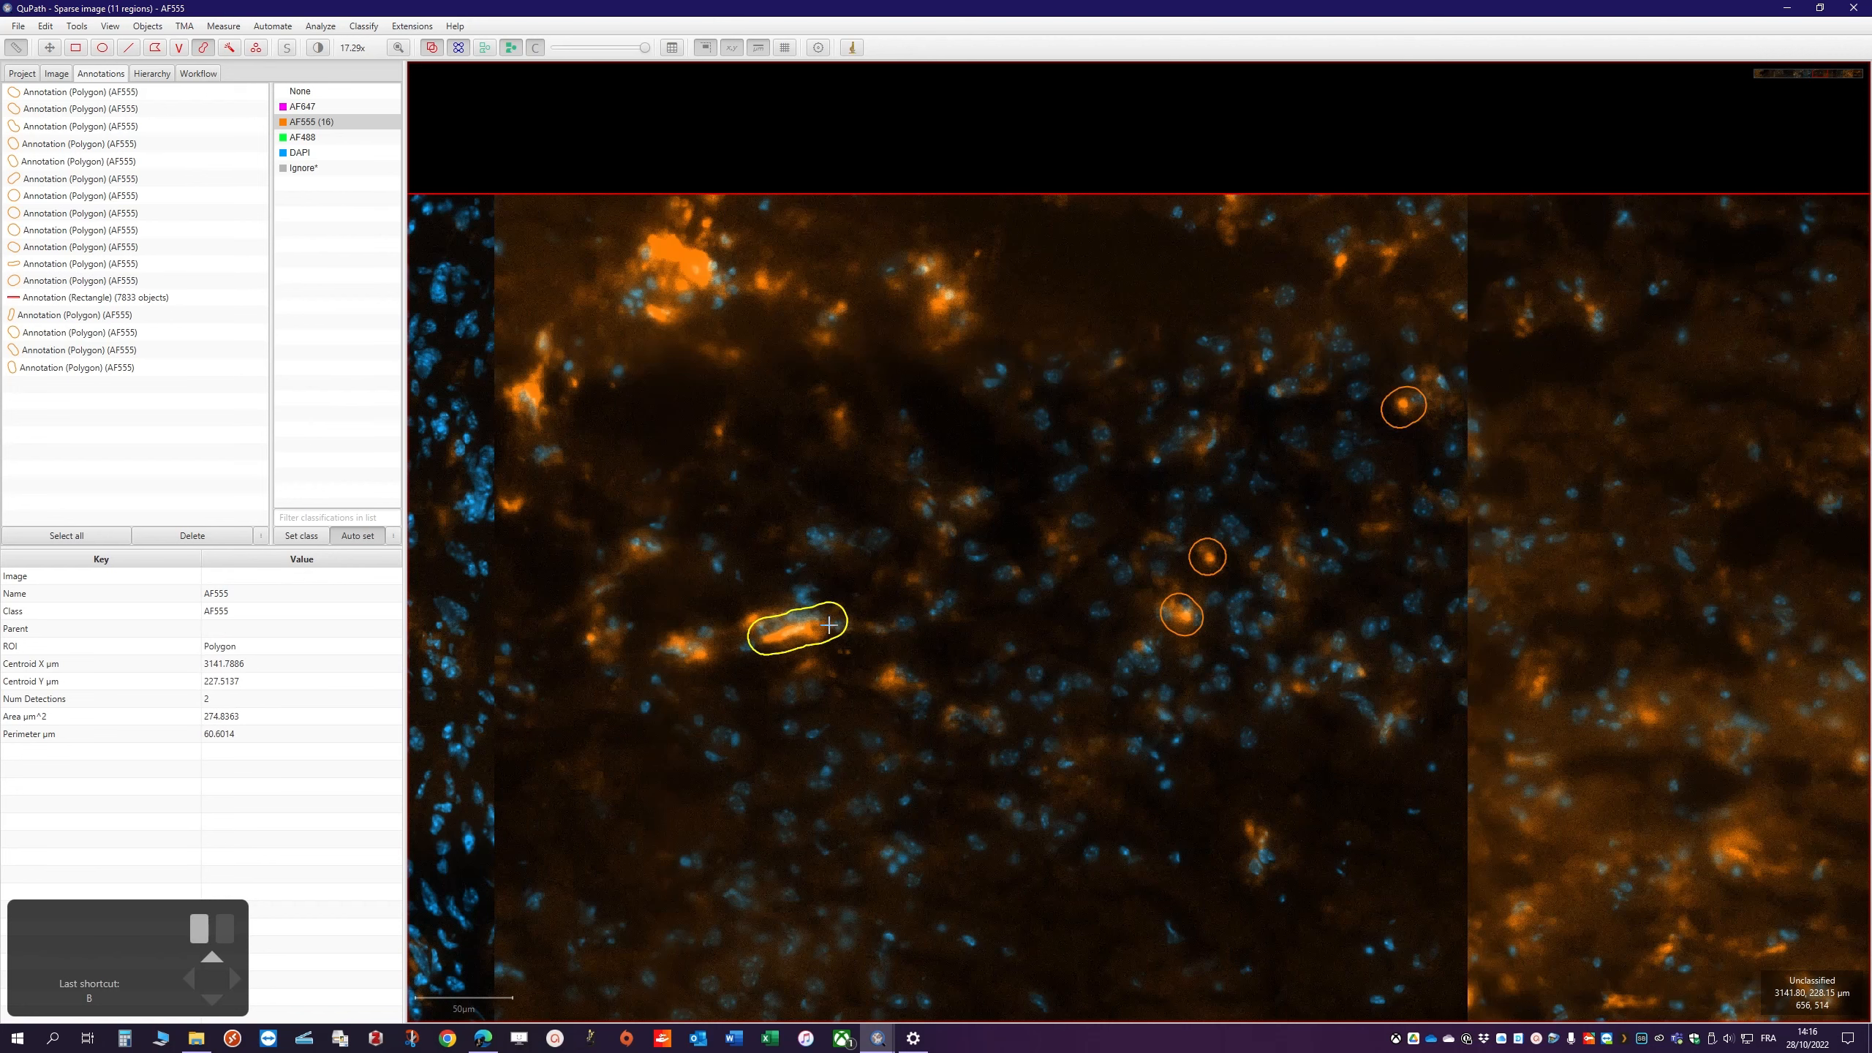
left_click(891, 680)
left_click_drag(1262, 872, 1254, 818)
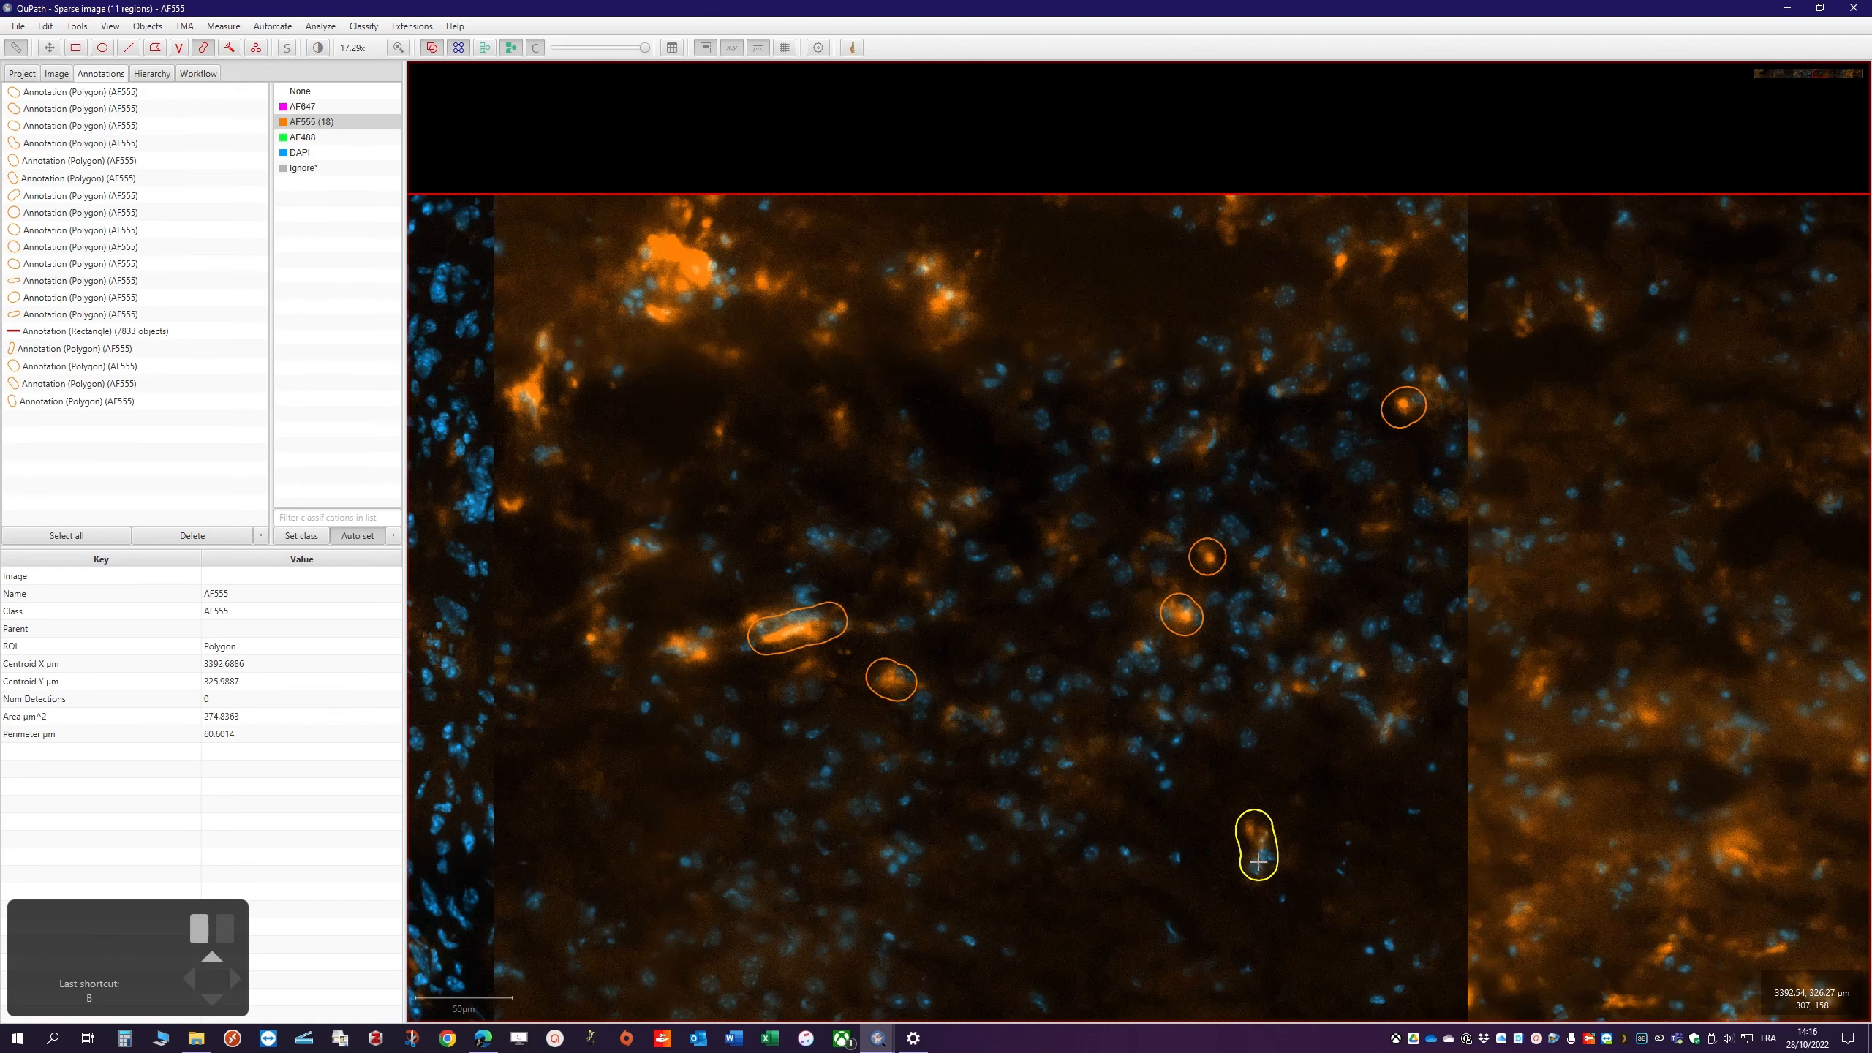
Brush seven Ignore* annotations over negative cells, three in the brownish background region and four in the adjacent mostly blue region
key("m")
left_click_drag(1578, 700, 435, 637)
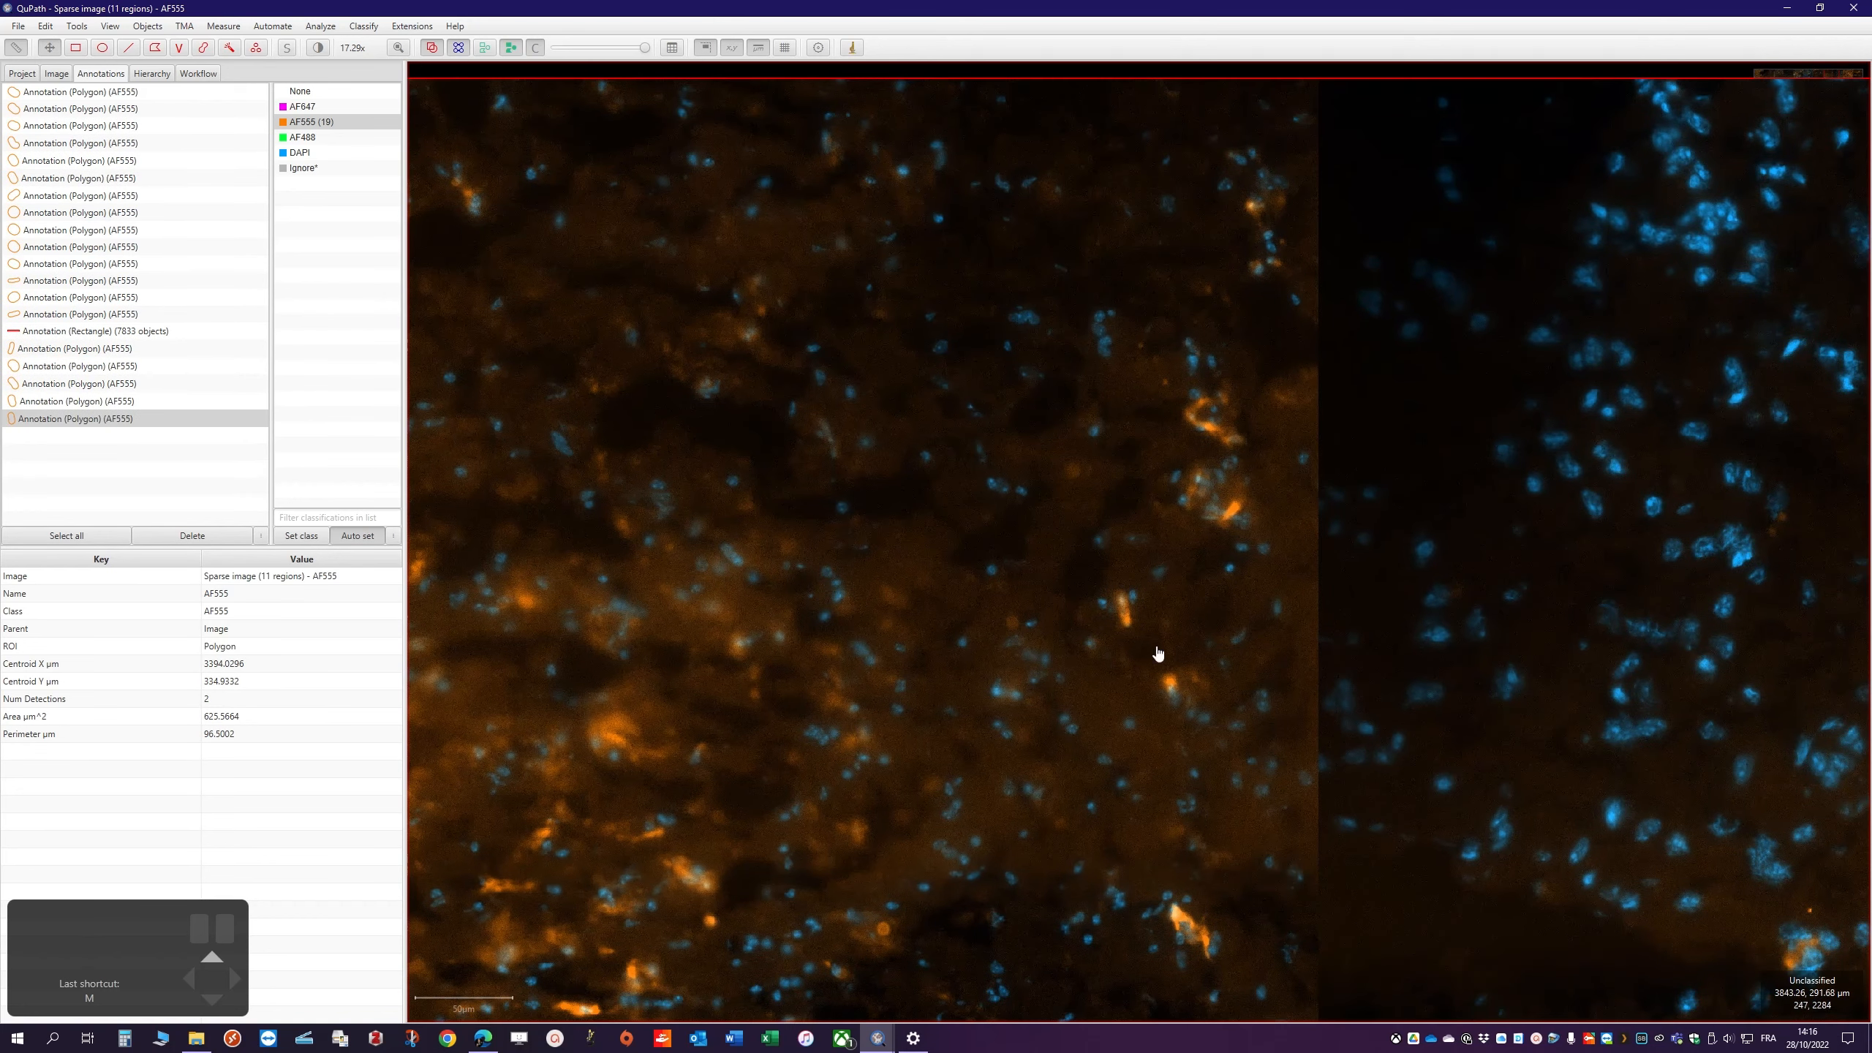
left_click_drag(1183, 649, 947, 519)
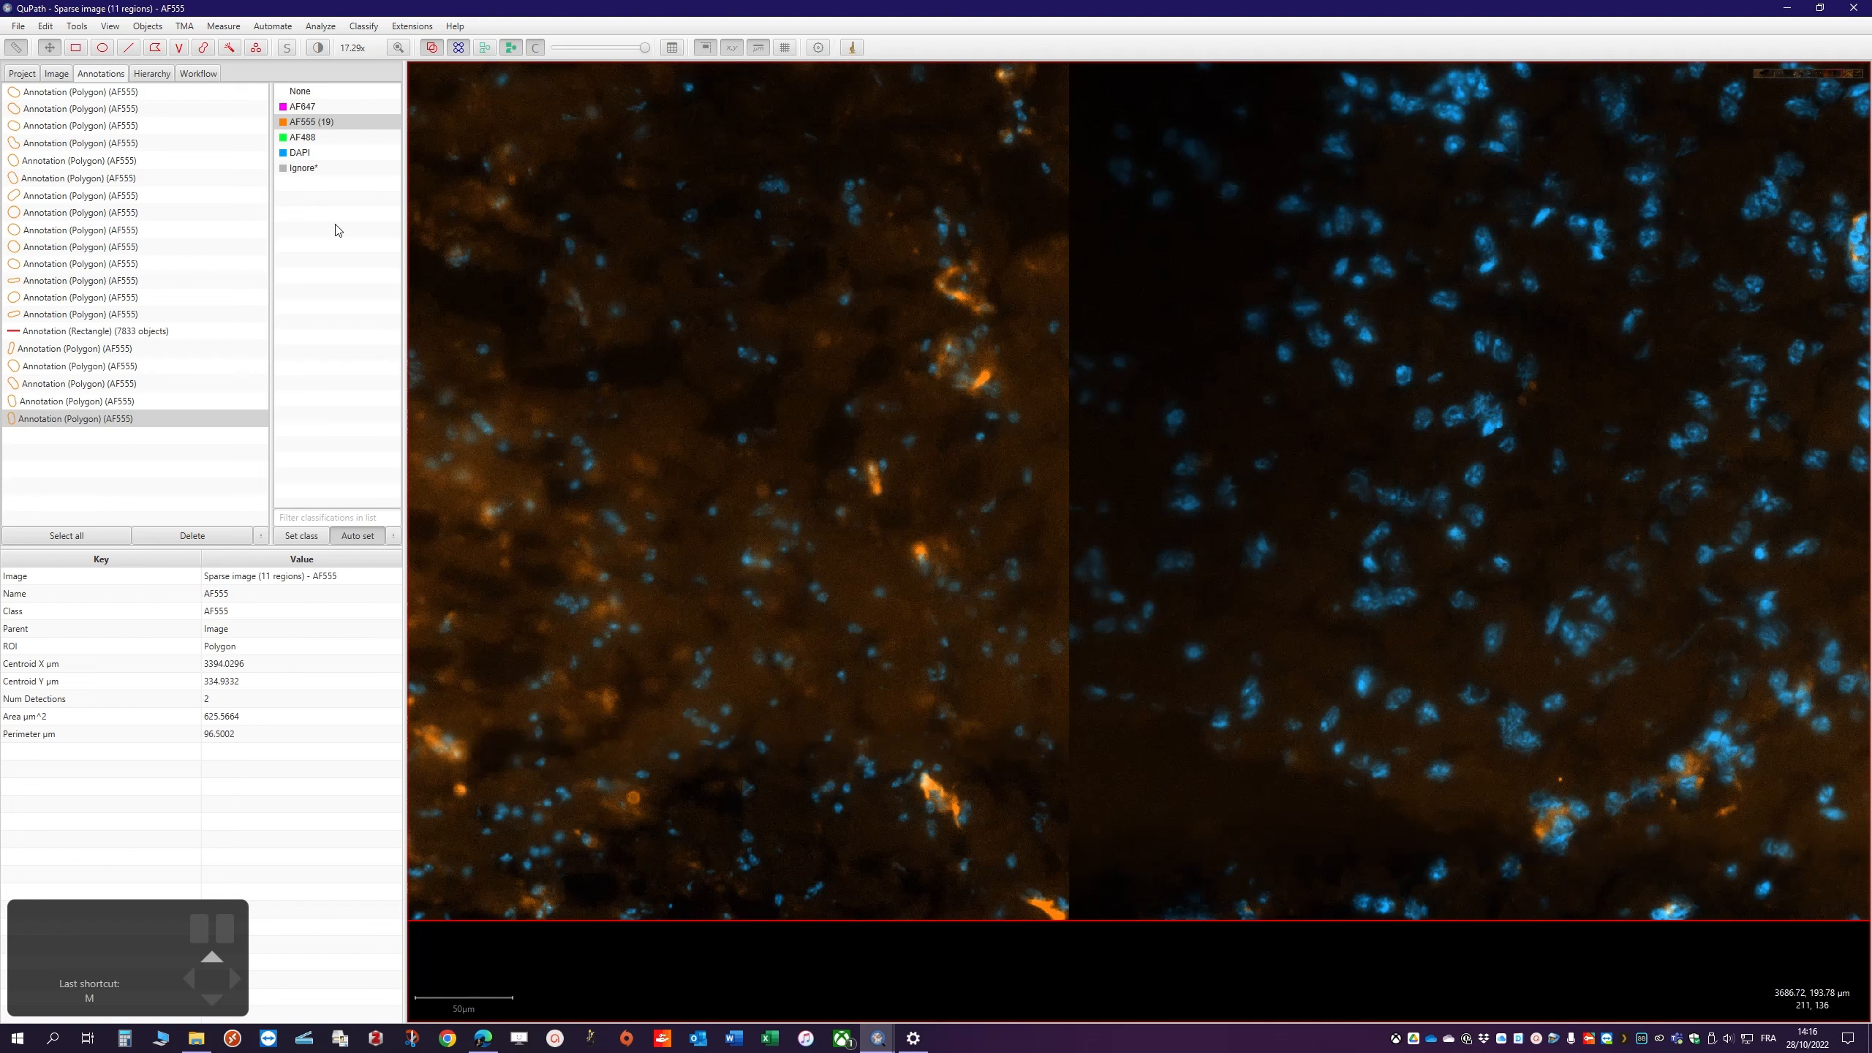
left_click(309, 168)
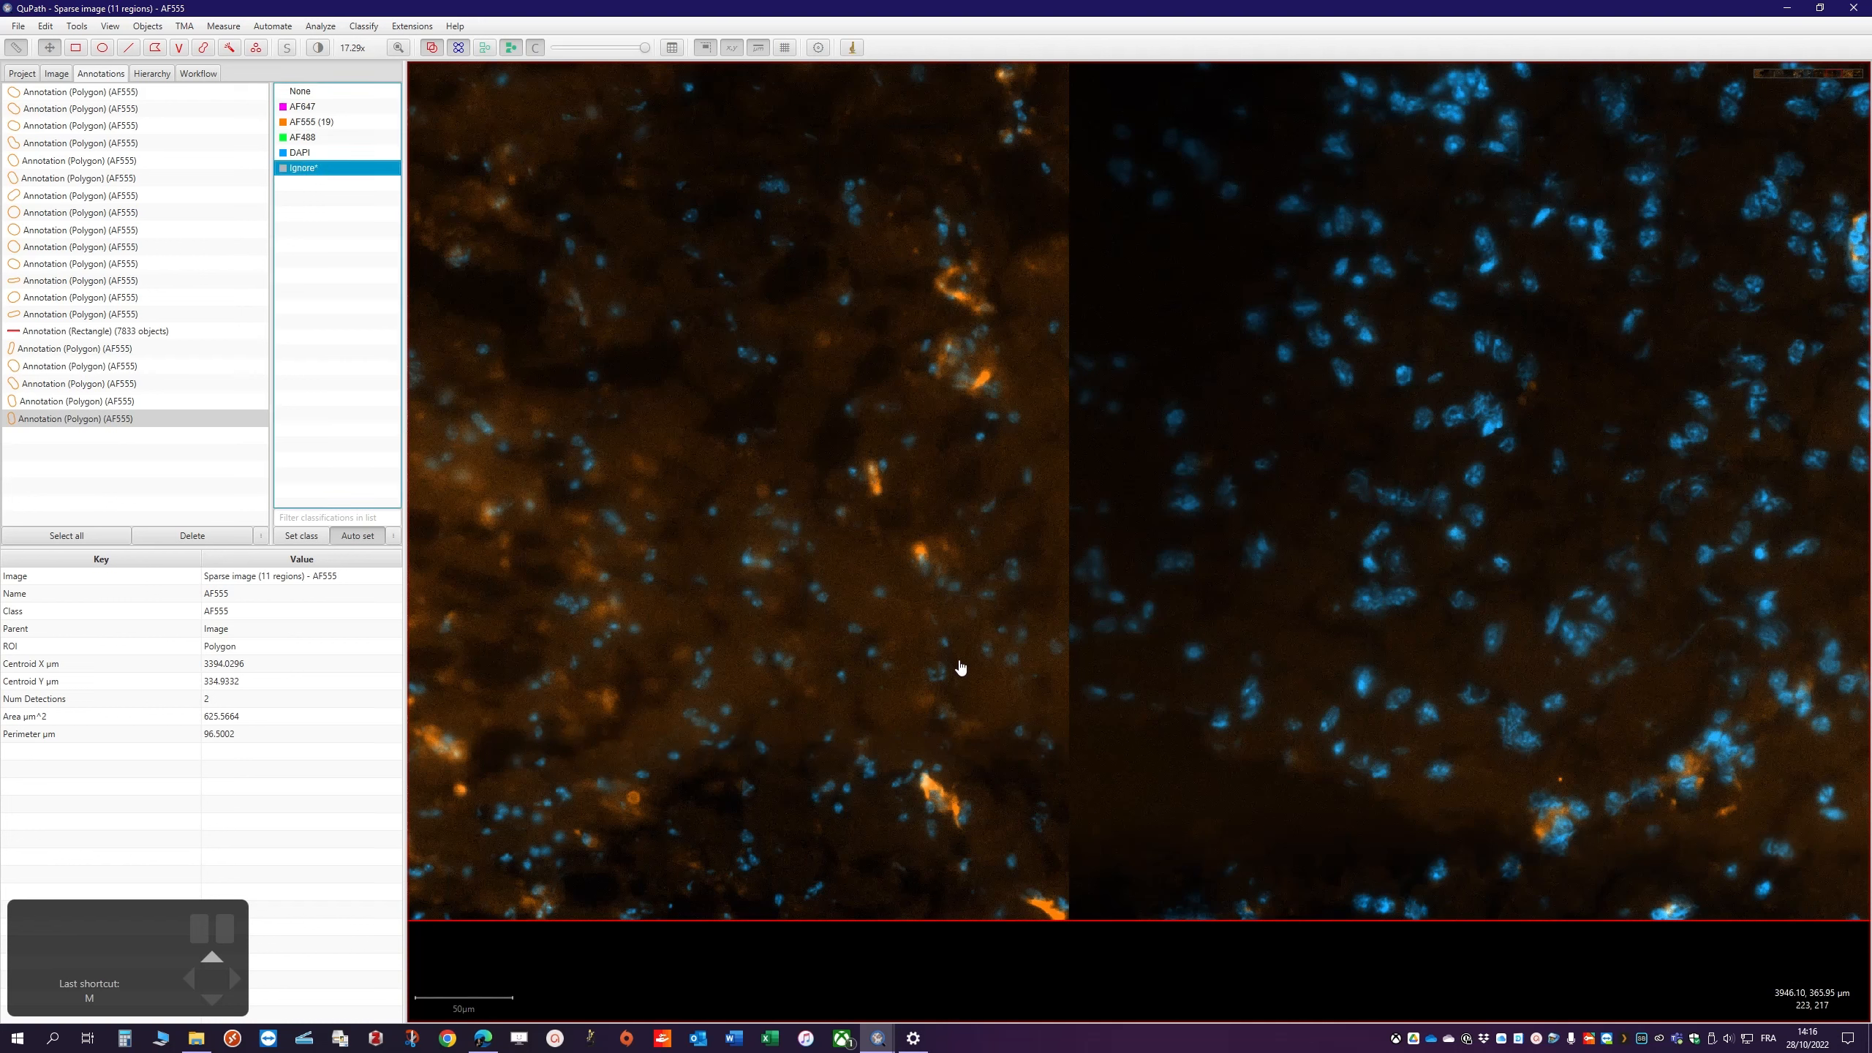
key("b")
left_click_drag(777, 685, 778, 513)
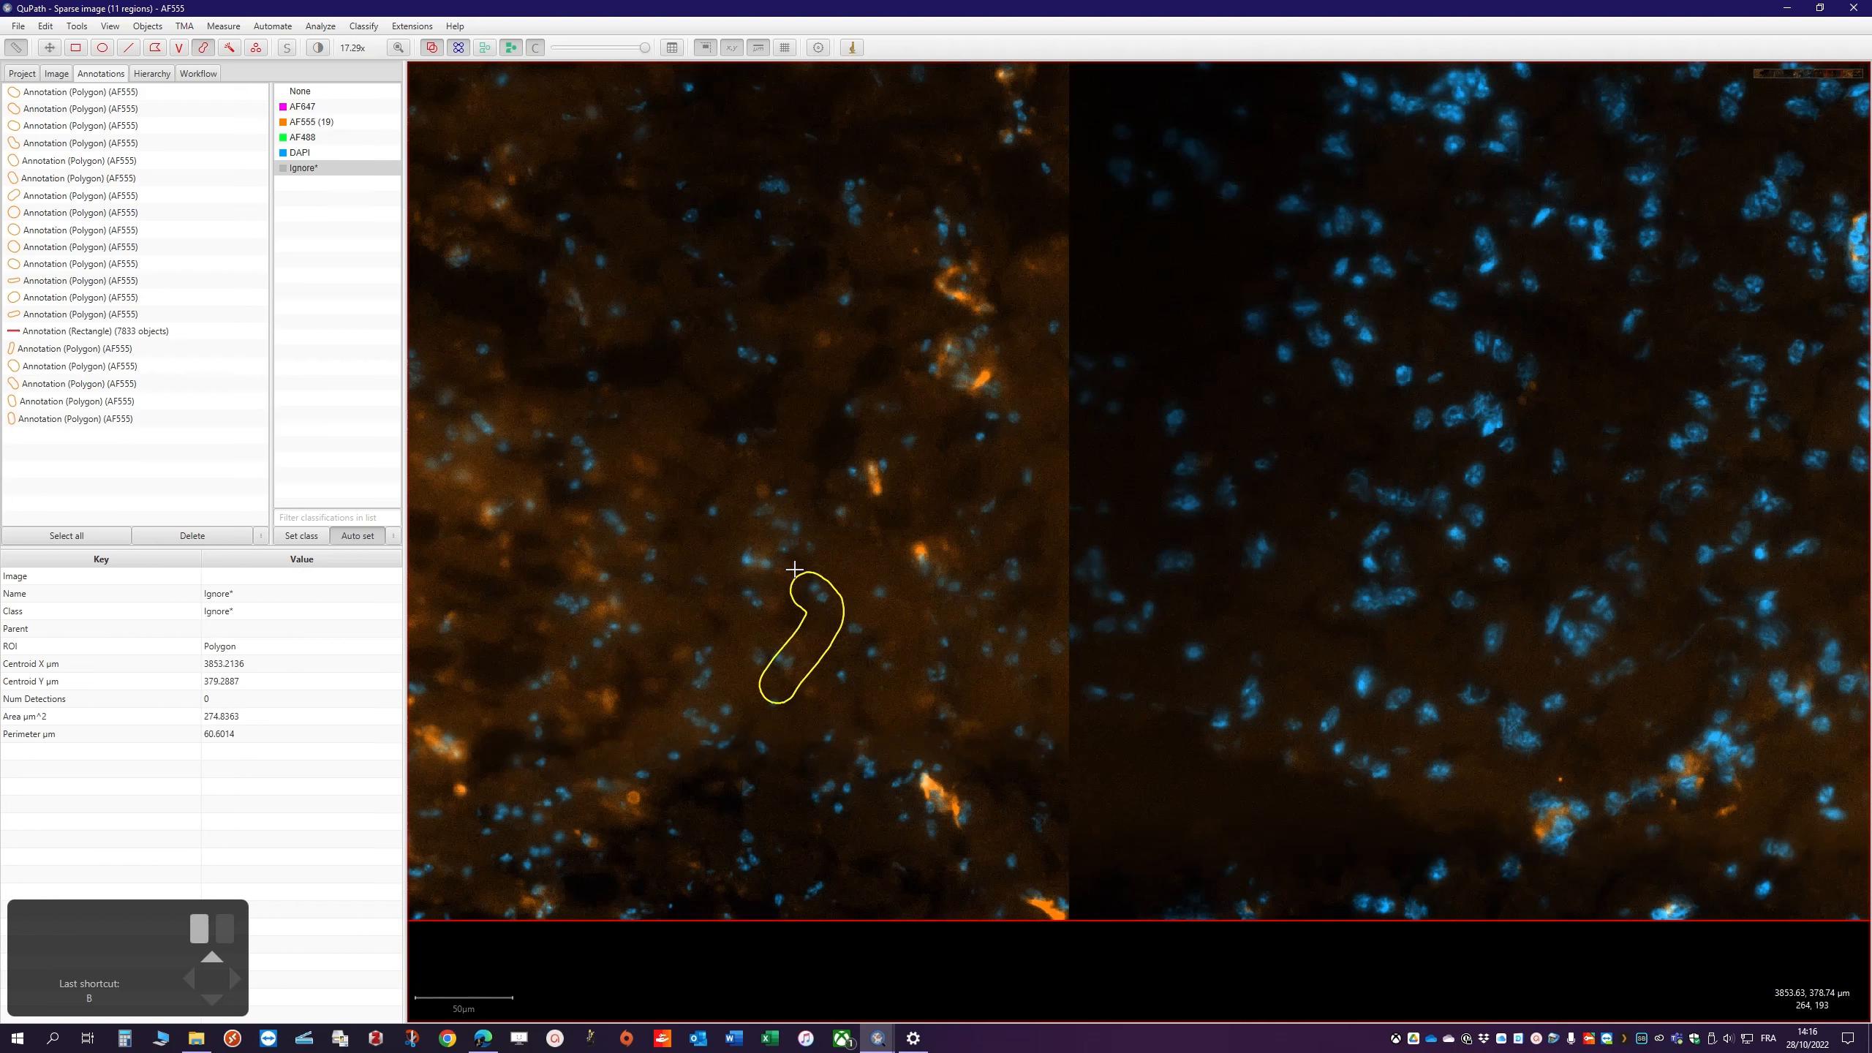
left_click_drag(664, 457, 700, 317)
left_click_drag(685, 238, 733, 188)
left_click_drag(1232, 599, 1331, 377)
left_click_drag(1427, 660, 1666, 509)
left_click_drag(1591, 364, 1500, 198)
left_click_drag(1361, 210, 1233, 211)
Brush two Ignore* annotations in the dark region with scattered nuclei and two between the stained cells of the neighbouring bright region
scroll(1592, 555, "down", 4)
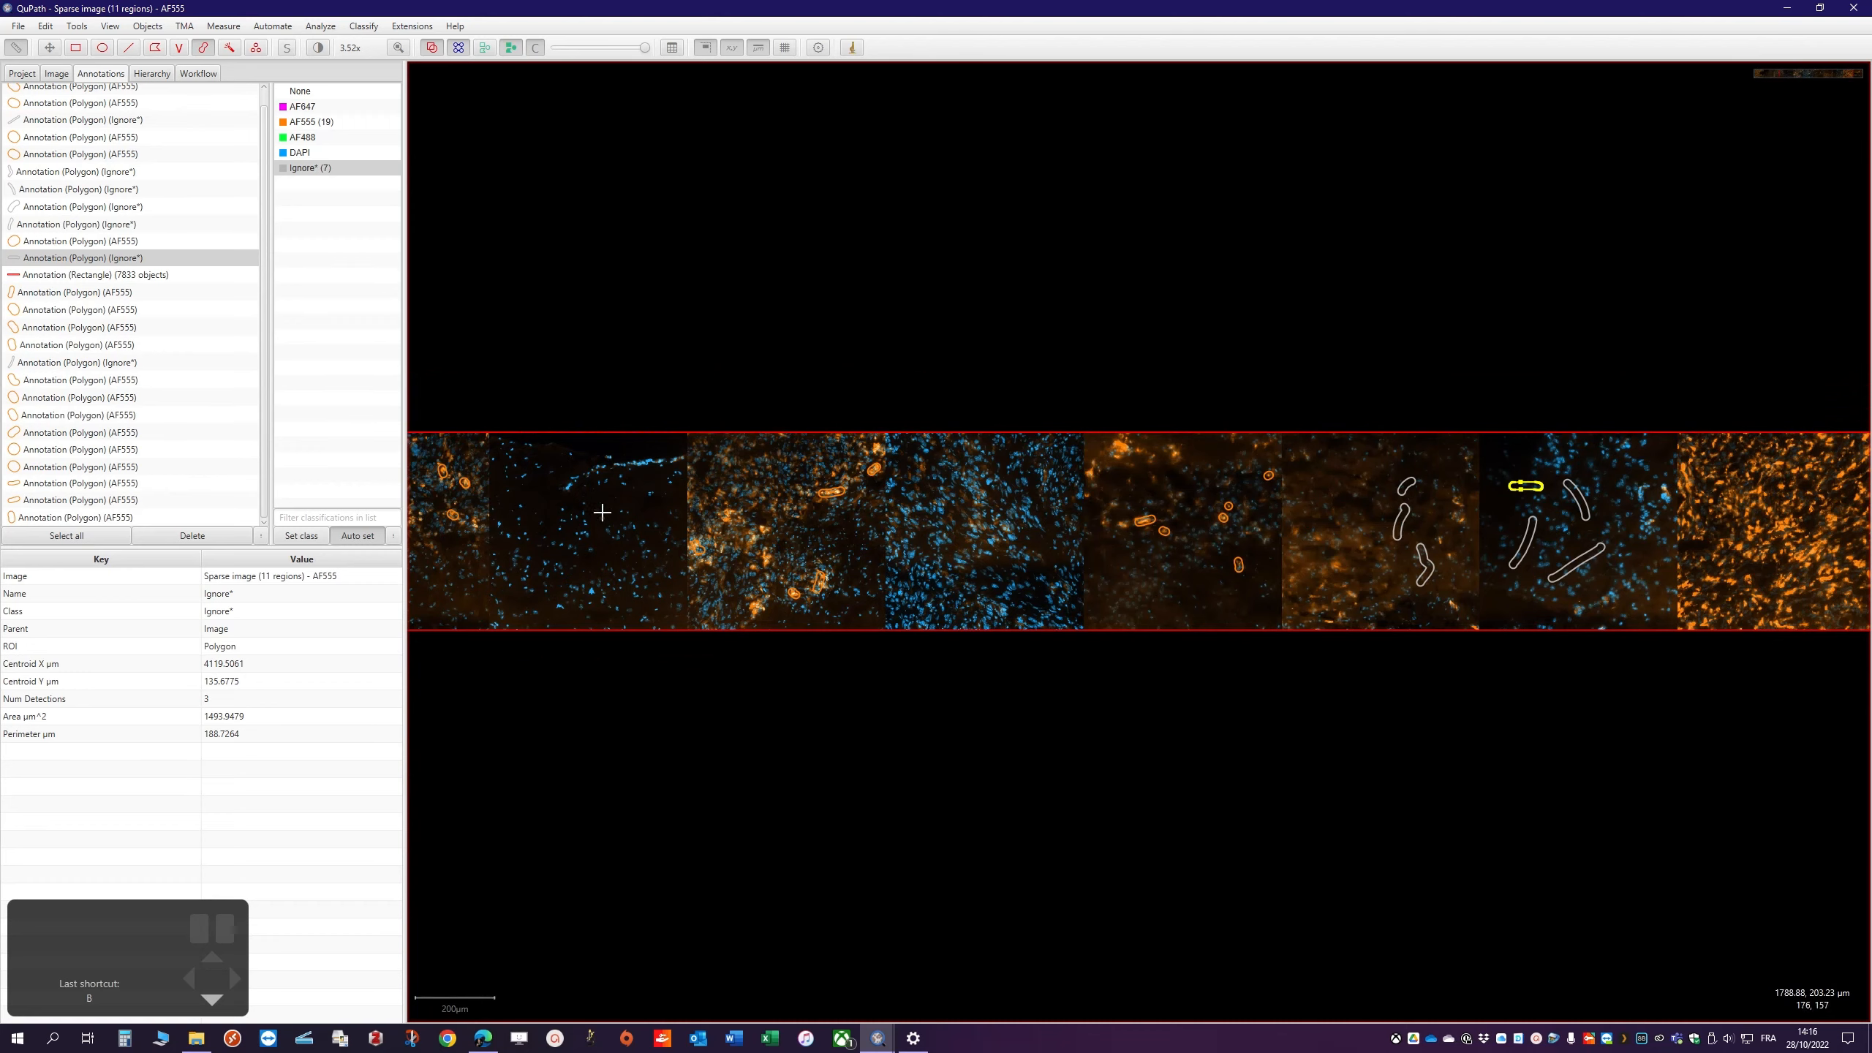
scroll(608, 544, "up", 3)
scroll(598, 587, "up", 1)
left_click_drag(635, 763, 908, 798)
left_click_drag(690, 945, 813, 912)
scroll(1253, 837, "up", 1)
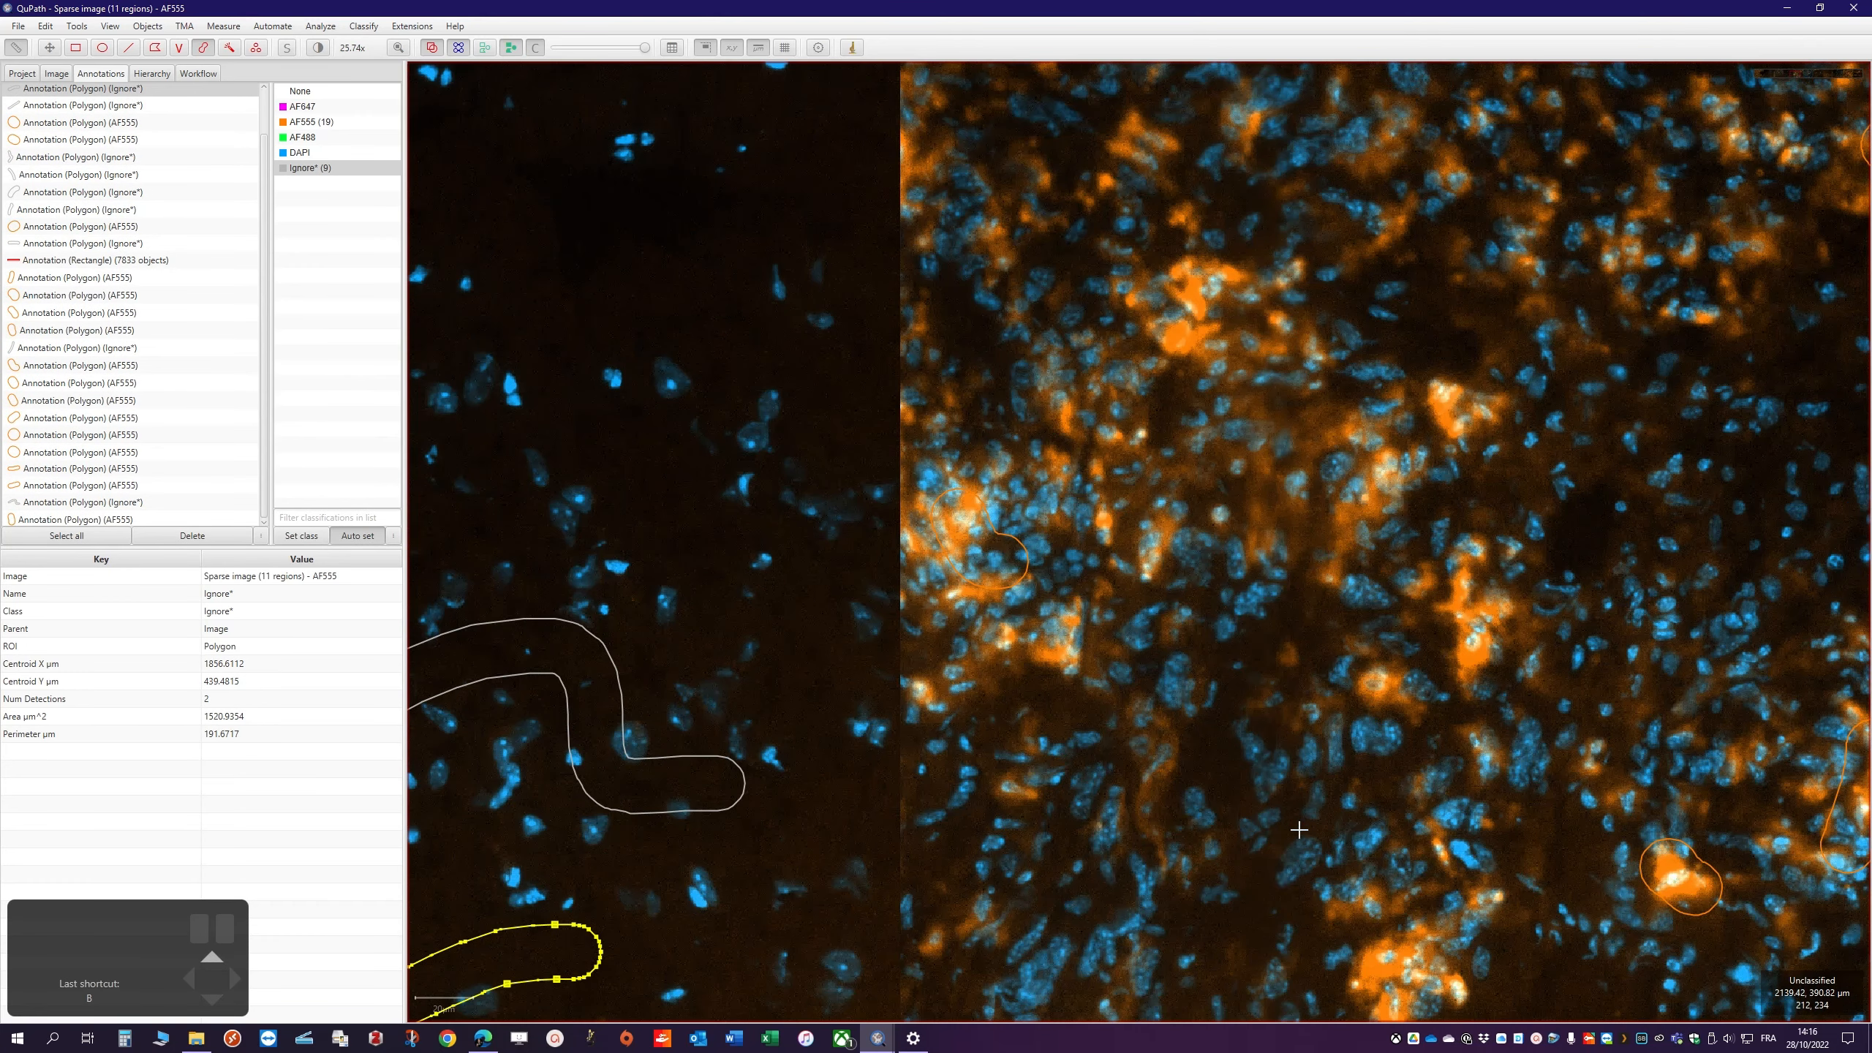
left_click_drag(1230, 903, 1231, 834)
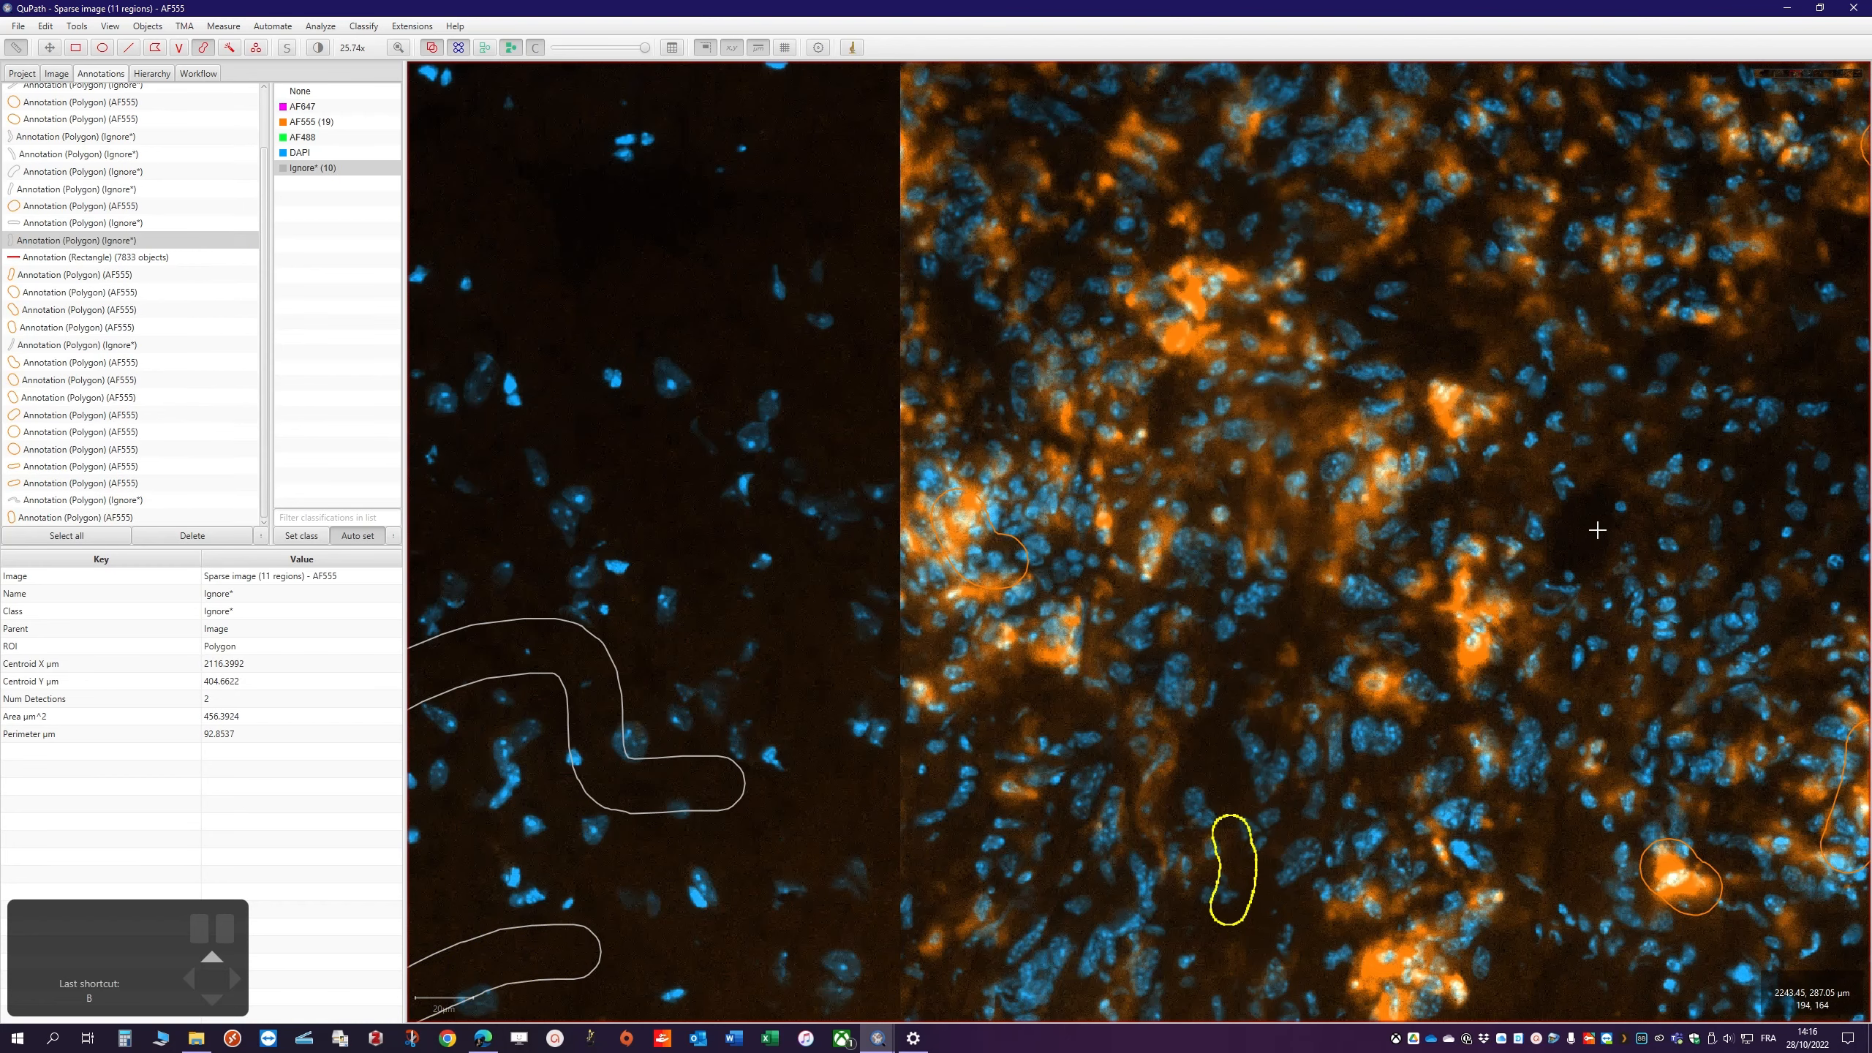
left_click_drag(1601, 531, 1758, 446)
Brush two more Ignore* annotations over negative cells near the top and left side of the sparse region left of the crowded AF555 tile
scroll(1601, 503, "down", 1)
scroll(1601, 504, "down", 3)
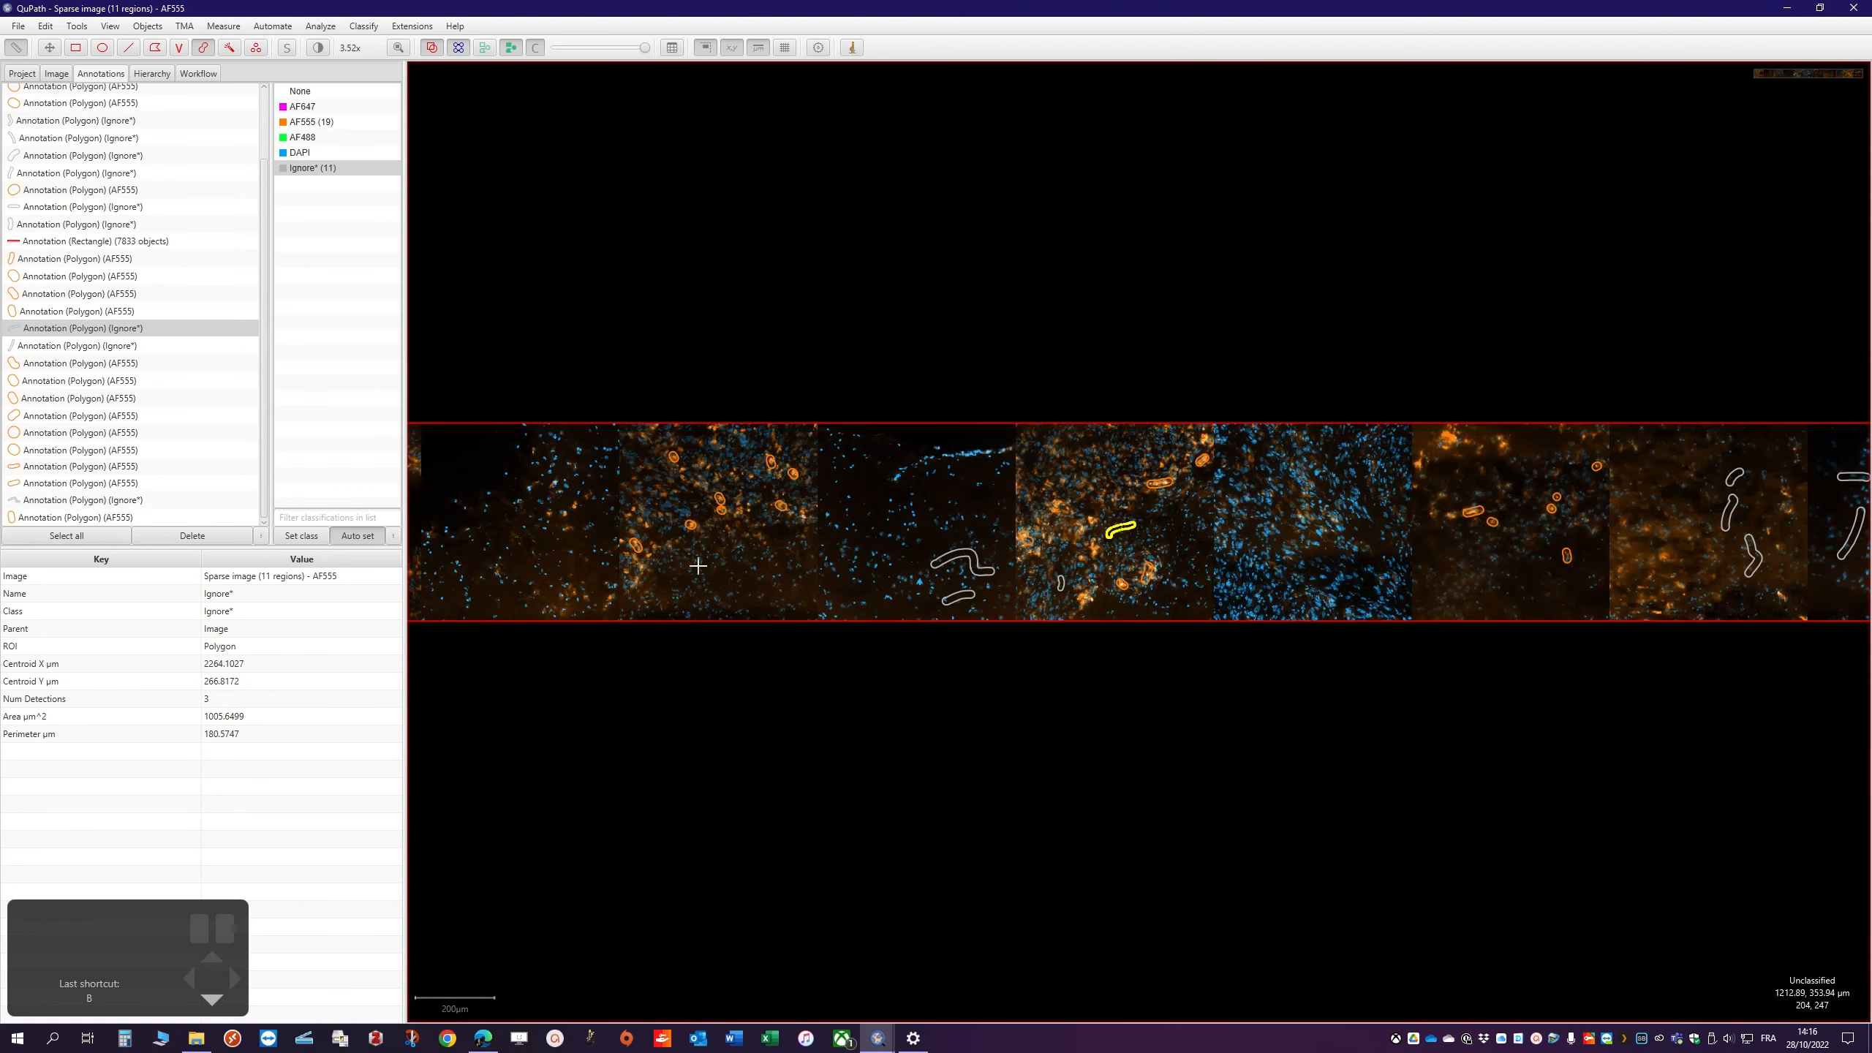
scroll(597, 531, "up", 2)
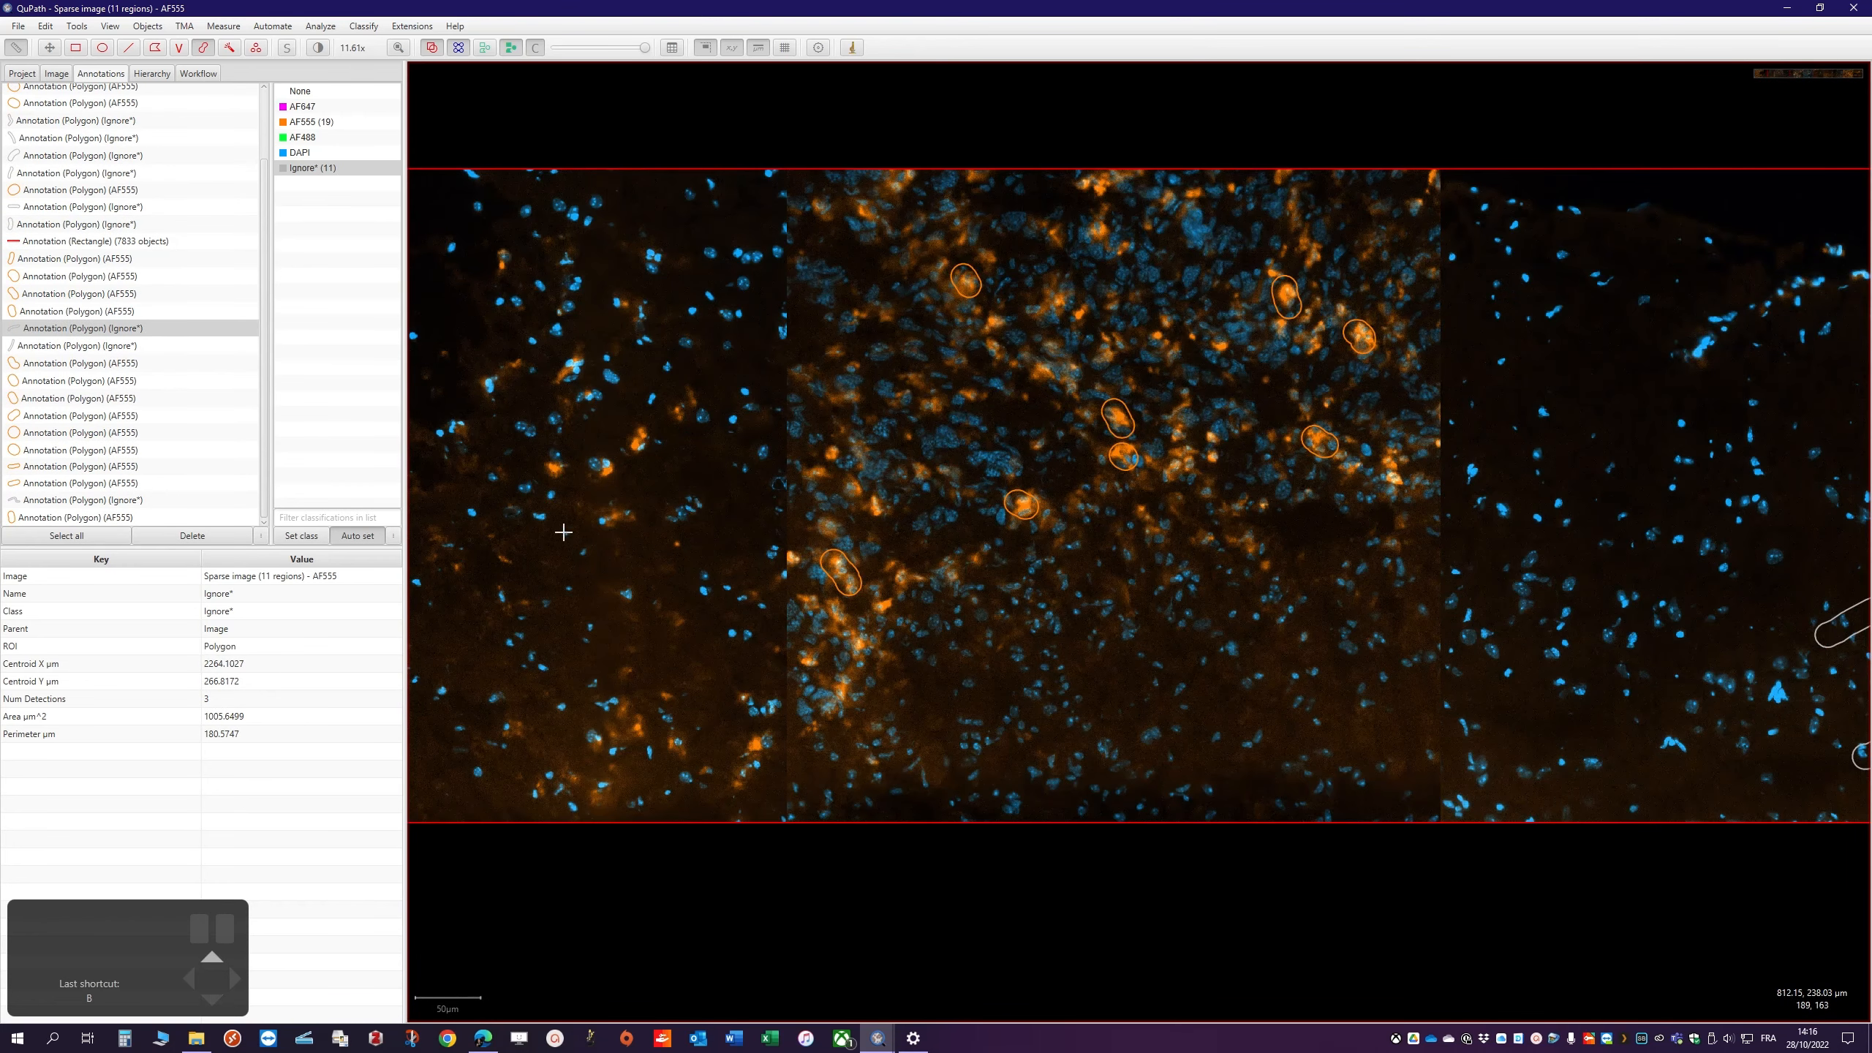
scroll(609, 334, "down", 1)
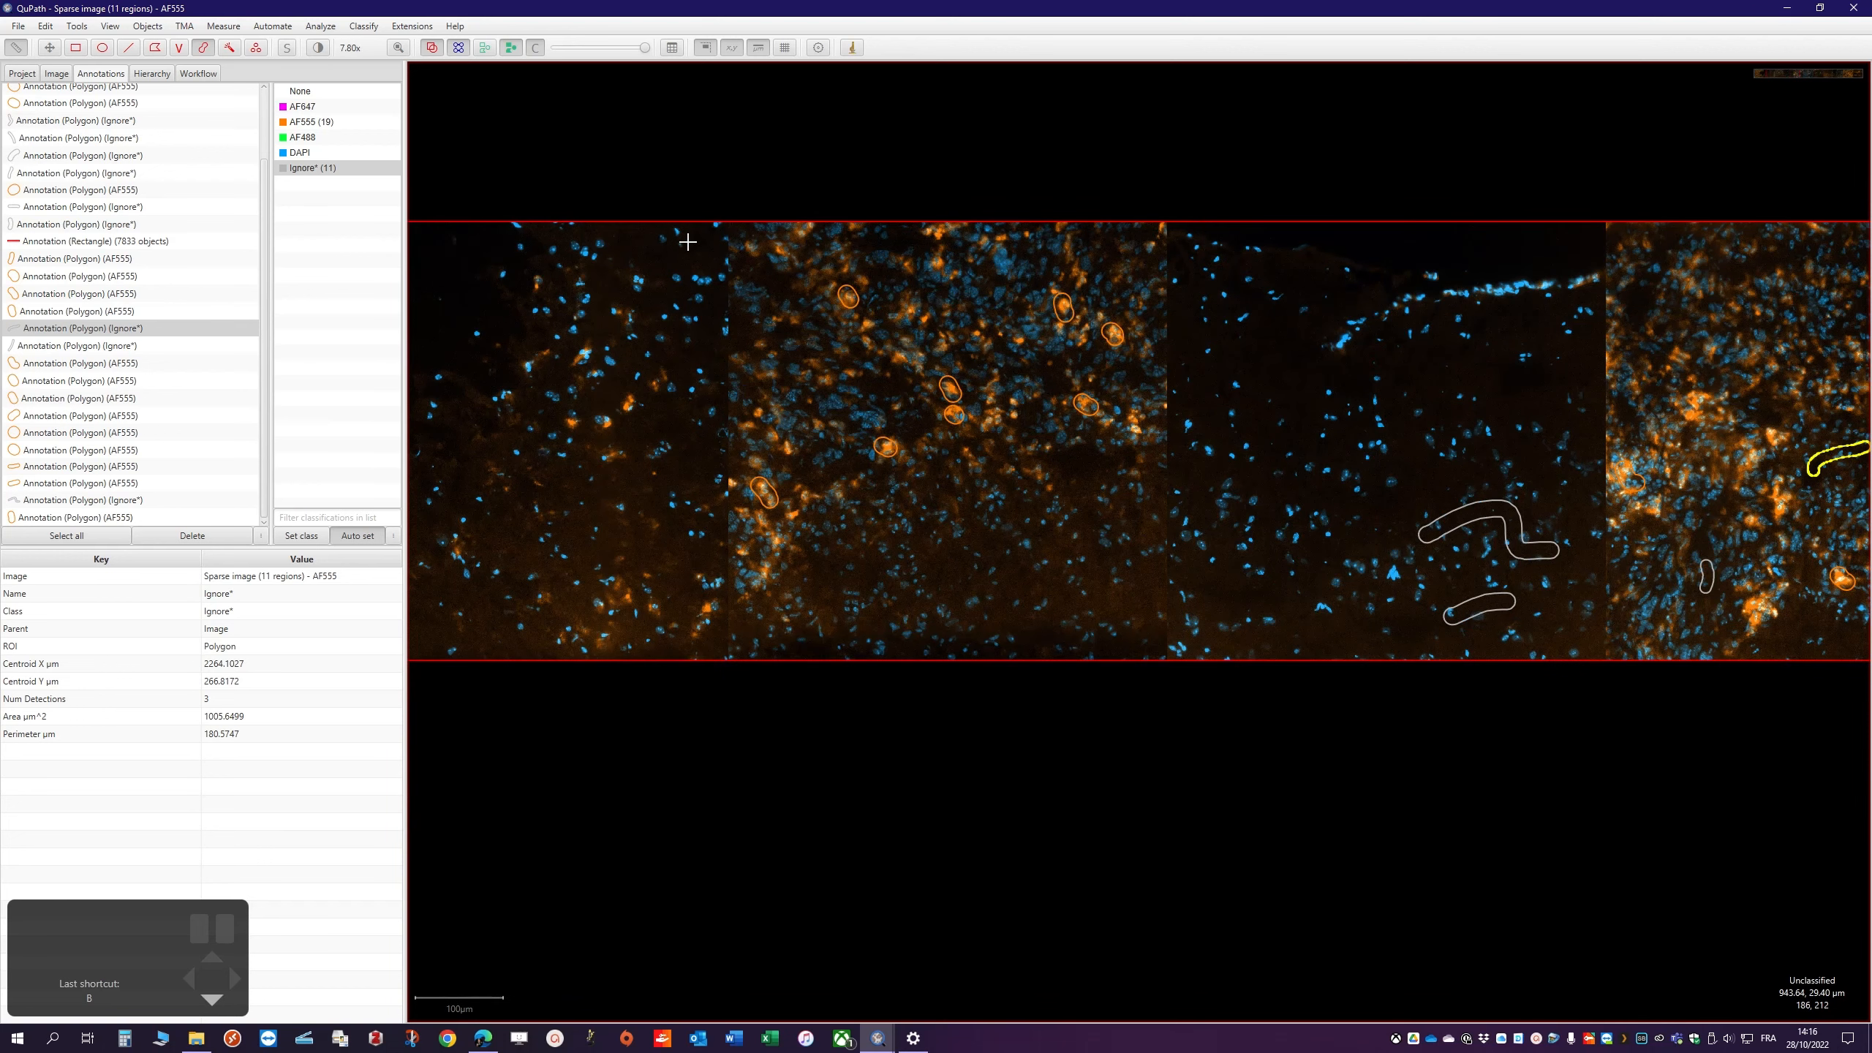
left_click_drag(693, 238, 574, 238)
left_click_drag(452, 380, 470, 326)
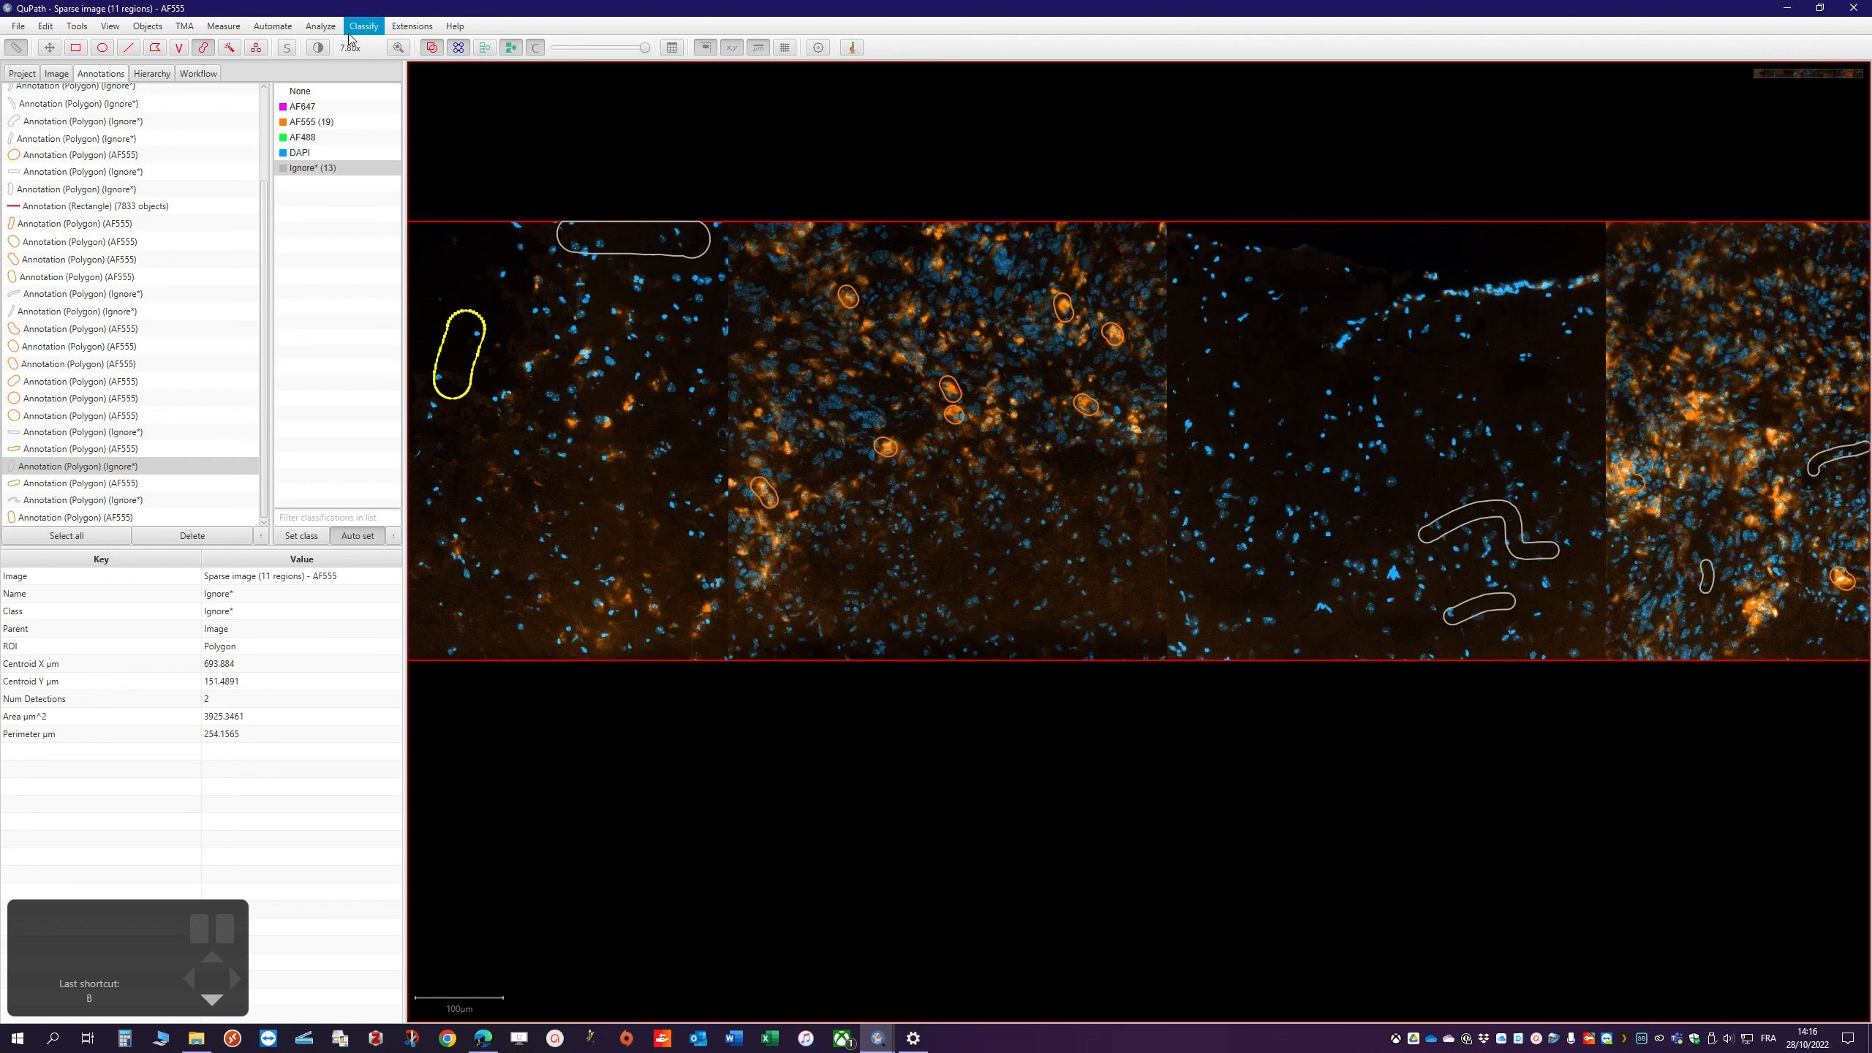
Train an object classifier with Random trees on all detections, all measurements and unlocked annotations, with live updating enabled
left_click(62, 210)
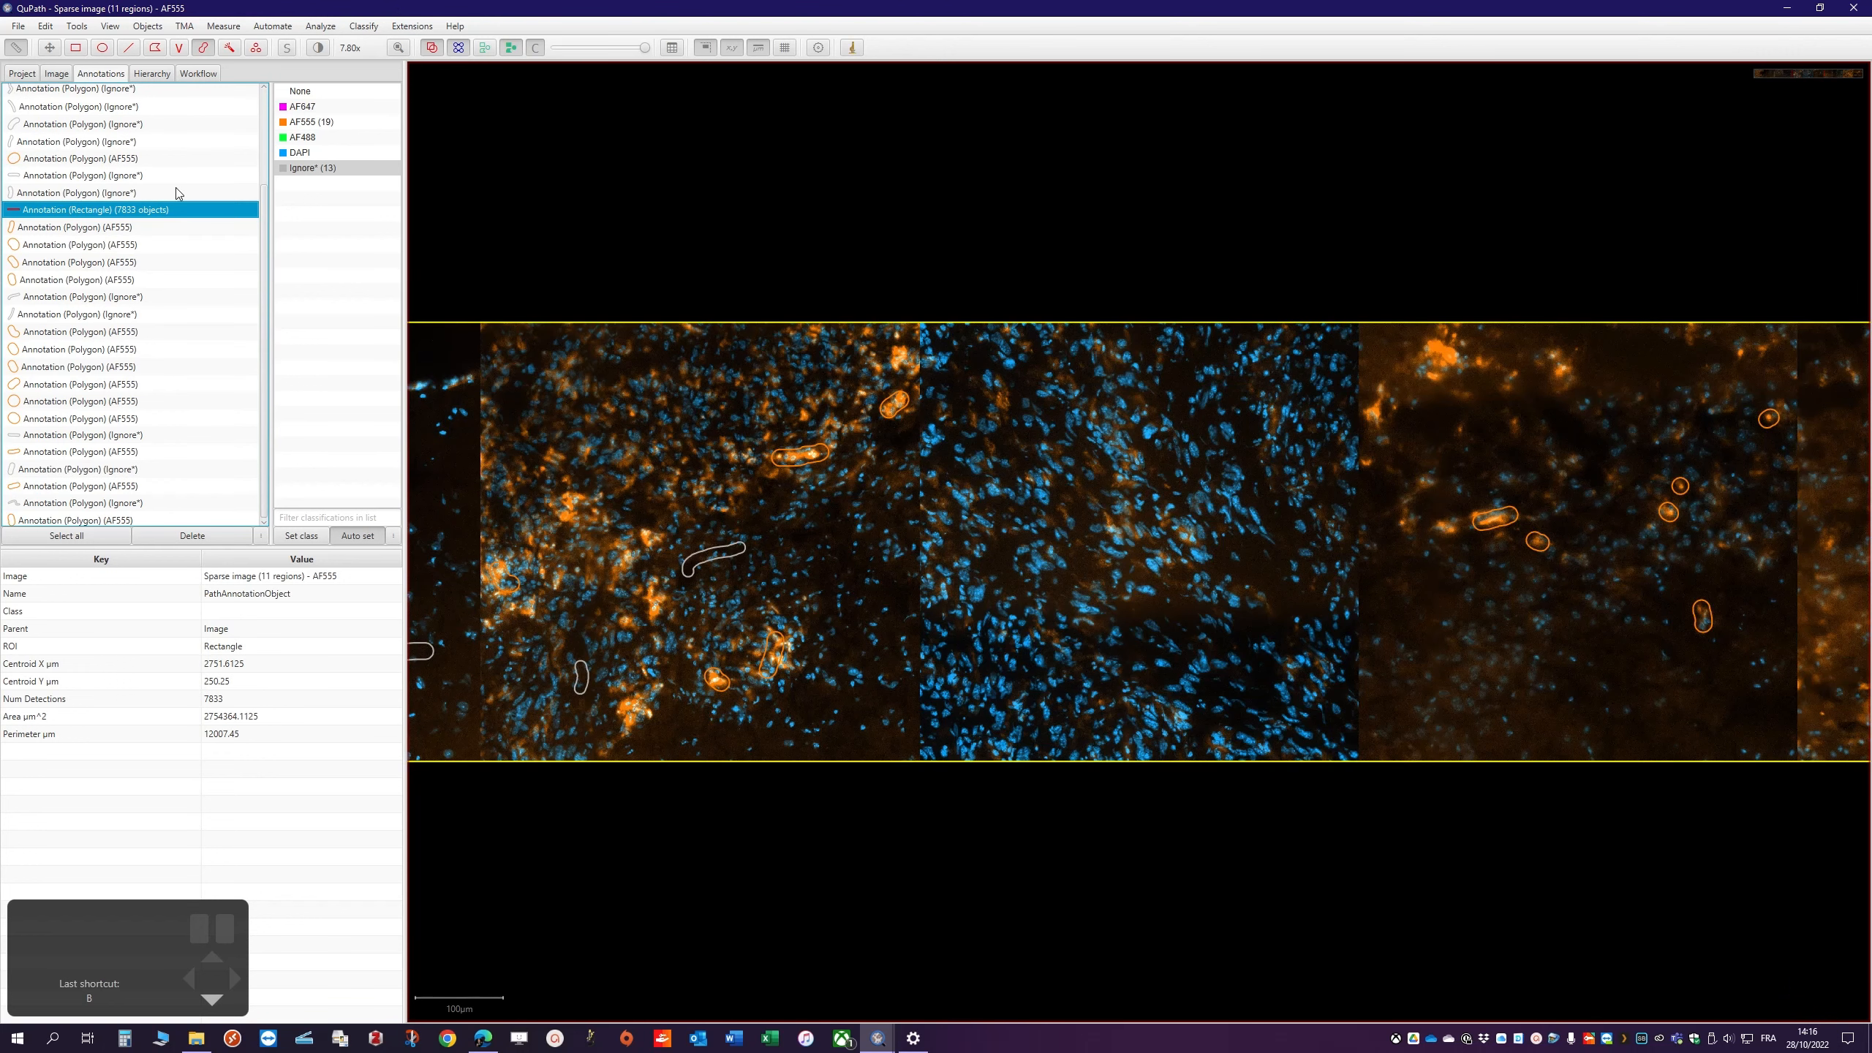
left_click(366, 27)
mouse_move(395, 94)
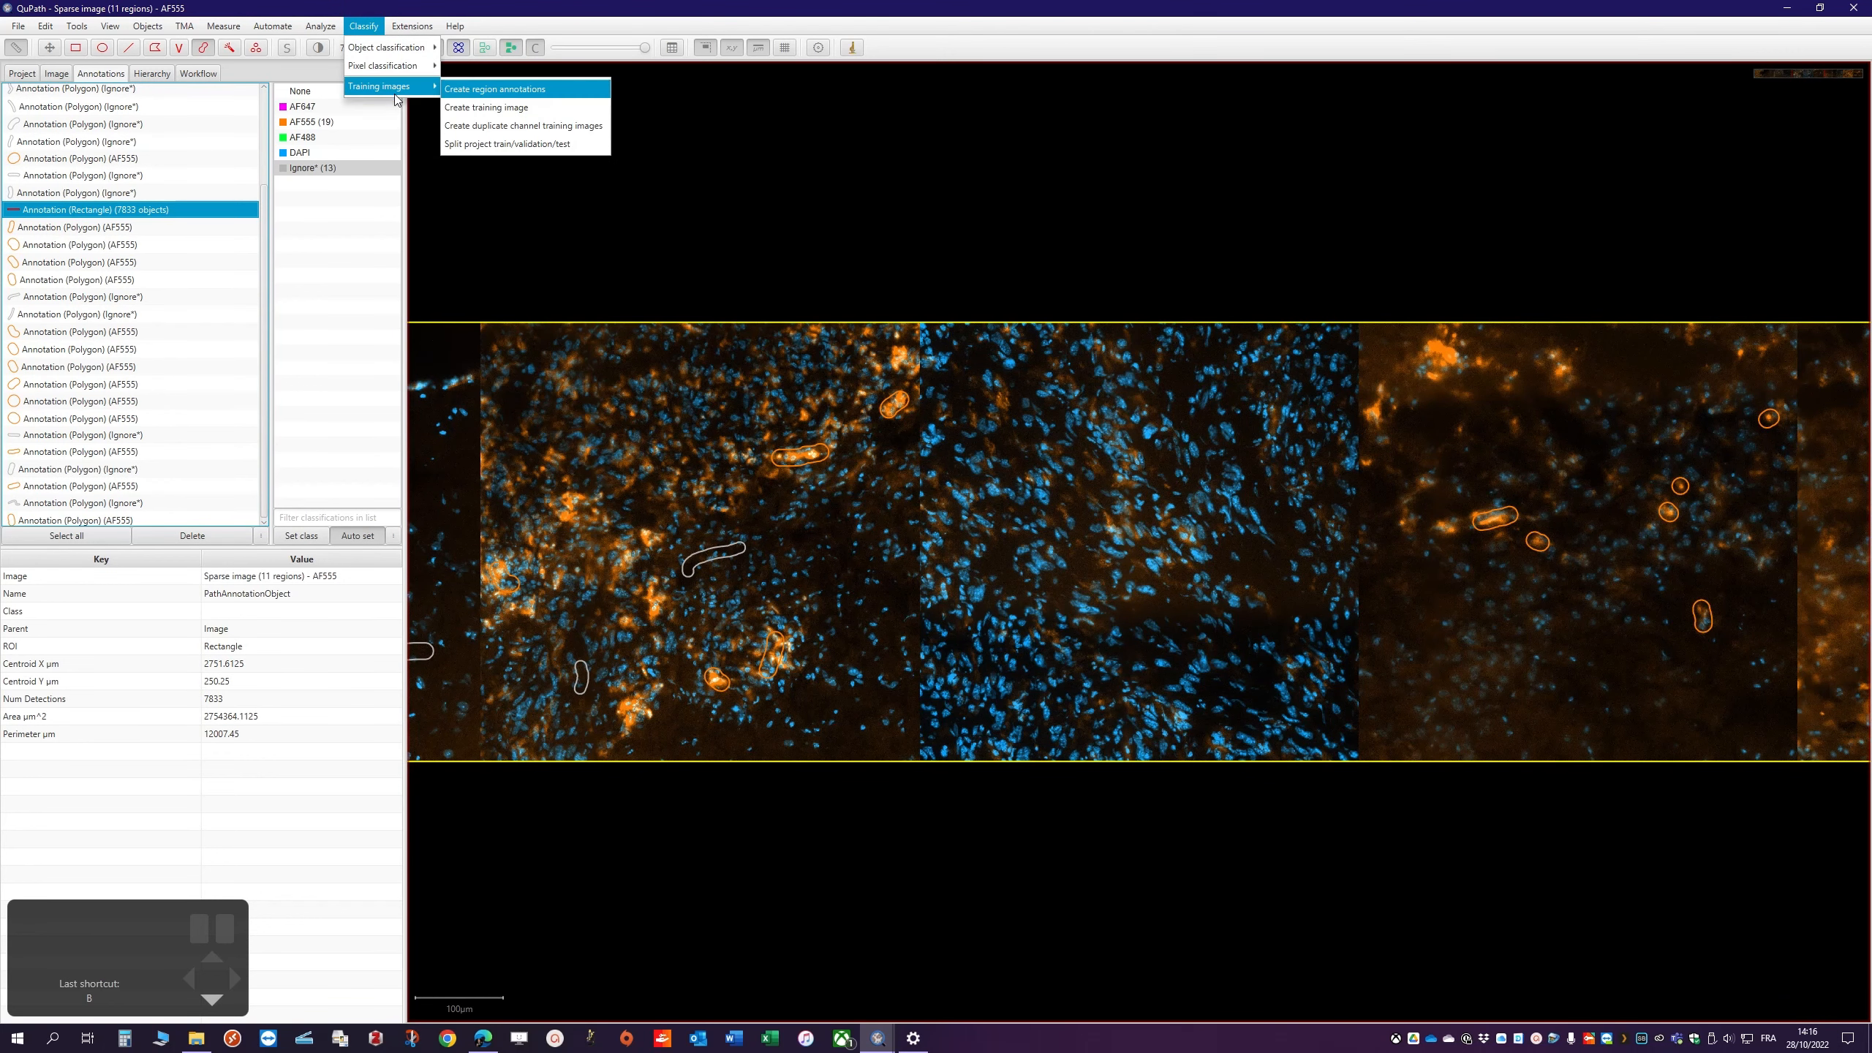
mouse_move(390, 47)
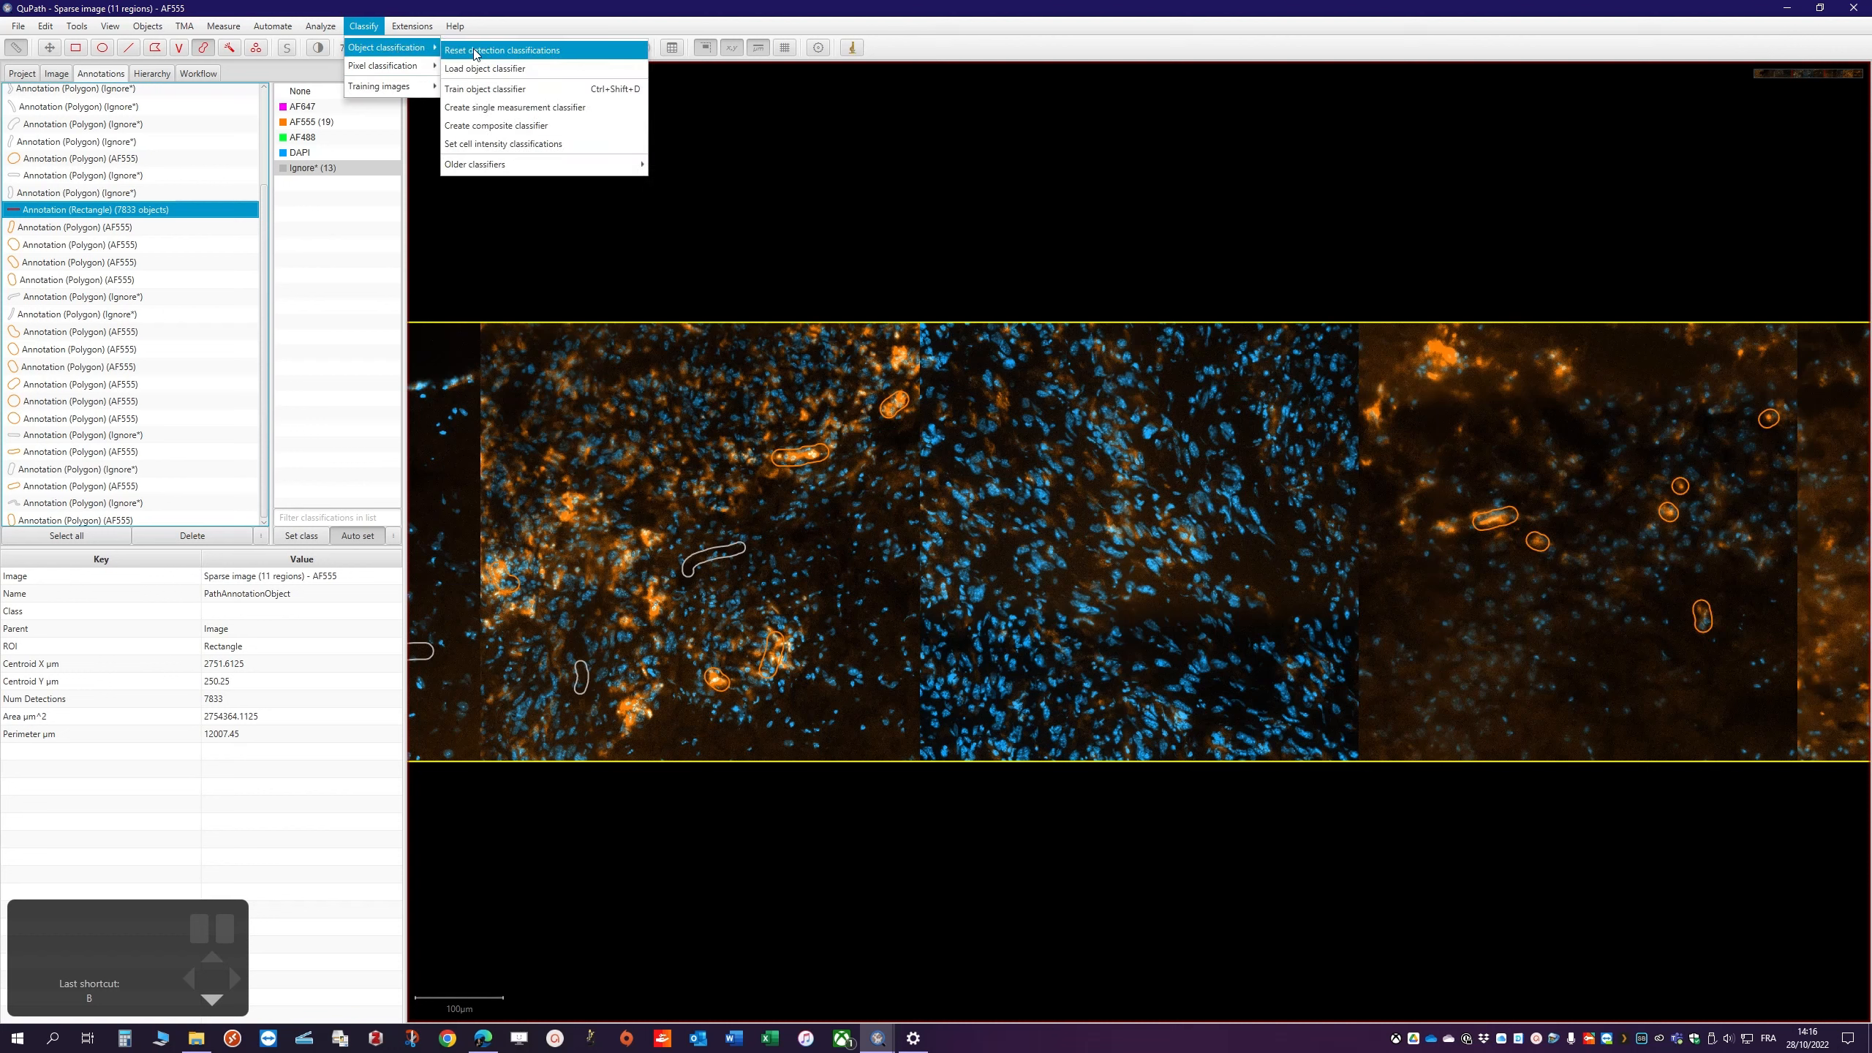
left_click(485, 89)
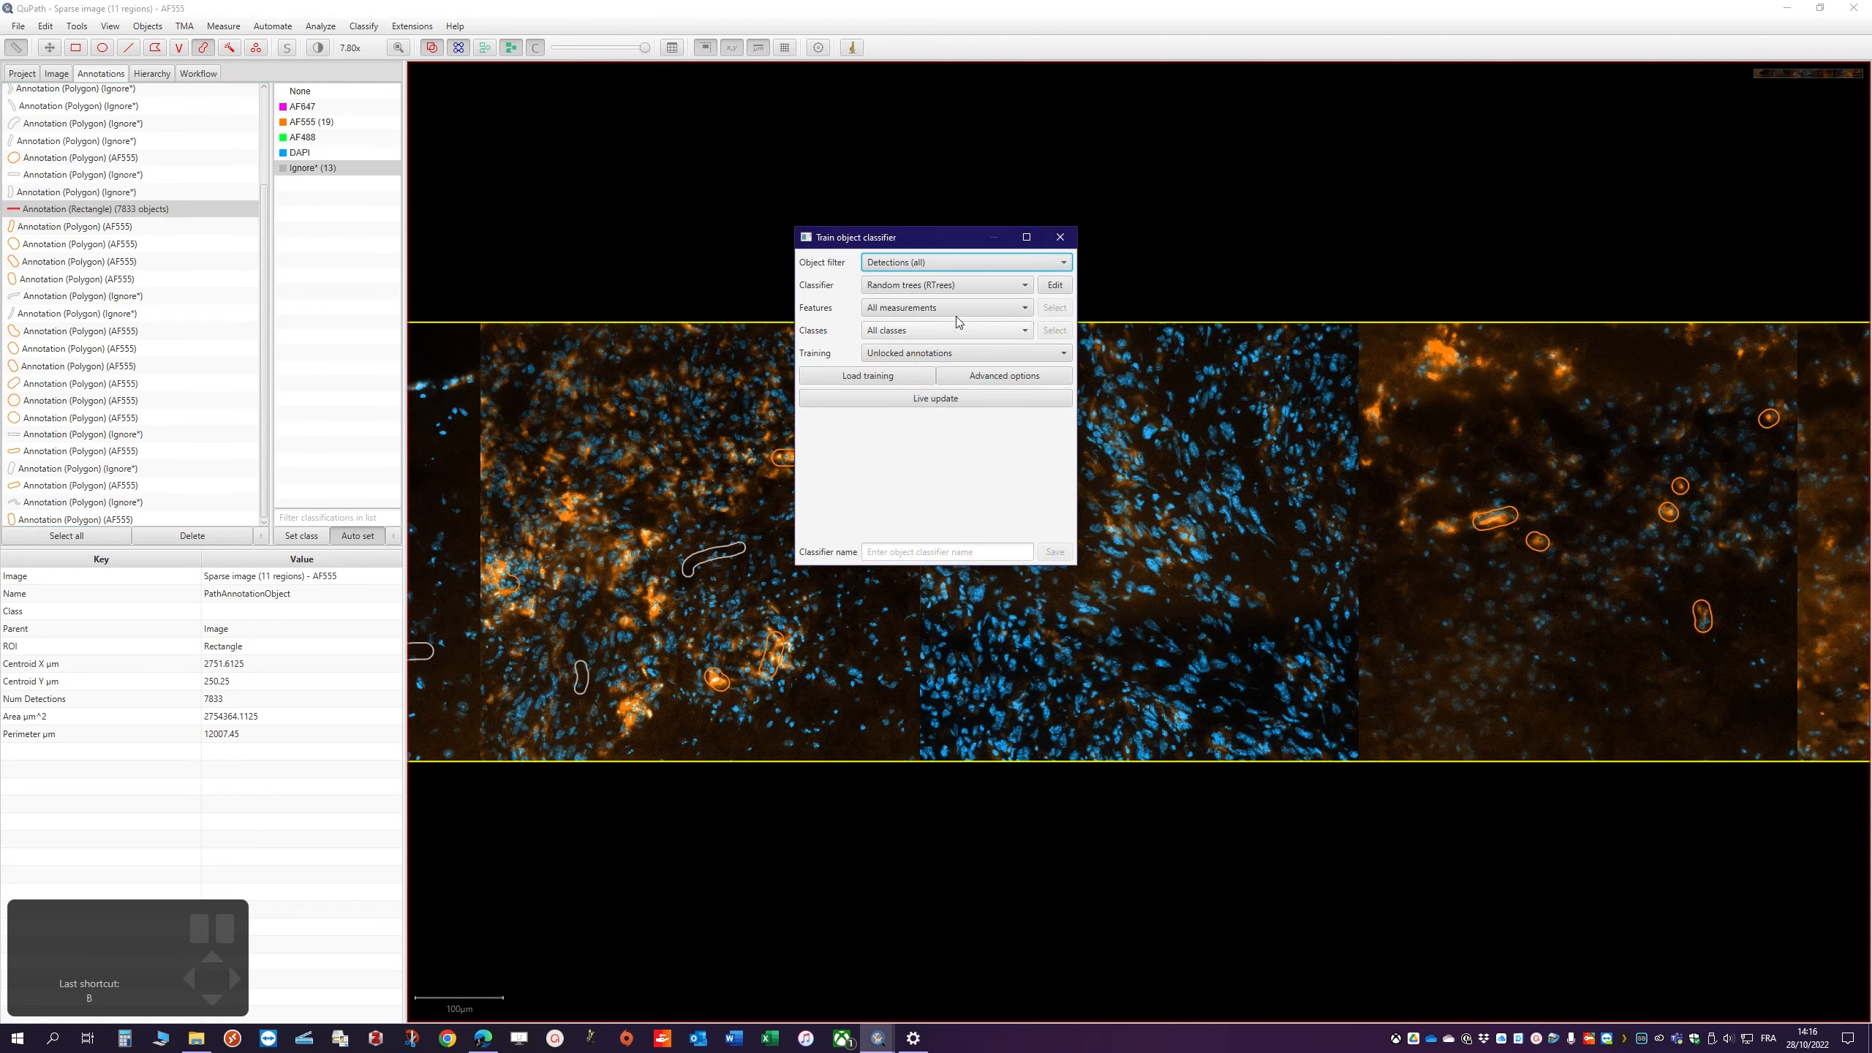
left_click(960, 400)
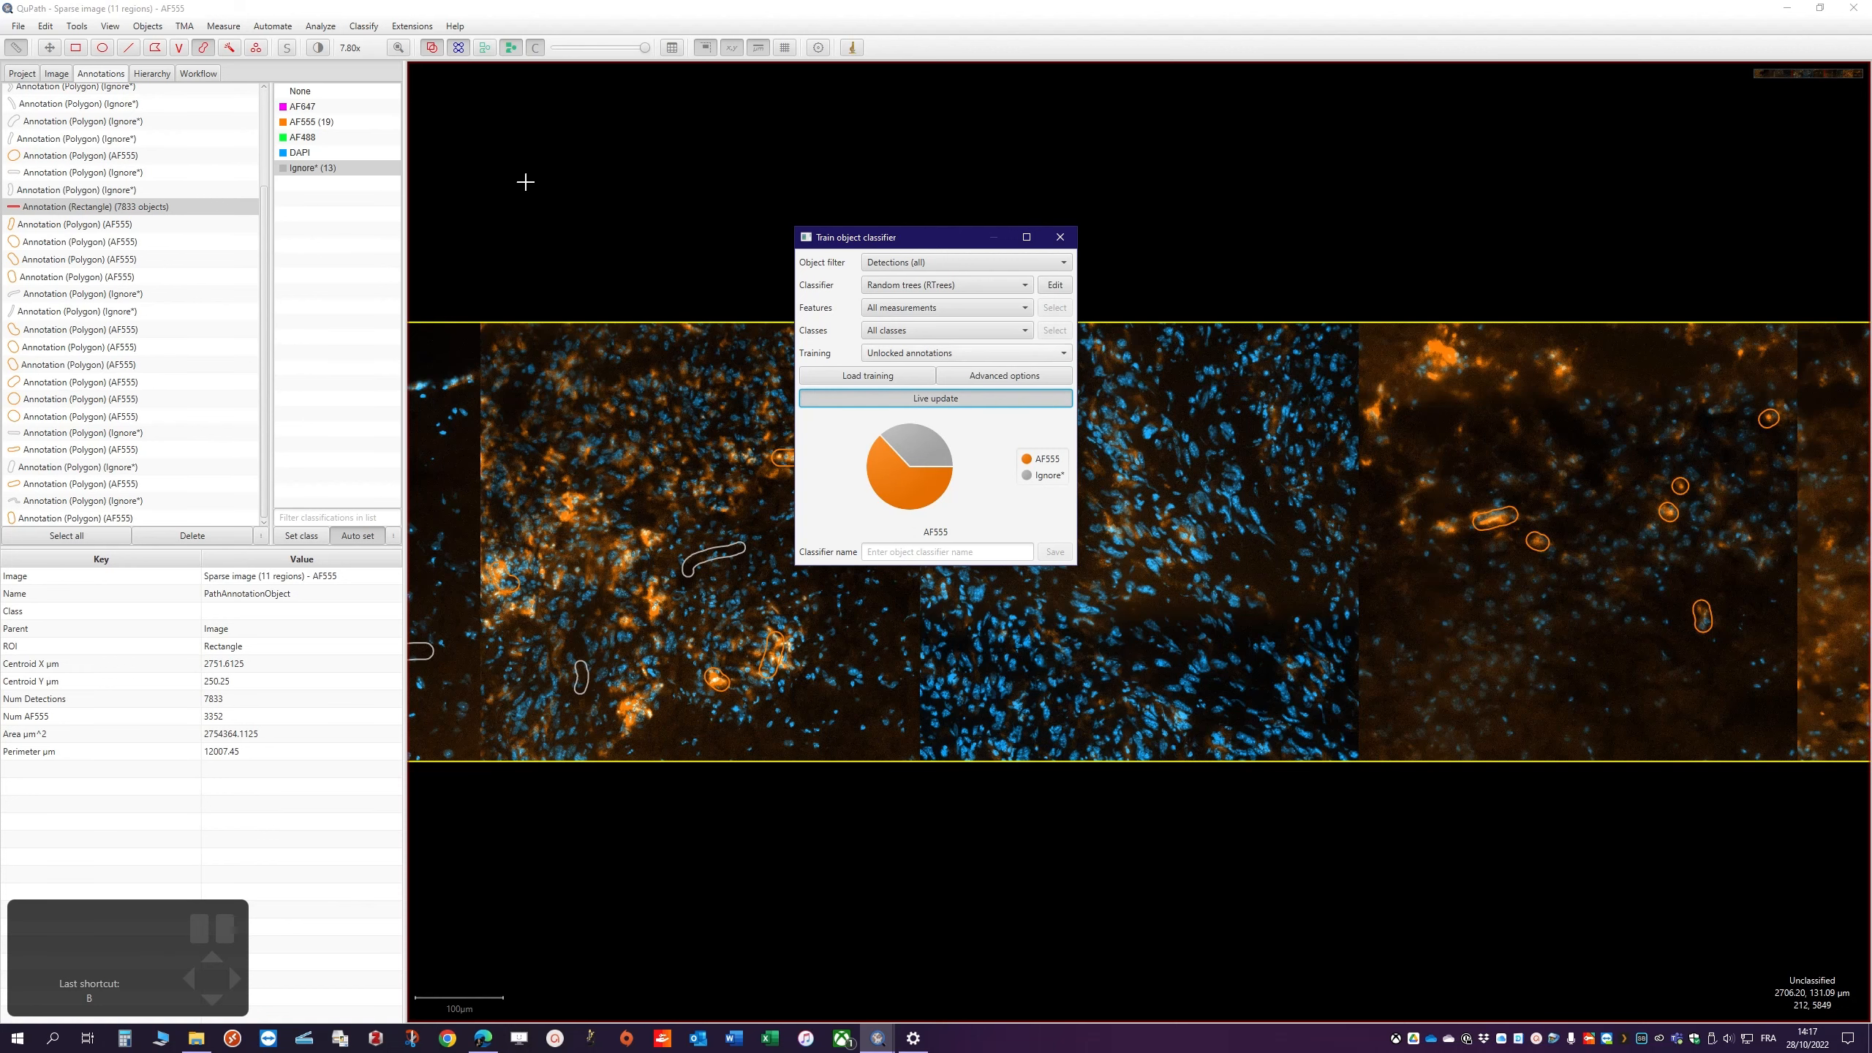
Show the classified cell detections over the image and move the classifier training window away from the AF555-rich area
left_click(484, 48)
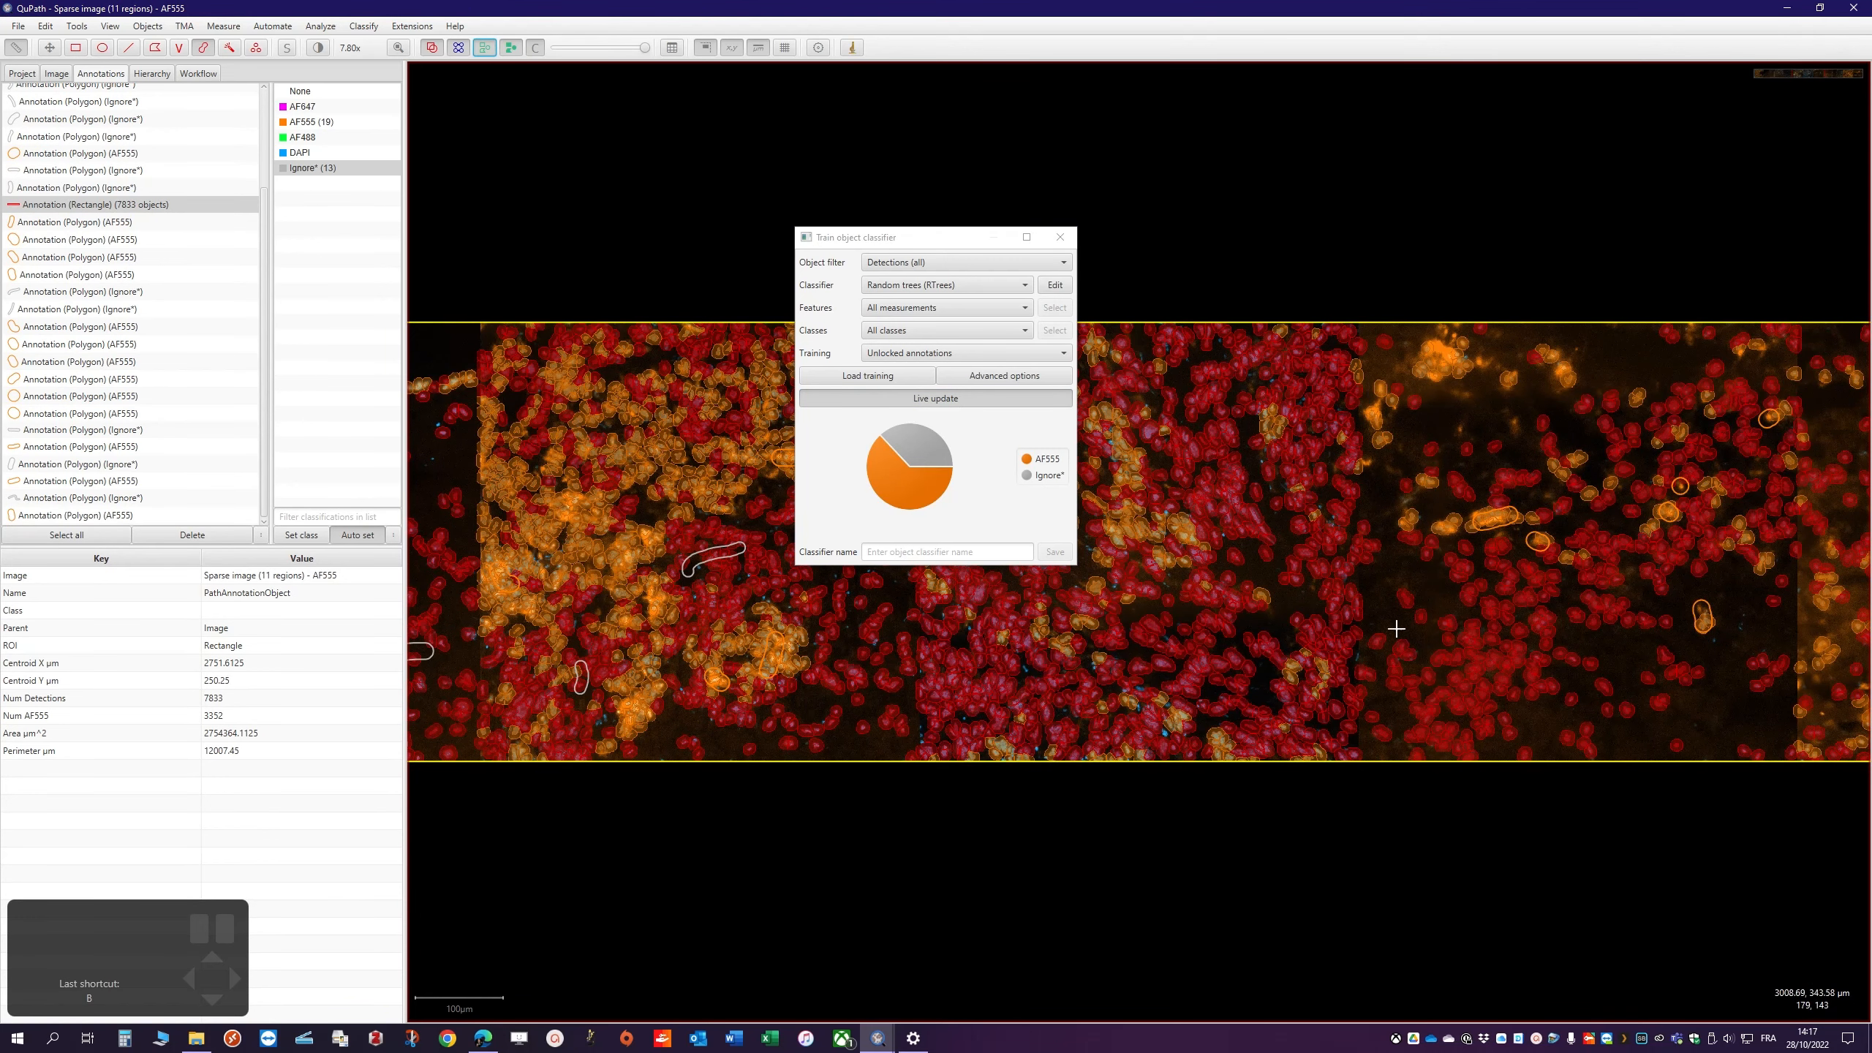
left_click_drag(938, 245, 1144, 684)
scroll(649, 457, "up", 2)
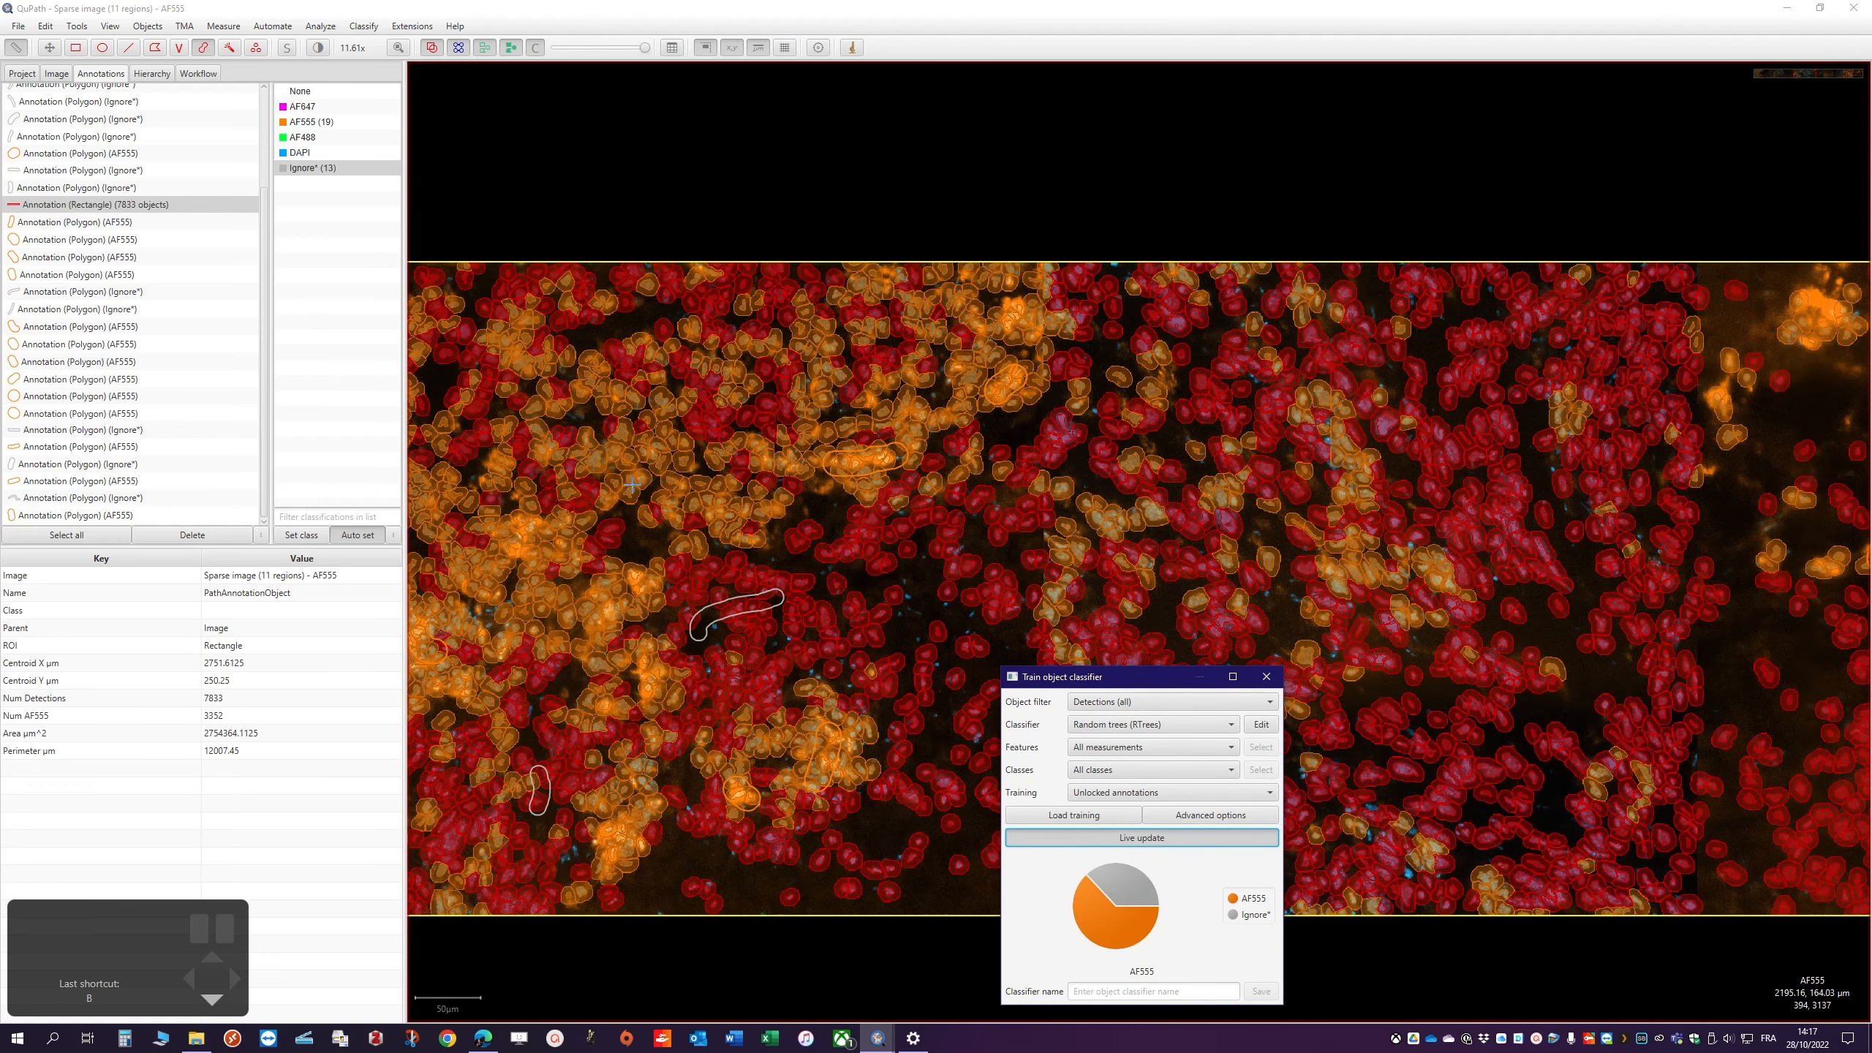
left_click_drag(1096, 678, 1128, 683)
scroll(784, 580, "down", 2)
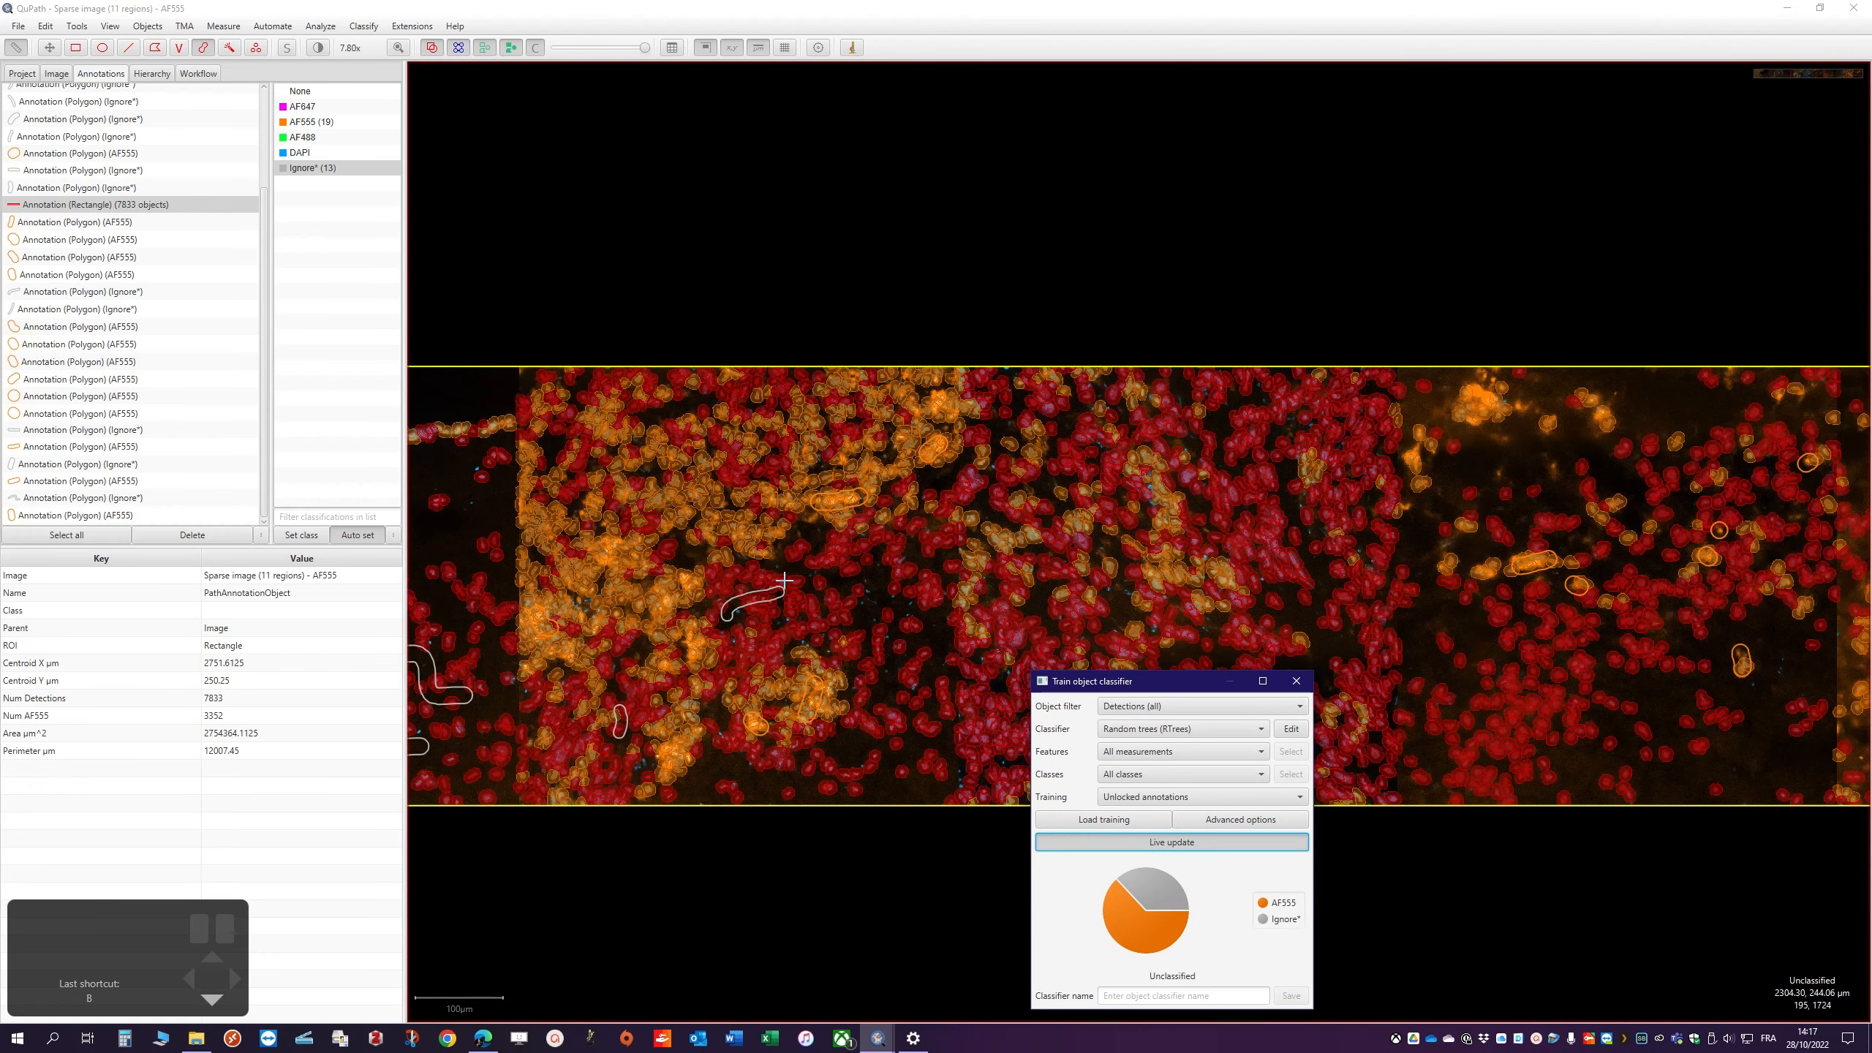
scroll(784, 581, "up", 2)
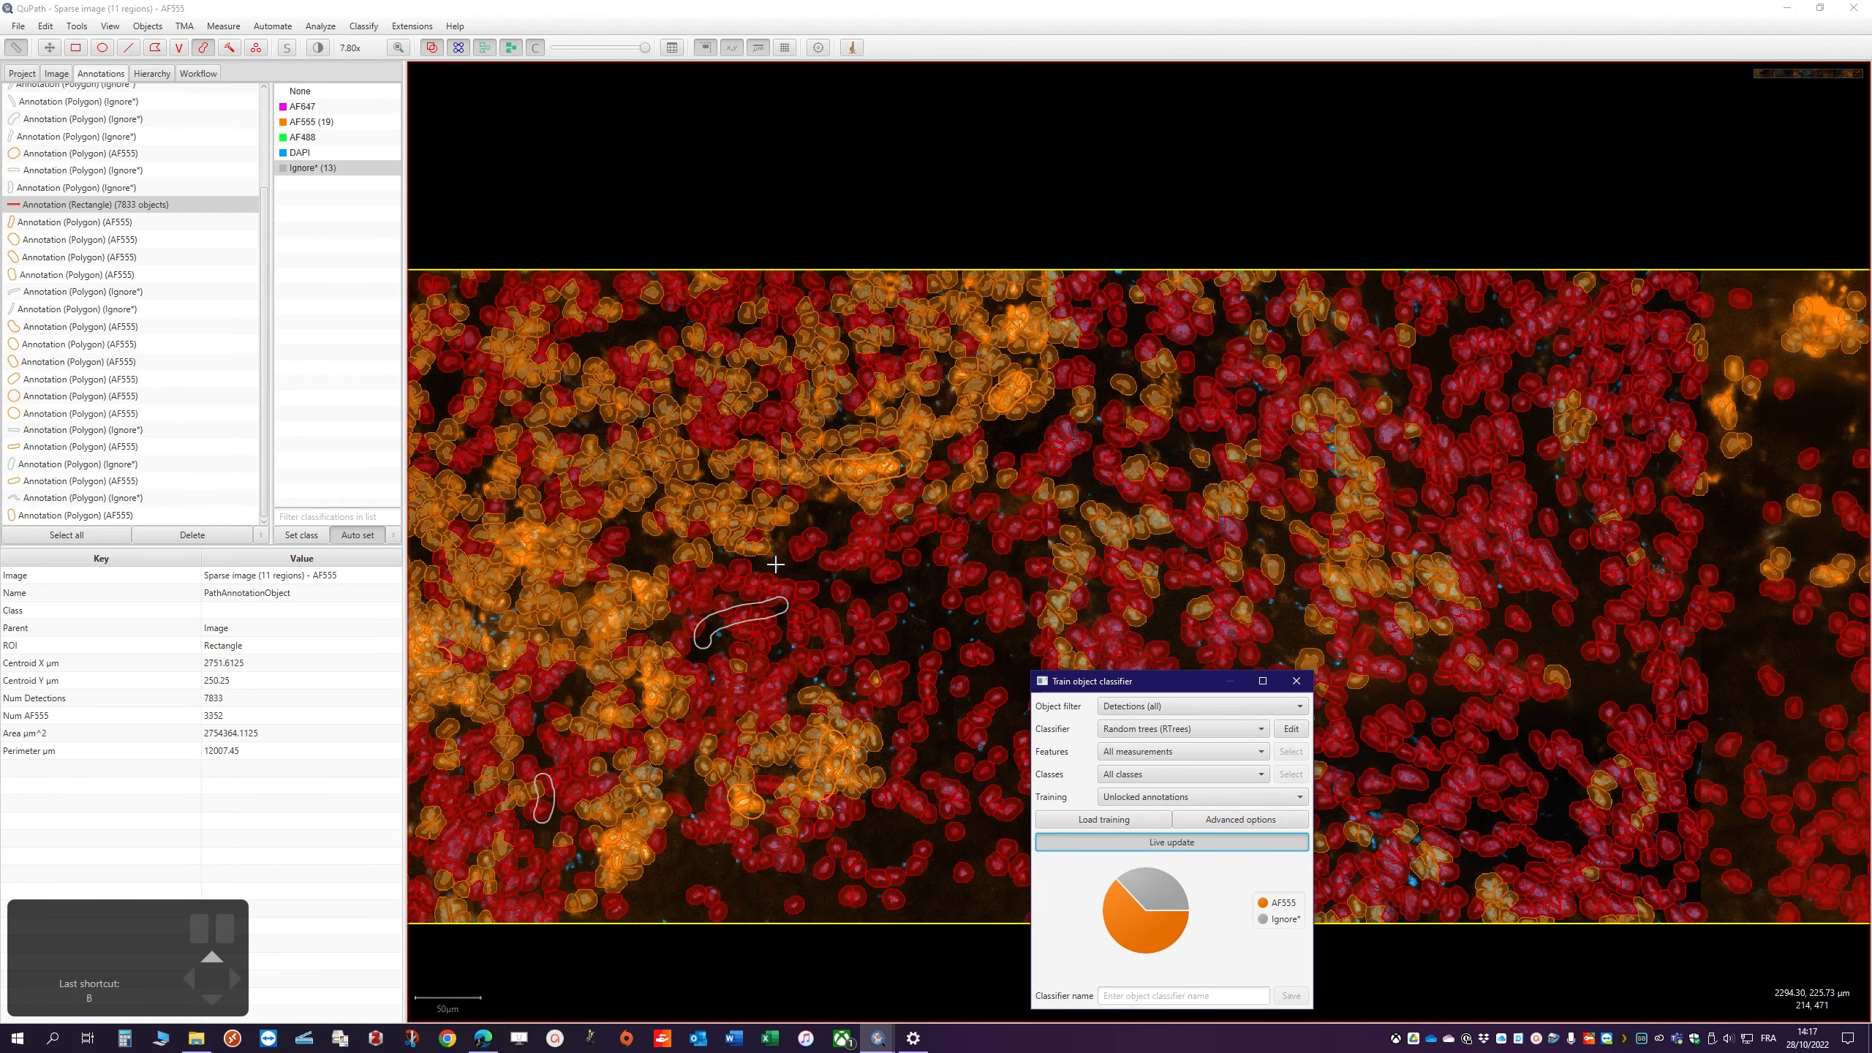
Compare the classified cells with the underlying AF555 and DAPI staining by repeatedly hiding and showing the detections
left_click(485, 49)
left_click(487, 51)
left_click(485, 49)
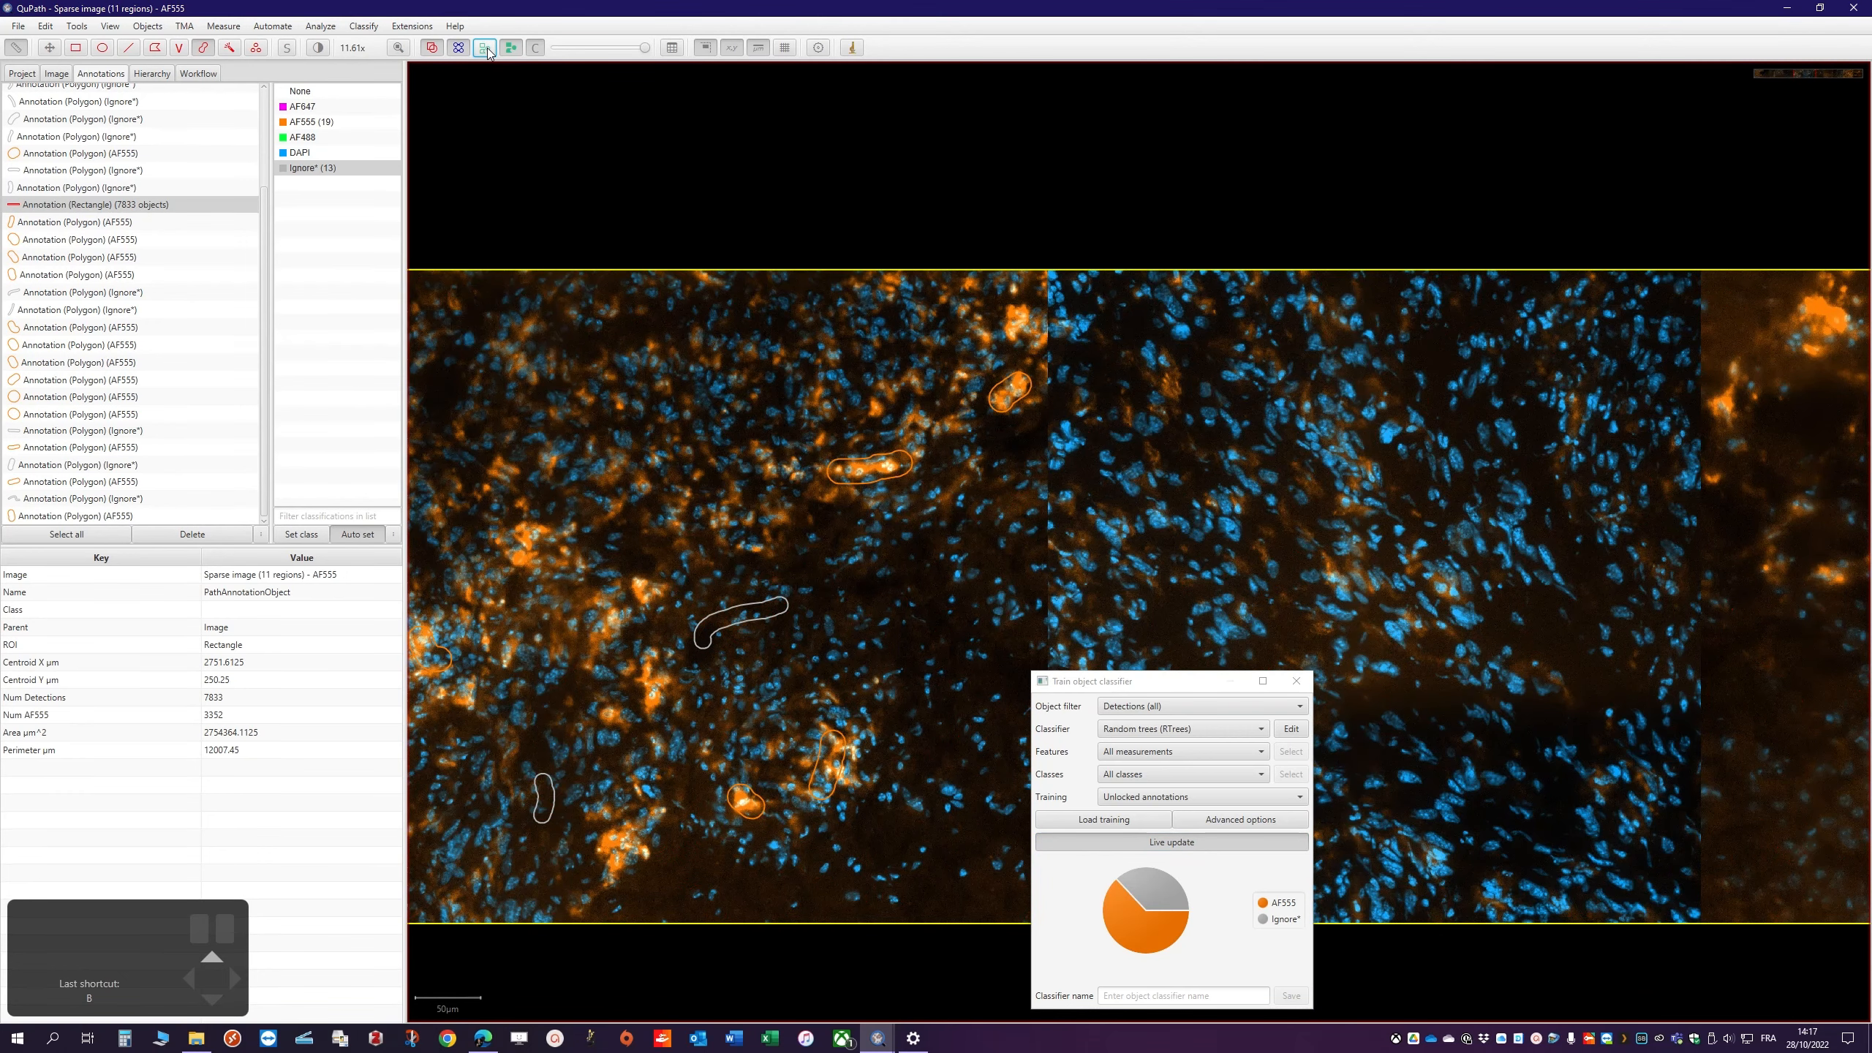
left_click(485, 49)
left_click(485, 49)
left_click(485, 49)
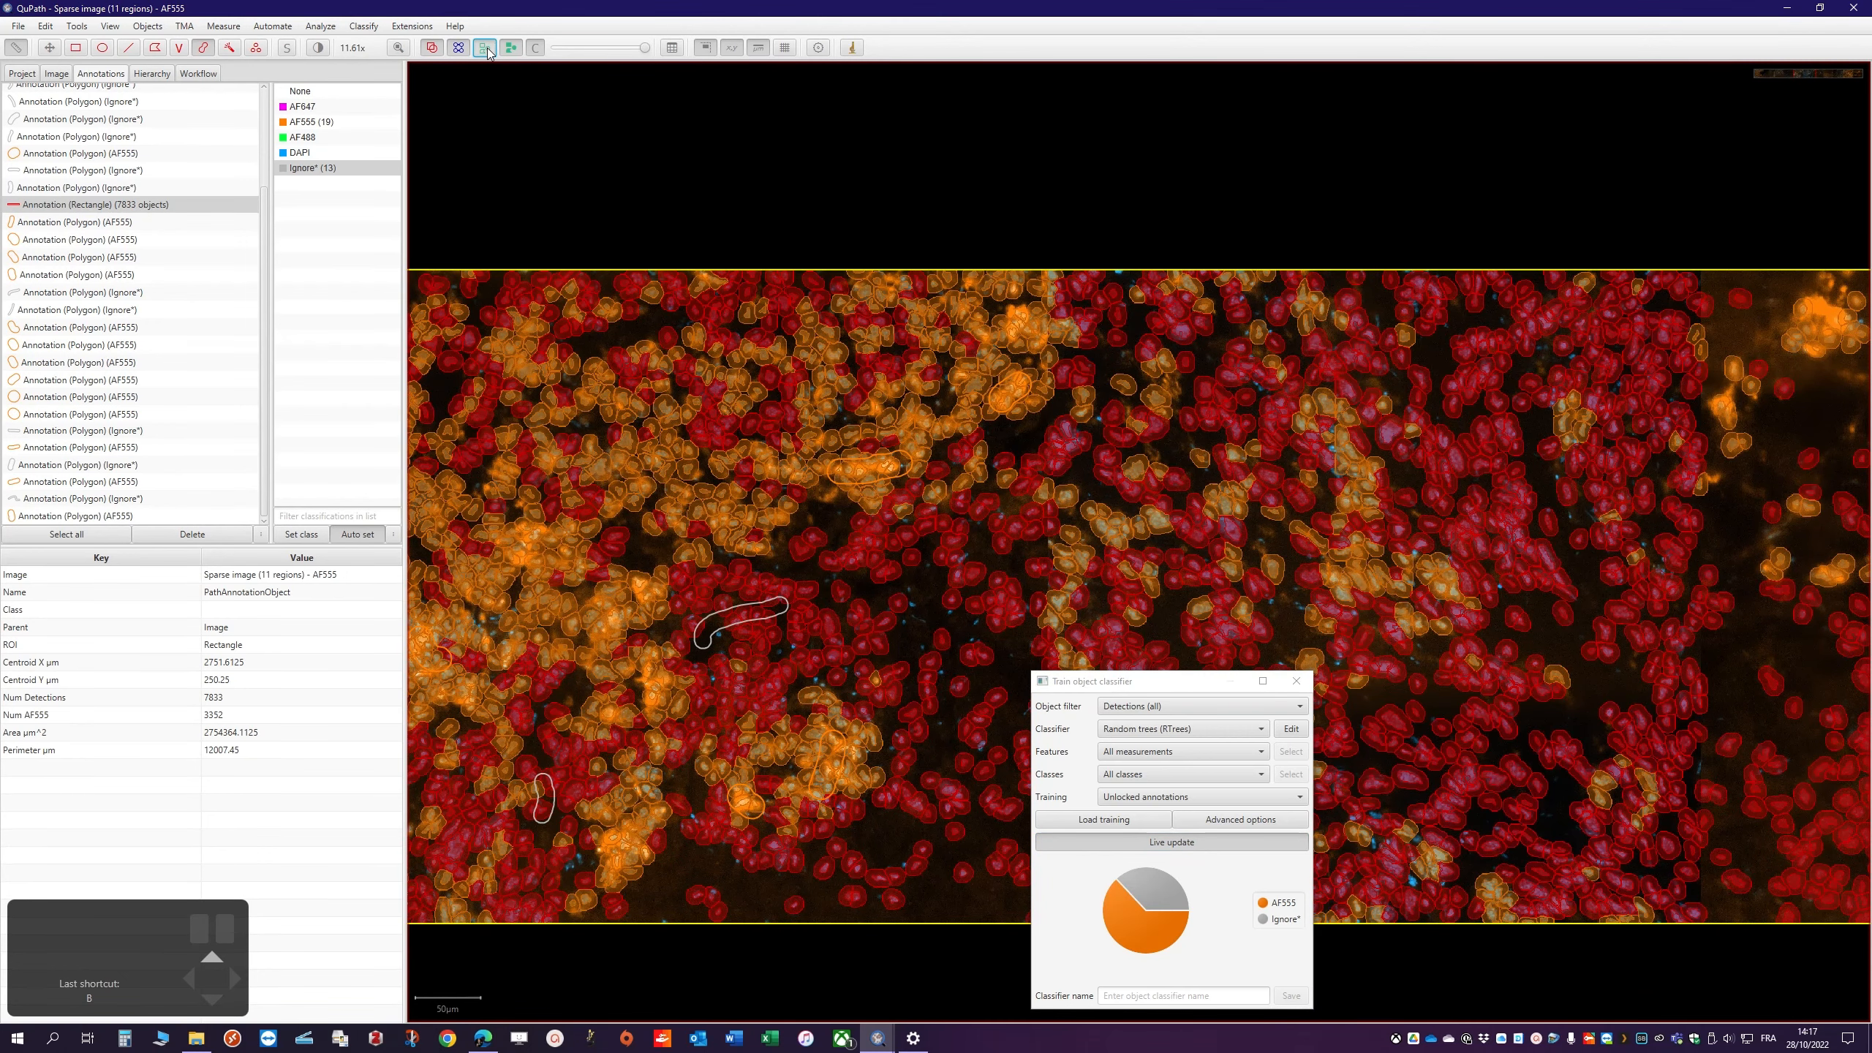
left_click(485, 49)
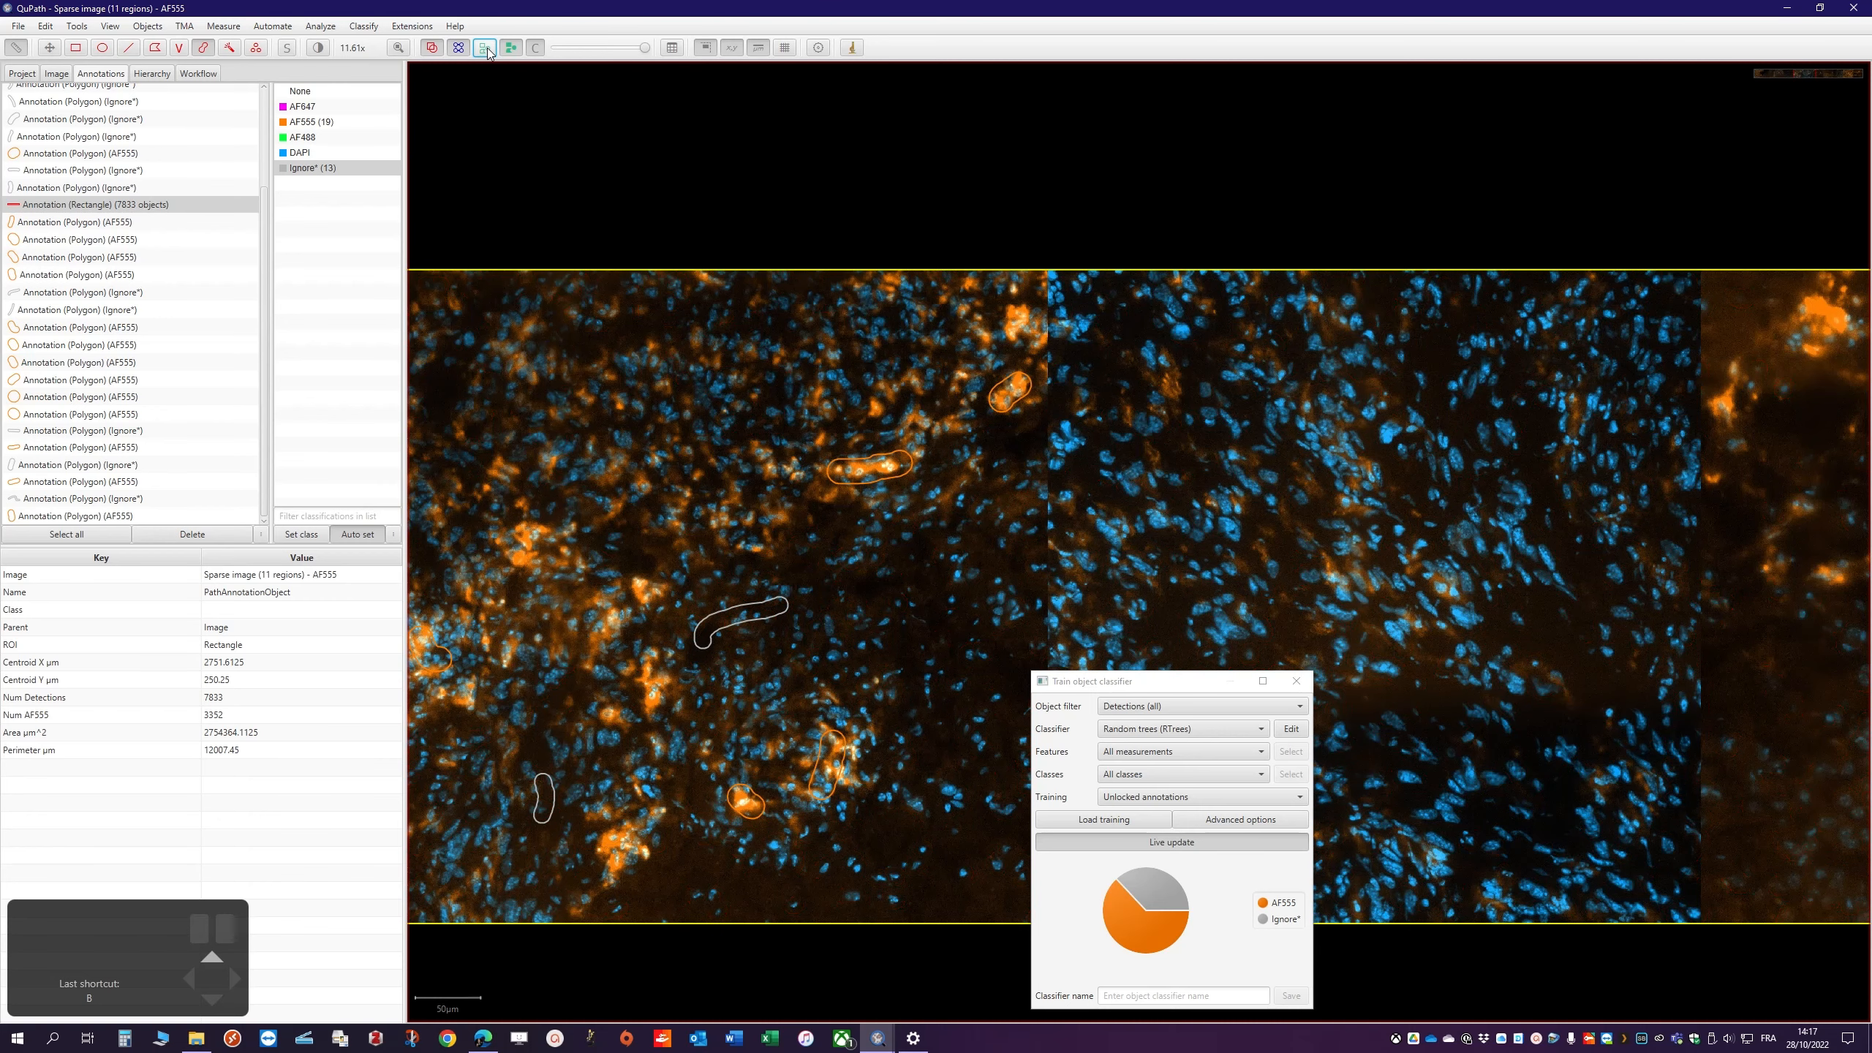
left_click(485, 49)
left_click(485, 49)
left_click(487, 51)
Brush two more Ignore* annotations, one over the AF555-labelled cell below the curved Ignore* outline and one below the small Ignore* outline nearer the tile's lower edge
scroll(732, 675, "up", 5)
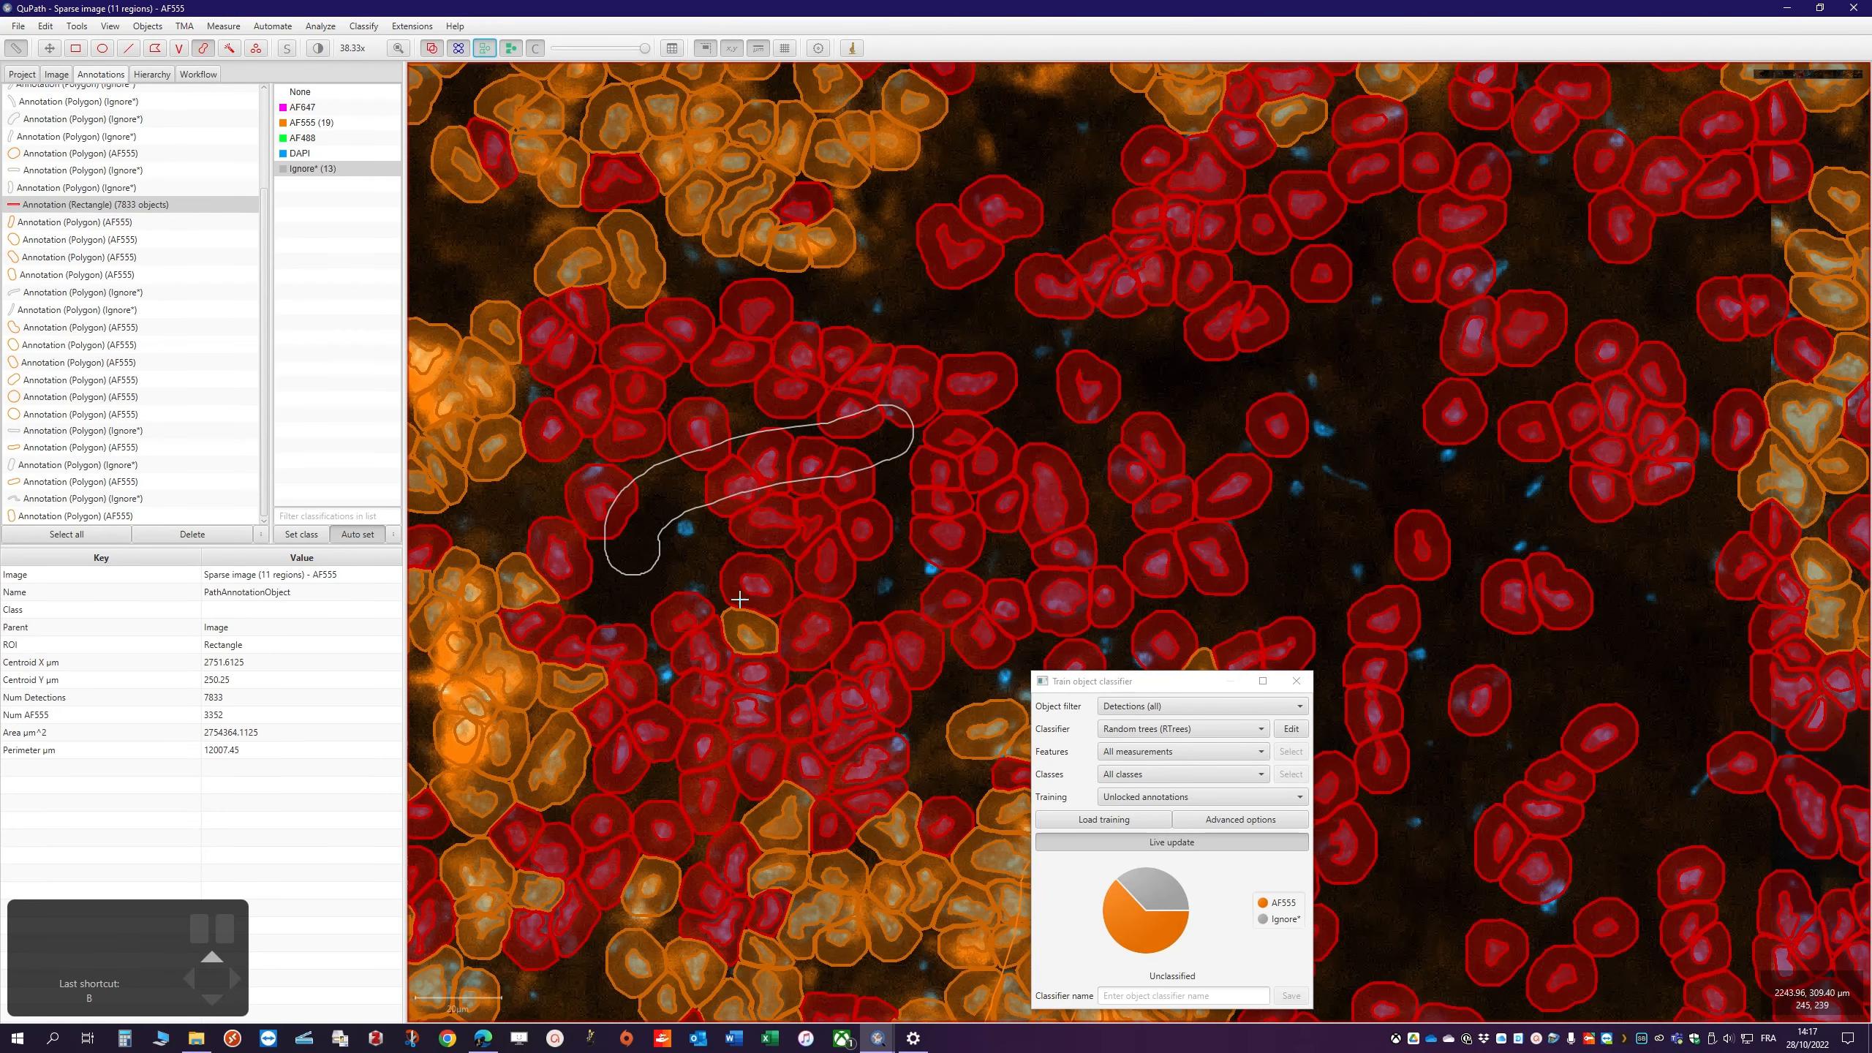
left_click_drag(798, 584, 739, 663)
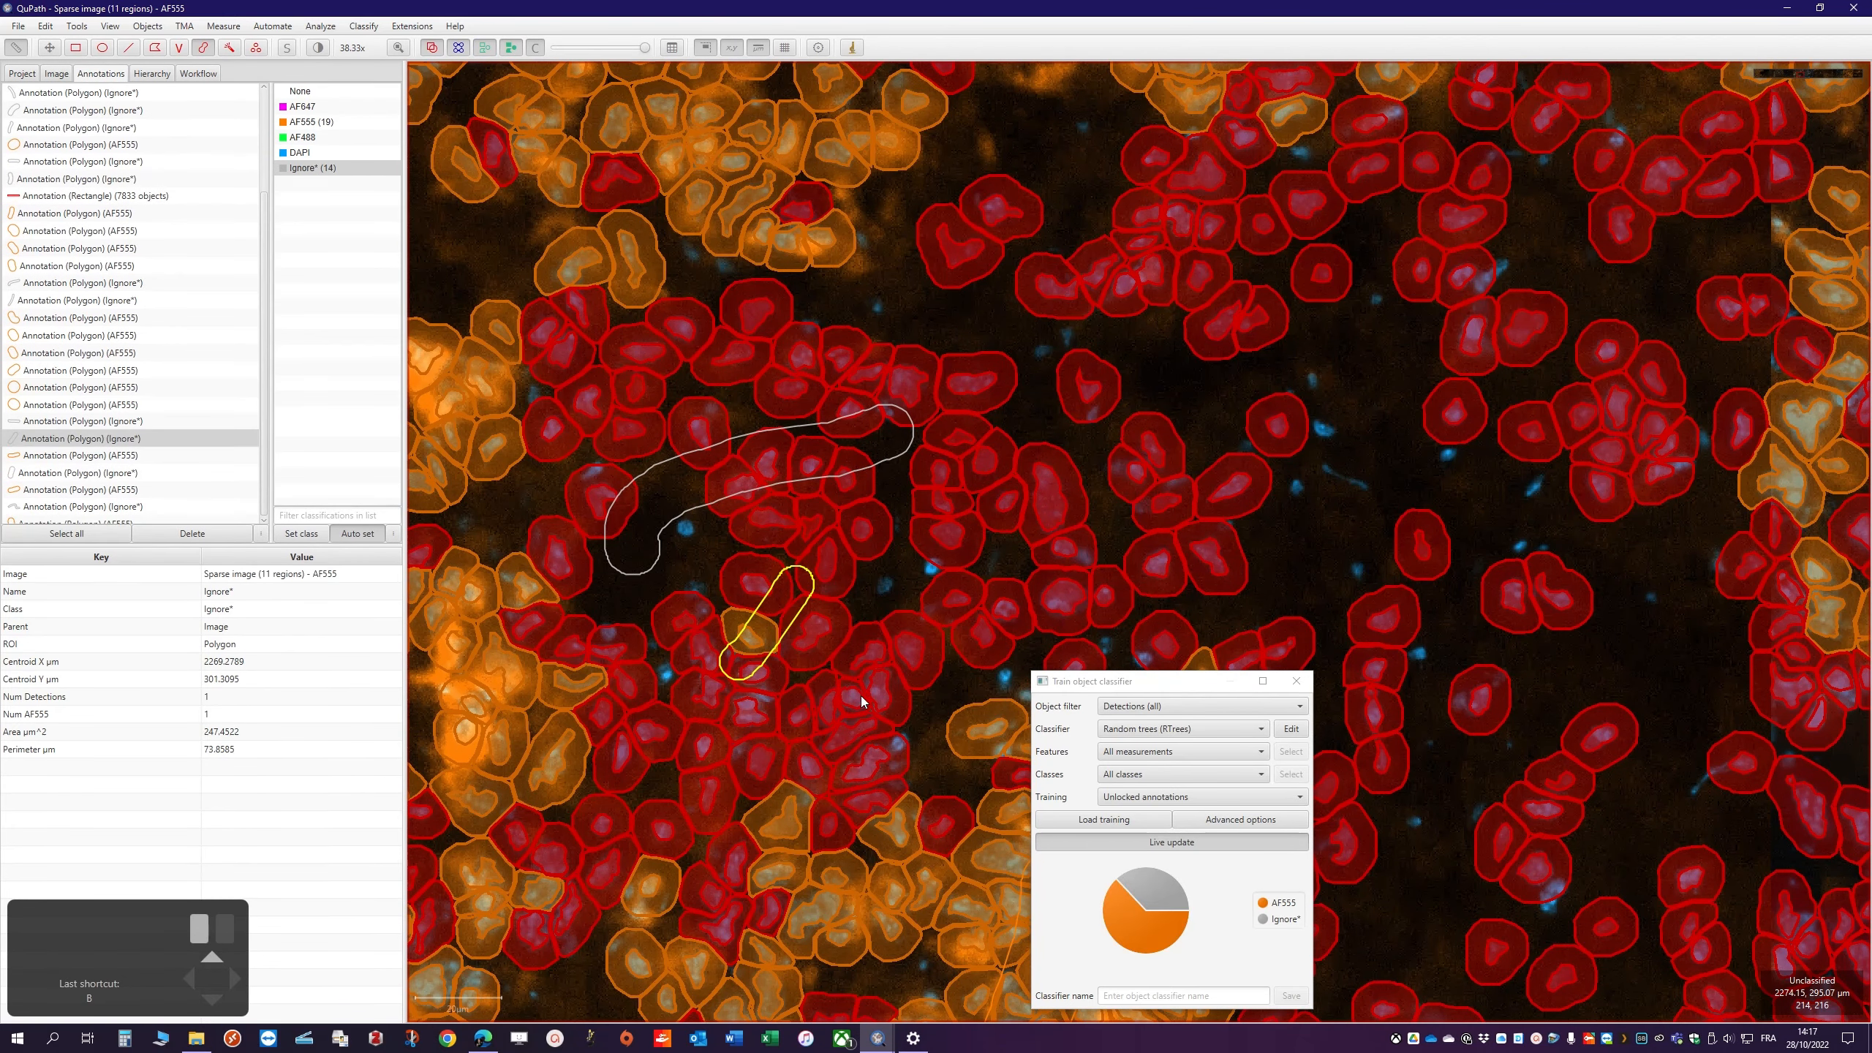
scroll(1508, 546, "down", 3)
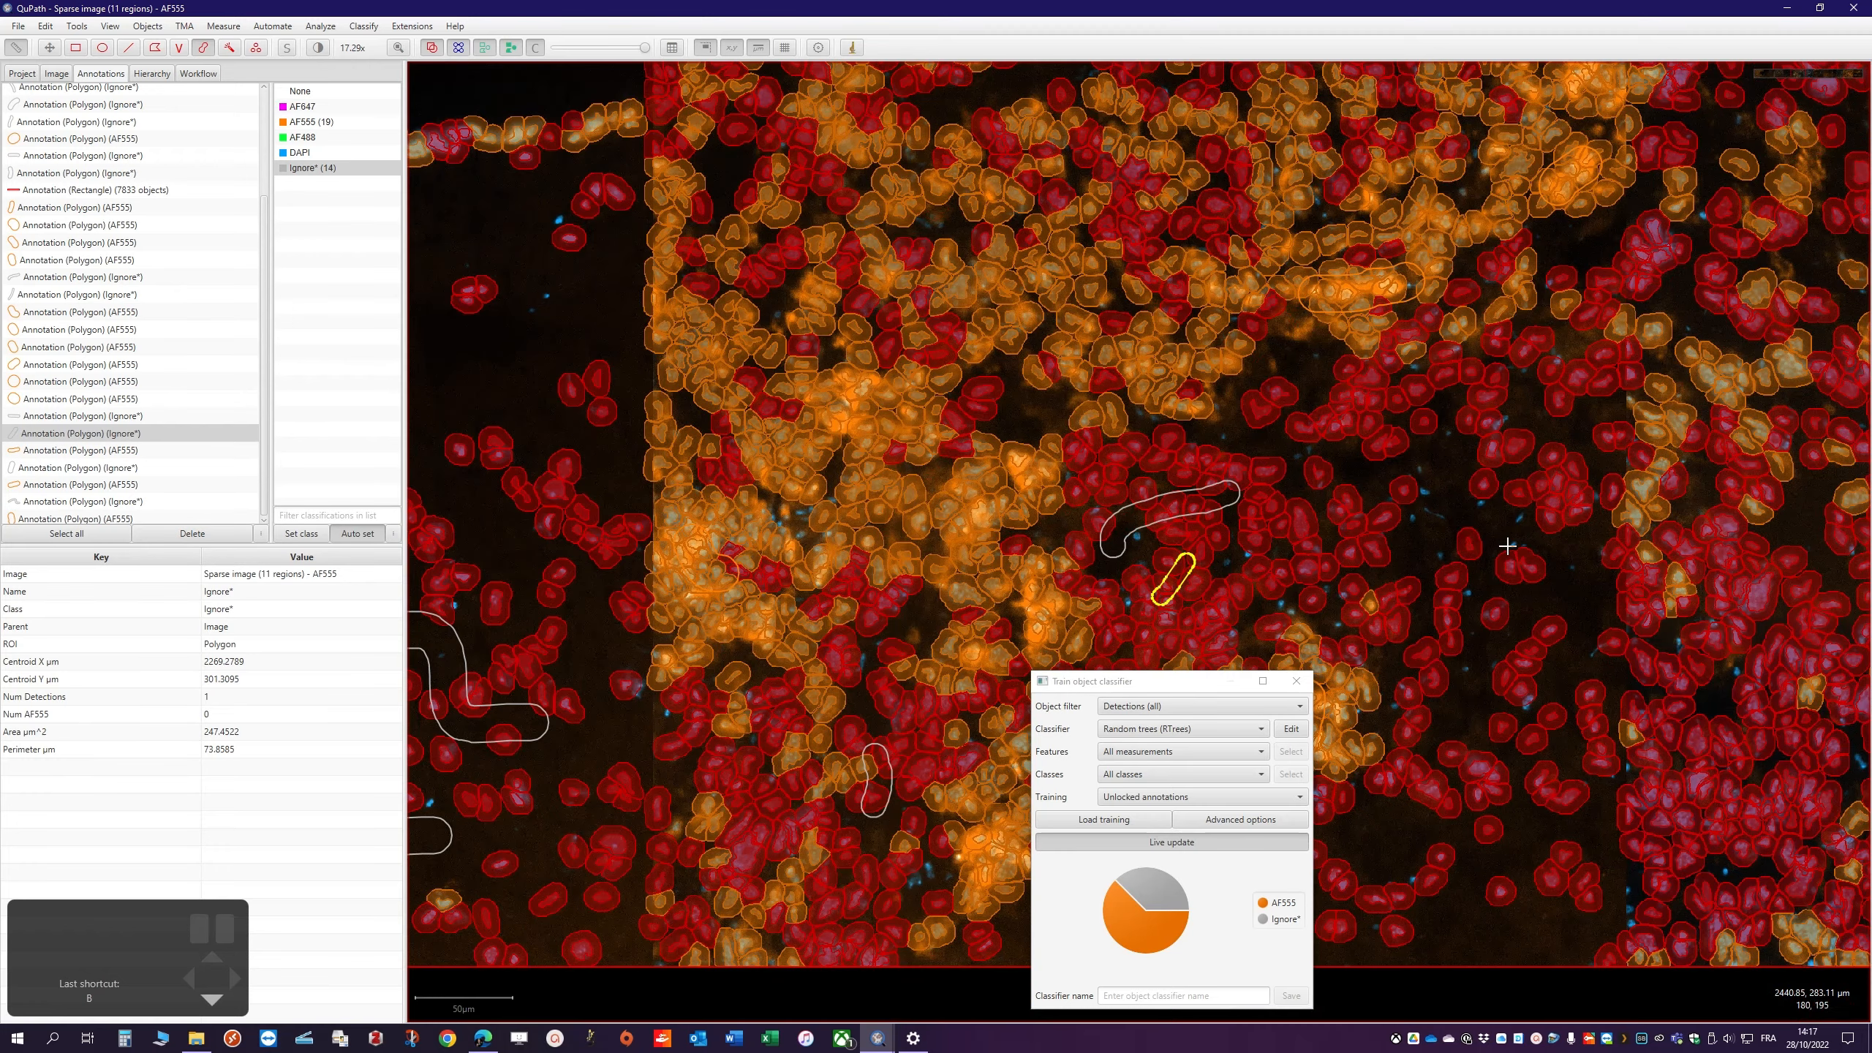
scroll(787, 553, "down", 1)
scroll(791, 815, "up", 1)
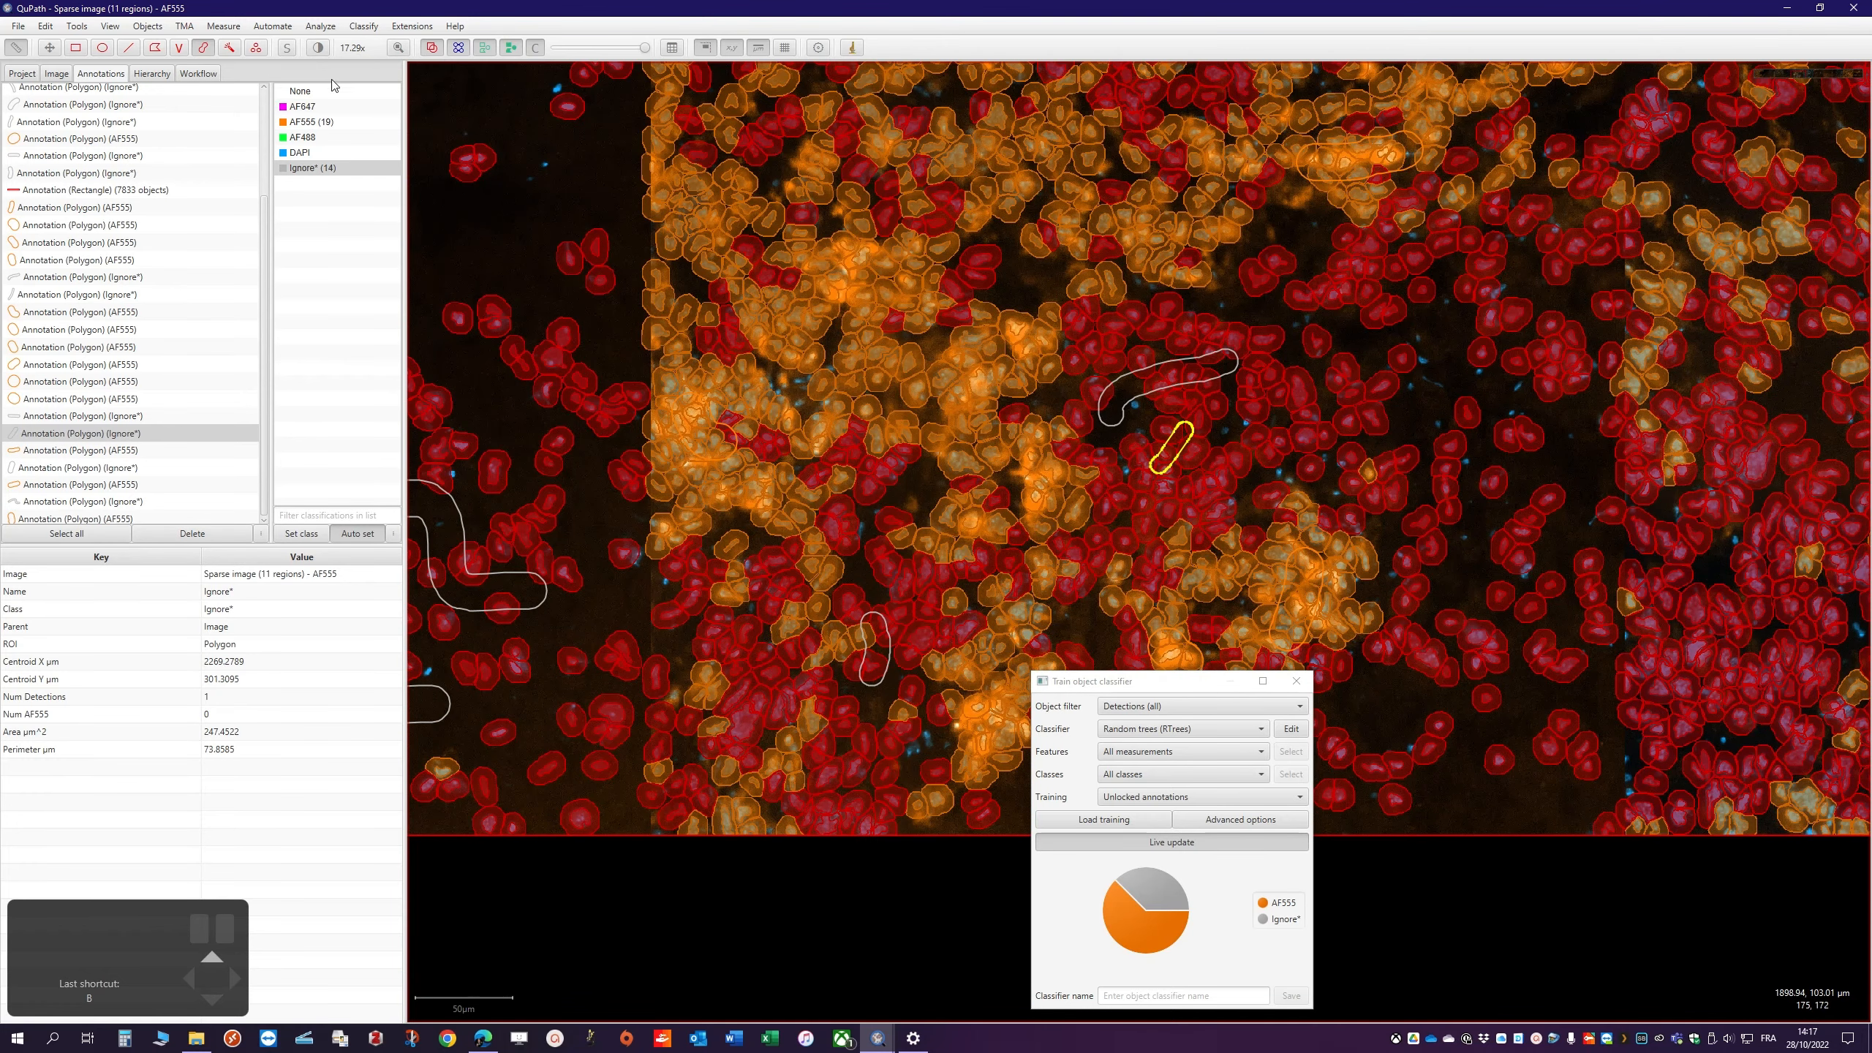
left_click(484, 47)
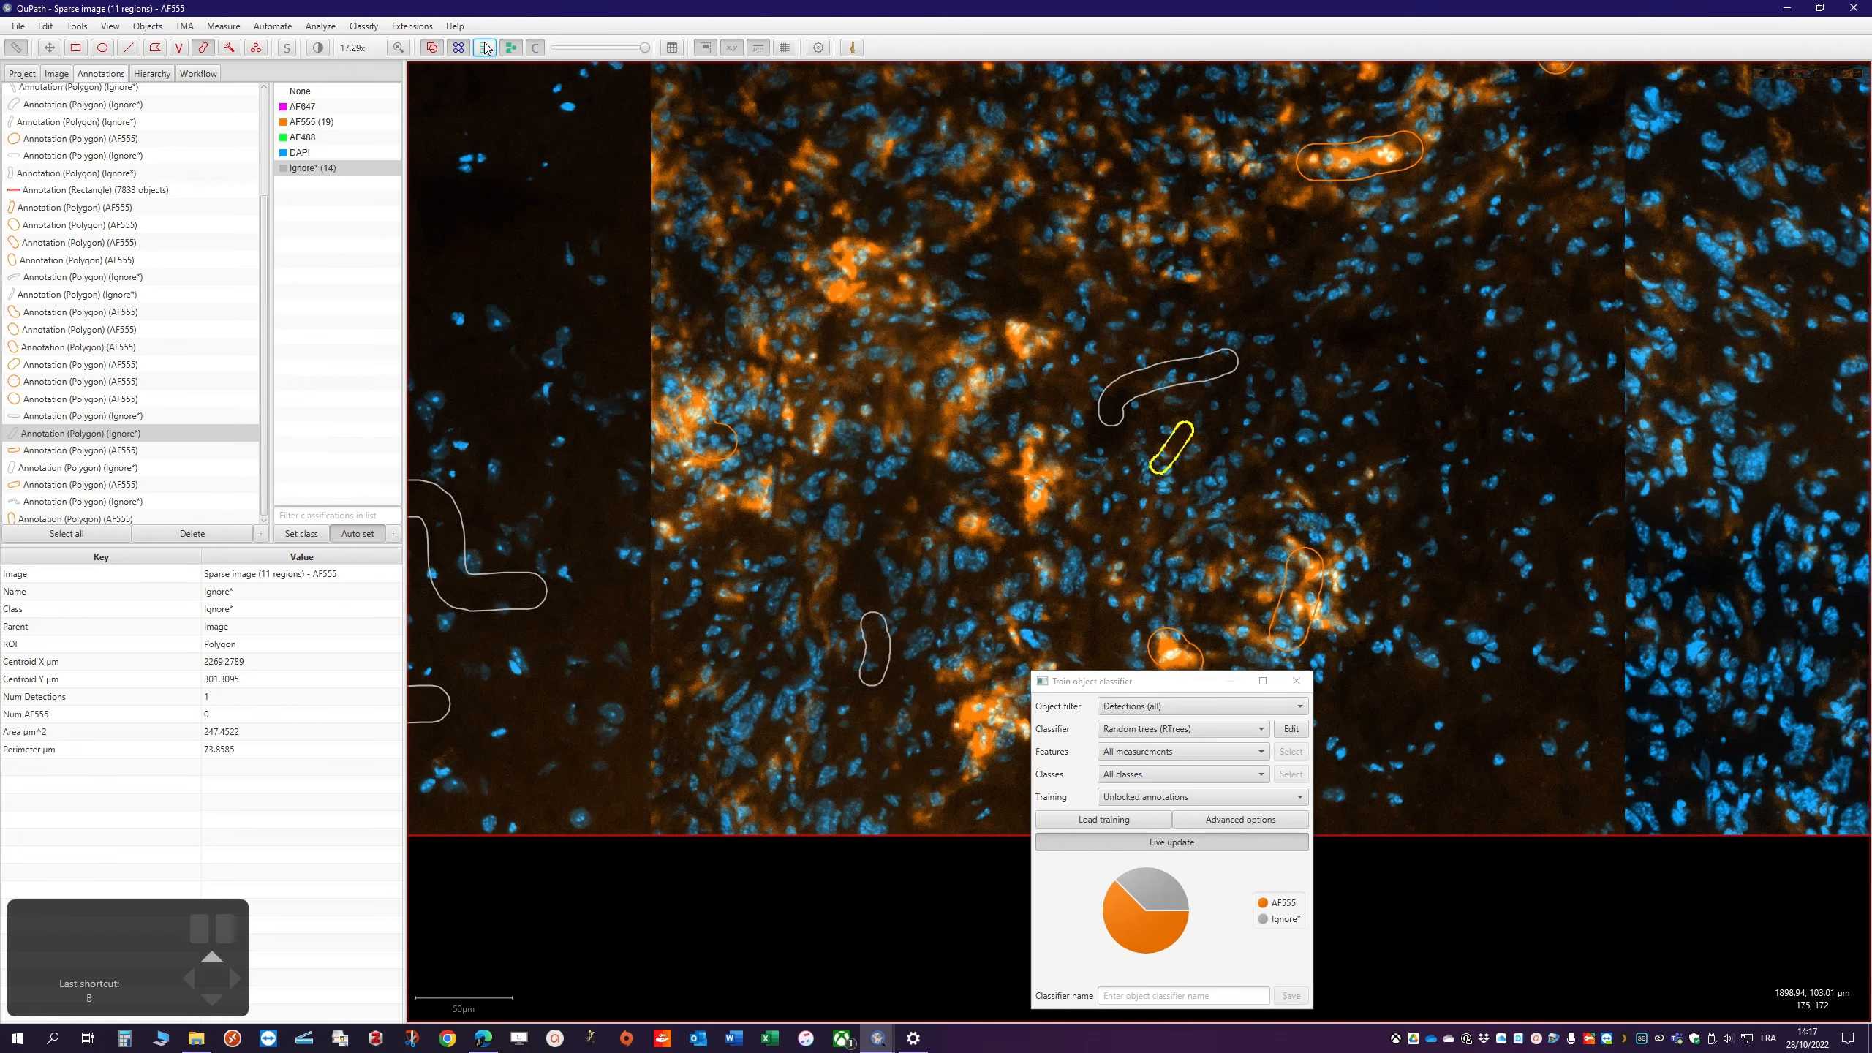
left_click(484, 47)
left_click(485, 48)
left_click(484, 48)
left_click_drag(903, 704, 905, 760)
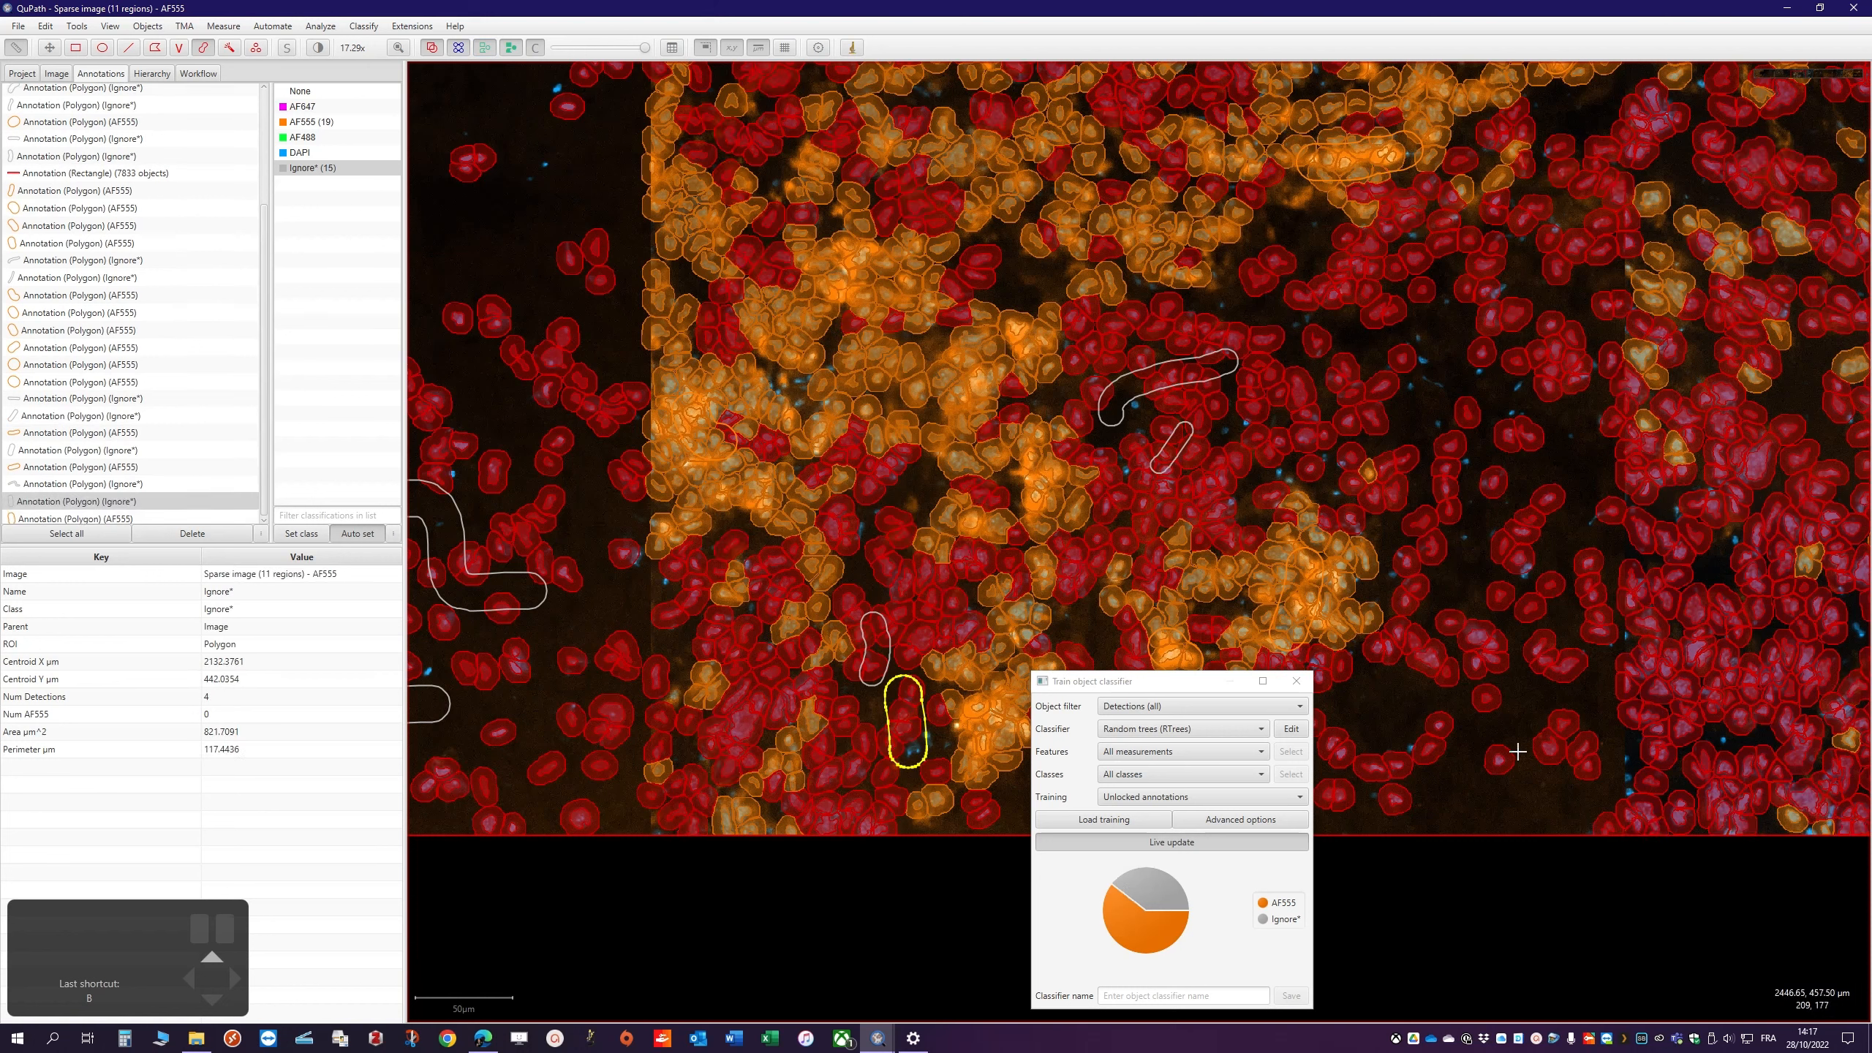
Save the trained classifier as My_AF555_classifier and close the training window
left_click(1173, 997)
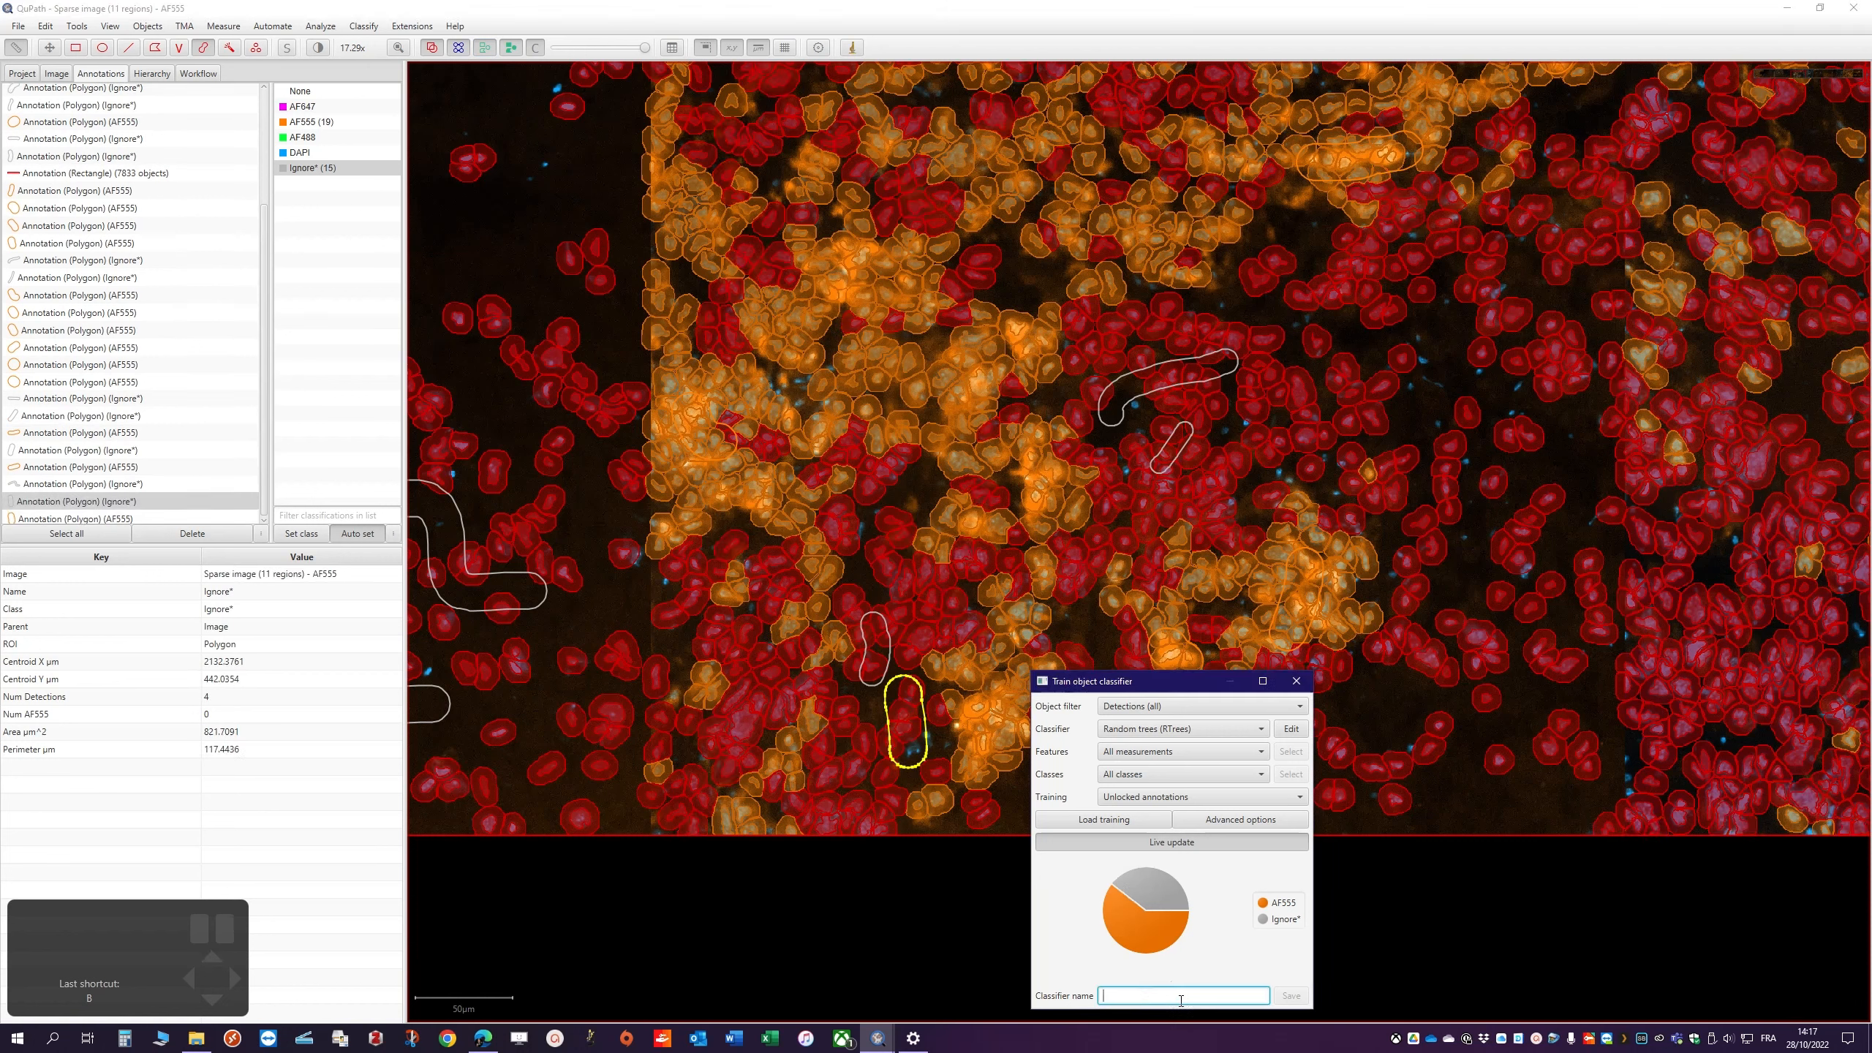
type("My_AF")
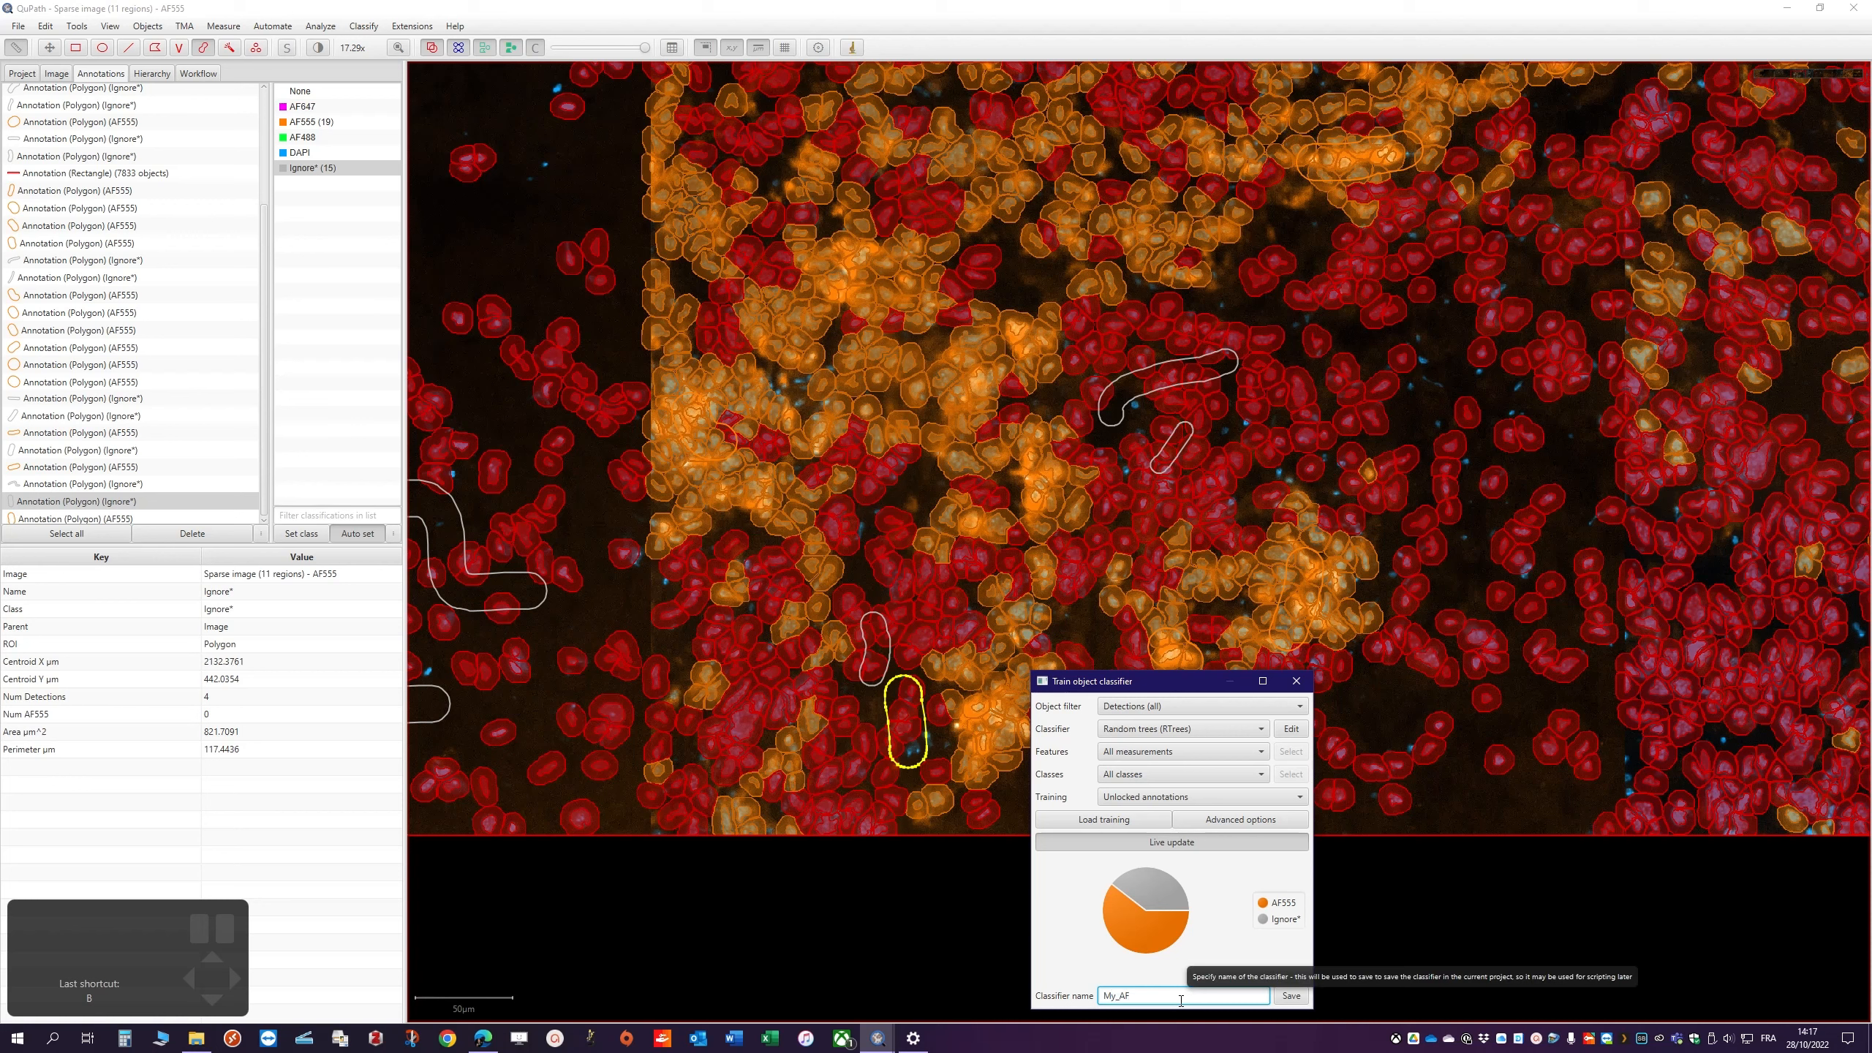
type("_classifier")
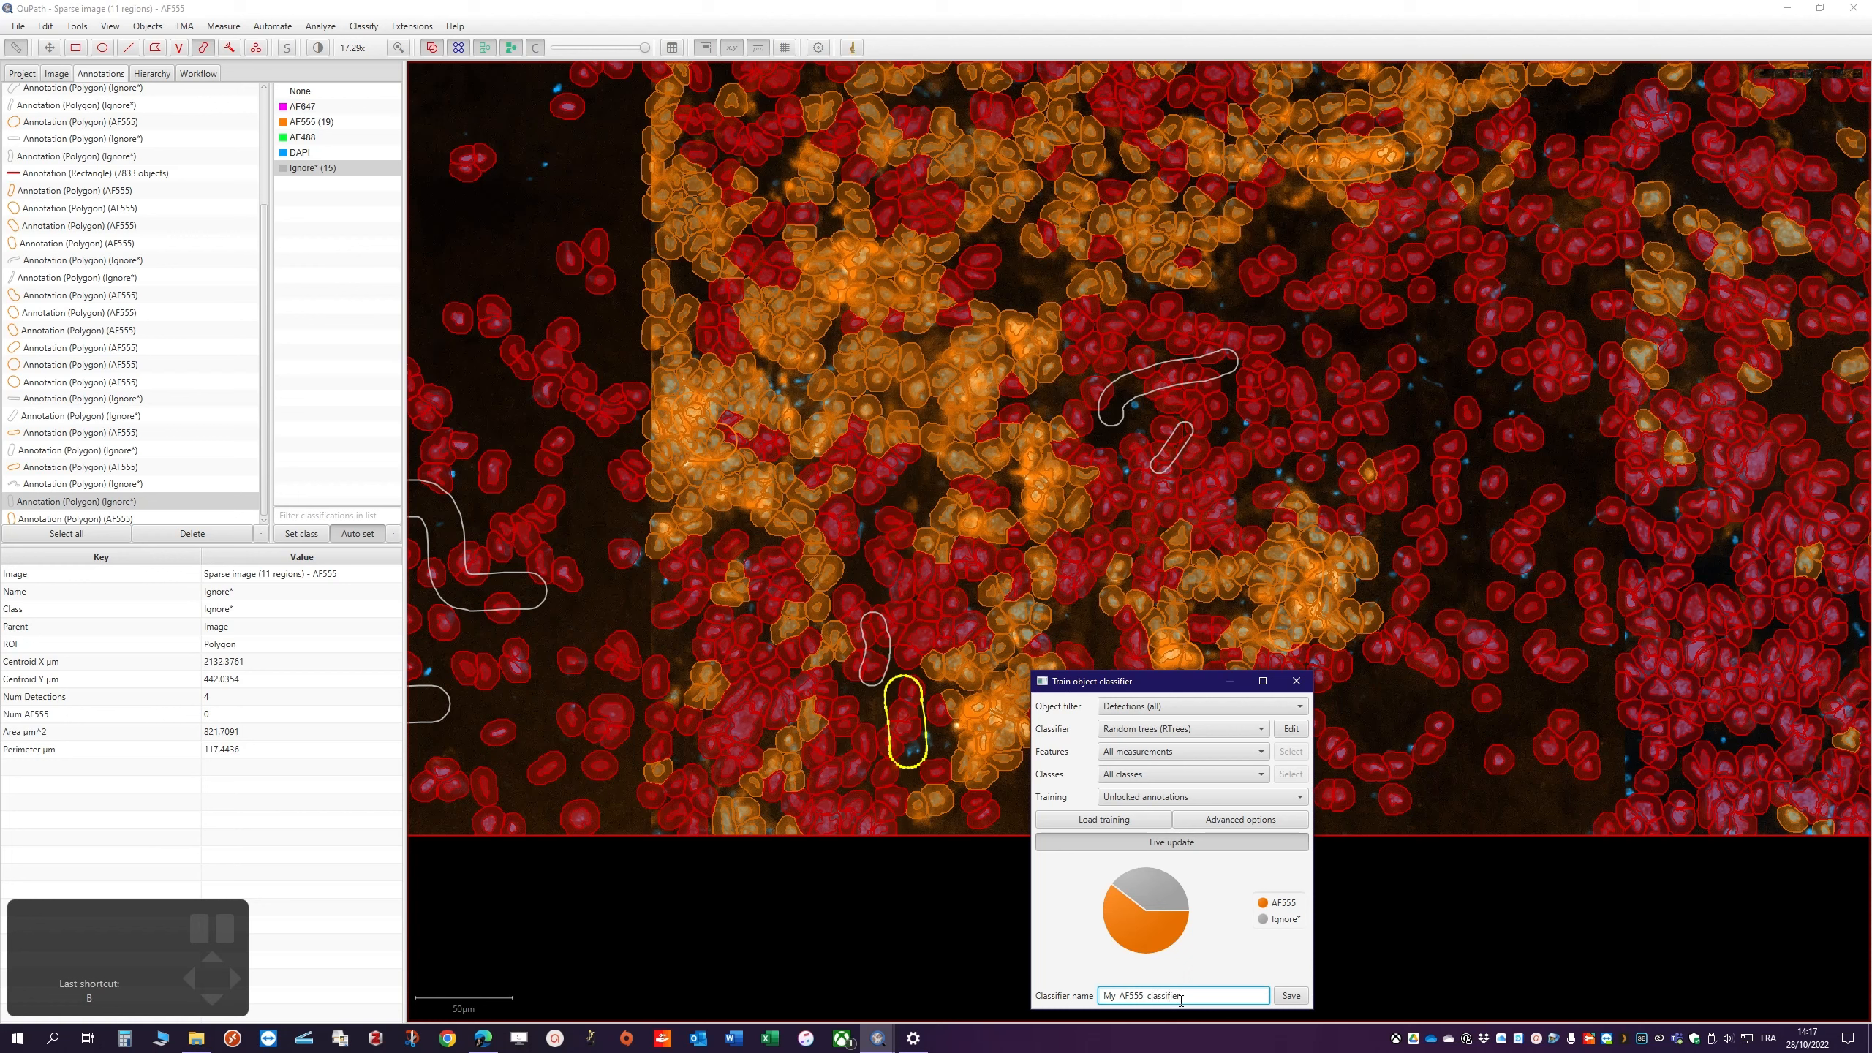
left_click(1292, 995)
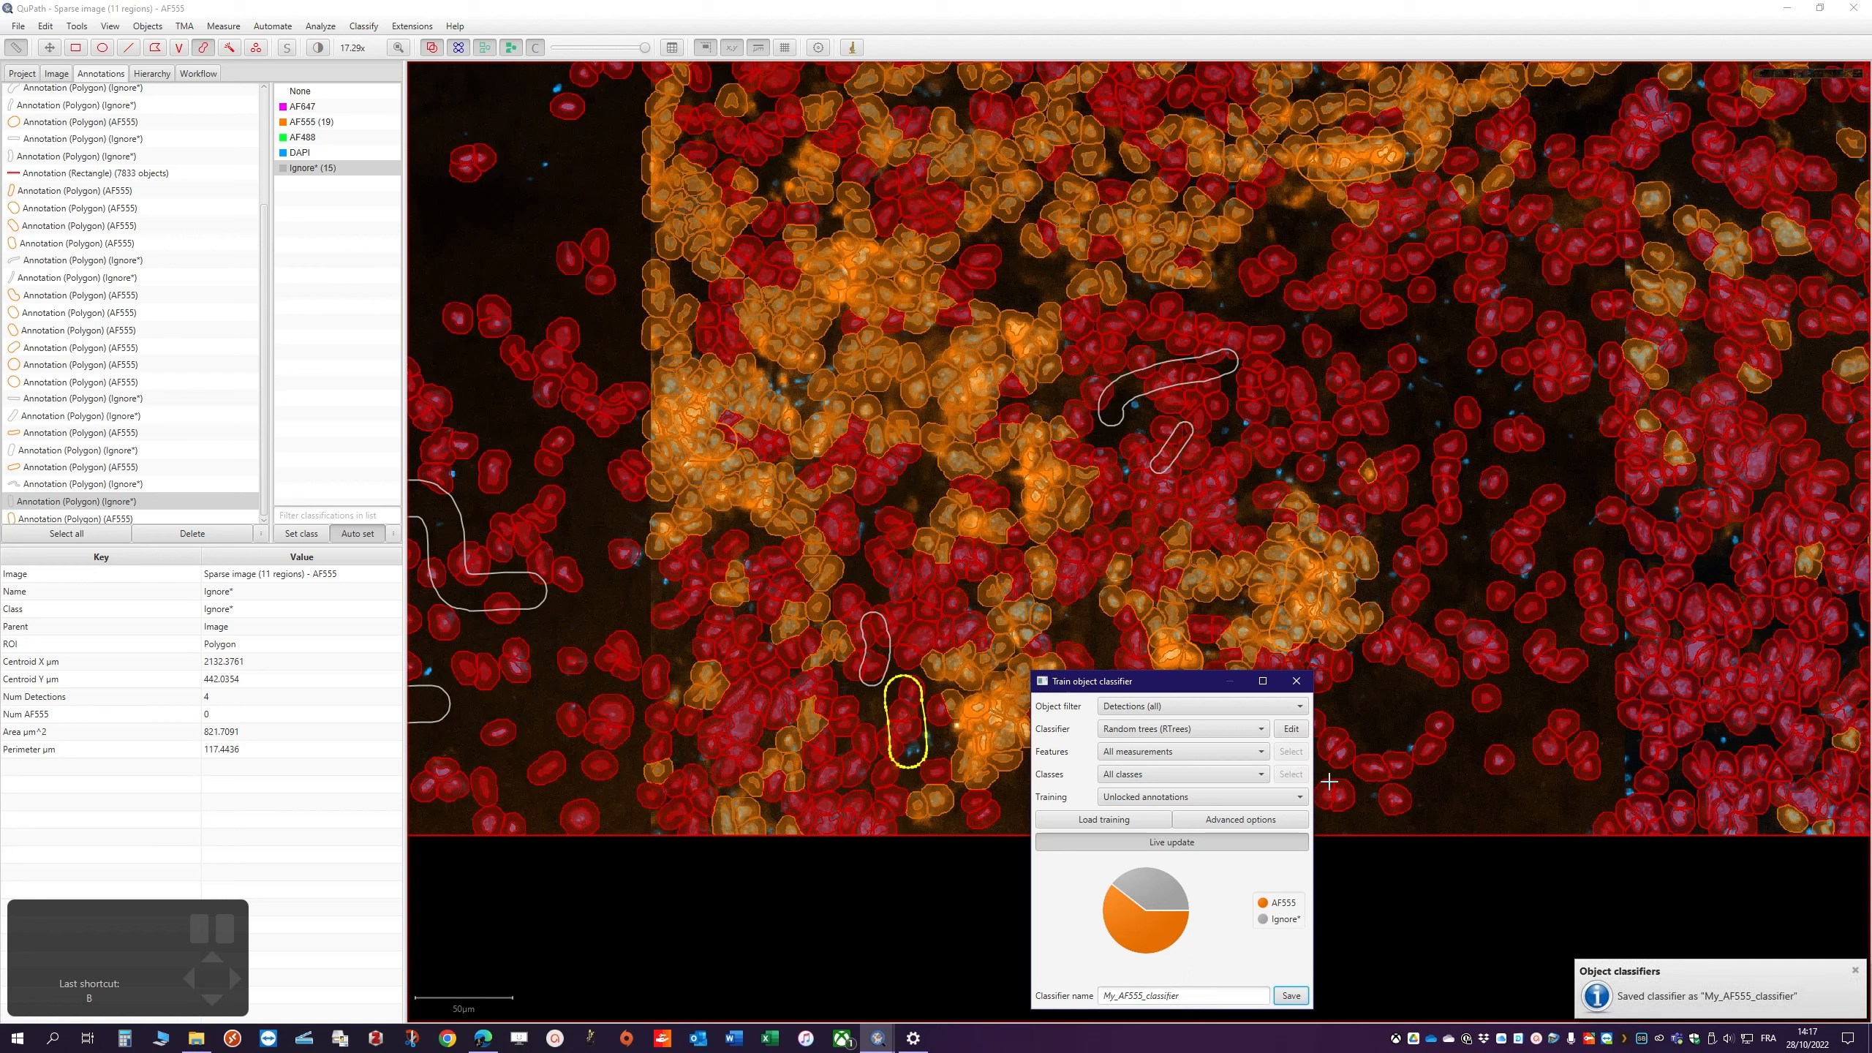
left_click(1309, 685)
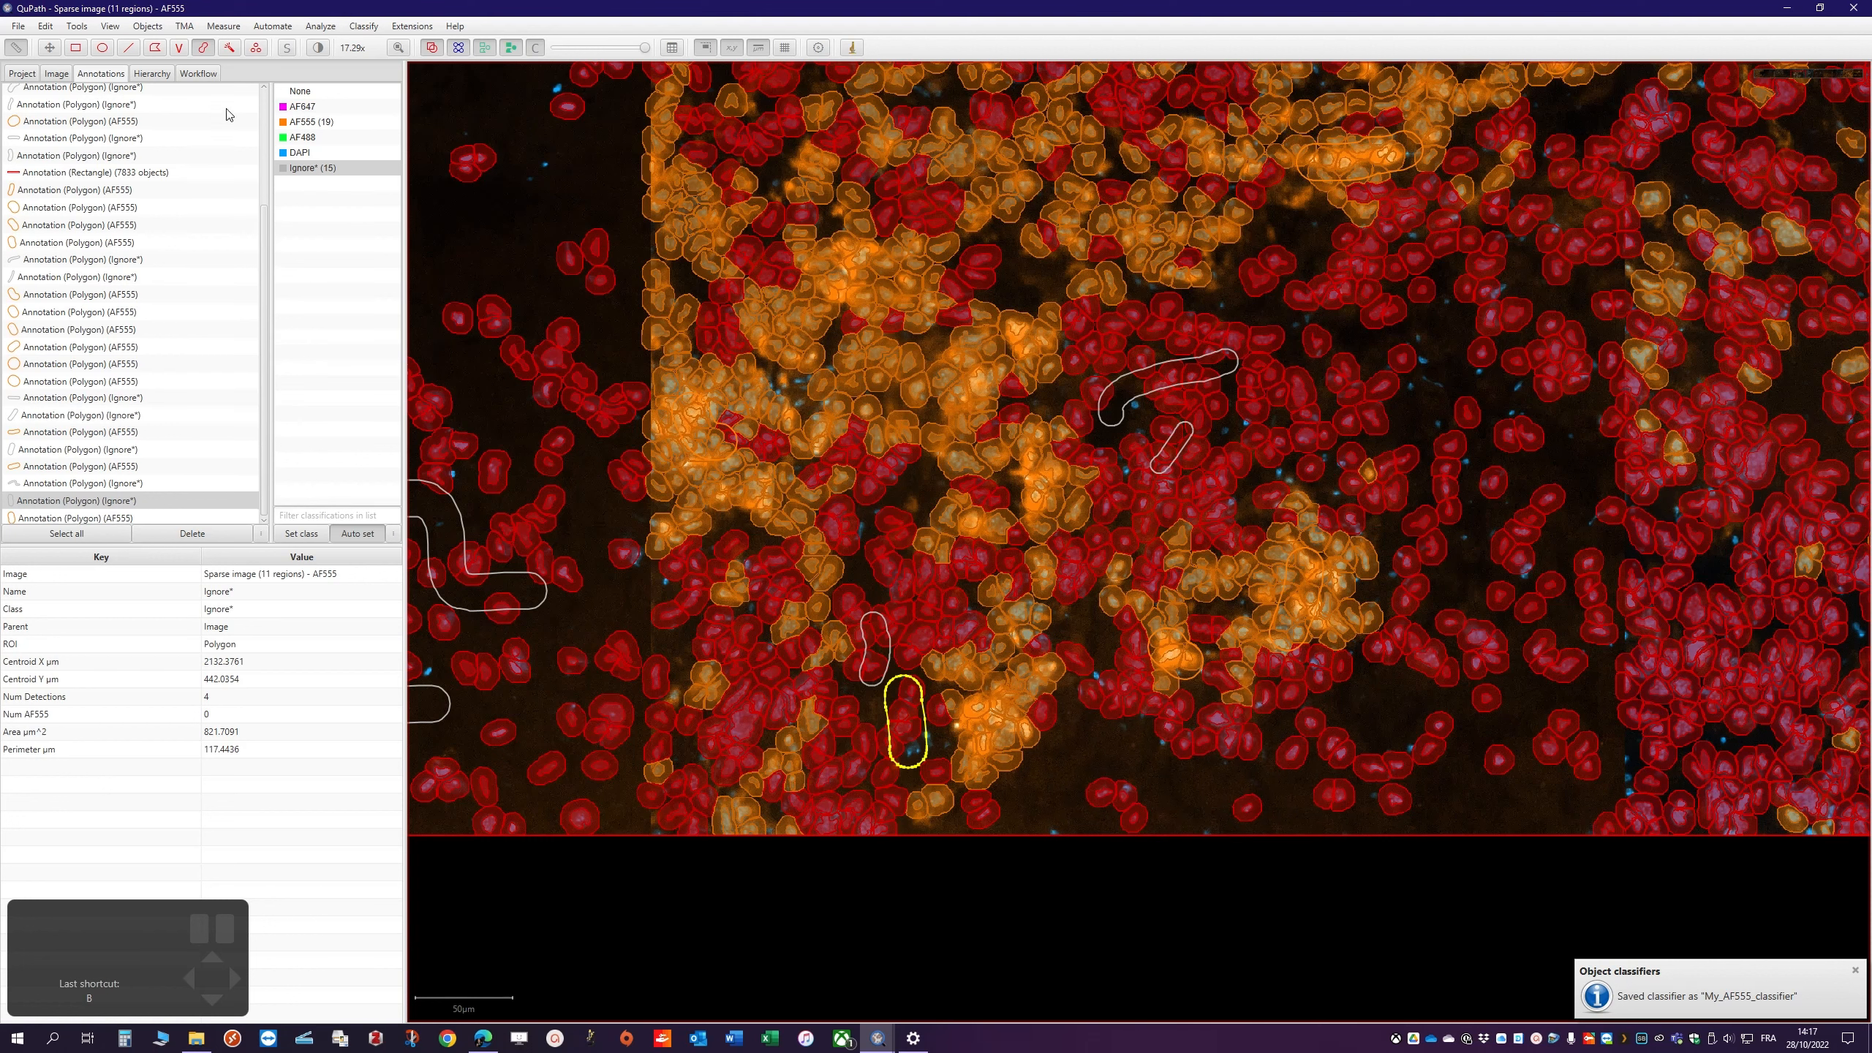
Open the sparse AF647 image, saving the changes to the AF555 image, and set the opened image's type
left_click(20, 74)
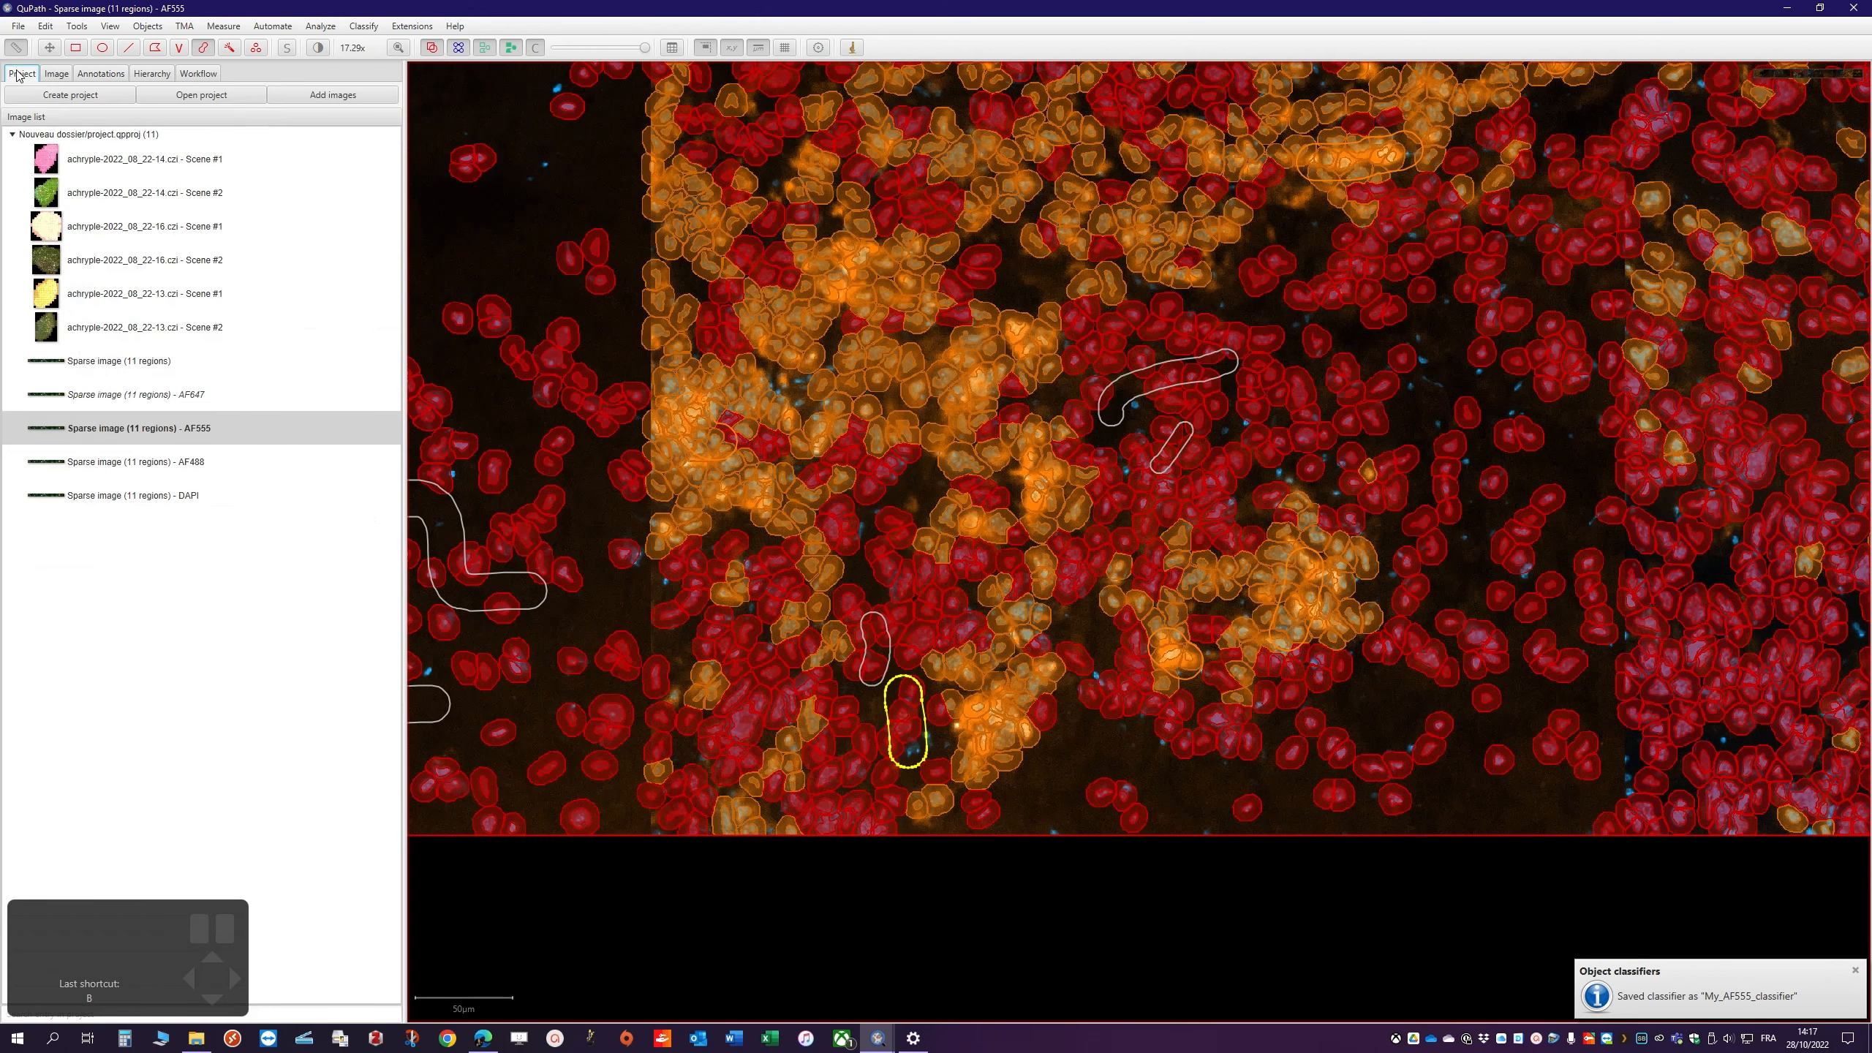
double_click(135, 404)
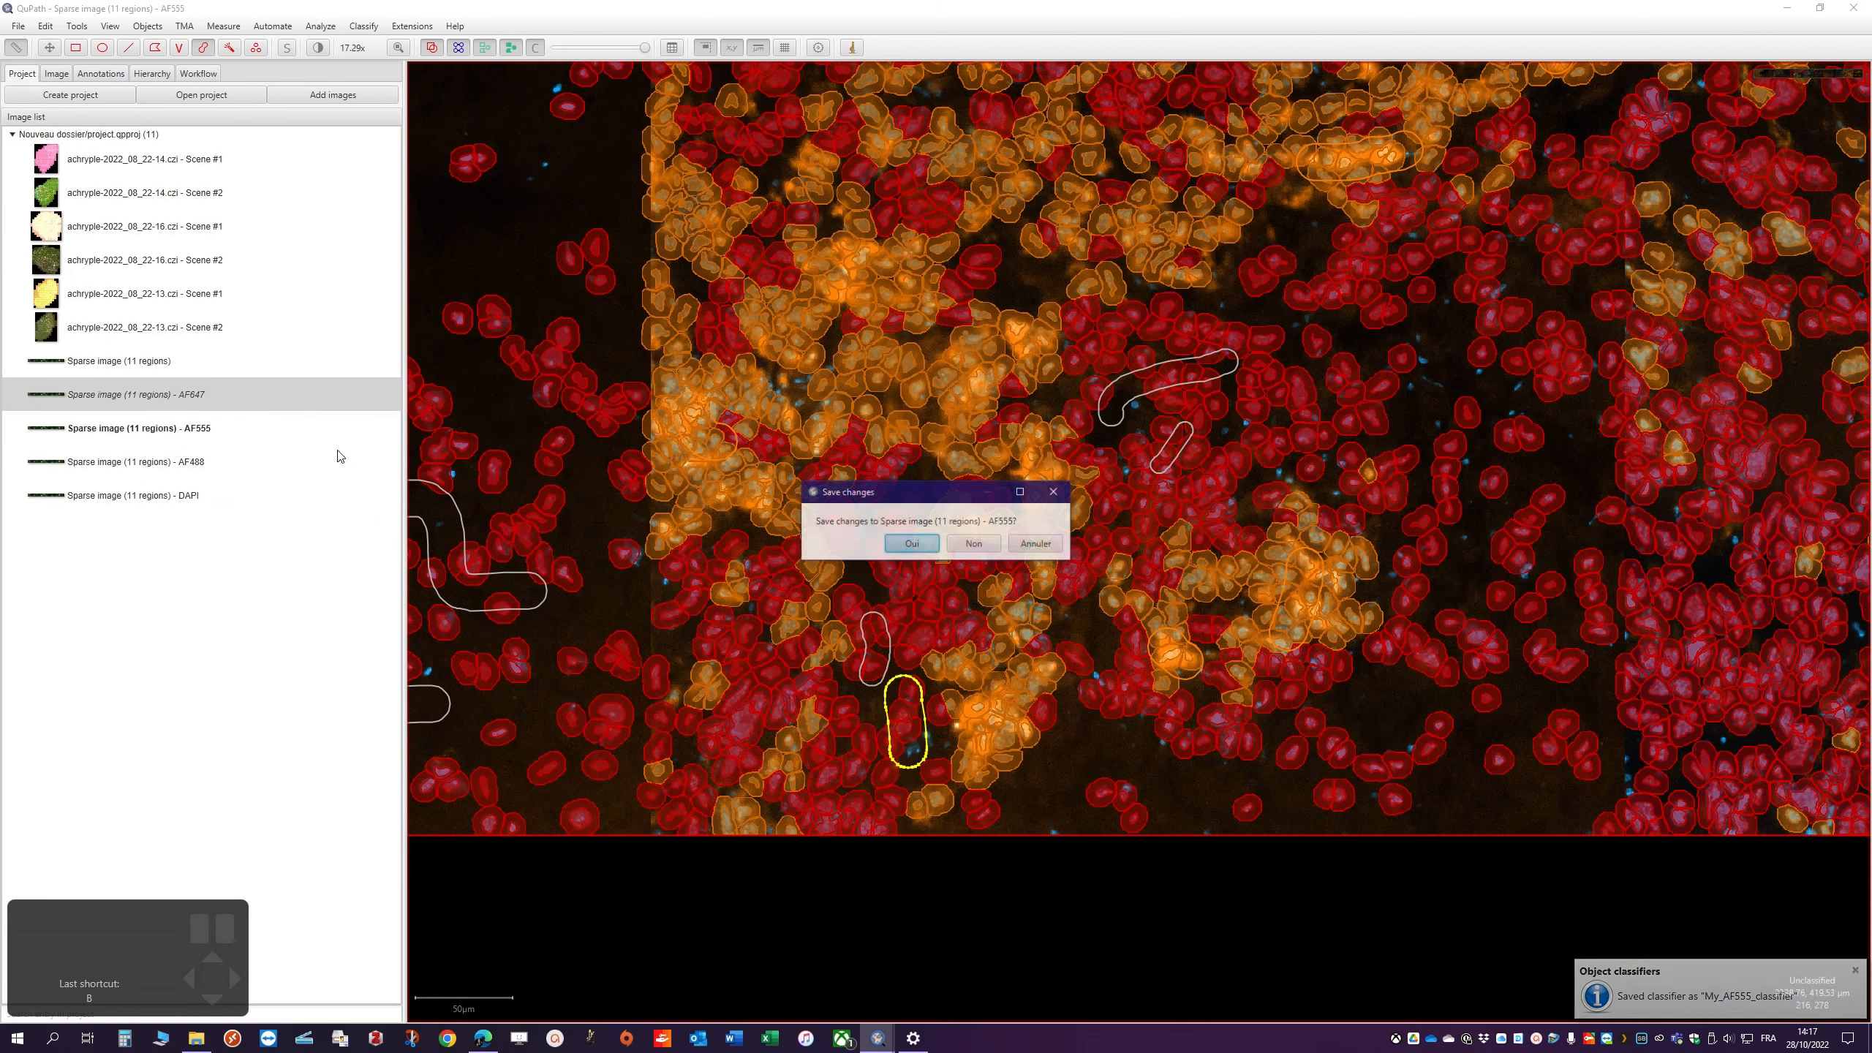
left_click(914, 546)
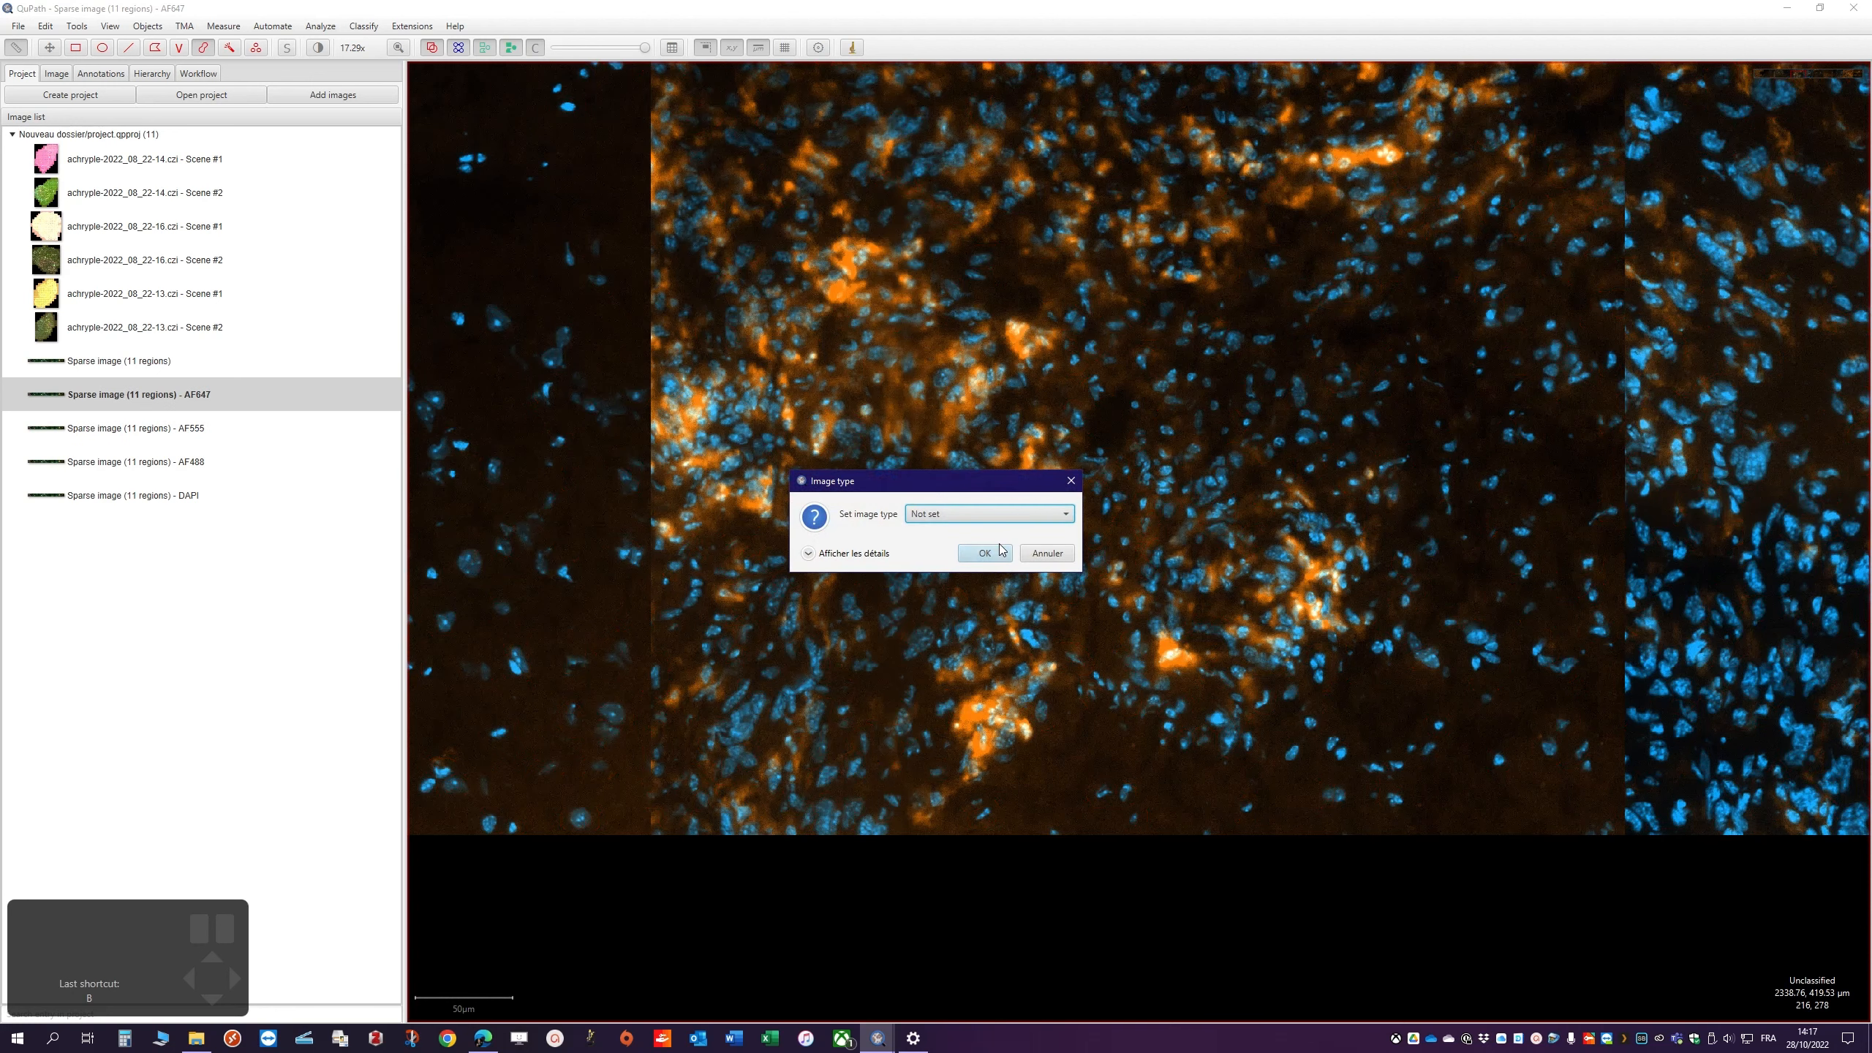
left_click(947, 514)
left_click(972, 541)
left_click(986, 554)
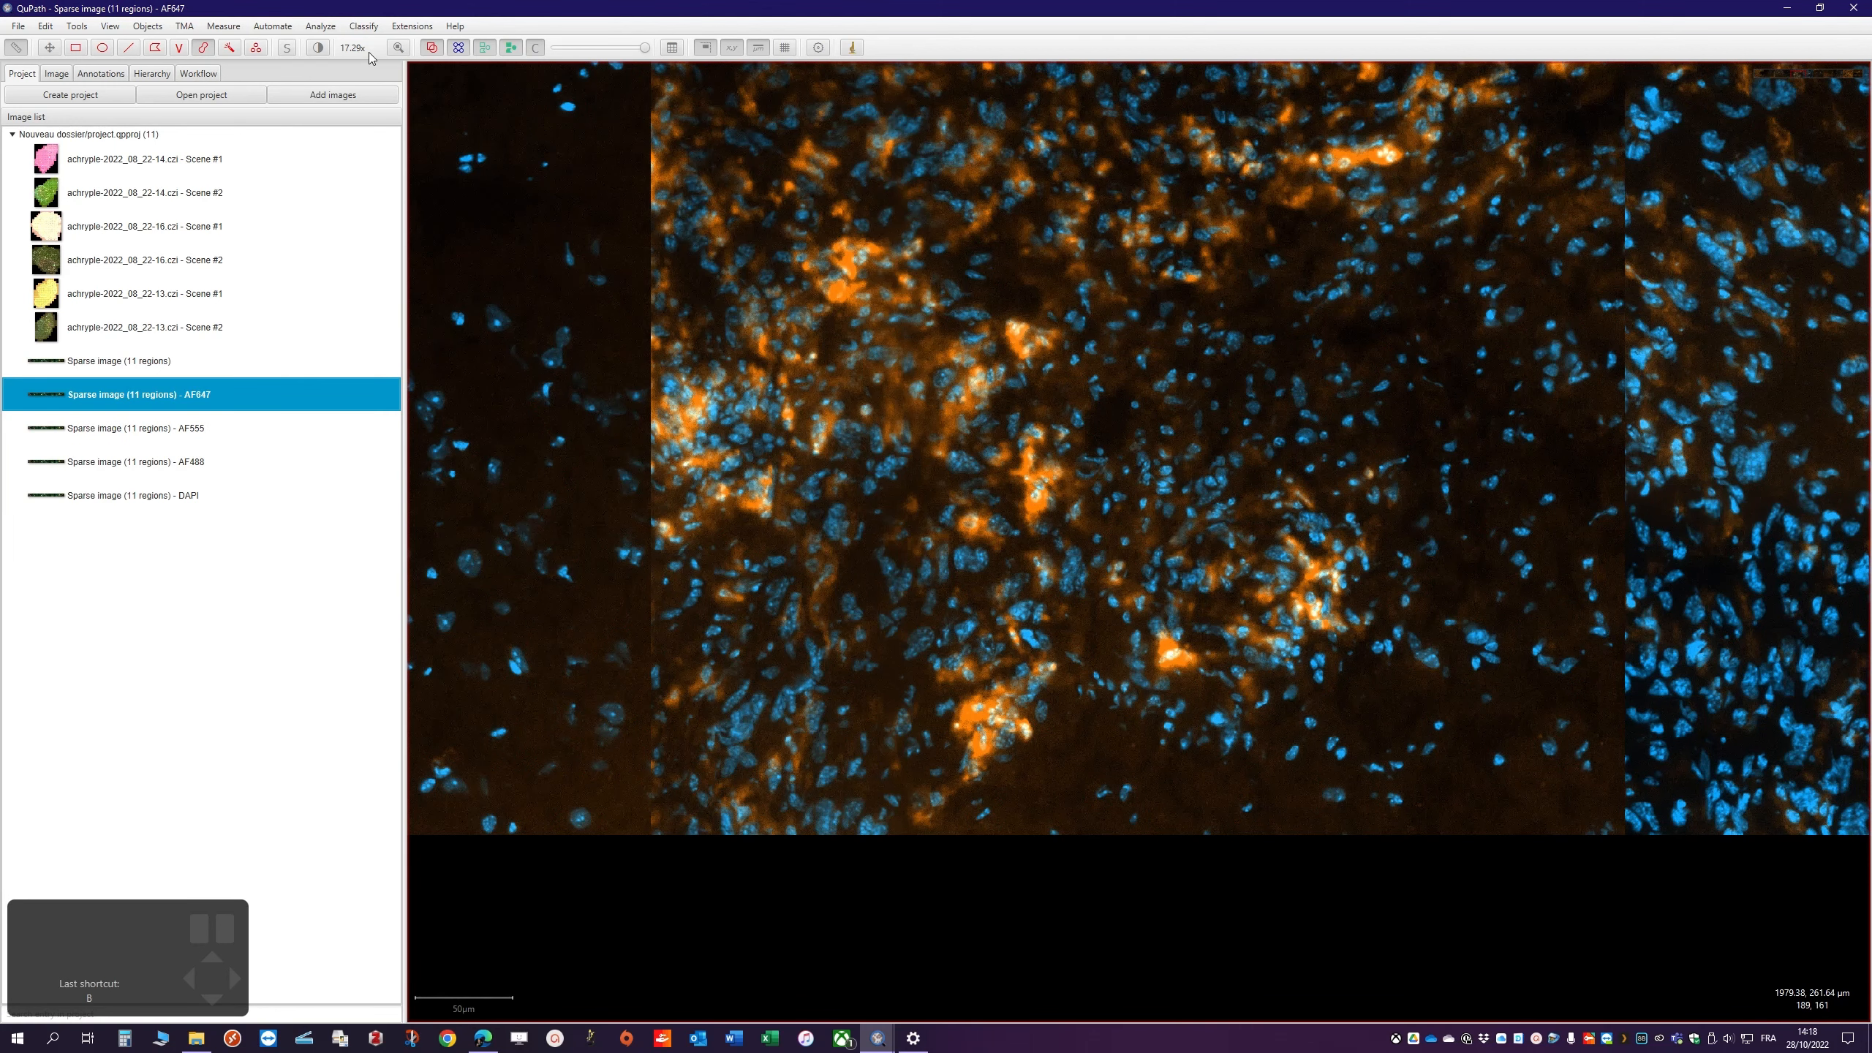
Hide the AF555 channel and show the AF647 channel together with DAPI
left_click(318, 47)
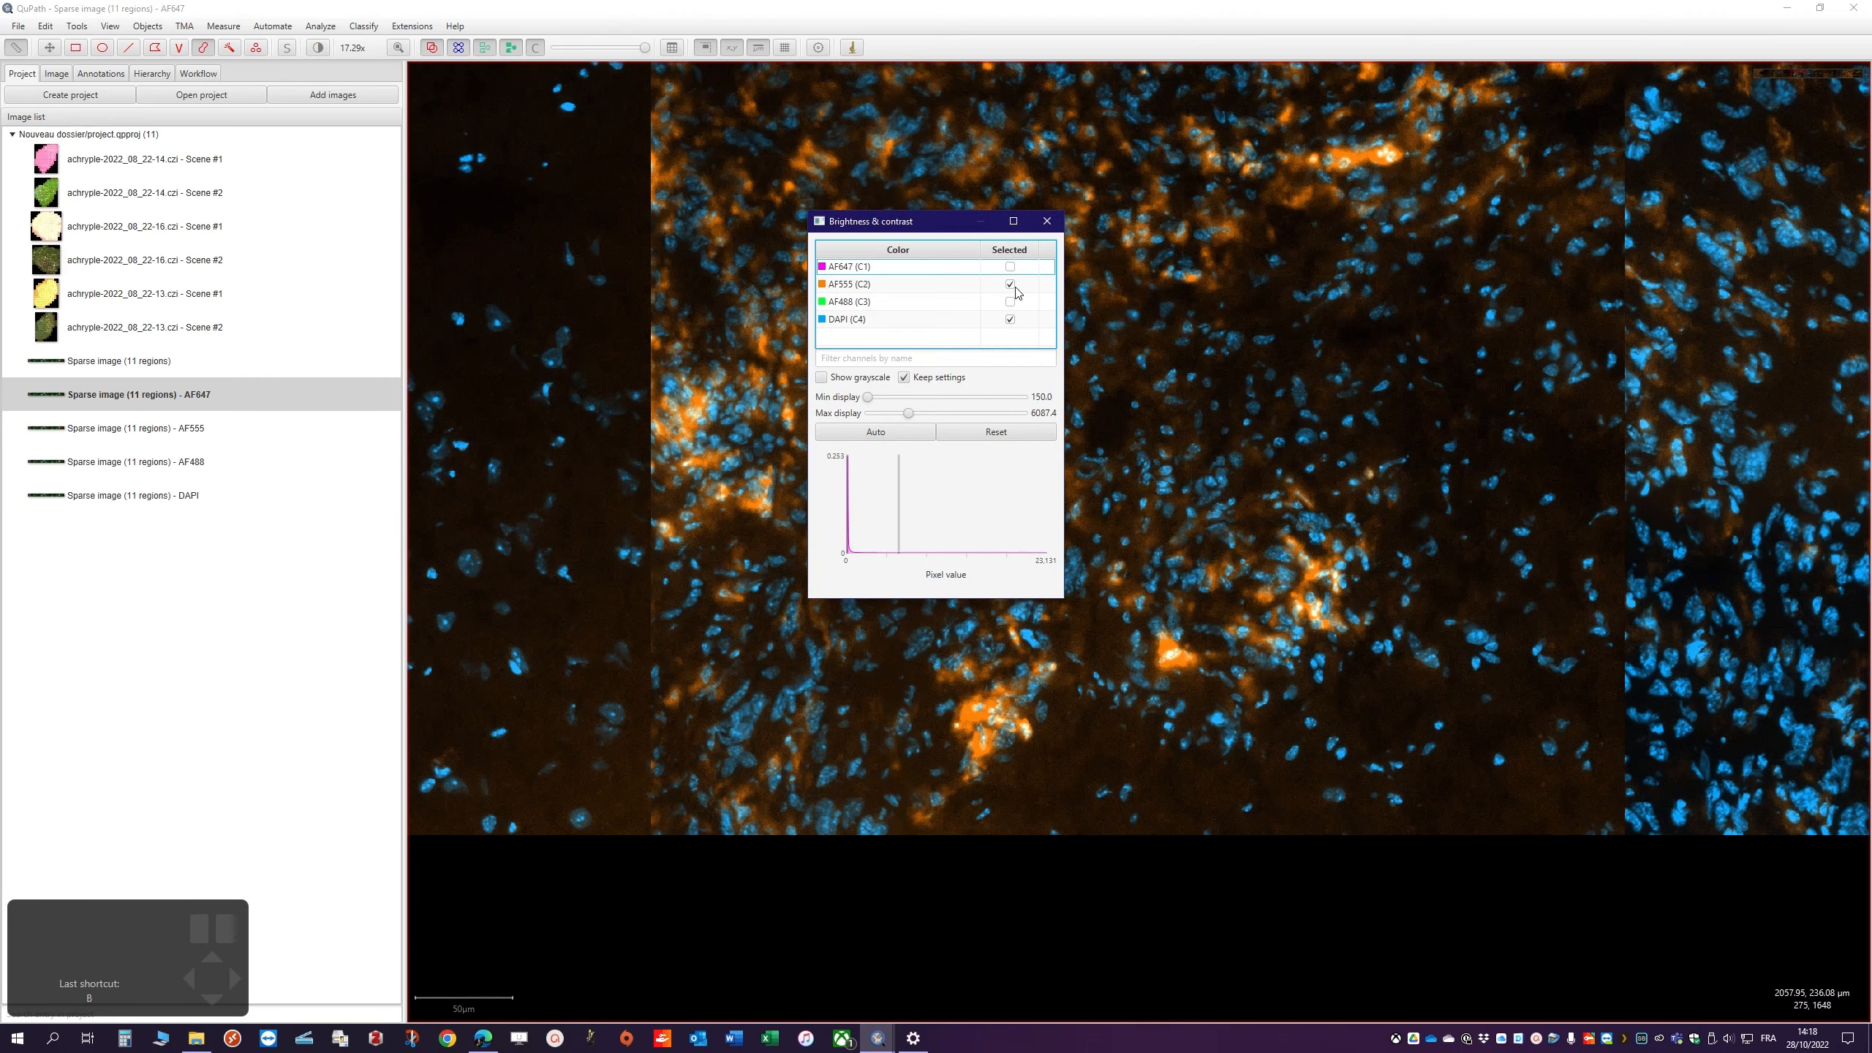
left_click(1010, 284)
left_click(1010, 266)
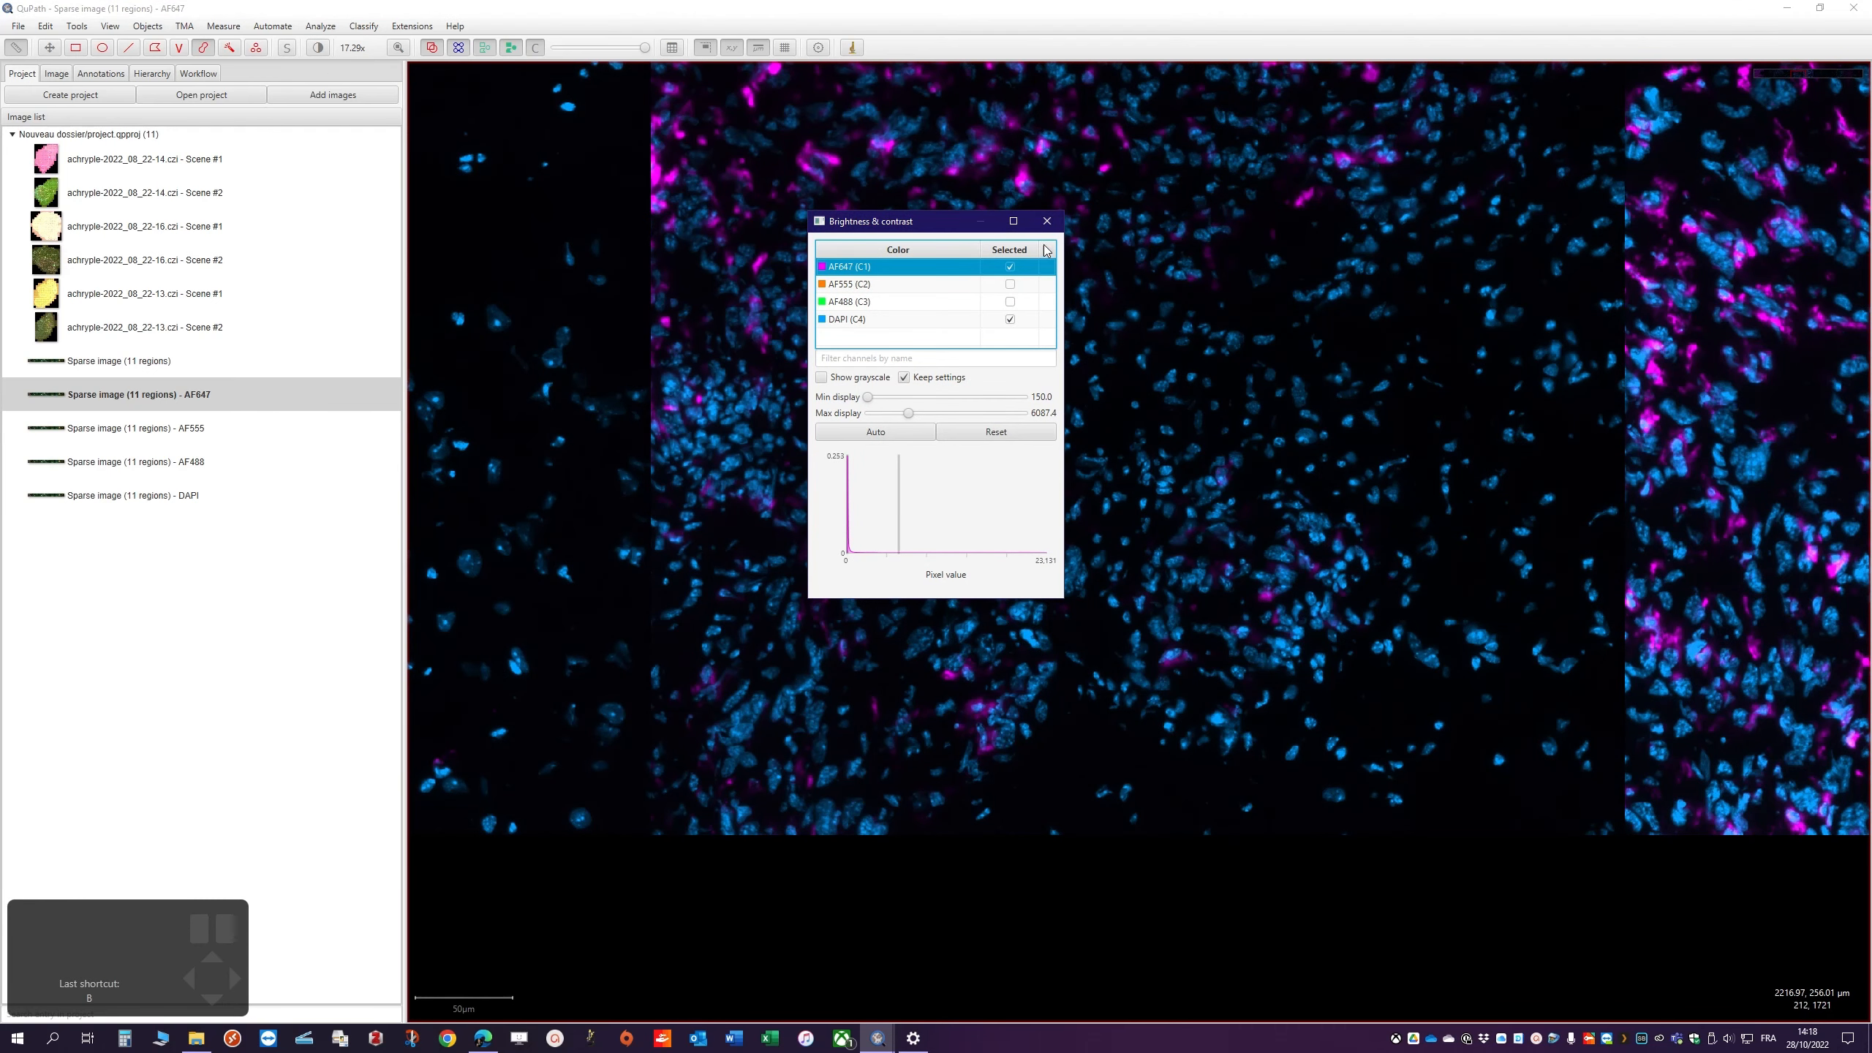
left_click(1047, 221)
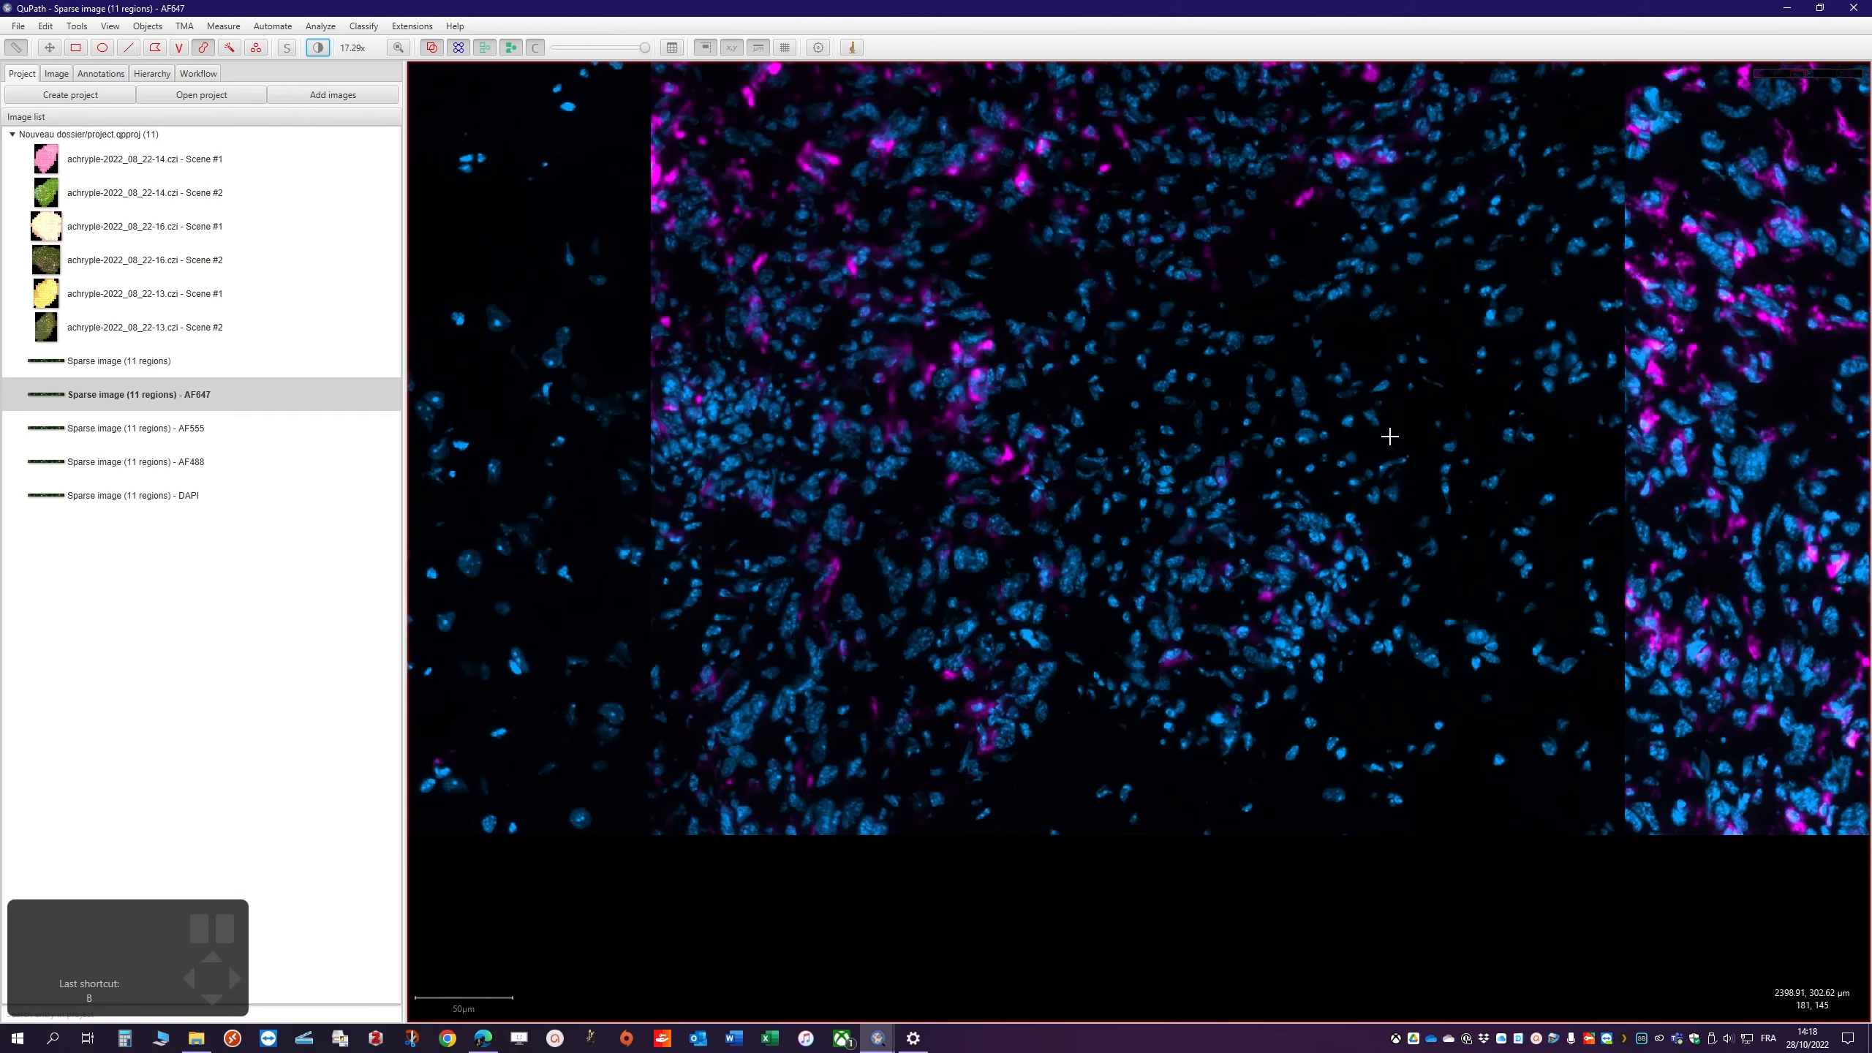
Create a full image annotation on the sparse AF647 image
scroll(1390, 435, "down", 3)
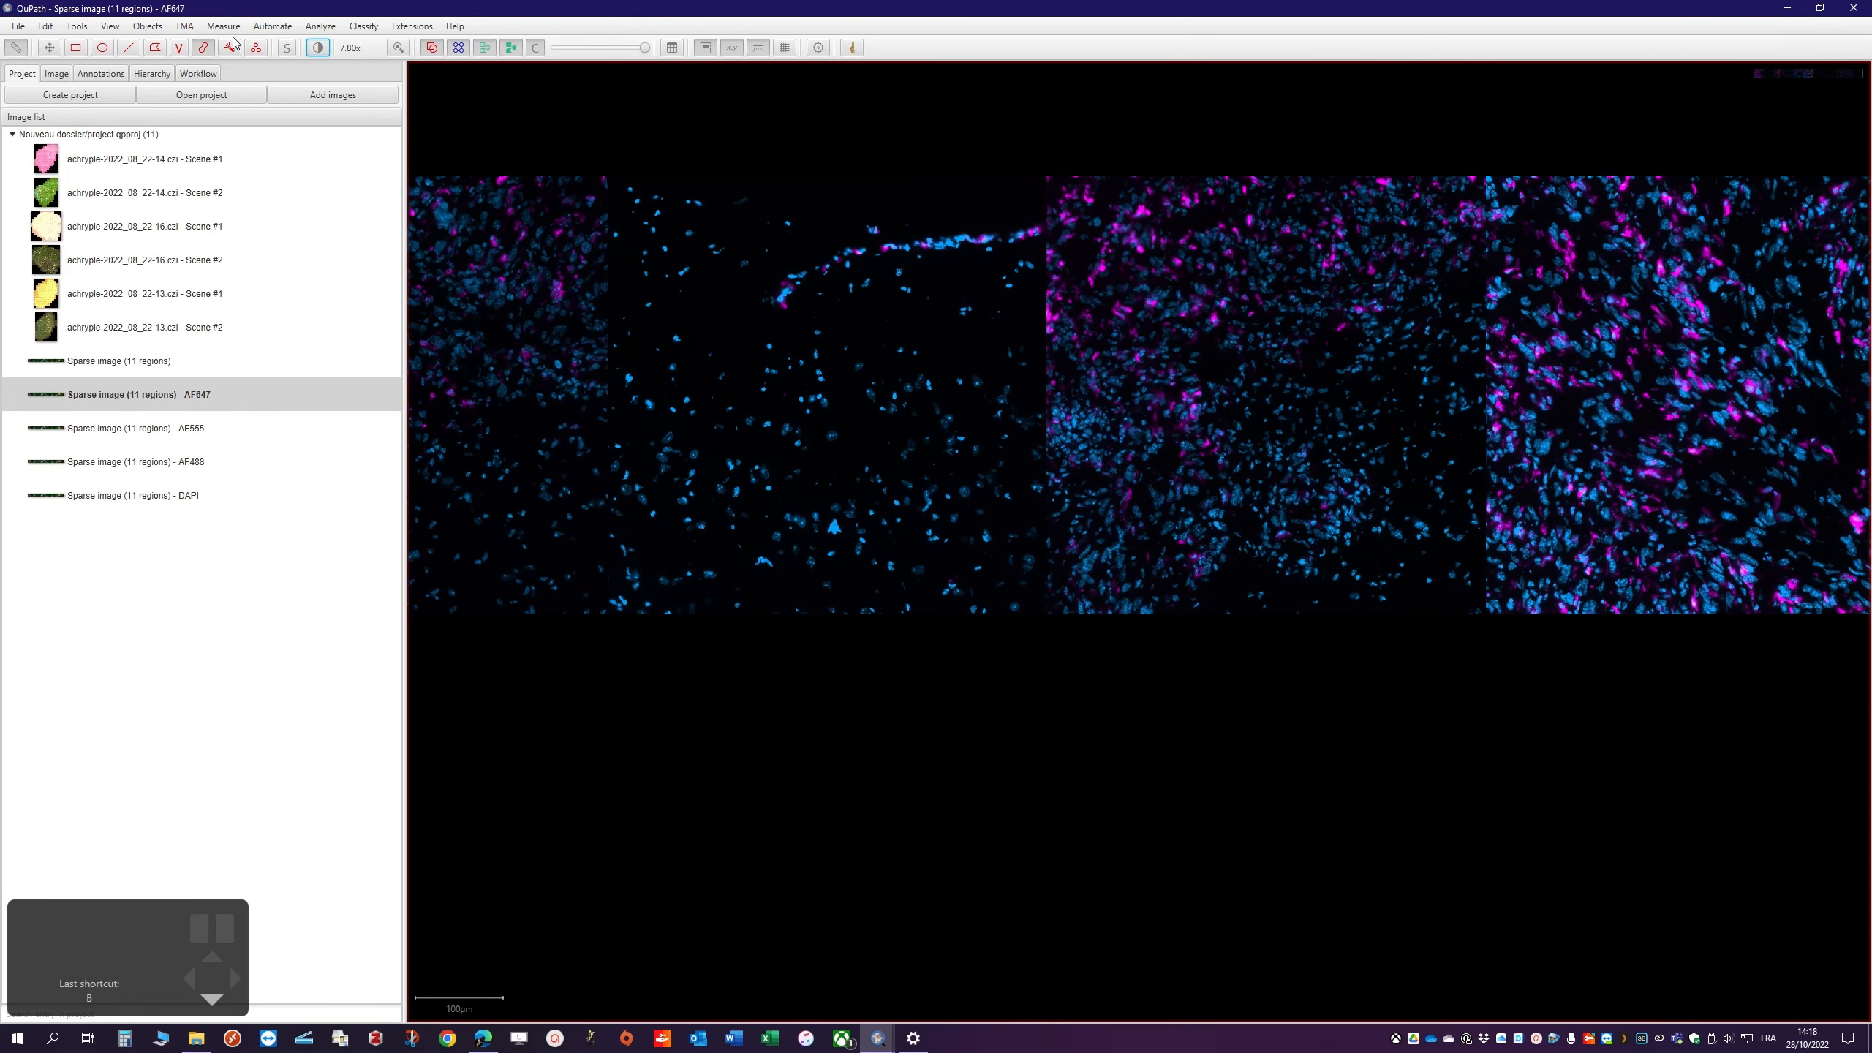
left_click(147, 27)
mouse_move(159, 87)
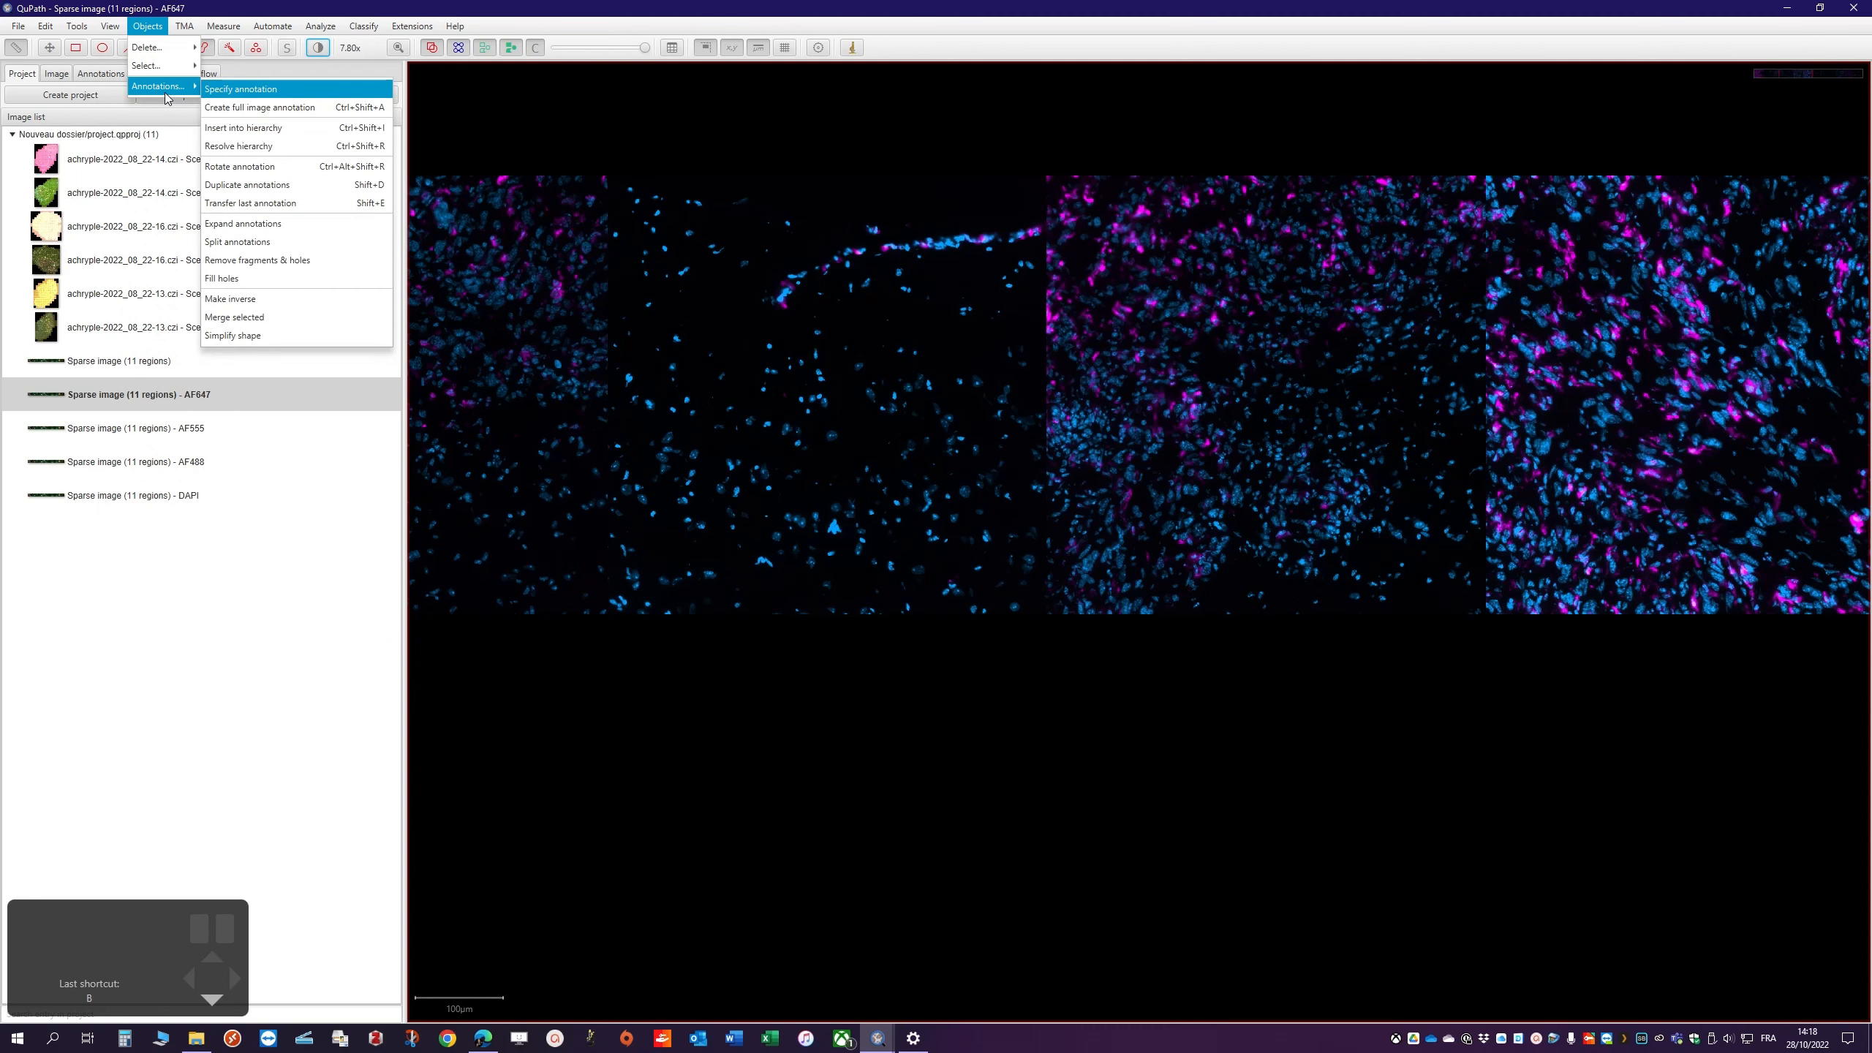
left_click(236, 109)
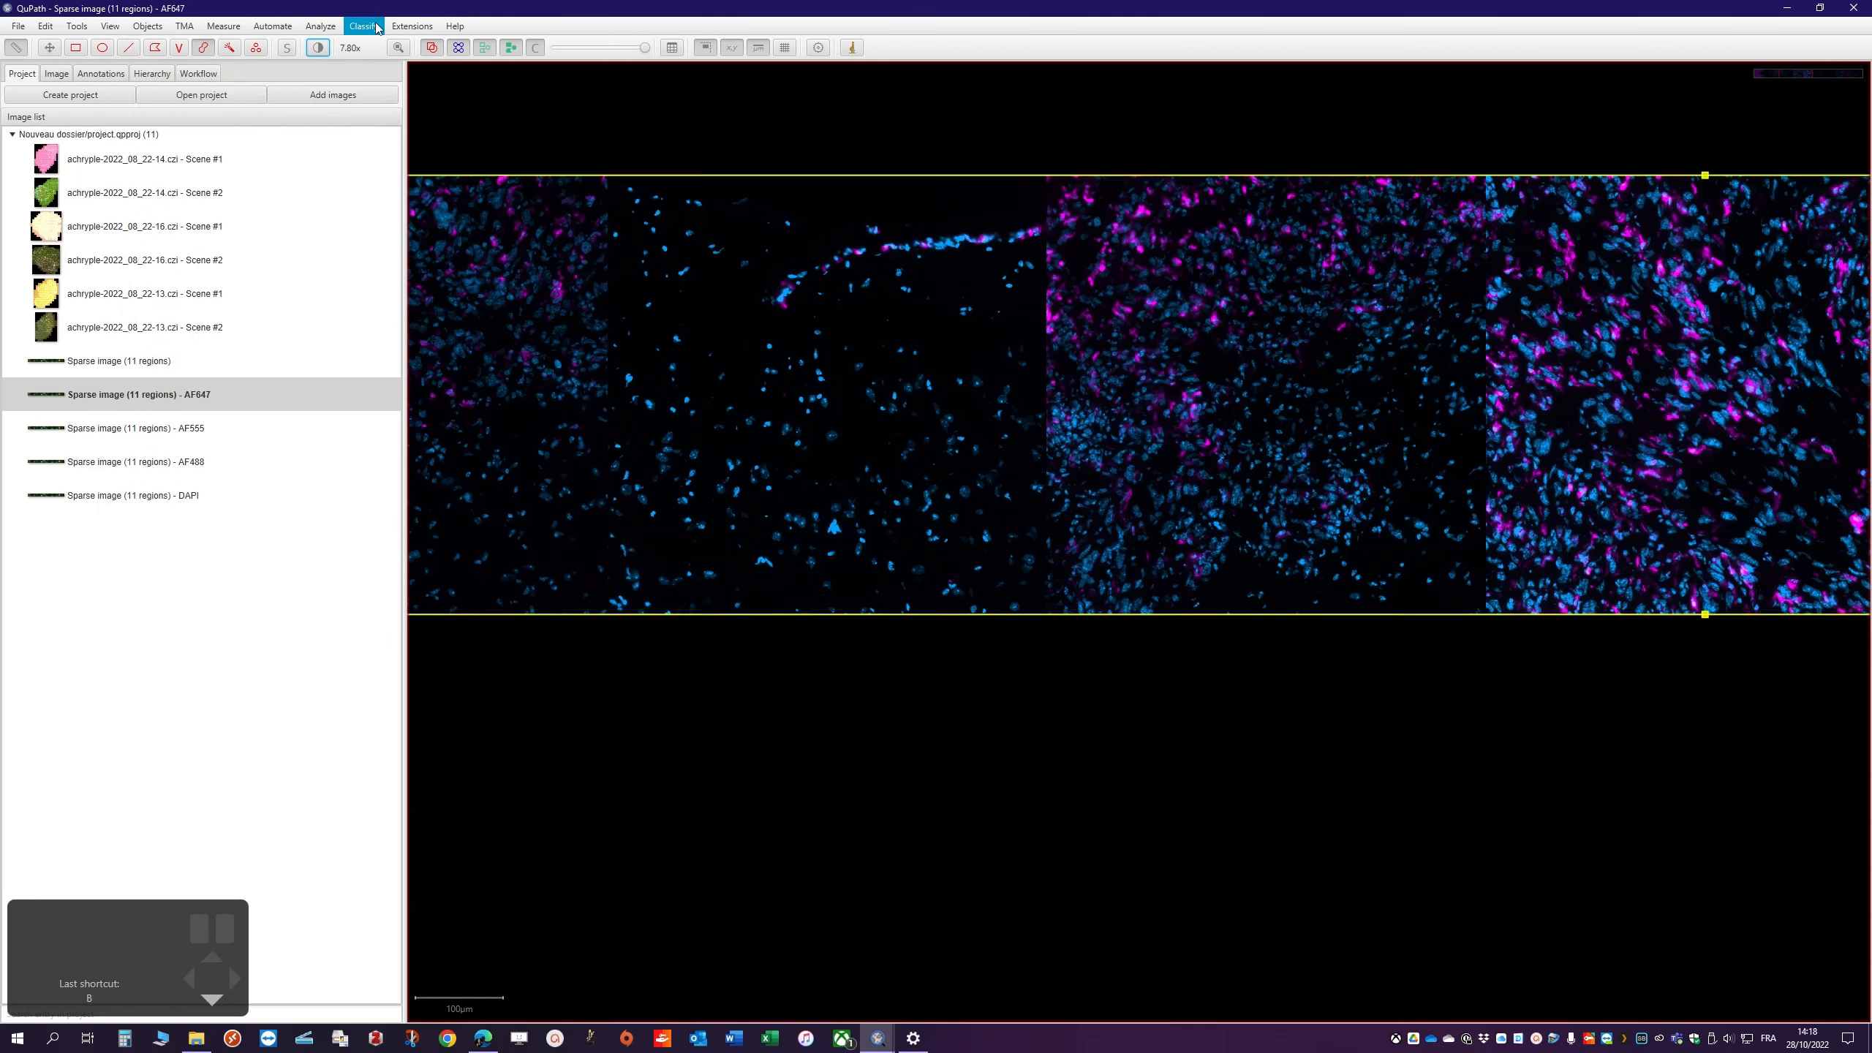
Run the my_cell_detection.groovy project script on the full image annotation of the sparse AF647 image
left_click(320, 26)
left_click(287, 29)
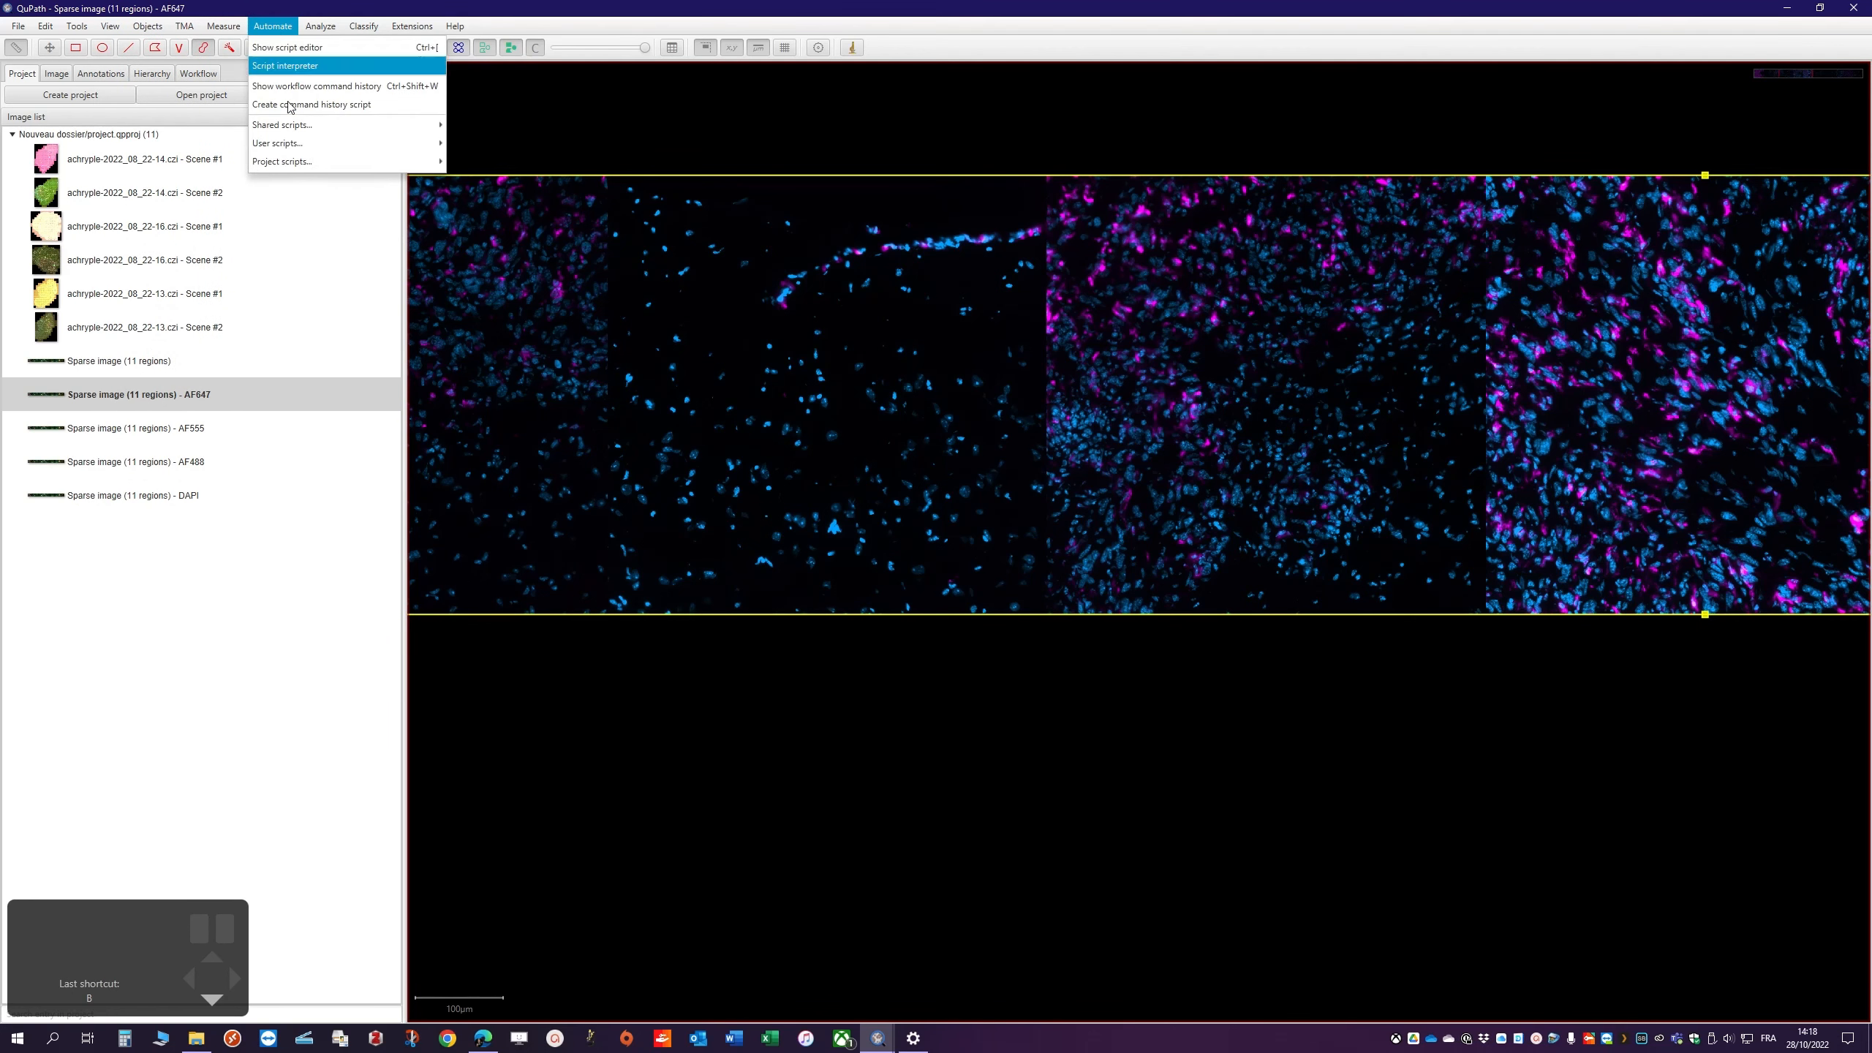
mouse_move(304, 162)
left_click(507, 206)
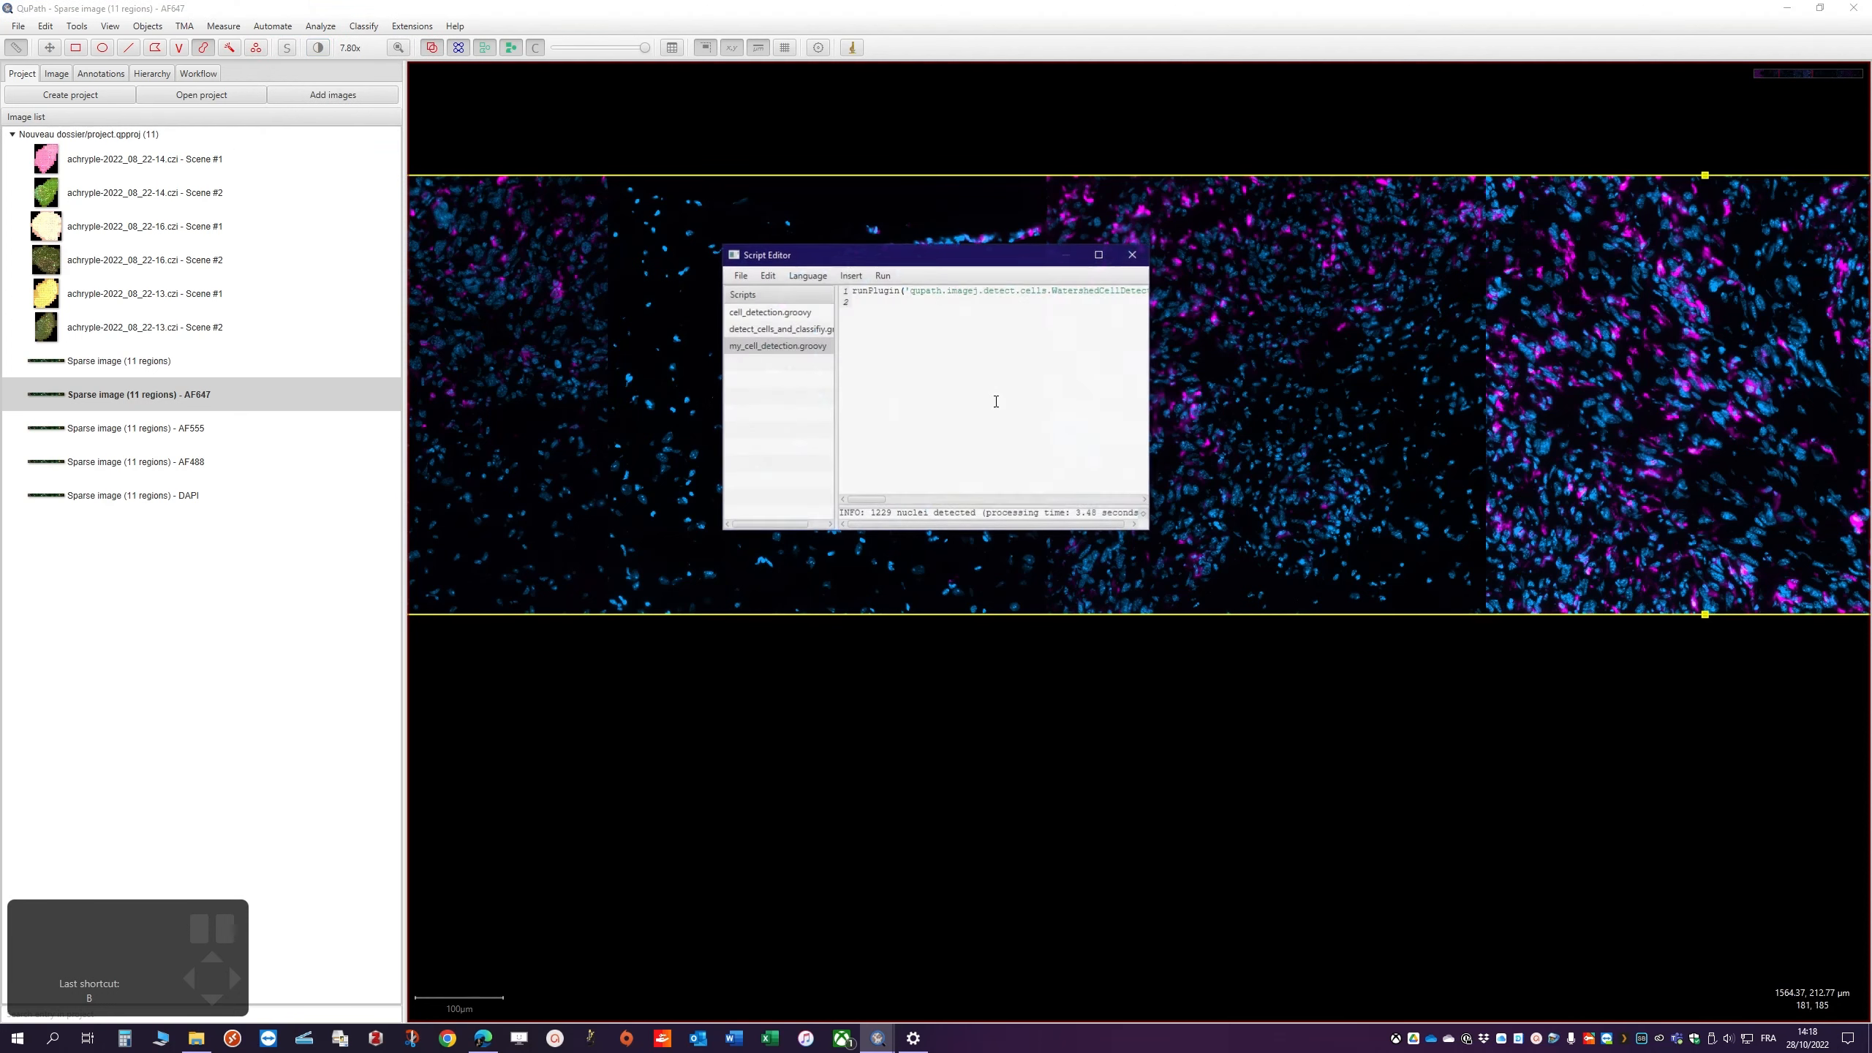
left_click(883, 276)
left_click(890, 297)
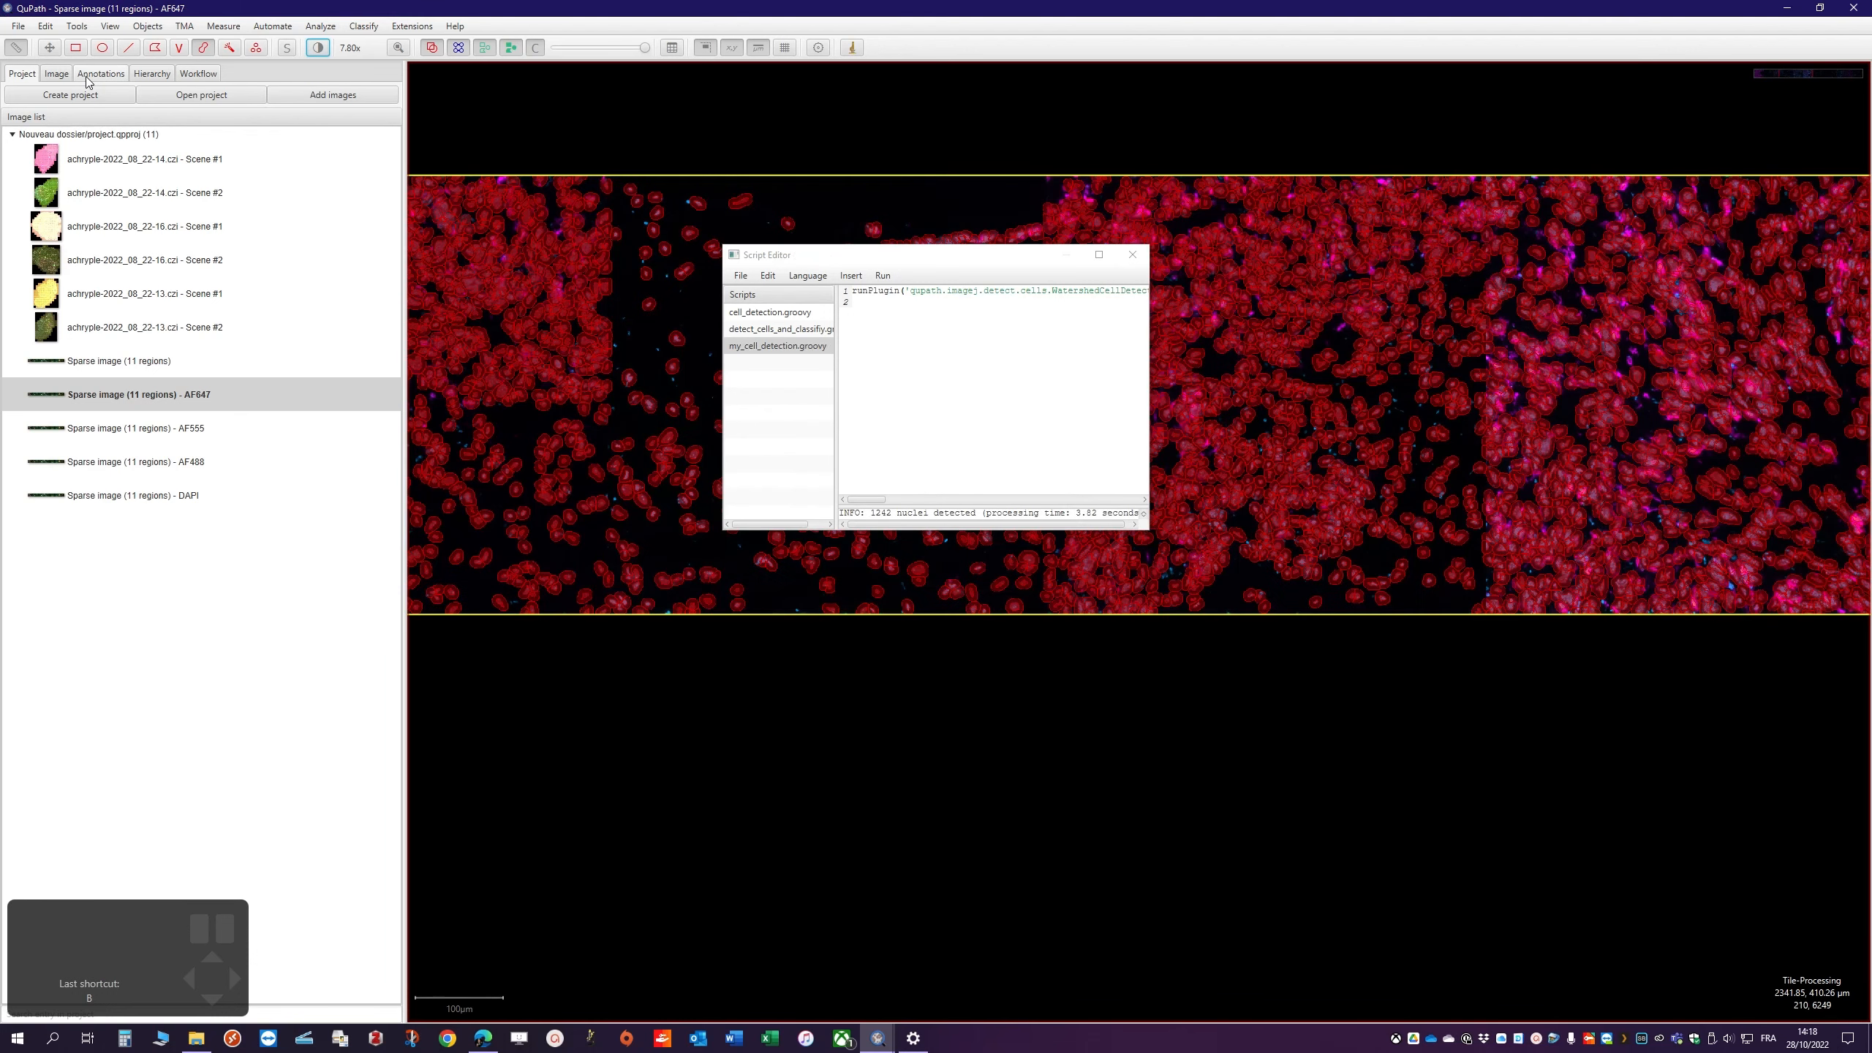
Make AF647 the class for new annotations and hide the cell detections, with the script editor closed
left_click(86, 75)
left_click(313, 107)
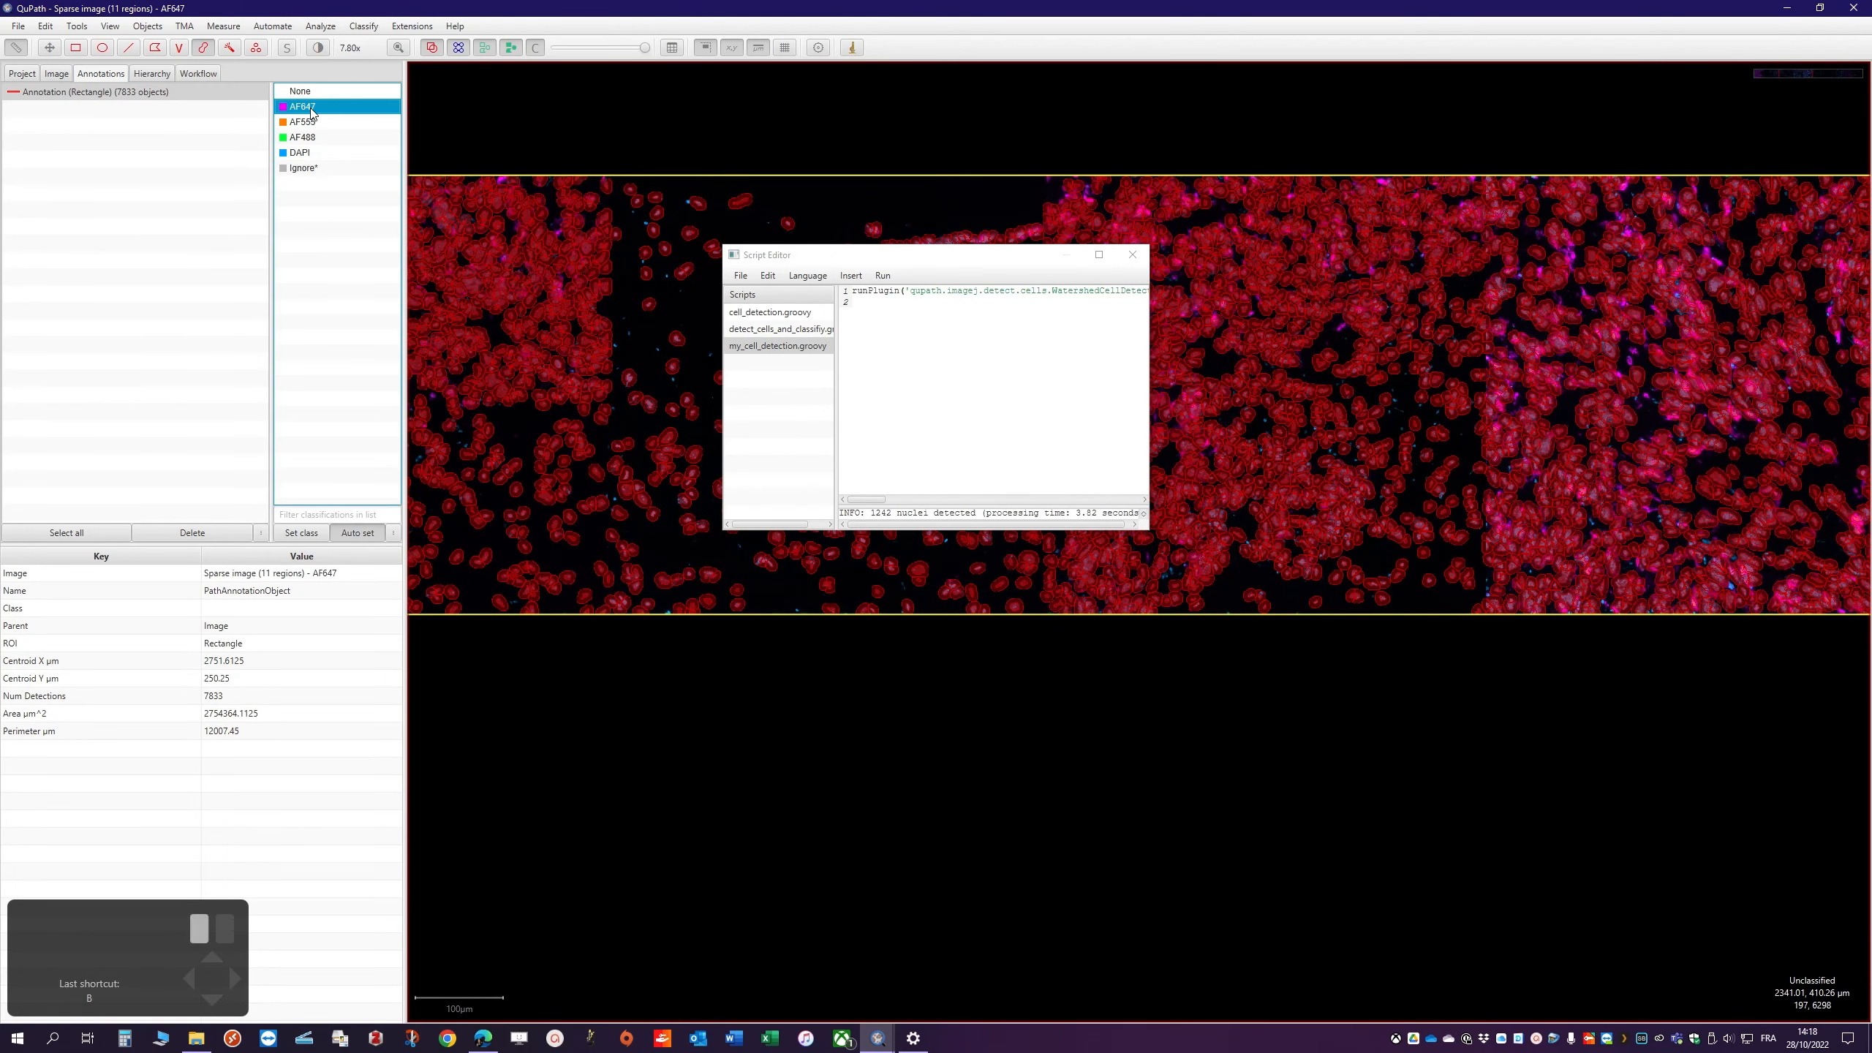
left_click(1133, 254)
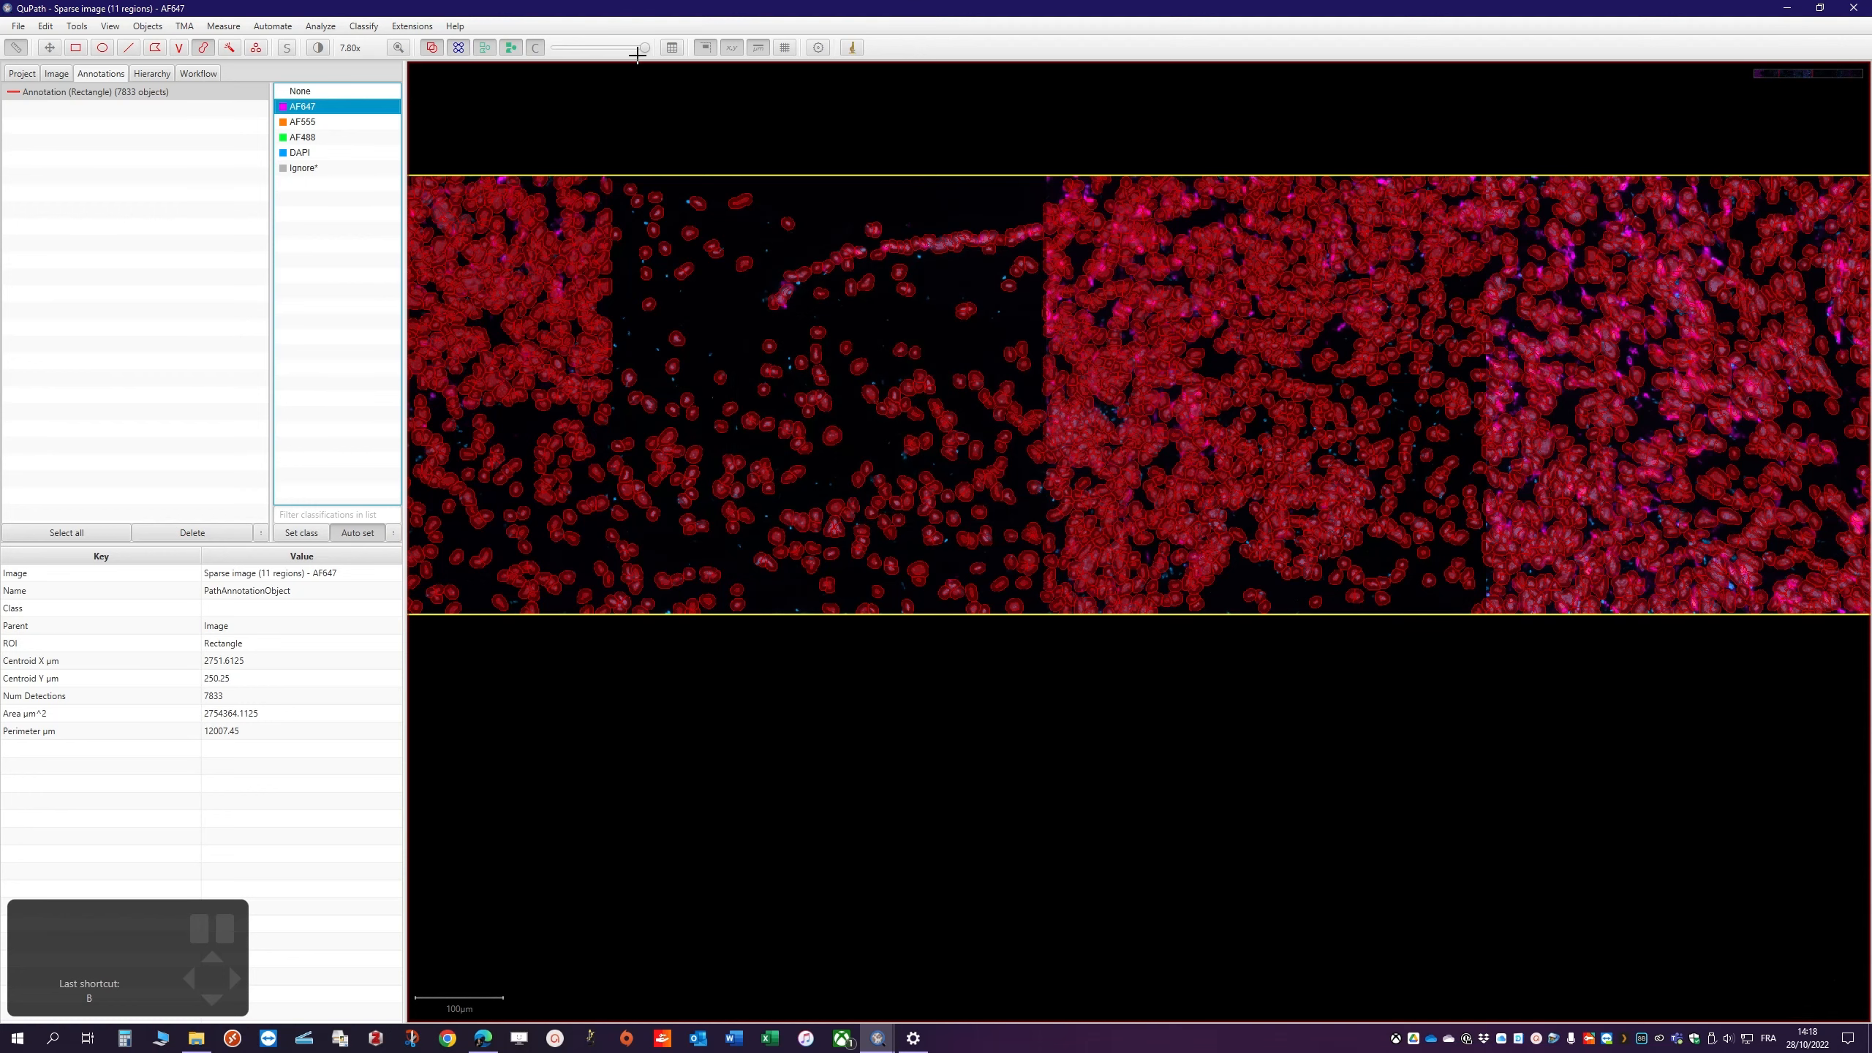
left_click(489, 51)
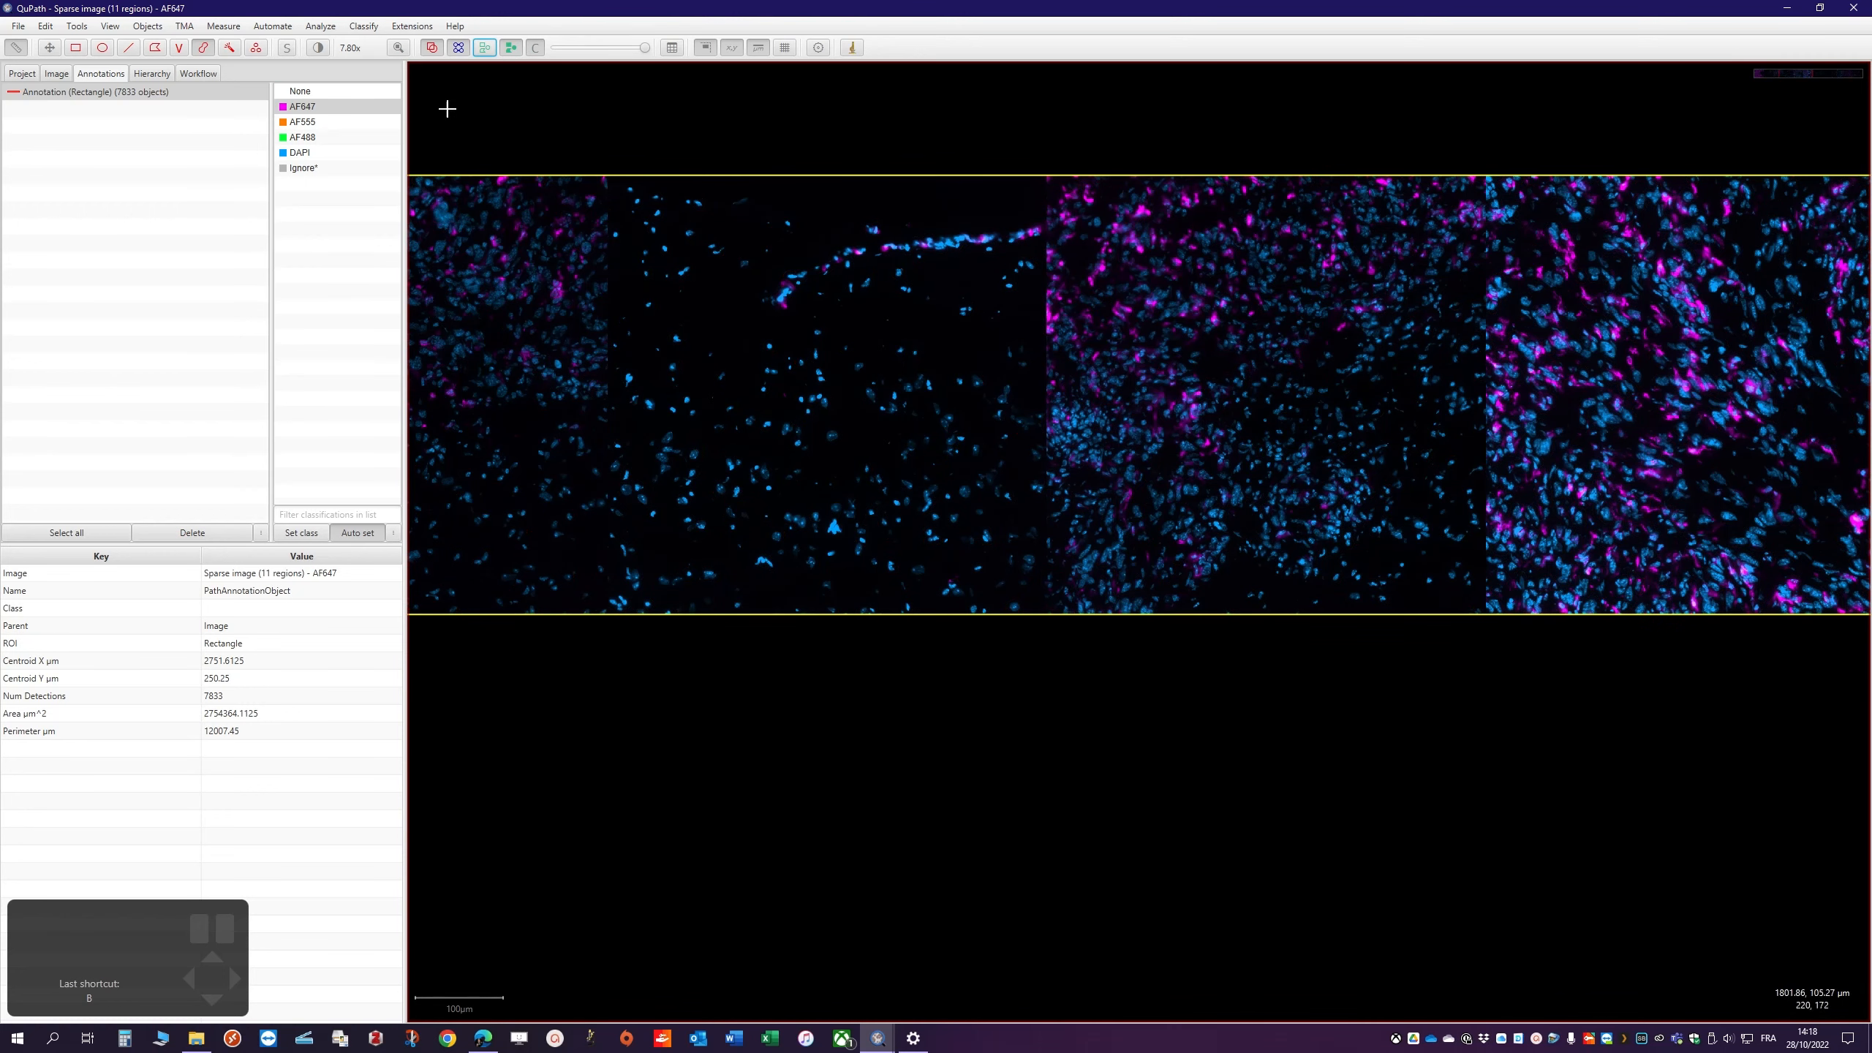
Brush ten AF647 annotations over magenta-stained cells in the dense region beside the sparse strip with the stained vessel
scroll(1117, 310, "down", 4)
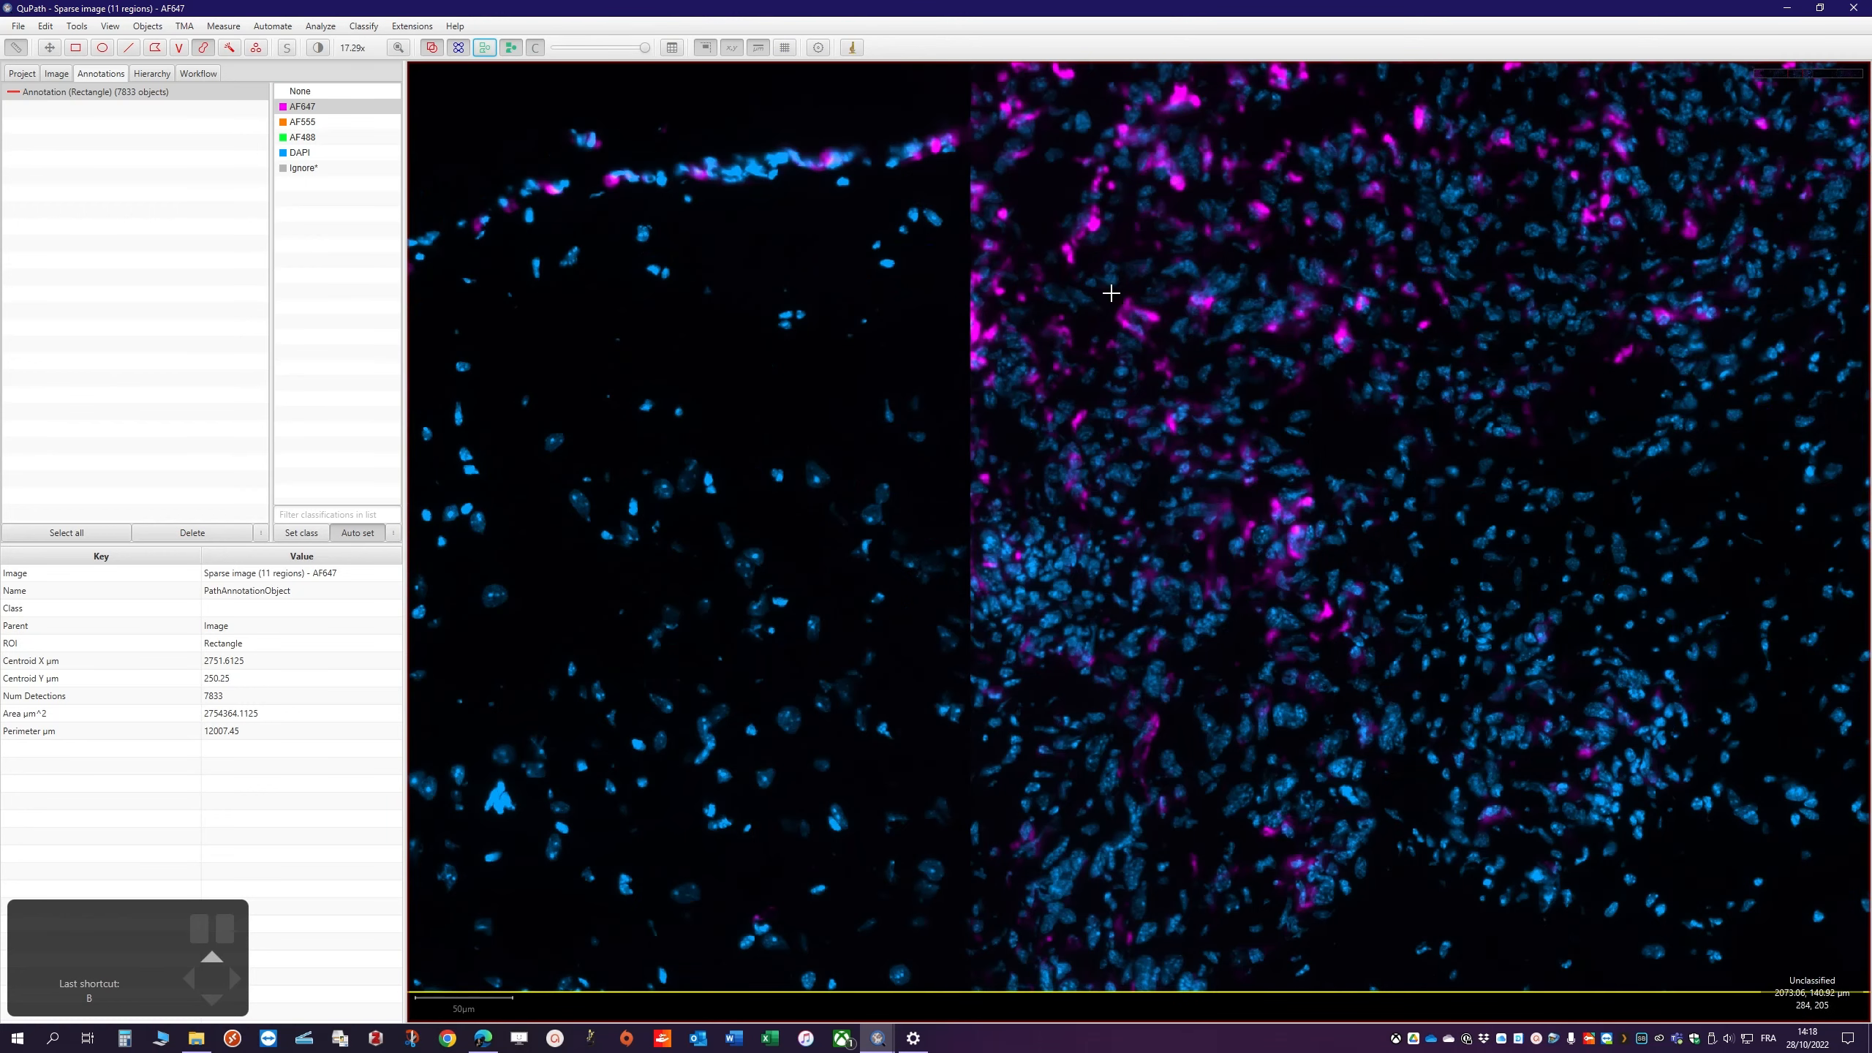
left_click_drag(1131, 319, 1159, 351)
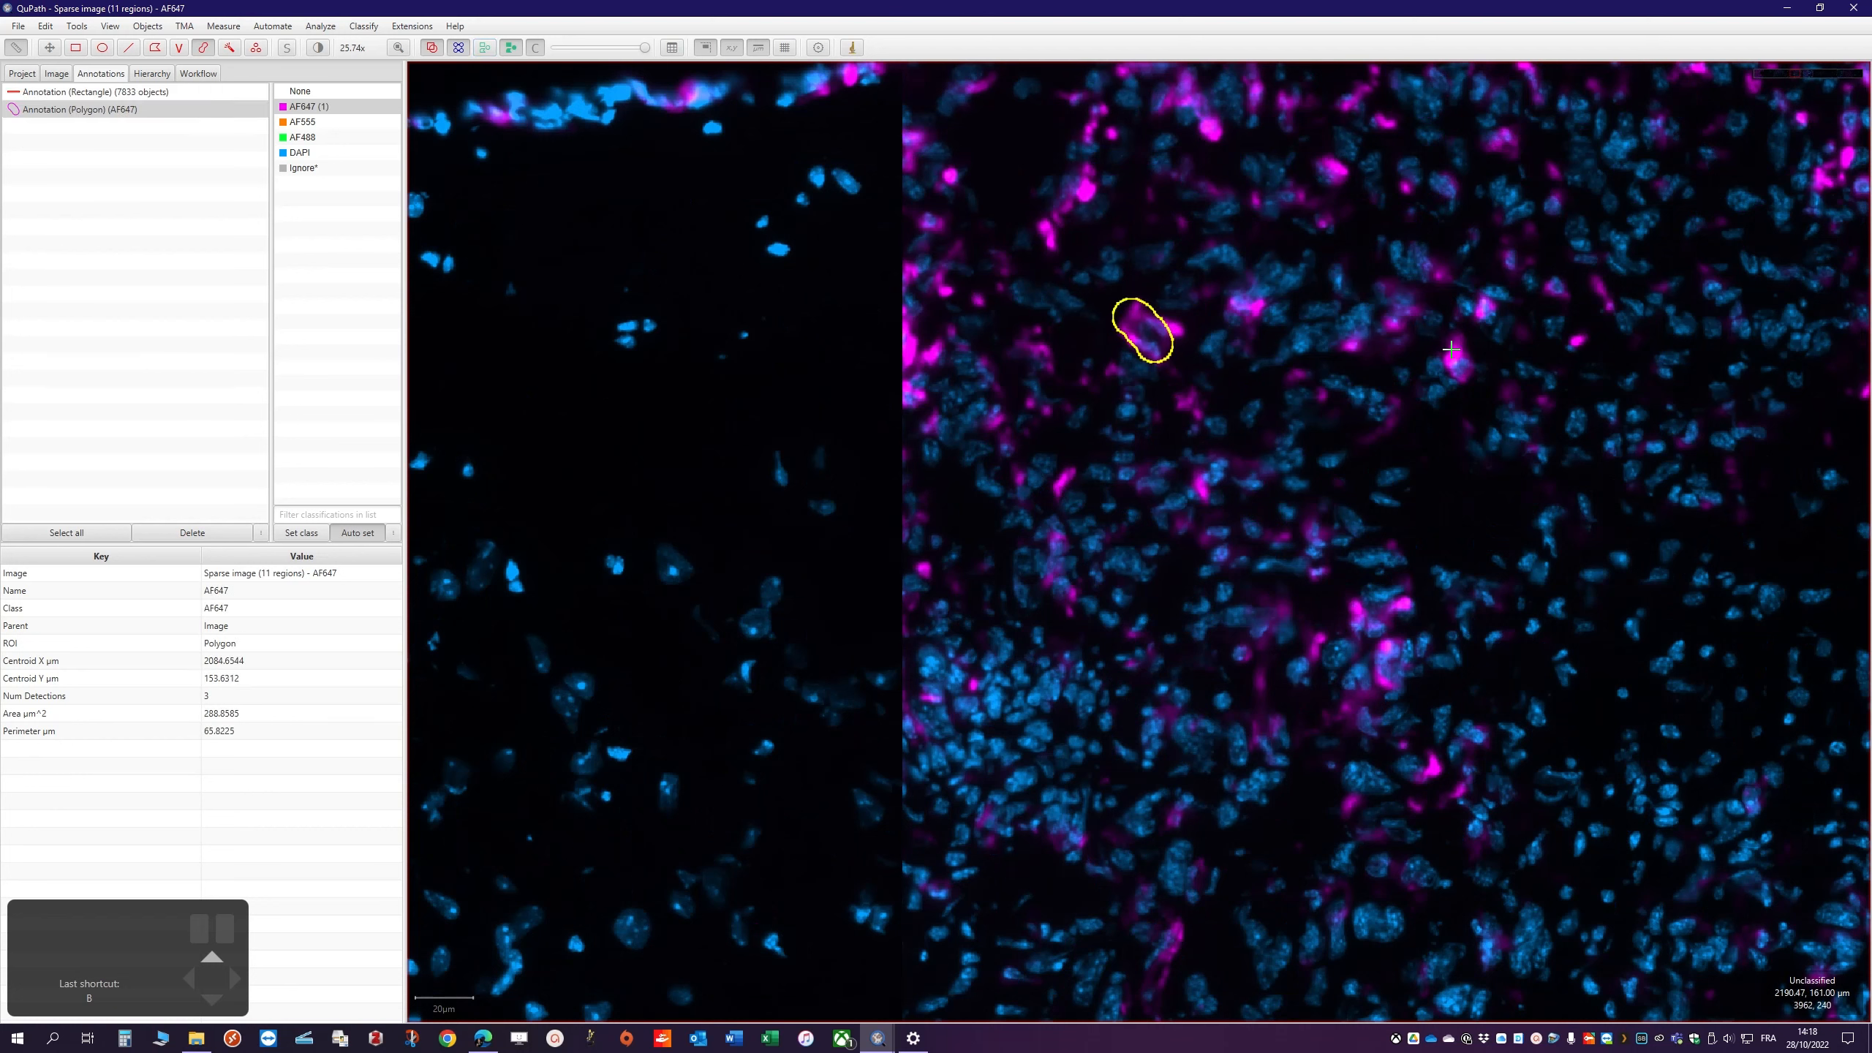
left_click_drag(1453, 350, 1453, 367)
left_click_drag(1396, 655, 1386, 685)
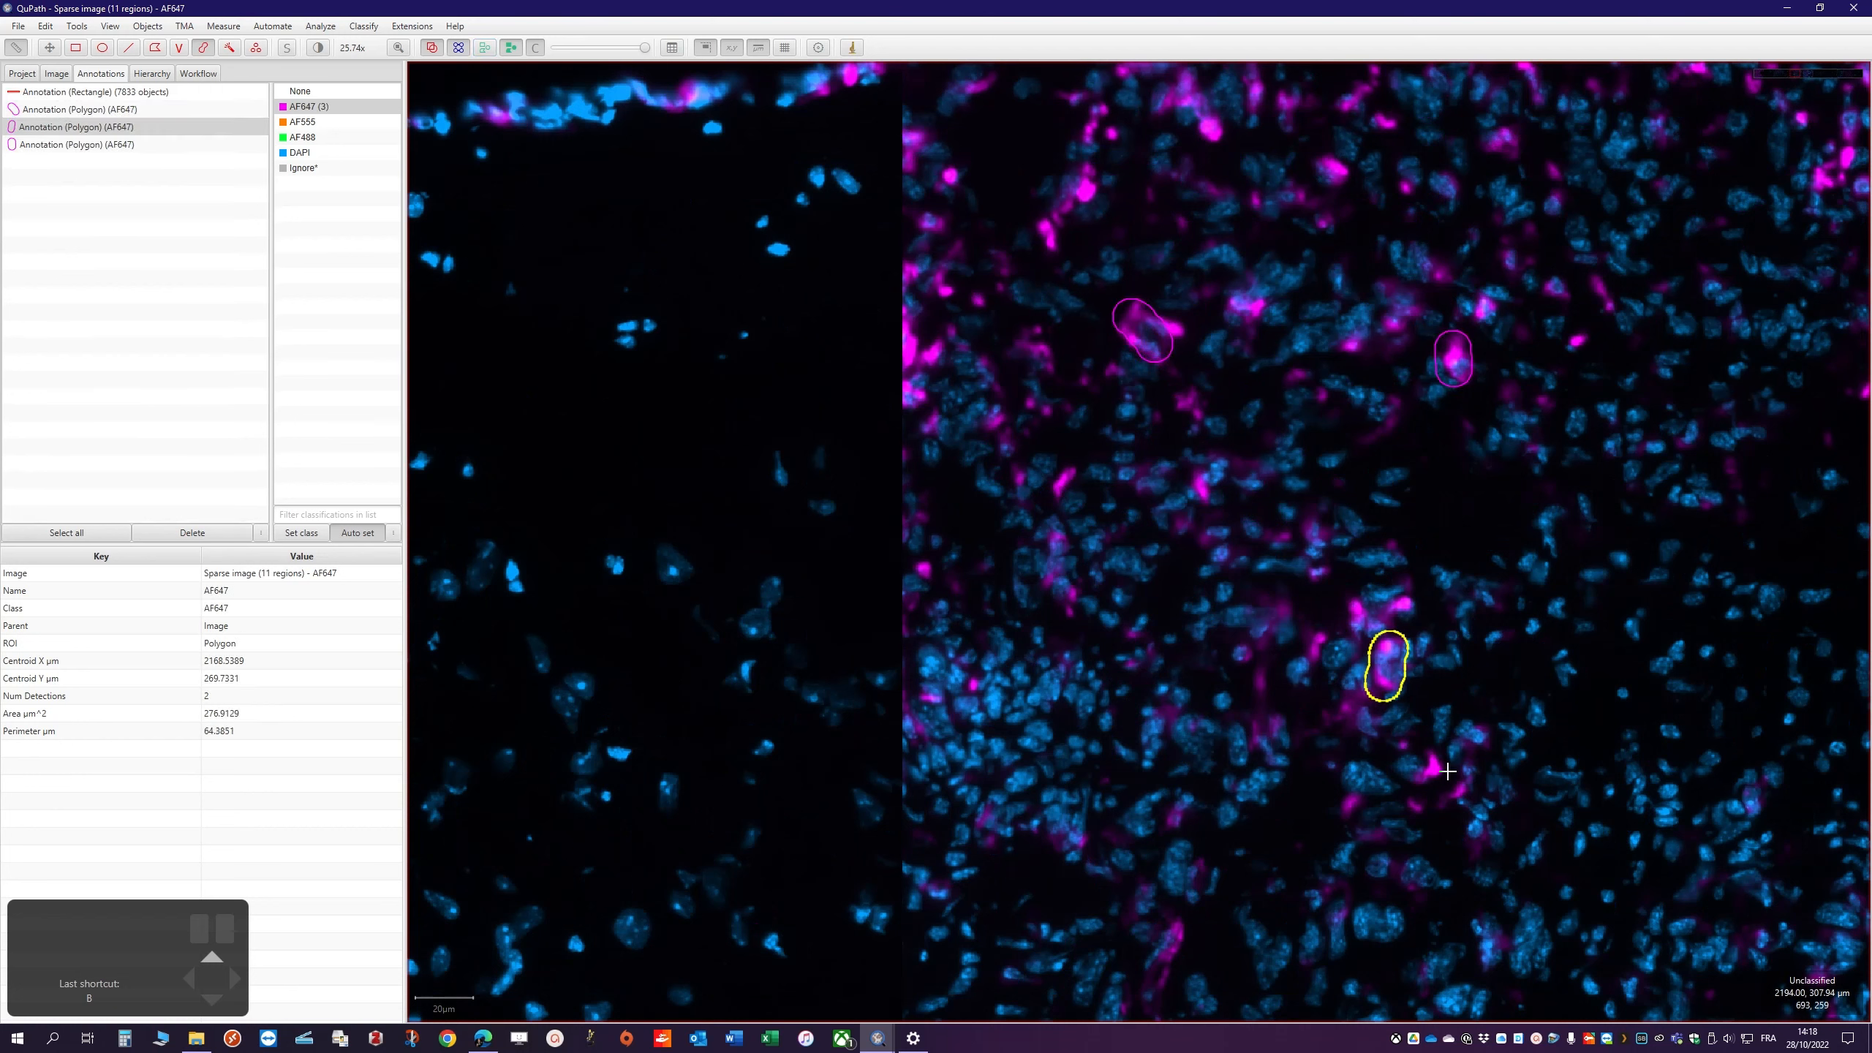
left_click_drag(1438, 767, 1407, 776)
left_click_drag(1352, 601, 1354, 623)
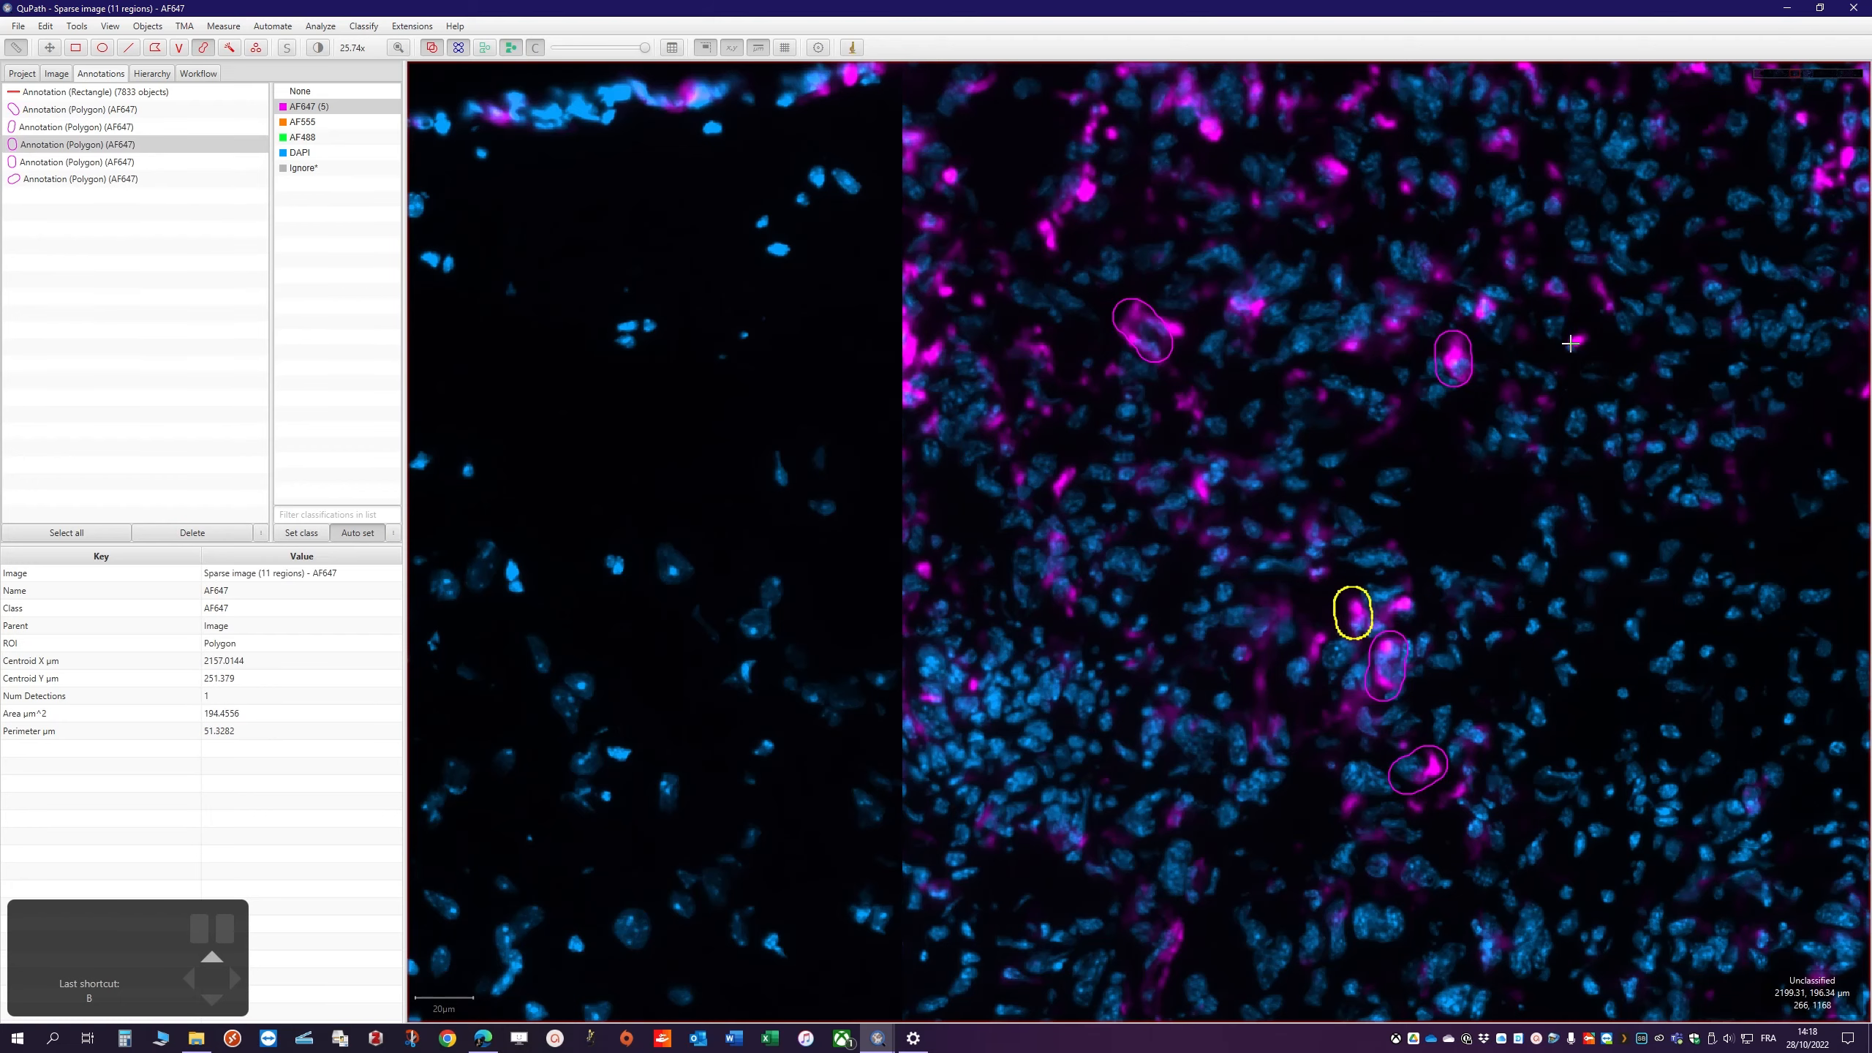
scroll(1611, 298, "down", 4)
scroll(1789, 188, "up", 4)
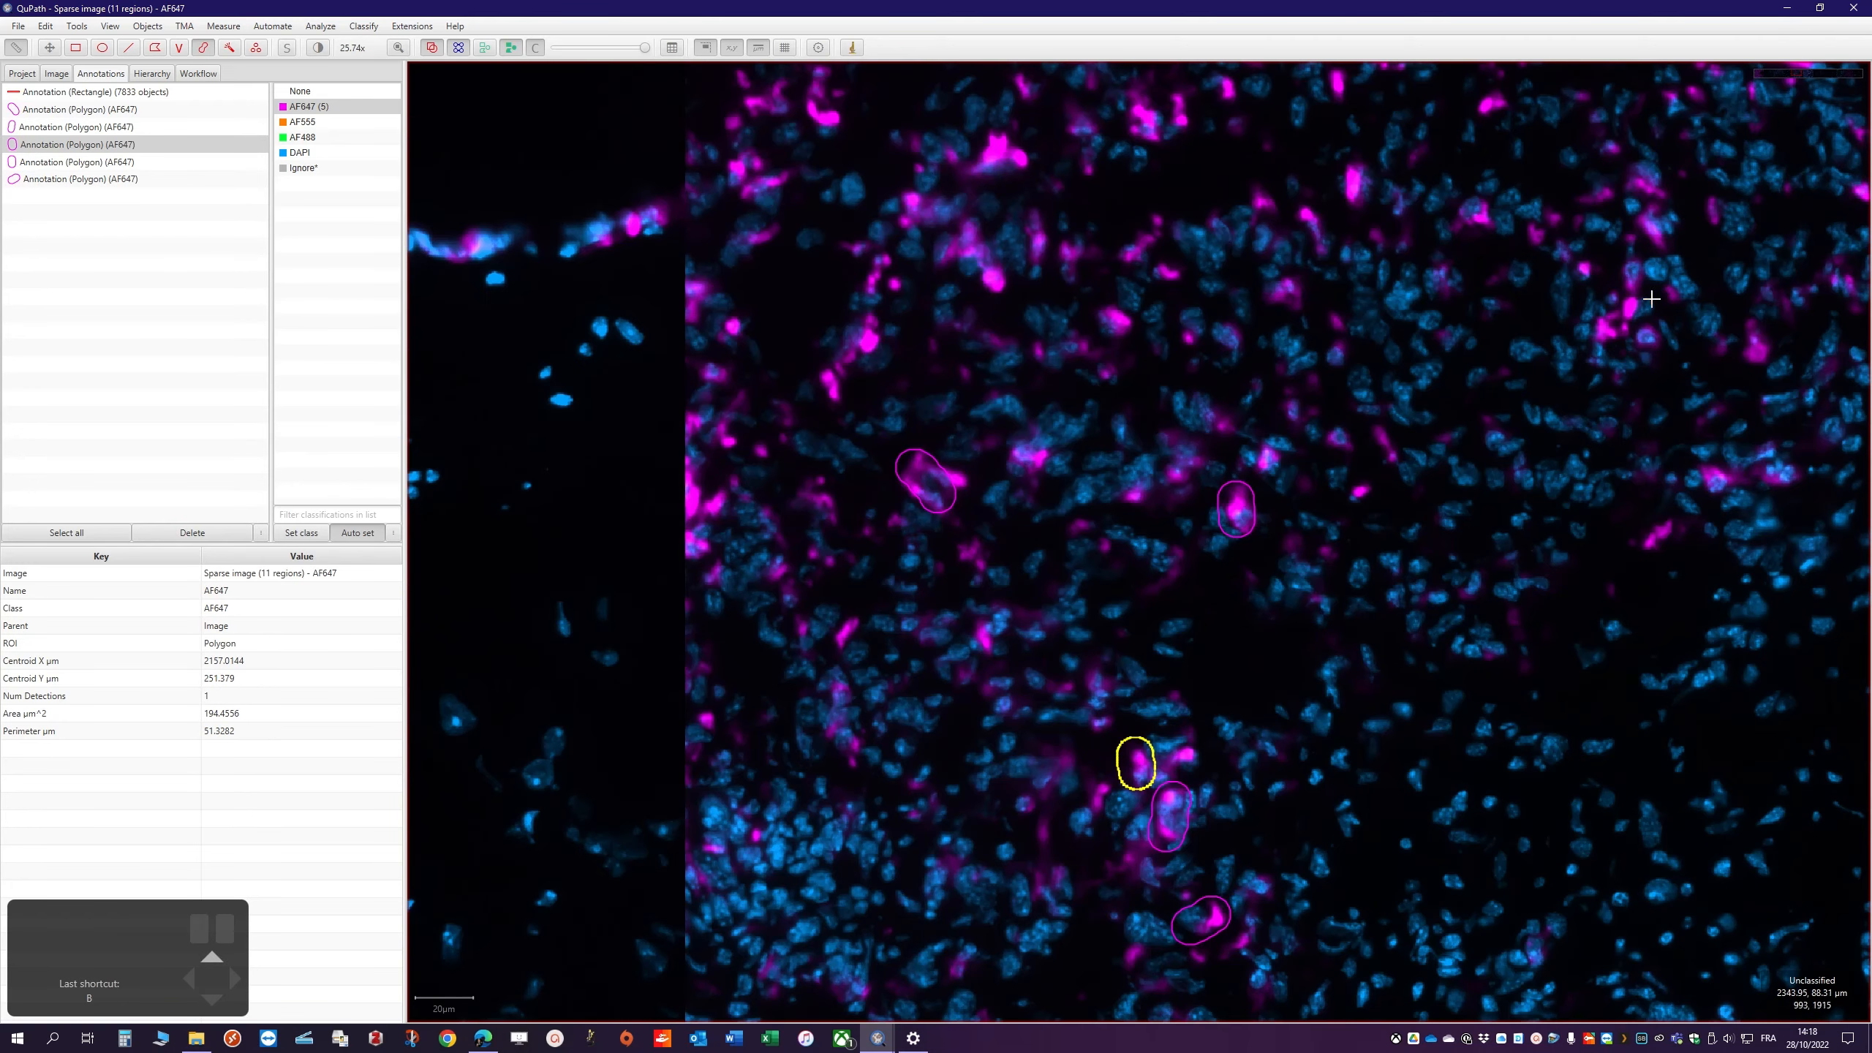
left_click_drag(1627, 302, 1607, 340)
left_click_drag(1710, 485, 1735, 486)
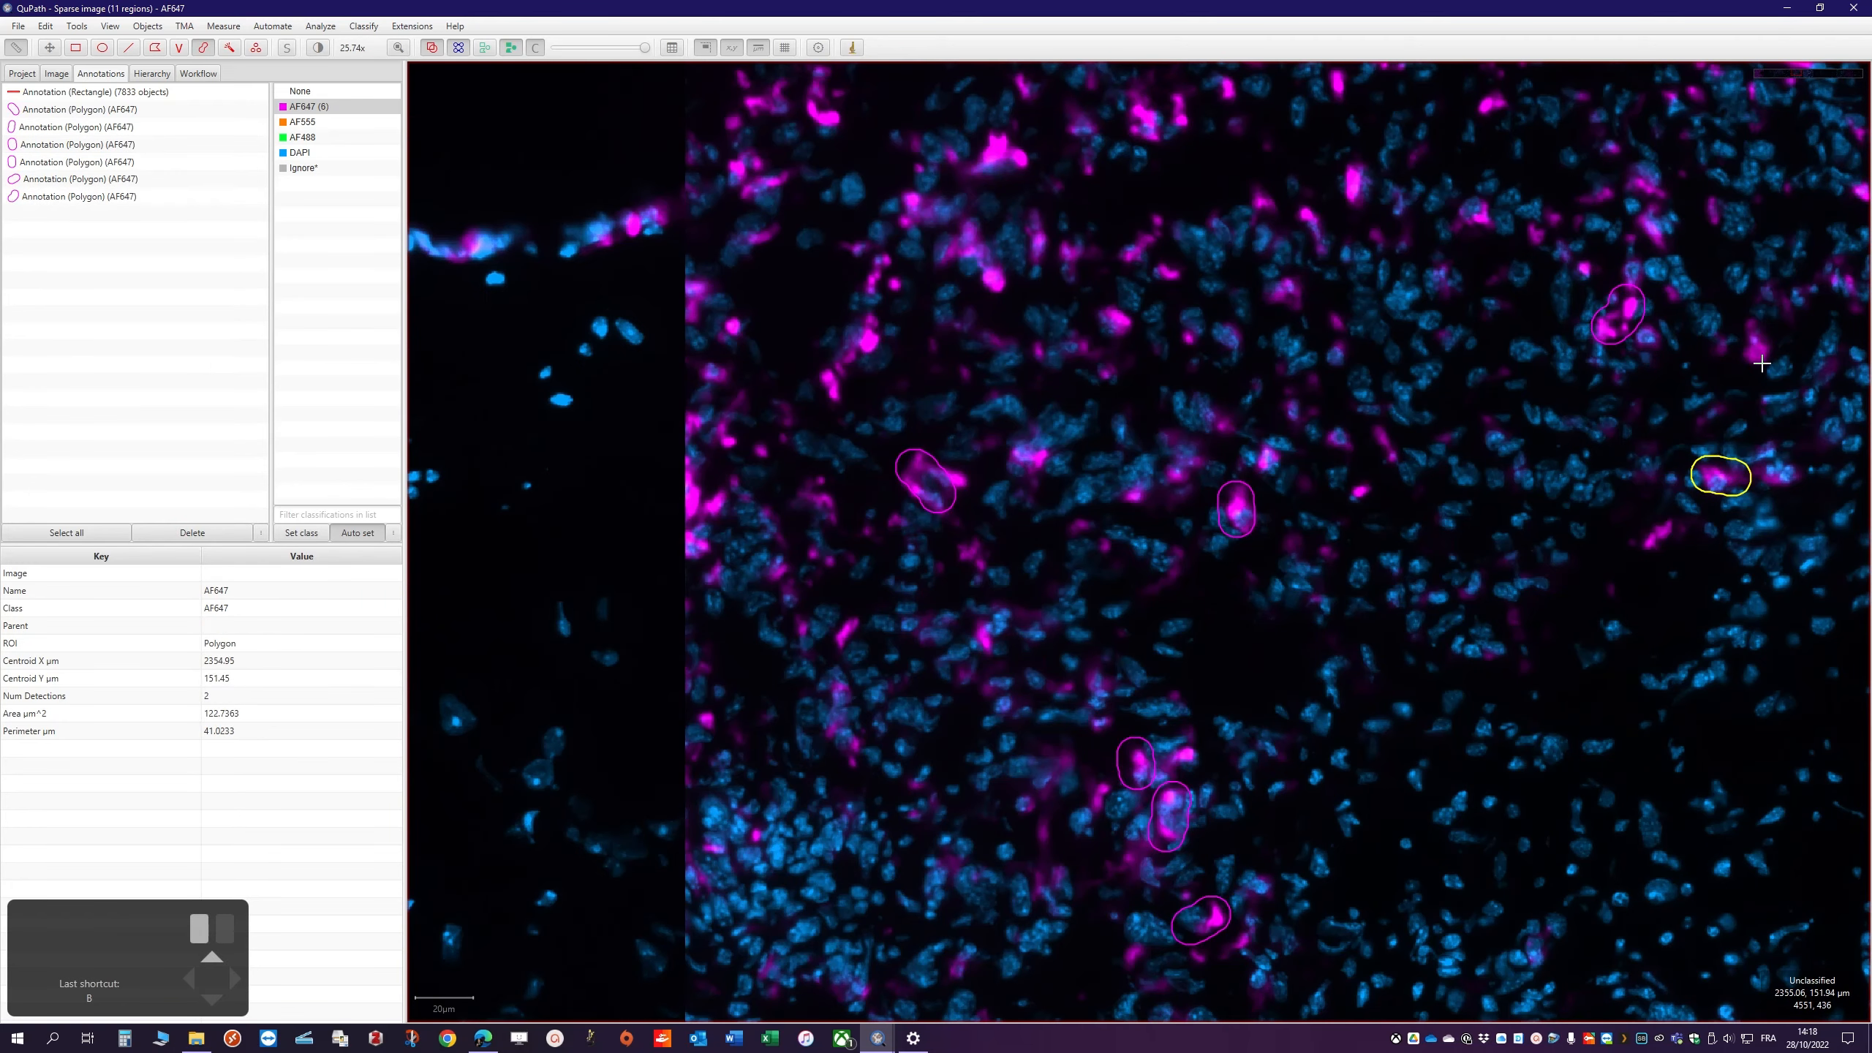
left_click_drag(1752, 335, 1752, 358)
left_click_drag(1347, 164, 1348, 197)
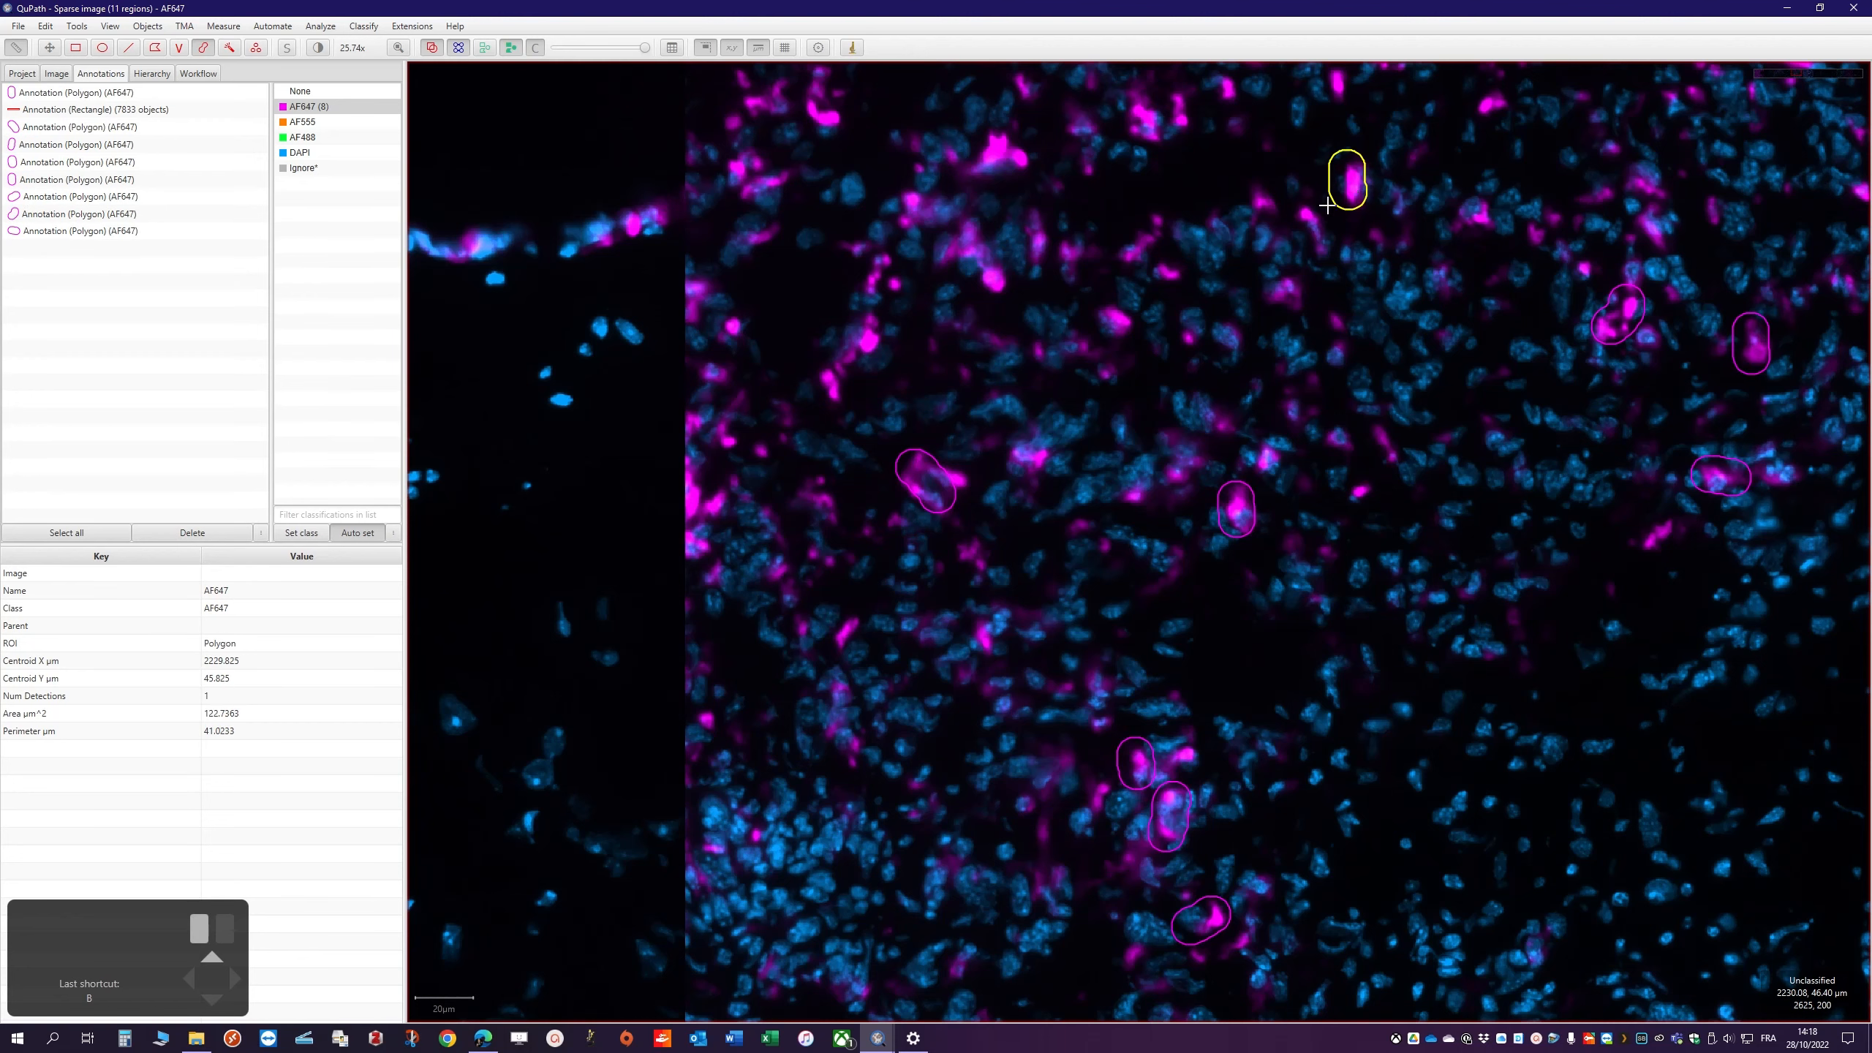
left_click_drag(833, 387, 881, 295)
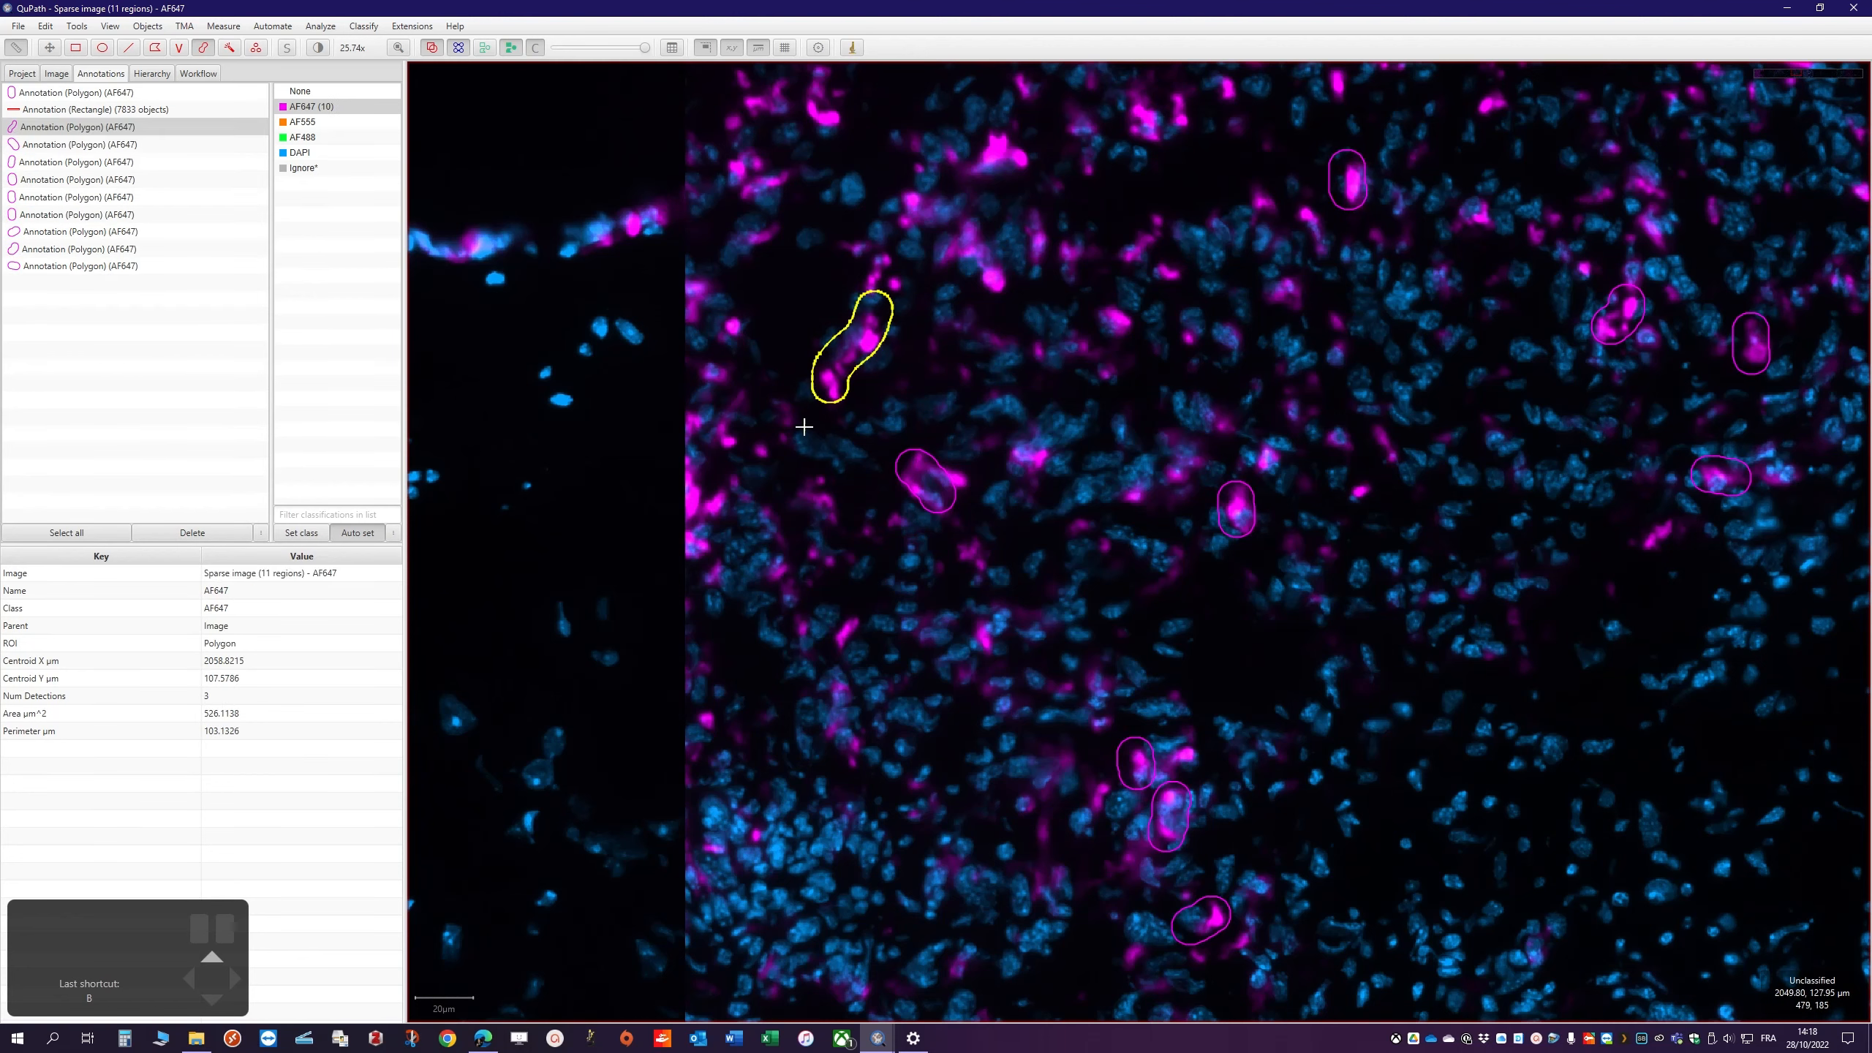
Brush three more AF647 annotations over magenta-stained cells in the dense region on the other side of the sparse strip
scroll(800, 428, "down", 8)
scroll(467, 422, "up", 10)
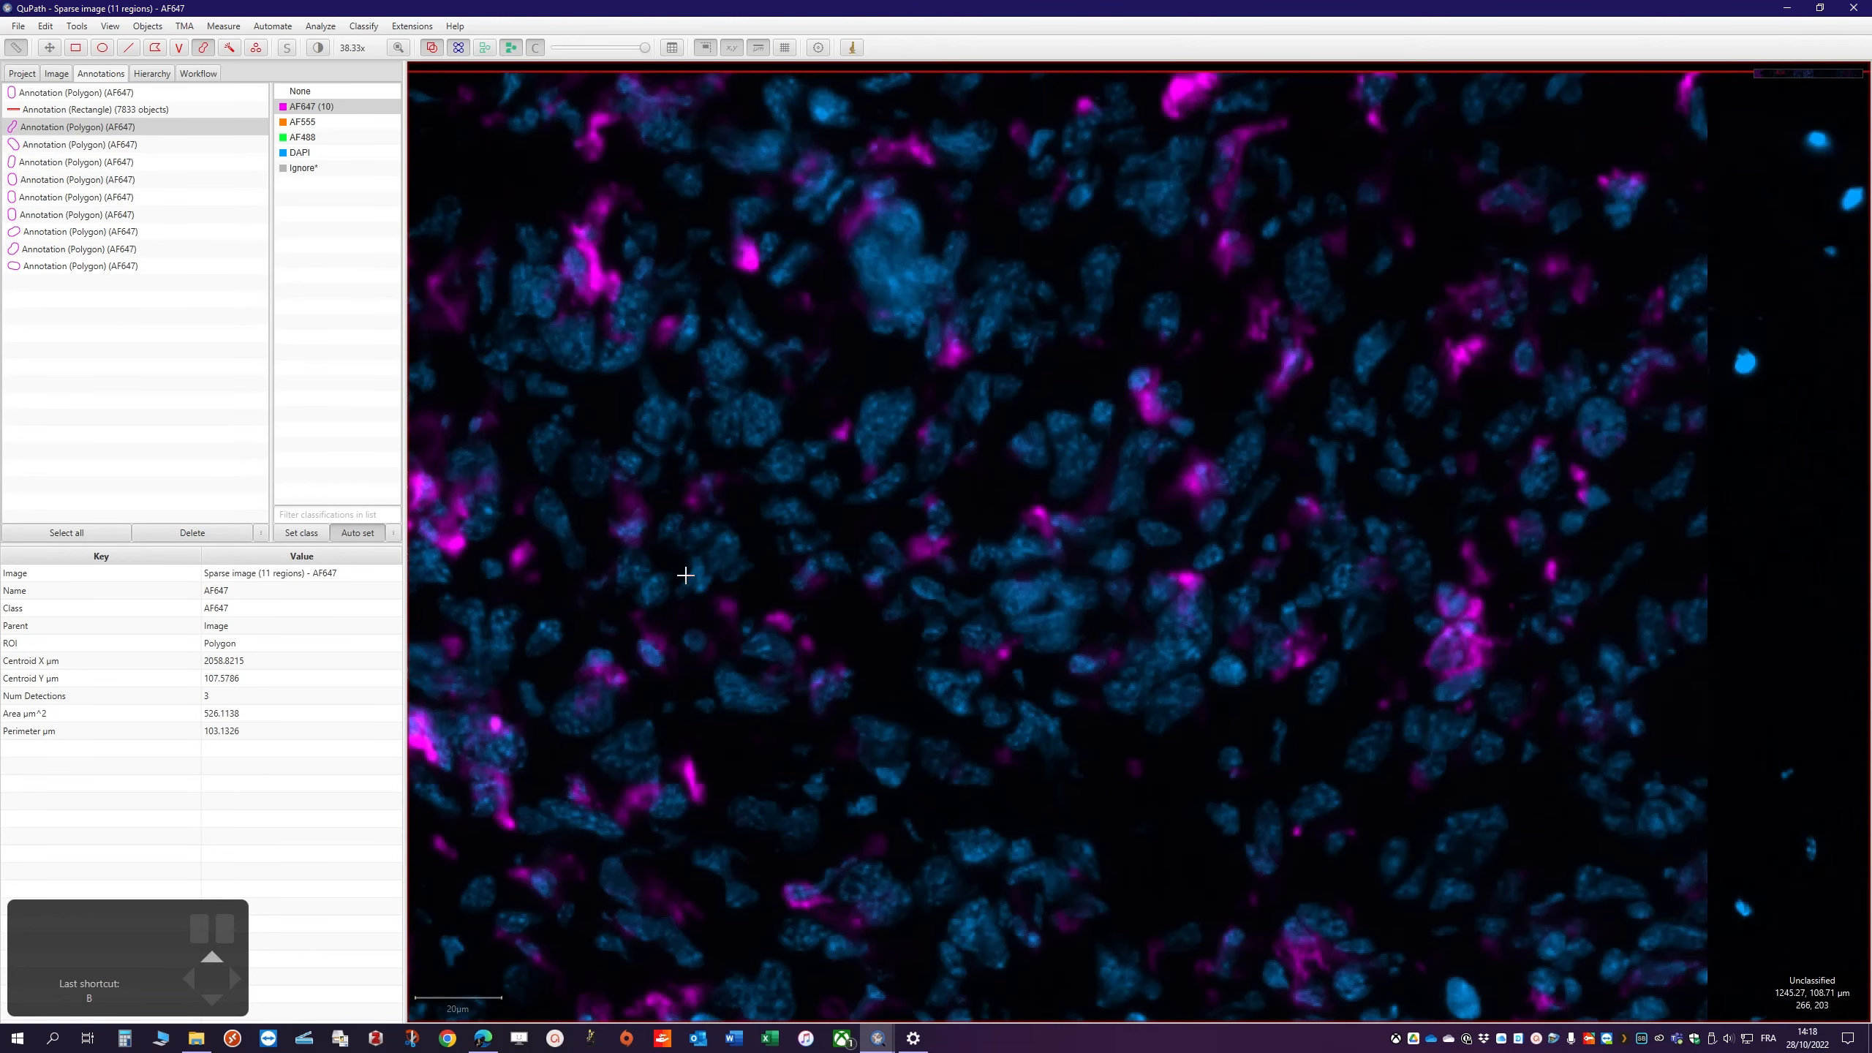
left_click_drag(689, 760, 689, 793)
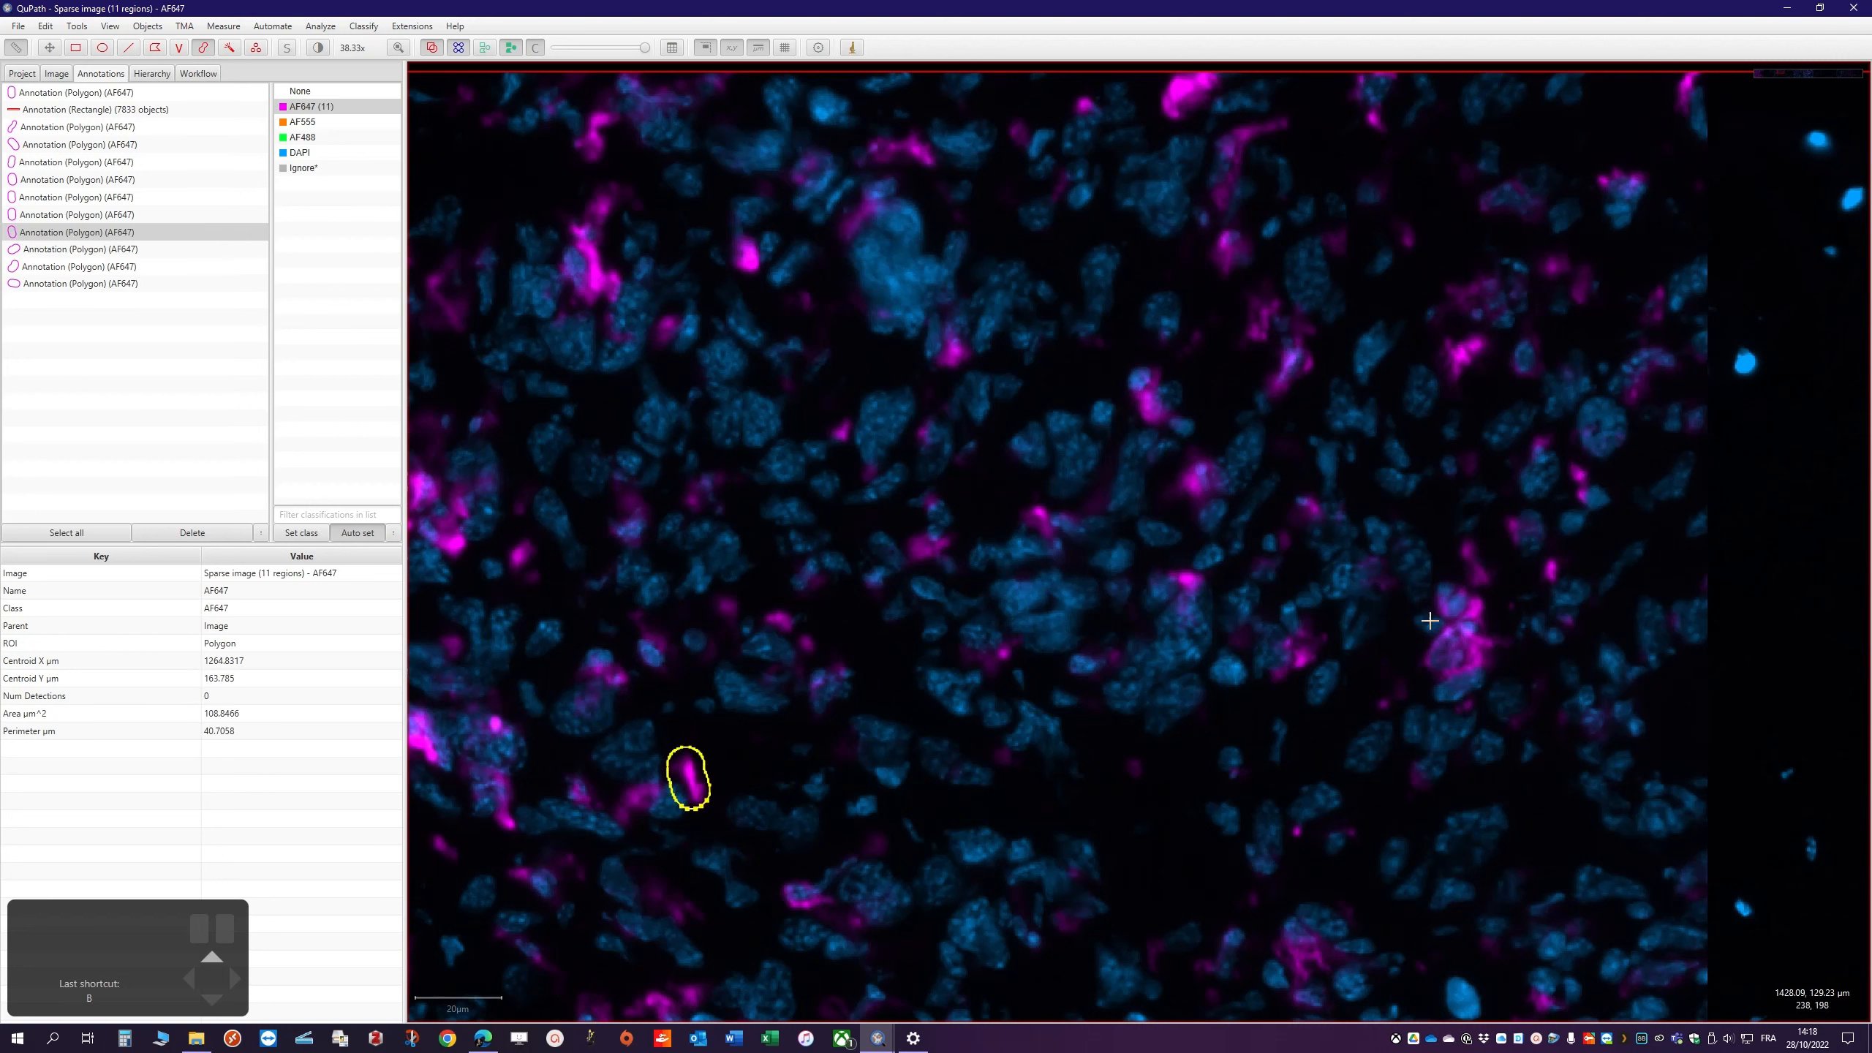
left_click_drag(1464, 594, 1453, 670)
left_click_drag(1151, 378, 1160, 411)
Switch the annotation class to Ignore* and brush five annotations over unstained nuclei in the sparse strip and the neighbouring dense region
left_click(319, 158)
left_click(313, 170)
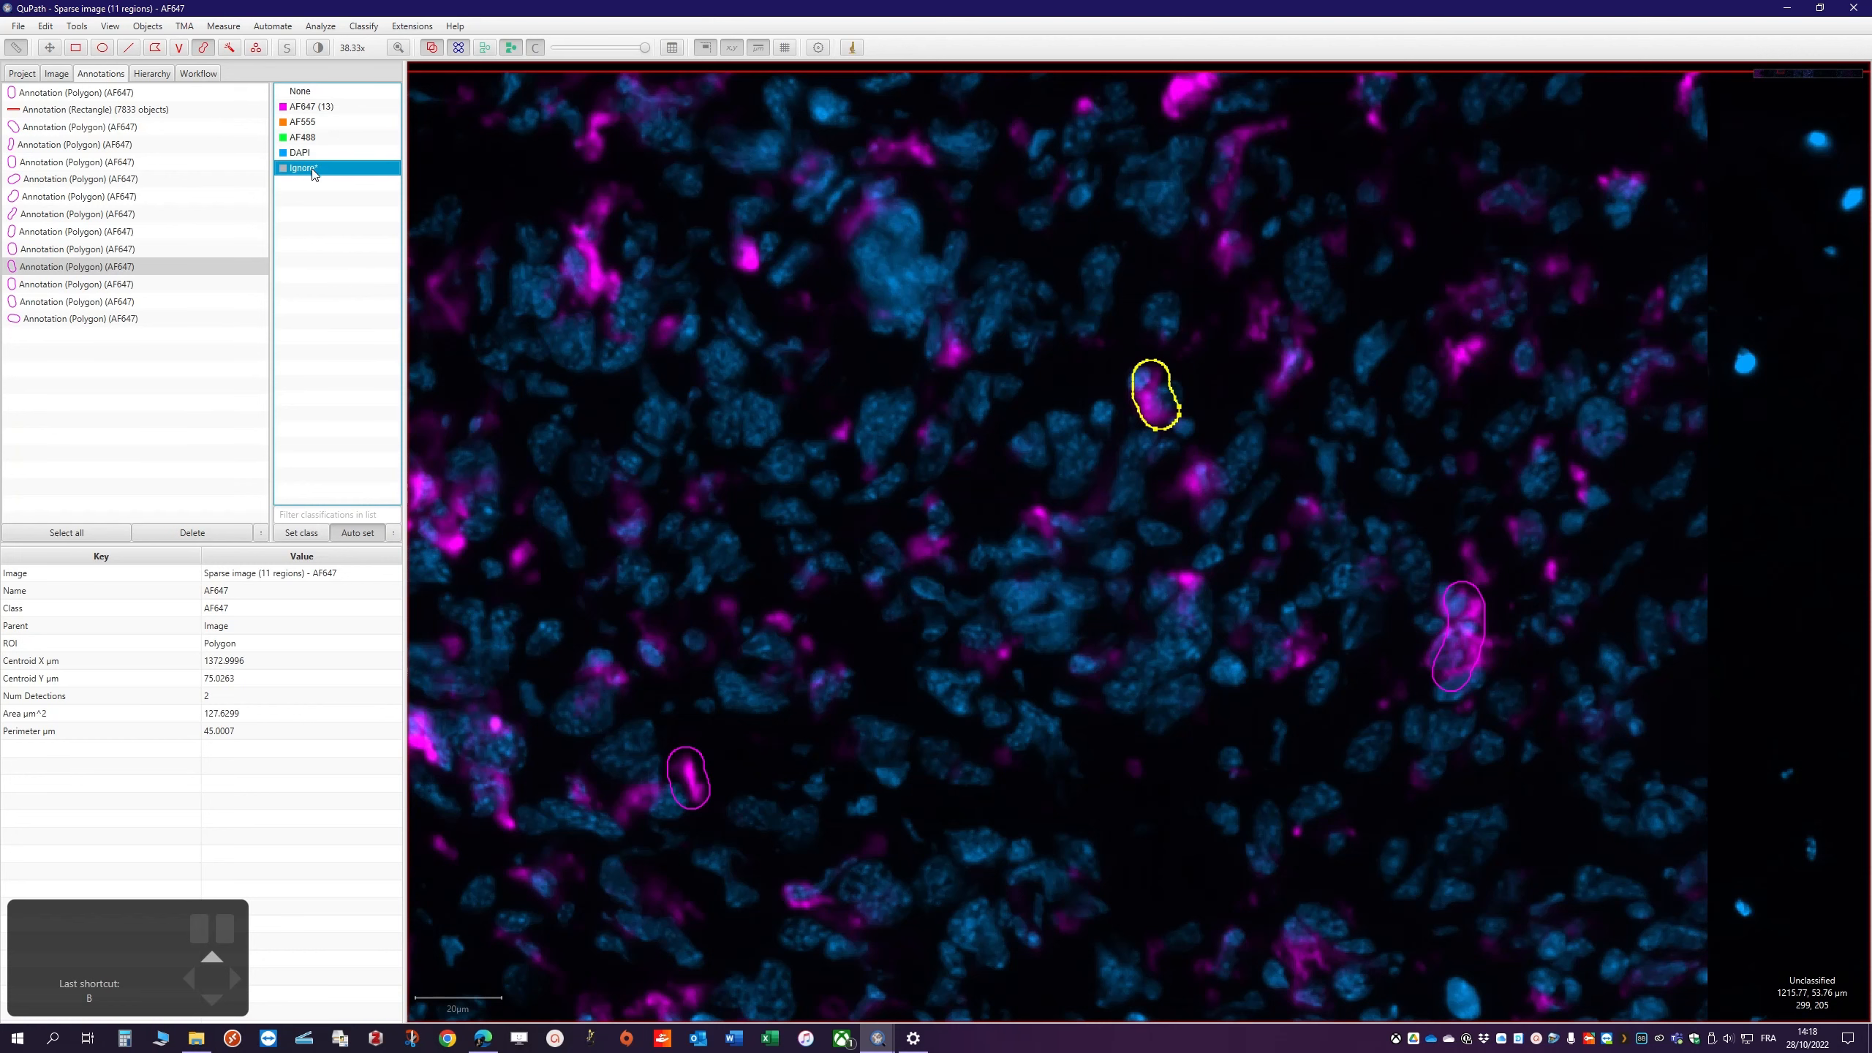
scroll(999, 701, "down", 4)
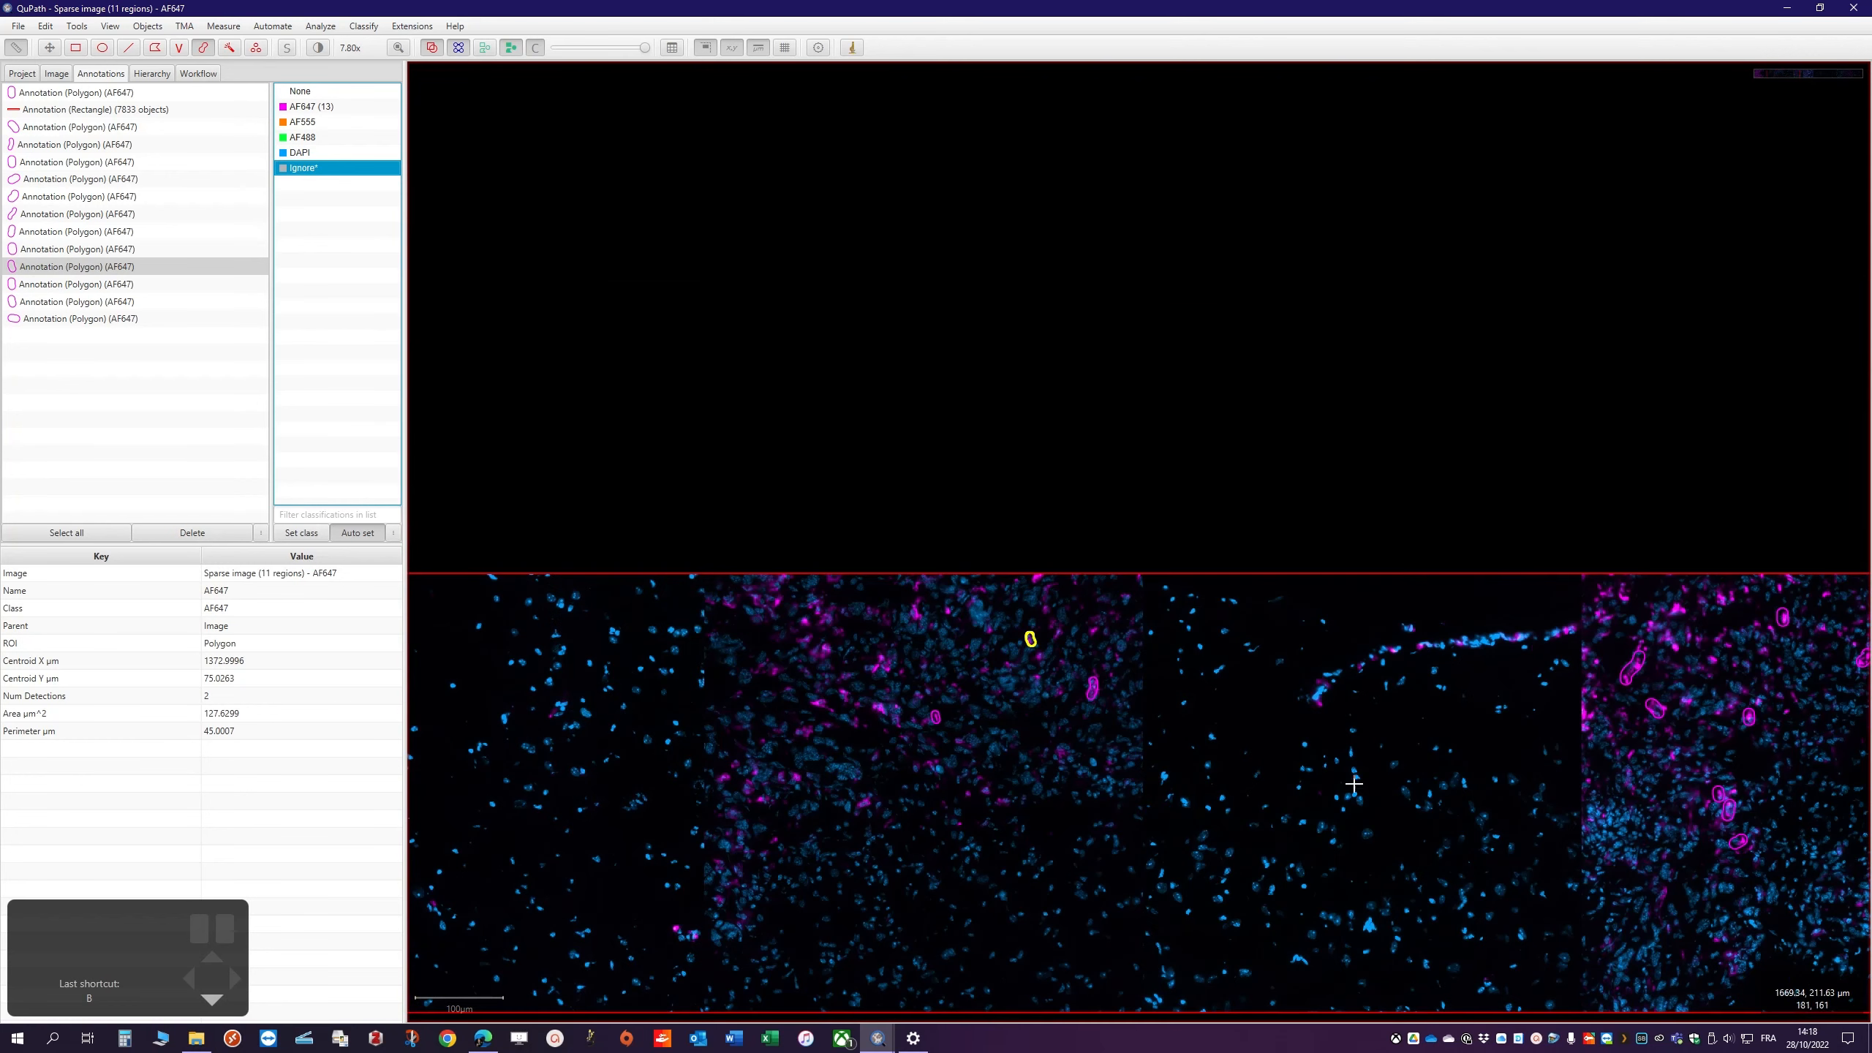
scroll(1354, 785, "up", 1)
mouse_move(1217, 862)
left_mouse_down()
mouse_move(1234, 868)
mouse_move(1132, 828)
left_mouse_up()
left_click_drag(1414, 728, 1502, 819)
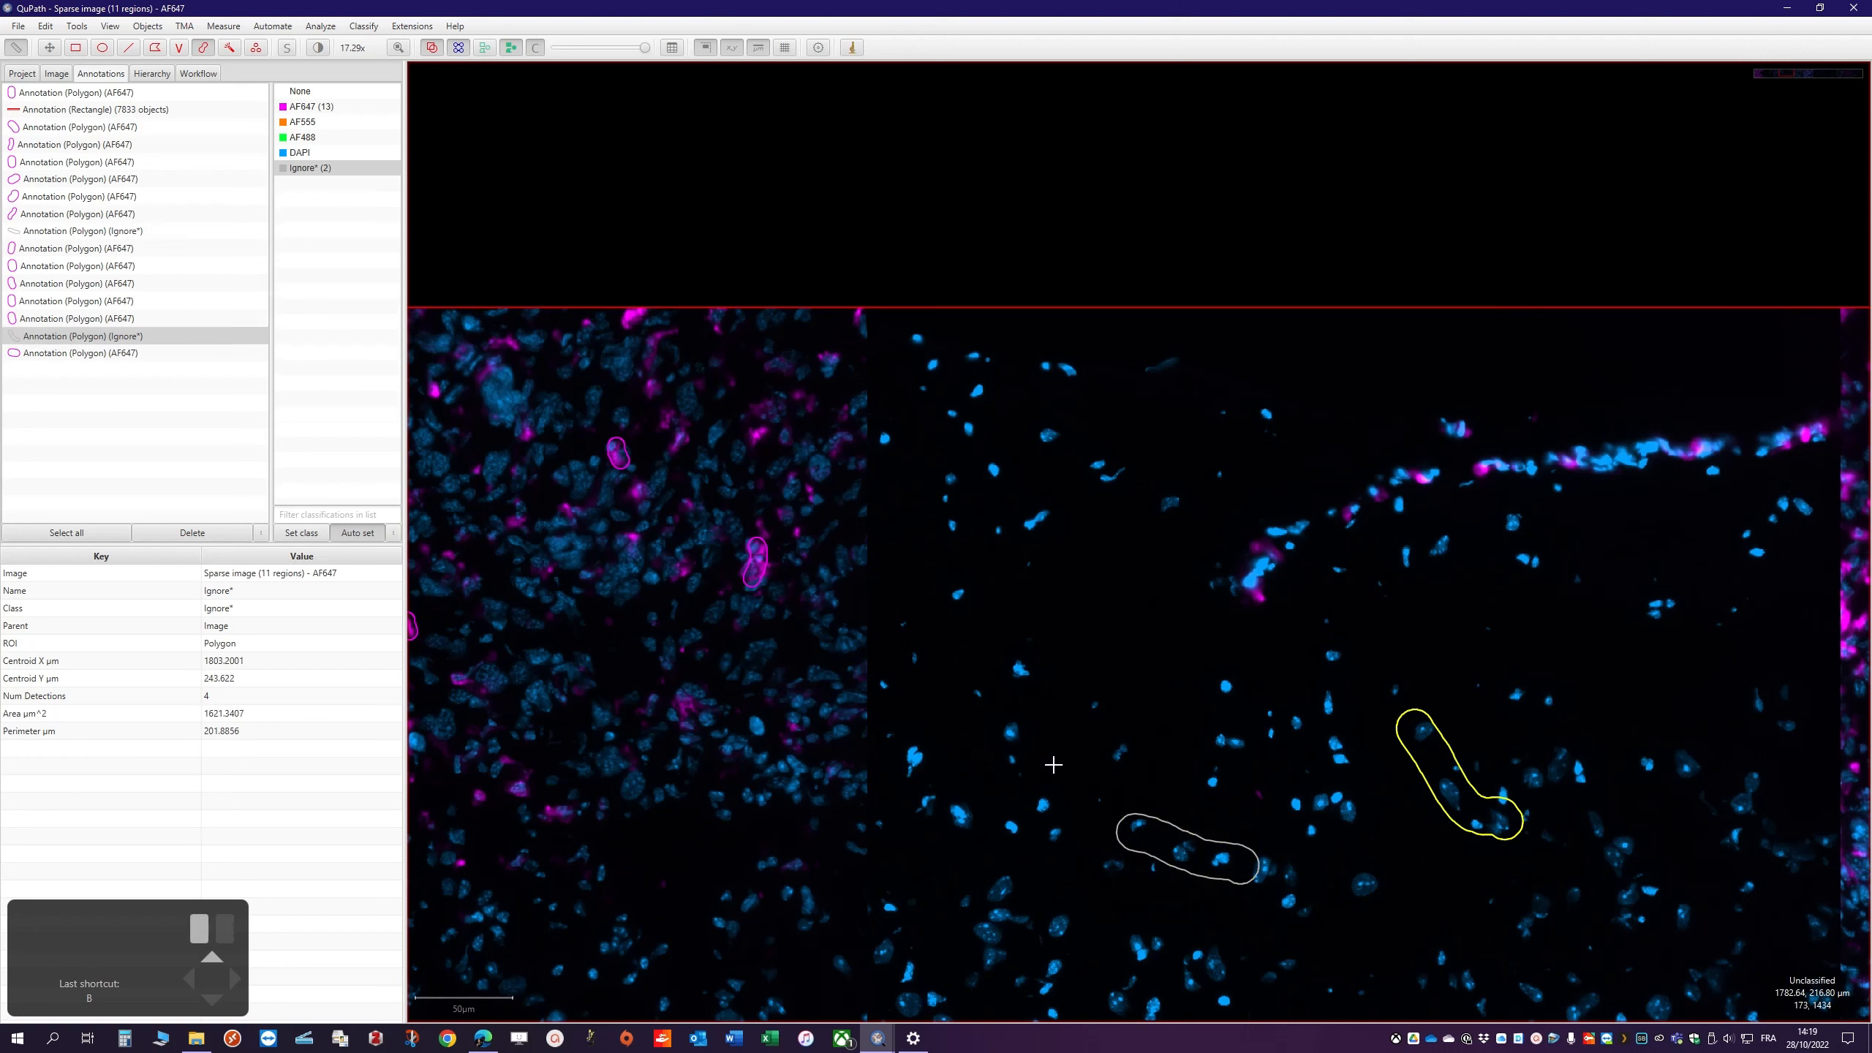
left_click_drag(847, 599, 745, 646)
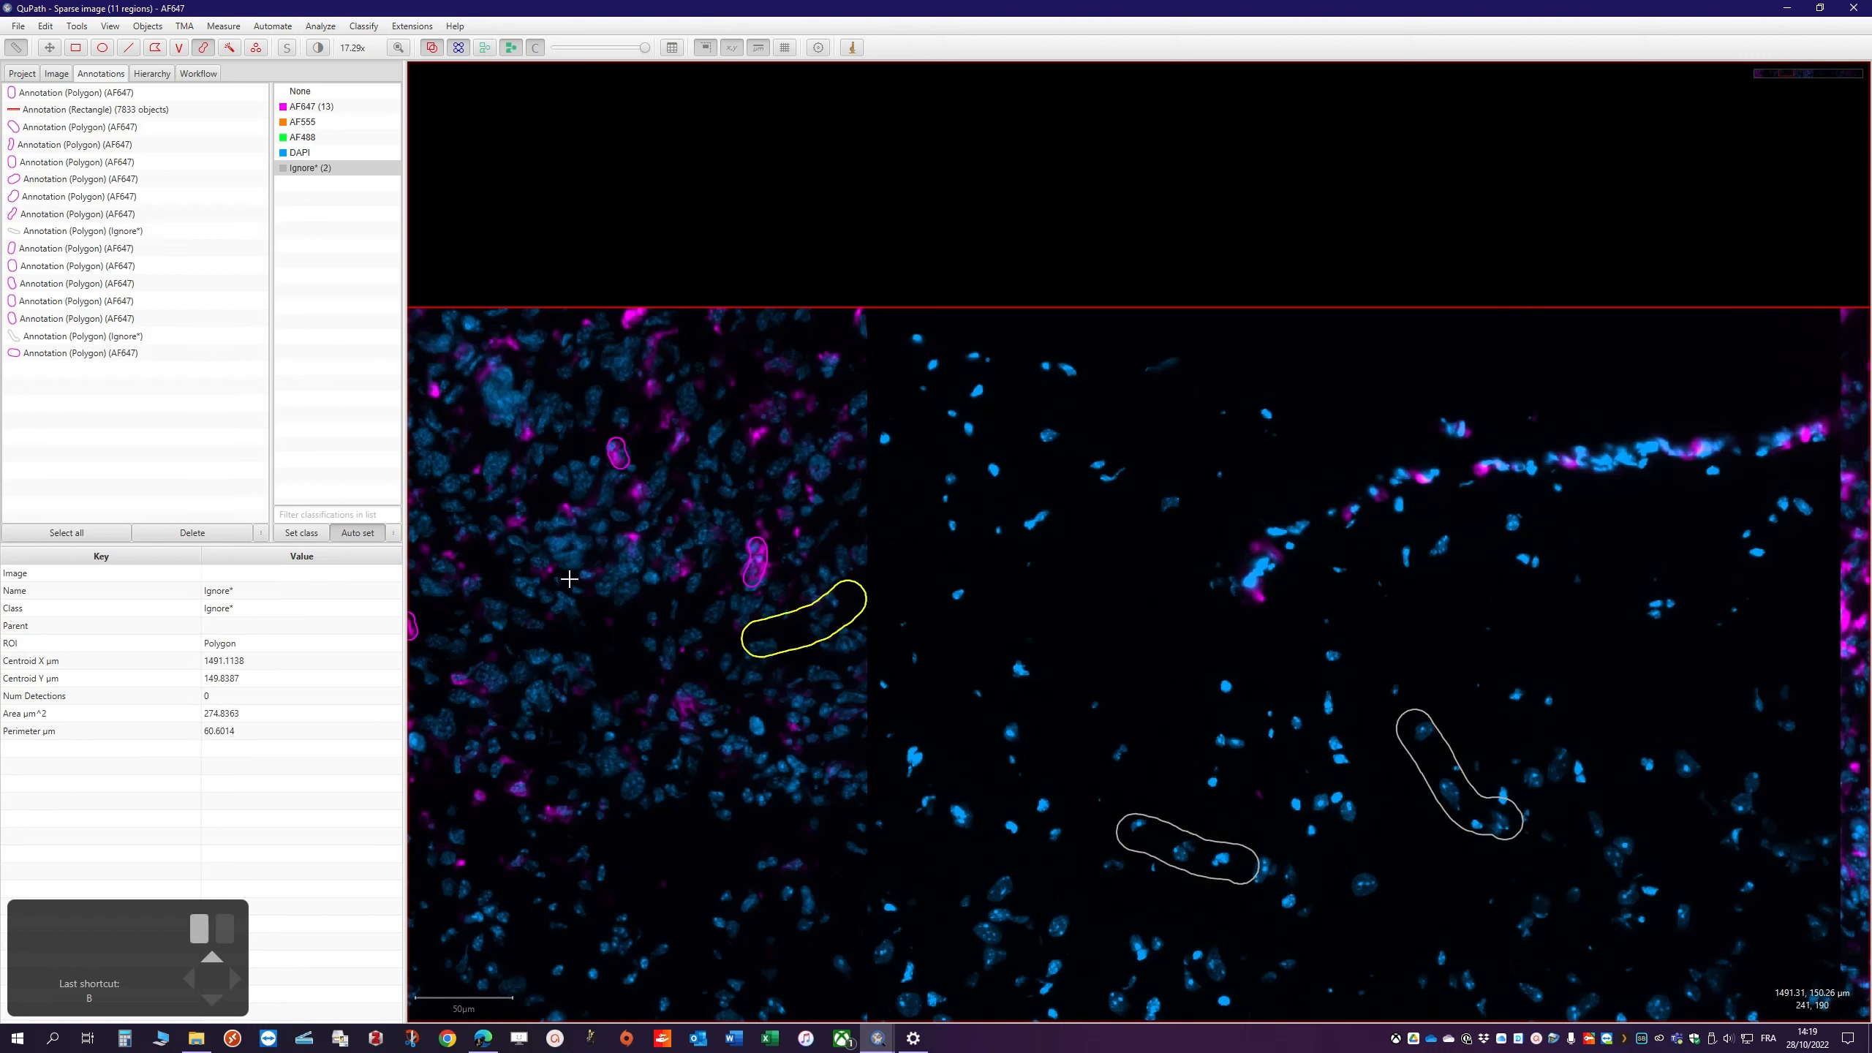
left_click_drag(531, 384, 557, 432)
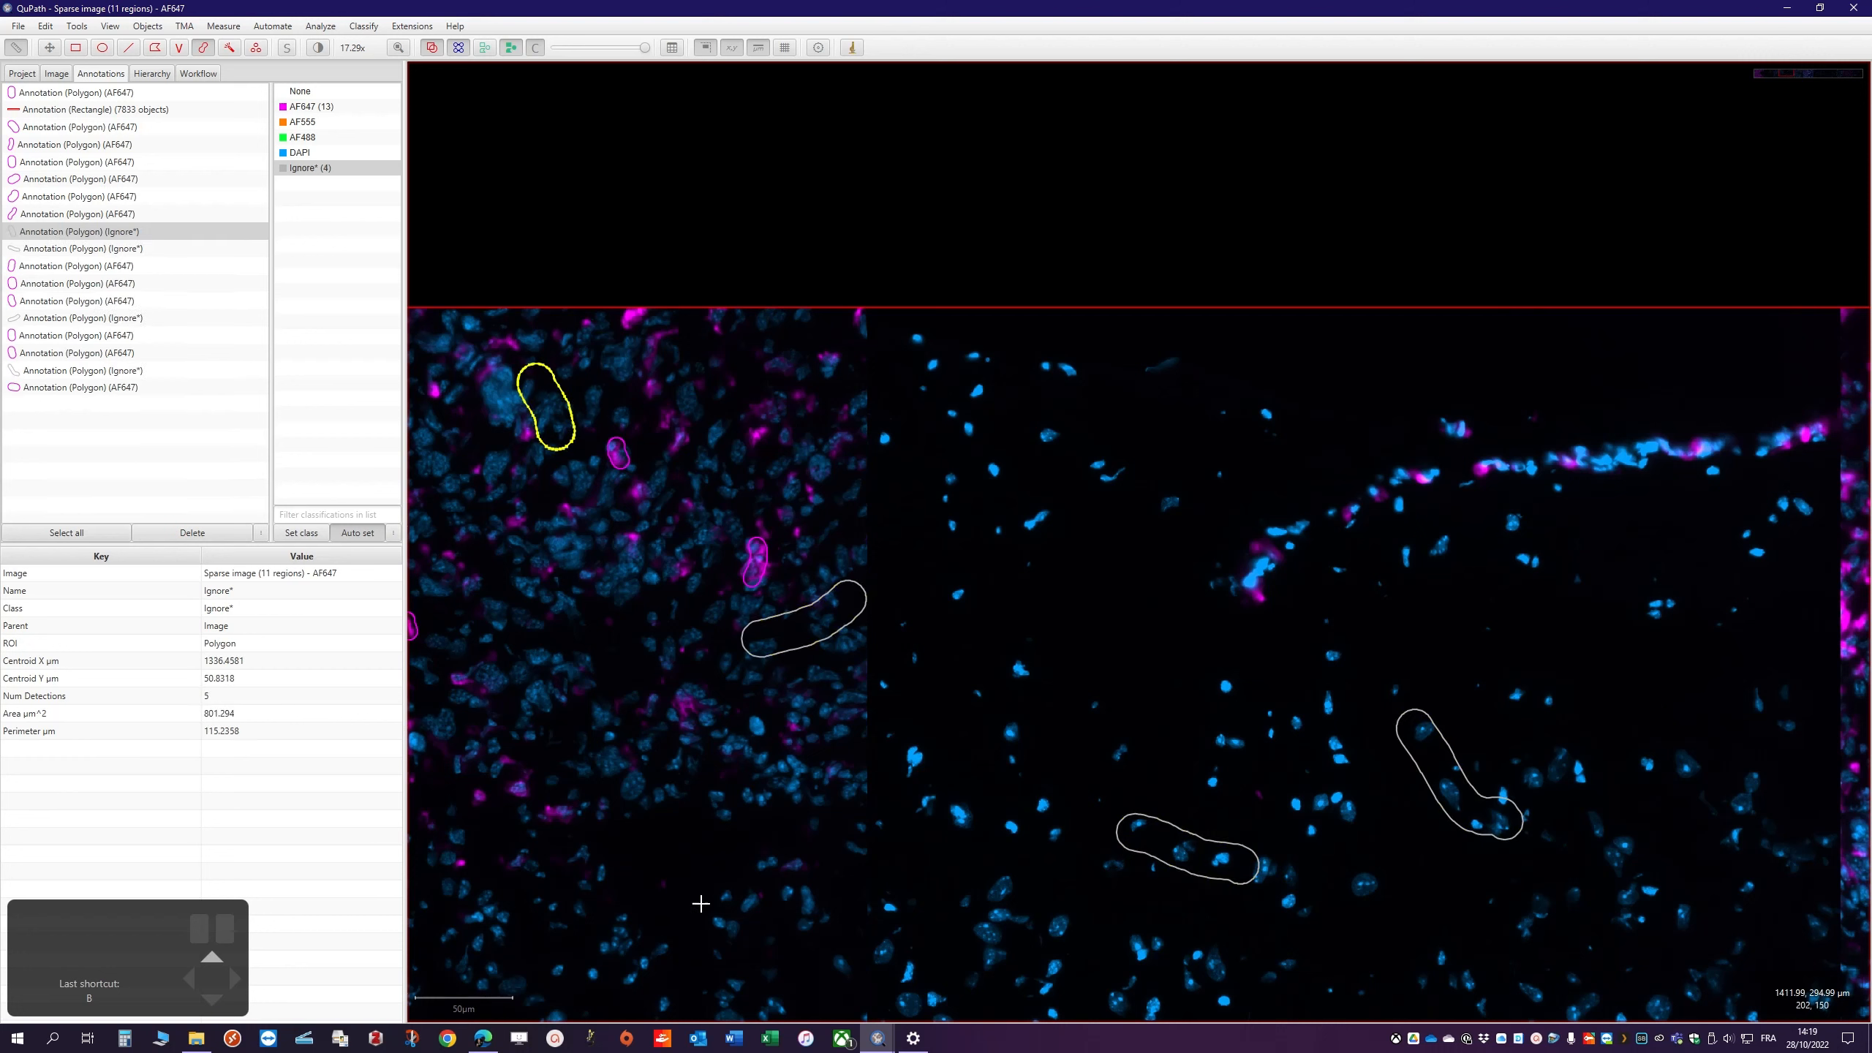
left_click_drag(730, 923, 823, 859)
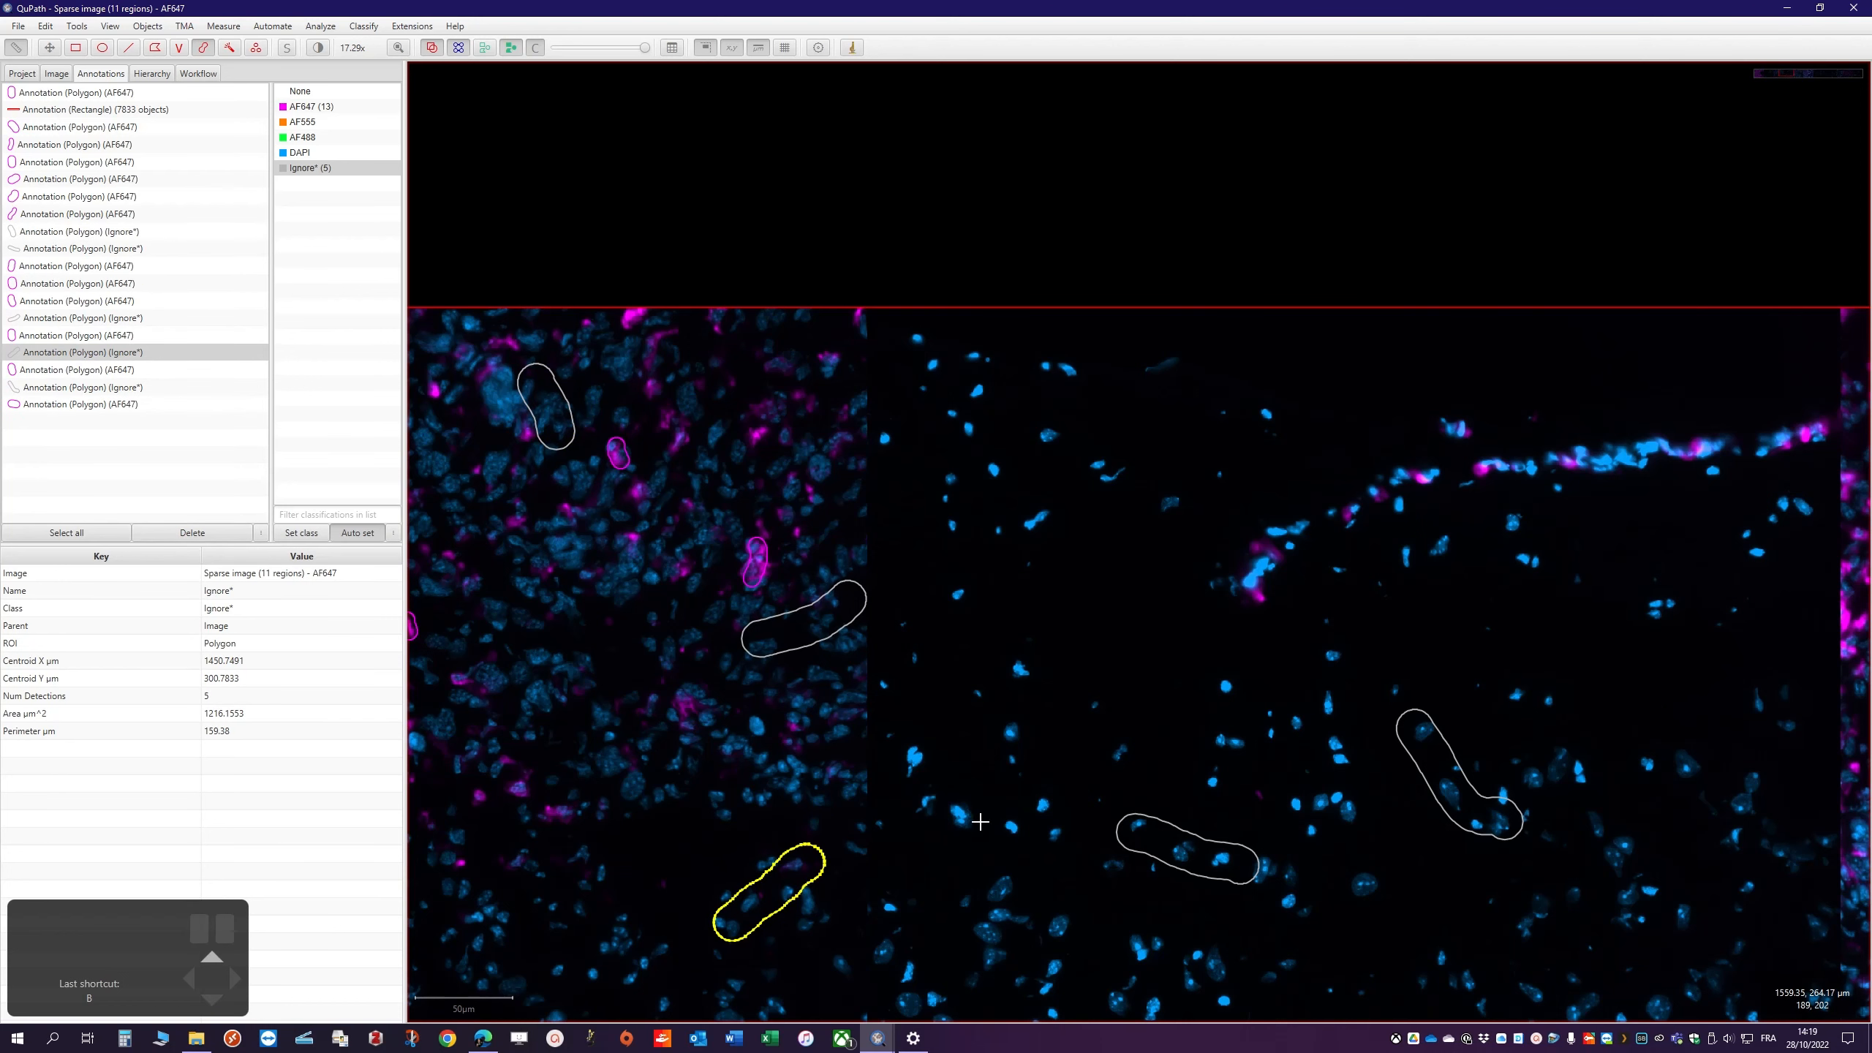
Brush five more Ignore* annotations over unstained nuclei in the dim region farther along the image and the adjacent dense region's edge
key("m")
left_click_drag(1241, 711, 266, 435)
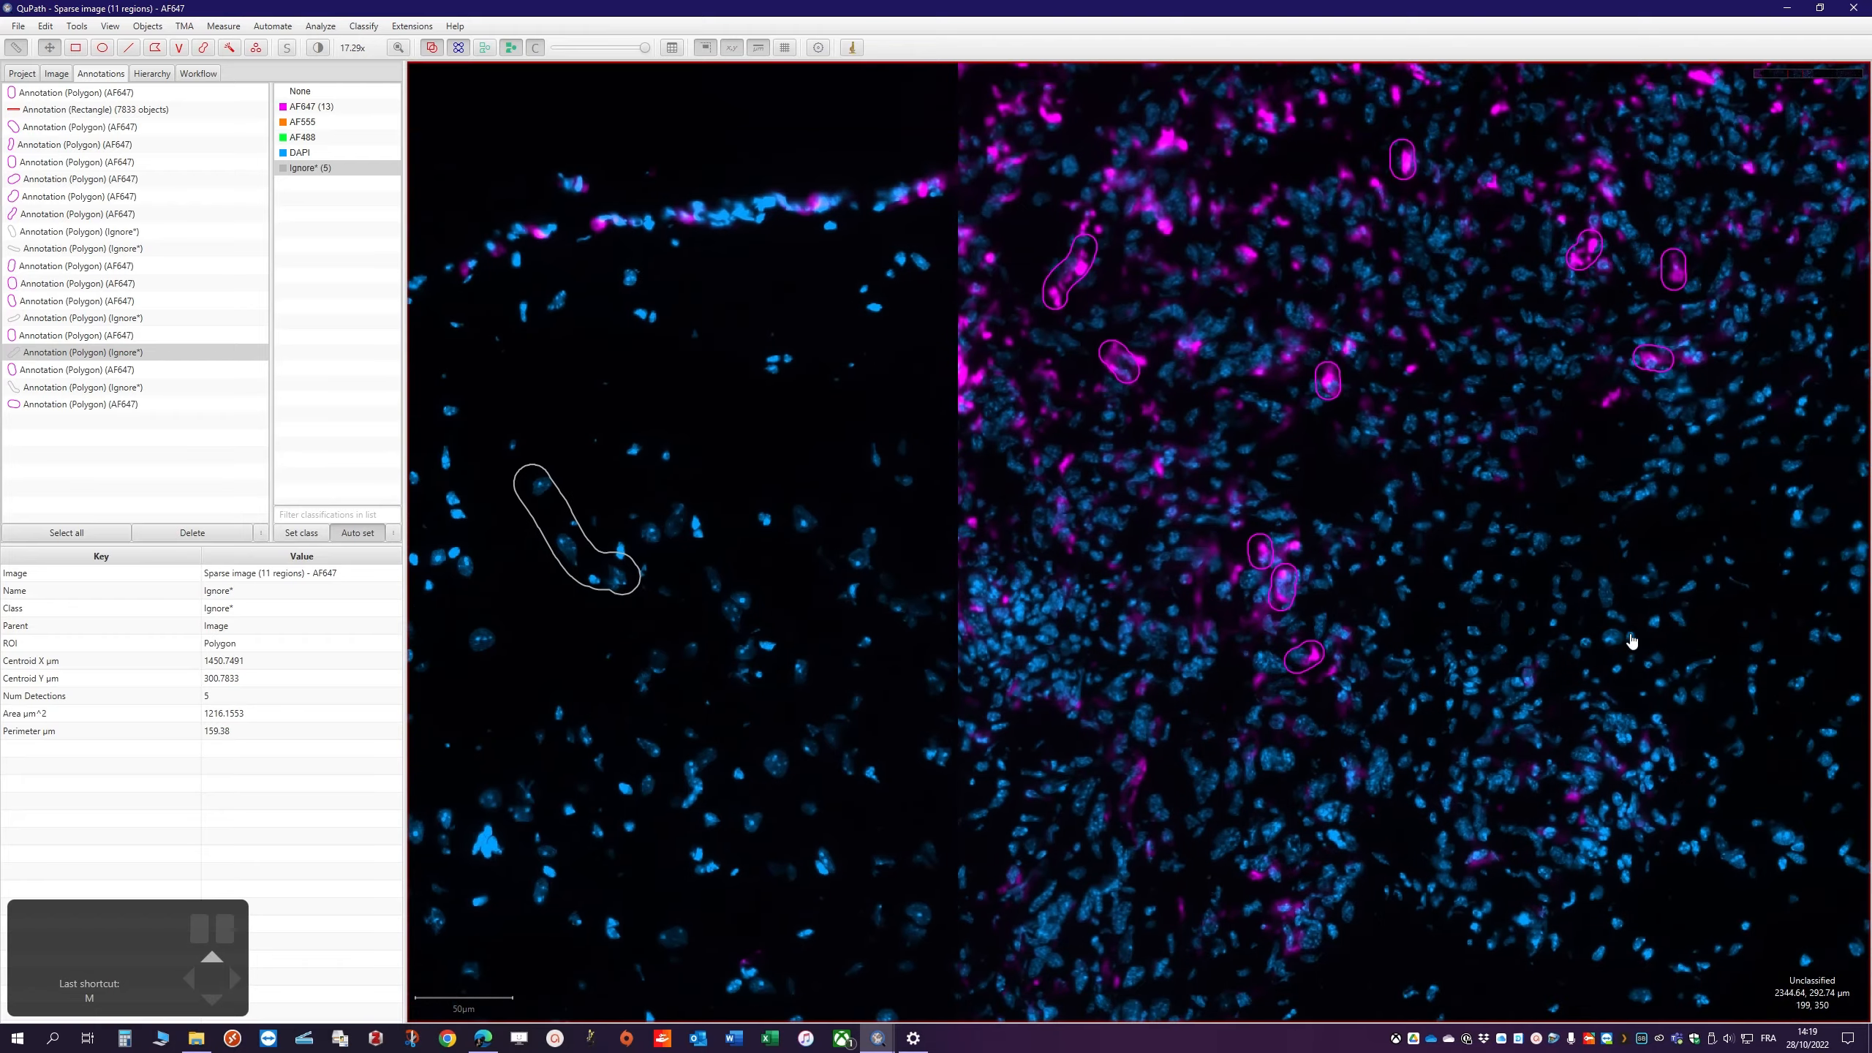
left_click_drag(1631, 638, 928, 577)
mouse_move(1642, 586)
left_mouse_down()
mouse_move(961, 577)
mouse_move(1095, 662)
mouse_move(1234, 670)
mouse_move(1436, 503)
left_mouse_up()
key("b")
left_click_drag(1352, 426, 1466, 347)
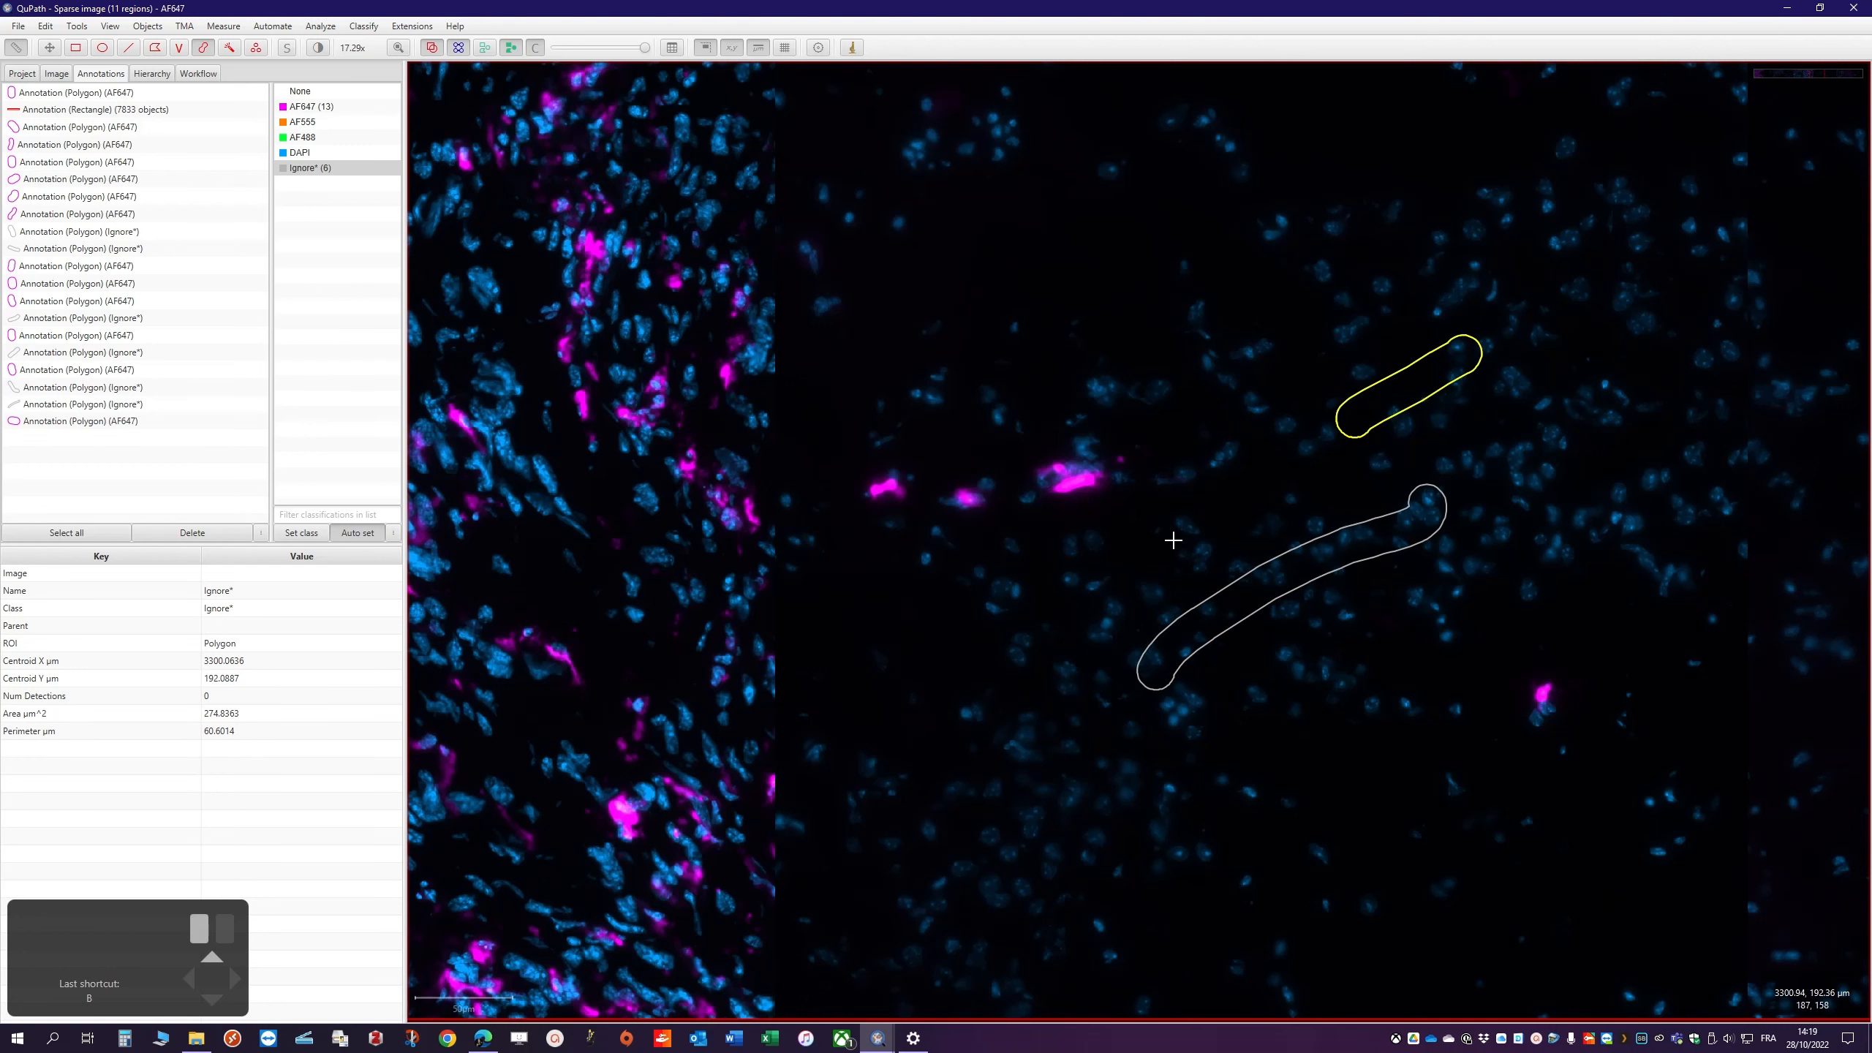
left_click_drag(989, 697, 992, 837)
left_click_drag(742, 719, 706, 694)
left_click_drag(743, 612, 669, 611)
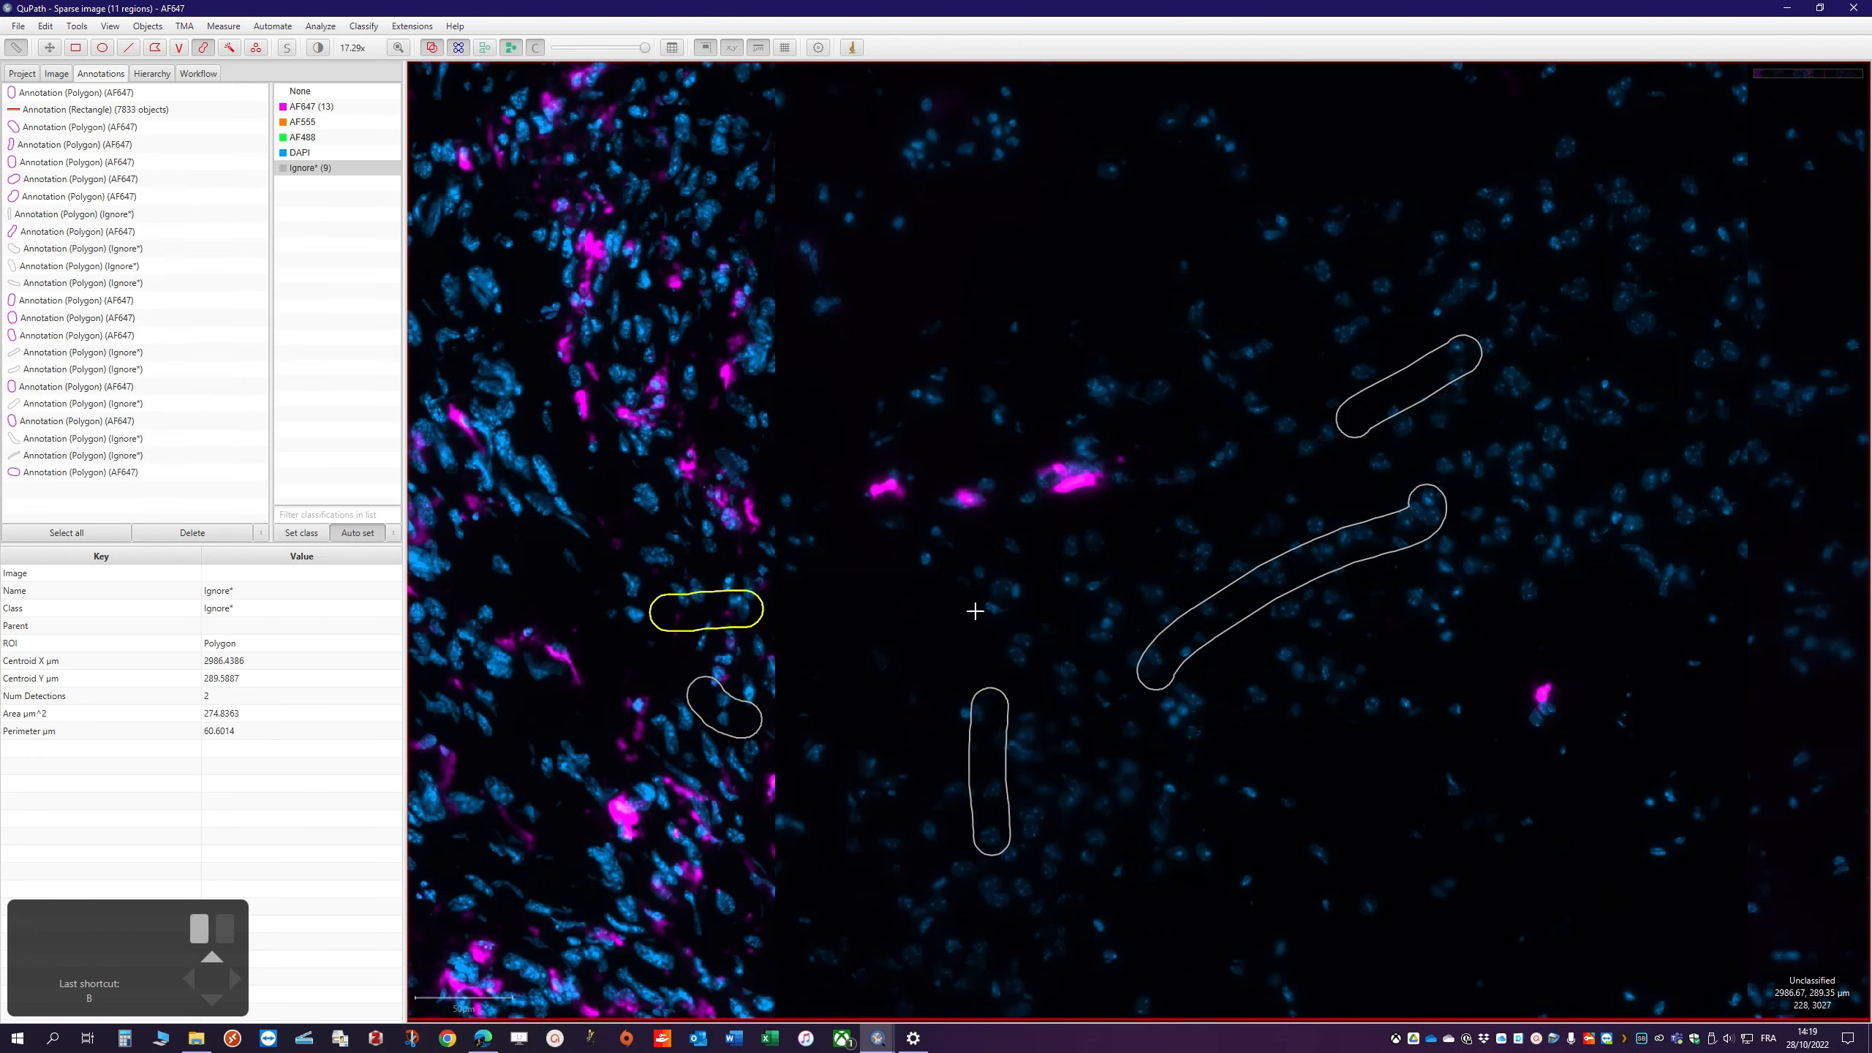
scroll(622, 397, "down", 5)
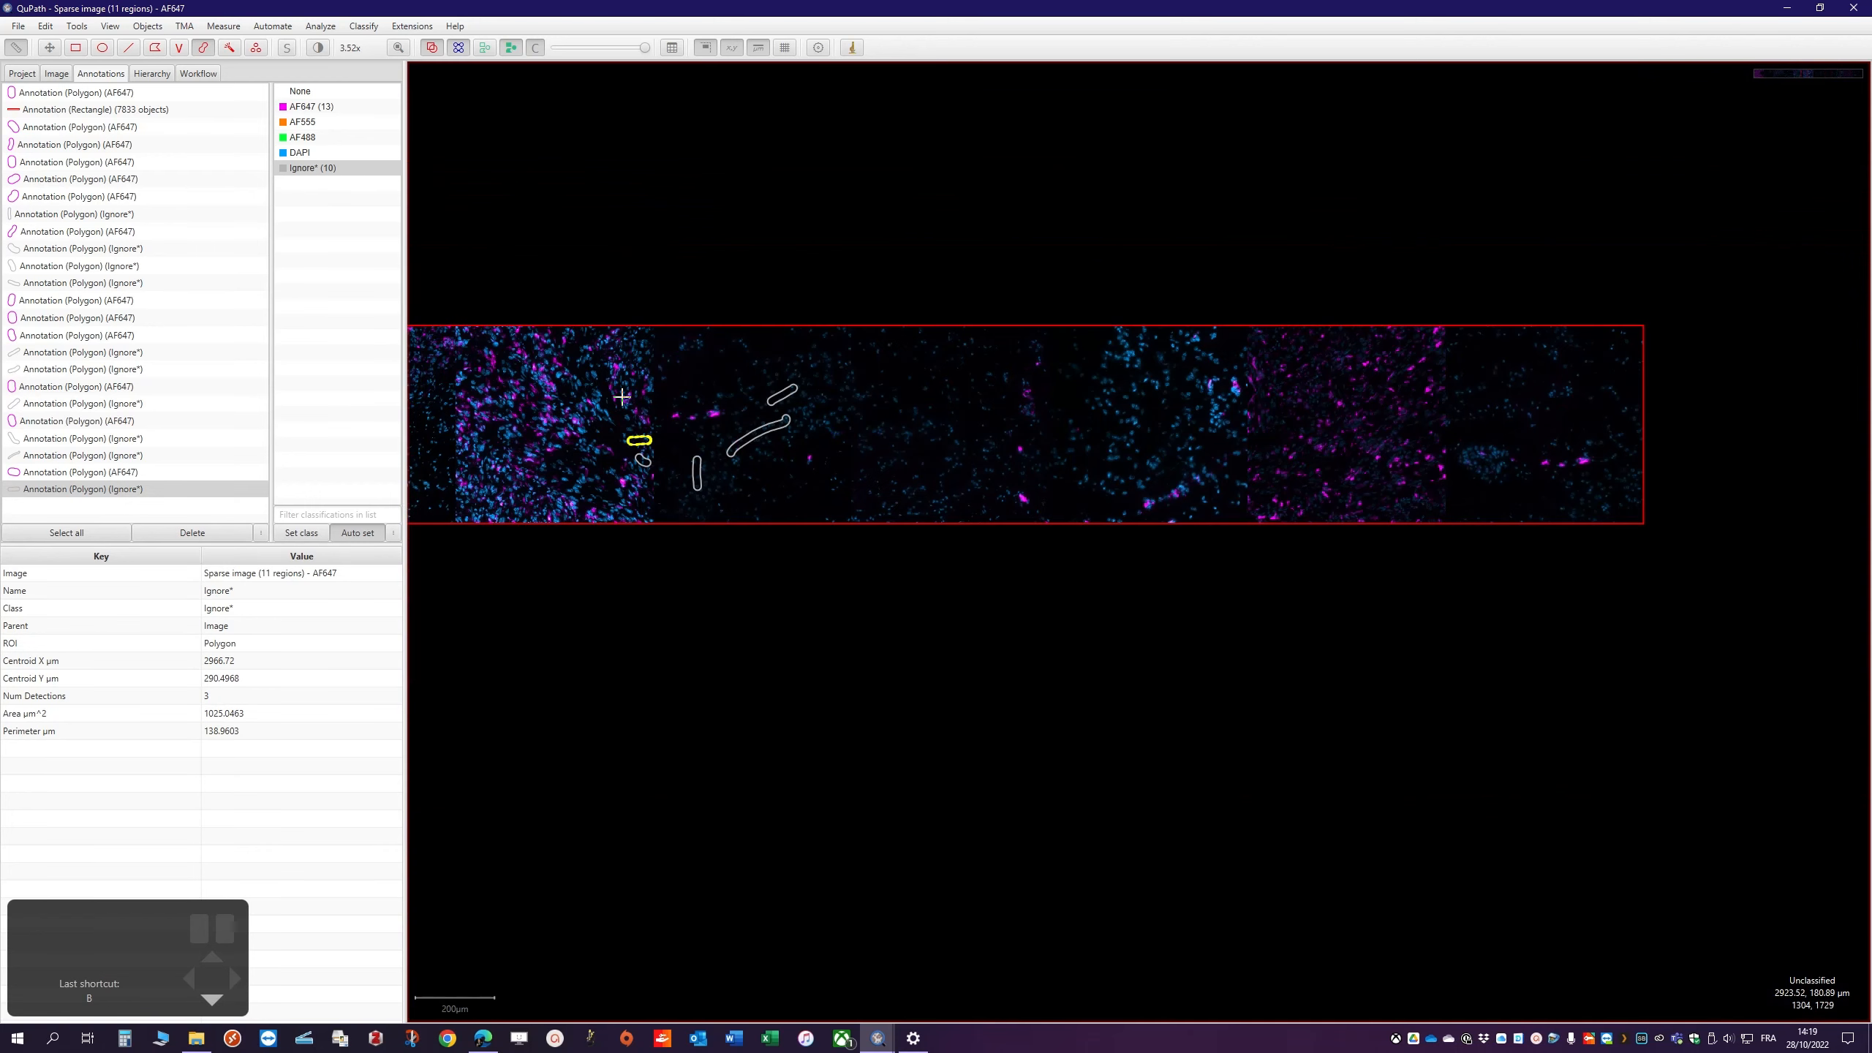
left_click(317, 48)
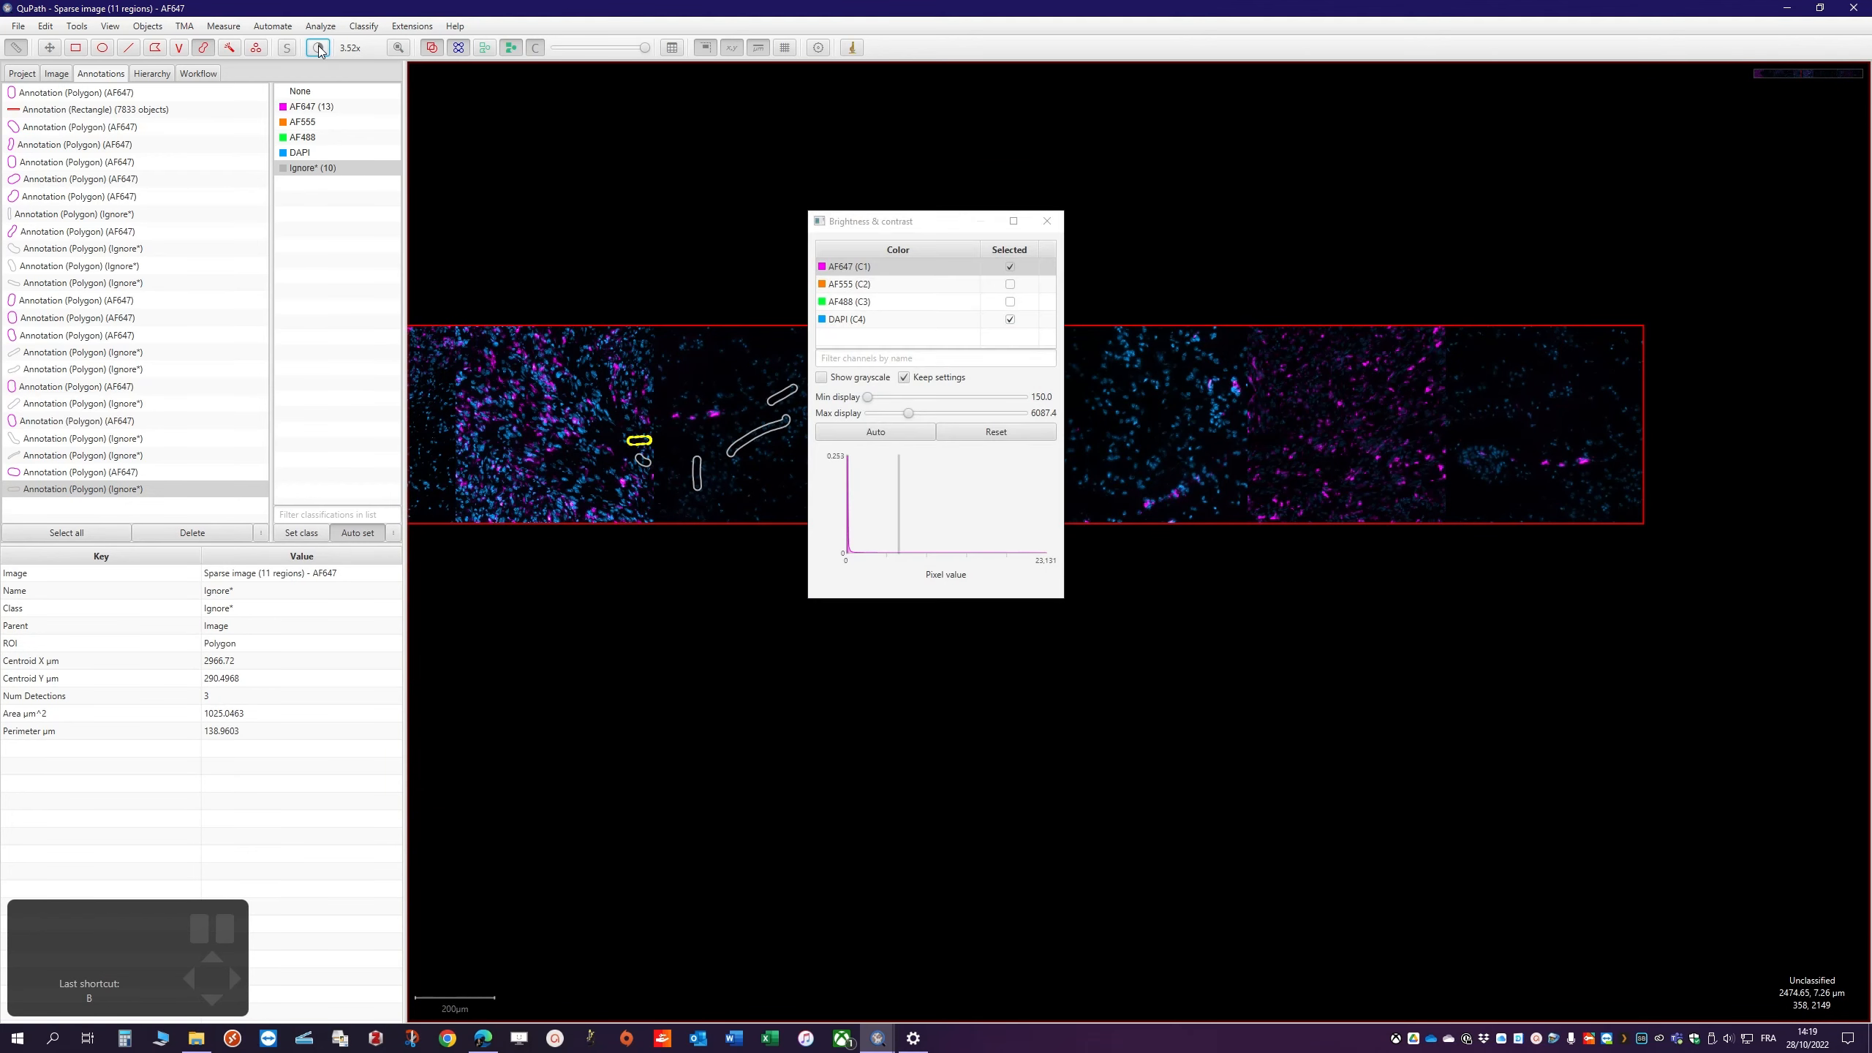
left_click(1047, 221)
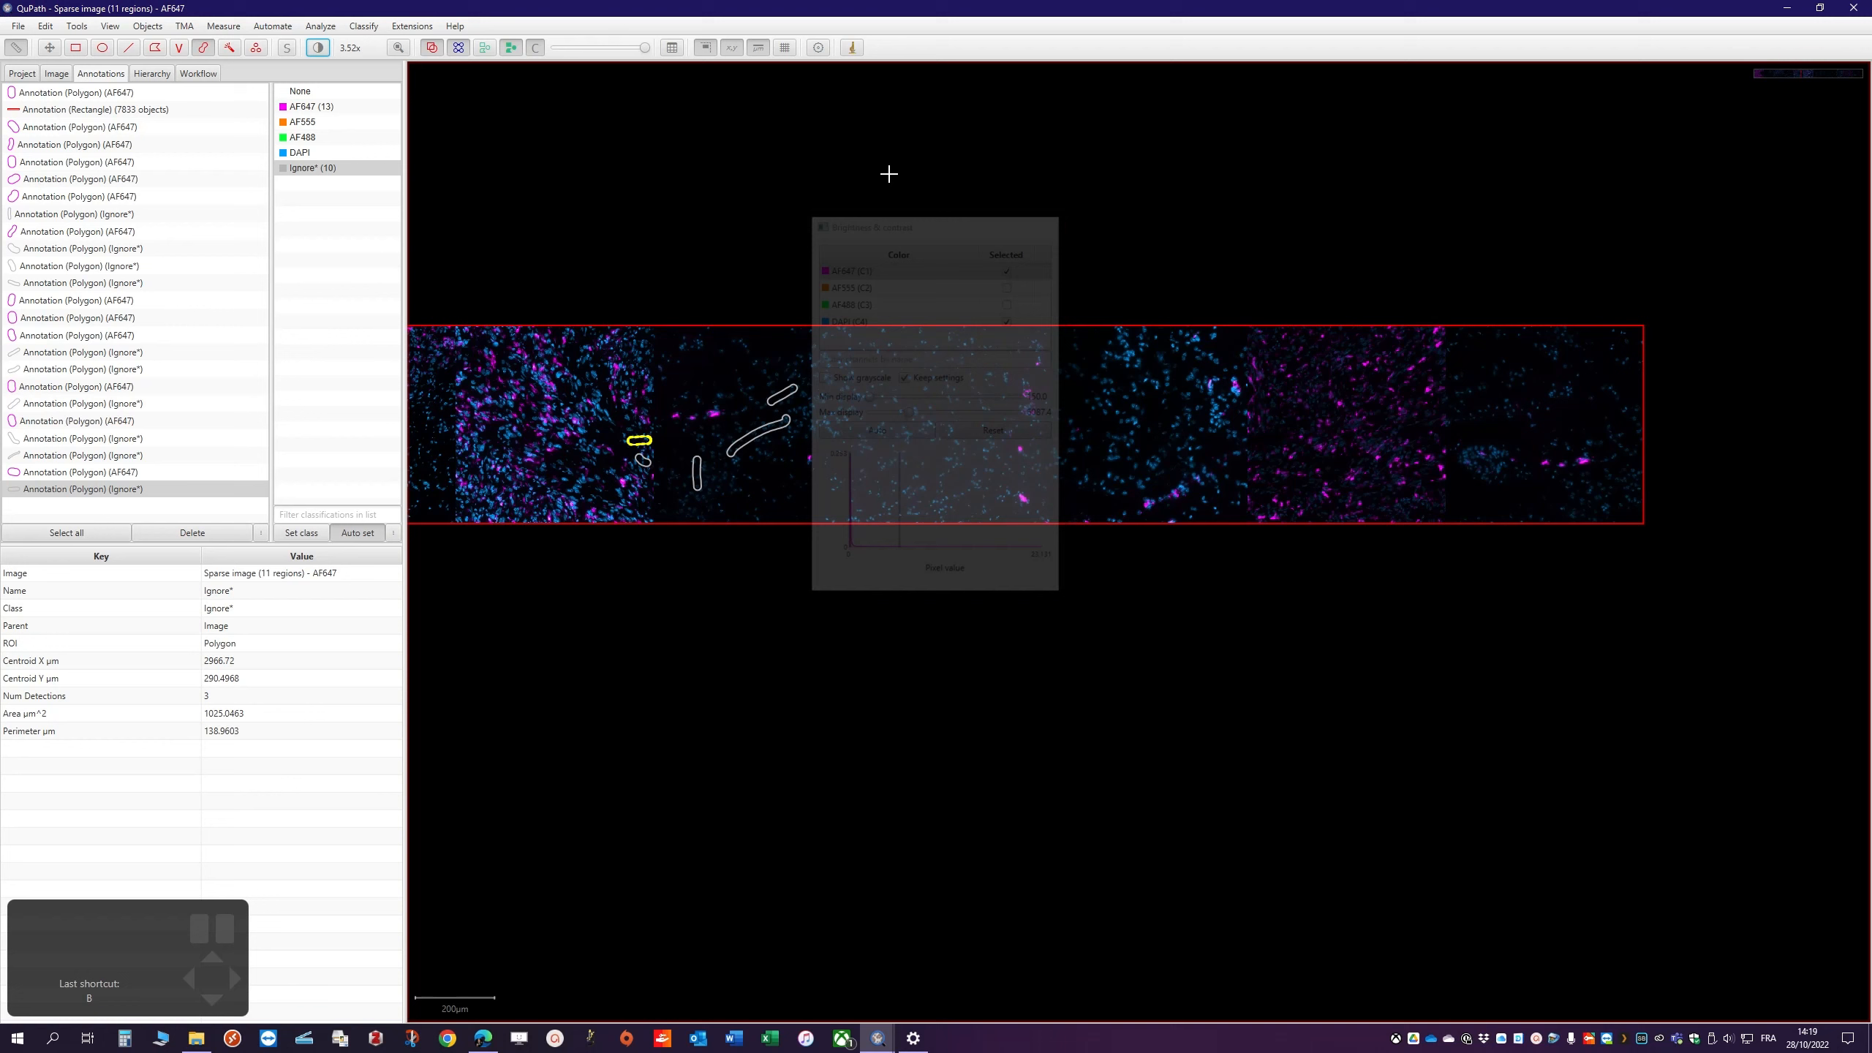
Select the full image rectangle annotation and start training an object classifier with live update
left_click(398, 48)
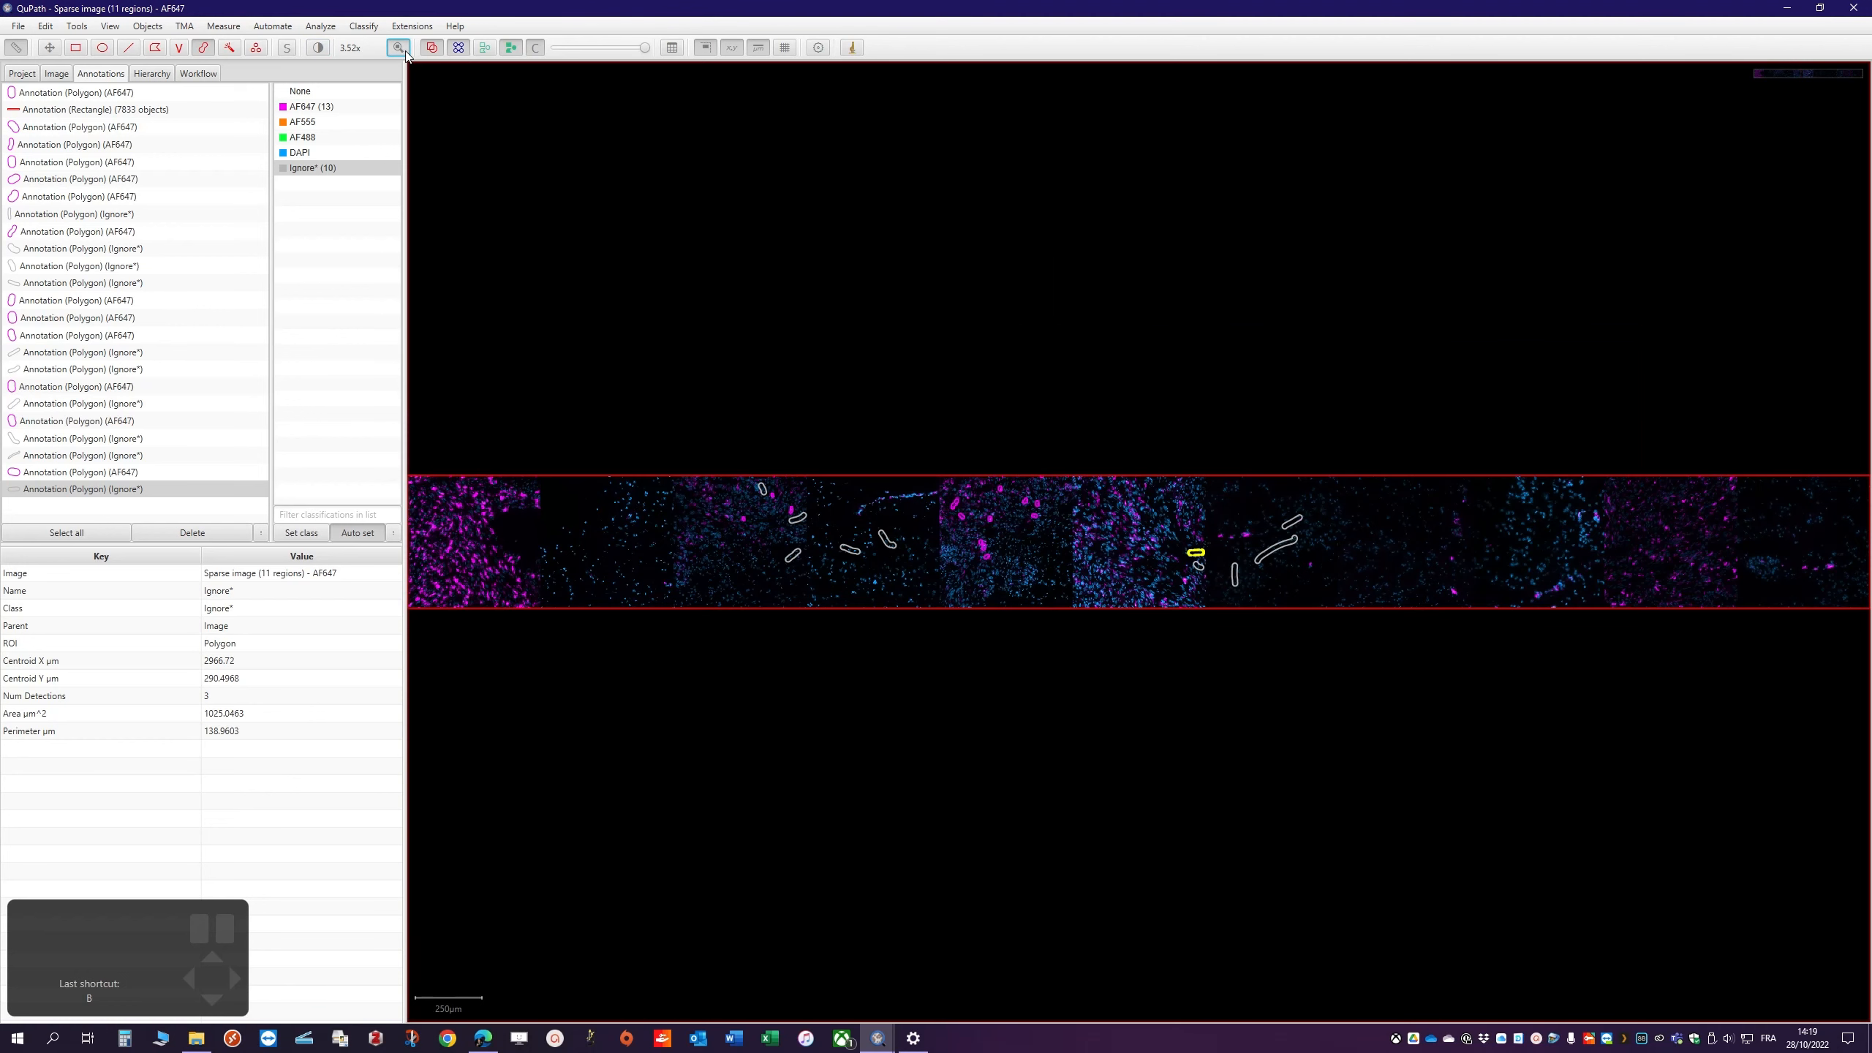
left_click(52, 111)
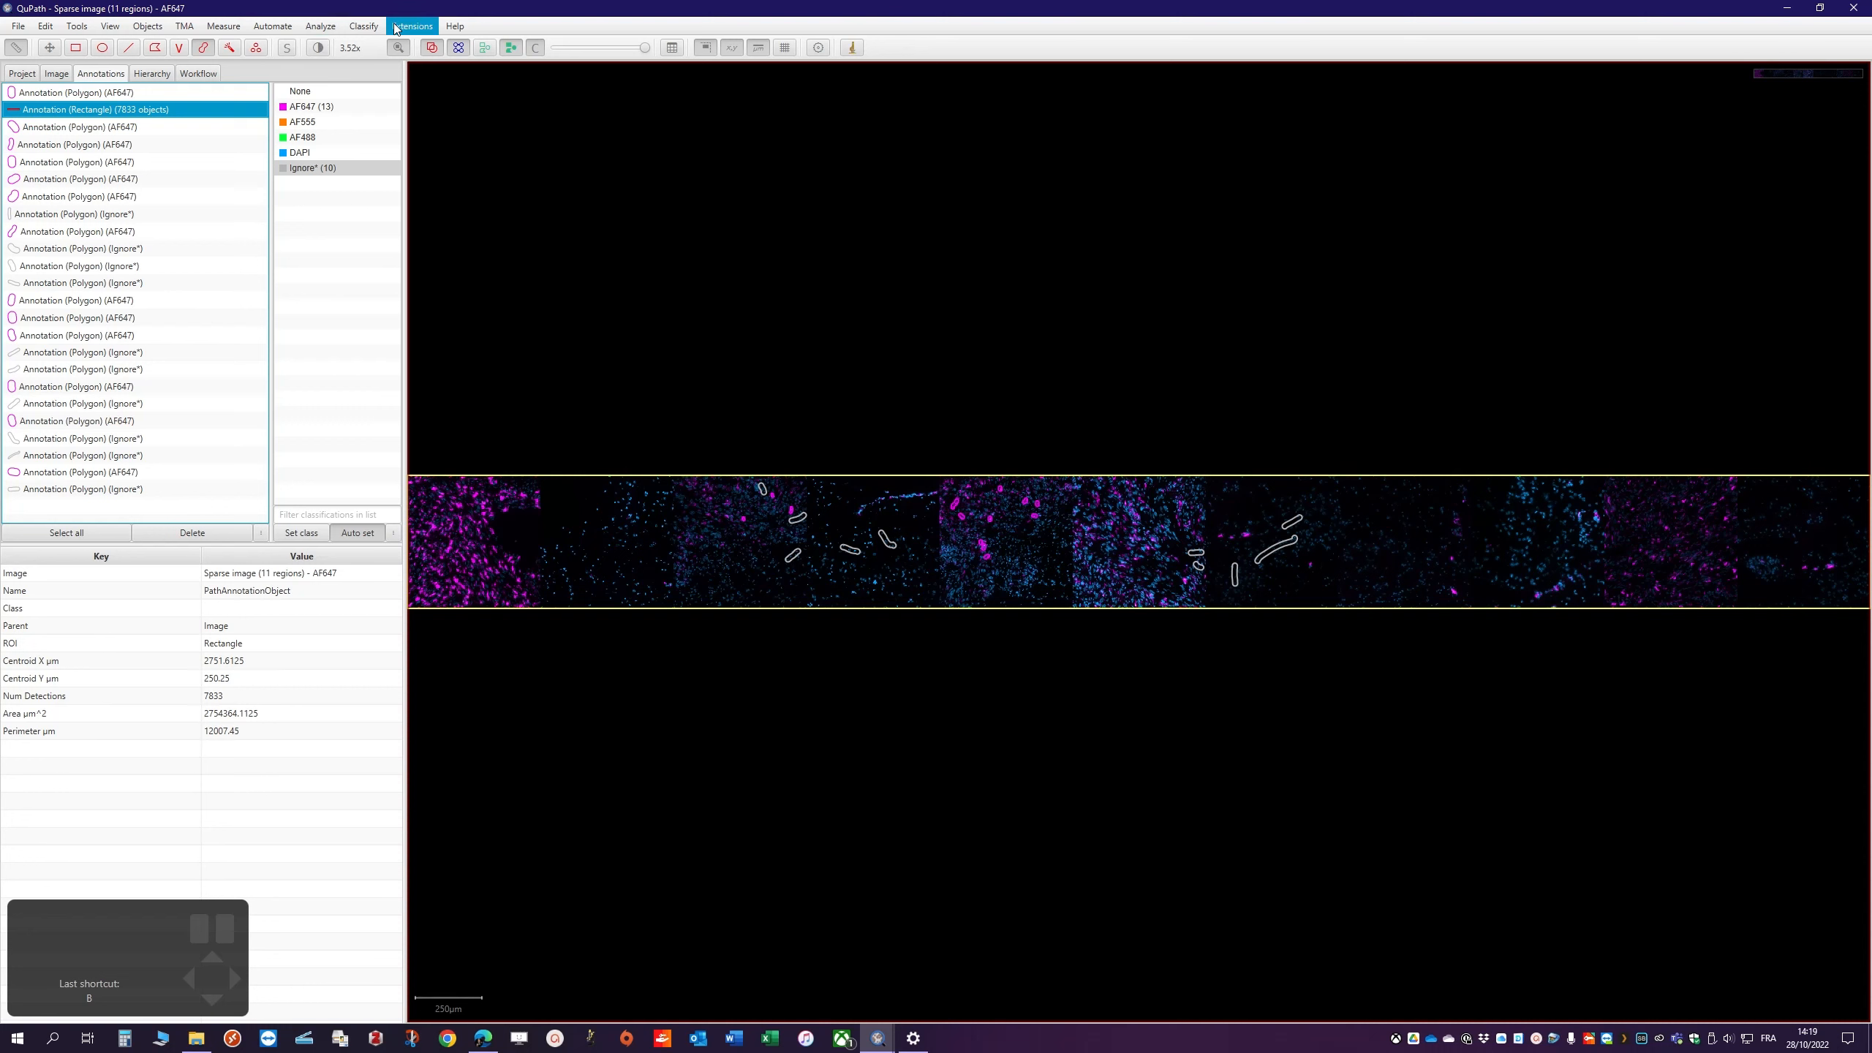
left_click(370, 26)
mouse_move(386, 48)
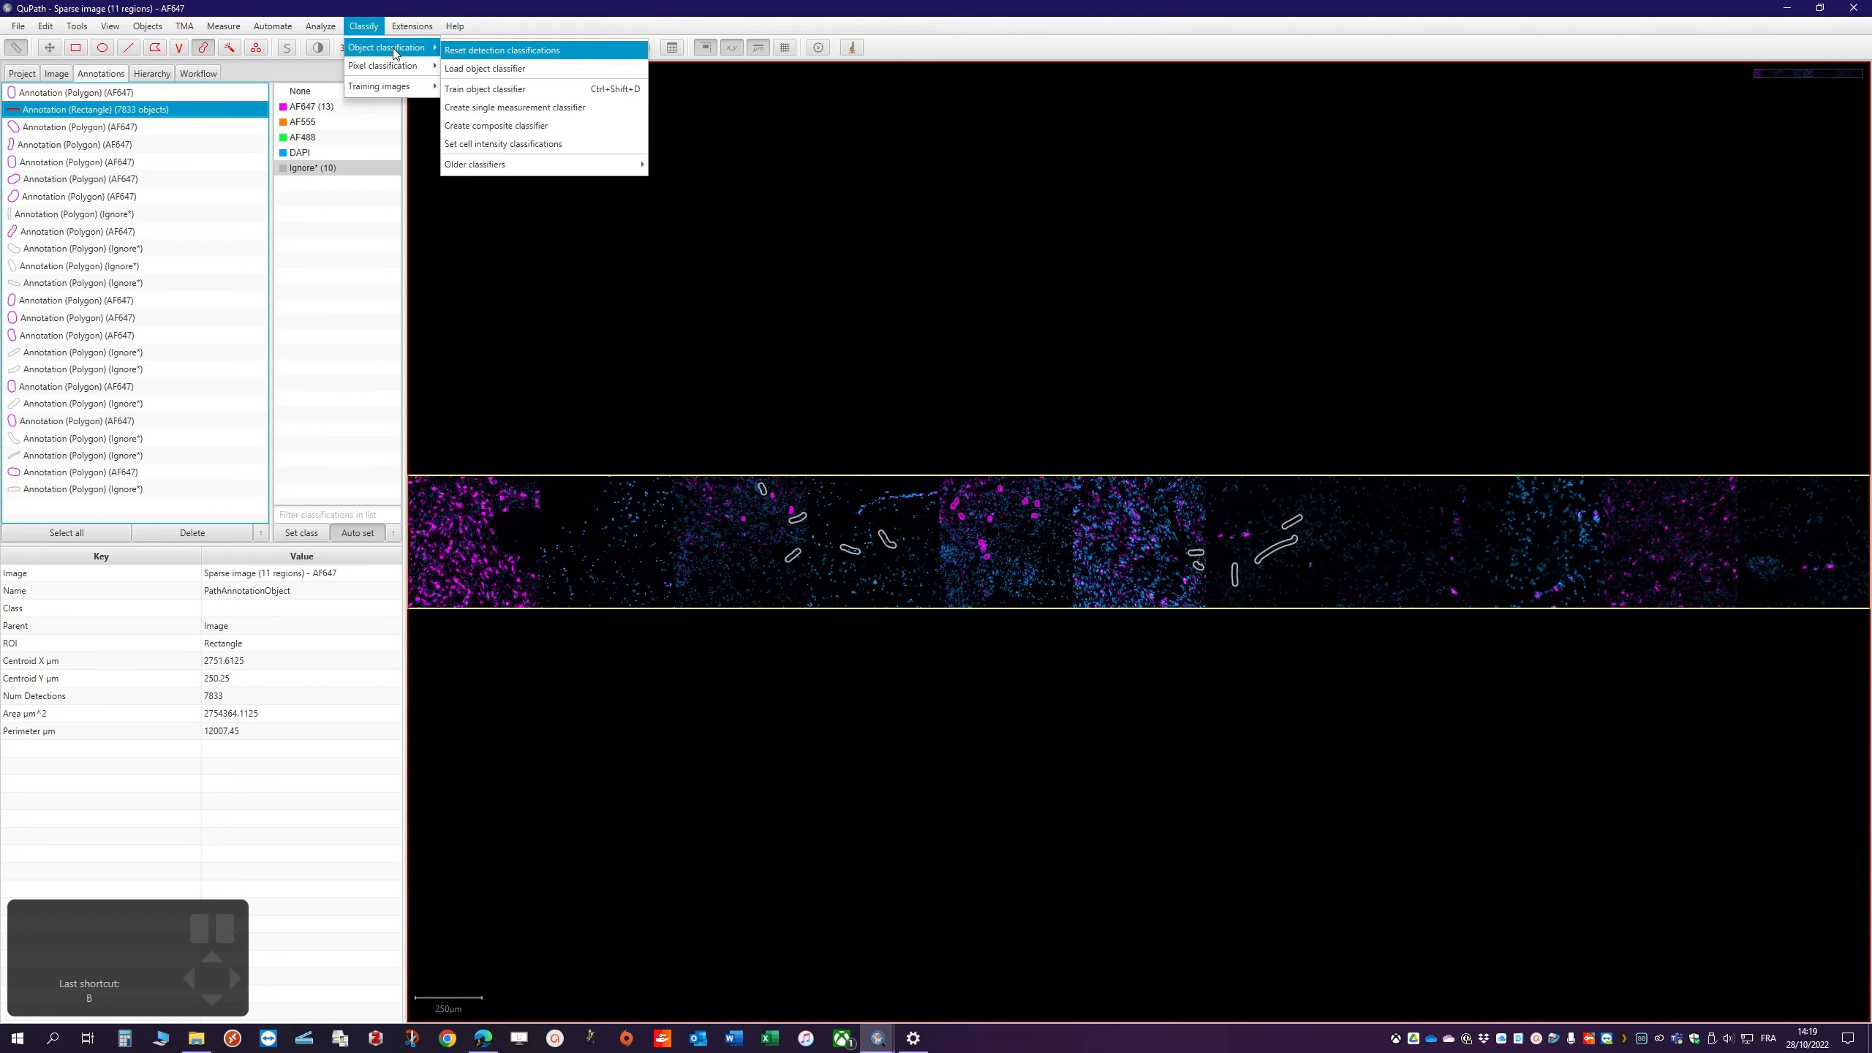
left_click(479, 85)
left_click(951, 399)
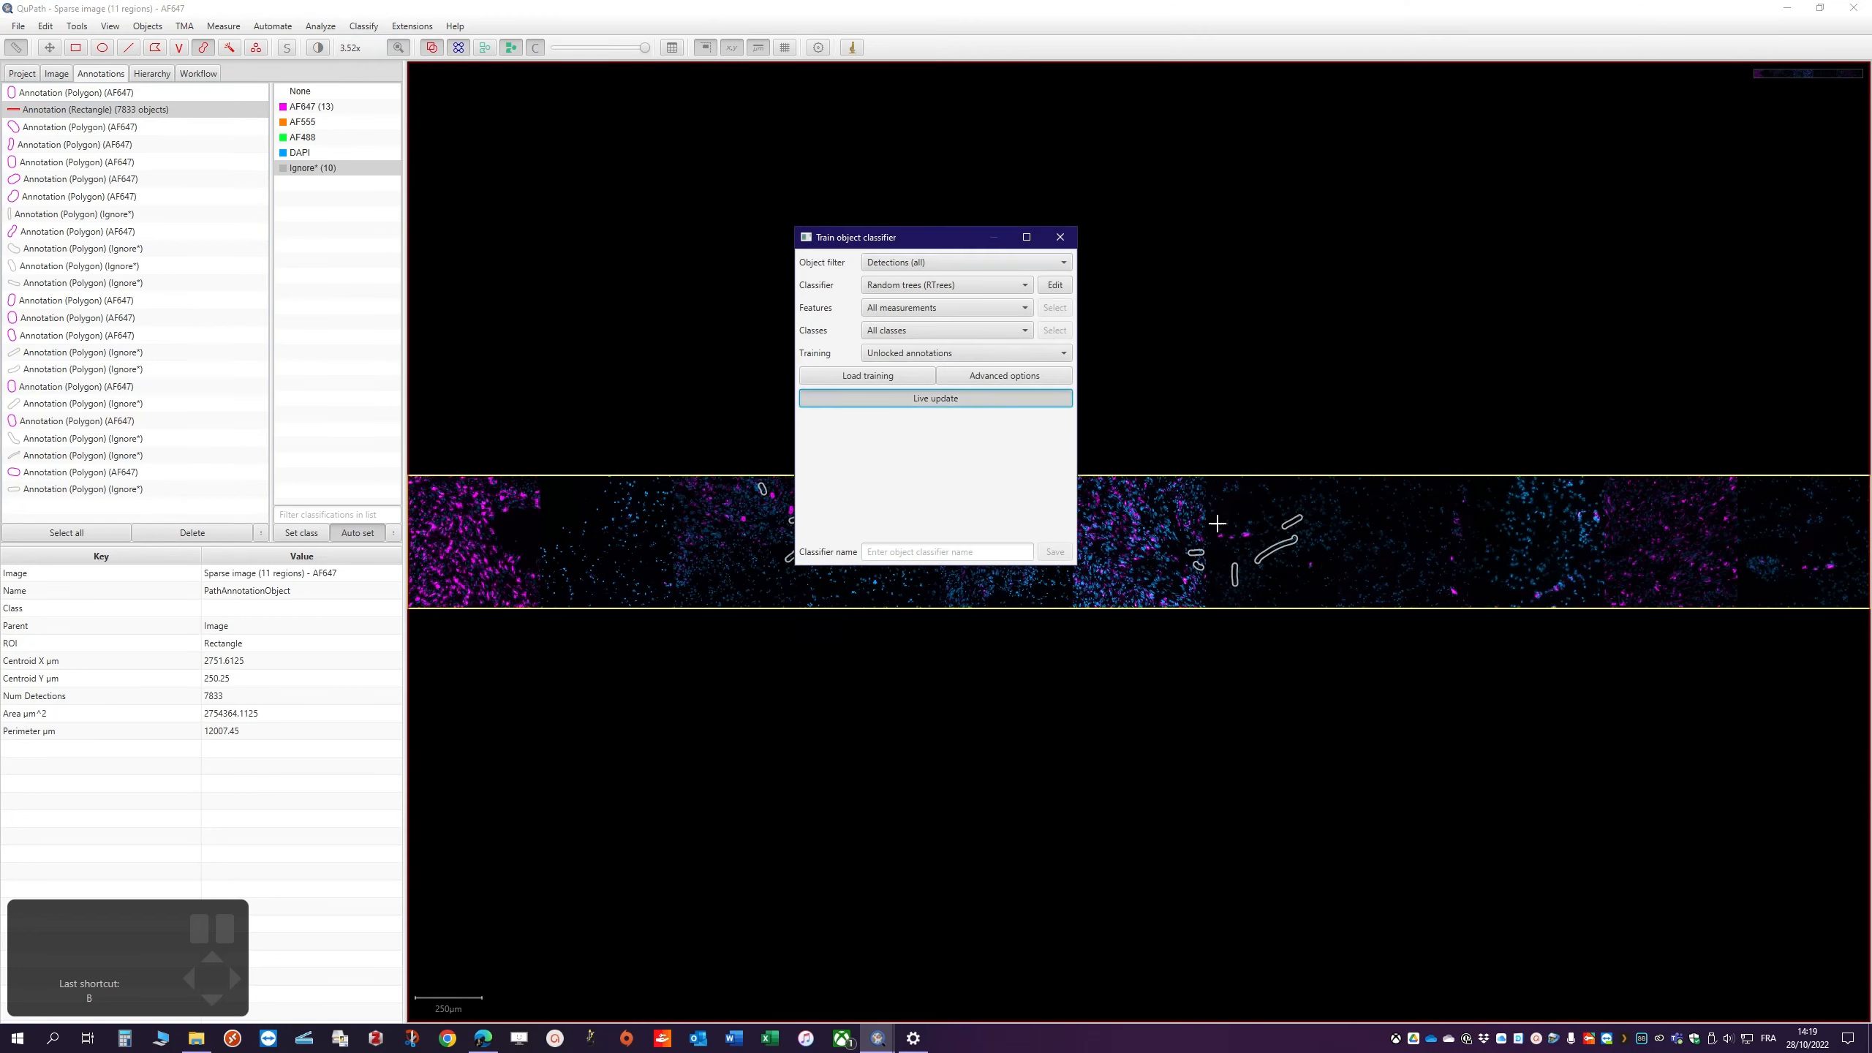
Show the classified detections again and move the classifier training window clear of the cells to inspect the AF647 result
left_click(485, 49)
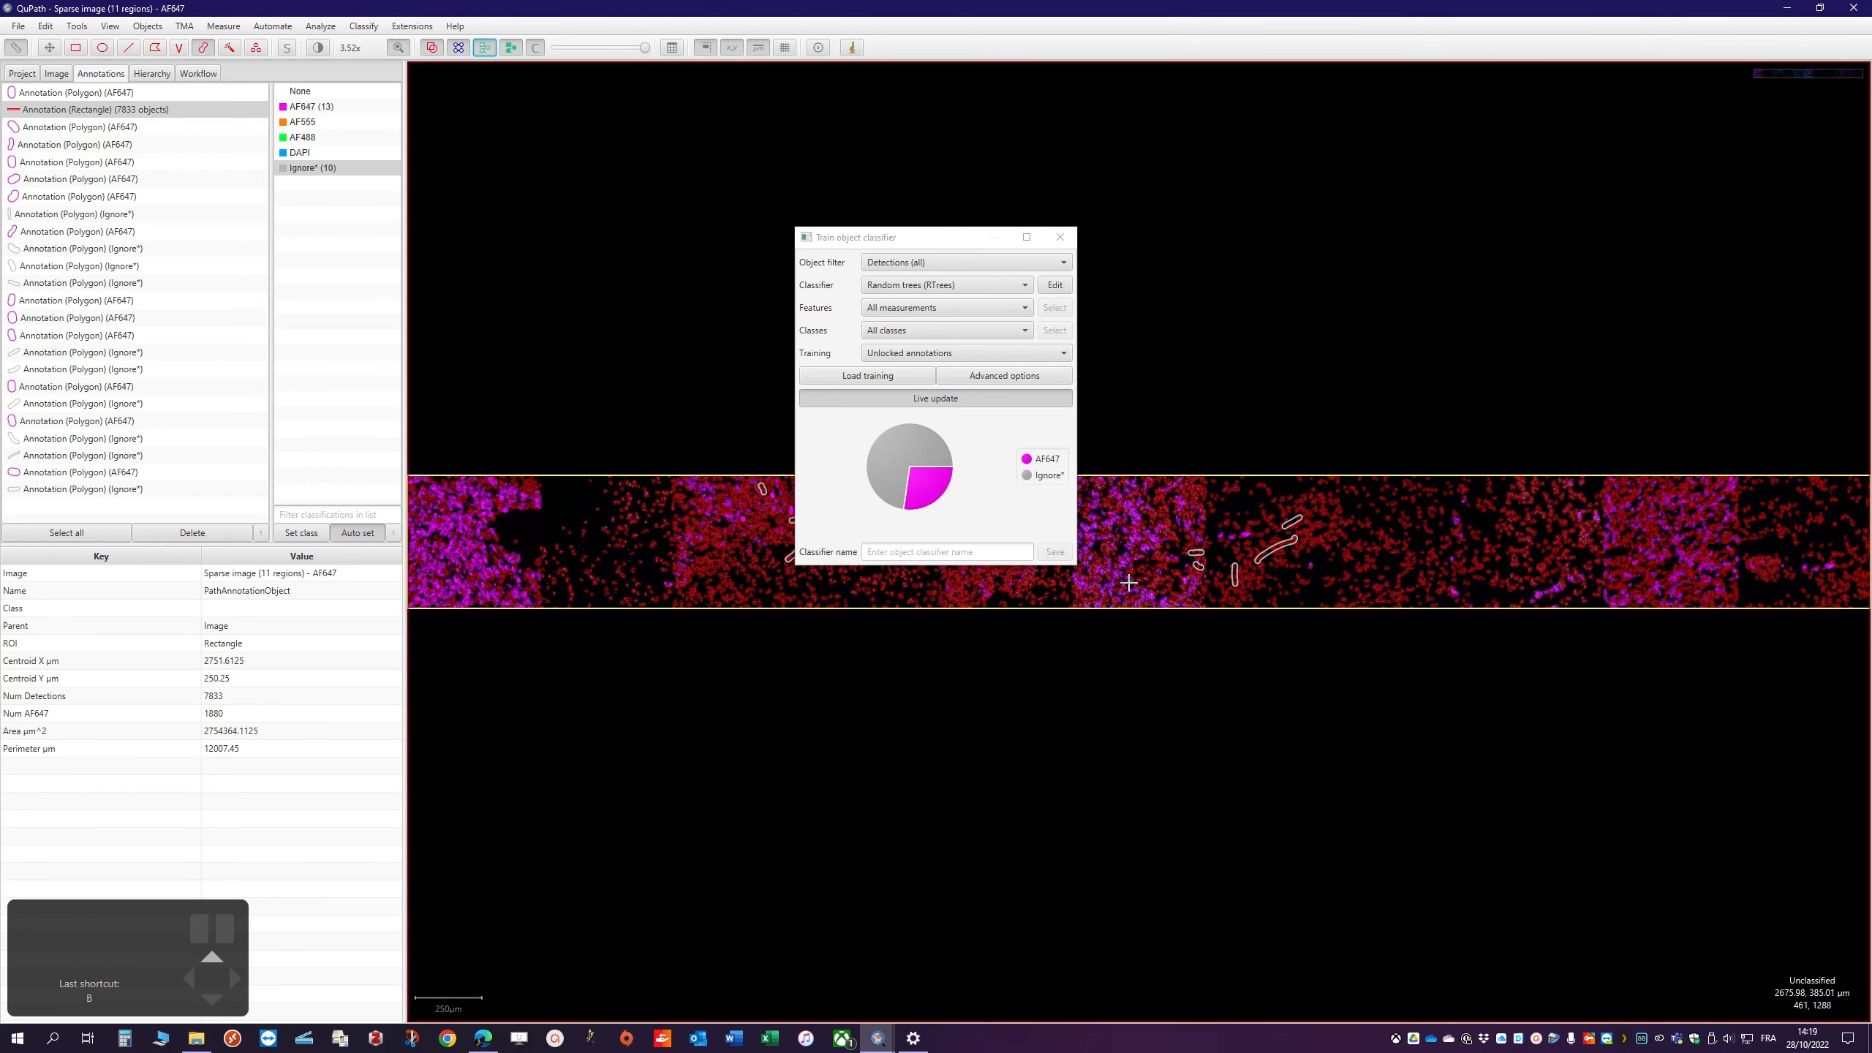
scroll(1142, 572, "up", 3)
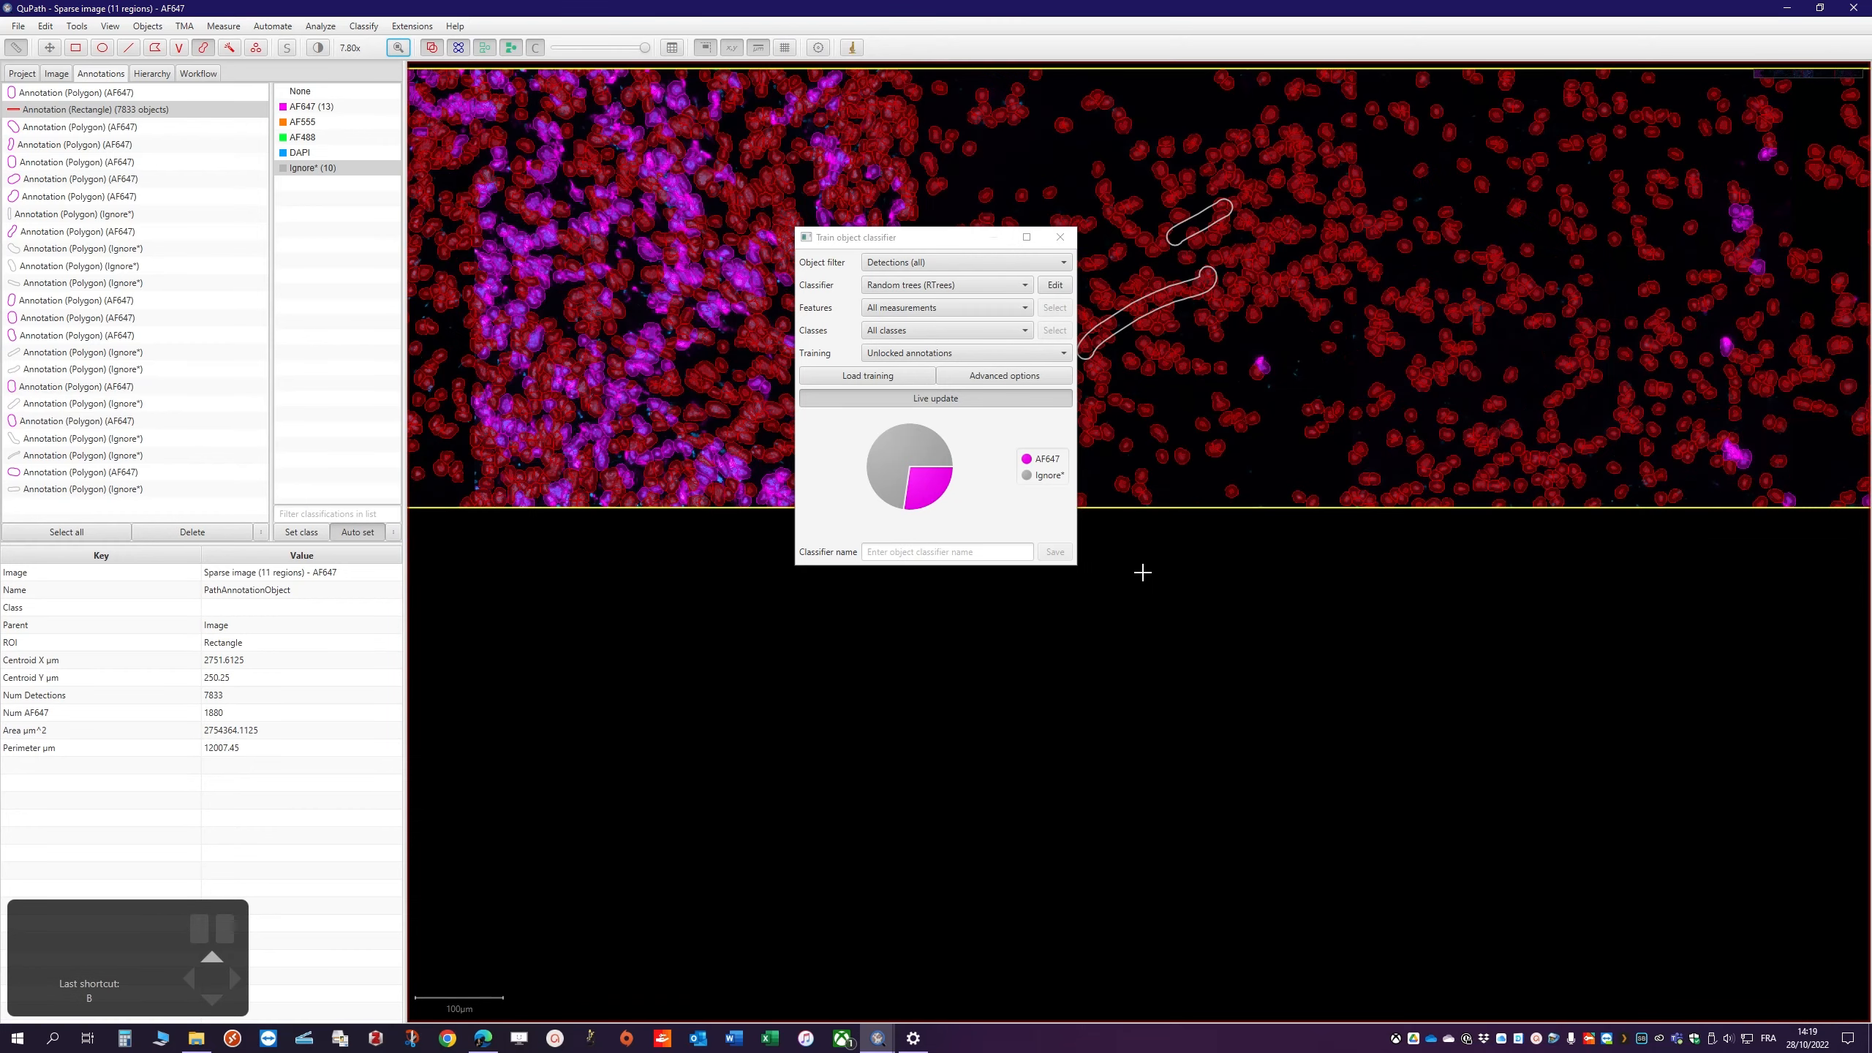
scroll(1043, 206, "up", 2)
left_click_drag(923, 237, 1154, 639)
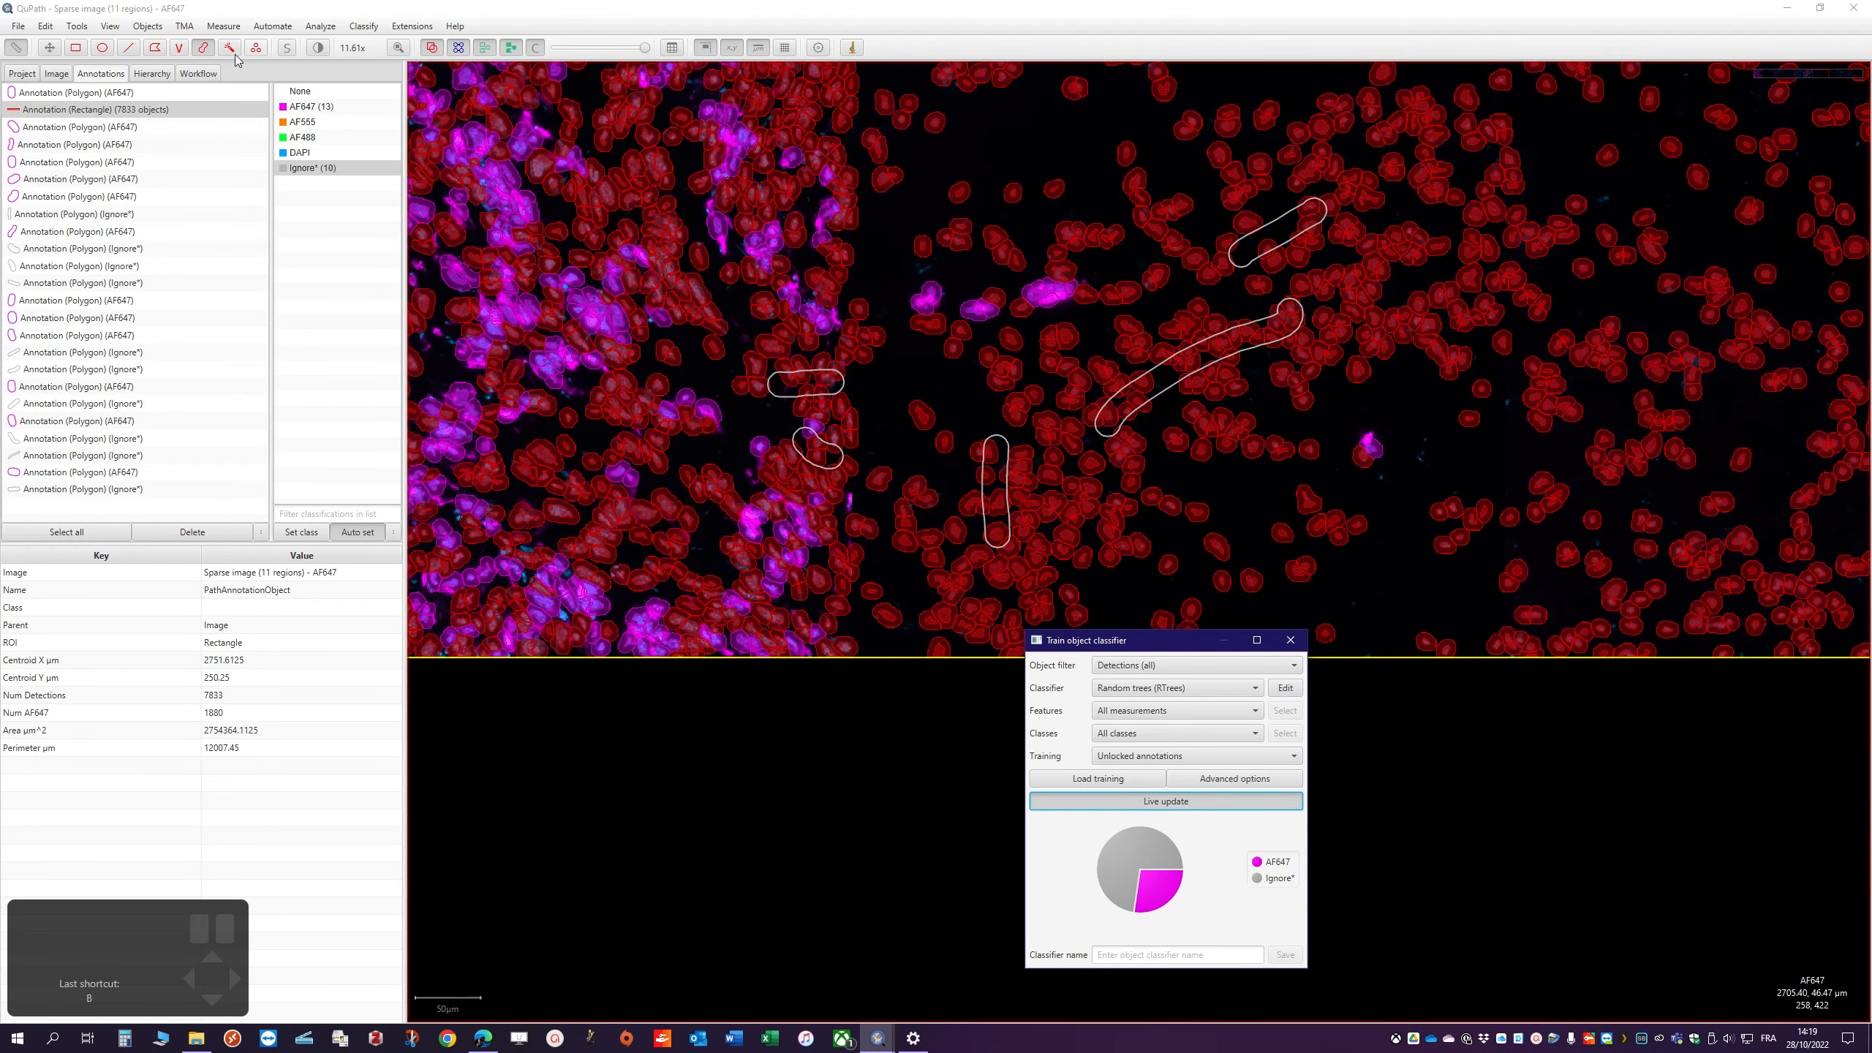
Switch the detections' display off and on to compare the AF647 classification with the staining underneath
left_click(486, 49)
left_click(487, 49)
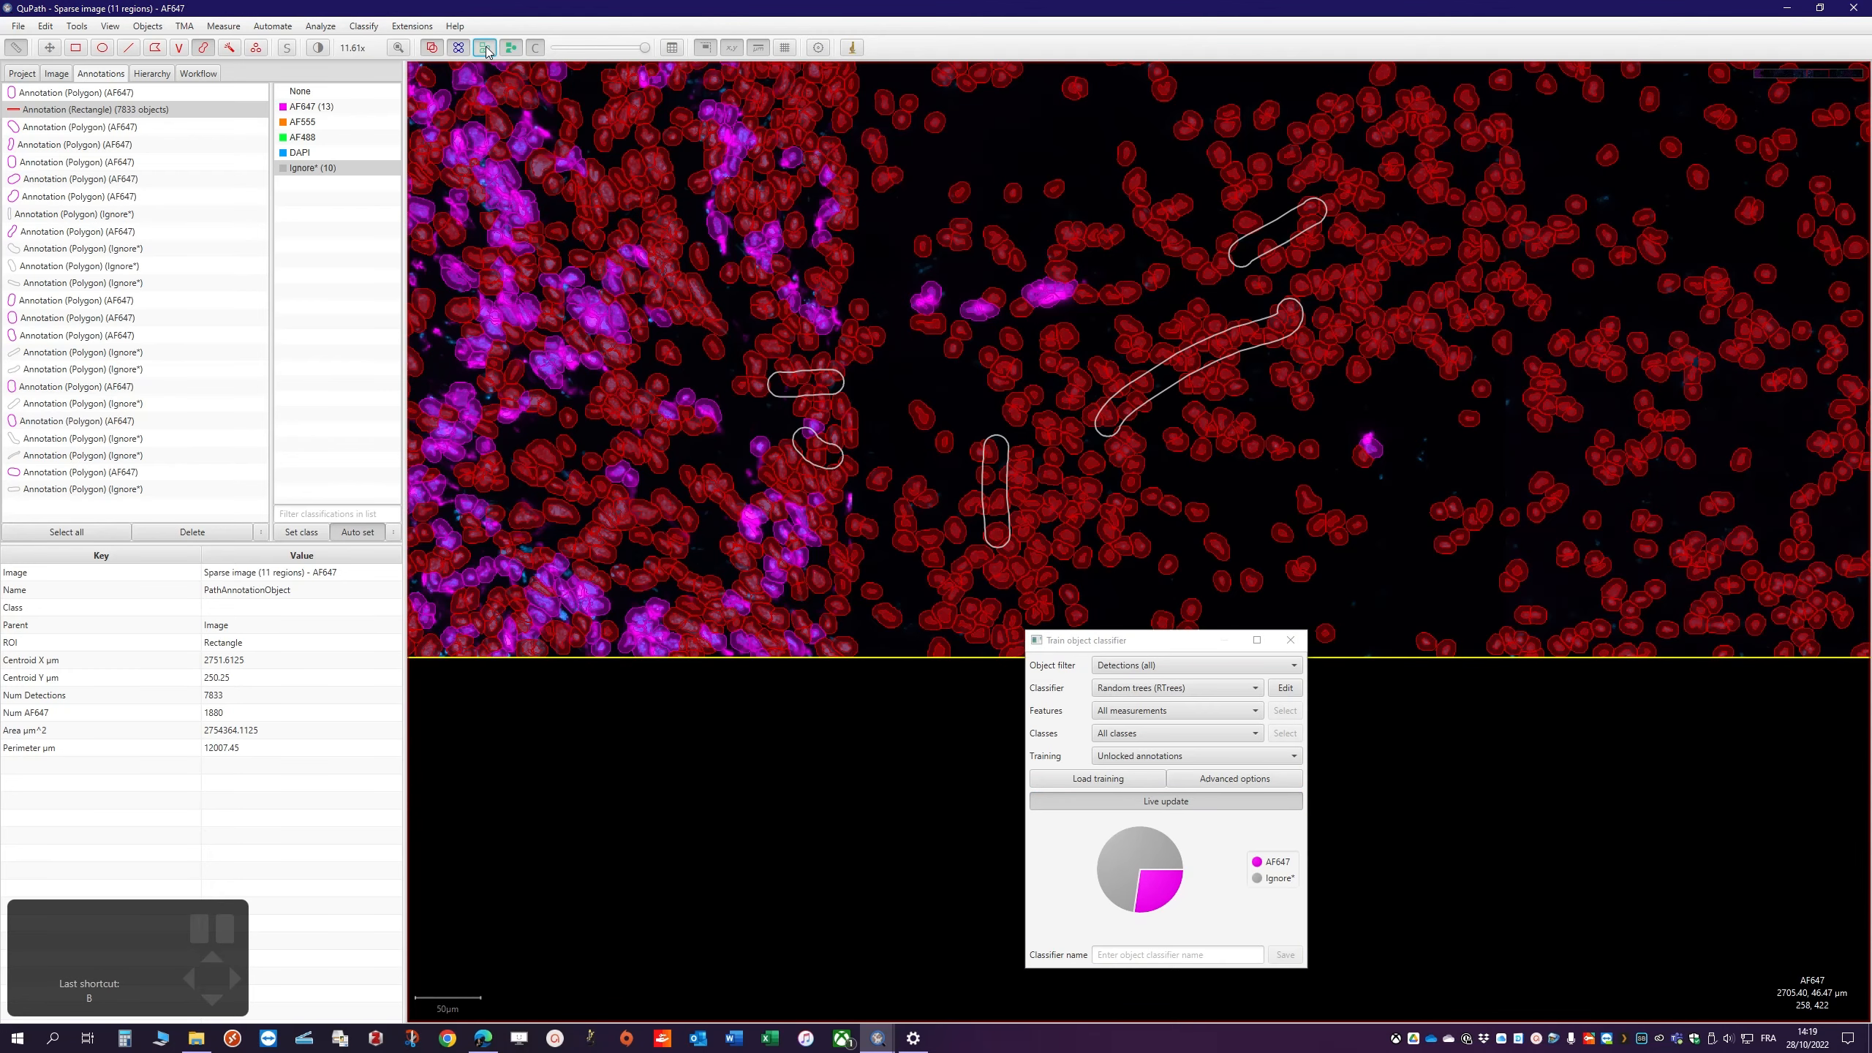
left_click(486, 49)
left_click(486, 49)
Save the trained object classifier as My_AF_647_classifier and close the training window
left_click(1142, 953)
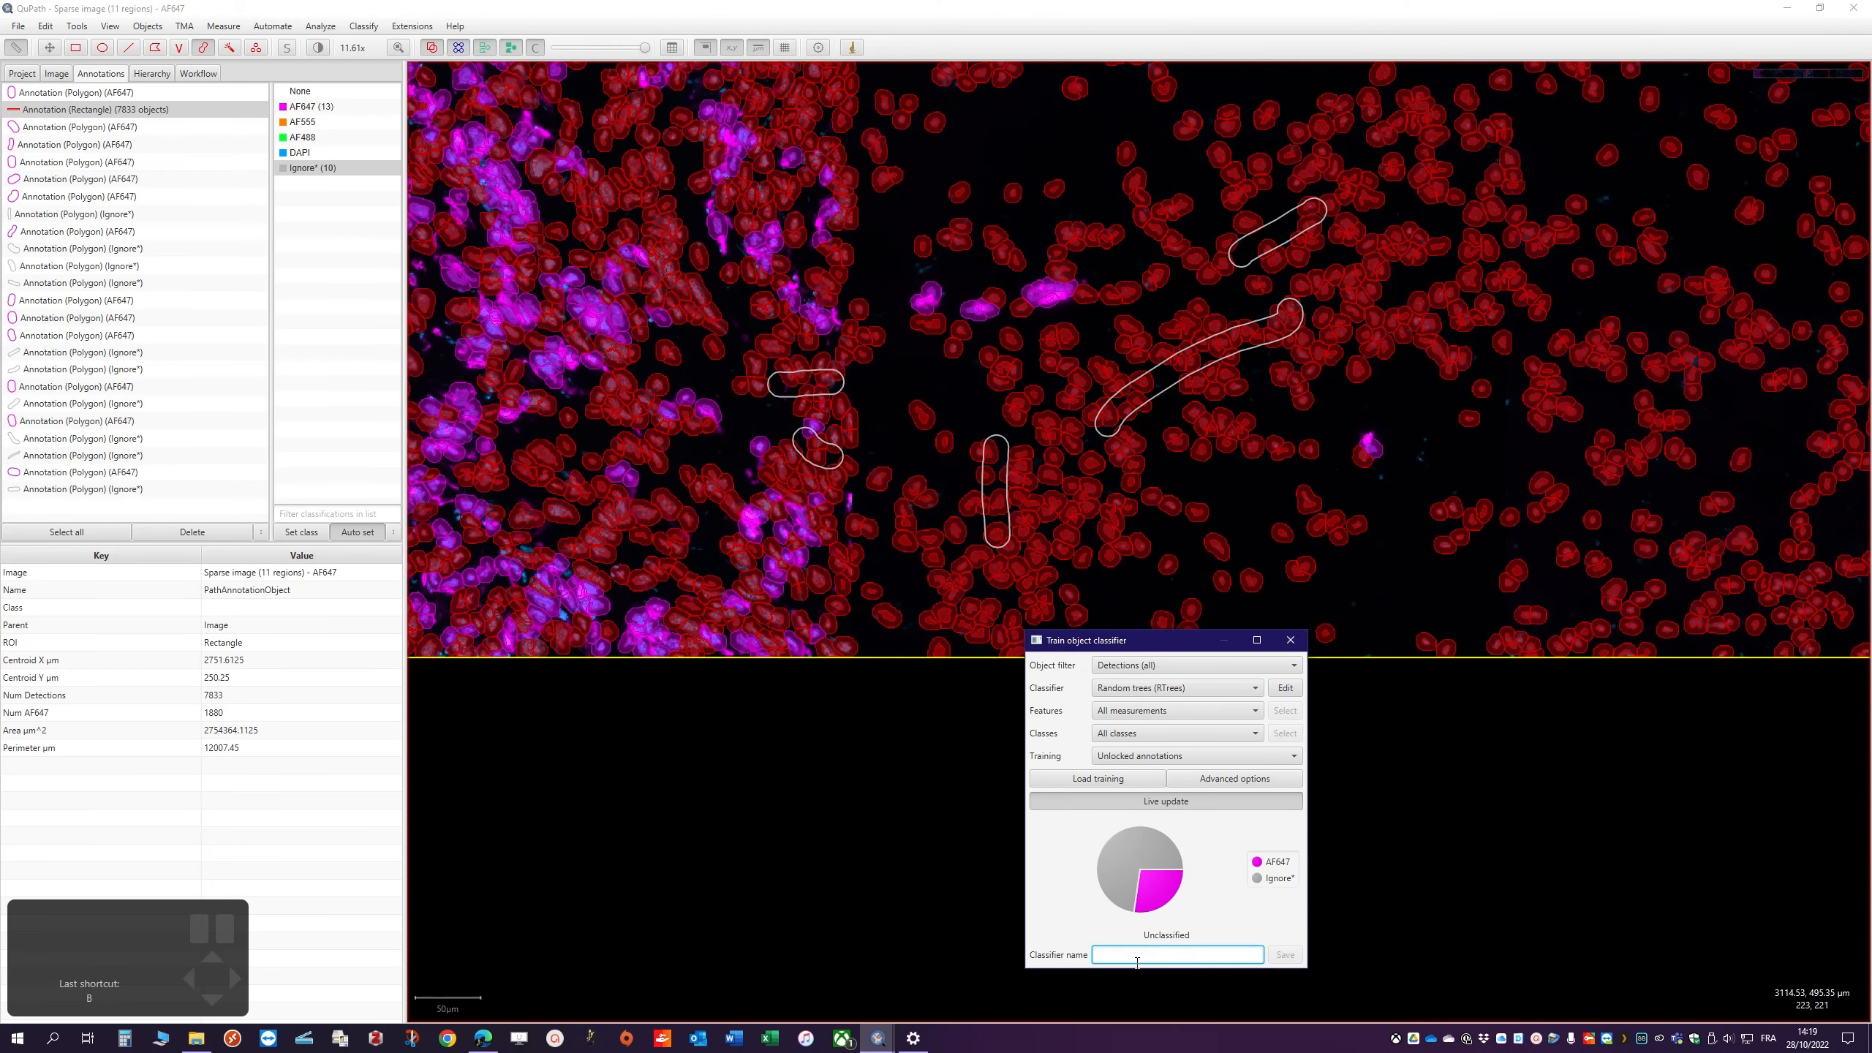
type("My_AF_64")
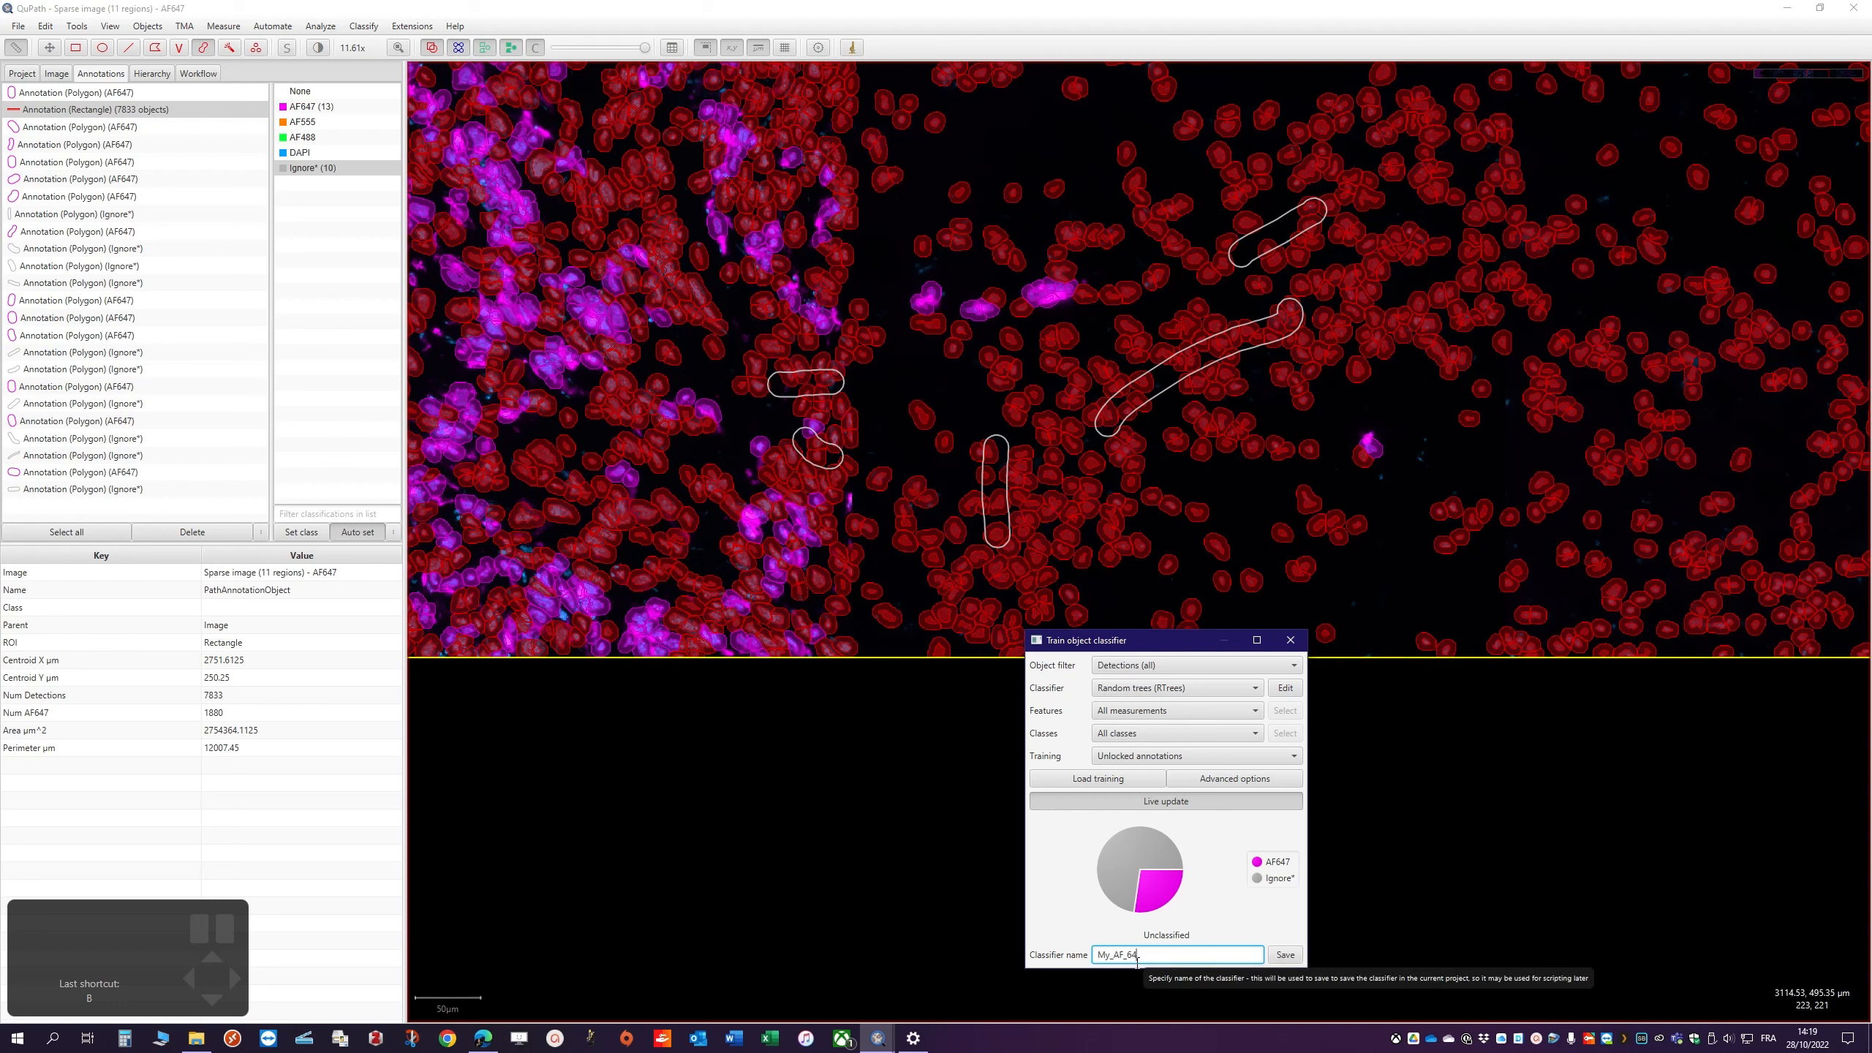
type("7_classifier")
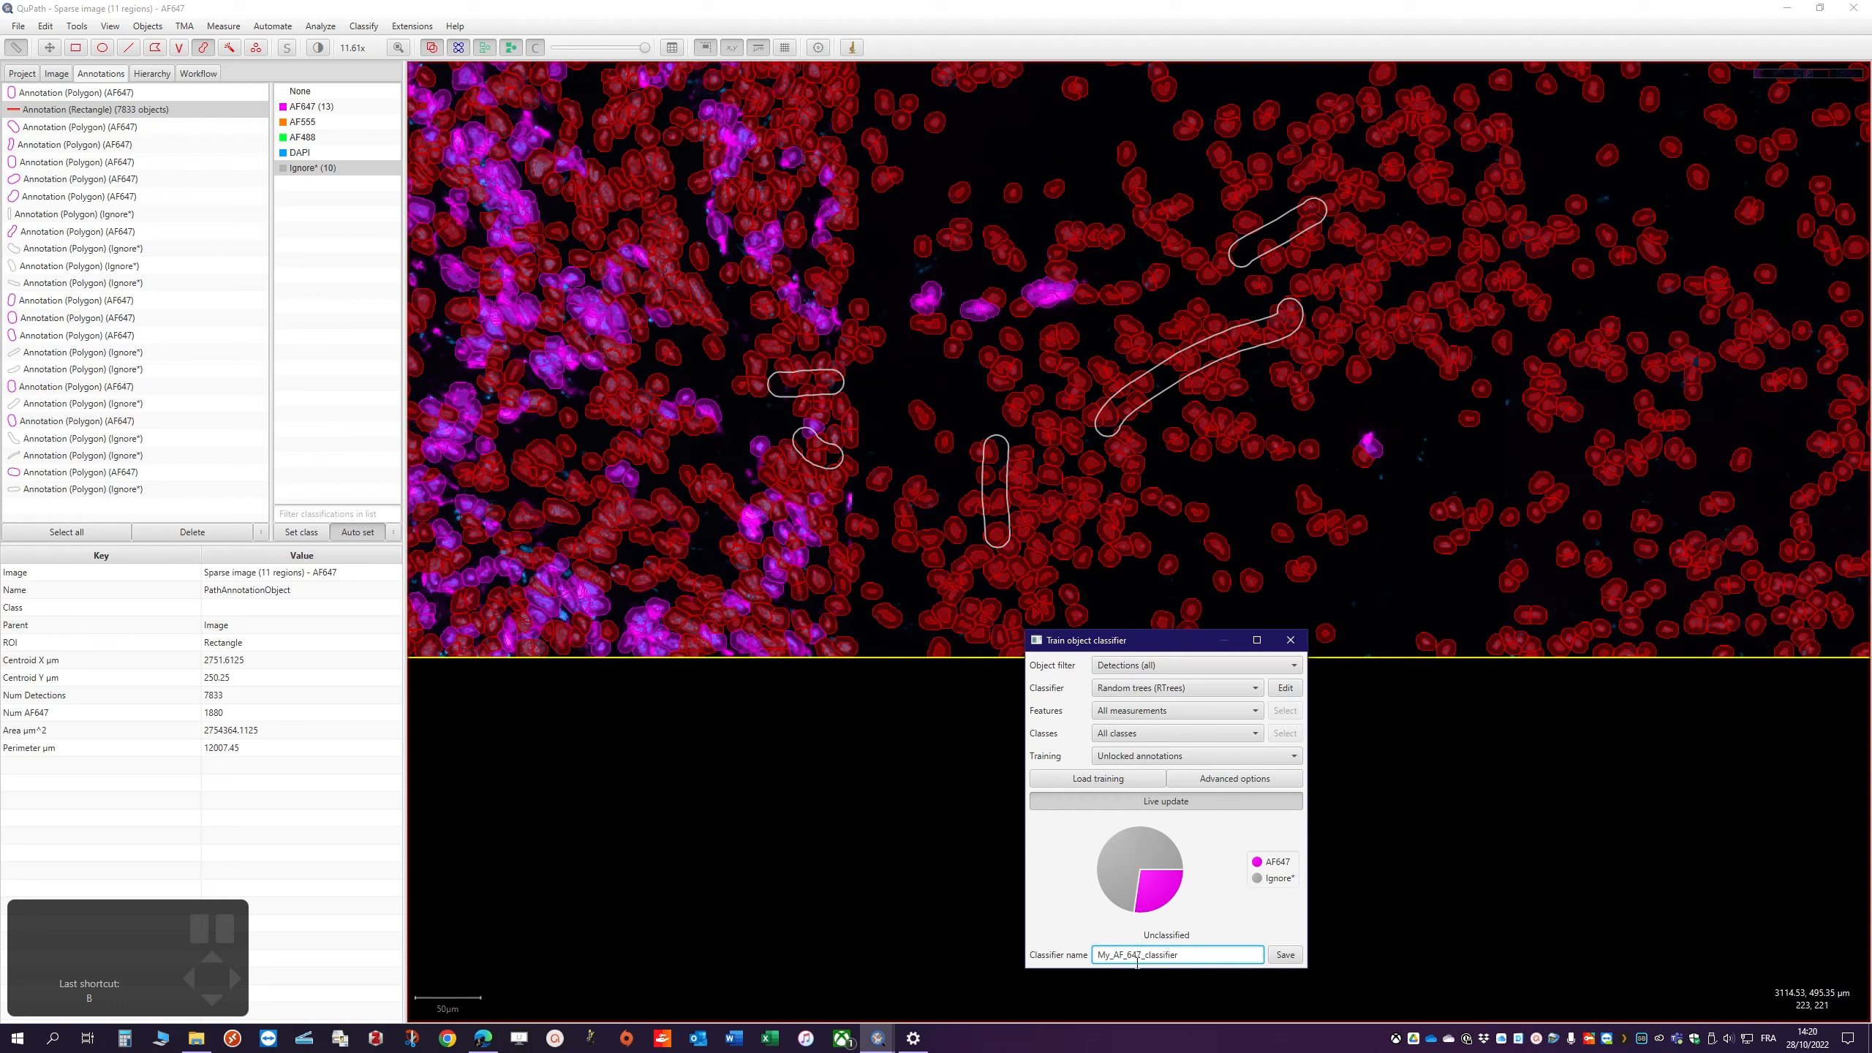
left_click(1285, 954)
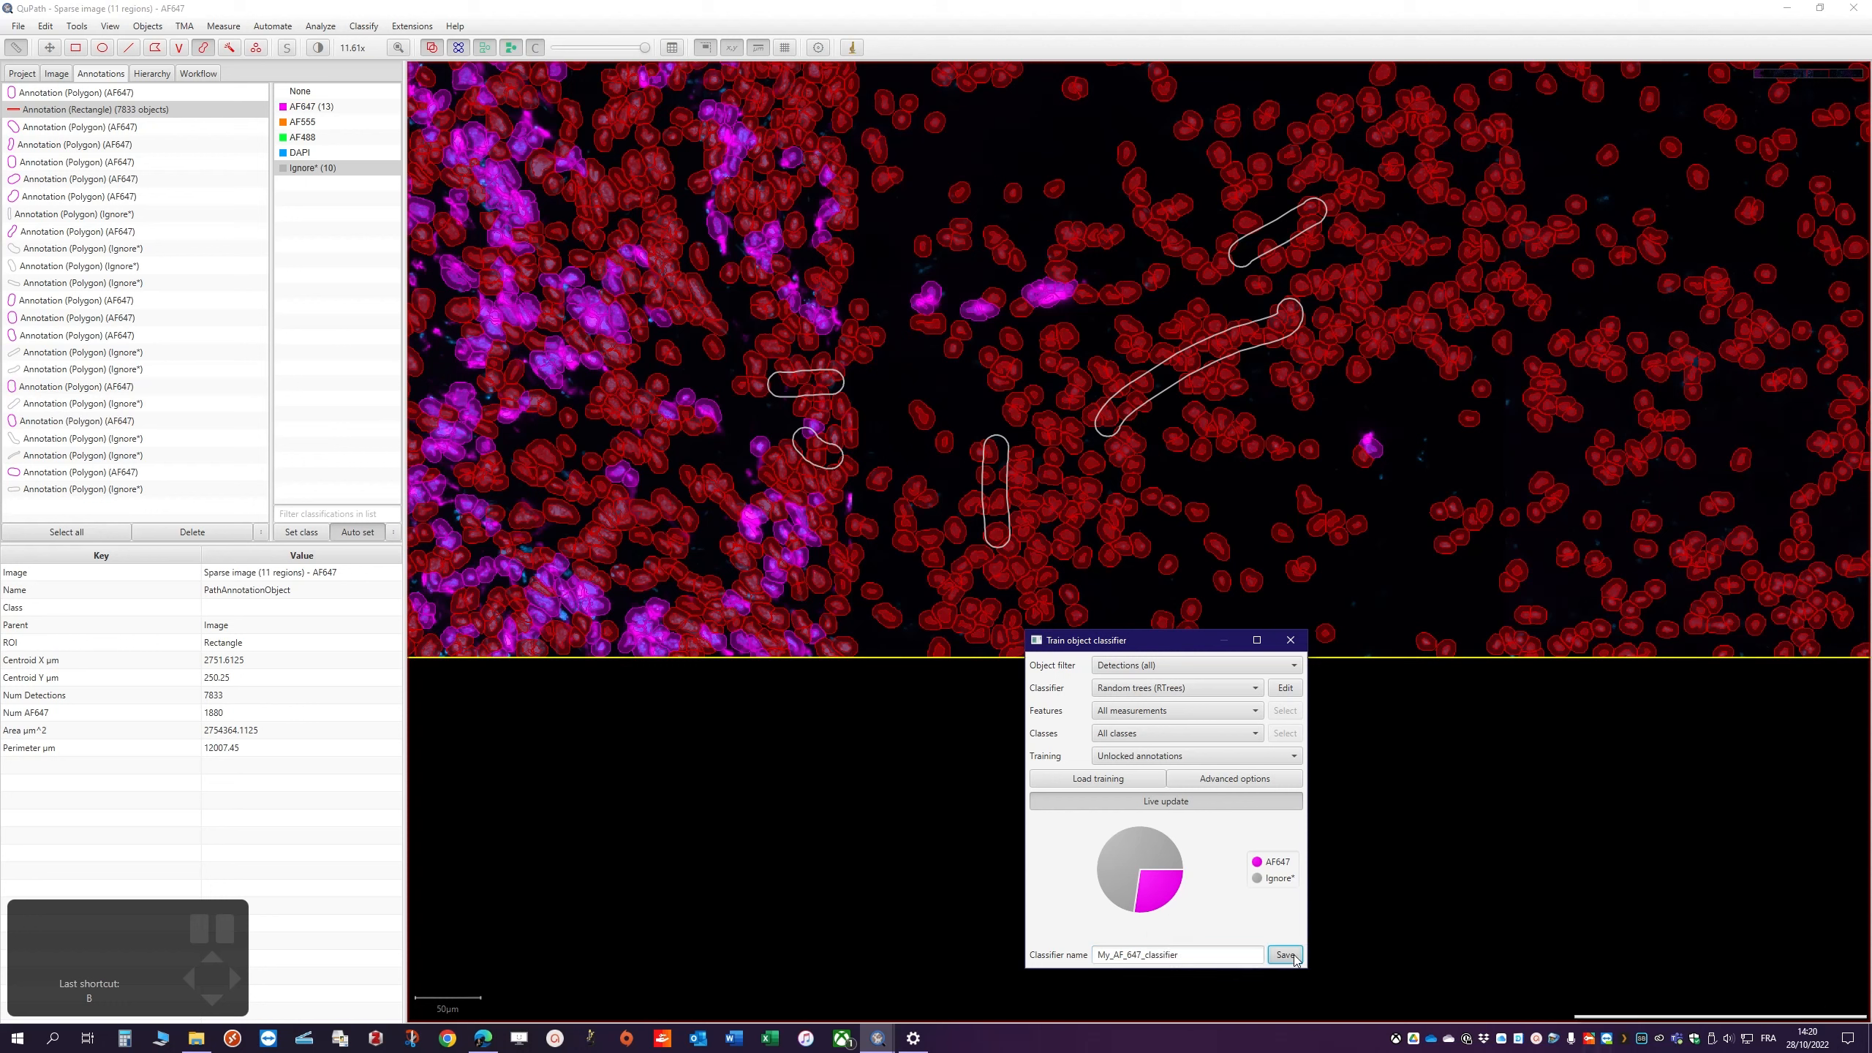
left_click(1294, 640)
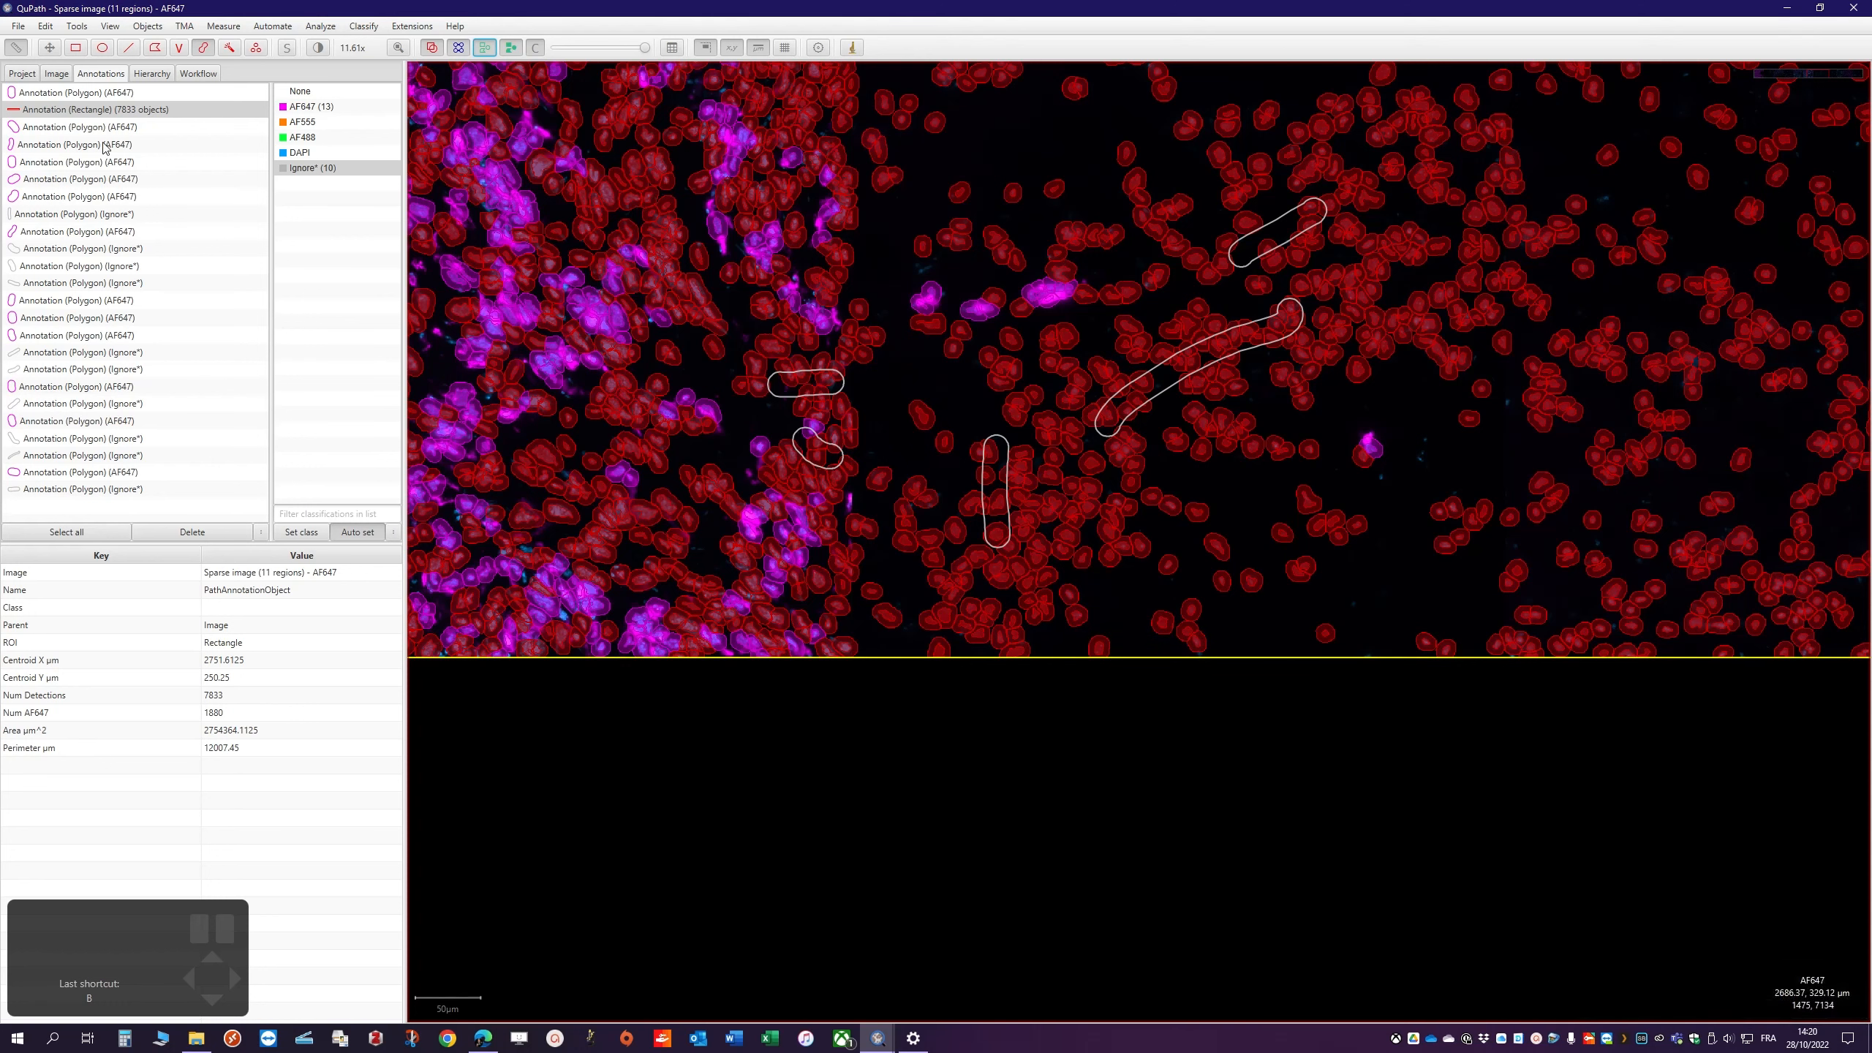
Open the undivided Sparse image (11 regions) from the project, saving the changes made to the AF647 image
left_click(20, 73)
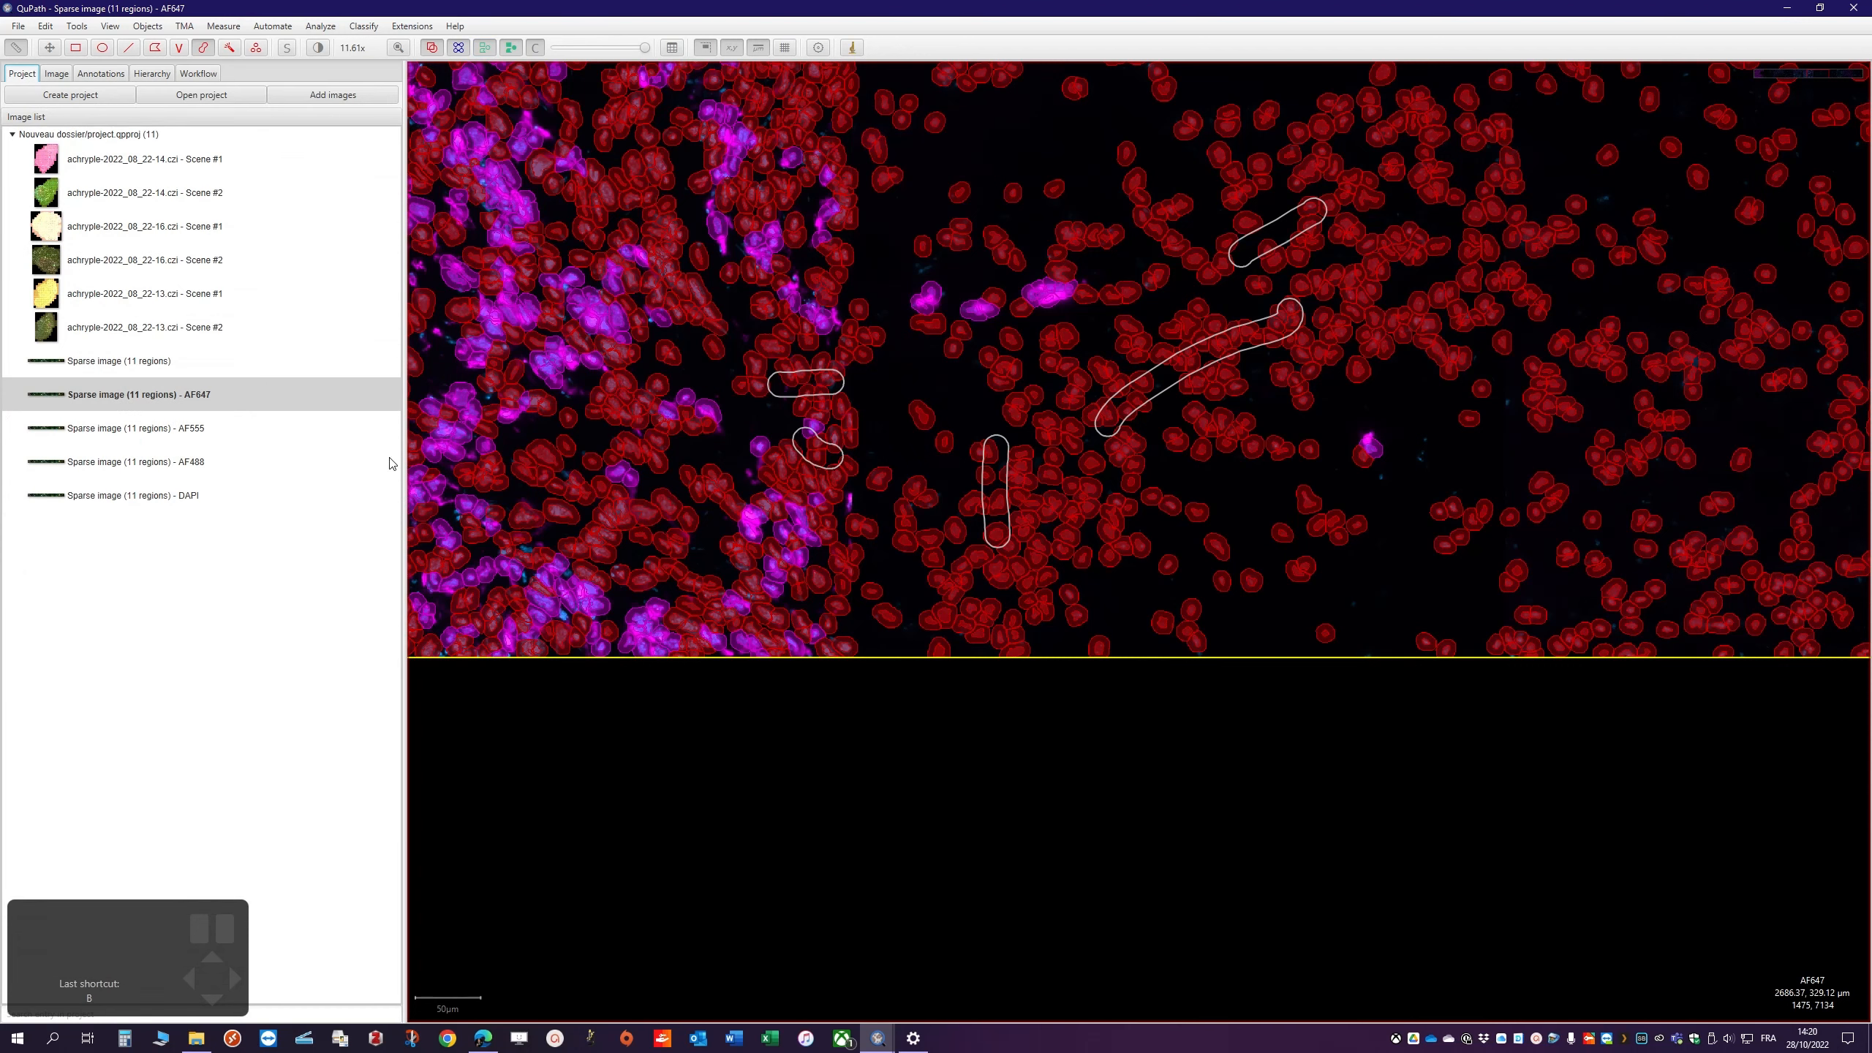
double_click(98, 361)
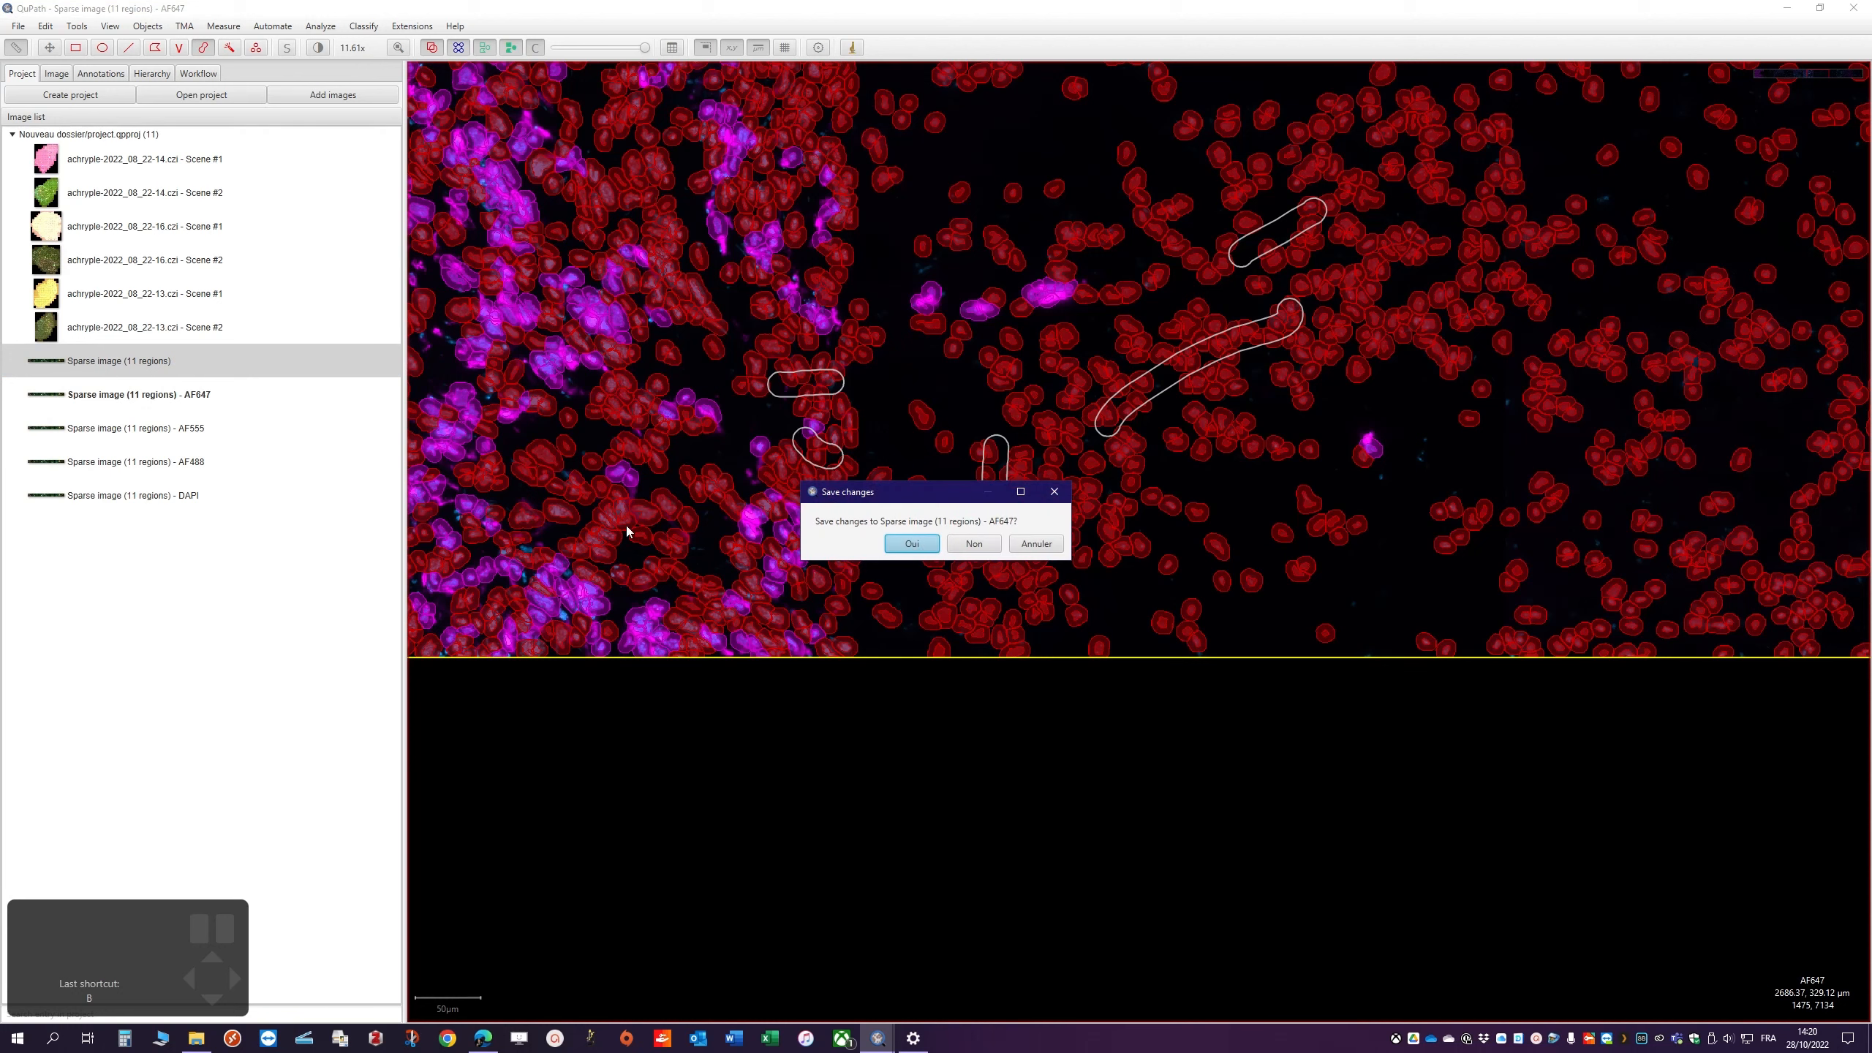
left_click(904, 545)
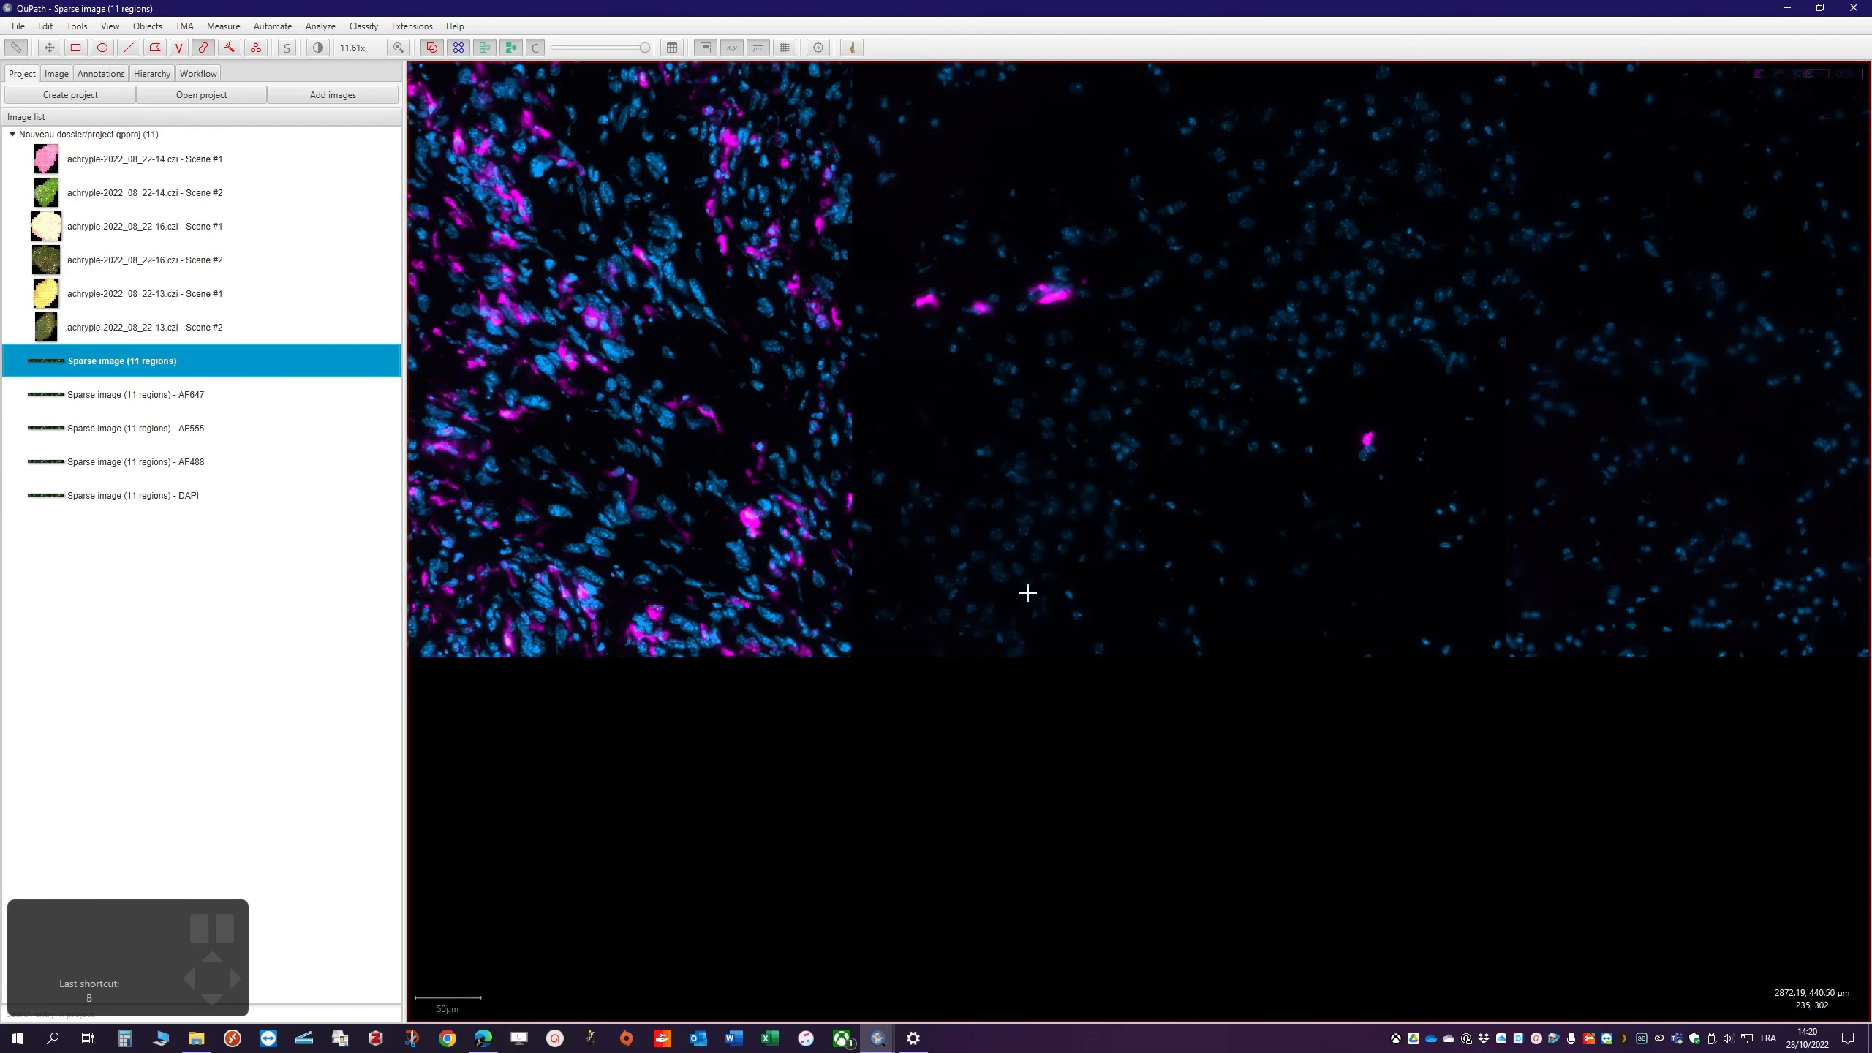
Create a full image annotation around all regions of the sparse image
scroll(1023, 498, "down", 4)
scroll(752, 418, "down", 4)
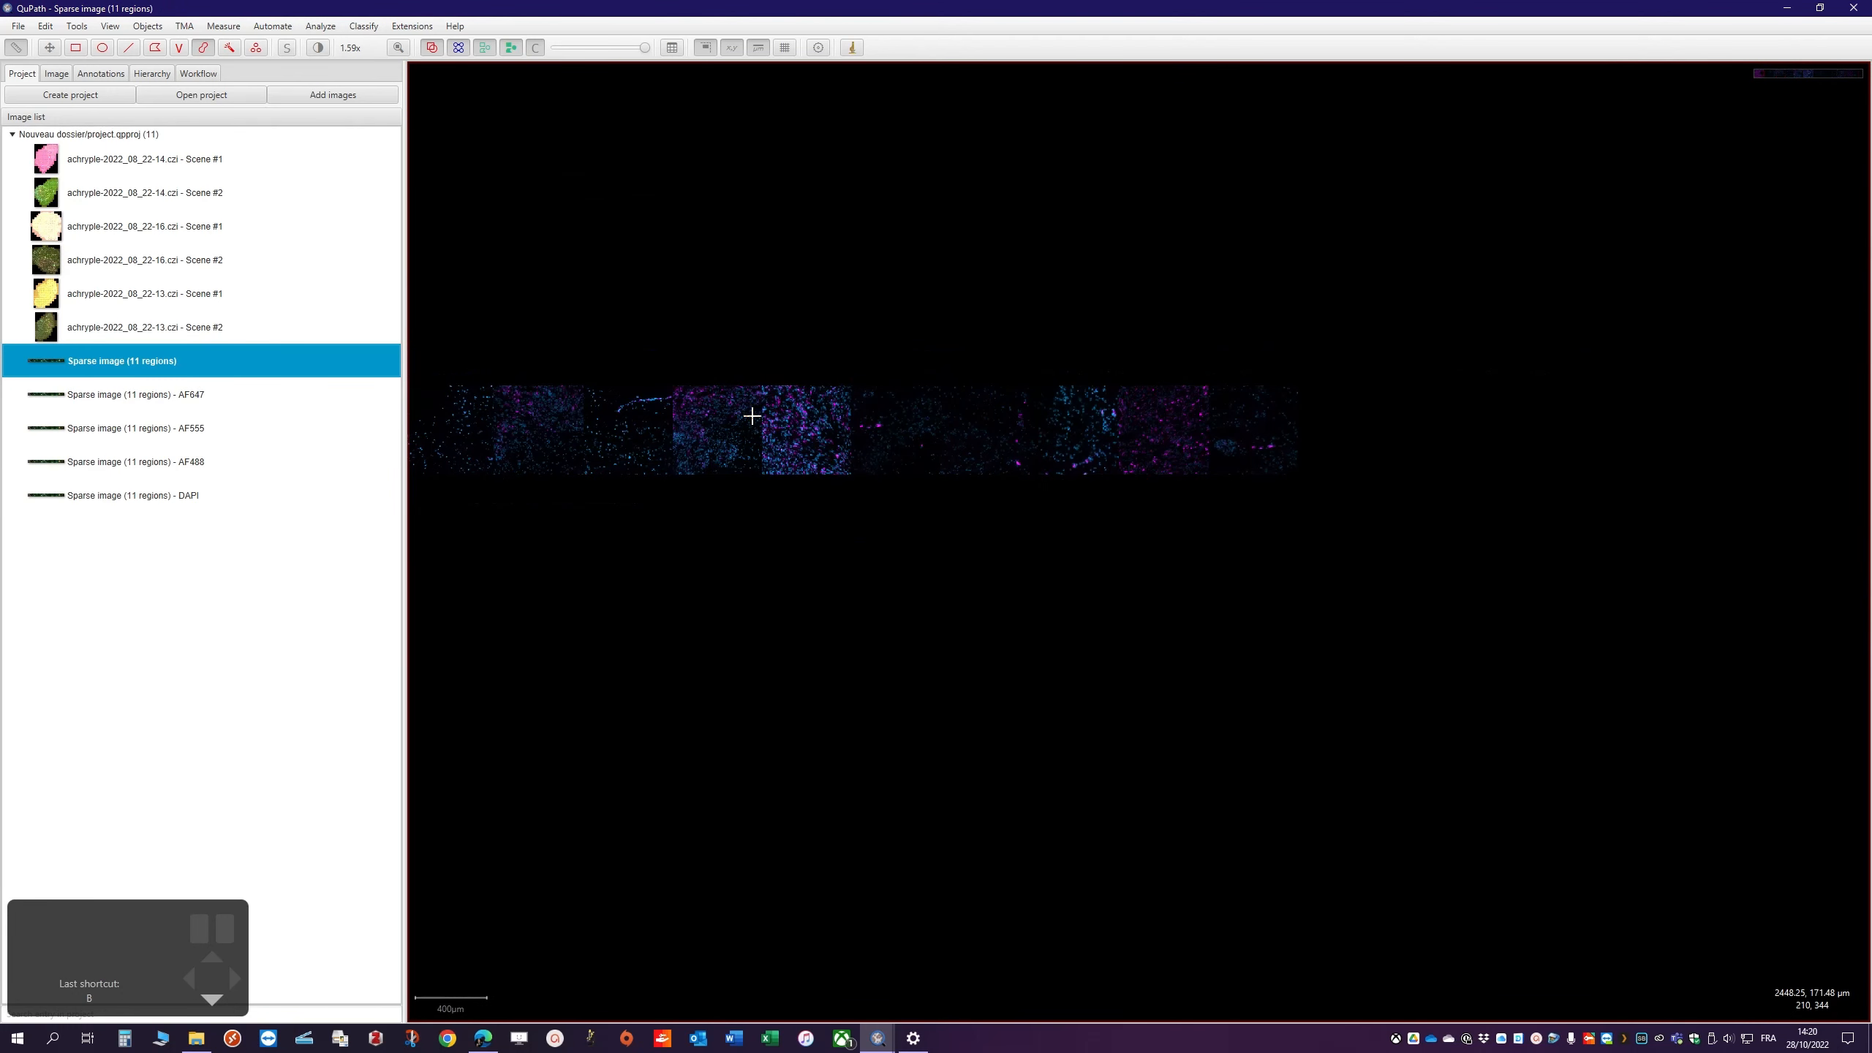
scroll(612, 357, "up", 3)
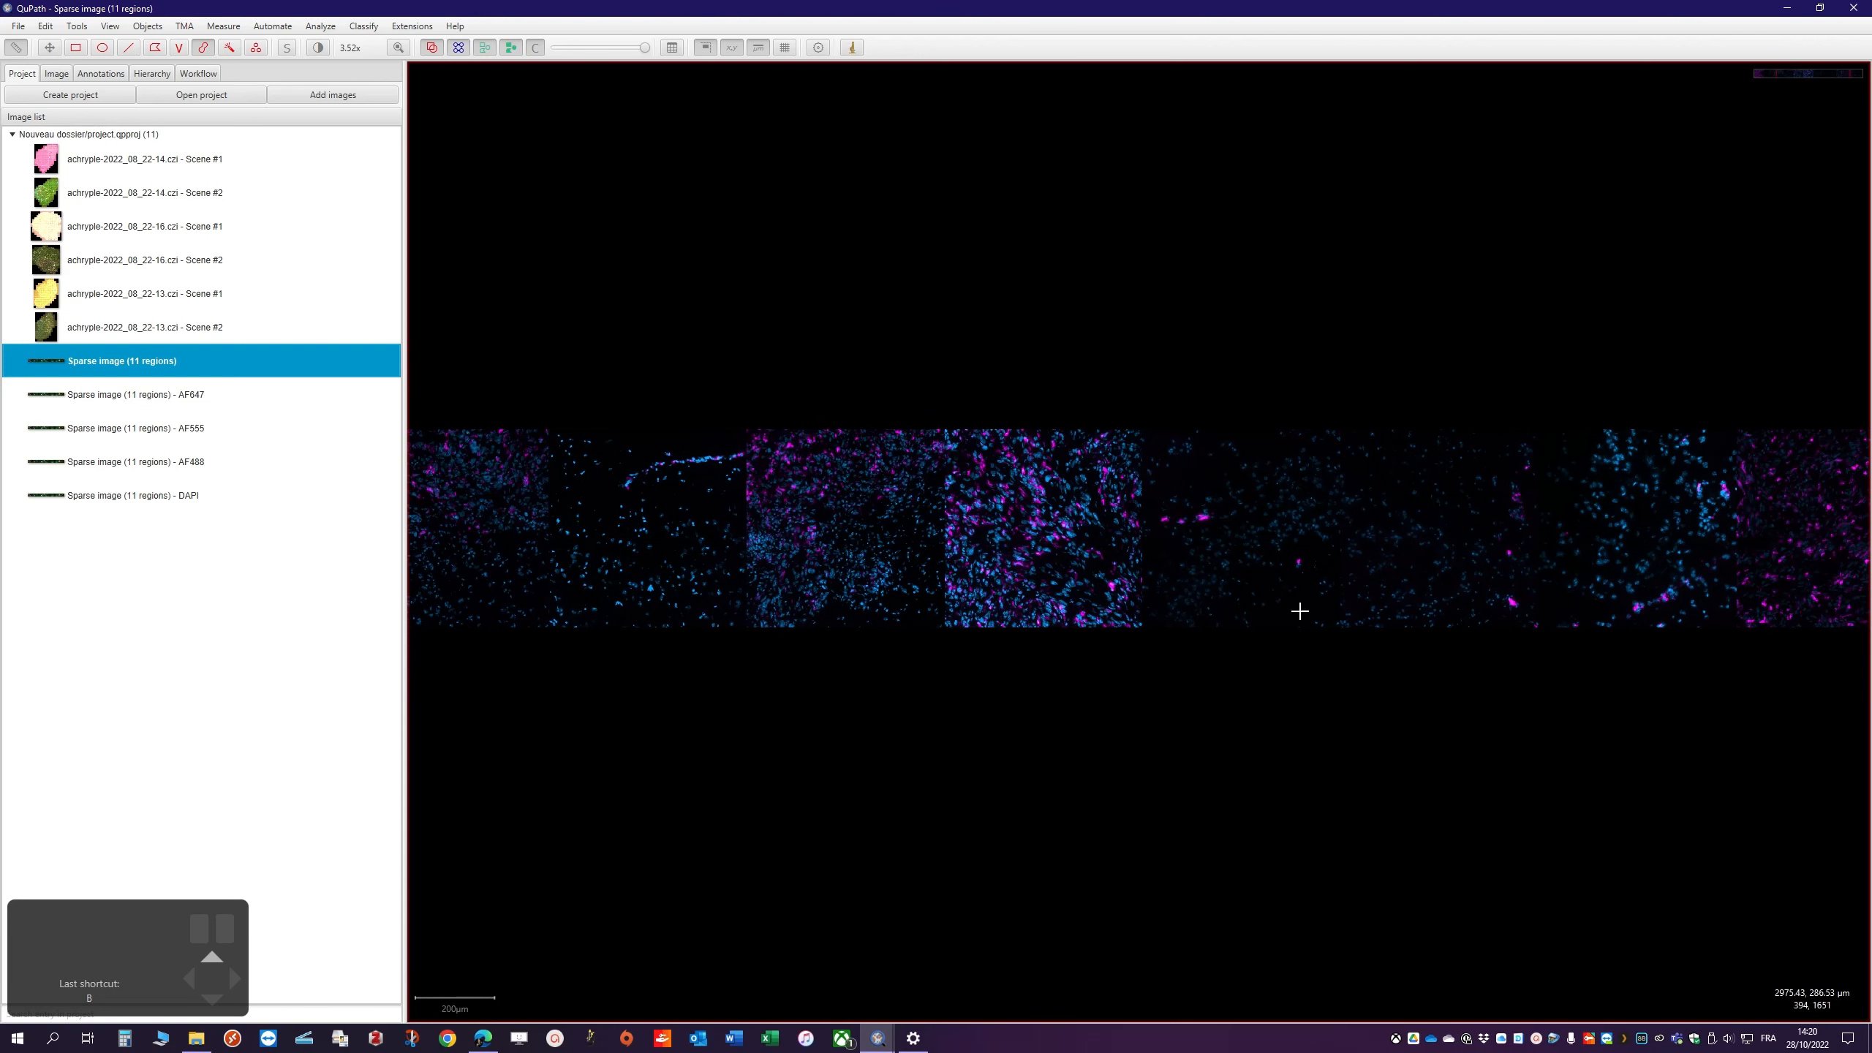
scroll(1184, 498, "down", 2)
scroll(1184, 498, "down", 1)
scroll(1181, 495, "up", 1)
scroll(1180, 494, "down", 2)
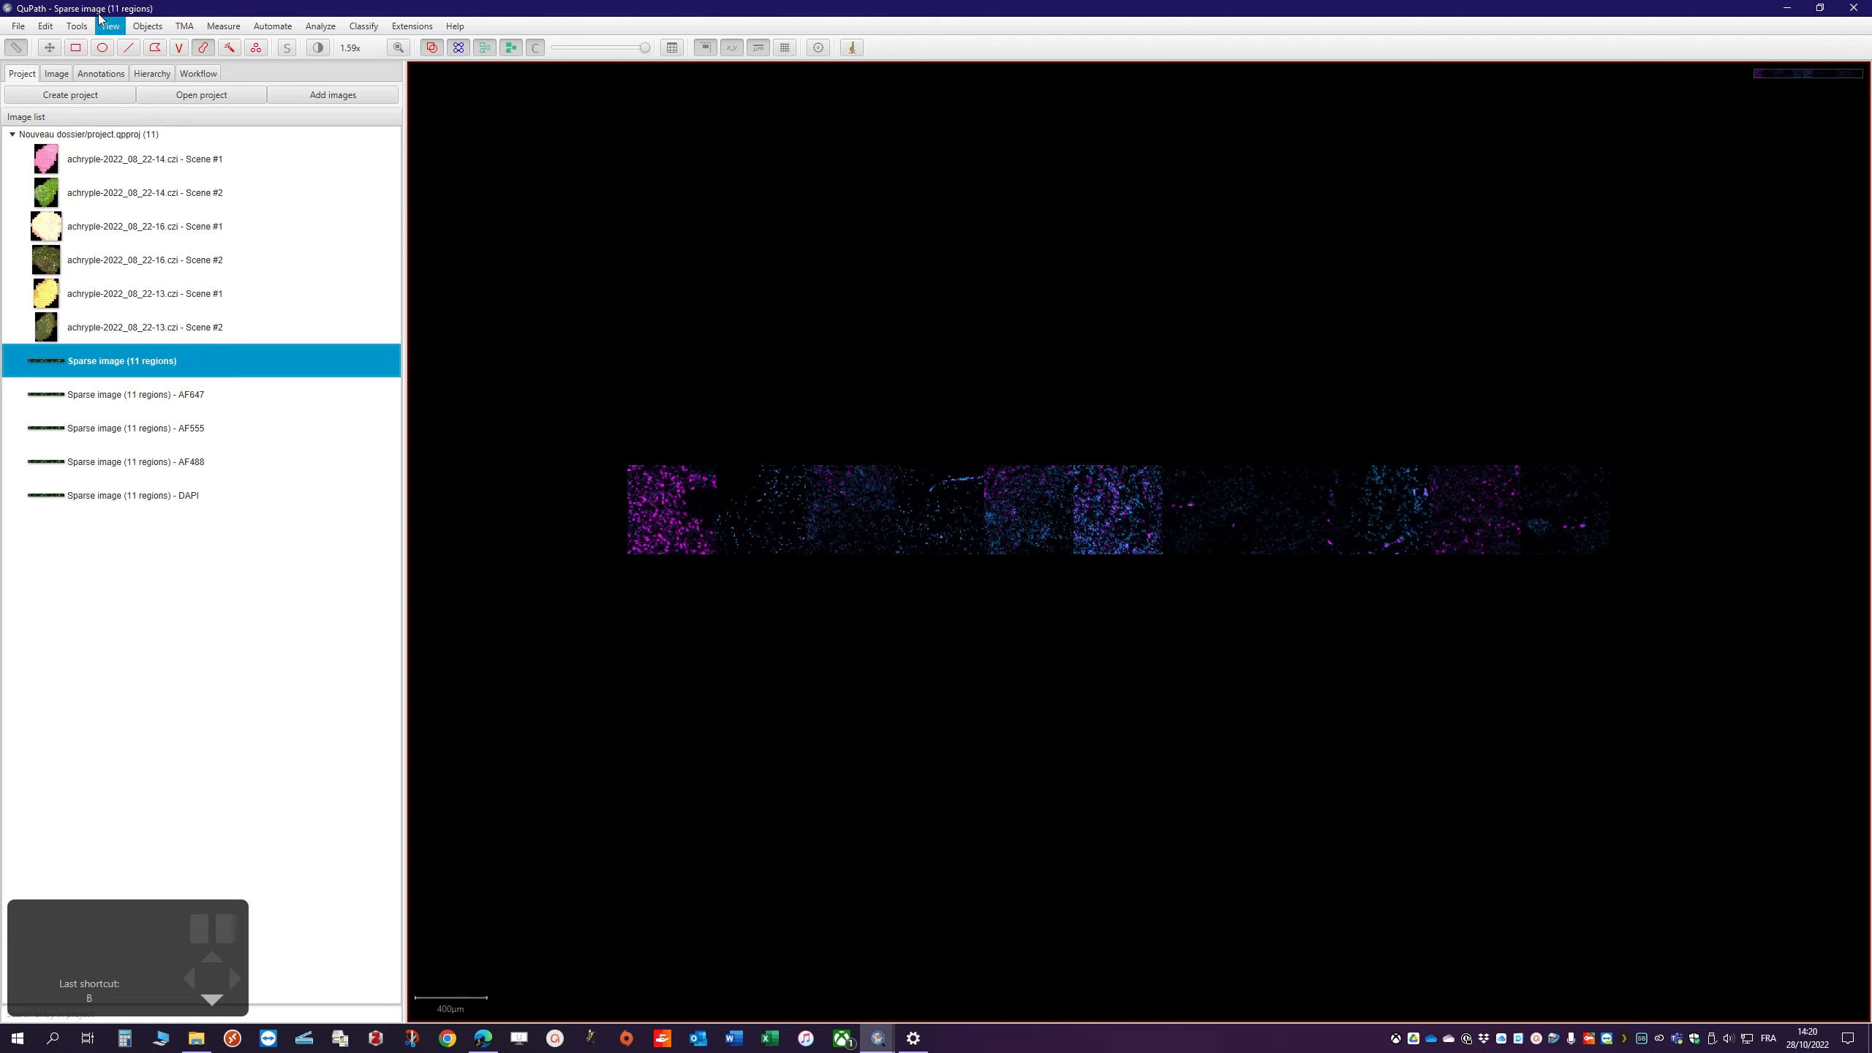
left_click(147, 26)
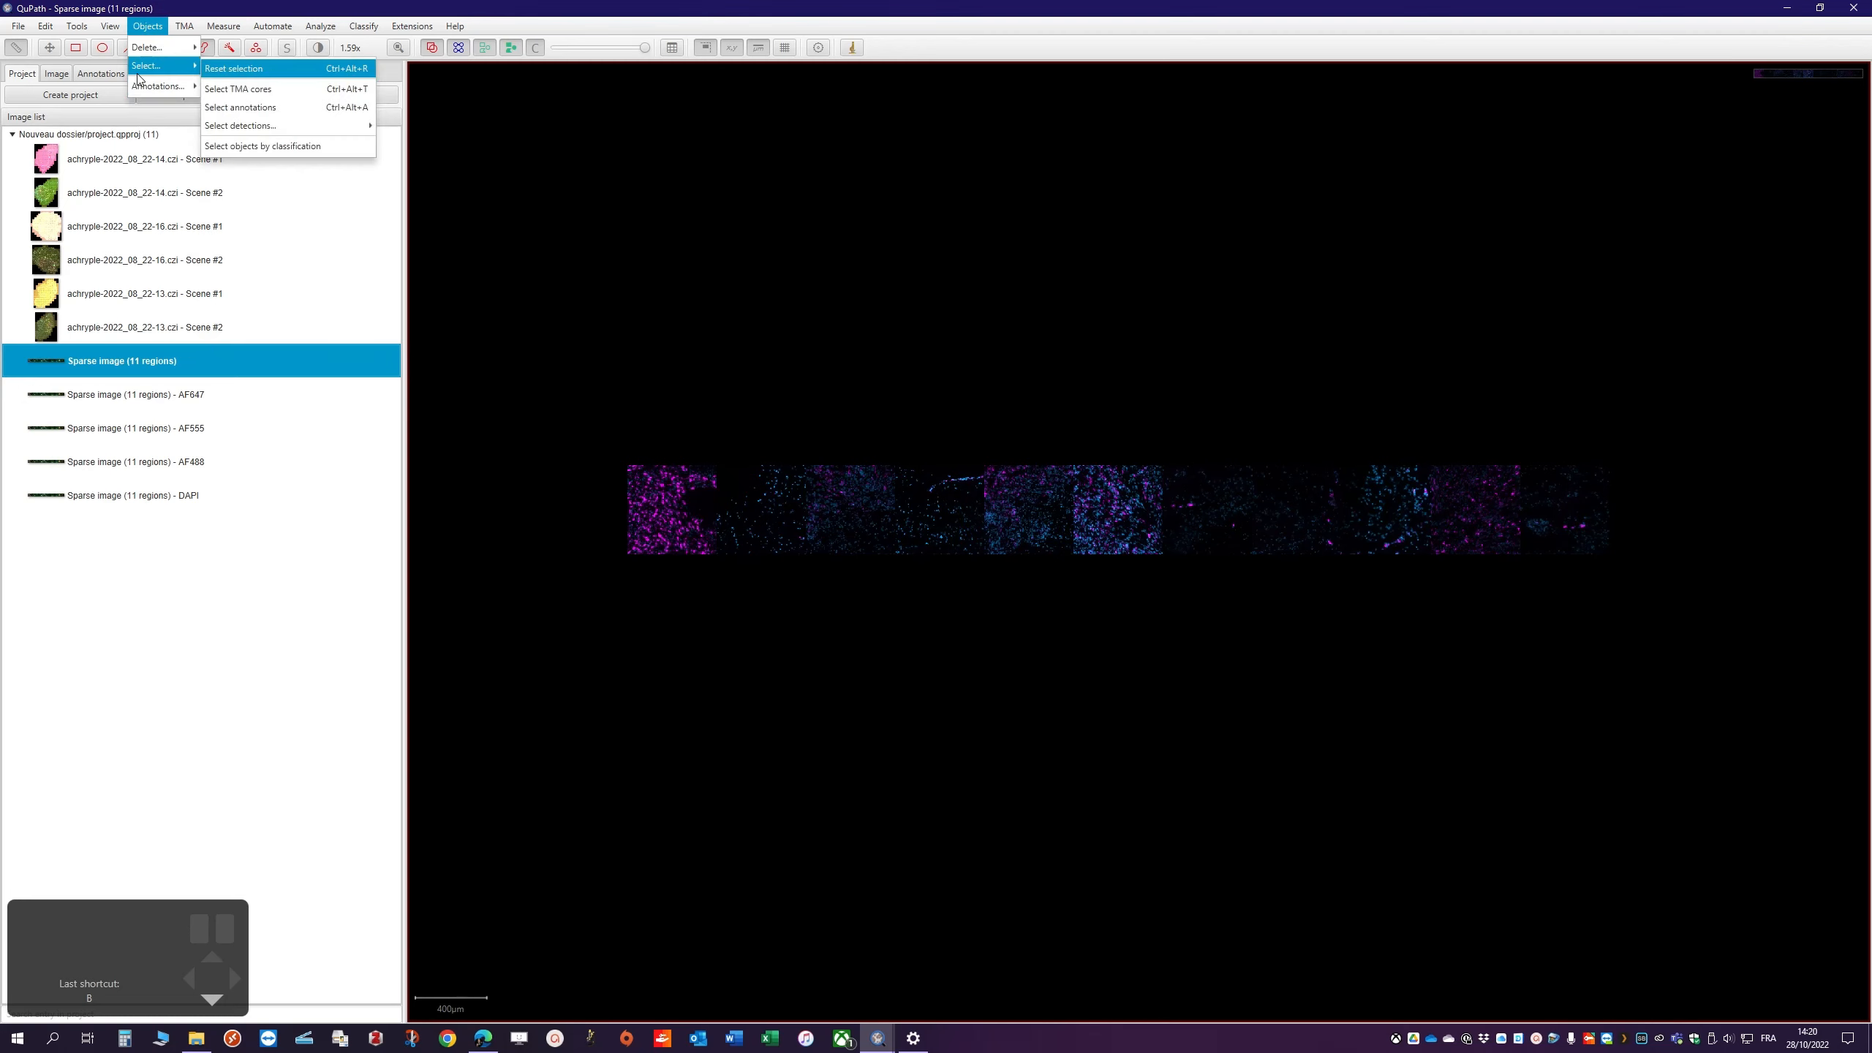
mouse_move(145, 88)
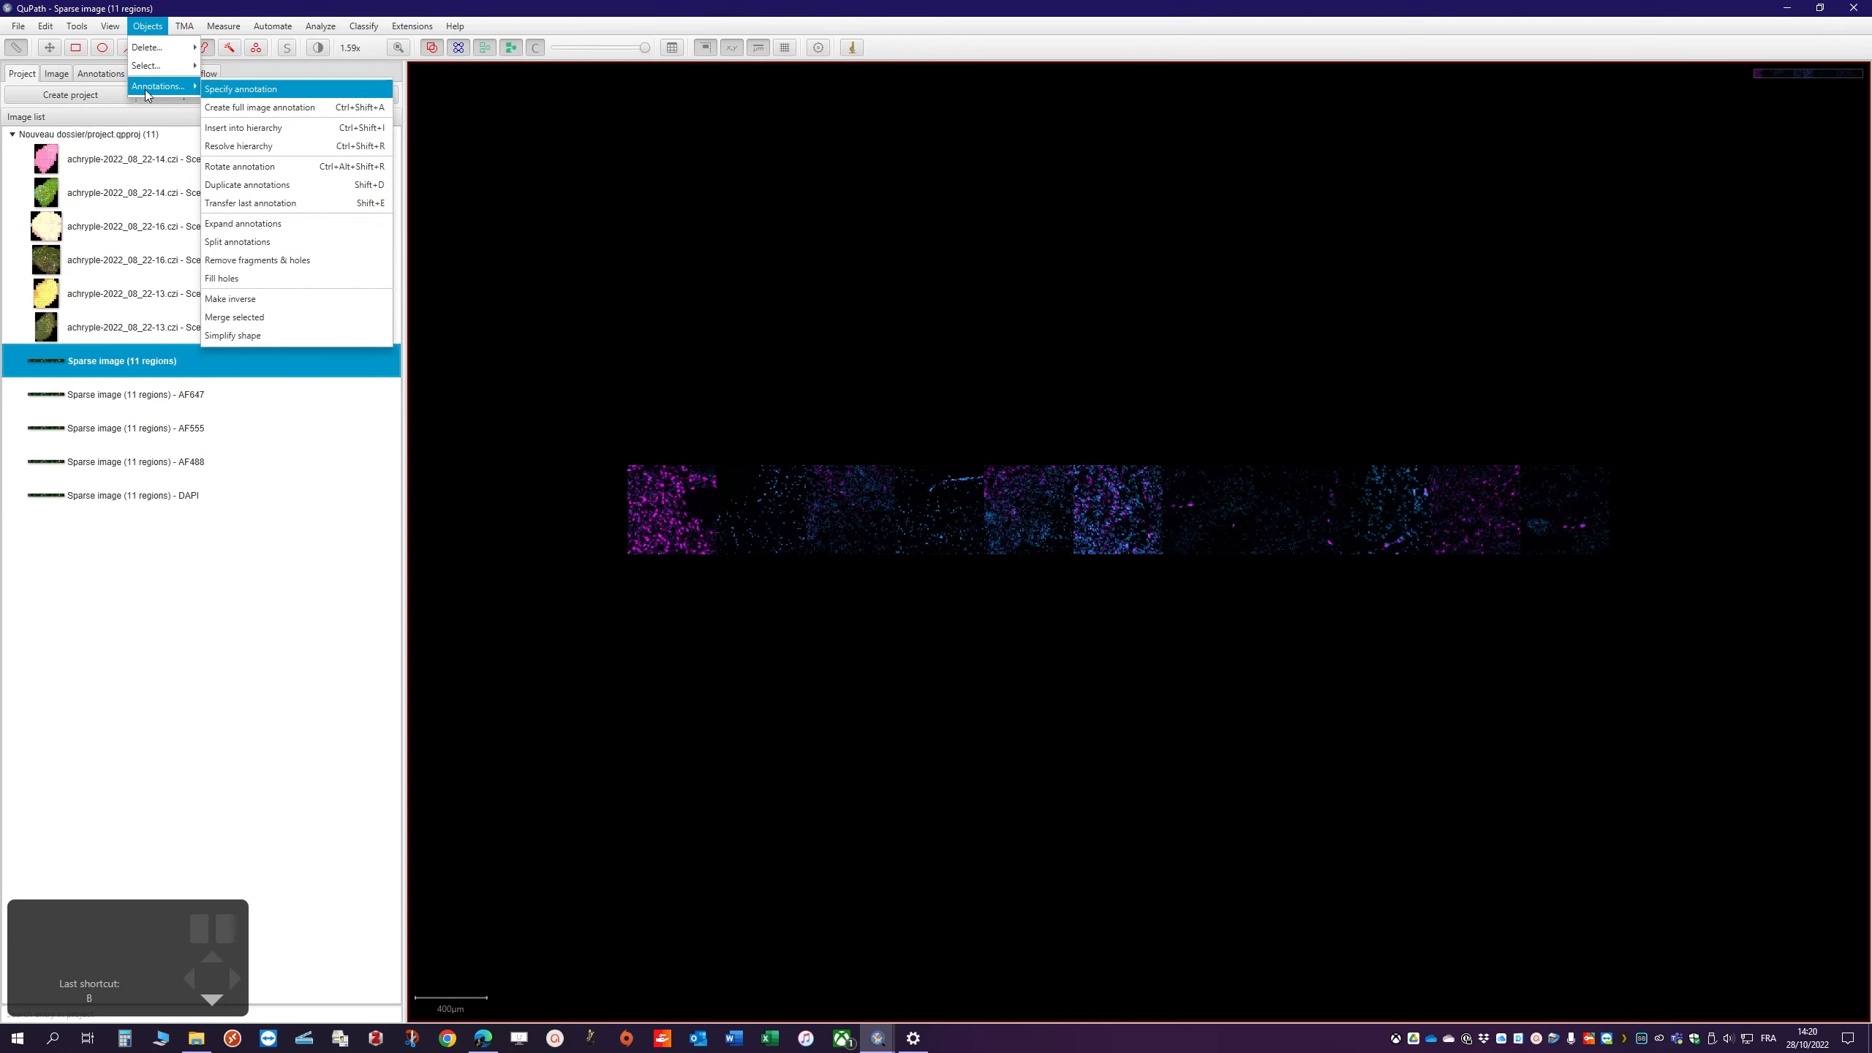
left_click(272, 110)
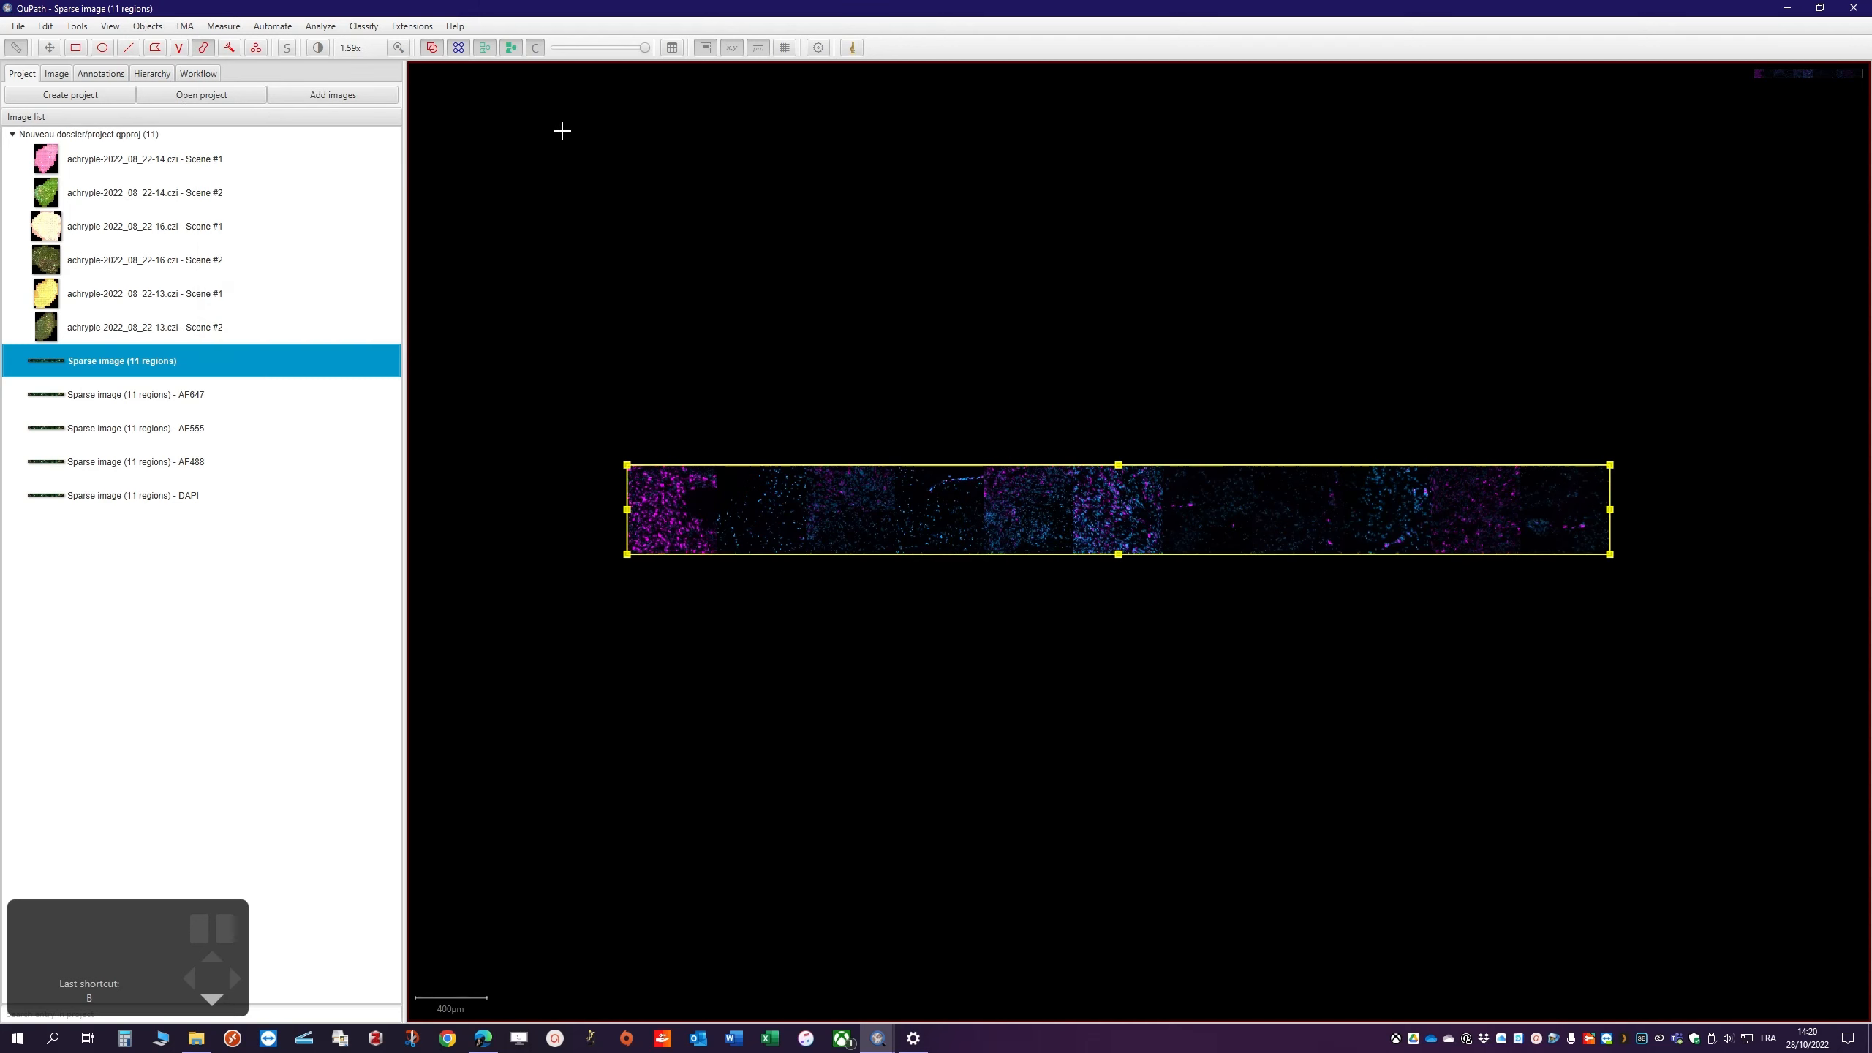
Open the project script my cell detection in the script editor for the full image annotation
left_click(272, 26)
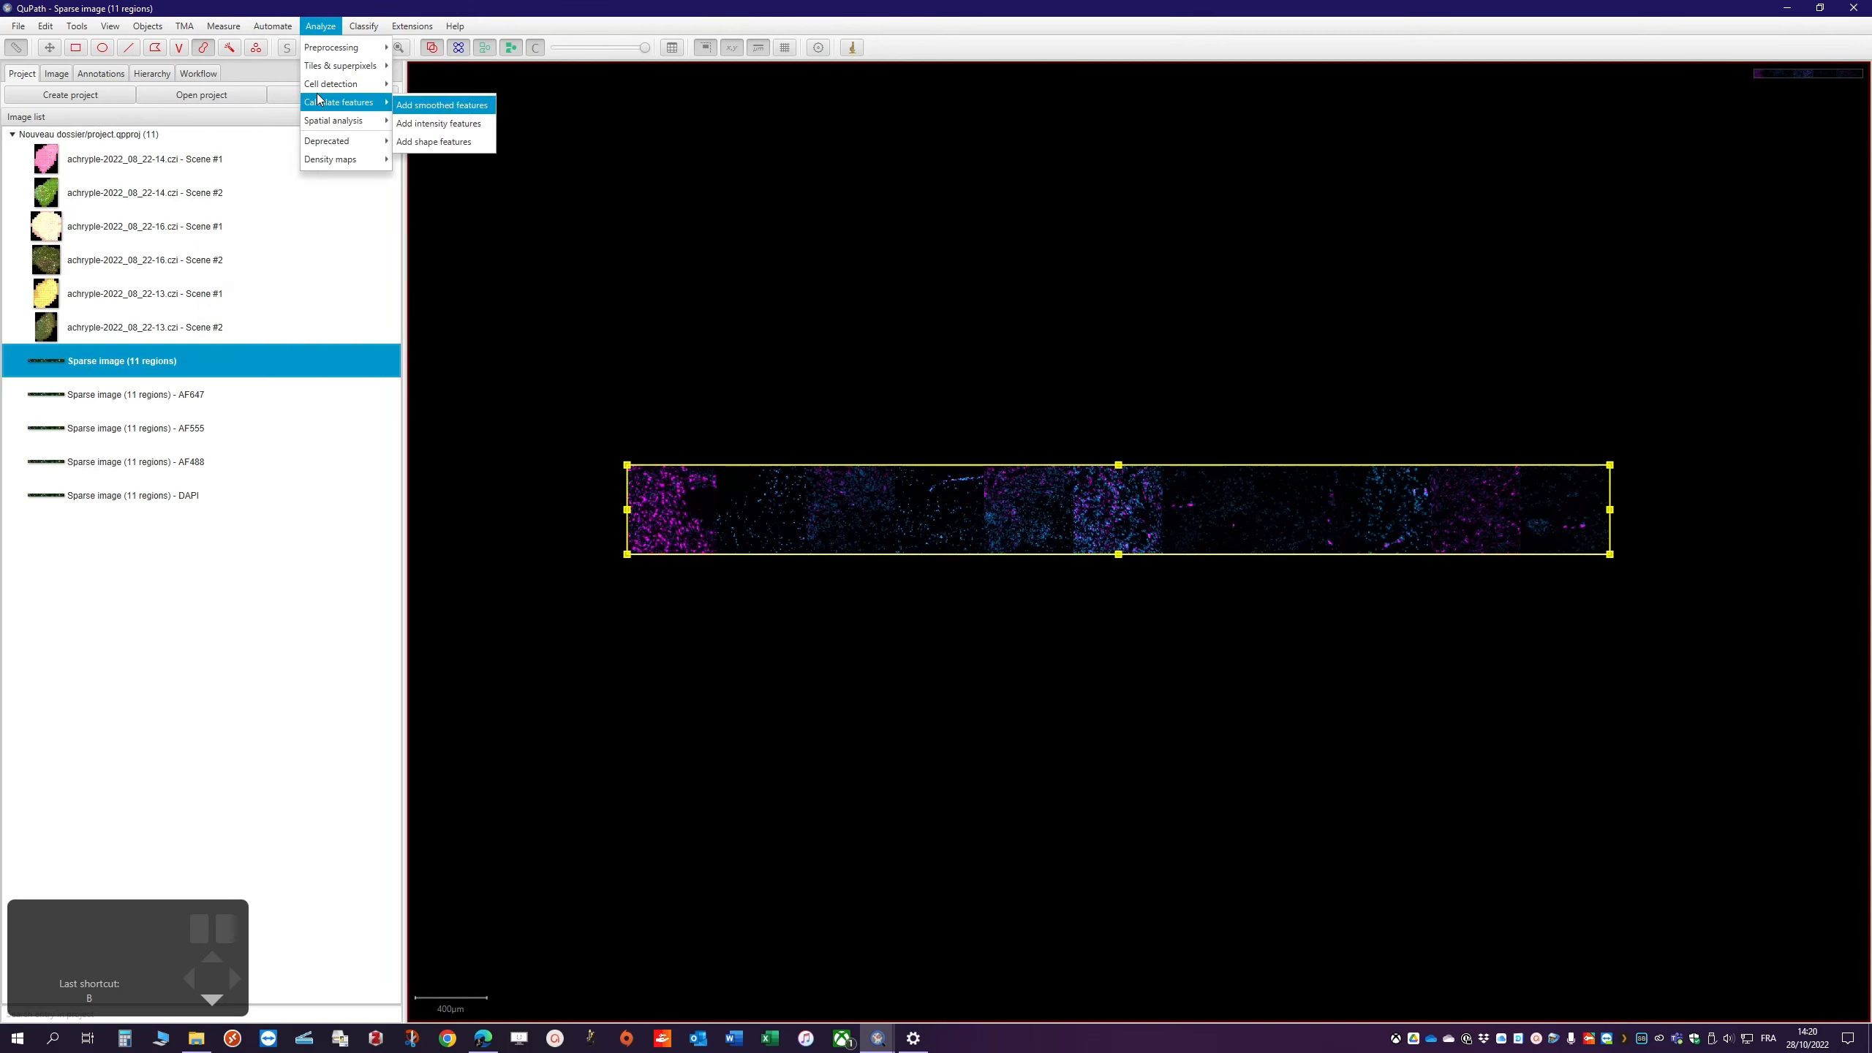
mouse_move(296, 161)
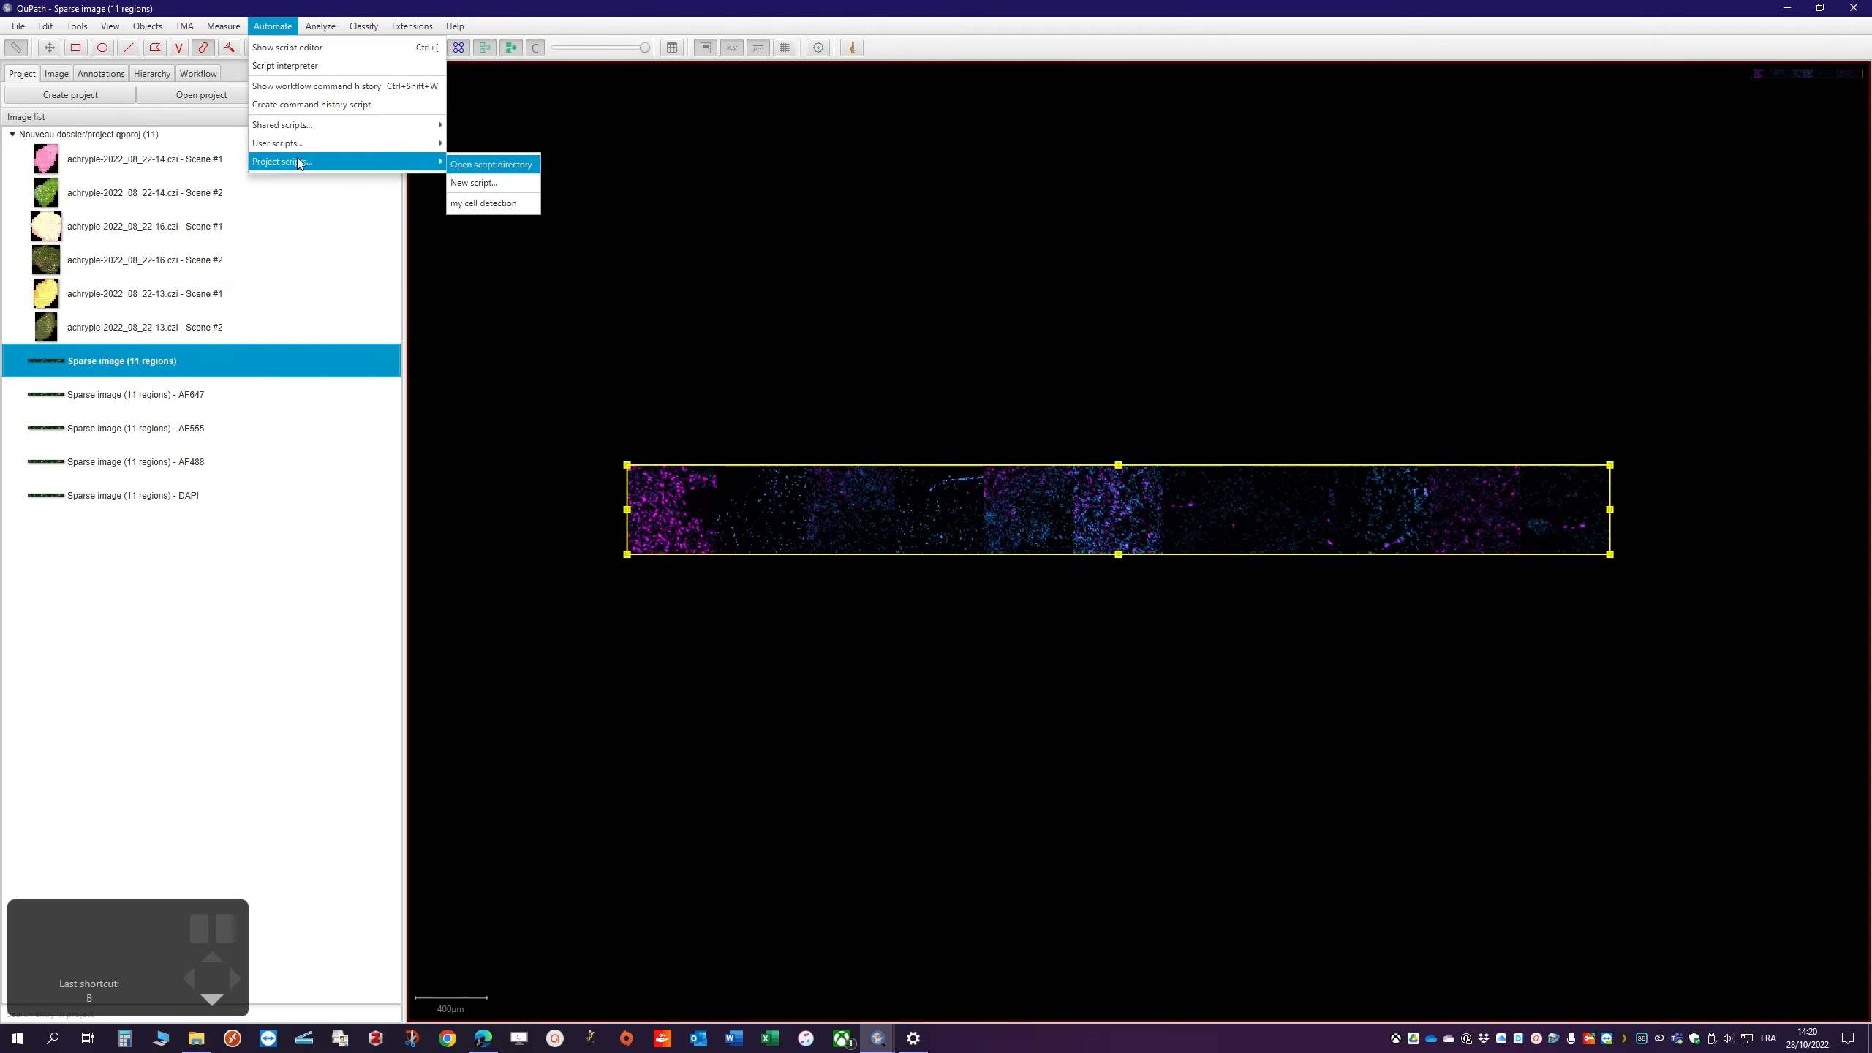
left_click(483, 203)
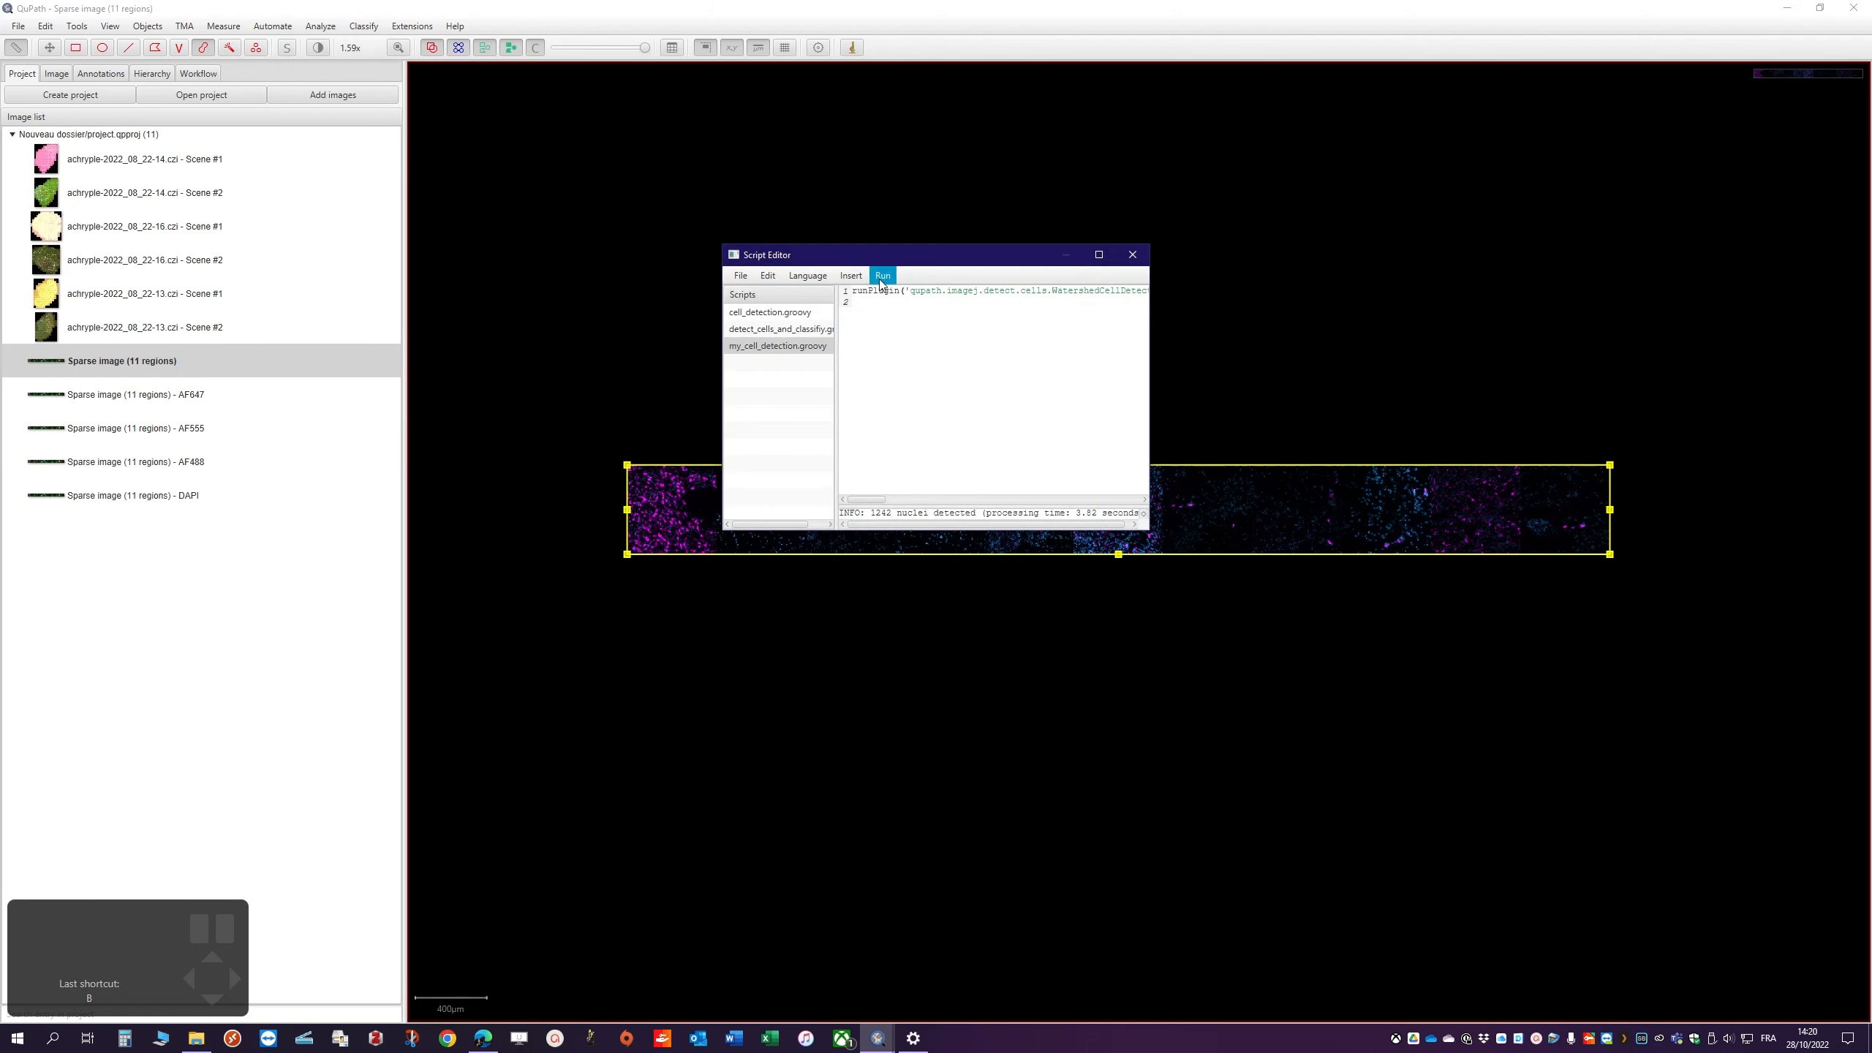
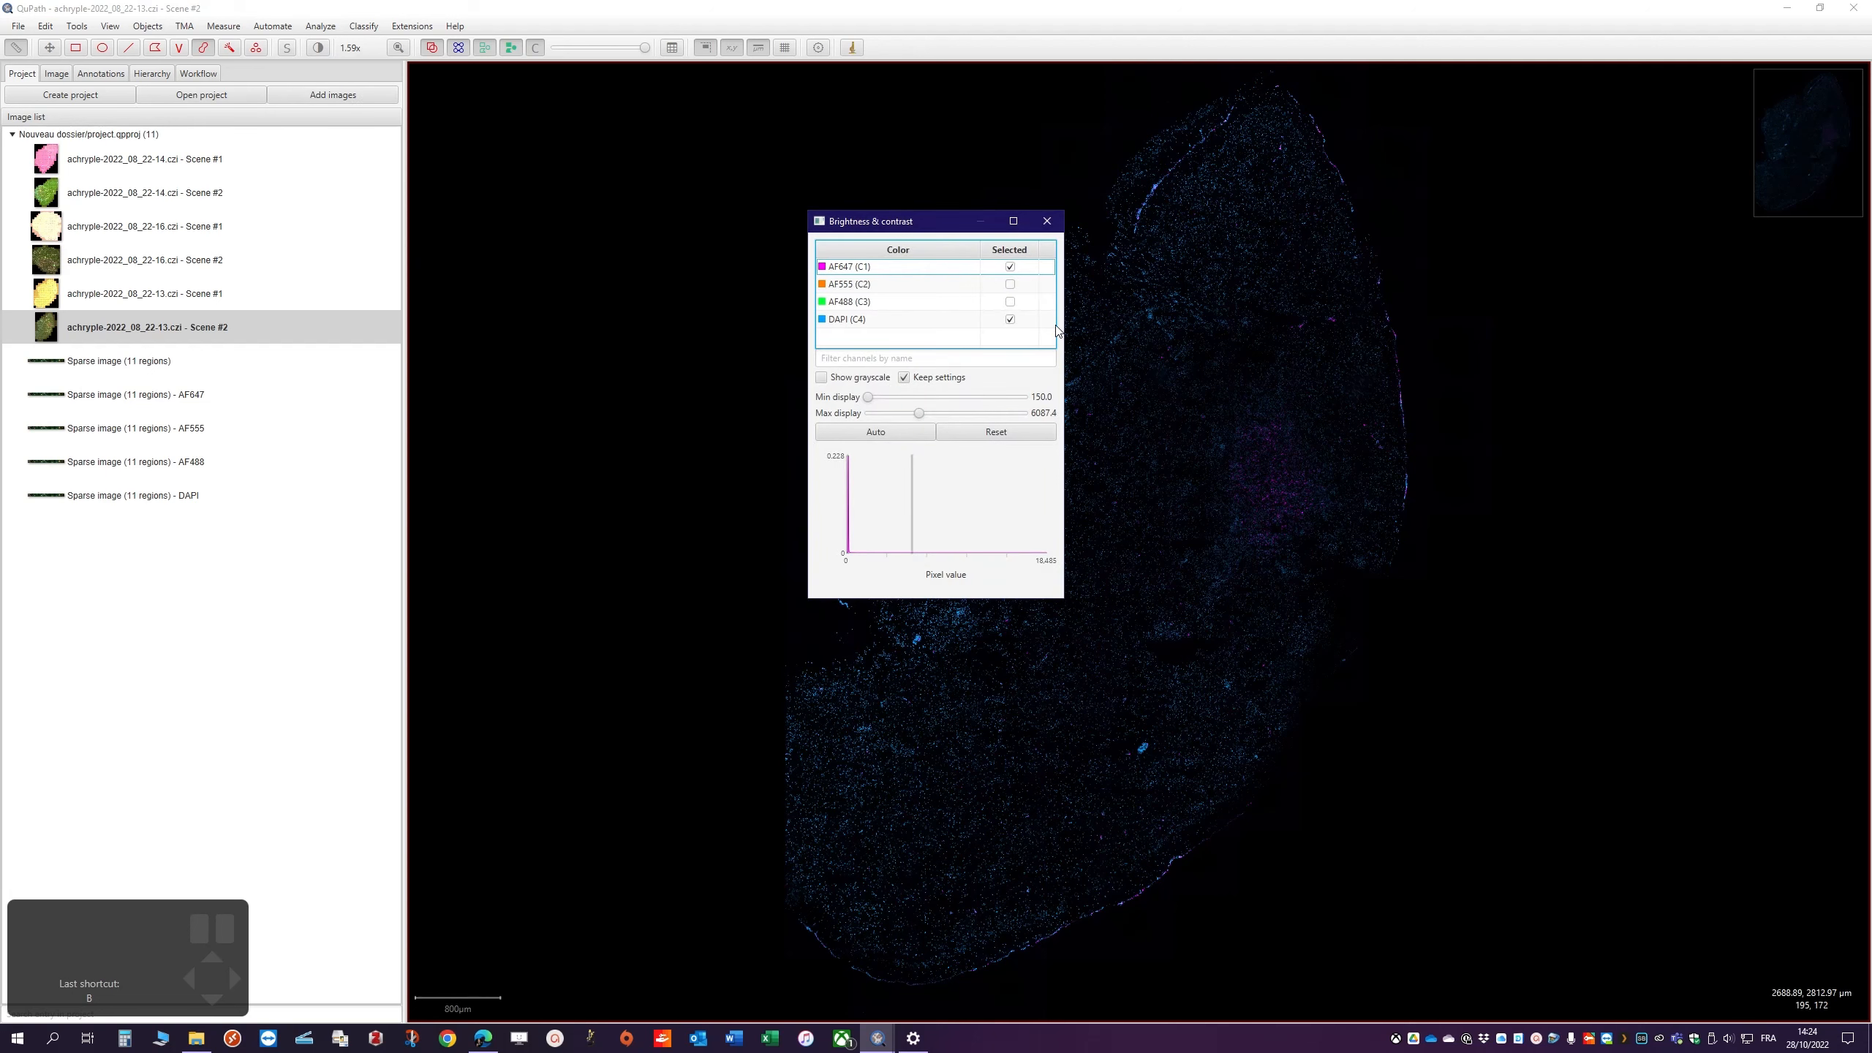
Show the AF555 and AF488 channels along with AF647 and DAPI, and close the brightness and contrast settings
left_click(1009, 284)
left_click(1010, 301)
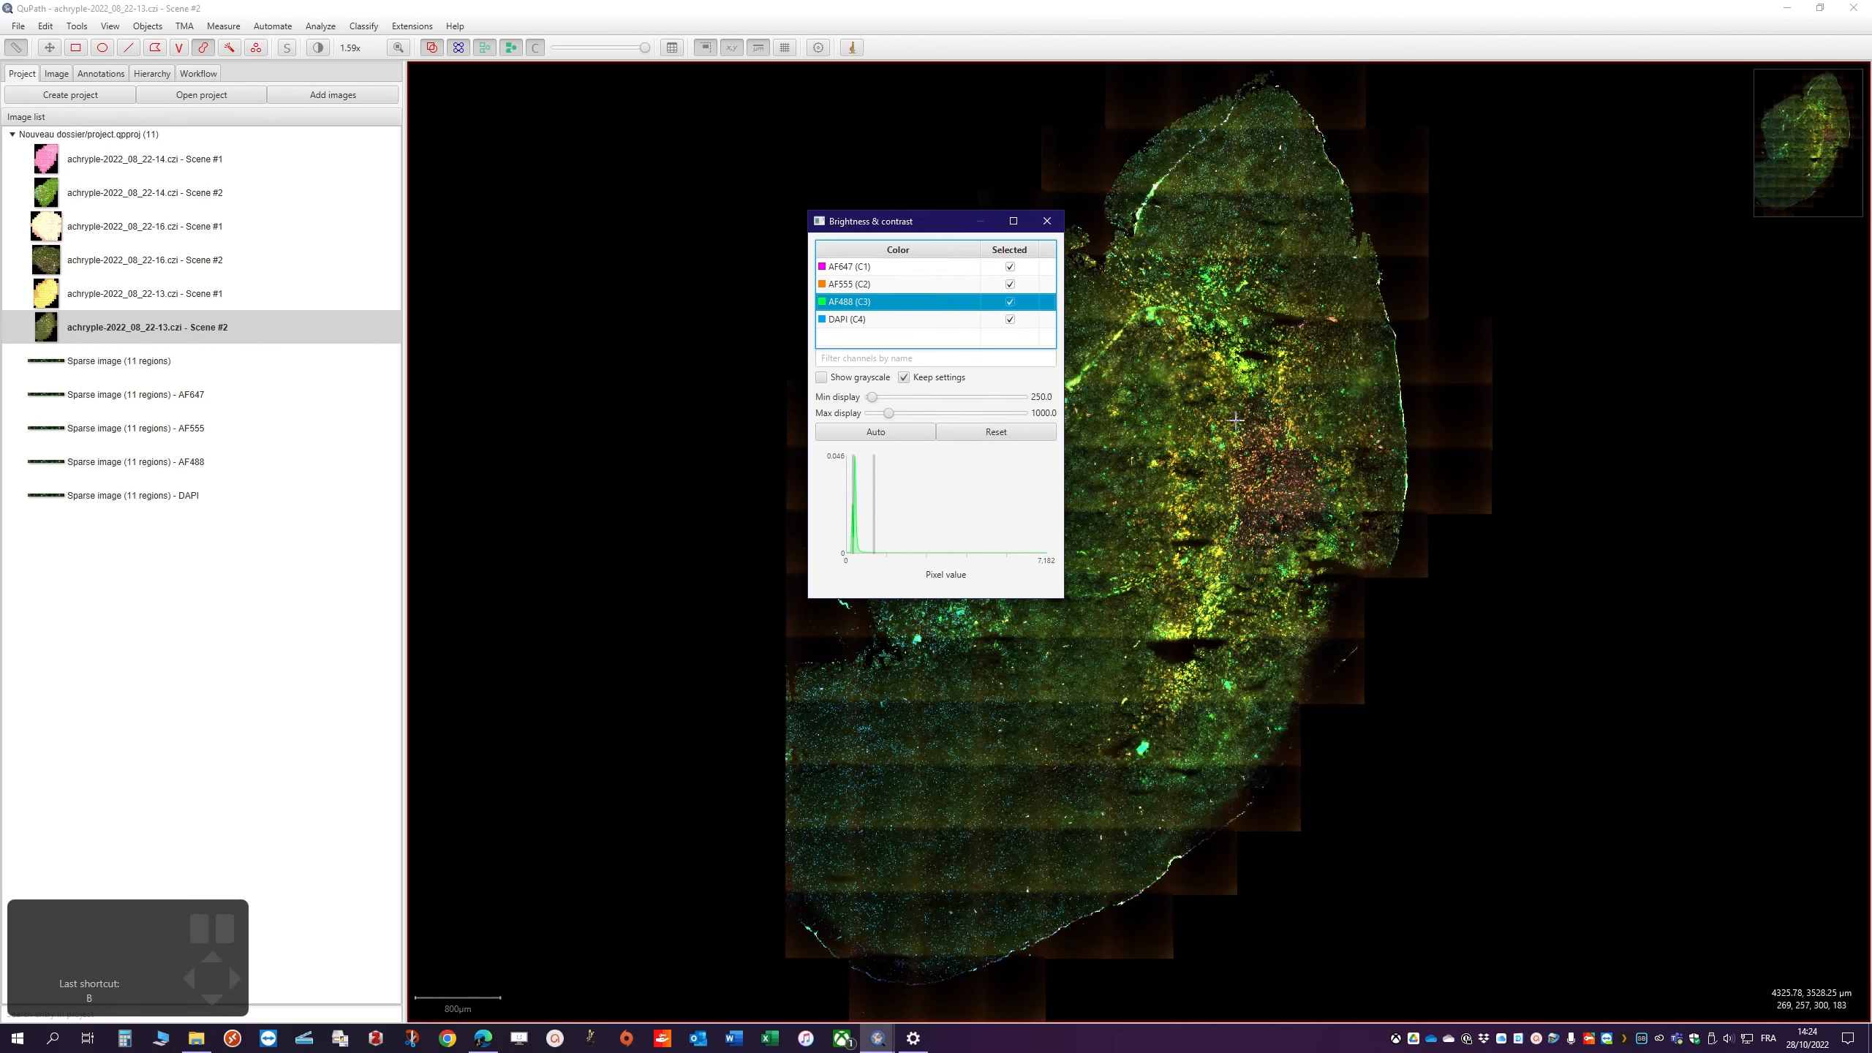
left_click(1047, 221)
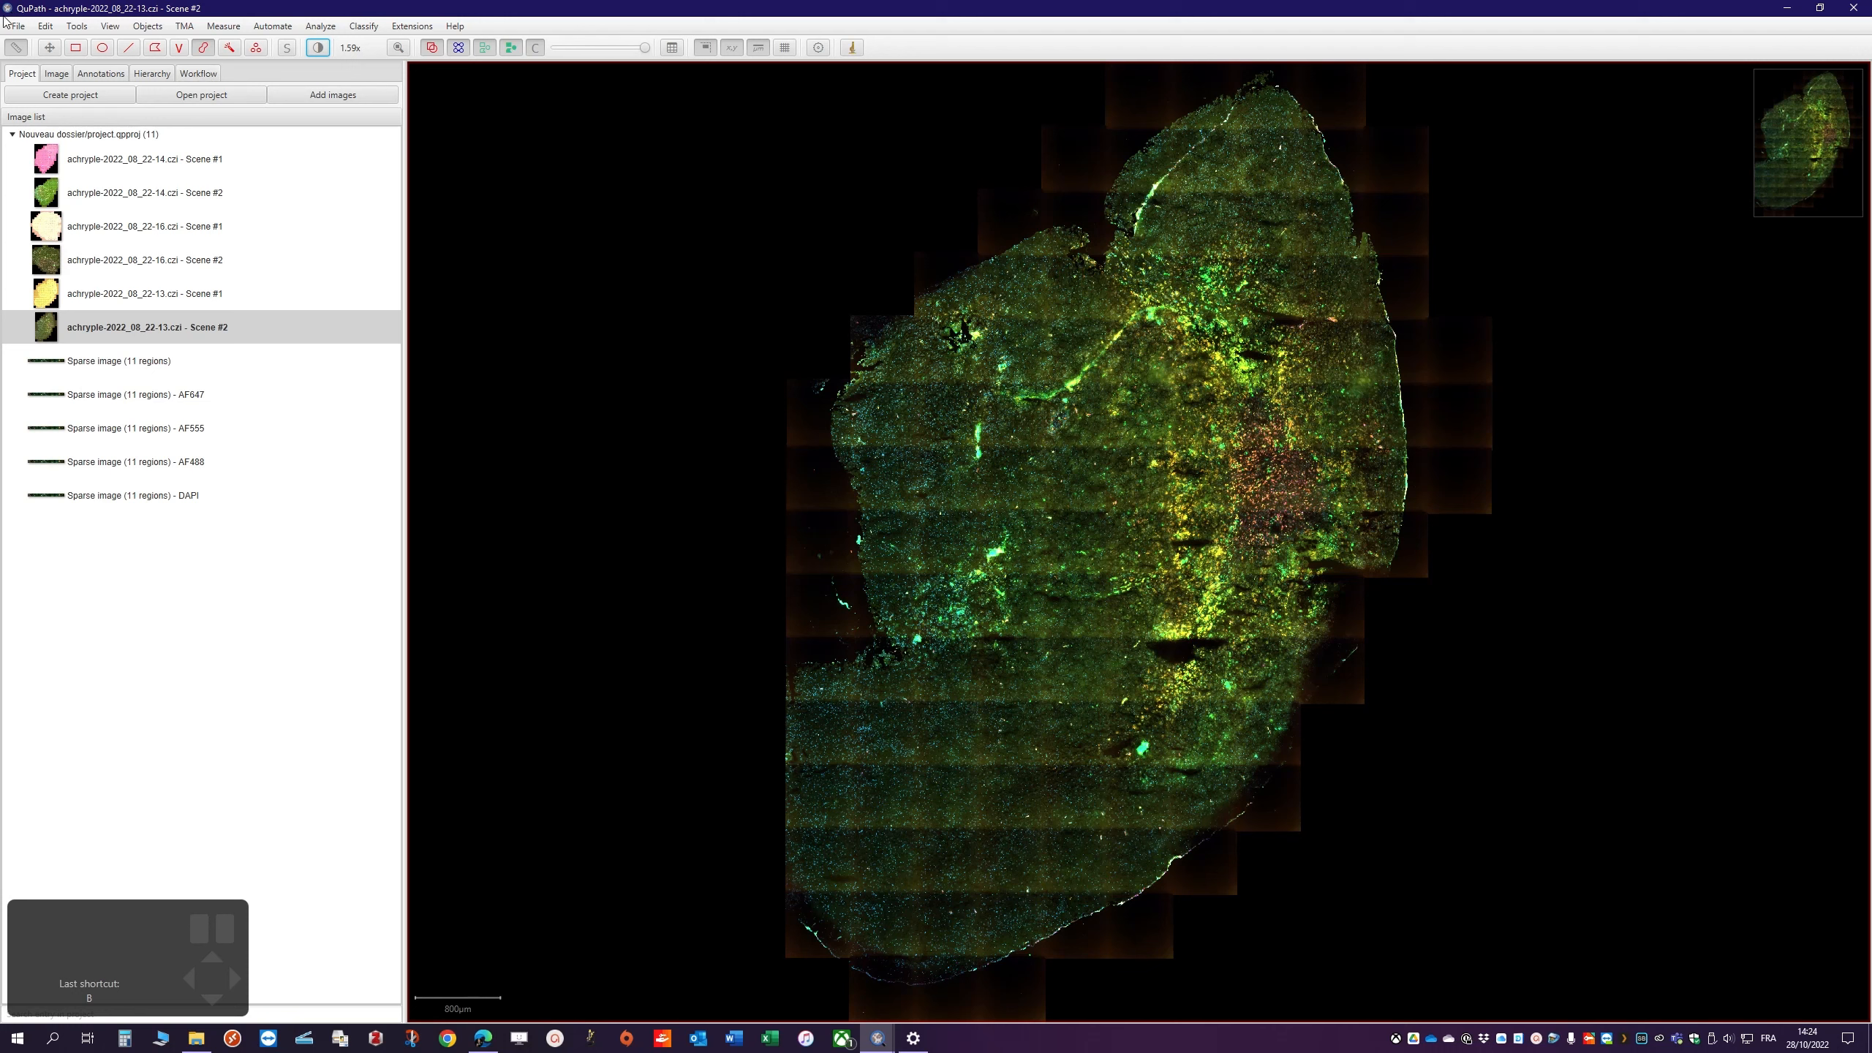
Draw a rectangle annotation of about 8,556,000 µm² over the bright orange and yellow stained area of the tissue section
left_click(76, 48)
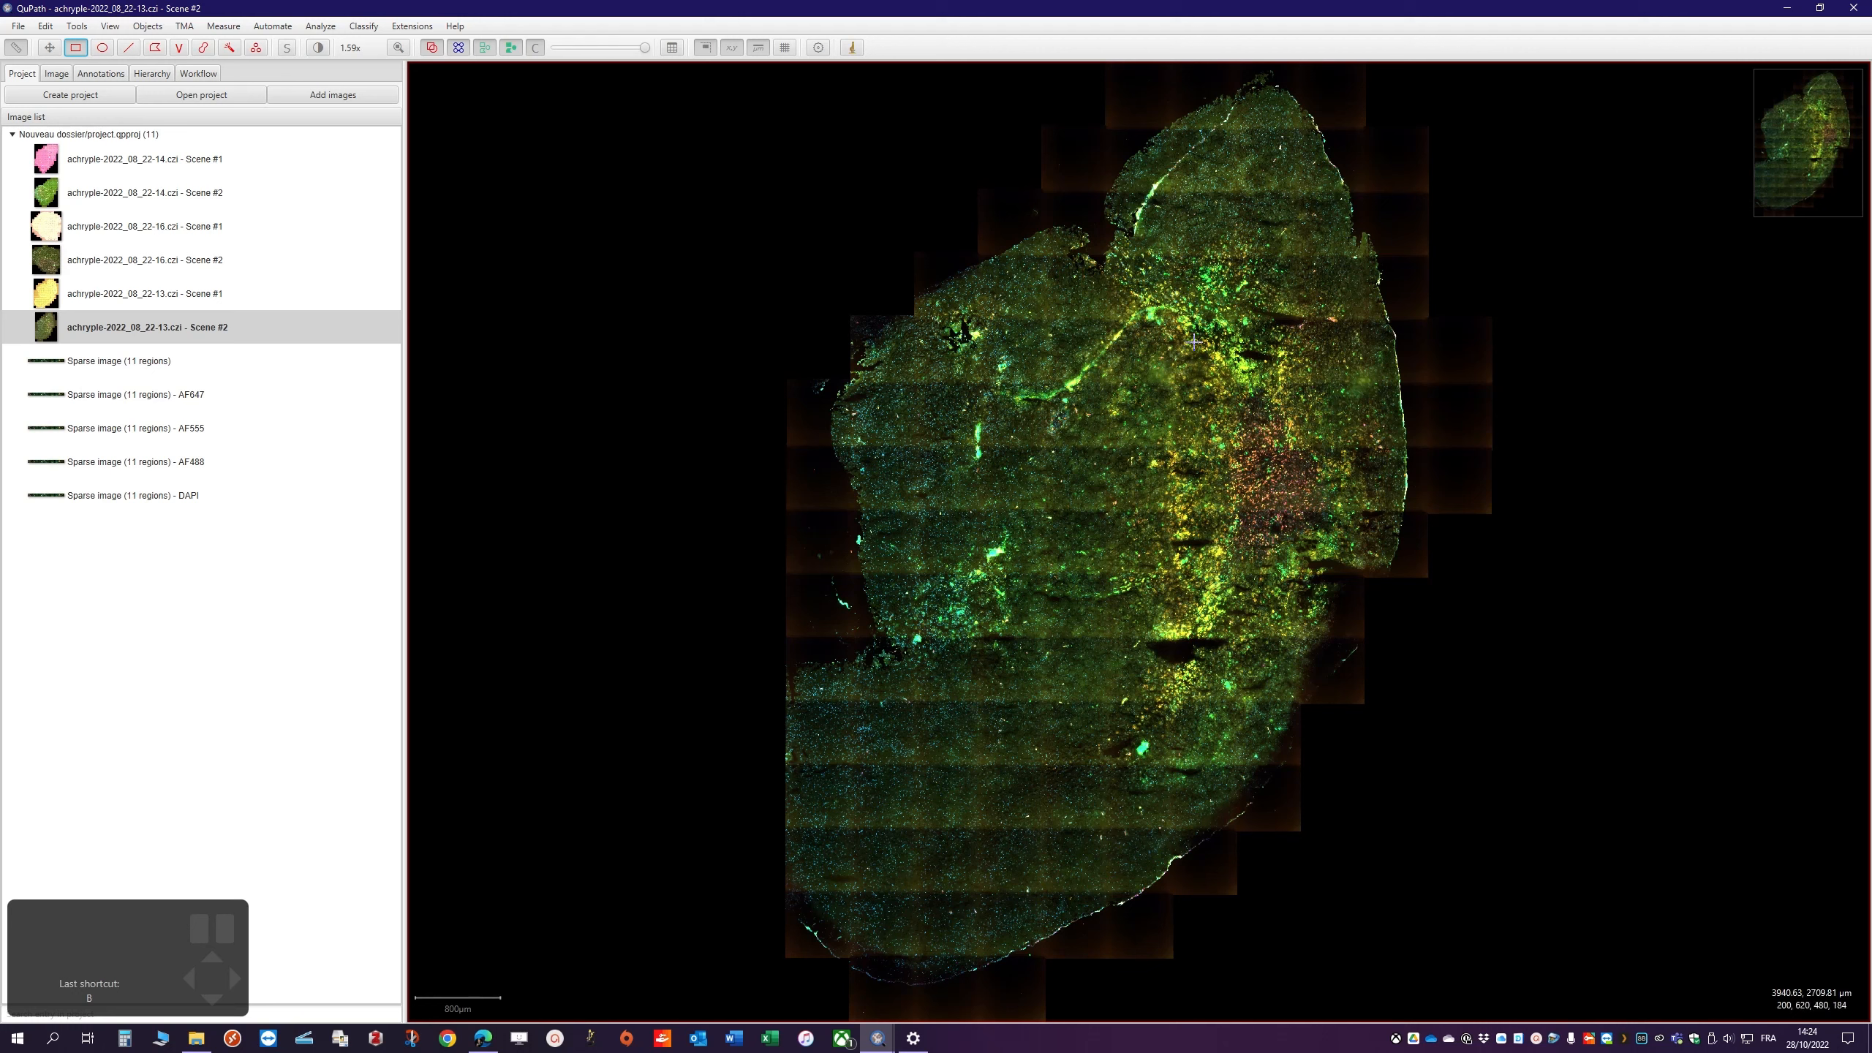
mouse_move(1170, 360)
left_mouse_down()
mouse_move(1392, 678)
mouse_move(1454, 700)
left_mouse_up()
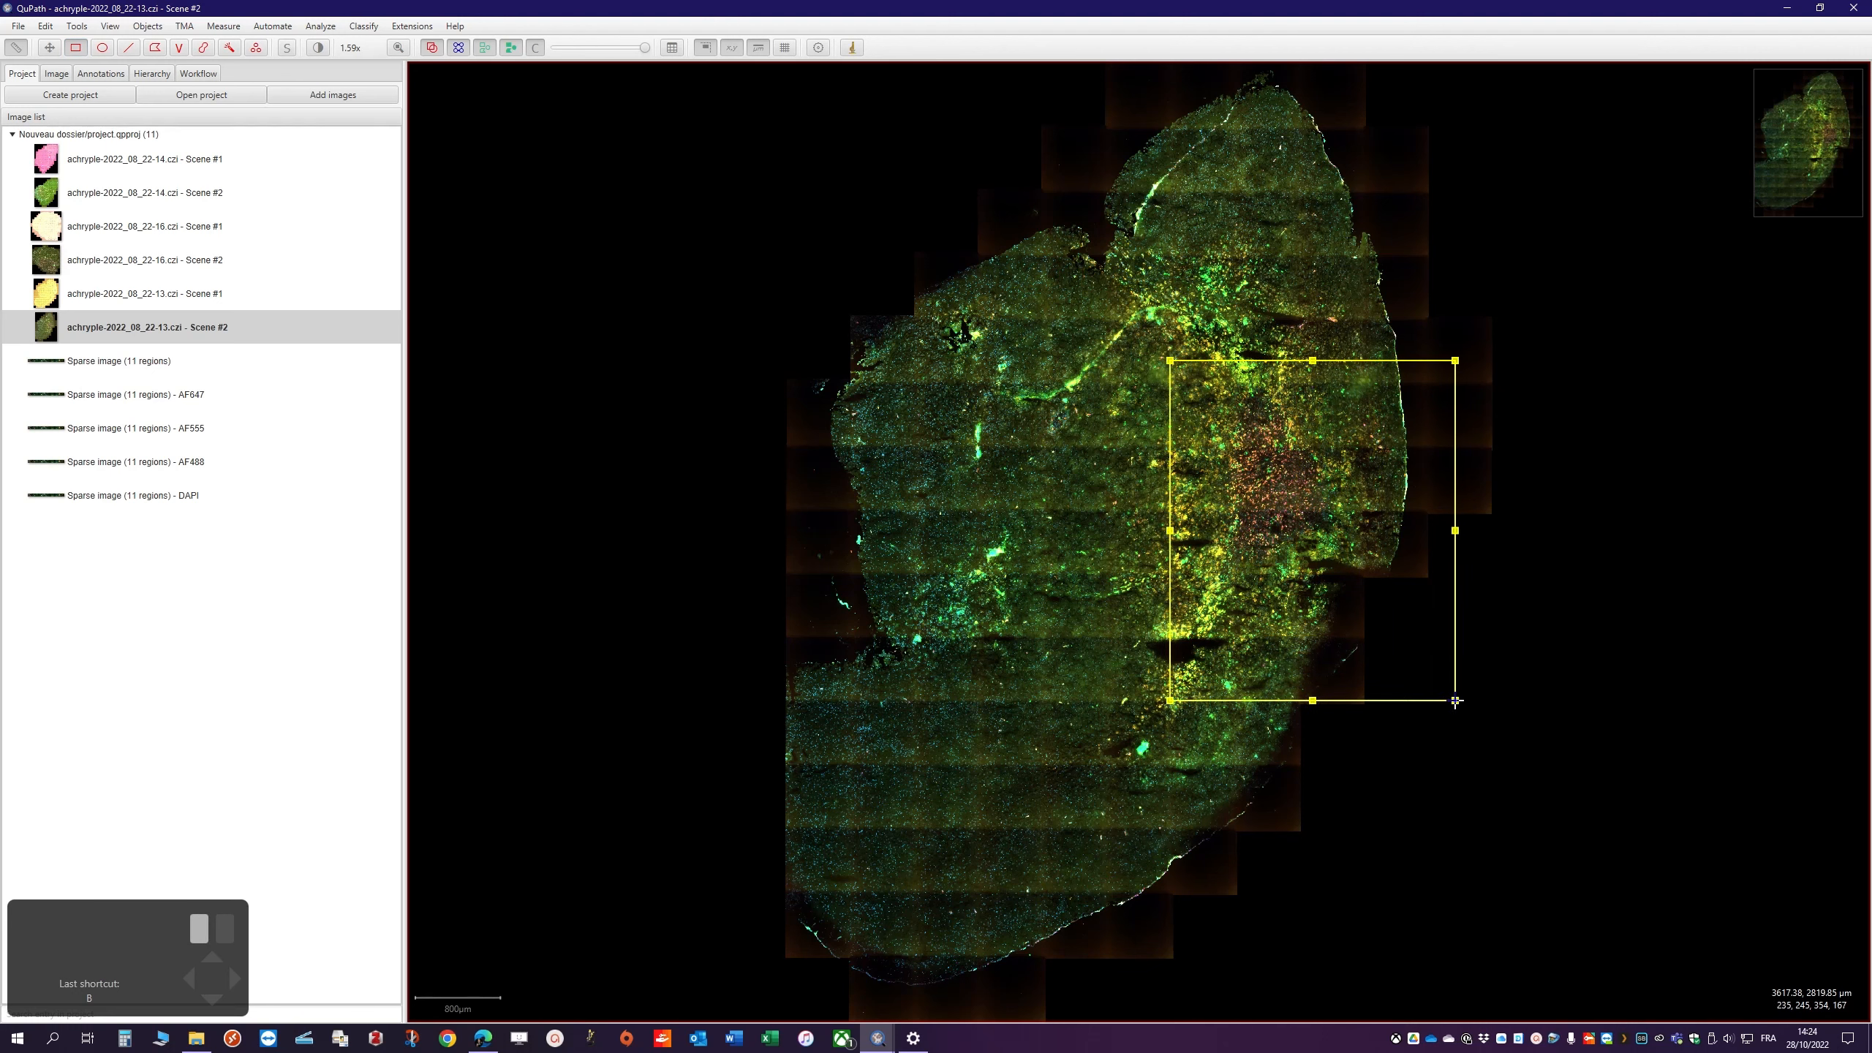
Try to subtract the empty background at the rectangle's lower outer corner with the Wand tool
left_click(232, 51)
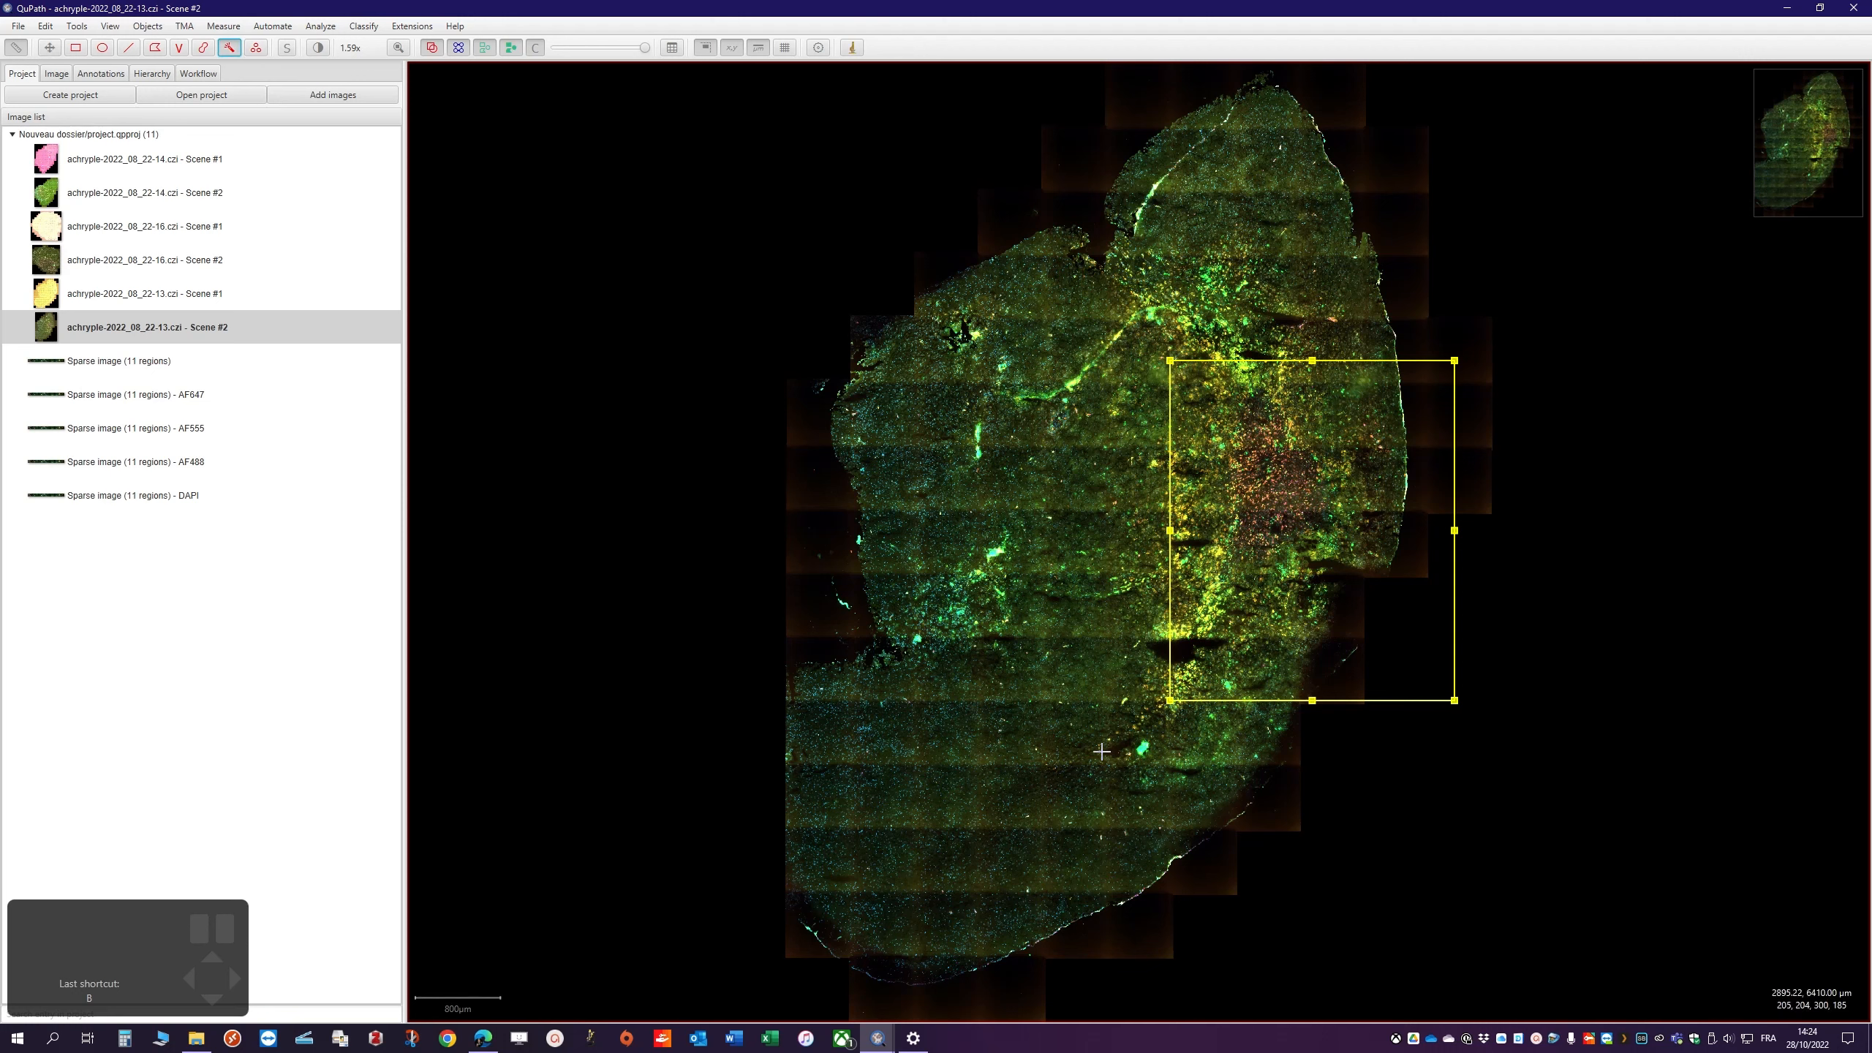
left_click_drag(1516, 769, 1478, 728)
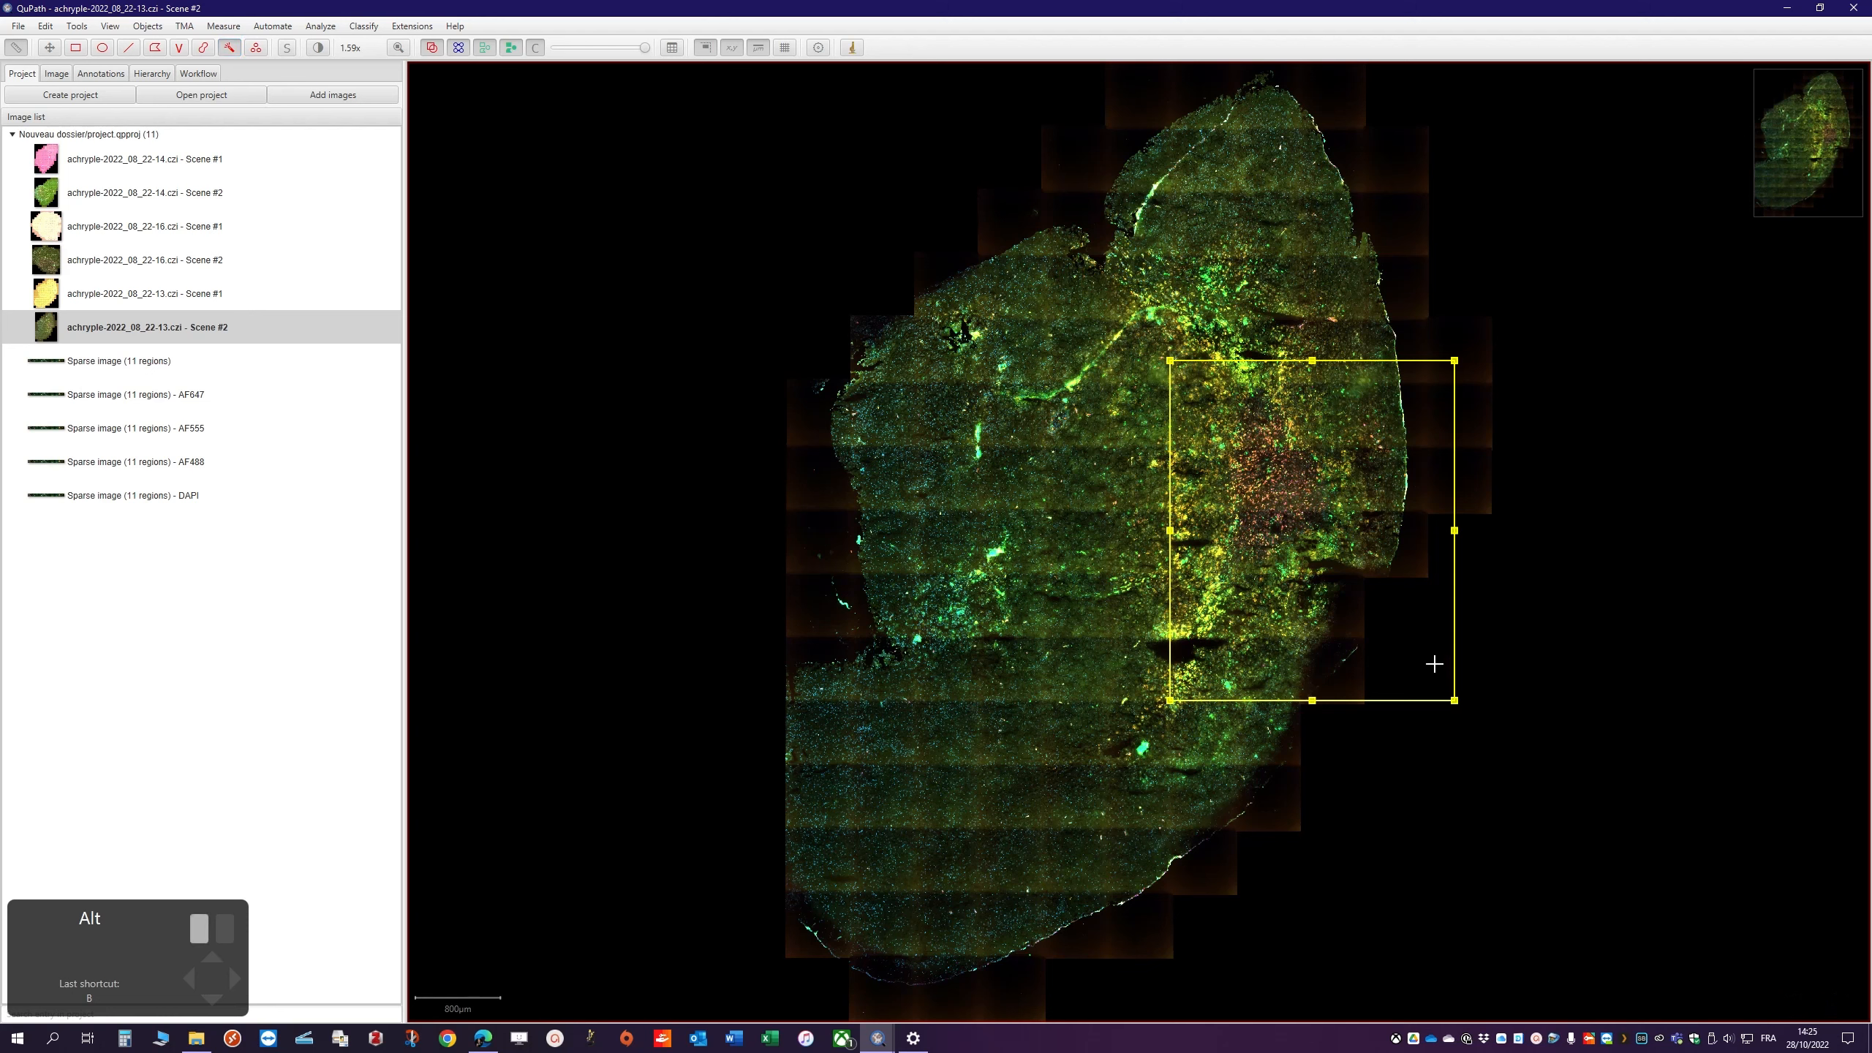
left_click_drag(1435, 665, 1429, 656)
left_click_drag(1492, 731, 1446, 661)
scroll(1274, 522, "up", 3)
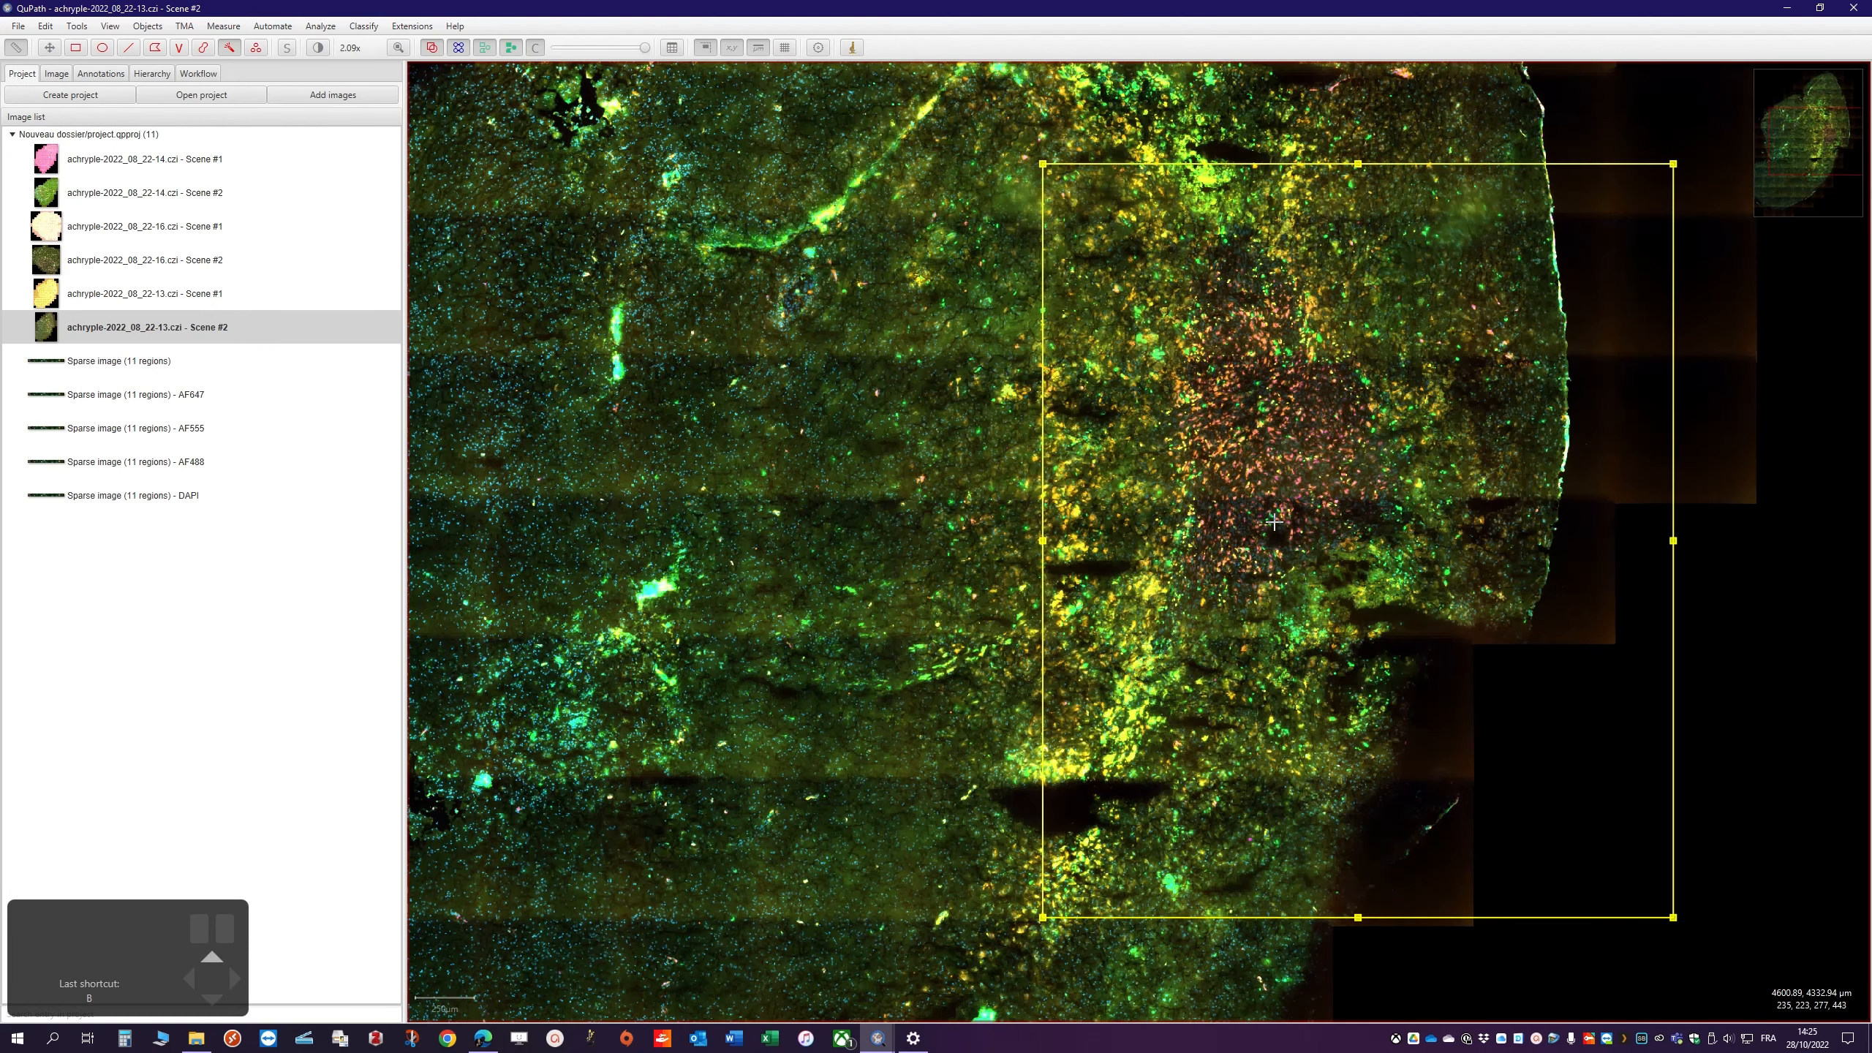
scroll(1274, 522, "down", 4)
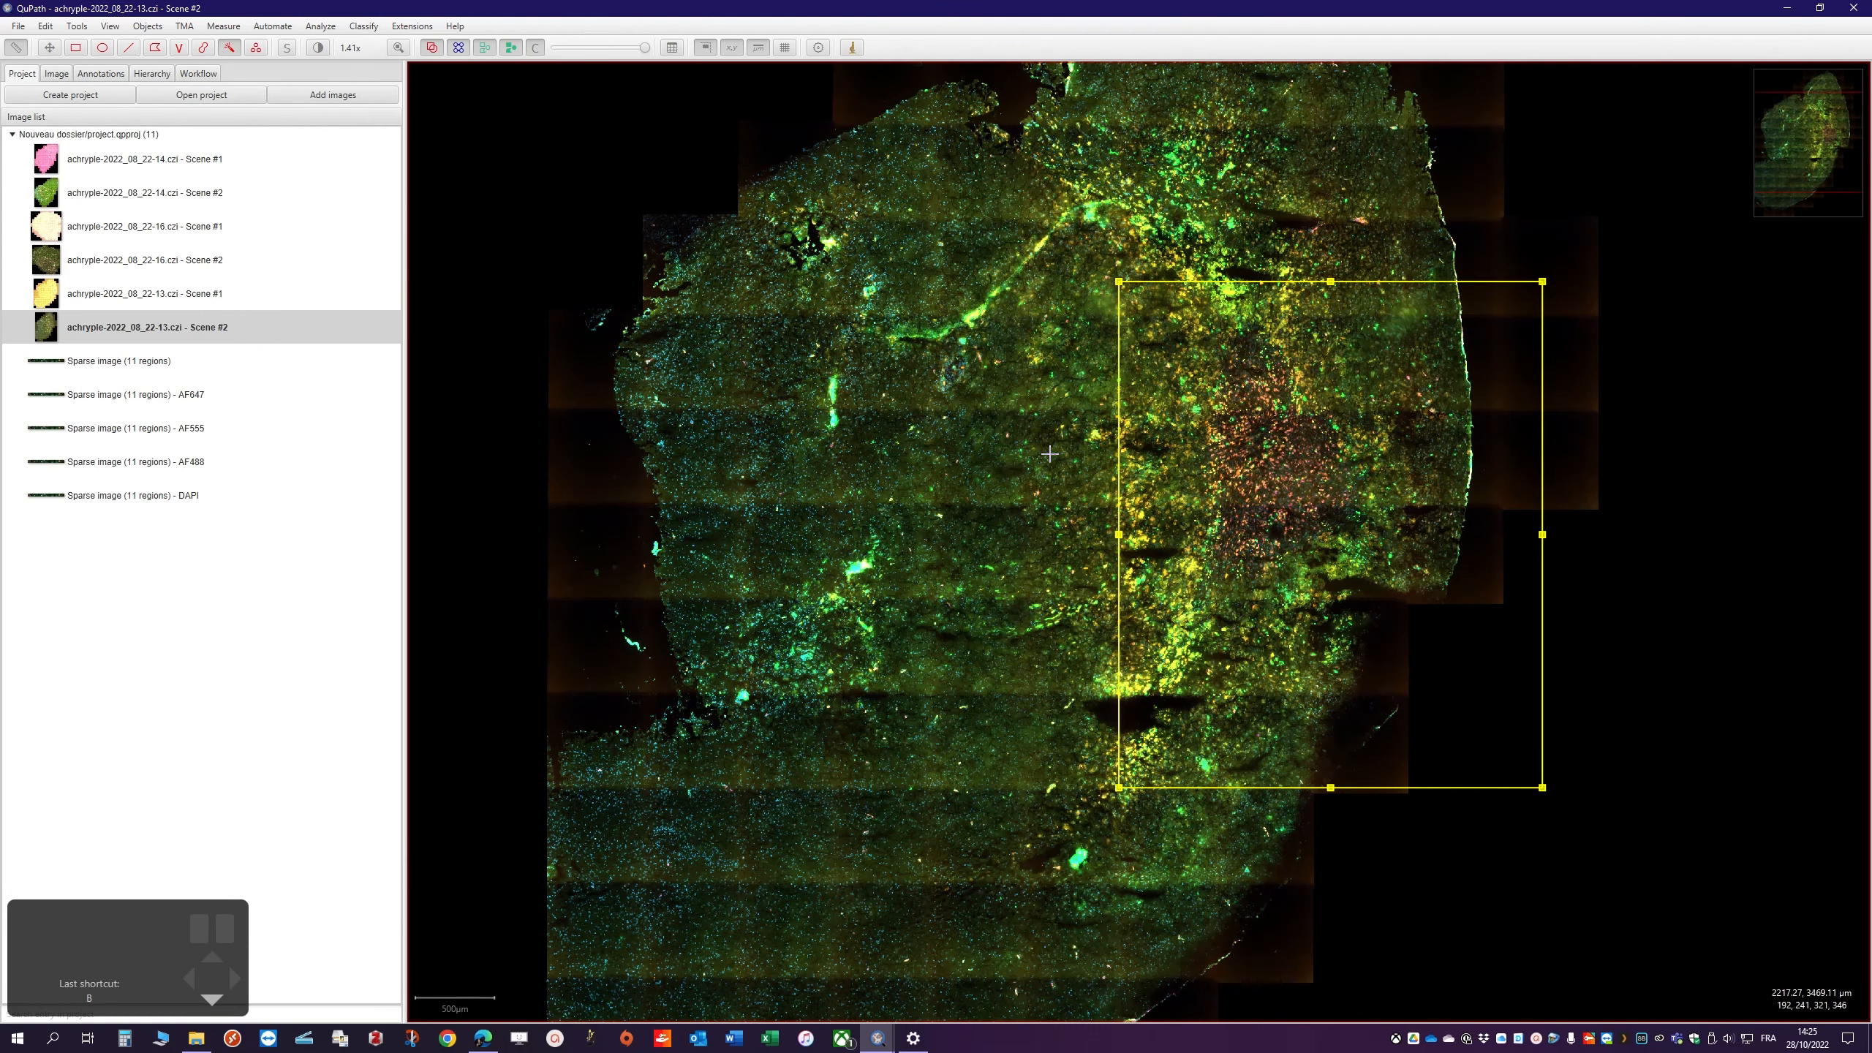
Try to trim the empty background from the rectangle annotation's lower outer corner with the Brush tool
left_click(203, 48)
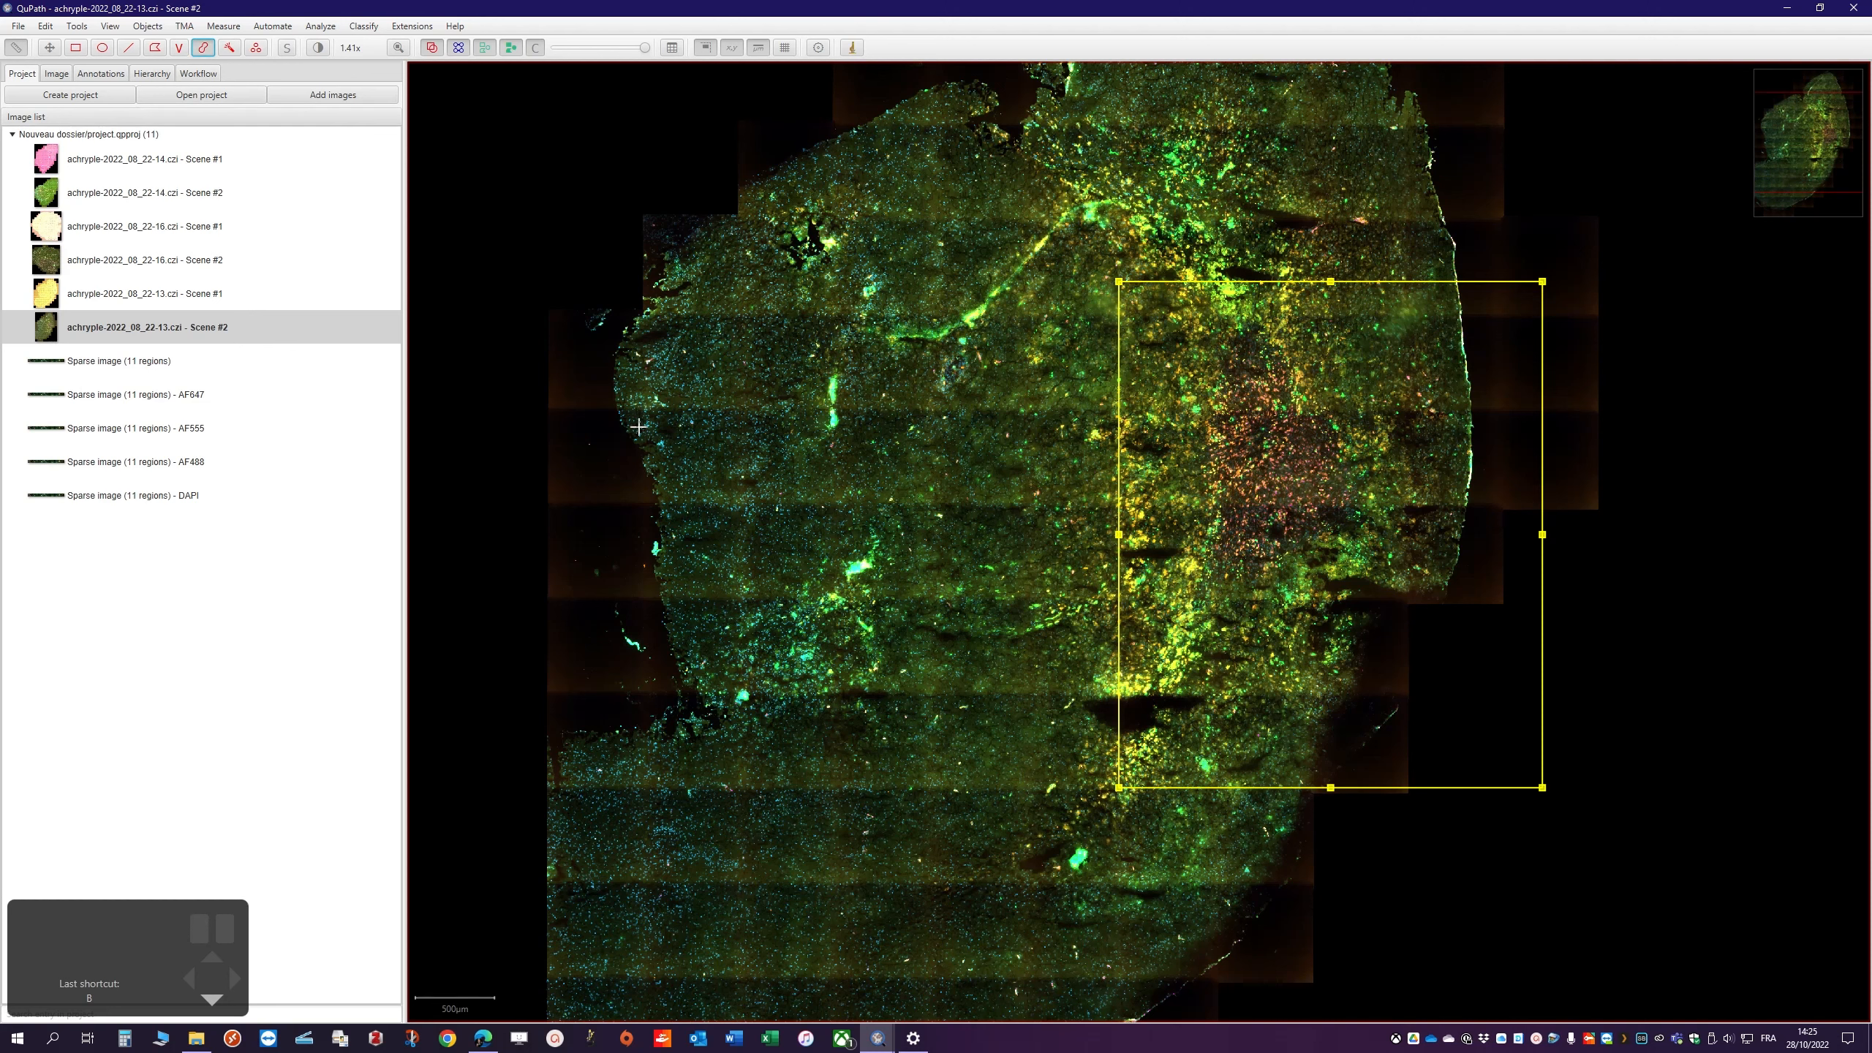
left_click(1615, 778)
left_click(1405, 666)
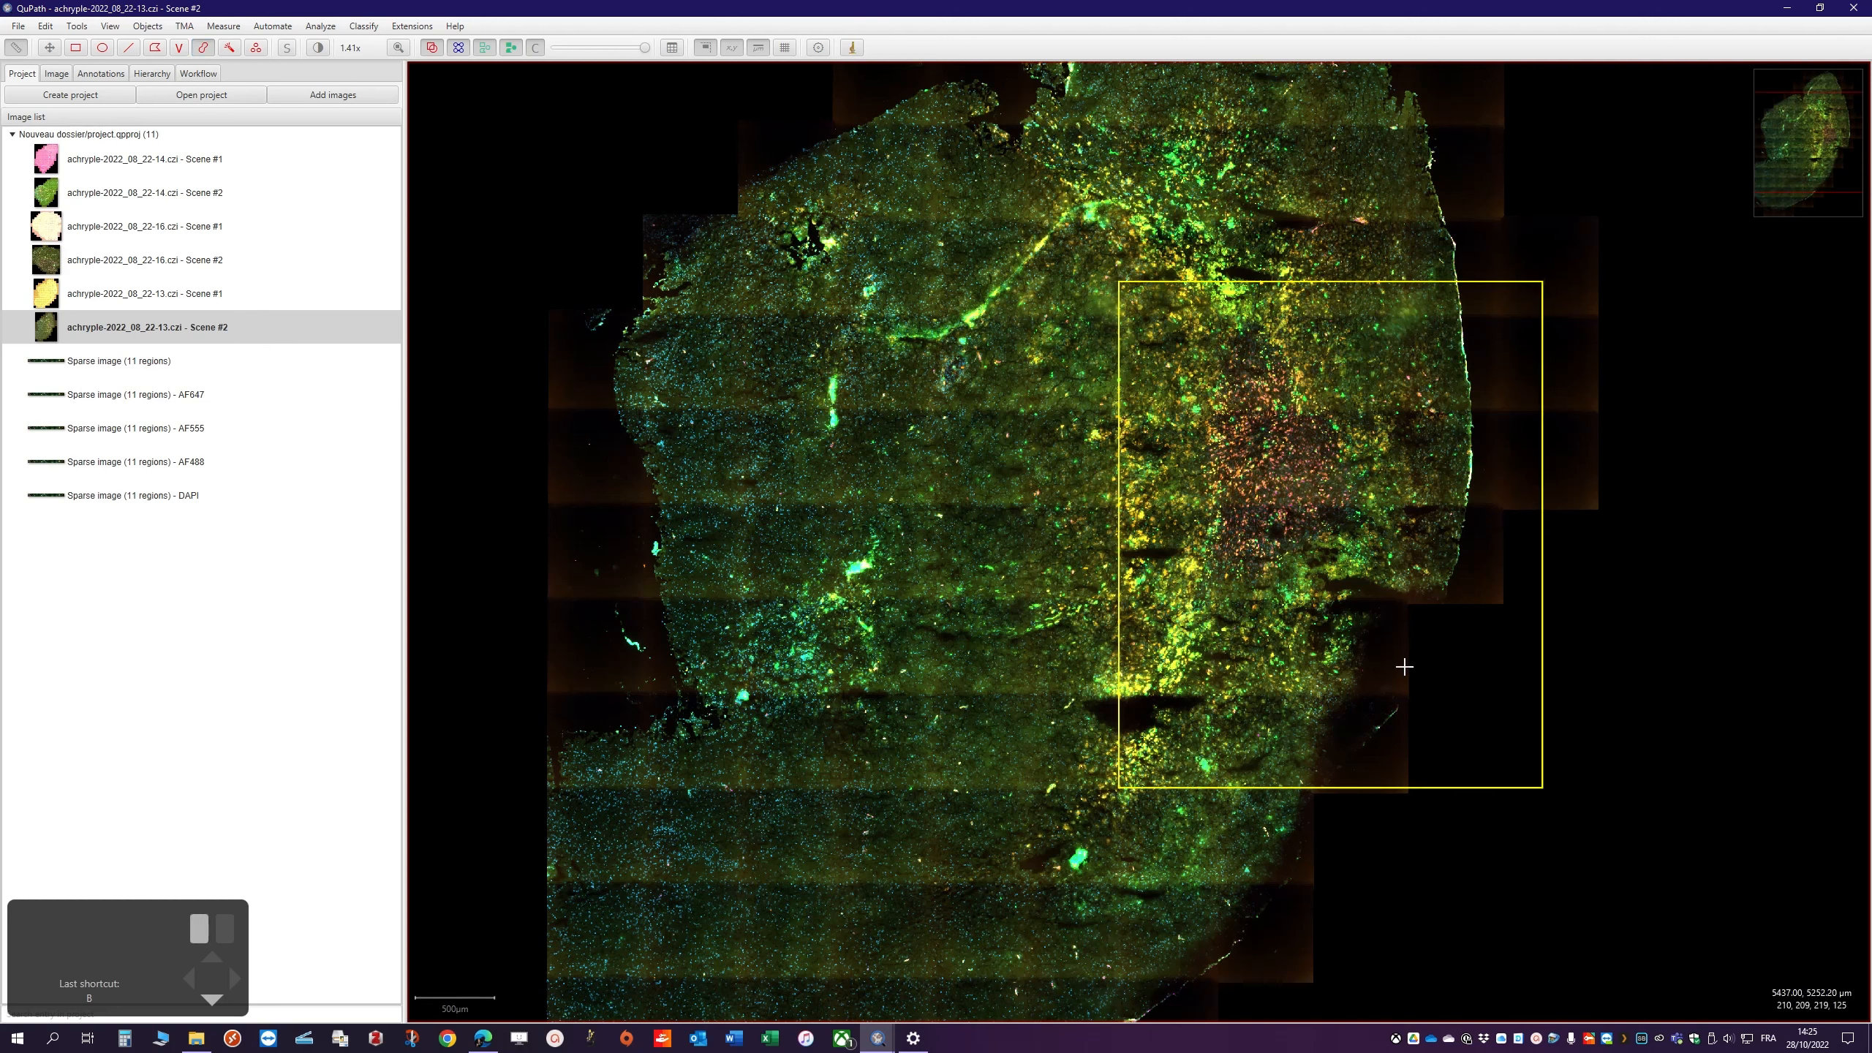
left_click(1643, 768)
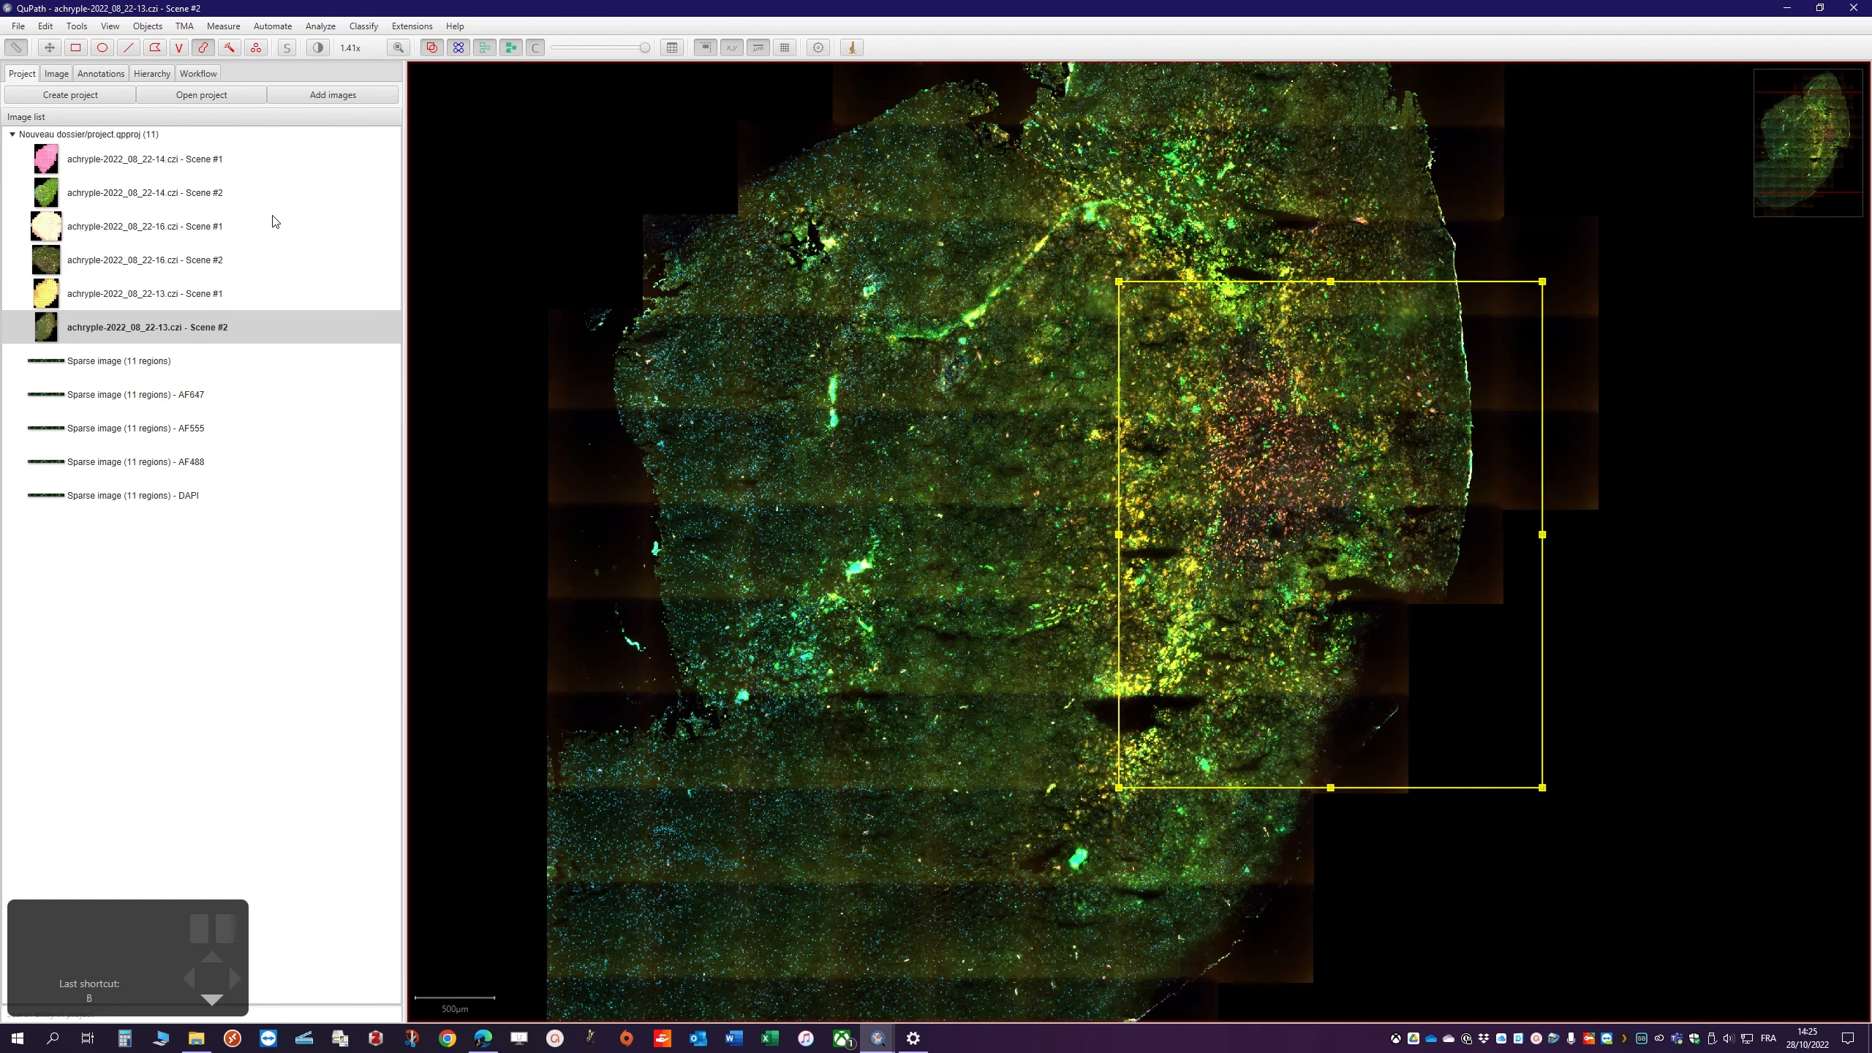
scroll(1279, 491, "down", 3)
scroll(1278, 491, "up", 3)
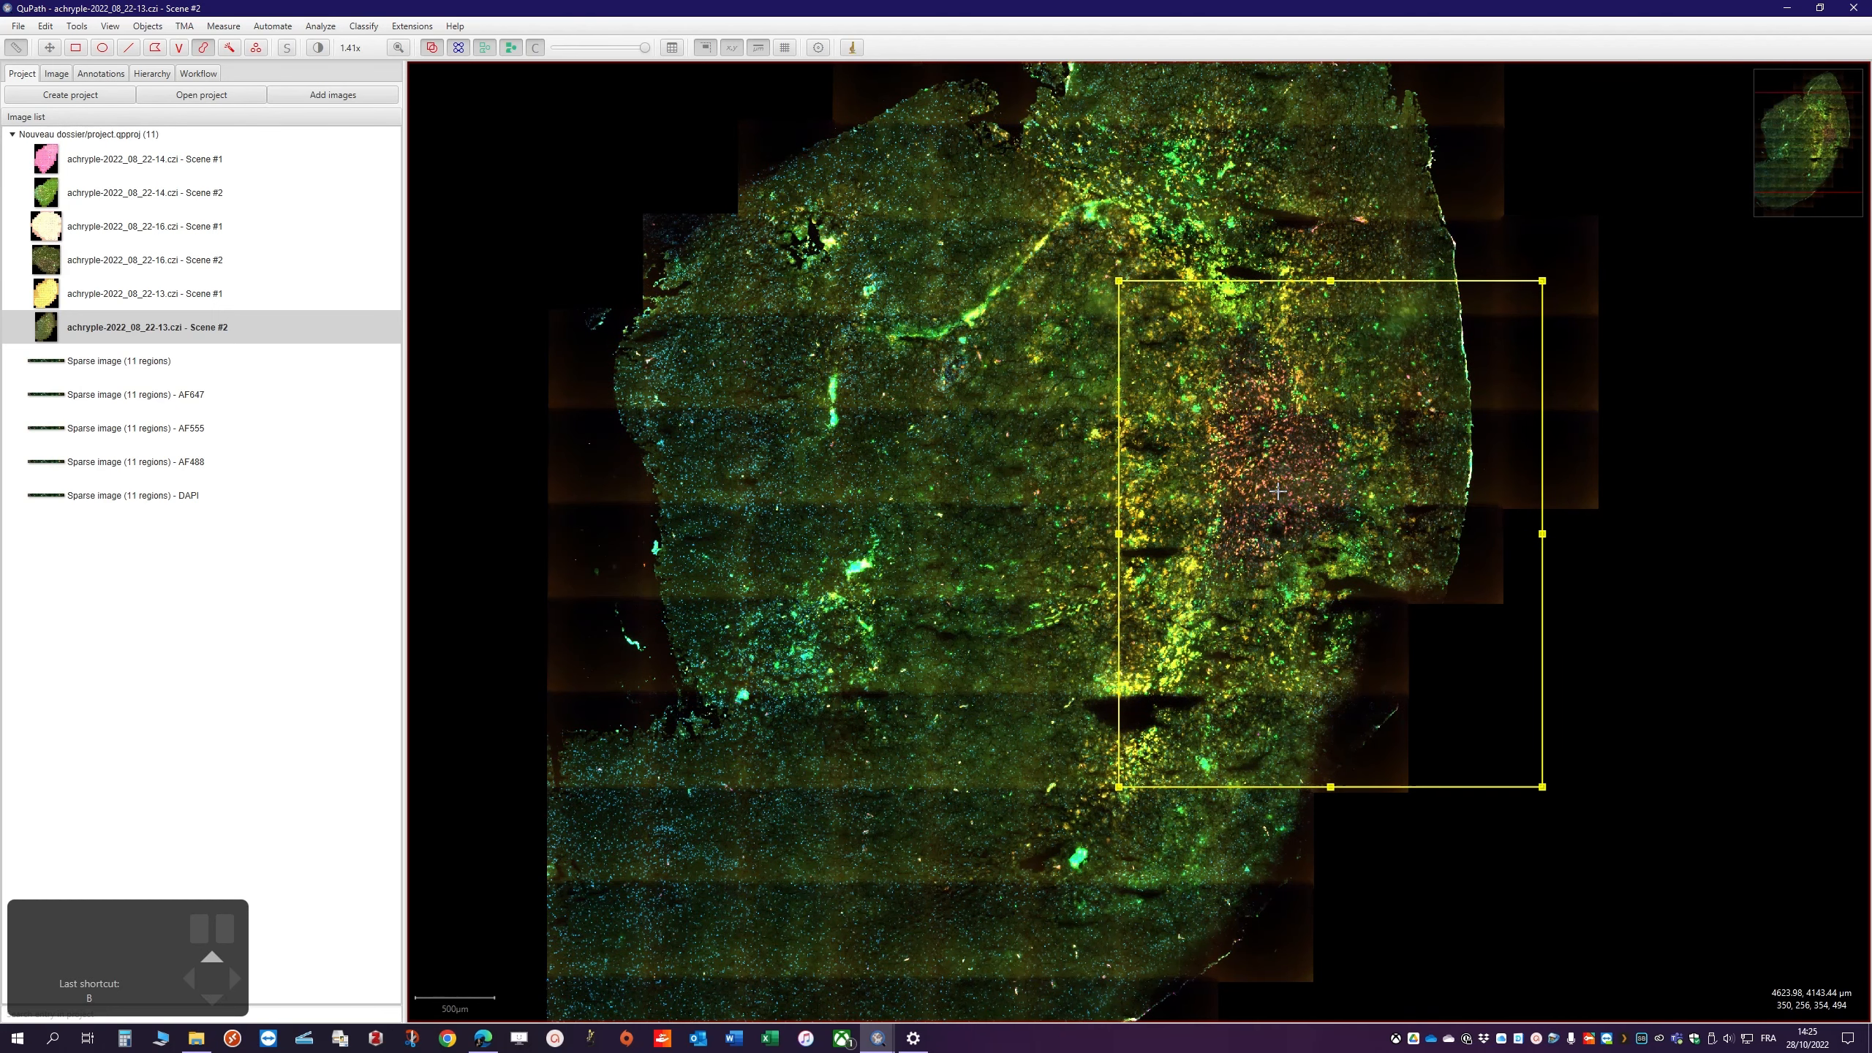
Select the Ignore* rectangle in the annotation list and turn off the automatic class assignment for new annotations
left_click(57, 73)
left_click(21, 78)
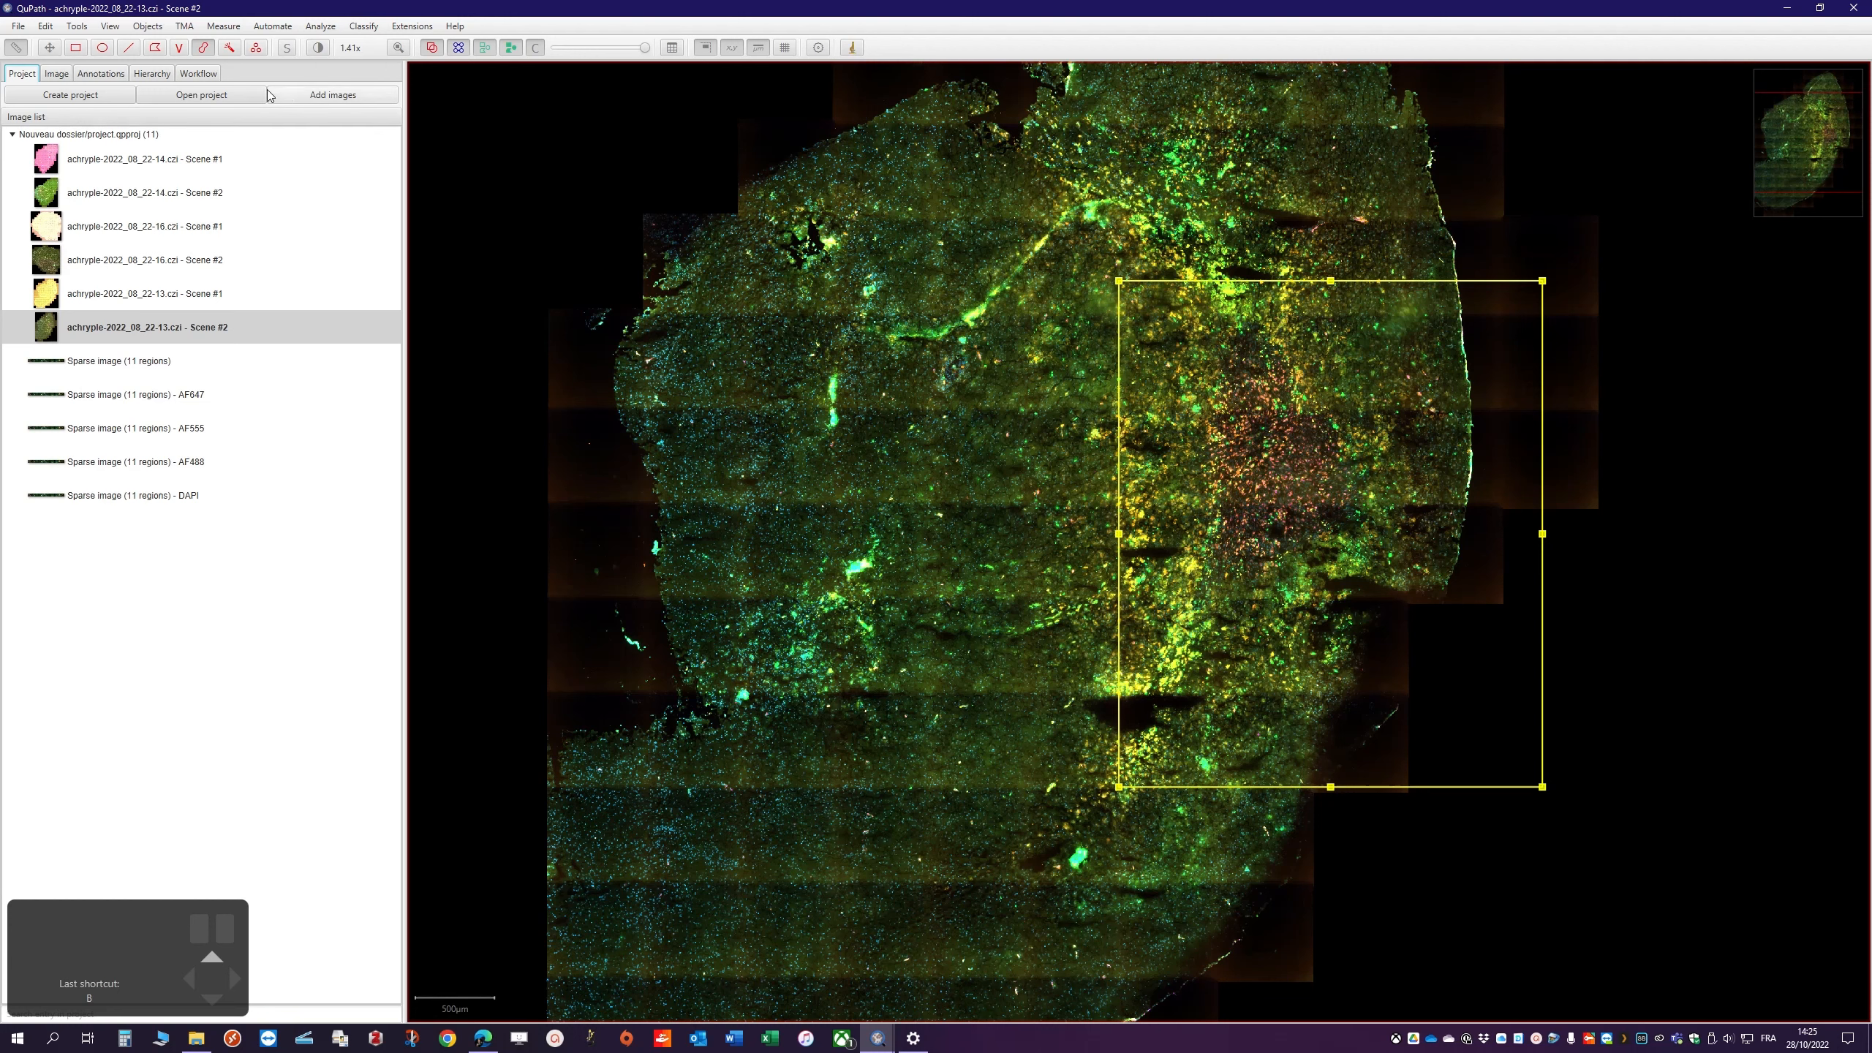
left_click(51, 49)
left_click(75, 49)
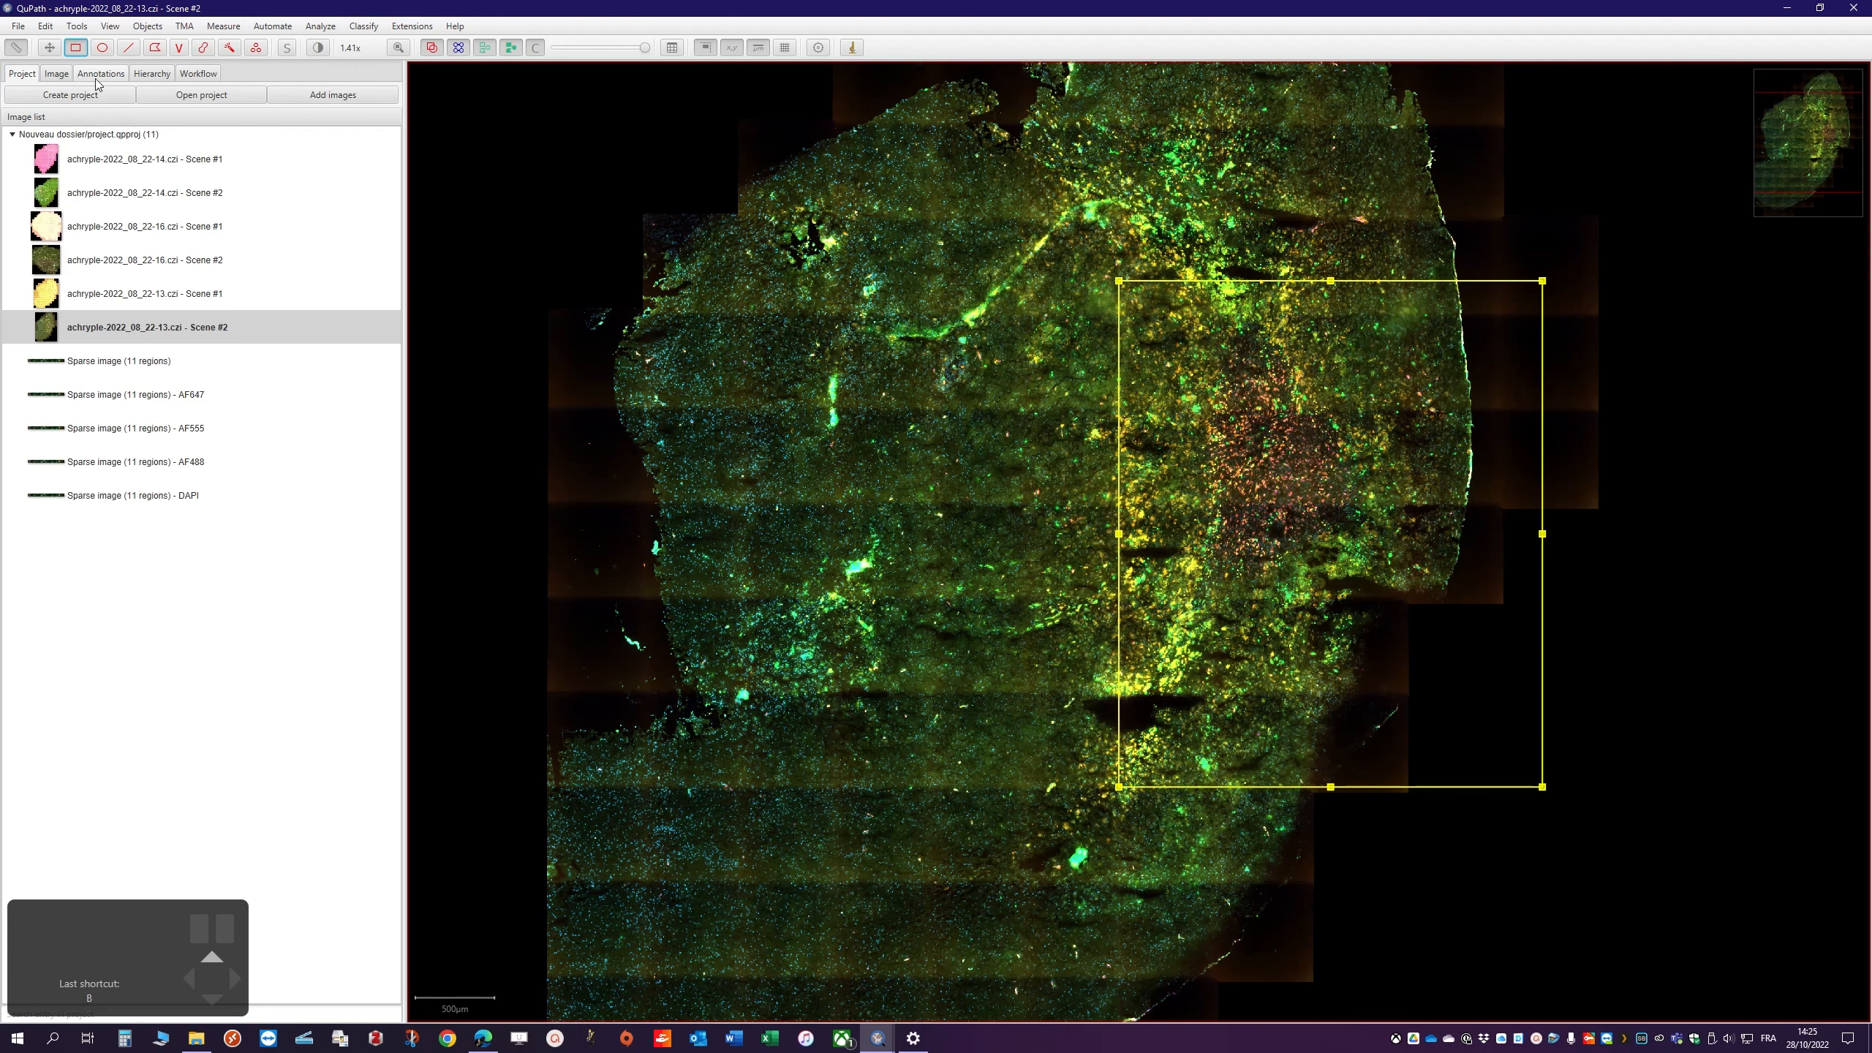
left_click(101, 74)
left_click(84, 94)
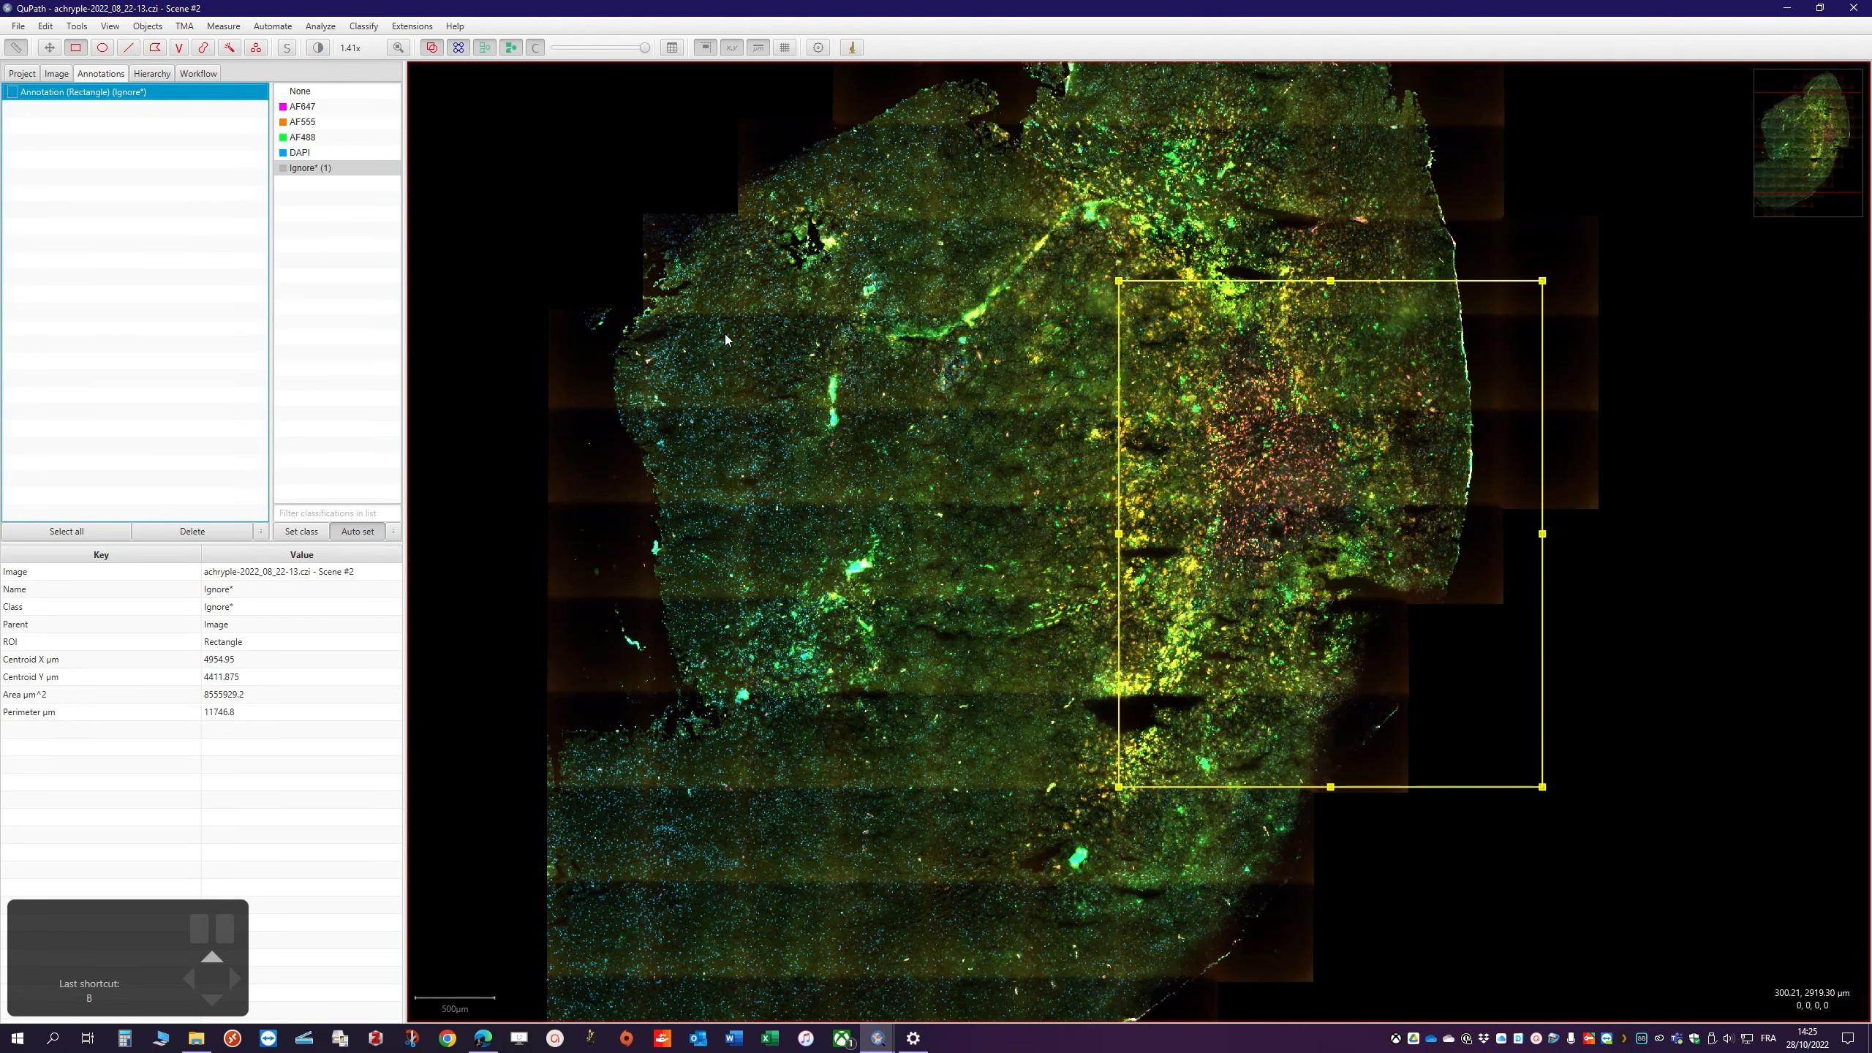
left_click(358, 531)
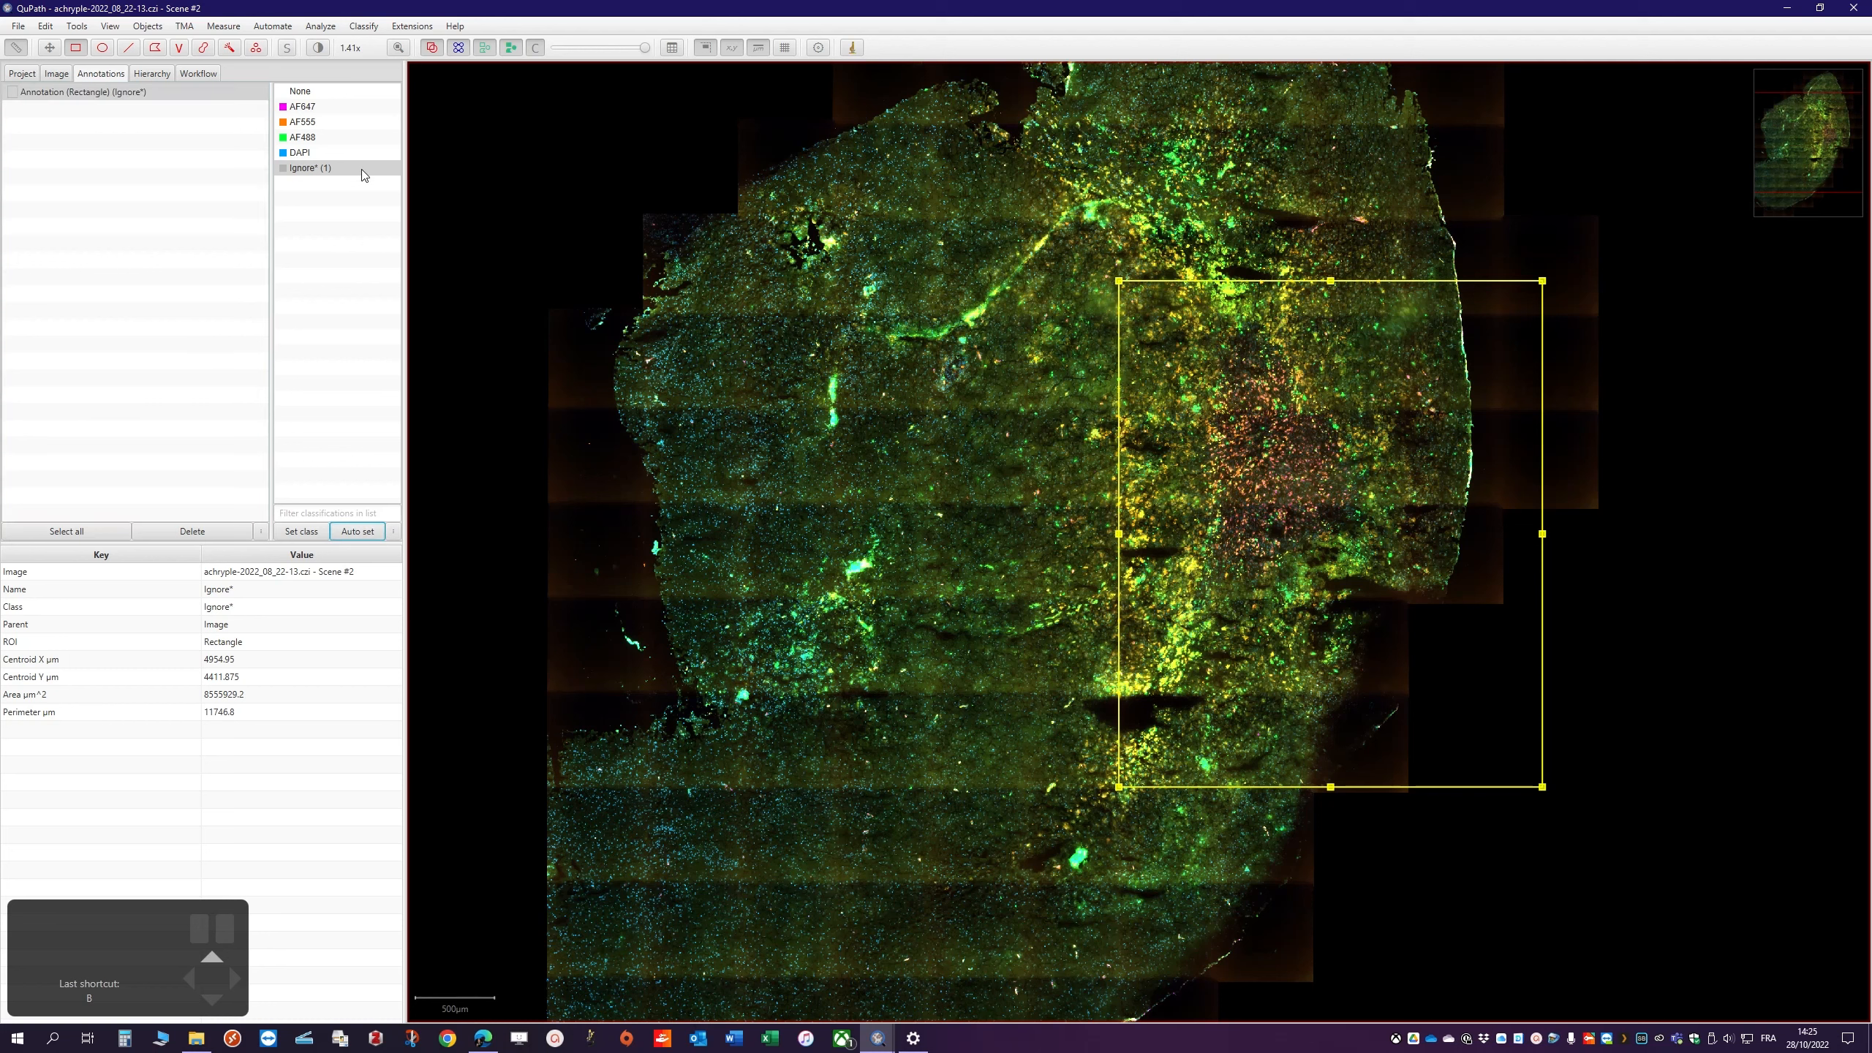
Delete the Ignore* rectangle annotation from the whole section scan
left_click(319, 170)
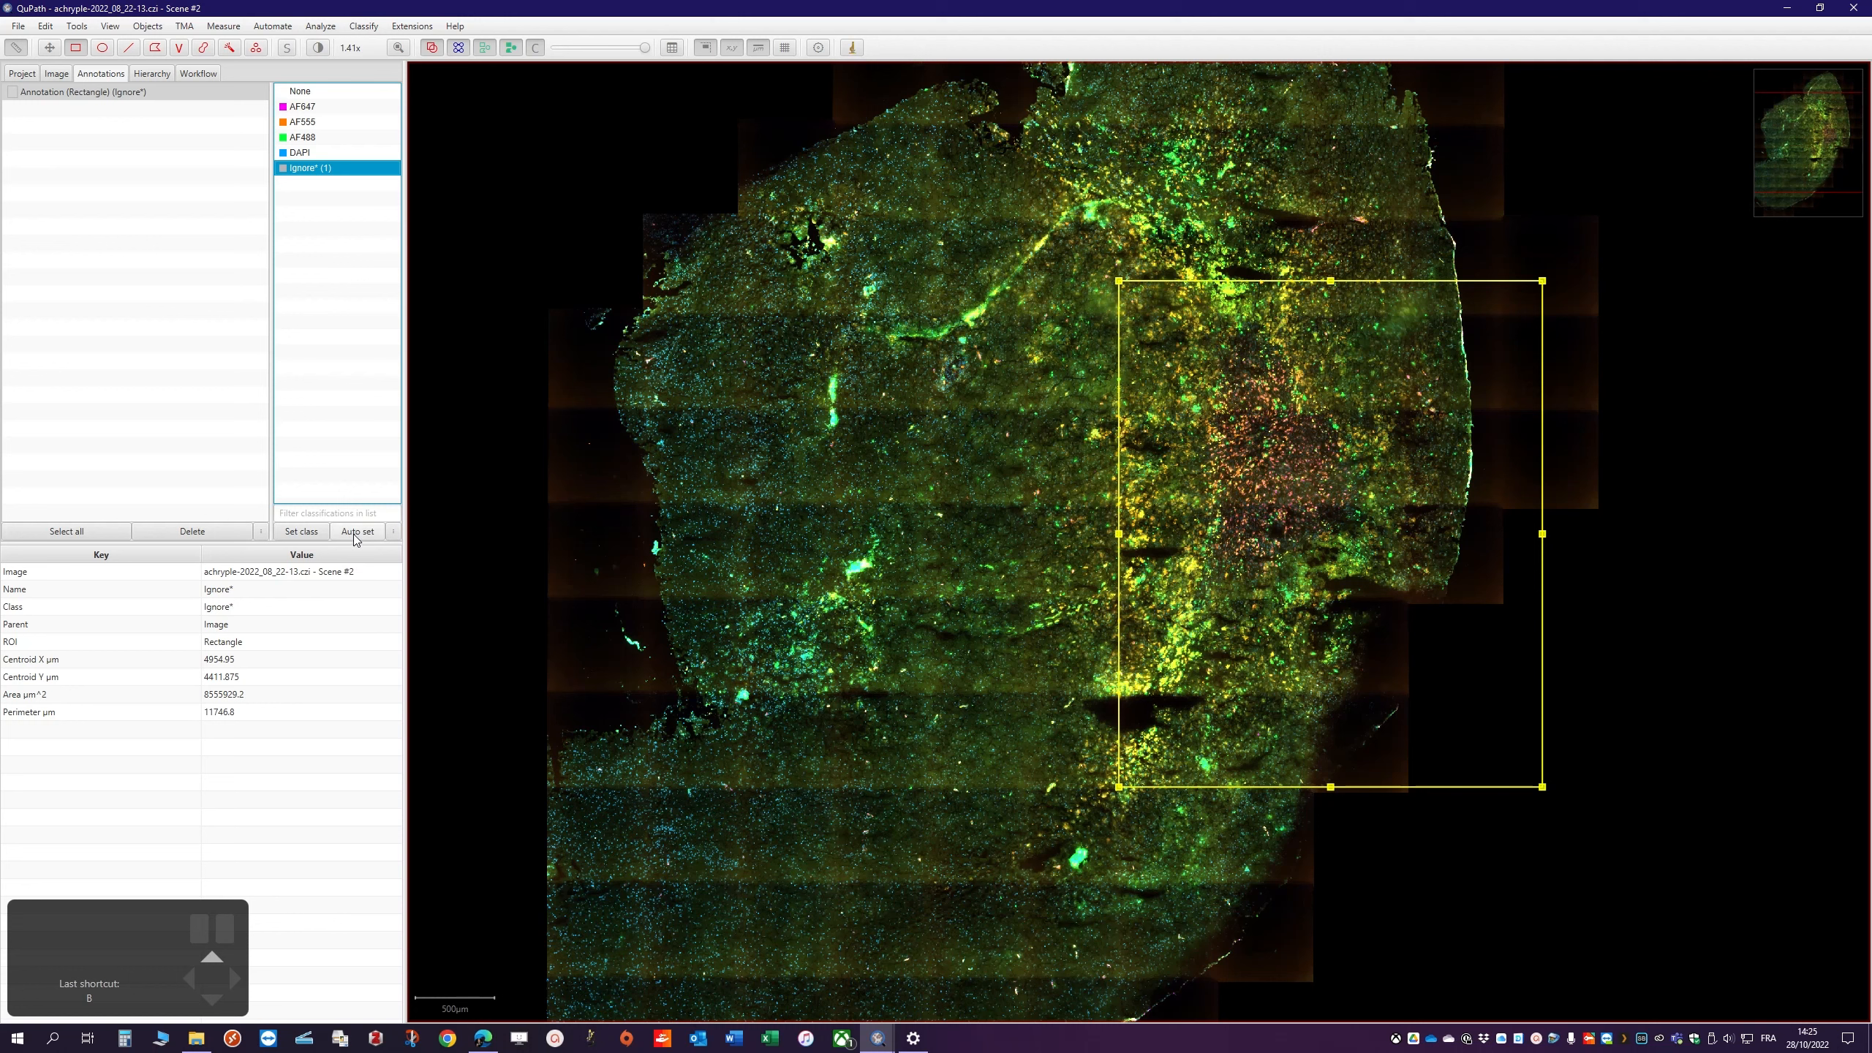
left_click(59, 94)
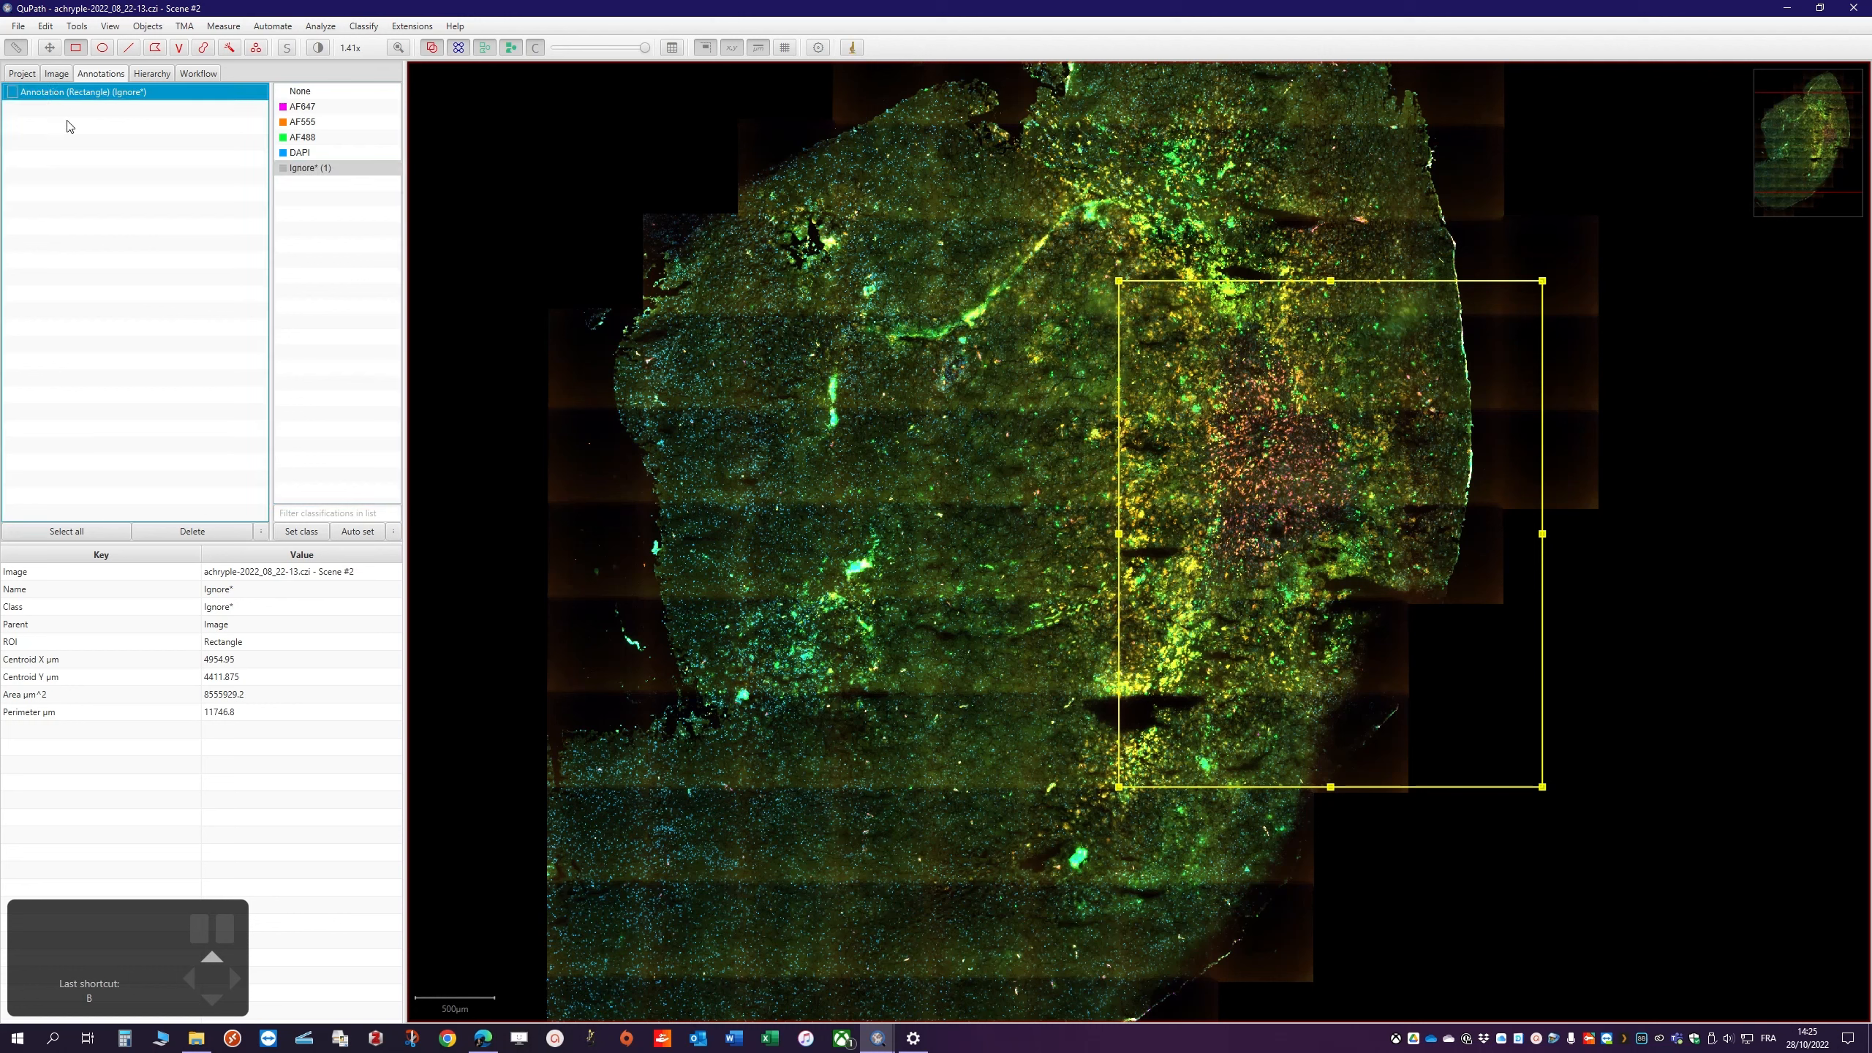
left_click(169, 527)
left_click(969, 547)
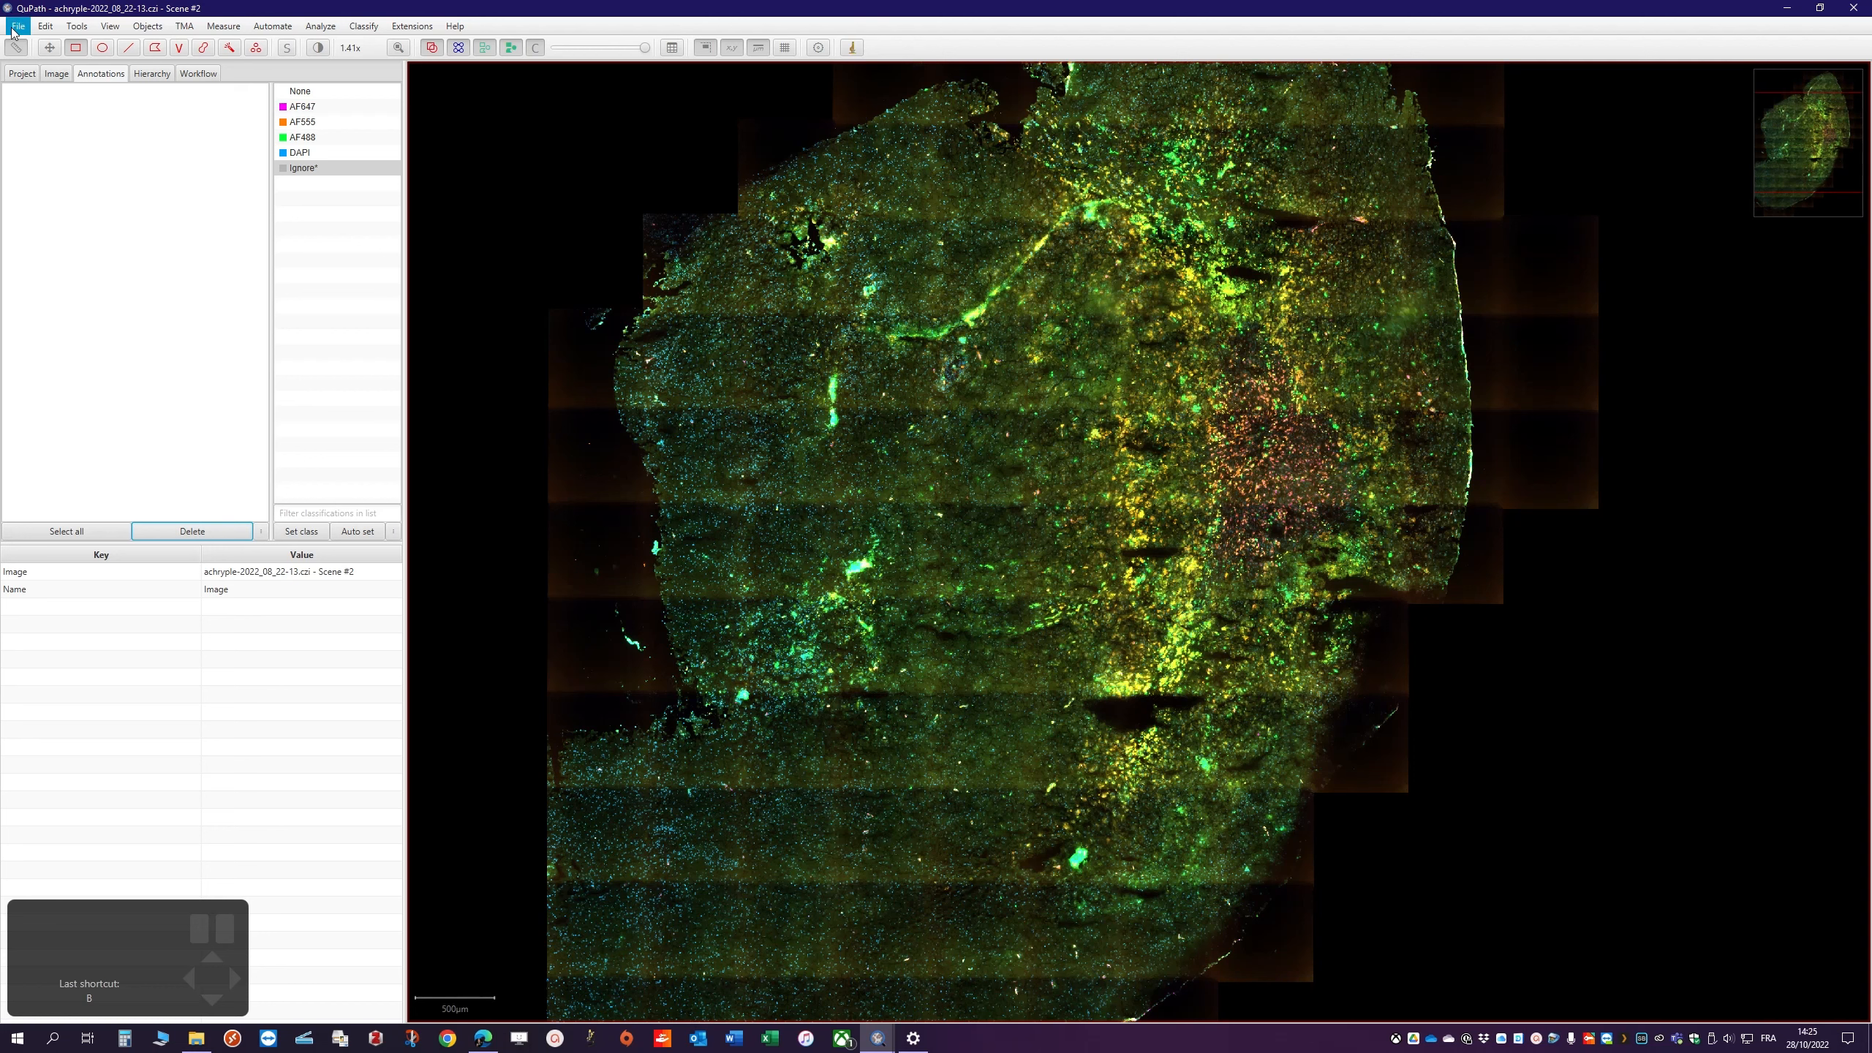
Draw a rectangle annotation of about 8,976,000 µm² over the stained area and try to subtract its empty lower outer corner with the Wand tool
left_click(77, 49)
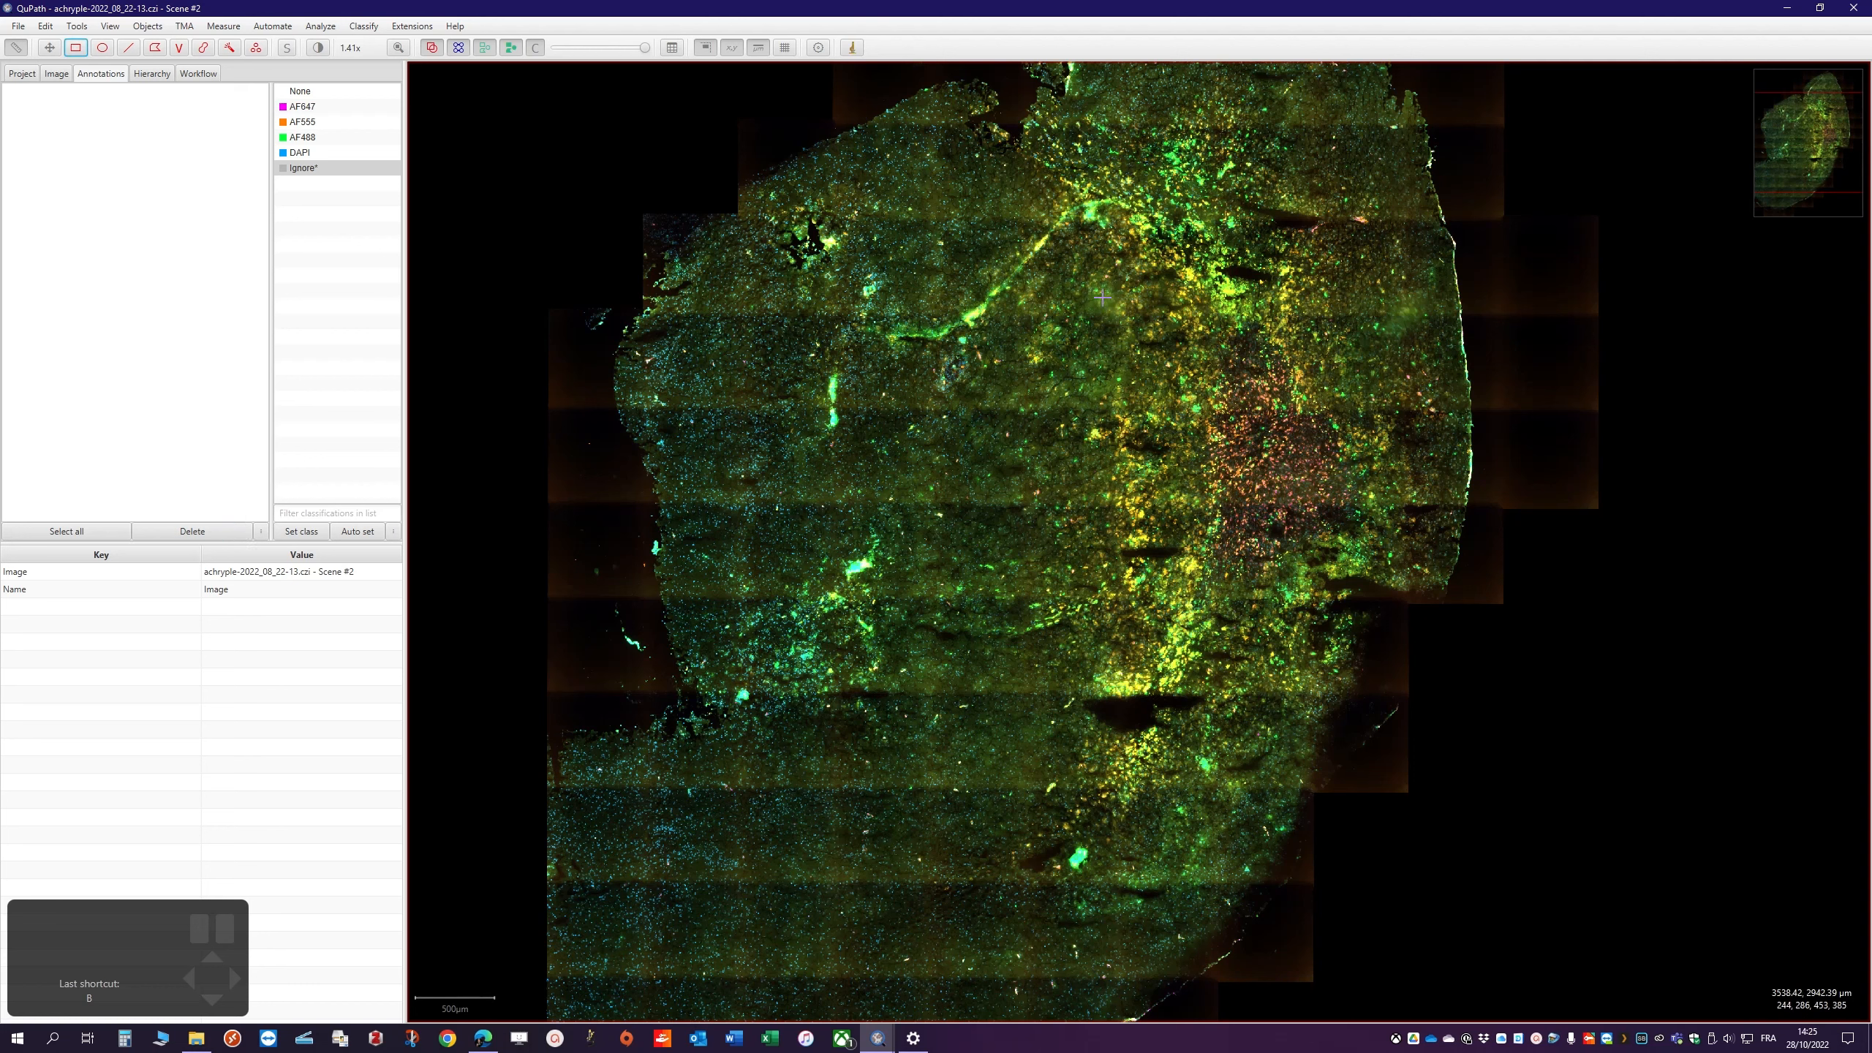
left_click_drag(1121, 311, 1553, 831)
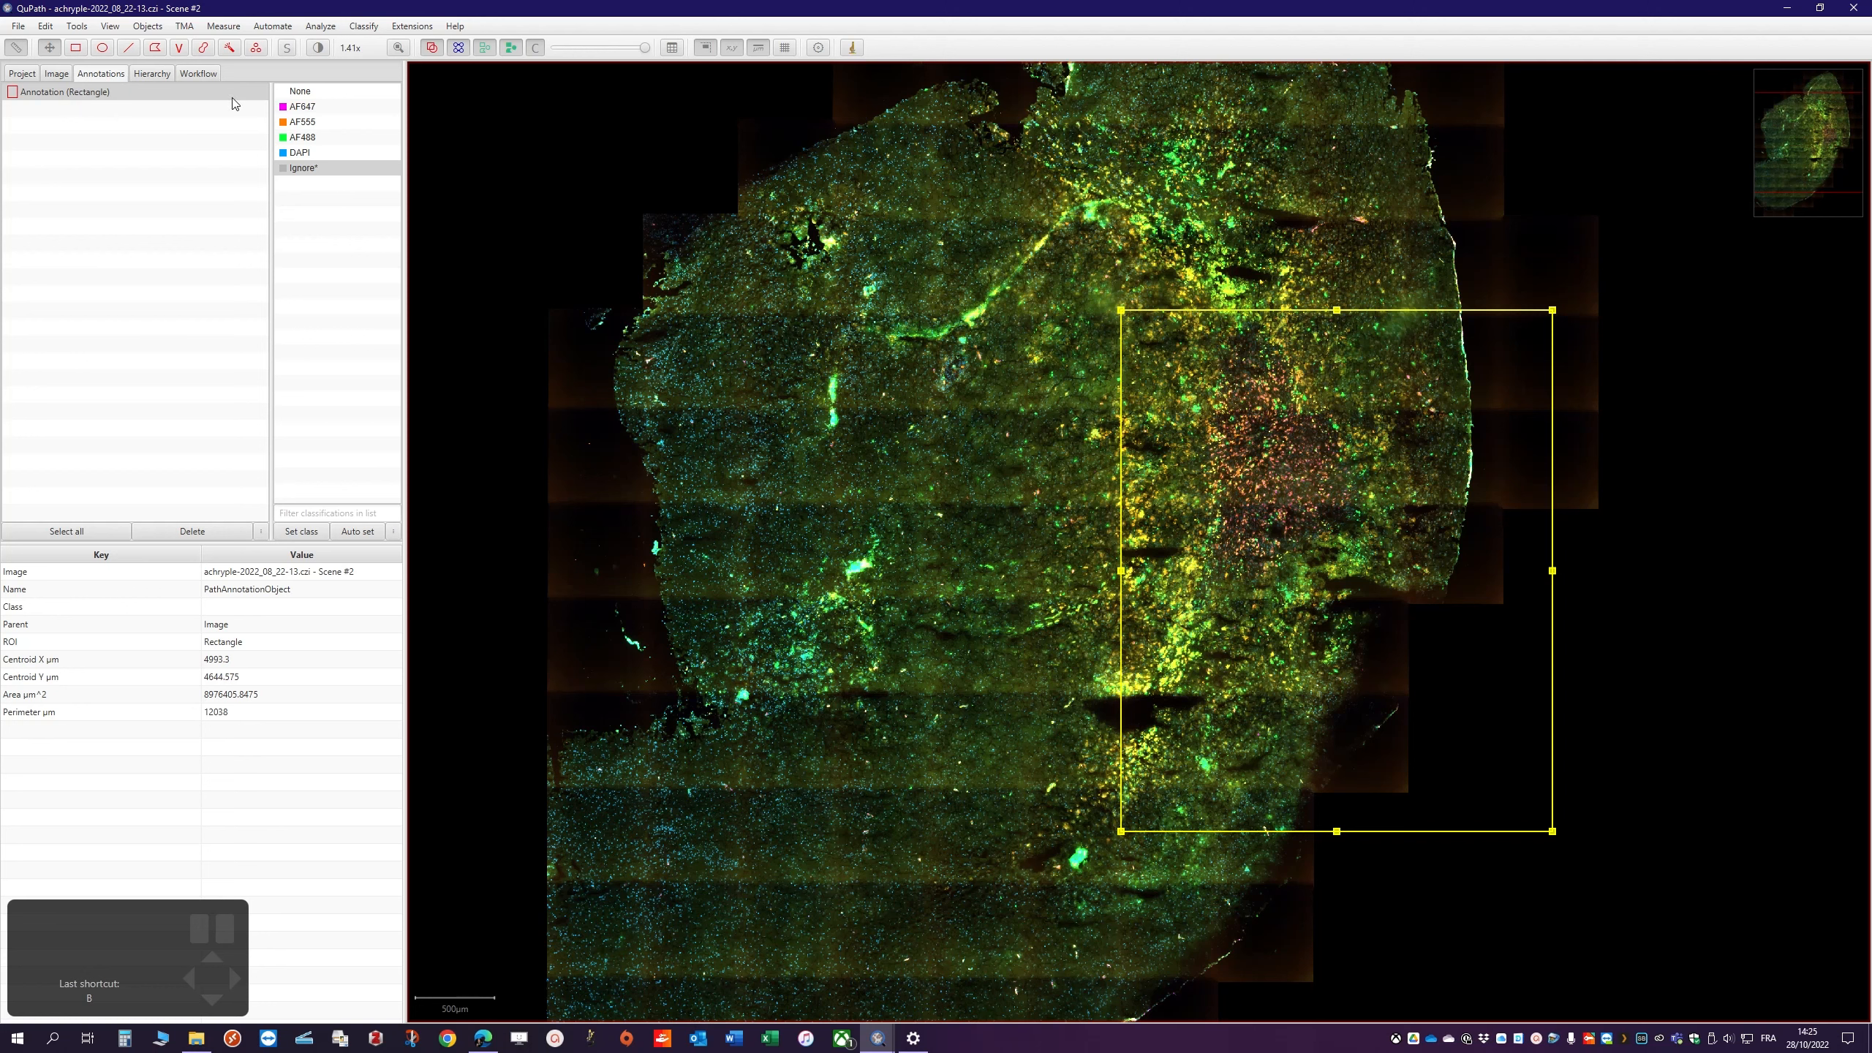
left_click(230, 50)
key("alt")
mouse_move(1464, 795)
left_mouse_down()
mouse_move(1585, 811)
mouse_move(1442, 753)
mouse_move(1426, 723)
left_mouse_up()
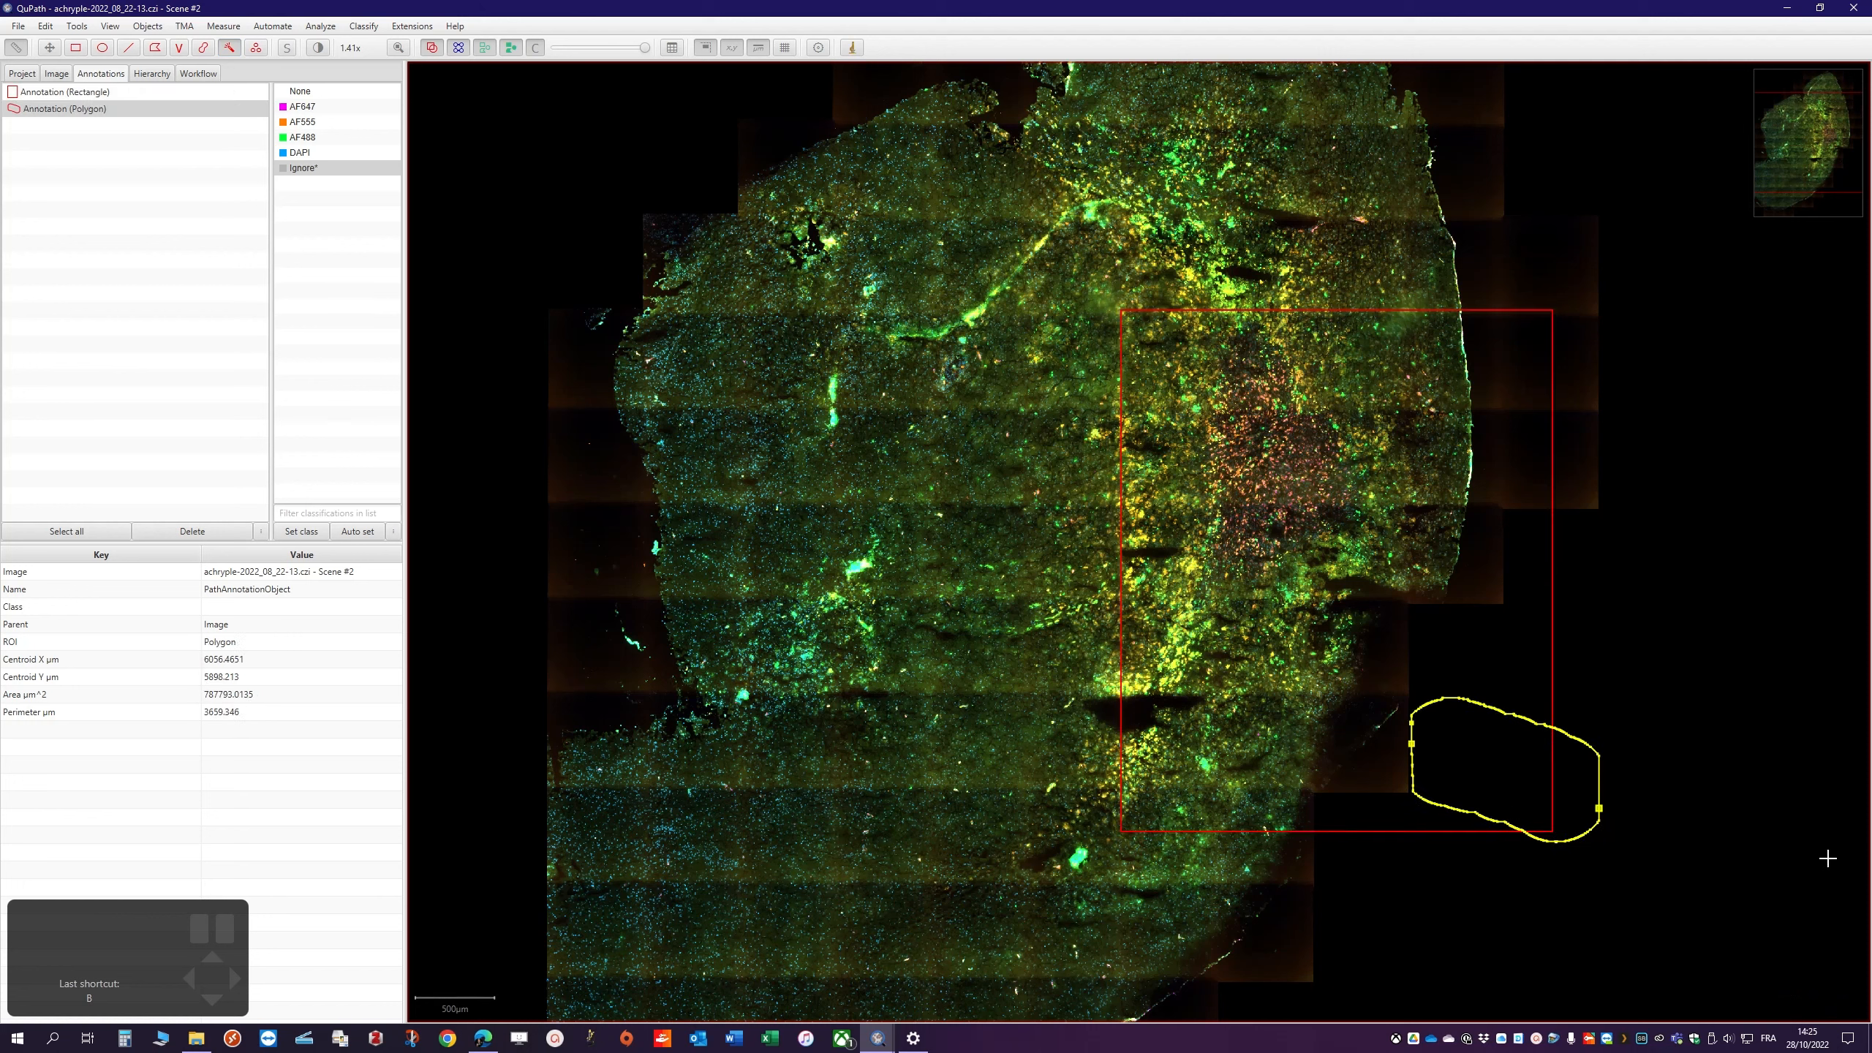
key("Delete")
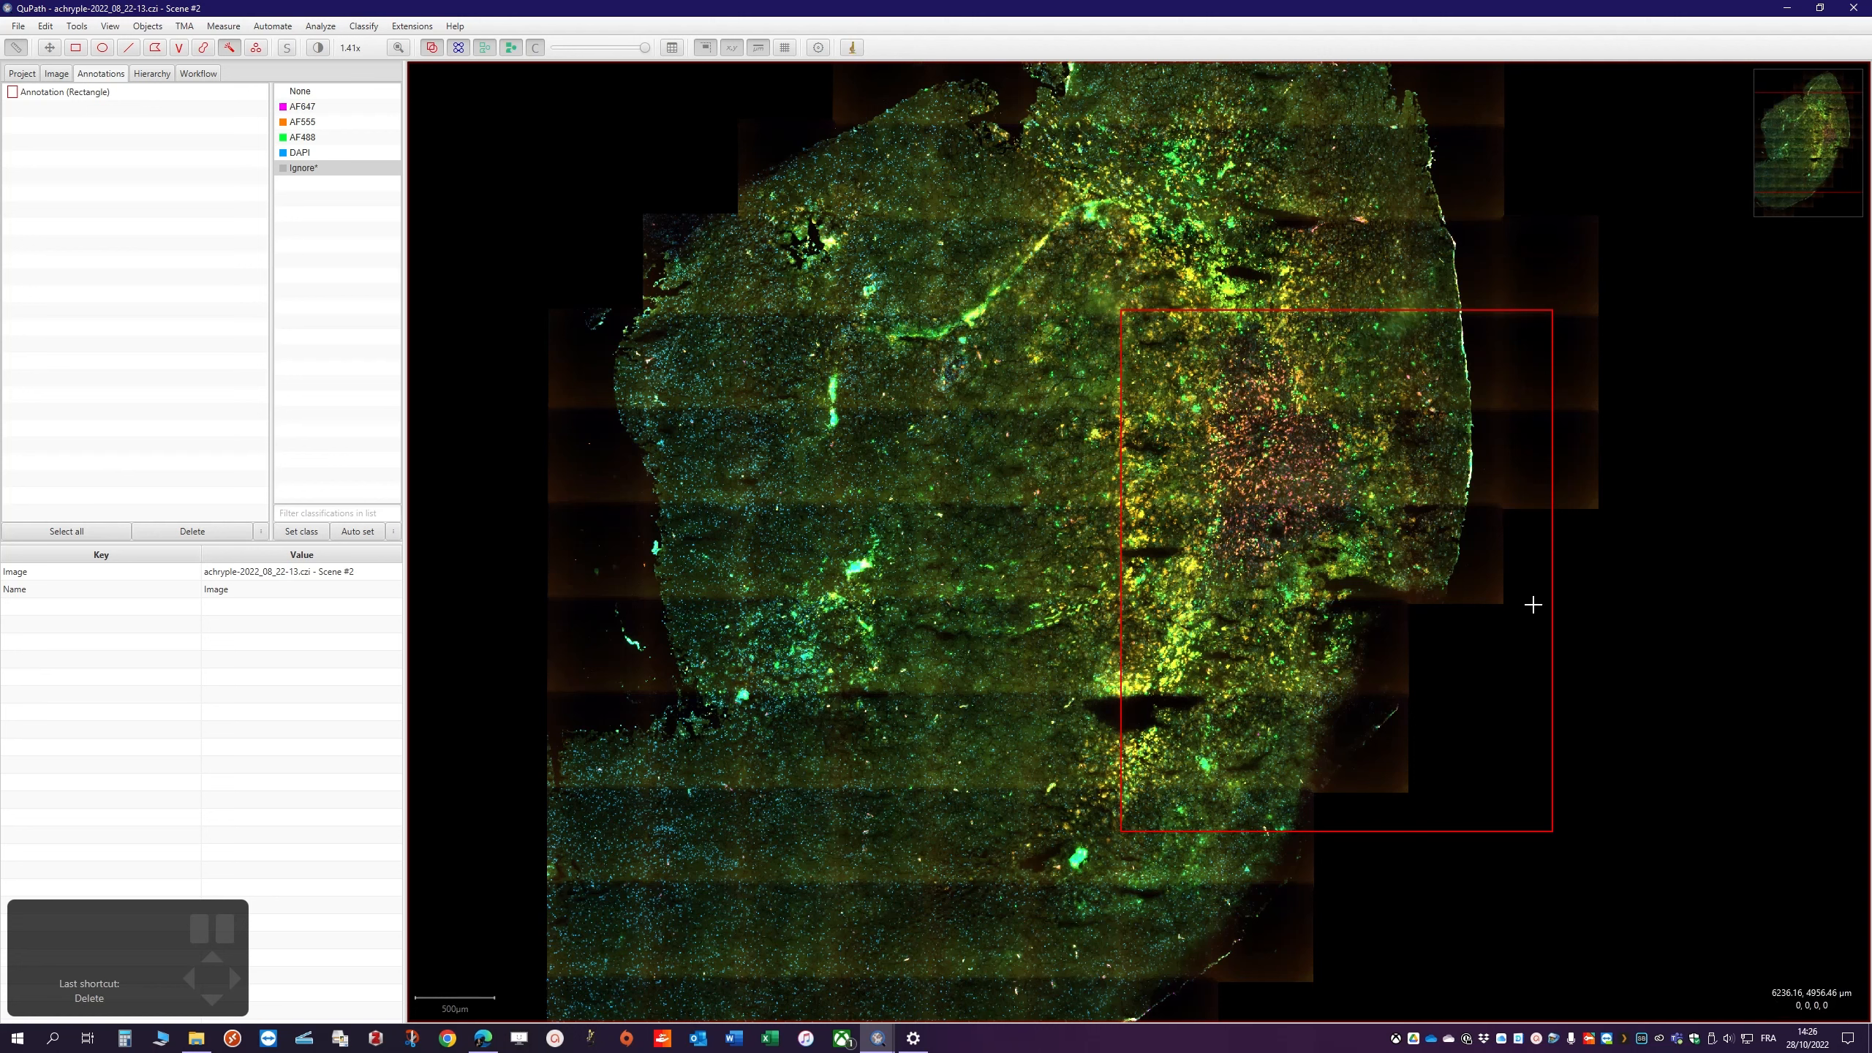
Try to subtract the background along the tissue's outer edge with the Brush tool, and delete the stray polygon
key("alt")
key("r")
left_click(229, 48)
left_click(205, 49)
left_click_drag(1458, 271, 1442, 386)
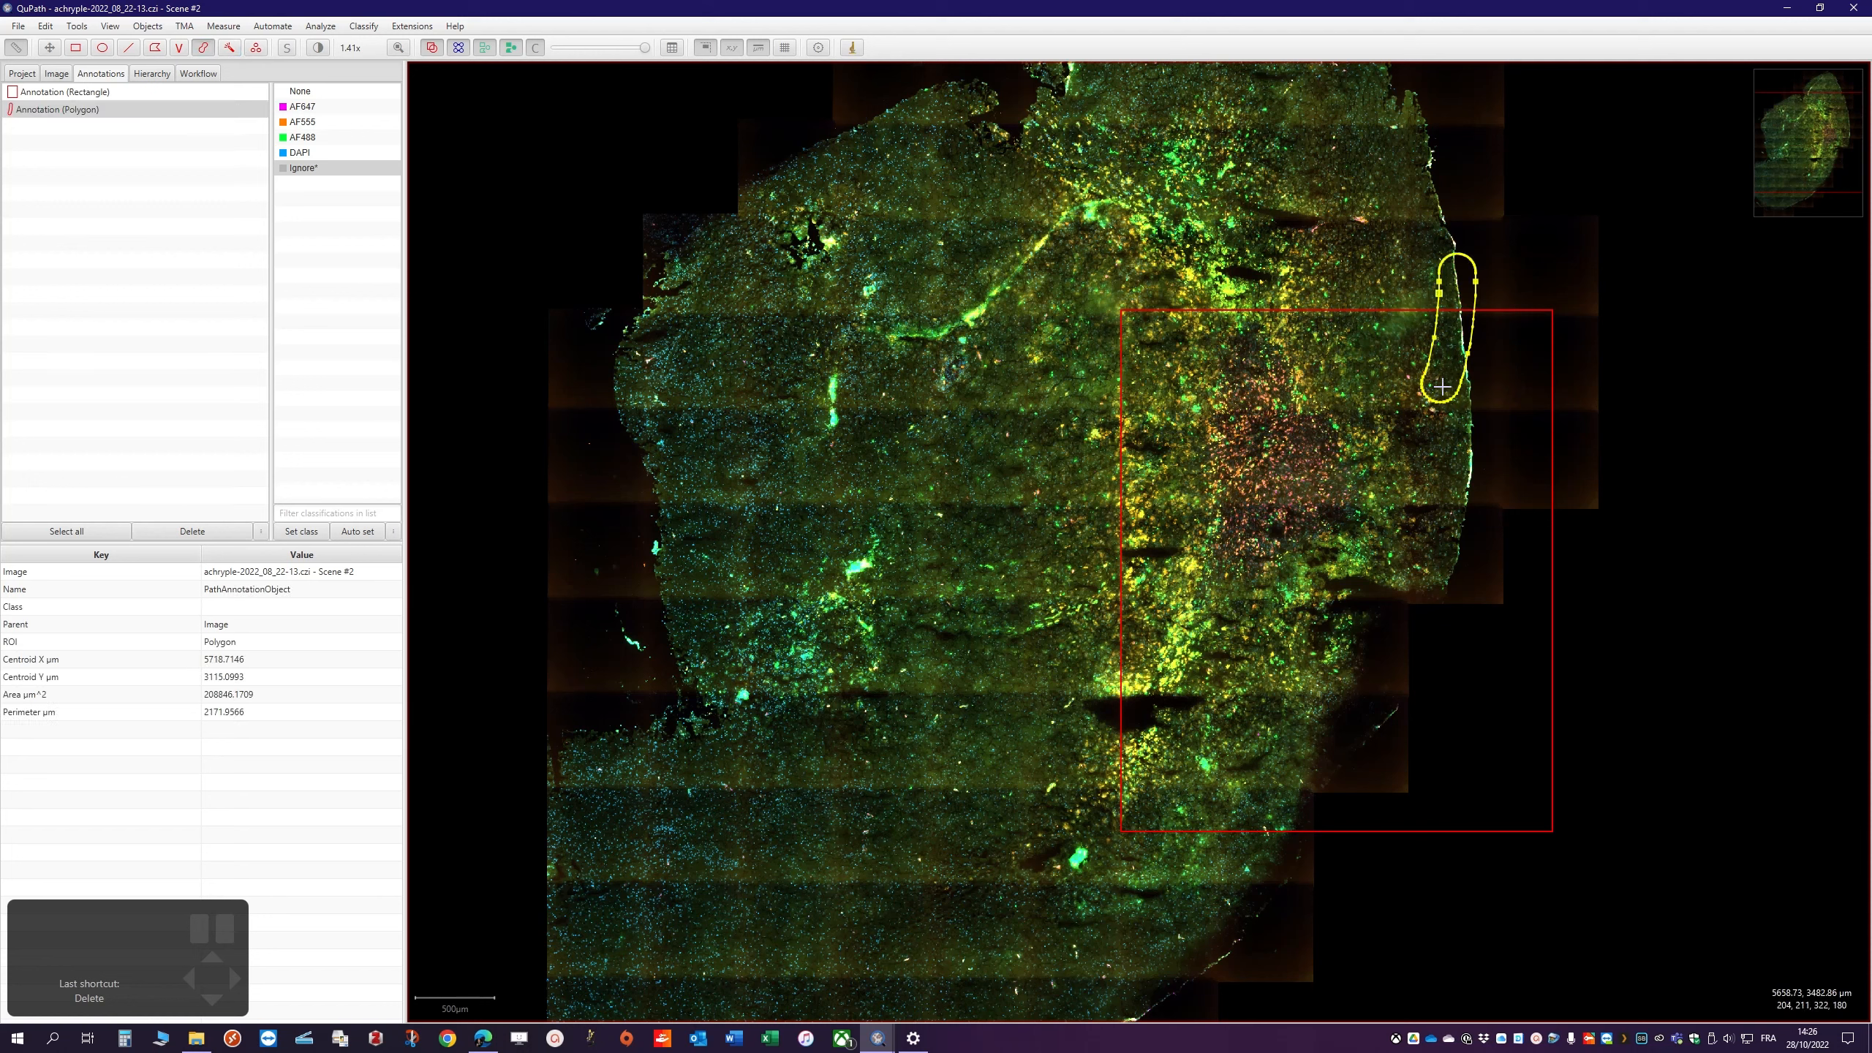
key("Delete")
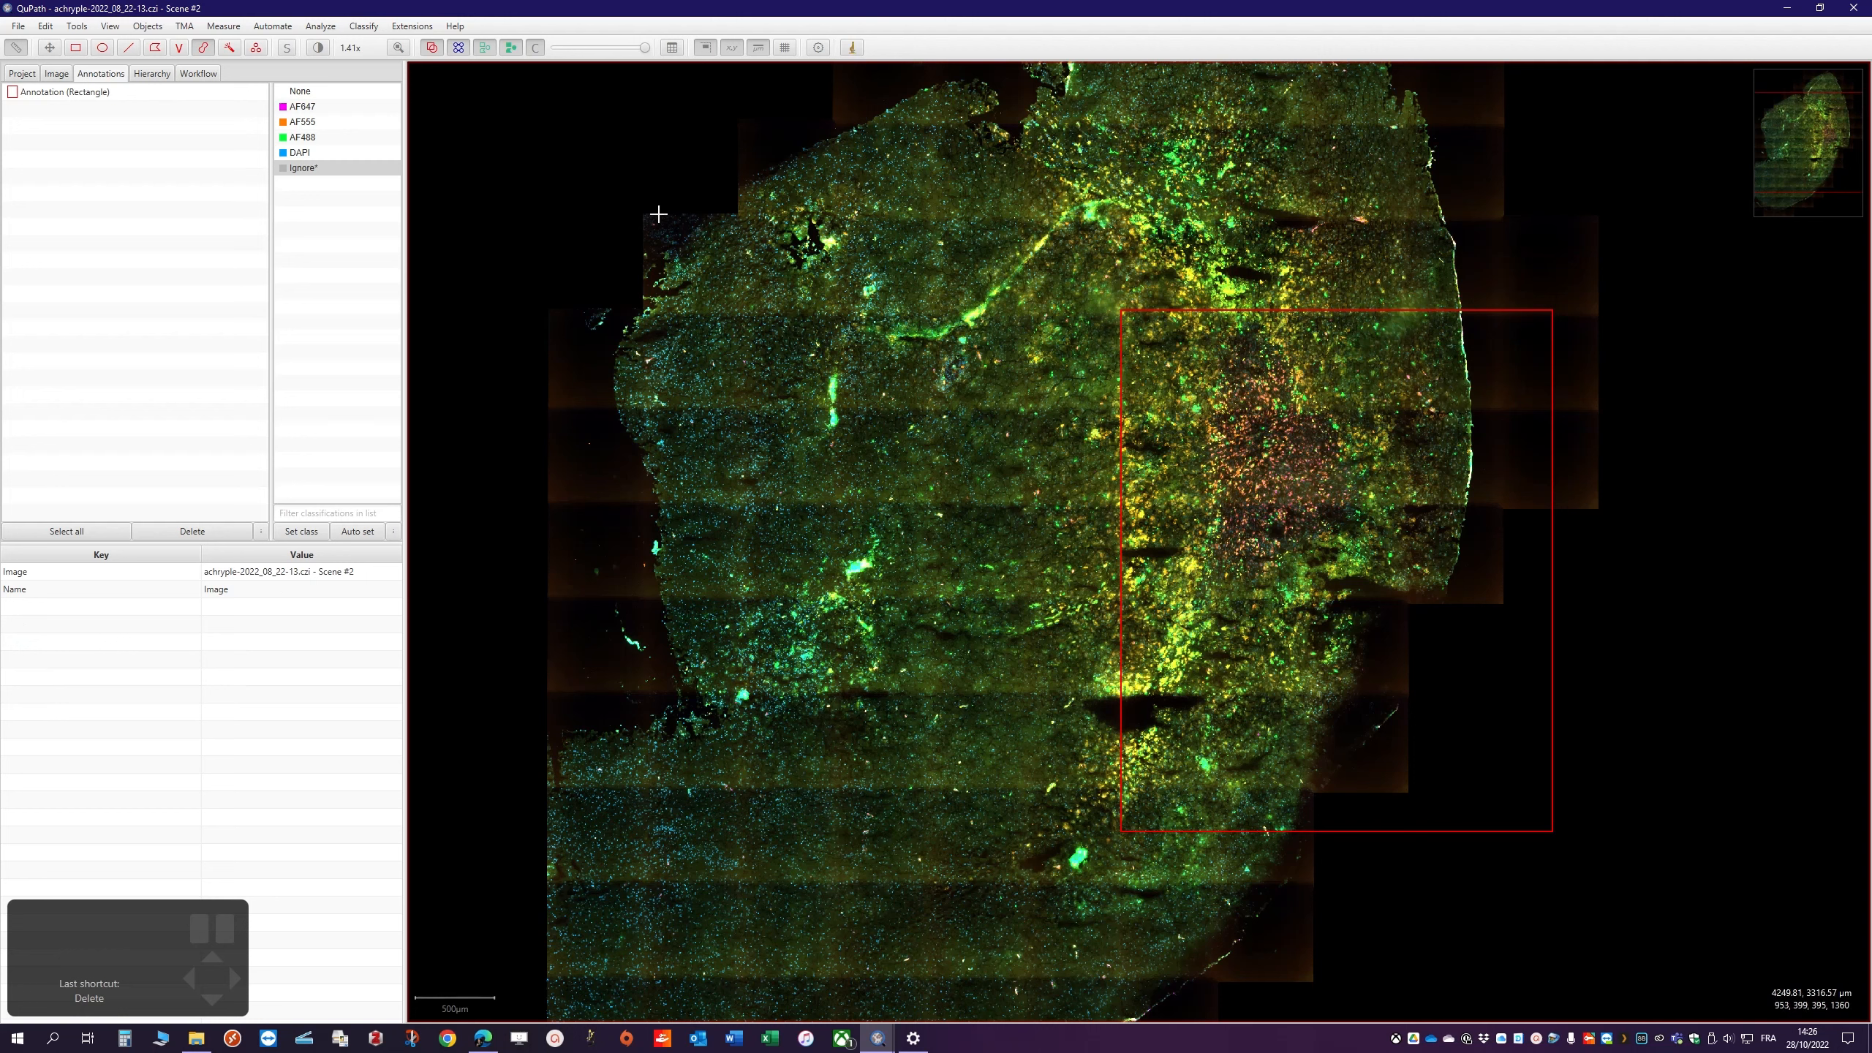
Try to brush the background out of the selected rectangle near the tissue's outer edge, and delete the annotation
left_click(97, 96)
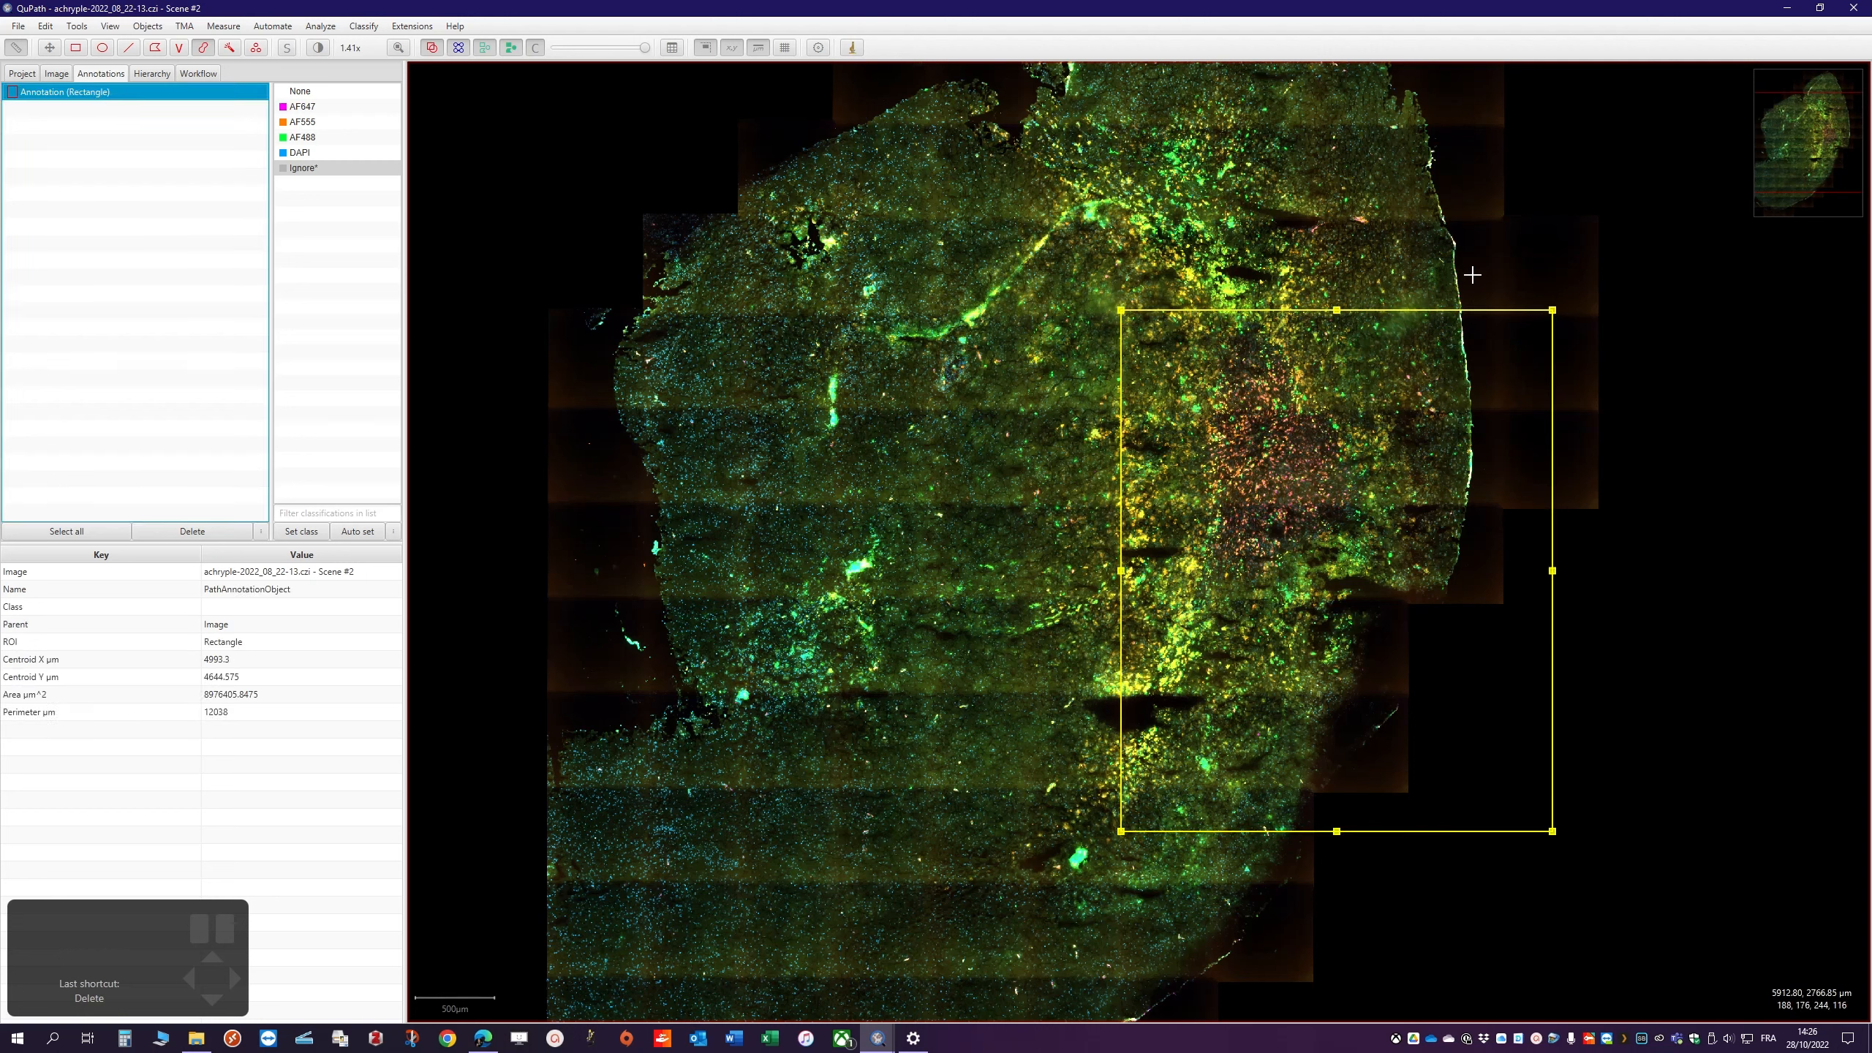
mouse_move(1473, 283)
left_mouse_down()
mouse_move(1456, 347)
mouse_move(1480, 347)
mouse_move(1485, 317)
left_mouse_up()
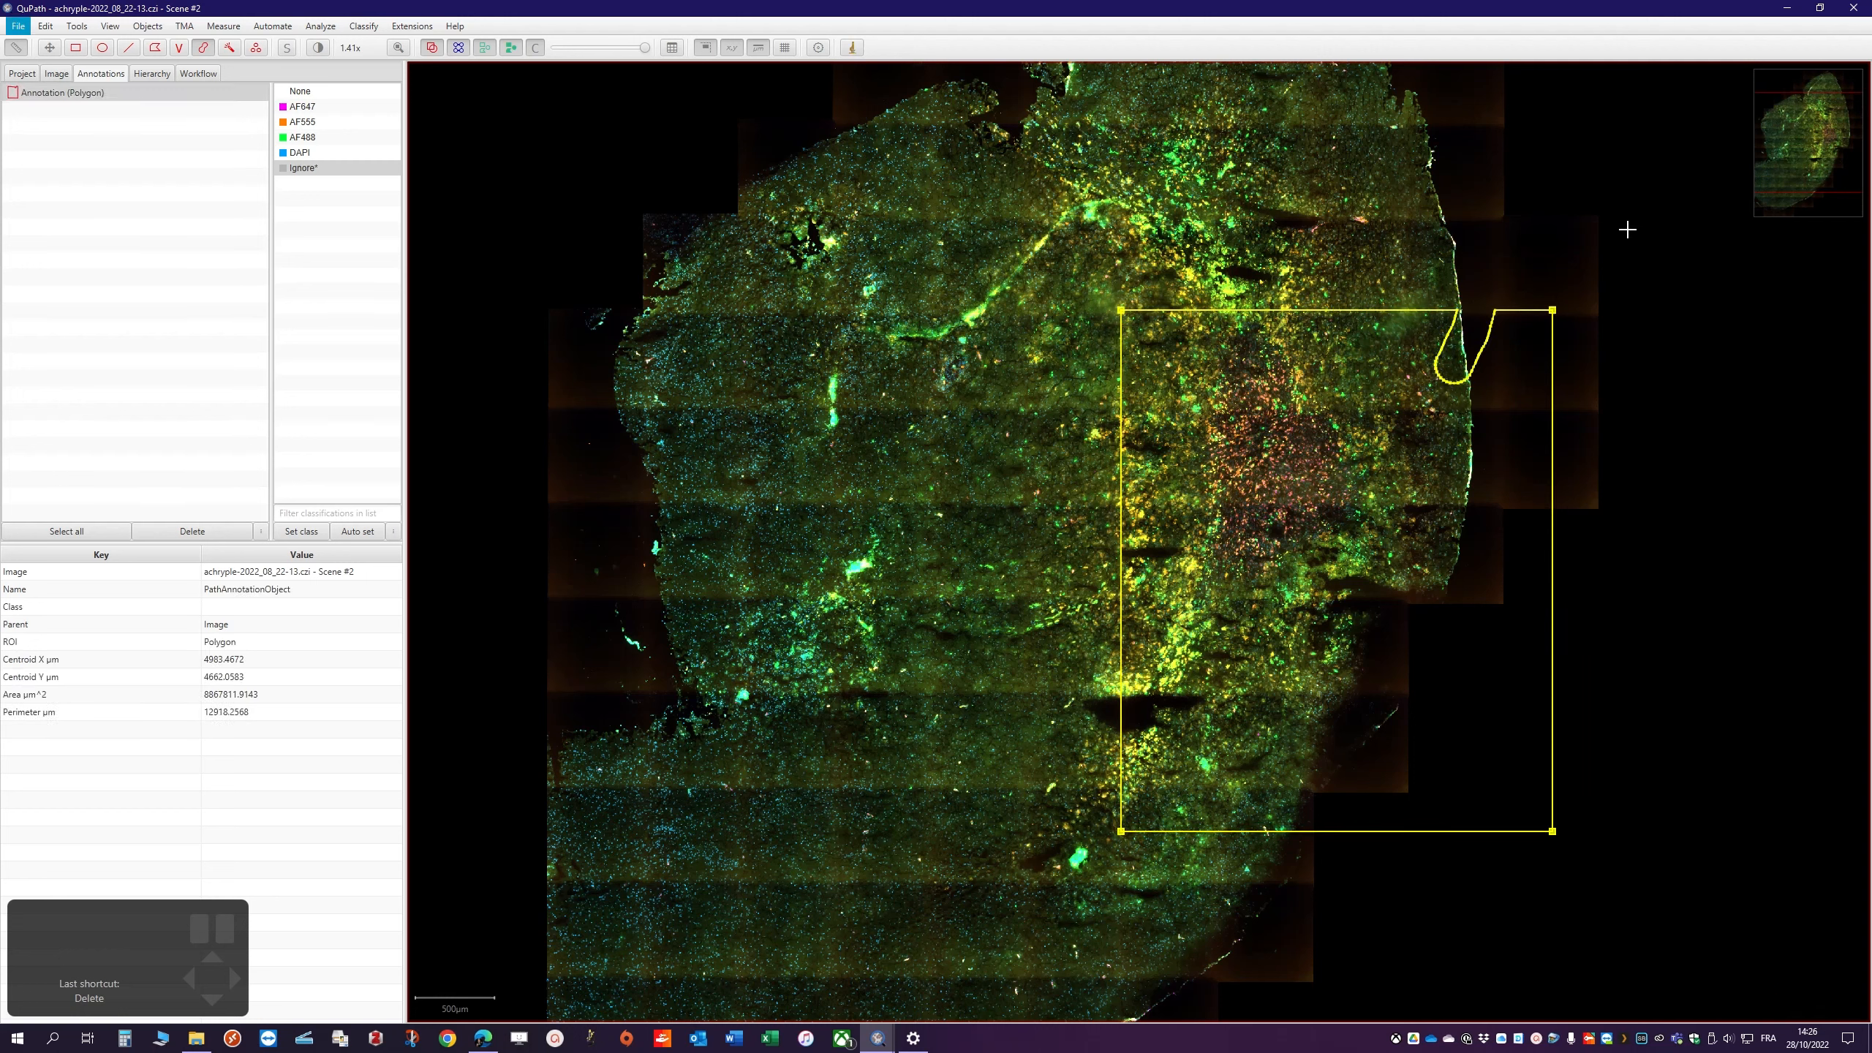
key("Delete")
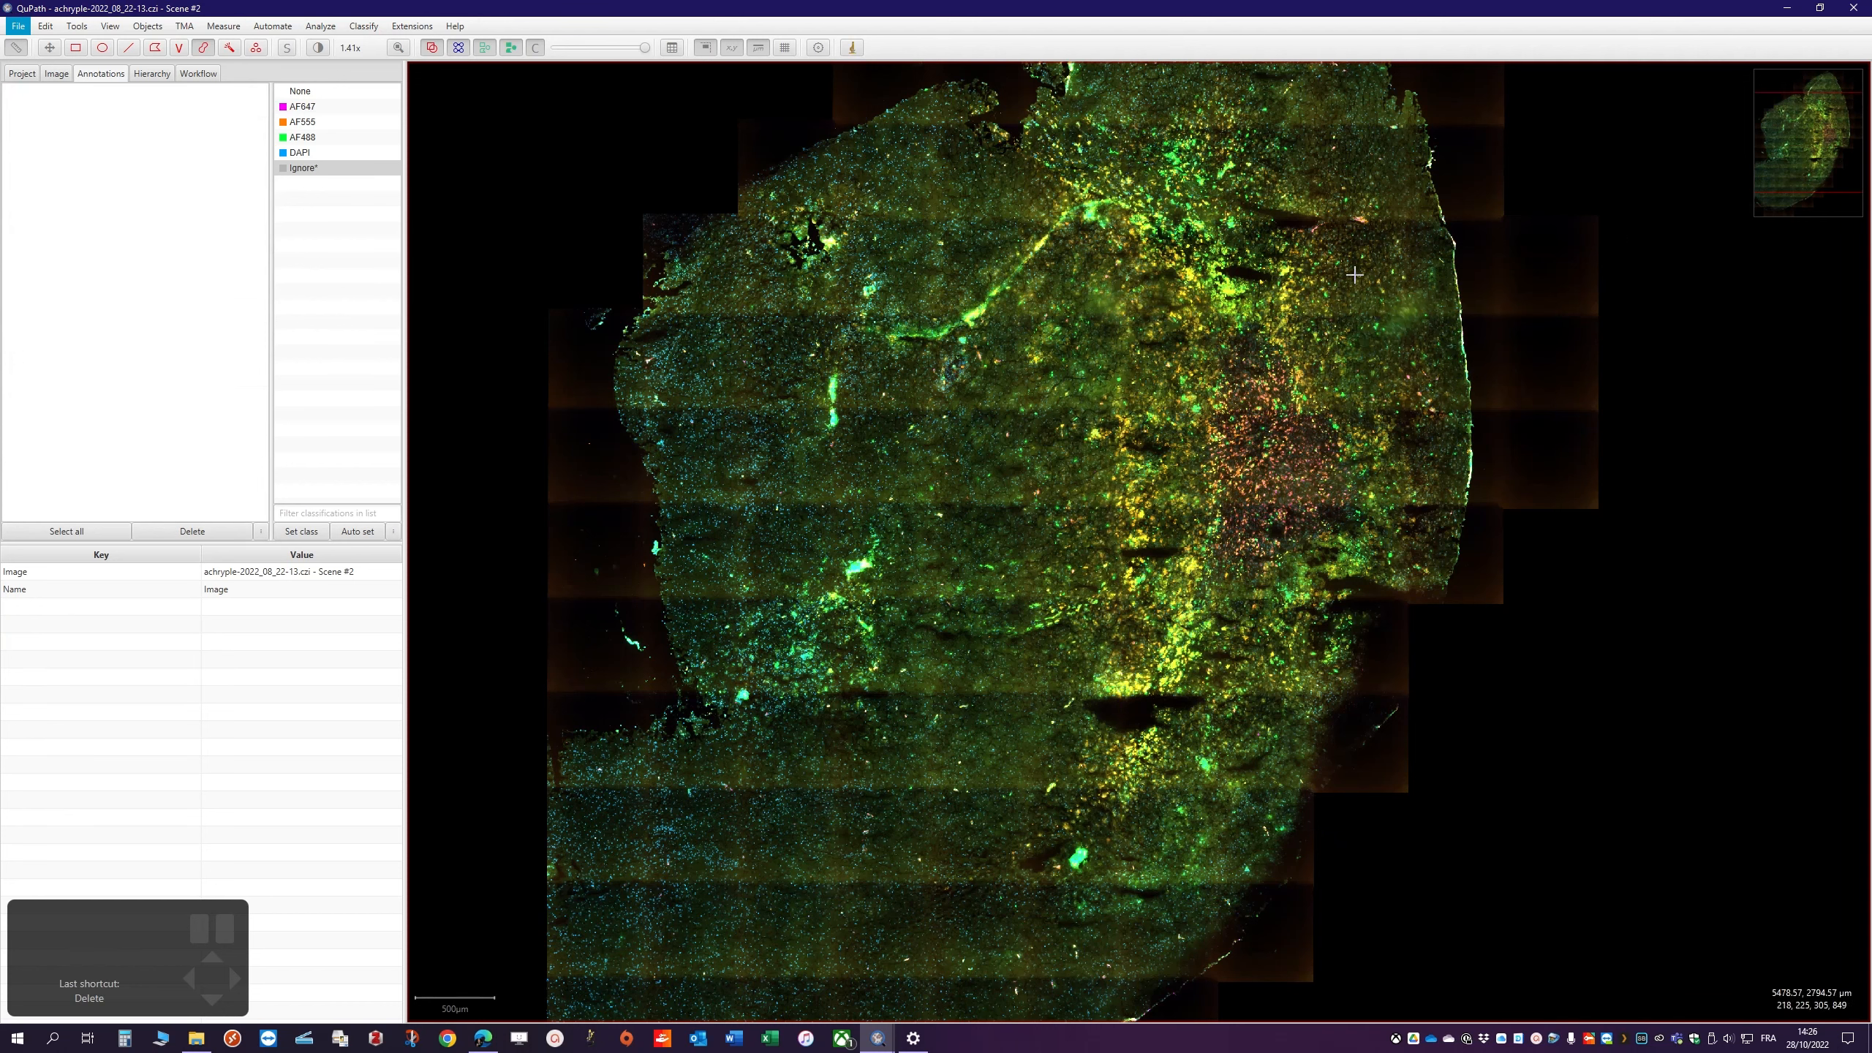
Draw a rectangle annotation of about 7,313,000 µm² over the stained area and trim its empty background along the tissue edge with the Wand tool
left_click(75, 47)
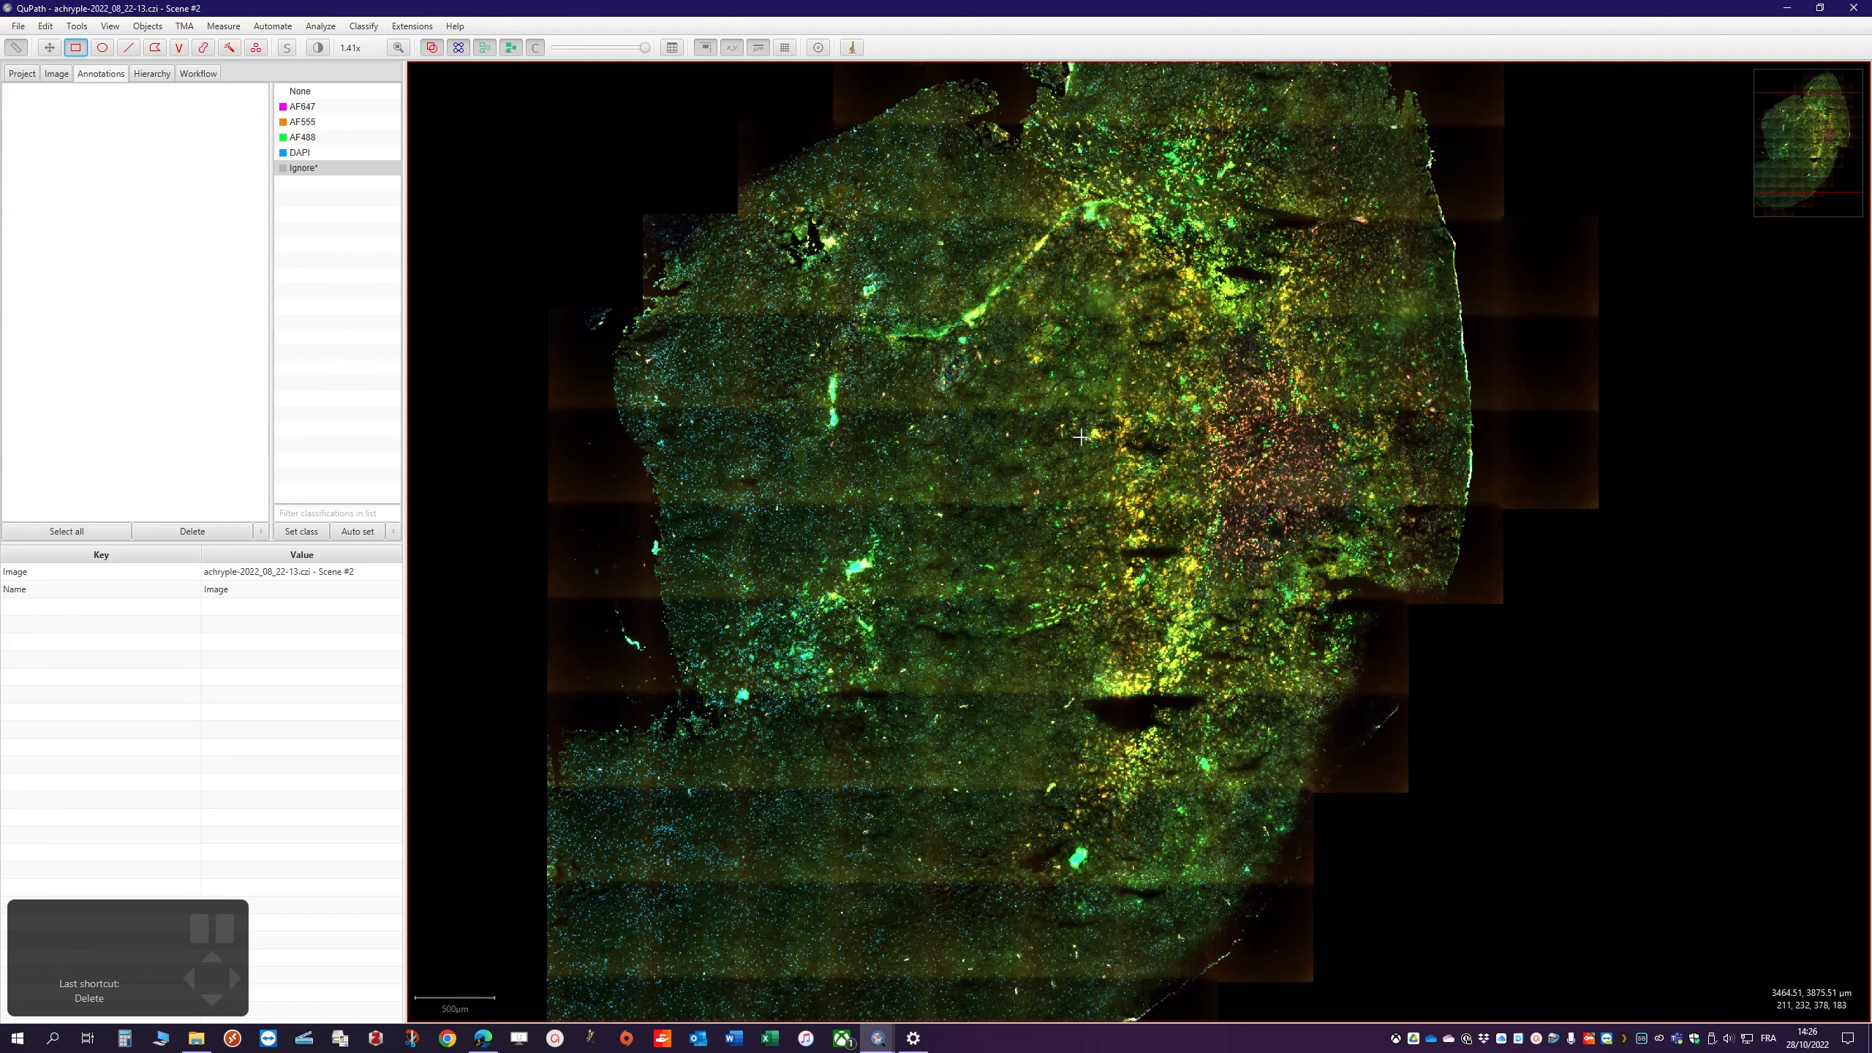
mouse_move(1156, 264)
left_mouse_down()
mouse_move(1450, 744)
mouse_move(1551, 730)
left_mouse_up()
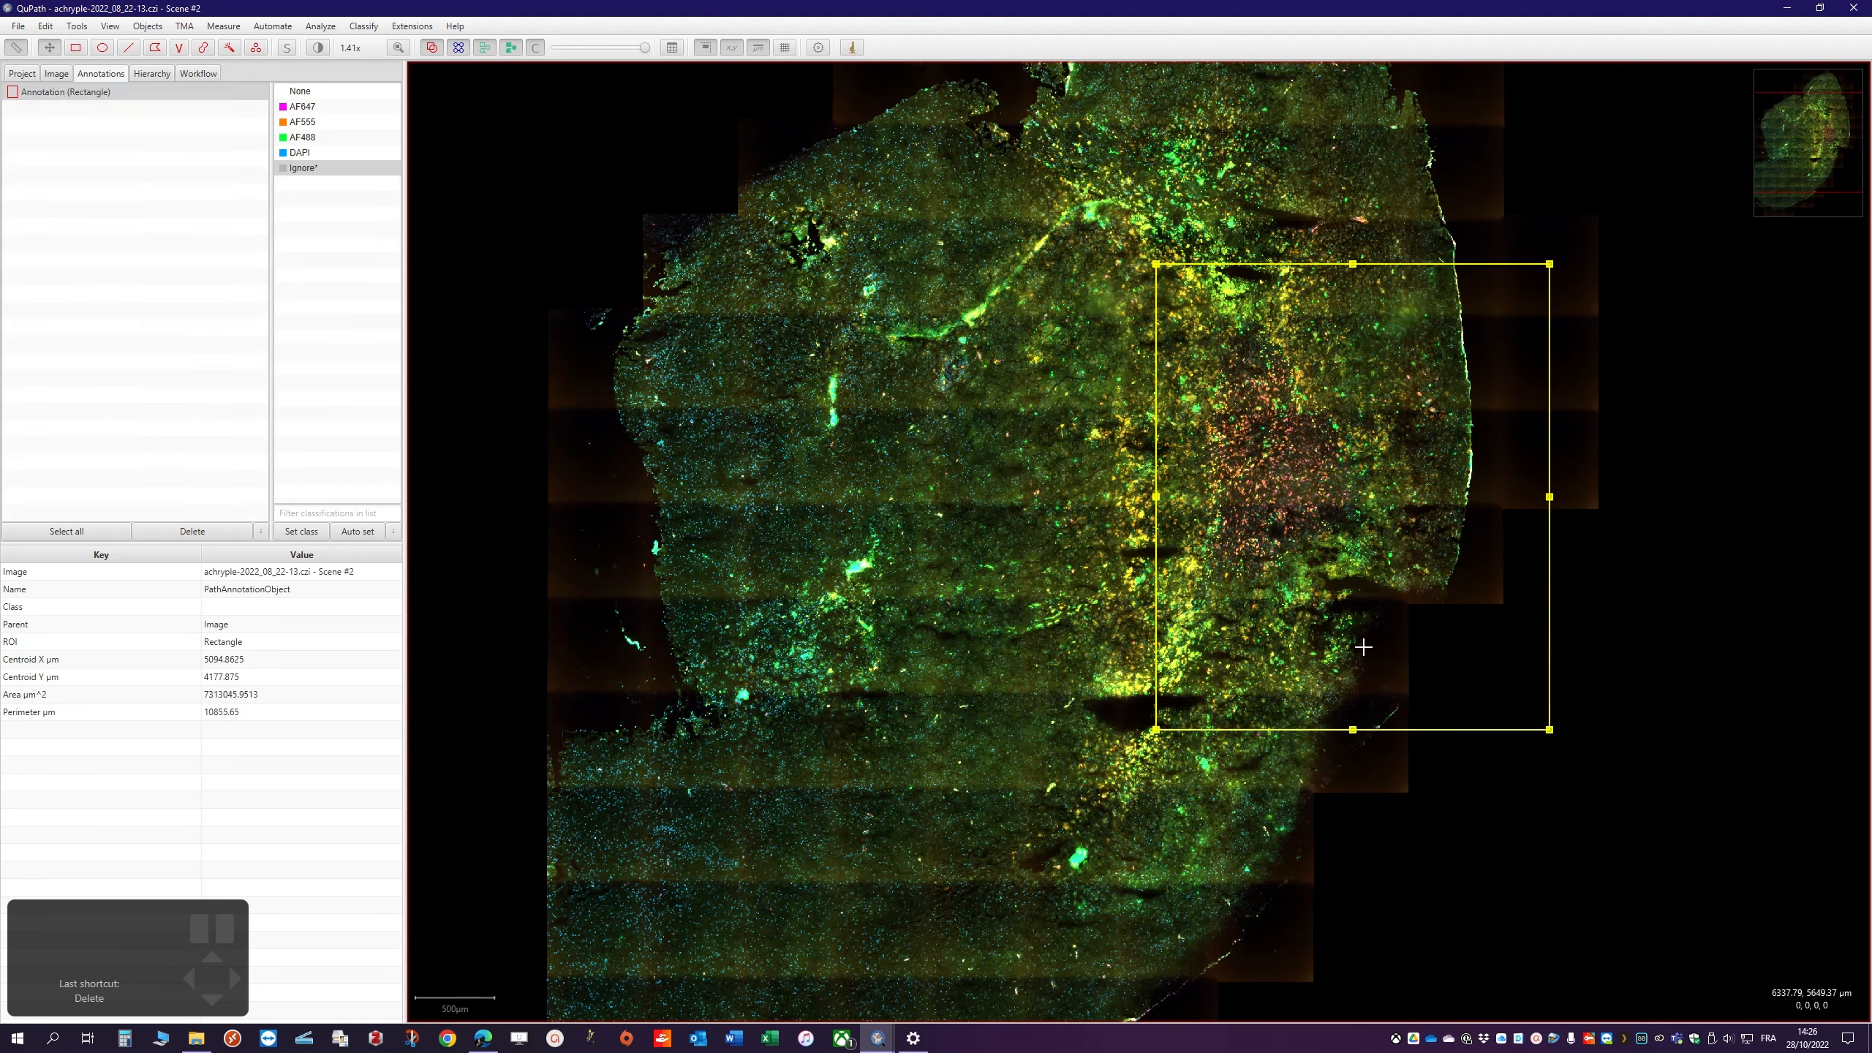
left_click(204, 49)
left_click(237, 50)
mouse_move(1495, 235)
left_mouse_down()
mouse_move(1499, 458)
mouse_move(1548, 346)
mouse_move(1436, 735)
mouse_move(1526, 516)
mouse_move(1444, 619)
mouse_move(1542, 757)
mouse_move(1425, 627)
mouse_move(1356, 638)
mouse_move(1330, 700)
mouse_move(1364, 726)
mouse_move(1441, 655)
left_mouse_up()
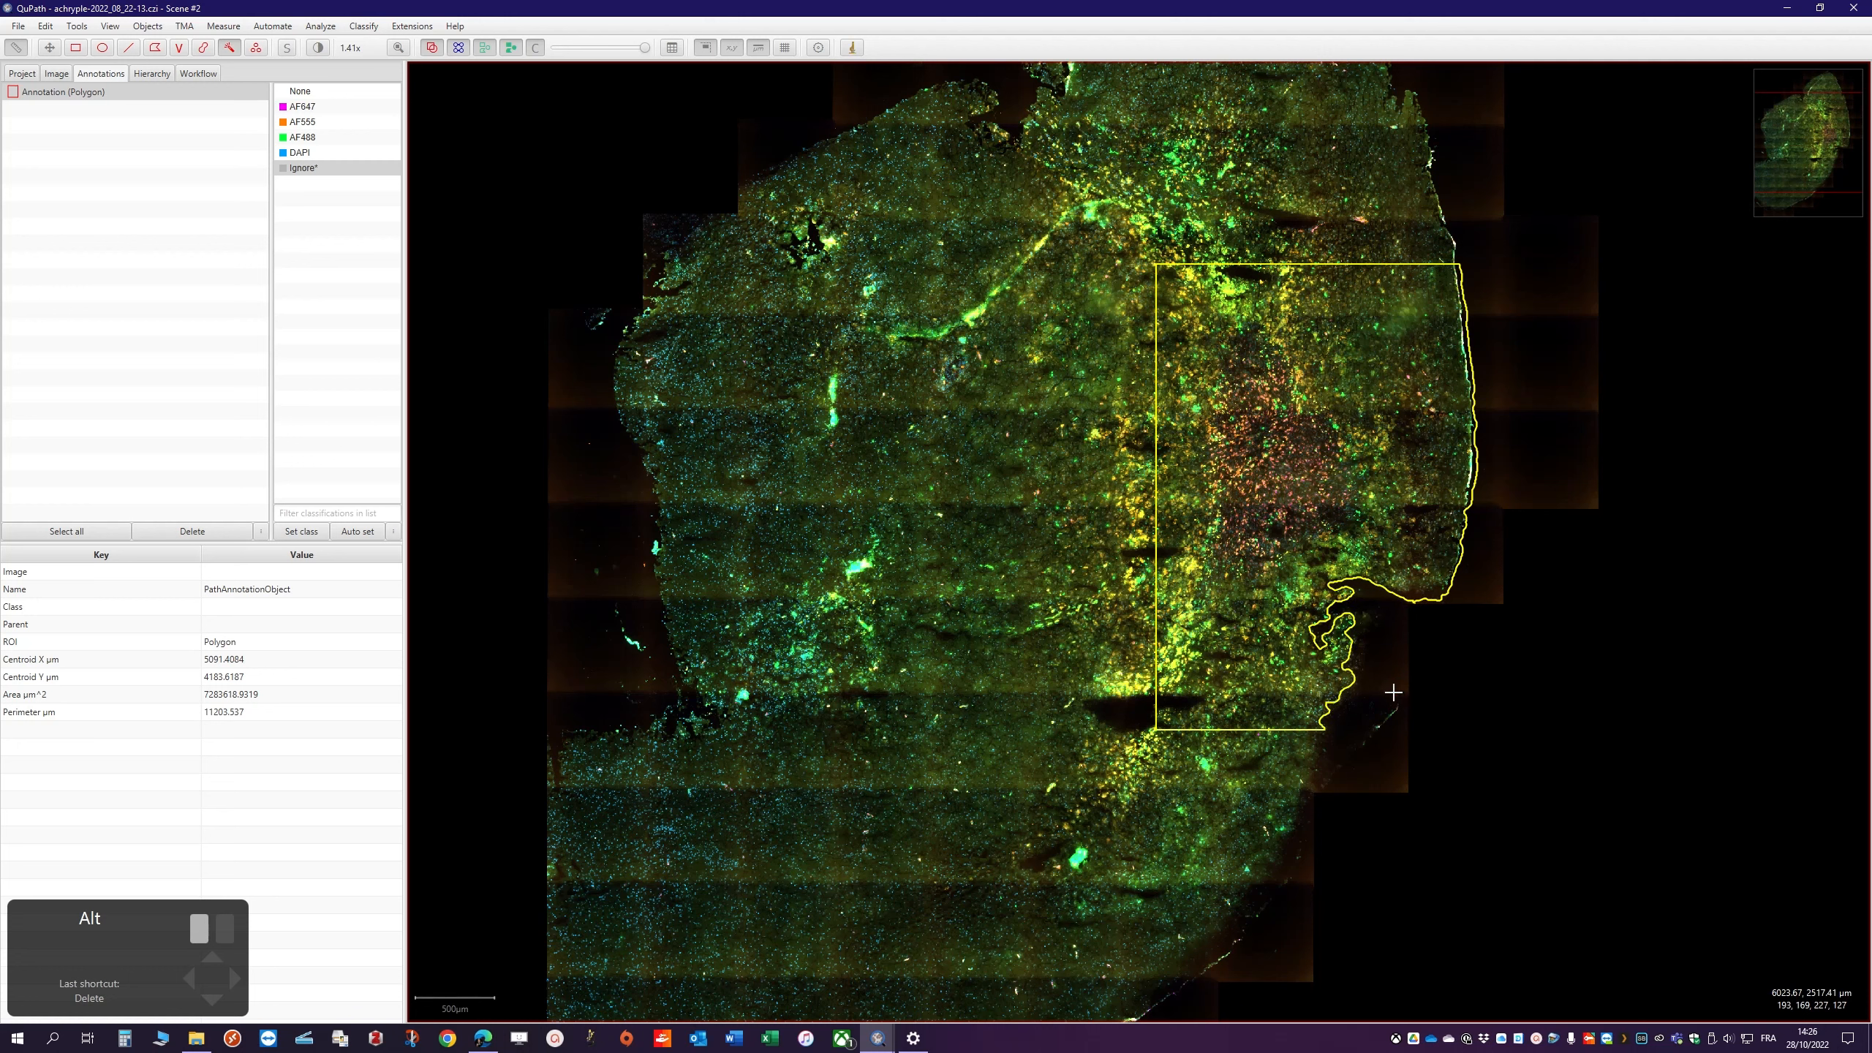
left_click_drag(1599, 375, 1592, 377)
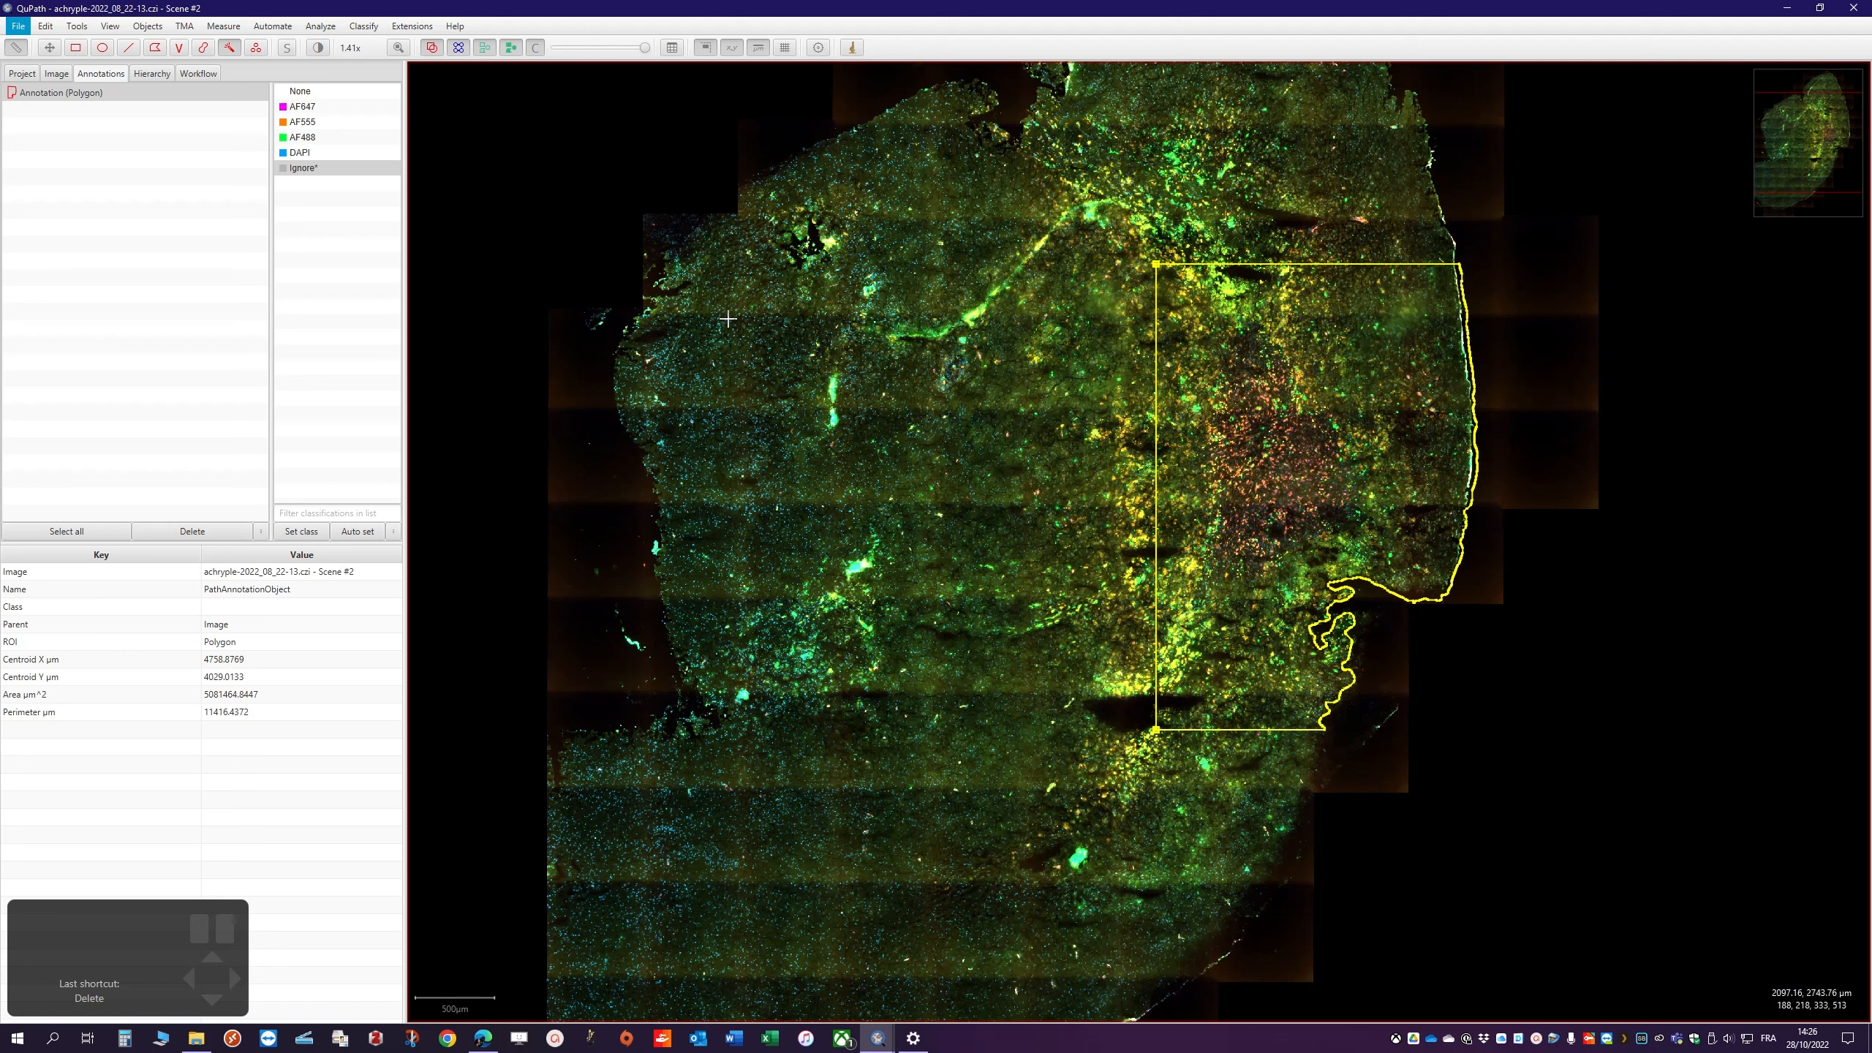
Run the project script "my cell detetction and classification" on the trimmed annotation and close the script editor
left_click(320, 26)
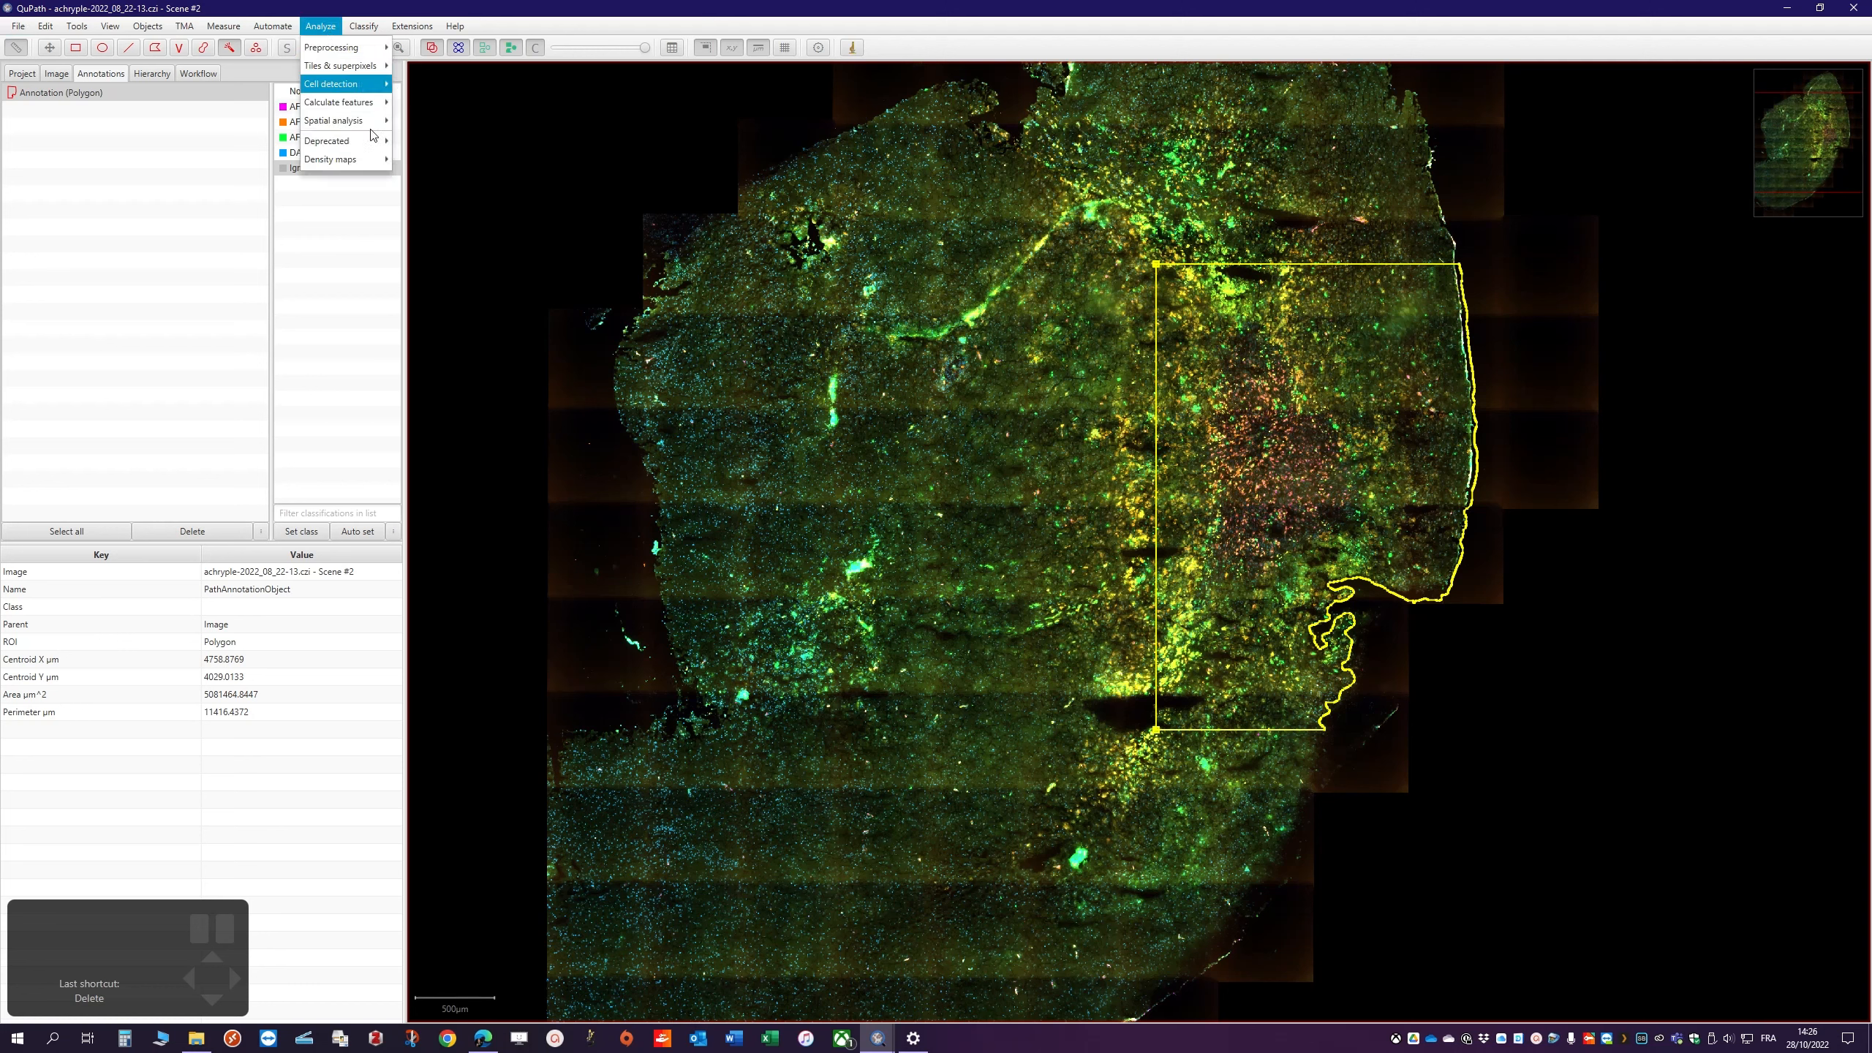
mouse_move(325, 124)
mouse_move(369, 27)
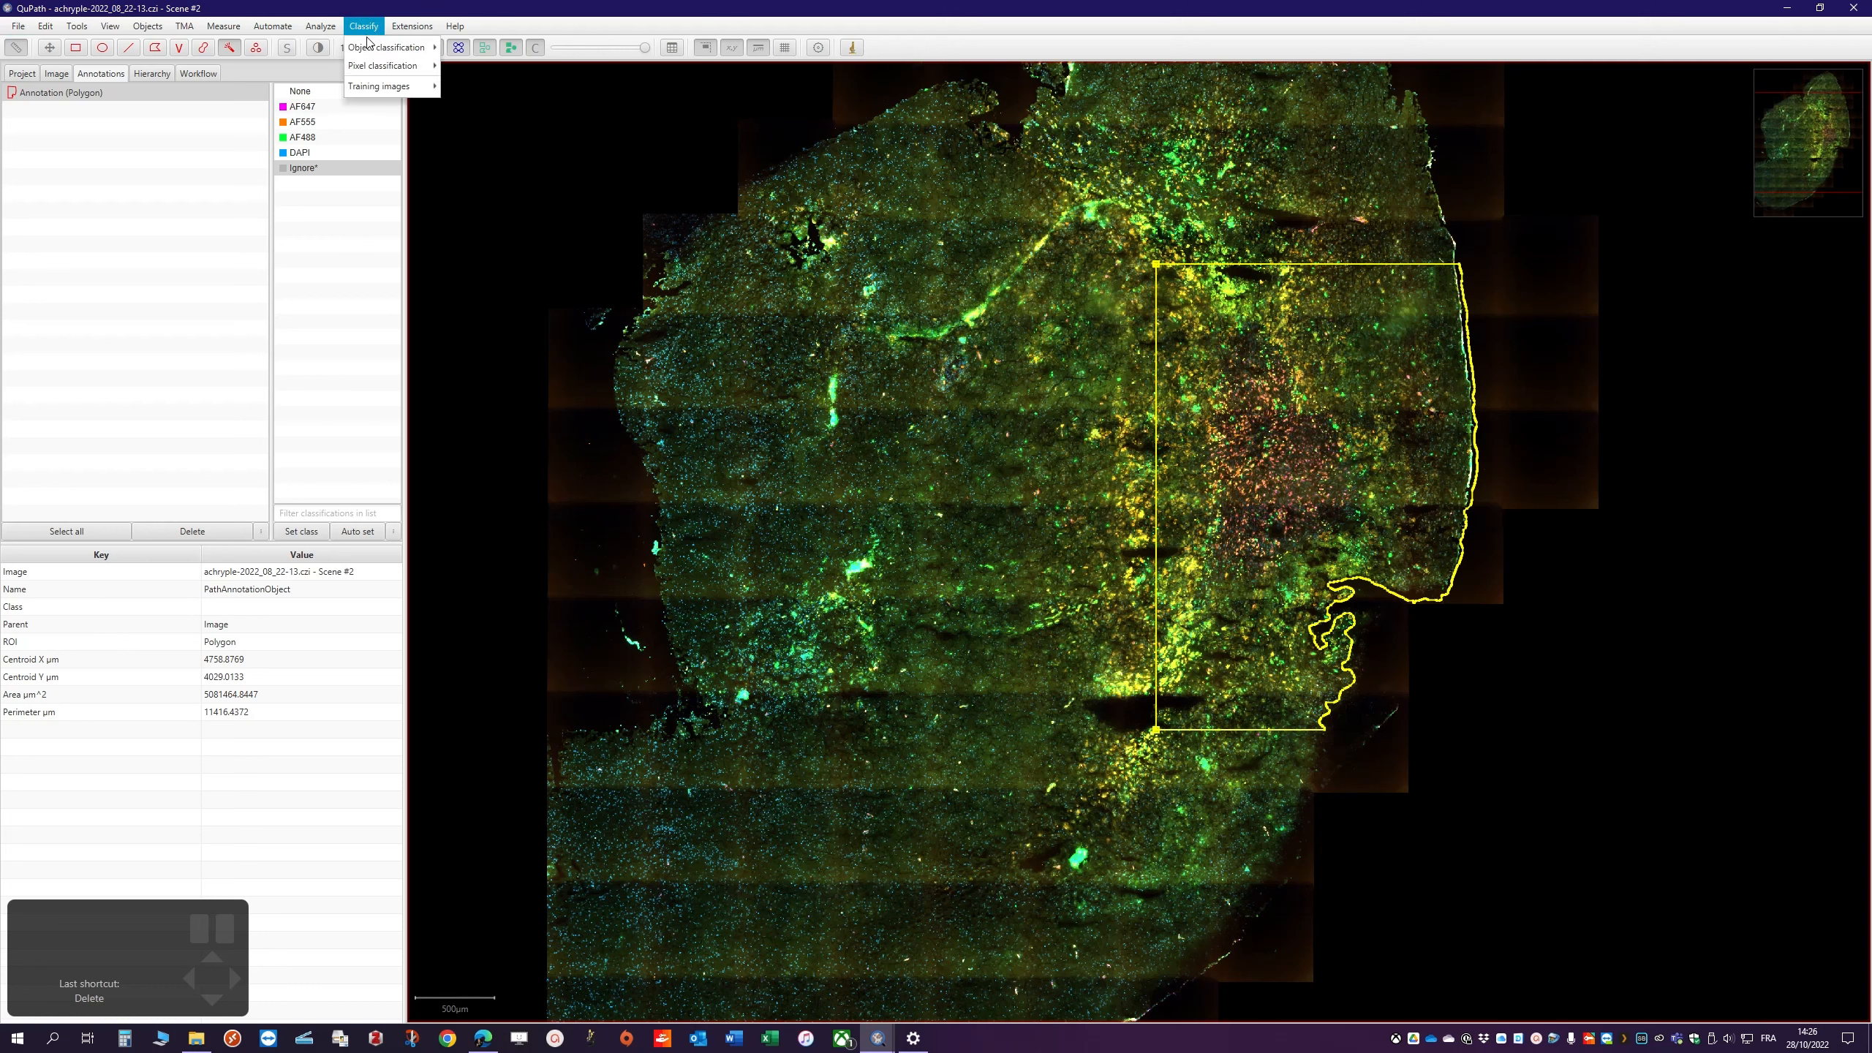
mouse_move(281, 26)
mouse_move(283, 164)
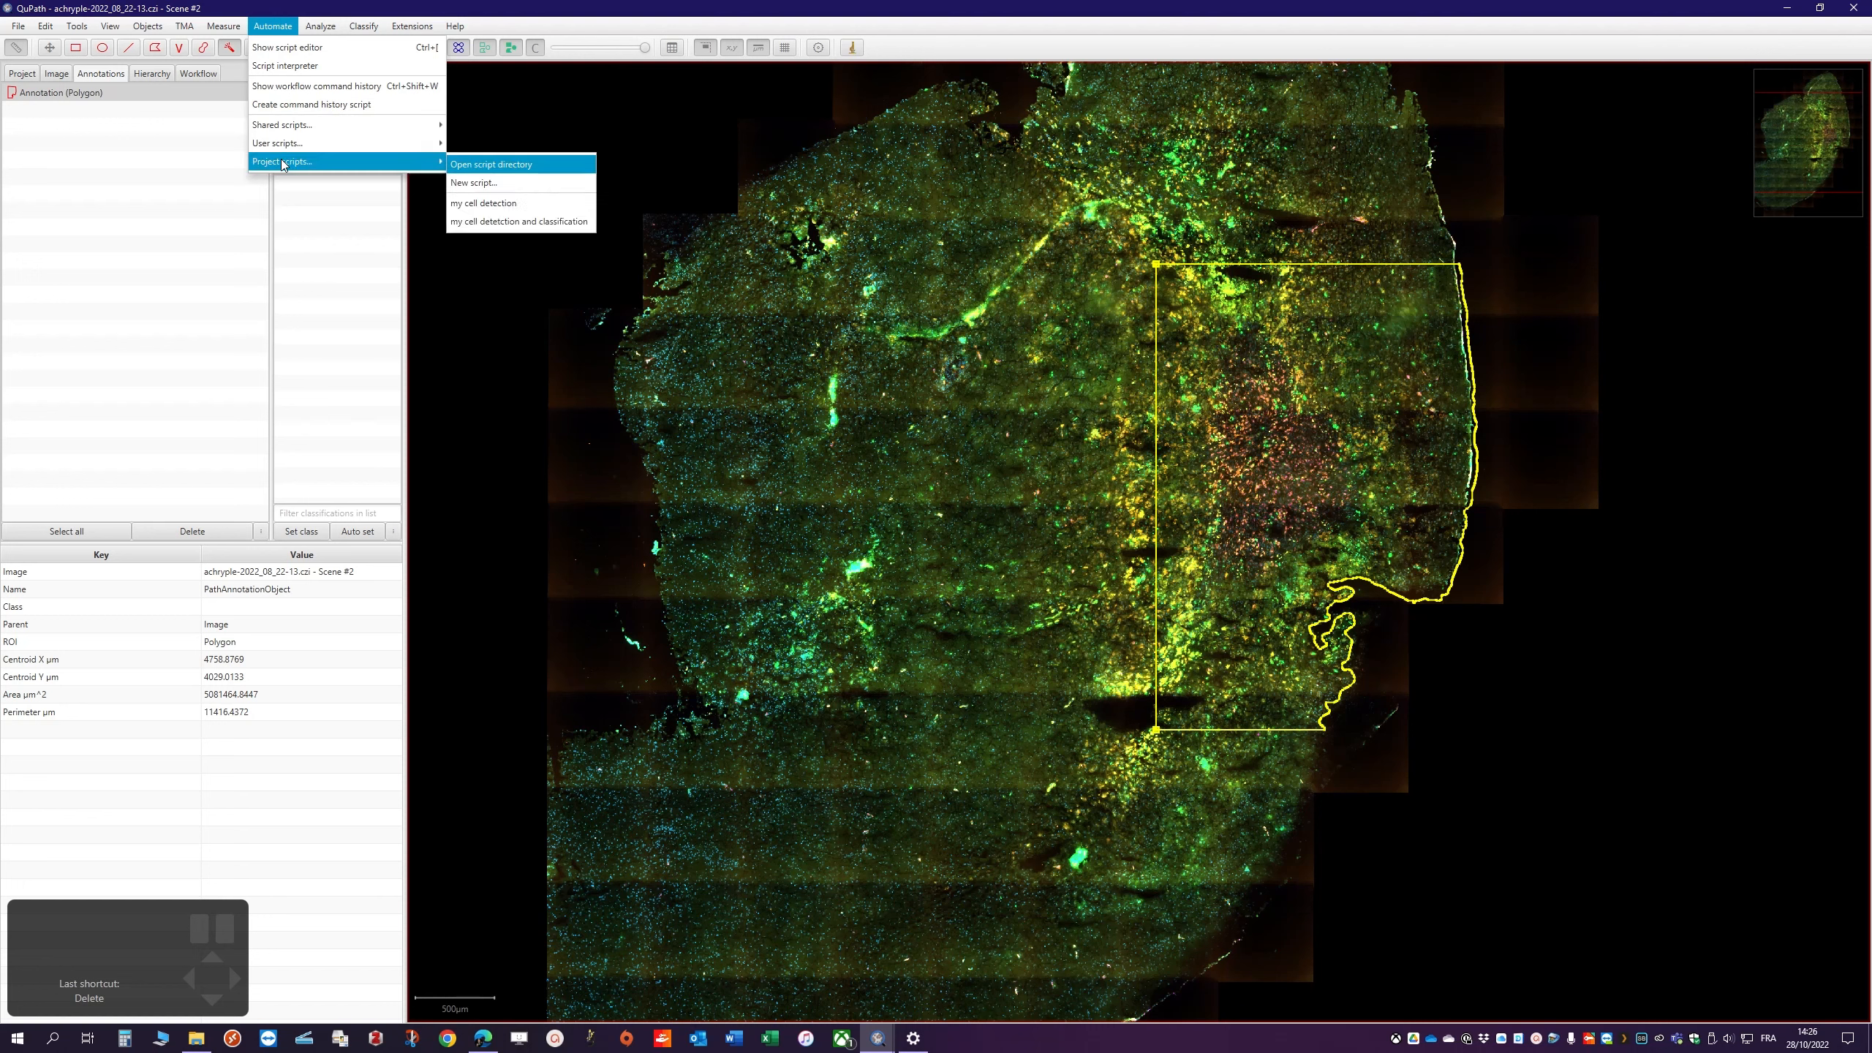
left_click(534, 223)
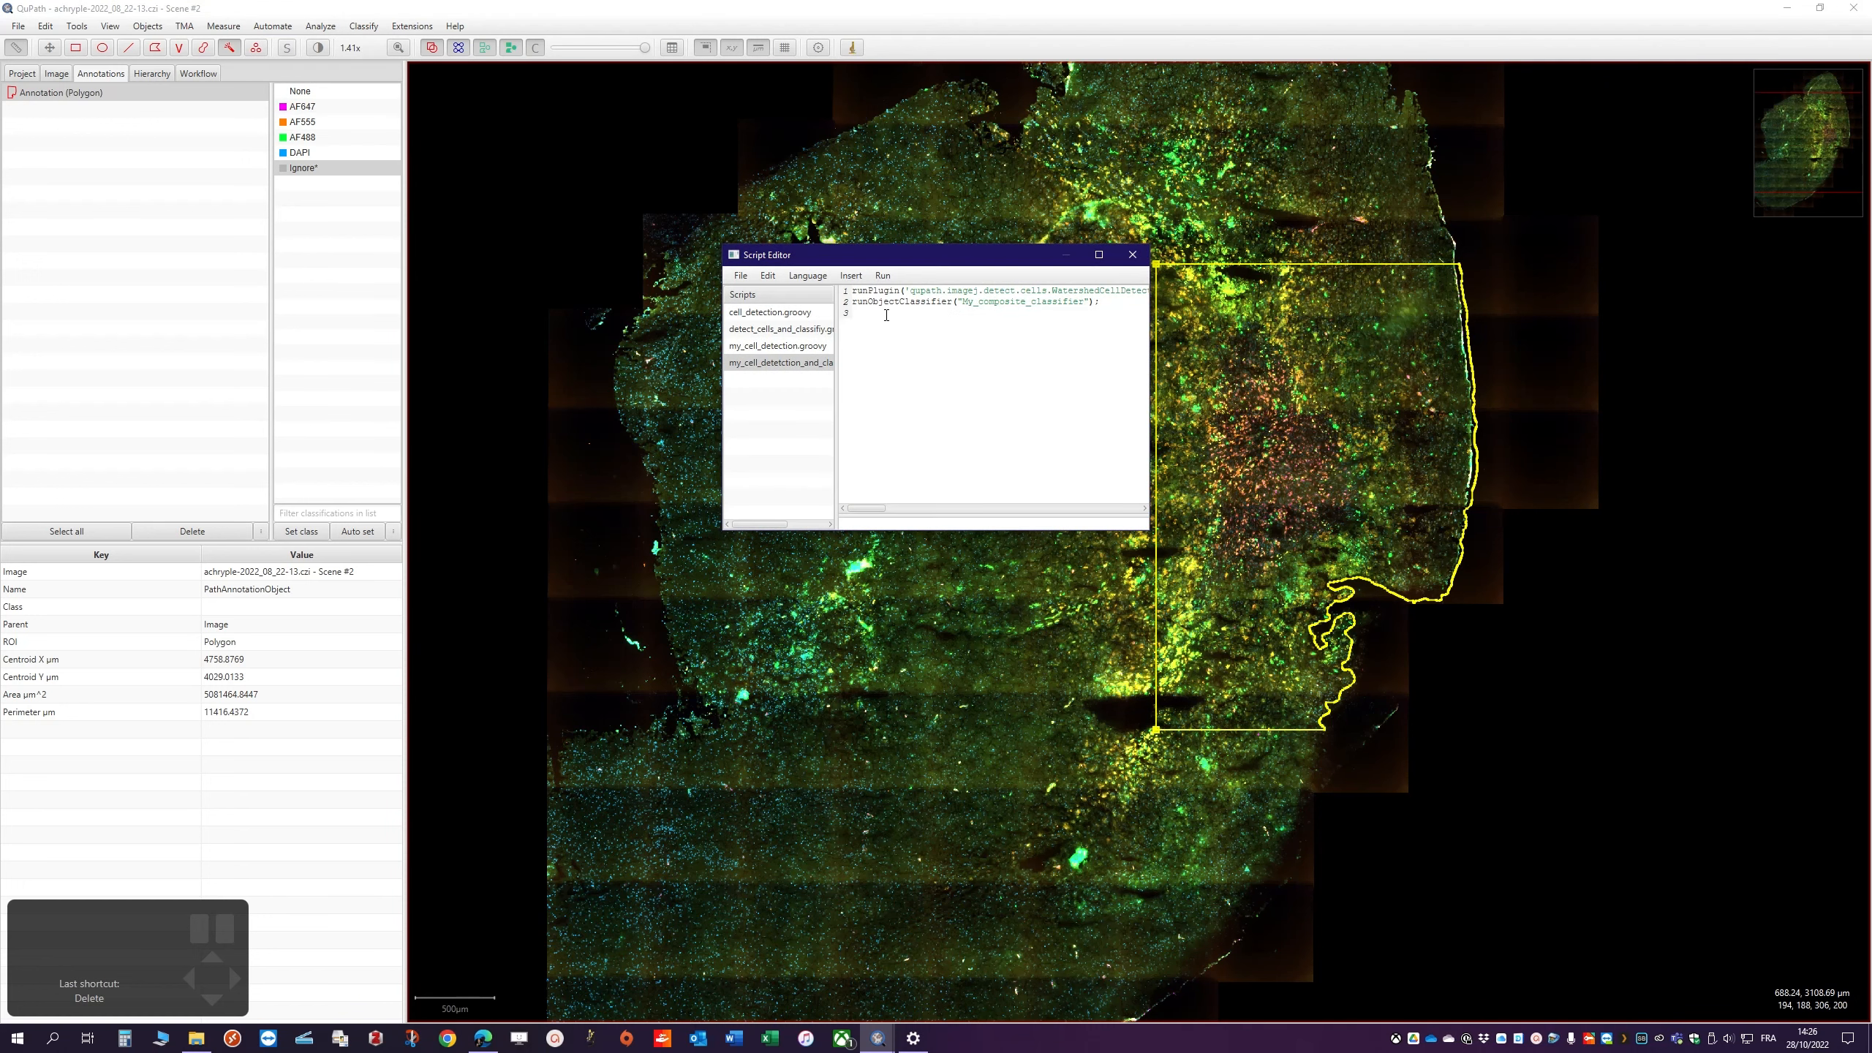
left_click(882, 275)
left_click(892, 294)
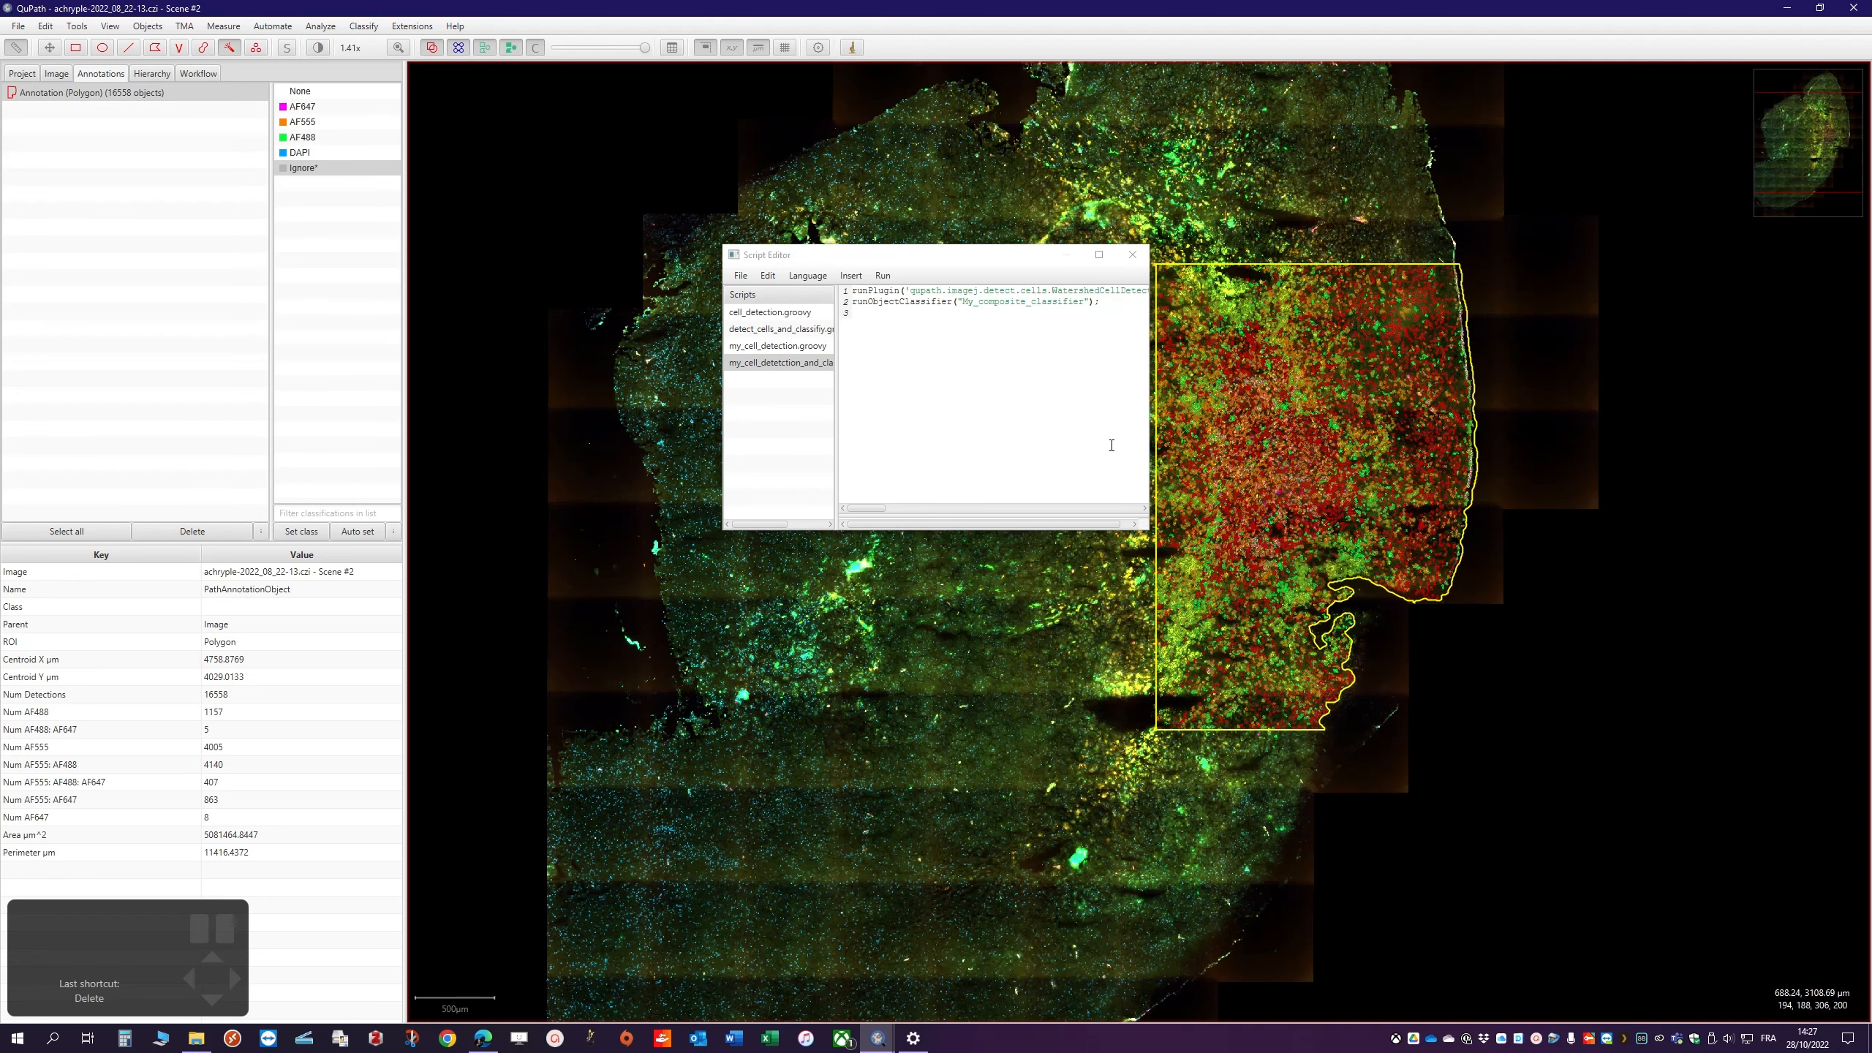
left_click(1133, 254)
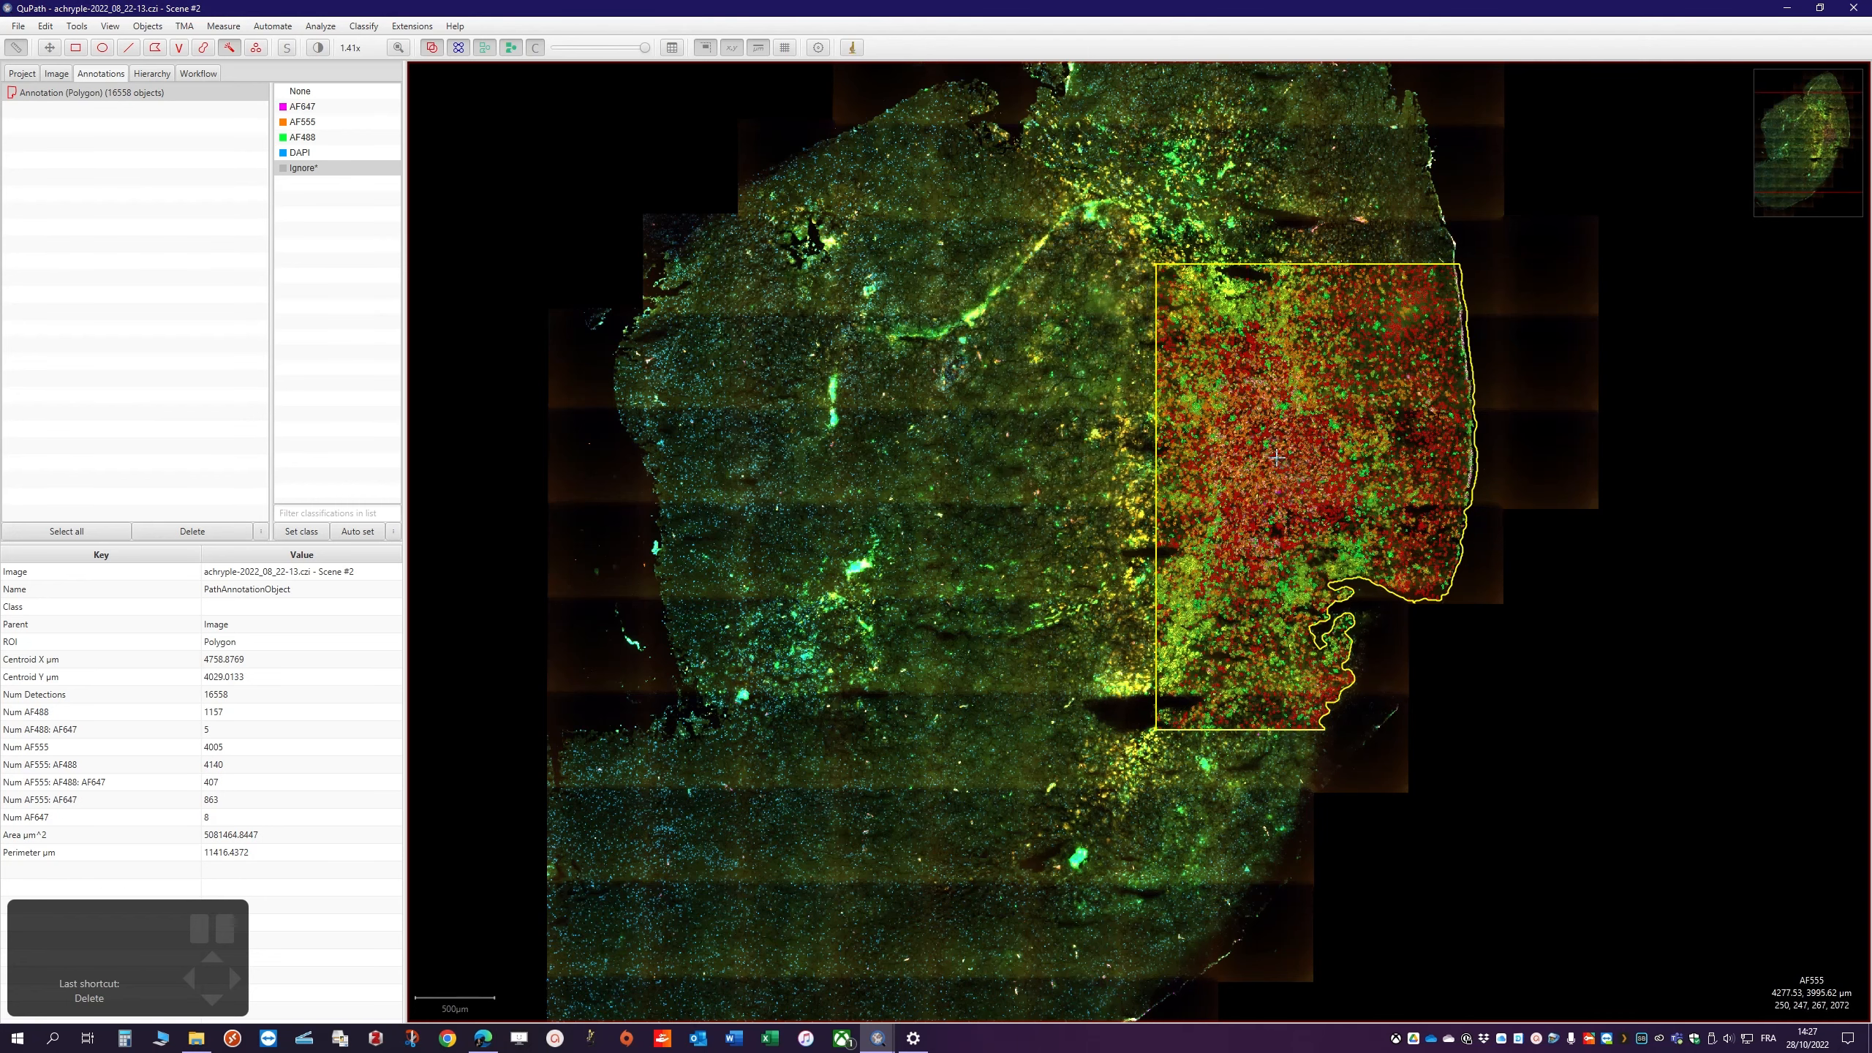
Hide the AF647, AF555 and AF488 channels so that only DAPI is displayed beneath the classified cells
scroll(1337, 470, "up", 3)
scroll(1336, 474, "up", 3)
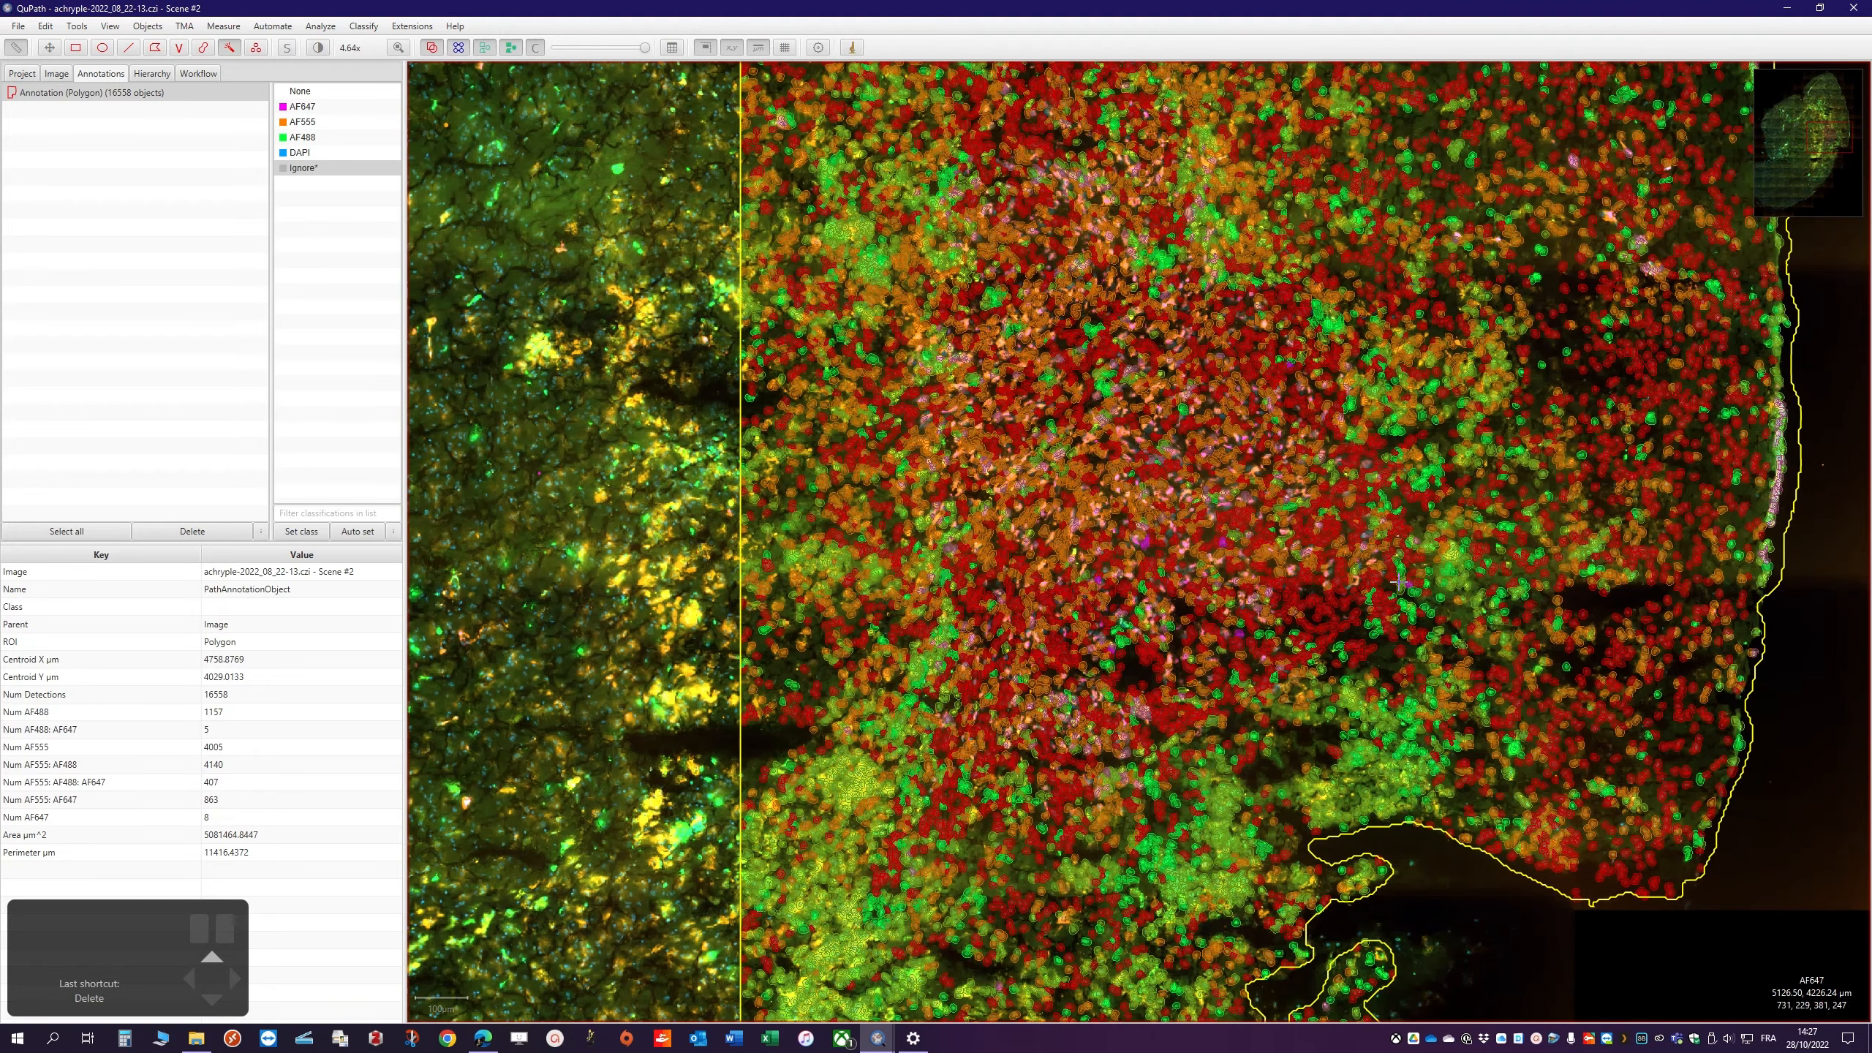
scroll(1393, 583, "down", 6)
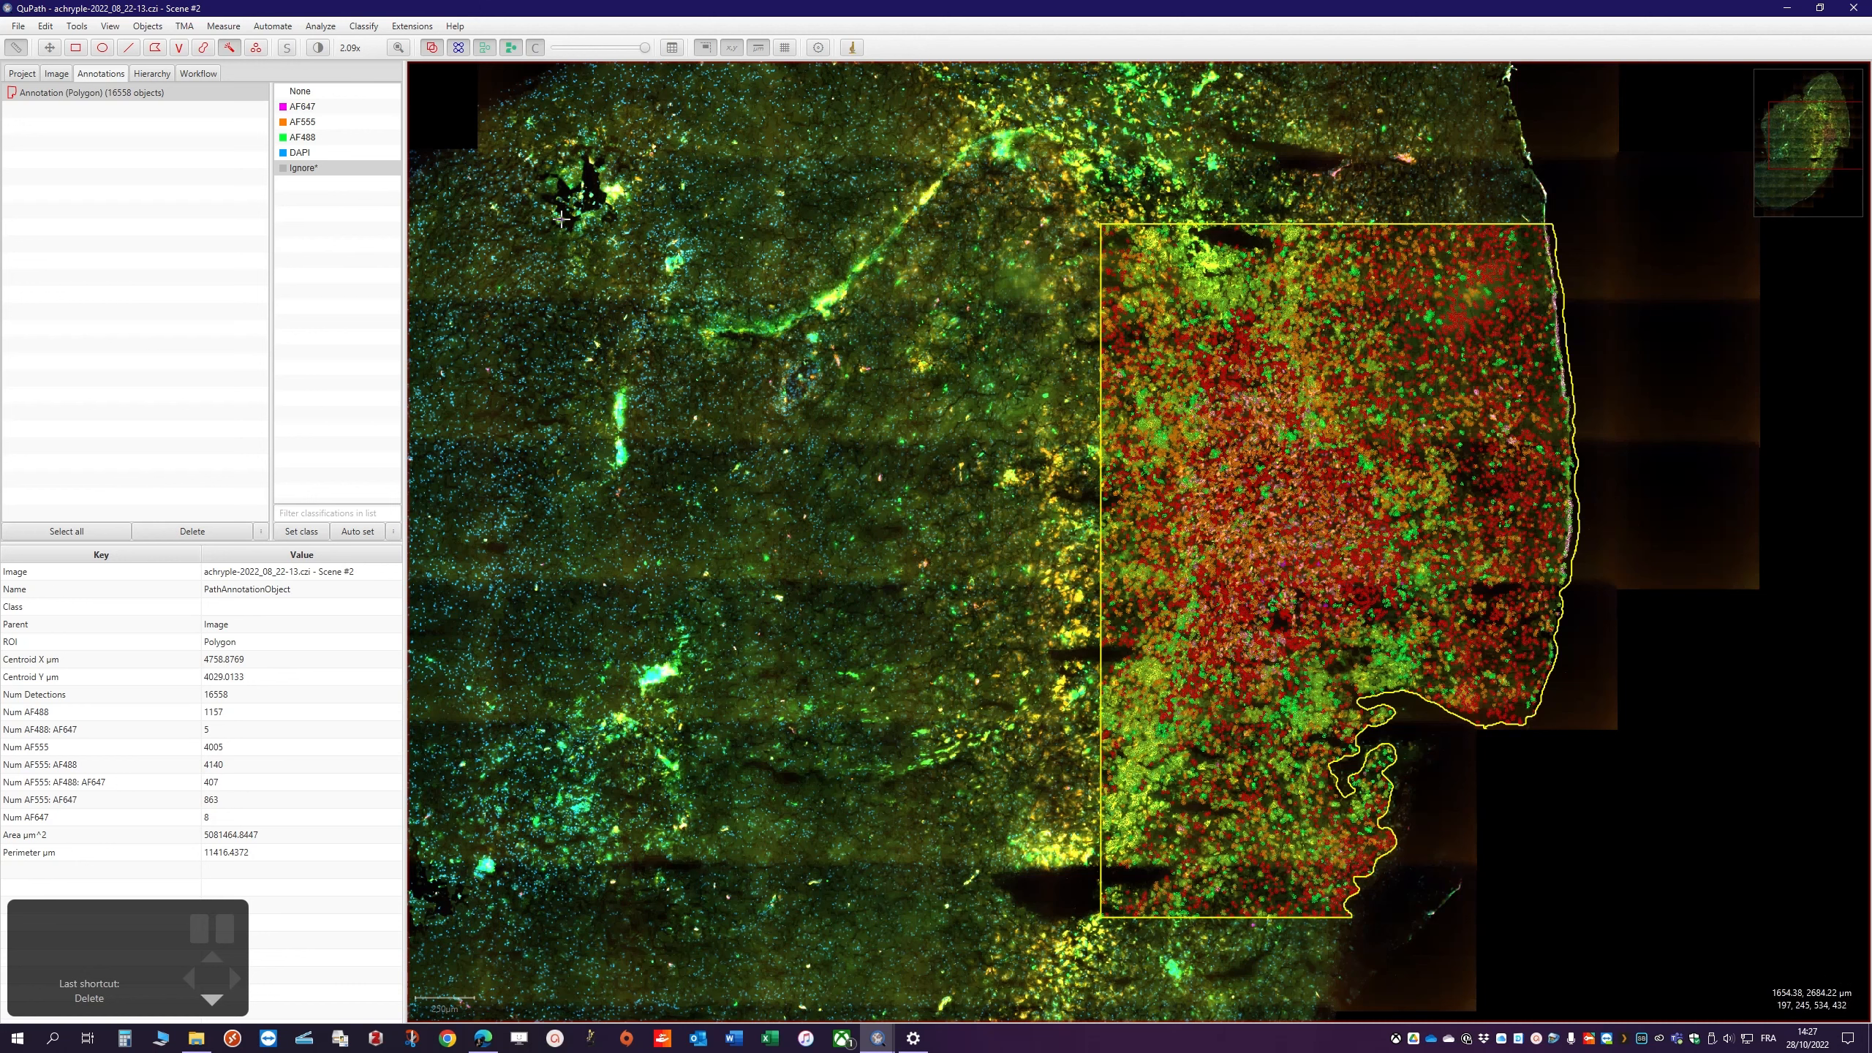
left_click(317, 47)
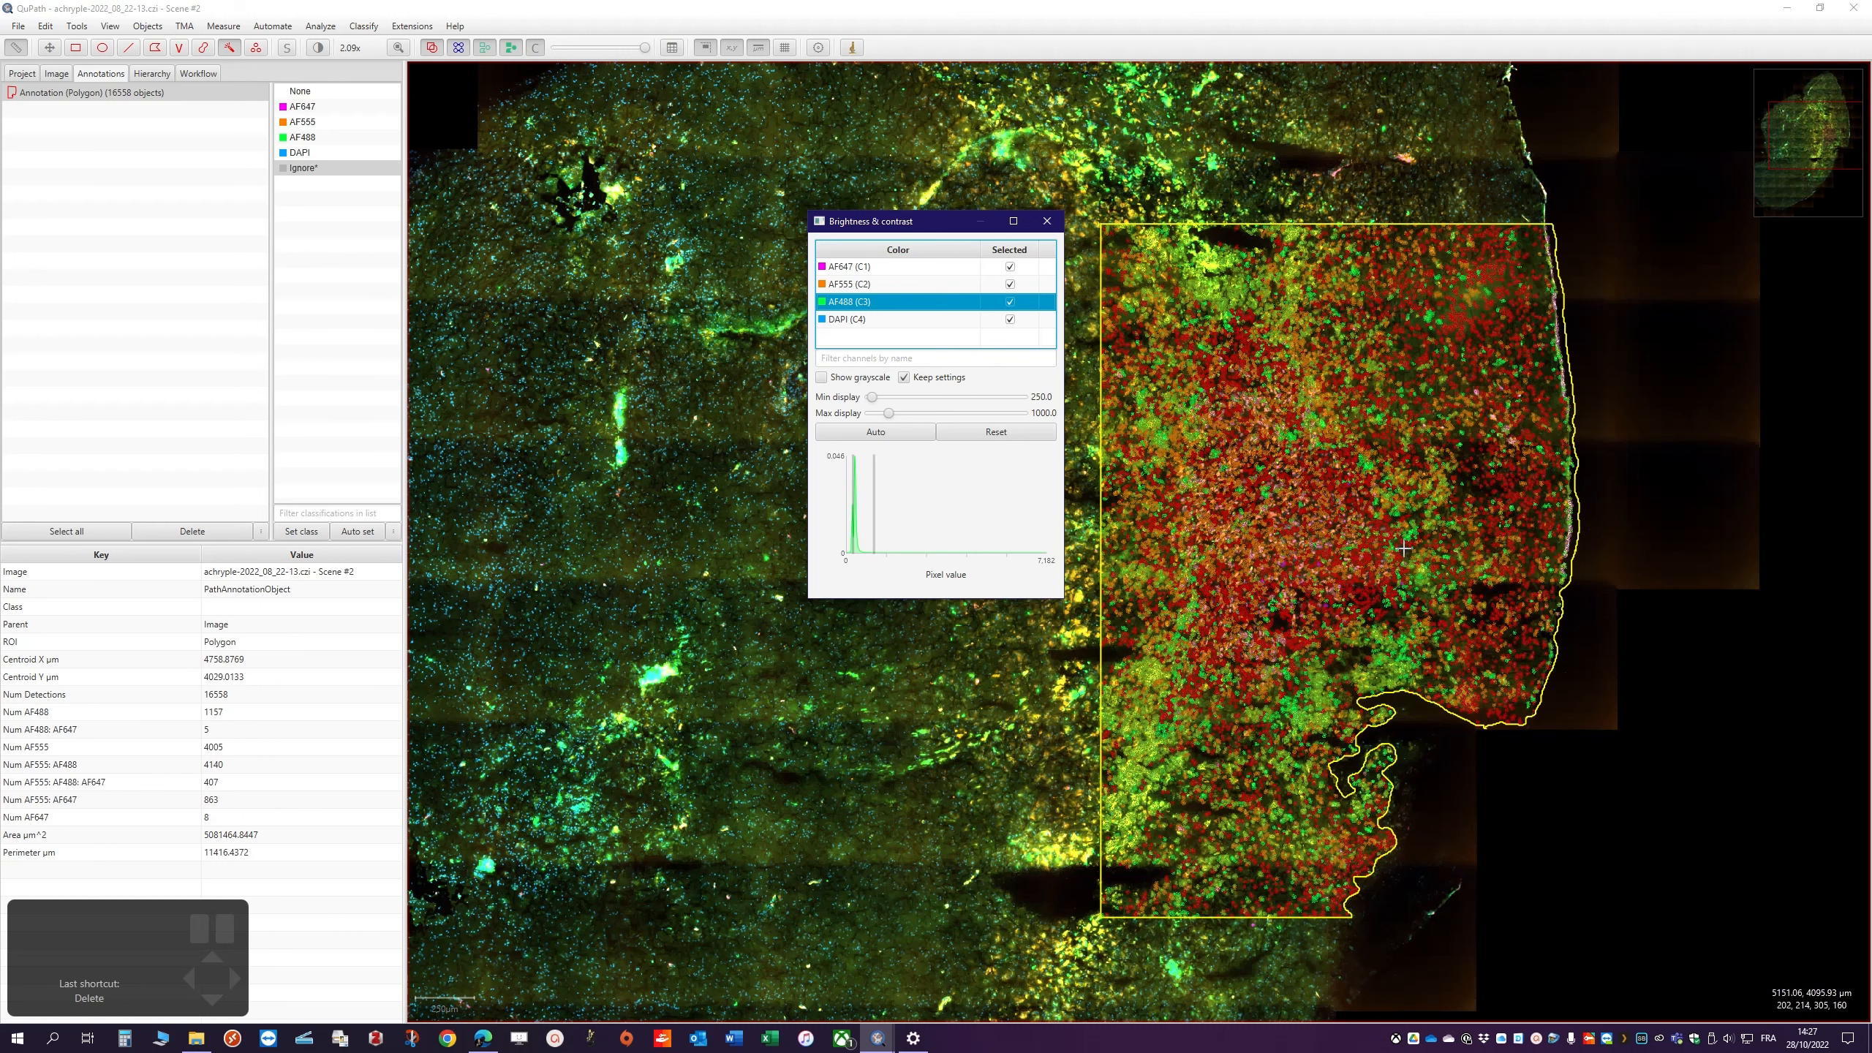
left_click(1010, 319)
left_click(1011, 301)
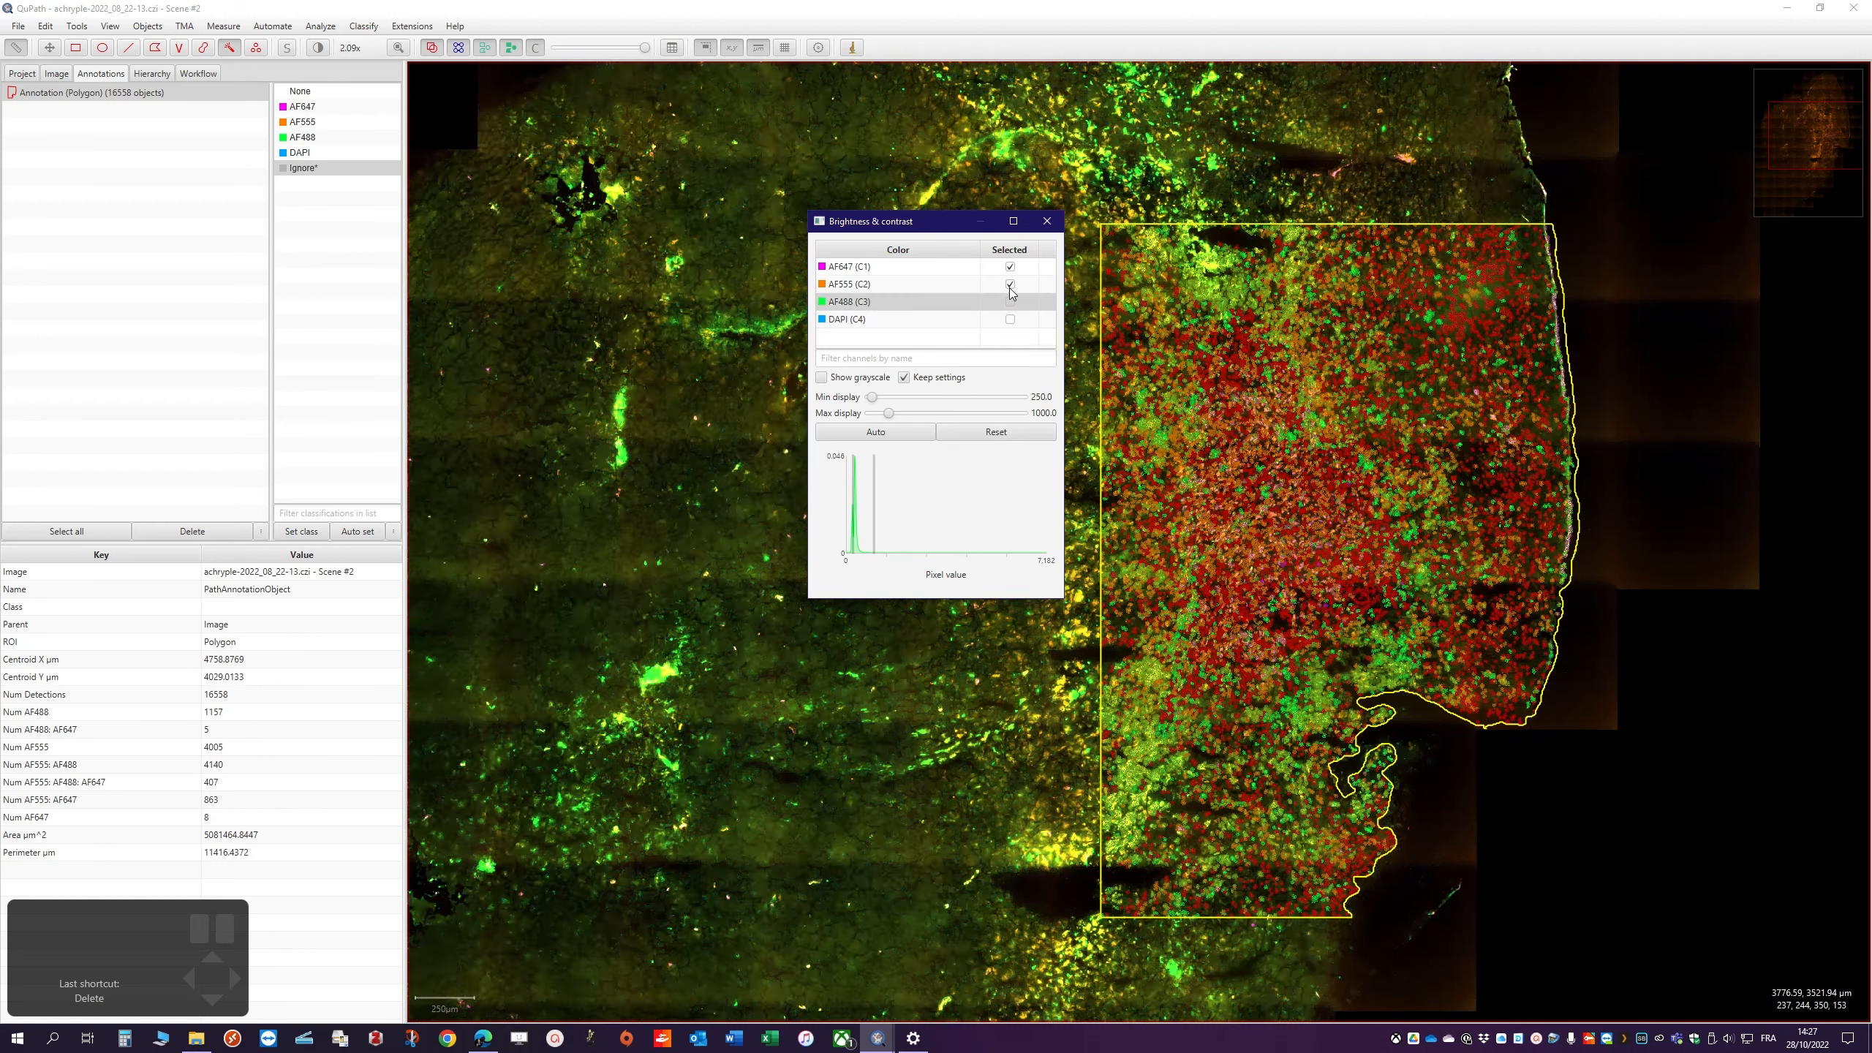
left_click(1010, 283)
left_click(1010, 266)
left_click(1011, 274)
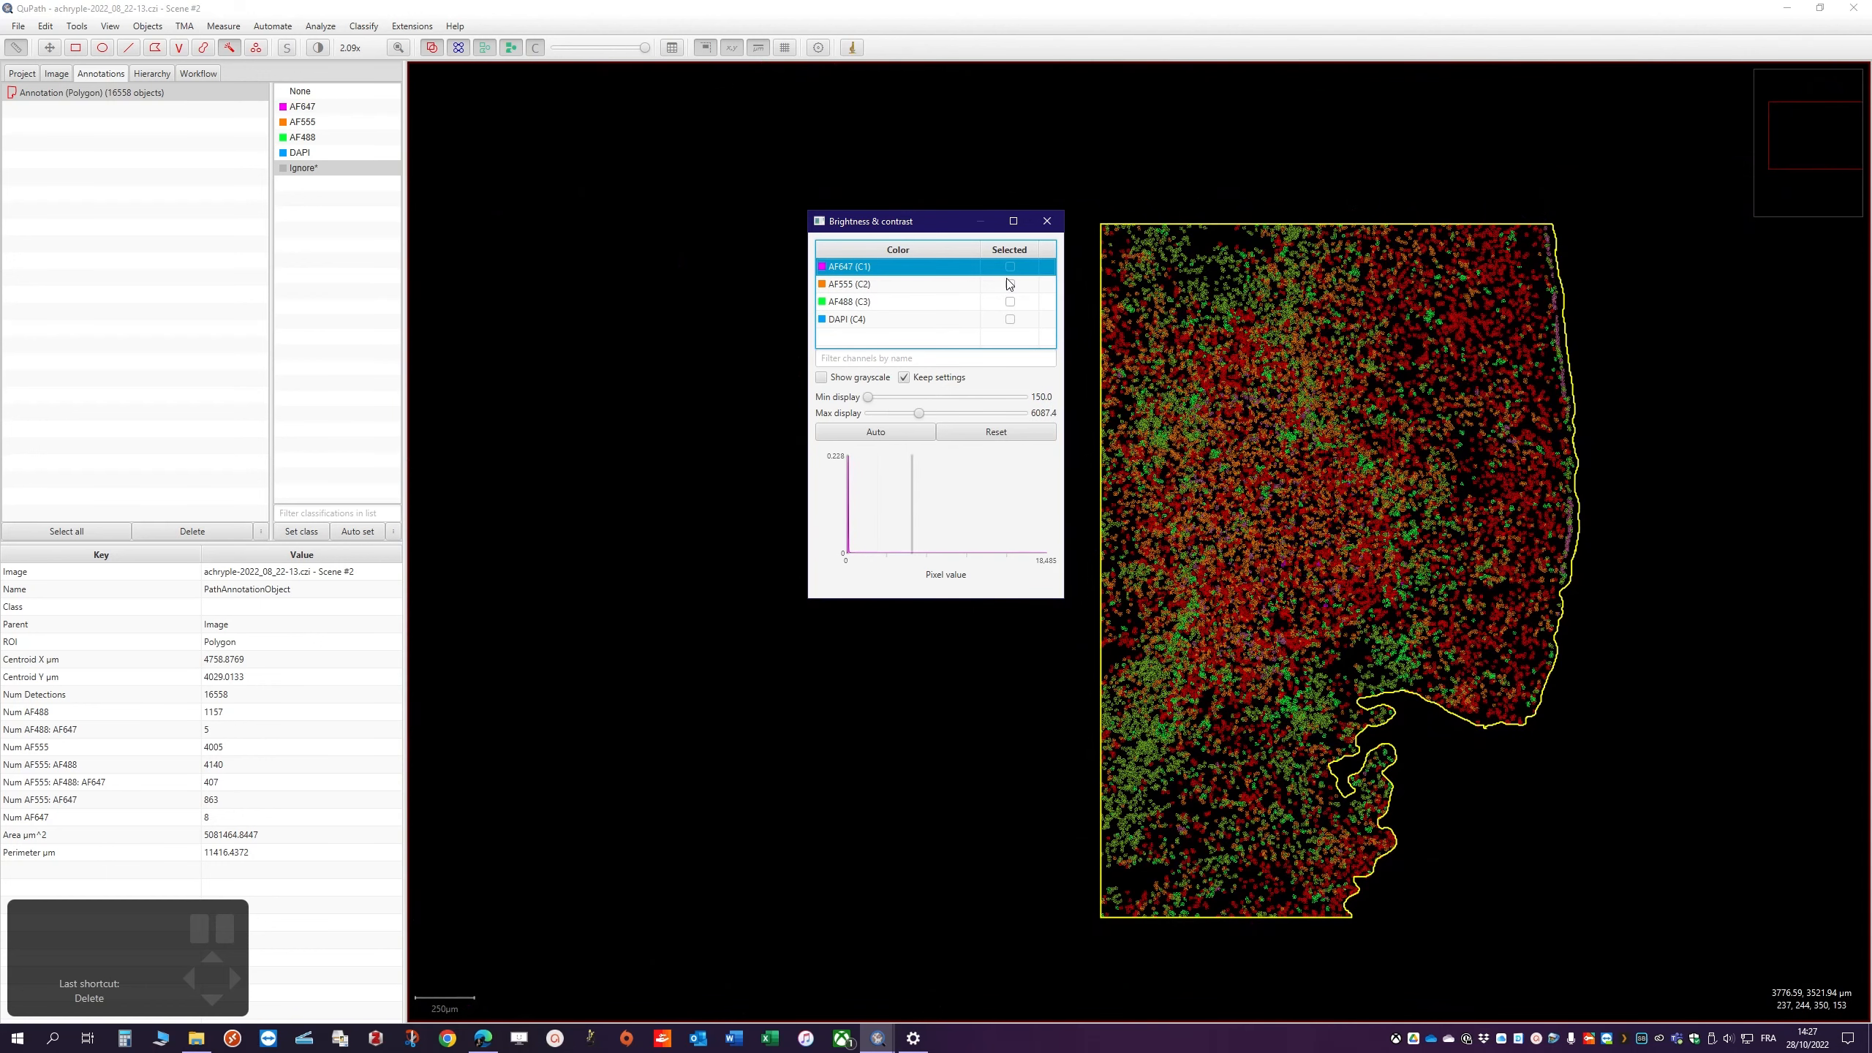
left_click(1010, 320)
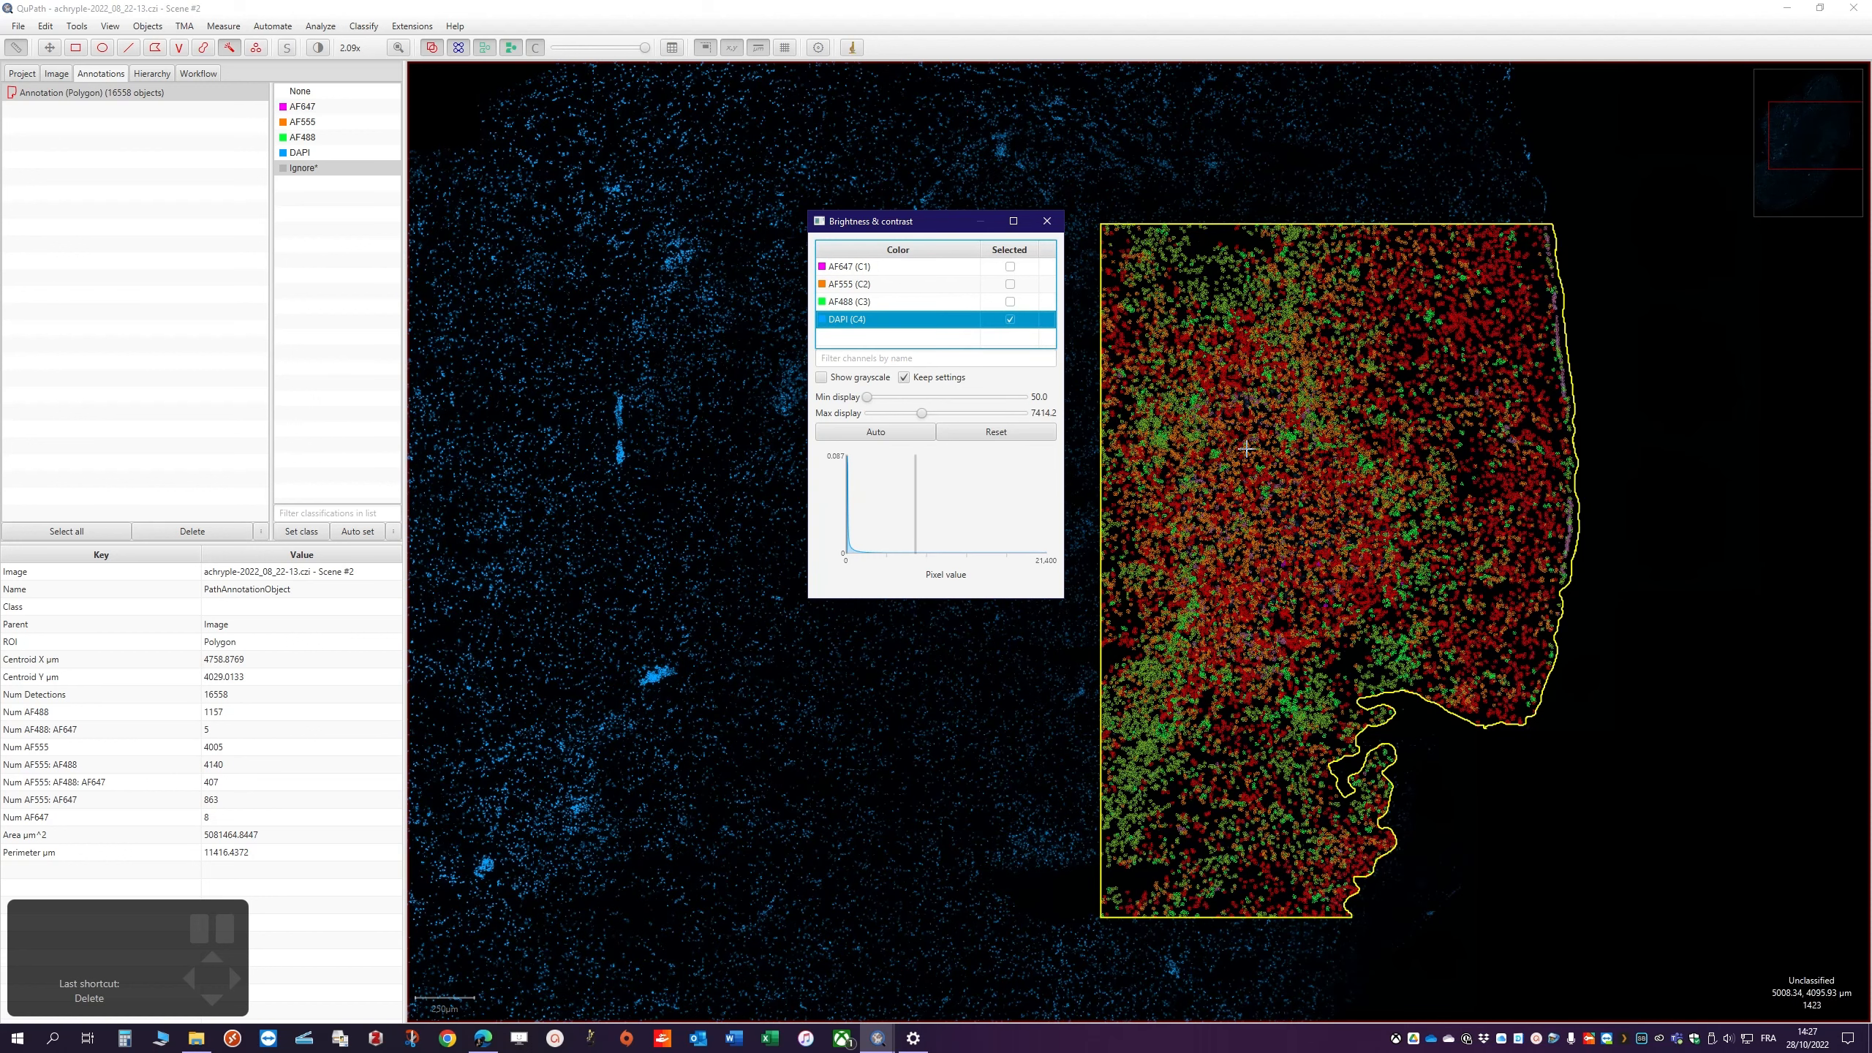
left_click(1047, 221)
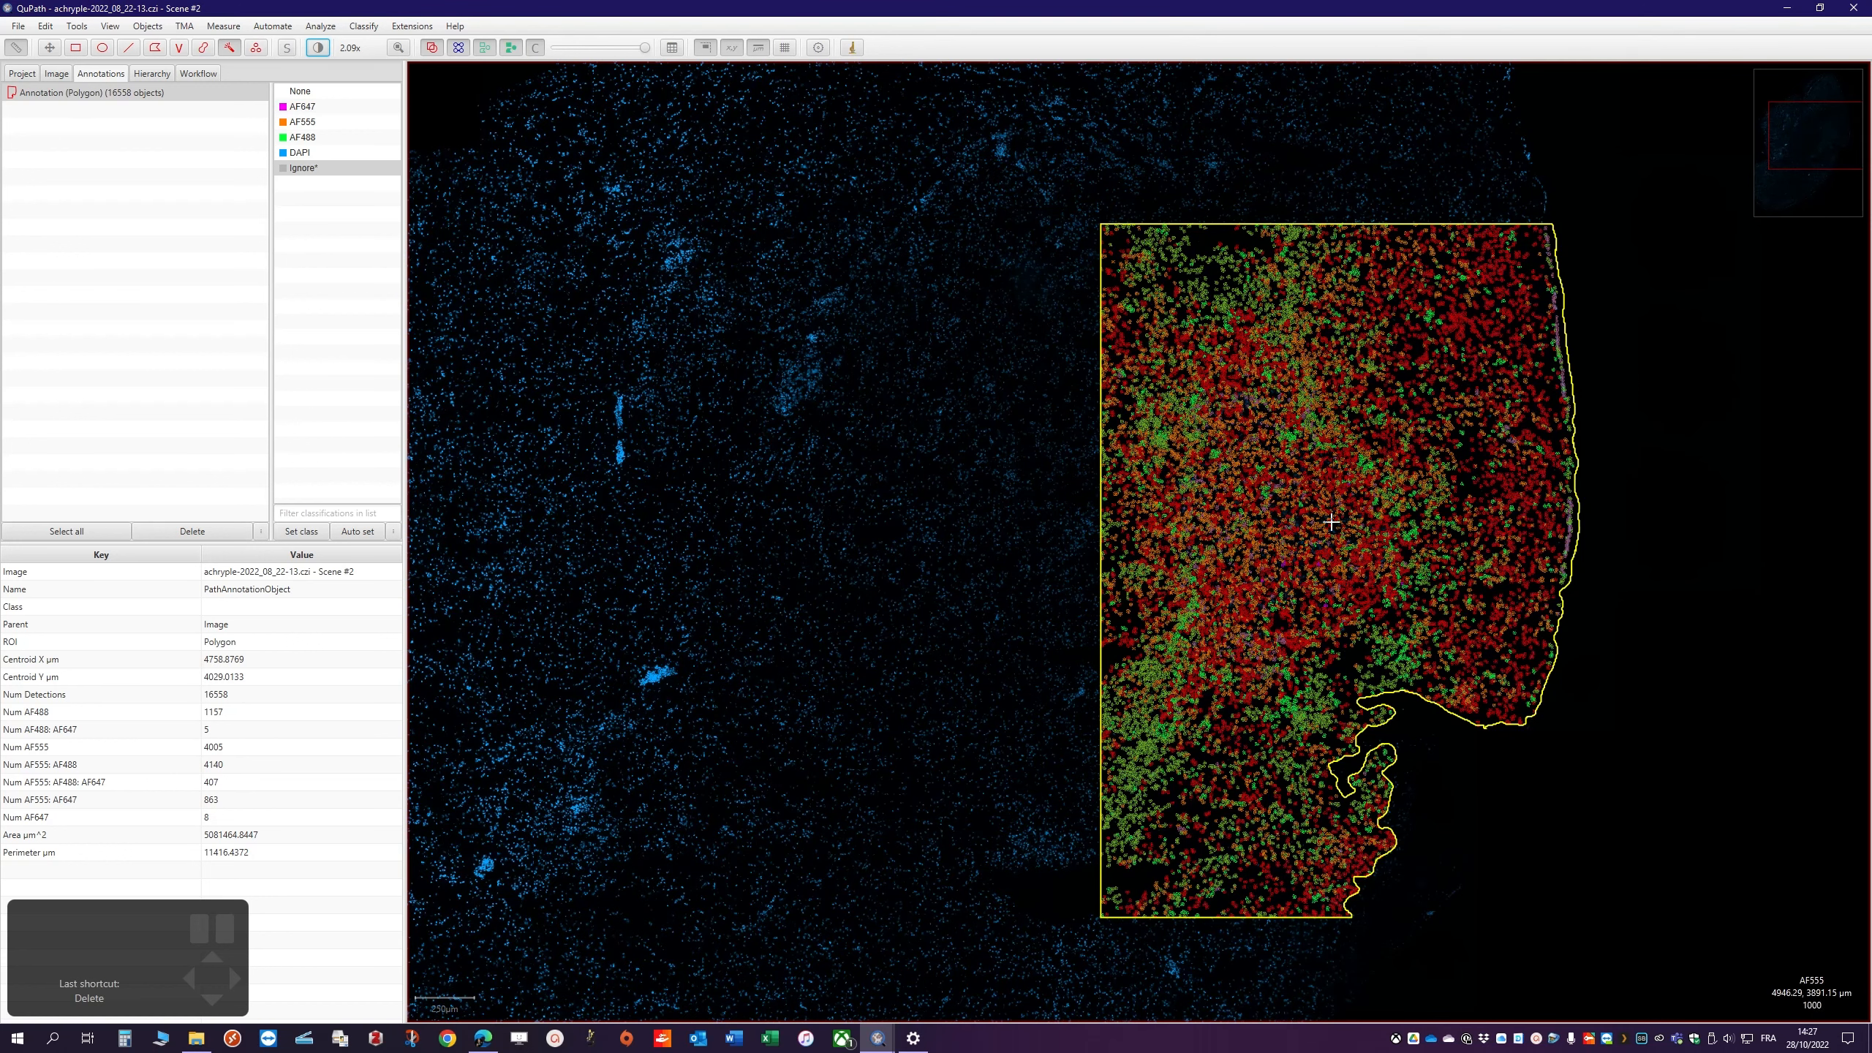
Examine the classified cells, the project's image list and the annotation's AF555: AF488: AF647 cell count
scroll(1486, 584, "up", 1)
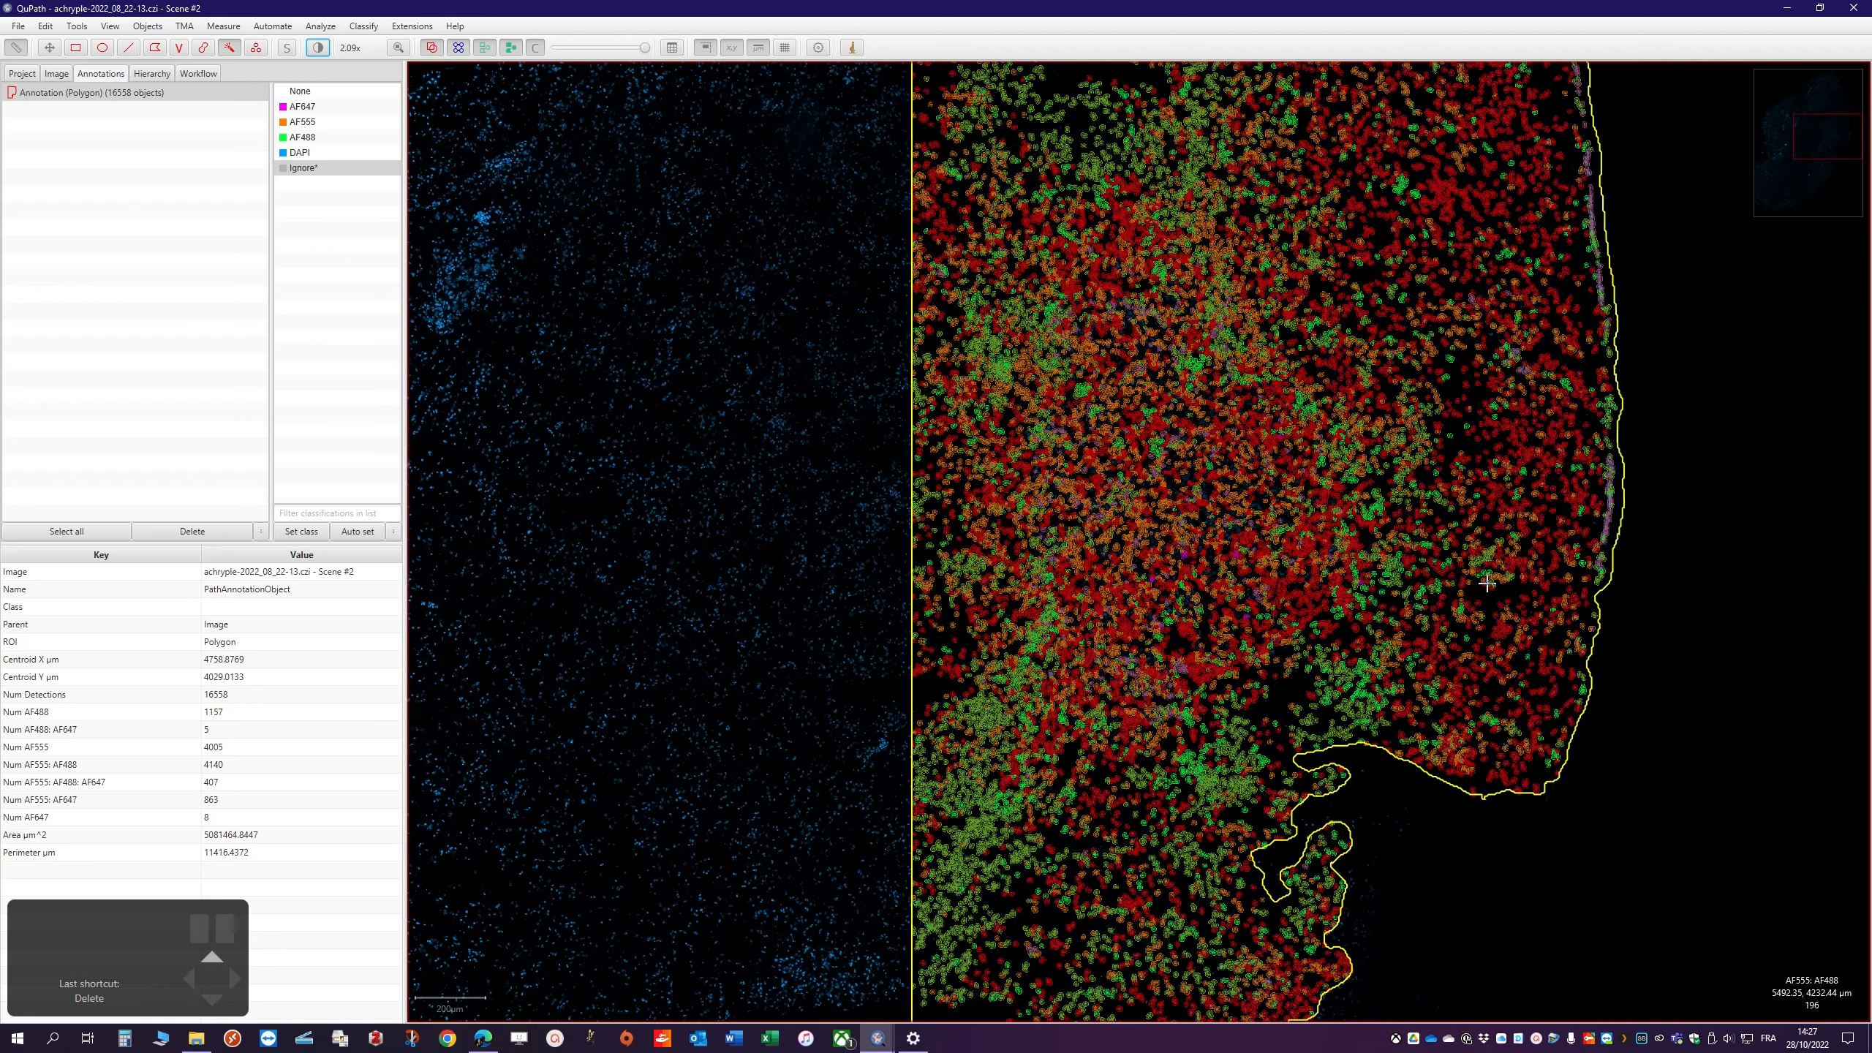
scroll(1486, 583, "down", 1)
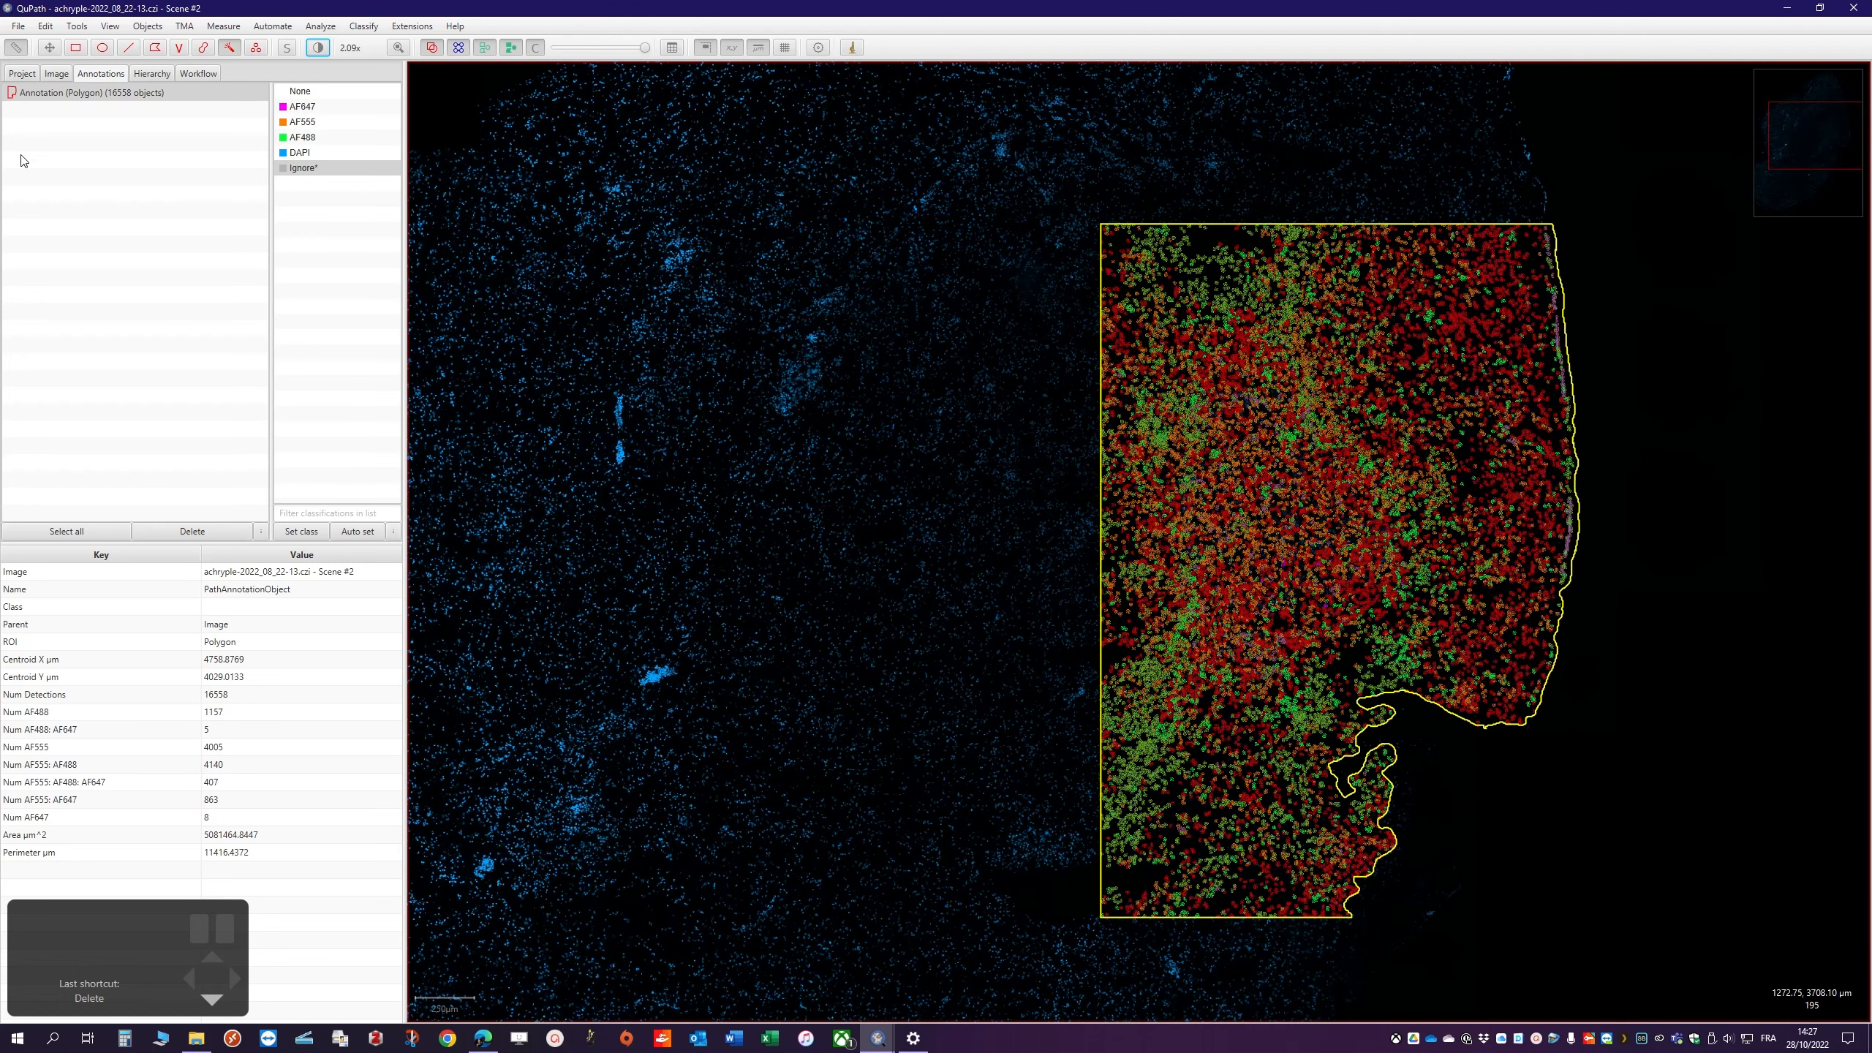
left_click(22, 74)
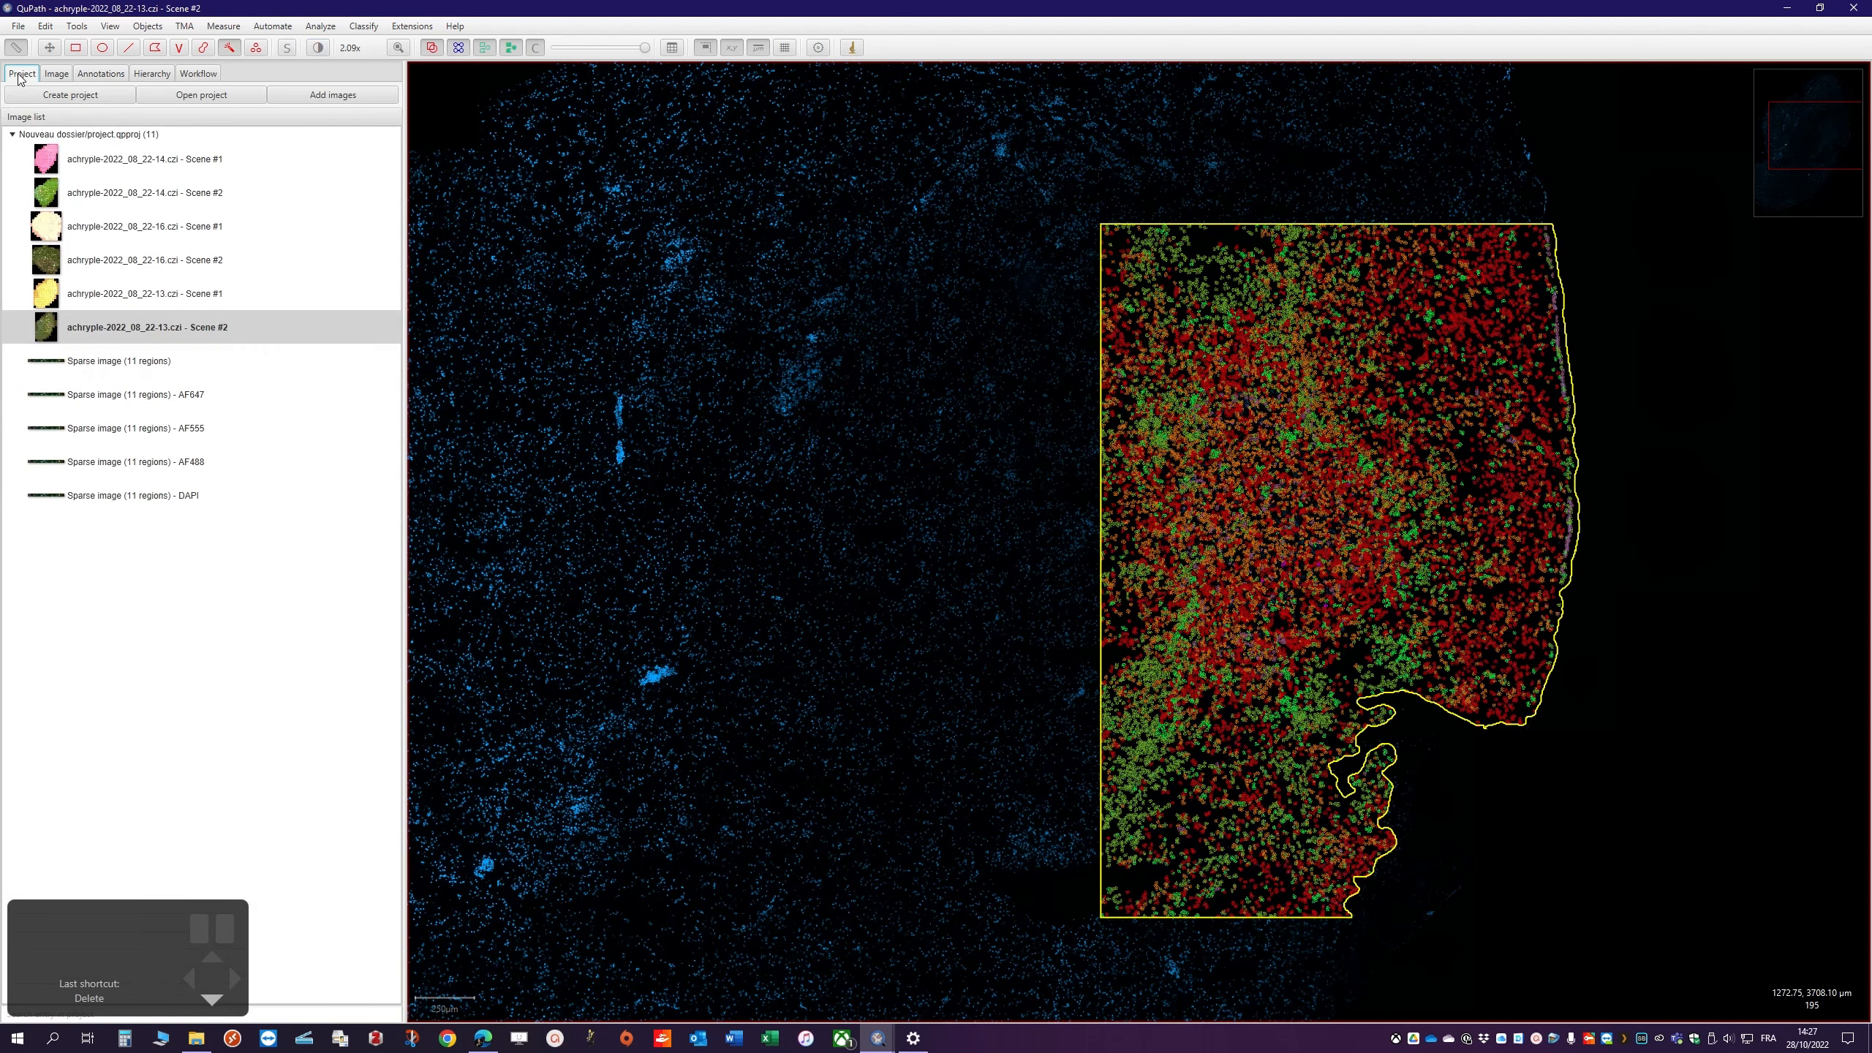
left_click(115, 76)
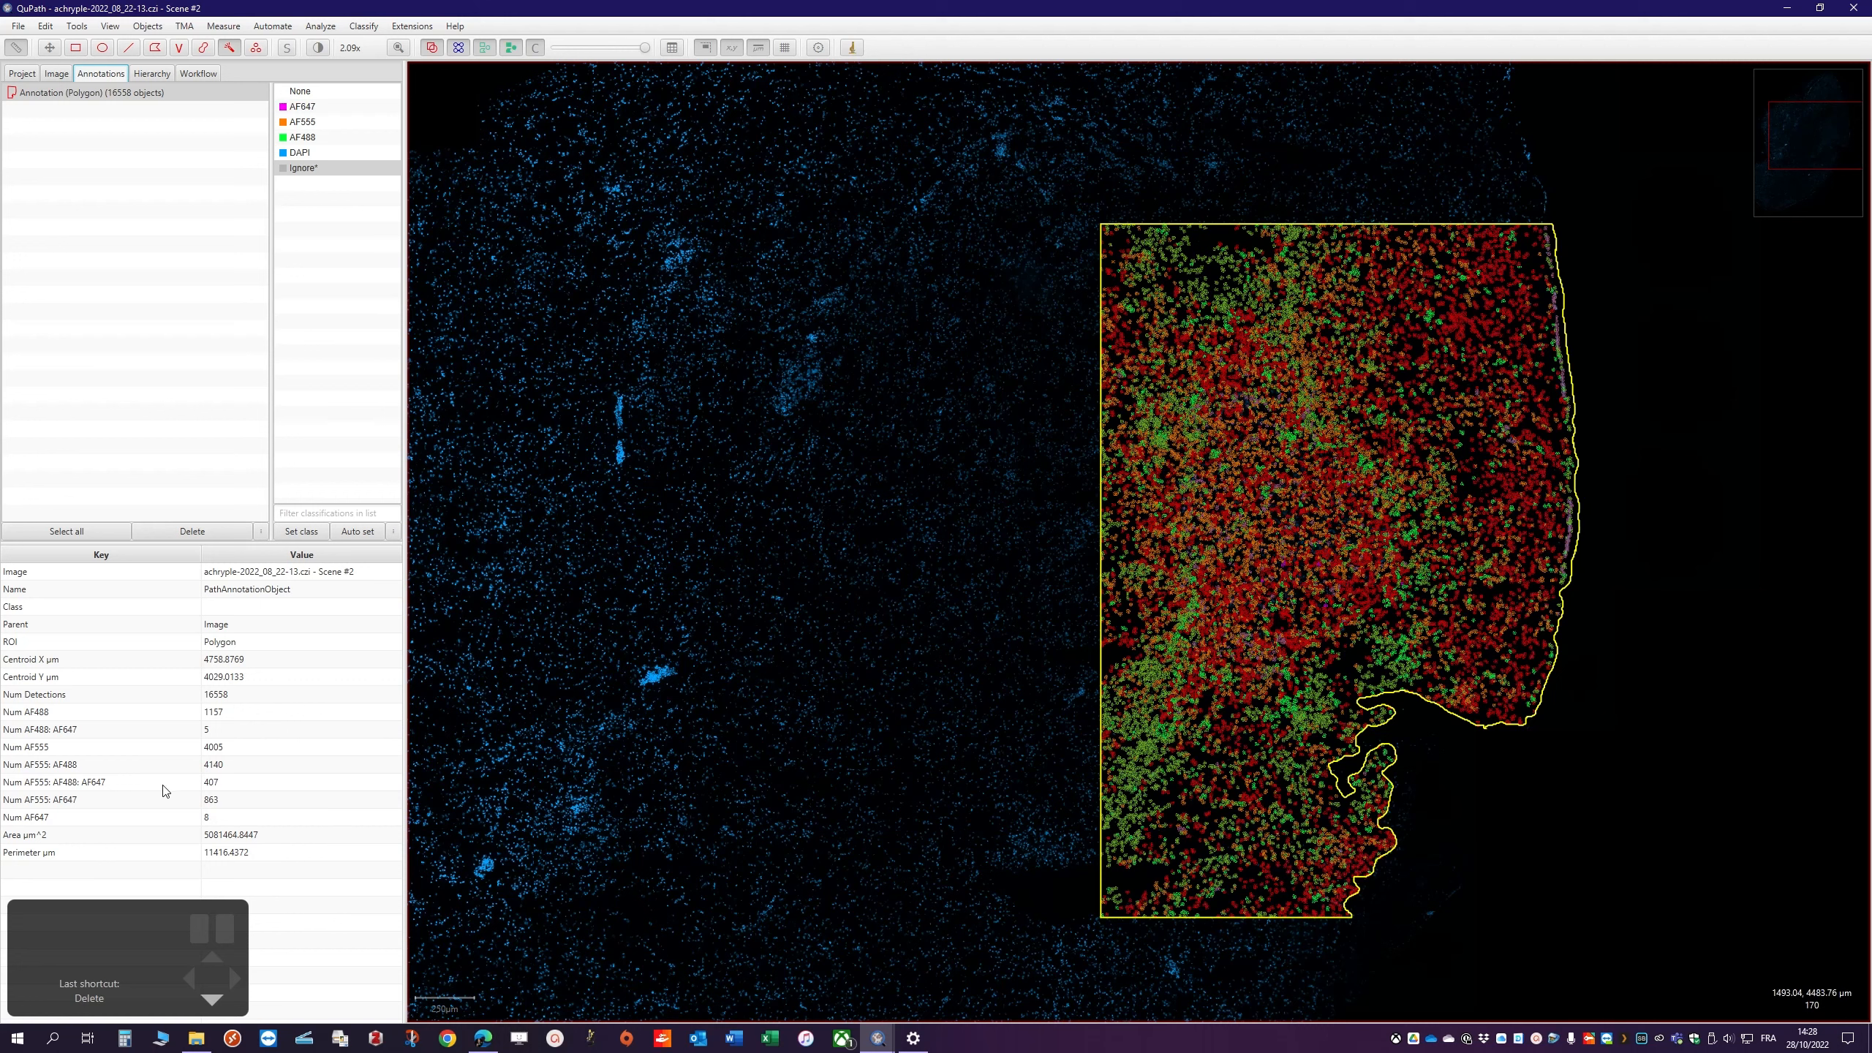
left_click(67, 786)
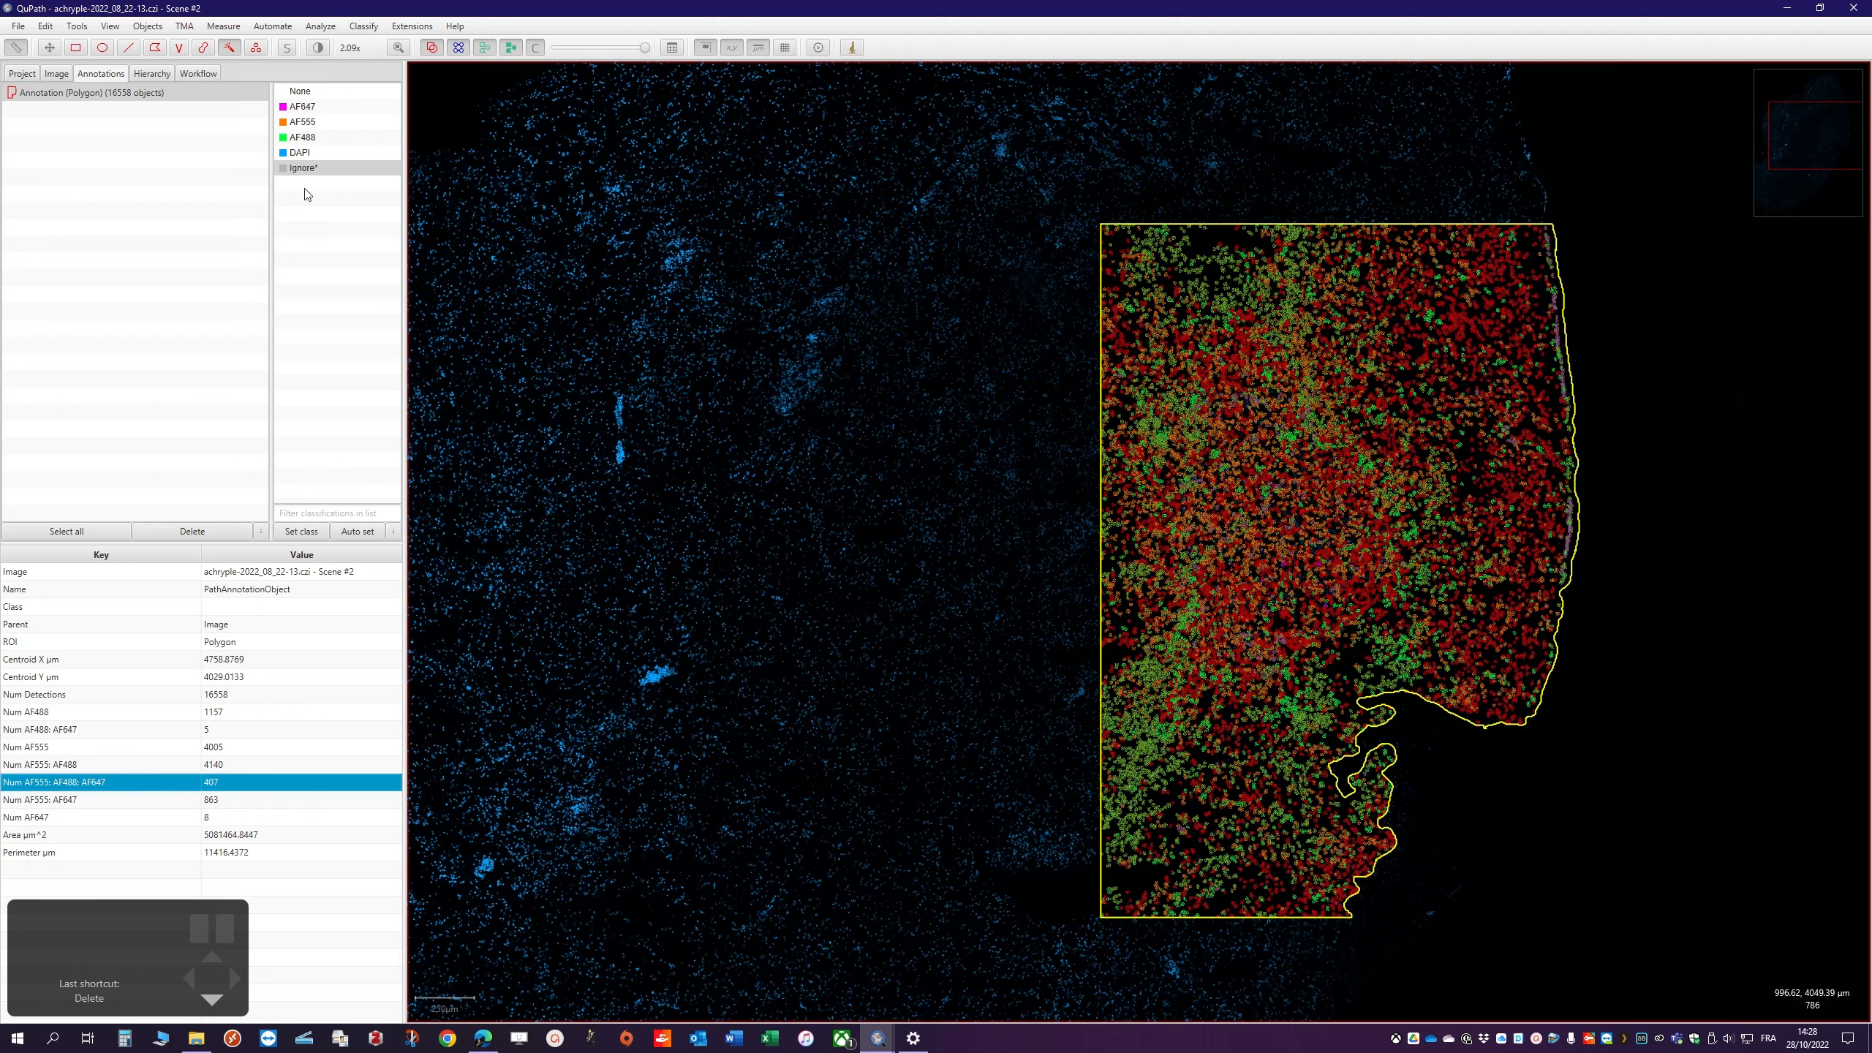
Populate the class list with all classes of the existing objects, including sub-classes, keeping the classes already available
left_click(393, 532)
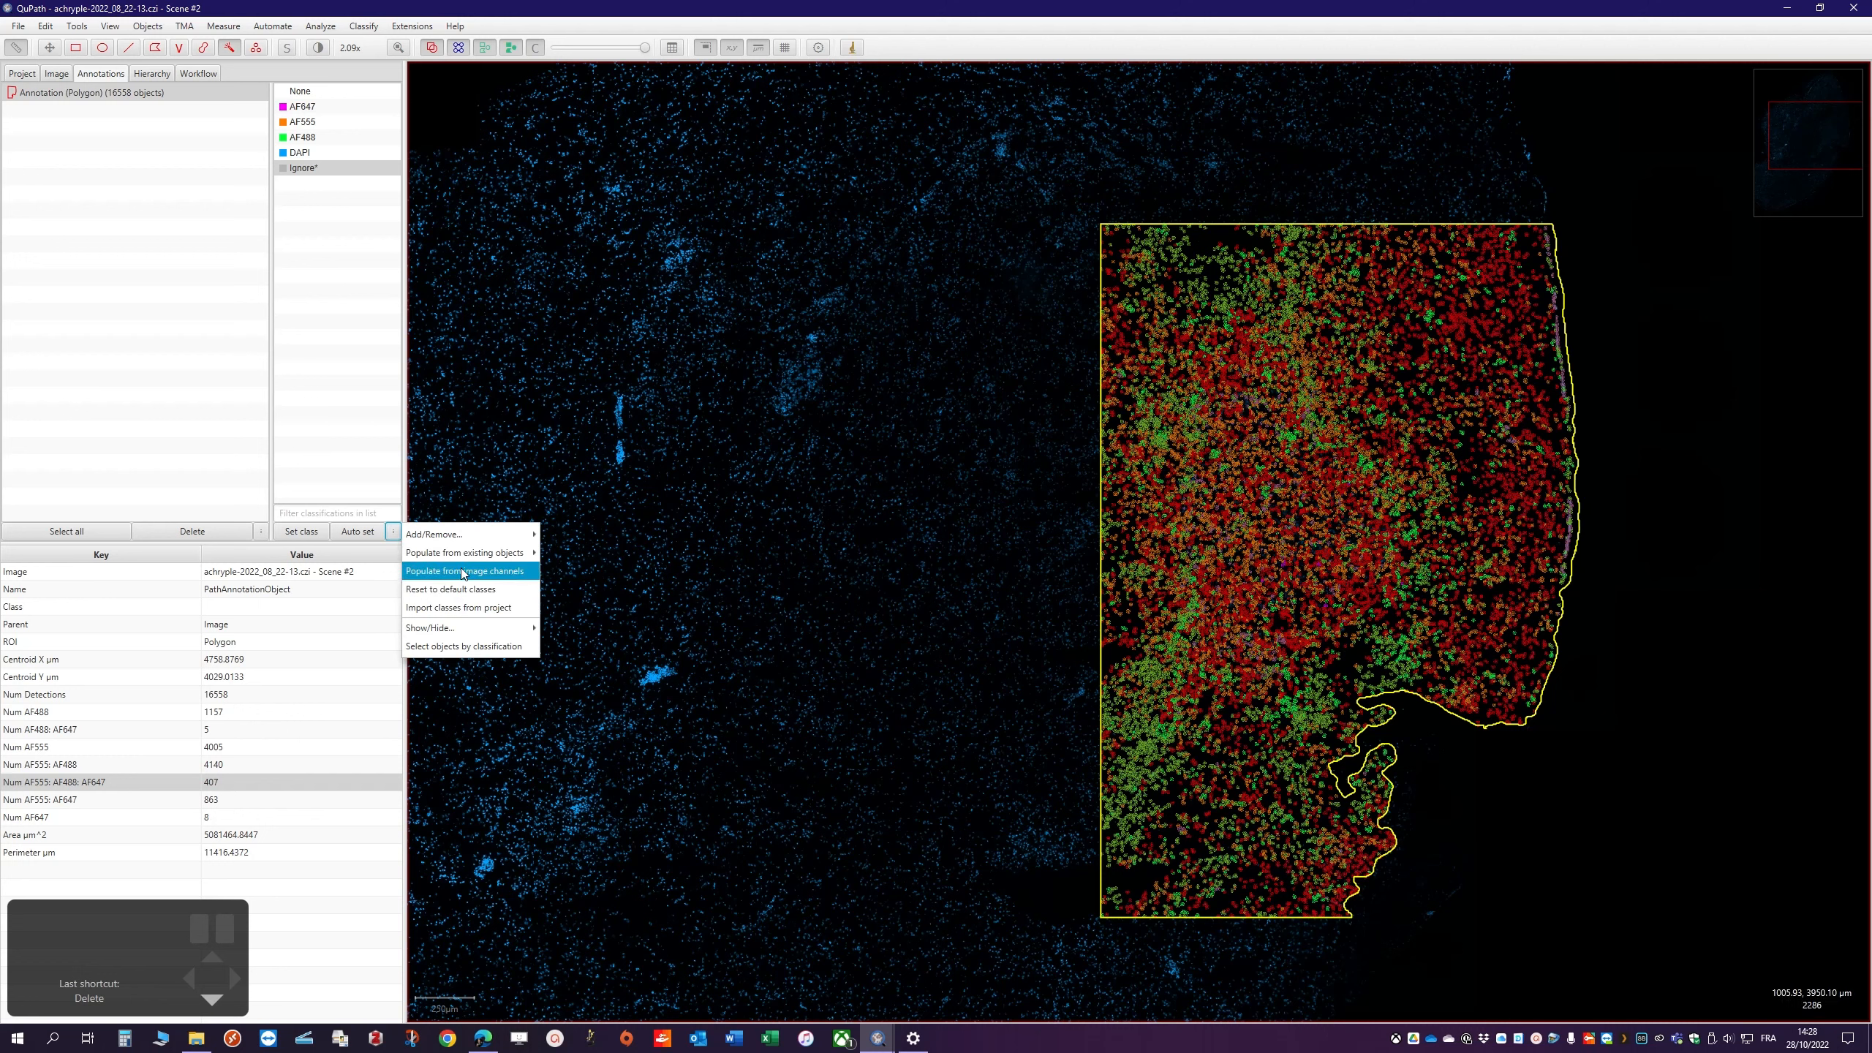
mouse_move(457, 560)
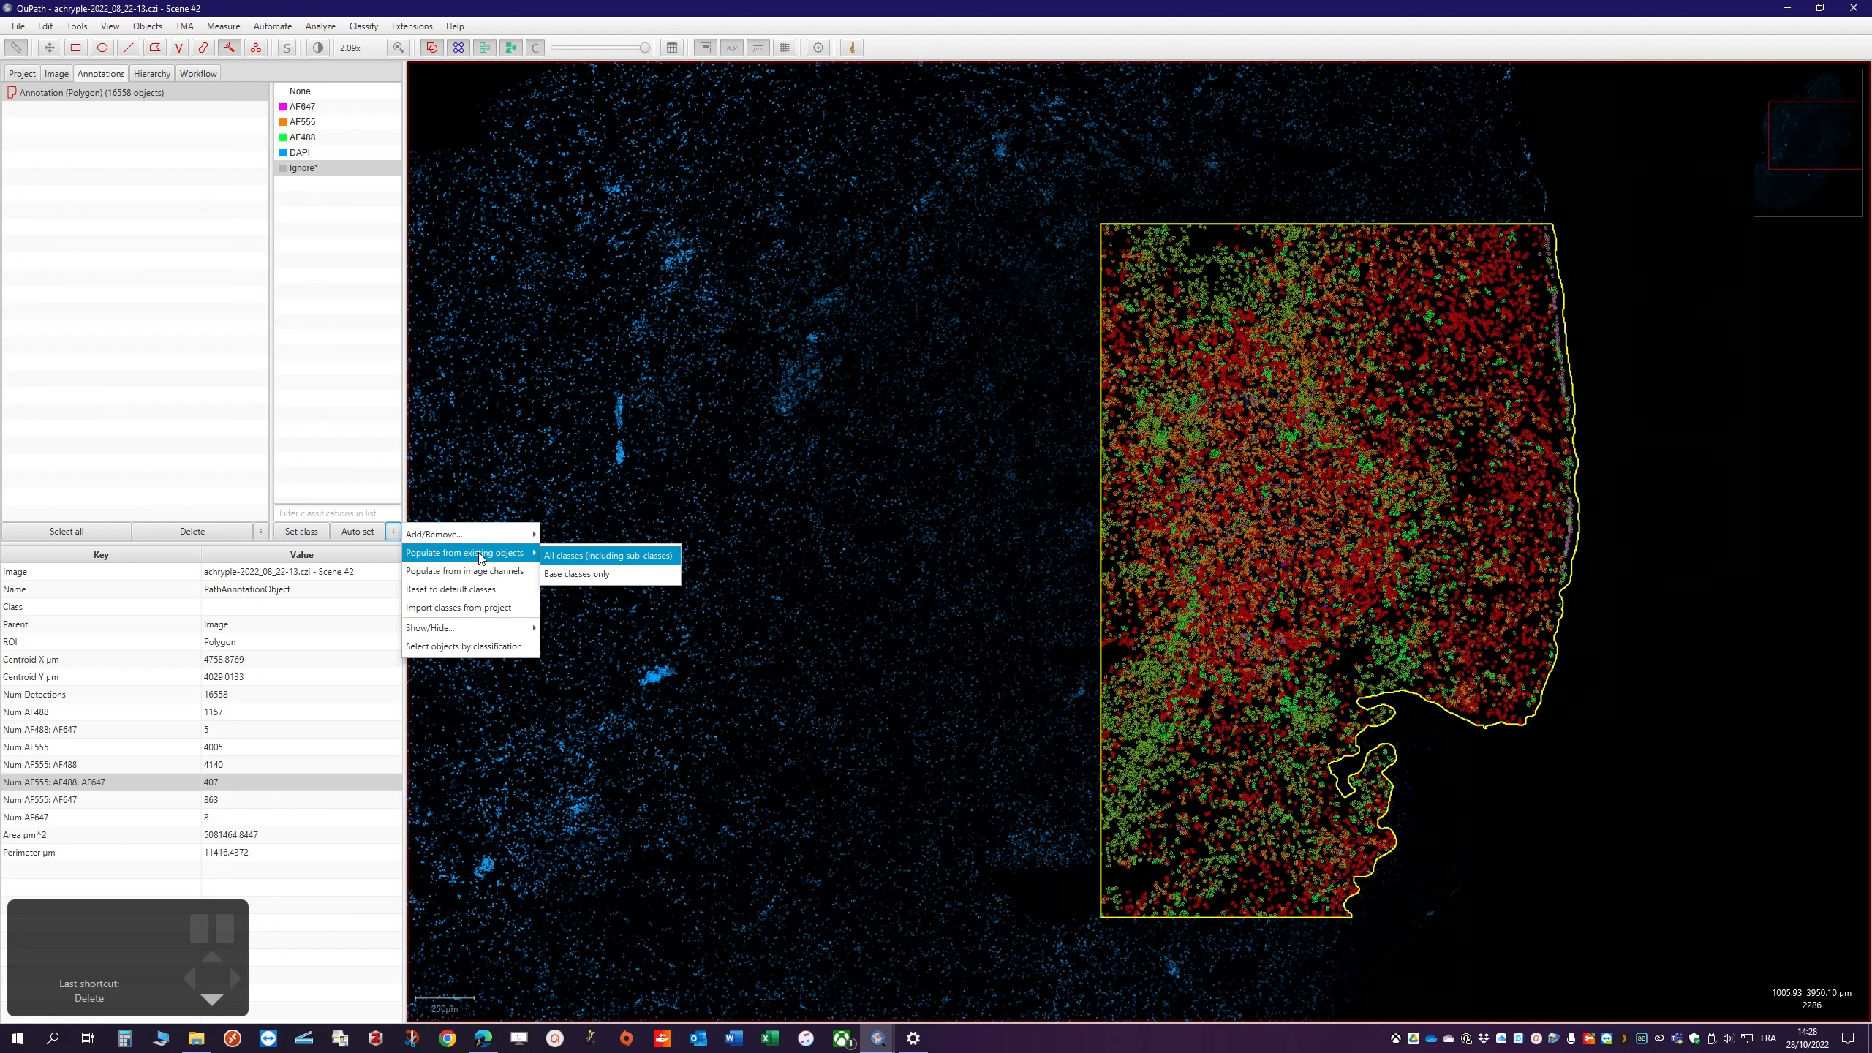
left_click(620, 561)
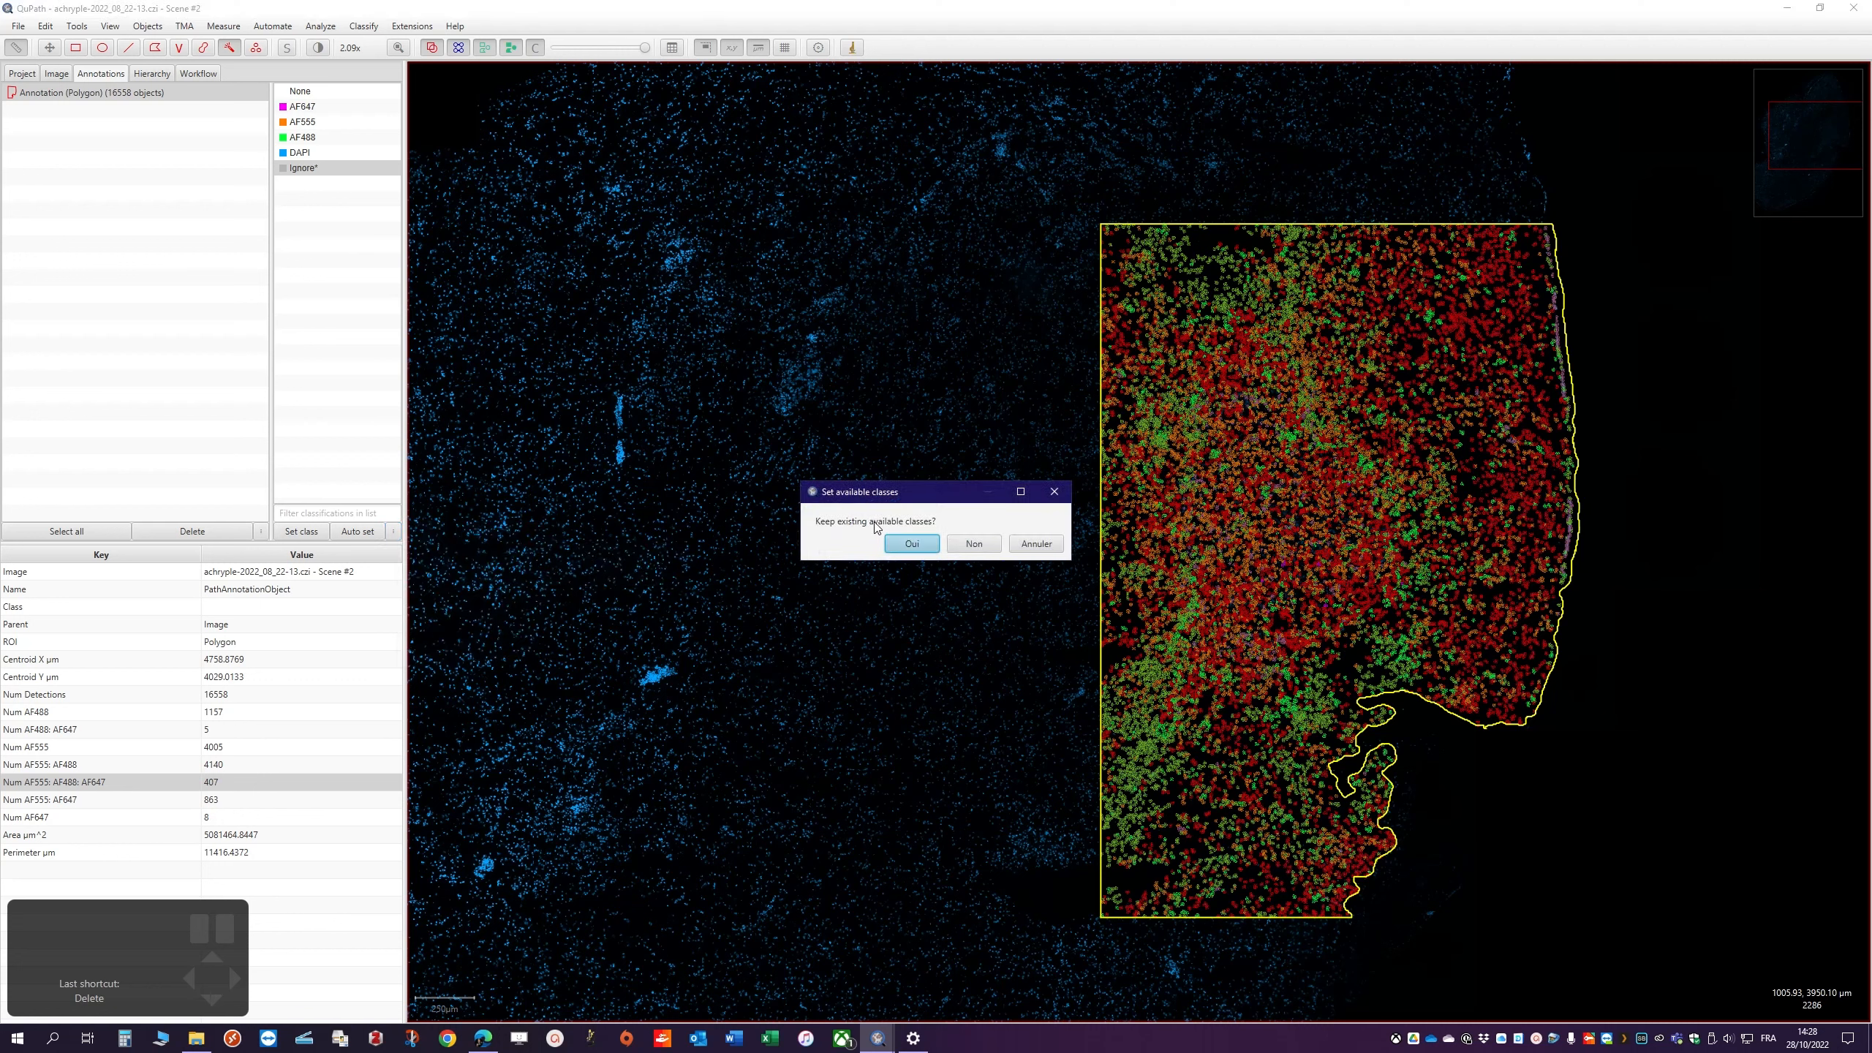
left_click(914, 545)
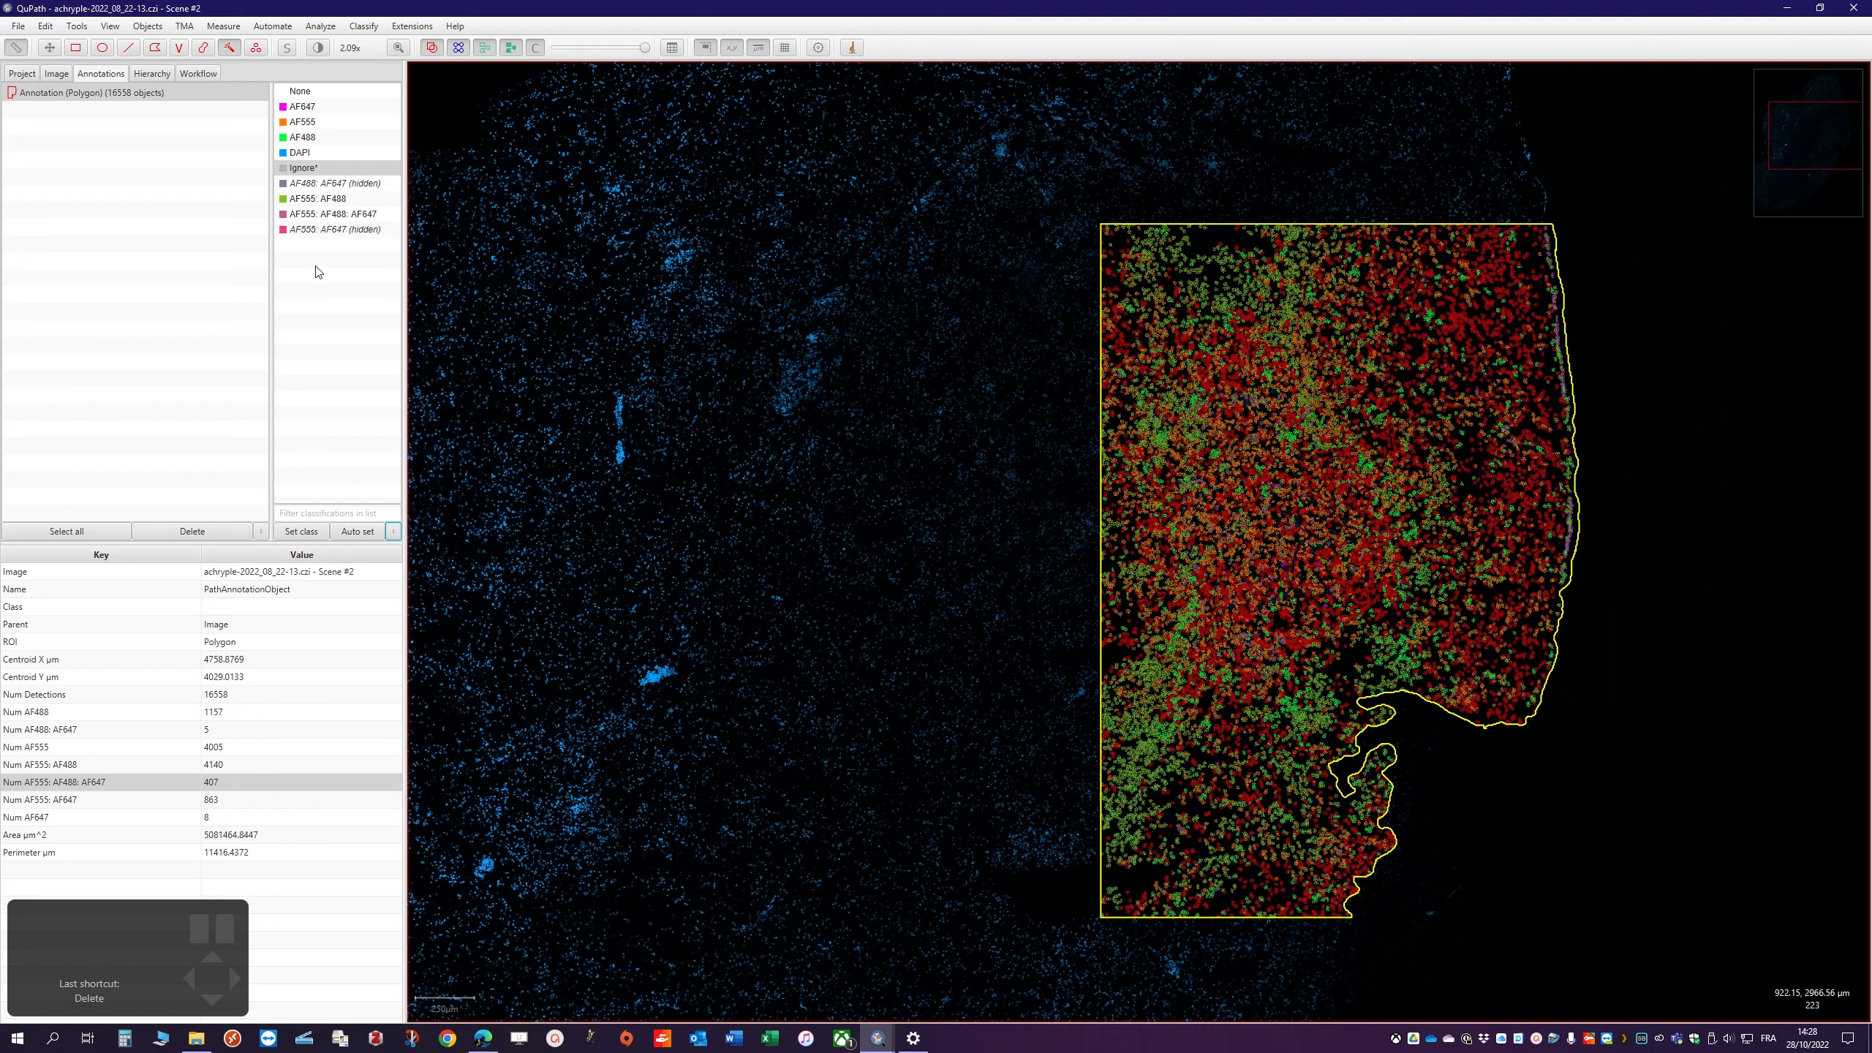
Change the colour of the AF555: AF488: AF647 class to yellow
left_click(336, 213)
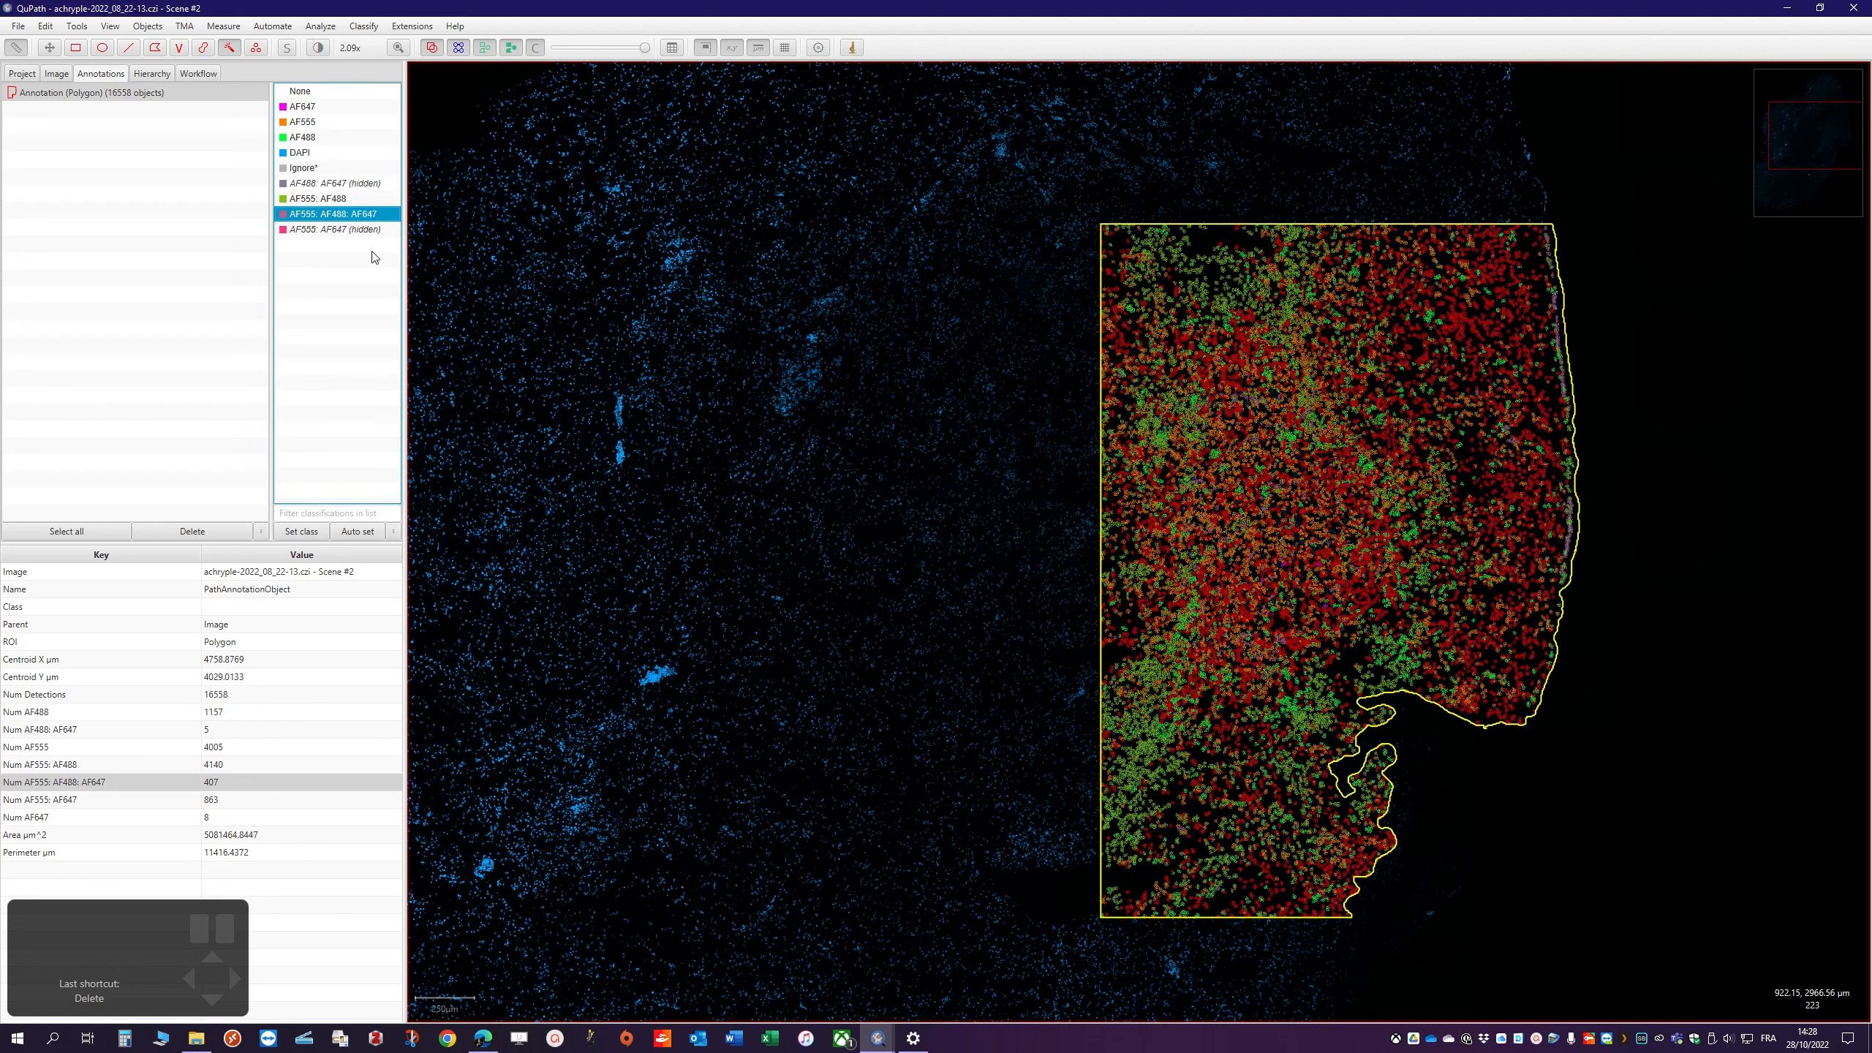
double_click(329, 213)
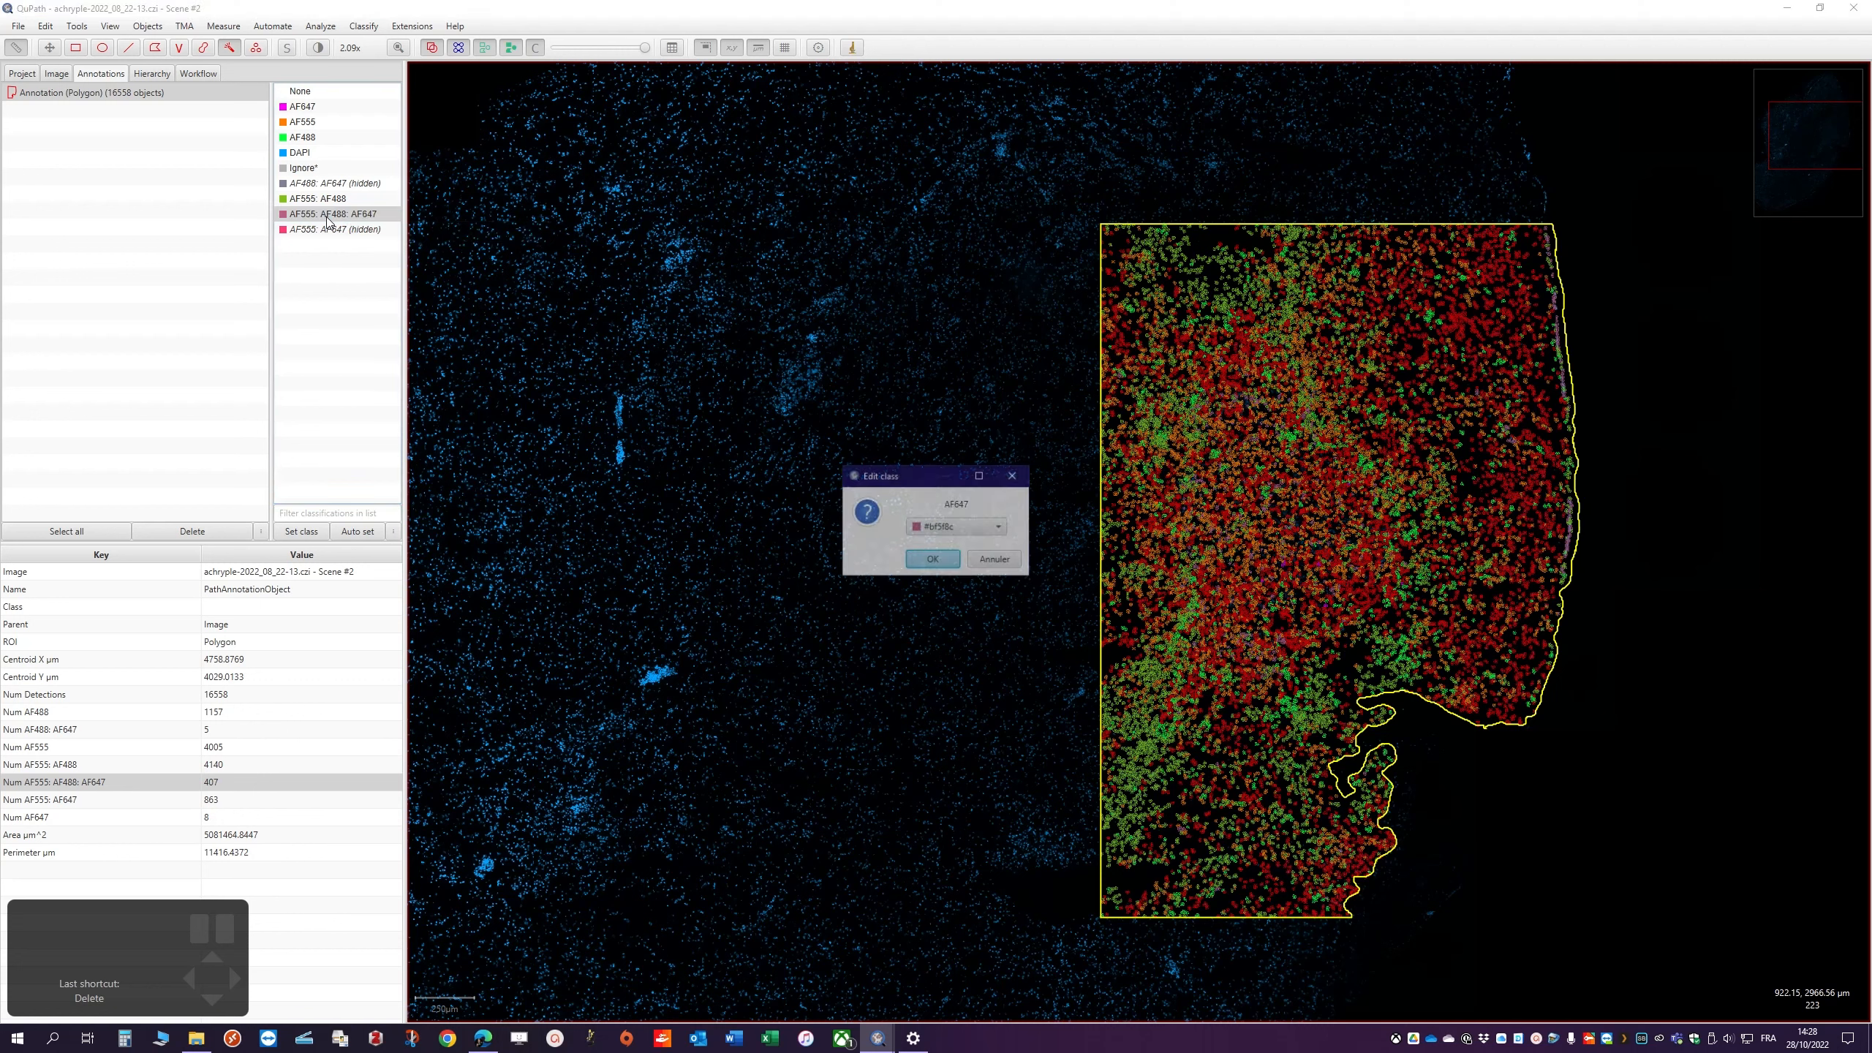
left_click(980, 527)
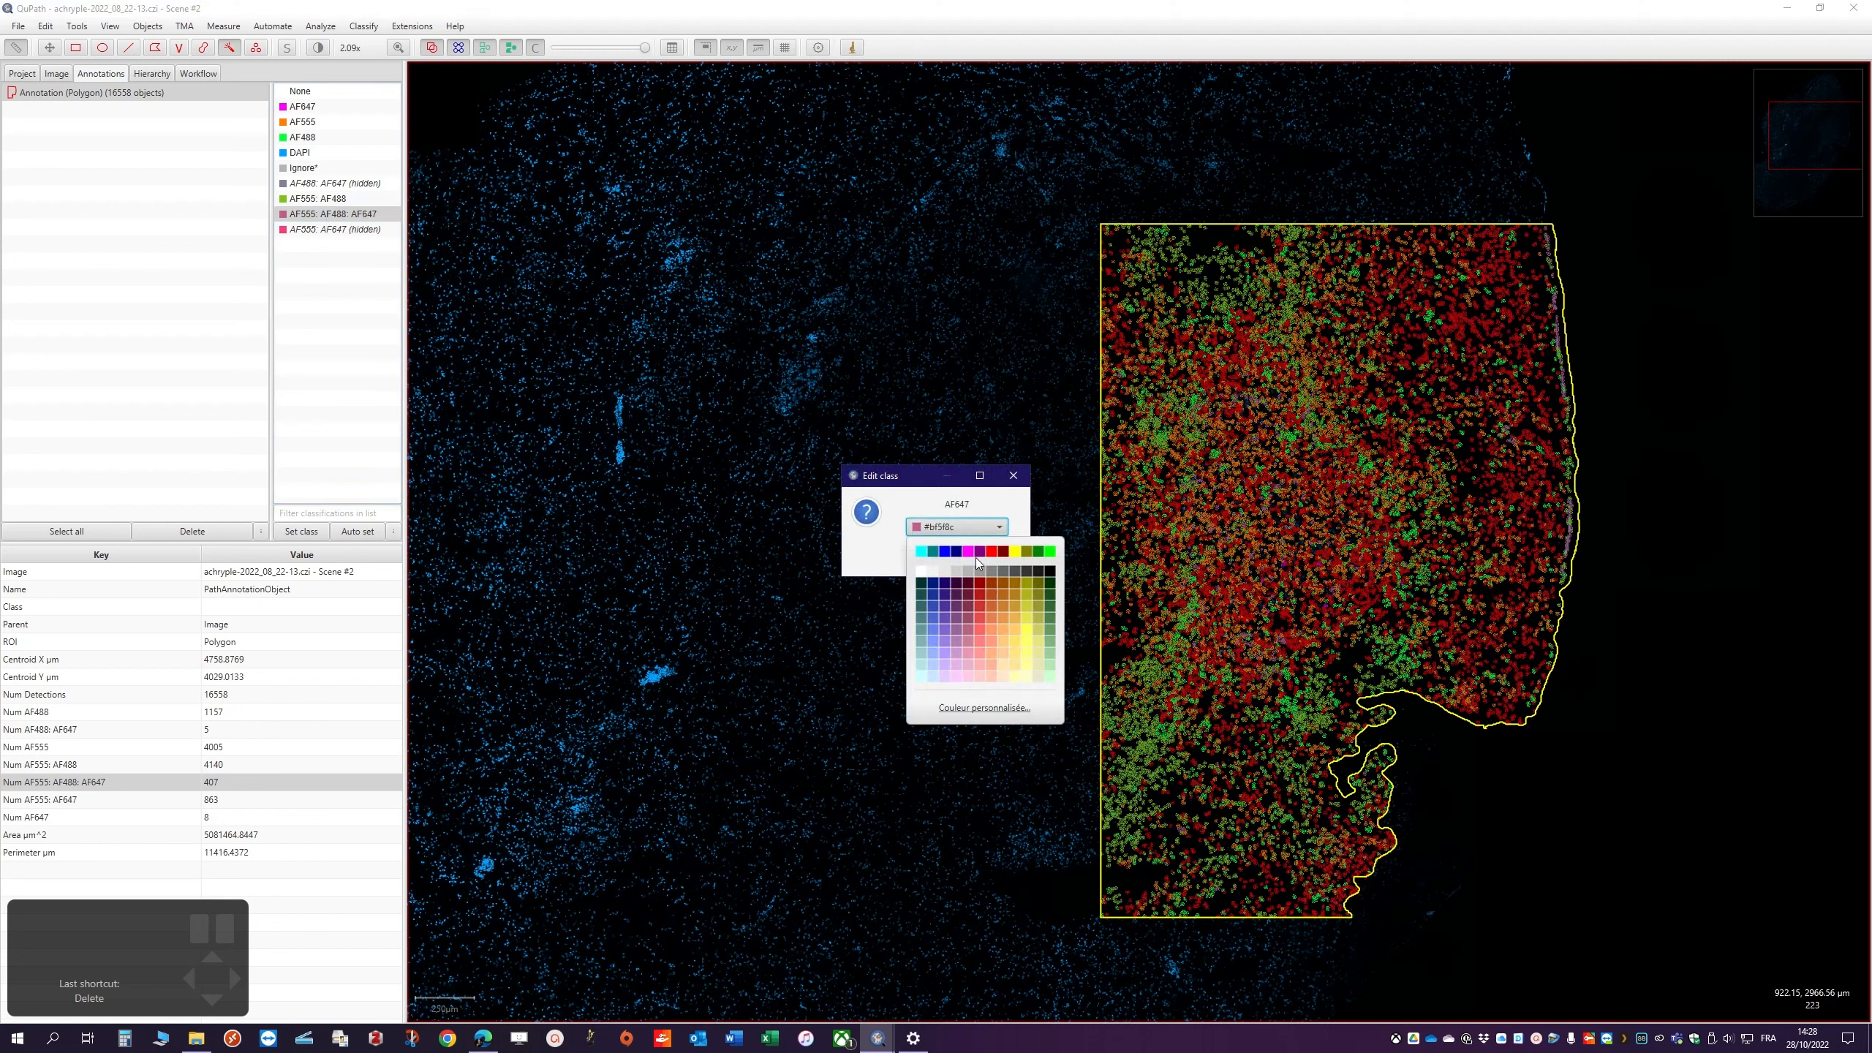
left_click(1015, 551)
left_click(933, 563)
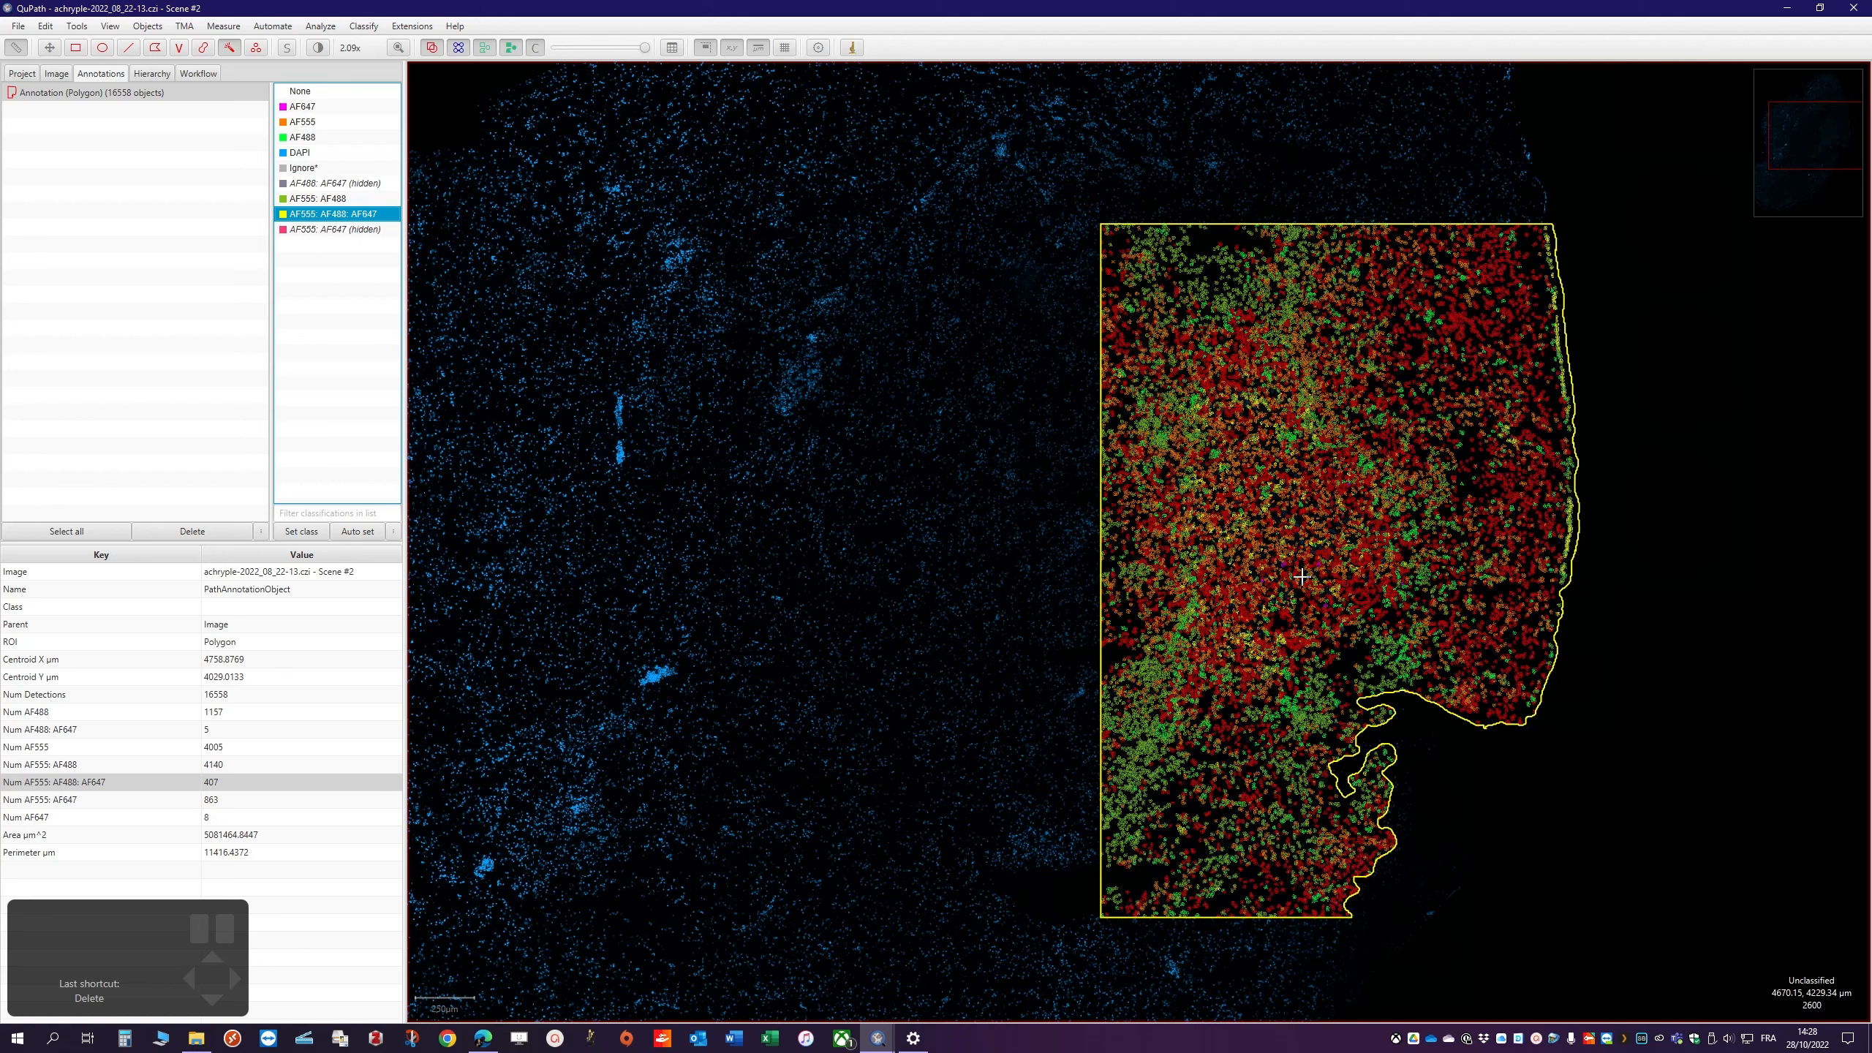
Hide the AF555: AF488, DAPI, AF488, AF555 and AF647 classes in the viewer, leaving the triple-positive class shown
left_click(321, 204)
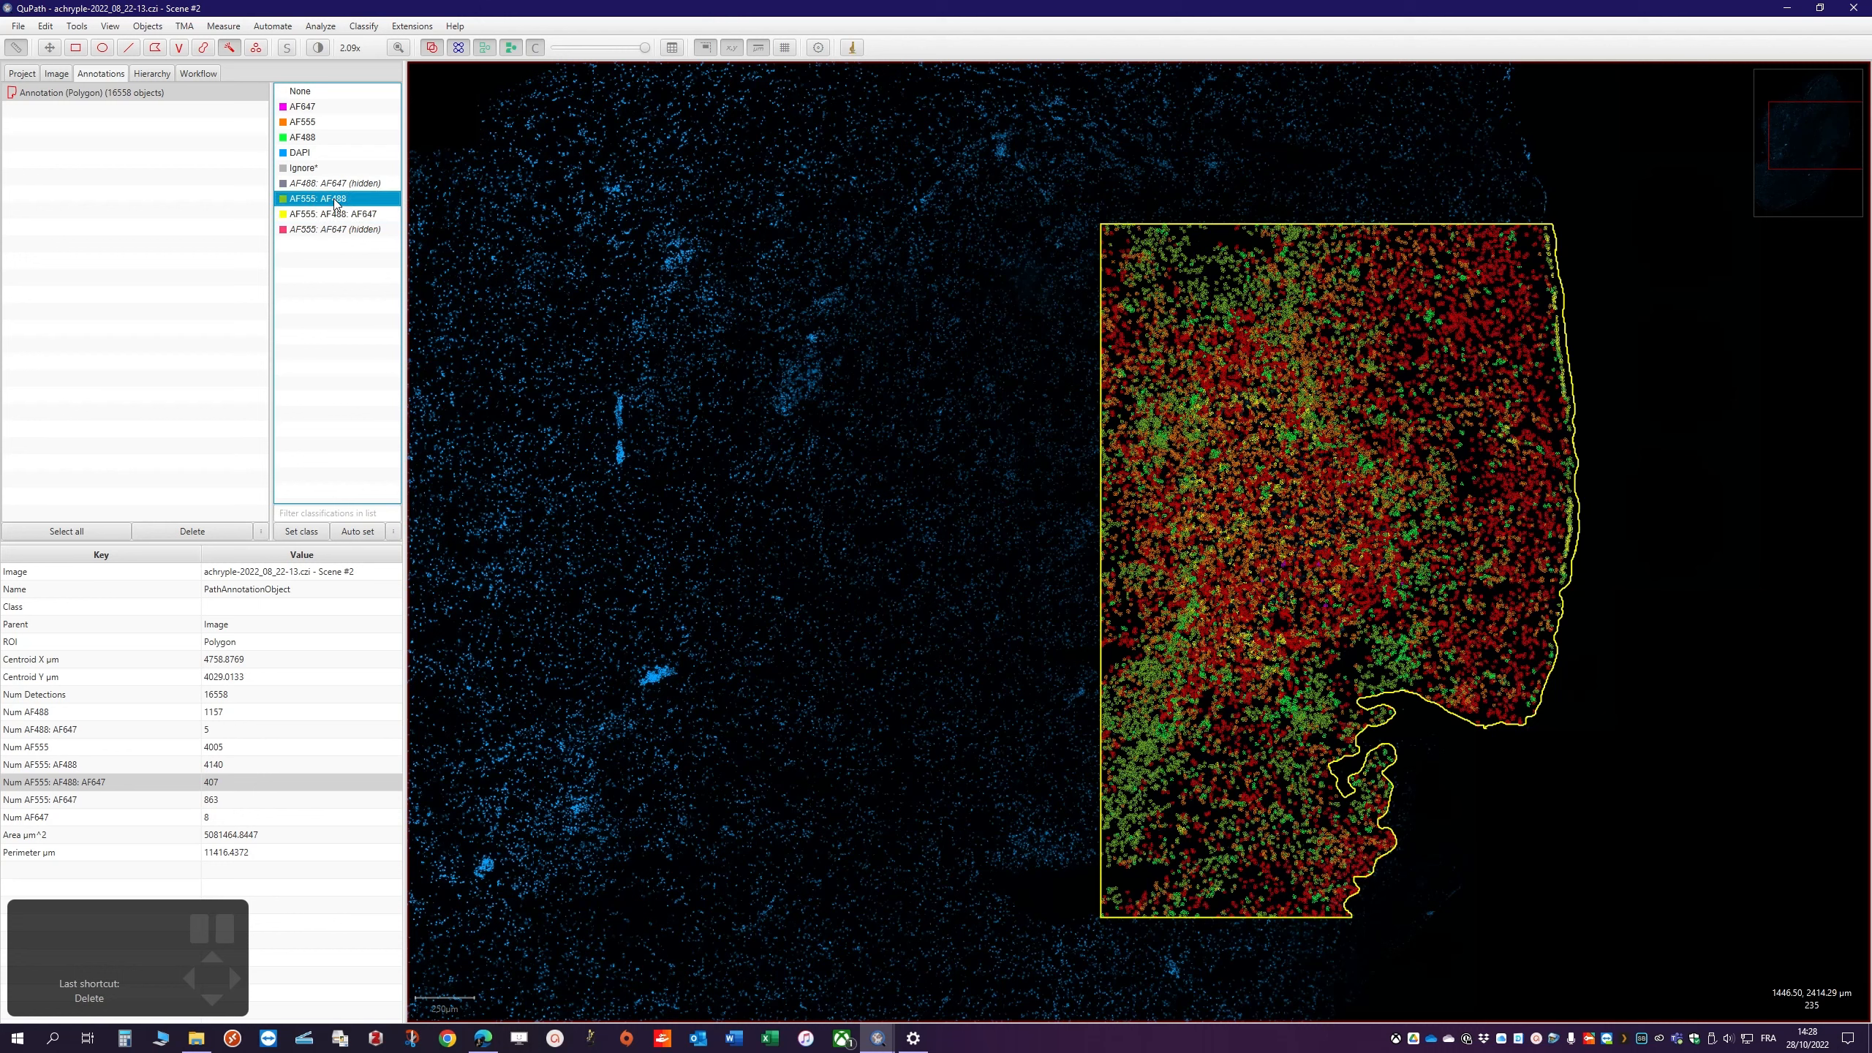
right_click(334, 204)
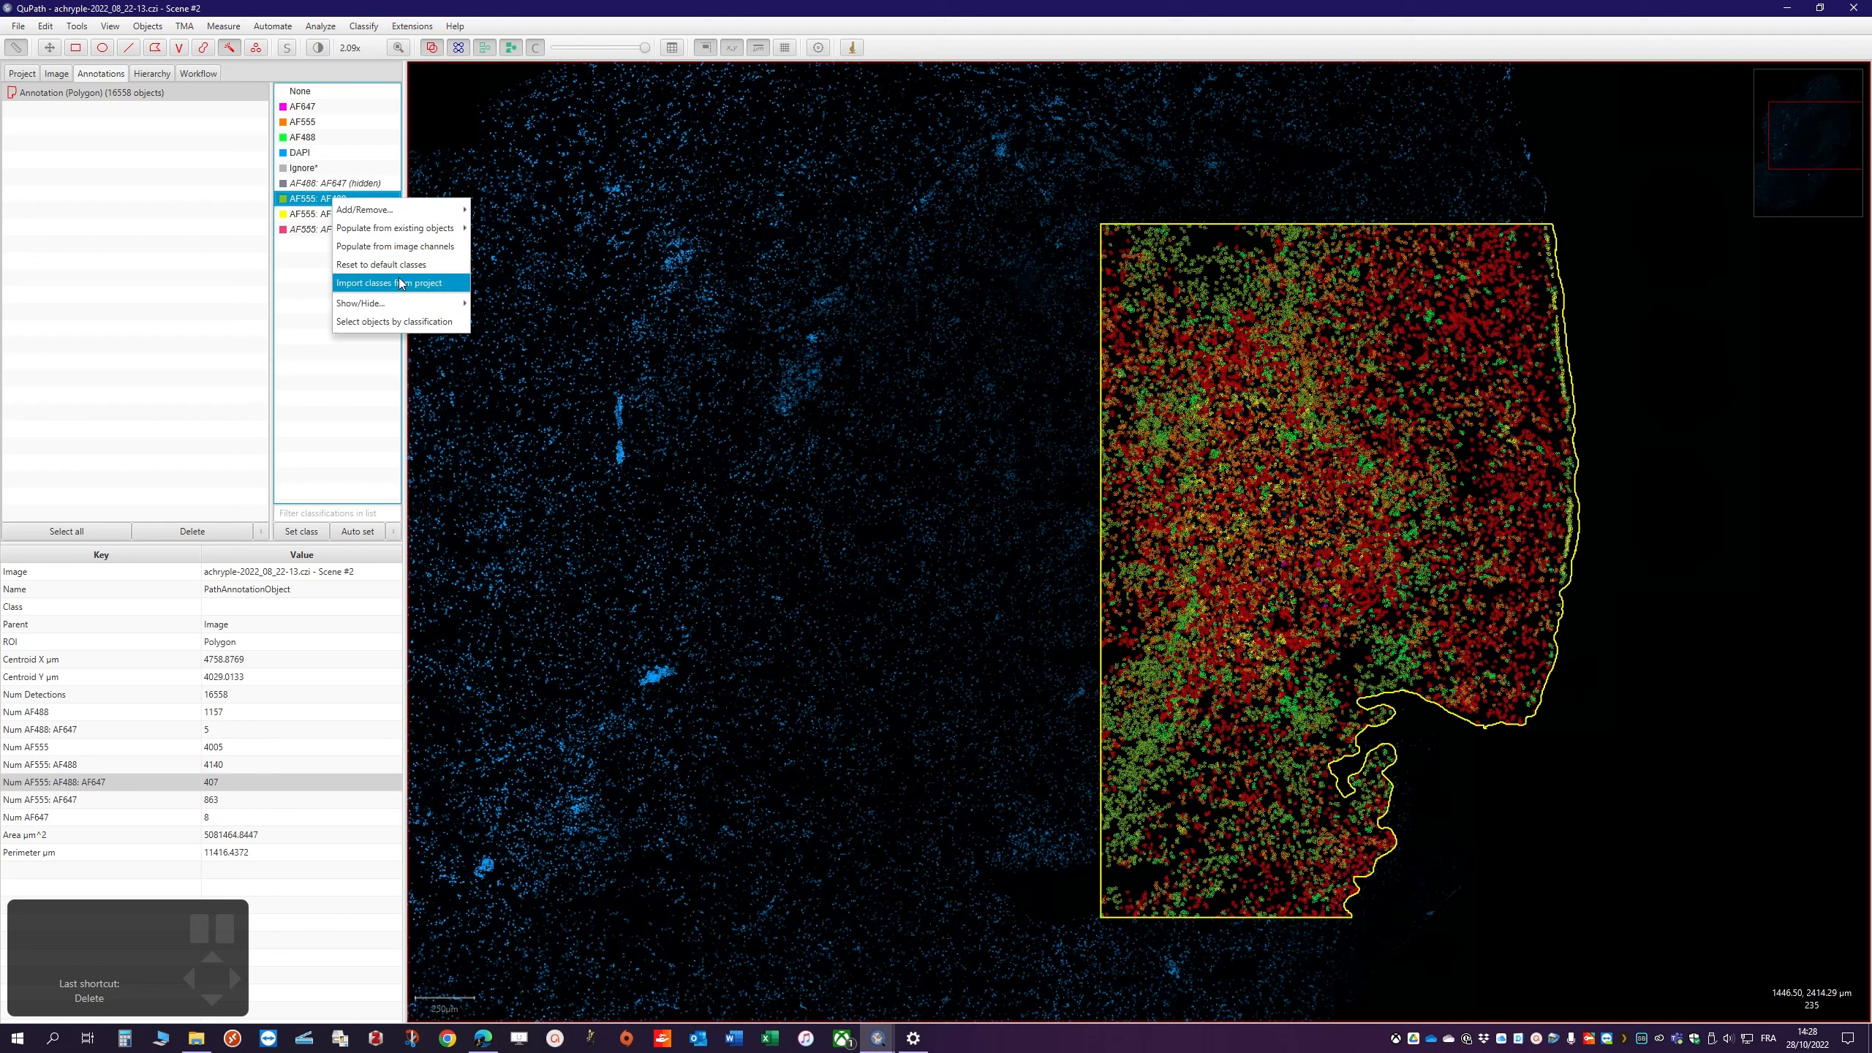
mouse_move(418, 303)
left_click(508, 326)
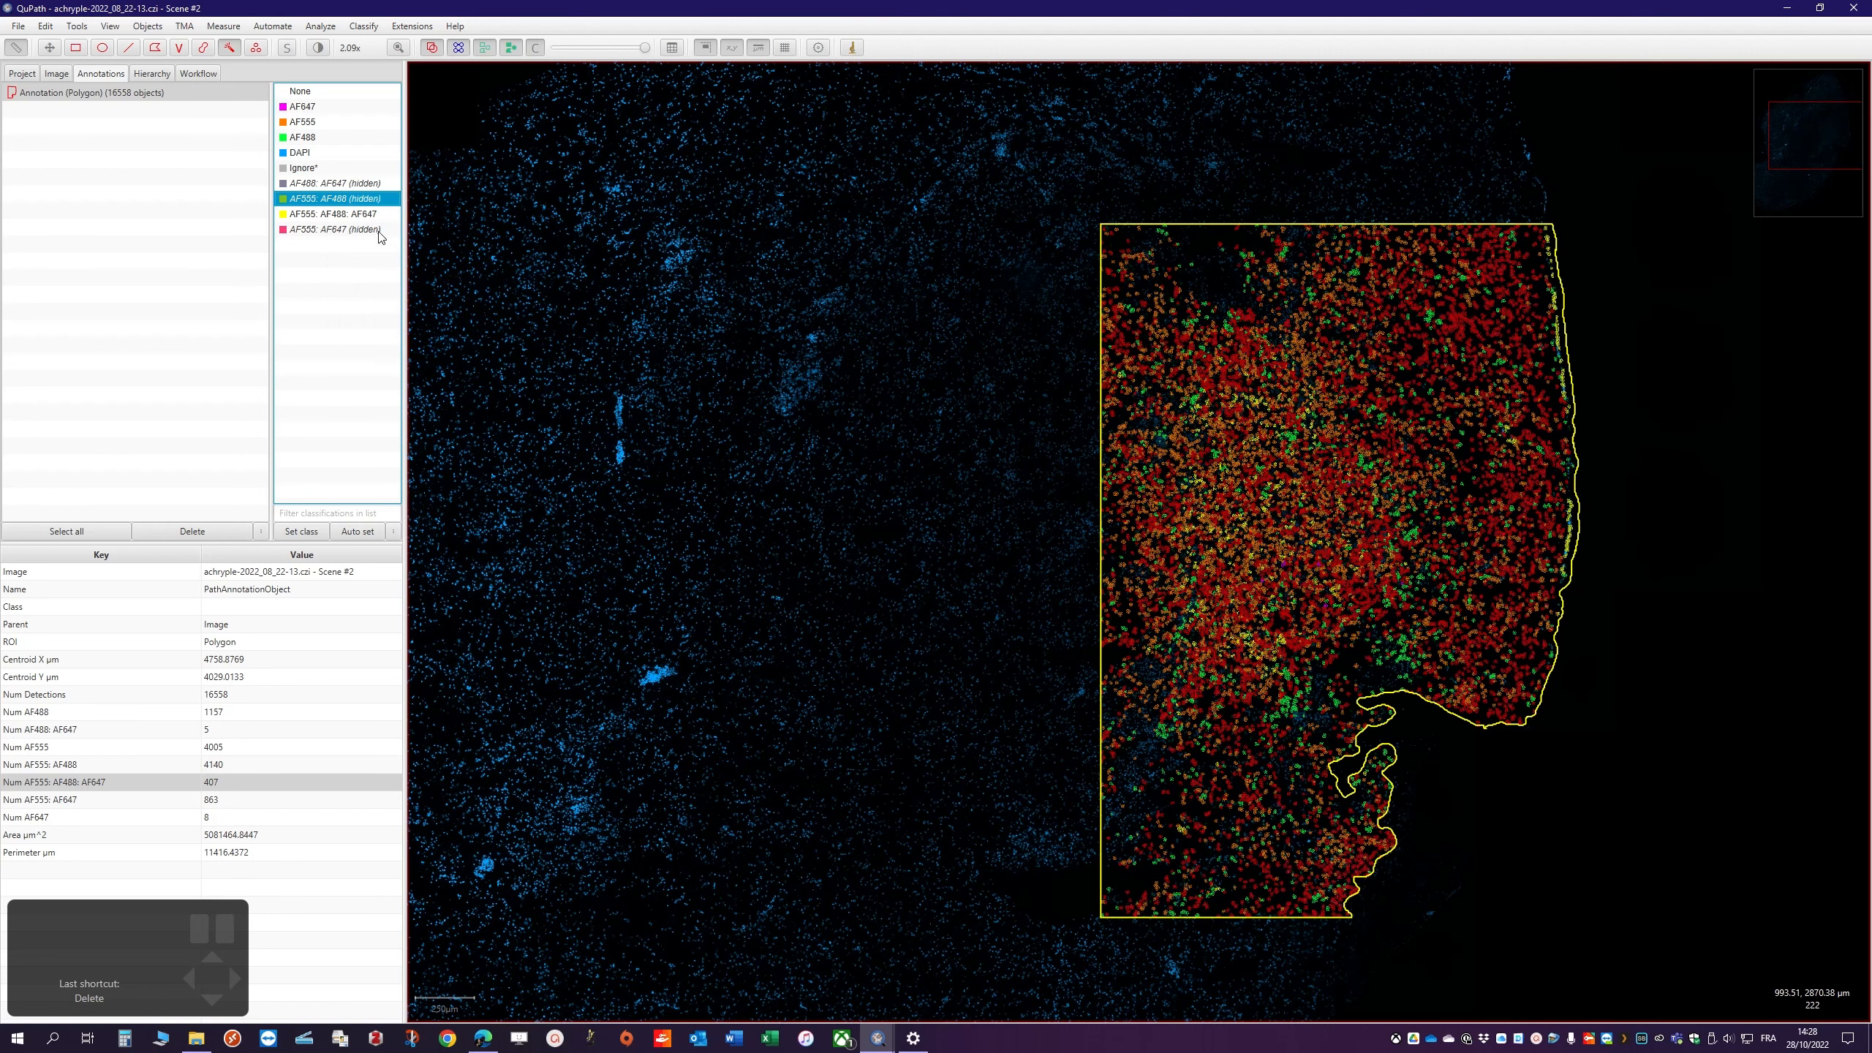
left_click(310, 154)
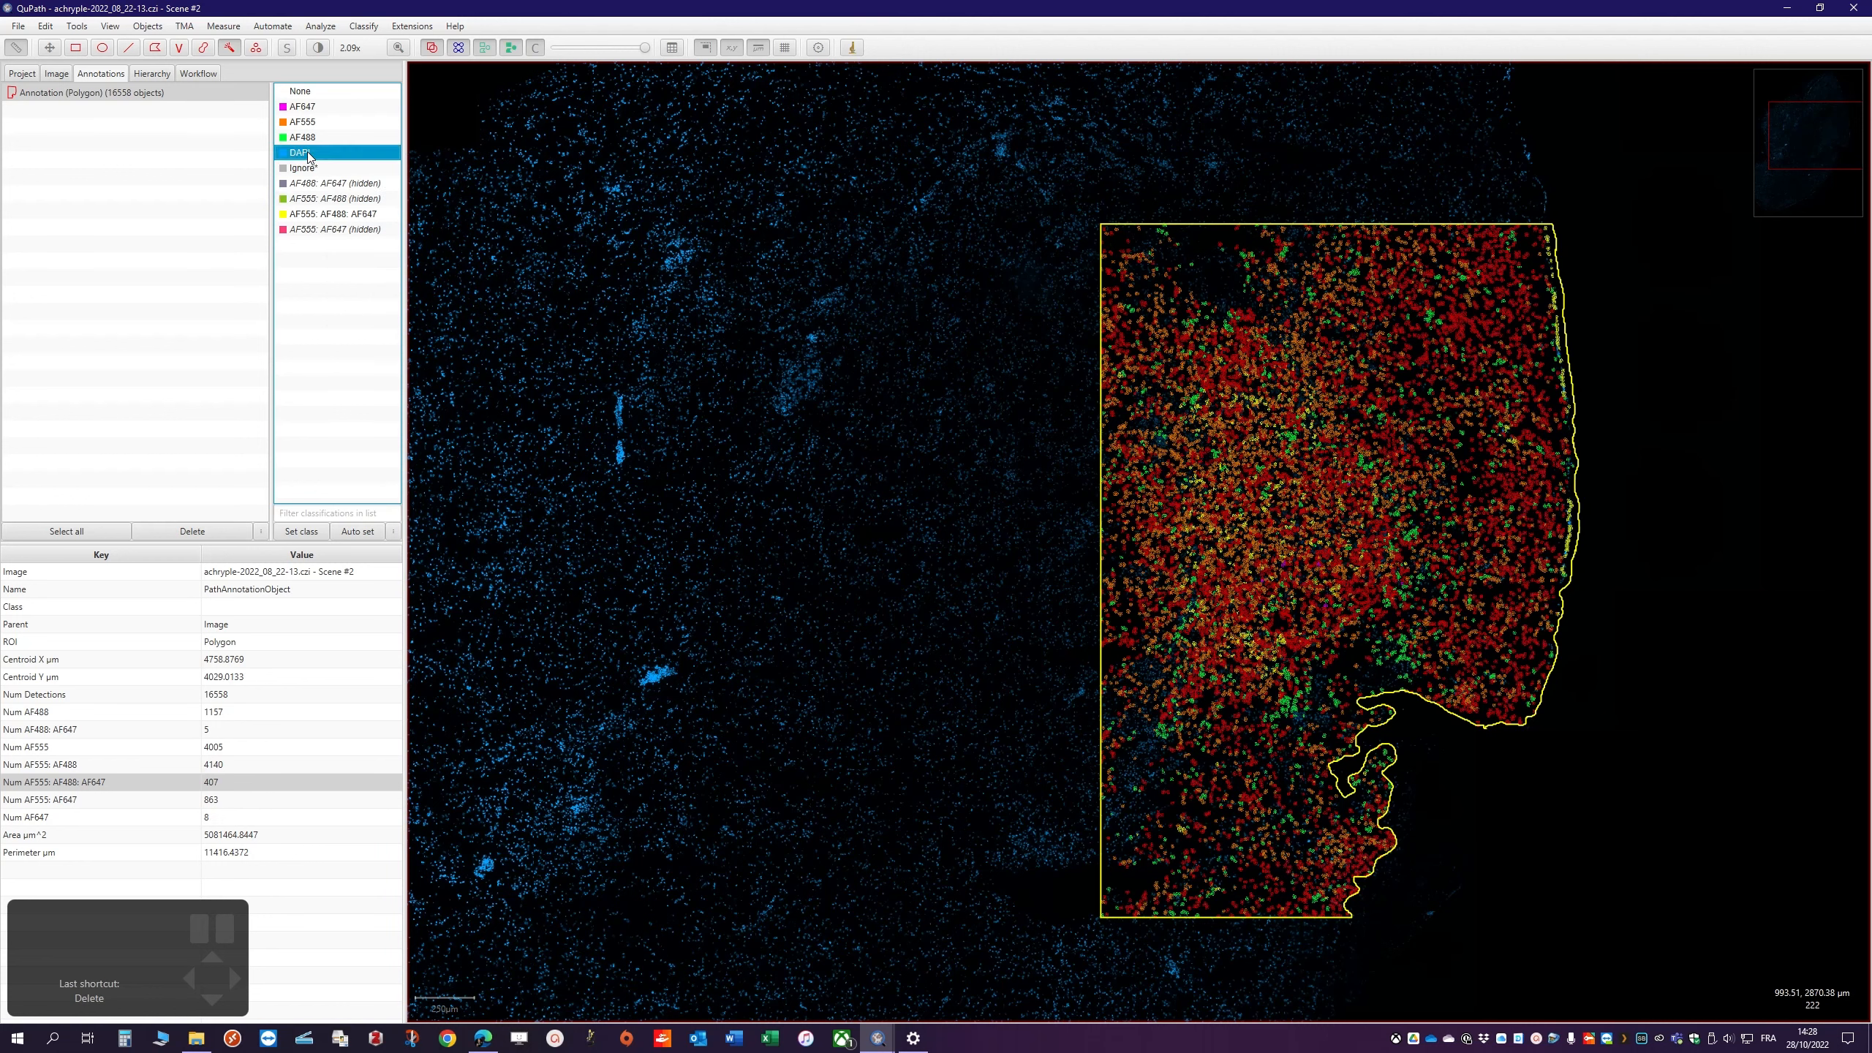
key("h")
left_click(313, 139)
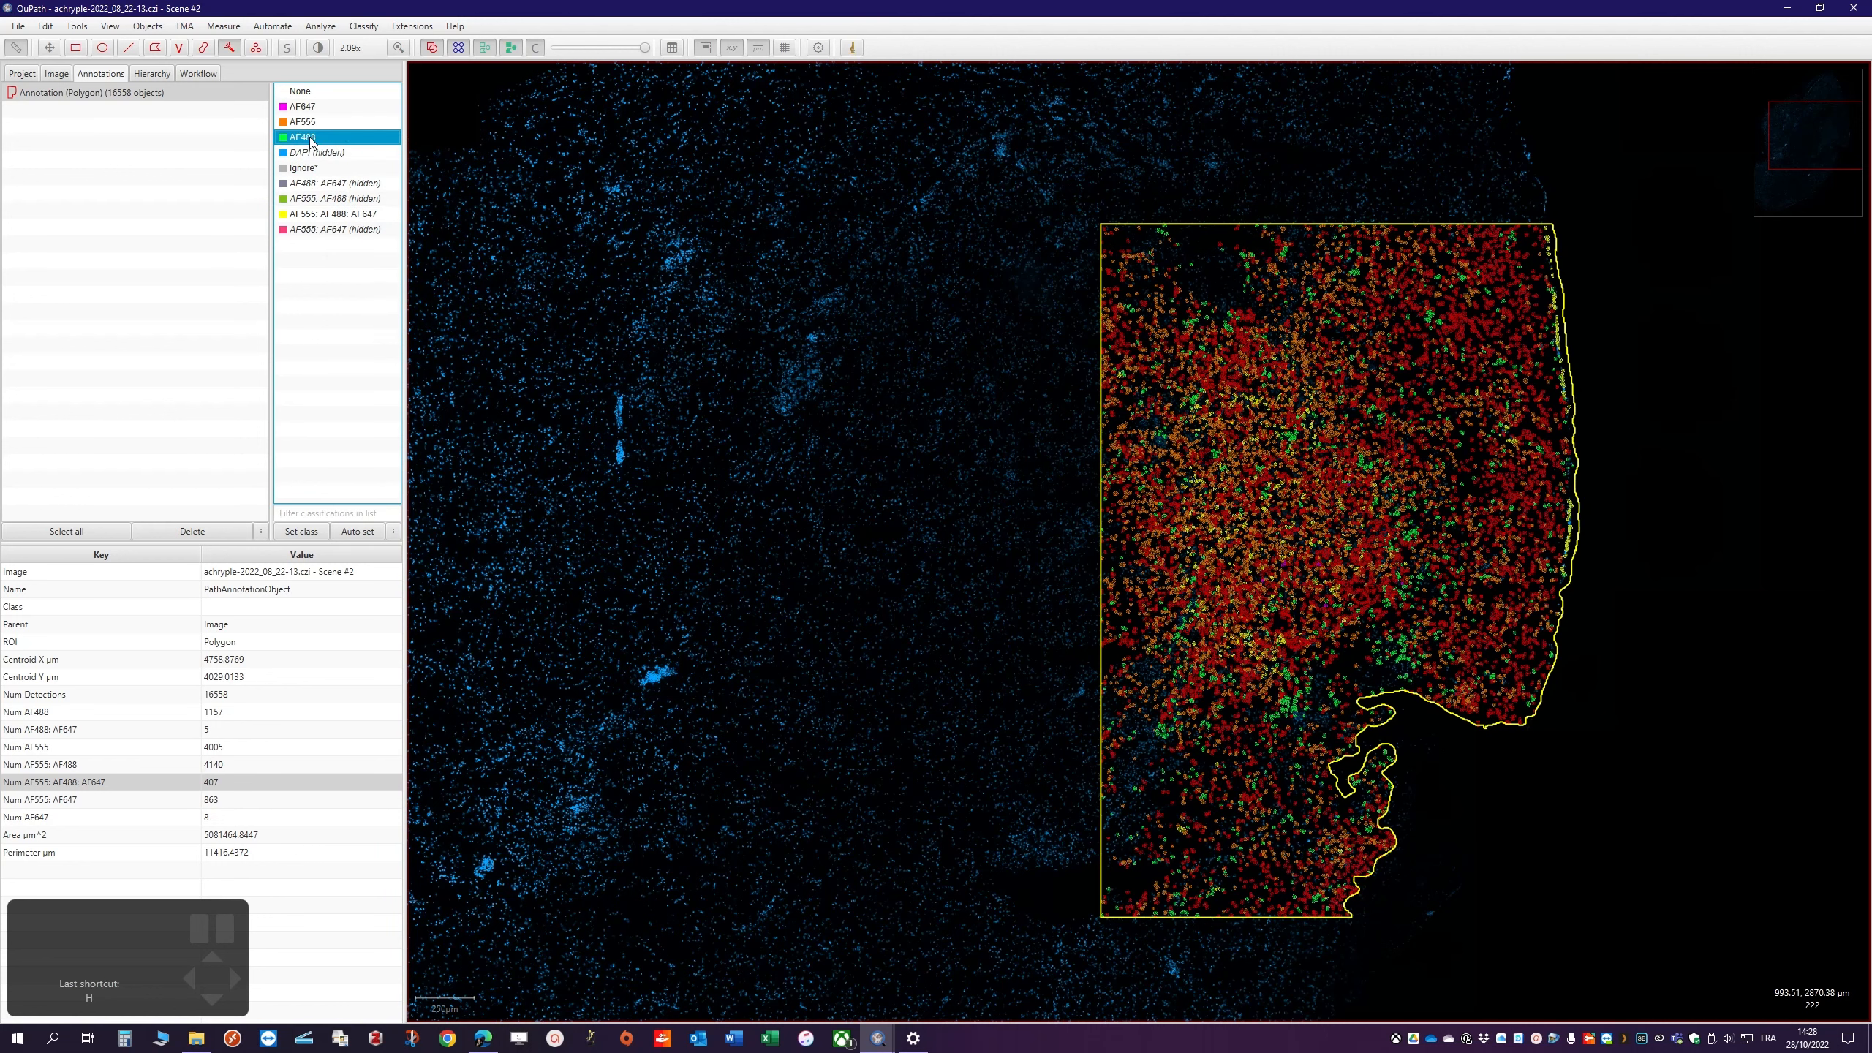
key("h")
left_click(310, 120)
key("h")
left_click(311, 107)
key("h")
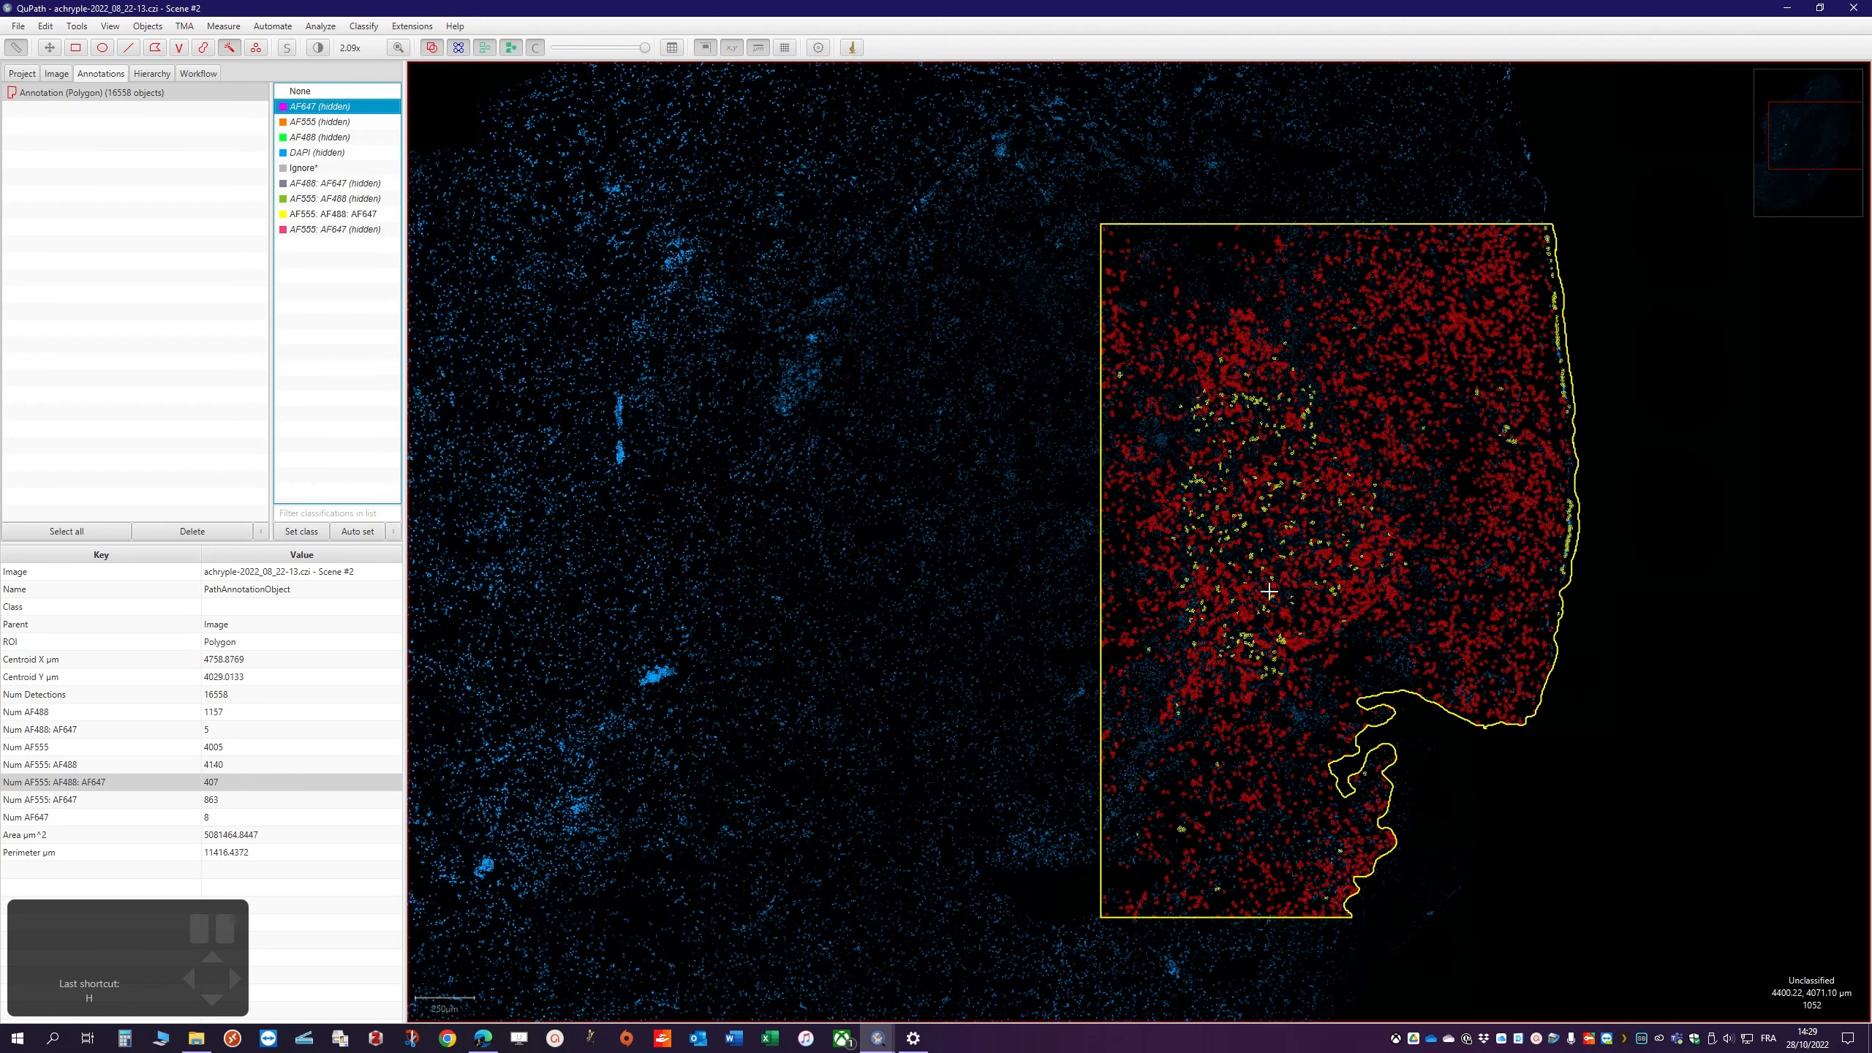
scroll(1312, 529, "up", 3)
scroll(1310, 522, "down", 3)
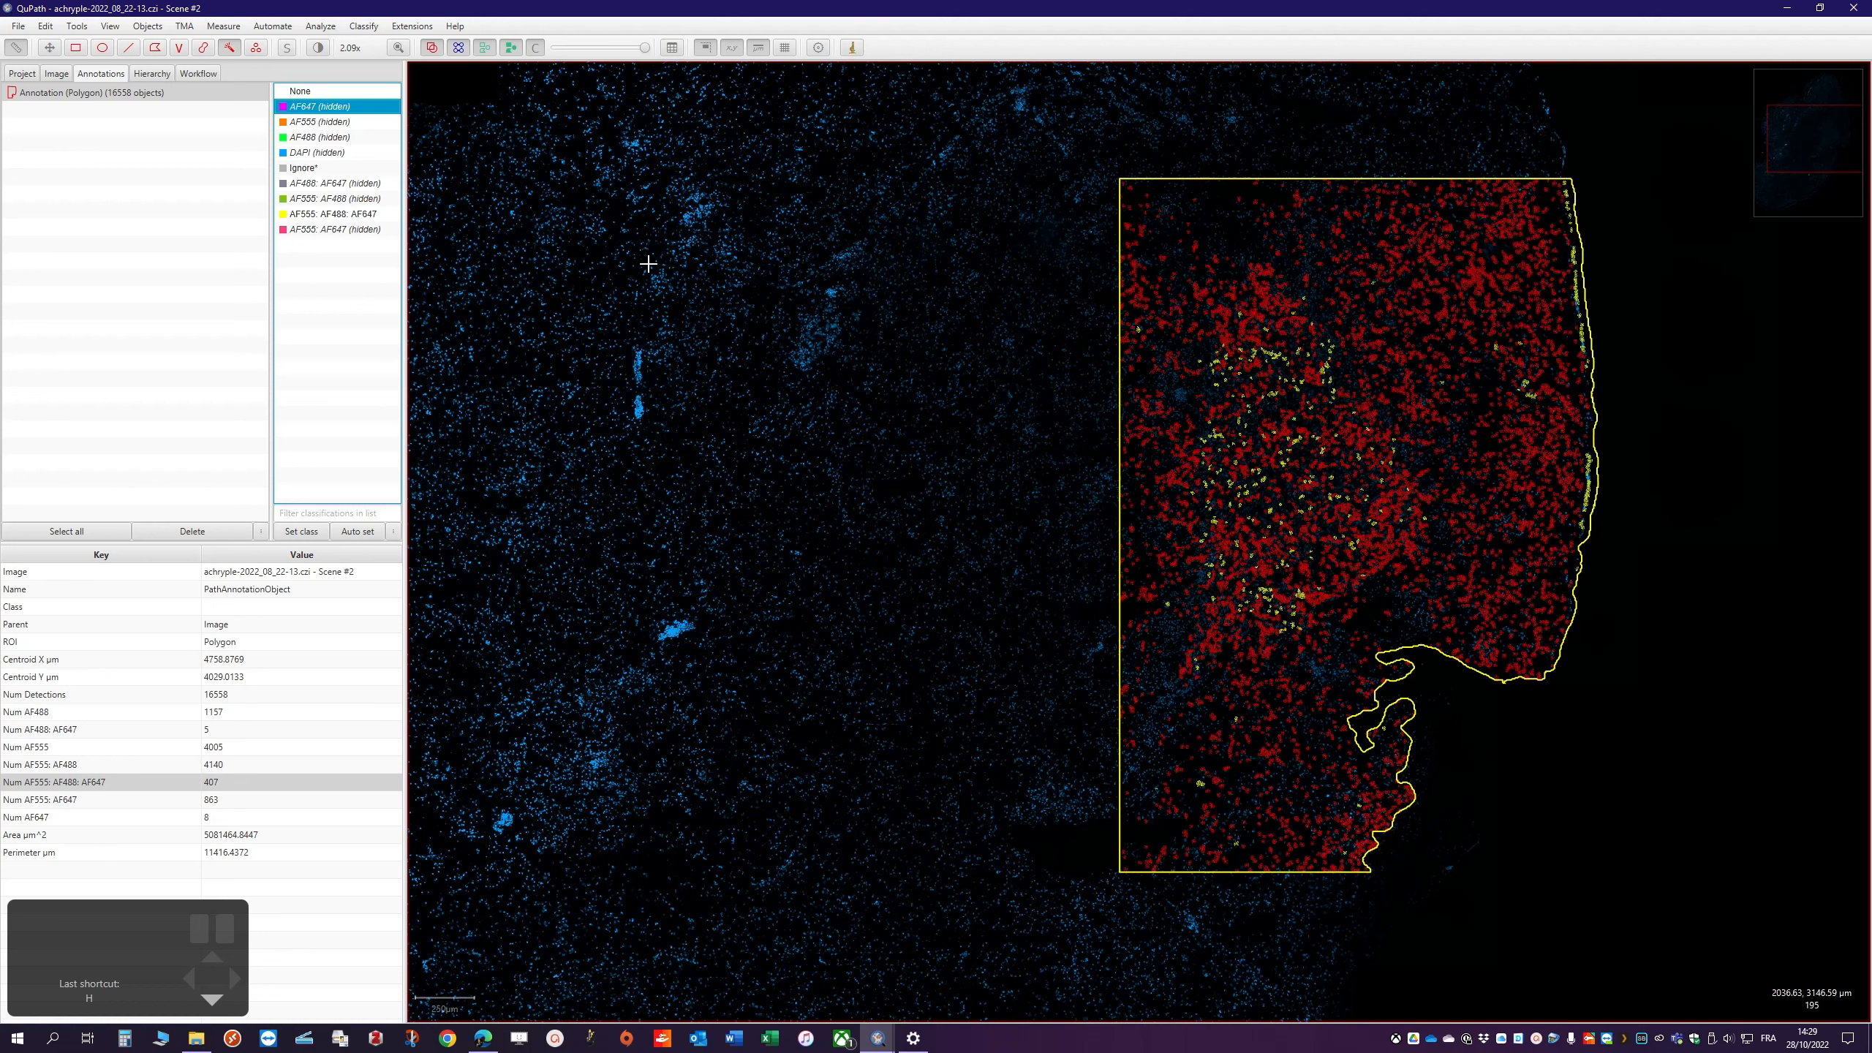
Create a density map of all detections with main class AF555: AF488: AF647 and a density radius of 281.5
left_click(322, 28)
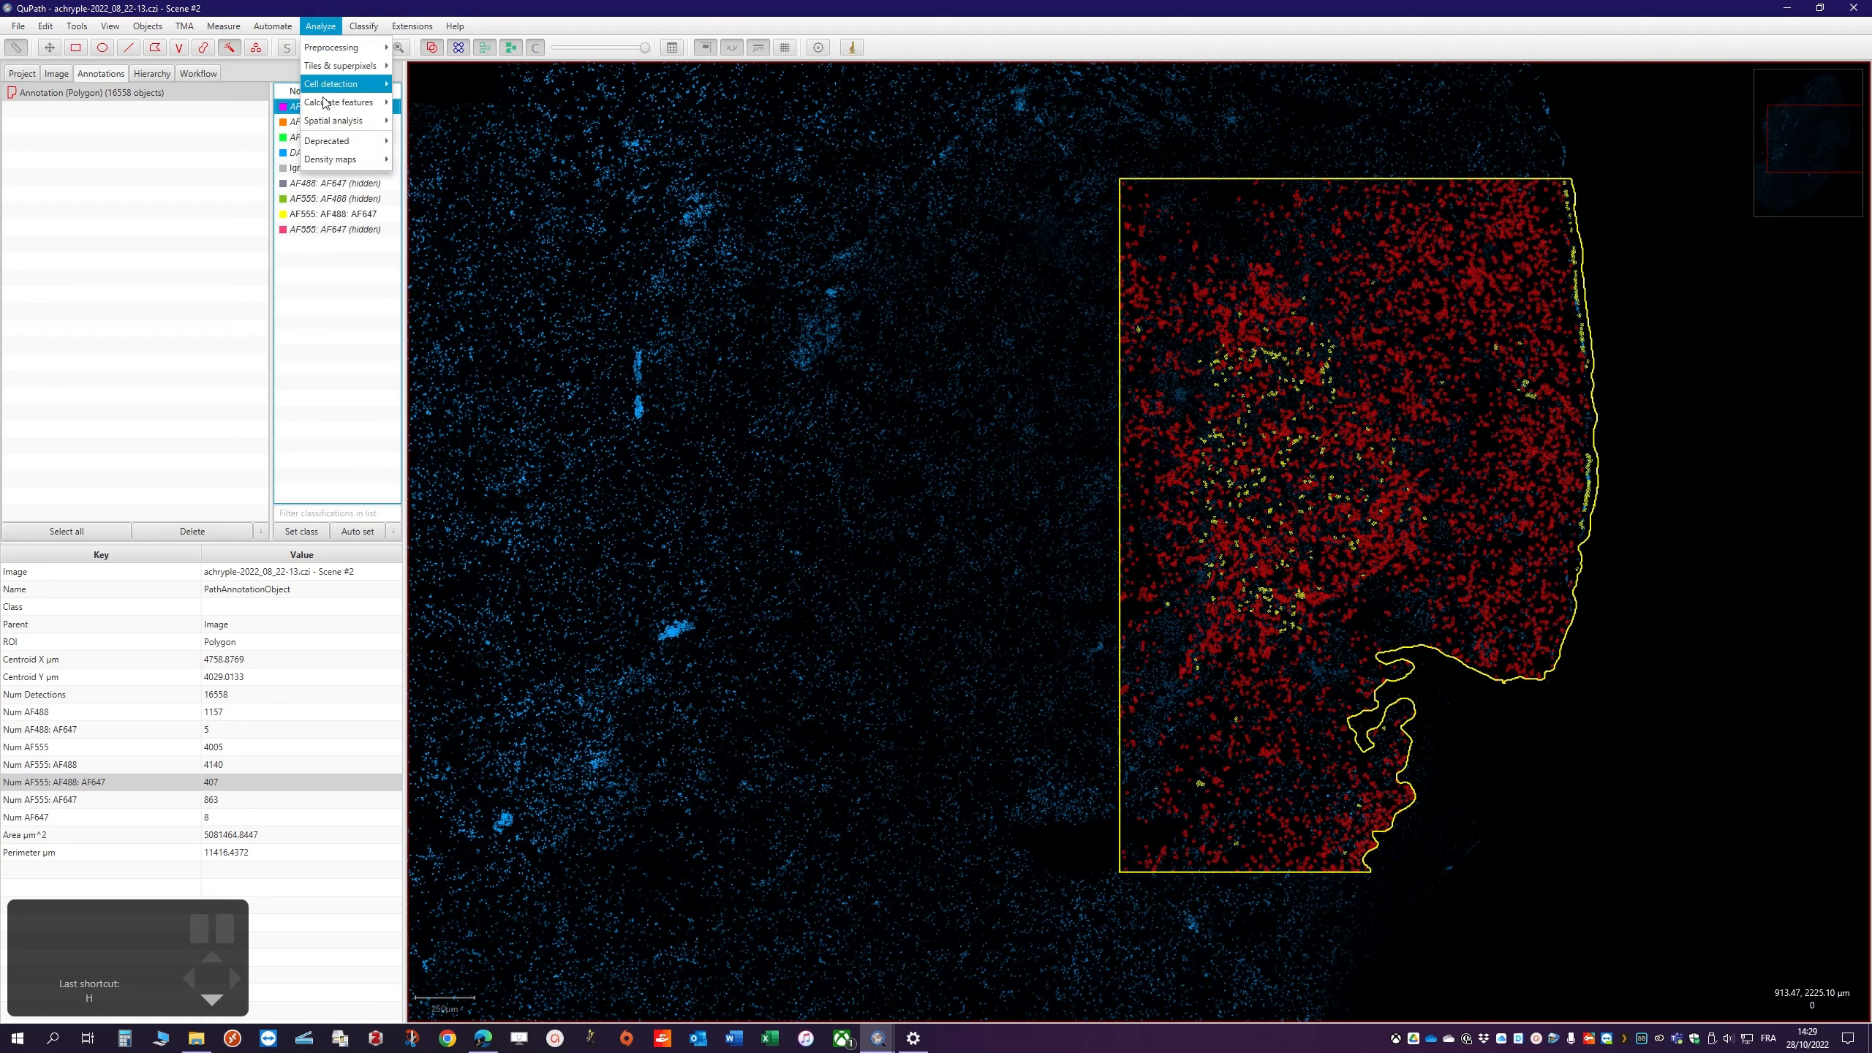
mouse_move(319, 163)
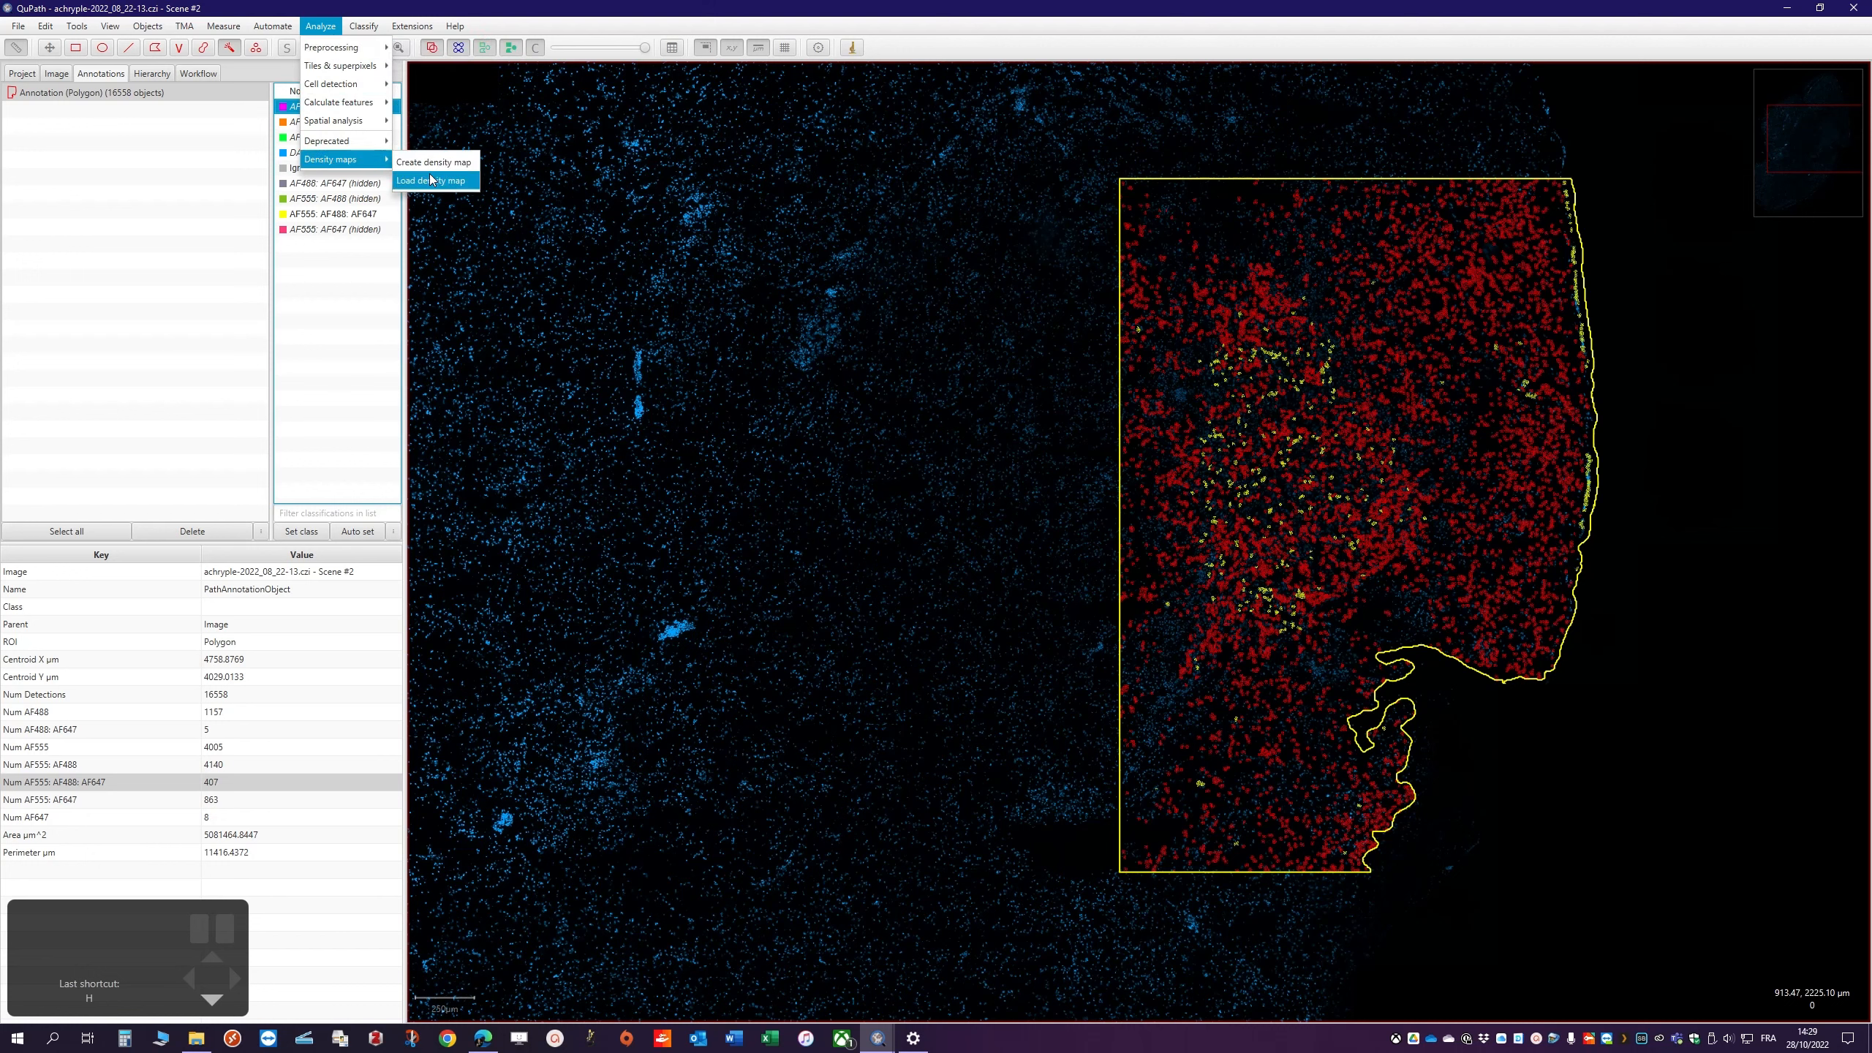
left_click(432, 163)
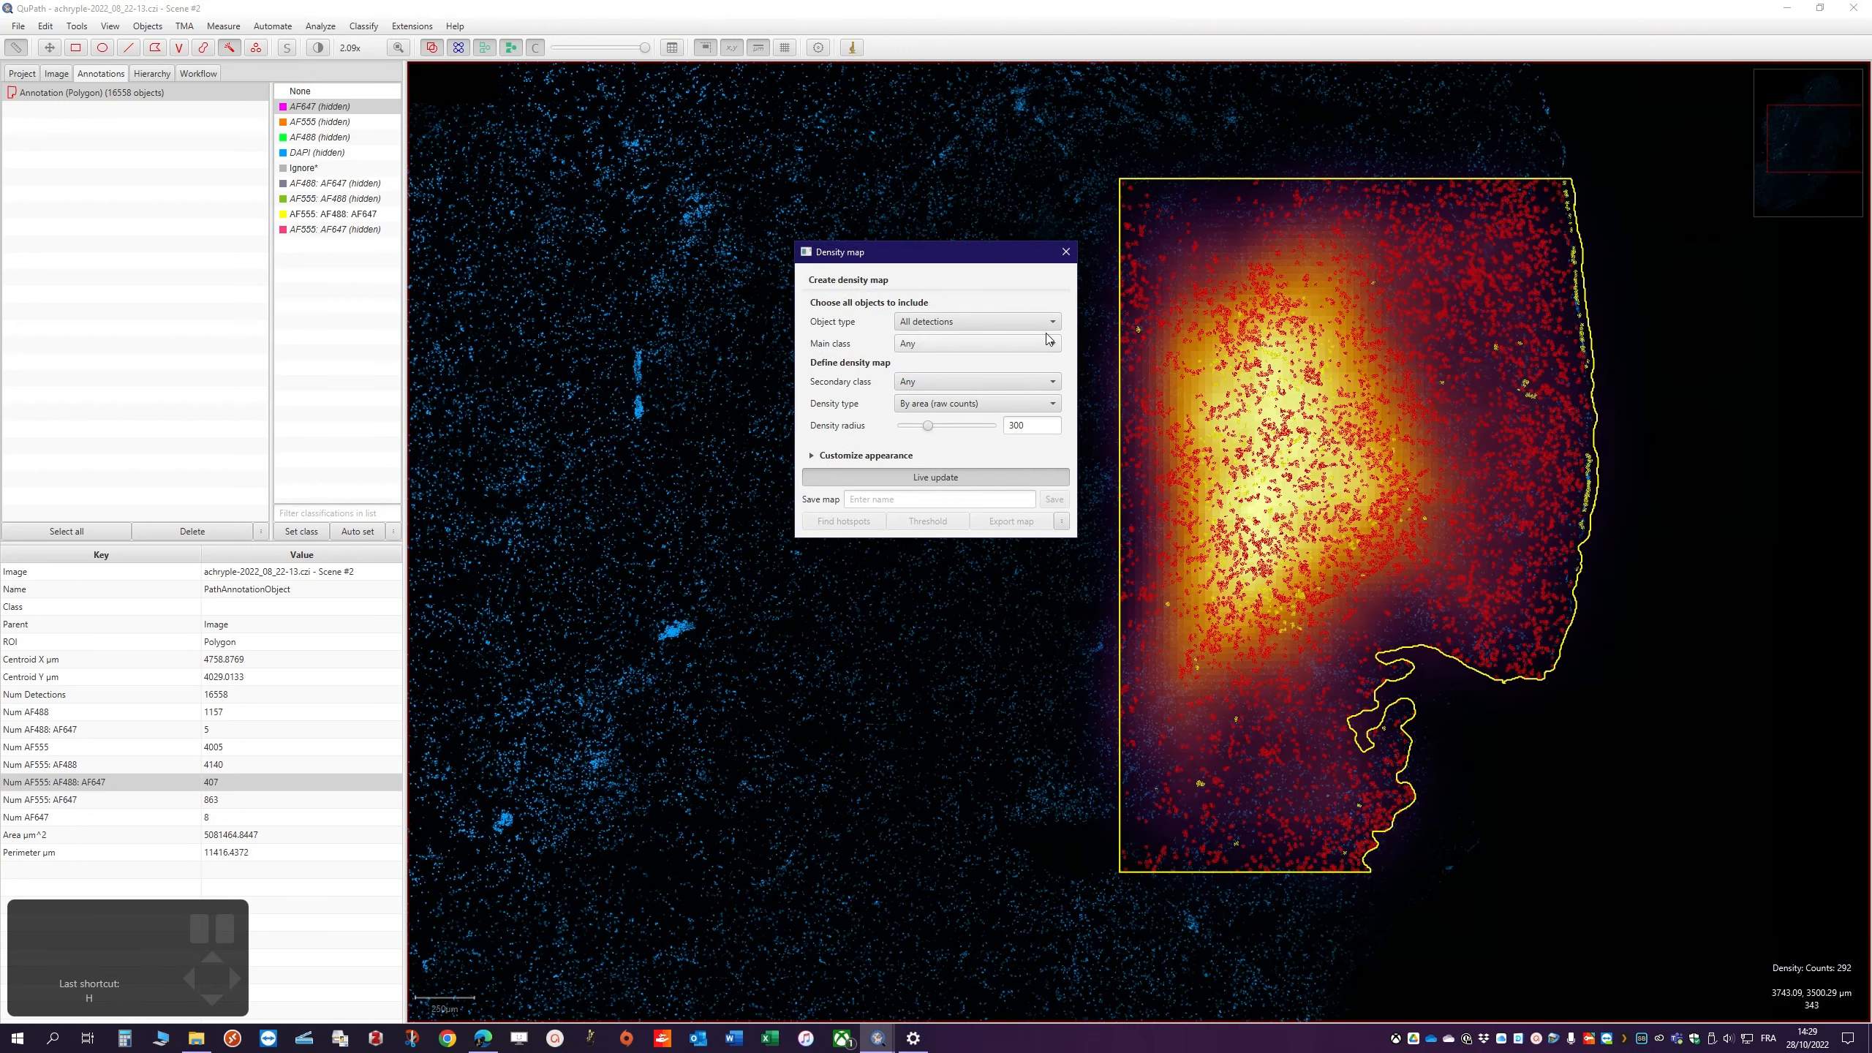
left_click_drag(933, 259, 750, 355)
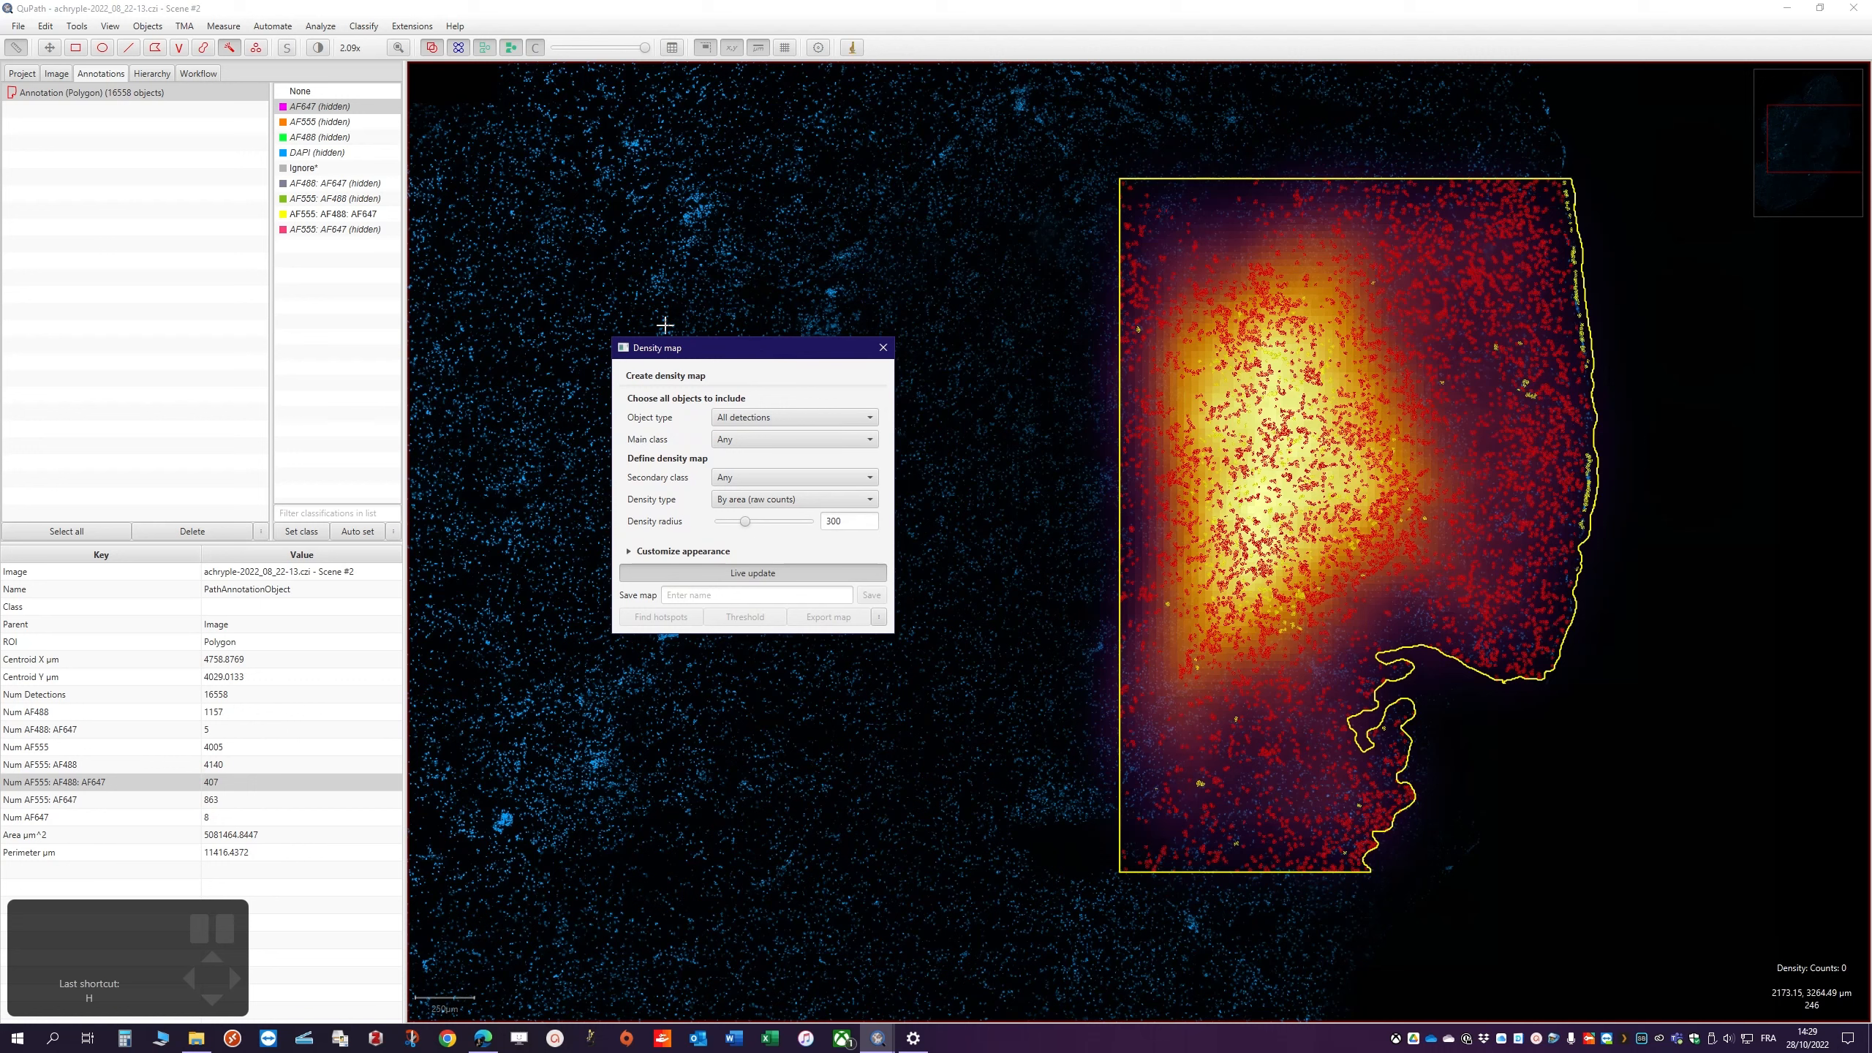
left_click(746, 437)
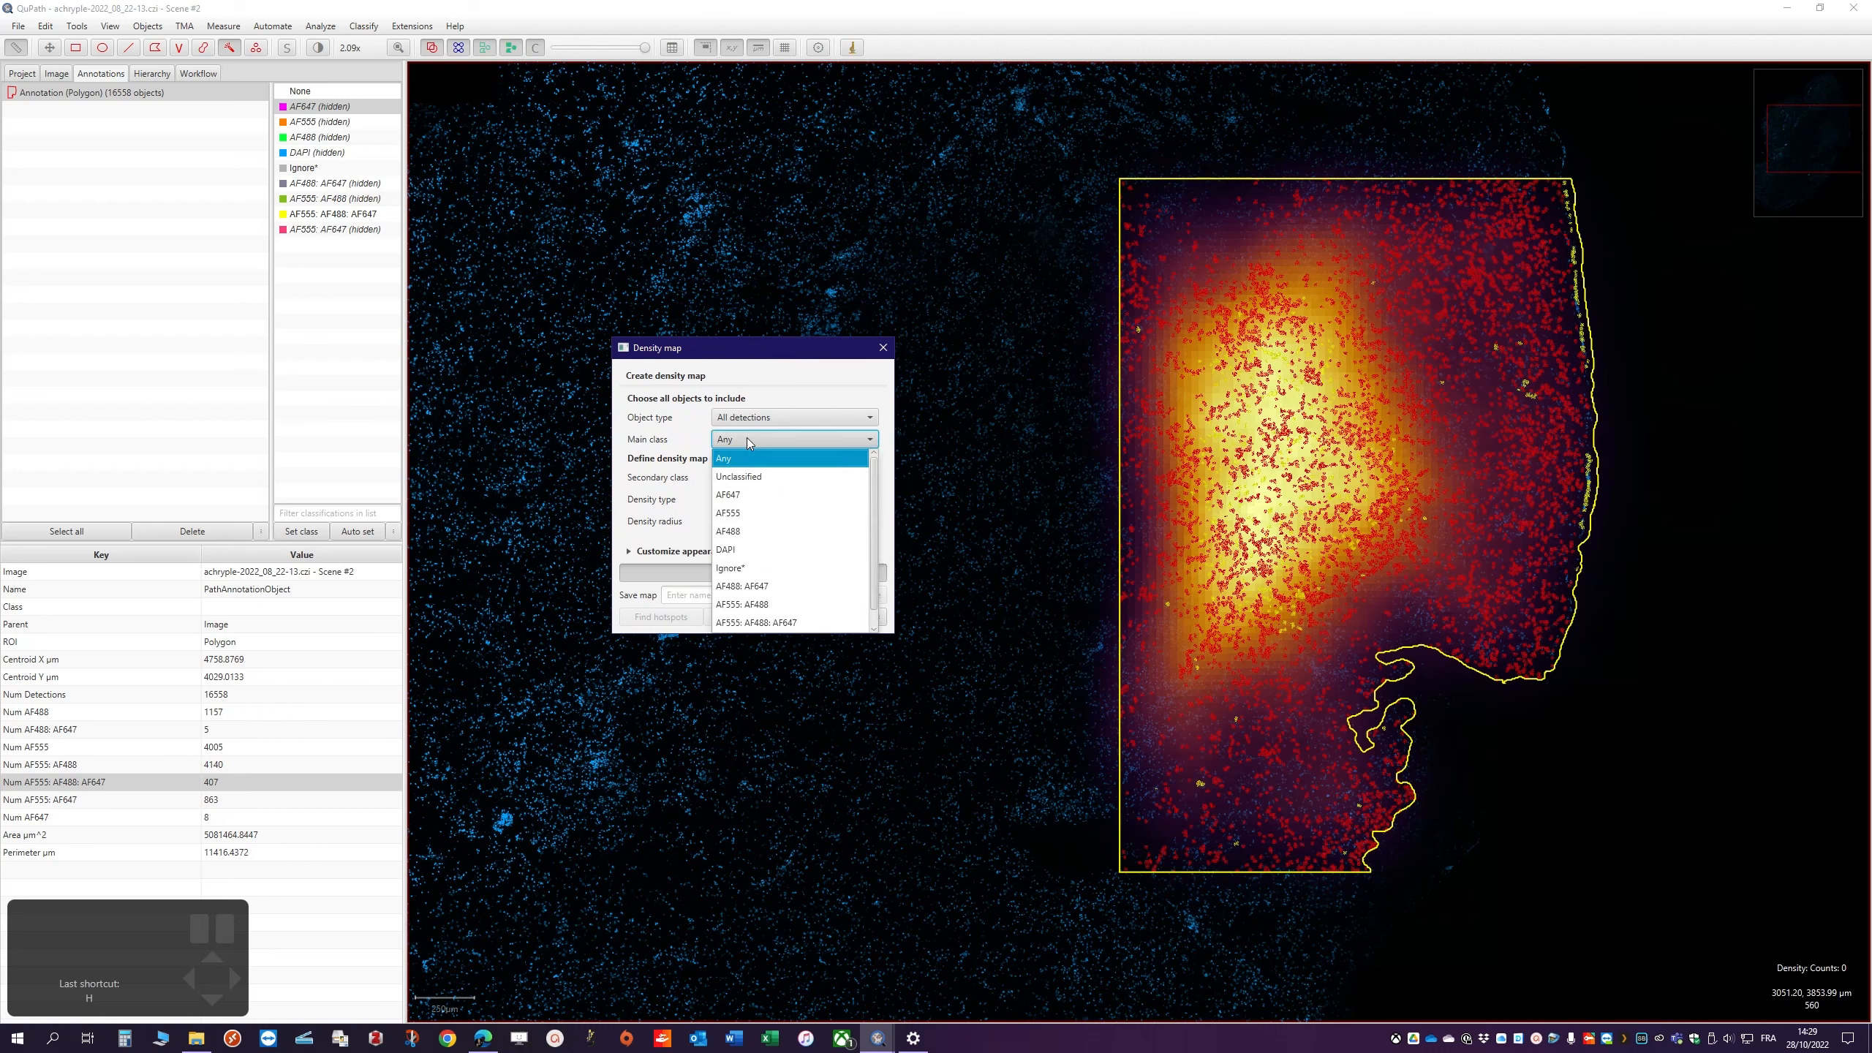
left_click(747, 623)
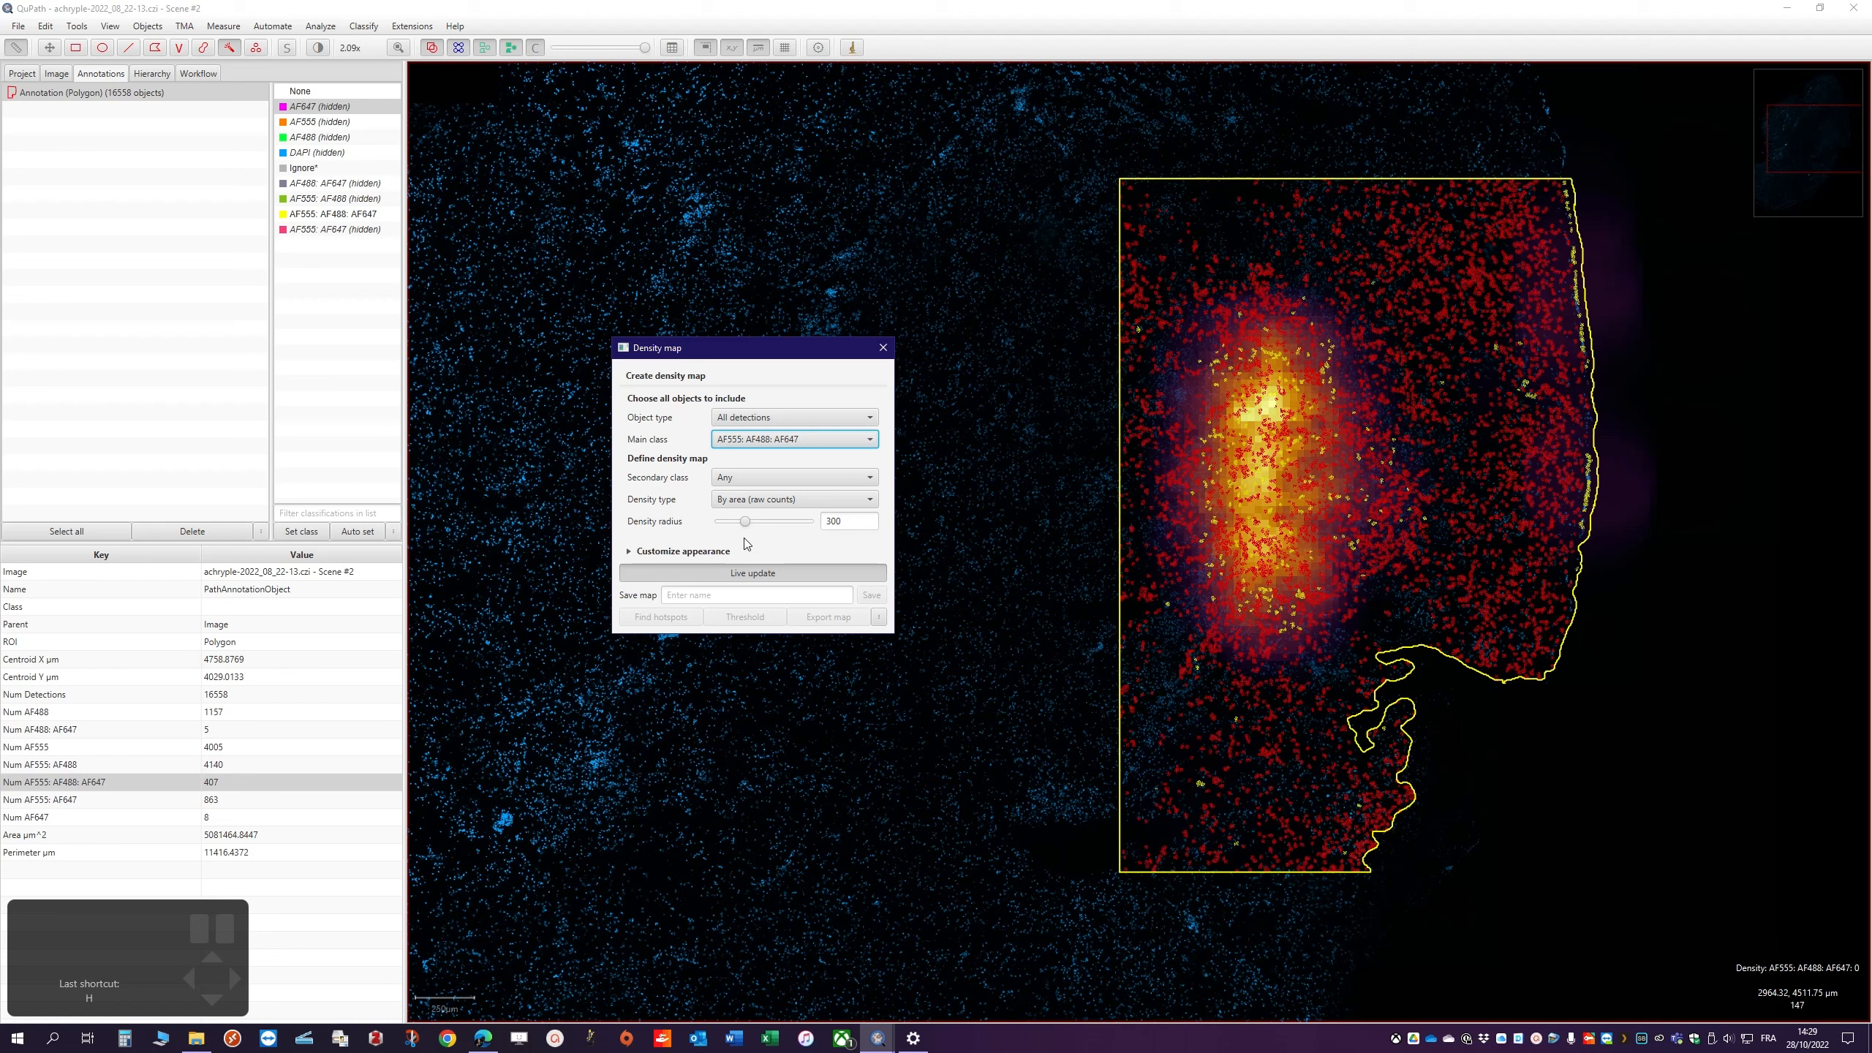
left_click_drag(746, 521, 742, 525)
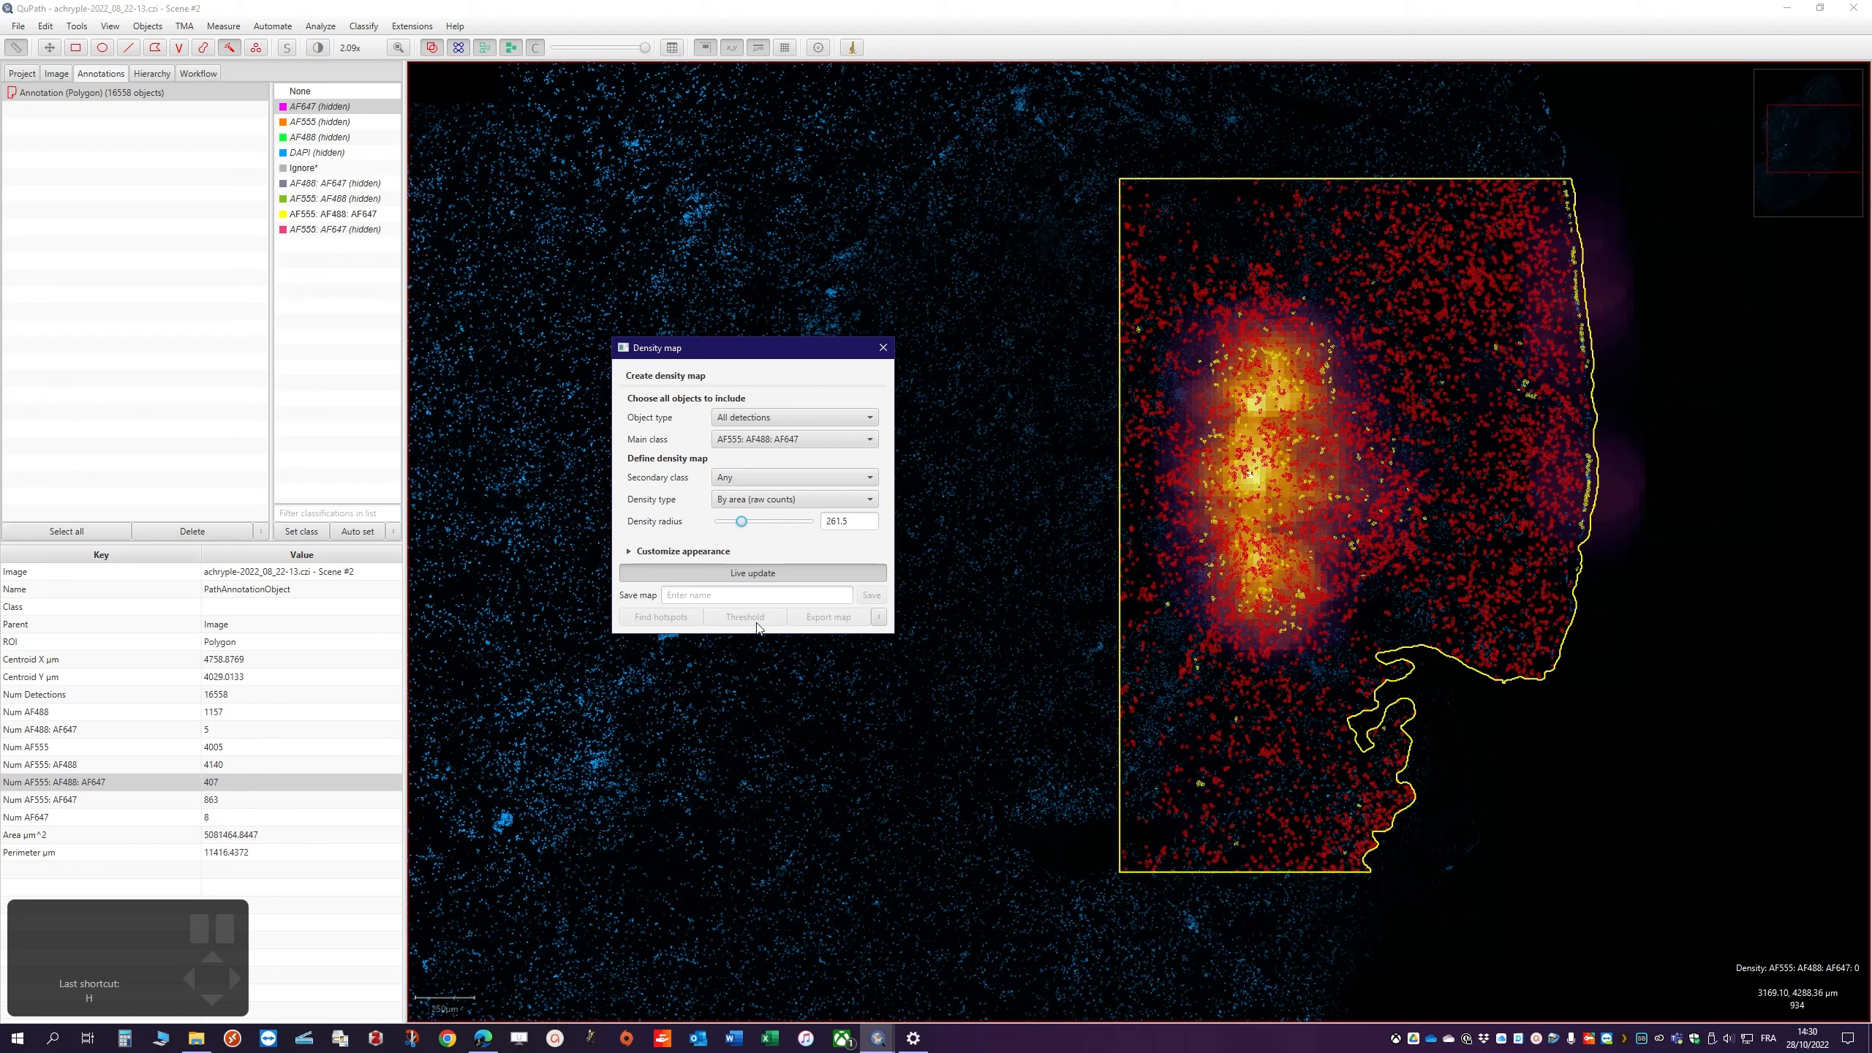
Save the density map as "My_density_map"
left_click(745, 597)
type("My_density_")
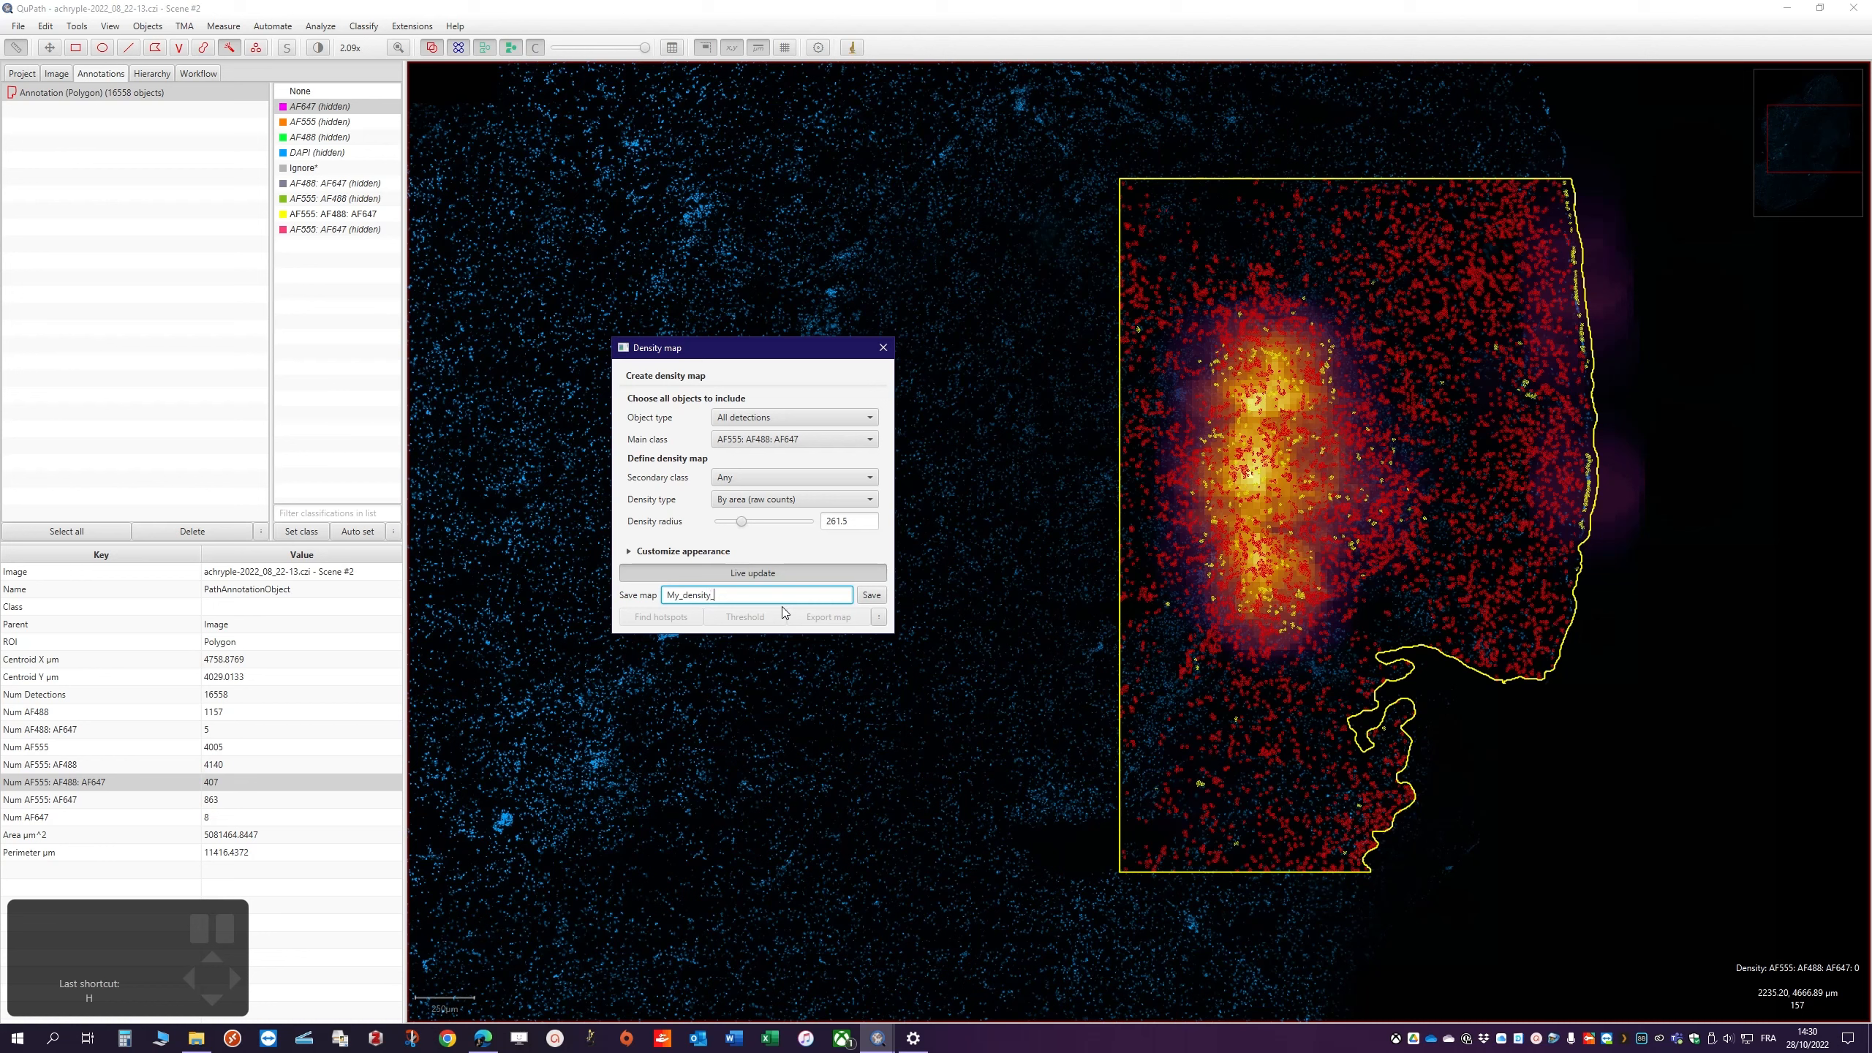
type("map")
left_click(875, 599)
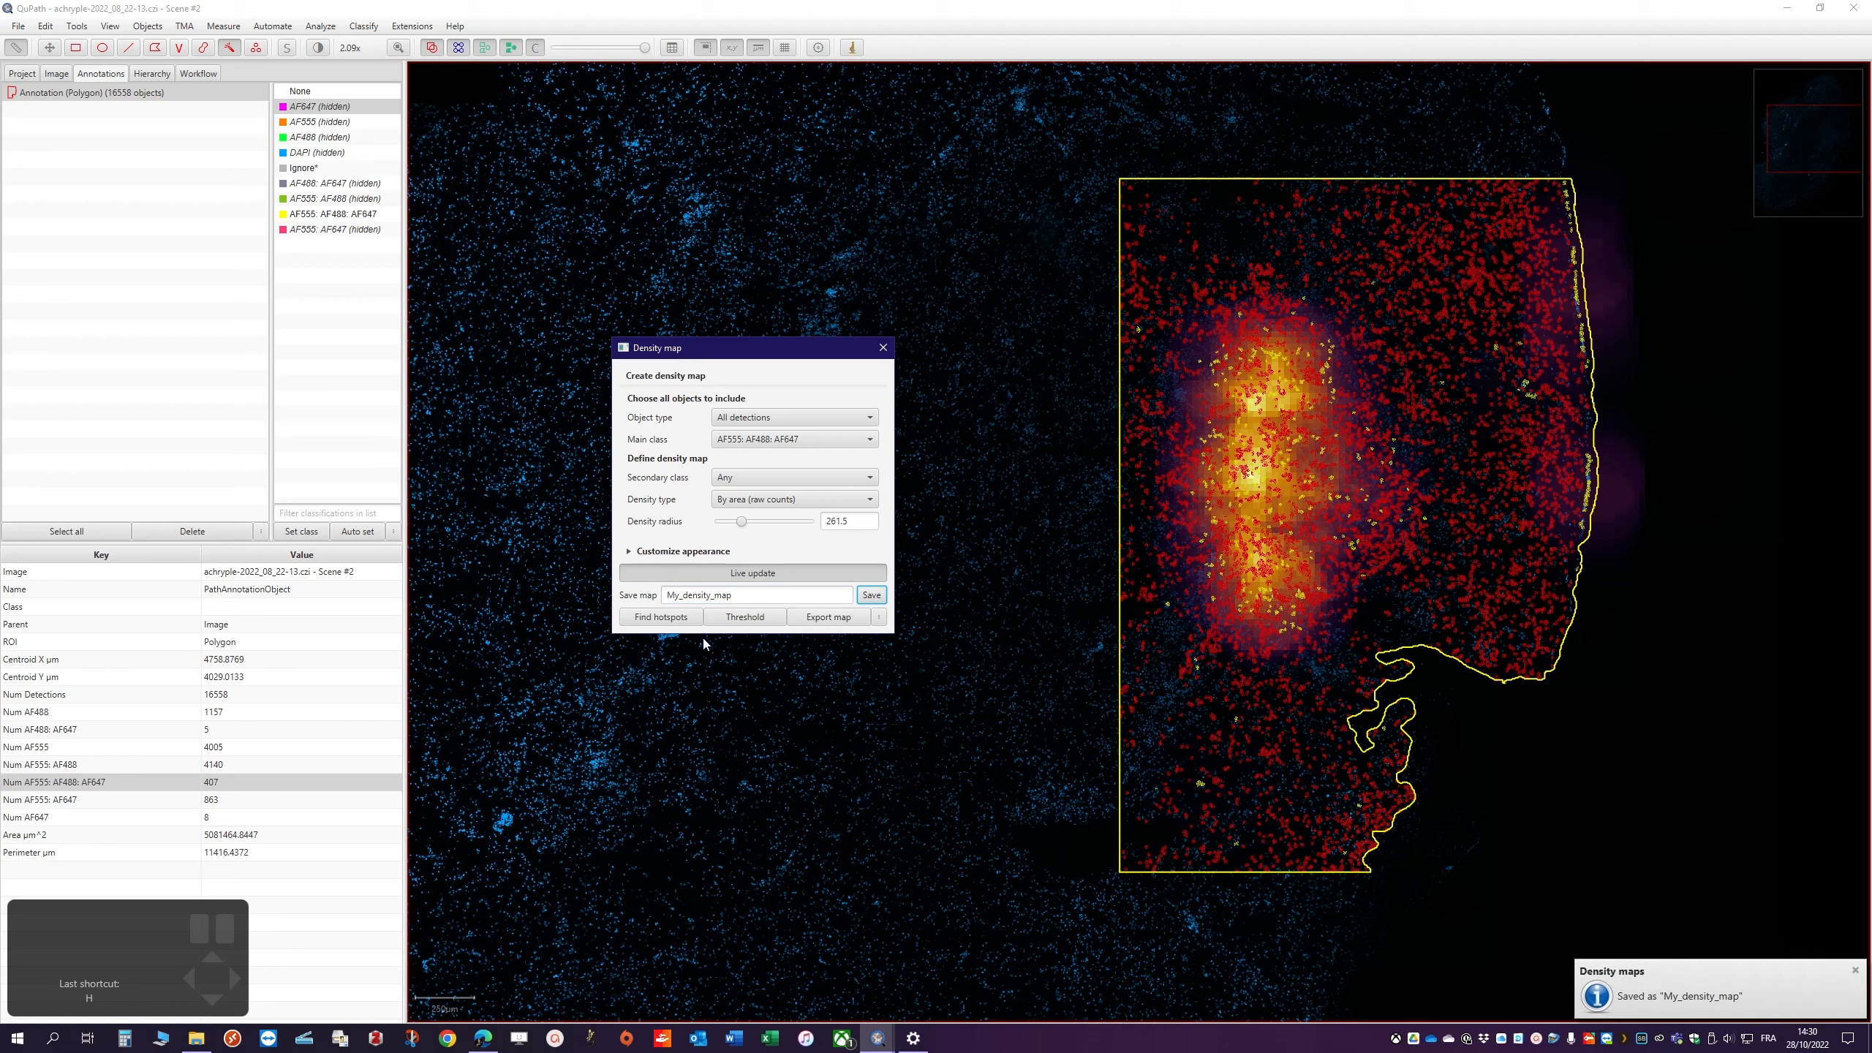
Threshold the density map at about 45 to create an annotation around the dense triple-positive core
left_click(754, 624)
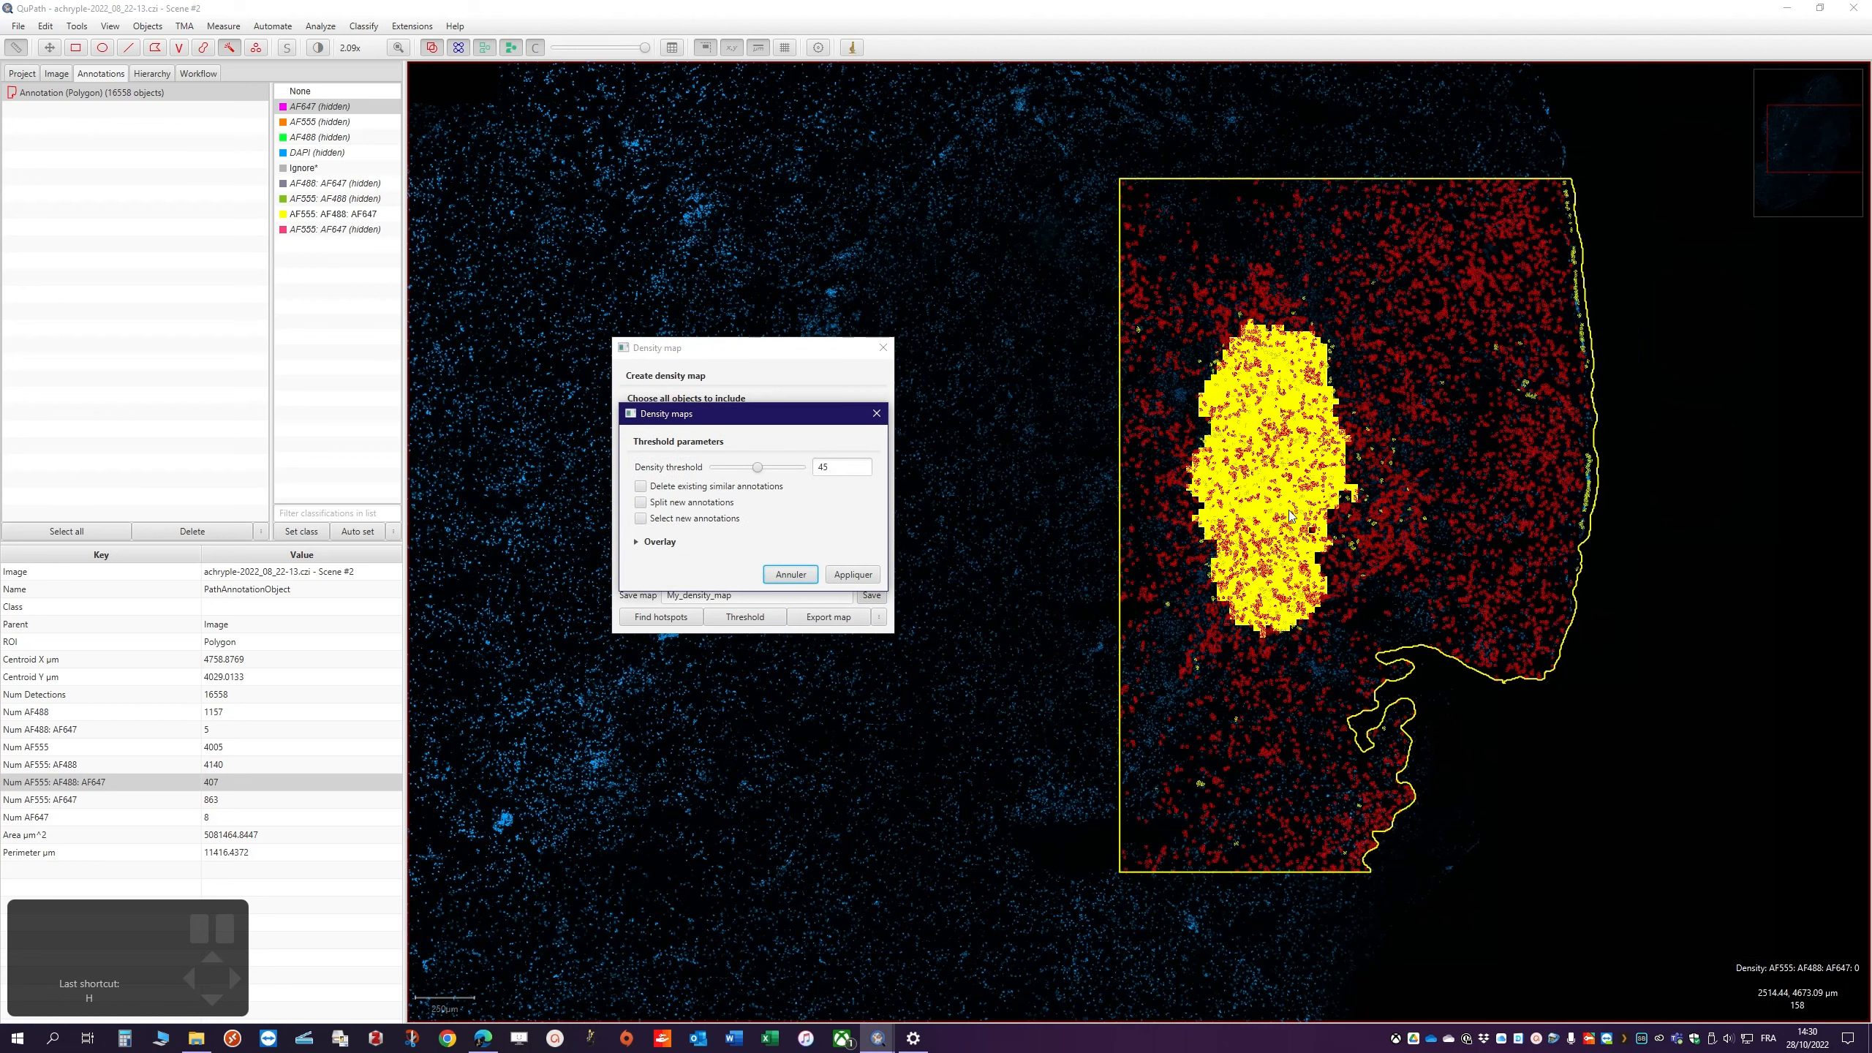
left_click_drag(758, 468, 758, 467)
left_click(852, 576)
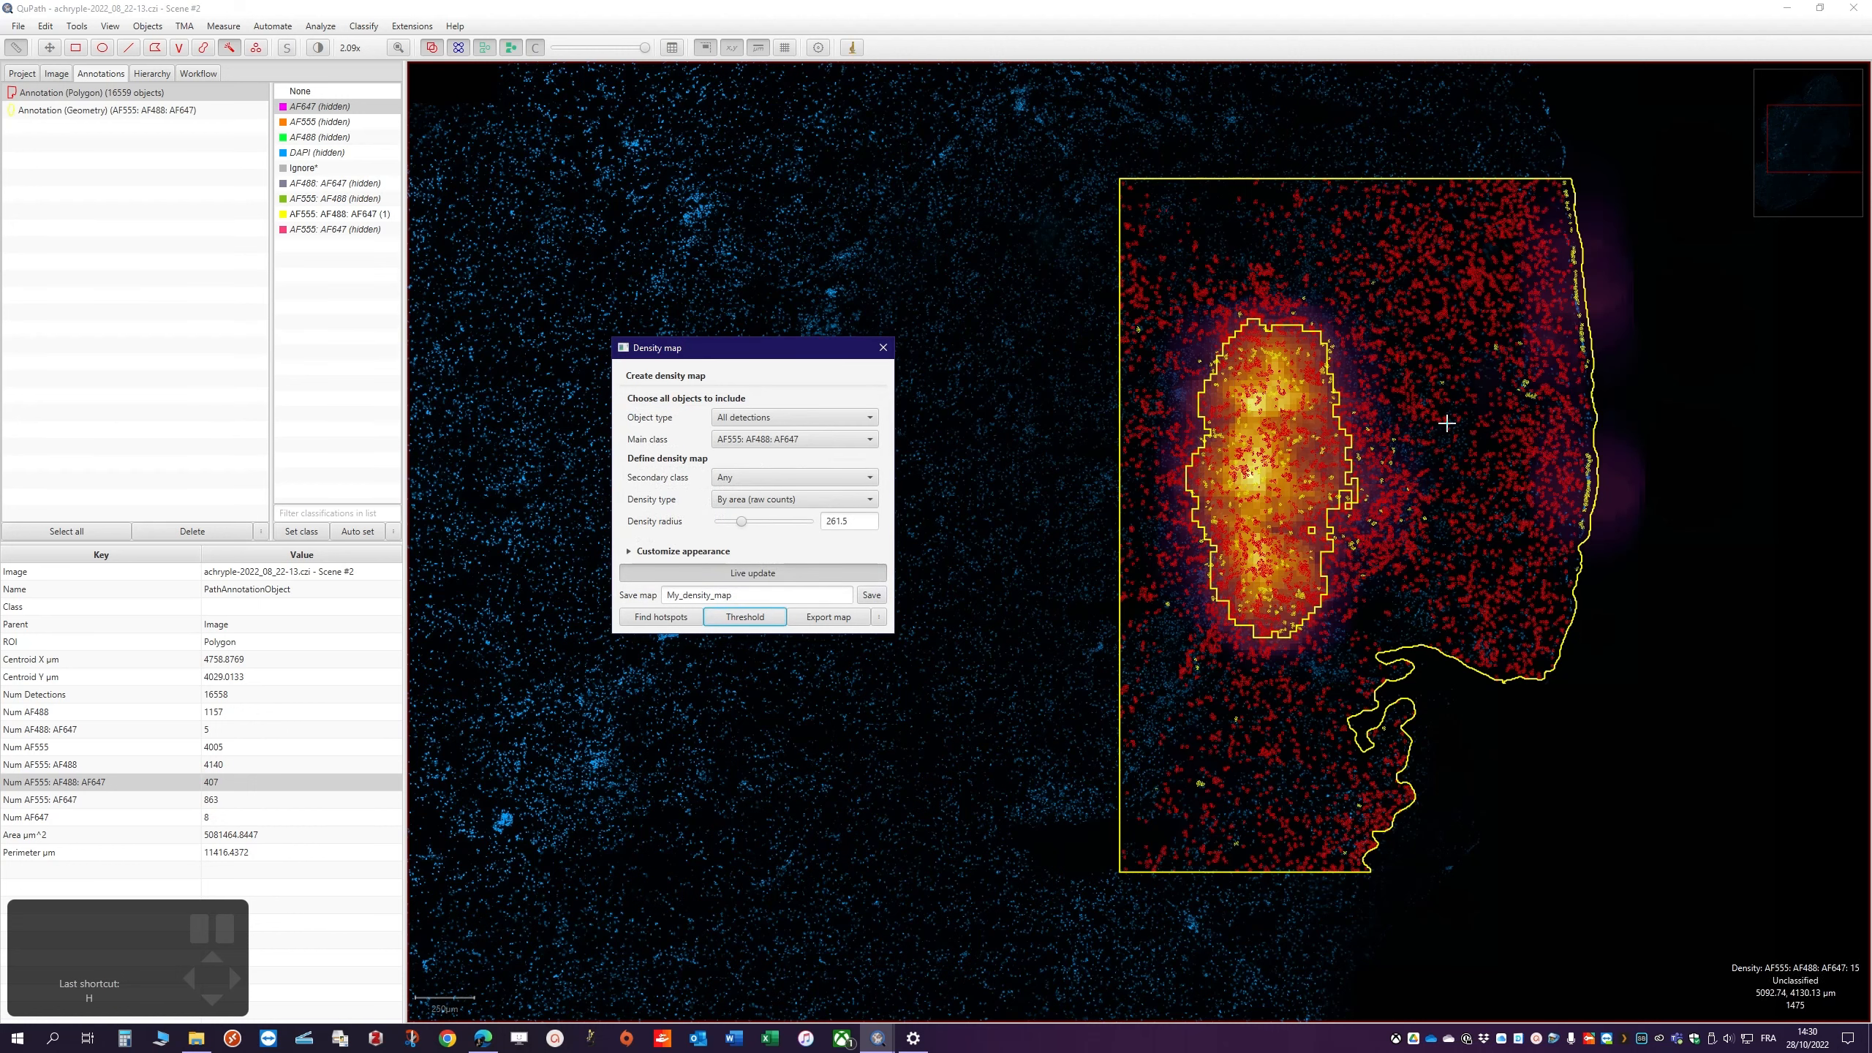
Name the thresholded annotation "High density of triple positives" and close the density map settings
left_click(39, 112)
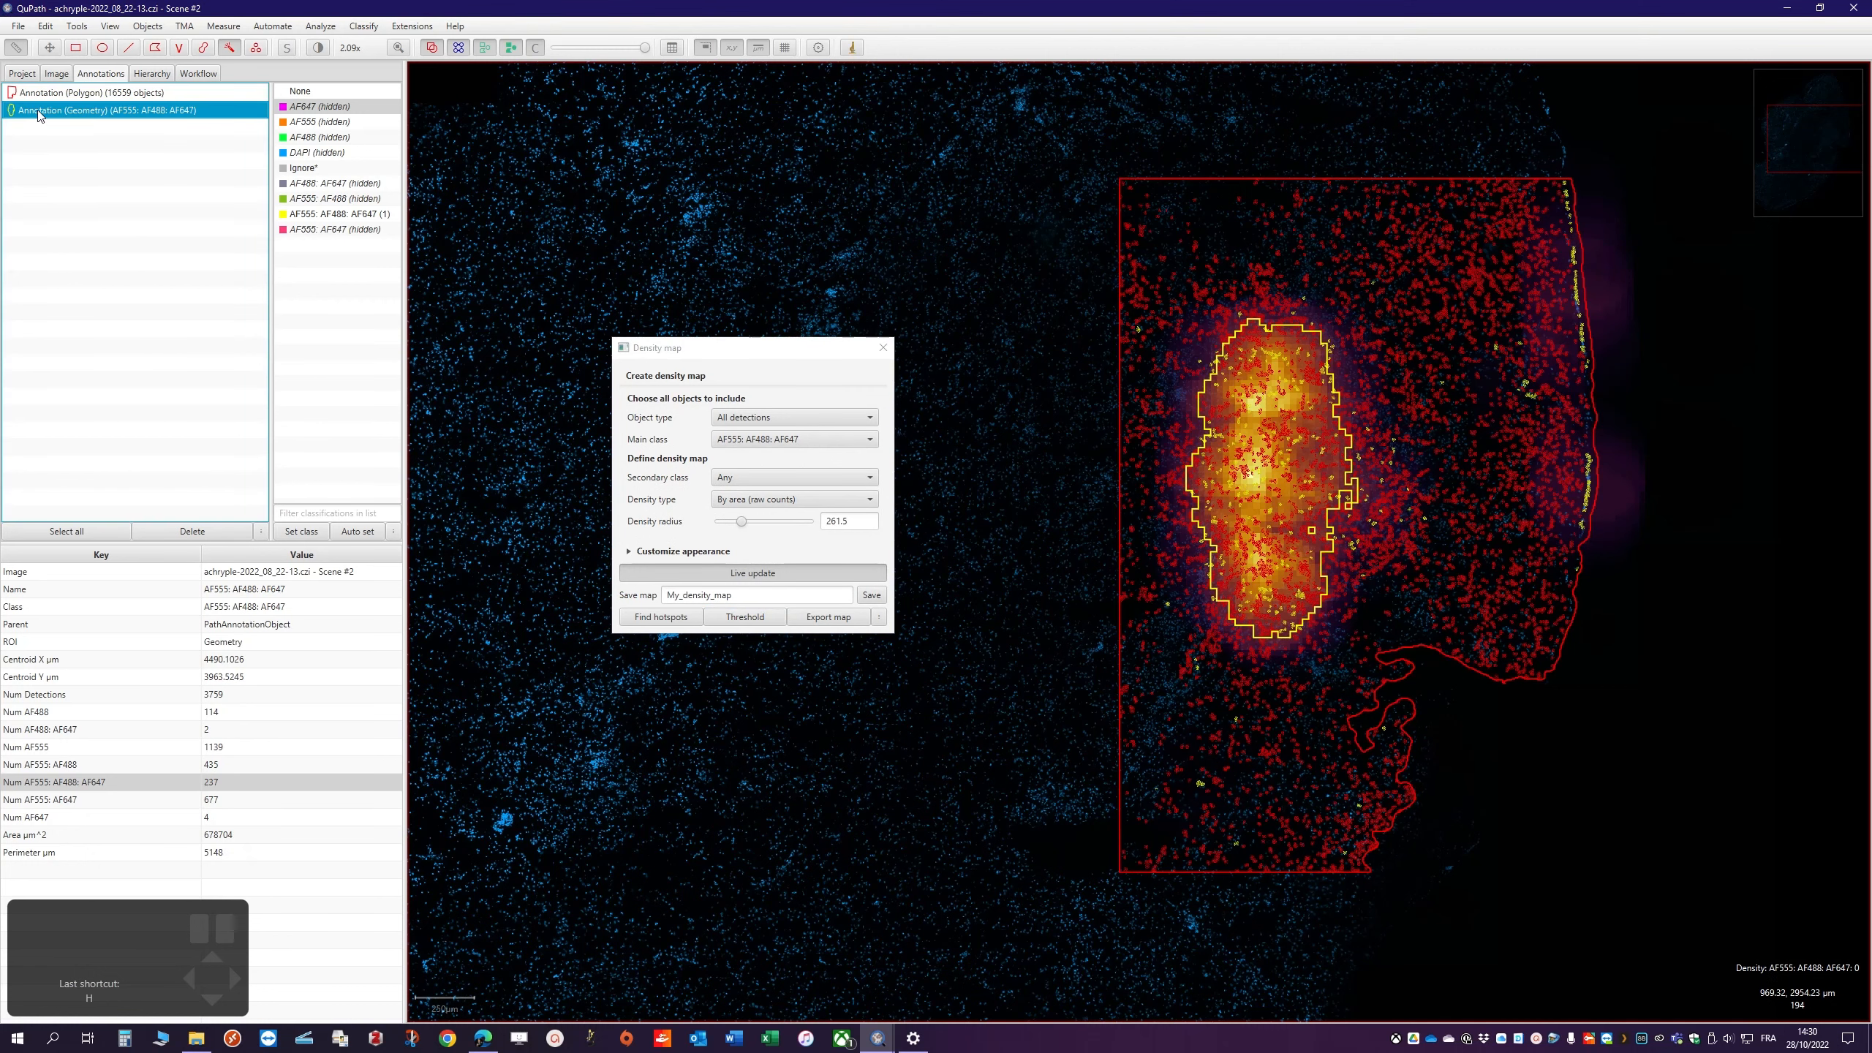
double_click(67, 113)
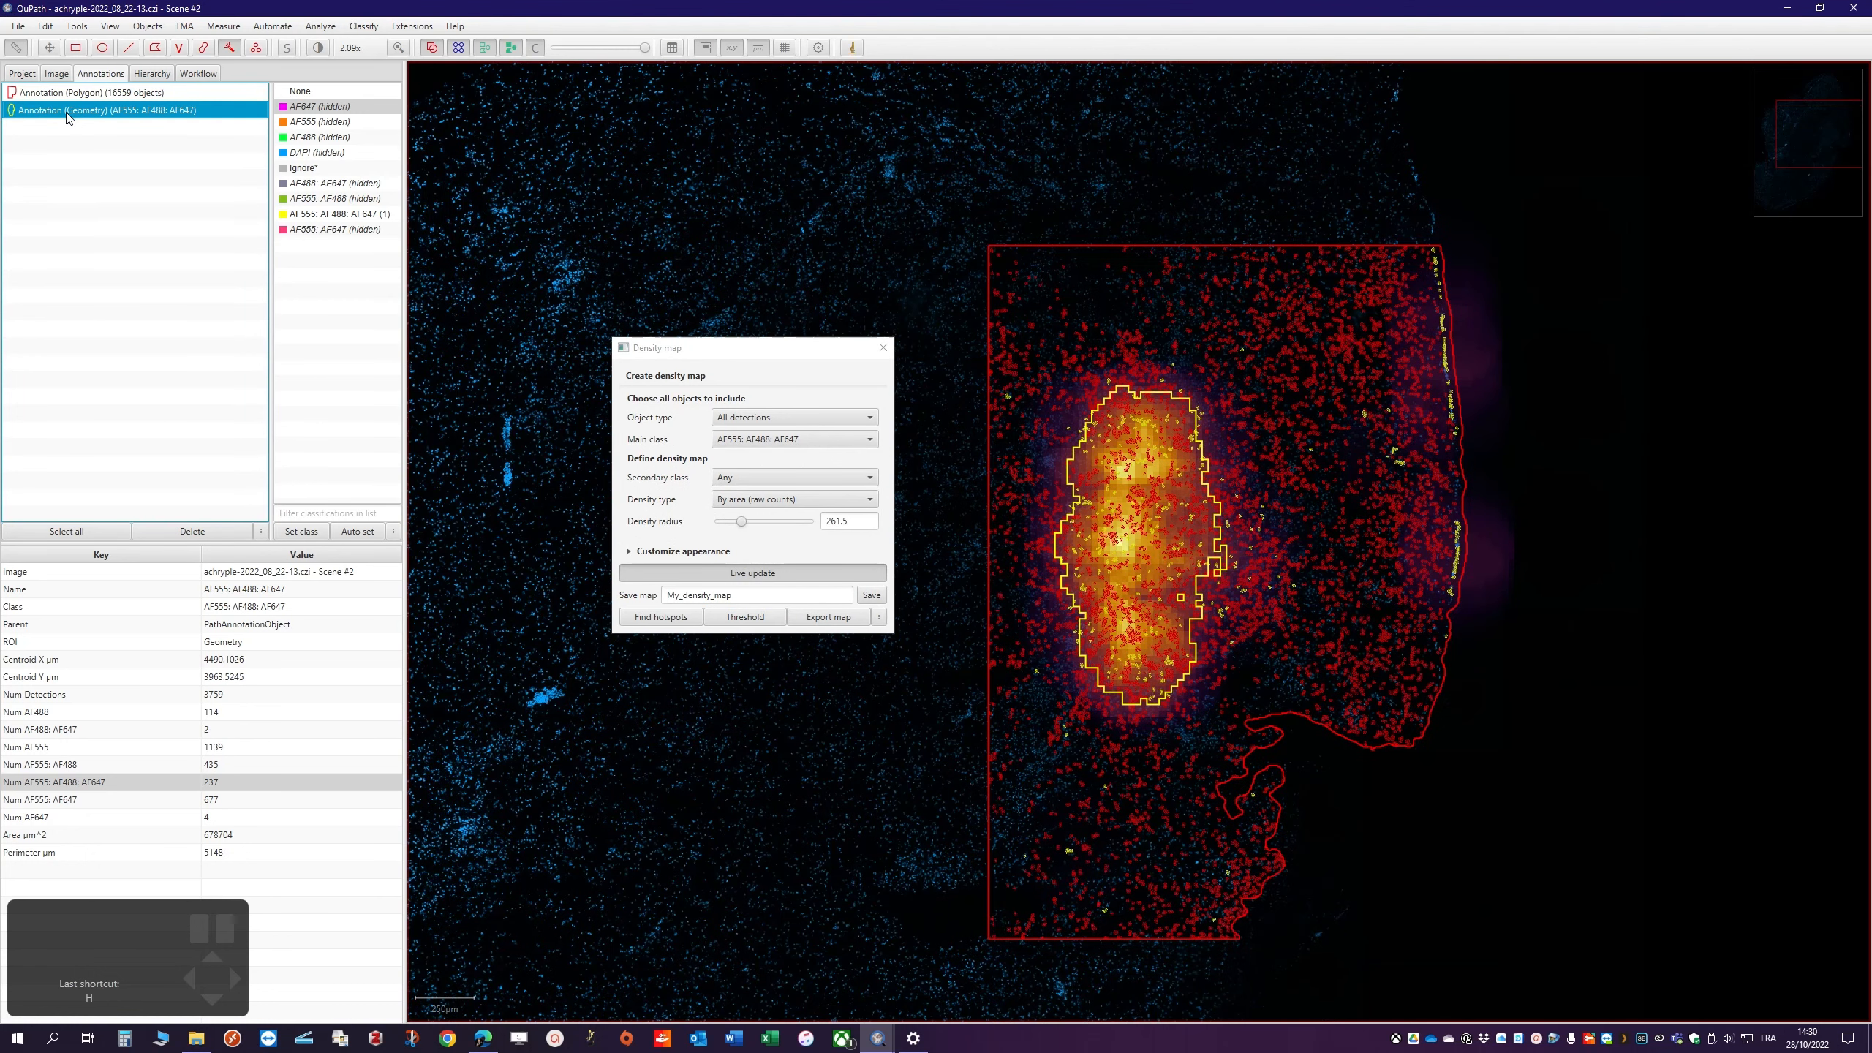
right_click(67, 117)
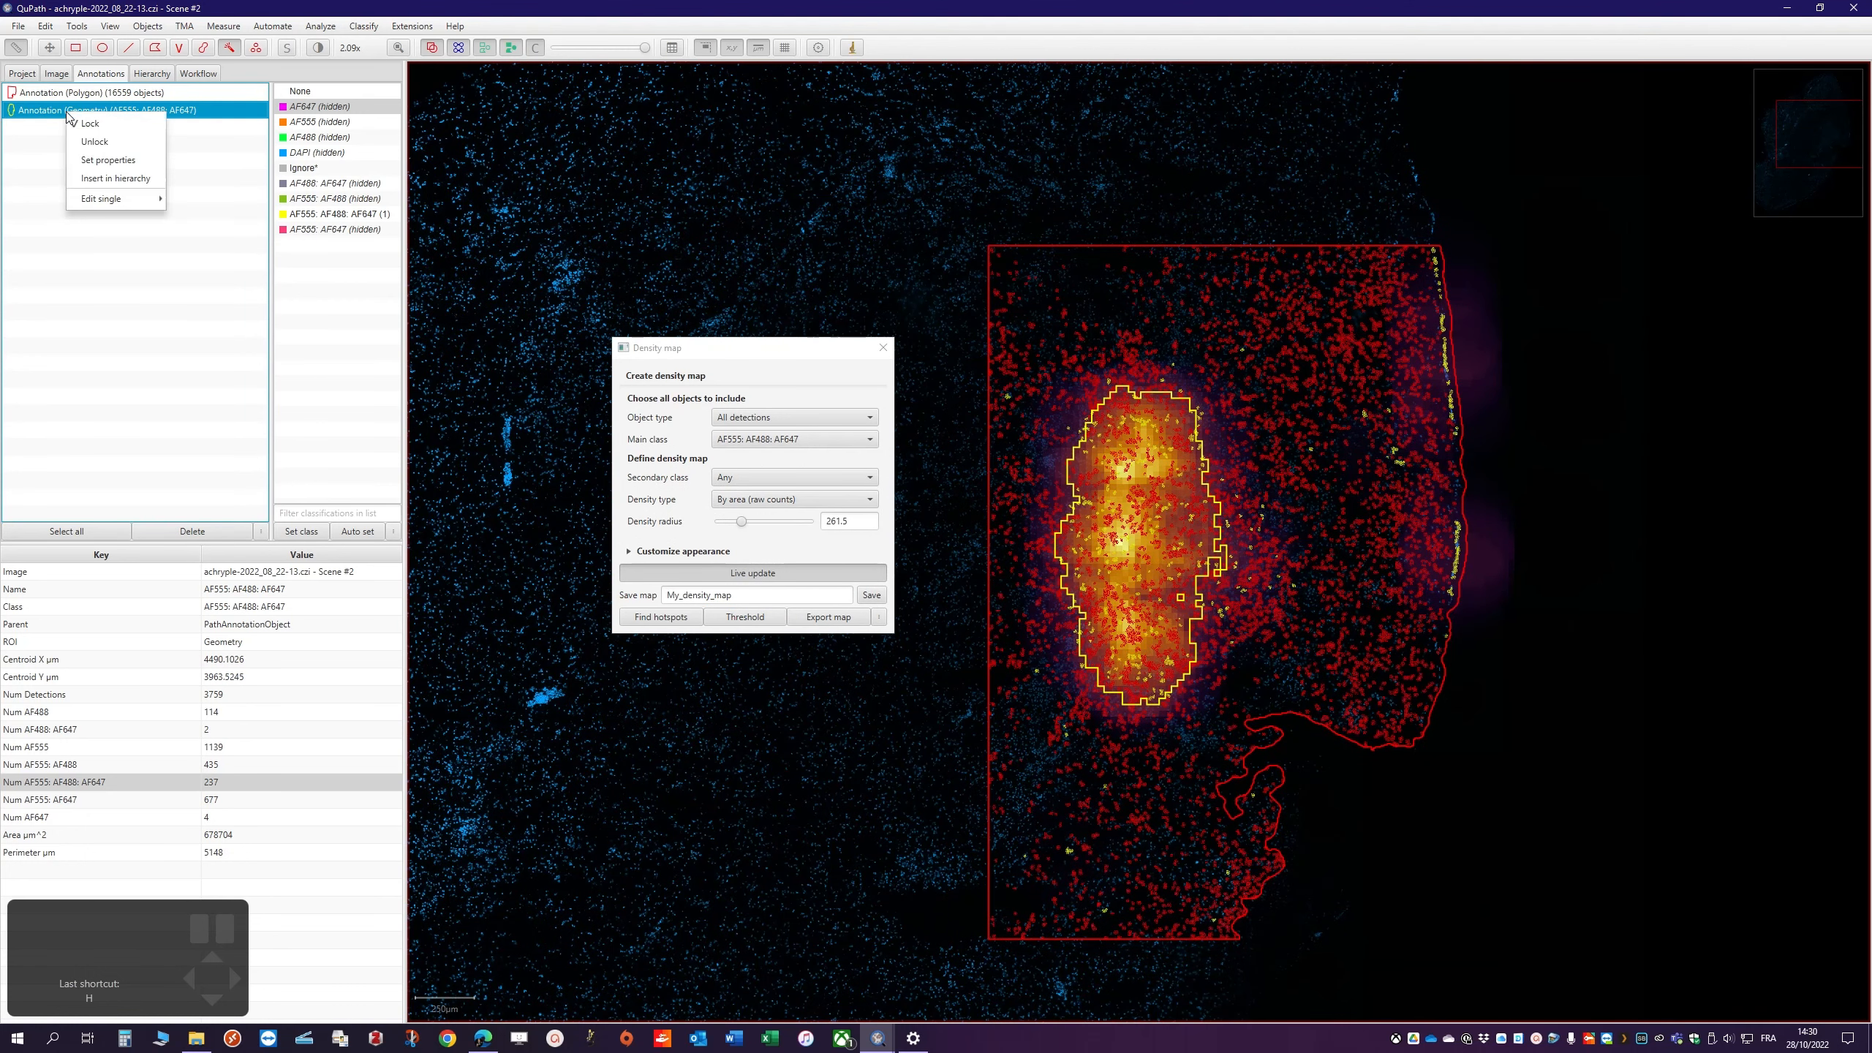
left_click(109, 161)
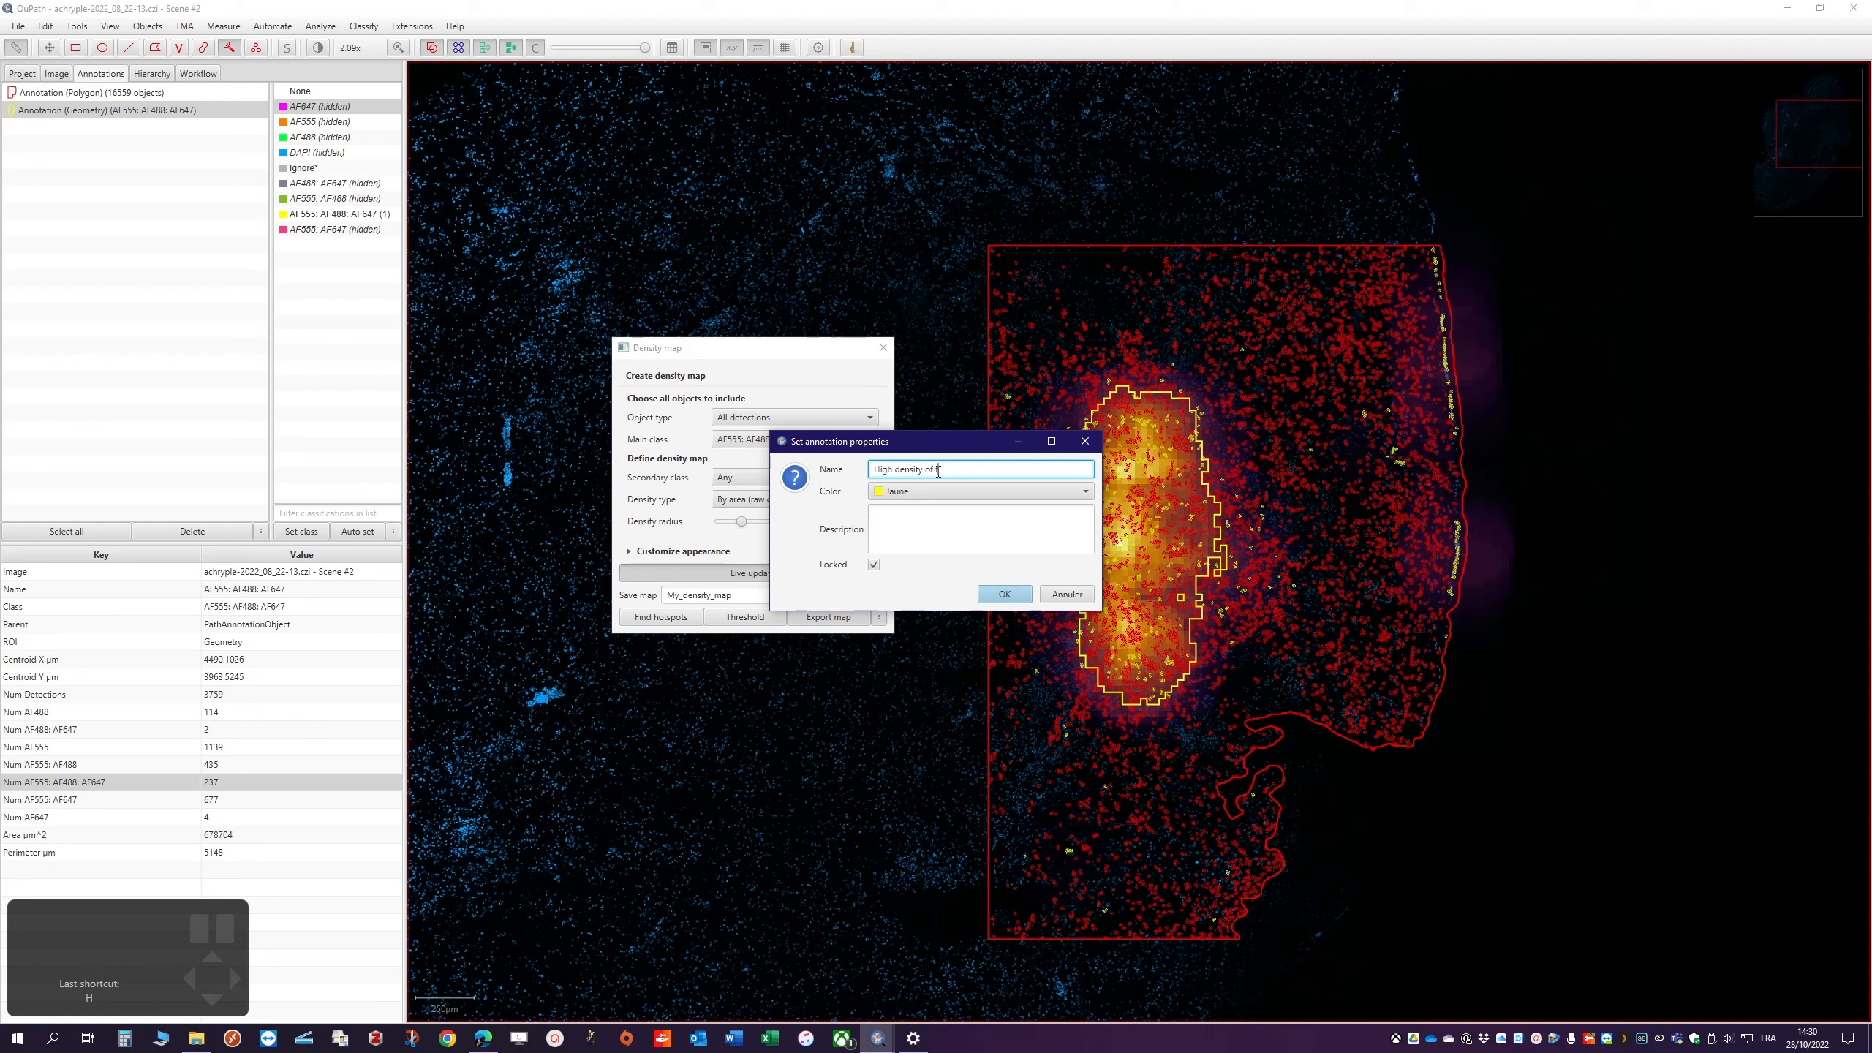
type("le positives")
left_click(1005, 595)
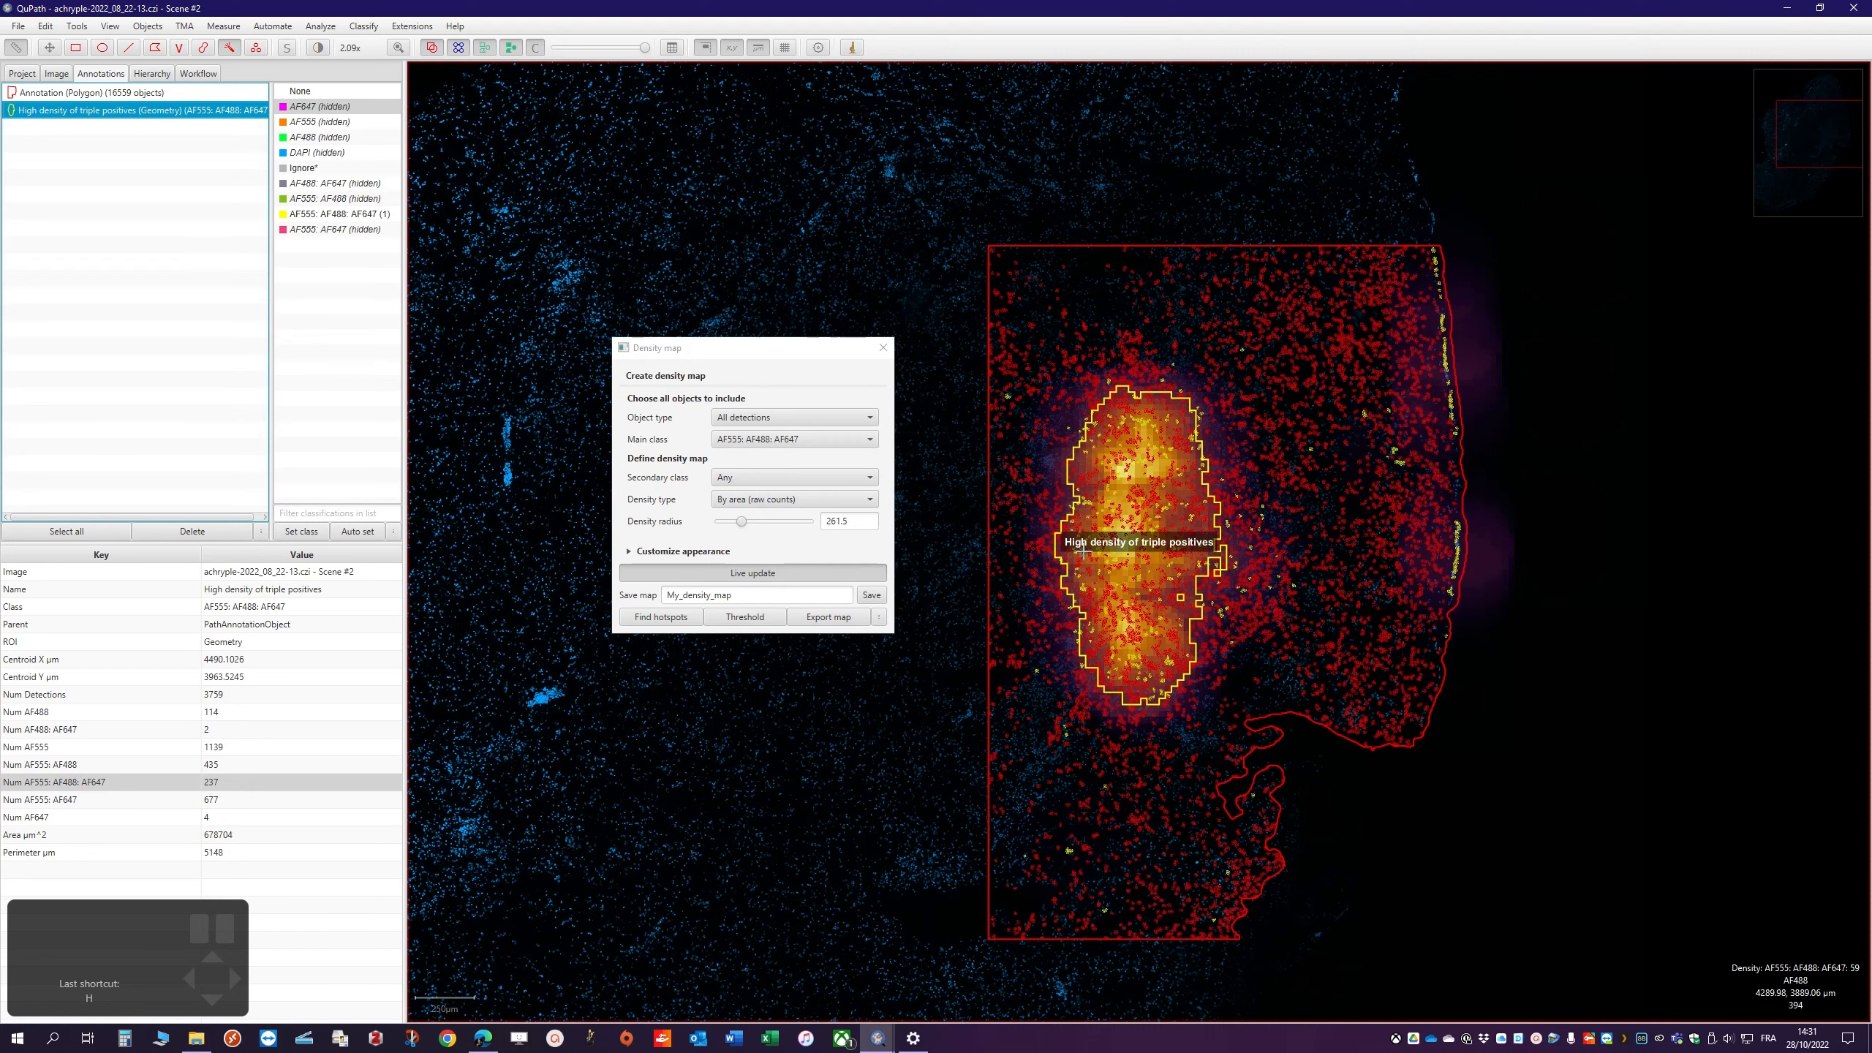
left_click(882, 350)
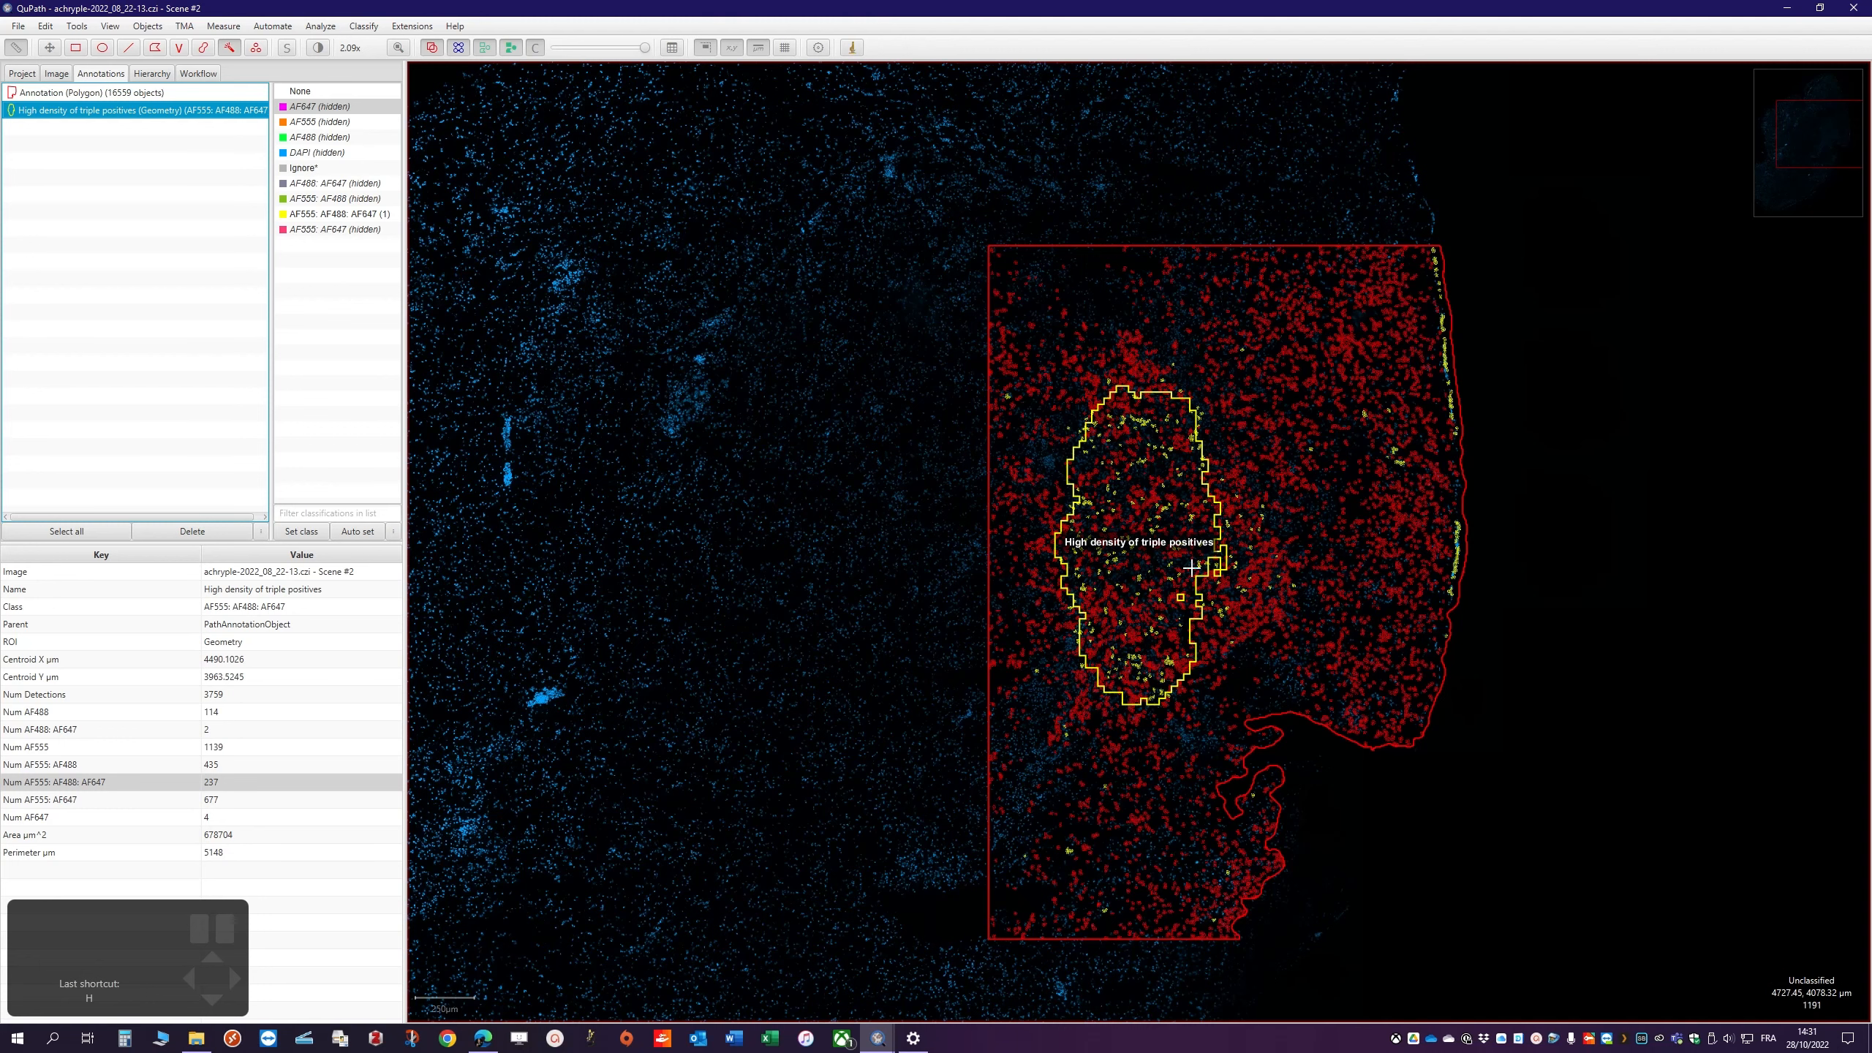
scroll(1180, 569, "down", 4)
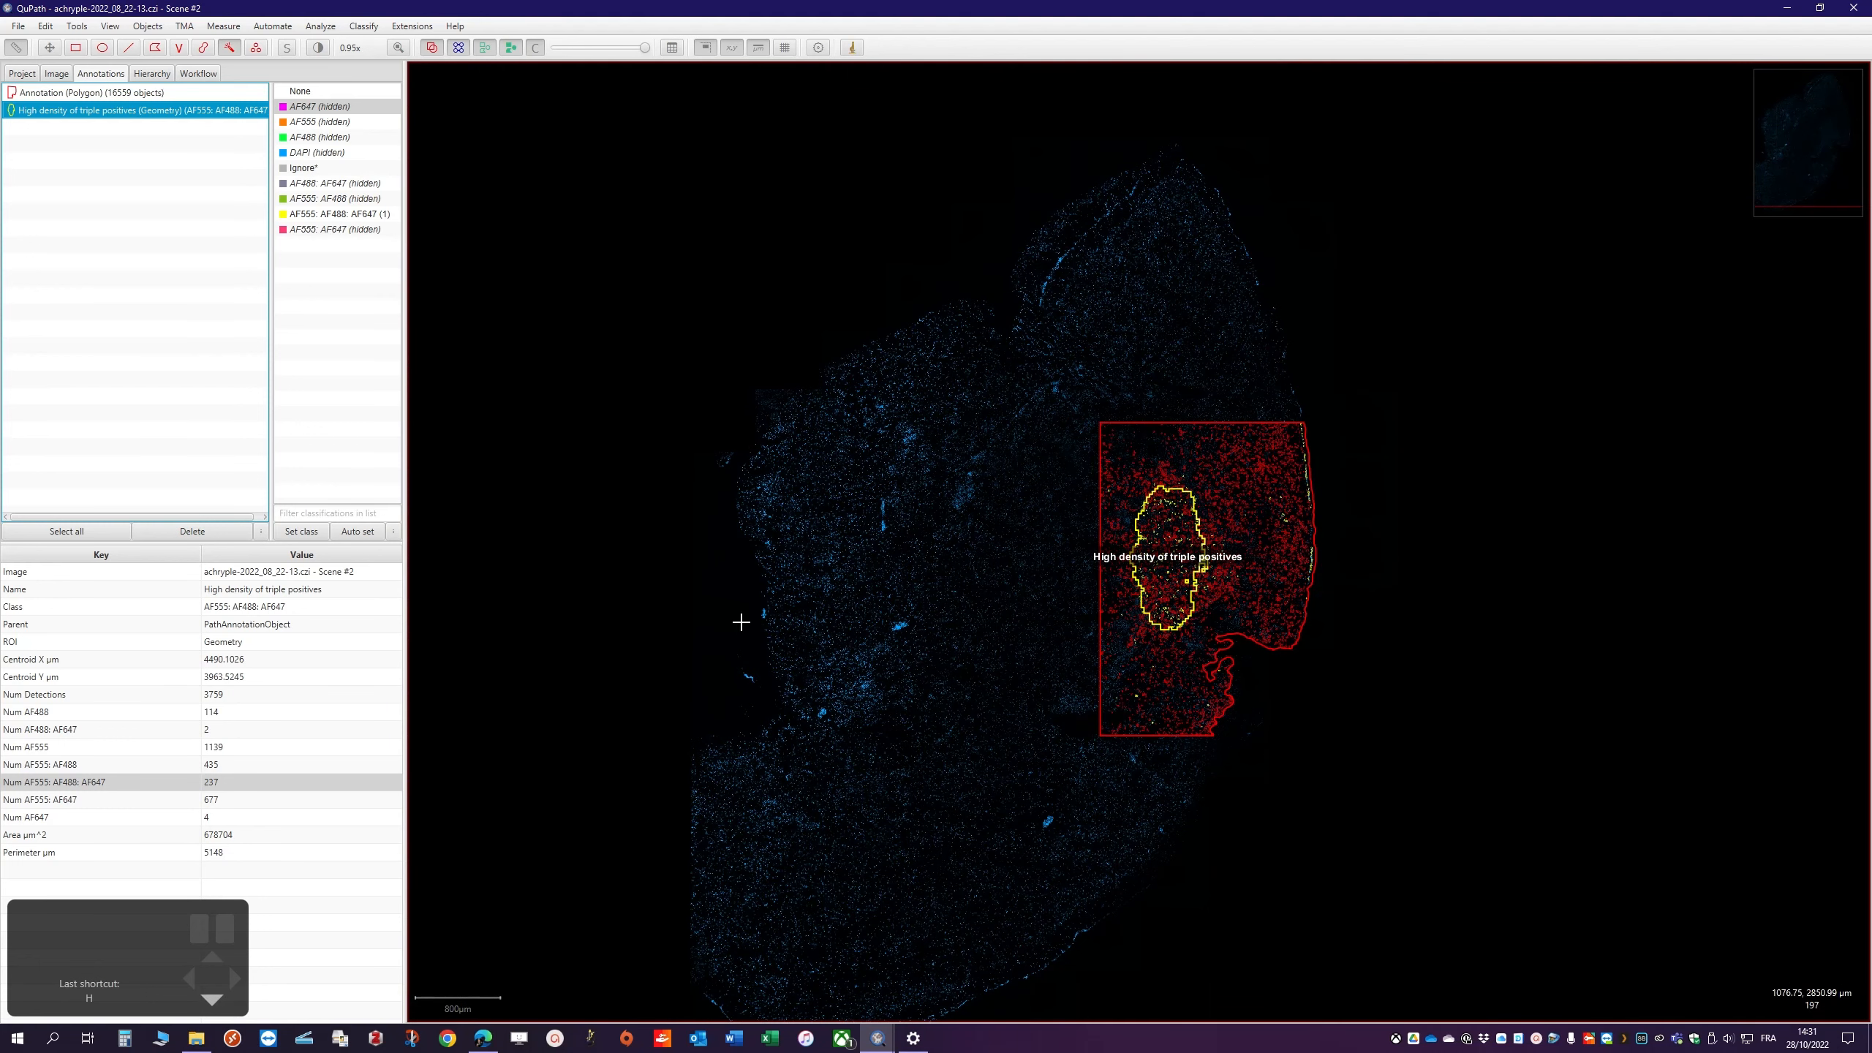